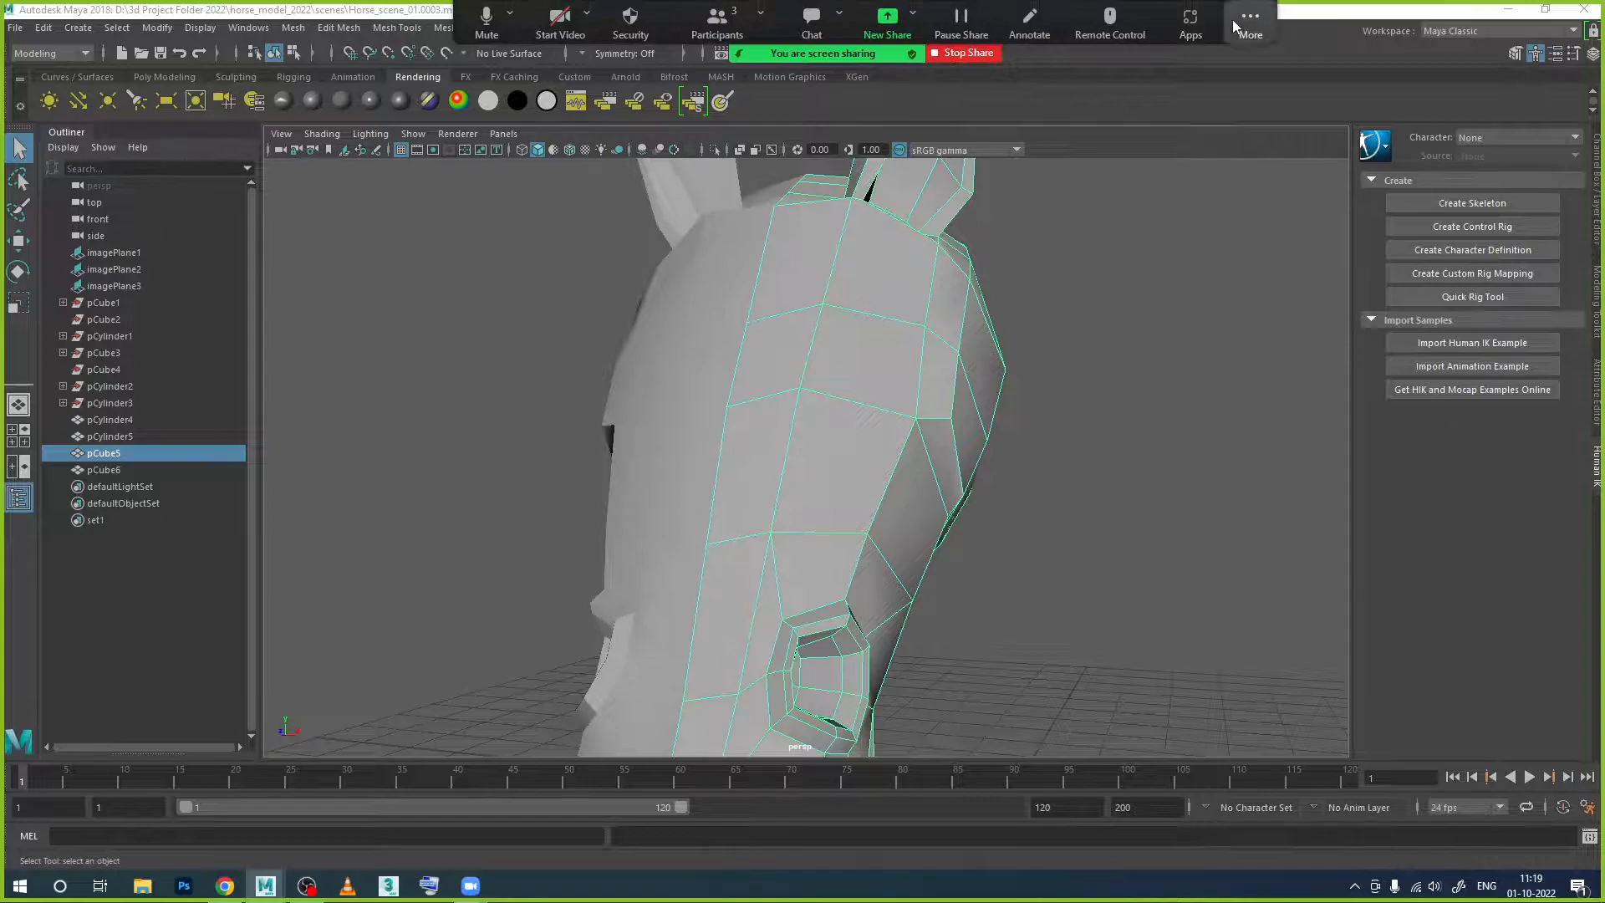
Step: Hide the floating meeting controls and move the lower rear corner vertex of the eye area inward on the horse head
{"action": "left_click", "coordinate": [1307, 152]}
{"action": "left_click", "coordinate": [1009, 390]}
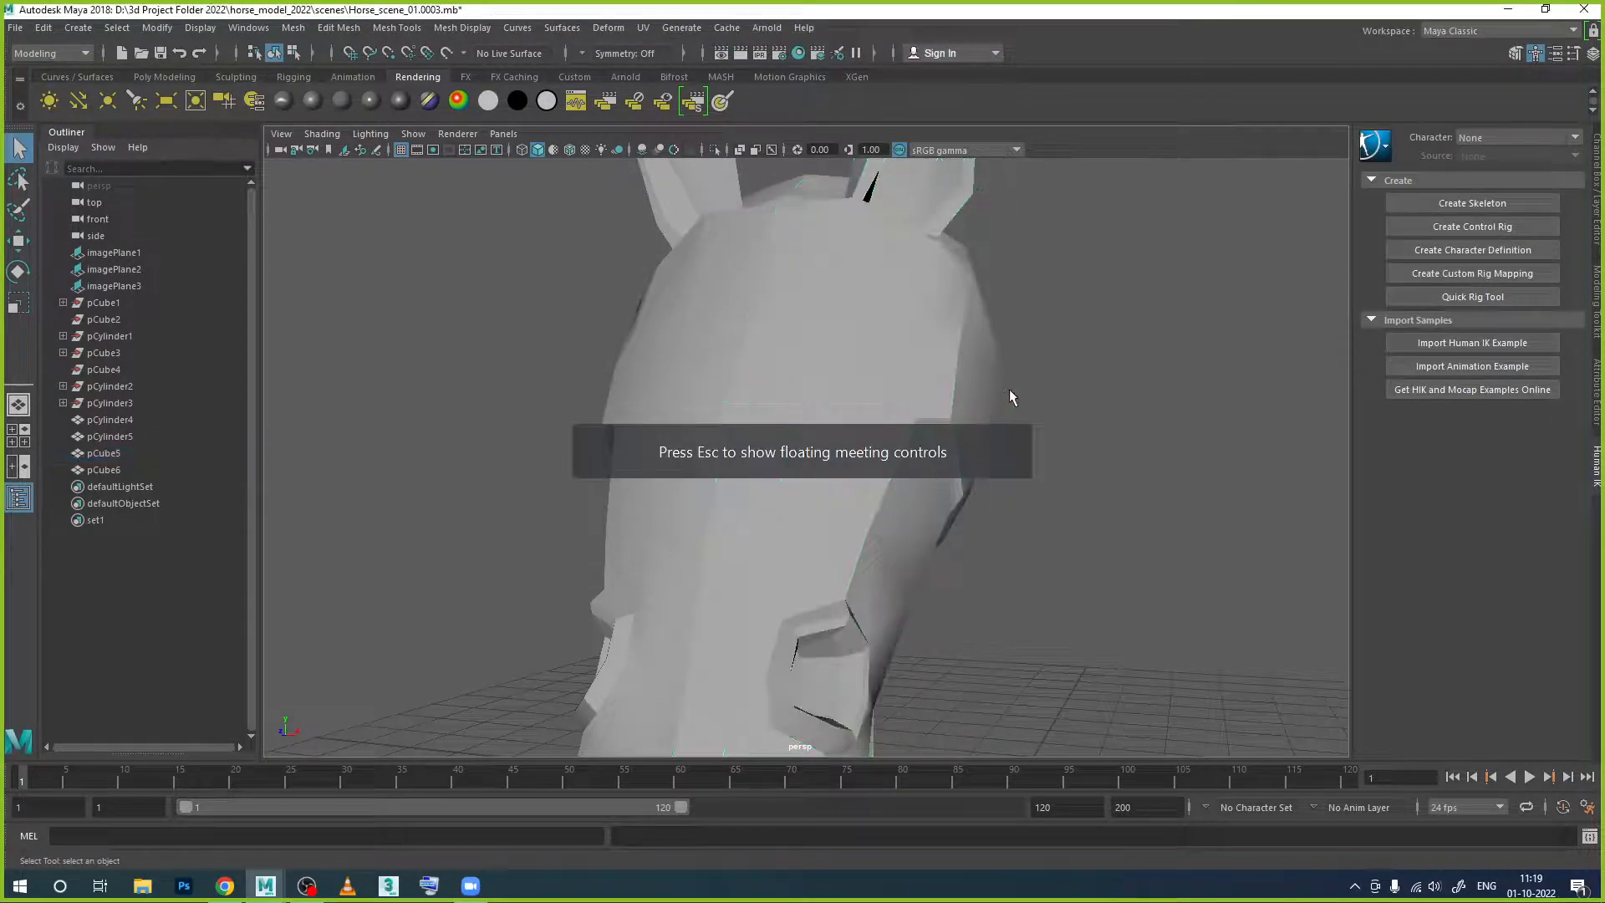
{"action": "left_click", "coordinate": [970, 383]}
{"action": "left_click_drag", "start_coordinate": [939, 393], "coordinate": [947, 410], "text": "alt"}
{"action": "scroll", "coordinate": [949, 412], "scroll_direction": "up", "scroll_amount": 3}
{"action": "middle_click_drag", "start_coordinate": [950, 411], "coordinate": [967, 384], "text": "alt"}
{"action": "left_click_drag", "start_coordinate": [967, 384], "coordinate": [1015, 414], "text": "alt"}
{"action": "right_click_drag", "start_coordinate": [1074, 393], "coordinate": [1065, 343]}
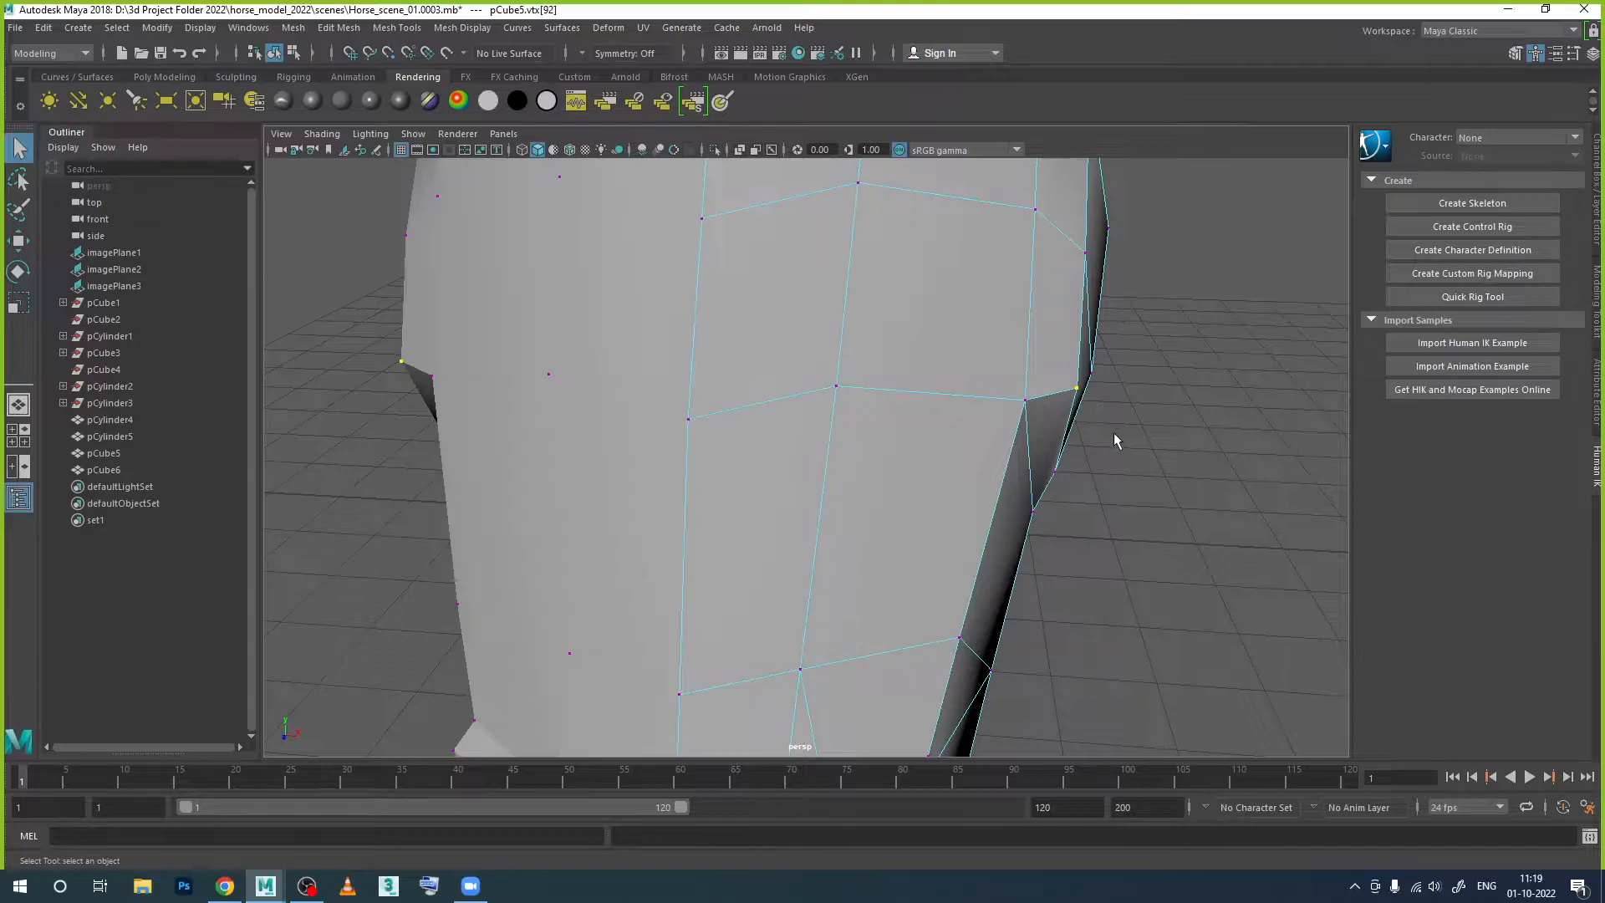
{"action": "key", "text": "w"}
{"action": "left_click_drag", "start_coordinate": [1158, 390], "coordinate": [1144, 392]}
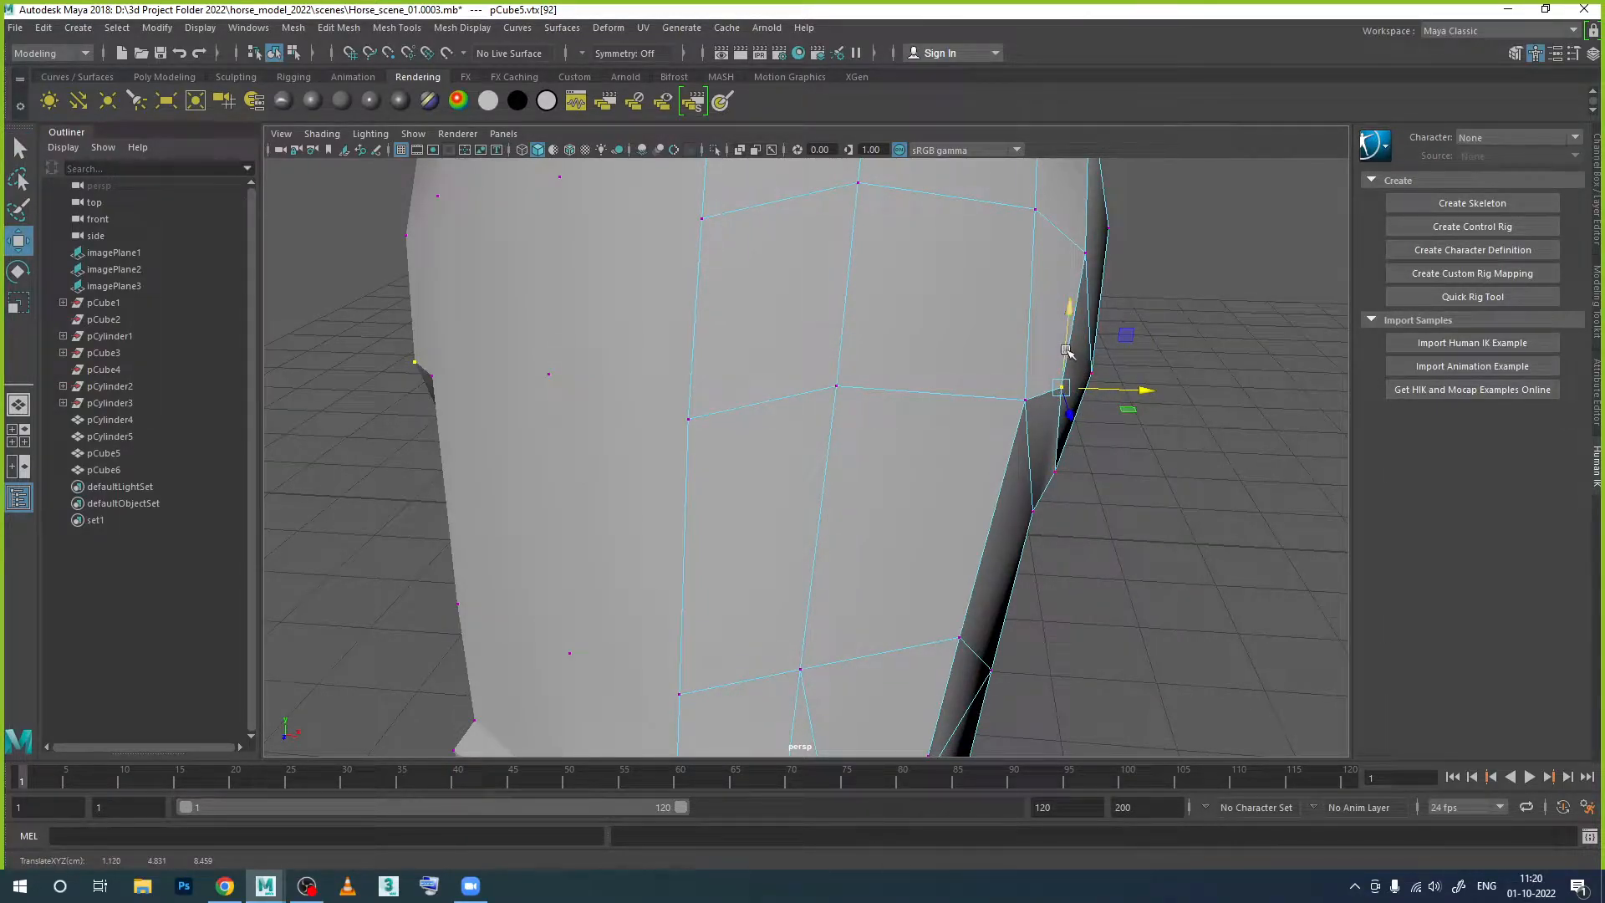
Step: Move the lower front corner vertex of the eye area slightly up and forward on the side of the horse head
{"action": "left_click_drag", "start_coordinate": [1129, 459], "coordinate": [917, 469], "text": "alt"}
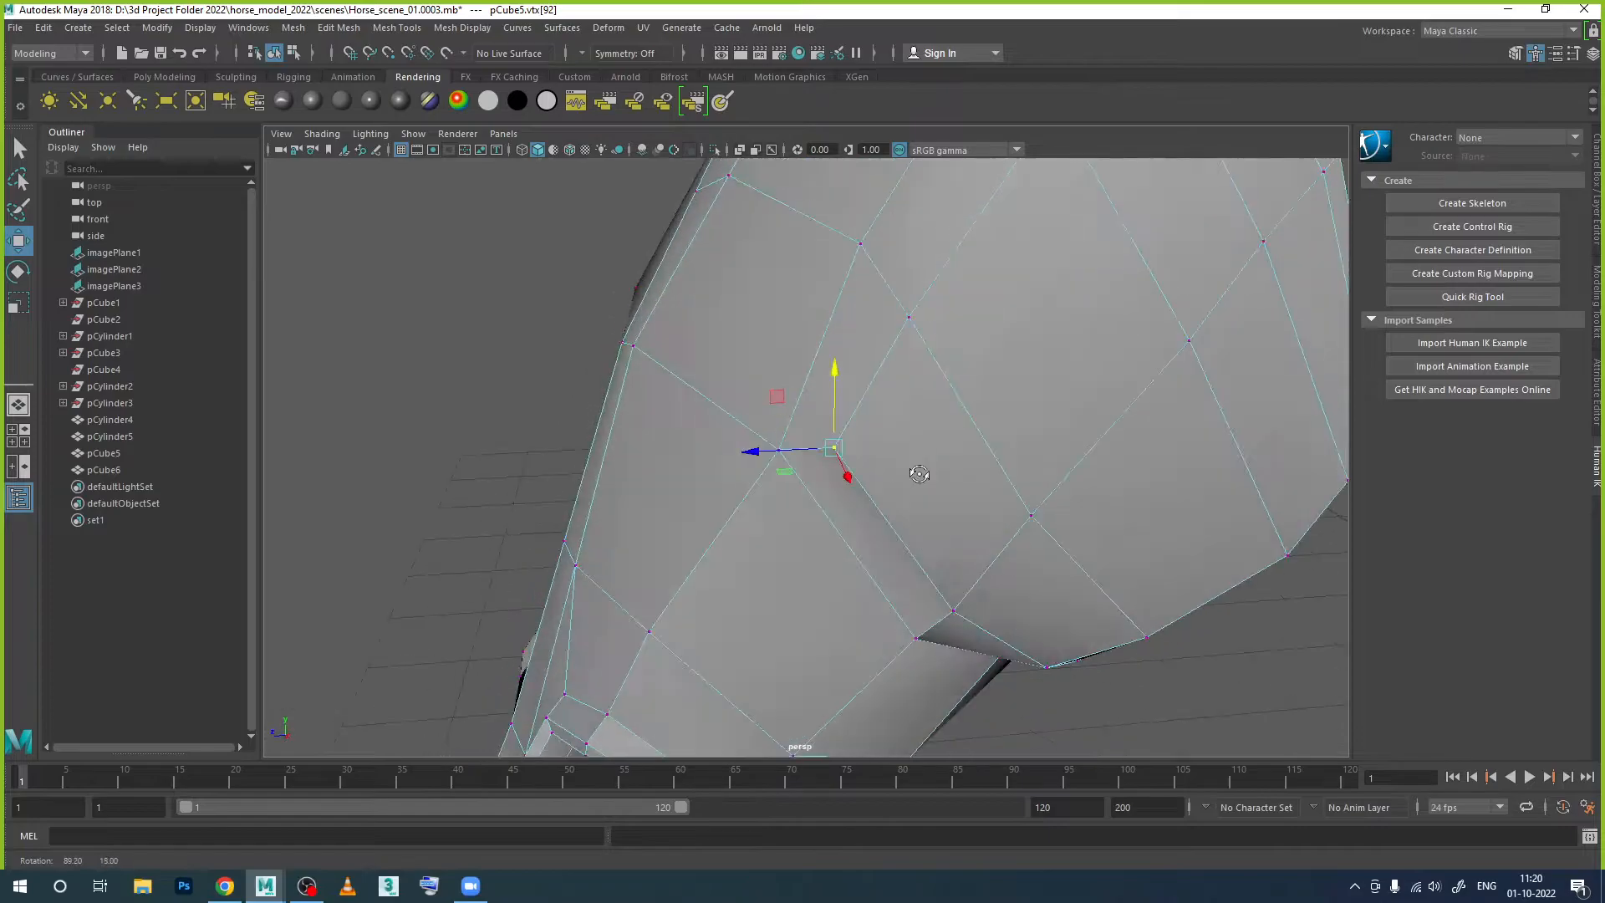
{"action": "left_click_drag", "start_coordinate": [866, 417], "coordinate": [860, 357], "text": "alt"}
{"action": "scroll", "coordinate": [961, 431], "scroll_direction": "down", "scroll_amount": 5}
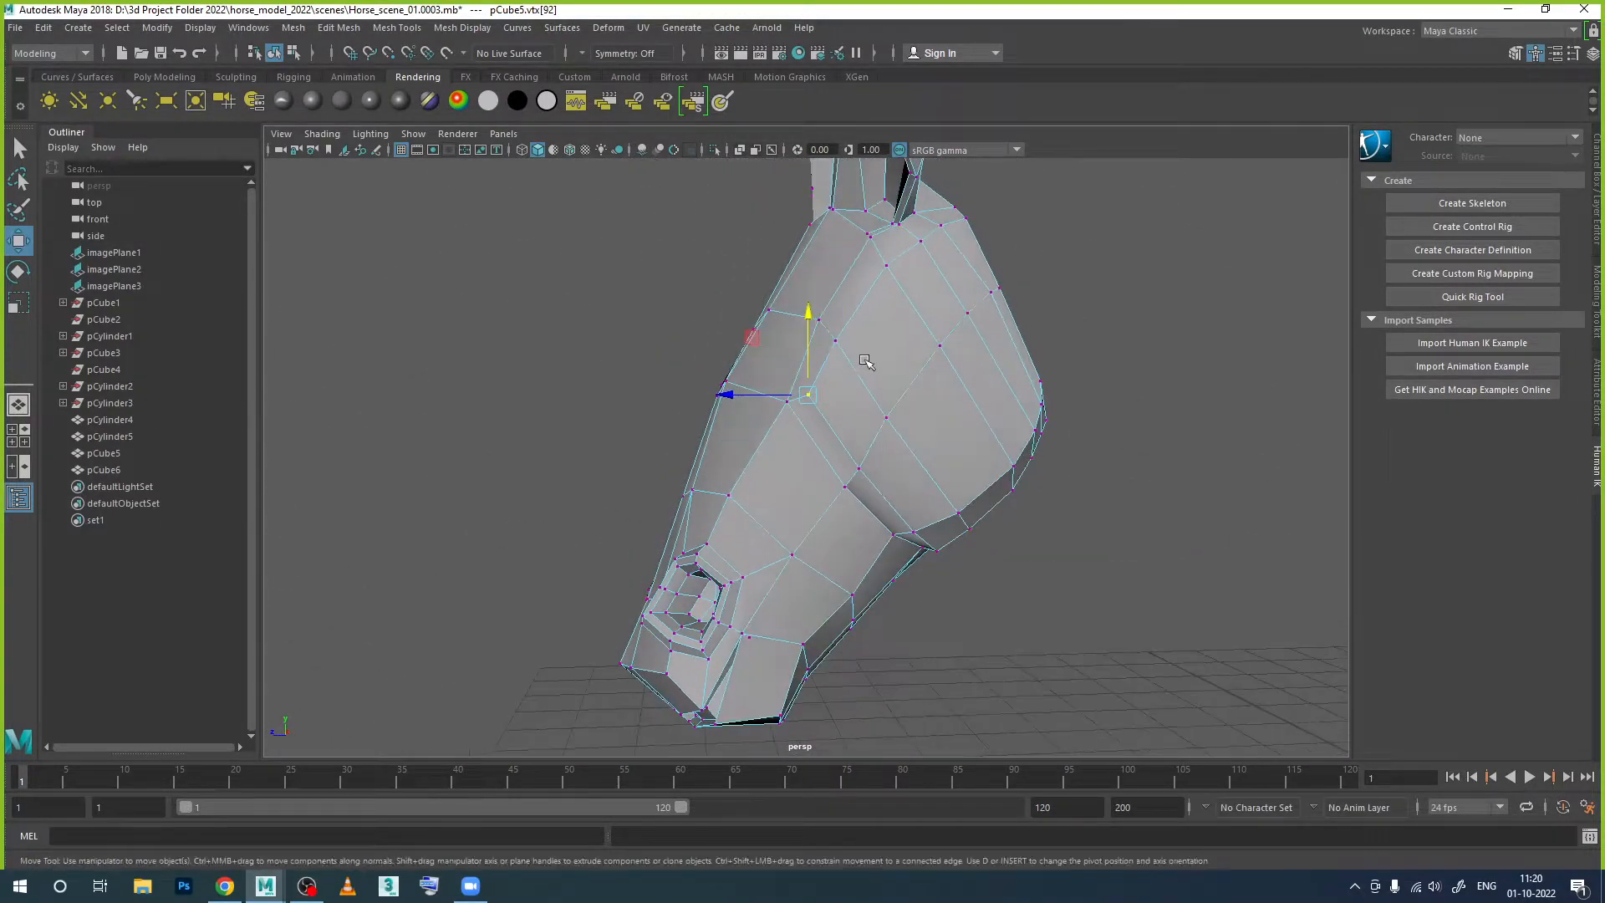
{"action": "middle_click_drag", "start_coordinate": [861, 358], "coordinate": [963, 413], "text": "alt"}
{"action": "left_click_drag", "start_coordinate": [964, 415], "coordinate": [919, 374], "text": "alt"}
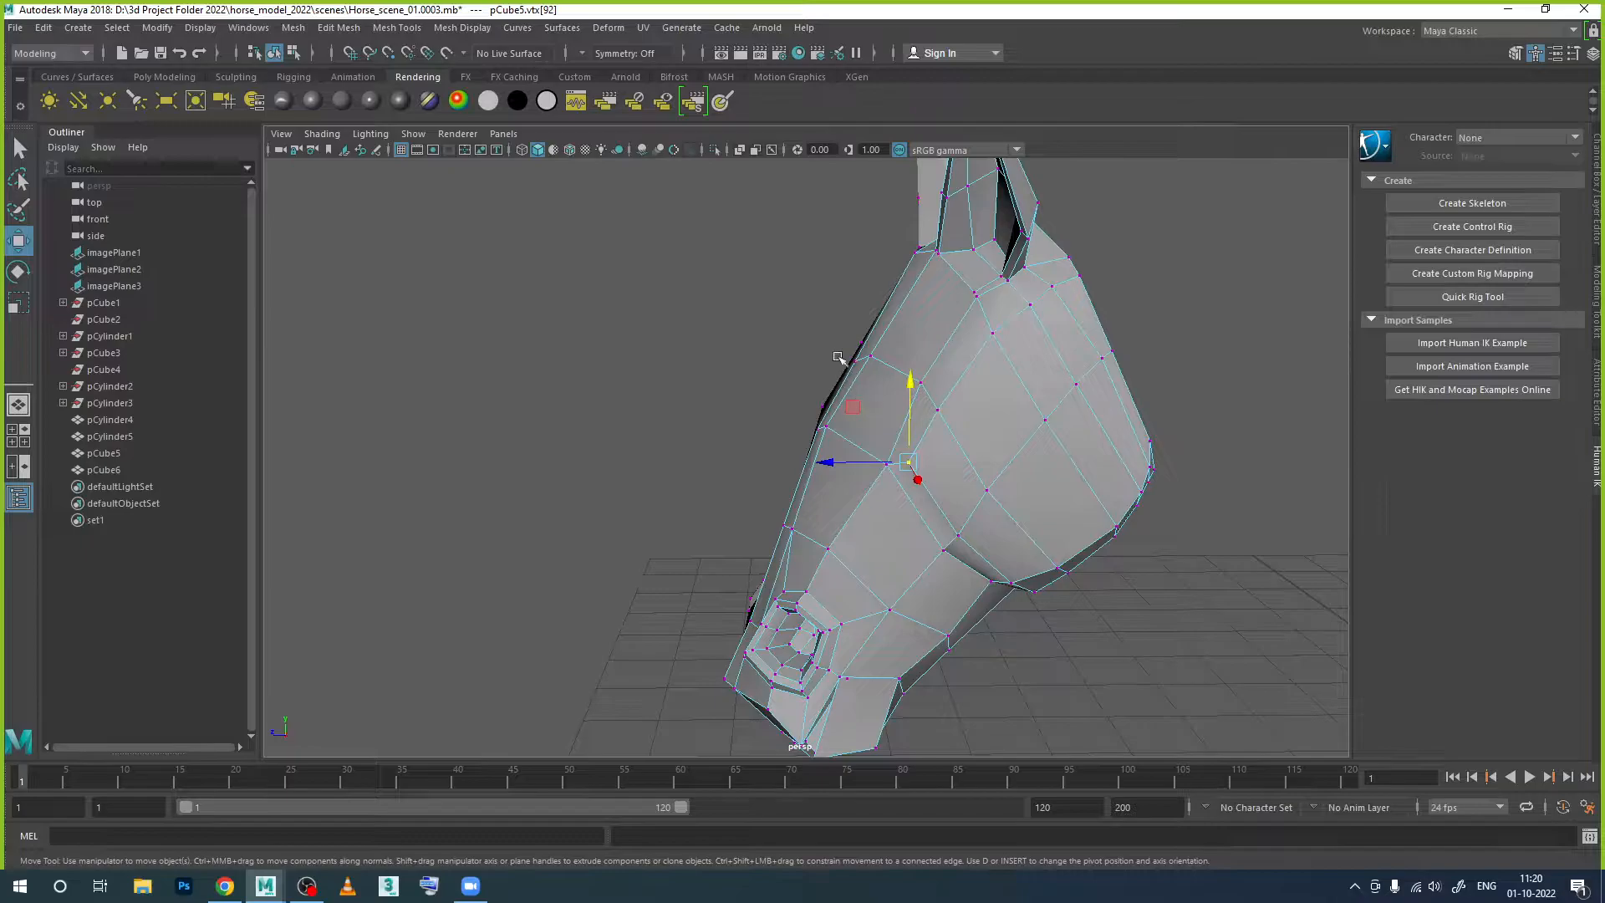
{"action": "scroll", "coordinate": [936, 381], "scroll_direction": "up", "scroll_amount": 5}
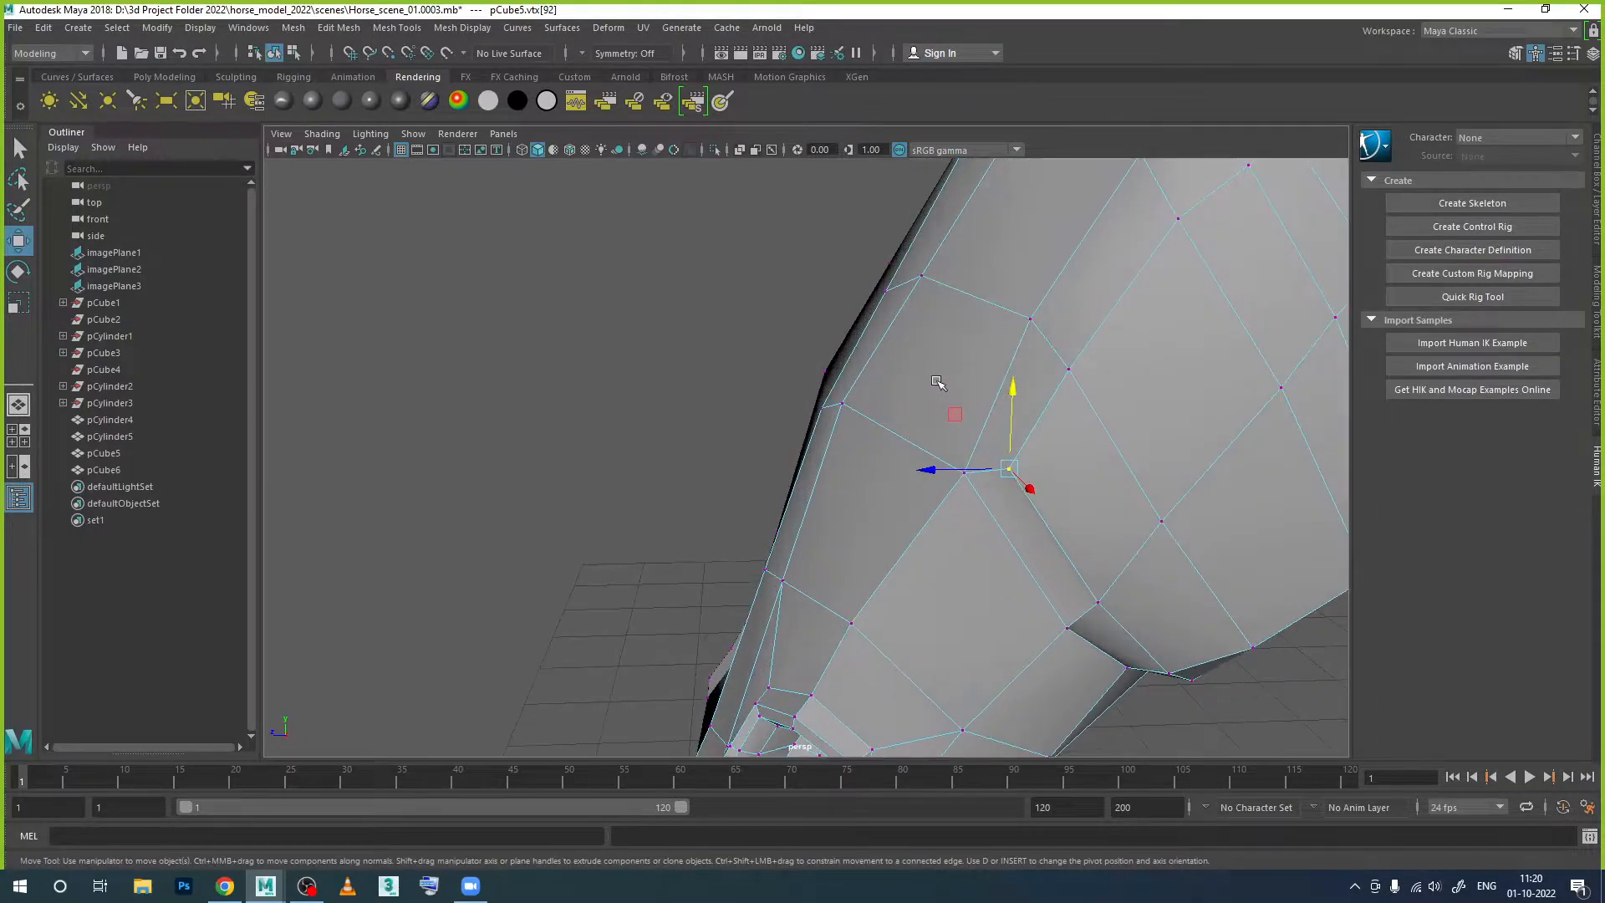
{"action": "left_click", "coordinate": [978, 439]}
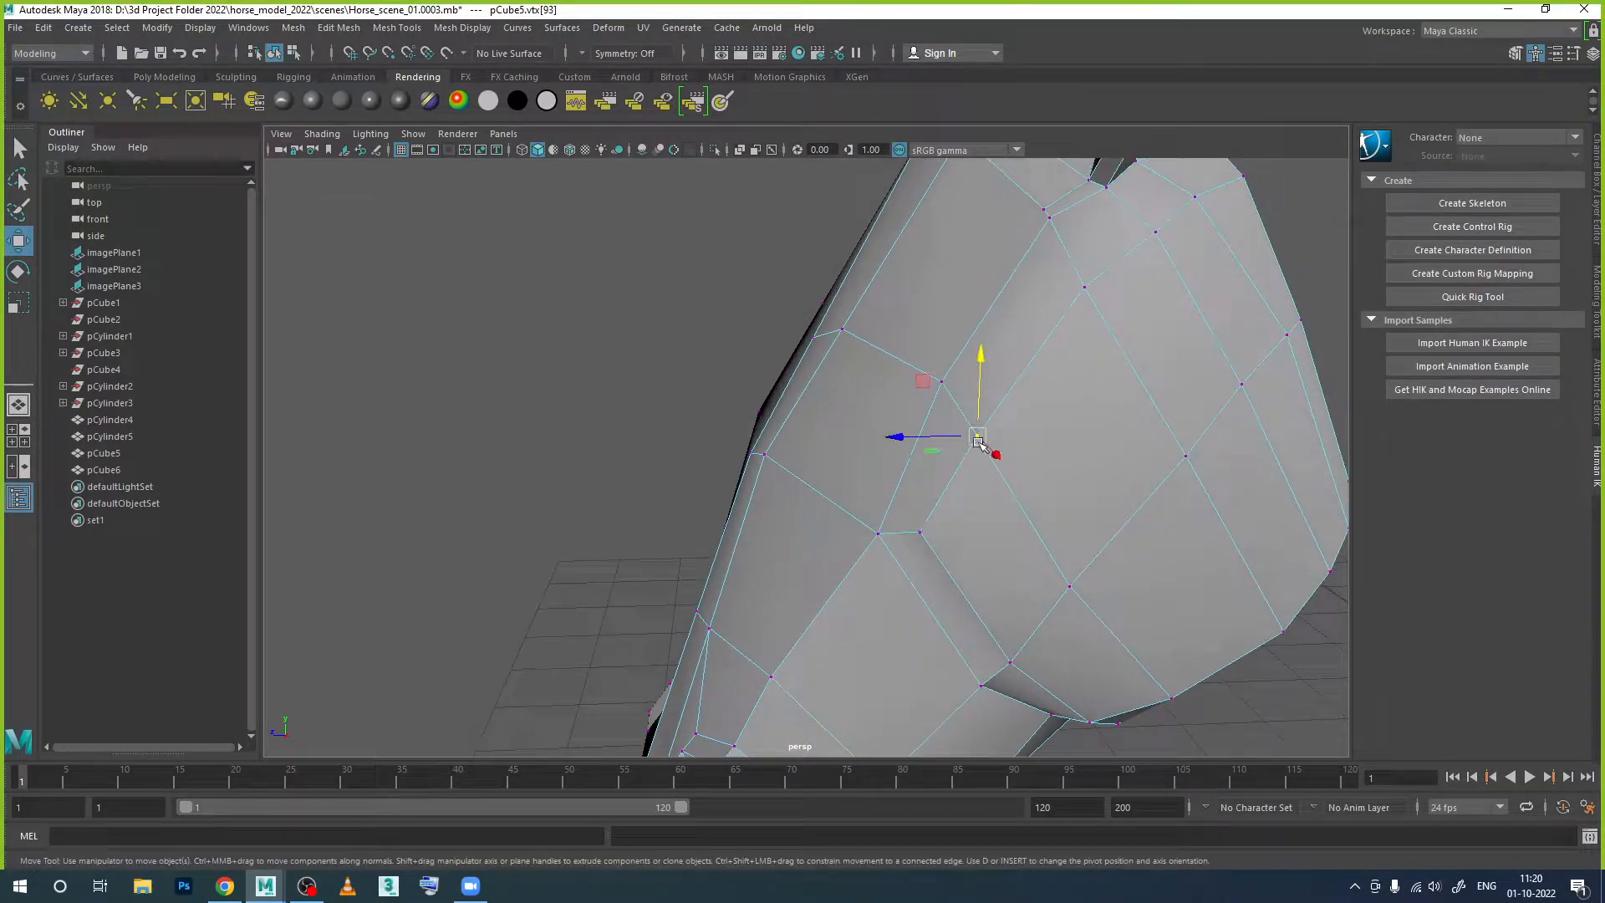
{"action": "left_click_drag", "start_coordinate": [957, 457], "coordinate": [1062, 361], "text": "alt"}
{"action": "left_click_drag", "start_coordinate": [1070, 465], "coordinate": [992, 519], "text": "alt"}
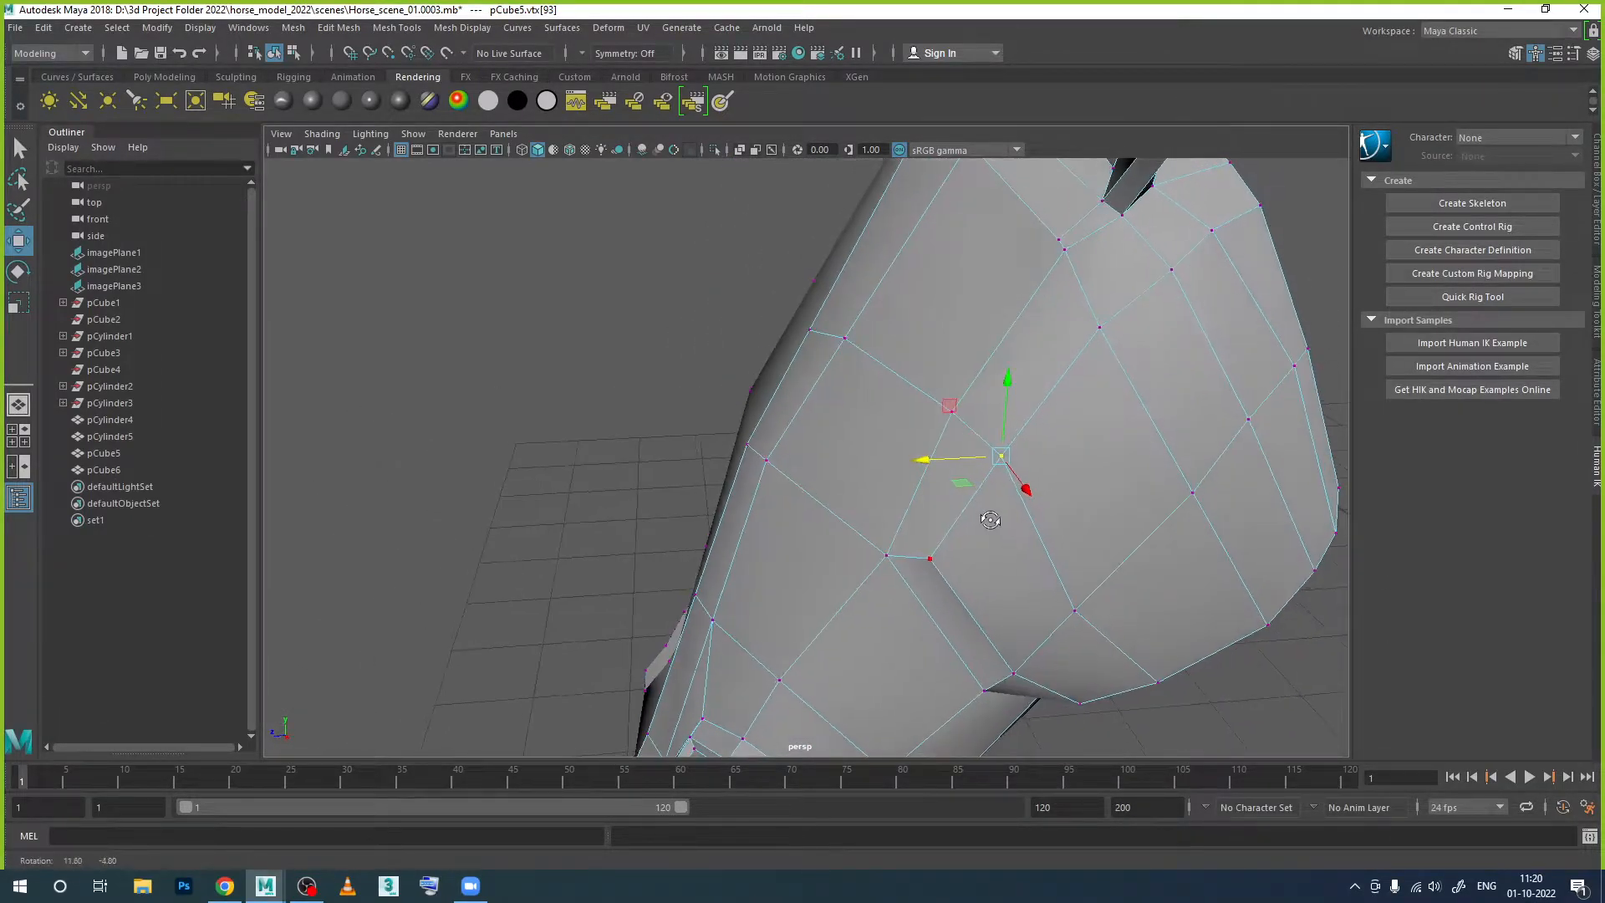
{"action": "left_click", "coordinate": [887, 555]}
{"action": "left_click_drag", "start_coordinate": [898, 565], "coordinate": [962, 562], "text": "alt"}
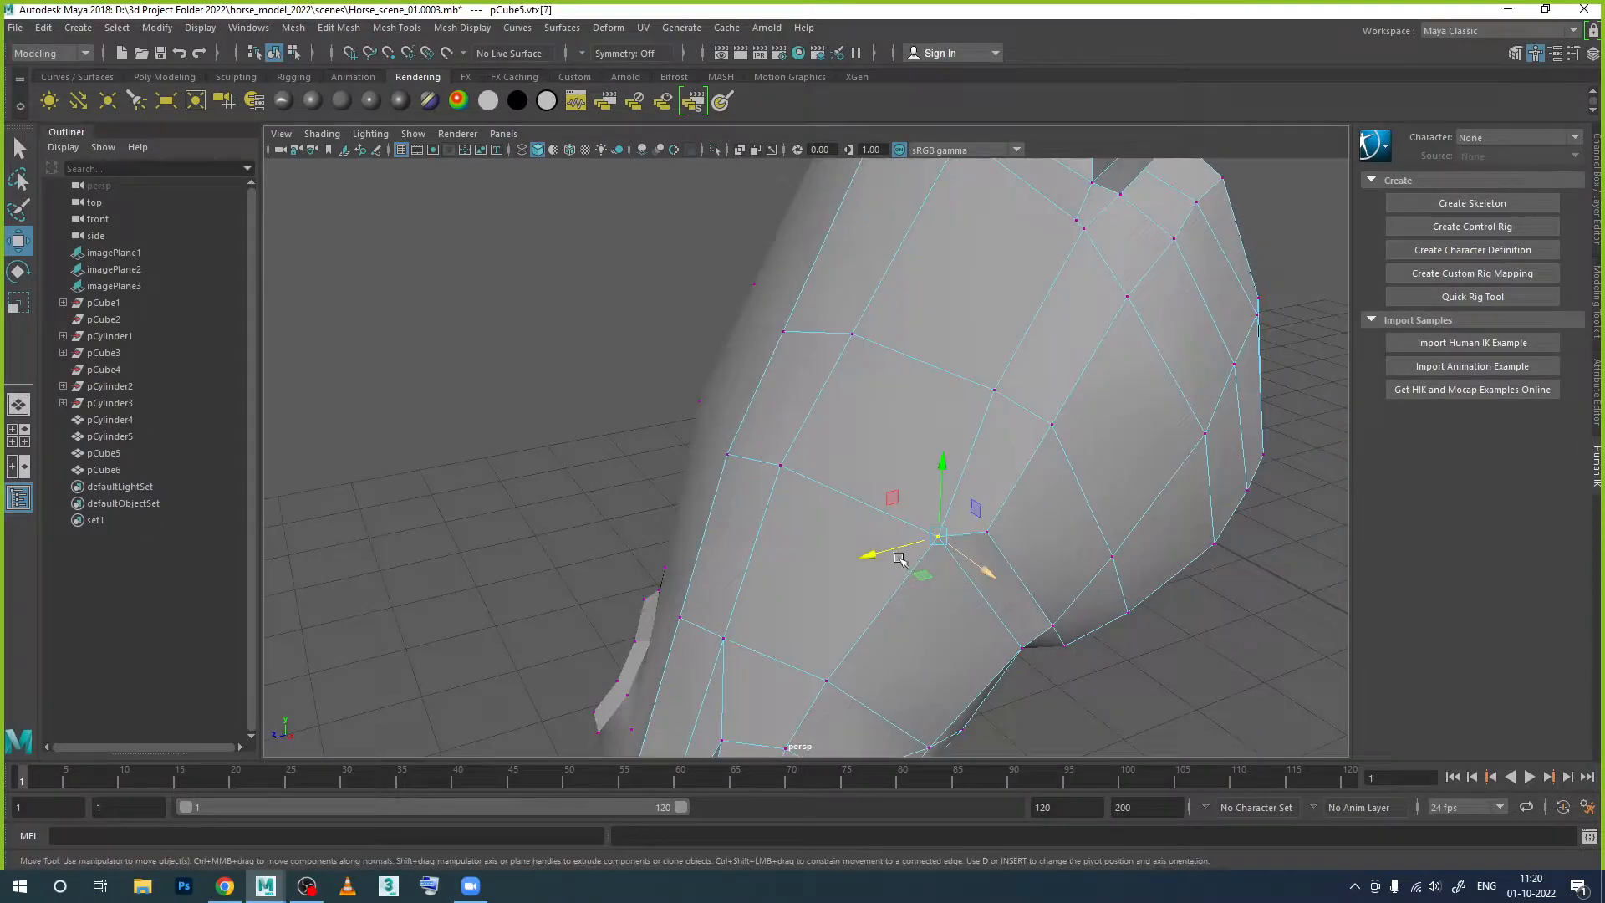
{"action": "left_click_drag", "start_coordinate": [860, 537], "coordinate": [912, 490]}
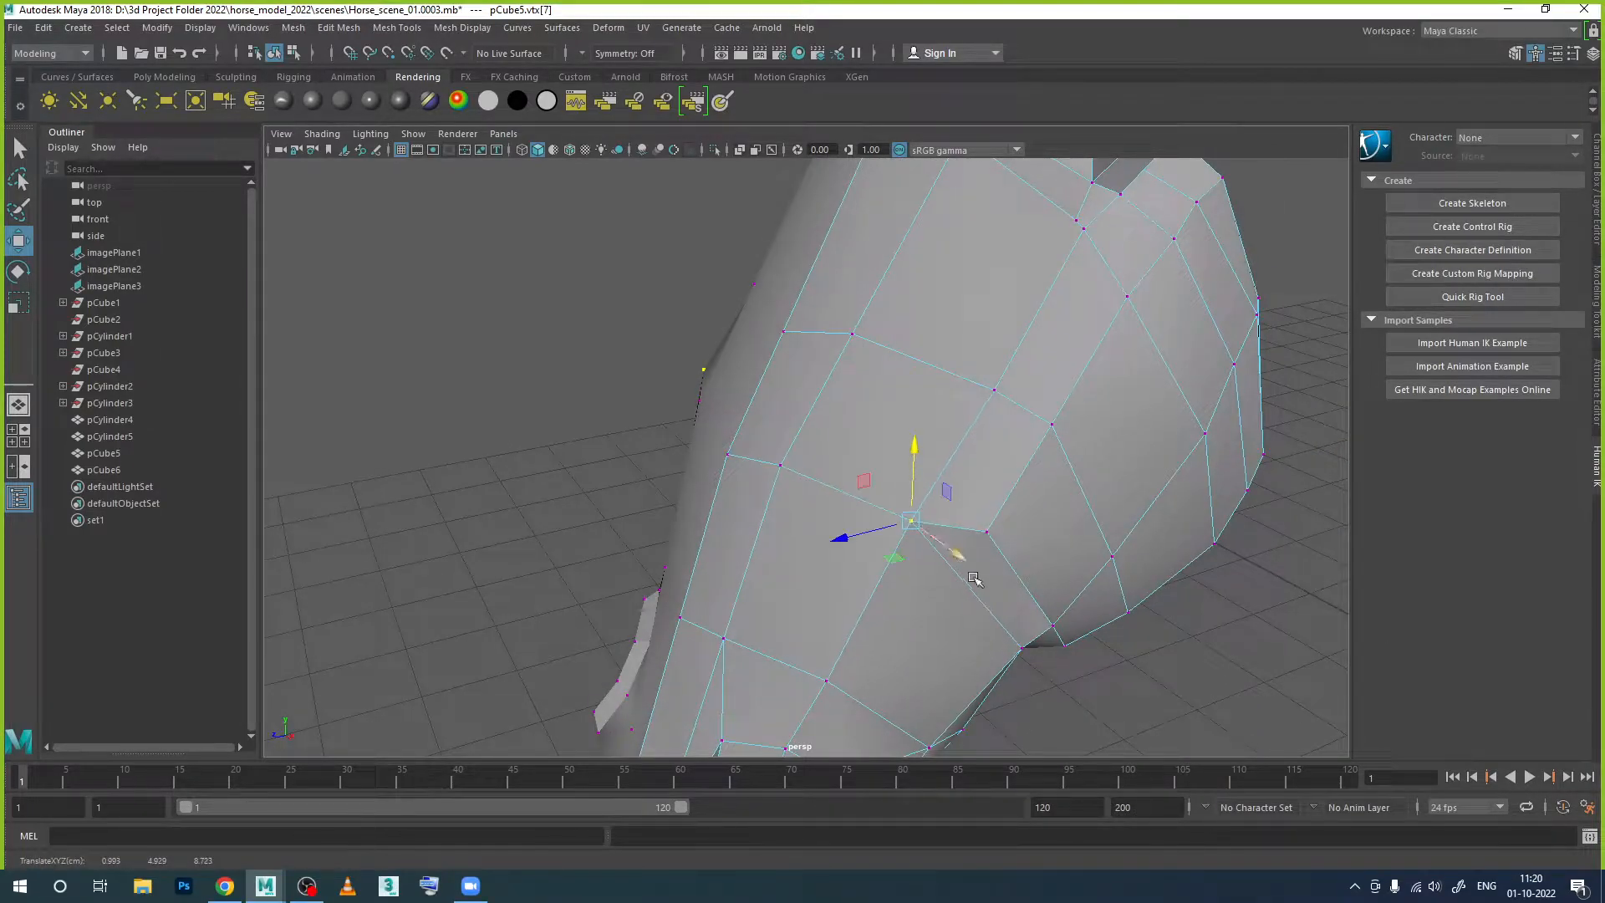
Step: Pull the upper rear corner vertex of the eye area inward toward the middle of the head
{"action": "left_click_drag", "start_coordinate": [1003, 615], "coordinate": [943, 576], "text": "alt"}
{"action": "left_click", "coordinate": [949, 366]}
{"action": "left_click_drag", "start_coordinate": [924, 408], "coordinate": [1044, 437], "text": "alt"}
{"action": "left_click_drag", "start_coordinate": [962, 353], "coordinate": [946, 352]}
{"action": "left_click_drag", "start_coordinate": [989, 443], "coordinate": [1021, 426], "text": "alt"}
{"action": "scroll", "coordinate": [956, 407], "scroll_direction": "down", "scroll_amount": 4}
{"action": "left_click_drag", "start_coordinate": [978, 511], "coordinate": [1050, 483], "text": "alt"}
{"action": "left_click", "coordinate": [967, 416]}
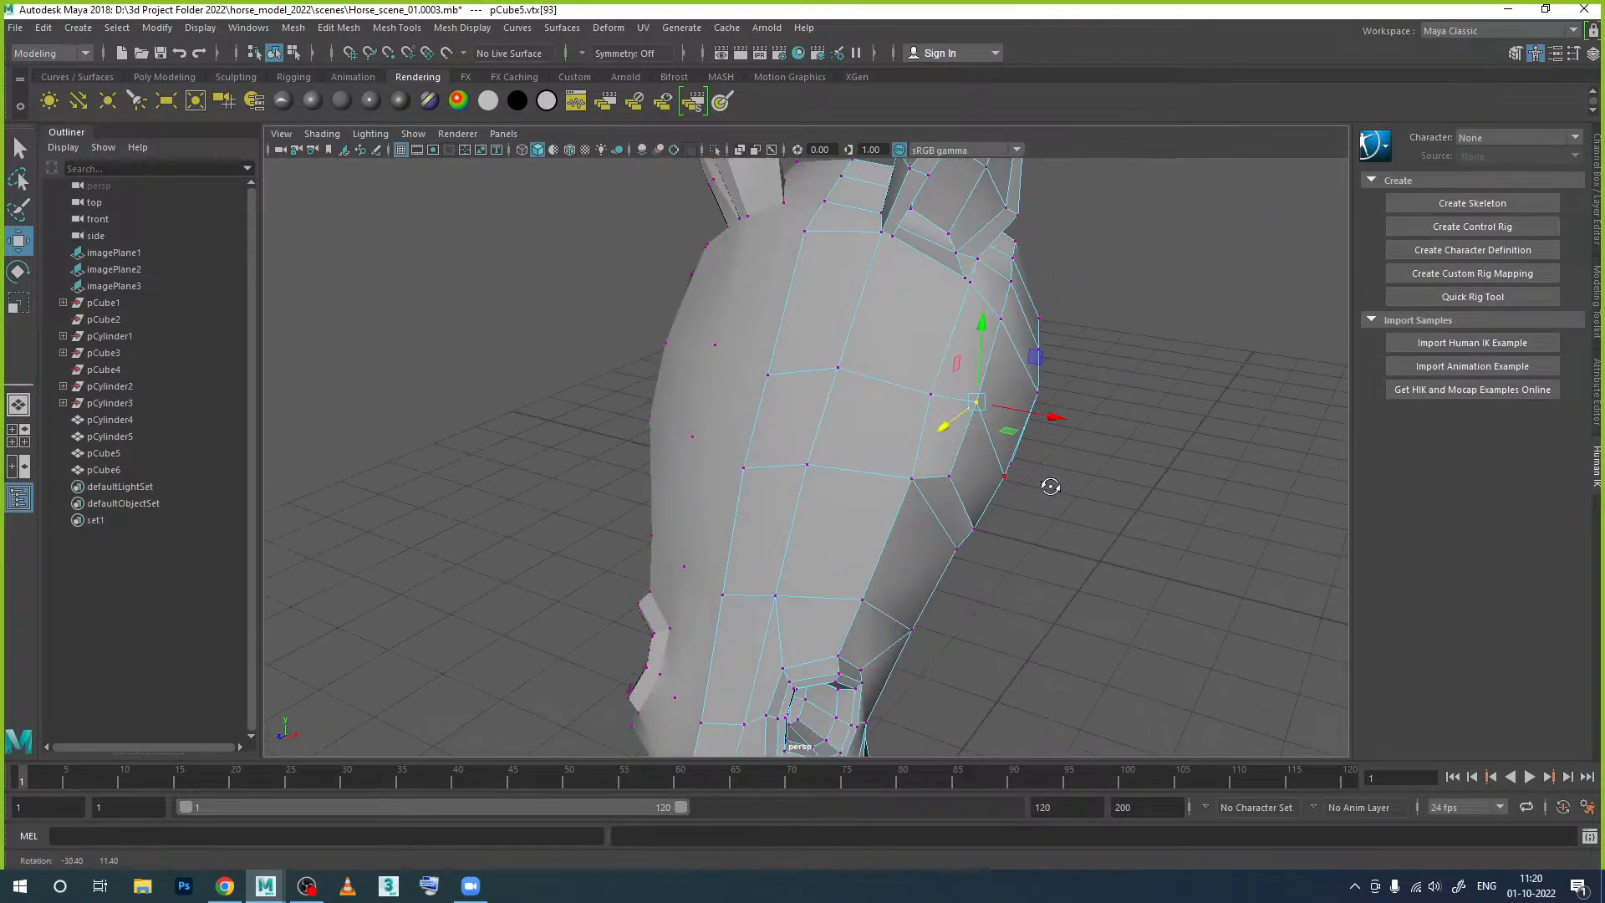
{"action": "left_click_drag", "start_coordinate": [1046, 418], "coordinate": [1040, 417]}
Step: Switch to Chrome, search Google for "Horese Face" in a new tab and show the Horse Face image results
{"action": "left_click", "coordinate": [223, 889]}
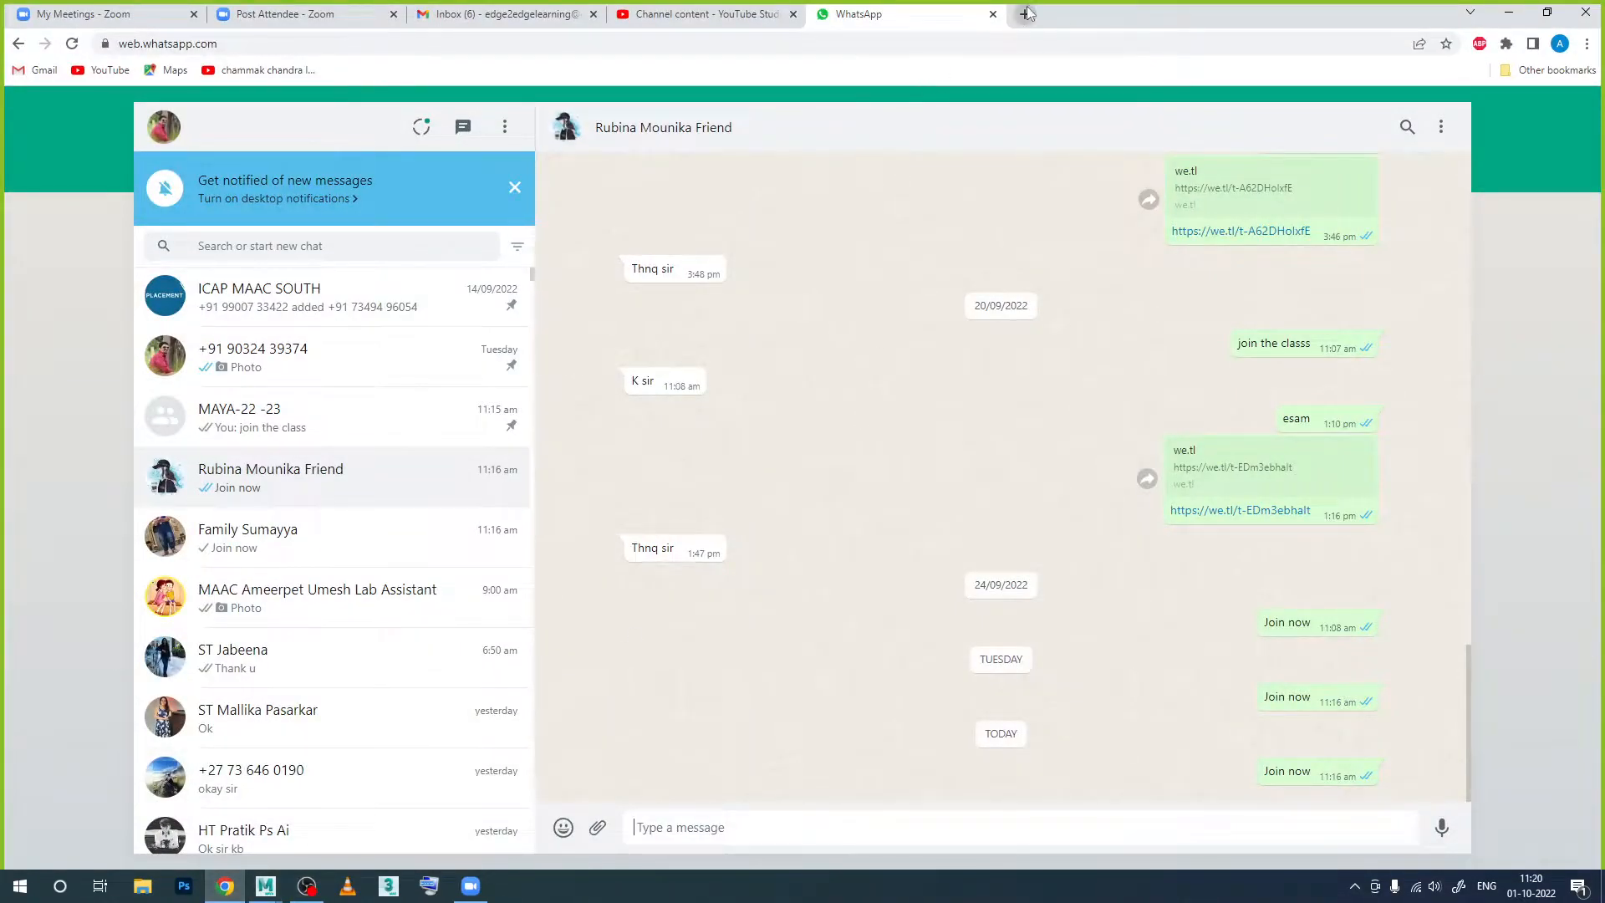
{"action": "left_click", "coordinate": [1028, 14]}
{"action": "left_click", "coordinate": [796, 349]}
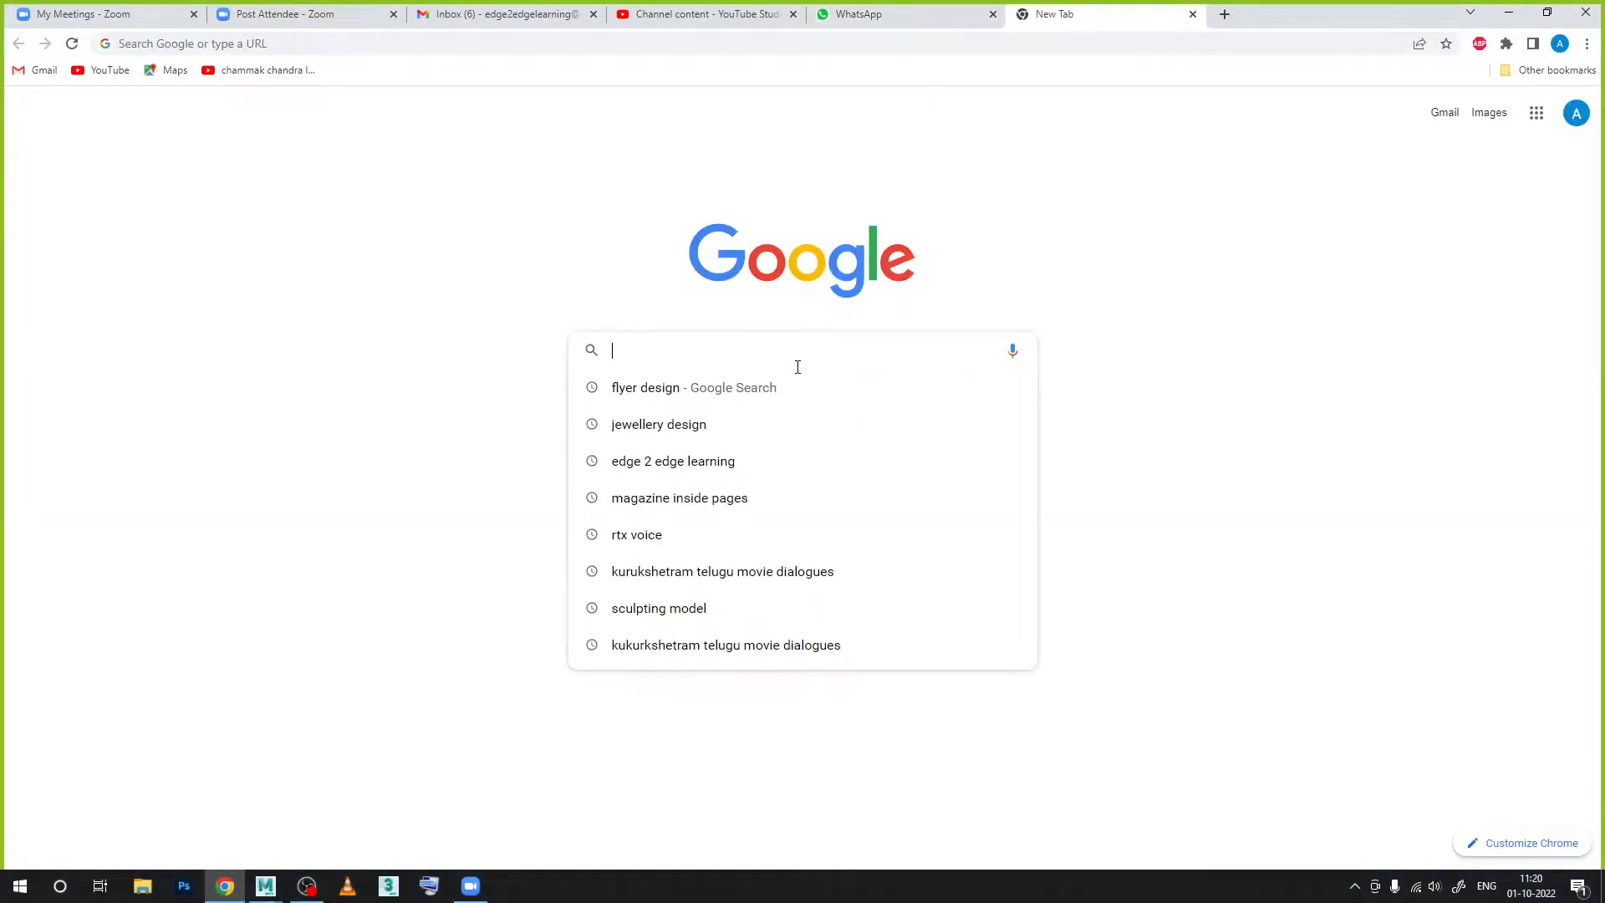
{"action": "type", "text": "Ho"}
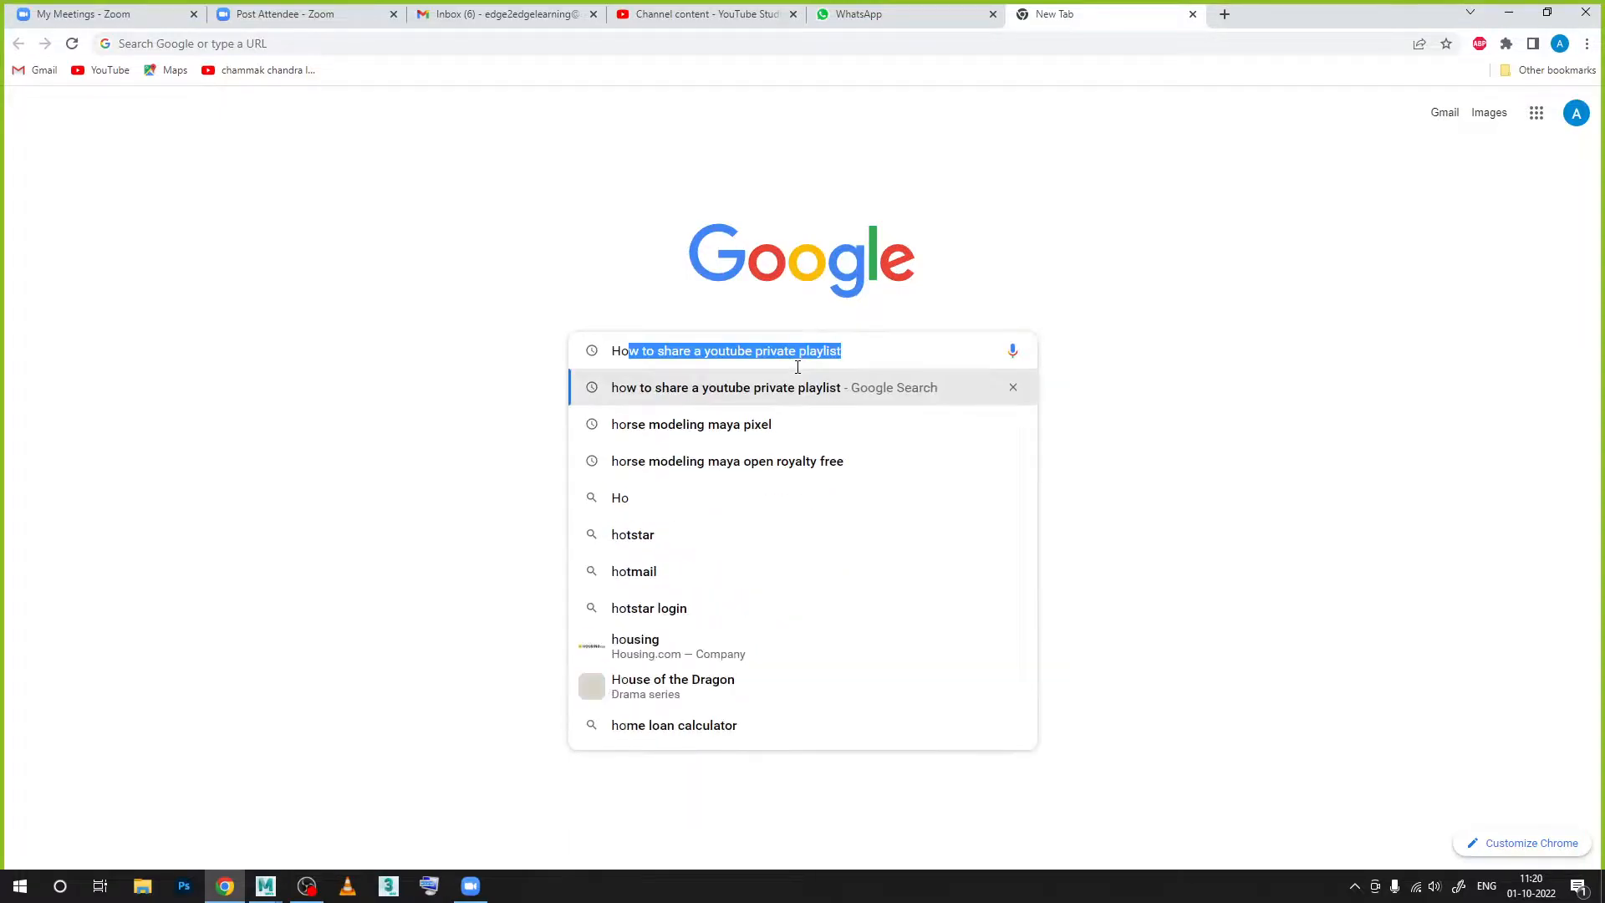
{"action": "type", "text": "rese F"}
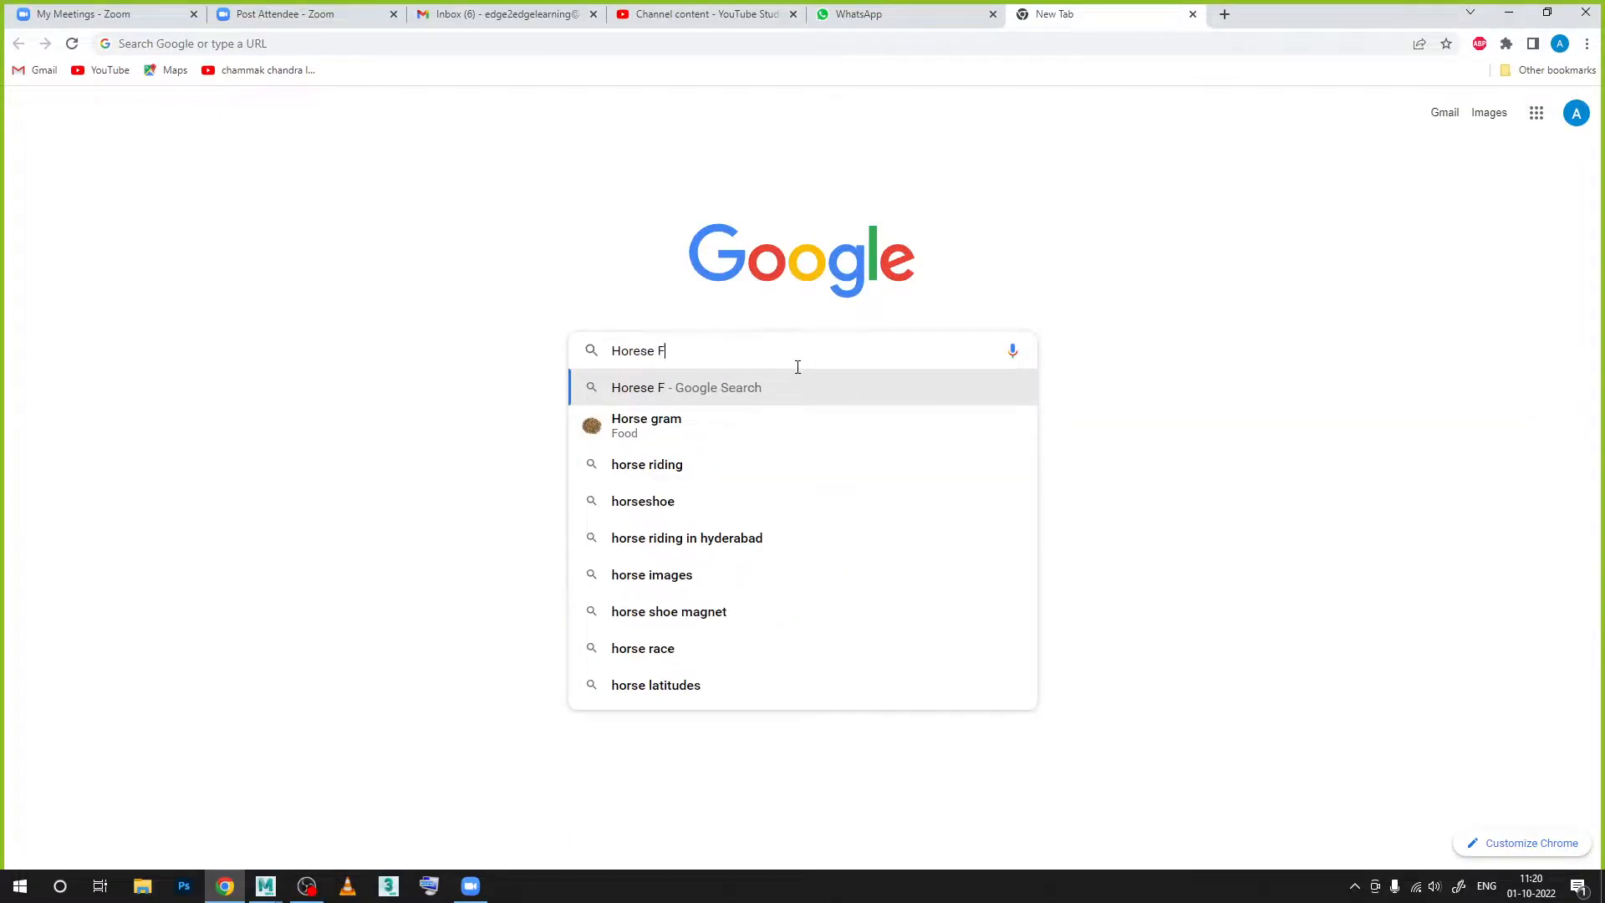
{"action": "type", "text": "ace"}
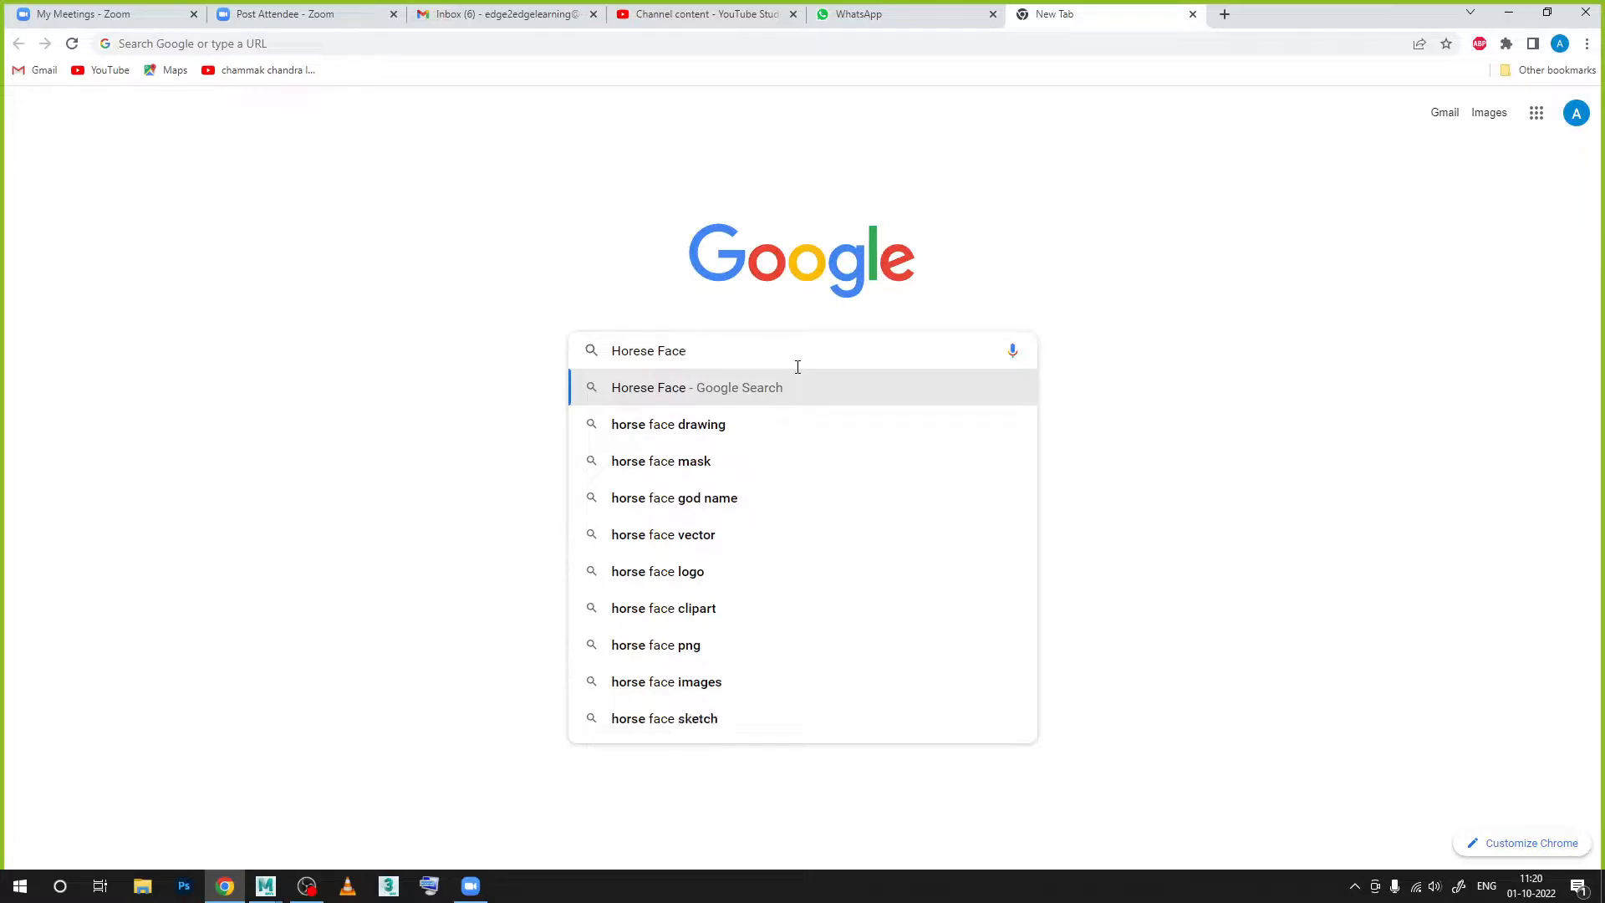
{"action": "key", "text": "Return"}
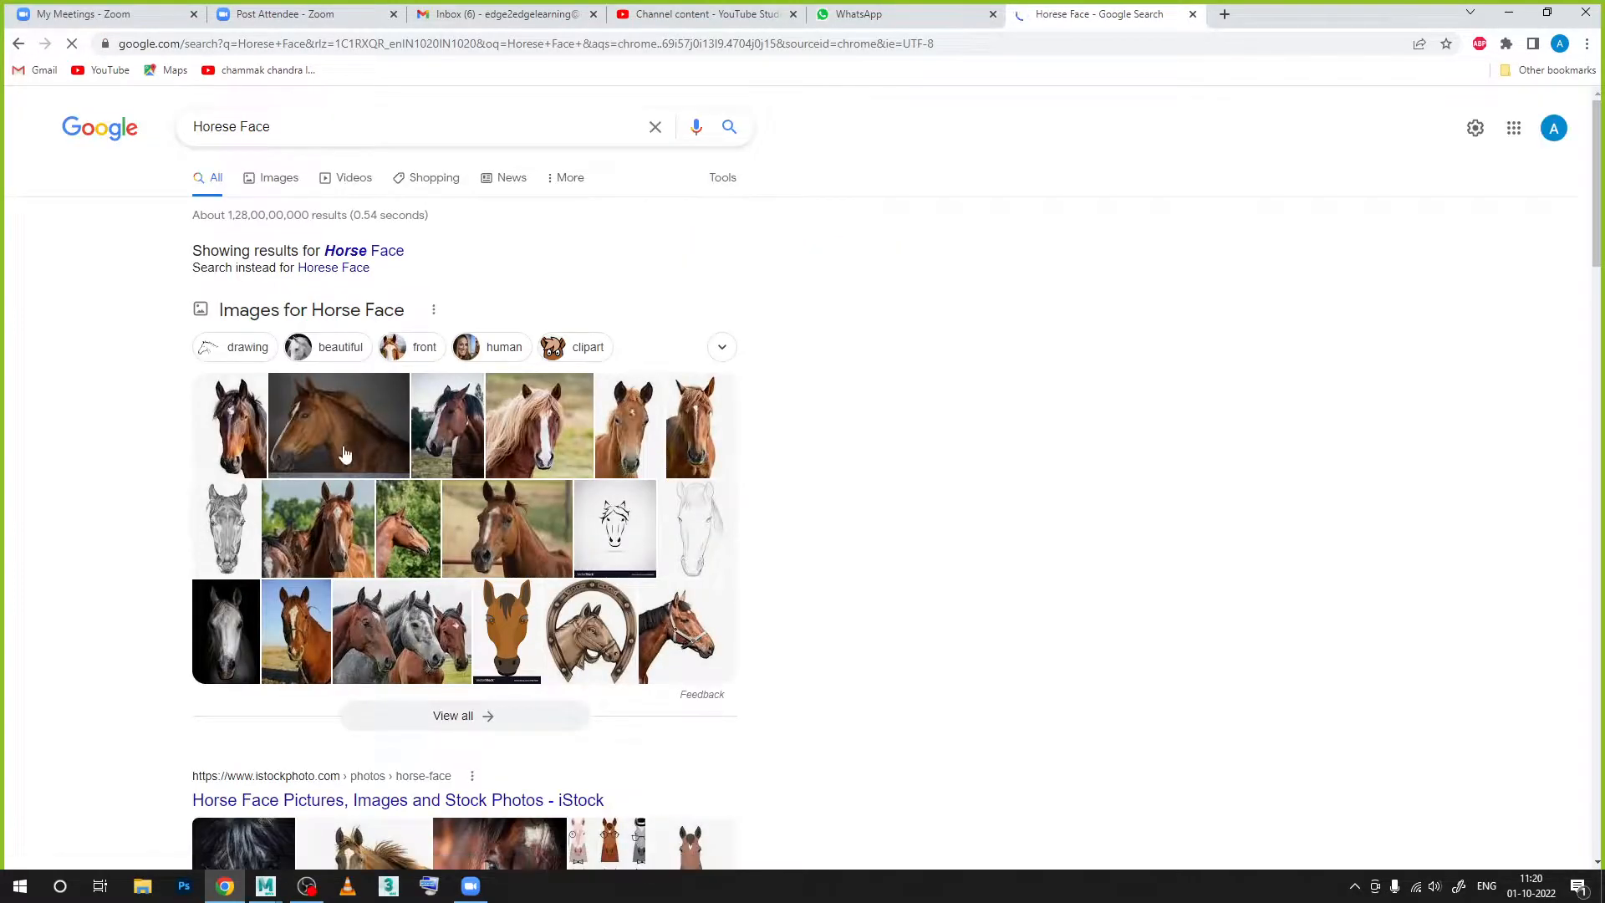
{"action": "left_click", "coordinate": [335, 325]}
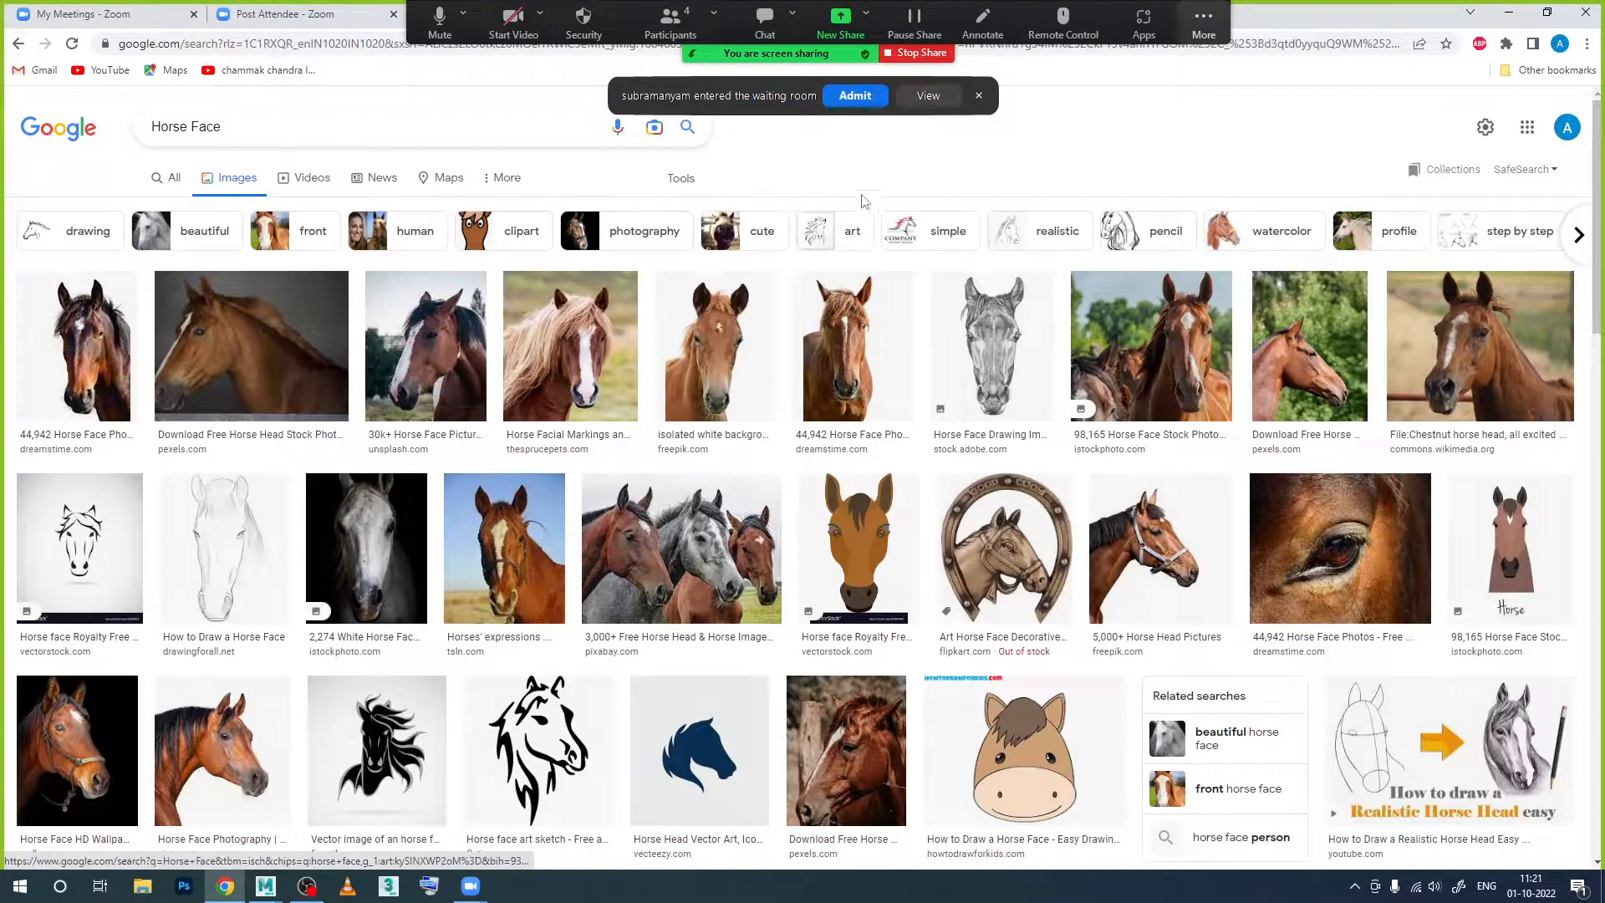
Step: Admit the waiting meeting participant and view the horse face drawing, chestnut horse head and close-up horse eye reference images
{"action": "left_click", "coordinate": [854, 98]}
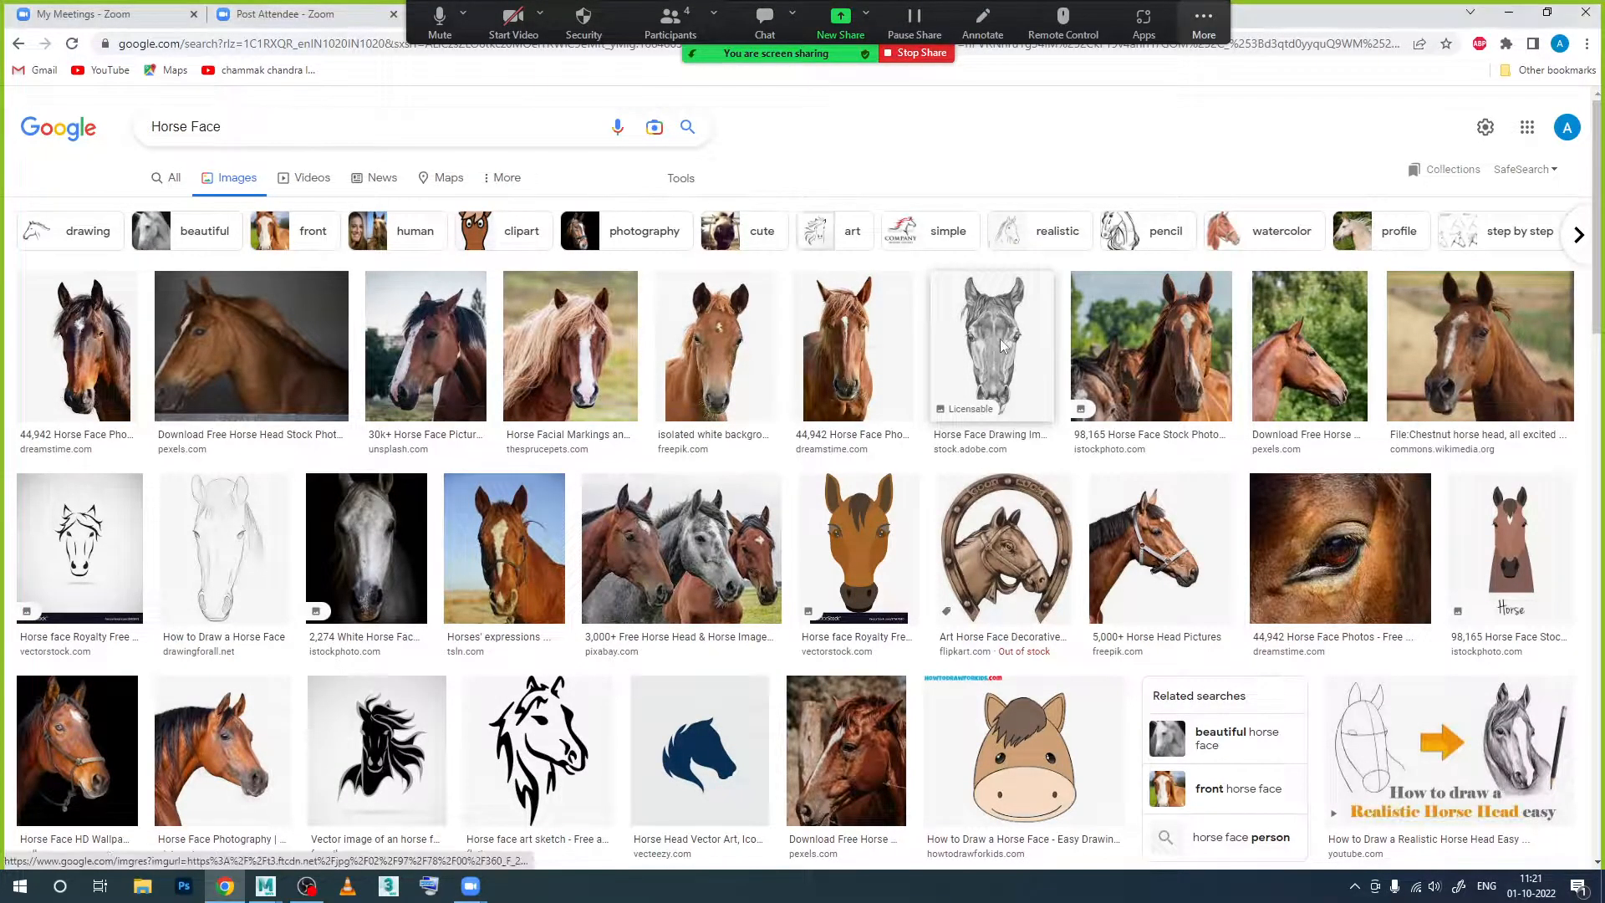
{"action": "left_click", "coordinate": [995, 383]}
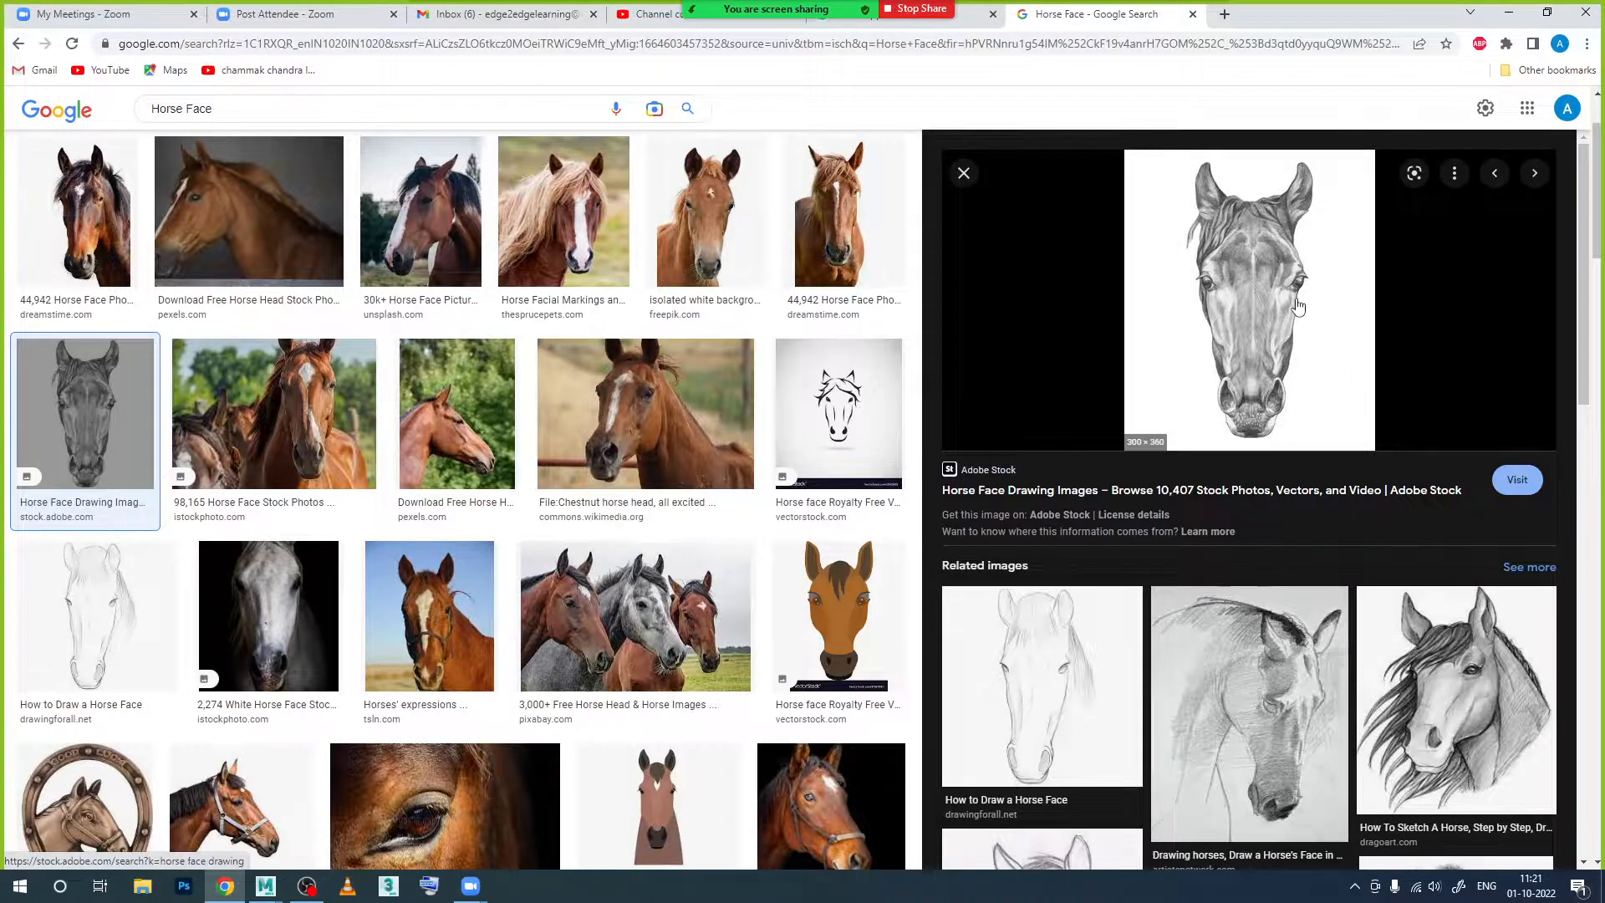
{"action": "left_click", "coordinate": [685, 410]}
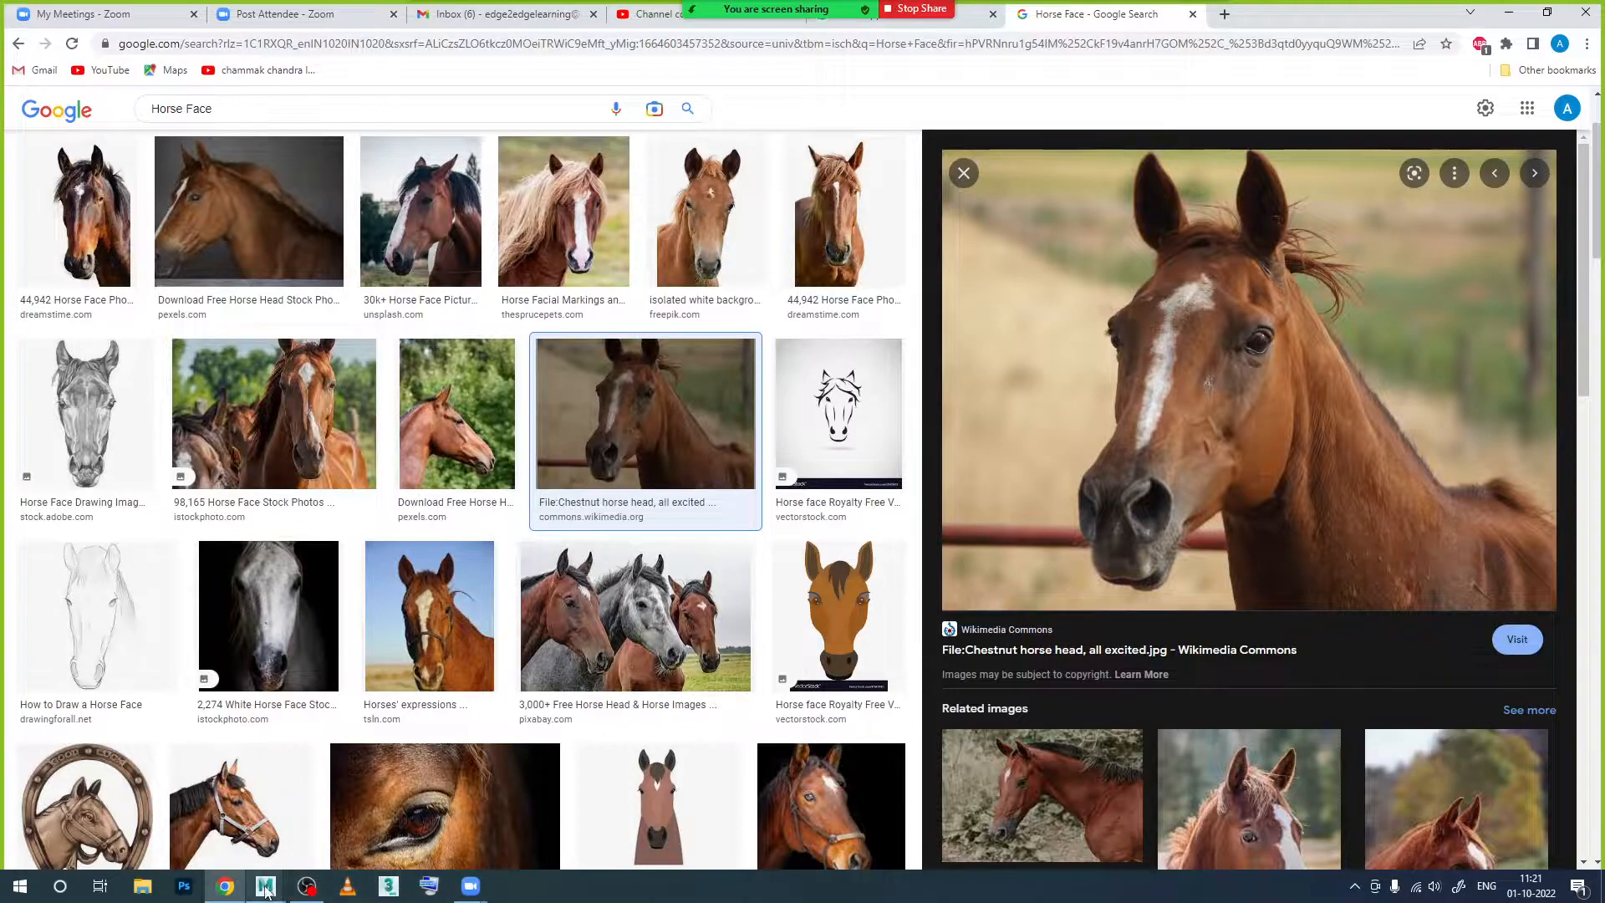
{"action": "left_click", "coordinate": [514, 817]}
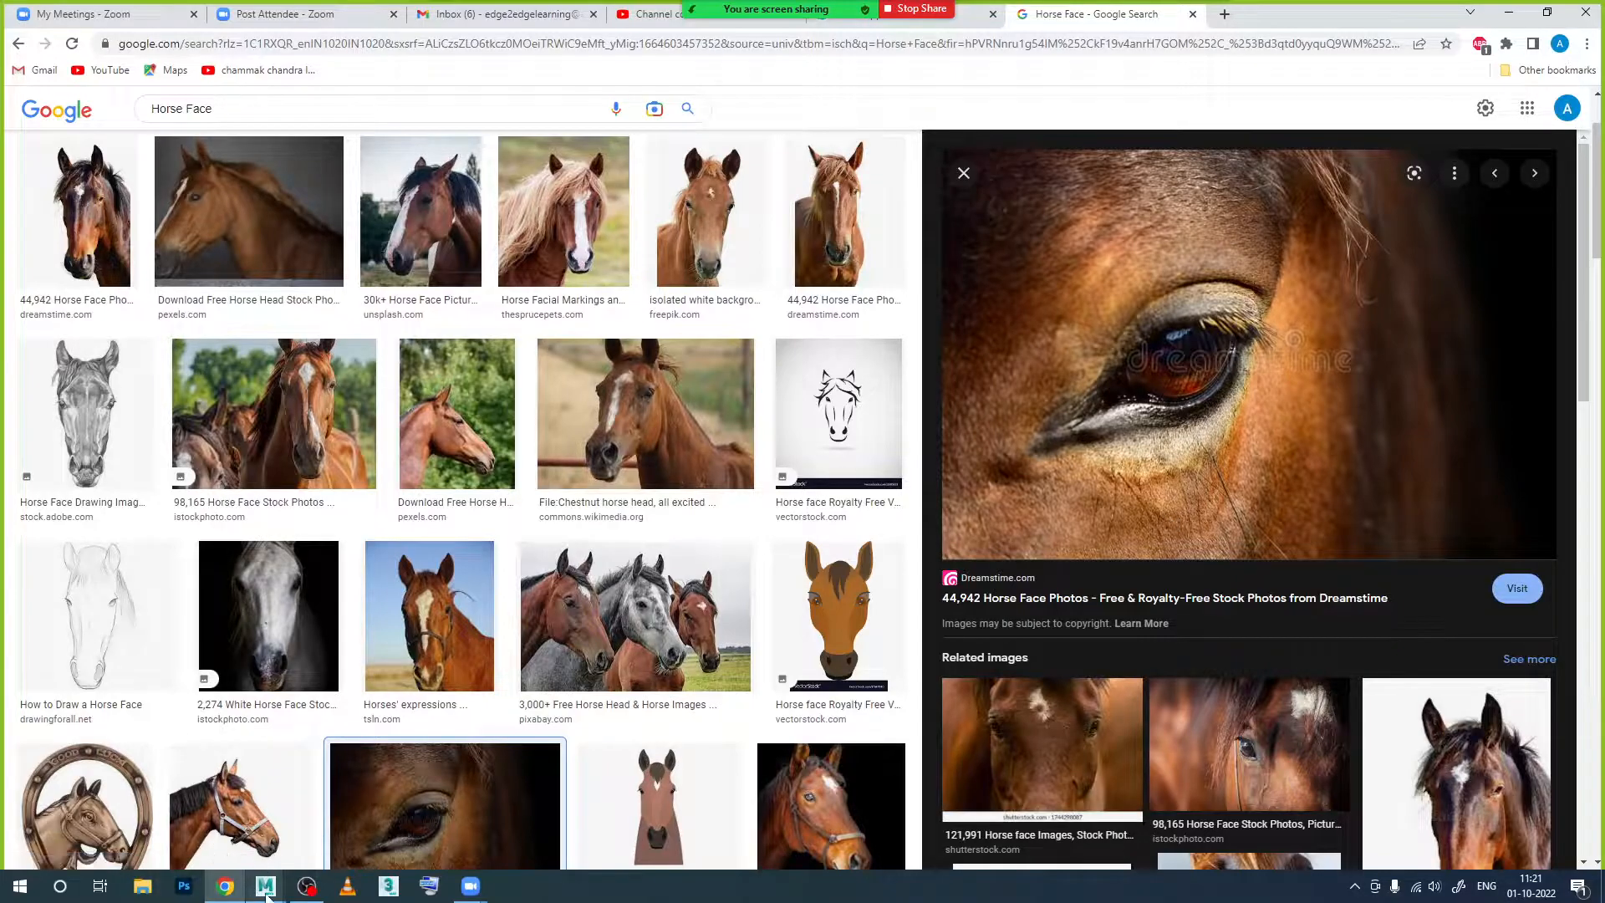
Step: Switch back to Maya and raise the lower rear corner vertex of the eye area slightly
{"action": "left_click", "coordinate": [266, 886]}
{"action": "left_click", "coordinate": [517, 823]}
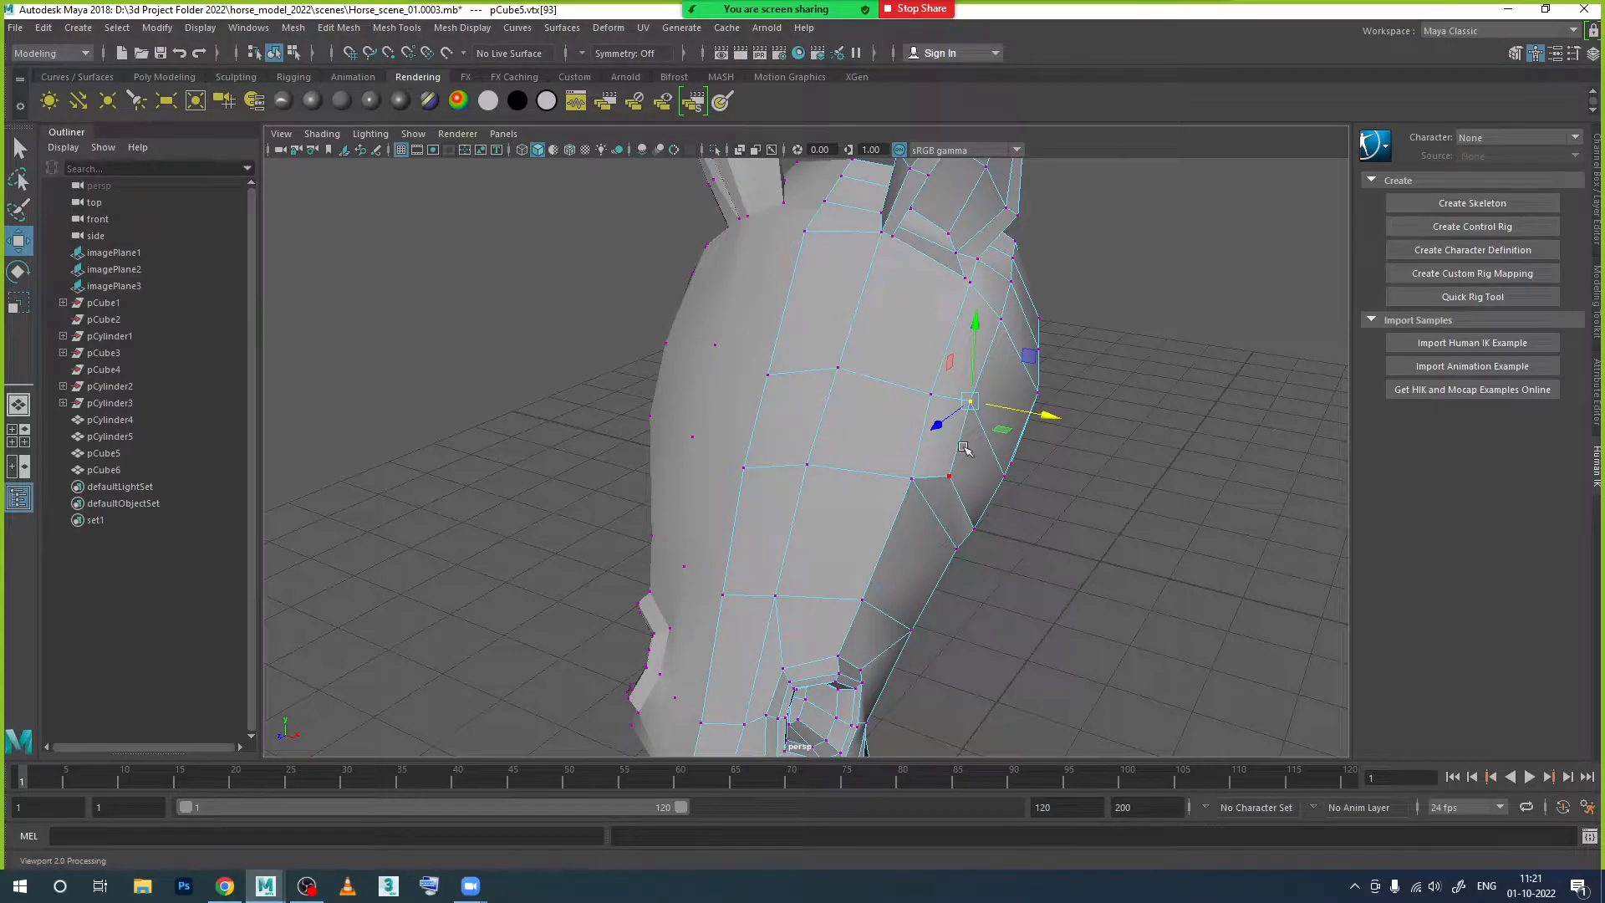
{"action": "left_click_drag", "start_coordinate": [968, 455], "coordinate": [936, 390], "text": "alt"}
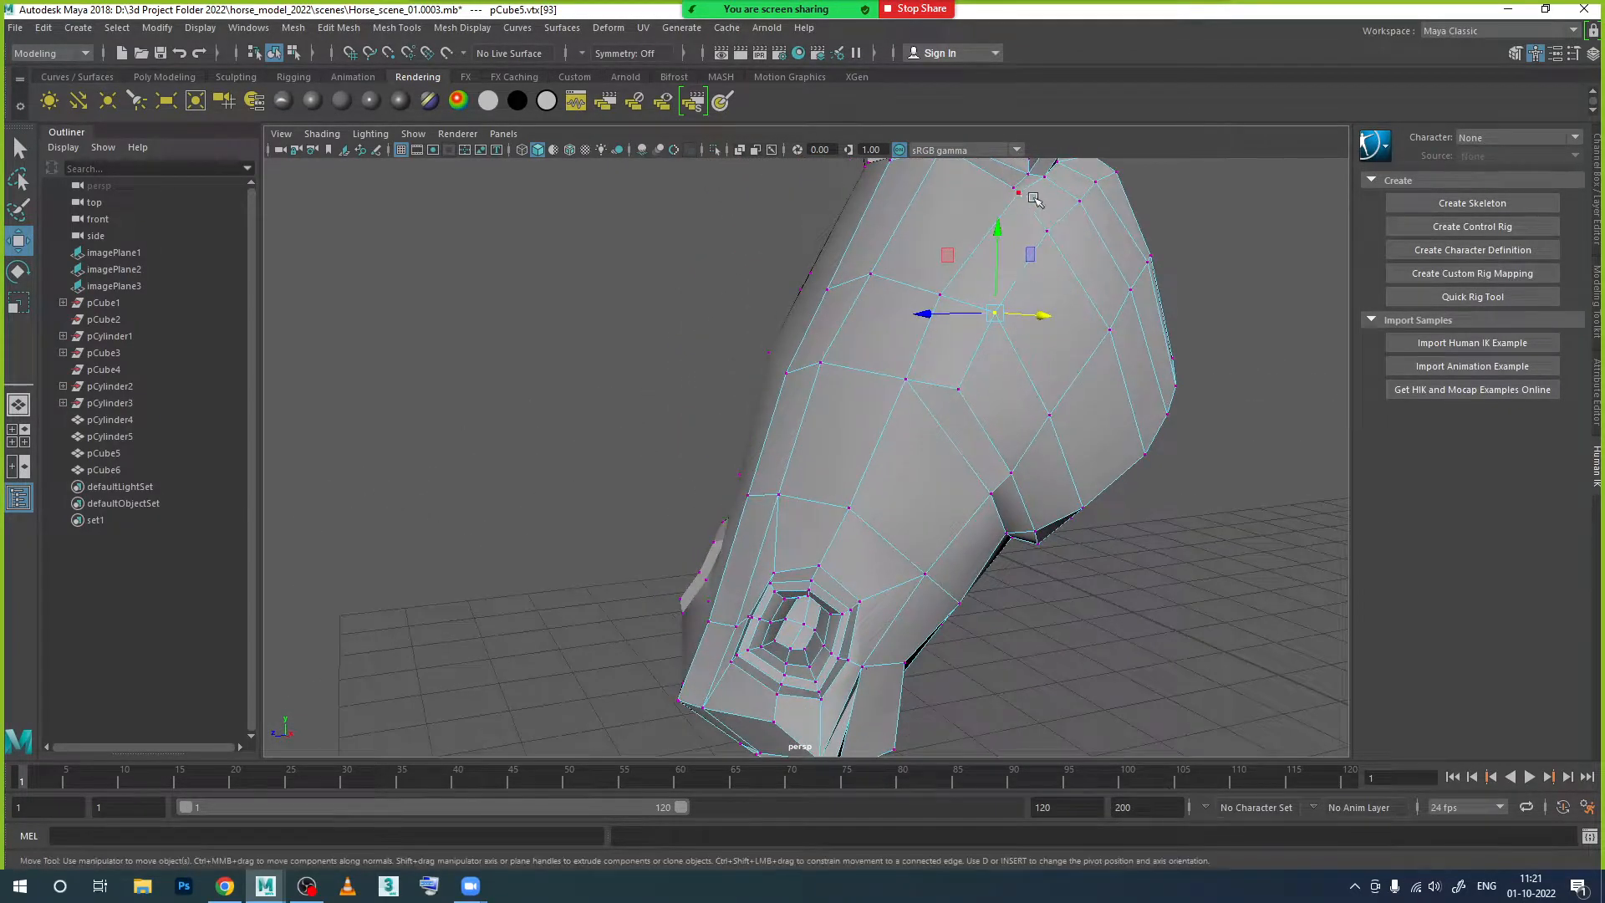
{"action": "left_click_drag", "start_coordinate": [845, 588], "coordinate": [897, 539], "text": "alt"}
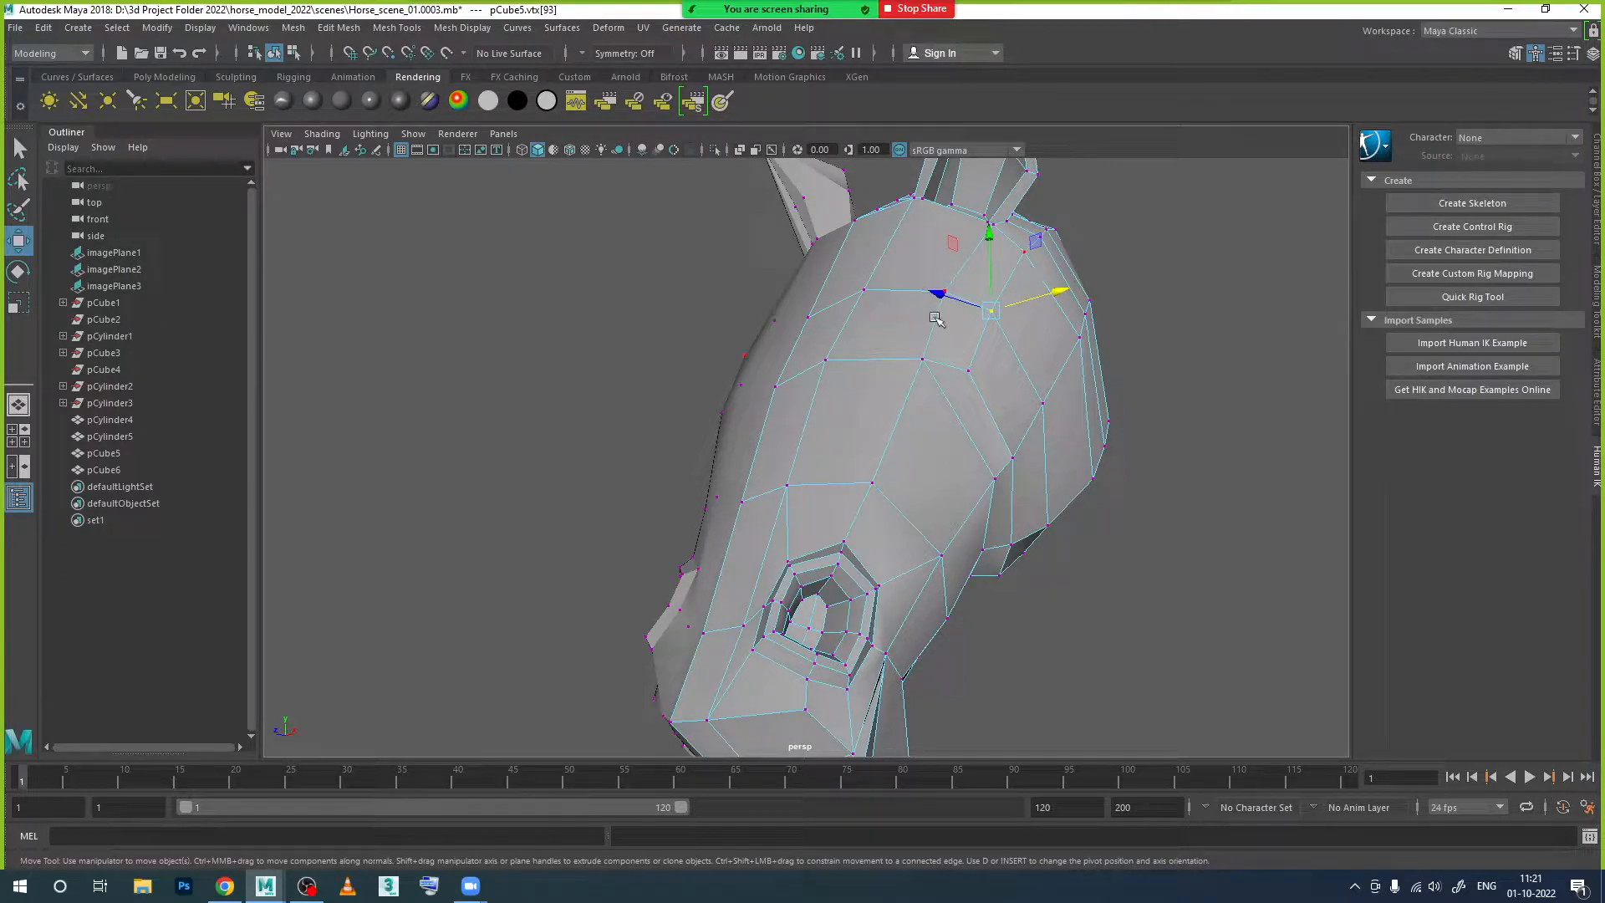
{"action": "left_click_drag", "start_coordinate": [923, 328], "coordinate": [928, 426], "text": "alt"}
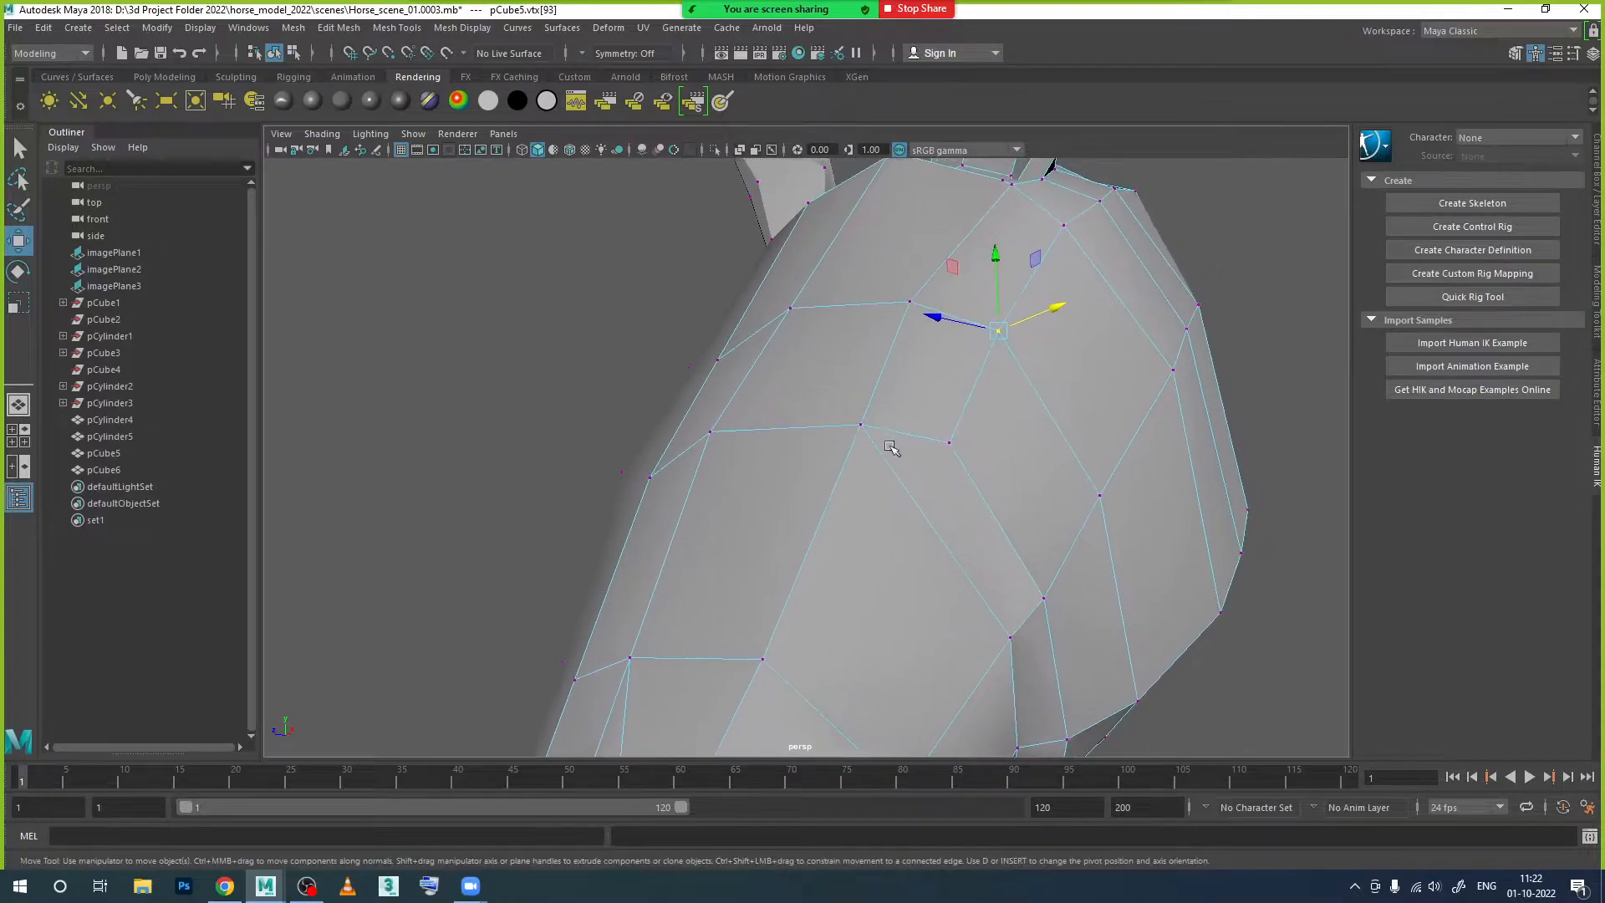
{"action": "left_click", "coordinate": [950, 443]}
{"action": "left_click_drag", "start_coordinate": [954, 482], "coordinate": [957, 514], "text": "alt"}
{"action": "left_click_drag", "start_coordinate": [948, 426], "coordinate": [948, 406]}
Step: Lower the upper front corner vertex of the eye area to tighten the eye face
{"action": "left_click_drag", "start_coordinate": [968, 502], "coordinate": [967, 528], "text": "alt"}
{"action": "left_click", "coordinate": [913, 320]}
{"action": "left_click_drag", "start_coordinate": [910, 289], "coordinate": [907, 328]}
{"action": "left_click_drag", "start_coordinate": [942, 470], "coordinate": [992, 409], "text": "alt"}
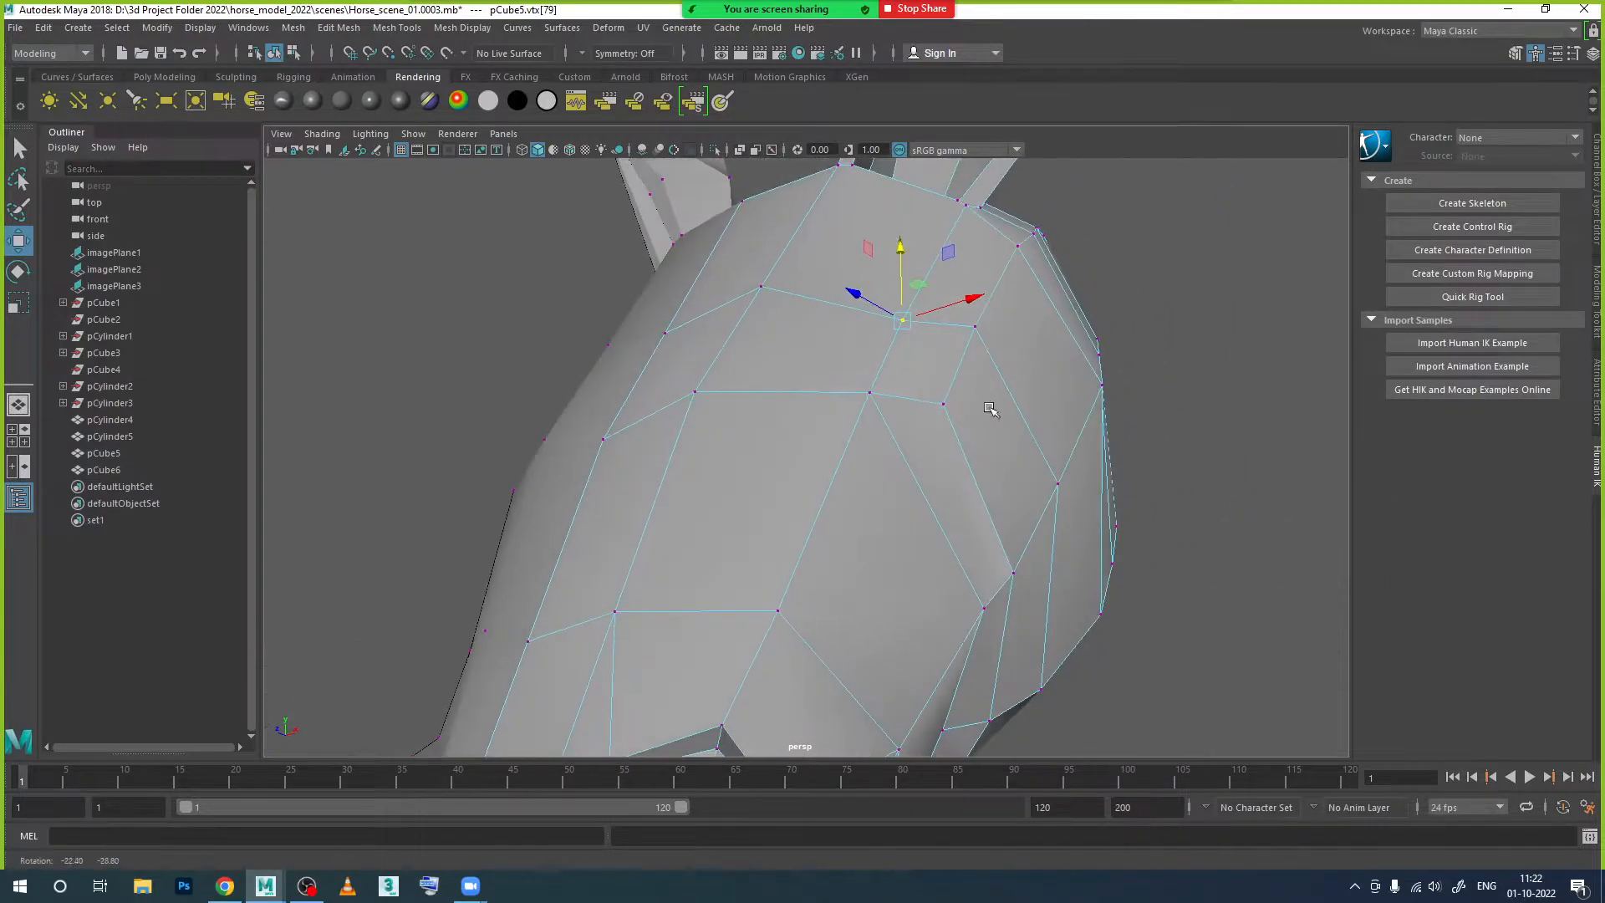
Step: Shift the lower front corner vertex of the eye area slightly forward along the head
{"action": "left_click", "coordinate": [867, 395]}
{"action": "left_click_drag", "start_coordinate": [910, 440], "coordinate": [952, 403], "text": "alt"}
{"action": "left_click_drag", "start_coordinate": [940, 478], "coordinate": [878, 470], "text": "alt"}
{"action": "left_click_drag", "start_coordinate": [785, 387], "coordinate": [773, 384]}
{"action": "left_click_drag", "start_coordinate": [834, 437], "coordinate": [873, 396], "text": "alt"}
{"action": "scroll", "coordinate": [941, 448], "scroll_direction": "down", "scroll_amount": 3}
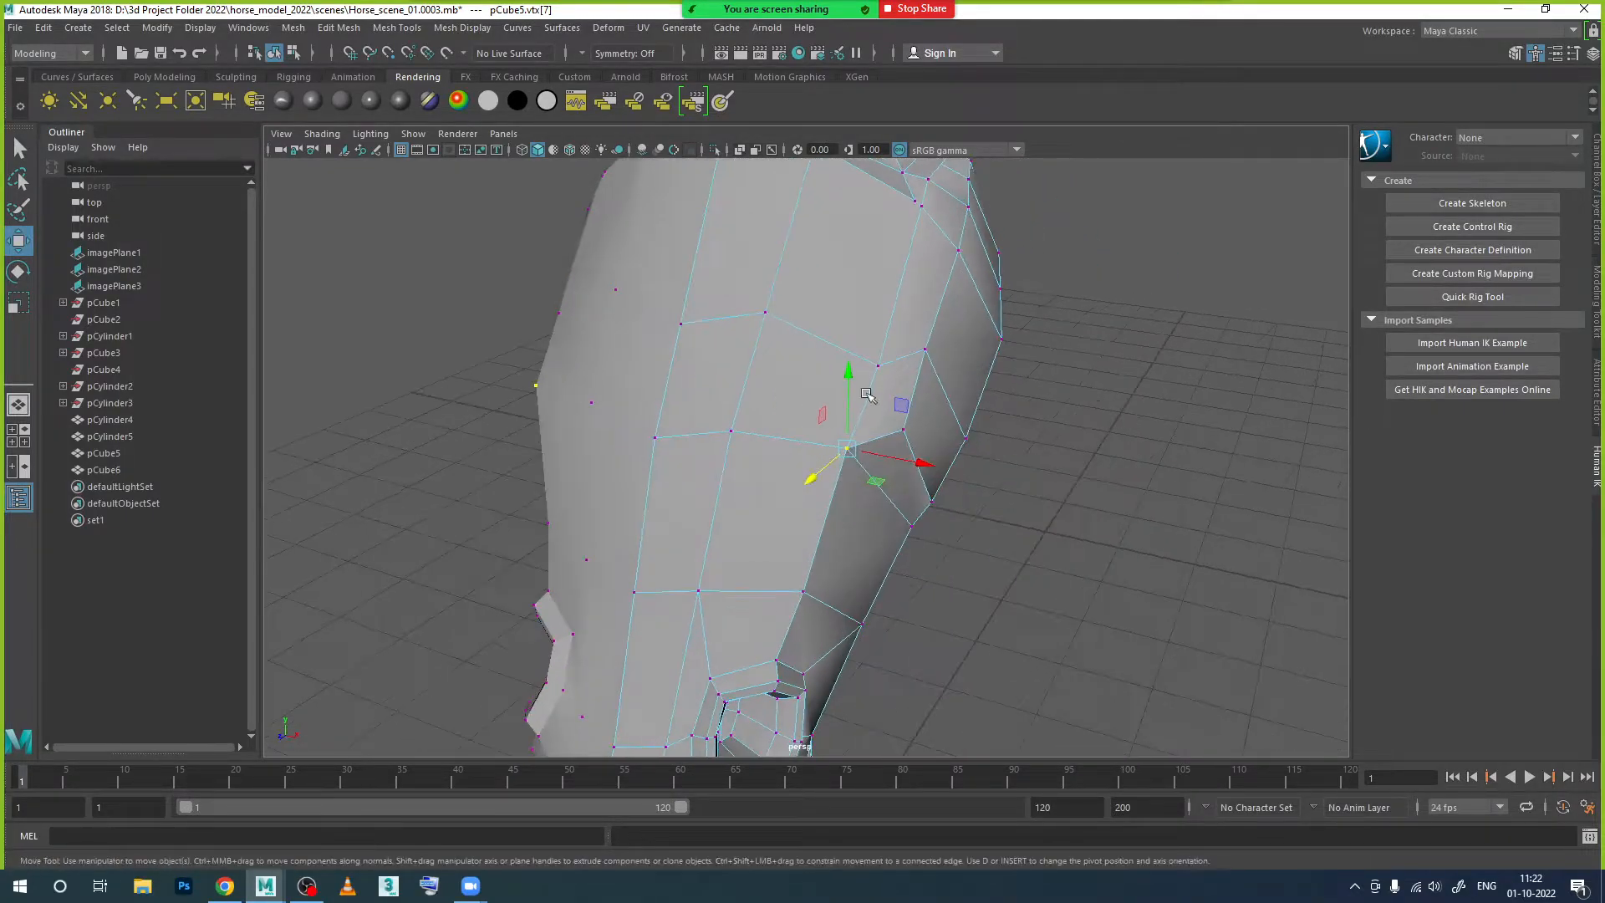
Step: Select the small quad face at the eye position and extrude it slightly inward
{"action": "left_click_drag", "start_coordinate": [956, 456], "coordinate": [894, 405], "text": "alt"}
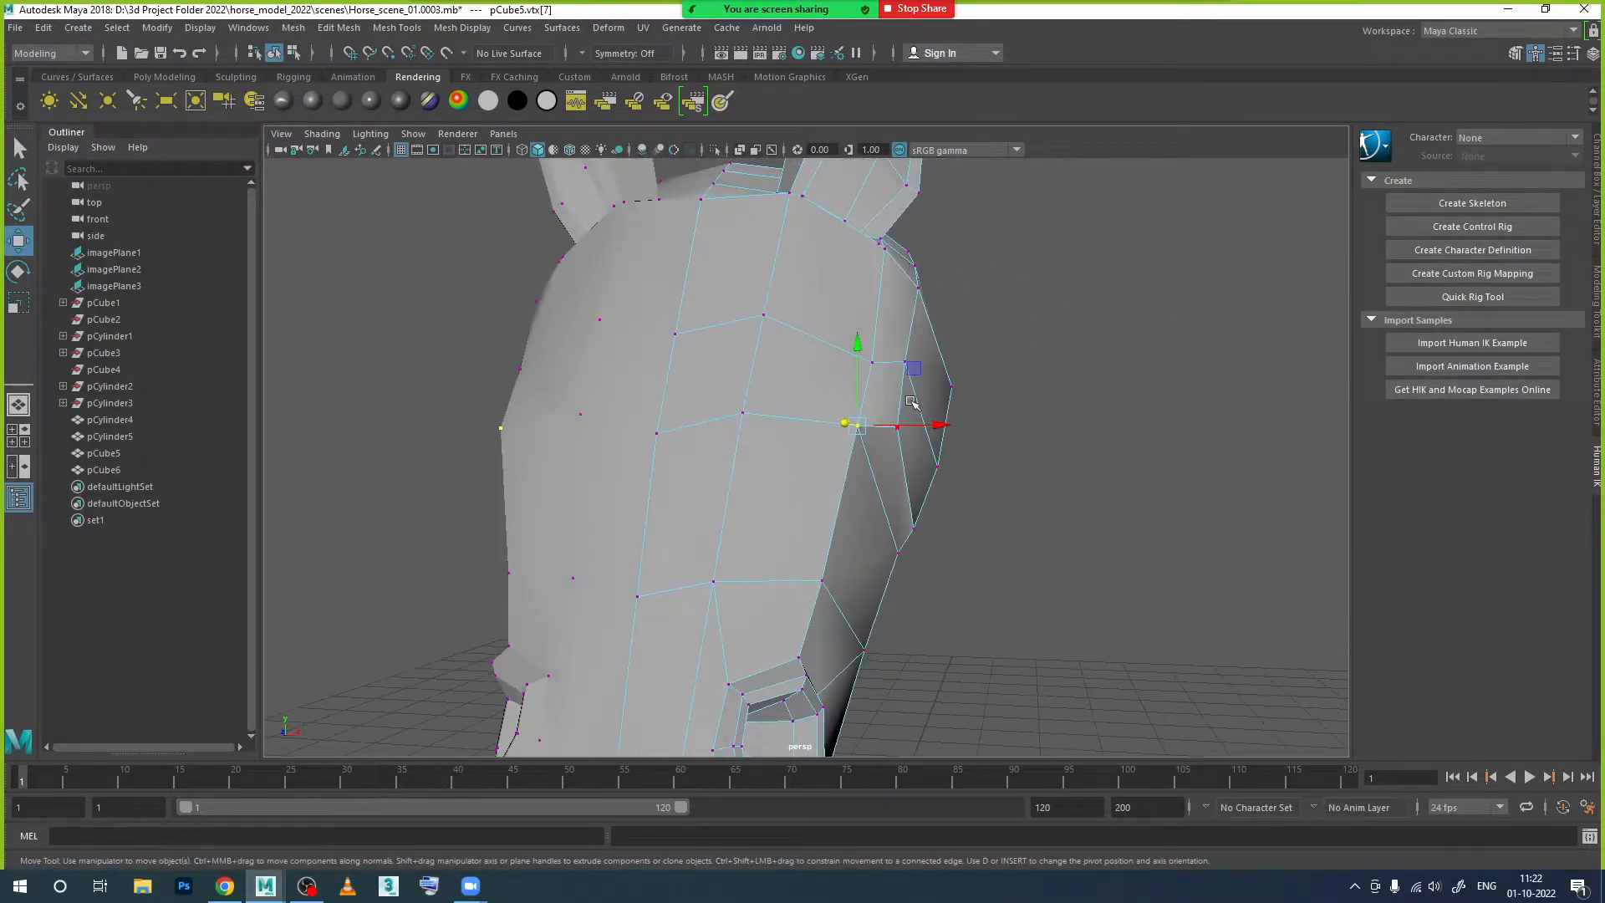
{"action": "right_click", "coordinate": [895, 406]}
{"action": "right_click_drag", "start_coordinate": [895, 404], "coordinate": [899, 444]}
{"action": "left_click", "coordinate": [888, 408]}
{"action": "left_click_drag", "start_coordinate": [911, 456], "coordinate": [959, 499], "text": "alt"}
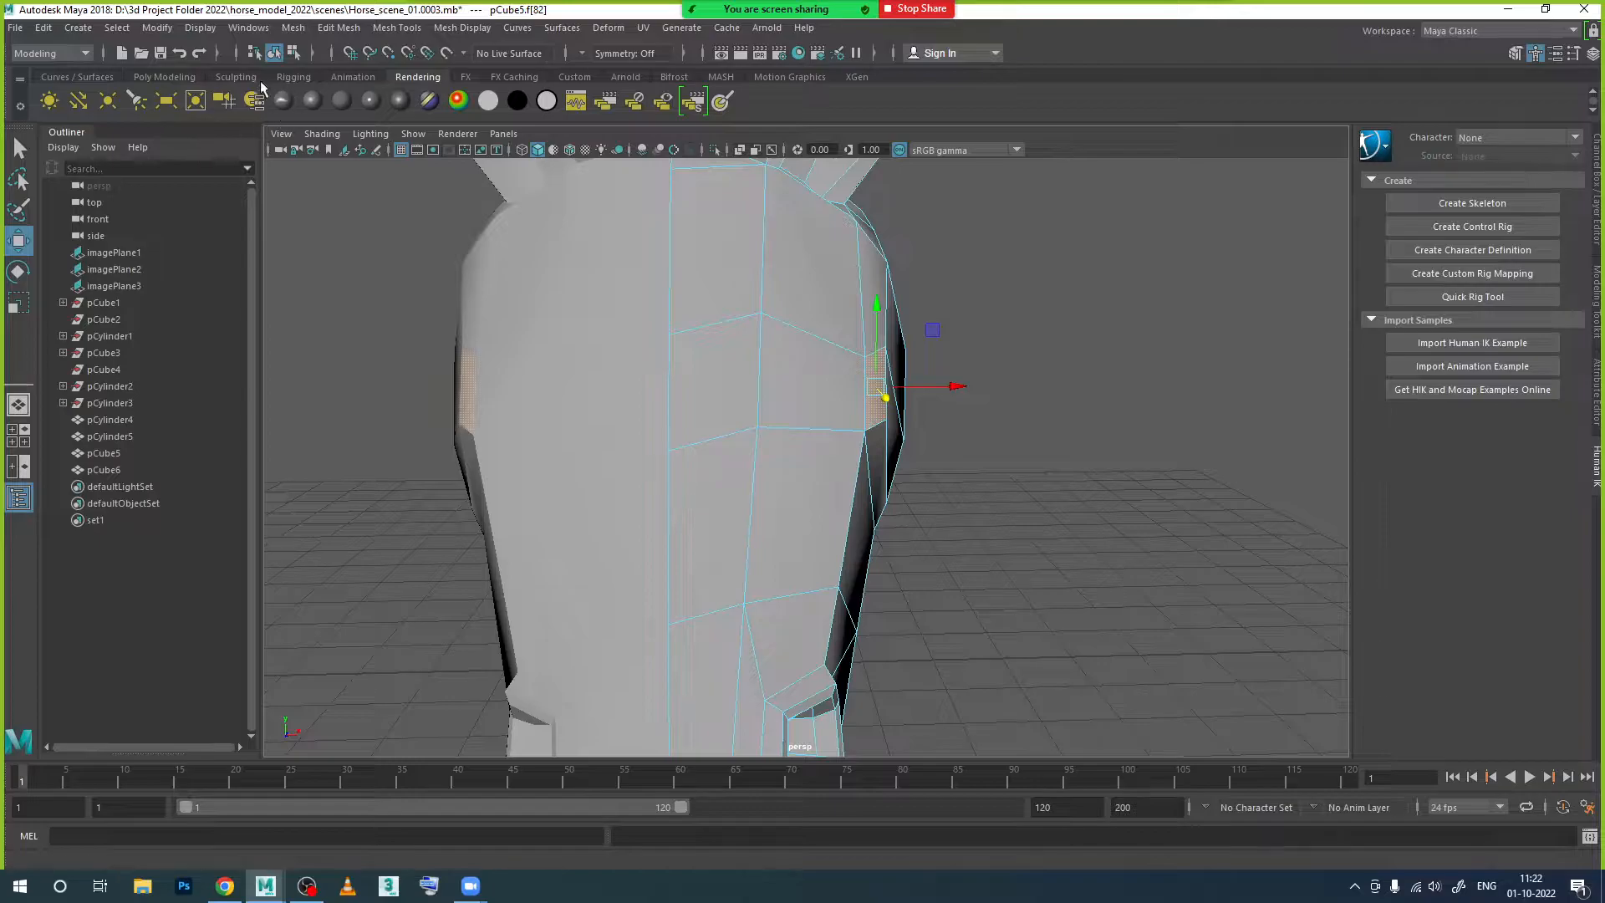
{"action": "left_click", "coordinate": [164, 76]}
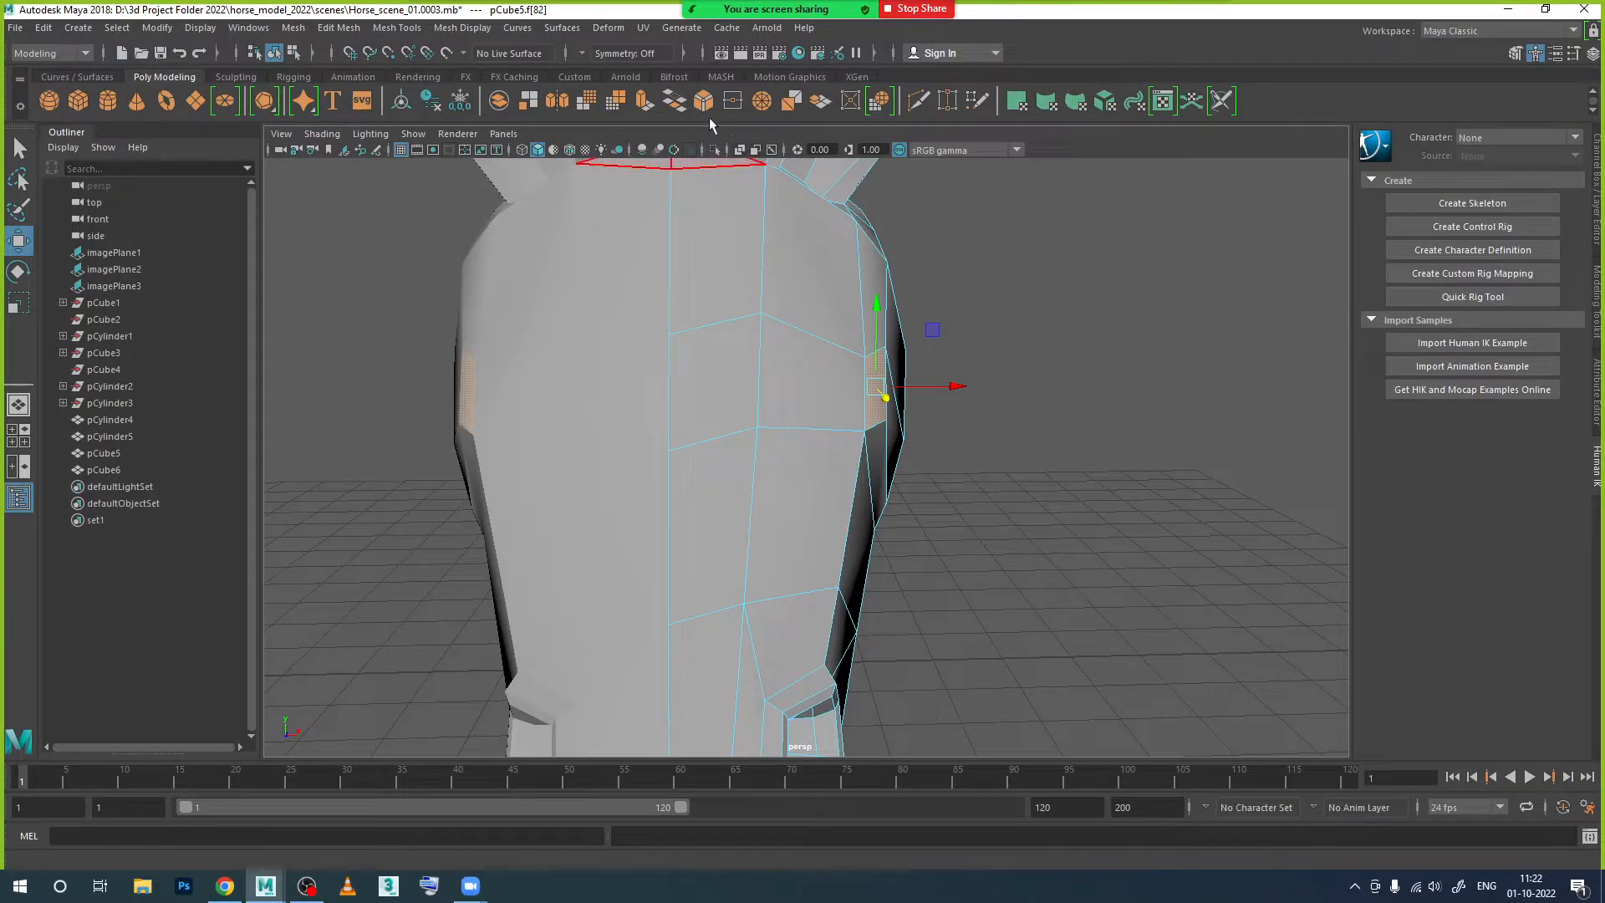
{"action": "left_click", "coordinate": [645, 101]}
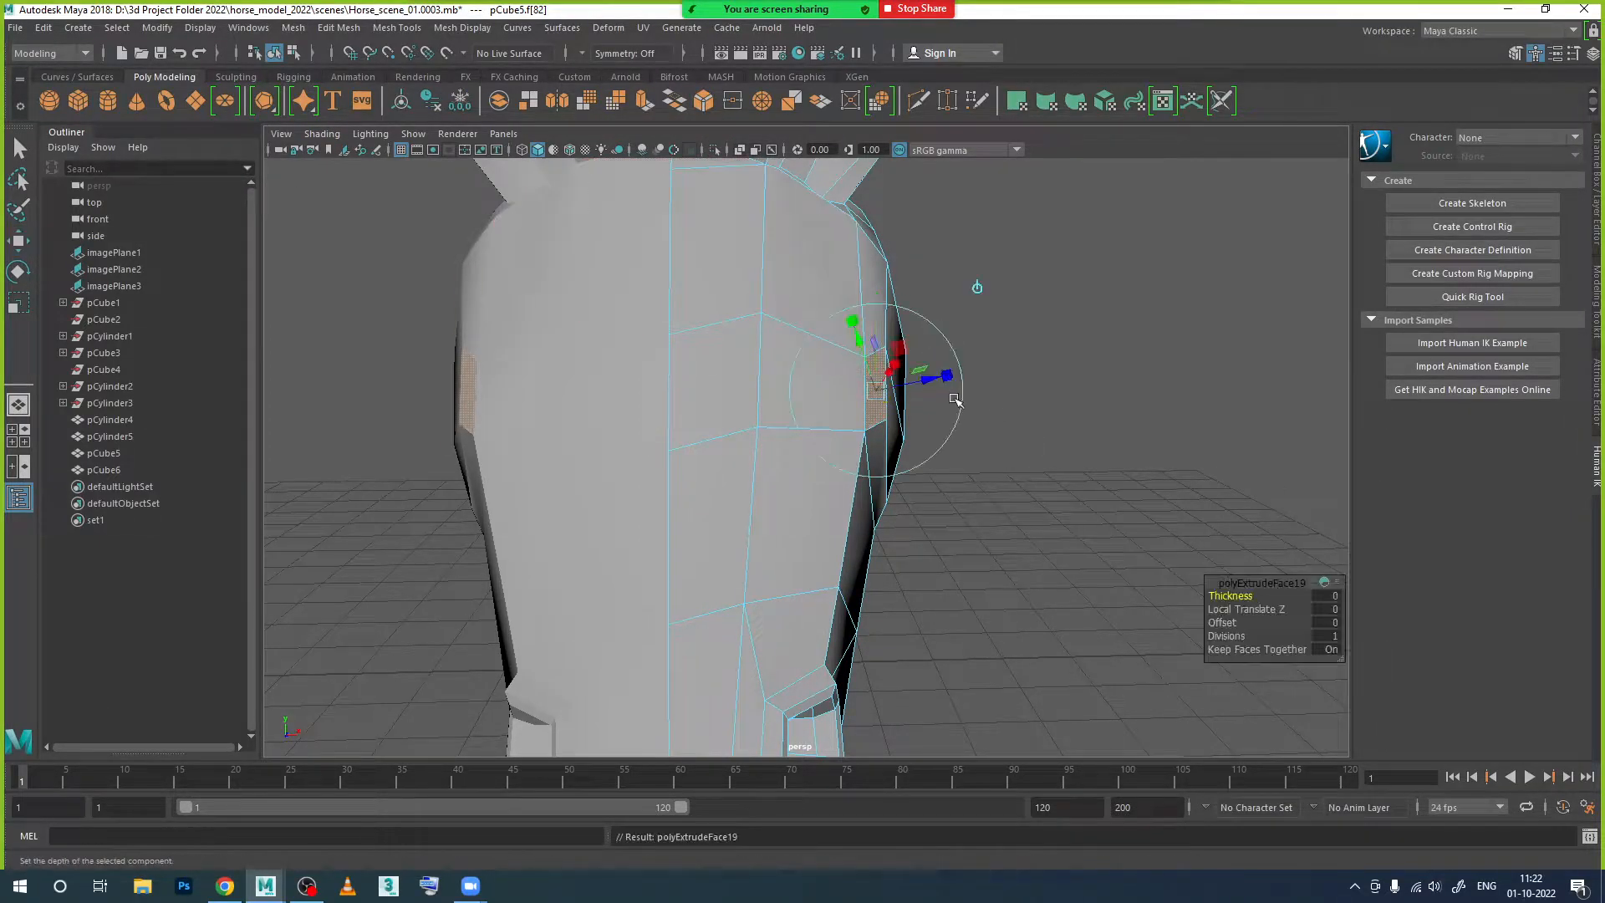
{"action": "left_click_drag", "start_coordinate": [914, 376], "coordinate": [884, 409]}
Step: Return the horse head to object mode and show it in smooth mesh preview, deselected, to check the shape
{"action": "right_click", "coordinate": [883, 411]}
{"action": "right_click_drag", "start_coordinate": [882, 407], "coordinate": [938, 383]}
{"action": "left_click", "coordinate": [1032, 477]}
{"action": "left_click_drag", "start_coordinate": [1032, 477], "coordinate": [903, 484], "text": "alt"}
{"action": "scroll", "coordinate": [867, 479], "scroll_direction": "down", "scroll_amount": 4}
{"action": "left_click", "coordinate": [904, 473]}
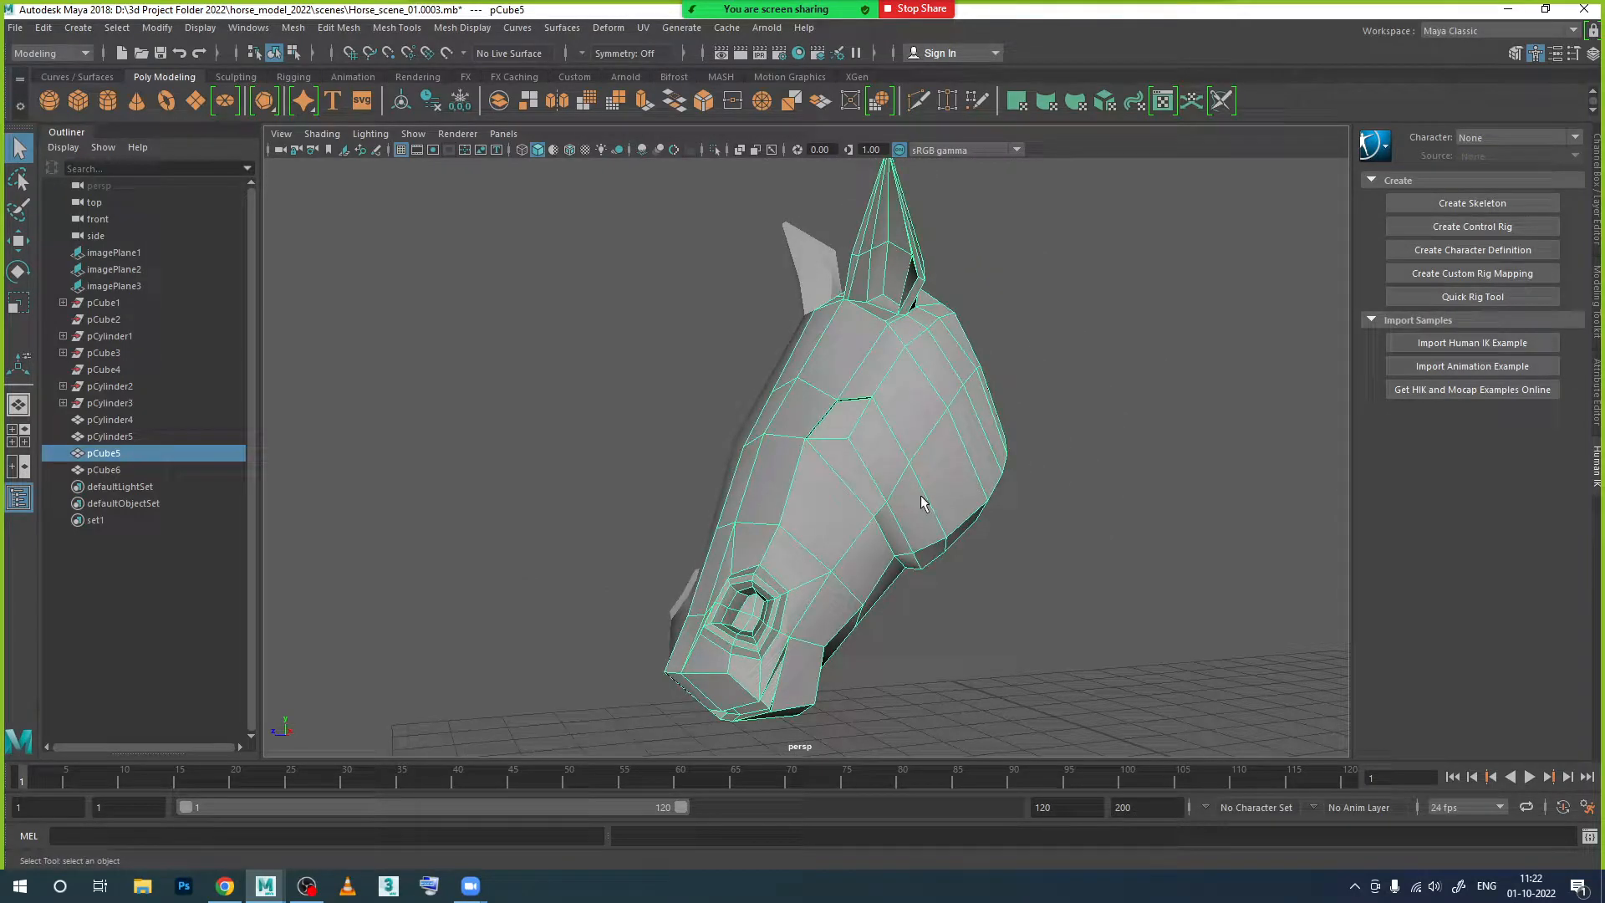
{"action": "key", "text": "3"}
{"action": "left_click", "coordinate": [996, 543]}
{"action": "left_click_drag", "start_coordinate": [997, 543], "coordinate": [954, 614], "text": "alt"}
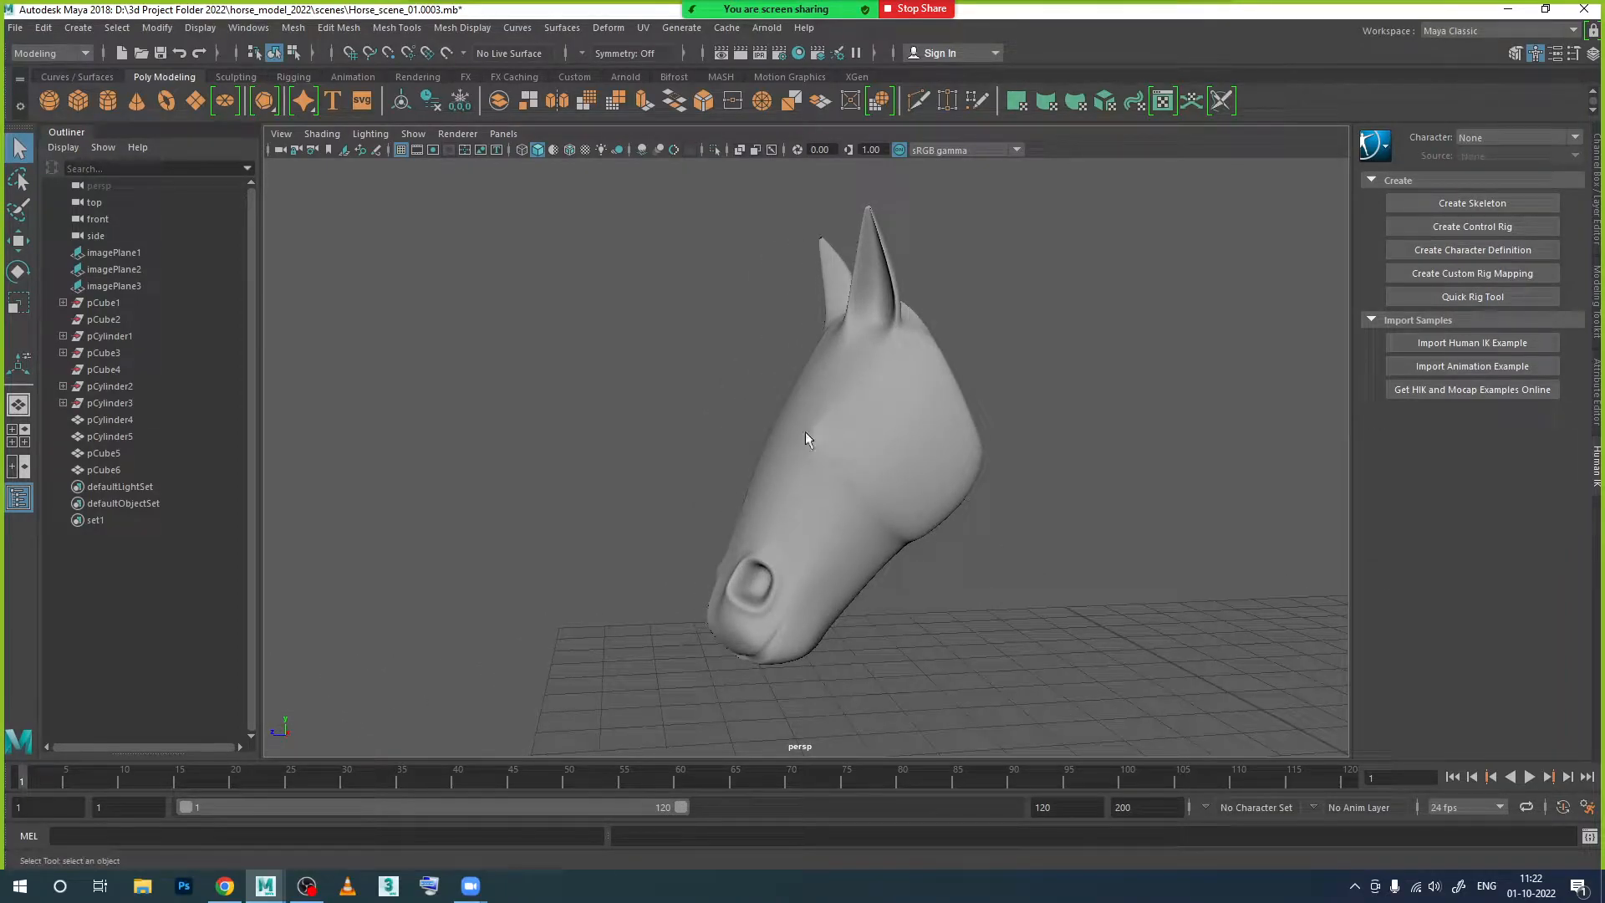
Step: Try pushing the small extruded eye face further into the head
{"action": "left_click_drag", "start_coordinate": [863, 428], "coordinate": [978, 448], "text": "alt"}
{"action": "scroll", "coordinate": [831, 451], "scroll_direction": "up", "scroll_amount": 5}
{"action": "left_click", "coordinate": [882, 455]}
{"action": "right_click", "coordinate": [862, 405]}
{"action": "right_click_drag", "start_coordinate": [864, 418], "coordinate": [862, 450]}
{"action": "left_click", "coordinate": [865, 403]}
{"action": "key", "text": "w"}
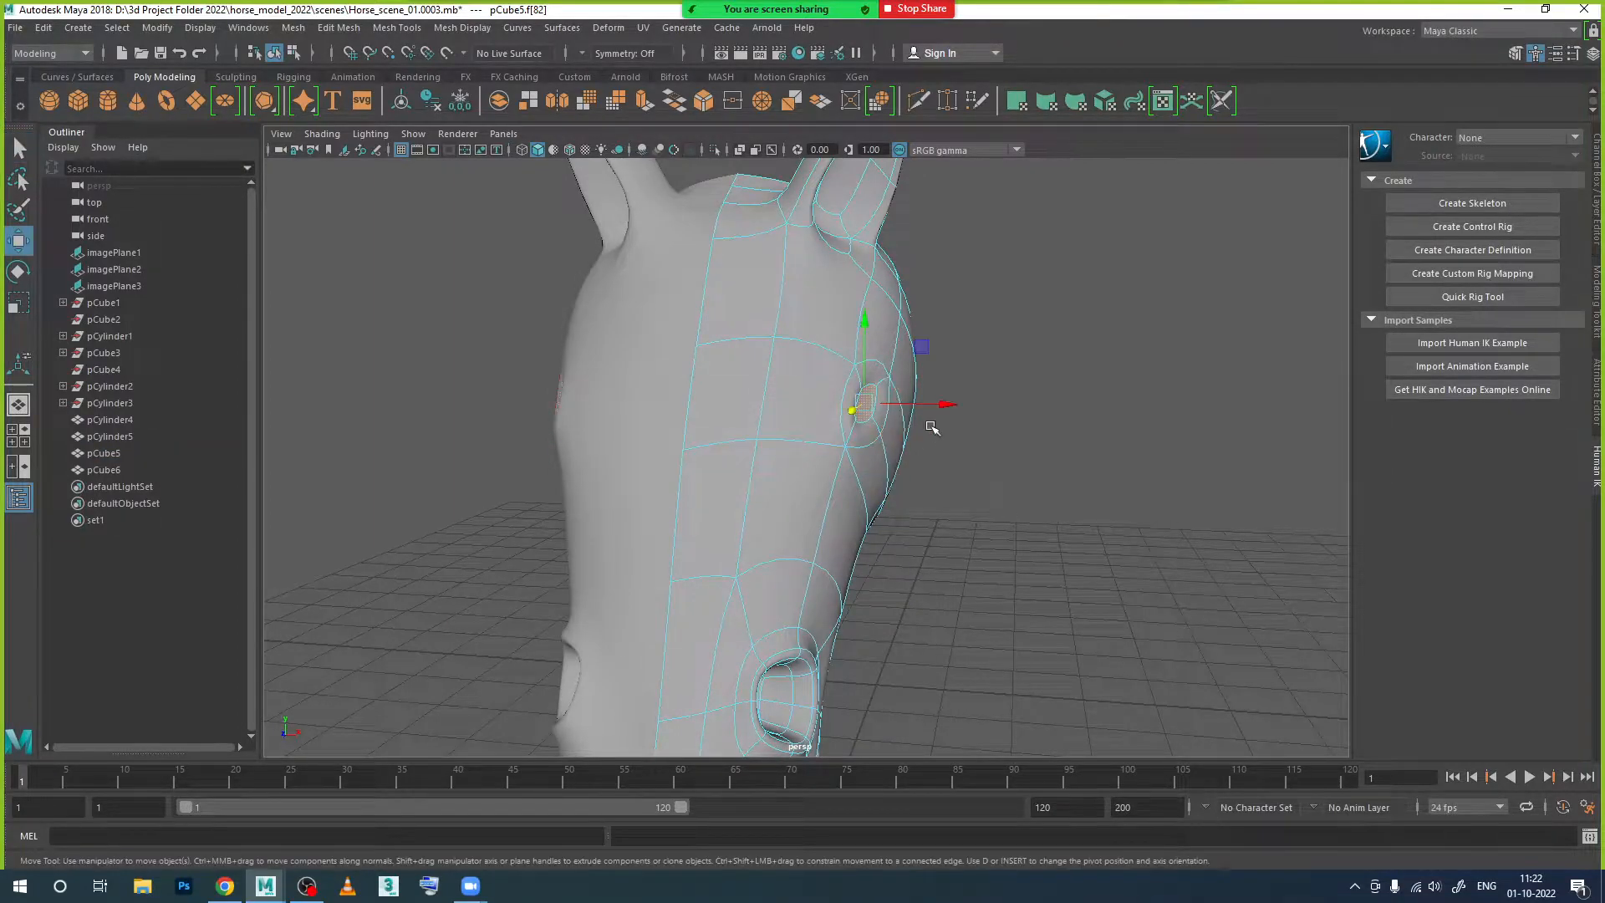
{"action": "left_click_drag", "start_coordinate": [942, 407], "coordinate": [919, 411]}
Step: Return the head to object mode and examine the eye area in smooth preview from a distance
{"action": "right_click_drag", "start_coordinate": [870, 406], "coordinate": [967, 382]}
{"action": "left_click", "coordinate": [1016, 486]}
{"action": "left_click_drag", "start_coordinate": [1008, 512], "coordinate": [896, 544], "text": "alt"}
{"action": "scroll", "coordinate": [1030, 504], "scroll_direction": "down", "scroll_amount": 6}
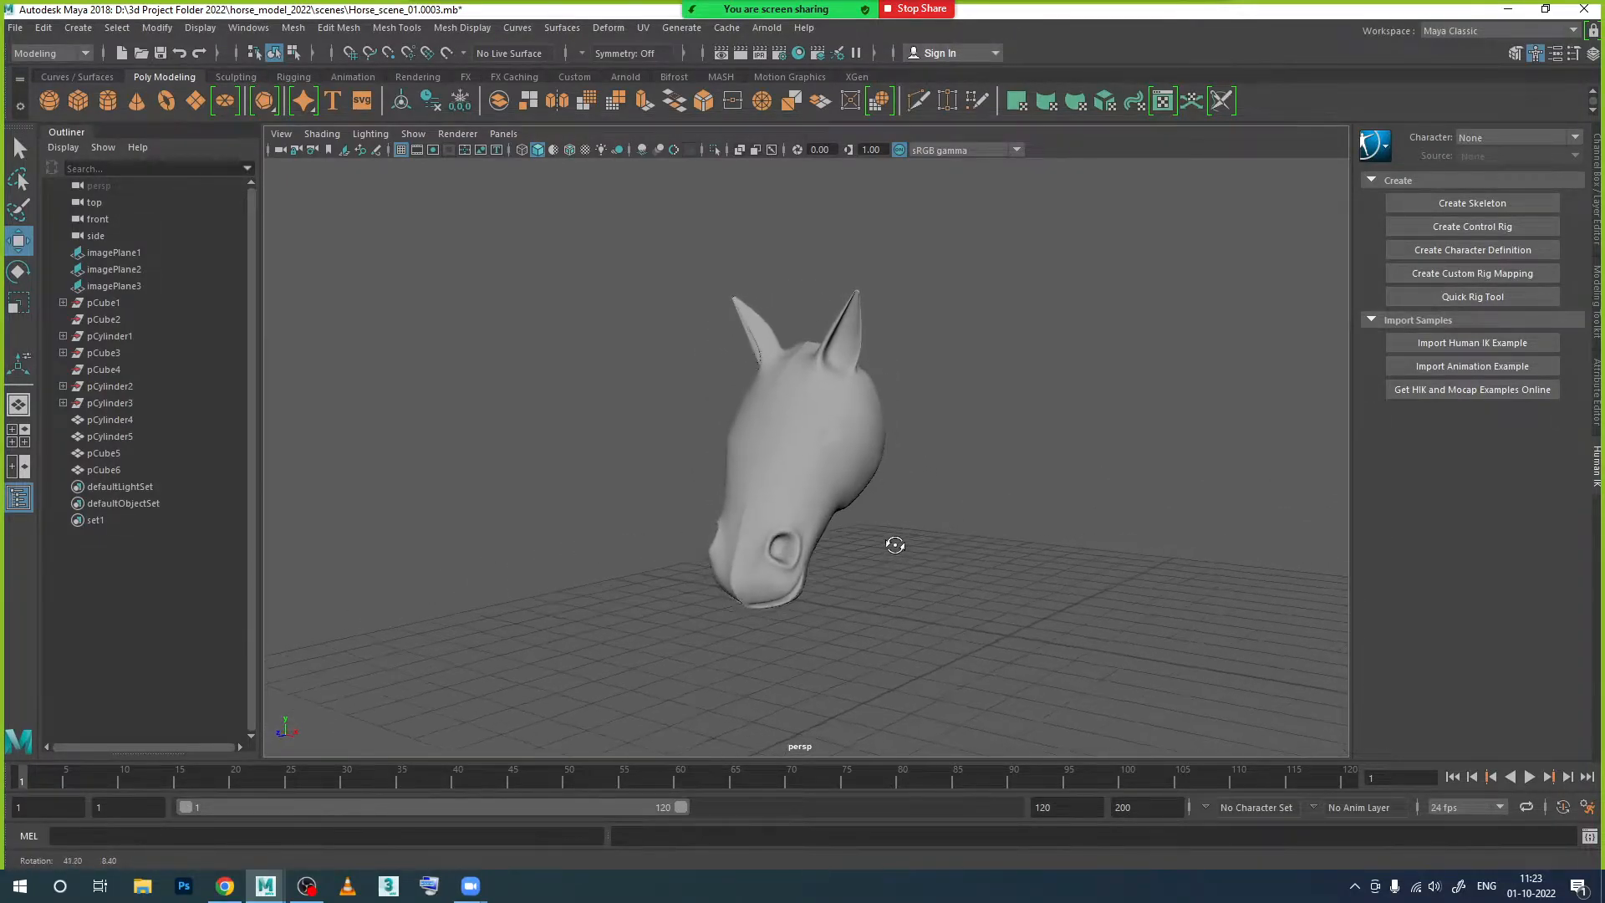
Step: Undo the eye face move and the earlier eye face extrusion on the horse head
{"action": "left_click", "coordinate": [841, 480]}
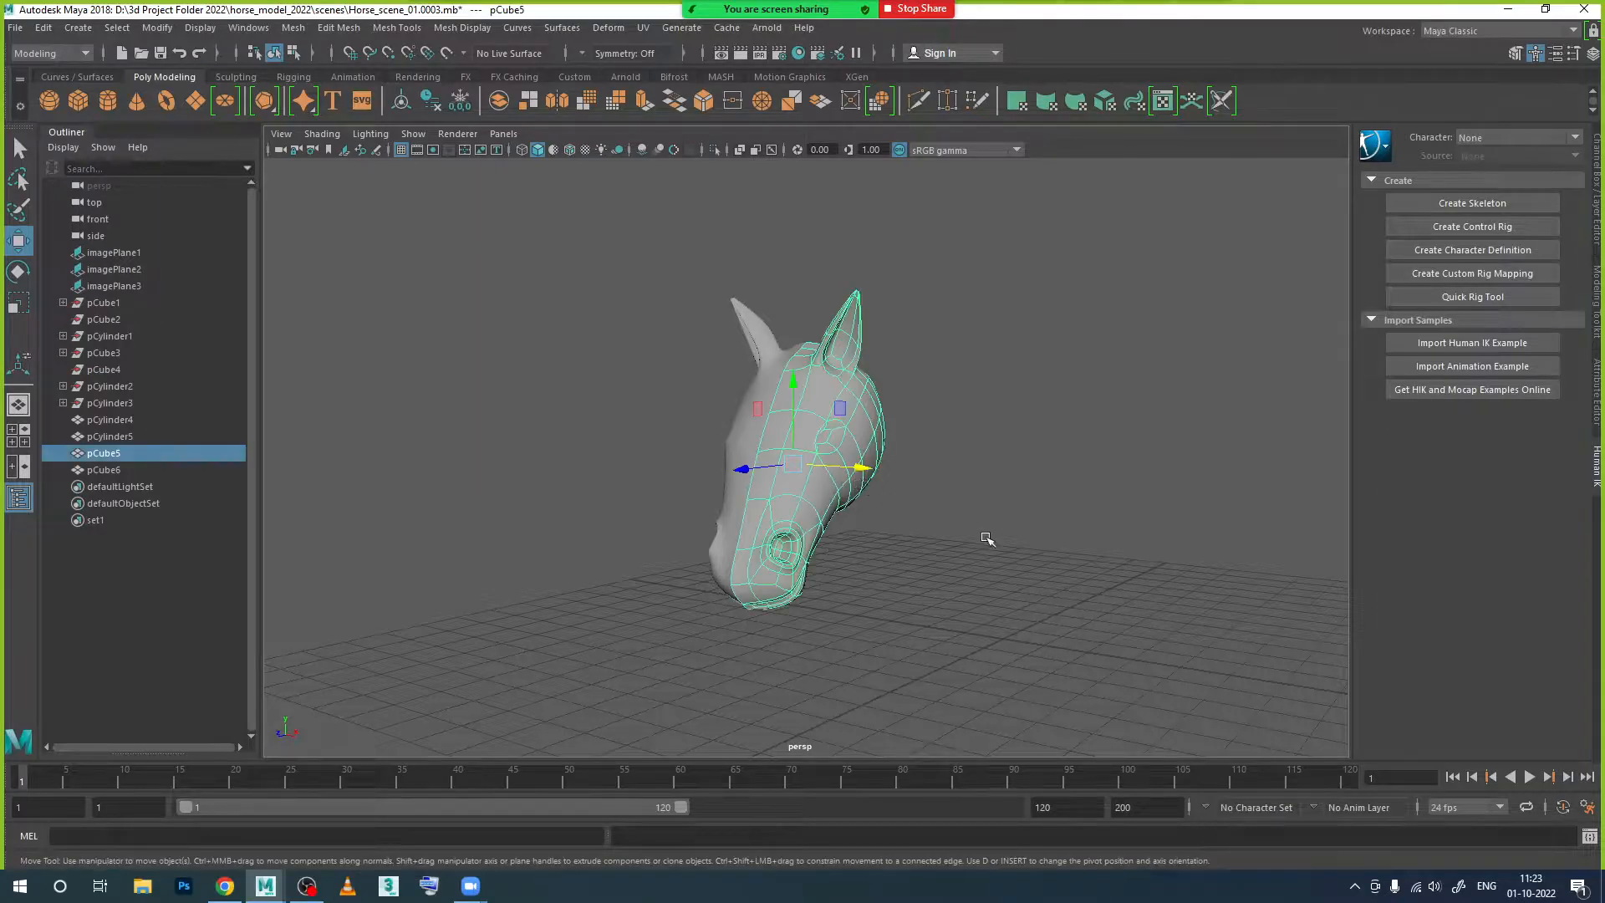
{"action": "key", "text": "ctrl+z"}
{"action": "key", "text": "ctrl+z"}
{"action": "key", "text": "ctrl+z"}
{"action": "key", "text": "ctrl+z"}
{"action": "key", "text": "ctrl+z"}
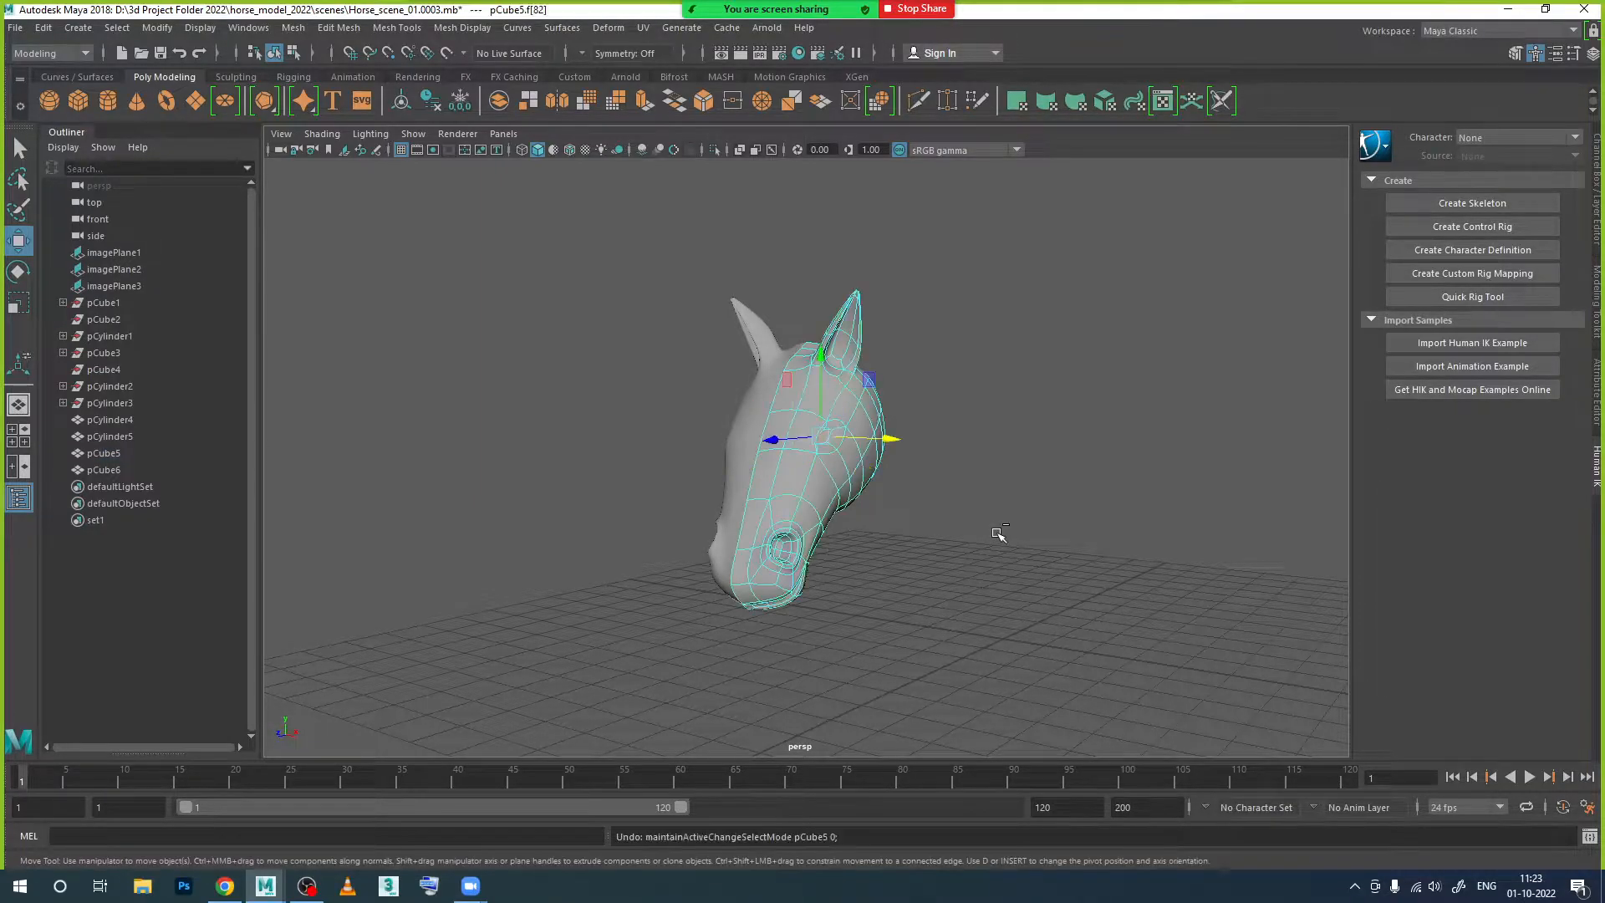
{"action": "key", "text": "ctrl+z"}
{"action": "key", "text": "ctrl+z"}
{"action": "key", "text": "ctrl+z"}
{"action": "key", "text": "ctrl+z"}
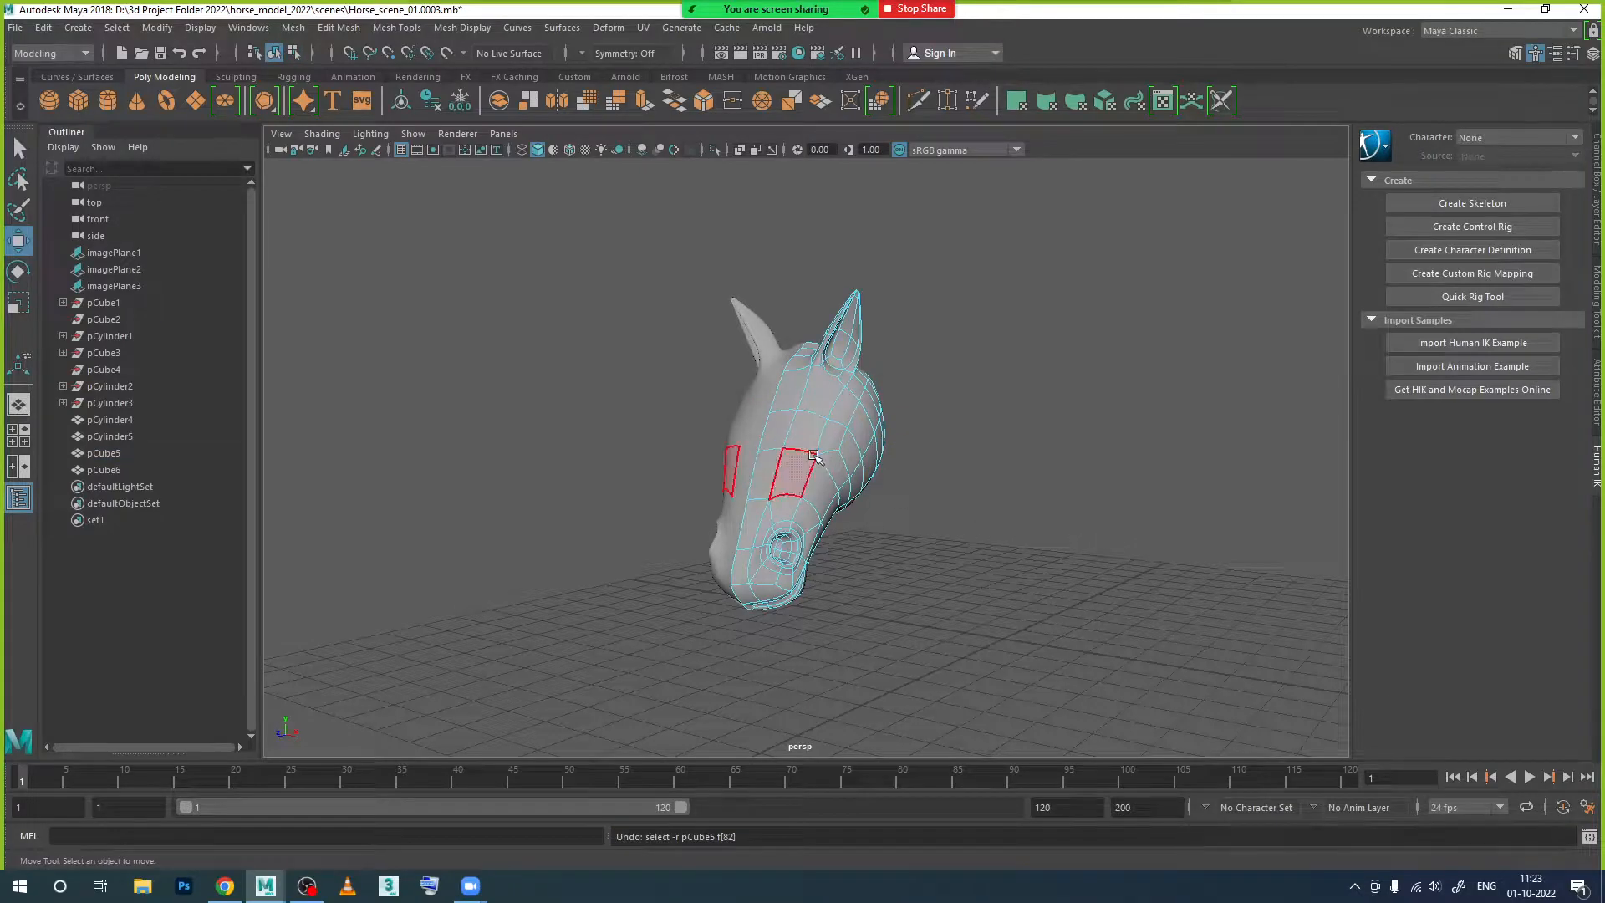
Step: Show the head in unsmoothed low-poly display and adjust the height of the eye area's upper front corner vertex
{"action": "scroll", "coordinate": [823, 460], "scroll_direction": "up", "scroll_amount": 3}
{"action": "left_click_drag", "start_coordinate": [863, 473], "coordinate": [899, 468], "text": "alt"}
{"action": "scroll", "coordinate": [830, 452], "scroll_direction": "up", "scroll_amount": 5}
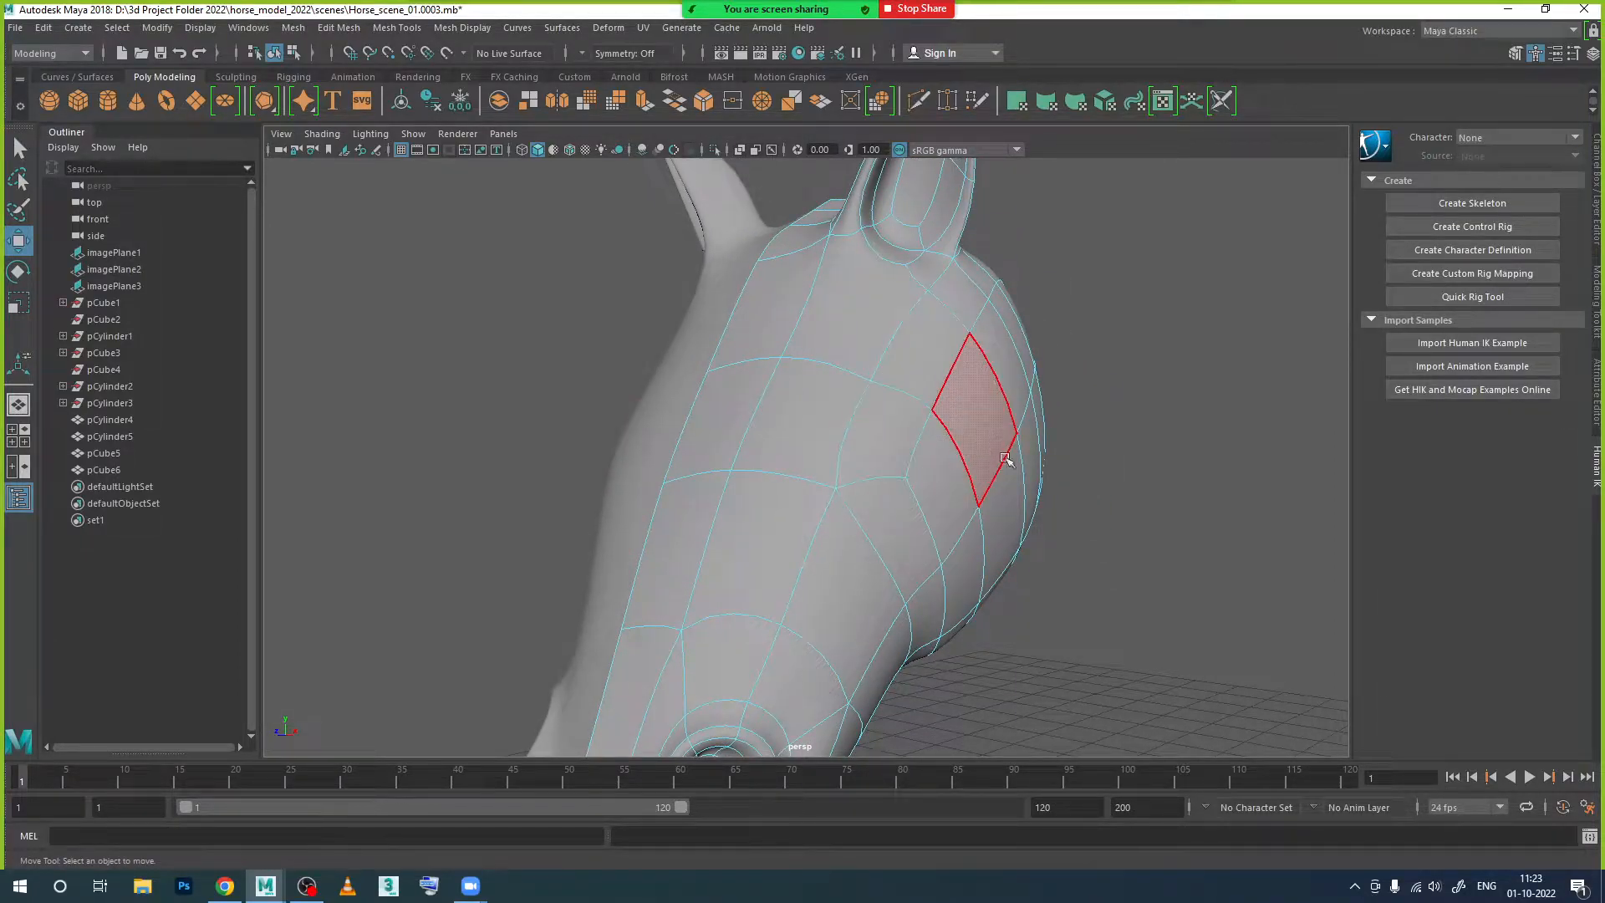
{"action": "right_click_drag", "start_coordinate": [889, 389], "coordinate": [1033, 411]}
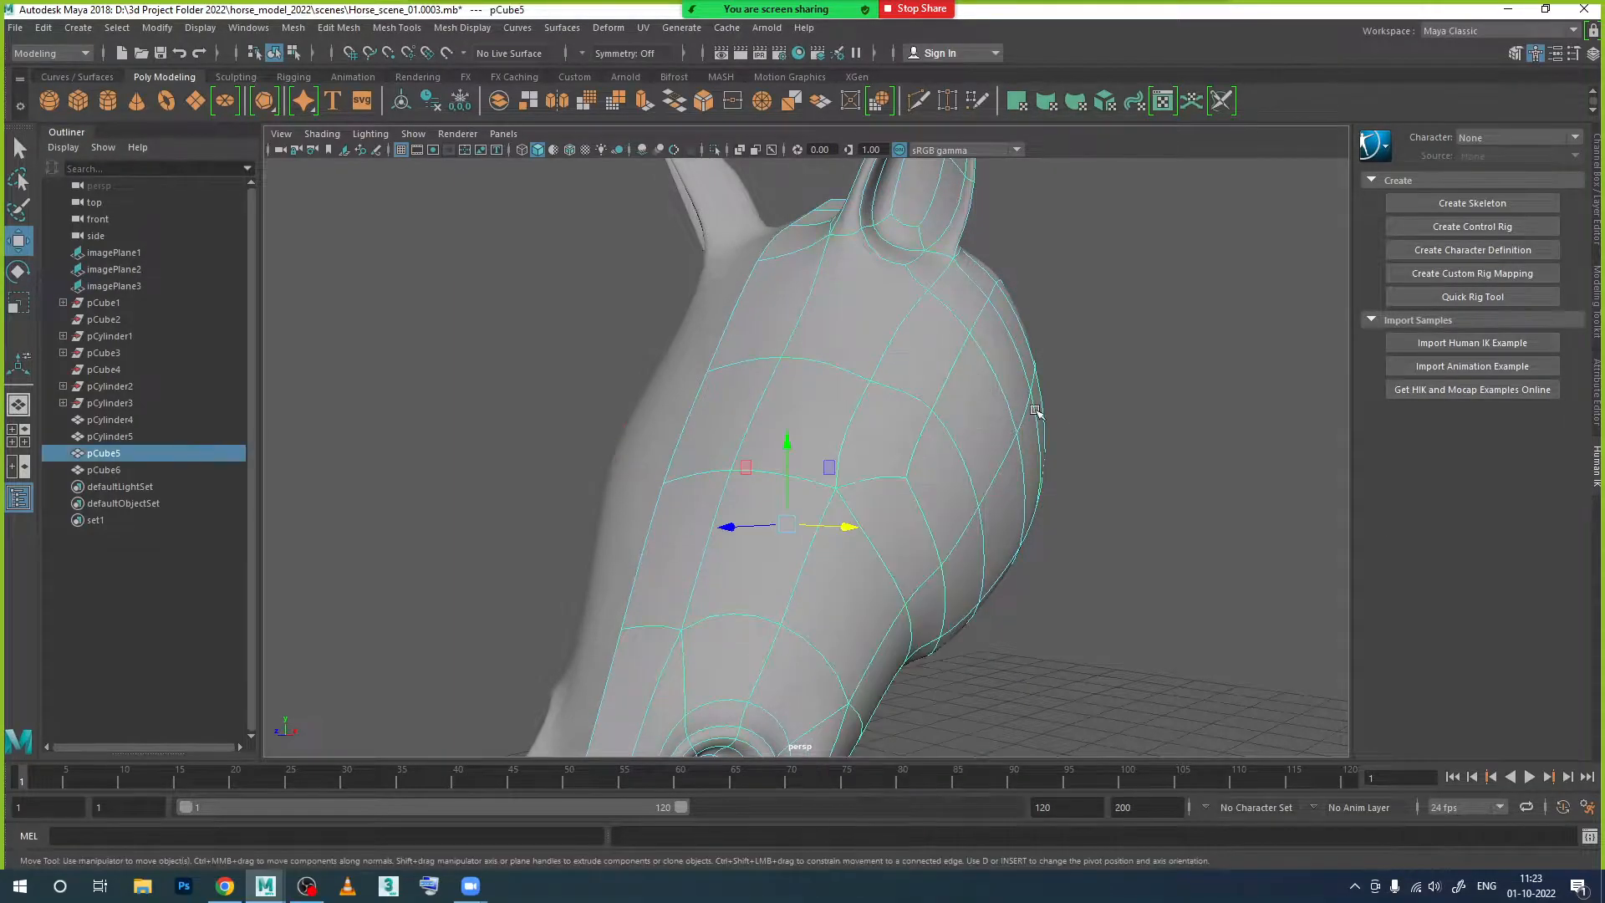
{"action": "left_click_drag", "start_coordinate": [922, 440], "coordinate": [869, 339], "text": "alt"}
{"action": "key", "text": "1"}
{"action": "right_click_drag", "start_coordinate": [865, 286], "coordinate": [794, 287]}
{"action": "left_click", "coordinate": [855, 304]}
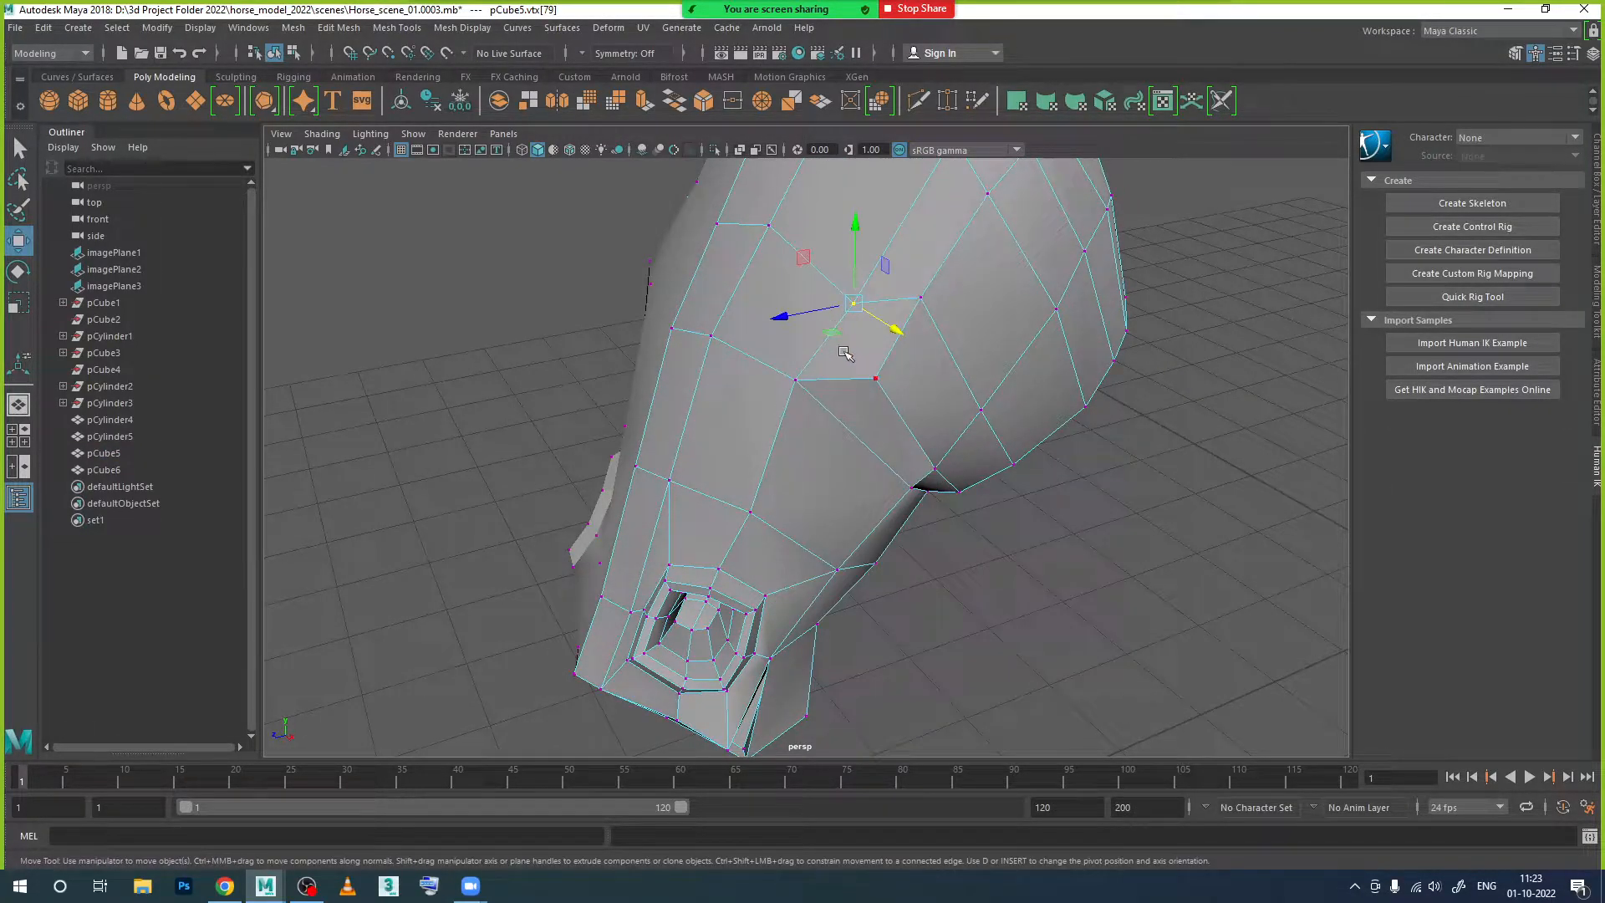
{"action": "left_click_drag", "start_coordinate": [823, 331], "coordinate": [870, 292], "text": "alt"}
{"action": "left_click", "coordinate": [873, 251]}
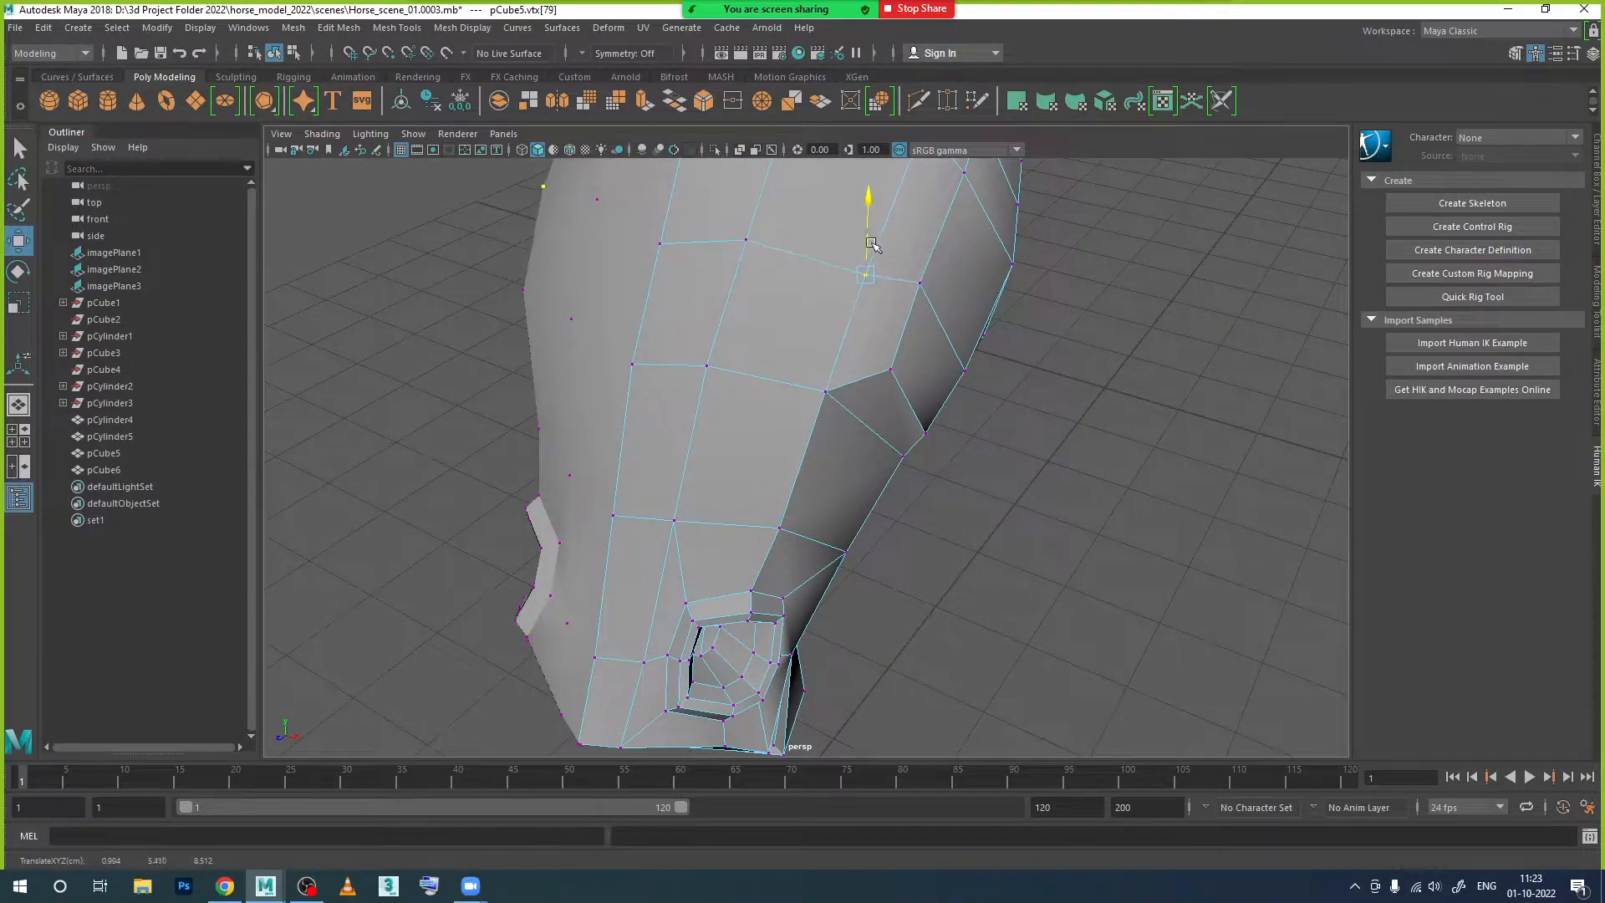
Step: Shift the lower front corner vertex of the eye area slightly back along the head
{"action": "left_click_drag", "start_coordinate": [948, 405], "coordinate": [809, 466], "text": "alt"}
{"action": "left_click", "coordinate": [794, 340]}
{"action": "left_click_drag", "start_coordinate": [699, 361], "coordinate": [721, 377]}
{"action": "left_click_drag", "start_coordinate": [724, 378], "coordinate": [875, 376], "text": "alt"}
{"action": "scroll", "coordinate": [873, 377], "scroll_direction": "up", "scroll_amount": 4}
{"action": "middle_click_drag", "start_coordinate": [873, 377], "coordinate": [842, 519], "text": "alt"}
{"action": "left_click_drag", "start_coordinate": [842, 519], "coordinate": [813, 473], "text": "alt"}
{"action": "middle_click_drag", "start_coordinate": [832, 457], "coordinate": [829, 525], "text": "alt"}
{"action": "left_click_drag", "start_coordinate": [828, 525], "coordinate": [860, 462], "text": "alt"}
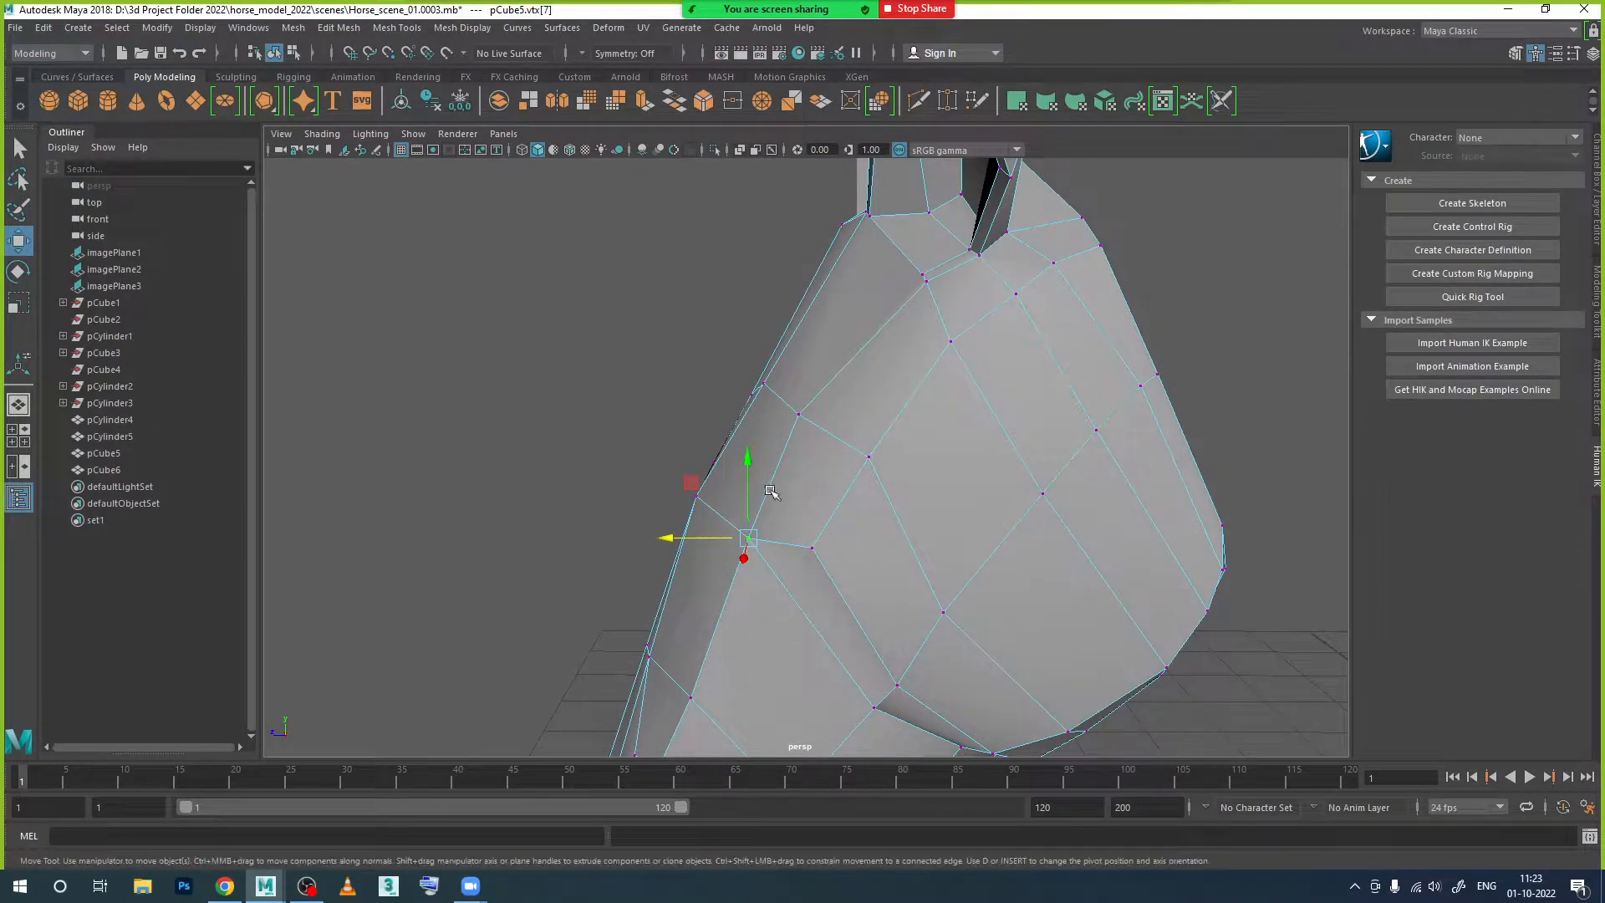
Step: Use Multi-Cut to cut a closed ring of edges around the vertex at the eye position
{"action": "right_click_drag", "start_coordinate": [810, 449], "coordinate": [928, 367]}
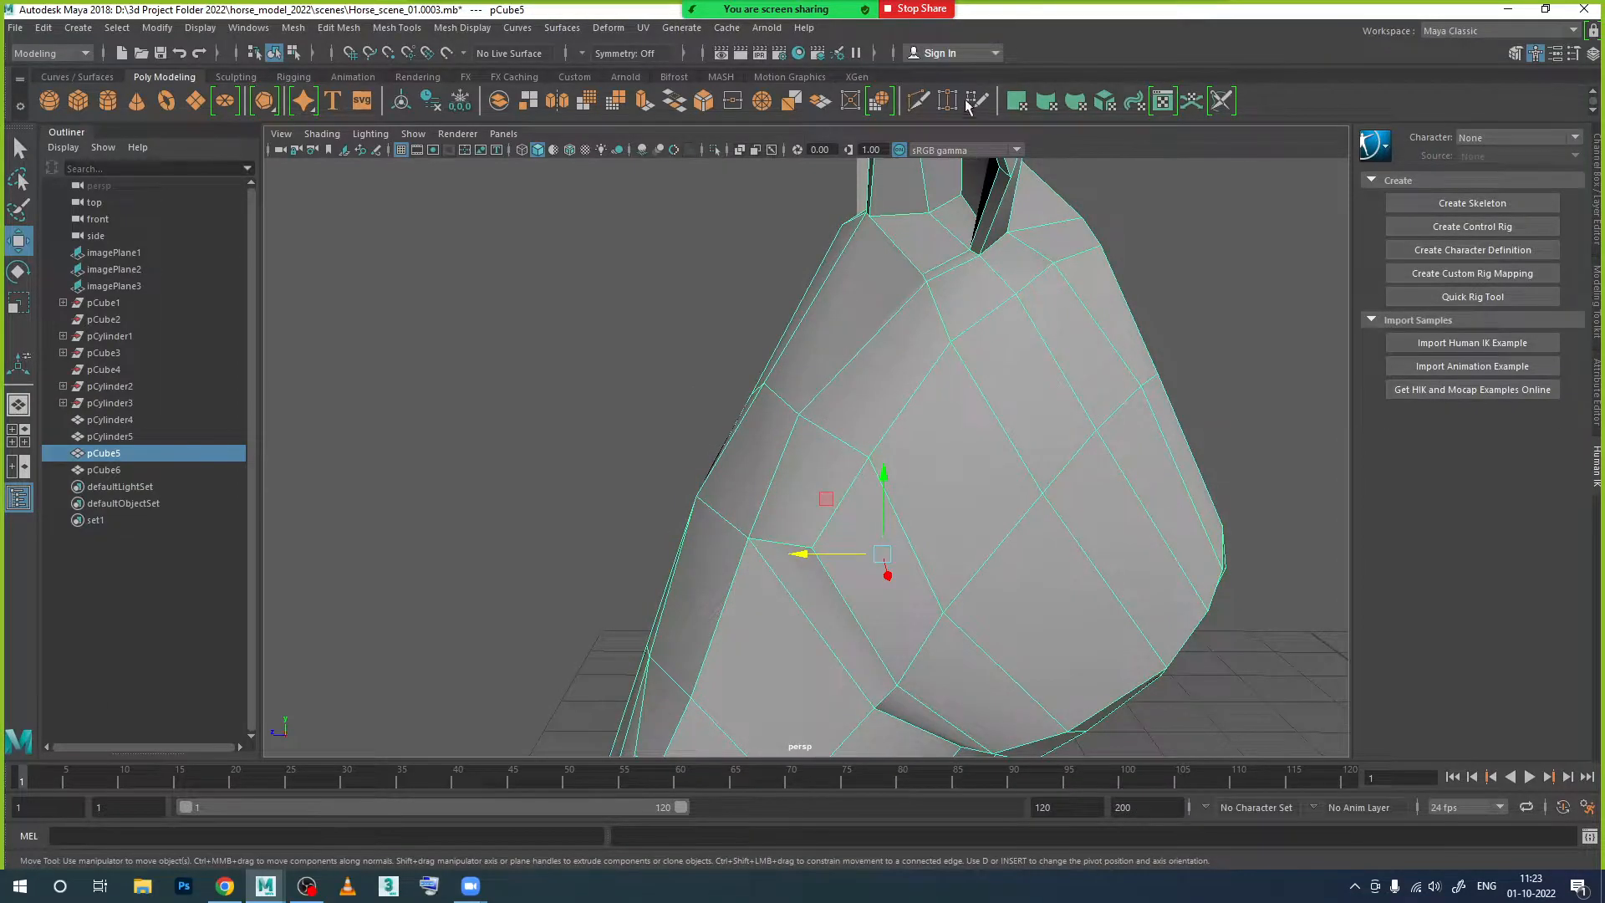
{"action": "left_click", "coordinate": [920, 101]}
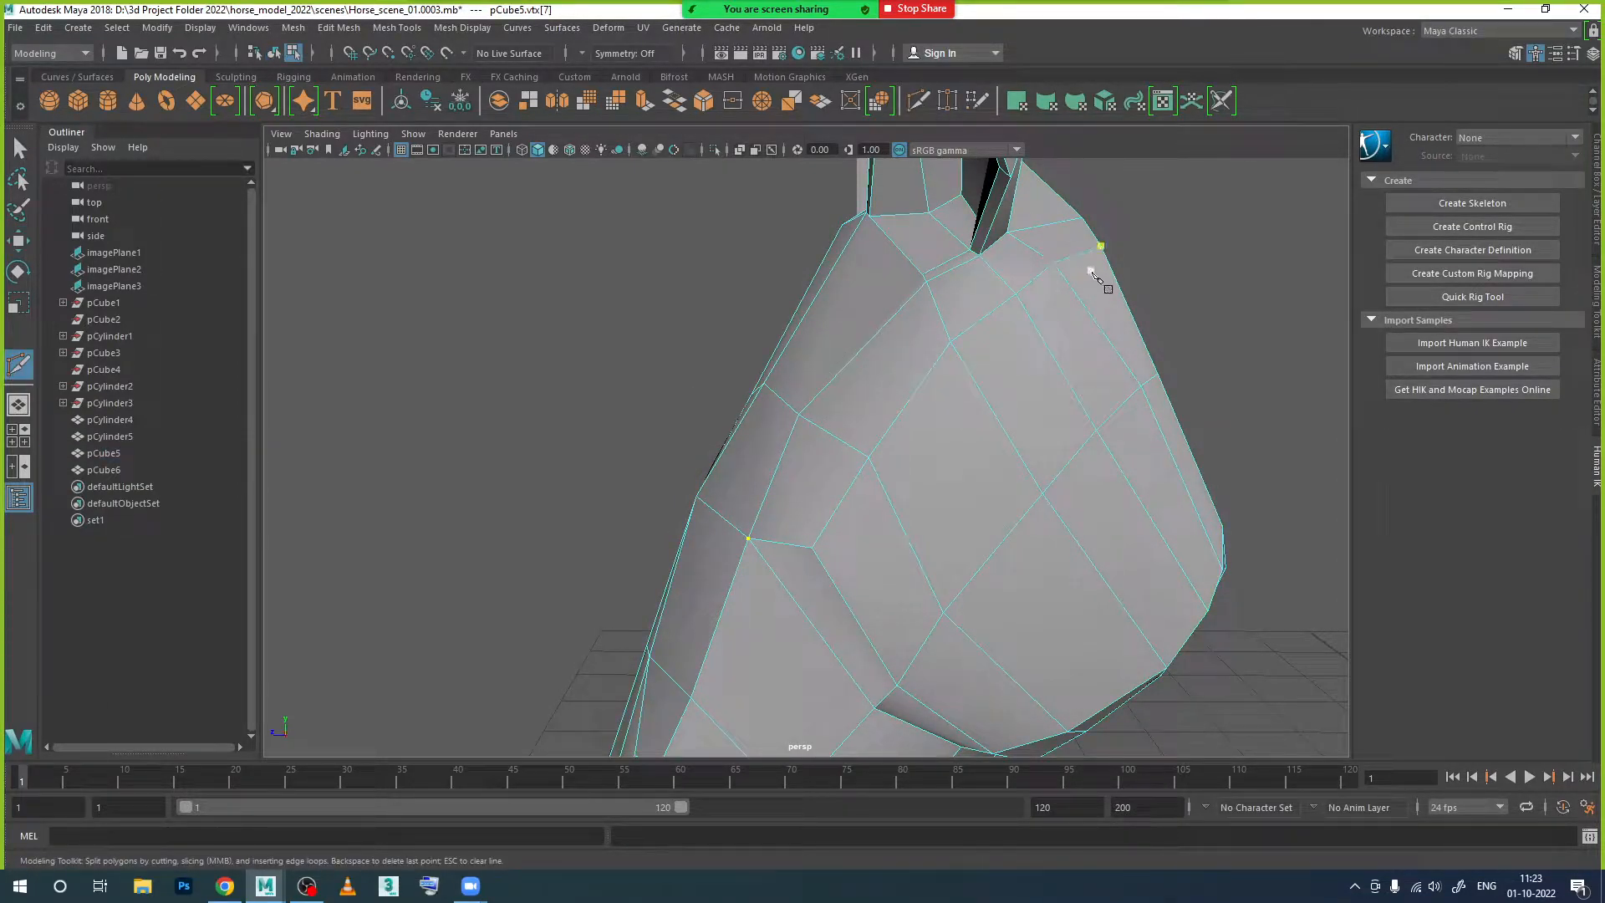
{"action": "left_click_drag", "start_coordinate": [957, 402], "coordinate": [990, 431], "text": "alt"}
{"action": "right_click_drag", "start_coordinate": [899, 445], "coordinate": [916, 455], "text": "alt"}
{"action": "left_click_drag", "start_coordinate": [920, 458], "coordinate": [795, 394], "text": "alt"}
{"action": "right_click_drag", "start_coordinate": [794, 394], "coordinate": [809, 384], "text": "alt"}
{"action": "left_click_drag", "start_coordinate": [805, 381], "coordinate": [830, 399], "text": "alt"}
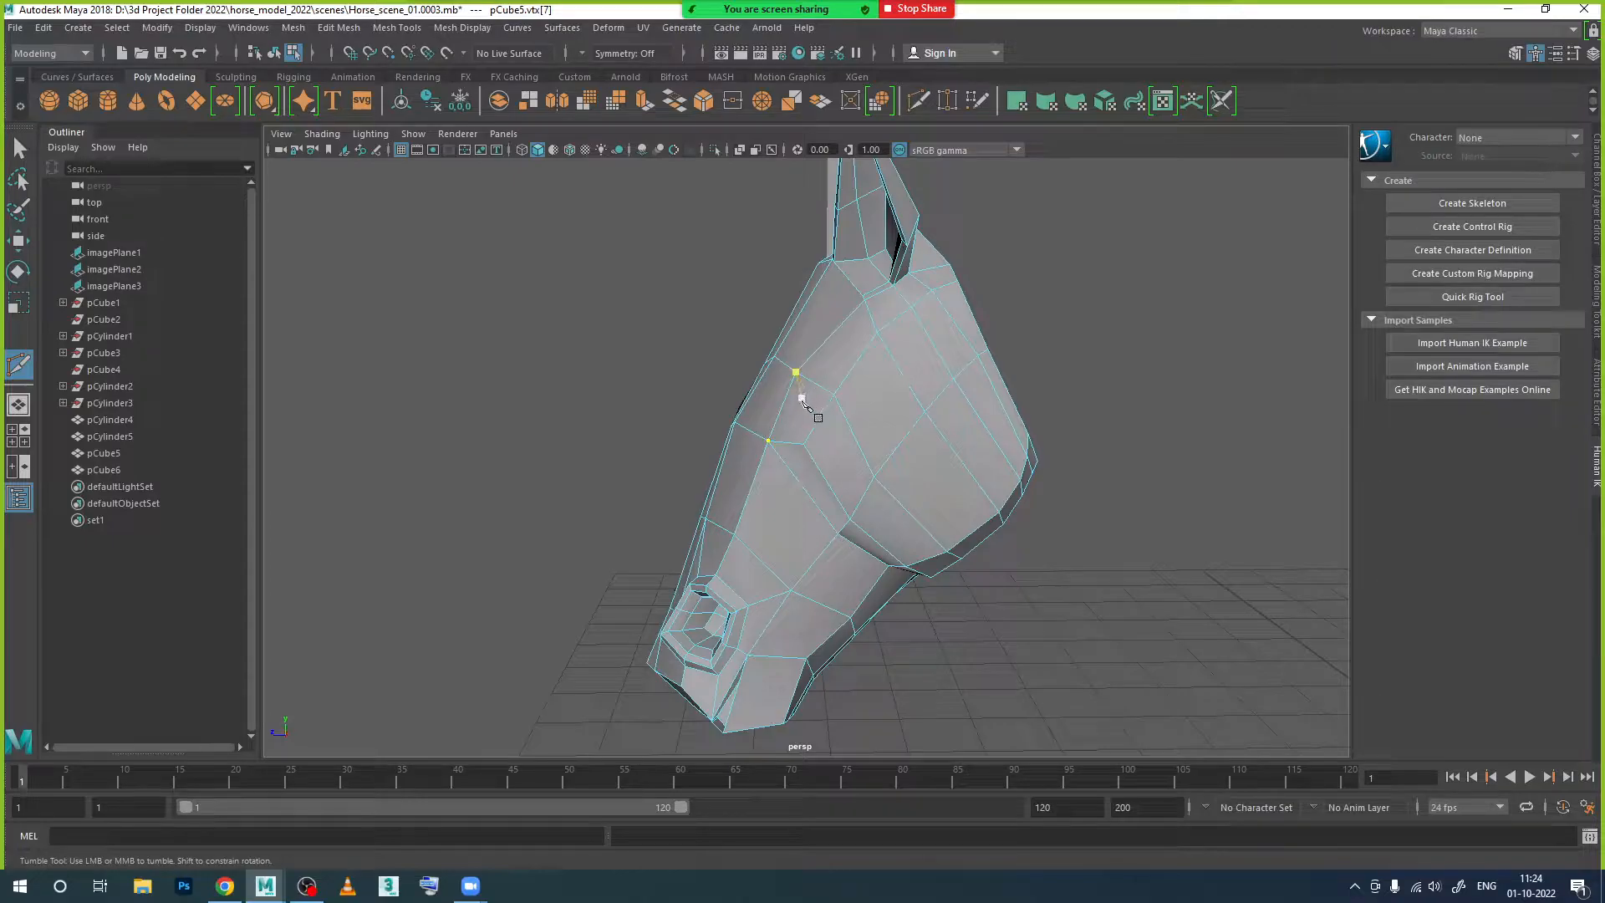
{"action": "left_click", "coordinate": [780, 410]}
{"action": "left_click", "coordinate": [850, 370]}
{"action": "left_click", "coordinate": [781, 412]}
{"action": "left_click_drag", "start_coordinate": [864, 457], "coordinate": [928, 451], "text": "alt"}
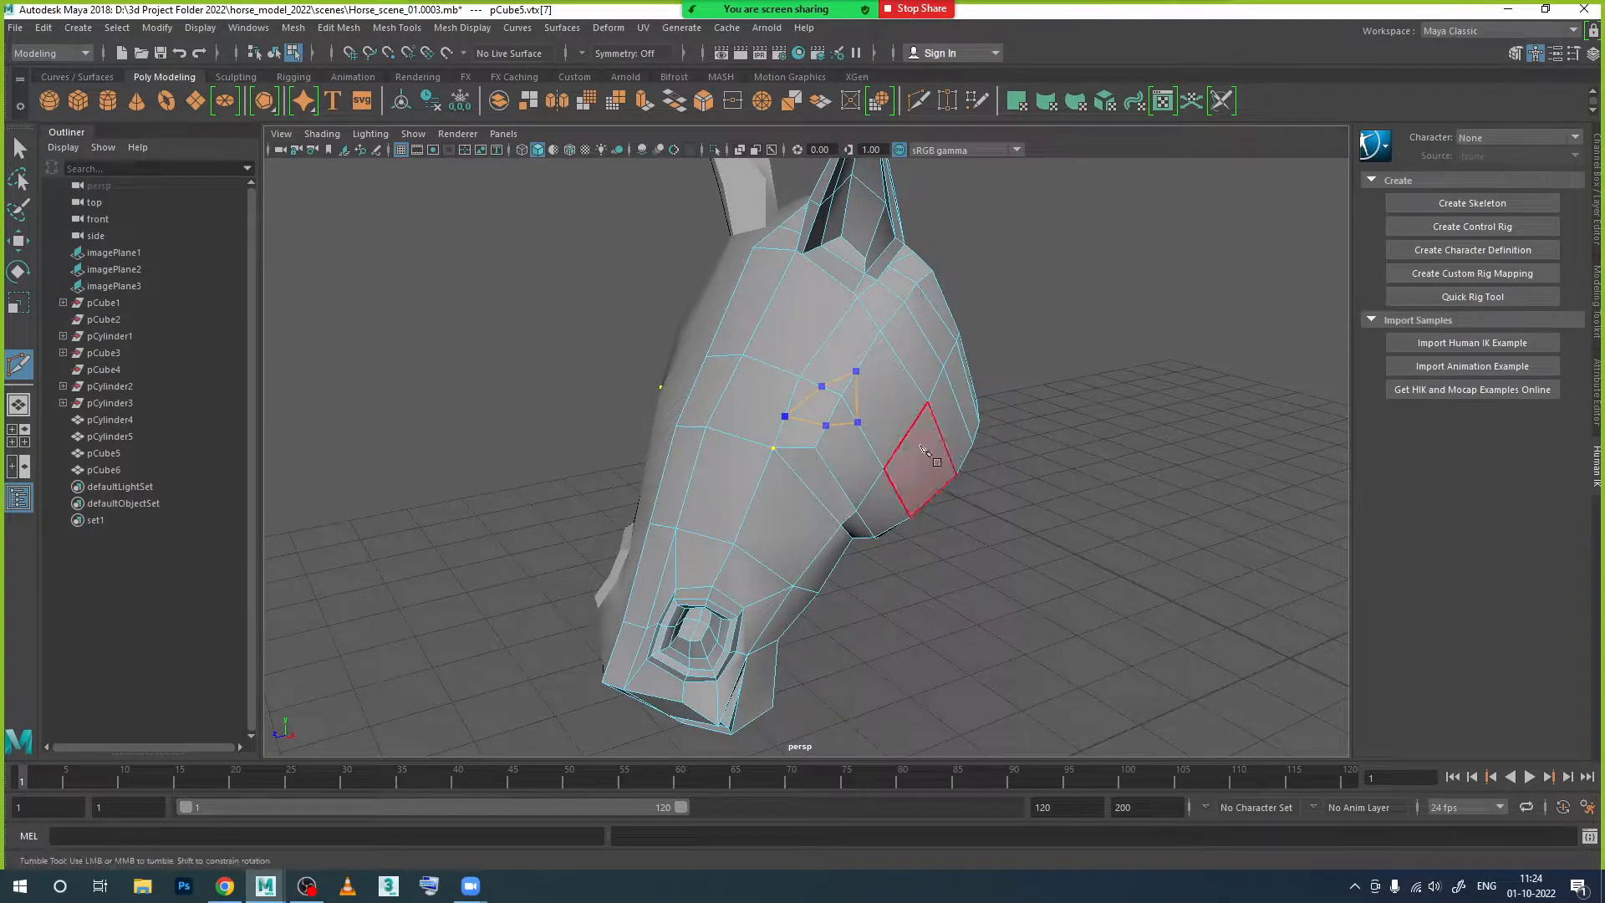
{"action": "key", "text": "Return"}
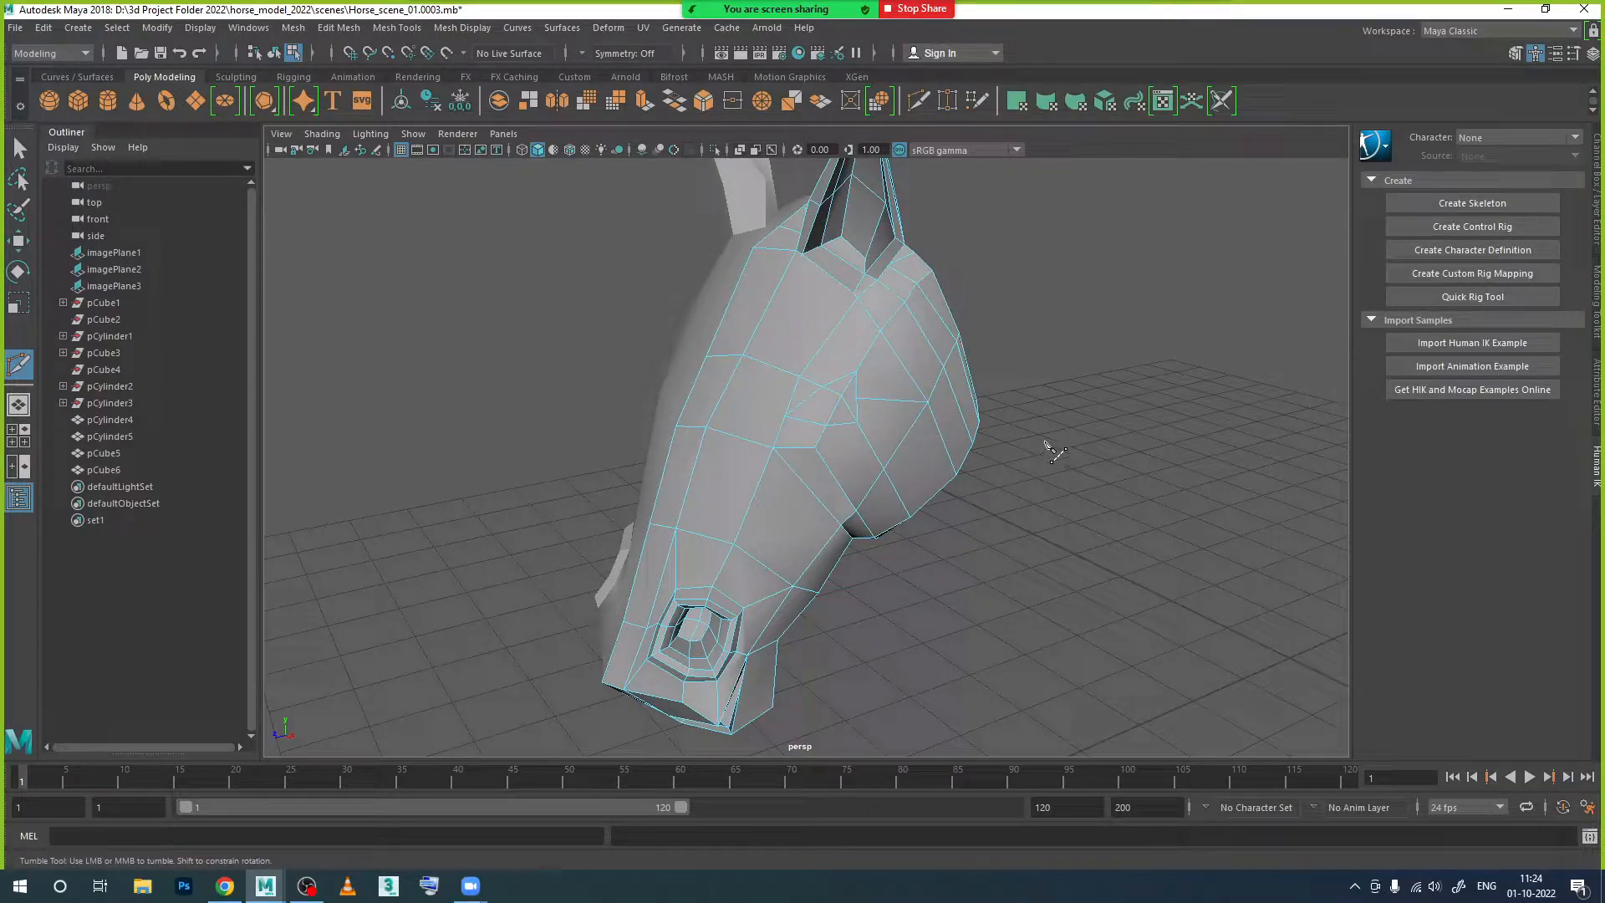
Step: Reposition the rear vertices of the new eye ring in vertex mode to open up its outline
{"action": "left_click", "coordinate": [18, 240]}
{"action": "right_click_drag", "start_coordinate": [855, 396], "coordinate": [853, 351]}
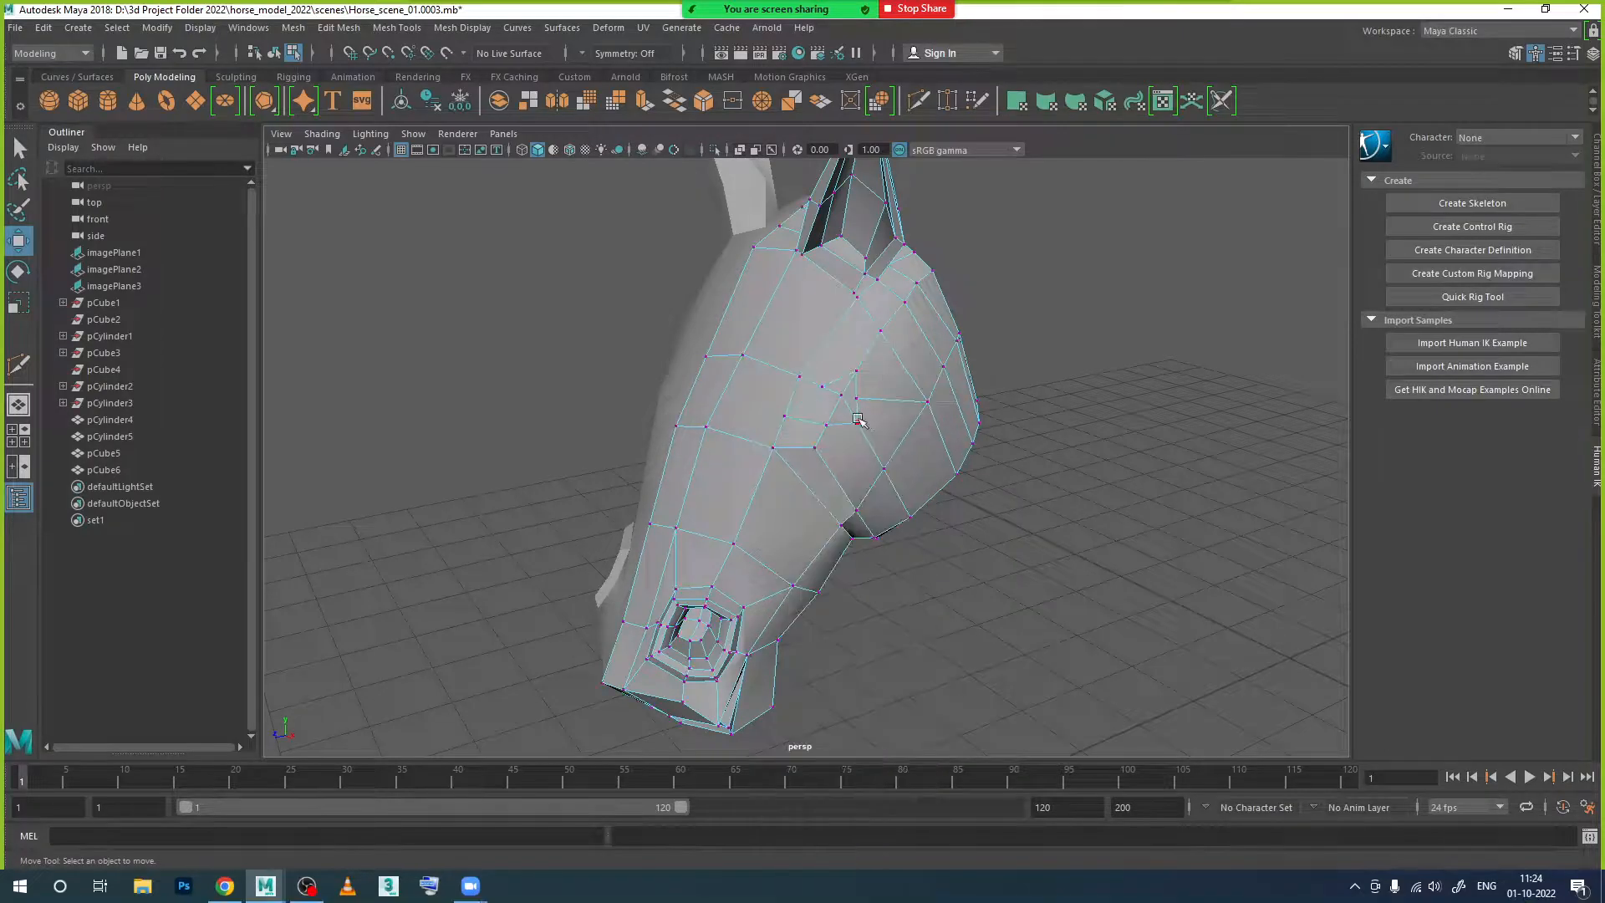
{"action": "left_click", "coordinate": [864, 403]}
{"action": "left_click_drag", "start_coordinate": [861, 405], "coordinate": [930, 400], "text": "alt"}
{"action": "left_click_drag", "start_coordinate": [907, 497], "coordinate": [902, 431], "text": "alt"}
{"action": "scroll", "coordinate": [824, 450], "scroll_direction": "up", "scroll_amount": 5}
{"action": "left_click_drag", "start_coordinate": [896, 272], "coordinate": [894, 301]}
{"action": "left_click_drag", "start_coordinate": [890, 417], "coordinate": [1060, 395], "text": "alt"}
{"action": "left_click_drag", "start_coordinate": [923, 292], "coordinate": [935, 293]}
Step: Adjust the centre vertex of the eye ring along the length of the head
{"action": "left_click_drag", "start_coordinate": [926, 385], "coordinate": [936, 425], "text": "alt"}
{"action": "left_click_drag", "start_coordinate": [799, 353], "coordinate": [828, 464], "text": "alt"}
{"action": "left_click", "coordinate": [869, 366]}
{"action": "left_click", "coordinate": [860, 439]}
{"action": "left_click", "coordinate": [774, 386]}
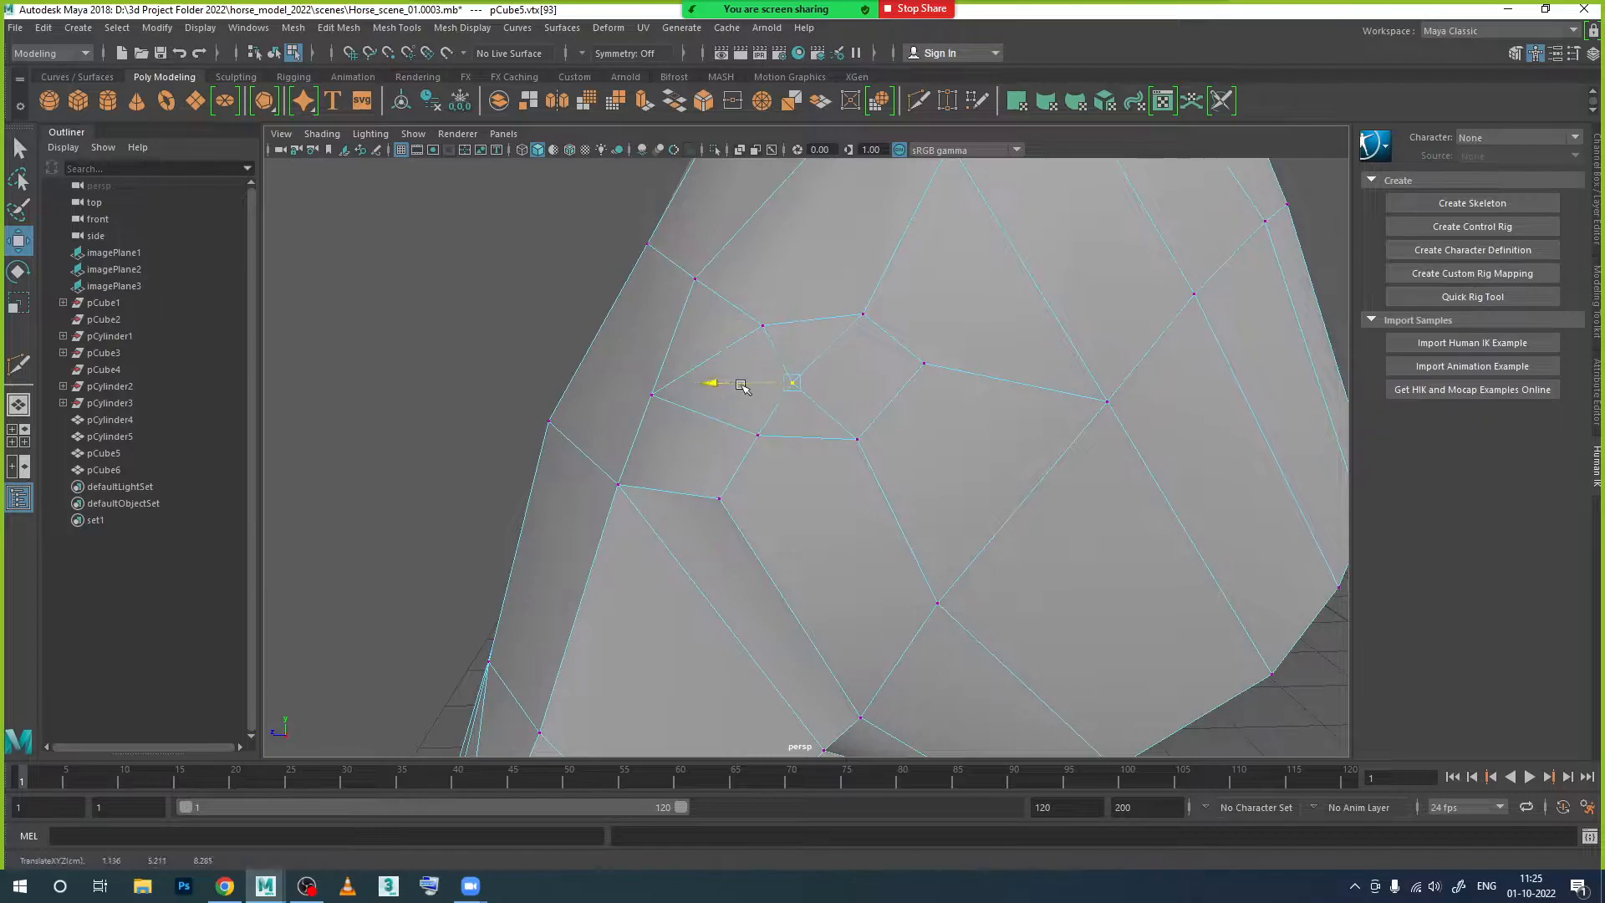
{"action": "left_click_drag", "start_coordinate": [774, 386], "coordinate": [827, 459], "text": "alt"}
{"action": "middle_click_drag", "start_coordinate": [827, 459], "coordinate": [942, 505], "text": "alt"}
{"action": "left_click_drag", "start_coordinate": [942, 505], "coordinate": [918, 467], "text": "alt"}
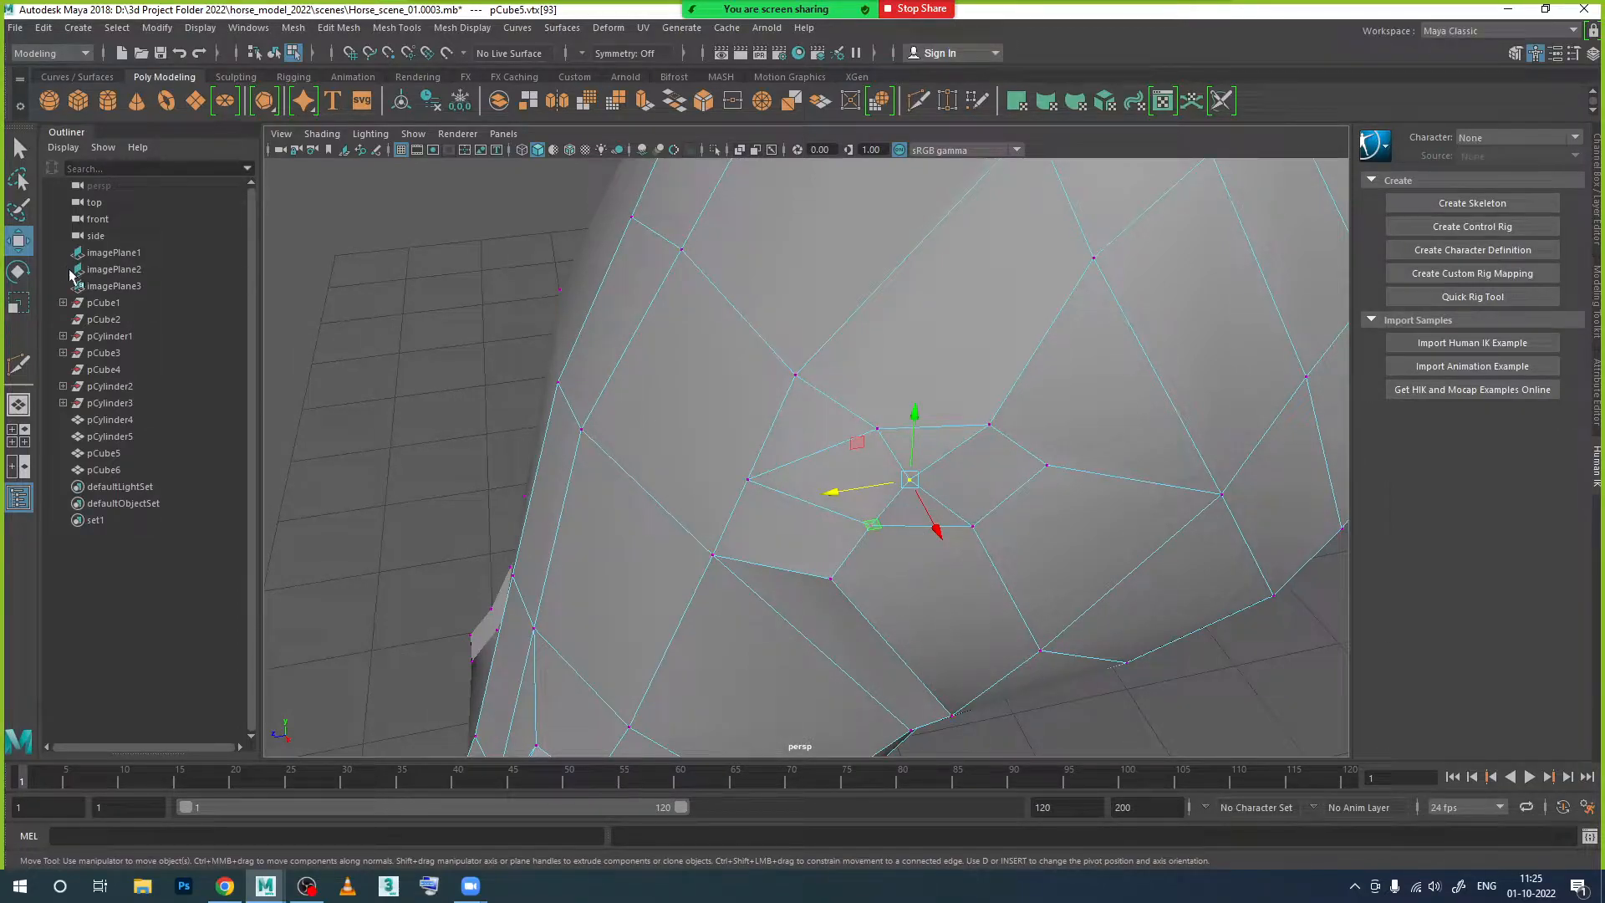
Step: Cut one edge from the ring's lower edge to the cheek vertex and another from its upper edge to the vertex below the ear
{"action": "left_click", "coordinate": [19, 363]}
{"action": "left_click", "coordinate": [831, 578]}
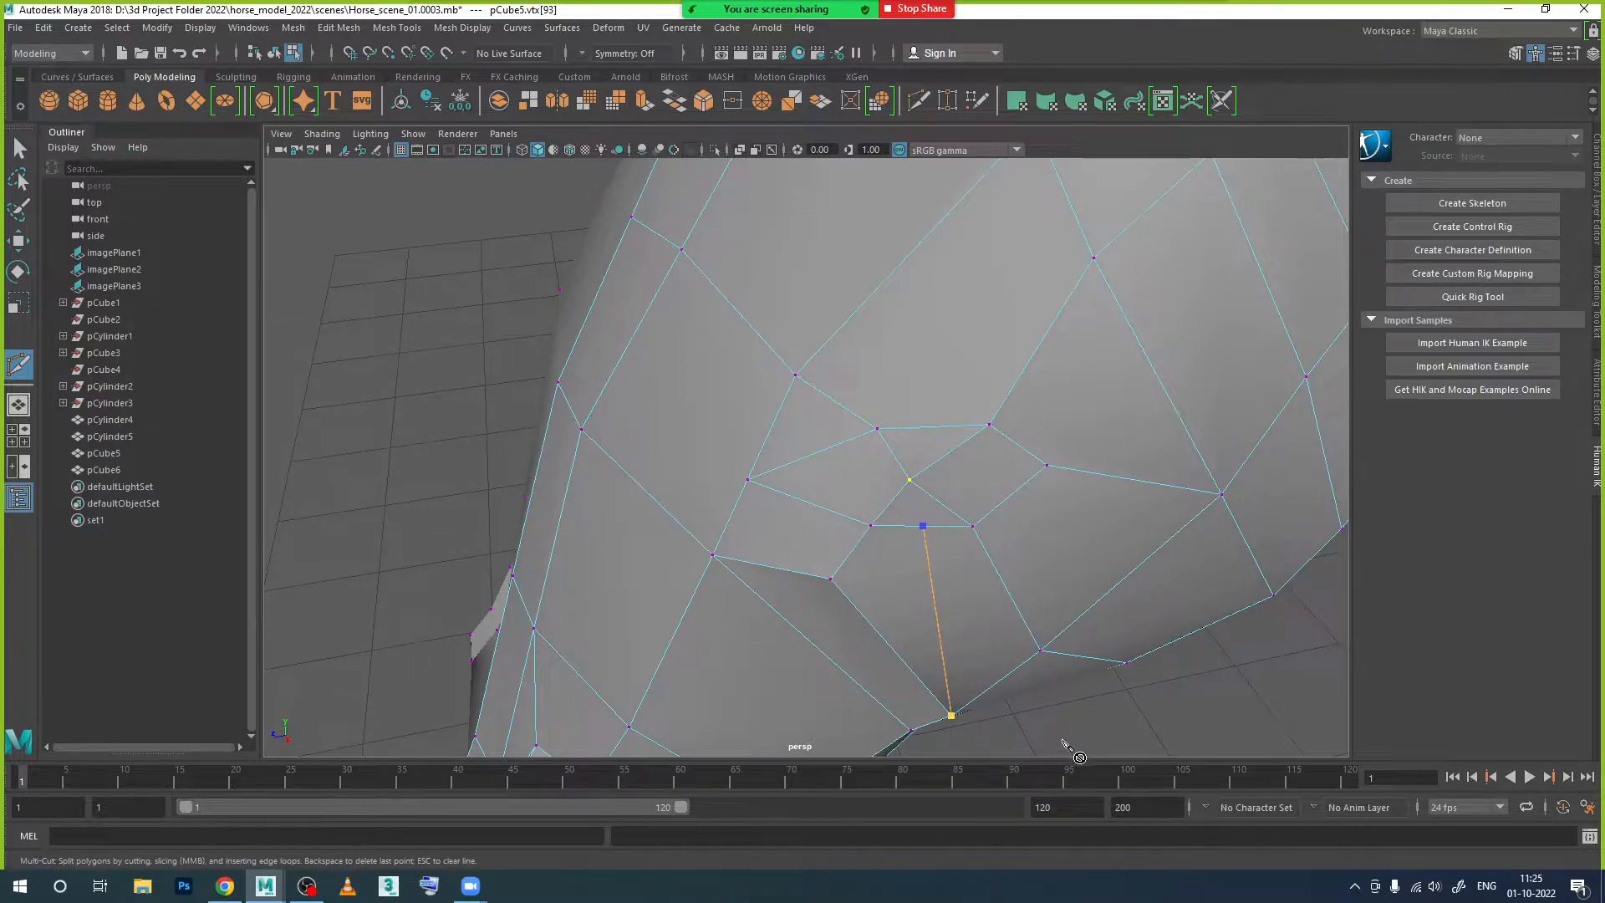
{"action": "scroll", "coordinate": [1075, 215], "scroll_direction": "down", "scroll_amount": 2}
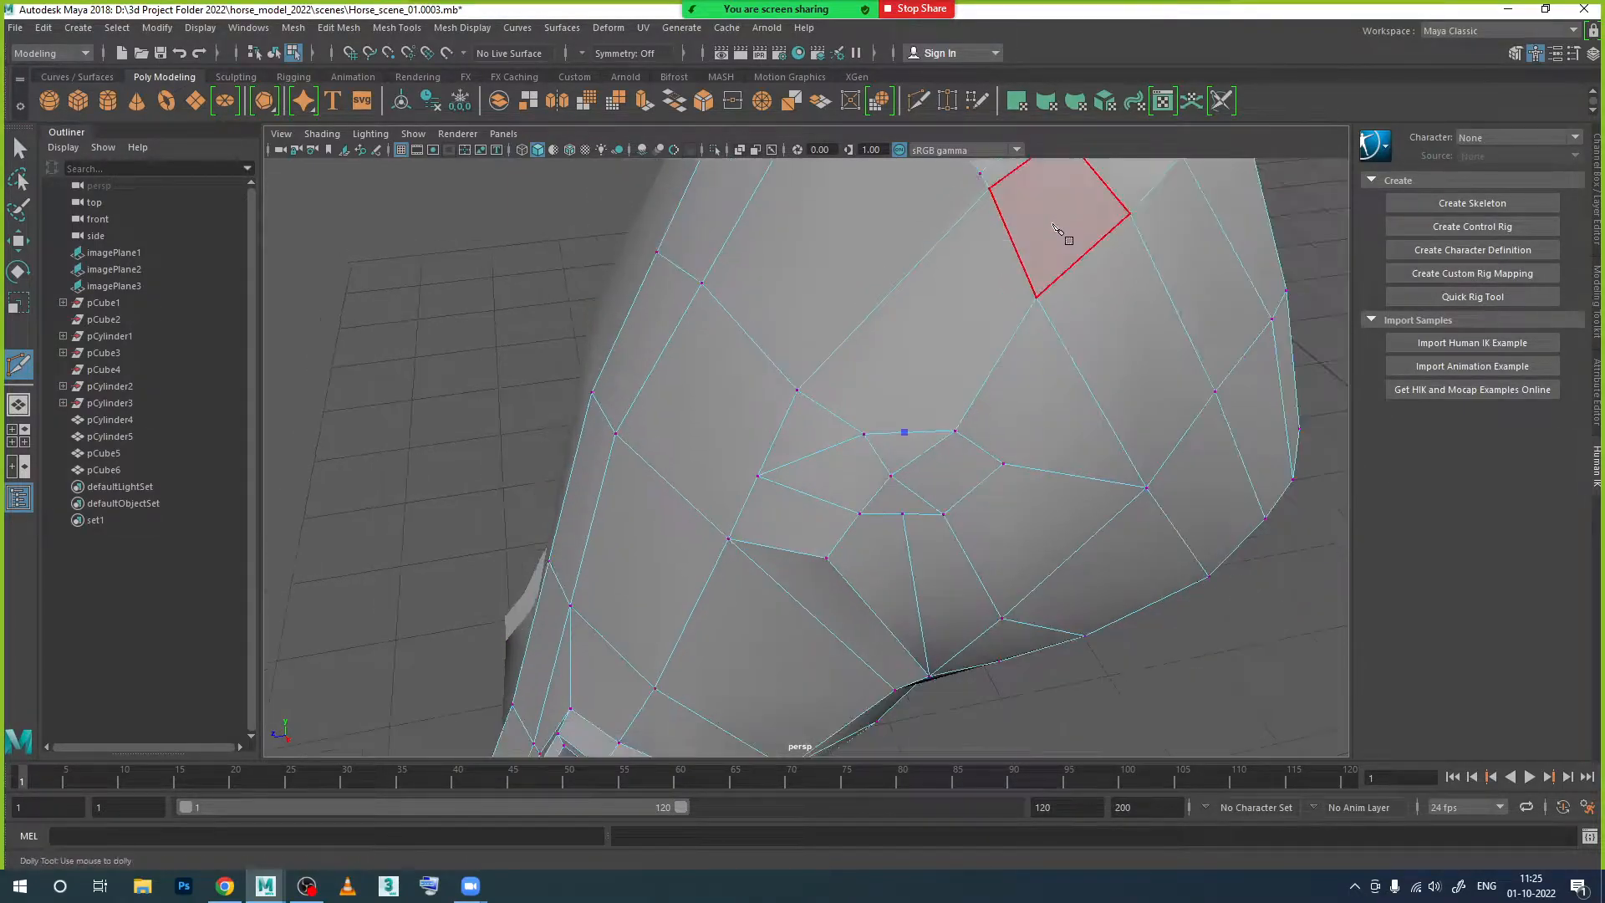
{"action": "left_click", "coordinate": [990, 192]}
{"action": "right_click", "coordinate": [1074, 397]}
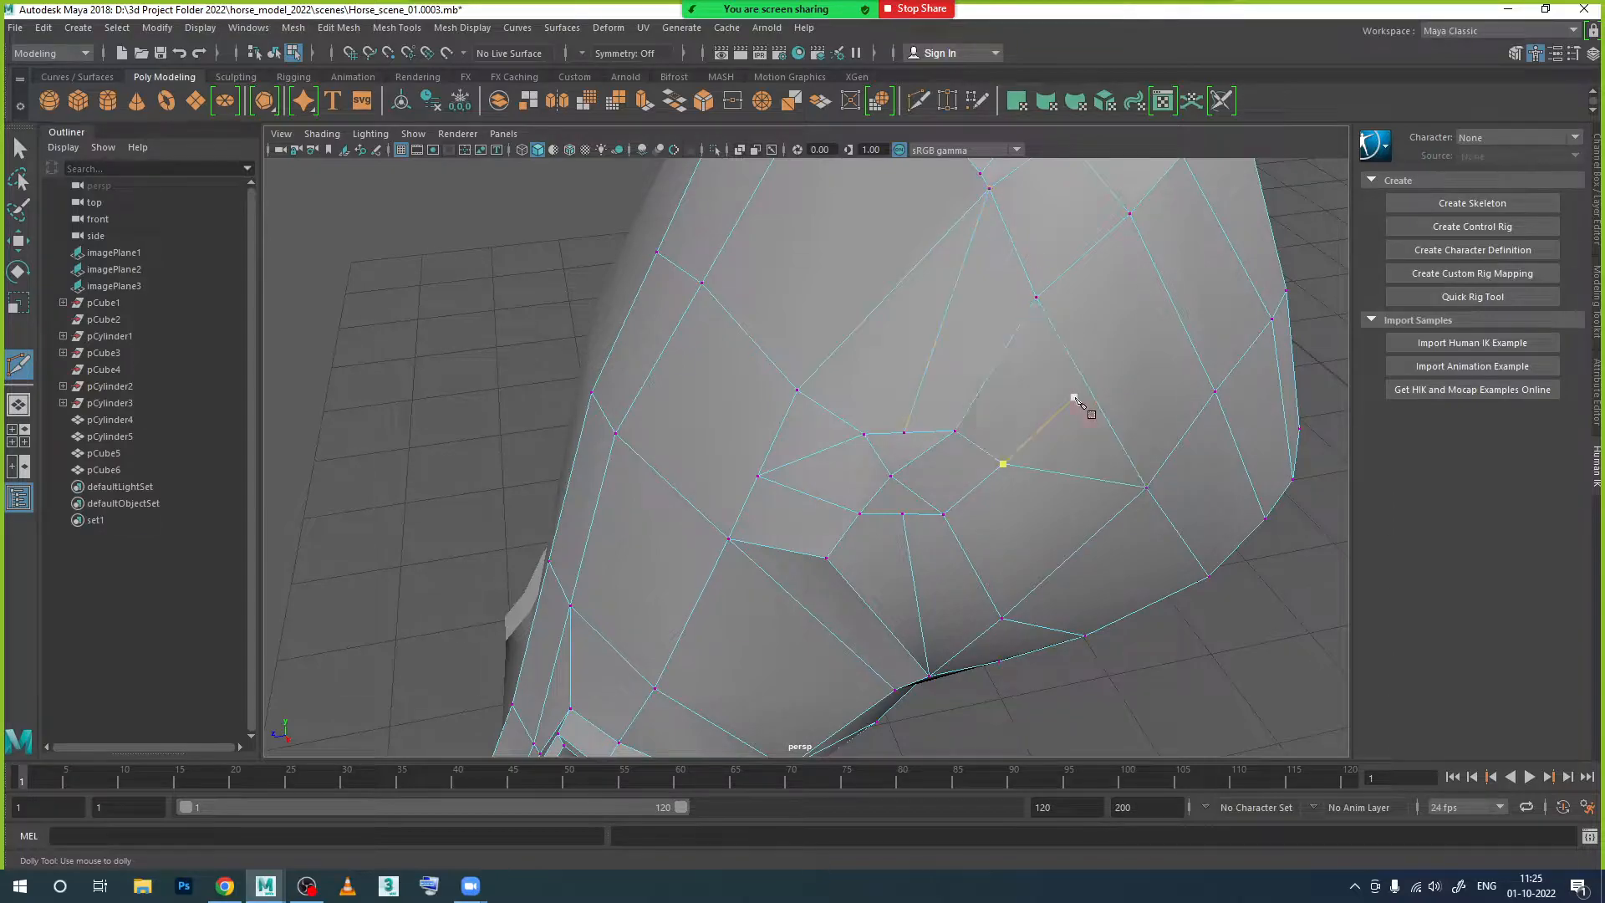
{"action": "key", "text": "w"}
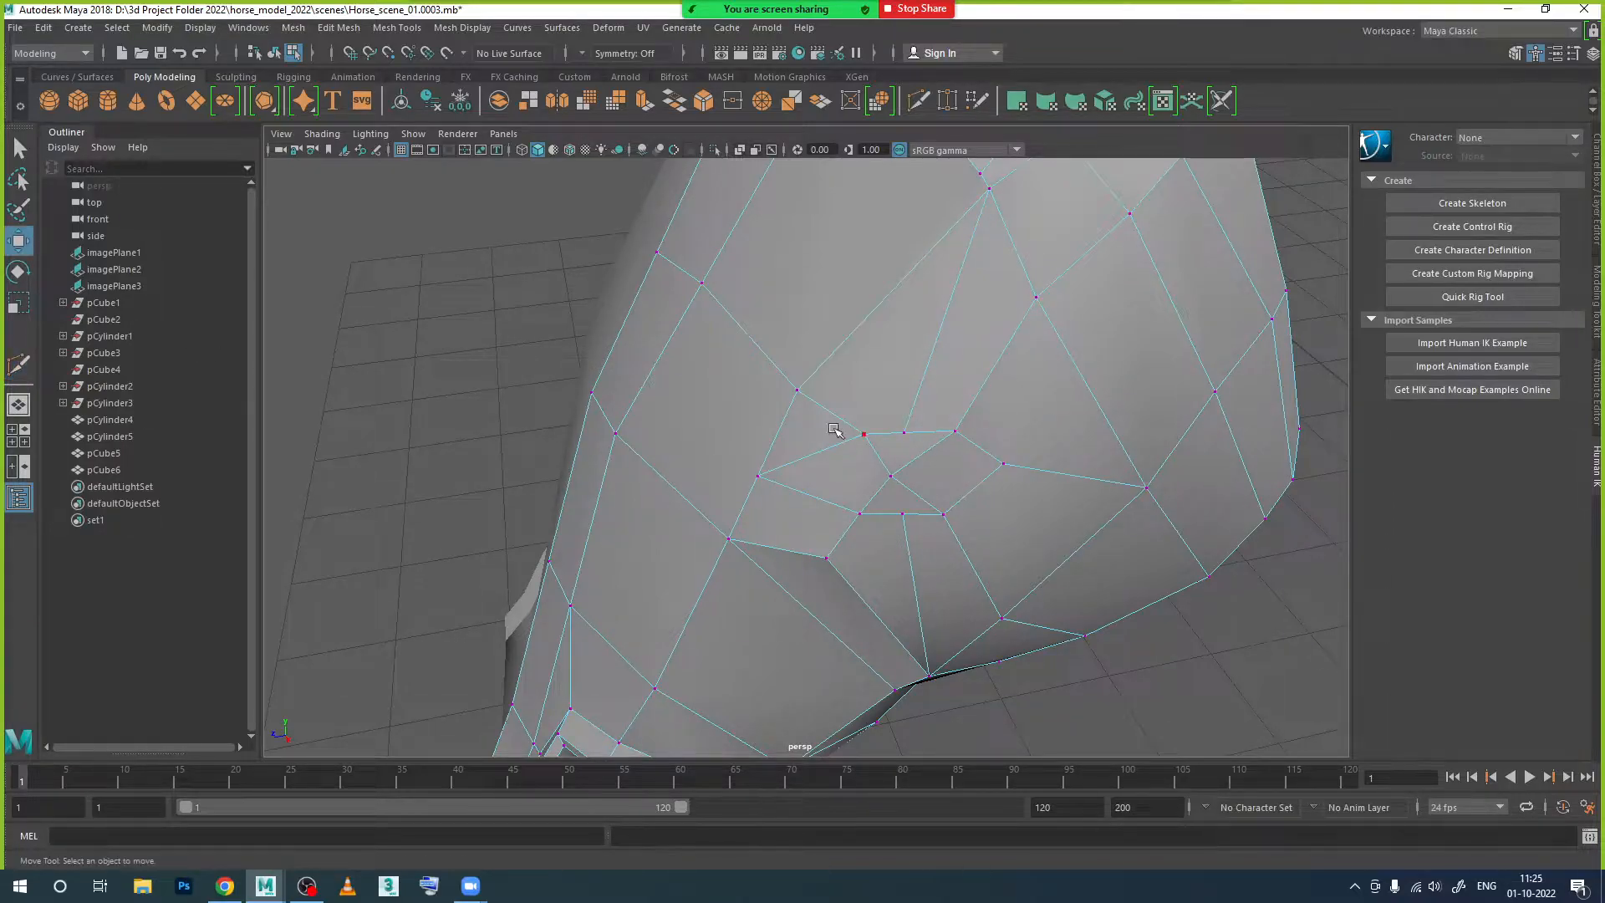
Step: Reposition the upper vertices of the eye ring to round its outline
{"action": "scroll", "coordinate": [850, 406], "scroll_direction": "up", "scroll_amount": 3}
{"action": "middle_click_drag", "start_coordinate": [890, 433], "coordinate": [923, 427], "text": "alt"}
{"action": "left_click", "coordinate": [906, 363]}
{"action": "left_click_drag", "start_coordinate": [879, 358], "coordinate": [911, 444]}
{"action": "left_click_drag", "start_coordinate": [837, 335], "coordinate": [876, 387], "text": "alt"}
{"action": "left_click", "coordinate": [824, 343]}
{"action": "left_click_drag", "start_coordinate": [834, 292], "coordinate": [789, 352]}
Step: Raise the upper front vertex of the eye ring slightly and shift the ring's front corner vertex back
{"action": "left_click_drag", "start_coordinate": [903, 480], "coordinate": [836, 532], "text": "alt"}
{"action": "left_click", "coordinate": [931, 391]}
{"action": "left_click_drag", "start_coordinate": [935, 451], "coordinate": [943, 372], "text": "alt"}
{"action": "left_click", "coordinate": [880, 422]}
{"action": "left_click_drag", "start_coordinate": [882, 424], "coordinate": [979, 435], "text": "alt"}
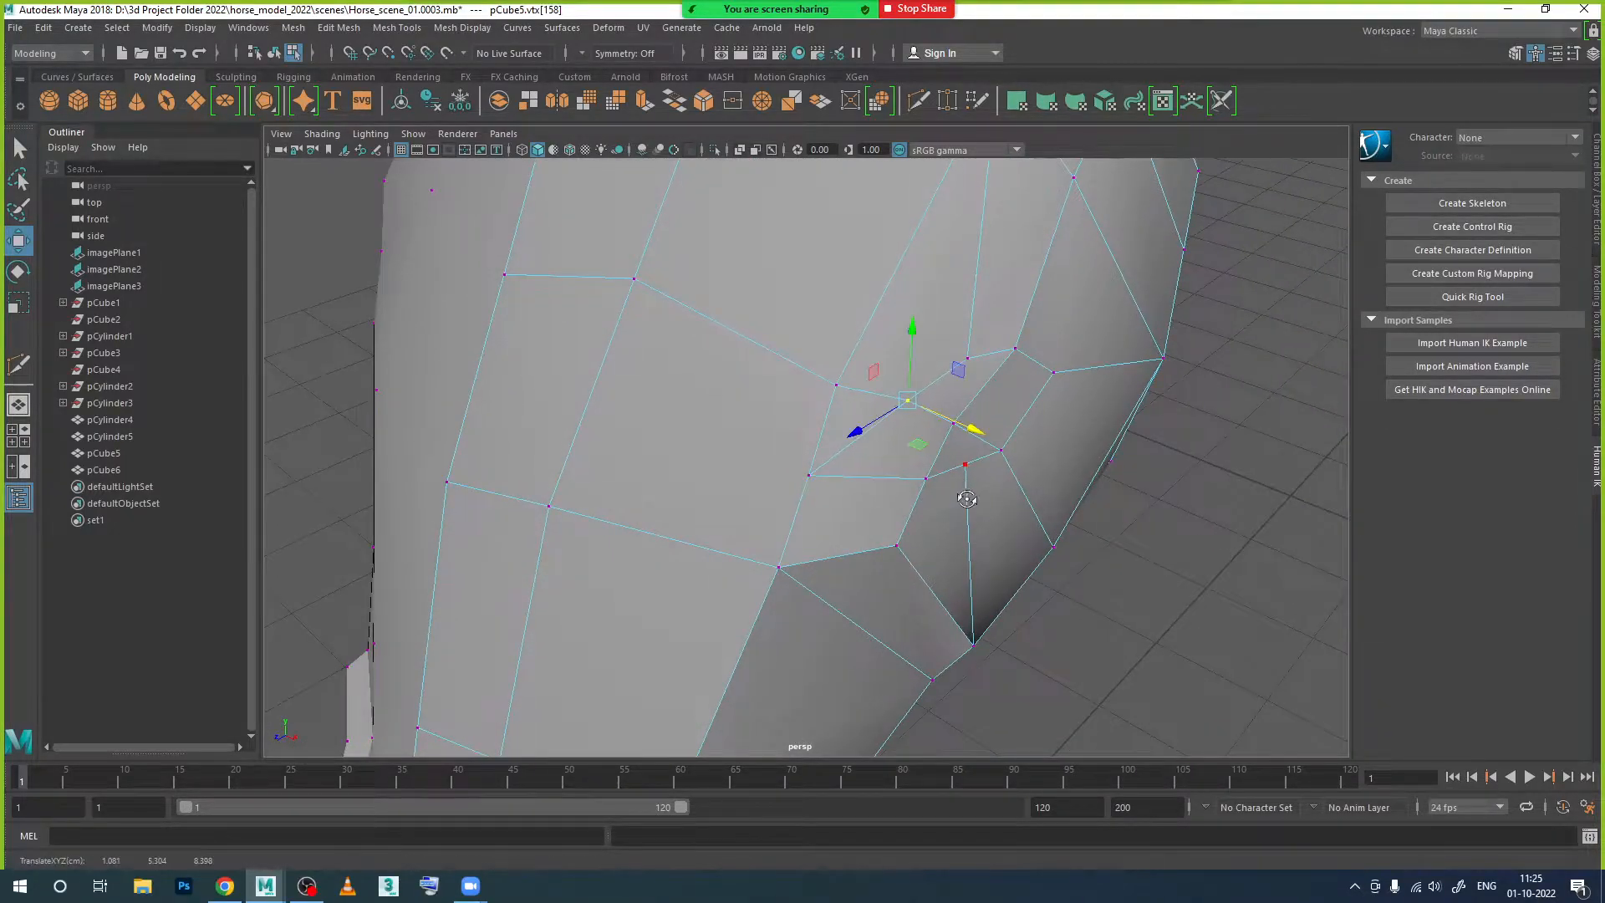
{"action": "left_click_drag", "start_coordinate": [967, 499], "coordinate": [909, 496], "text": "alt"}
{"action": "left_click_drag", "start_coordinate": [896, 381], "coordinate": [896, 370]}
{"action": "left_click_drag", "start_coordinate": [926, 499], "coordinate": [802, 465], "text": "alt"}
{"action": "left_click_drag", "start_coordinate": [857, 536], "coordinate": [921, 546], "text": "alt"}
{"action": "left_click", "coordinate": [773, 462]}
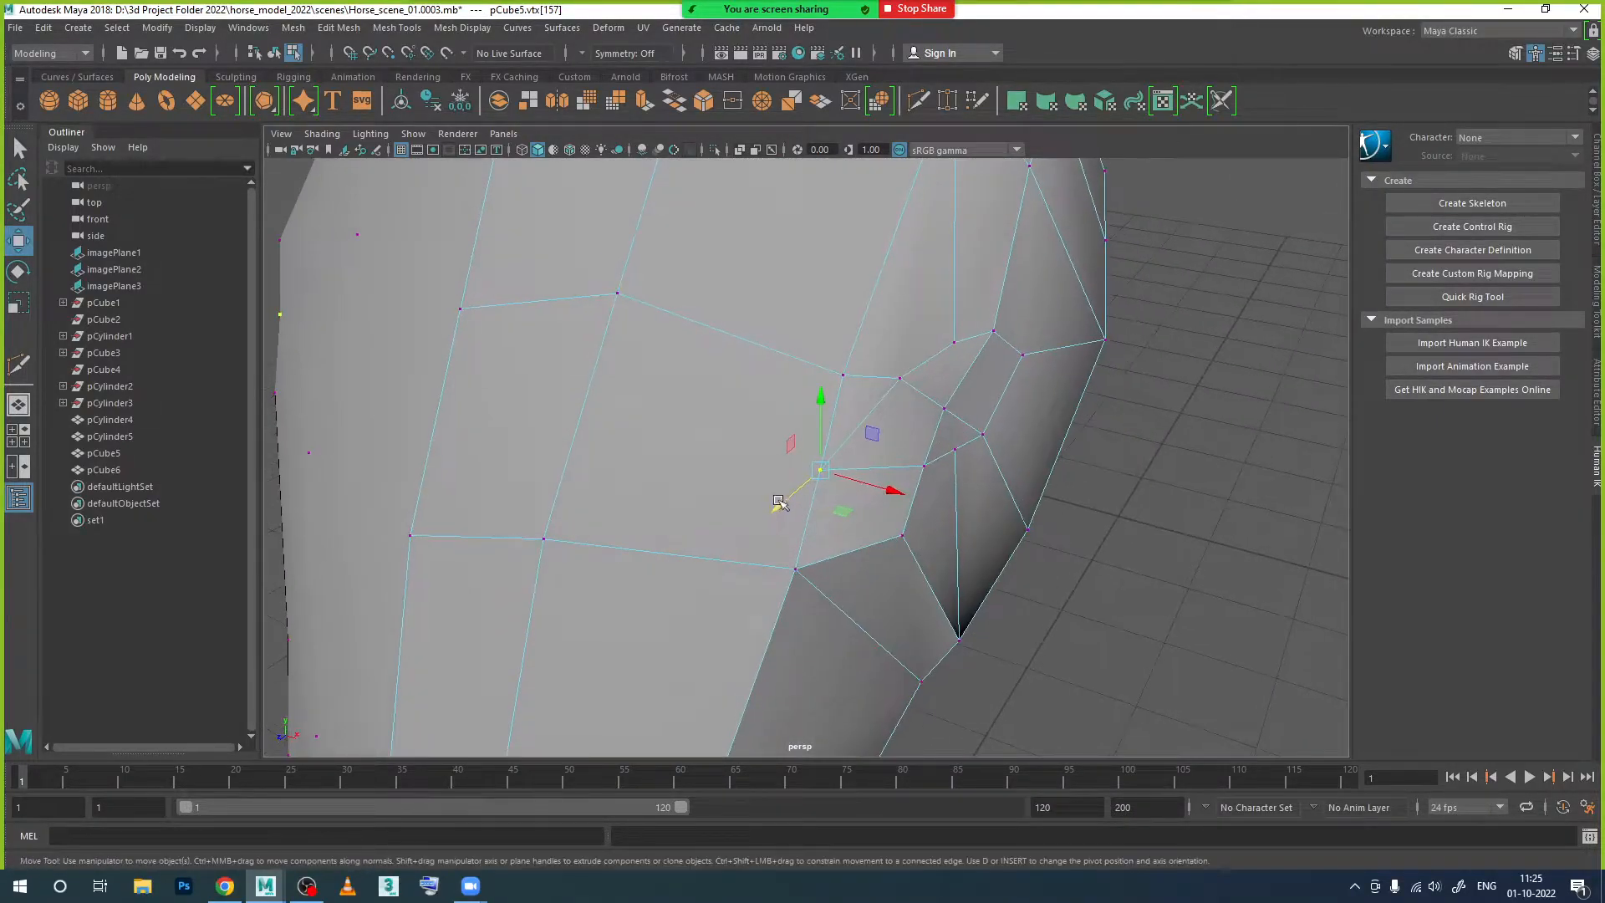
{"action": "left_click_drag", "start_coordinate": [779, 505], "coordinate": [801, 496]}
Step: Pull the centre vertex of the eye ring slightly outward from the side of the head
{"action": "left_click_drag", "start_coordinate": [931, 491], "coordinate": [928, 426], "text": "alt"}
{"action": "left_click", "coordinate": [894, 430]}
{"action": "left_click", "coordinate": [939, 406]}
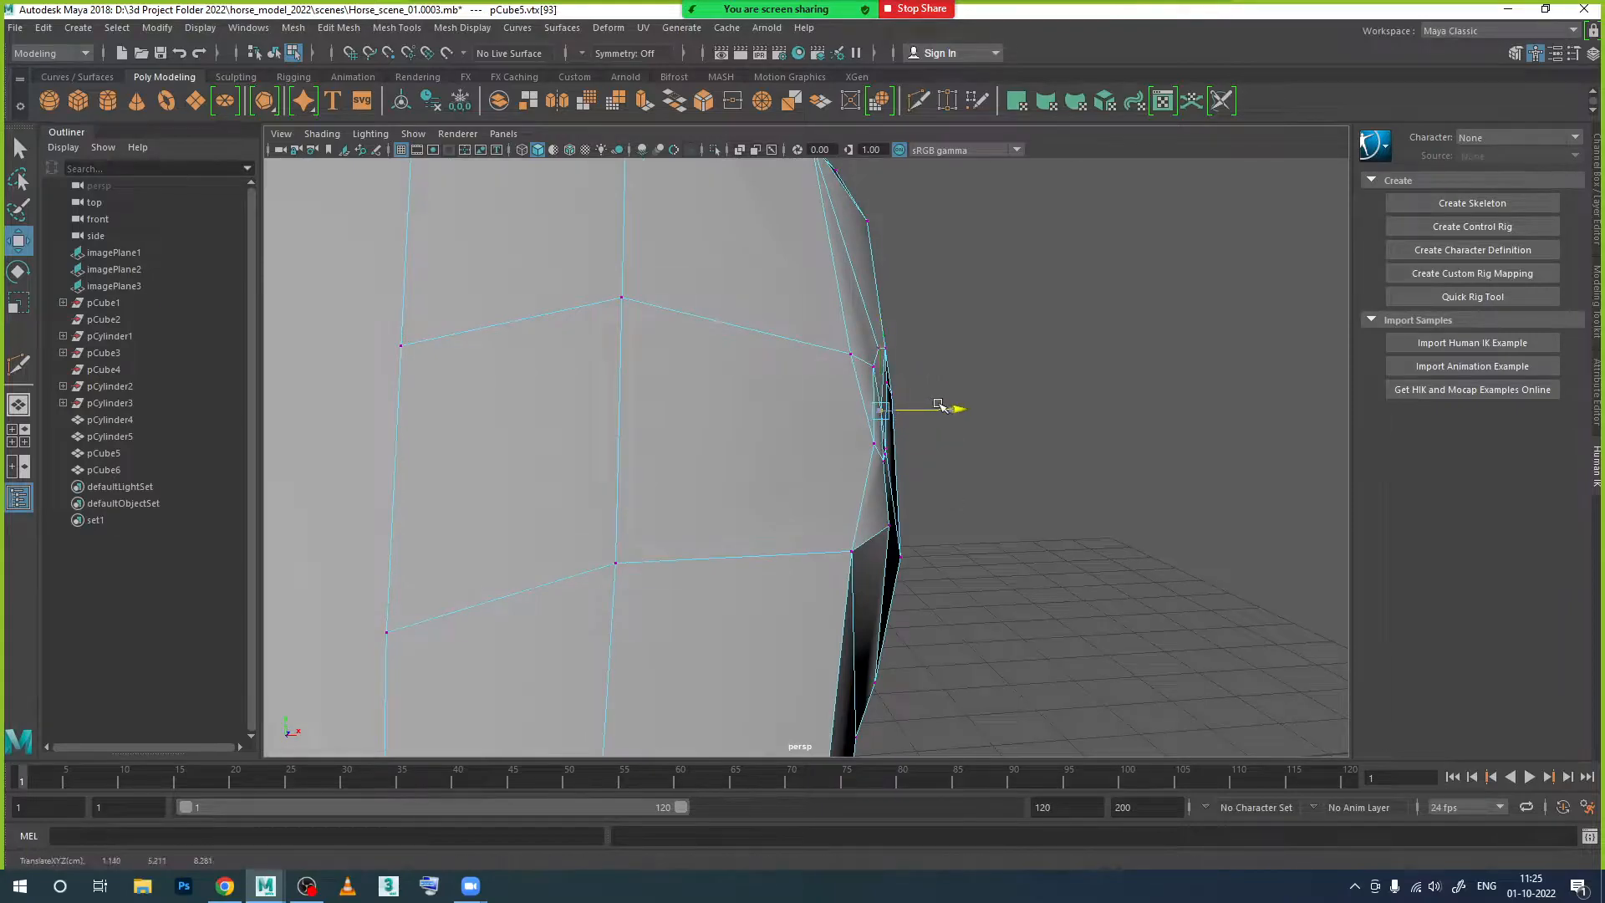
{"action": "key", "text": "w"}
{"action": "left_click_drag", "start_coordinate": [963, 537], "coordinate": [972, 488], "text": "alt"}
{"action": "left_click_drag", "start_coordinate": [970, 419], "coordinate": [974, 420]}
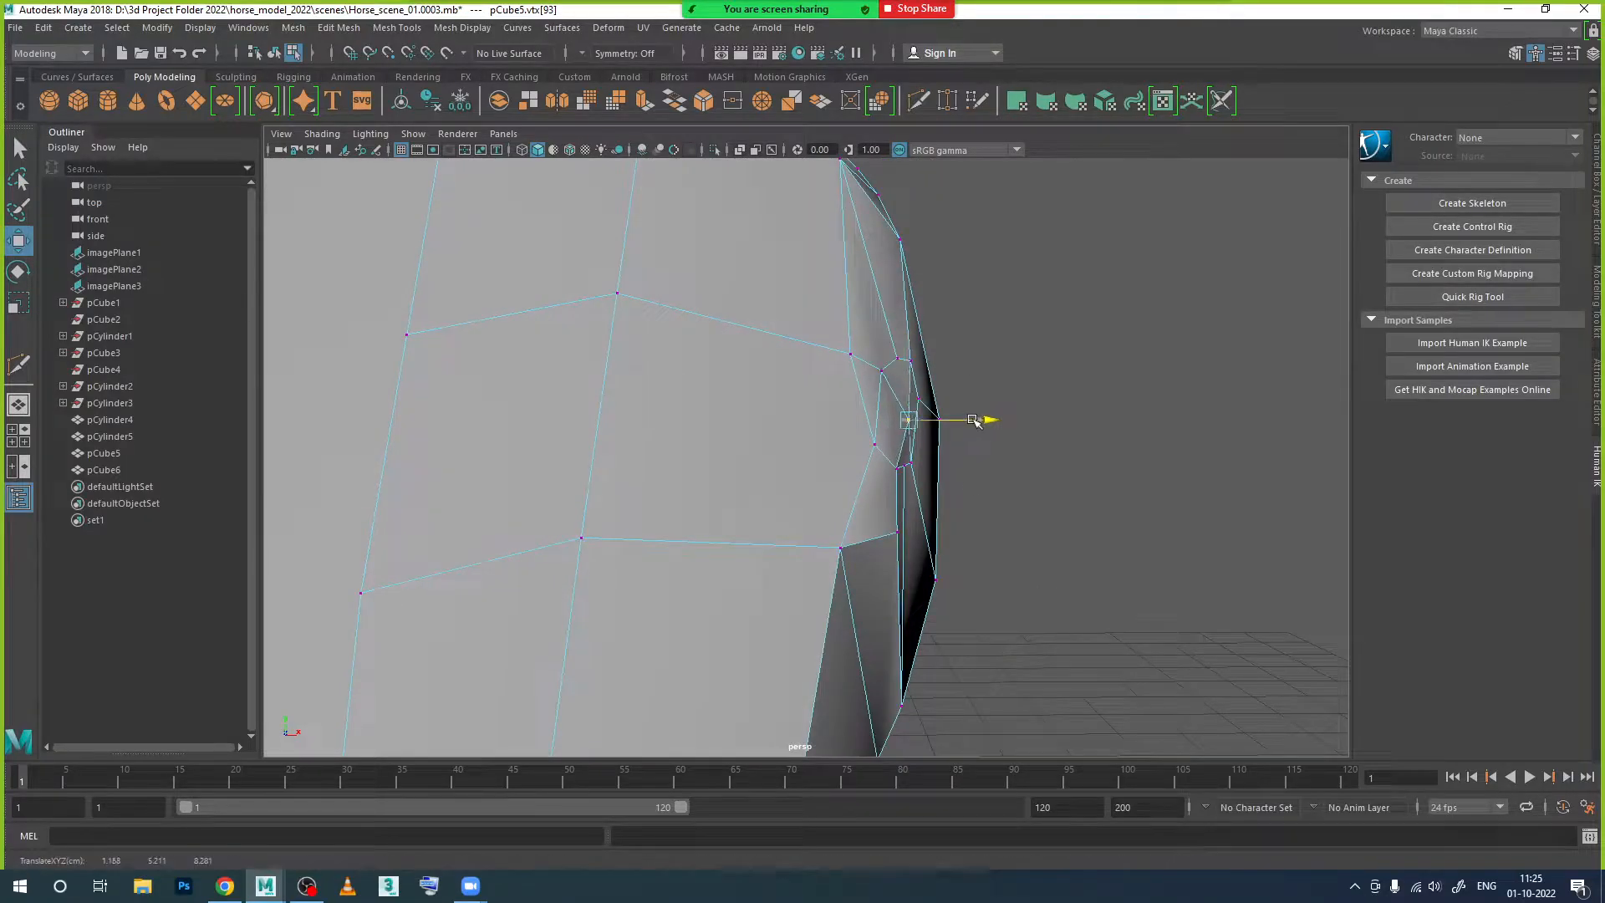
Step: Pull the upper middle vertex of the eye ring slightly outward from the head
{"action": "left_click", "coordinate": [891, 377]}
{"action": "left_click", "coordinate": [908, 359]}
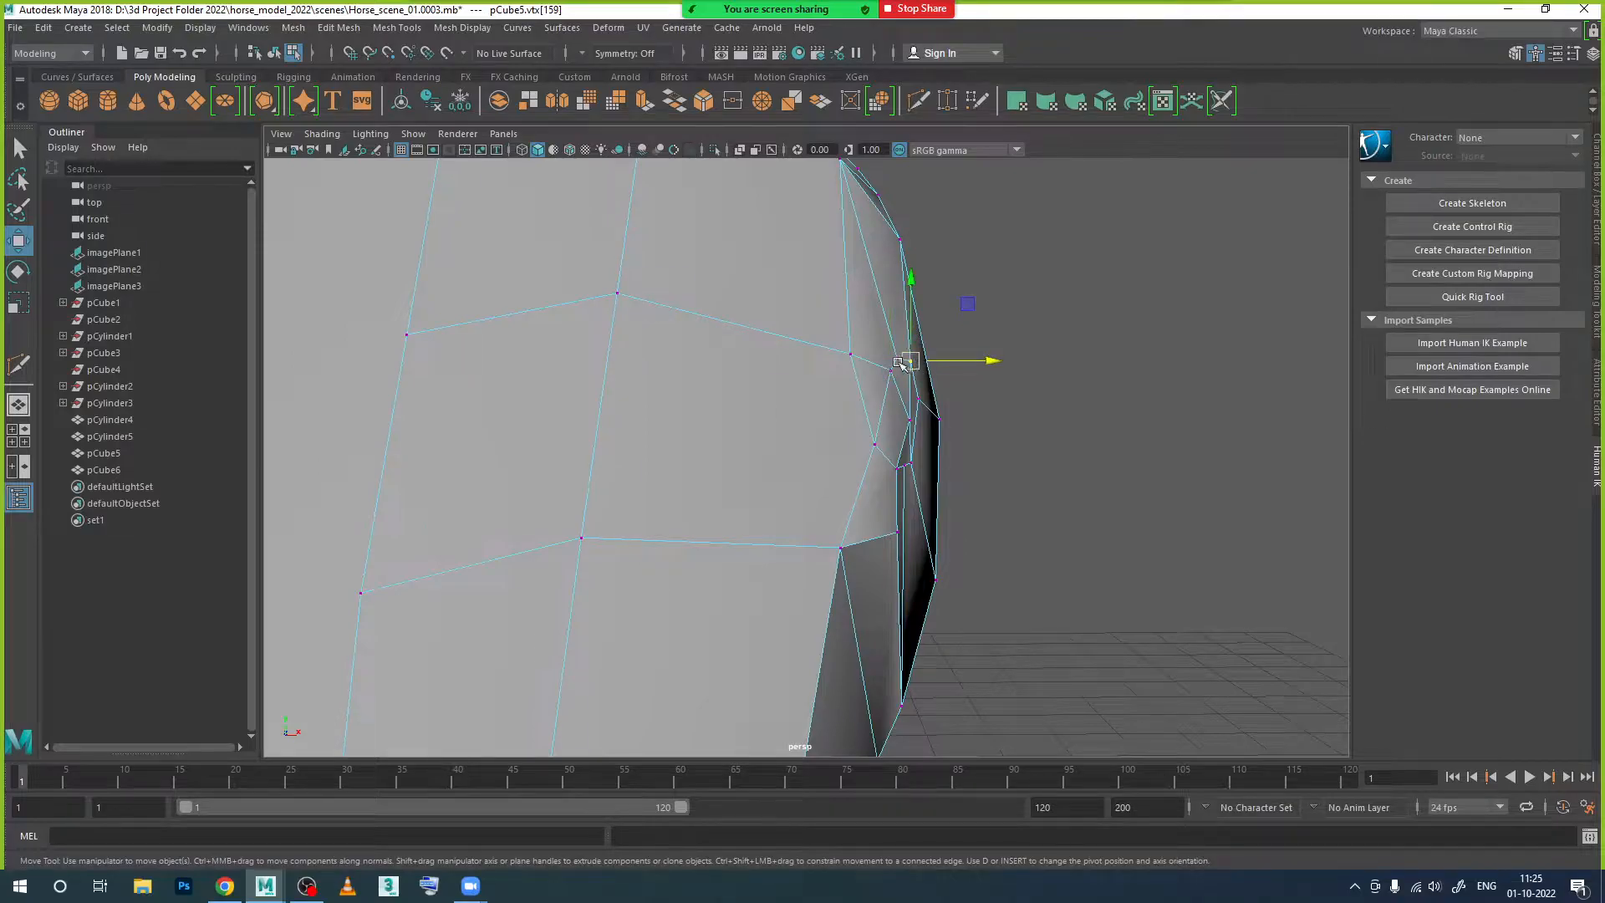
{"action": "left_click", "coordinate": [893, 373]}
{"action": "left_click", "coordinate": [900, 358]}
{"action": "left_click_drag", "start_coordinate": [972, 358], "coordinate": [979, 361]}
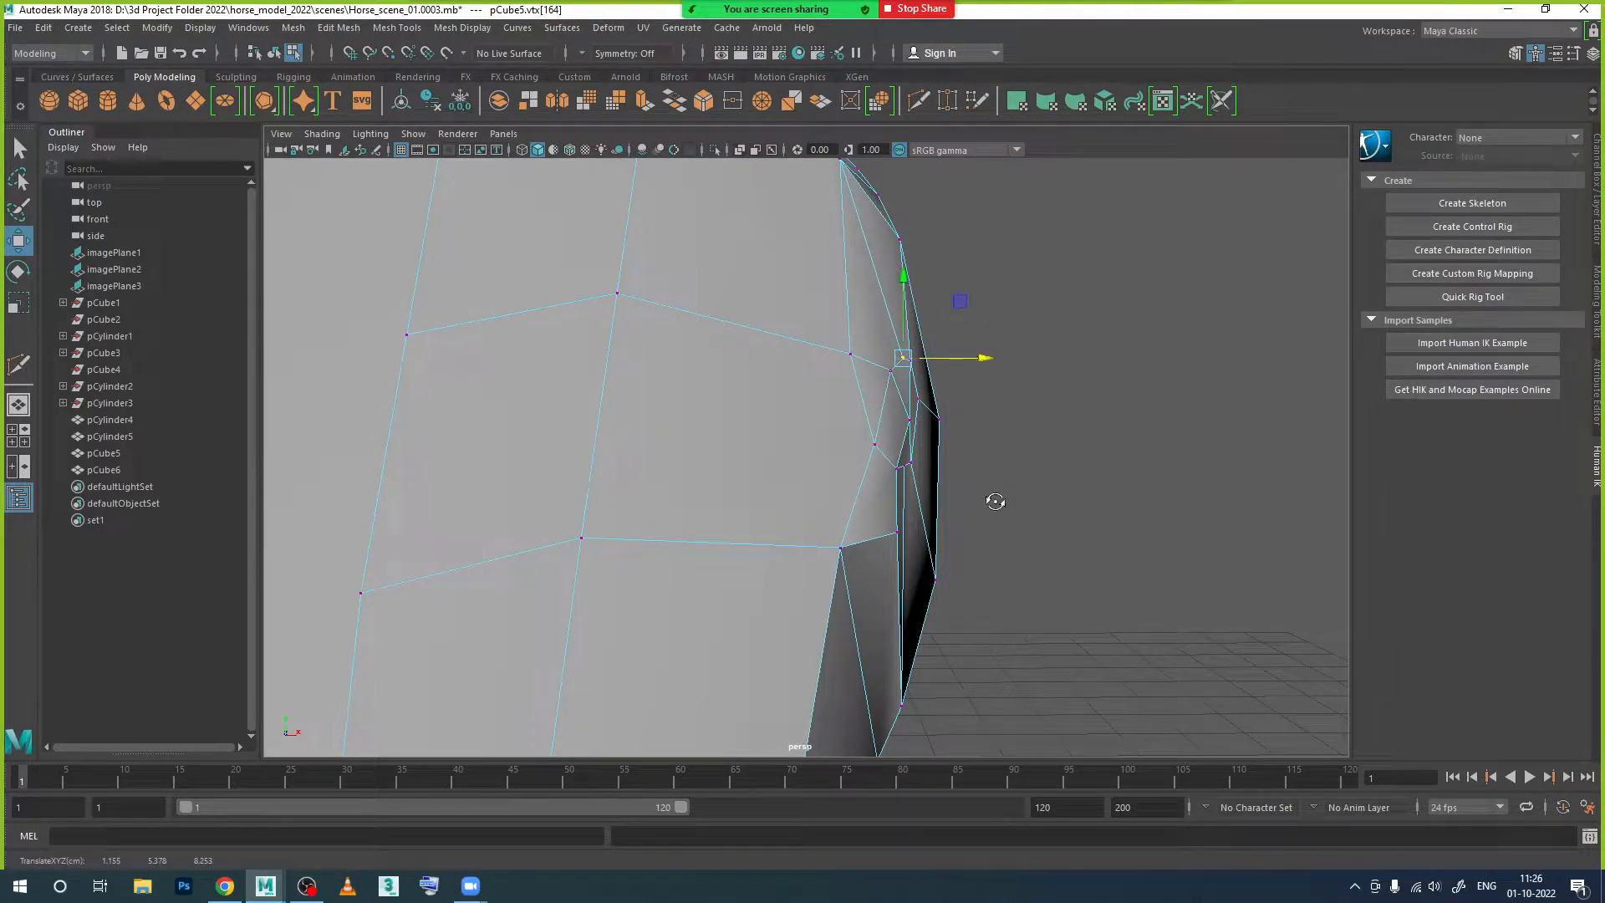
Step: Push the front corner vertex of the eye ring slightly inward toward the head's centre
{"action": "scroll", "coordinate": [928, 487], "scroll_direction": "down", "scroll_amount": 5}
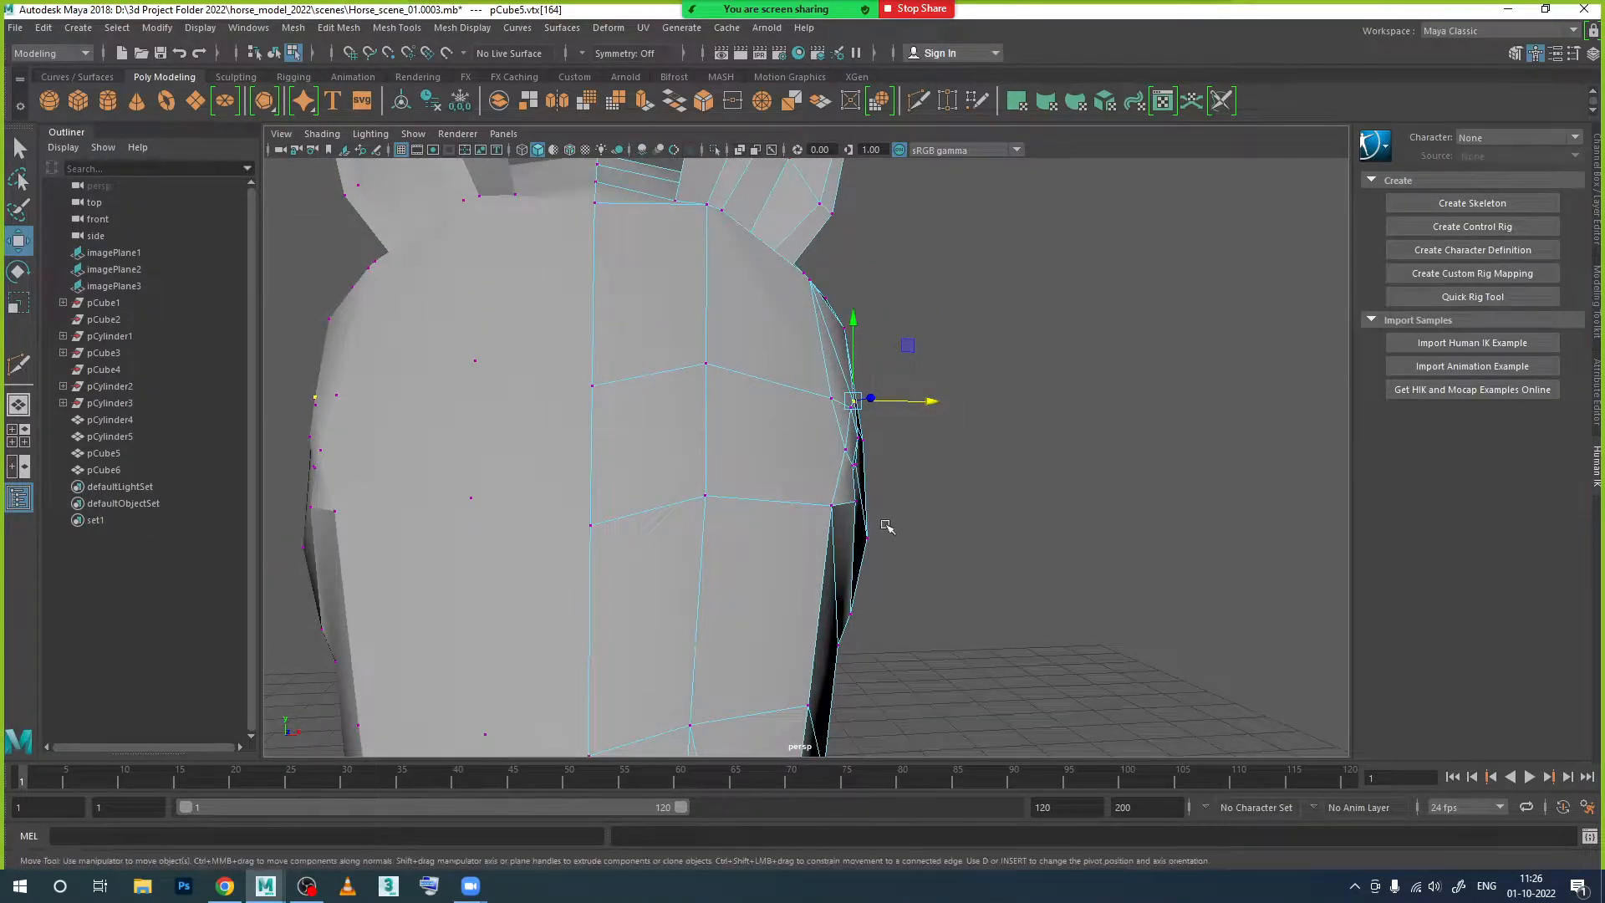
{"action": "left_click_drag", "start_coordinate": [850, 521], "coordinate": [858, 517], "text": "alt"}
{"action": "left_click", "coordinate": [848, 448]}
{"action": "left_click_drag", "start_coordinate": [911, 452], "coordinate": [905, 451]}
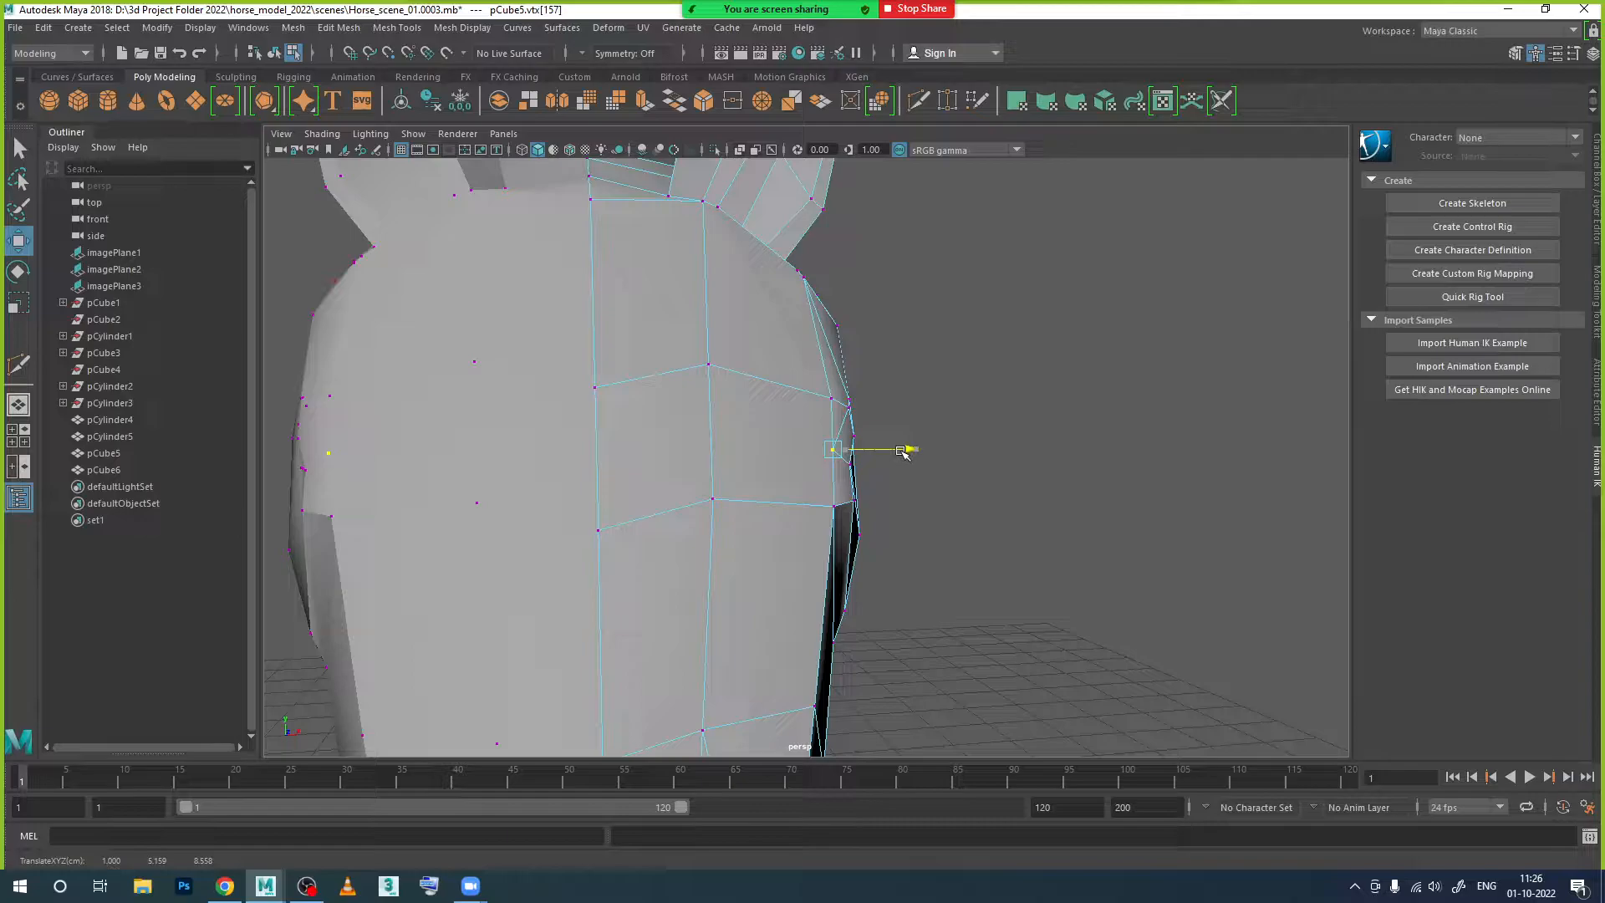
Step: Push the vertex in front of and above the eye ring inward to shape the brow edge
{"action": "left_click", "coordinate": [835, 508]}
{"action": "left_click_drag", "start_coordinate": [901, 562], "coordinate": [893, 448], "text": "alt"}
{"action": "left_click", "coordinate": [834, 453]}
{"action": "mouse_move", "coordinate": [913, 594]}
{"action": "left_mouse_down", "text": "alt"}
{"action": "mouse_move", "coordinate": [838, 539]}
{"action": "mouse_move", "coordinate": [886, 610]}
{"action": "left_mouse_up", "text": "alt"}
{"action": "left_click", "coordinate": [833, 498]}
{"action": "left_click_drag", "start_coordinate": [903, 510], "coordinate": [885, 518]}
{"action": "left_click_drag", "start_coordinate": [909, 651], "coordinate": [899, 513], "text": "alt"}
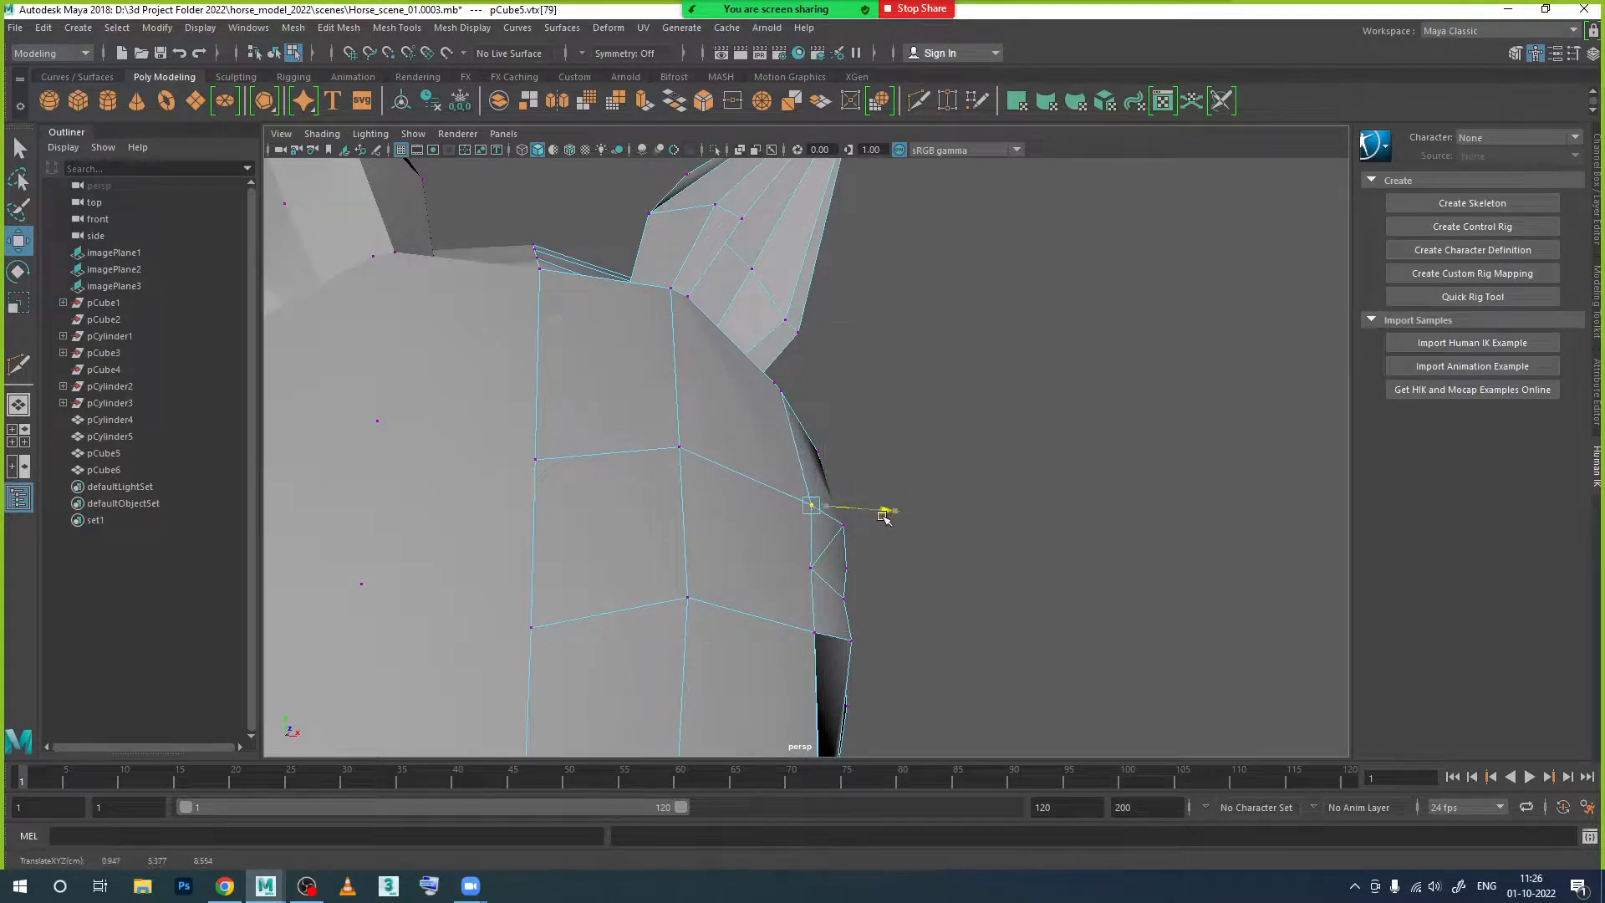
Step: Adjust the height of the eye ring's lower middle vertex and shift its lower front vertex forward
{"action": "left_click_drag", "start_coordinate": [860, 604], "coordinate": [884, 626], "text": "alt"}
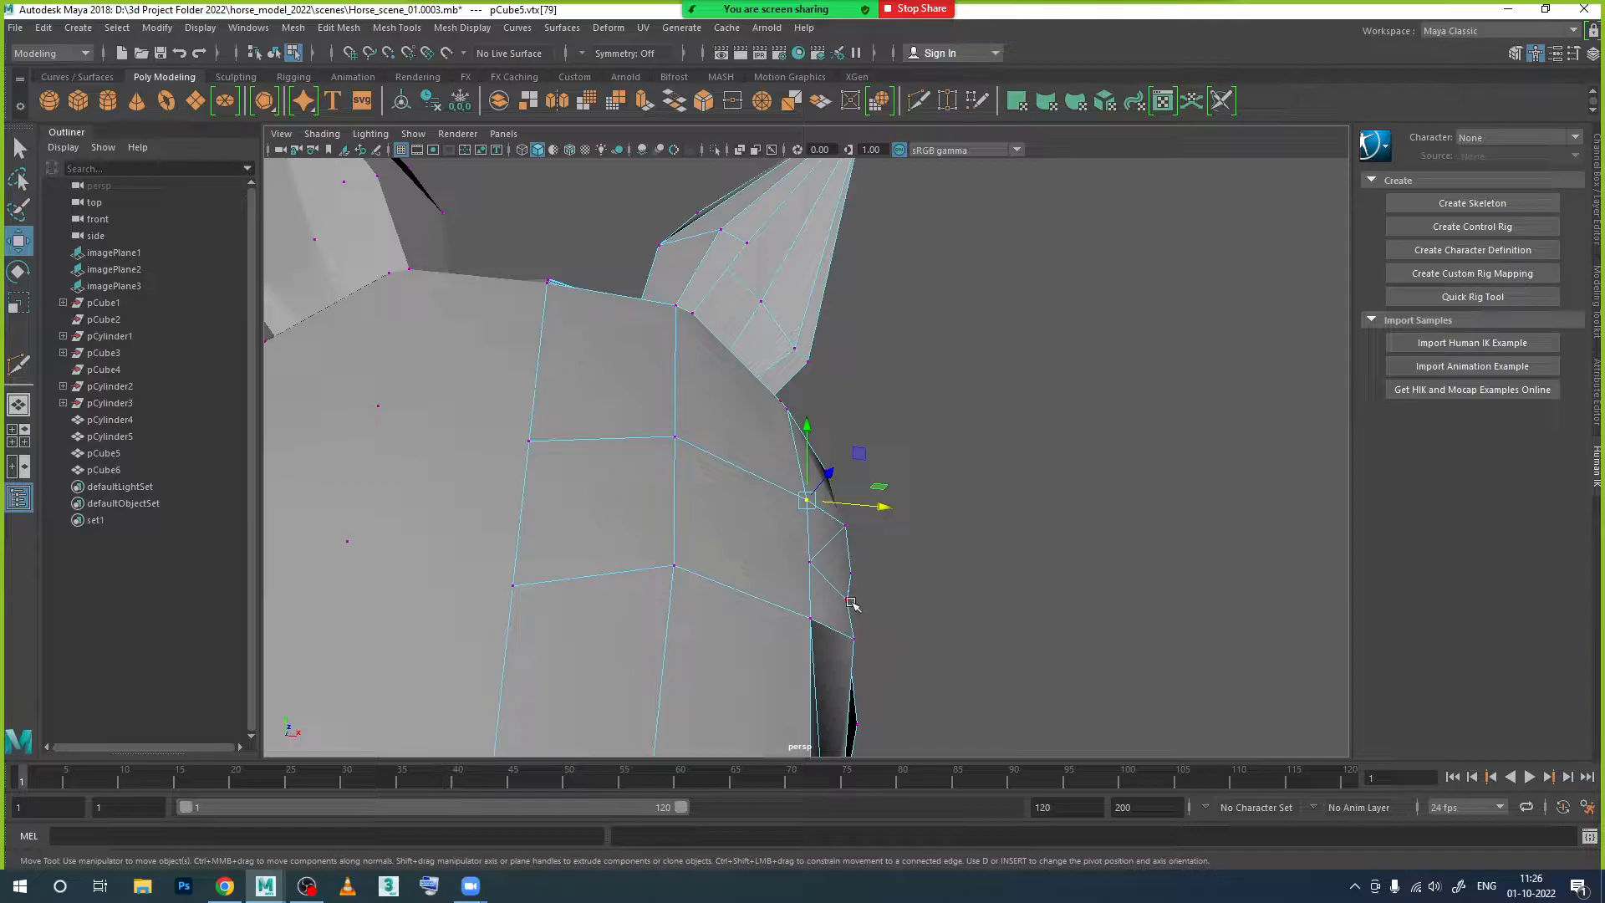
{"action": "left_click", "coordinate": [851, 602]}
{"action": "mouse_move", "coordinate": [851, 602]}
{"action": "left_mouse_down", "text": "alt"}
{"action": "mouse_move", "coordinate": [891, 611]}
{"action": "mouse_move", "coordinate": [836, 645]}
{"action": "mouse_move", "coordinate": [860, 662]}
{"action": "mouse_move", "coordinate": [953, 636]}
{"action": "mouse_move", "coordinate": [864, 655]}
{"action": "mouse_move", "coordinate": [893, 666]}
{"action": "mouse_move", "coordinate": [882, 629]}
{"action": "mouse_move", "coordinate": [949, 629]}
{"action": "mouse_move", "coordinate": [909, 657]}
{"action": "mouse_move", "coordinate": [856, 614]}
{"action": "left_mouse_up", "text": "alt"}
{"action": "left_click", "coordinate": [903, 605]}
{"action": "left_click_drag", "start_coordinate": [856, 613], "coordinate": [945, 579], "text": "alt"}
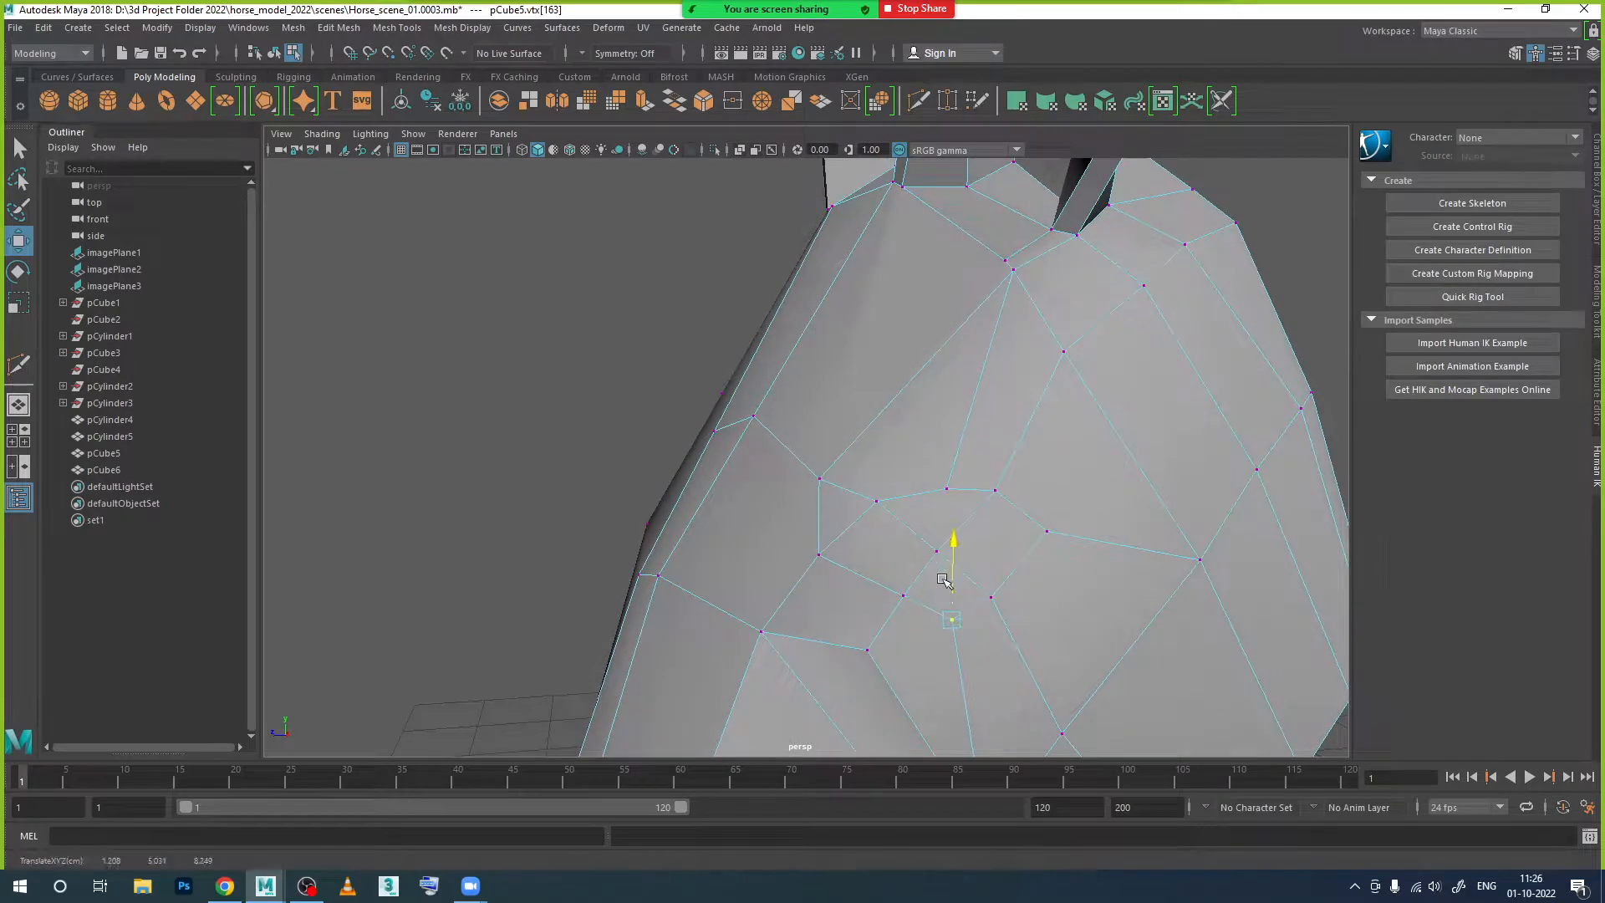
{"action": "left_click", "coordinate": [902, 597]}
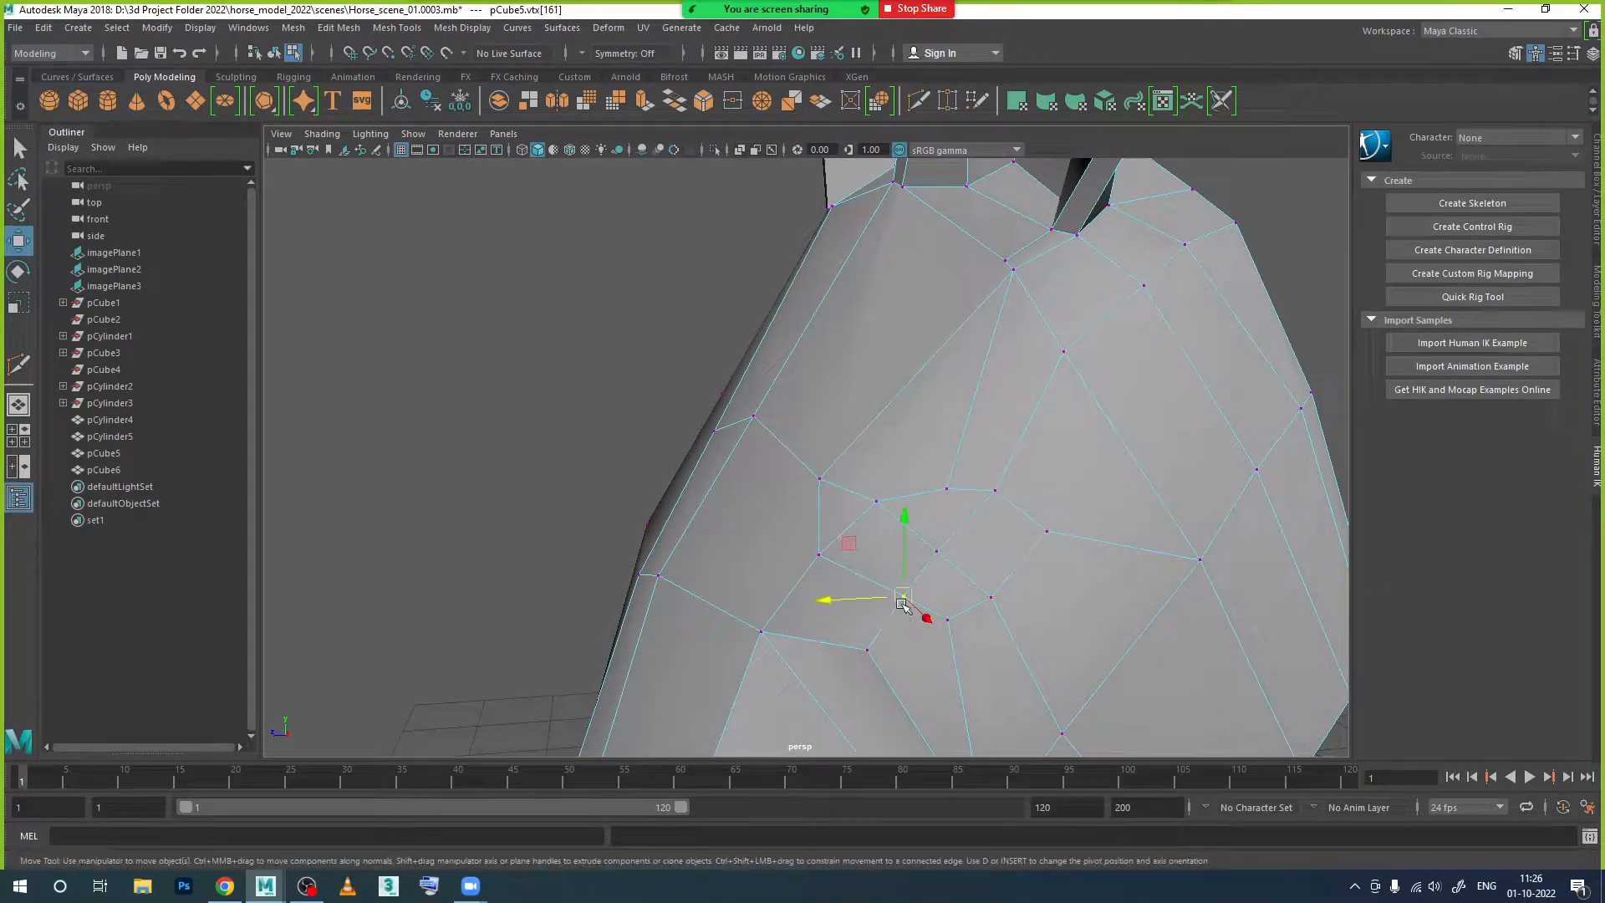
{"action": "left_click_drag", "start_coordinate": [866, 603], "coordinate": [851, 600]}
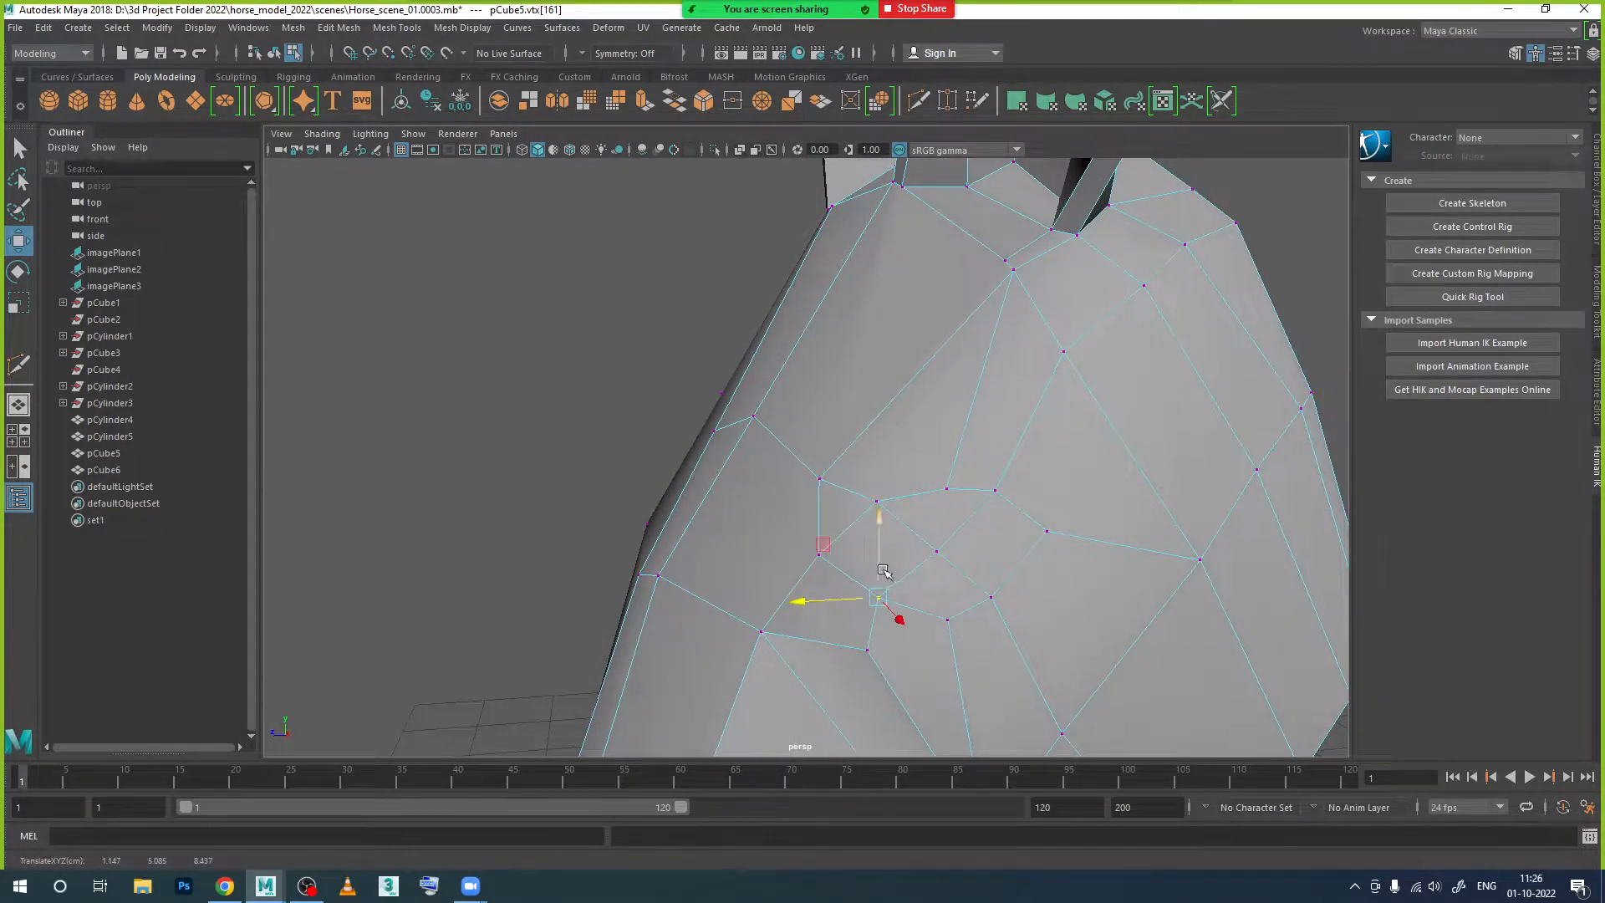
Step: Shift the eye ring's lower rear vertex along the length of the head and undo the last move
{"action": "left_click_drag", "start_coordinate": [839, 589], "coordinate": [969, 577], "text": "alt"}
{"action": "left_click", "coordinate": [1016, 617]}
{"action": "left_click_drag", "start_coordinate": [1056, 702], "coordinate": [974, 645], "text": "alt"}
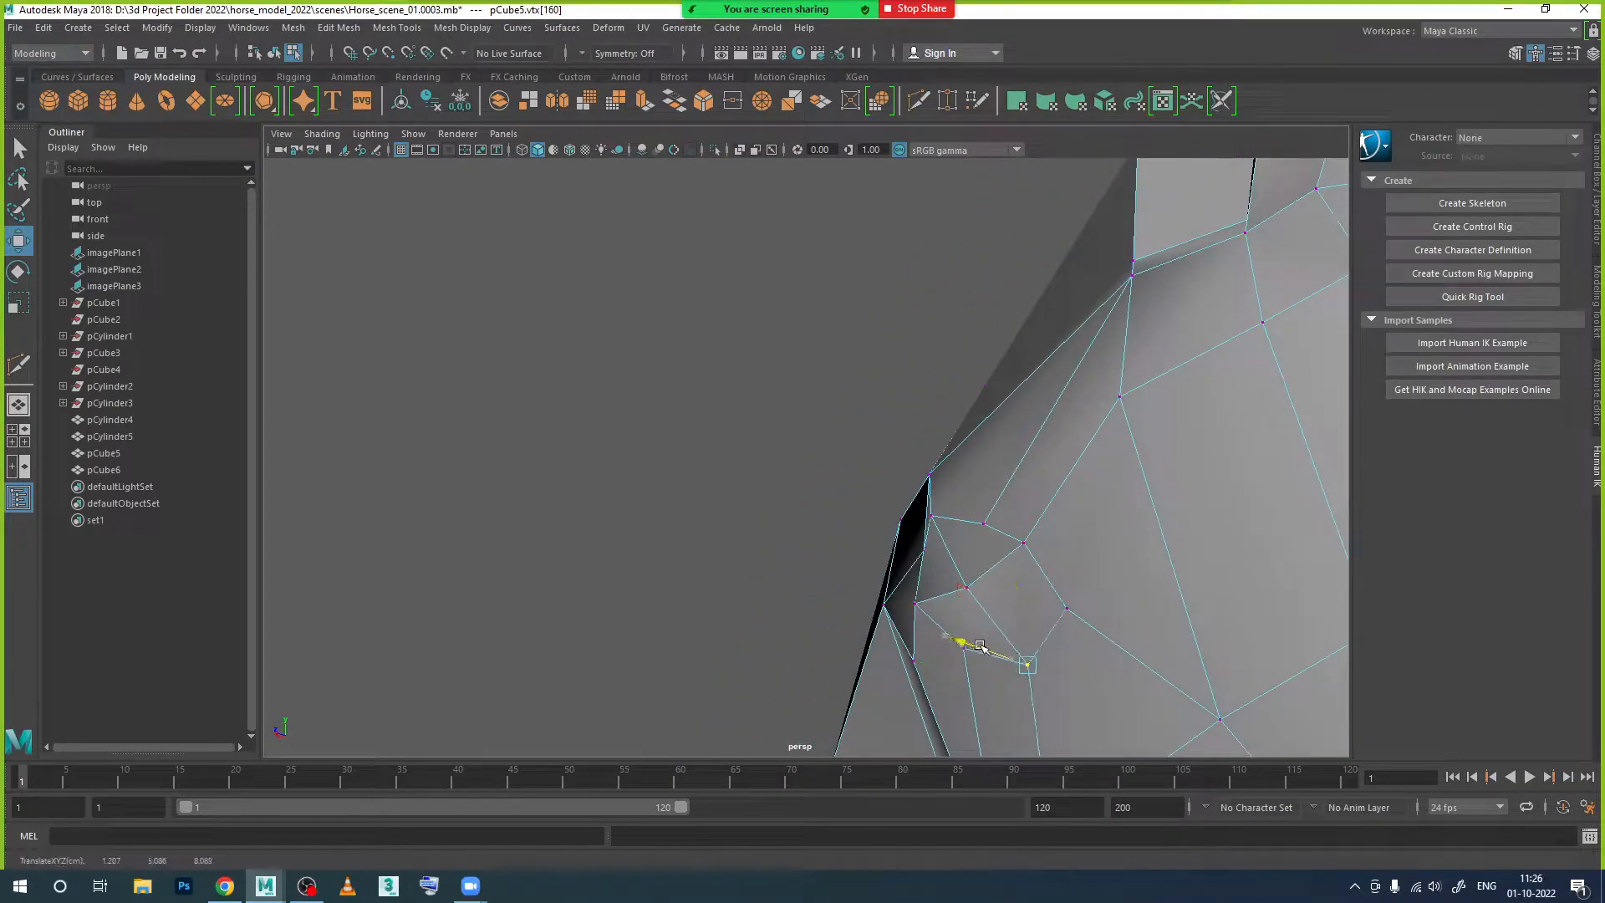
{"action": "left_click_drag", "start_coordinate": [1034, 716], "coordinate": [977, 664], "text": "alt"}
{"action": "middle_click_drag", "start_coordinate": [927, 642], "coordinate": [1078, 646]}
{"action": "key", "text": "ctrl+z"}
Step: Reposition another vertex of the eye ring and return the head to object mode
{"action": "left_click_drag", "start_coordinate": [921, 605], "coordinate": [958, 694], "text": "alt"}
{"action": "left_click", "coordinate": [957, 558]}
{"action": "left_click_drag", "start_coordinate": [957, 559], "coordinate": [991, 585], "text": "alt"}
{"action": "left_click_drag", "start_coordinate": [939, 499], "coordinate": [977, 587]}
{"action": "left_click", "coordinate": [1022, 522]}
{"action": "right_click_drag", "start_coordinate": [1116, 405], "coordinate": [1195, 381]}
Step: Examine the shape of the head and the eye ring from the front and the side
{"action": "left_click_drag", "start_coordinate": [1162, 402], "coordinate": [1053, 602], "text": "alt"}
{"action": "left_click_drag", "start_coordinate": [1045, 514], "coordinate": [804, 547], "text": "alt"}
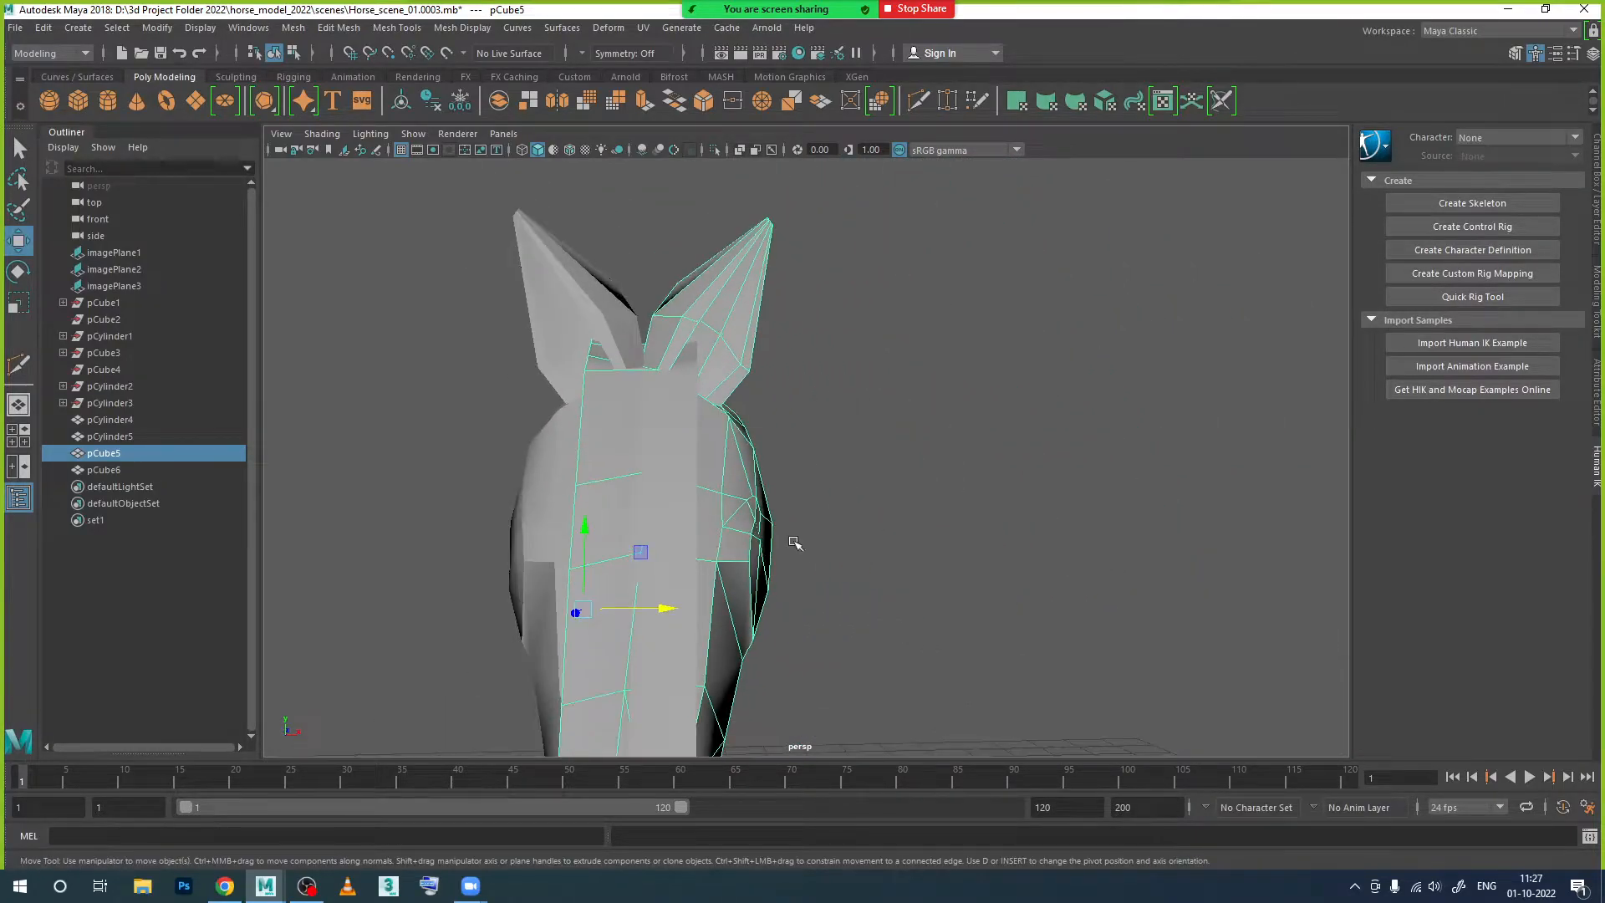
{"action": "left_click_drag", "start_coordinate": [669, 611], "coordinate": [776, 611]}
{"action": "left_click", "coordinate": [911, 589]}
{"action": "left_click_drag", "start_coordinate": [911, 640], "coordinate": [870, 642], "text": "alt"}
{"action": "right_click_drag", "start_coordinate": [870, 642], "coordinate": [911, 645], "text": "alt"}
{"action": "middle_click_drag", "start_coordinate": [910, 644], "coordinate": [839, 554], "text": "alt"}
{"action": "left_click_drag", "start_coordinate": [838, 554], "coordinate": [925, 464], "text": "alt"}
{"action": "left_click", "coordinate": [928, 463]}
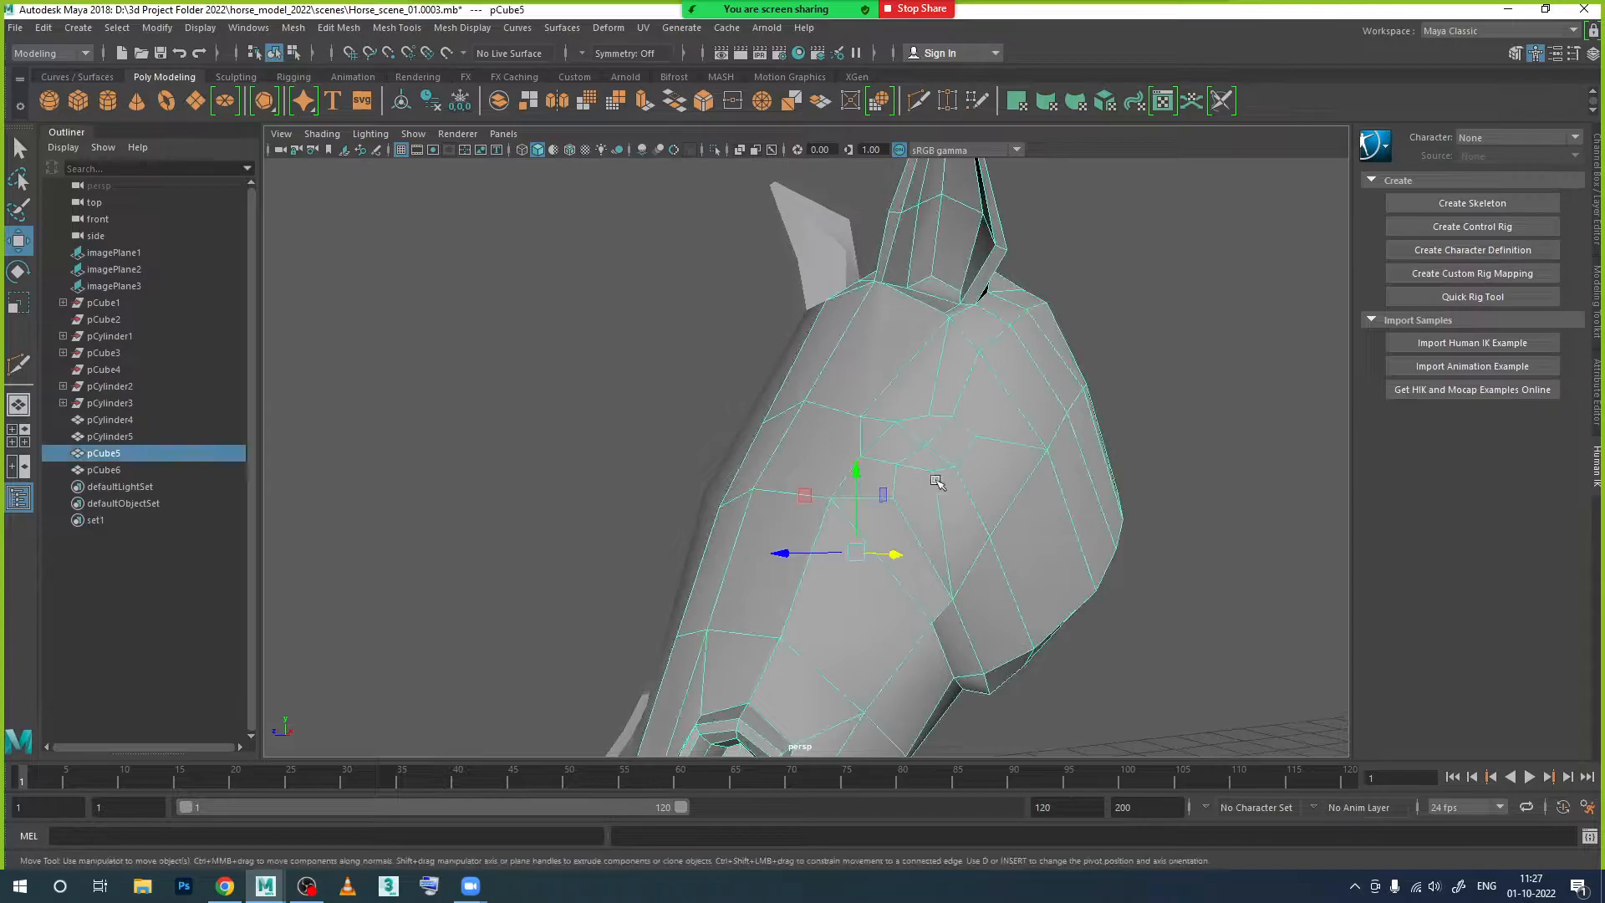
{"action": "left_click_drag", "start_coordinate": [910, 555], "coordinate": [849, 526], "text": "alt"}
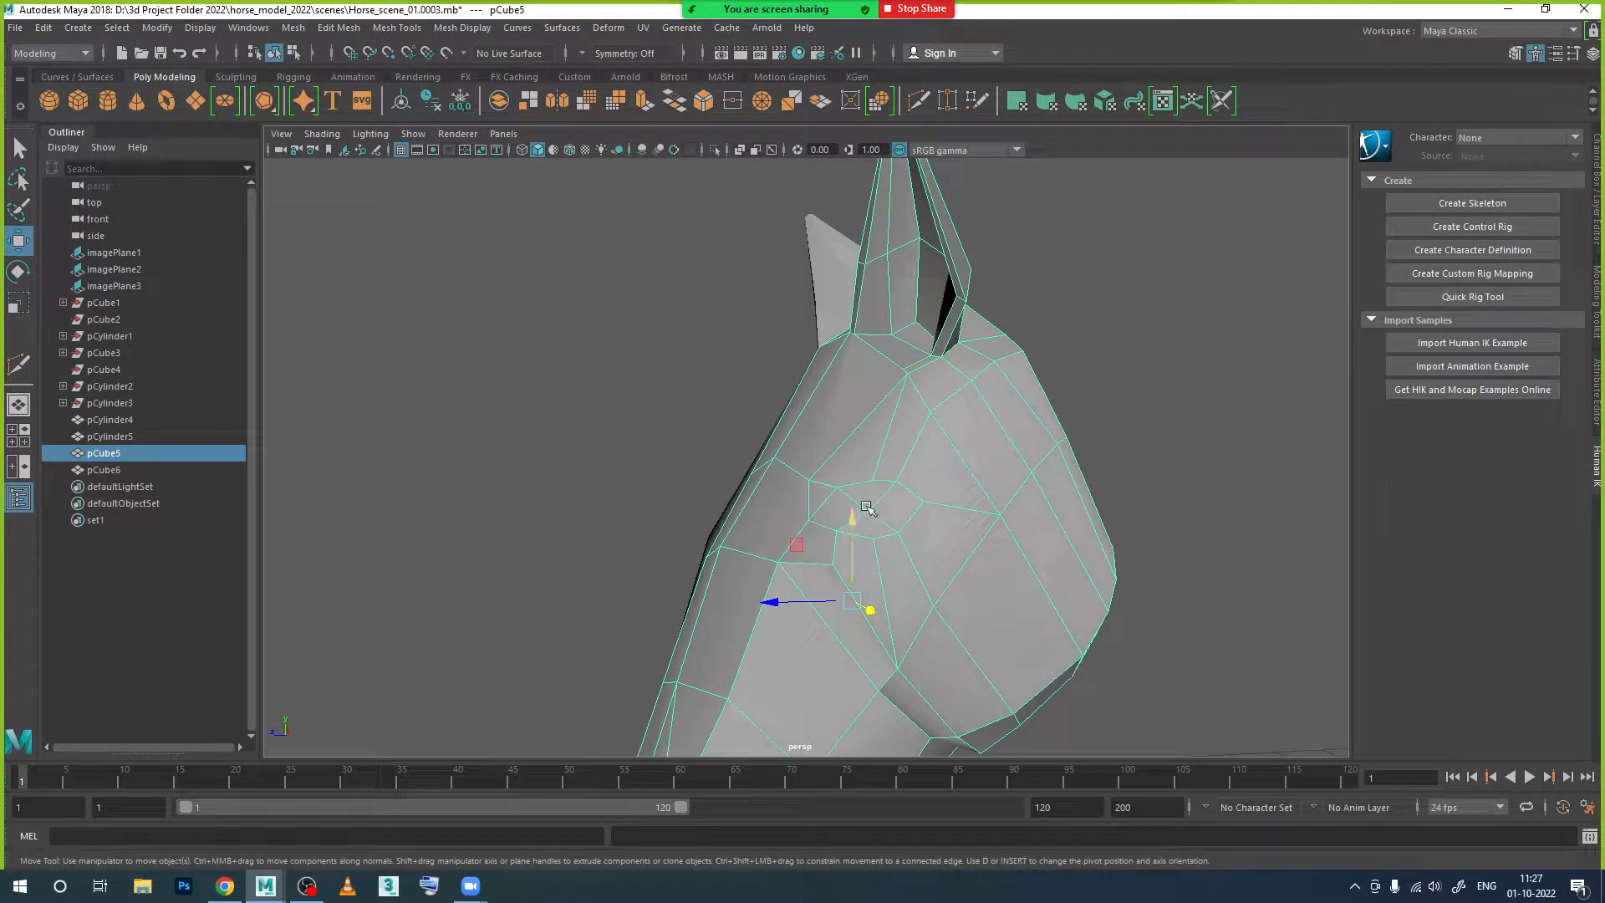
{"action": "left_click_drag", "start_coordinate": [853, 535], "coordinate": [877, 479], "text": "alt"}
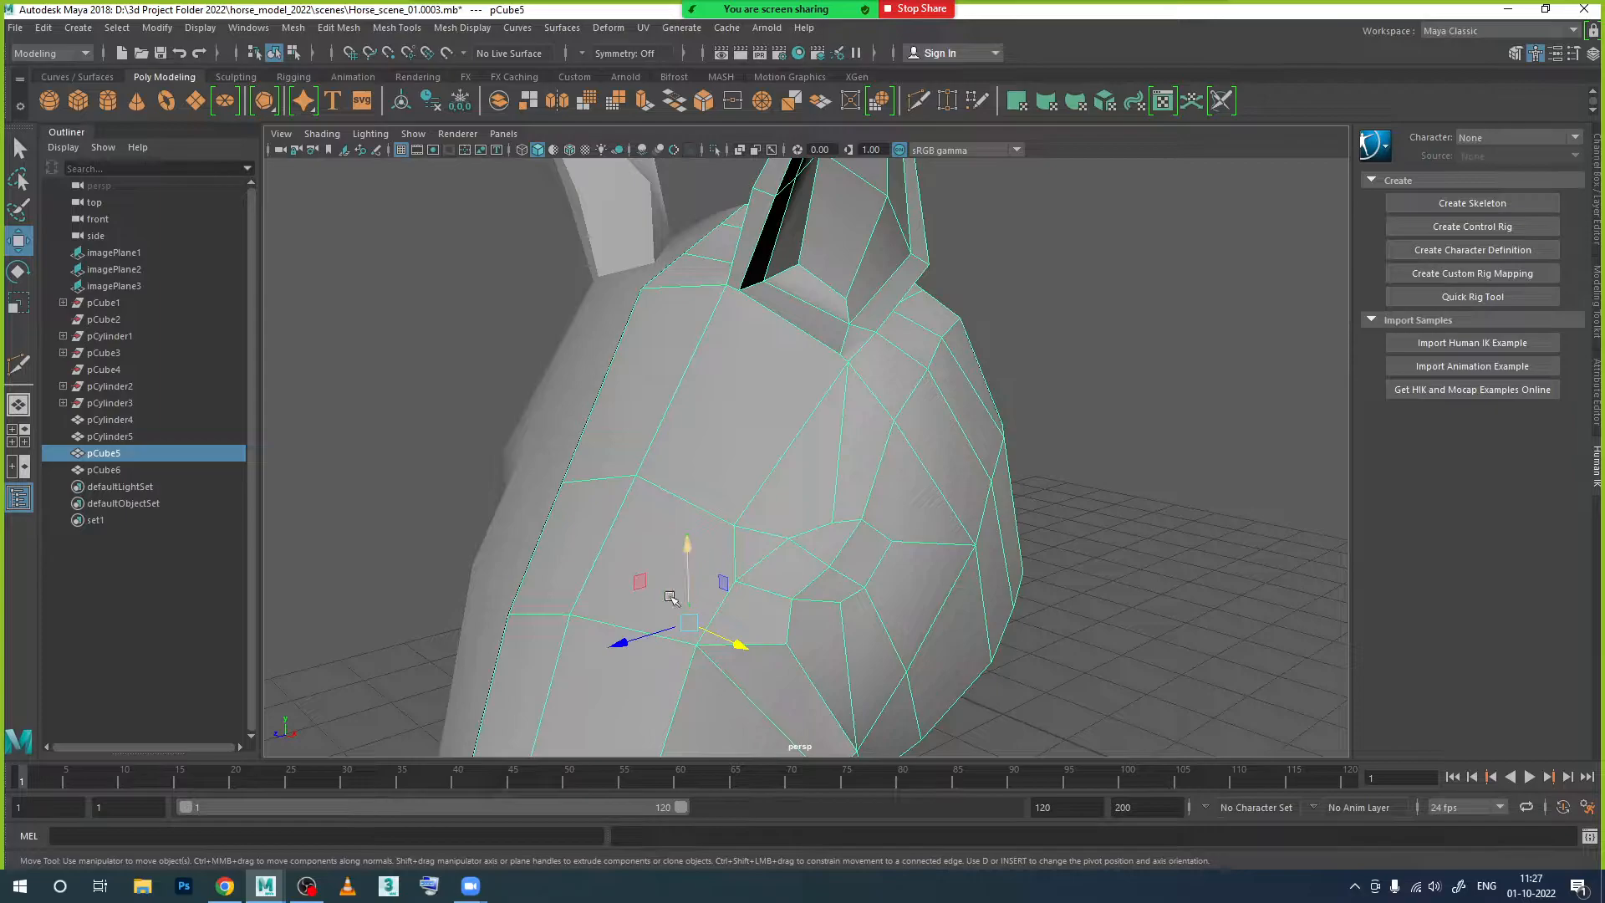
Step: Cut a new edge from the front base of the ear down to the brow vertex above the eye's front corner
{"action": "left_click", "coordinate": [20, 365]}
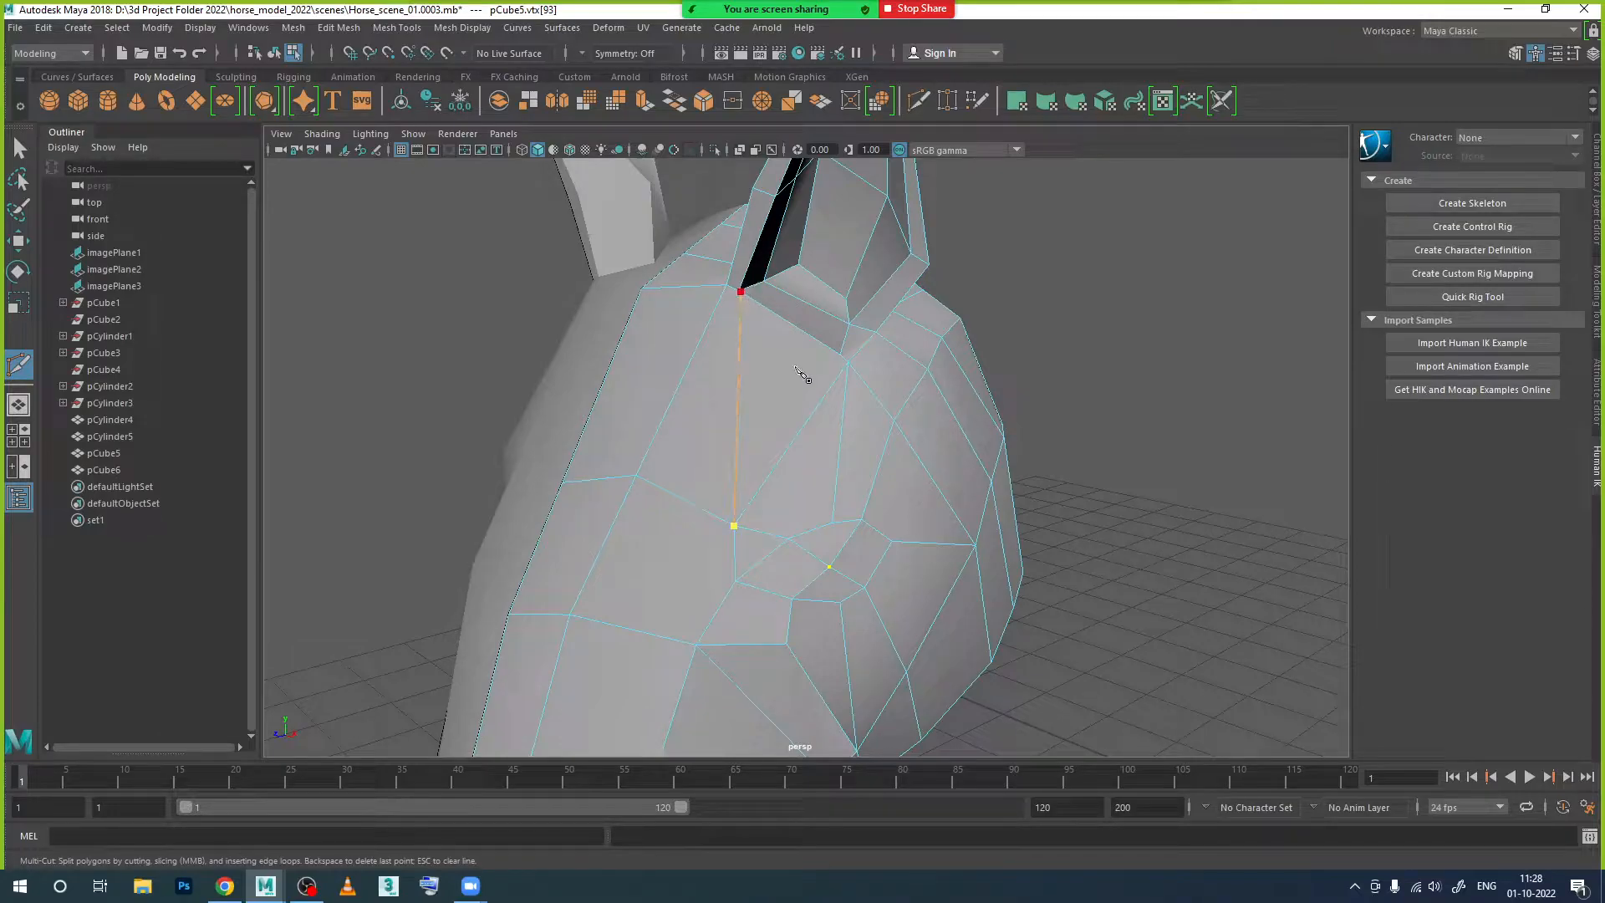
{"action": "key", "text": "Return"}
{"action": "key", "text": "w"}
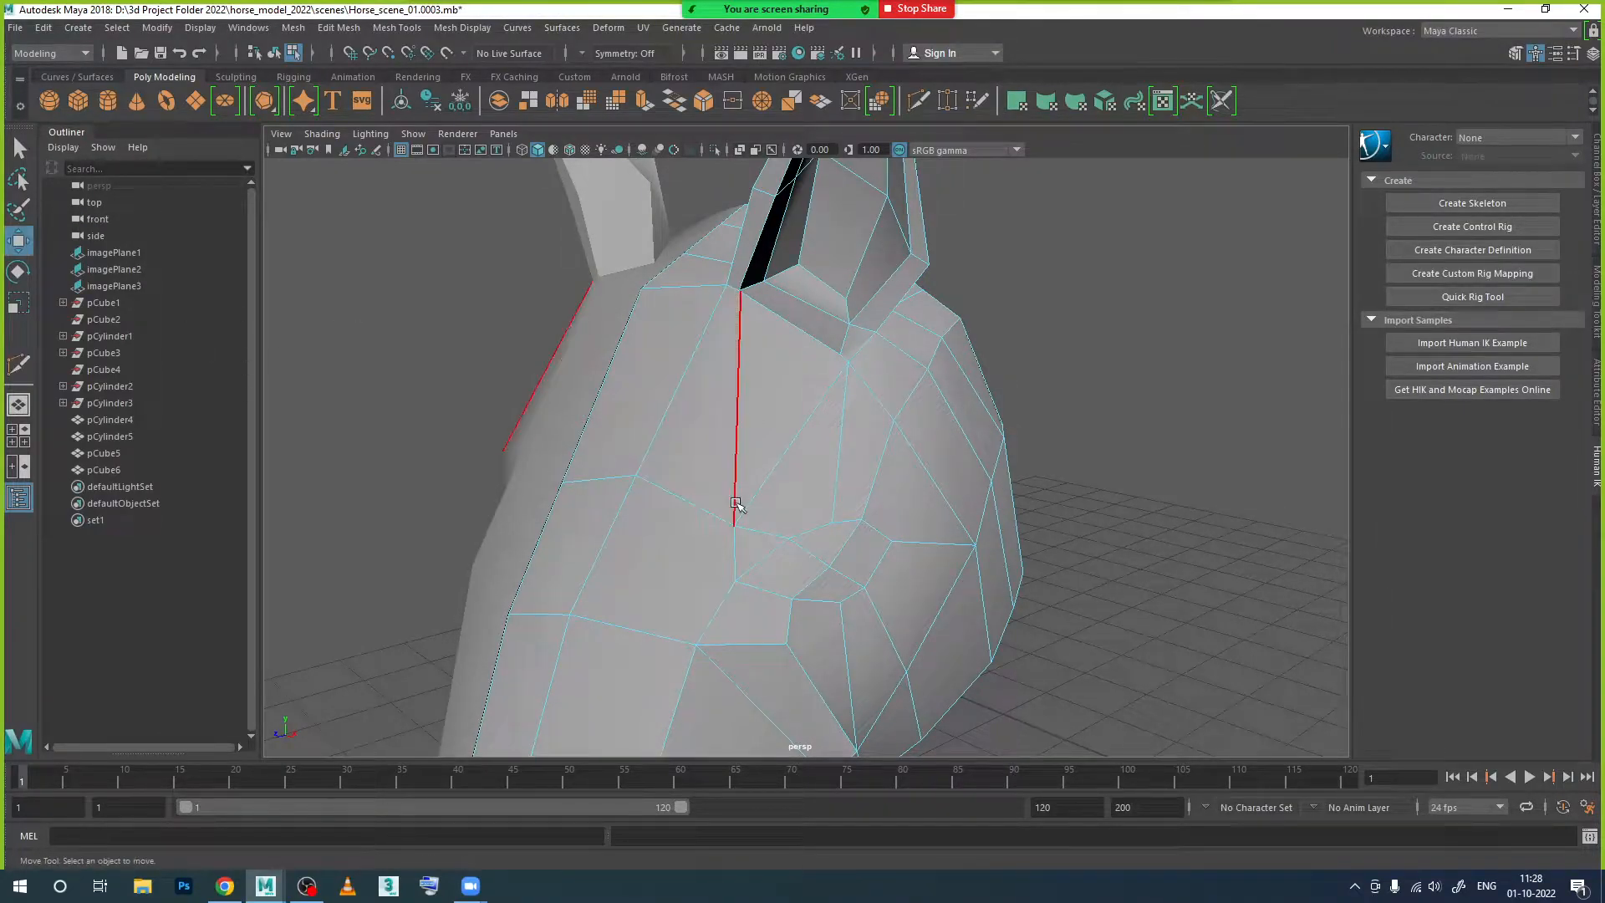
Step: Push the eye ring's lower front vertex slightly inward toward the head's centre
{"action": "middle_click_drag", "start_coordinate": [752, 530], "coordinate": [737, 514], "text": "alt"}
{"action": "left_click_drag", "start_coordinate": [736, 513], "coordinate": [709, 525], "text": "alt"}
{"action": "right_click_drag", "start_coordinate": [738, 491], "coordinate": [656, 405]}
{"action": "left_click", "coordinate": [734, 498]}
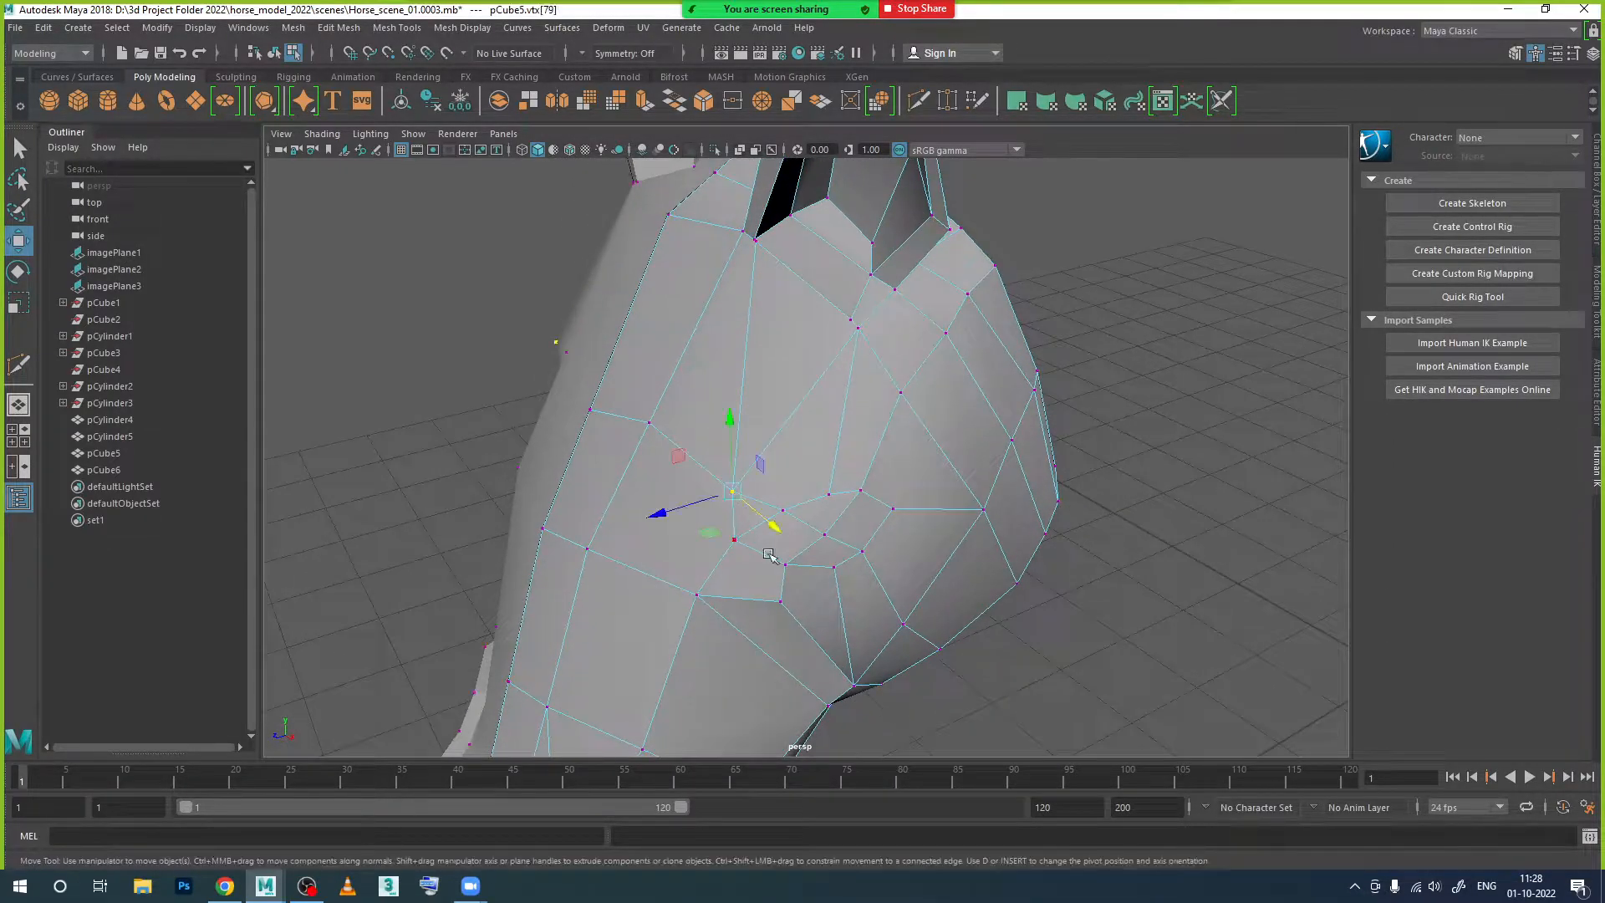
{"action": "left_click_drag", "start_coordinate": [764, 542], "coordinate": [732, 540], "text": "alt"}
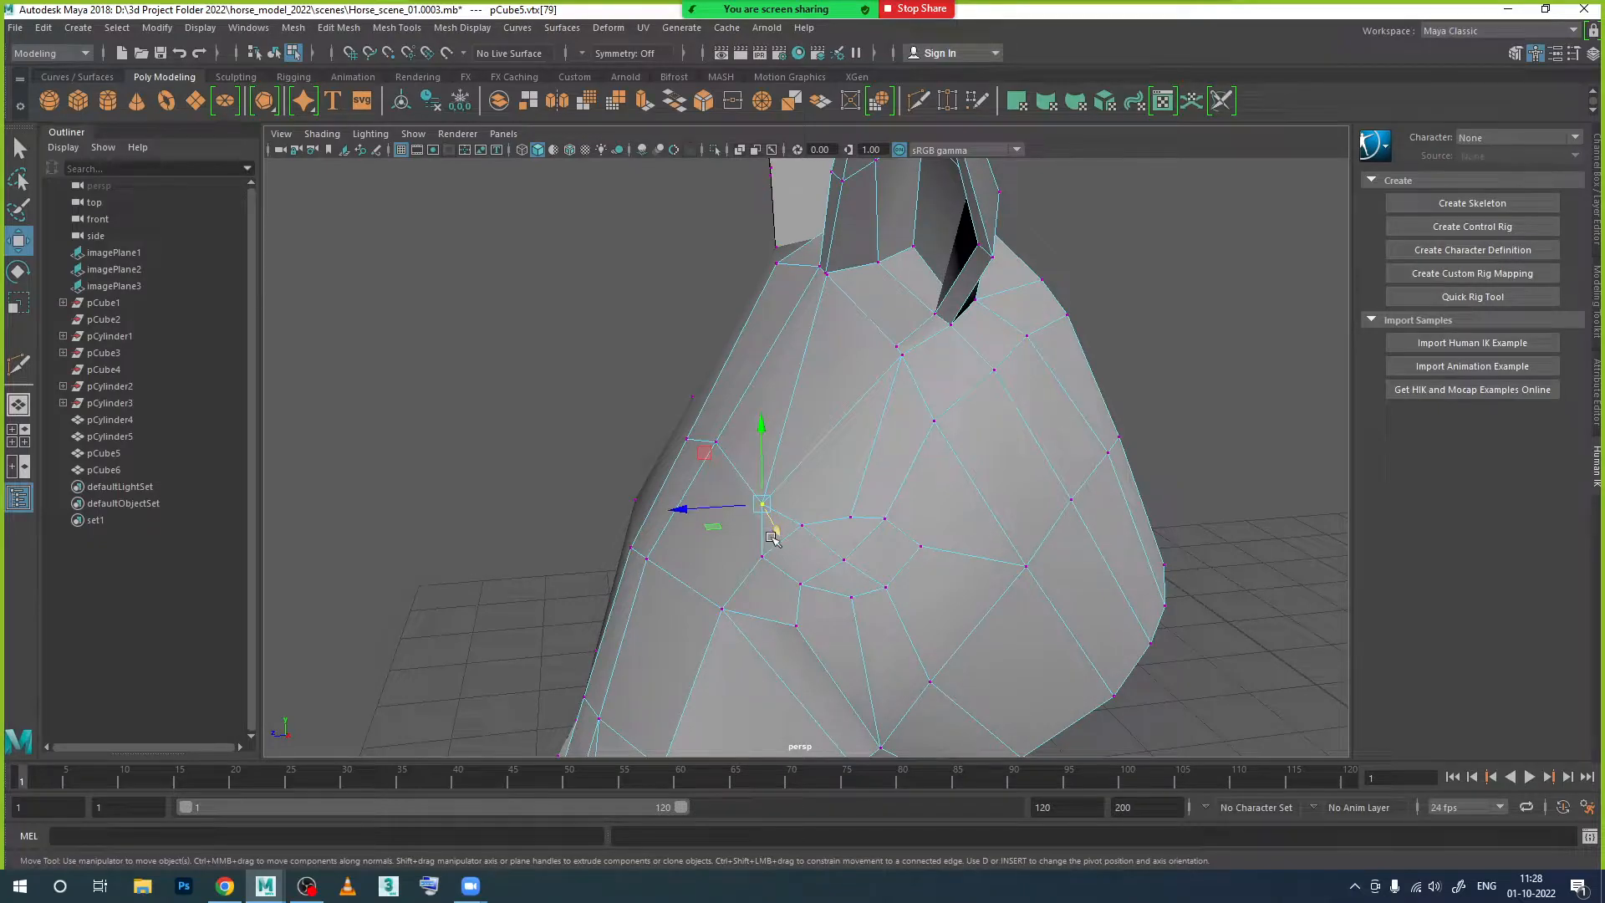
{"action": "left_click_drag", "start_coordinate": [773, 539], "coordinate": [820, 505], "text": "alt"}
{"action": "left_click_drag", "start_coordinate": [846, 569], "coordinate": [791, 660], "text": "alt"}
{"action": "left_click", "coordinate": [827, 623]}
{"action": "left_click", "coordinate": [761, 603]}
{"action": "left_click_drag", "start_coordinate": [859, 602], "coordinate": [847, 610]}
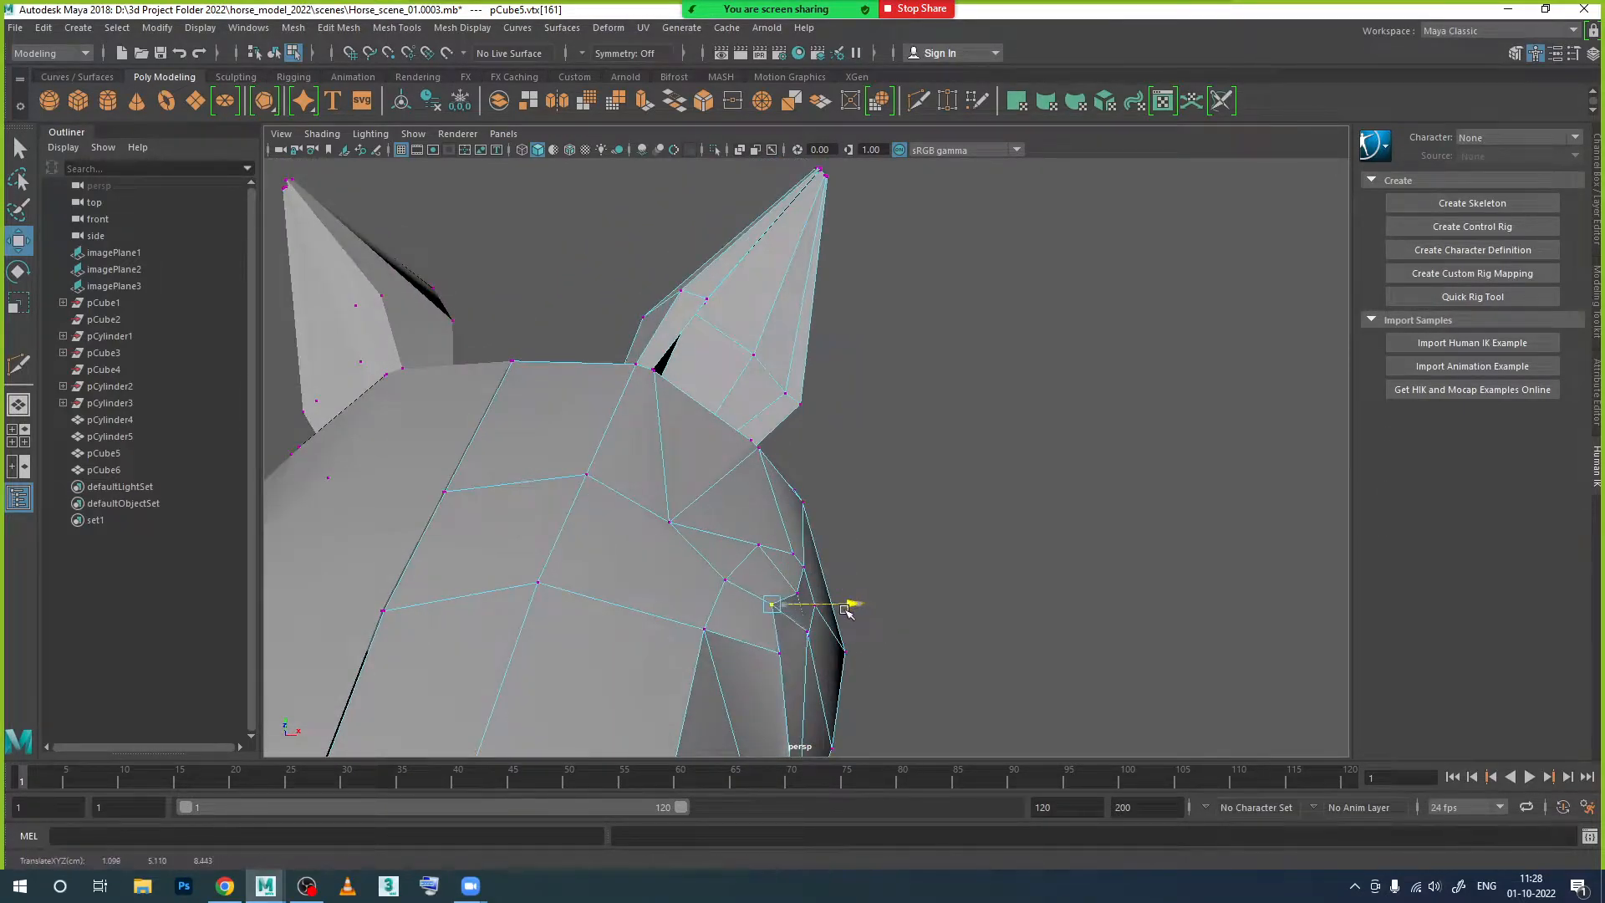
{"action": "left_click_drag", "start_coordinate": [859, 673], "coordinate": [813, 535], "text": "alt"}
{"action": "left_click", "coordinate": [879, 622]}
Step: Select the four faces enclosed by the eye ring
{"action": "right_click", "coordinate": [812, 535]}
{"action": "right_click_drag", "start_coordinate": [884, 419], "coordinate": [894, 381]}
{"action": "left_click_drag", "start_coordinate": [902, 519], "coordinate": [784, 535], "text": "alt"}
{"action": "right_click_drag", "start_coordinate": [908, 533], "coordinate": [907, 451]}
{"action": "left_click", "coordinate": [908, 521]}
{"action": "left_click", "coordinate": [828, 517], "text": "shift"}
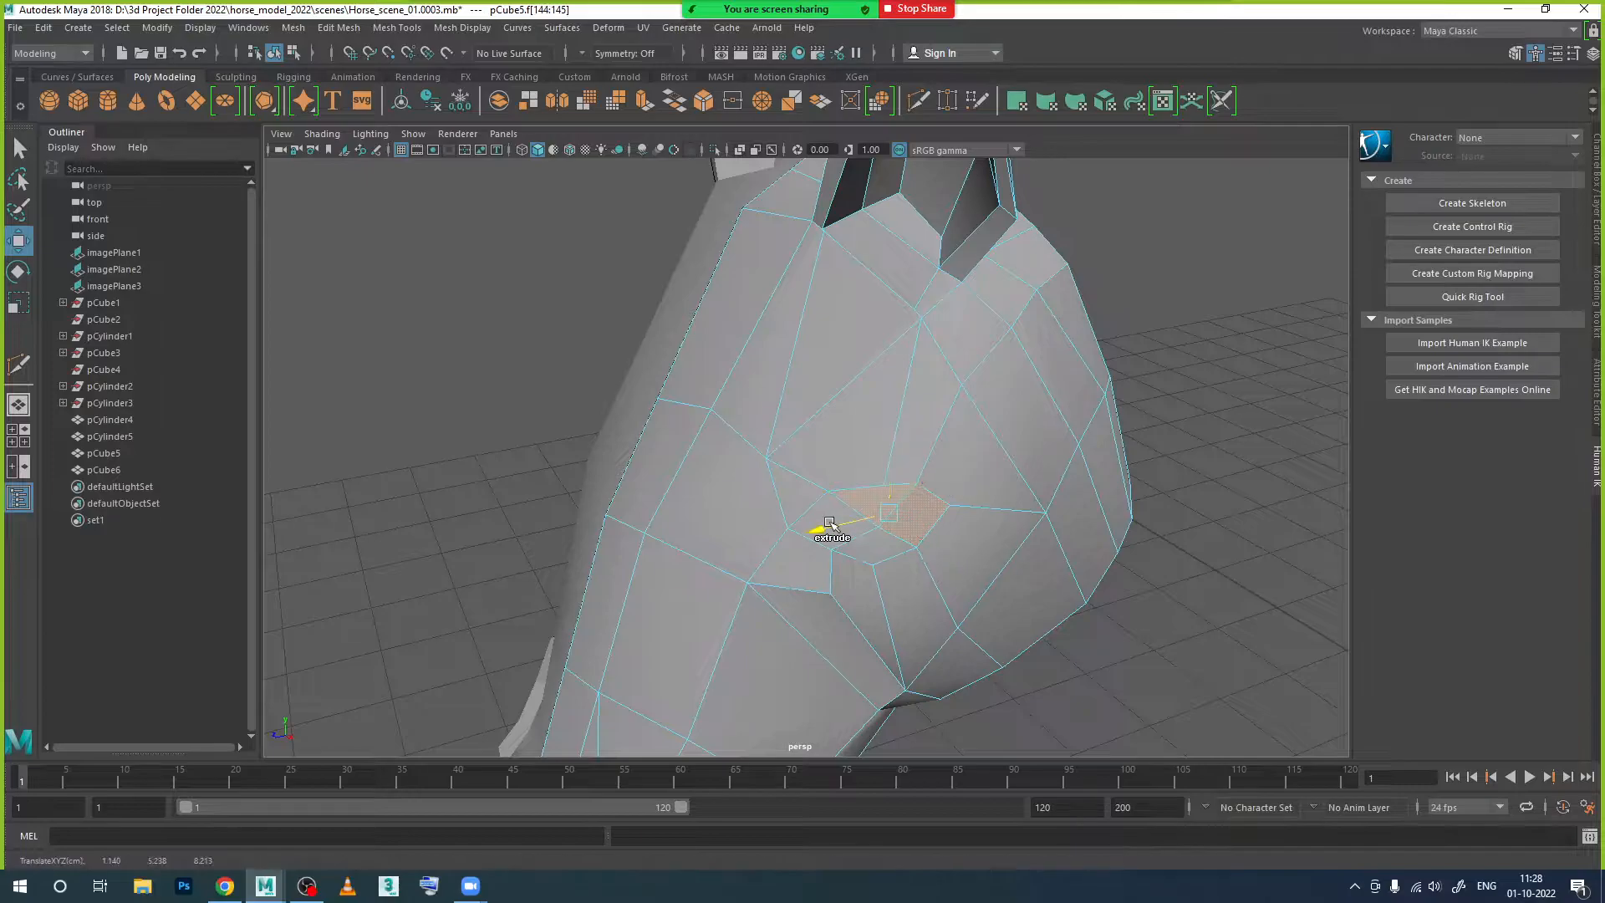
{"action": "left_click_drag", "start_coordinate": [888, 574], "coordinate": [978, 555], "text": "alt"}
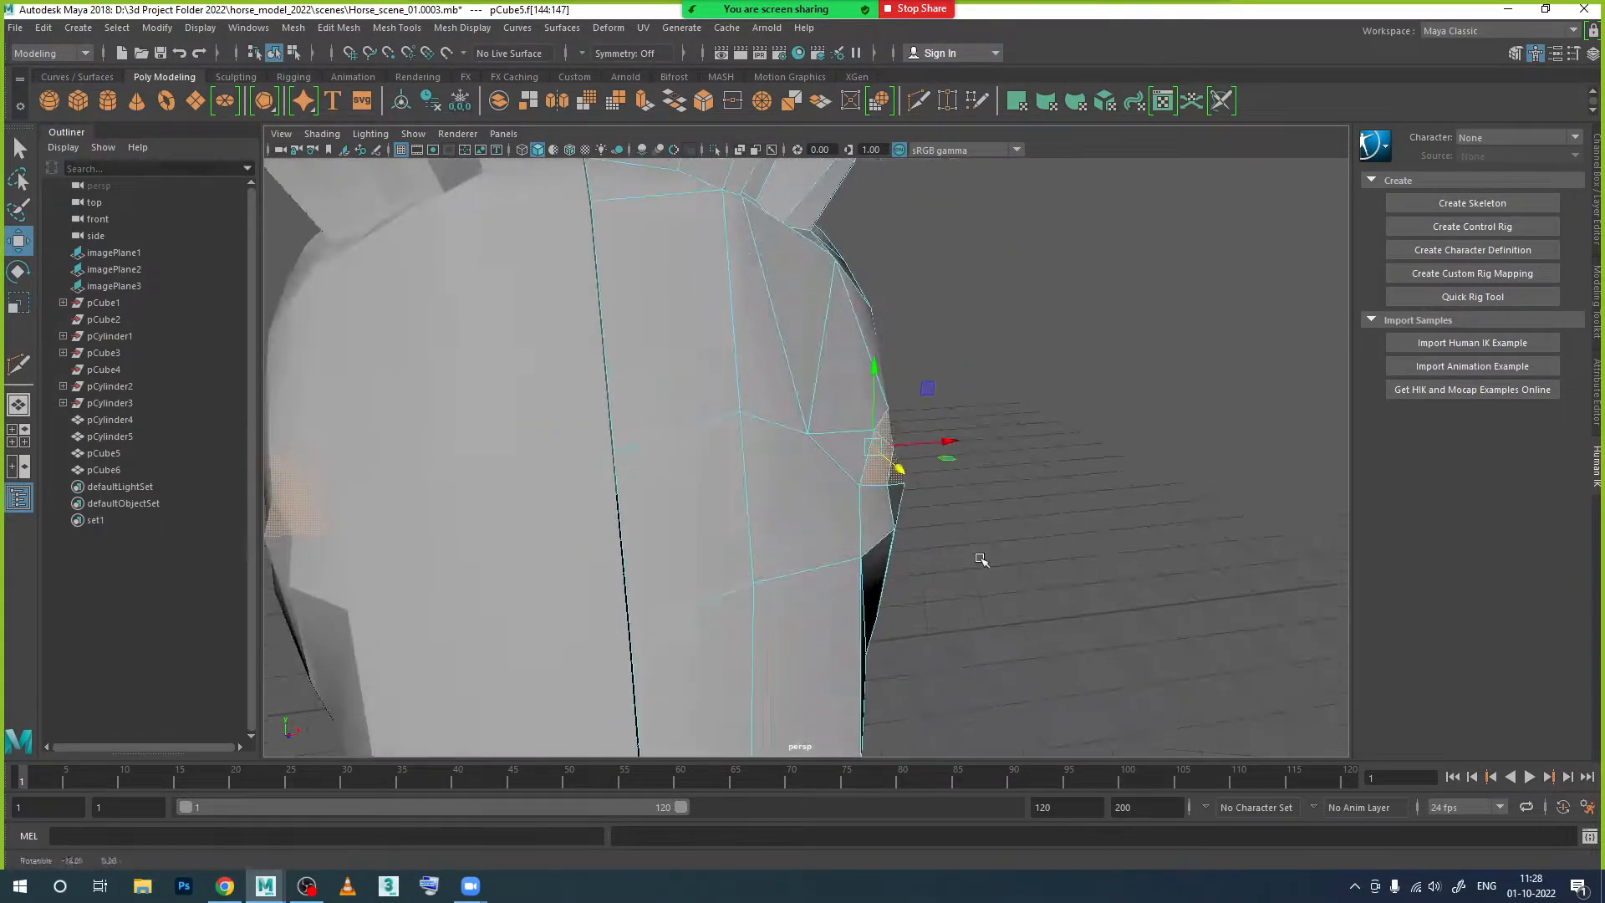
Step: Adjust the sideways position of the eye ring's lower middle vertex and shift it along the head's length
{"action": "scroll", "coordinate": [935, 590], "scroll_direction": "down", "scroll_amount": 7}
{"action": "left_click_drag", "start_coordinate": [895, 613], "coordinate": [861, 560], "text": "alt"}
{"action": "scroll", "coordinate": [890, 569], "scroll_direction": "up", "scroll_amount": 6}
{"action": "middle_click_drag", "start_coordinate": [890, 568], "coordinate": [877, 545], "text": "alt"}
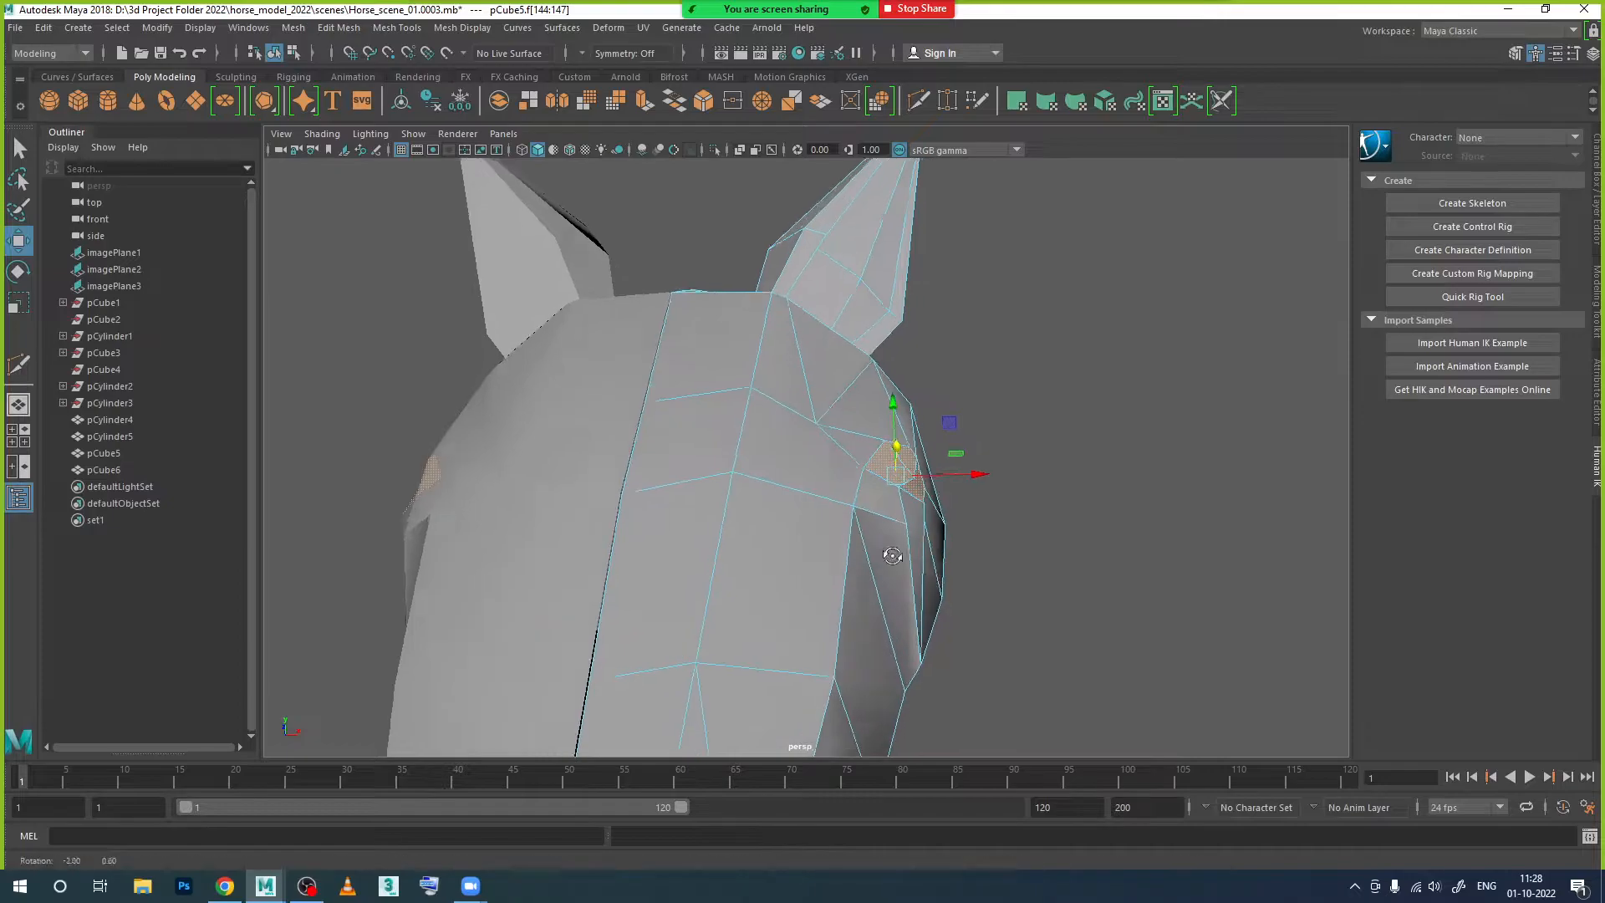
{"action": "left_click_drag", "start_coordinate": [878, 544], "coordinate": [906, 546], "text": "alt"}
{"action": "right_click_drag", "start_coordinate": [889, 537], "coordinate": [808, 404]}
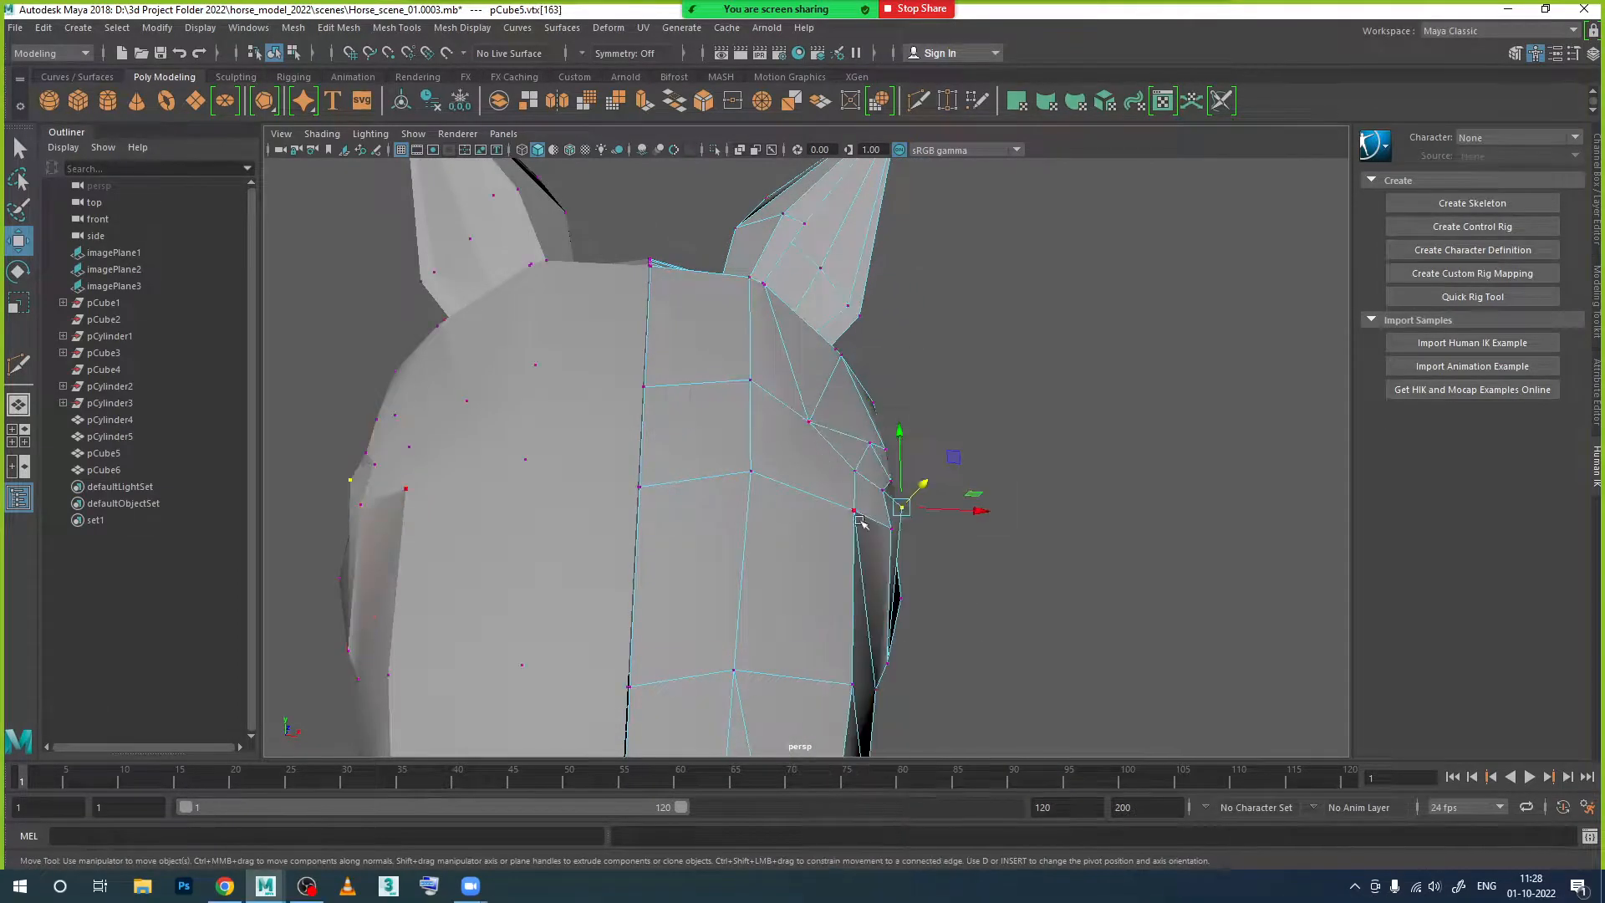
{"action": "left_click_drag", "start_coordinate": [963, 535], "coordinate": [898, 460]}
{"action": "left_click", "coordinate": [901, 463]}
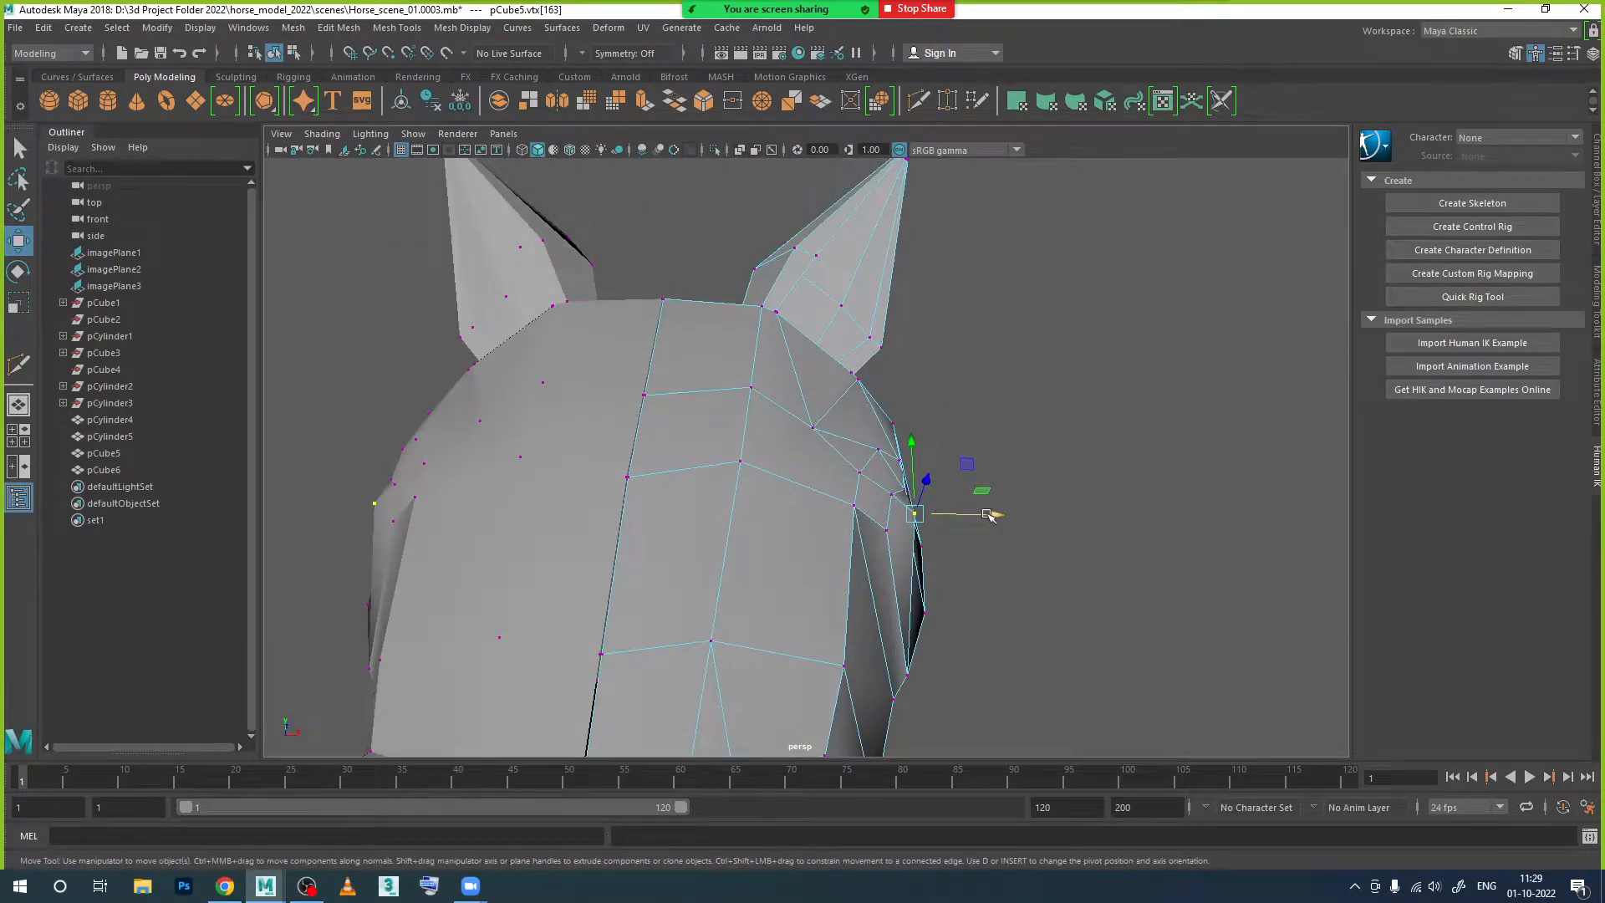
{"action": "left_click_drag", "start_coordinate": [974, 610], "coordinate": [903, 596], "text": "alt"}
{"action": "left_click_drag", "start_coordinate": [904, 526], "coordinate": [838, 528]}
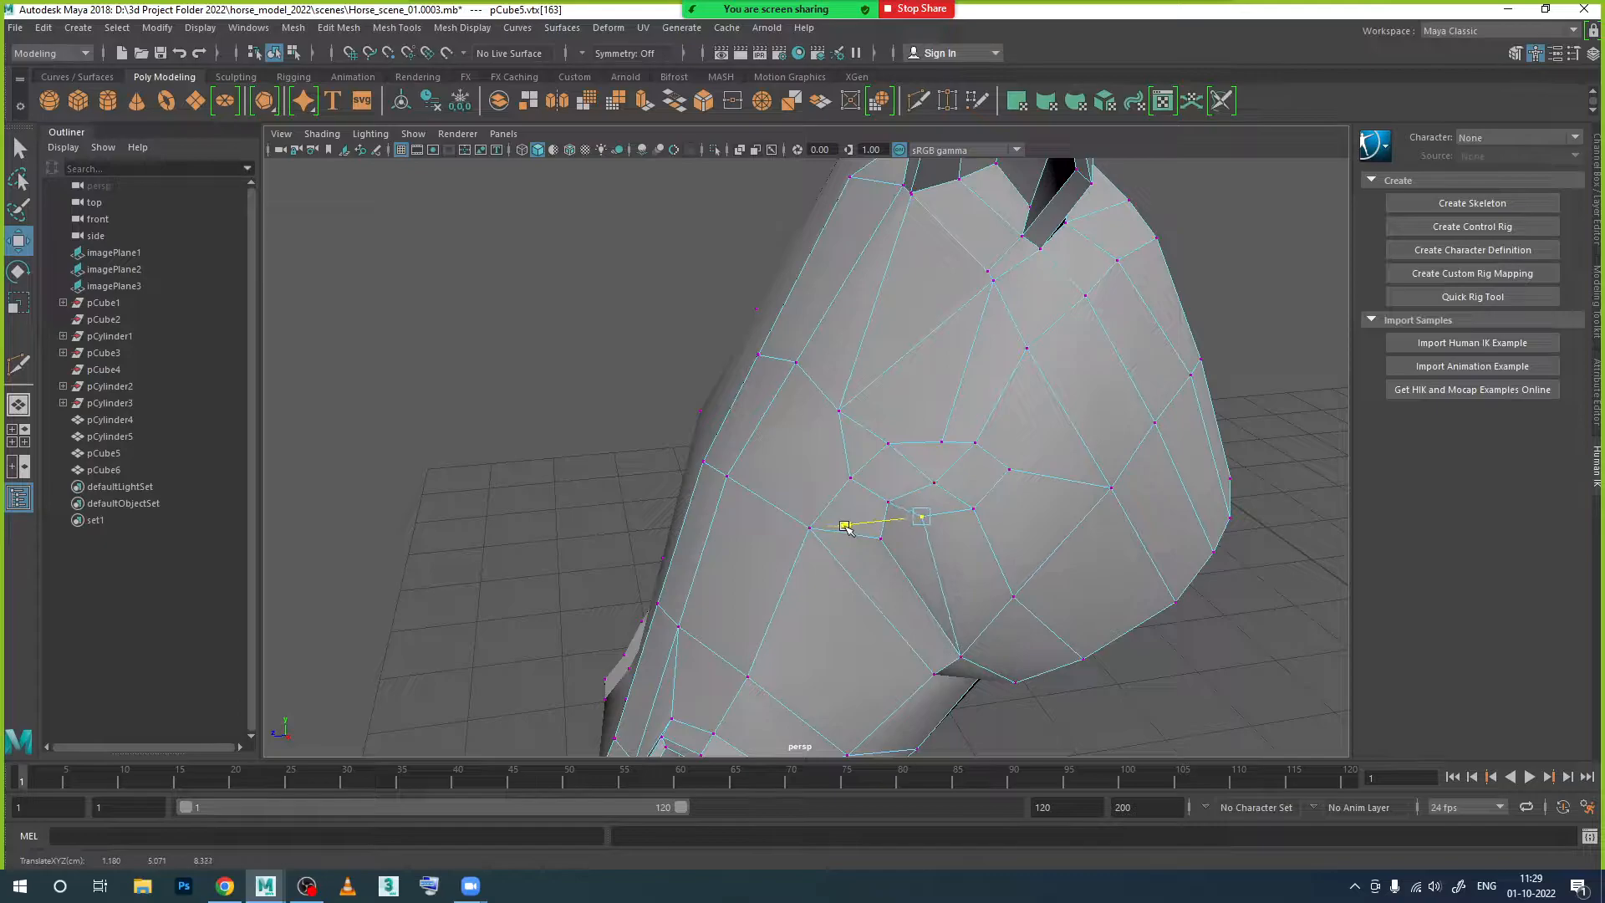
Step: Extrude the four eye faces into the head with a Local Translate Z of -0.039
{"action": "left_click_drag", "start_coordinate": [899, 591], "coordinate": [954, 498], "text": "alt"}
{"action": "right_click_drag", "start_coordinate": [967, 404], "coordinate": [972, 465]}
{"action": "left_click_drag", "start_coordinate": [1022, 520], "coordinate": [941, 493], "text": "alt"}
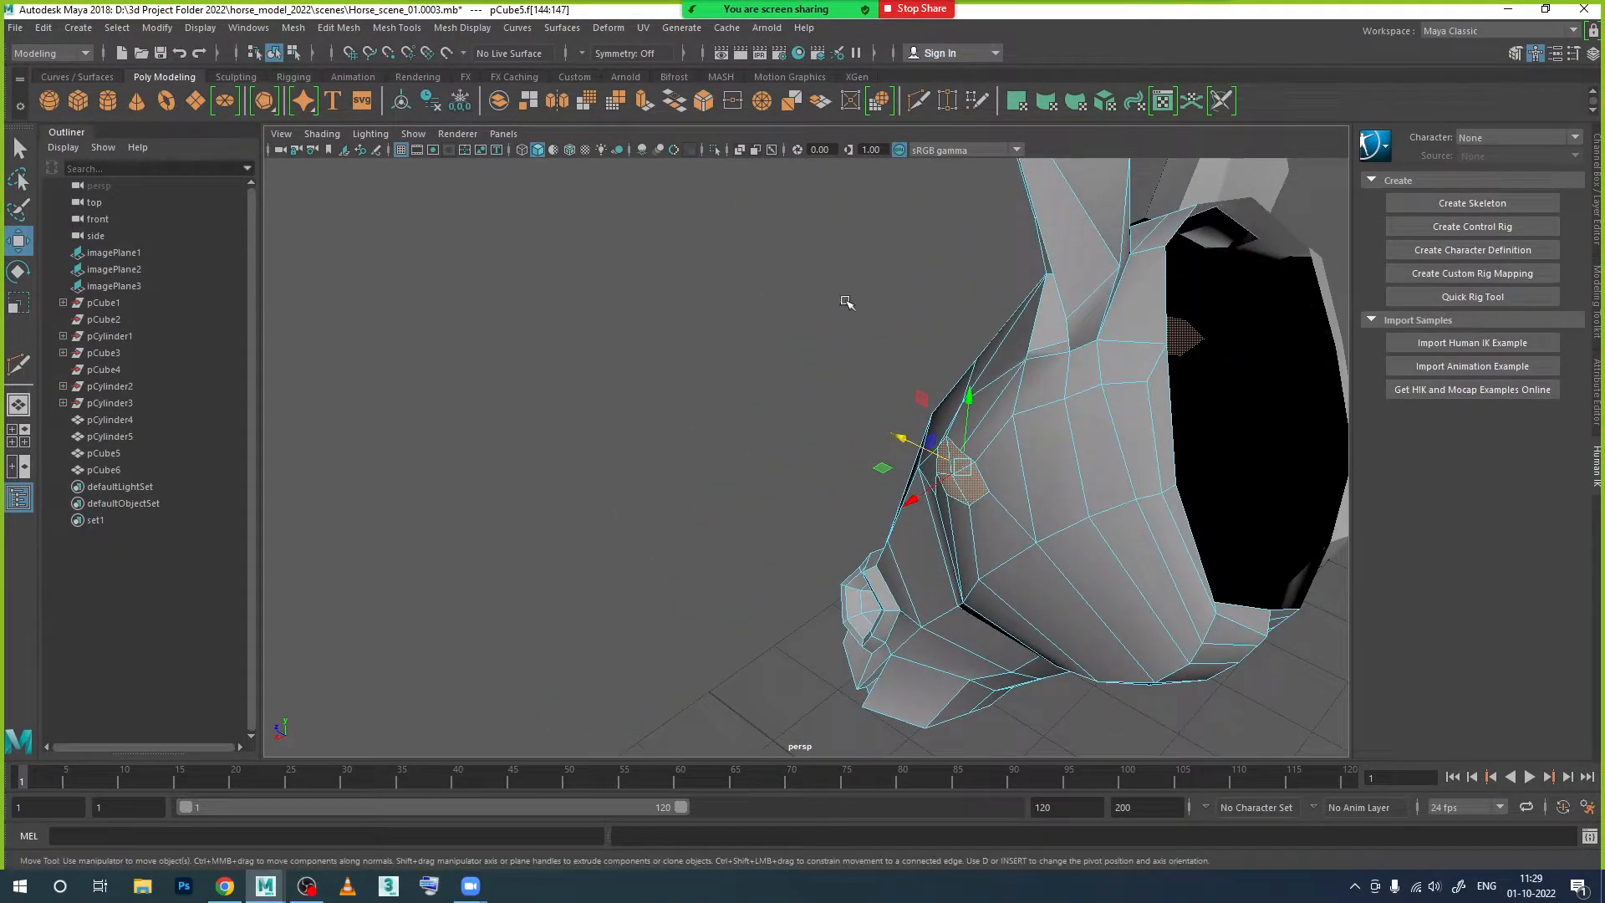
{"action": "left_click", "coordinate": [644, 100]}
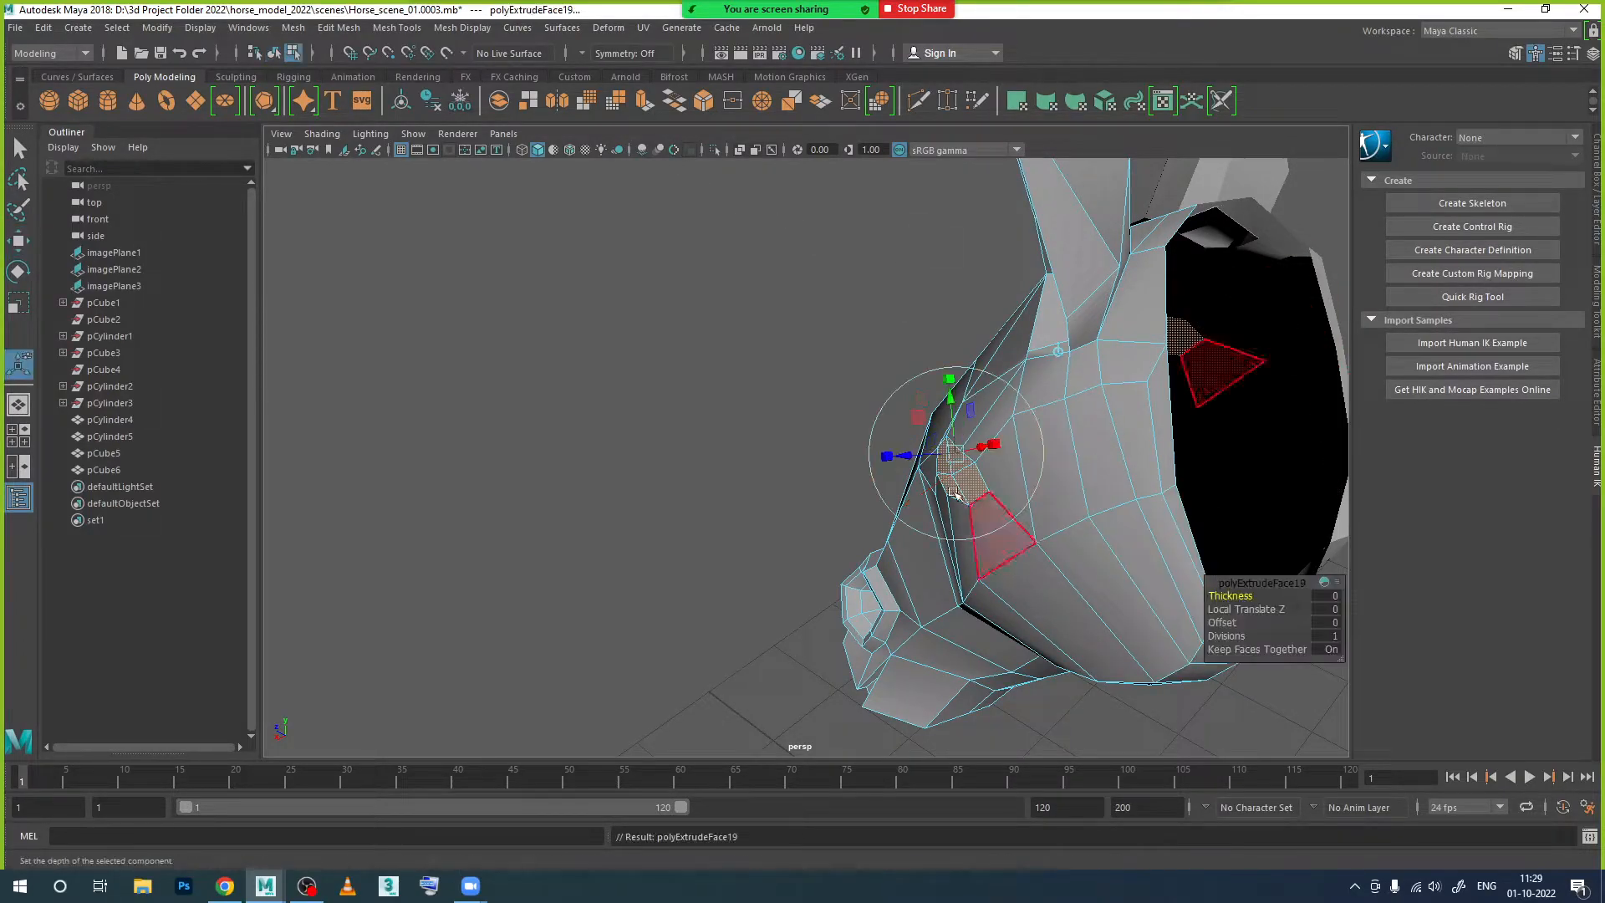
{"action": "left_click_drag", "start_coordinate": [913, 464], "coordinate": [919, 459]}
{"action": "left_click_drag", "start_coordinate": [943, 518], "coordinate": [957, 425], "text": "alt"}
{"action": "scroll", "coordinate": [983, 438], "scroll_direction": "up", "scroll_amount": 5}
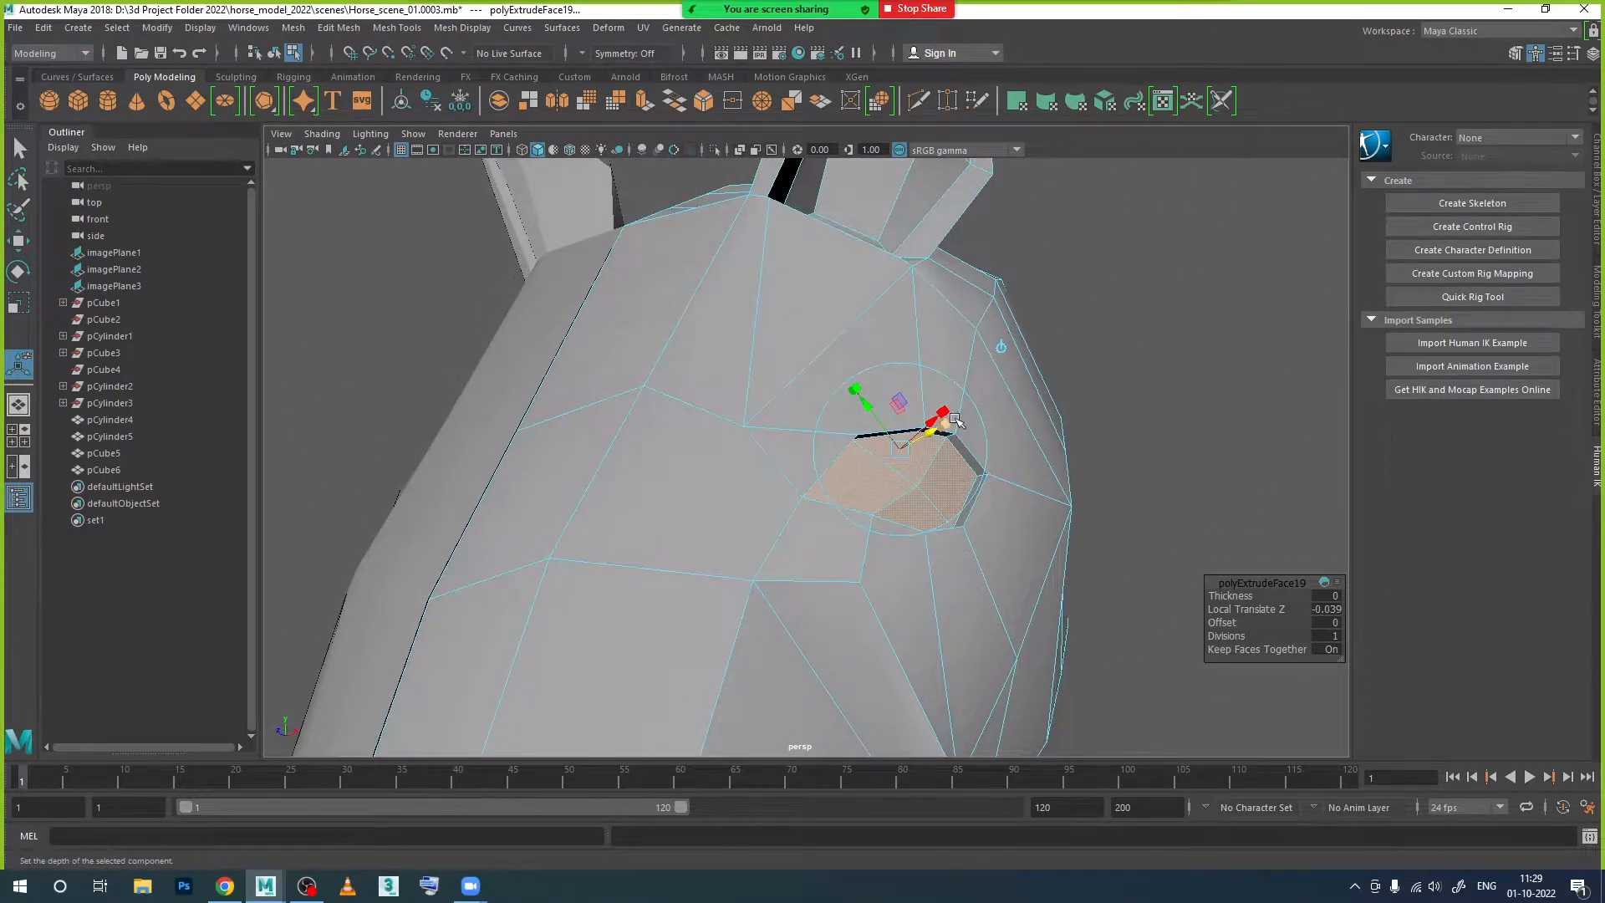
Step: Delete the extruded eye faces to open the eye socket and return to object mode
{"action": "left_click", "coordinate": [1001, 347]}
{"action": "left_click_drag", "start_coordinate": [901, 482], "coordinate": [1029, 556]}
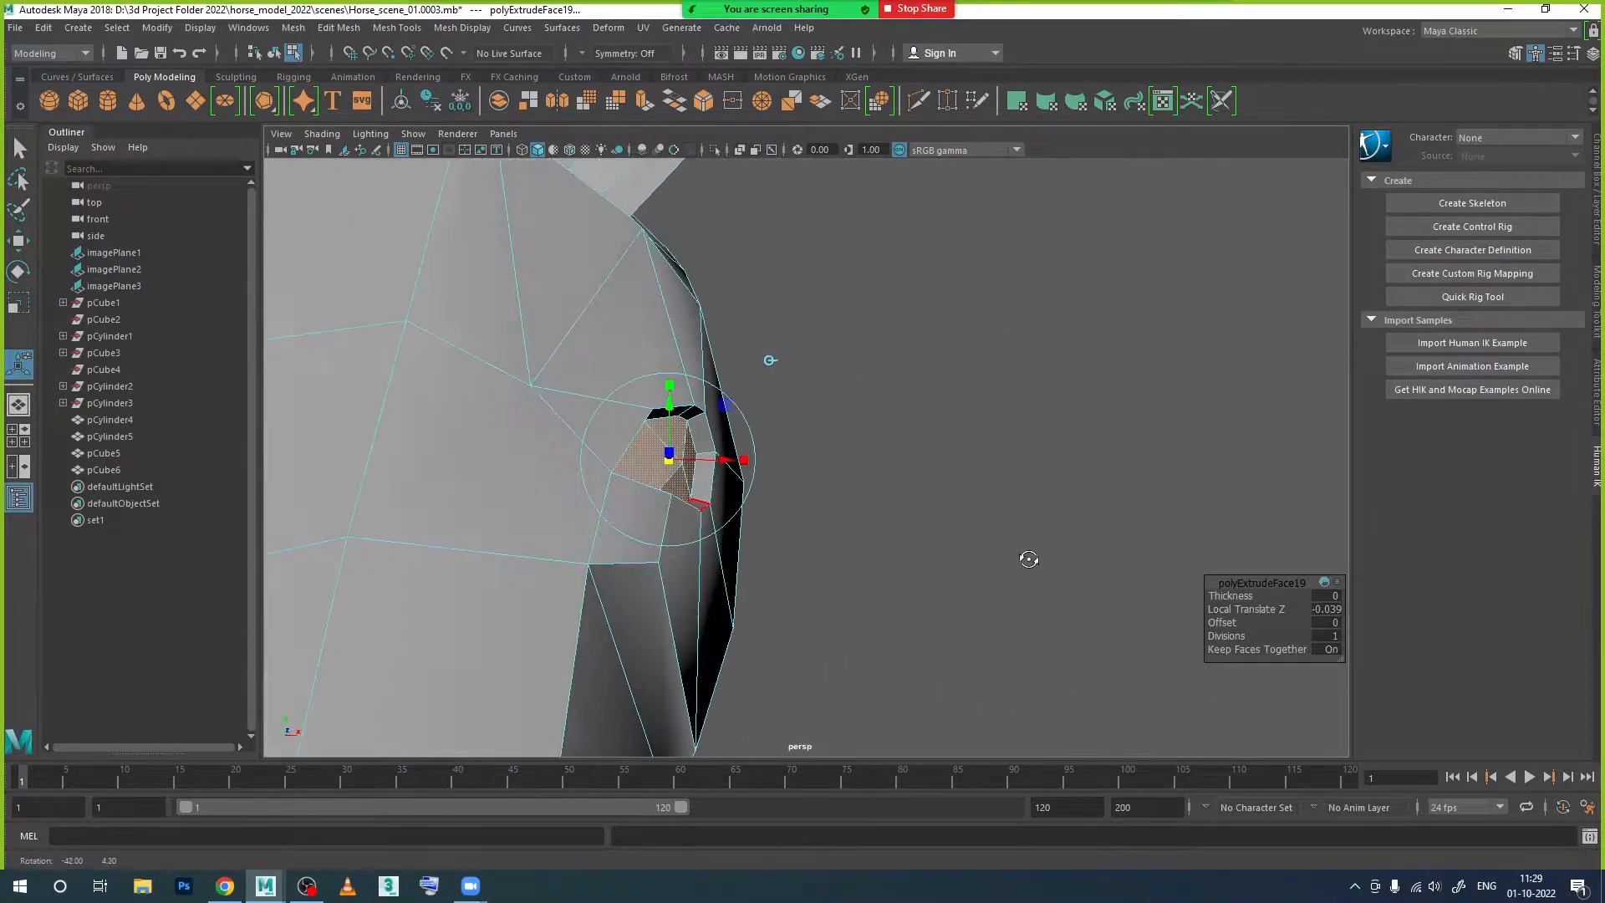
{"action": "mouse_move", "coordinate": [810, 541]}
{"action": "left_mouse_down", "text": "alt"}
{"action": "mouse_move", "coordinate": [889, 555]}
{"action": "mouse_move", "coordinate": [861, 552]}
{"action": "mouse_move", "coordinate": [869, 540]}
{"action": "mouse_move", "coordinate": [817, 571]}
{"action": "left_mouse_up", "text": "alt"}
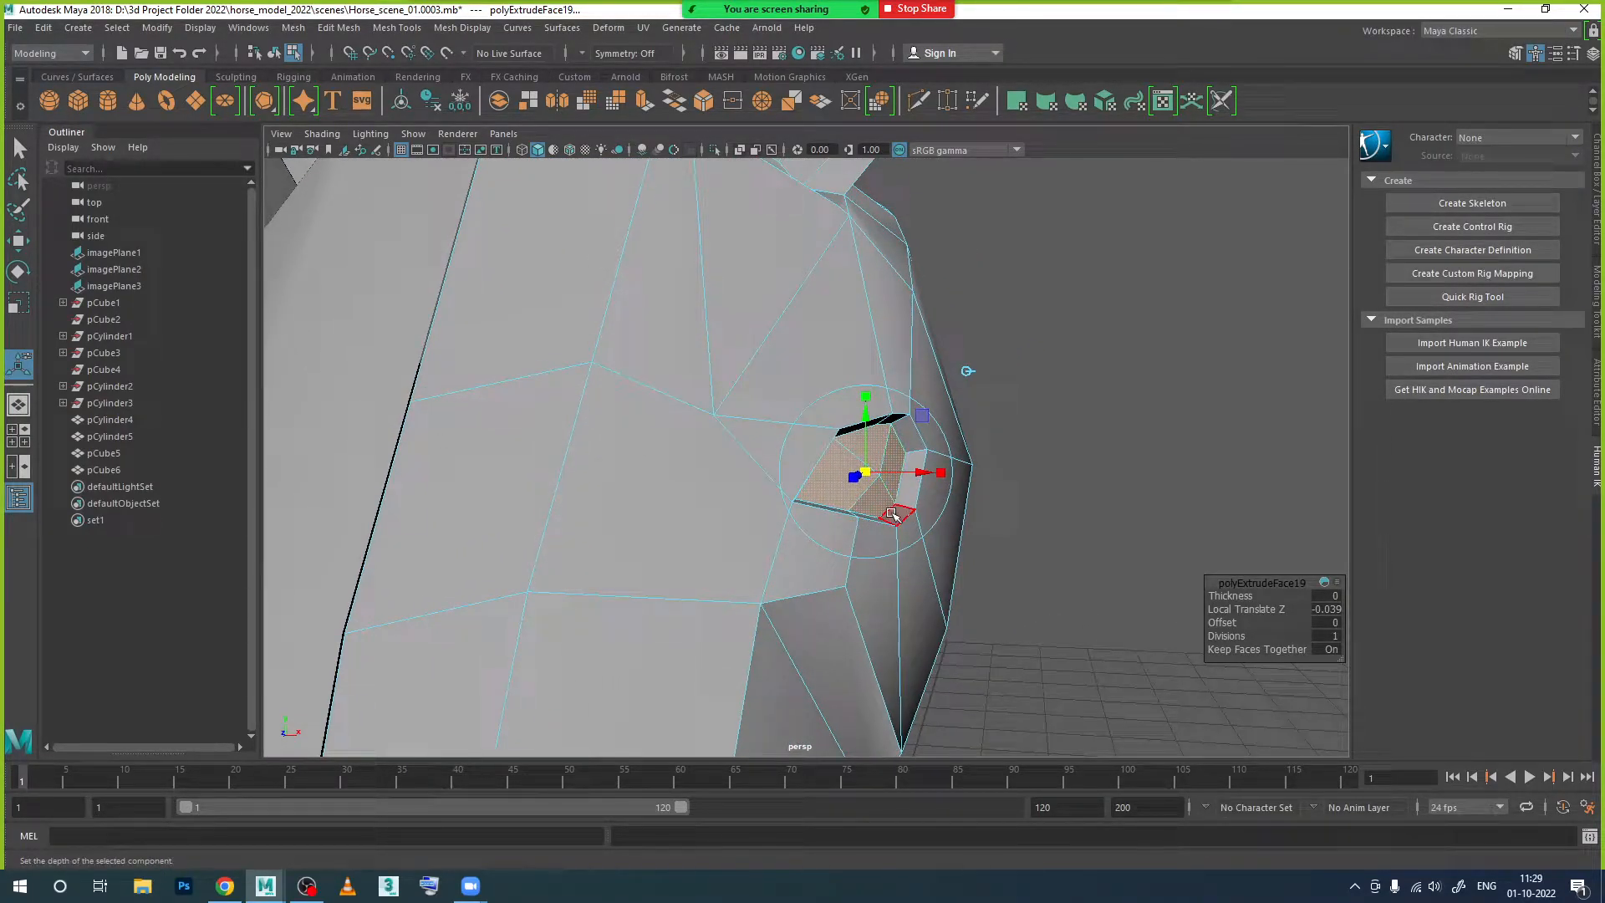
{"action": "key", "text": "Delete"}
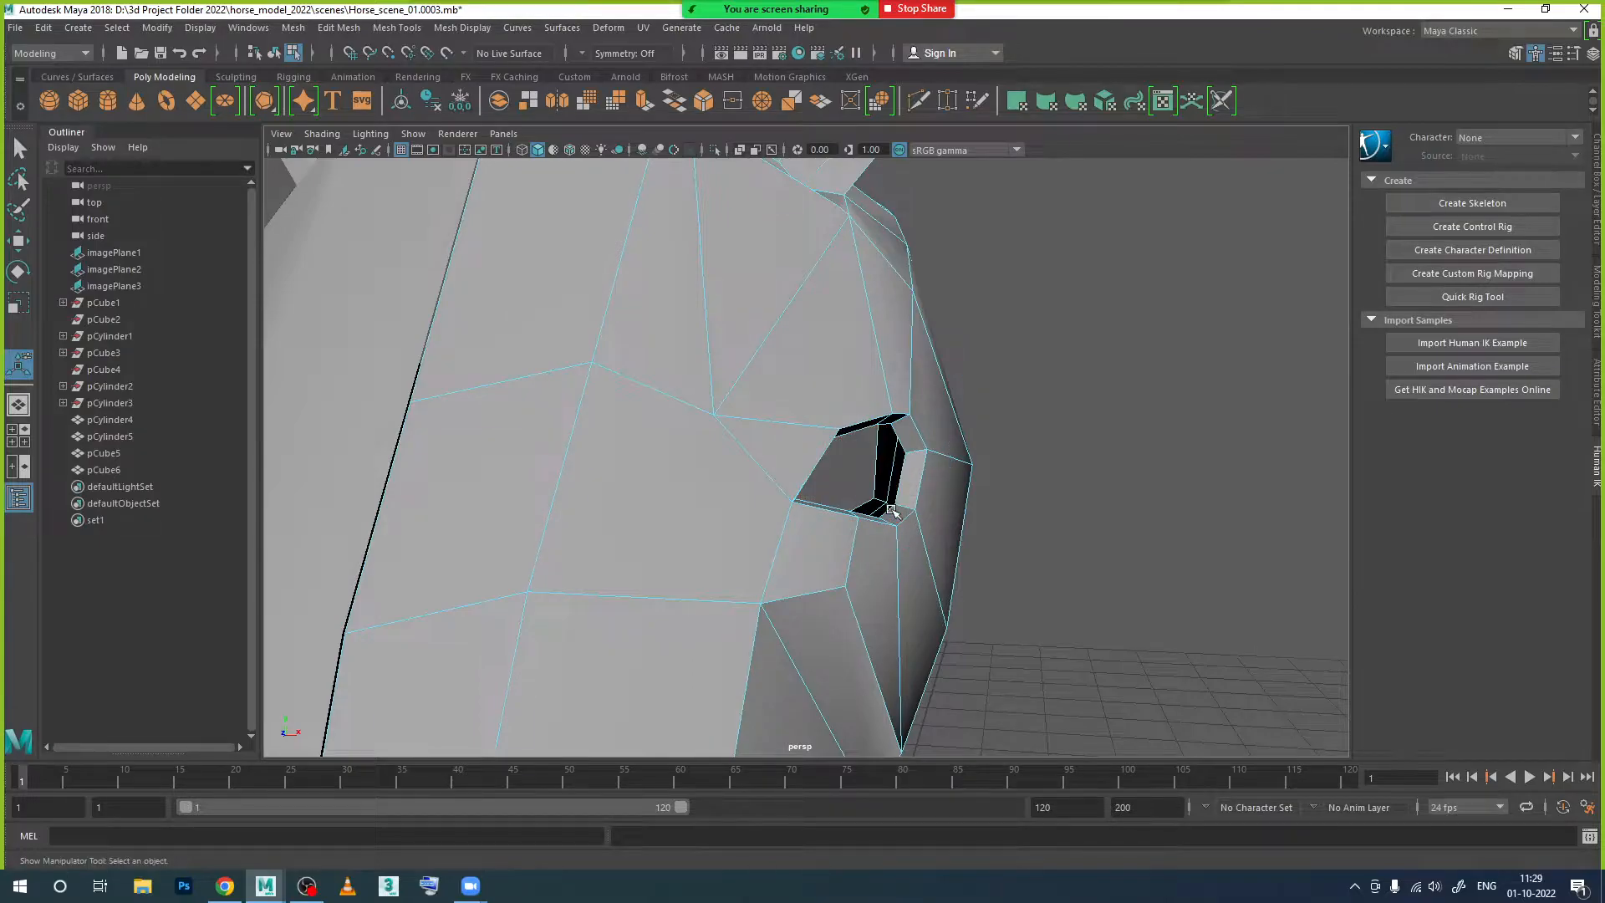
{"action": "left_click_drag", "start_coordinate": [898, 514], "coordinate": [960, 476], "text": "alt"}
{"action": "right_click_drag", "start_coordinate": [960, 477], "coordinate": [1036, 378]}
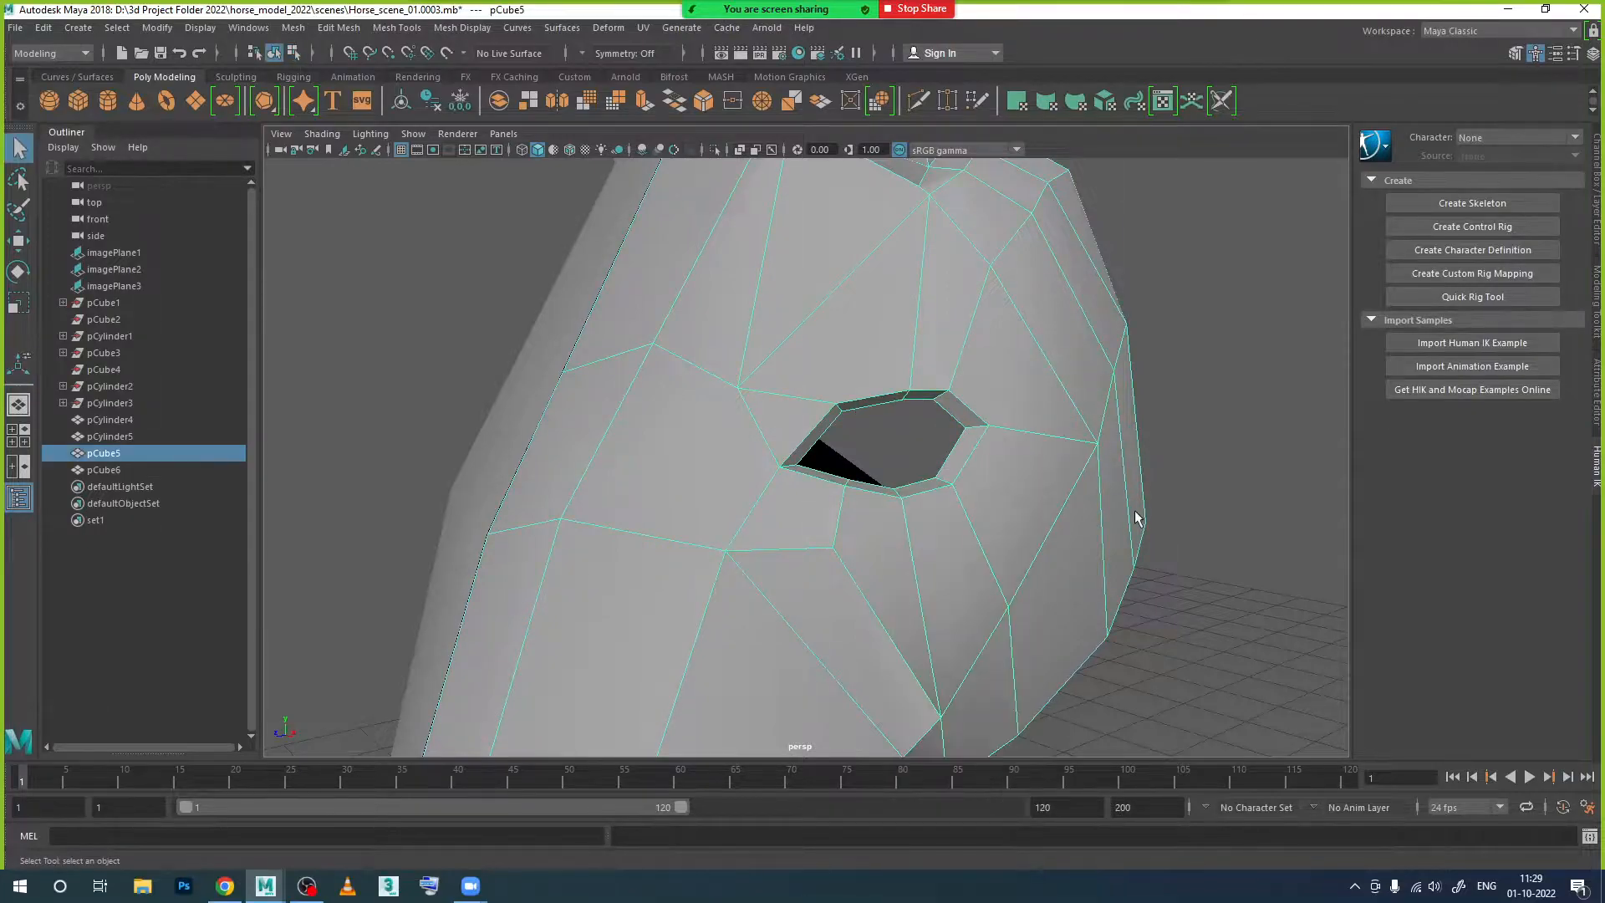
Step: Preview the head smoothed, inspect the eye opening up close, and return to the unsmoothed display
{"action": "scroll", "coordinate": [1025, 623], "scroll_direction": "down", "scroll_amount": 5}
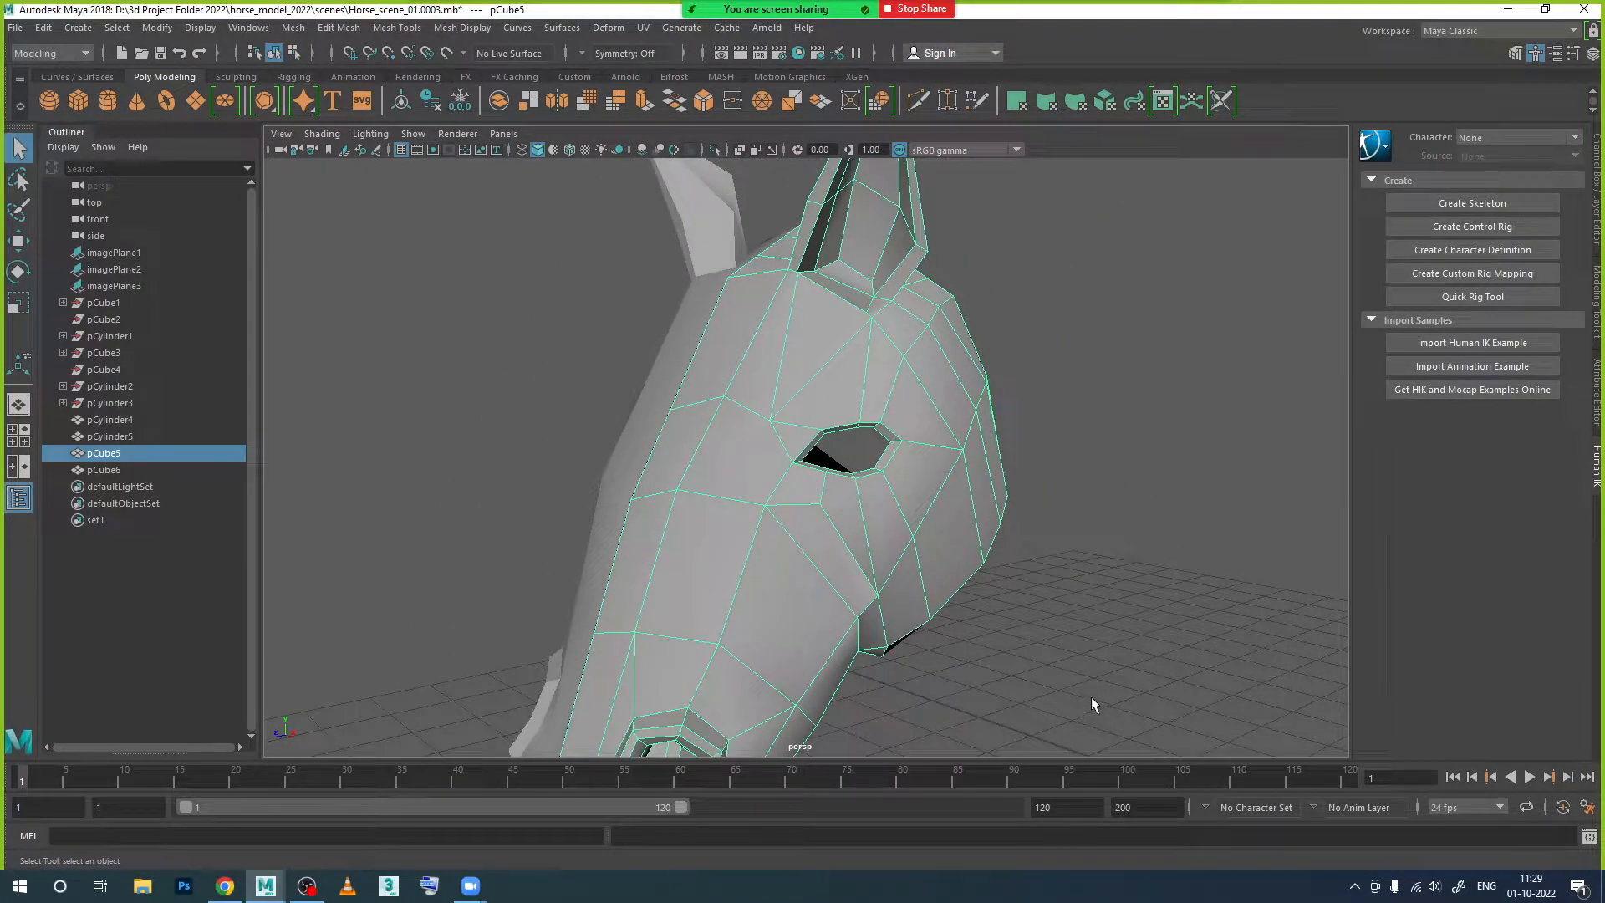
{"action": "key", "text": "3"}
{"action": "left_click", "coordinate": [1086, 637]}
{"action": "left_click_drag", "start_coordinate": [1085, 638], "coordinate": [904, 507], "text": "alt"}
{"action": "scroll", "coordinate": [865, 636], "scroll_direction": "up", "scroll_amount": 5}
{"action": "left_click", "coordinate": [876, 499]}
{"action": "key", "text": "1"}
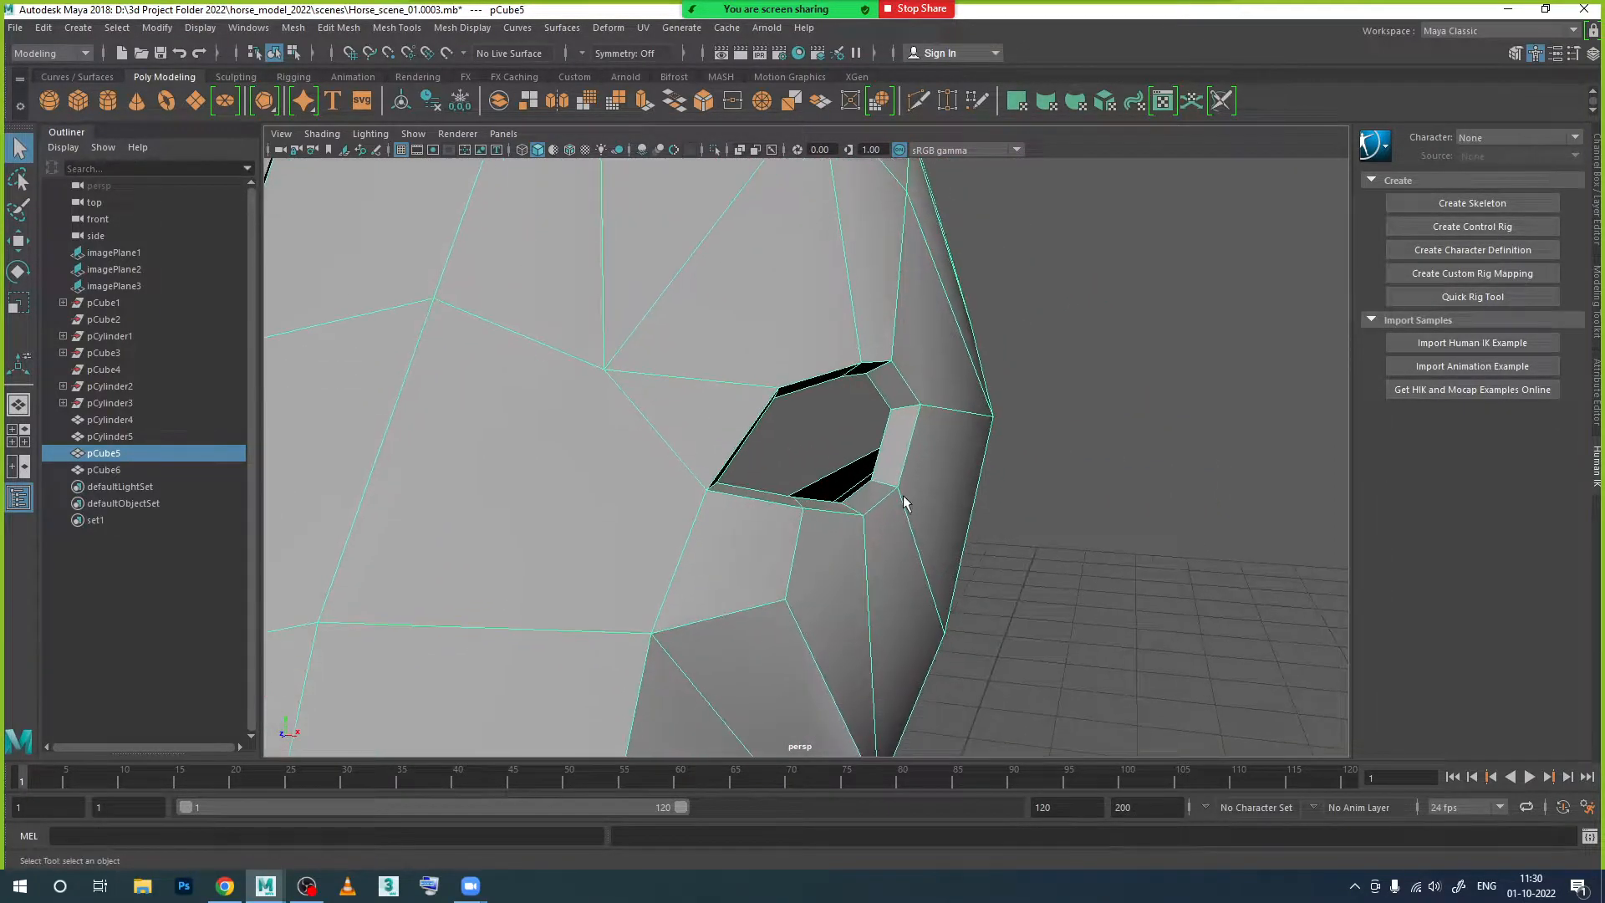
Step: Cut a closed ring of edges all the way around the eye opening with Multi-Cut
{"action": "left_click", "coordinate": [922, 104]}
{"action": "left_click", "coordinate": [797, 538]}
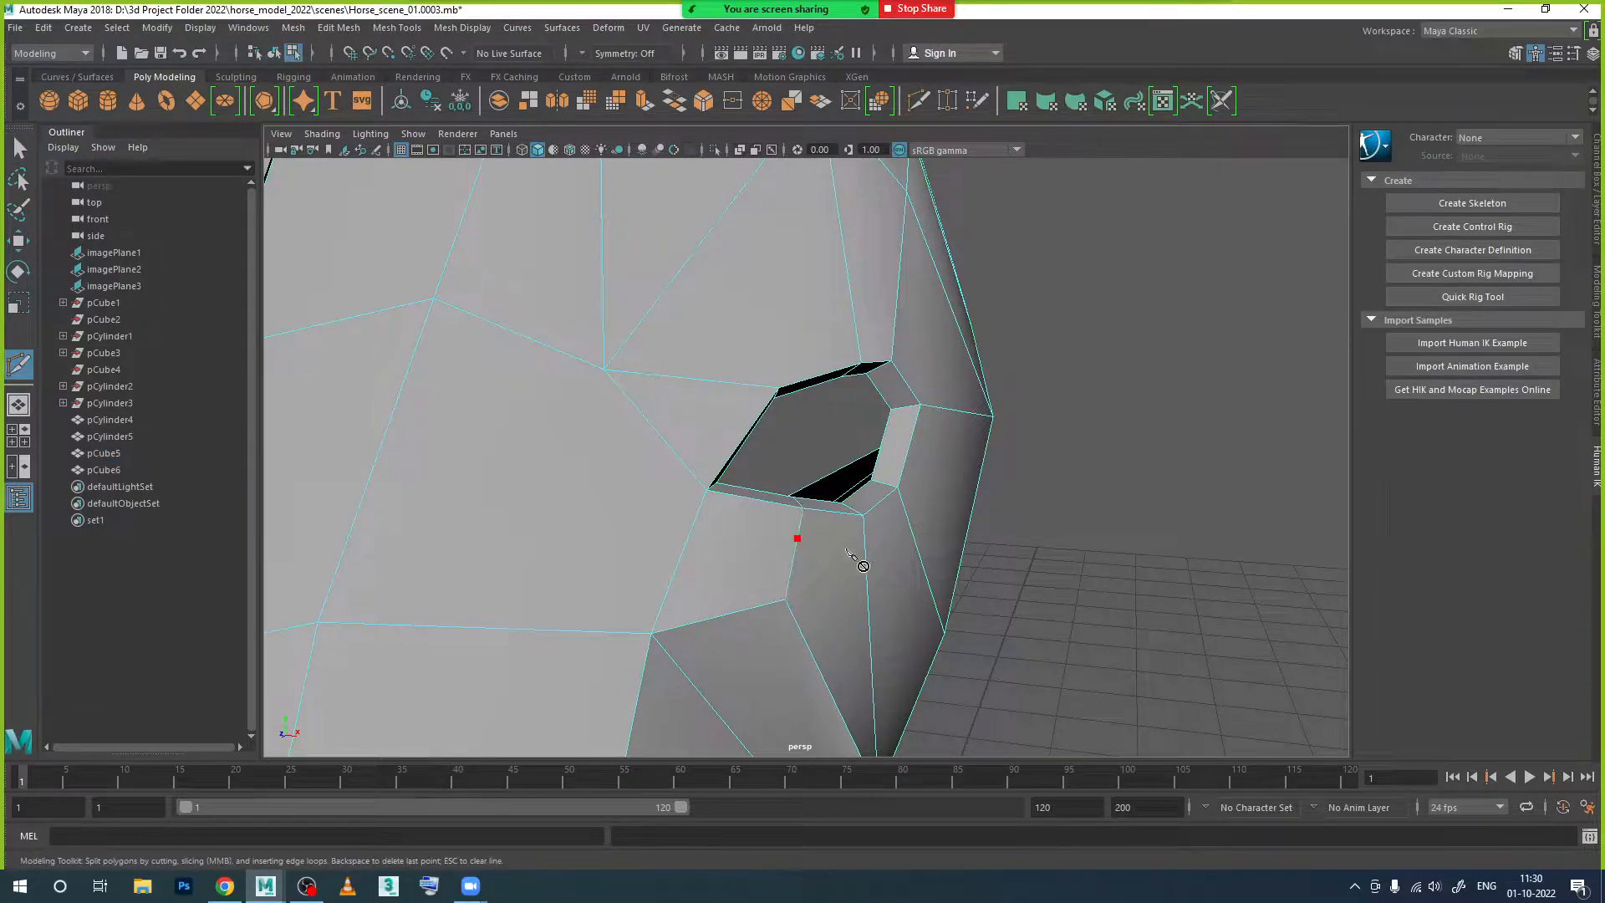
{"action": "left_click", "coordinate": [864, 539]}
{"action": "left_click", "coordinate": [907, 520]}
{"action": "left_click", "coordinate": [941, 408]}
{"action": "left_click", "coordinate": [893, 340]}
{"action": "left_click", "coordinate": [855, 330]}
{"action": "left_click", "coordinate": [743, 384]}
{"action": "left_click", "coordinate": [689, 469]}
{"action": "left_click", "coordinate": [694, 523]}
{"action": "left_click", "coordinate": [799, 540]}
{"action": "right_click", "coordinate": [851, 603]}
{"action": "left_click", "coordinate": [317, 622]}
Step: Select the whole outer edge ring around the eye opening and move it slightly sideways
{"action": "left_click", "coordinate": [19, 241]}
{"action": "left_click_drag", "start_coordinate": [633, 549], "coordinate": [681, 580], "text": "alt"}
{"action": "left_click", "coordinate": [760, 541]}
{"action": "double_click", "coordinate": [713, 541]}
{"action": "left_click_drag", "start_coordinate": [806, 590], "coordinate": [753, 489], "text": "alt"}
{"action": "left_click_drag", "start_coordinate": [739, 430], "coordinate": [730, 432]}
{"action": "left_click_drag", "start_coordinate": [796, 553], "coordinate": [760, 538], "text": "alt"}
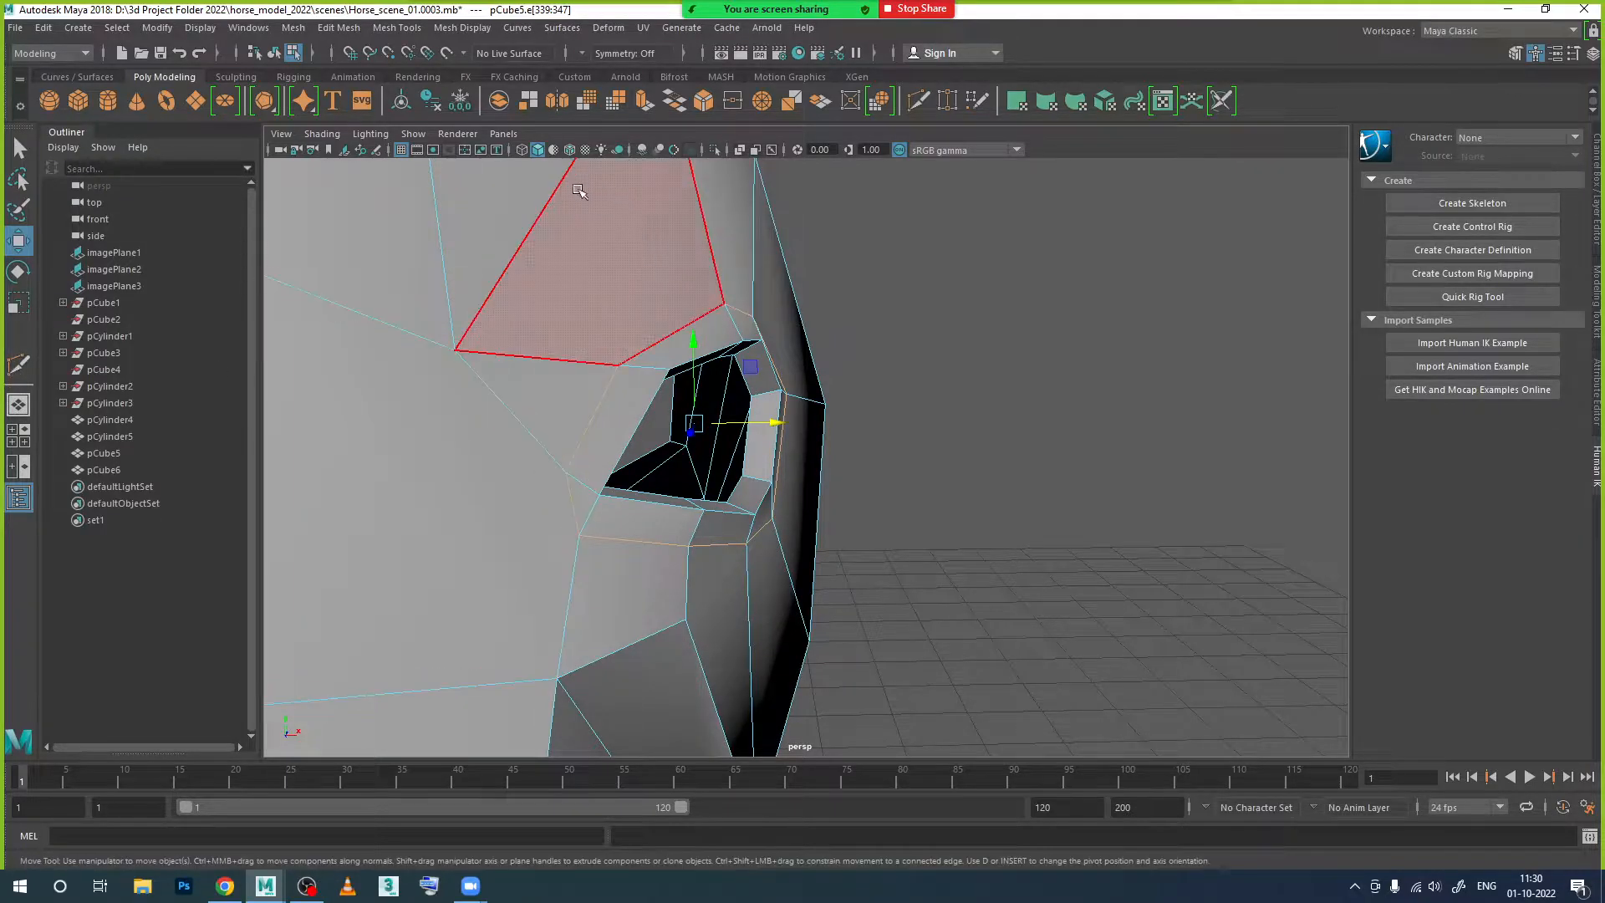
Step: Insert an edge loop between the eye opening's rim and the outer edge ring
{"action": "left_click", "coordinate": [397, 27]}
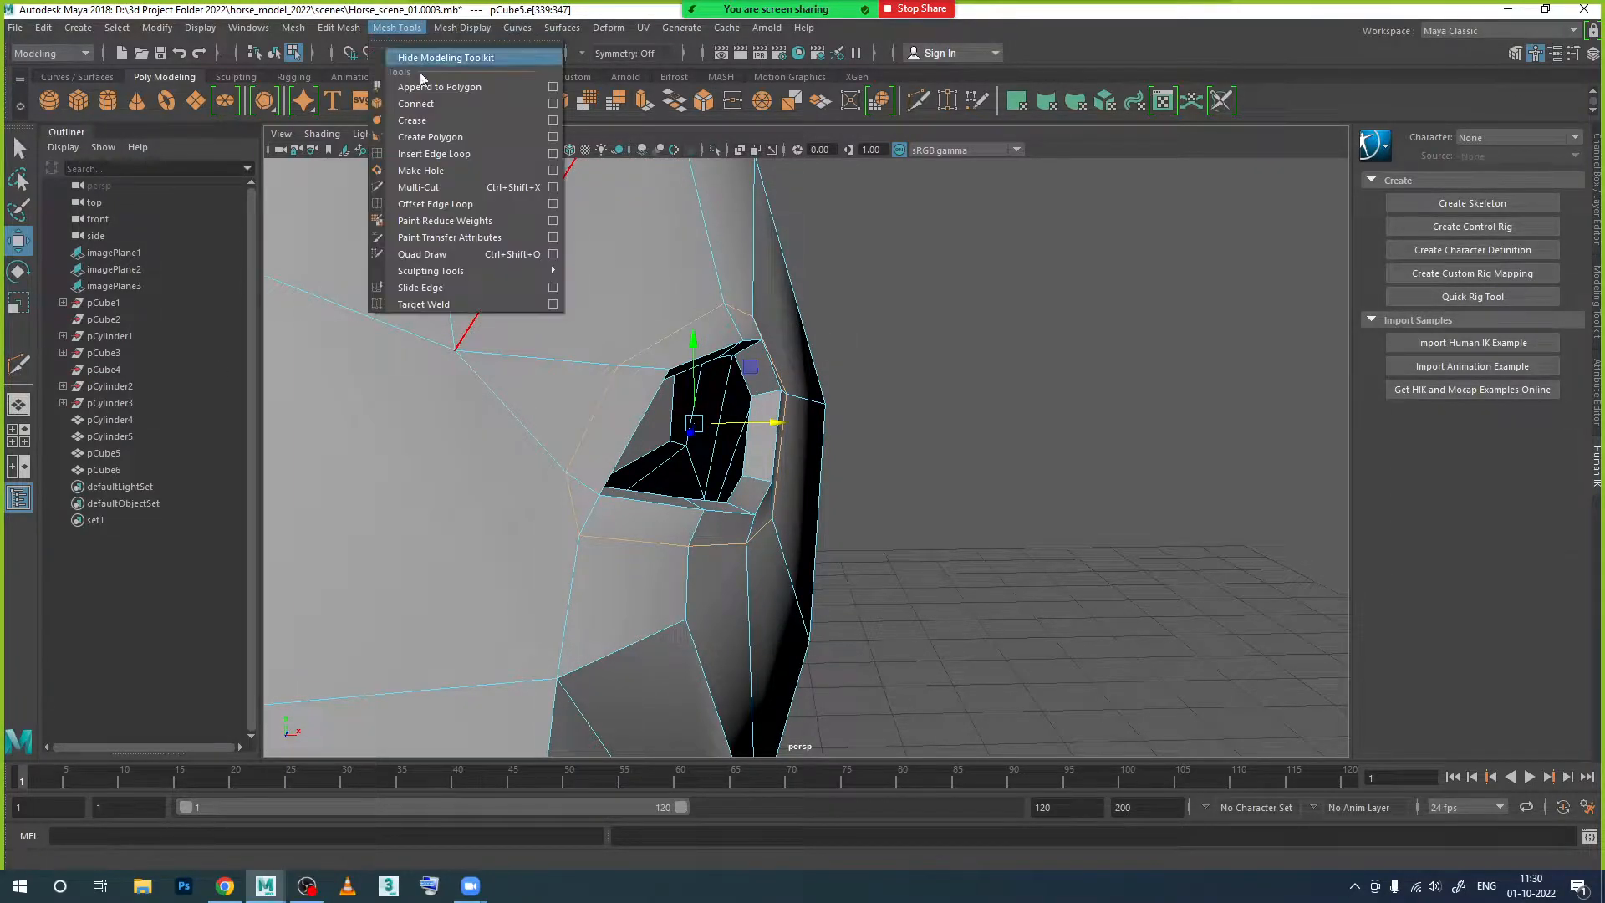
{"action": "left_click", "coordinate": [431, 155]}
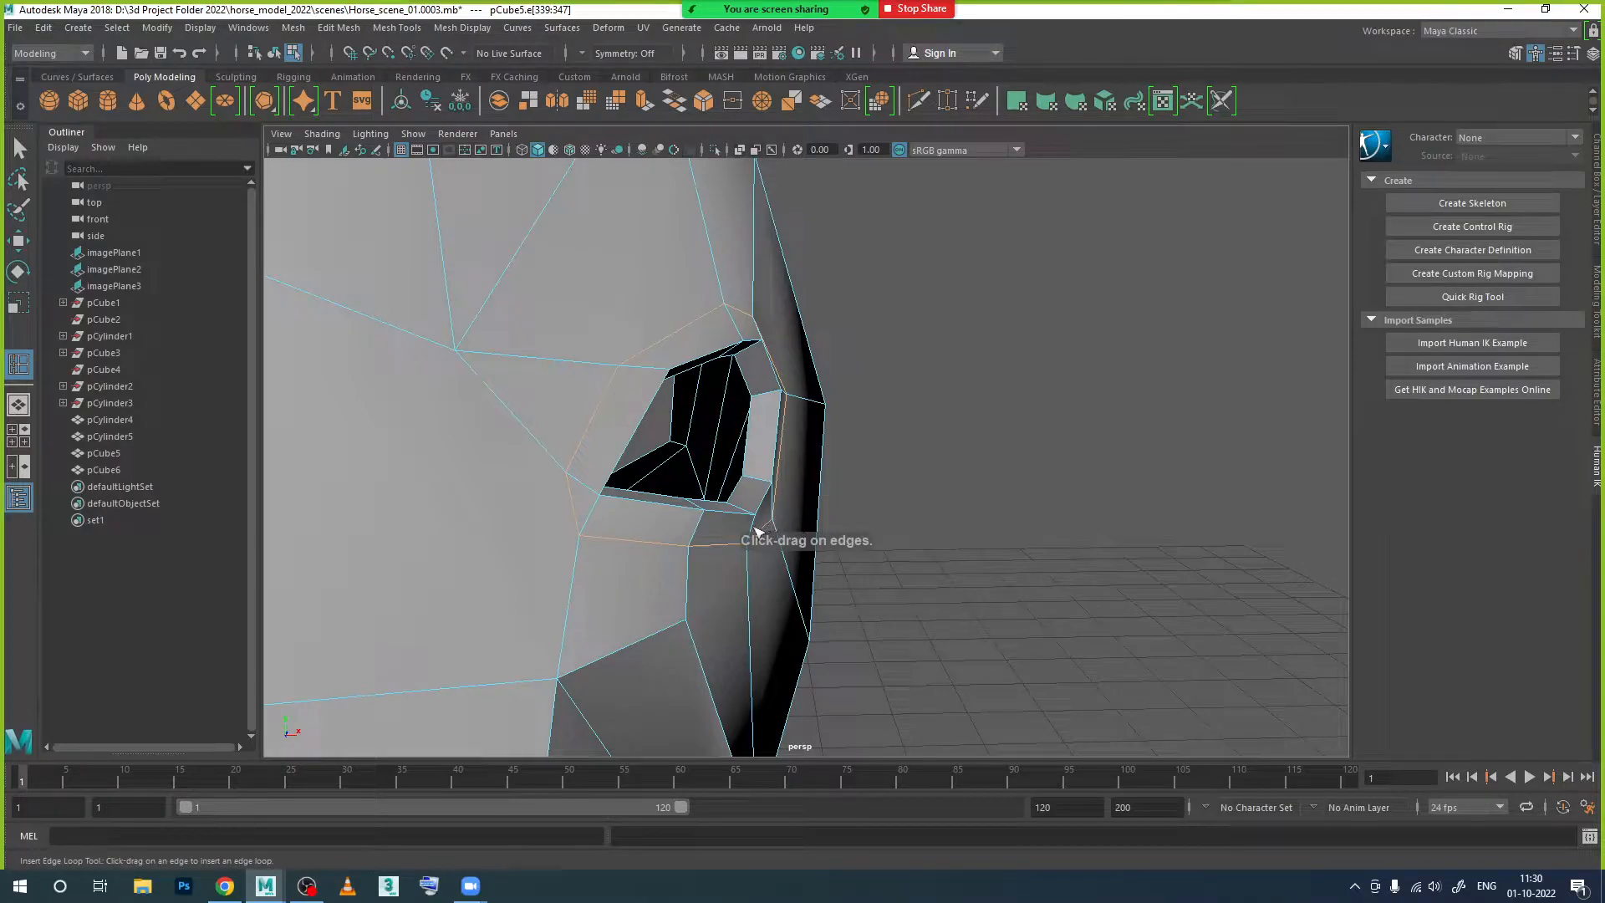
{"action": "left_click_drag", "start_coordinate": [752, 528], "coordinate": [767, 537]}
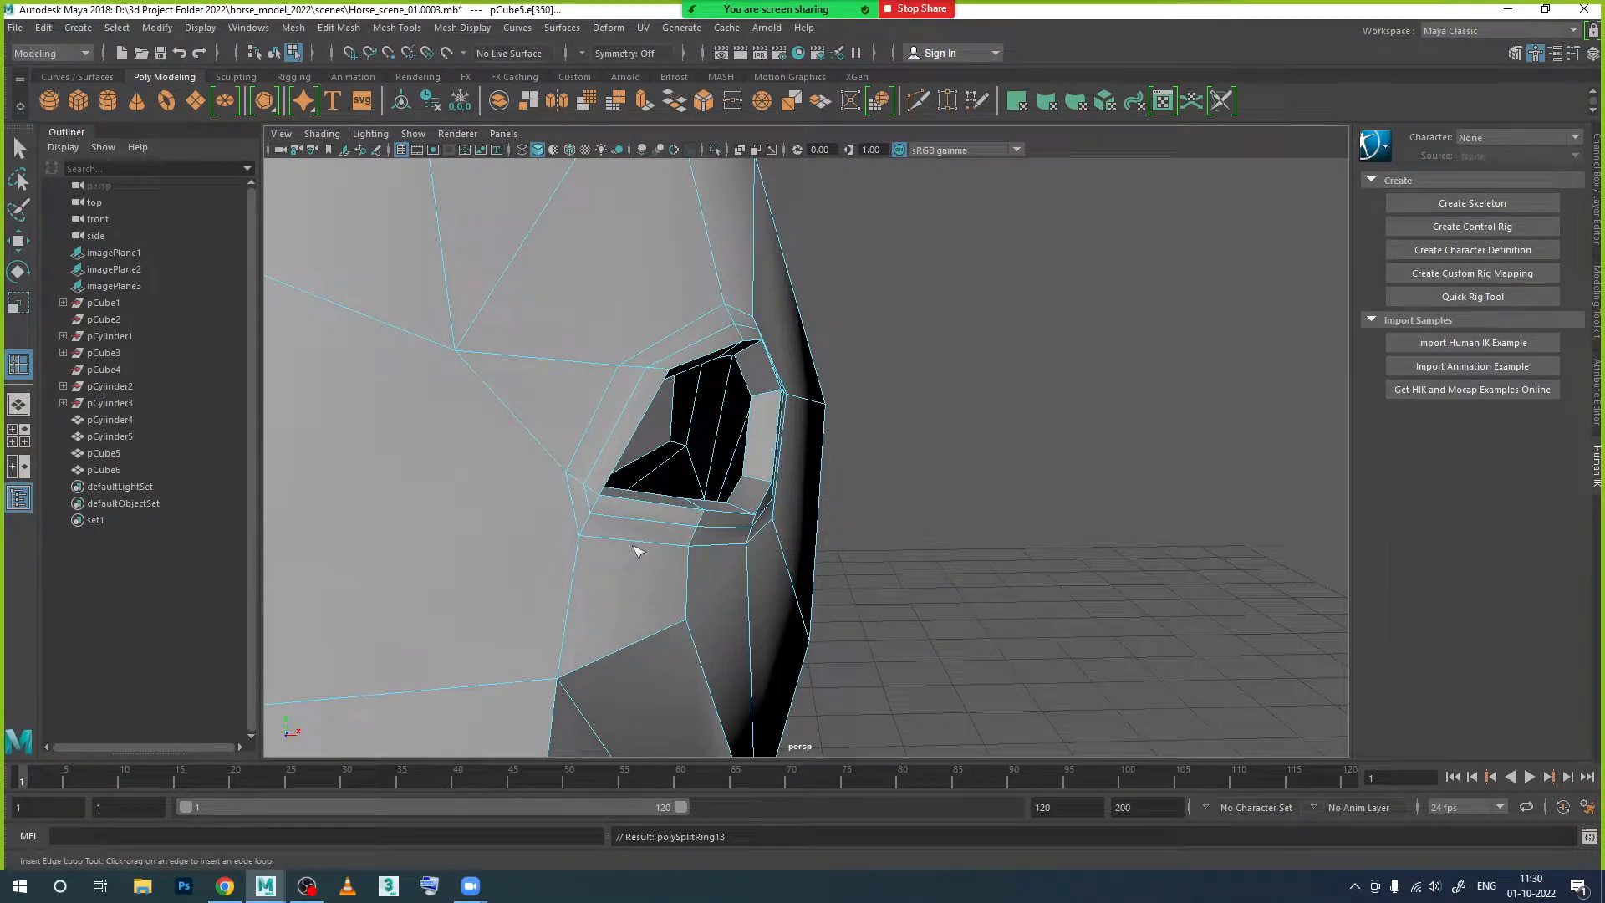
Step: Select the inserted middle edge loop and pull it slightly outward to round the eyelid
{"action": "key", "text": "w"}
{"action": "double_click", "coordinate": [651, 521]}
{"action": "left_click_drag", "start_coordinate": [650, 544], "coordinate": [735, 585], "text": "alt"}
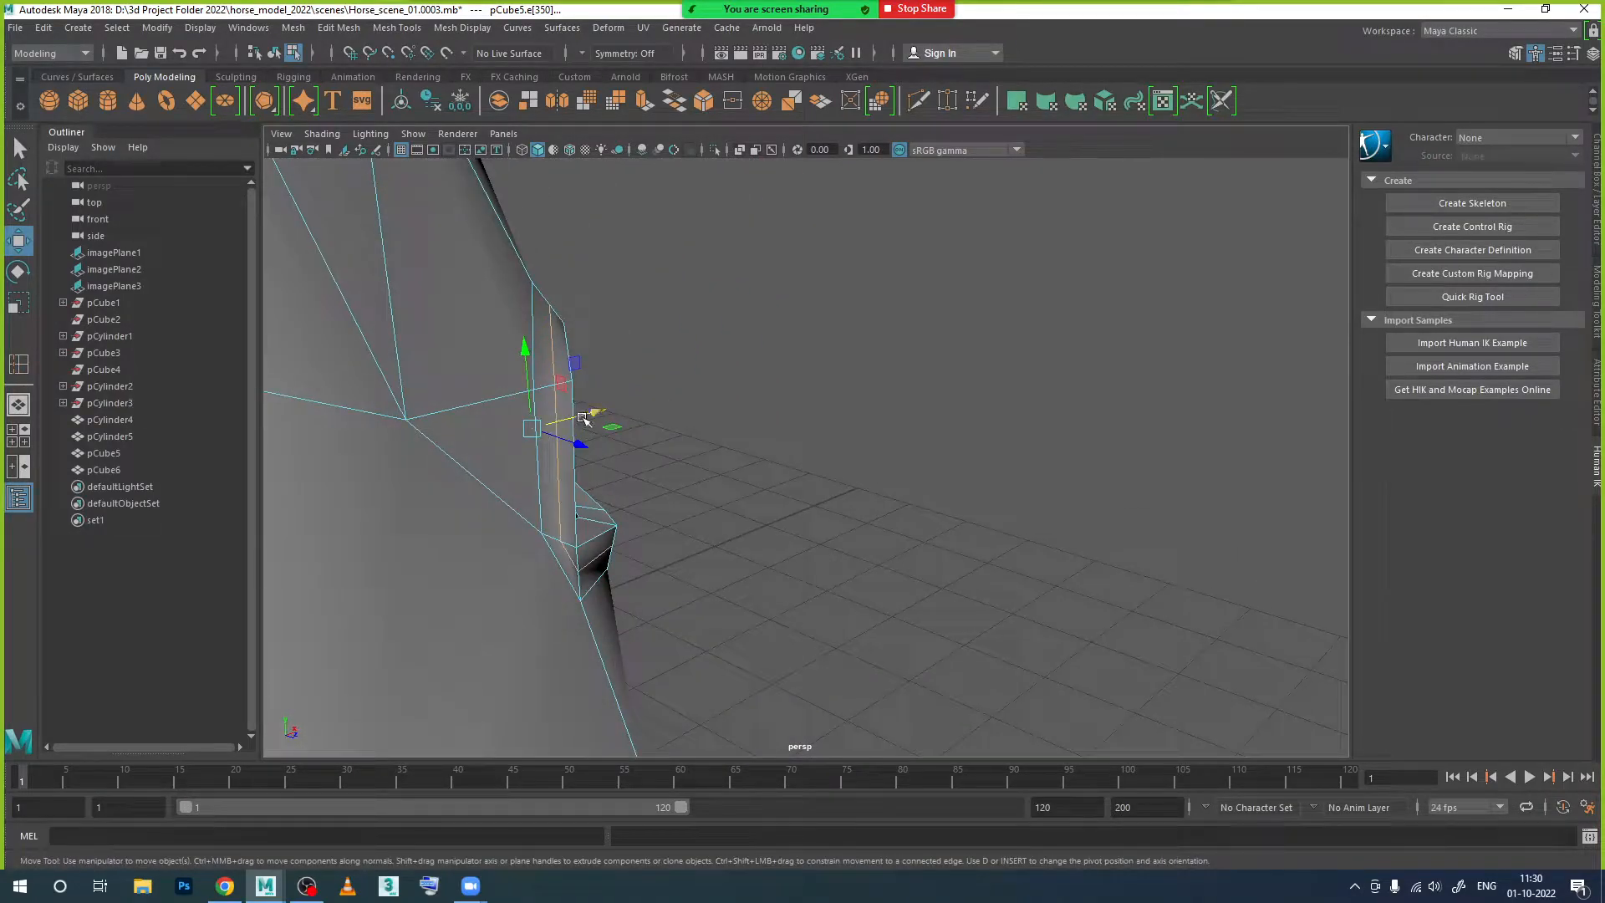
{"action": "left_click_drag", "start_coordinate": [591, 412], "coordinate": [578, 513], "text": "alt"}
{"action": "left_click_drag", "start_coordinate": [683, 514], "coordinate": [634, 448], "text": "alt"}
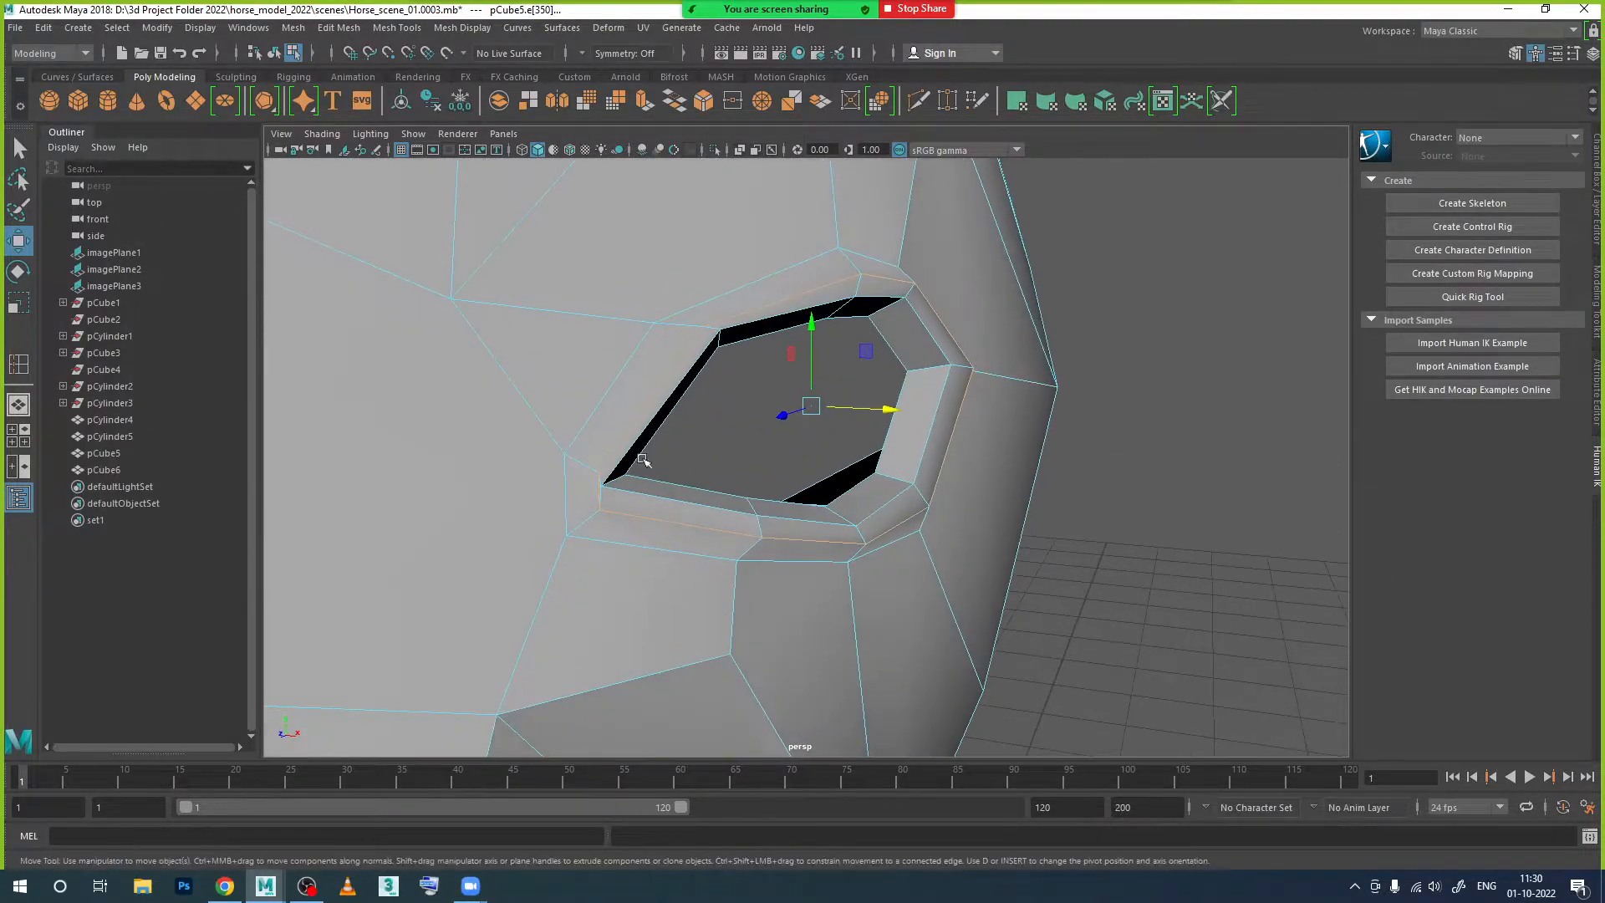
{"action": "left_click_drag", "start_coordinate": [724, 498], "coordinate": [680, 490], "text": "alt"}
{"action": "left_click_drag", "start_coordinate": [768, 569], "coordinate": [846, 553], "text": "alt"}
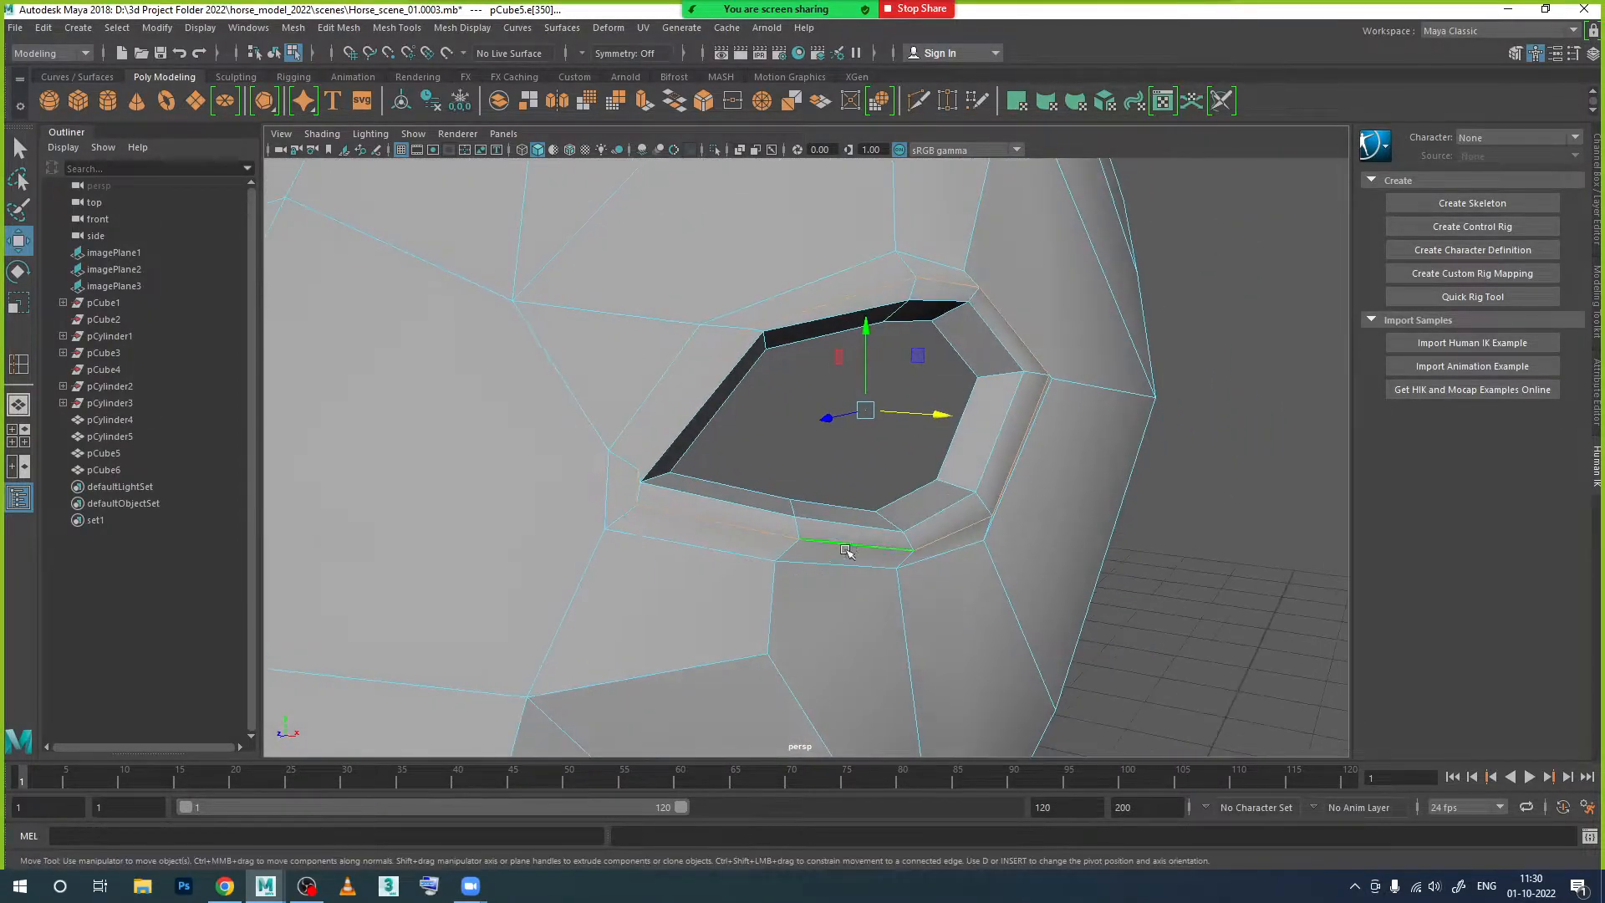
Step: Scale the edge loop on the eye opening's rim down slightly and return to object mode
{"action": "double_click", "coordinate": [854, 525]}
{"action": "key", "text": "r"}
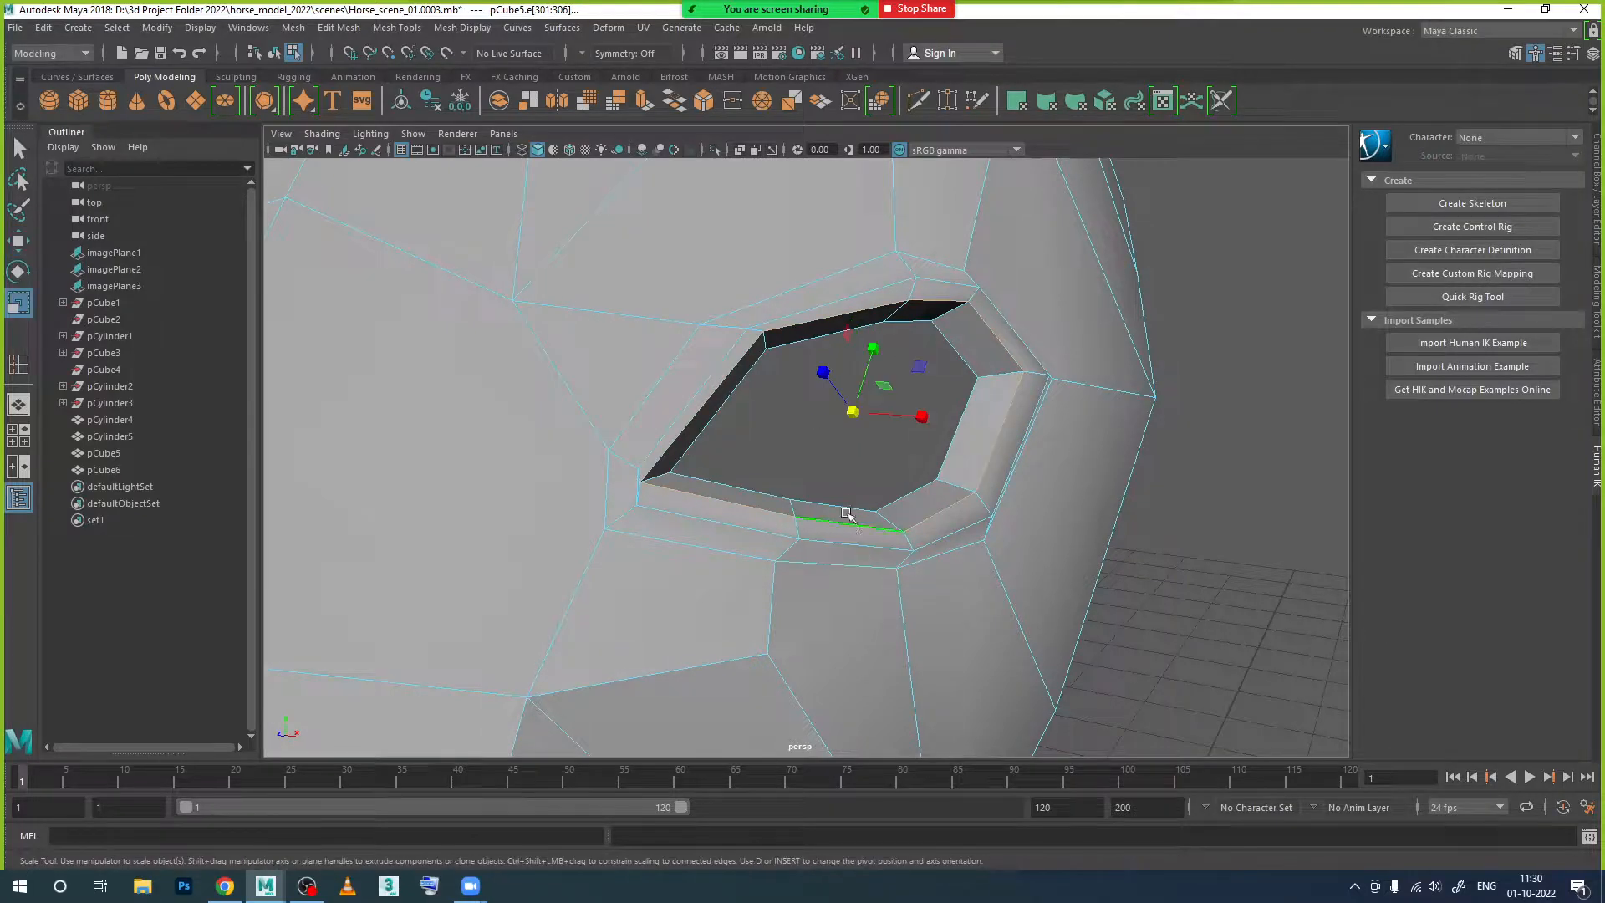
{"action": "left_click_drag", "start_coordinate": [851, 413], "coordinate": [843, 419]}
{"action": "left_click_drag", "start_coordinate": [853, 538], "coordinate": [800, 536], "text": "alt"}
{"action": "scroll", "coordinate": [768, 531], "scroll_direction": "up", "scroll_amount": 1}
{"action": "right_click_drag", "start_coordinate": [805, 506], "coordinate": [975, 401]}
{"action": "left_click", "coordinate": [1004, 487]}
{"action": "left_click", "coordinate": [950, 508]}
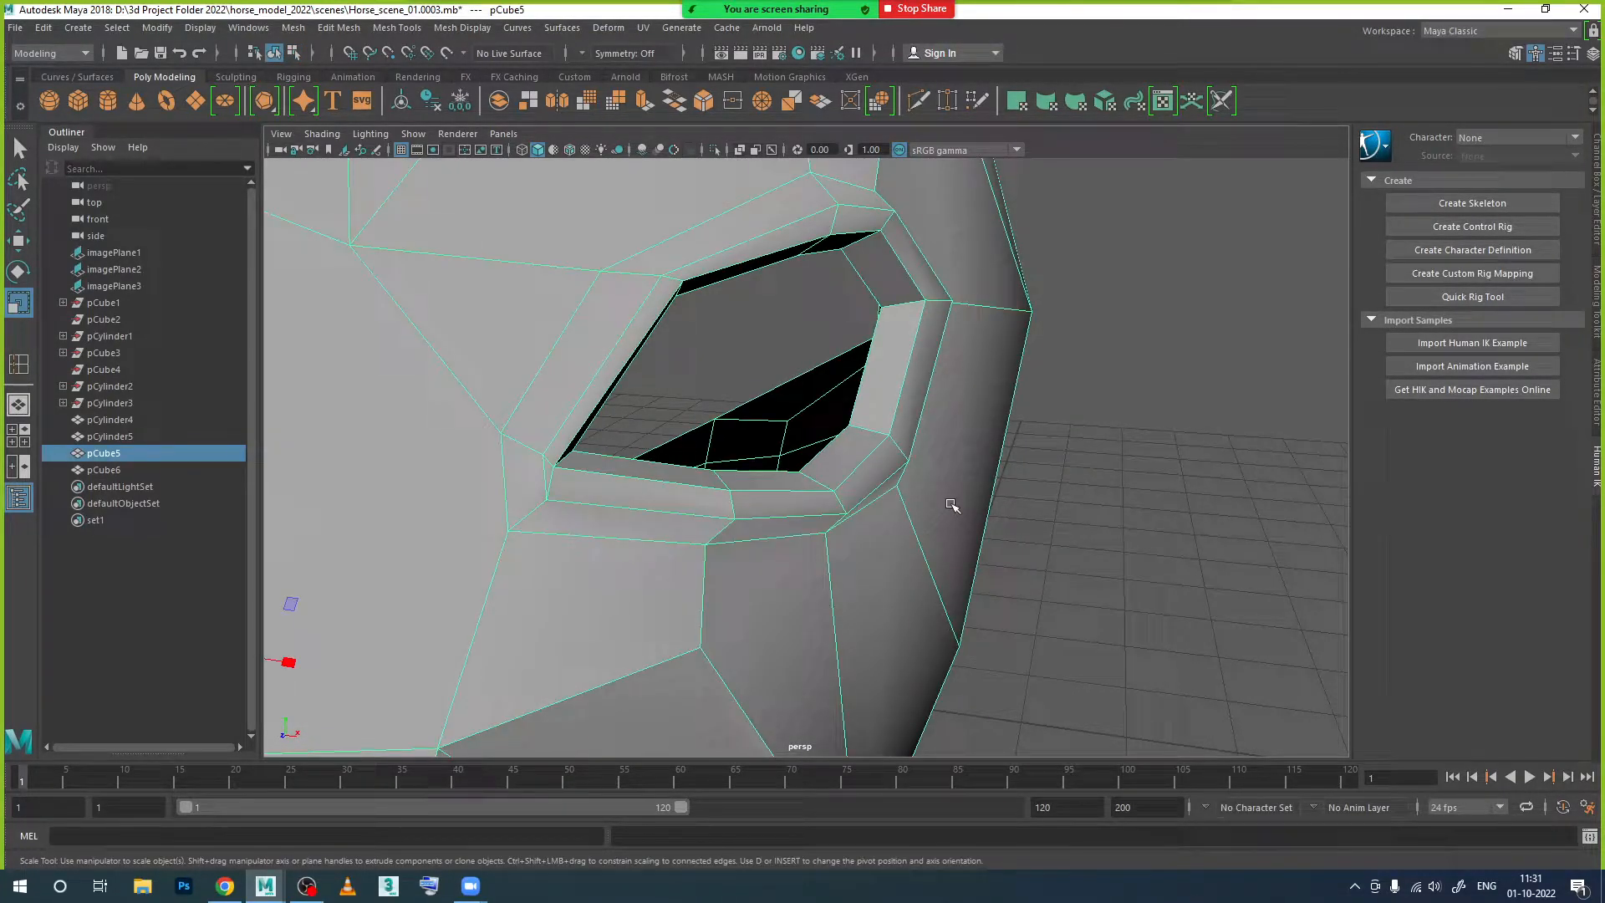
Step: Preview the horse head in smooth mode and examine the shape of the eye opening from several angles
{"action": "key", "text": "3"}
{"action": "left_click", "coordinate": [1068, 516]}
{"action": "scroll", "coordinate": [1062, 516], "scroll_direction": "down", "scroll_amount": 4}
{"action": "left_click_drag", "start_coordinate": [1030, 541], "coordinate": [947, 515], "text": "alt"}
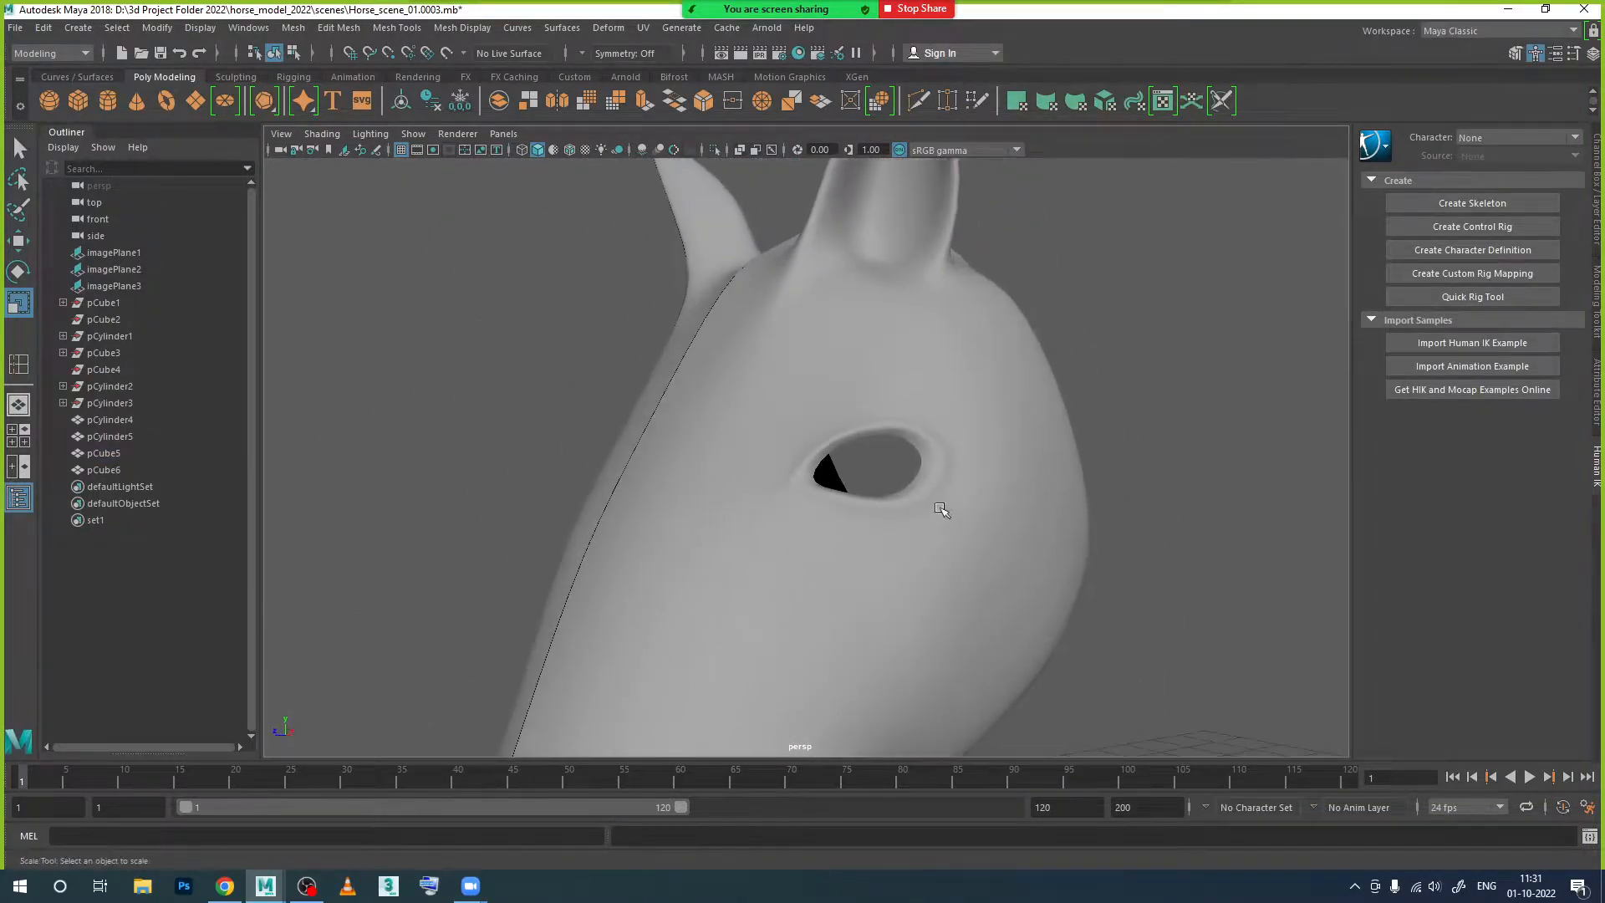
{"action": "scroll", "coordinate": [914, 494], "scroll_direction": "up", "scroll_amount": 4}
{"action": "middle_click_drag", "start_coordinate": [939, 501], "coordinate": [916, 469], "text": "alt"}
{"action": "left_click_drag", "start_coordinate": [917, 469], "coordinate": [933, 391], "text": "alt"}
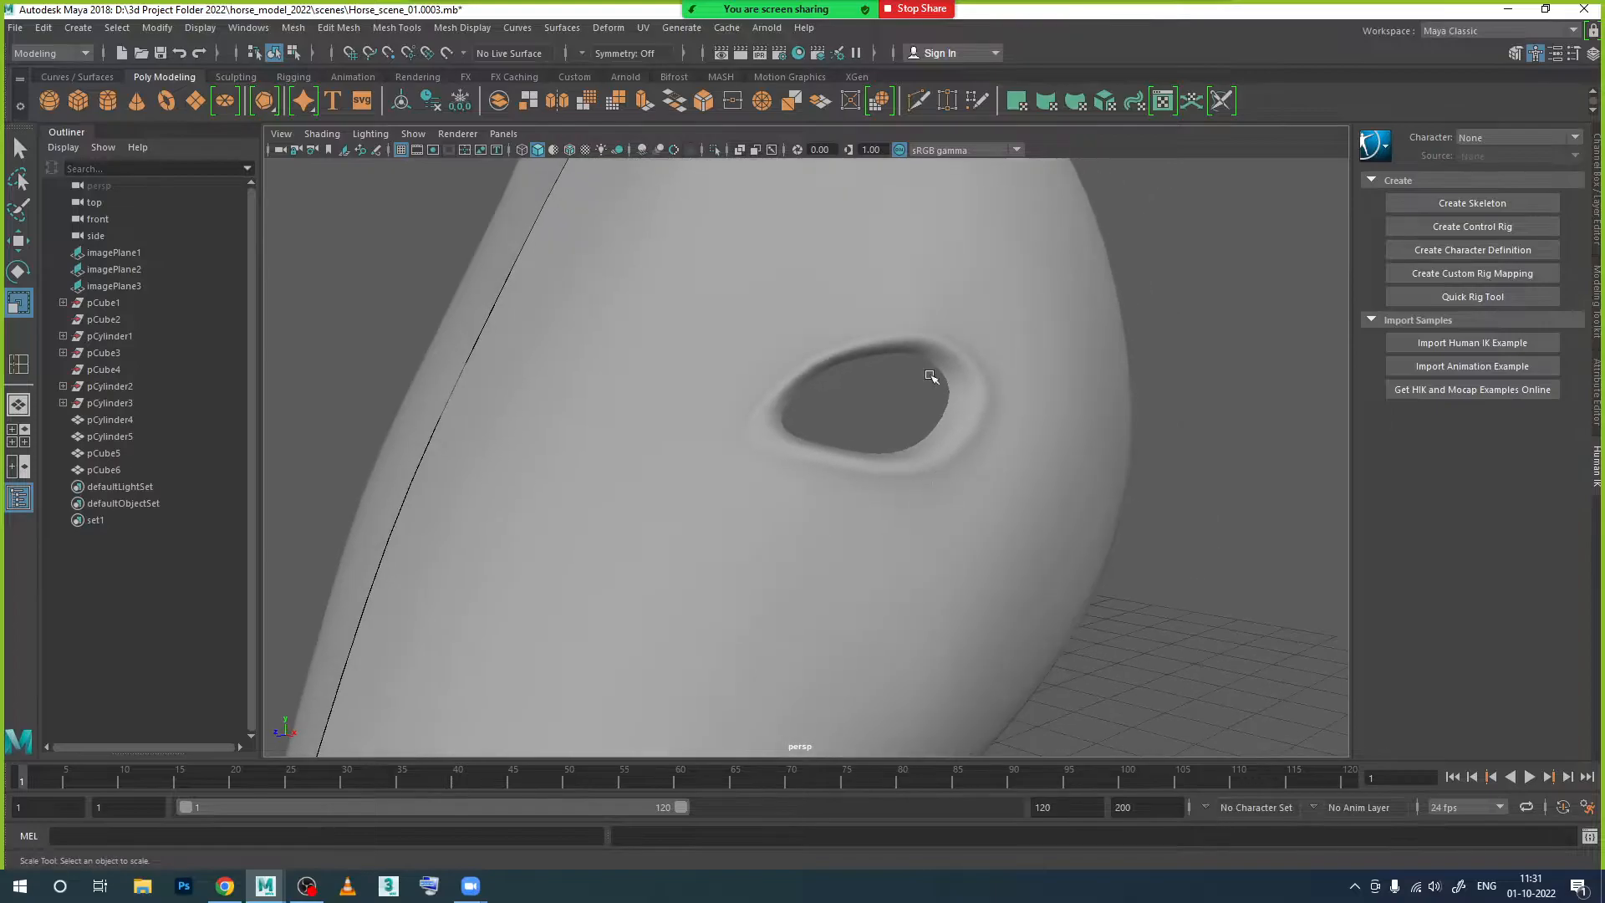
Step: Scale the outer edge ring around the eye up slightly, do the same with the middle eyelid loop, and return to object mode
{"action": "left_click", "coordinate": [911, 352]}
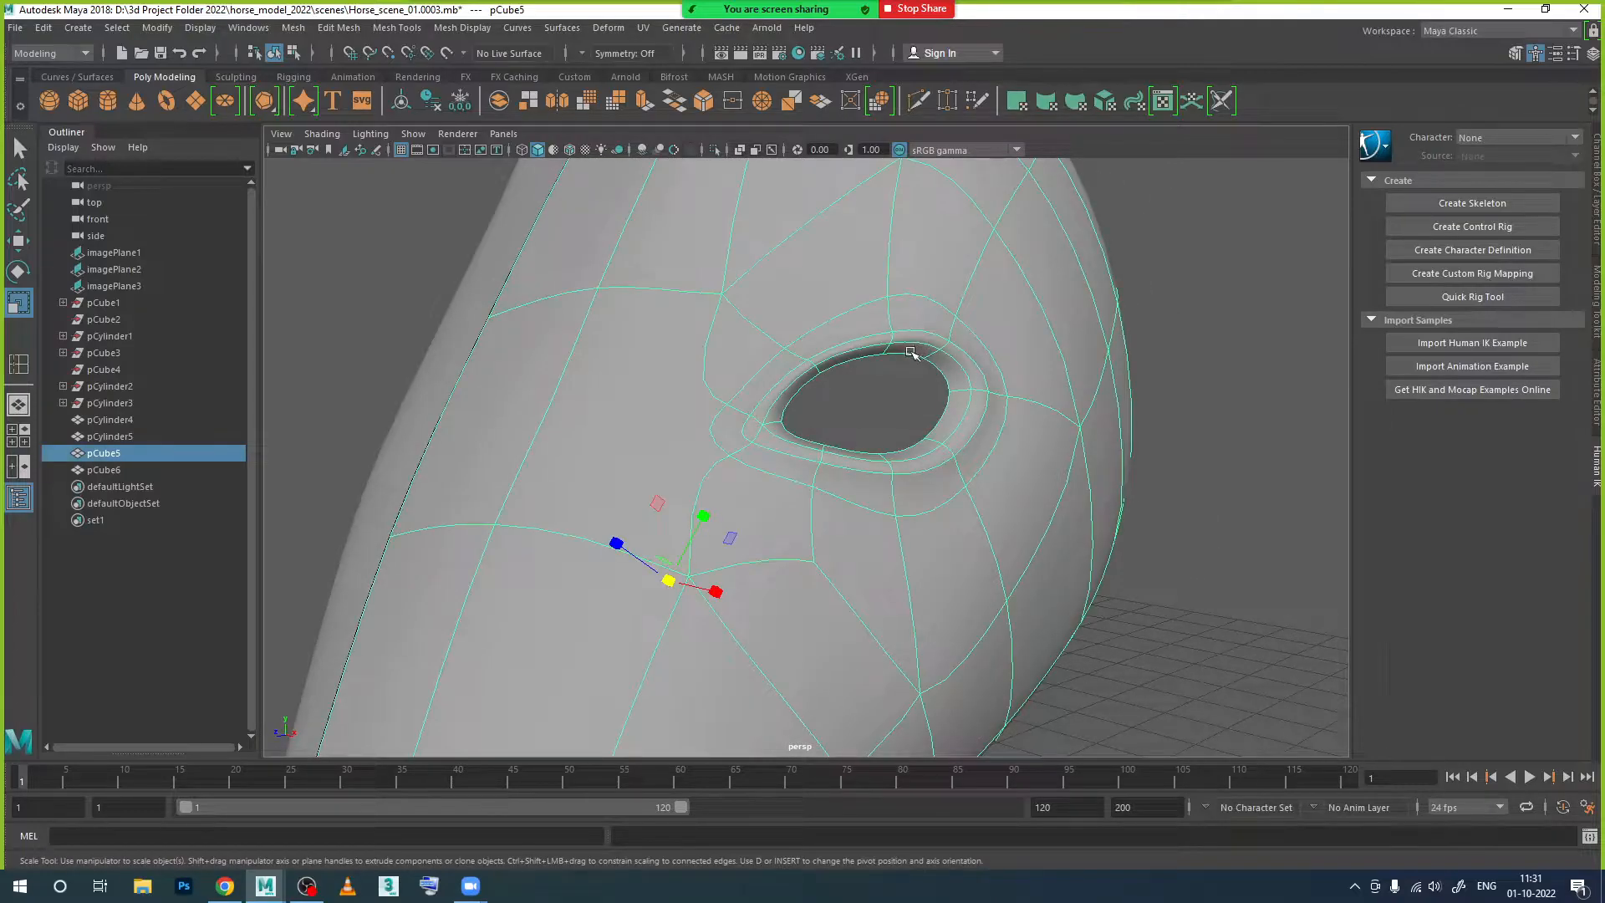
{"action": "key", "text": "1"}
{"action": "right_click_drag", "start_coordinate": [850, 326], "coordinate": [845, 281]}
{"action": "double_click", "coordinate": [858, 339]}
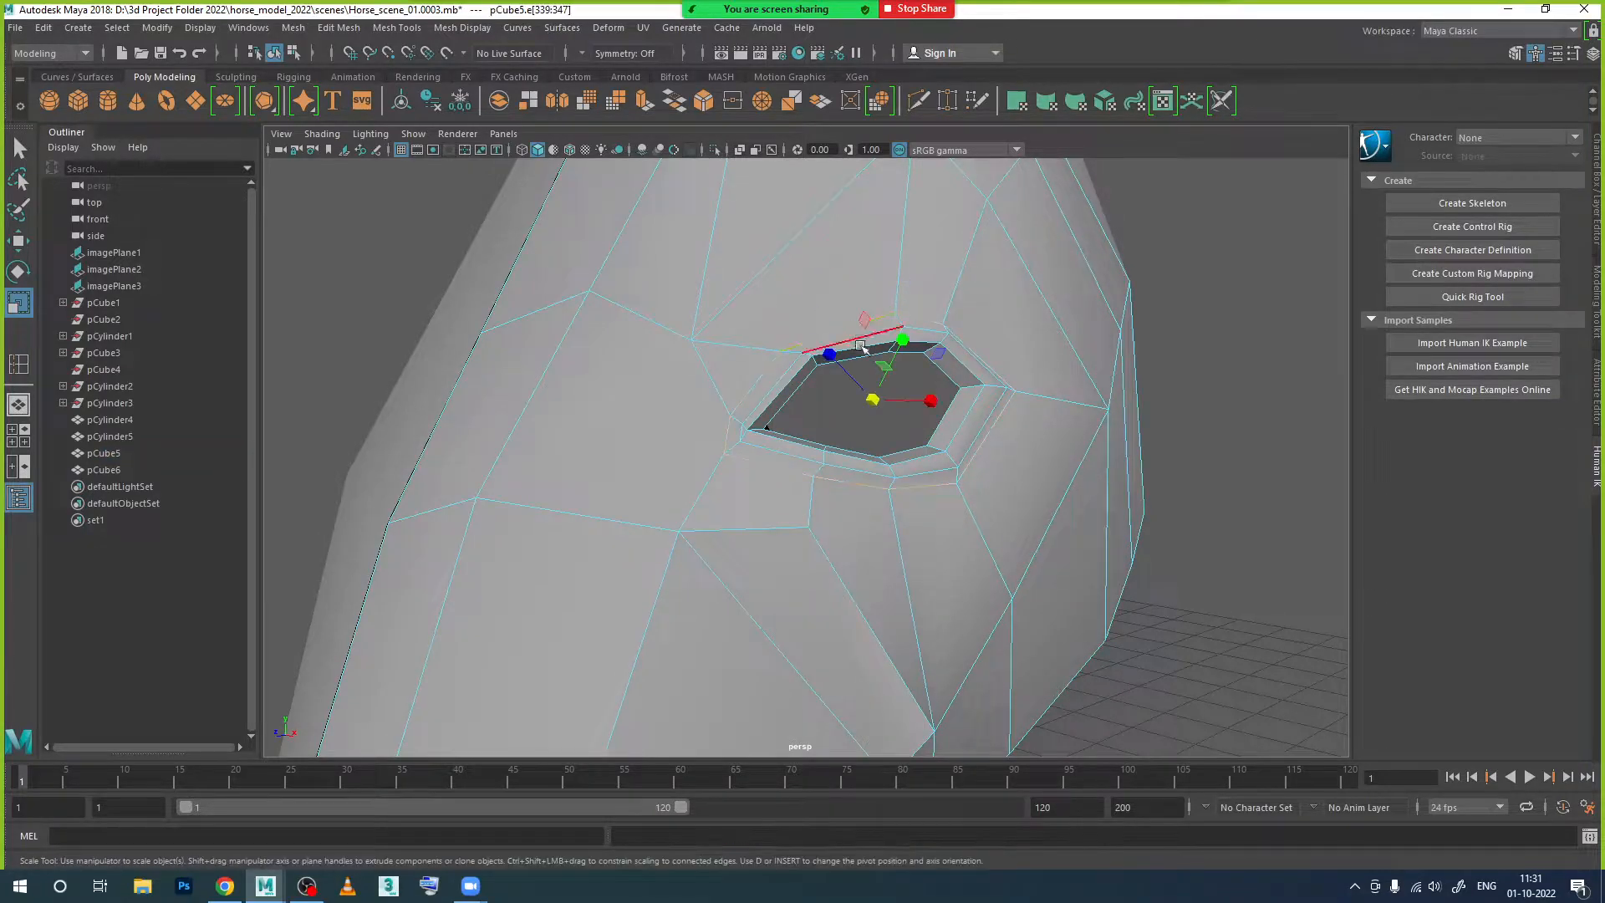
{"action": "left_click_drag", "start_coordinate": [882, 407], "coordinate": [878, 404]}
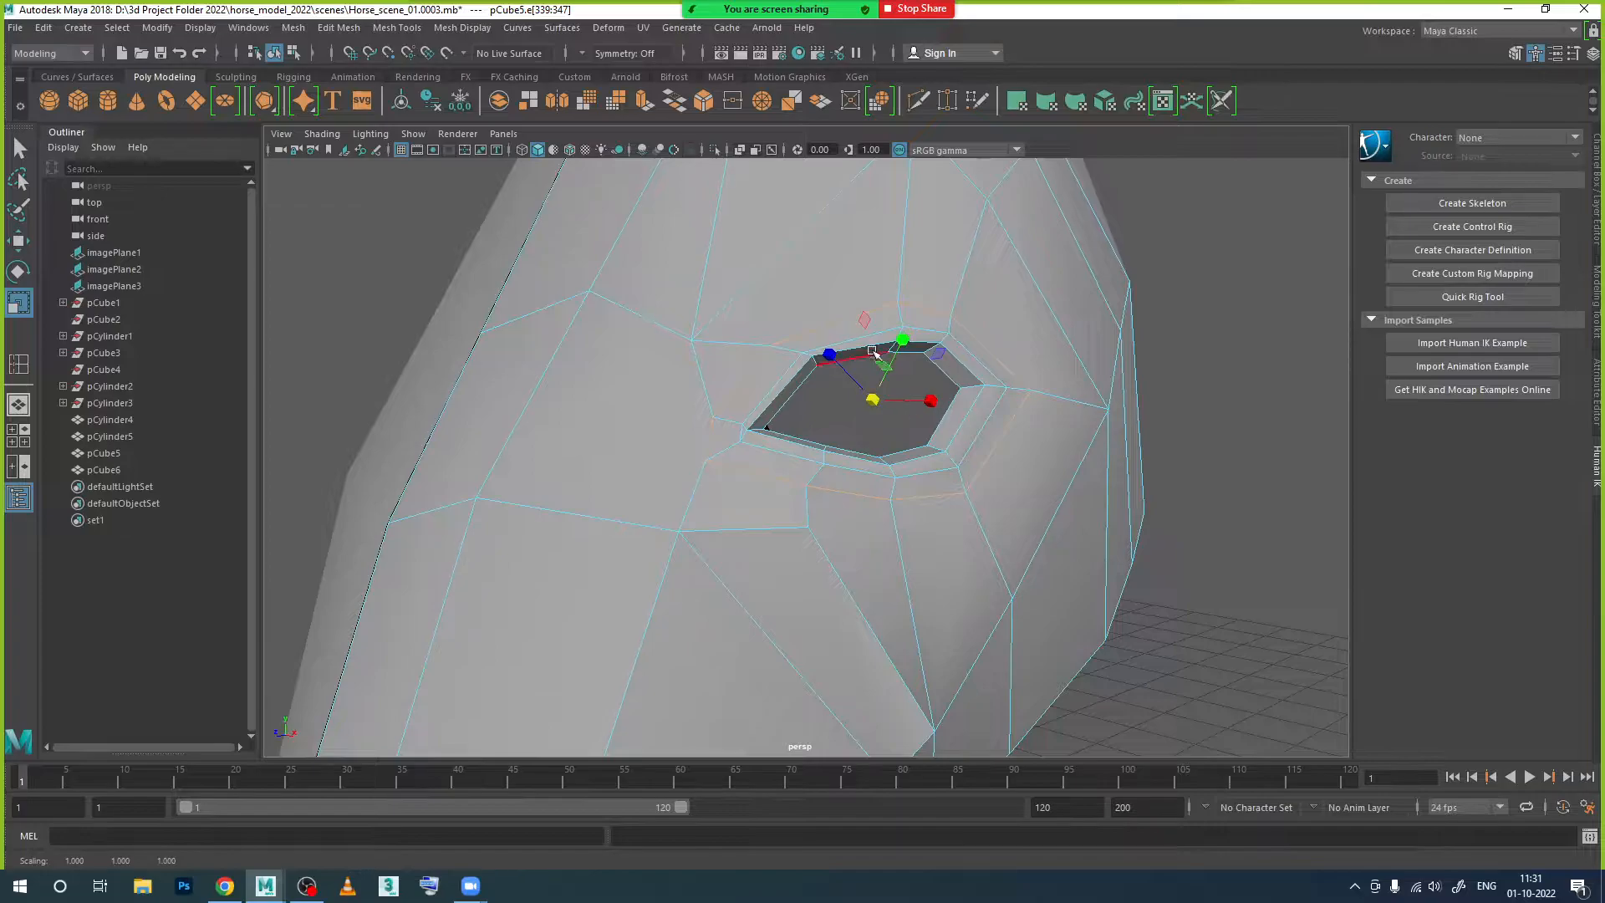
{"action": "left_click", "coordinate": [861, 340]}
{"action": "left_click_drag", "start_coordinate": [878, 402], "coordinate": [886, 404]}
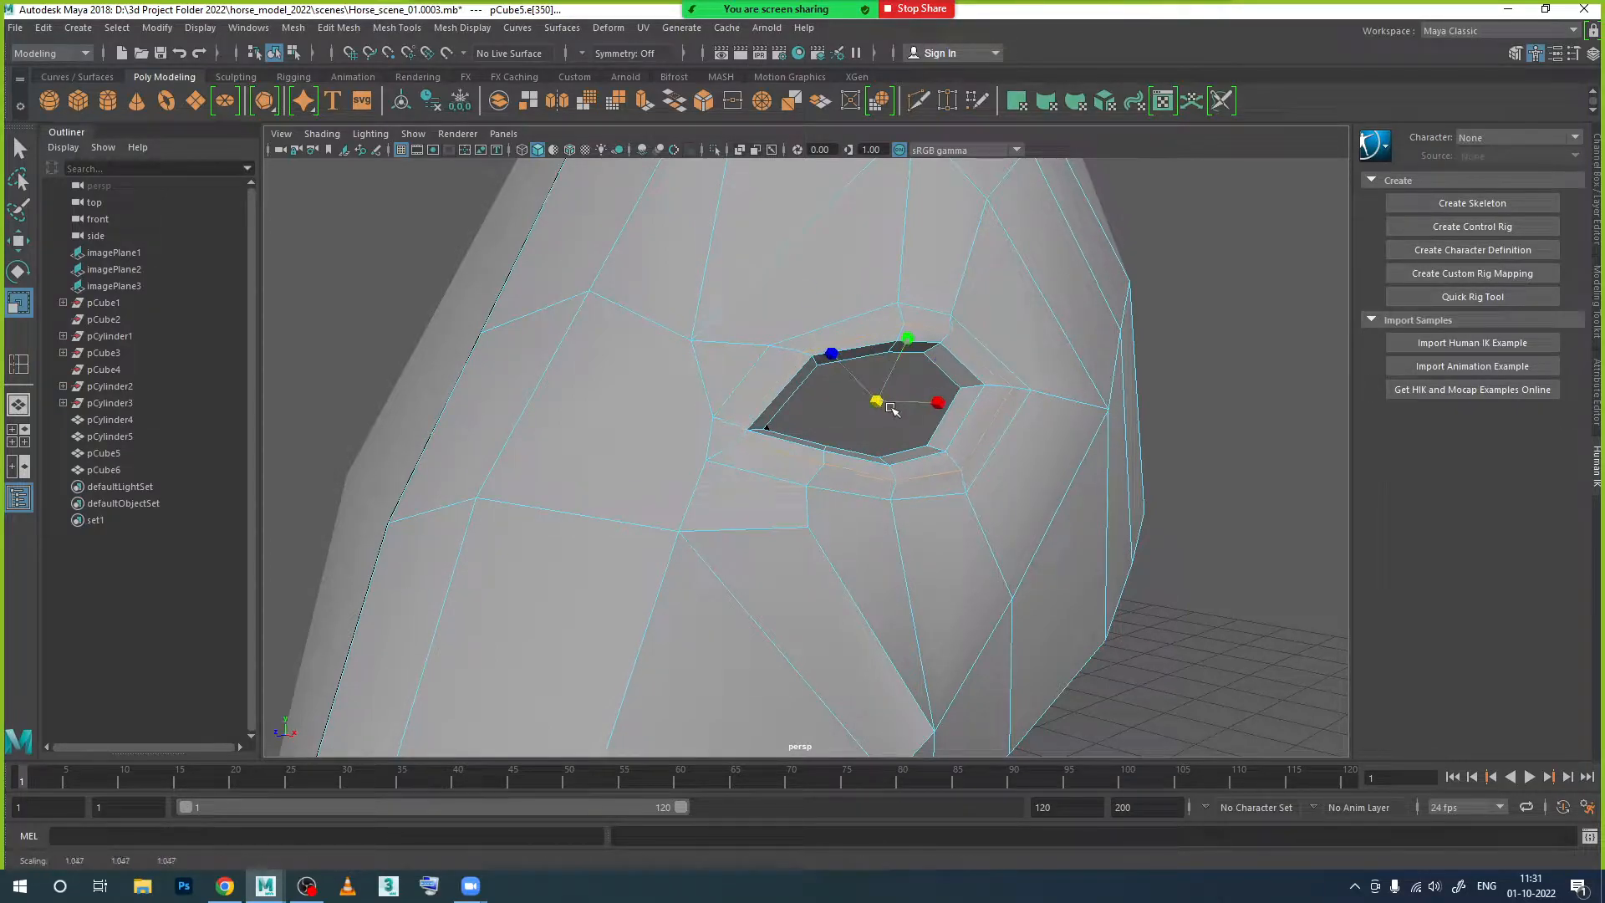
{"action": "right_click_drag", "start_coordinate": [997, 422], "coordinate": [1072, 382]}
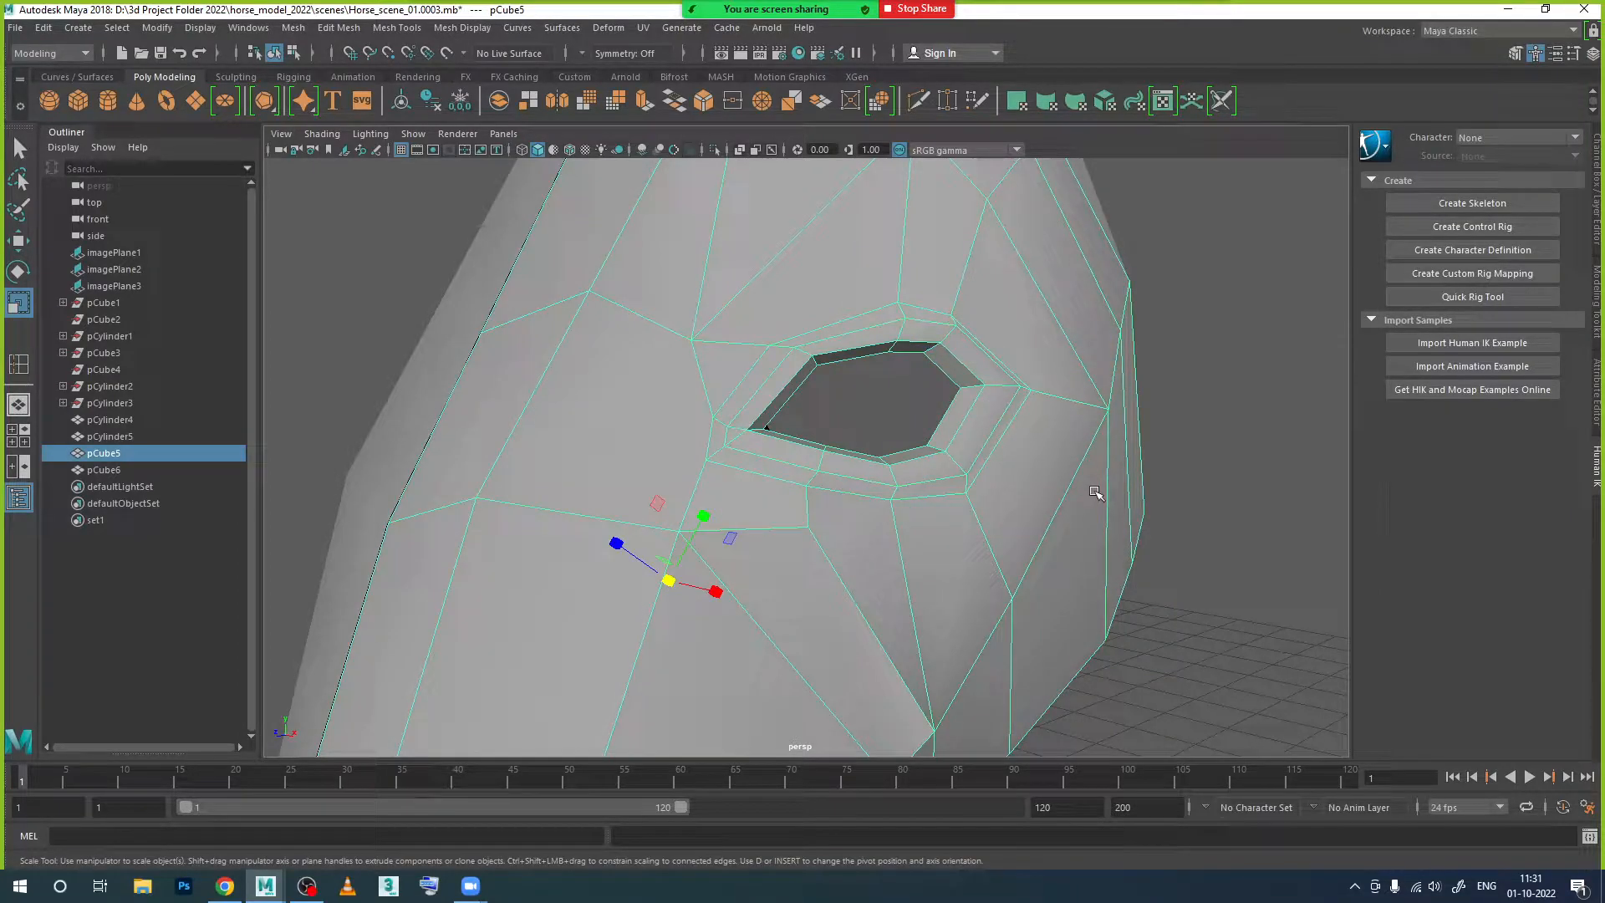
Step: Preview the widened eyelid loops in smooth mode and inspect the inner corner of the eye
{"action": "key", "text": "3"}
{"action": "left_click", "coordinate": [1190, 549]}
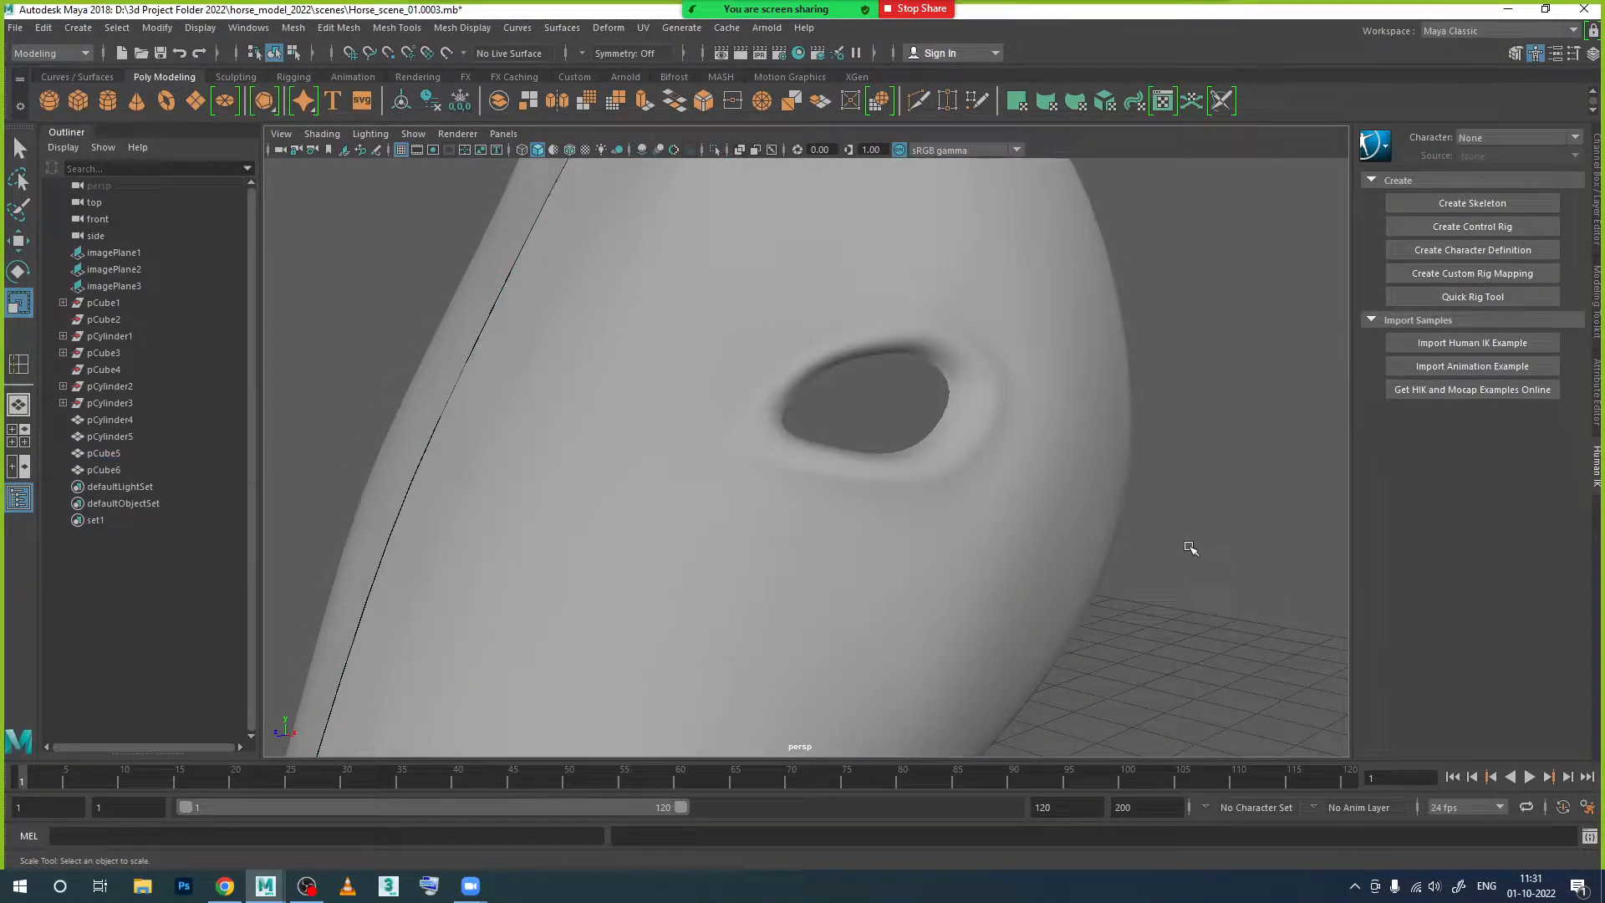
{"action": "scroll", "coordinate": [877, 434], "scroll_direction": "up", "scroll_amount": 2}
{"action": "scroll", "coordinate": [836, 435], "scroll_direction": "up", "scroll_amount": 3}
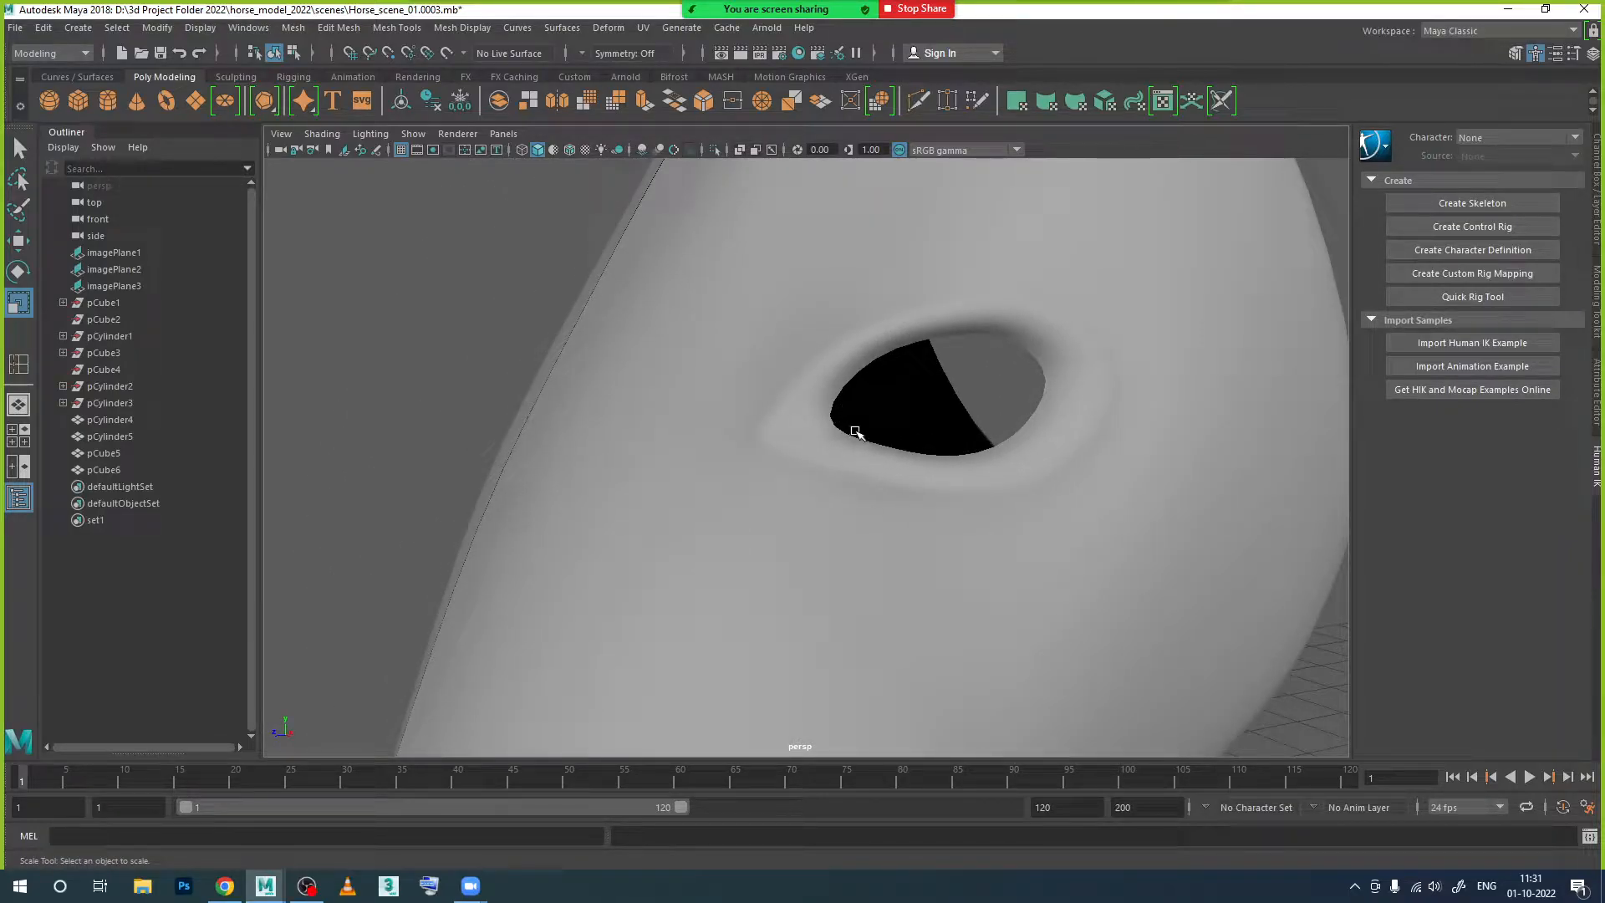
Step: Multi-Cut a new edge line on the unsmoothed head from the lower eye rim near the inner corner across the eyelid loops to the cheek edge
{"action": "left_click", "coordinate": [846, 422]}
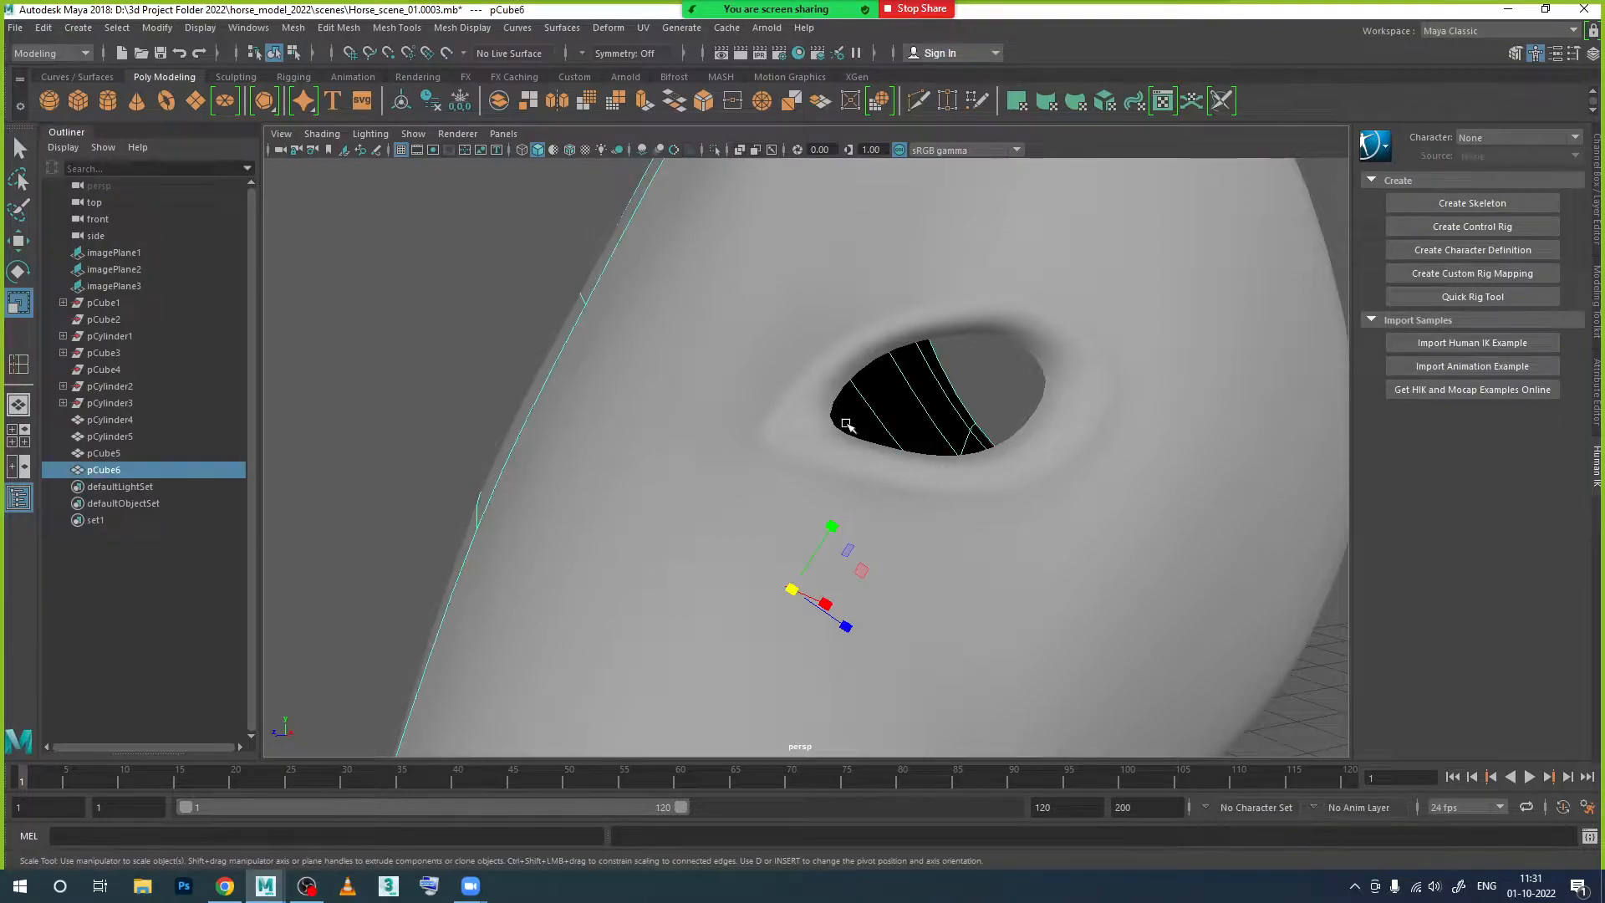
{"action": "key", "text": "1"}
{"action": "left_click", "coordinate": [845, 411]}
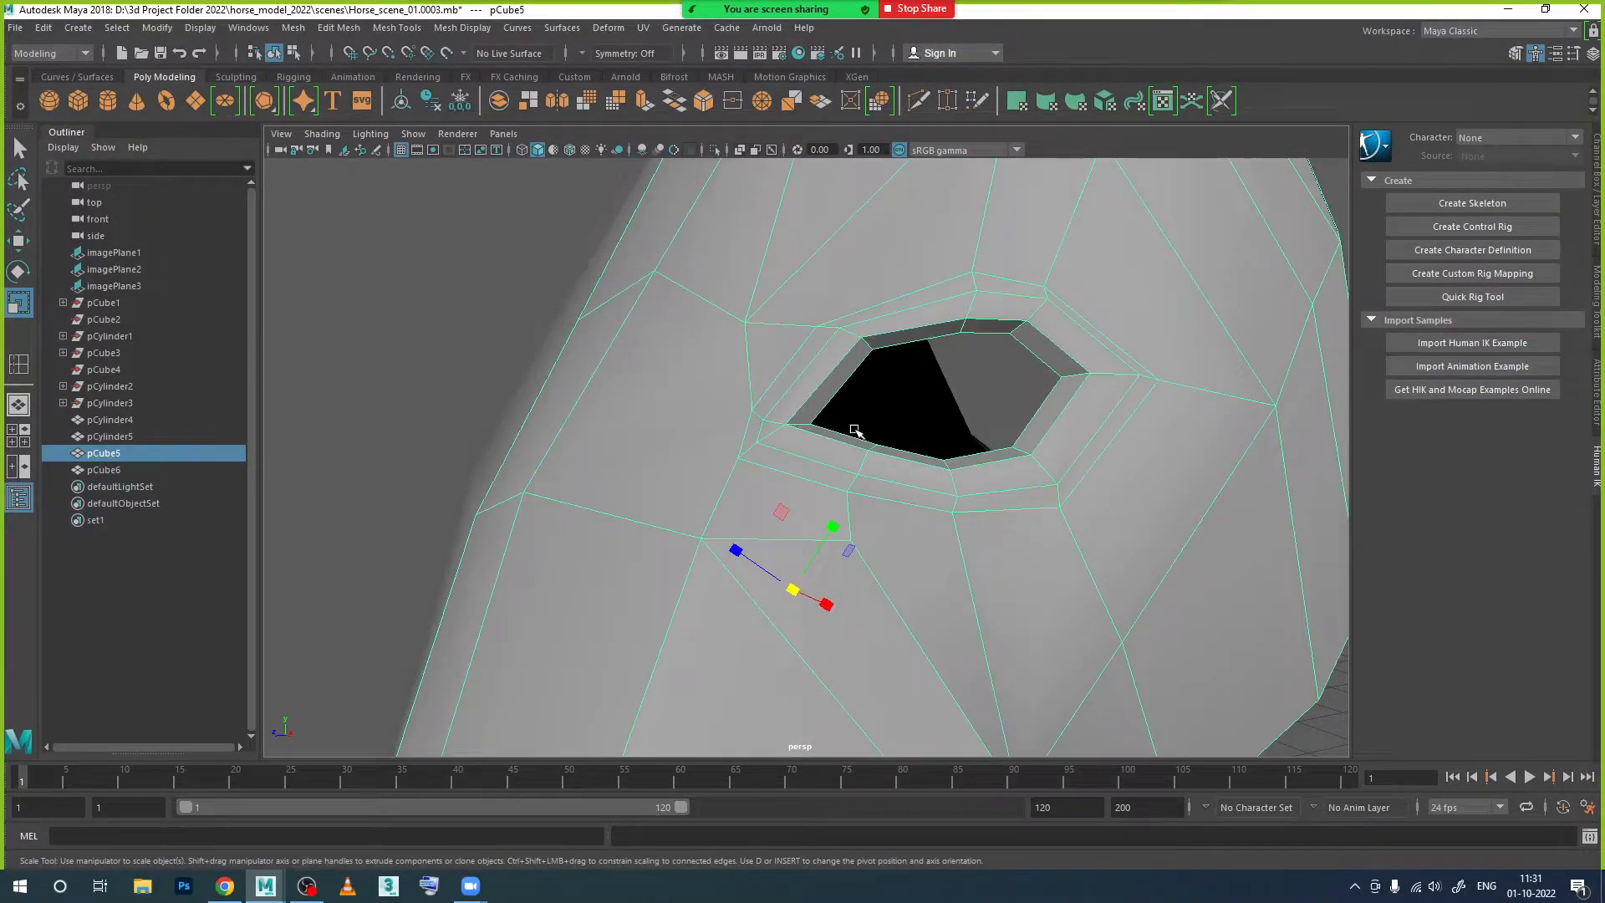
{"action": "scroll", "coordinate": [849, 403], "scroll_direction": "up", "scroll_amount": 1}
{"action": "left_click_drag", "start_coordinate": [851, 422], "coordinate": [834, 422], "text": "alt"}
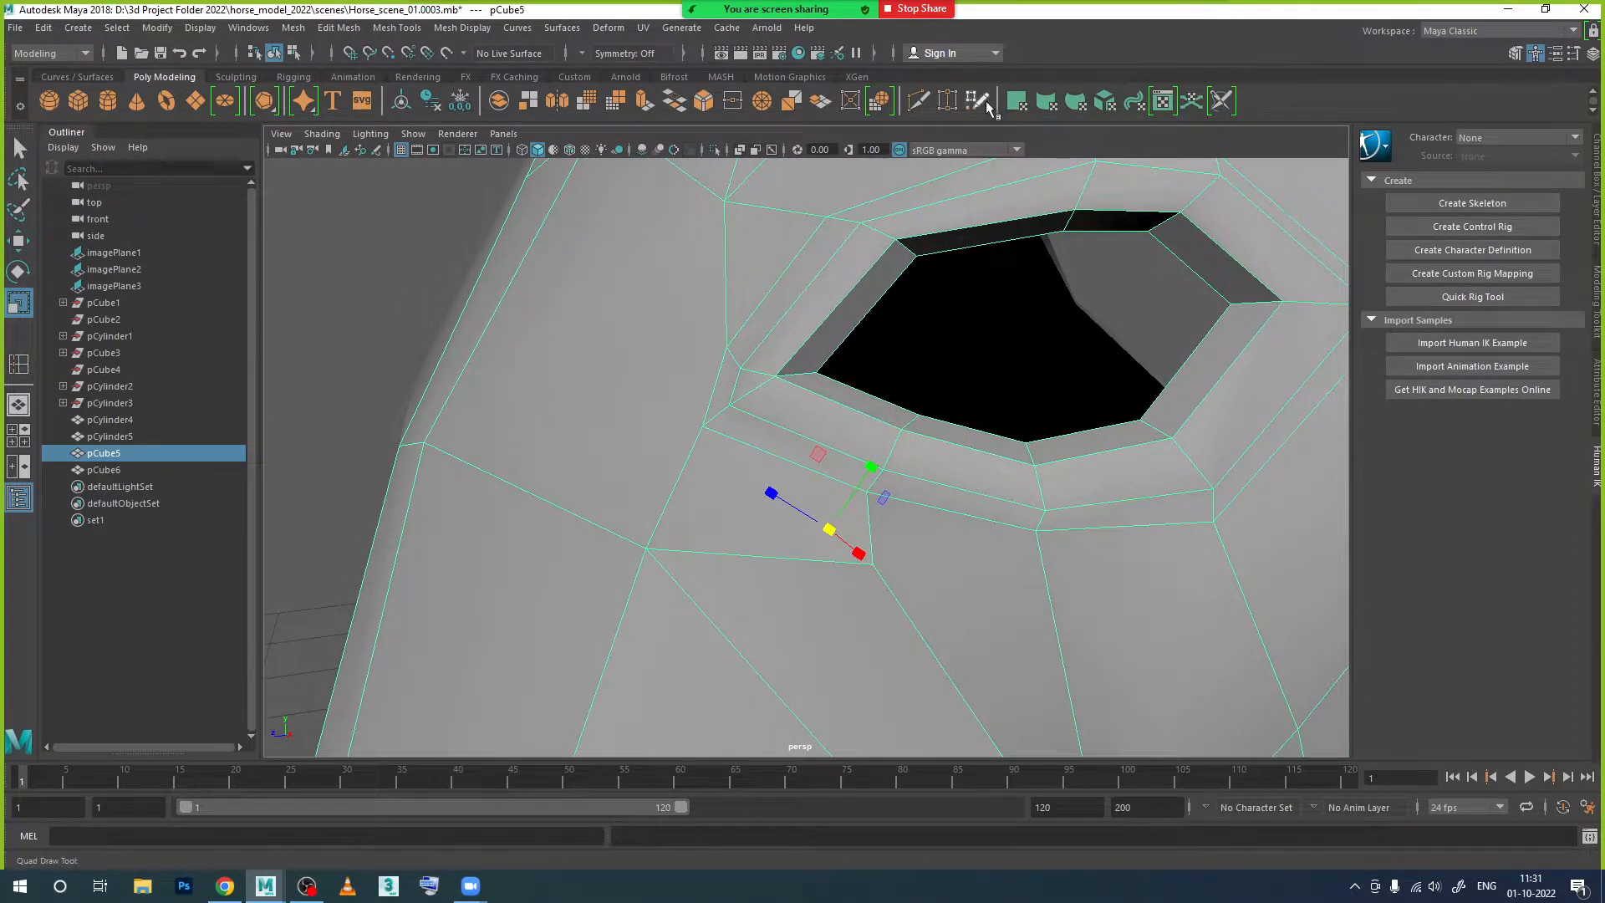
{"action": "left_click", "coordinate": [917, 100]}
{"action": "left_click", "coordinate": [844, 385]}
{"action": "left_click", "coordinate": [822, 396]}
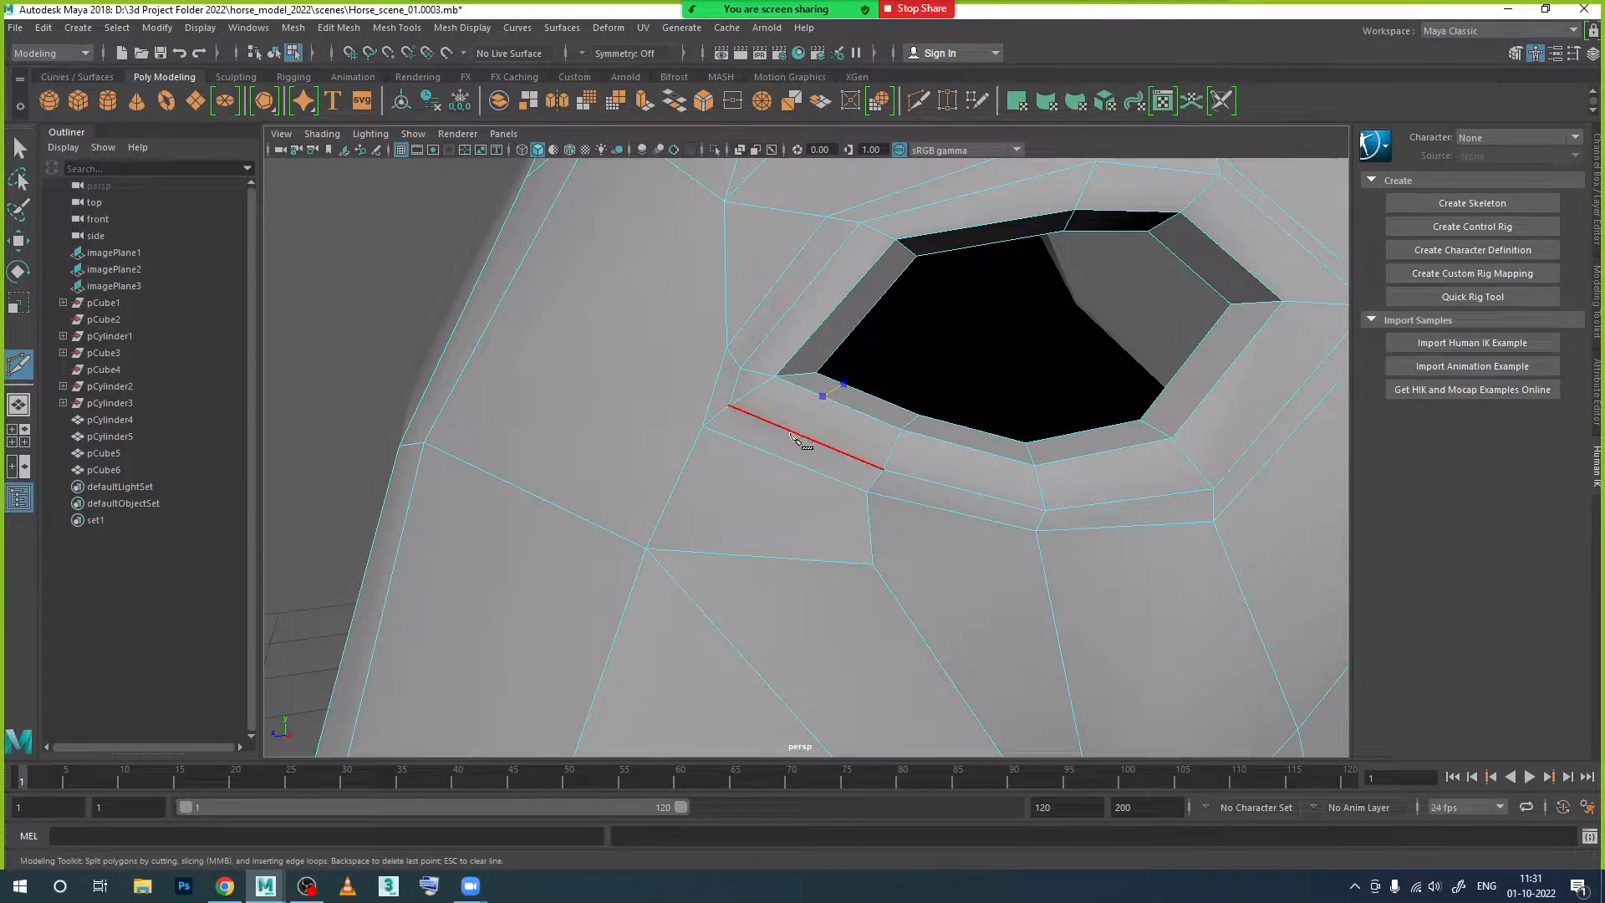
{"action": "left_click", "coordinate": [758, 449]}
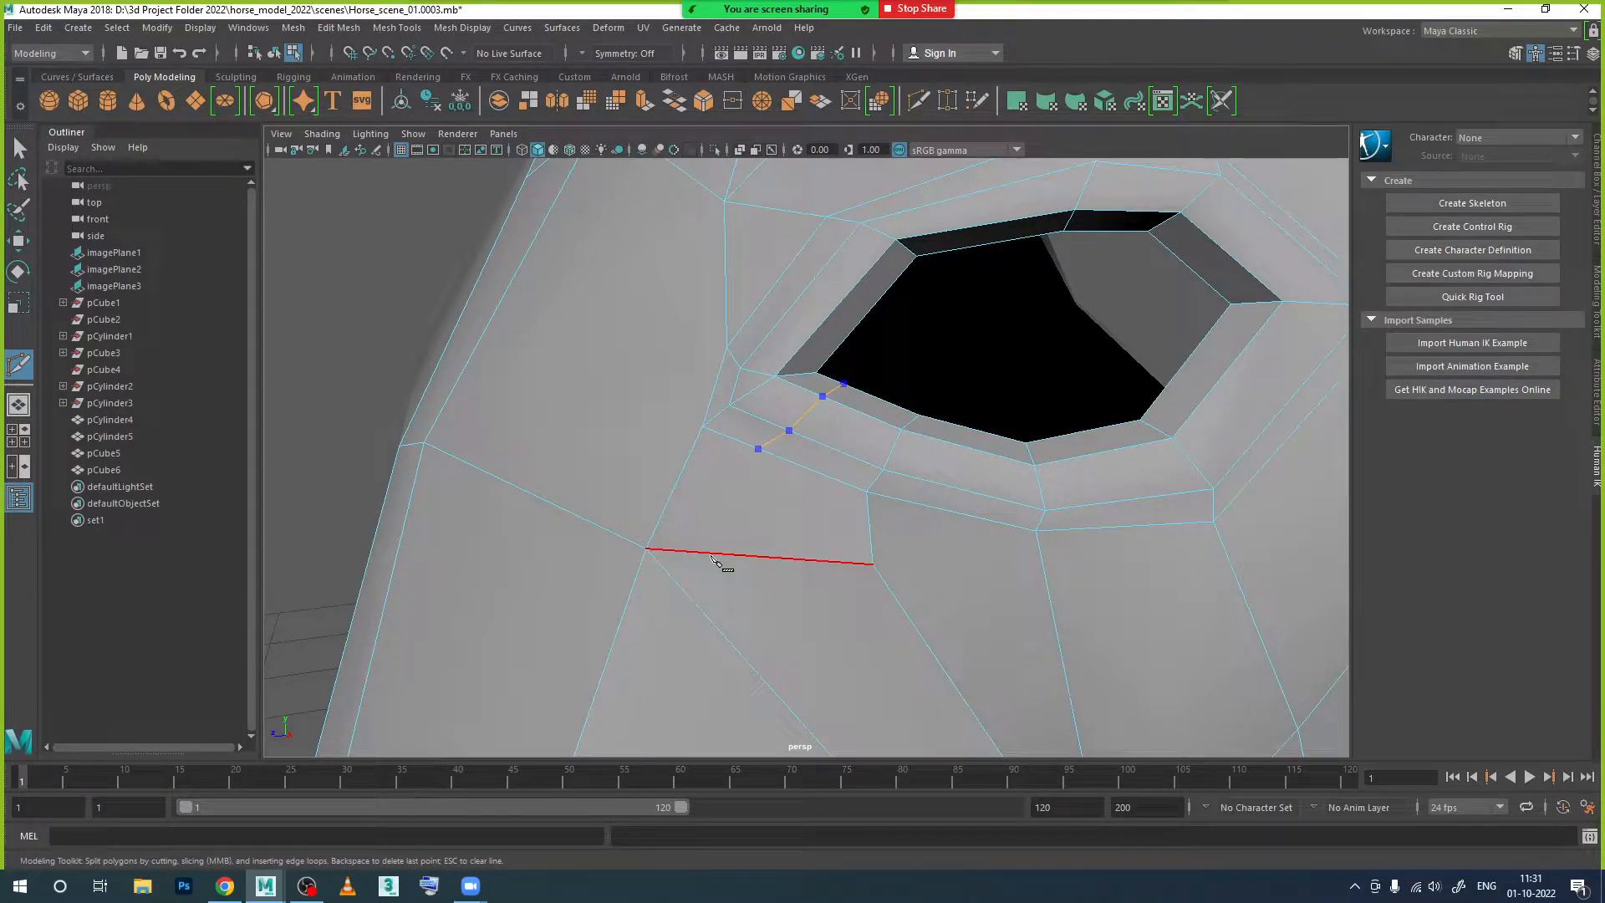
{"action": "left_click", "coordinate": [710, 553]}
{"action": "key", "text": "Return"}
{"action": "left_click", "coordinate": [20, 239]}
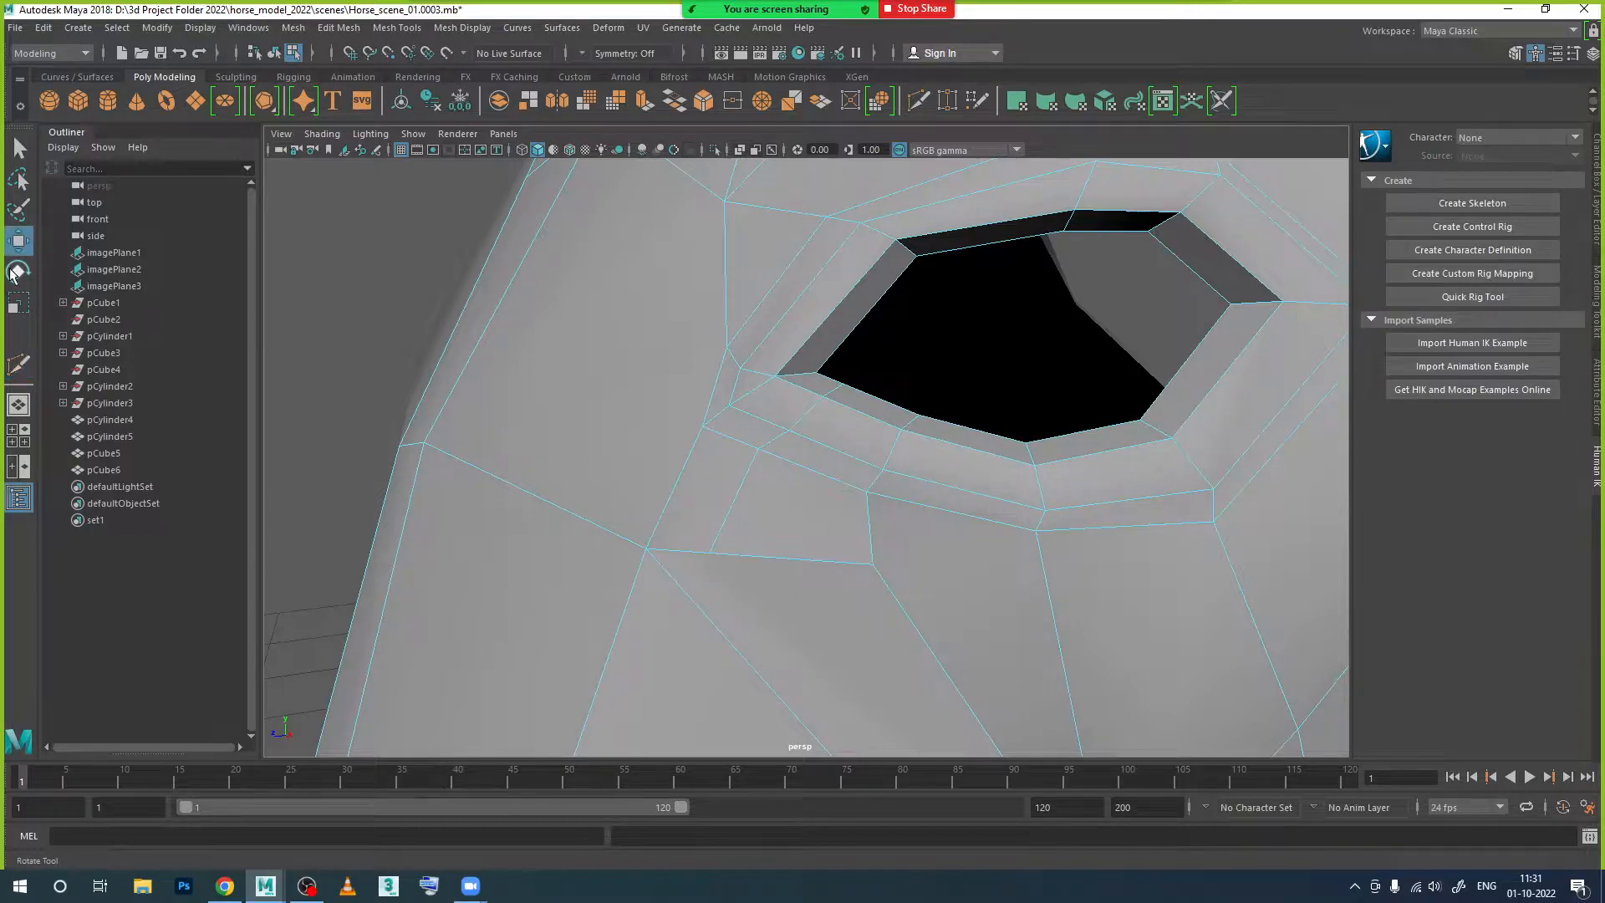
Step: Move the new cut's rim vertices toward the inner eye corner and adjust its vertex on the middle eyelid loop
{"action": "left_click_drag", "start_coordinate": [777, 436], "coordinate": [815, 426], "text": "alt"}
{"action": "right_click_drag", "start_coordinate": [795, 405], "coordinate": [742, 412]}
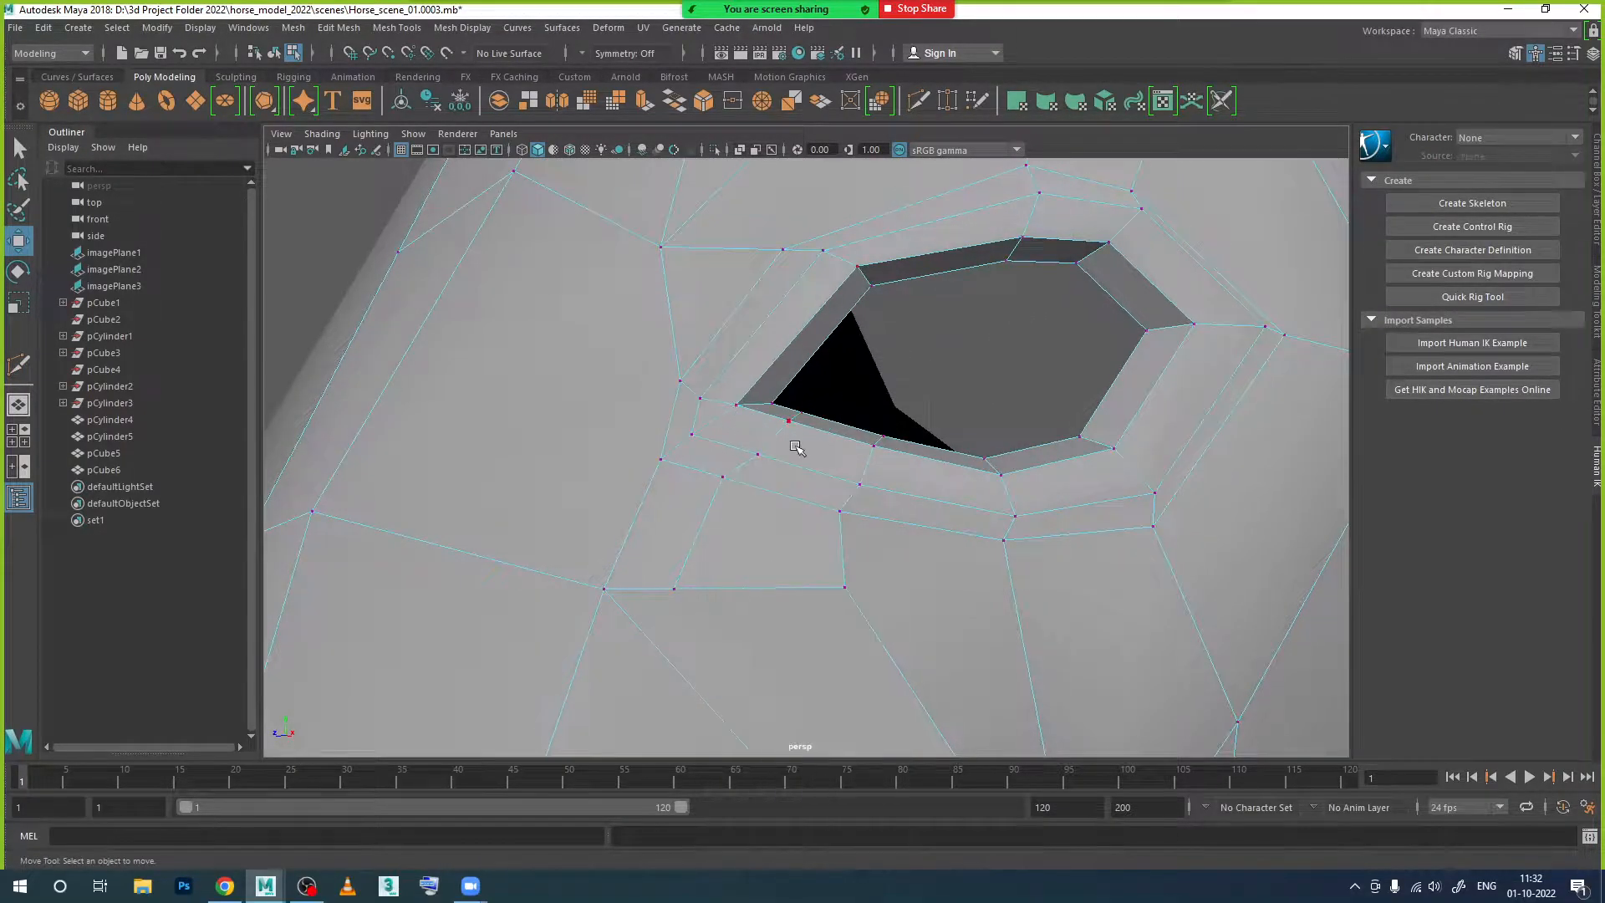
{"action": "middle_click_drag", "start_coordinate": [795, 447], "coordinate": [815, 418], "text": "alt"}
{"action": "left_click_drag", "start_coordinate": [810, 406], "coordinate": [805, 411]}
{"action": "left_click_drag", "start_coordinate": [816, 352], "coordinate": [787, 403]}
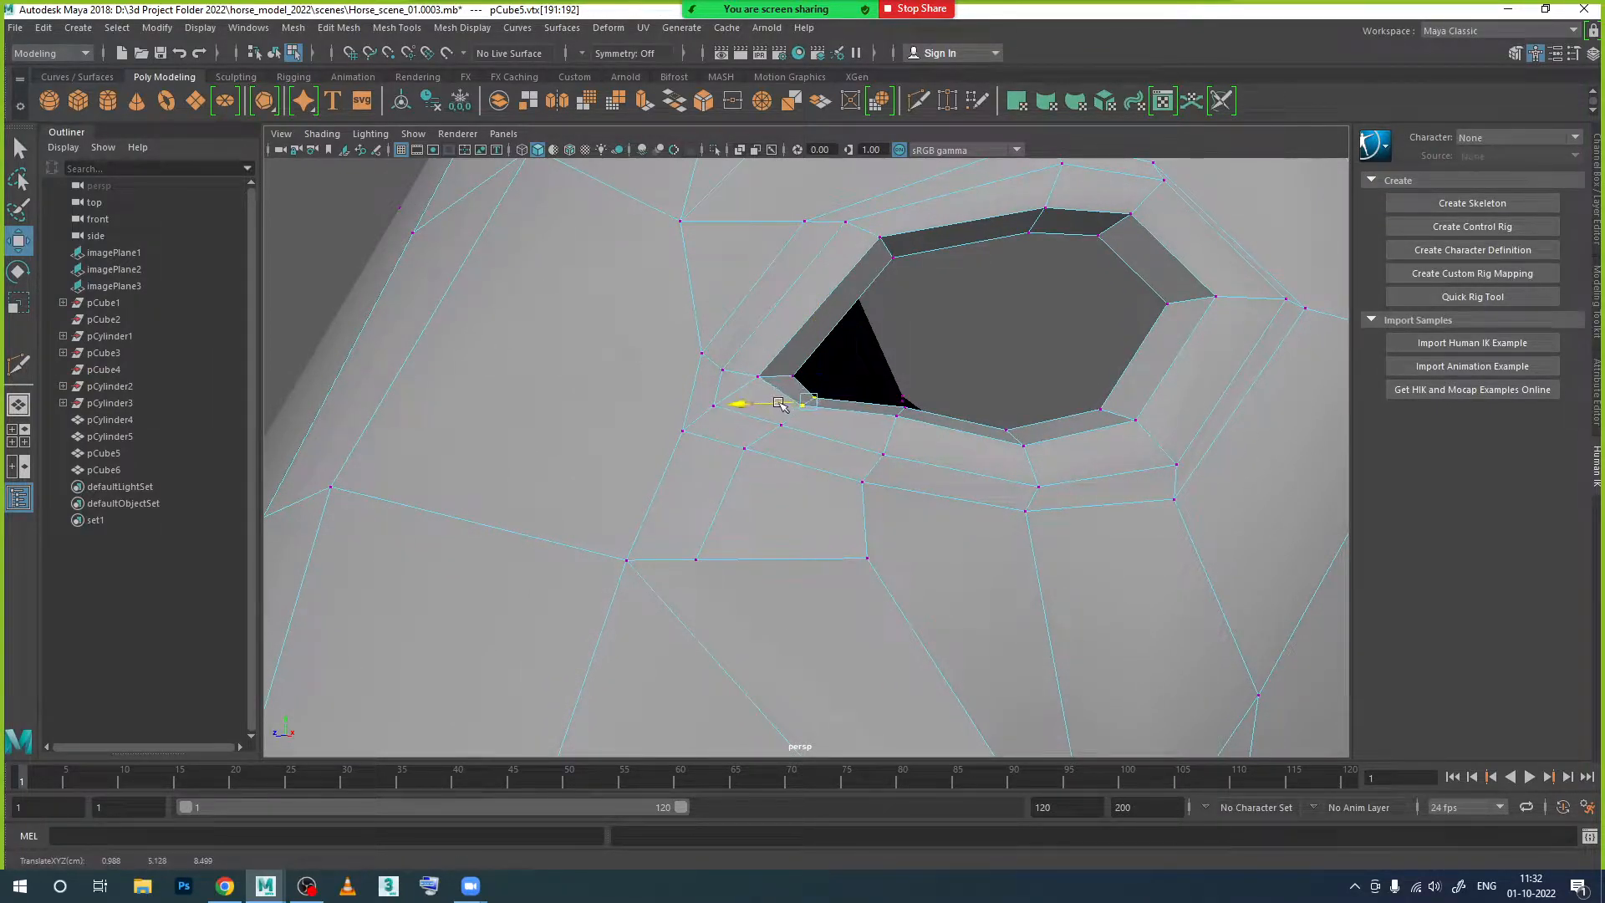
{"action": "left_click", "coordinate": [780, 425]}
{"action": "left_click_drag", "start_coordinate": [752, 429], "coordinate": [765, 394]}
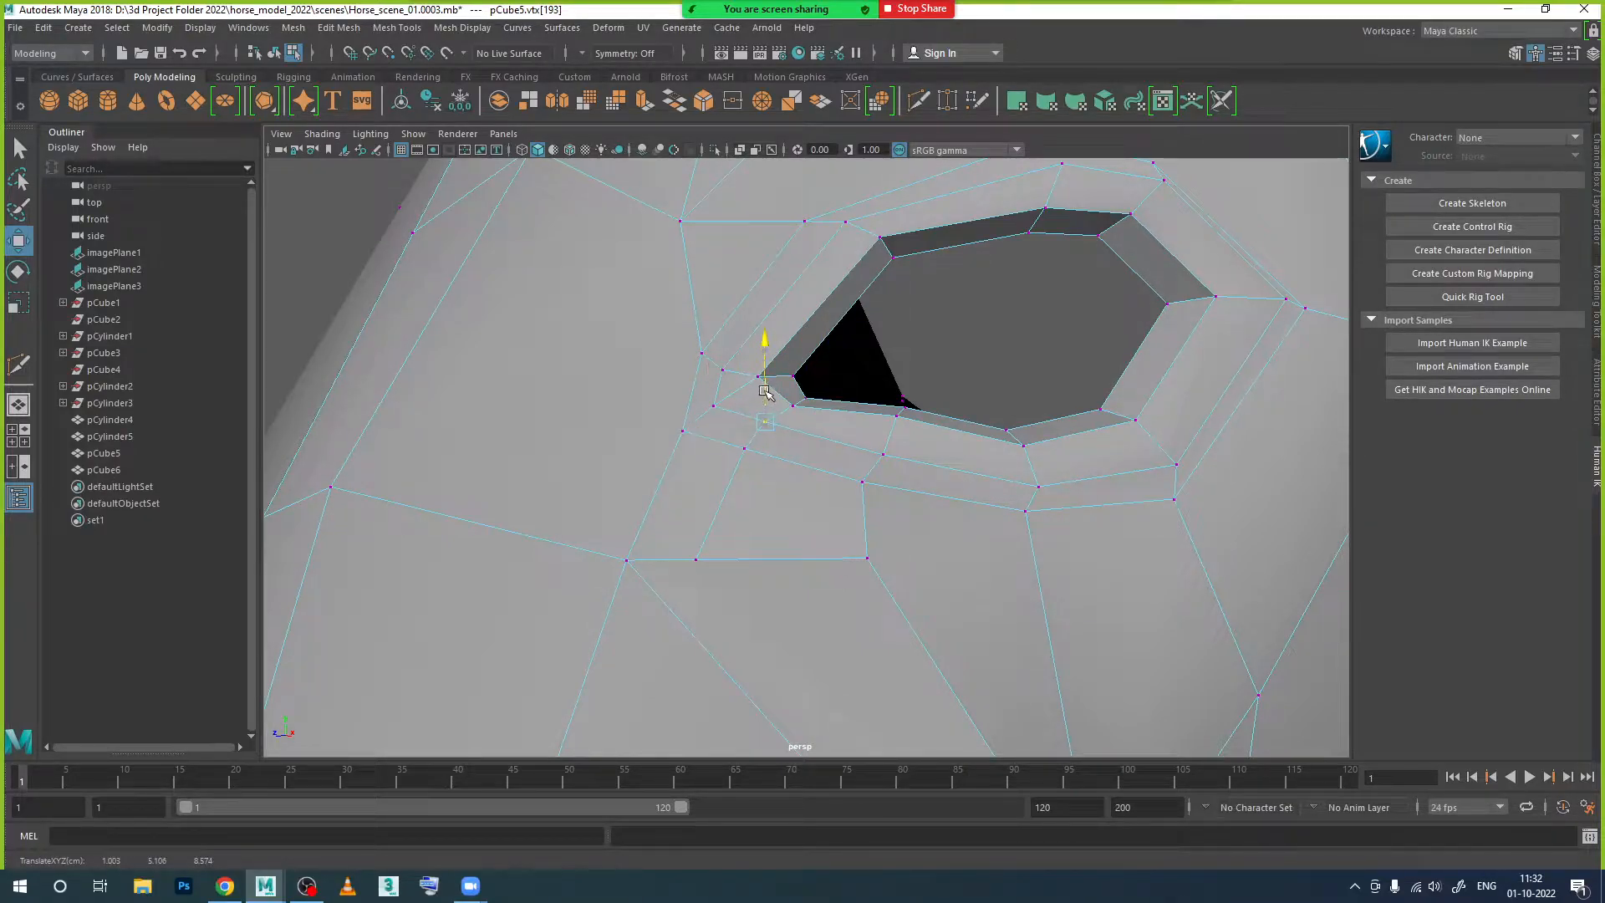
Step: Multi-Cut a second edge line across the lower eyelid, between the previous cut and the next existing edge, down to the cheek edge
{"action": "left_click_drag", "start_coordinate": [846, 440], "coordinate": [750, 409], "text": "alt"}
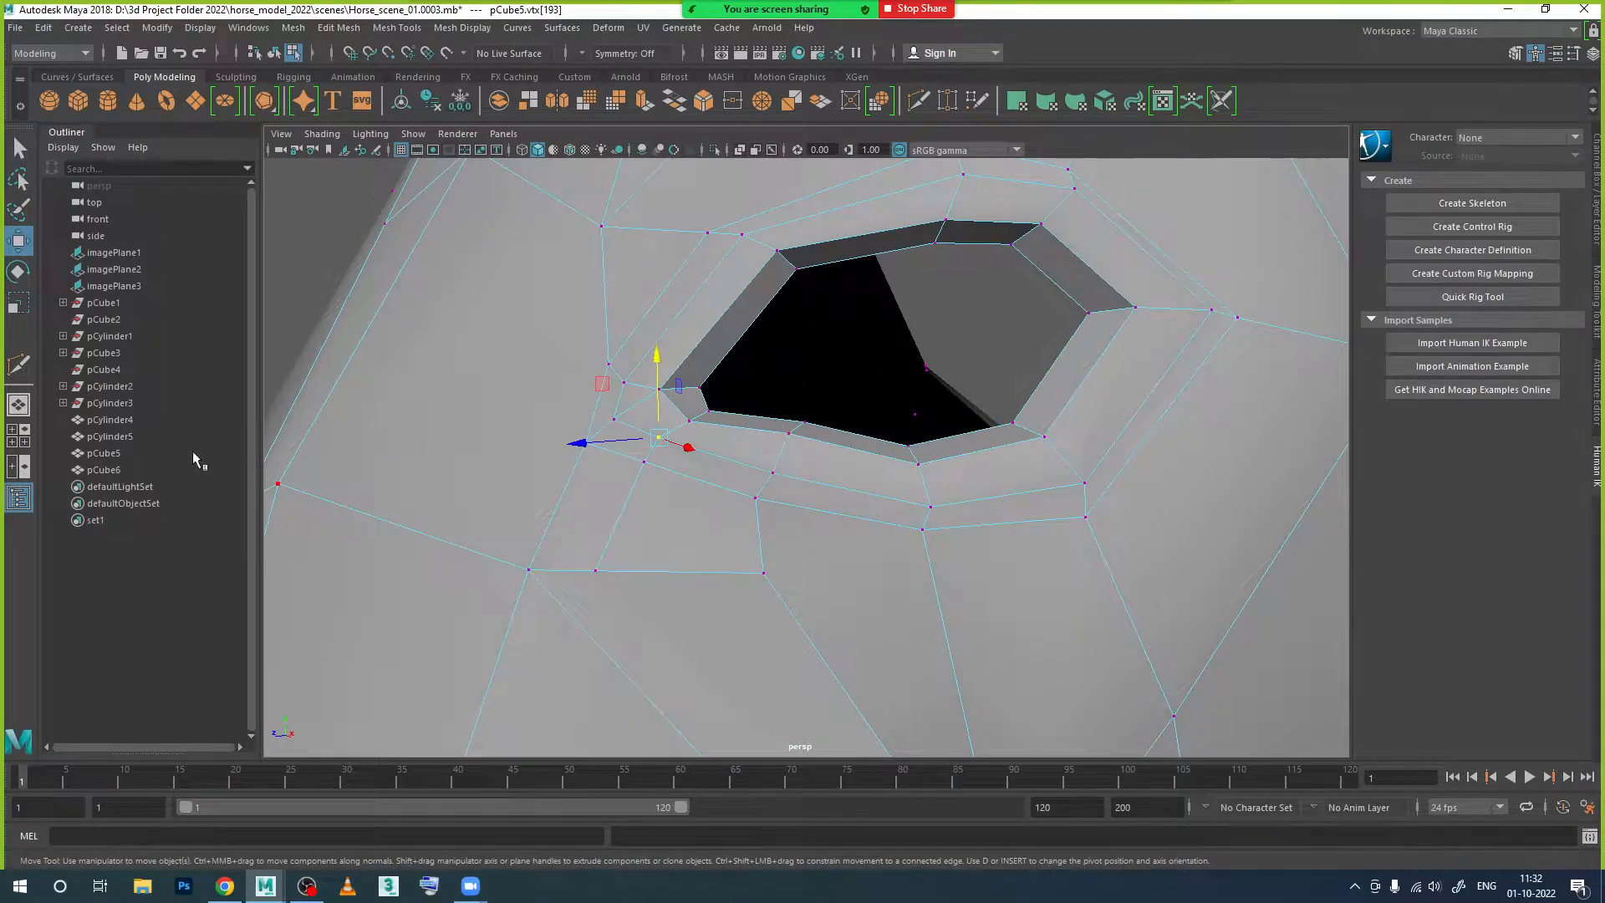
{"action": "left_click", "coordinate": [18, 365]}
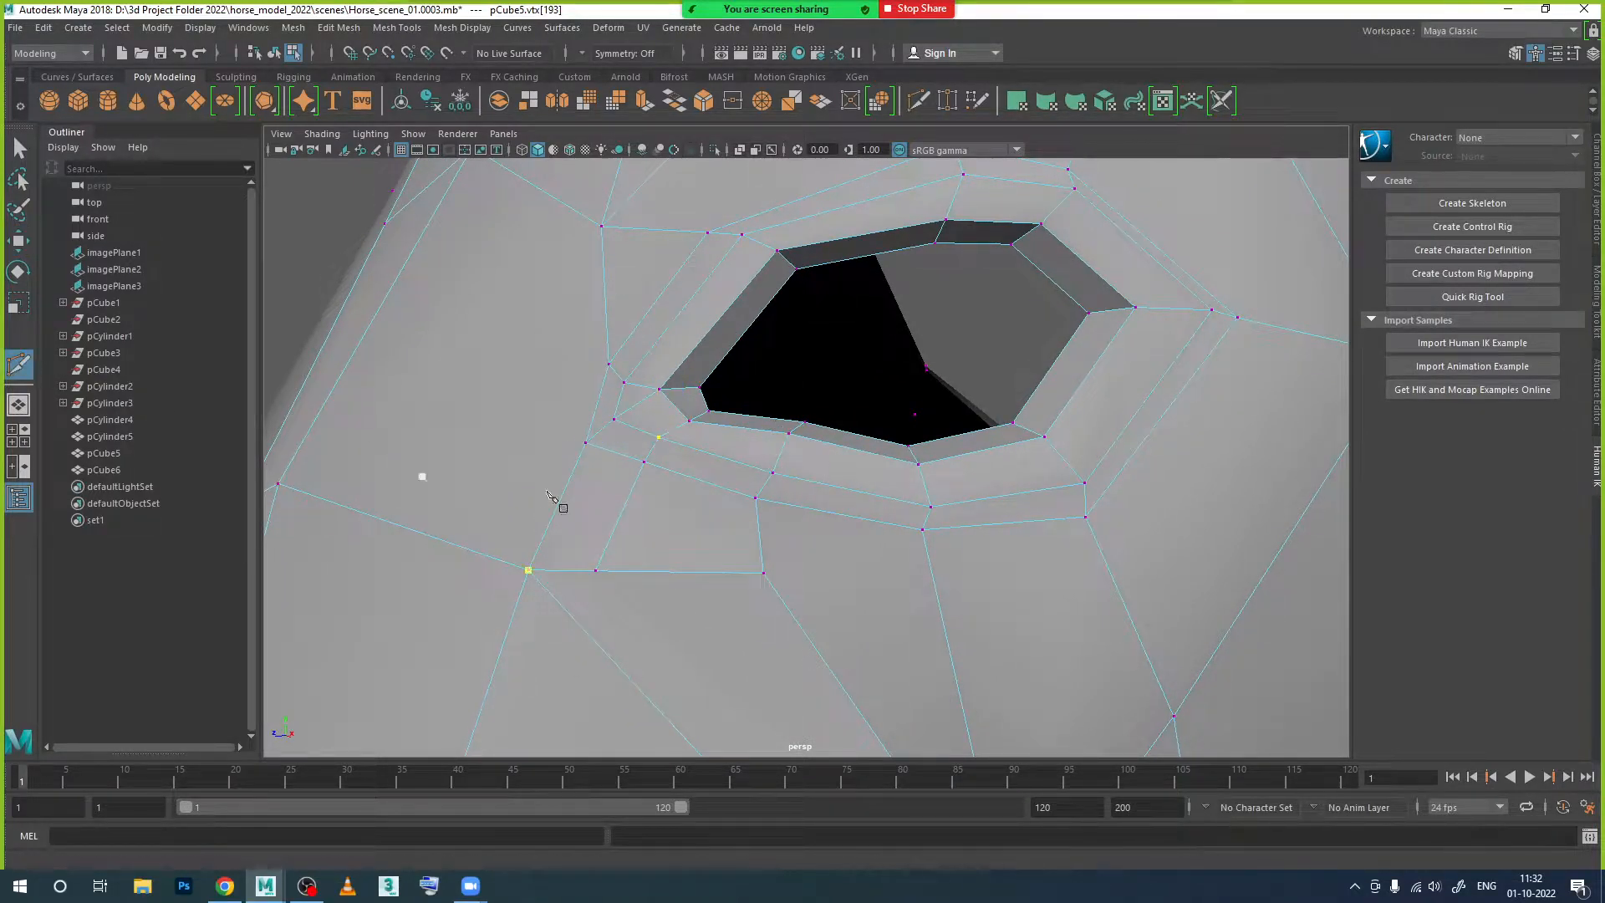
{"action": "left_click", "coordinate": [757, 417]}
{"action": "left_click", "coordinate": [743, 428]}
{"action": "left_click", "coordinate": [731, 460]}
{"action": "left_click", "coordinate": [712, 484]}
{"action": "left_click", "coordinate": [688, 571]}
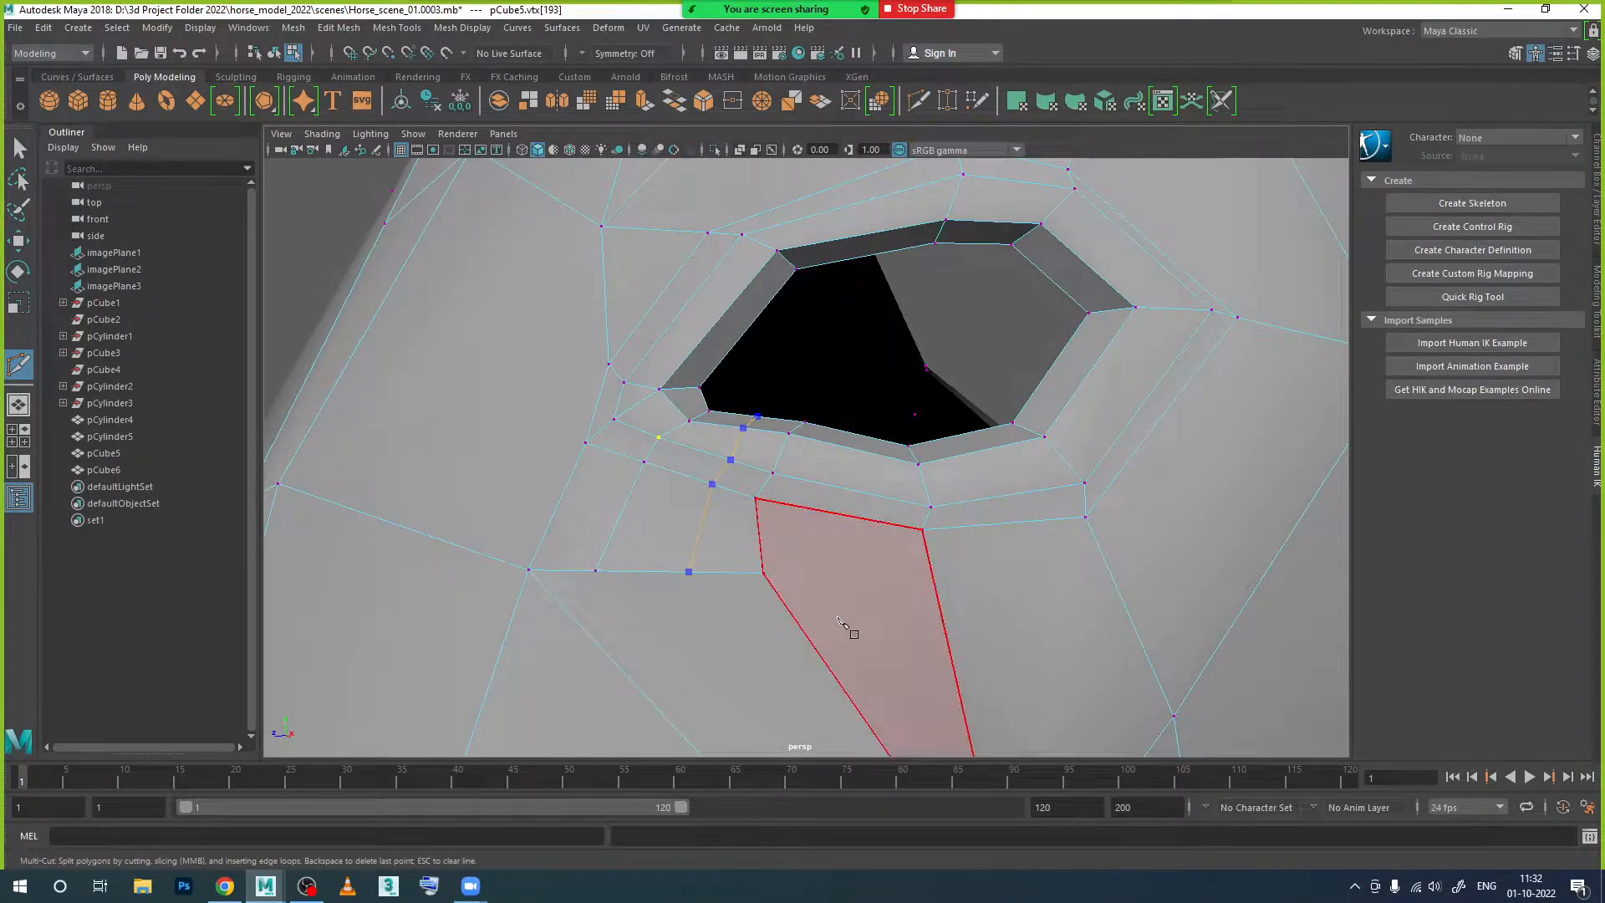
{"action": "key", "text": "Return"}
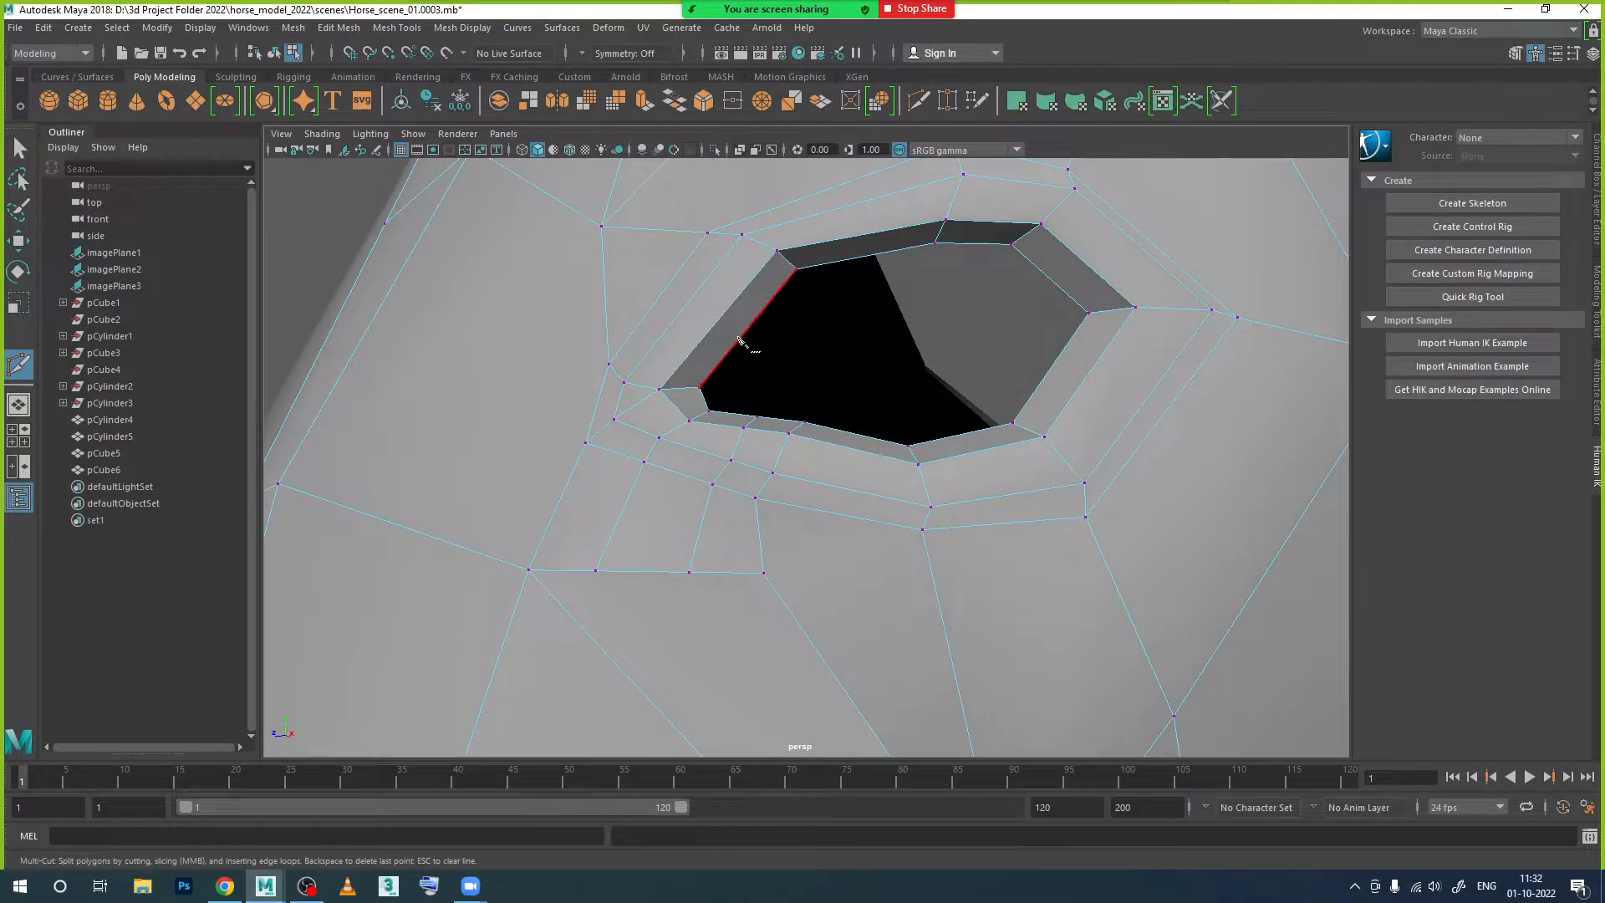
Step: Multi-Cut an edge line from the upper eye rim near the inner corner outward through the eyelid loops to the surrounding face edge
{"action": "left_click", "coordinate": [739, 338]}
{"action": "left_click", "coordinate": [709, 329]}
{"action": "left_click", "coordinate": [681, 311]}
{"action": "left_click", "coordinate": [654, 302]}
{"action": "left_click", "coordinate": [604, 271]}
{"action": "key", "text": "Return"}
{"action": "key", "text": "w"}
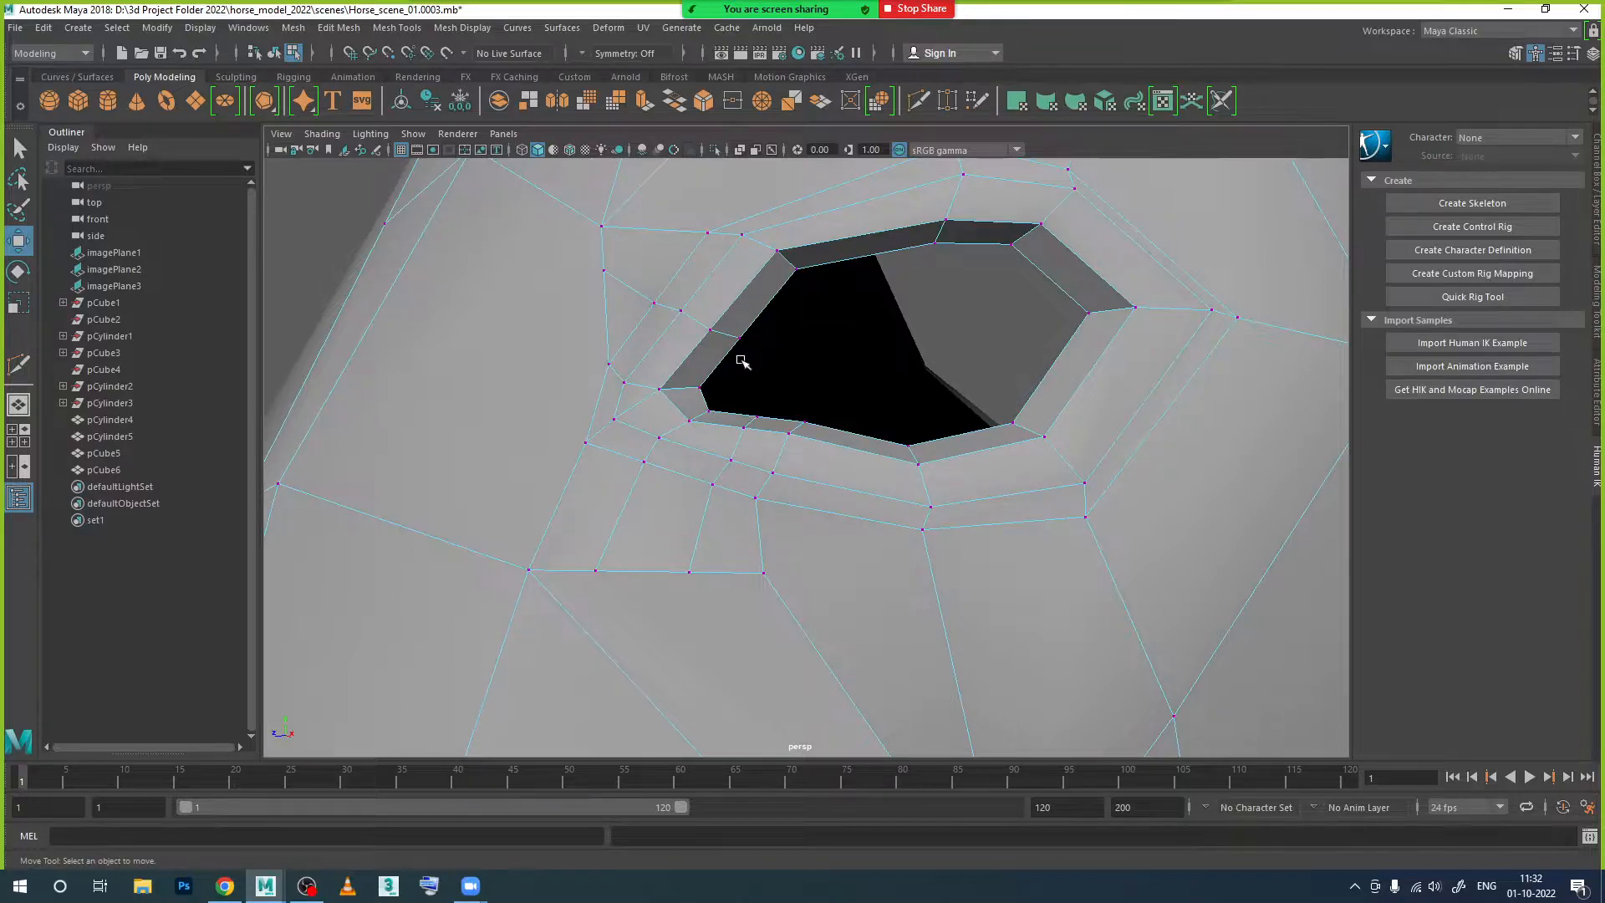
Step: Bridge the upper and lower rim edges next to the inner eye corner to close the corner with a face
{"action": "mouse_move", "coordinate": [720, 376]}
{"action": "right_mouse_down"}
{"action": "mouse_move", "coordinate": [722, 405]}
{"action": "mouse_move", "coordinate": [710, 349]}
{"action": "right_mouse_up"}
{"action": "left_click", "coordinate": [716, 369]}
{"action": "left_click", "coordinate": [720, 366]}
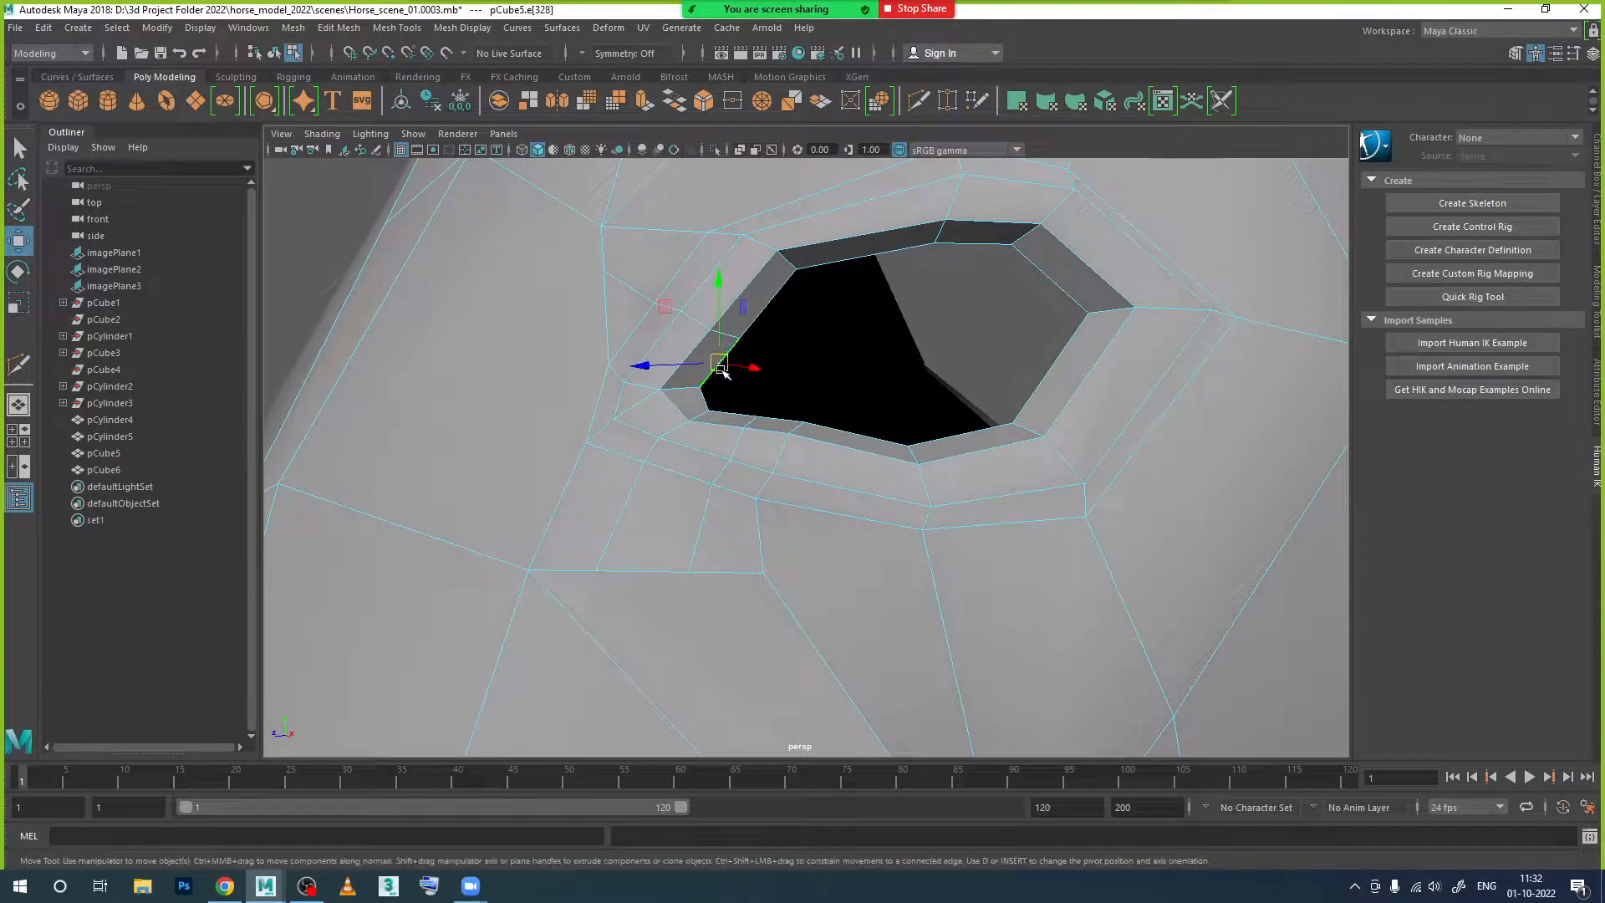
{"action": "left_click", "coordinate": [733, 413], "text": "shift"}
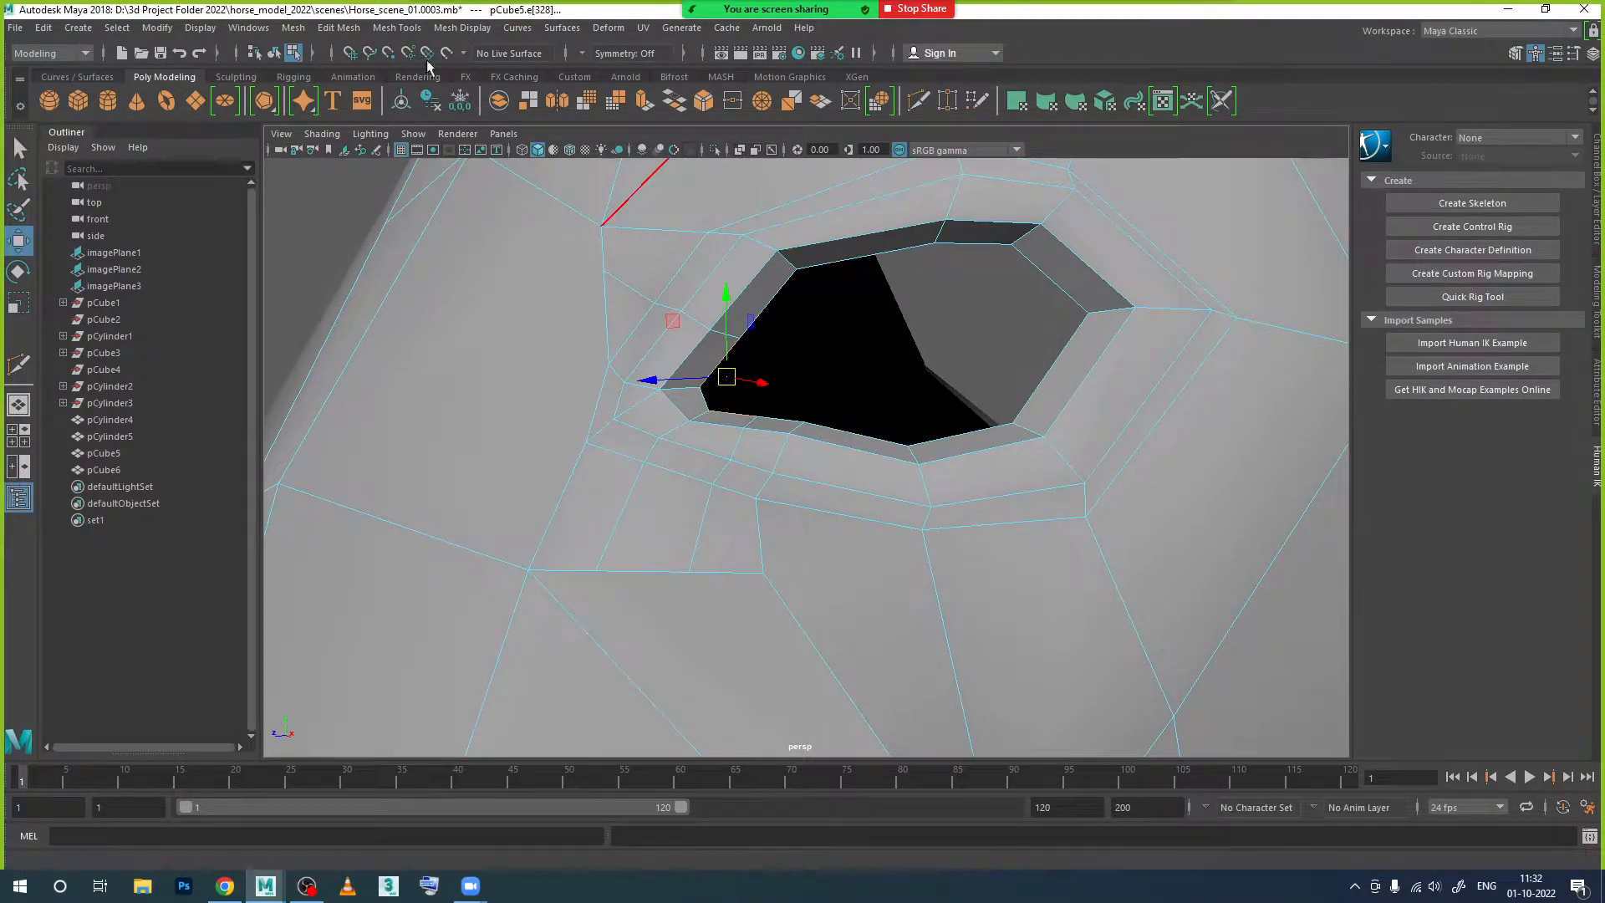
{"action": "left_click", "coordinate": [338, 27]}
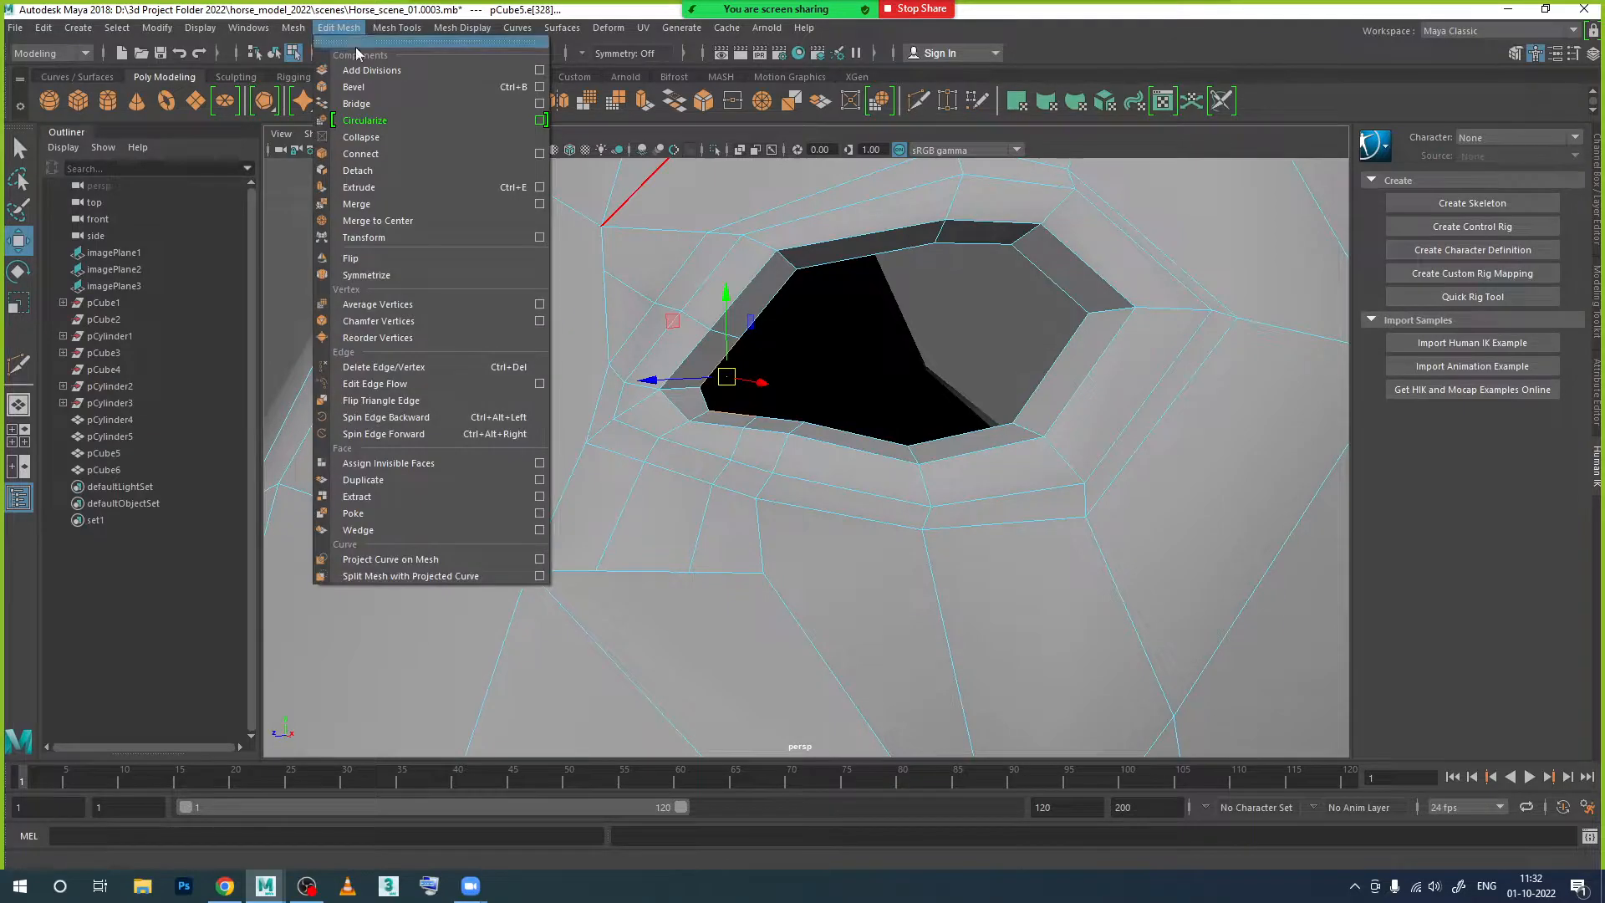
{"action": "left_click", "coordinate": [384, 102]}
Step: Reposition the vertices around the bridged face to shape the inner corner of the eye
{"action": "scroll", "coordinate": [849, 447], "scroll_direction": "down", "scroll_amount": 4}
{"action": "left_click_drag", "start_coordinate": [846, 450], "coordinate": [901, 439], "text": "alt"}
{"action": "middle_click_drag", "start_coordinate": [867, 436], "coordinate": [875, 404], "text": "alt"}
{"action": "right_click_drag", "start_coordinate": [730, 385], "coordinate": [662, 391]}
{"action": "left_click", "coordinate": [707, 388]}
{"action": "key", "text": "w"}
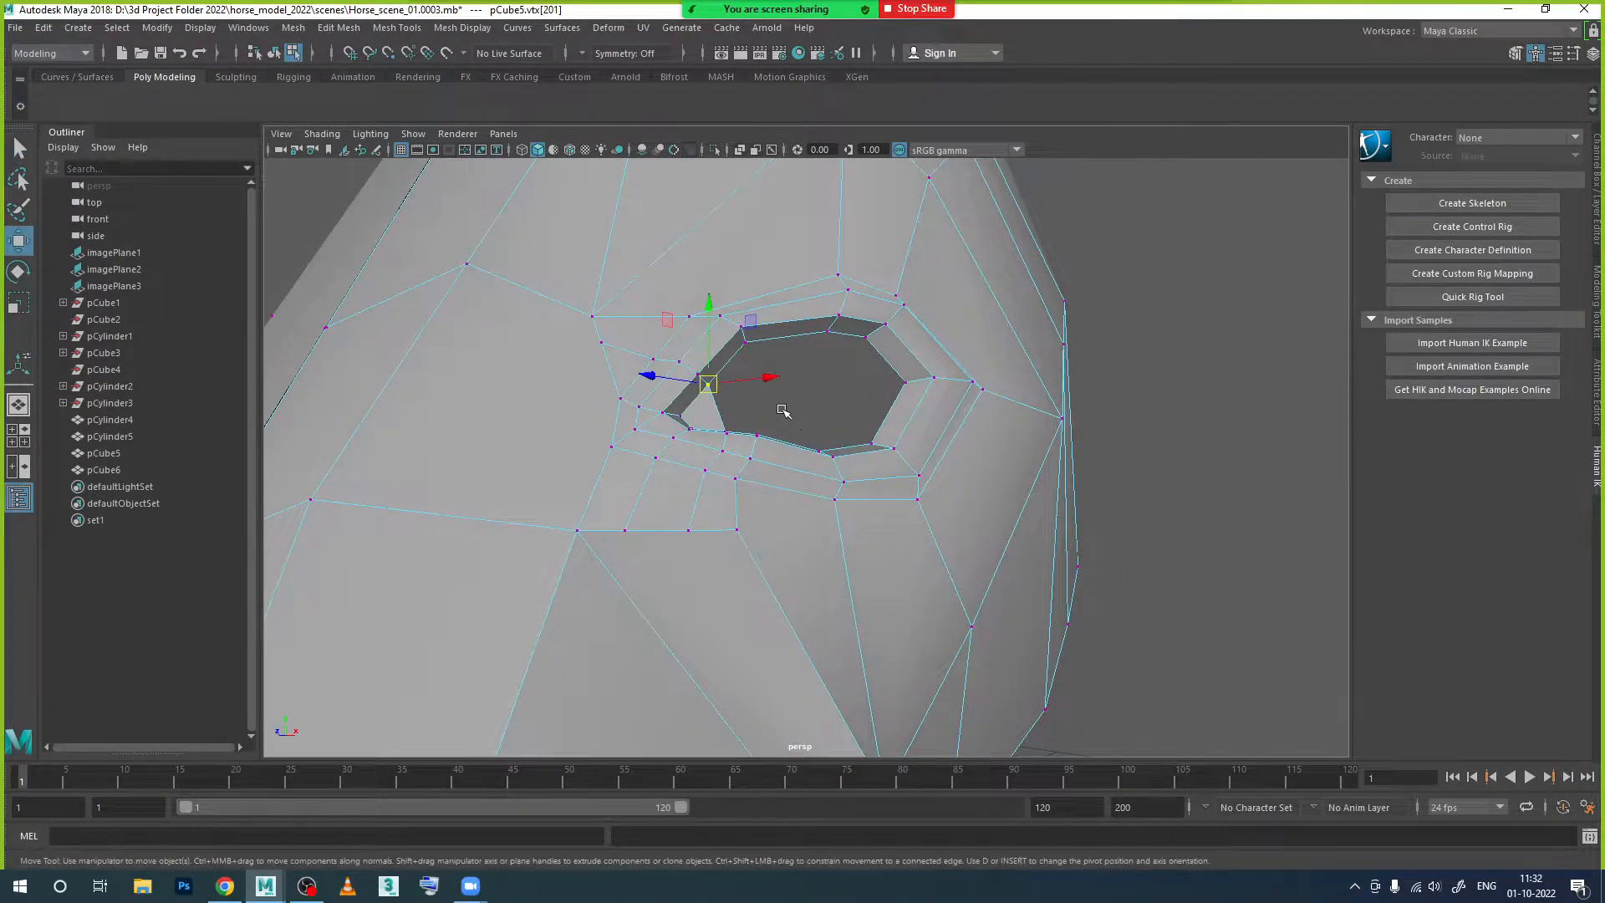
{"action": "left_click_drag", "start_coordinate": [747, 411], "coordinate": [757, 437], "text": "alt"}
{"action": "left_click_drag", "start_coordinate": [706, 331], "coordinate": [751, 430]}
{"action": "left_click", "coordinate": [730, 415]}
{"action": "left_click_drag", "start_coordinate": [763, 331], "coordinate": [764, 321]}
{"action": "left_click_drag", "start_coordinate": [830, 428], "coordinate": [898, 433], "text": "alt"}
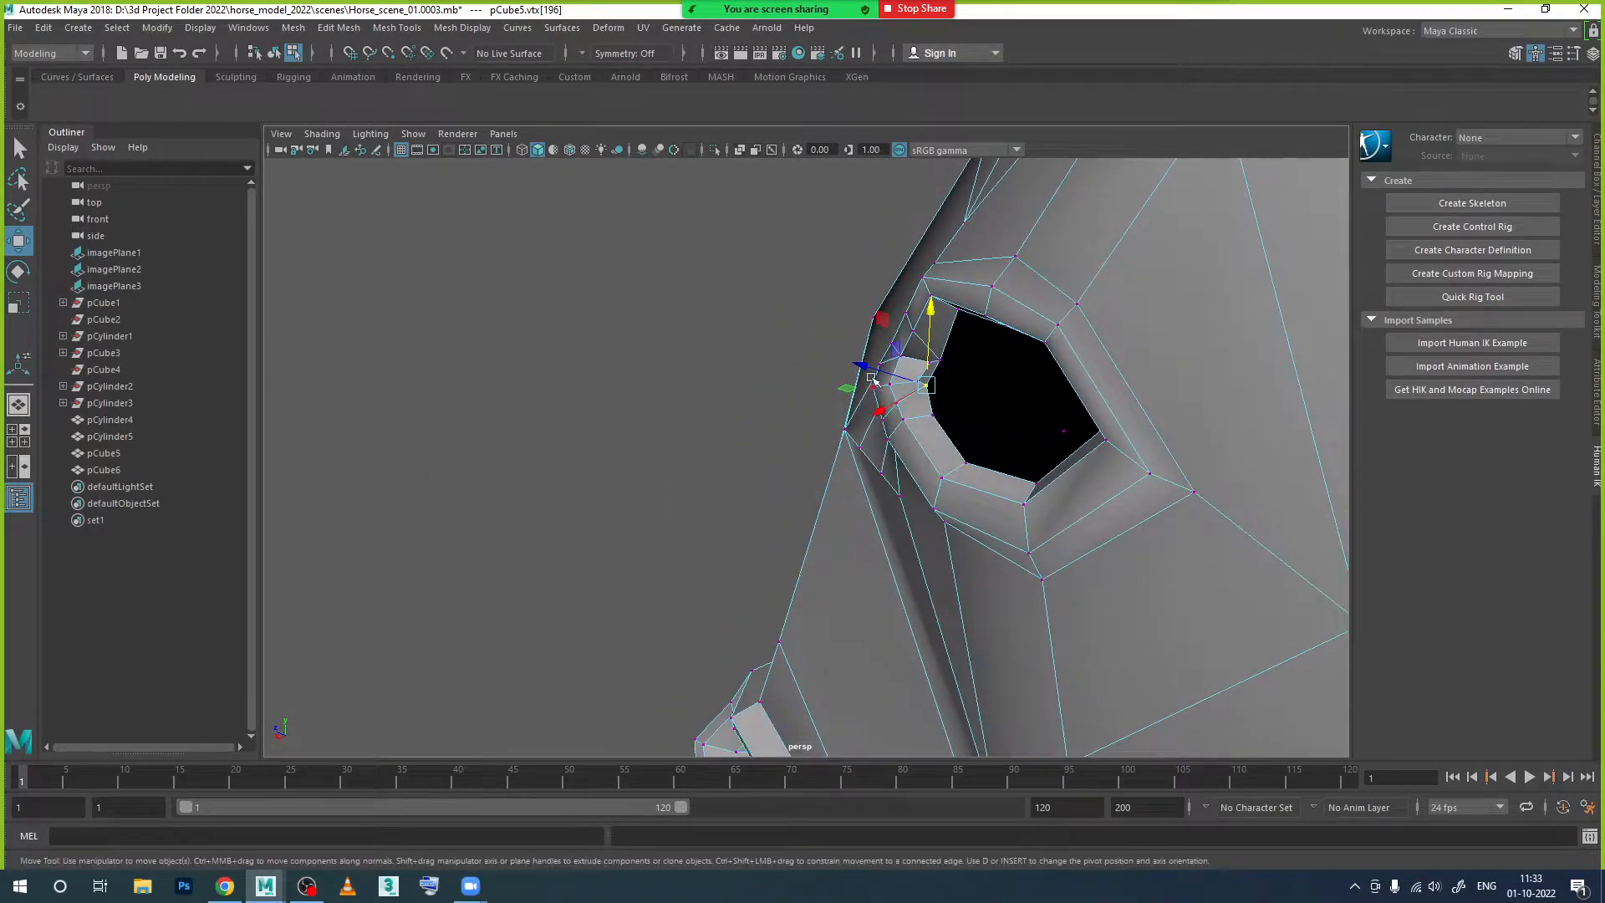
{"action": "left_click_drag", "start_coordinate": [863, 366], "coordinate": [871, 368]}
Step: Move the upper rim vertex beside the bridged inner corner slightly down and inward
{"action": "left_click_drag", "start_coordinate": [957, 438], "coordinate": [924, 394], "text": "alt"}
{"action": "left_click", "coordinate": [747, 258]}
{"action": "left_click_drag", "start_coordinate": [788, 324], "coordinate": [820, 321], "text": "alt"}
{"action": "left_click", "coordinate": [616, 275]}
{"action": "left_click_drag", "start_coordinate": [661, 369], "coordinate": [637, 339], "text": "alt"}
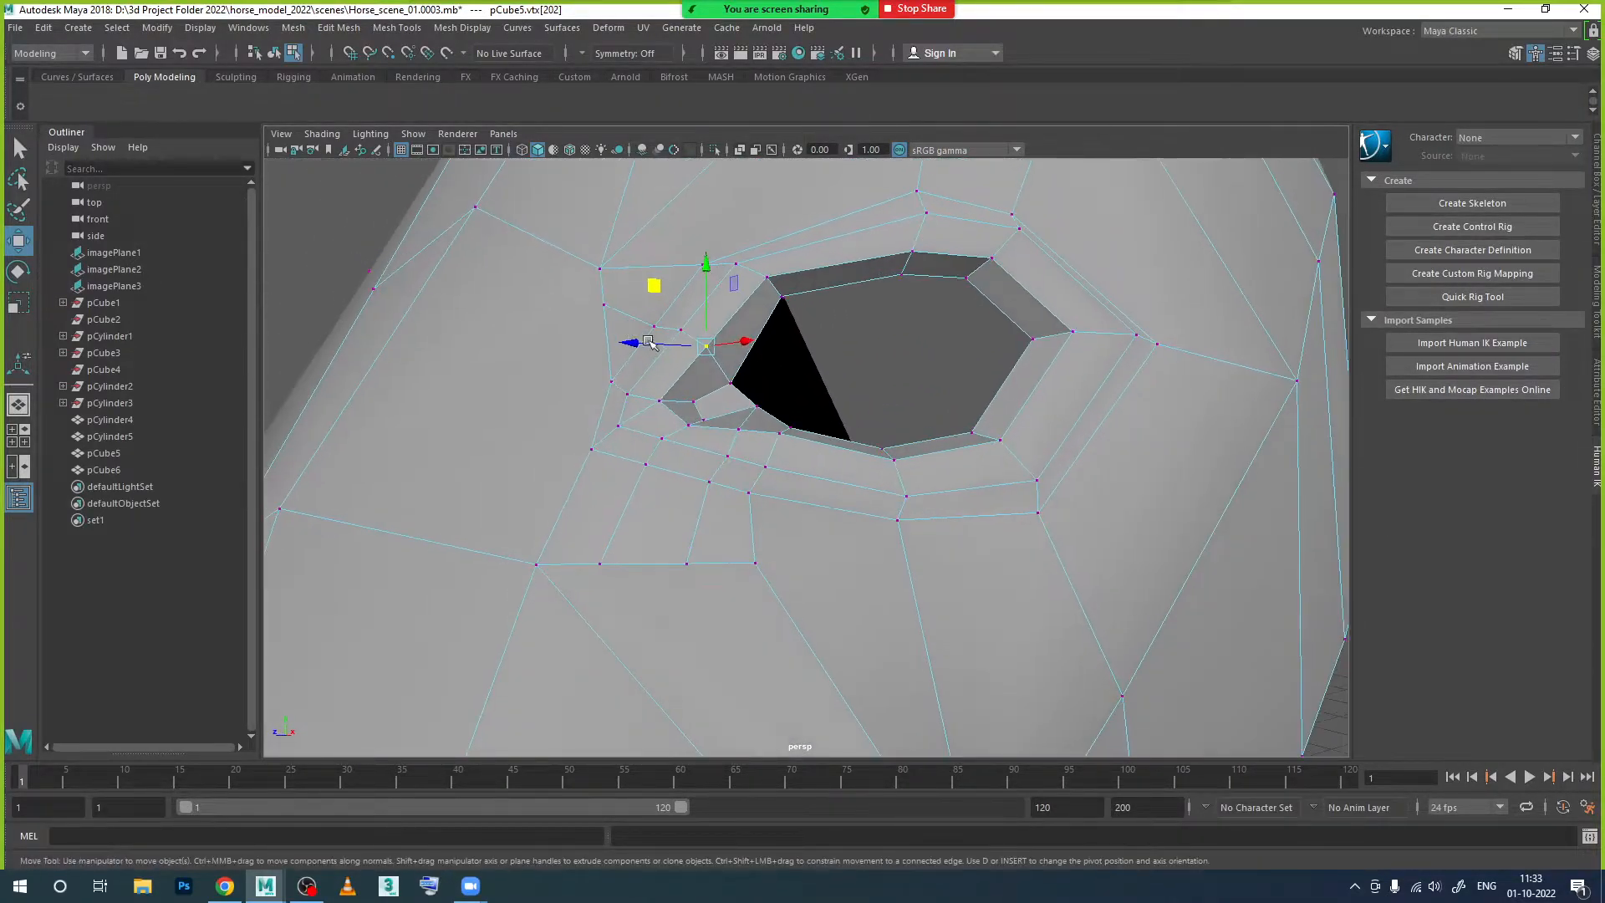
{"action": "right_click", "coordinate": [709, 346]}
{"action": "right_click_drag", "start_coordinate": [708, 324], "coordinate": [647, 350]}
{"action": "left_click_drag", "start_coordinate": [704, 294], "coordinate": [706, 311]}
{"action": "left_click_drag", "start_coordinate": [716, 392], "coordinate": [791, 405], "text": "alt"}
{"action": "left_click_drag", "start_coordinate": [558, 343], "coordinate": [563, 345]}
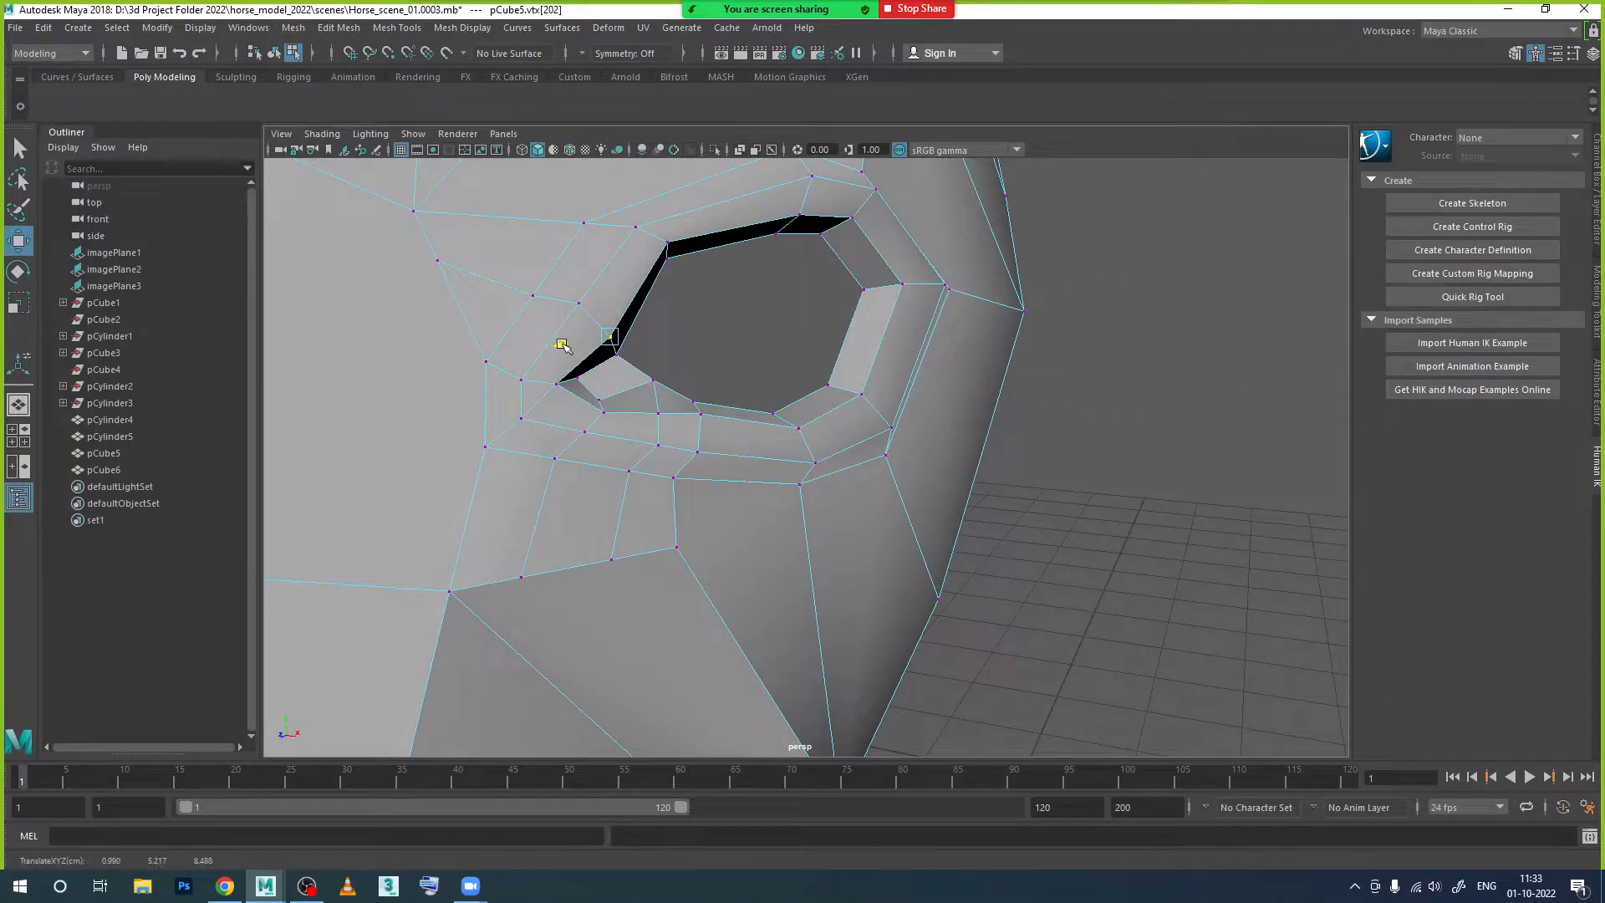
Step: Adjust the lower eyelid vertices near the inner eye corner to smooth the transition into the bridged face
{"action": "left_click", "coordinate": [661, 414]}
{"action": "mouse_move", "coordinate": [661, 414]}
{"action": "left_mouse_down", "text": "alt"}
{"action": "mouse_move", "coordinate": [669, 355]}
{"action": "mouse_move", "coordinate": [678, 420]}
{"action": "mouse_move", "coordinate": [623, 451]}
{"action": "mouse_move", "coordinate": [656, 443]}
{"action": "left_mouse_up", "text": "alt"}
{"action": "left_click", "coordinate": [633, 429]}
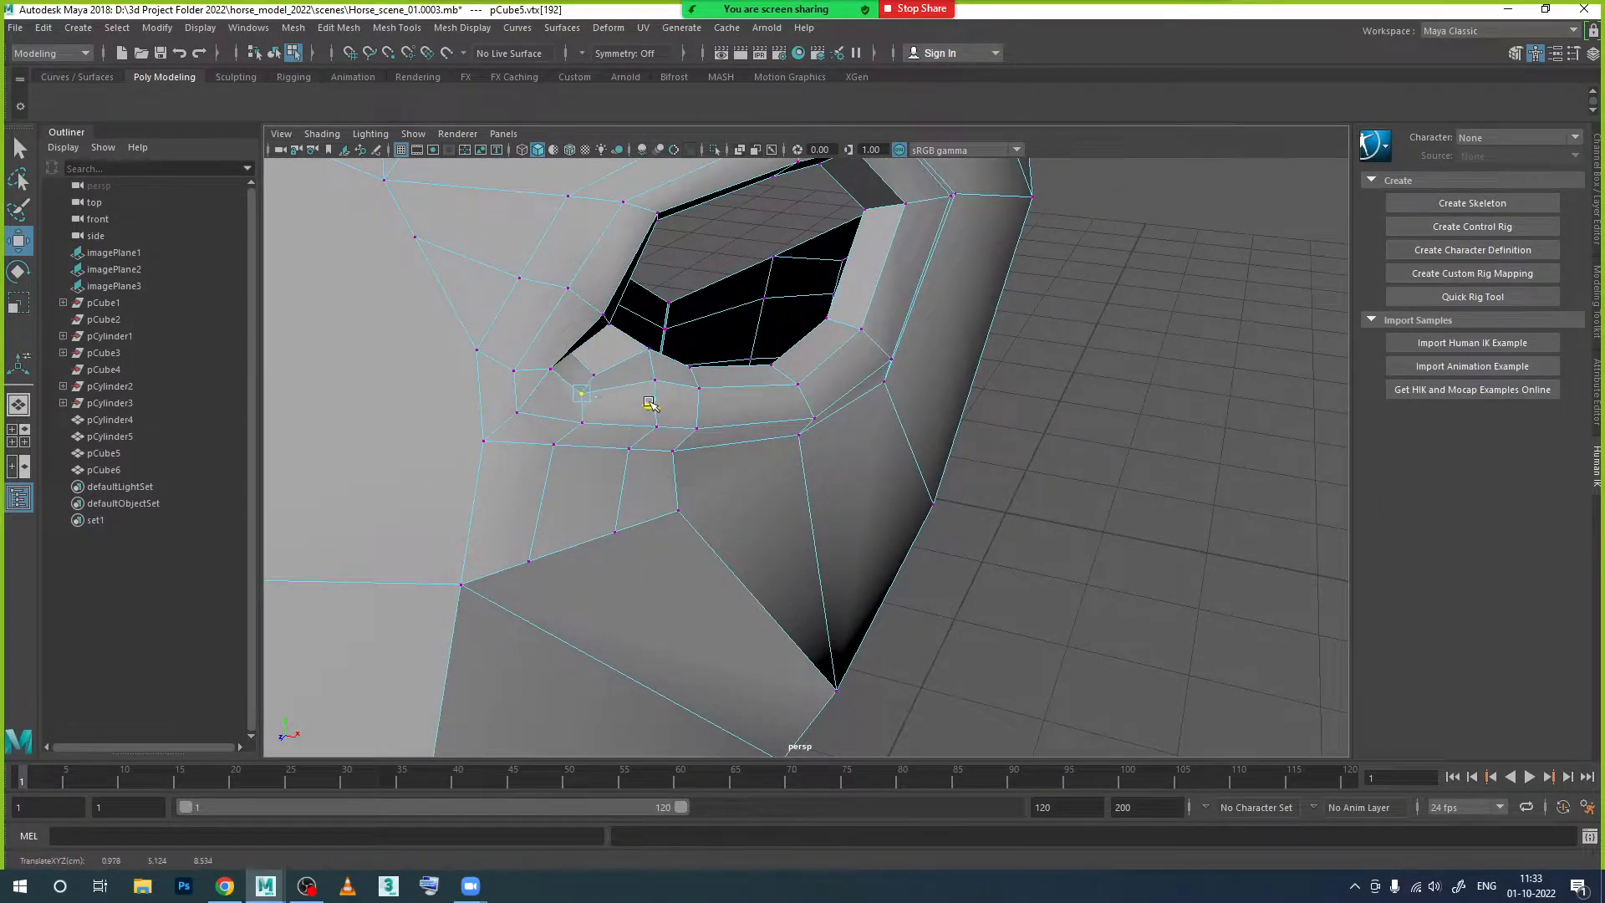
{"action": "left_click_drag", "start_coordinate": [573, 354], "coordinate": [574, 345]}
{"action": "left_click_drag", "start_coordinate": [717, 498], "coordinate": [707, 534], "text": "alt"}
{"action": "left_click", "coordinate": [702, 407]}
{"action": "left_click", "coordinate": [951, 354]}
{"action": "left_click_drag", "start_coordinate": [891, 358], "coordinate": [874, 358]}
Step: Return to object mode and preview the head in smooth mode to check the reshaped inner eye corner
{"action": "left_click_drag", "start_coordinate": [899, 438], "coordinate": [1022, 379], "text": "alt"}
{"action": "right_click_drag", "start_coordinate": [1021, 378], "coordinate": [1130, 333]}
{"action": "left_click_drag", "start_coordinate": [1130, 333], "coordinate": [1118, 357], "text": "alt"}
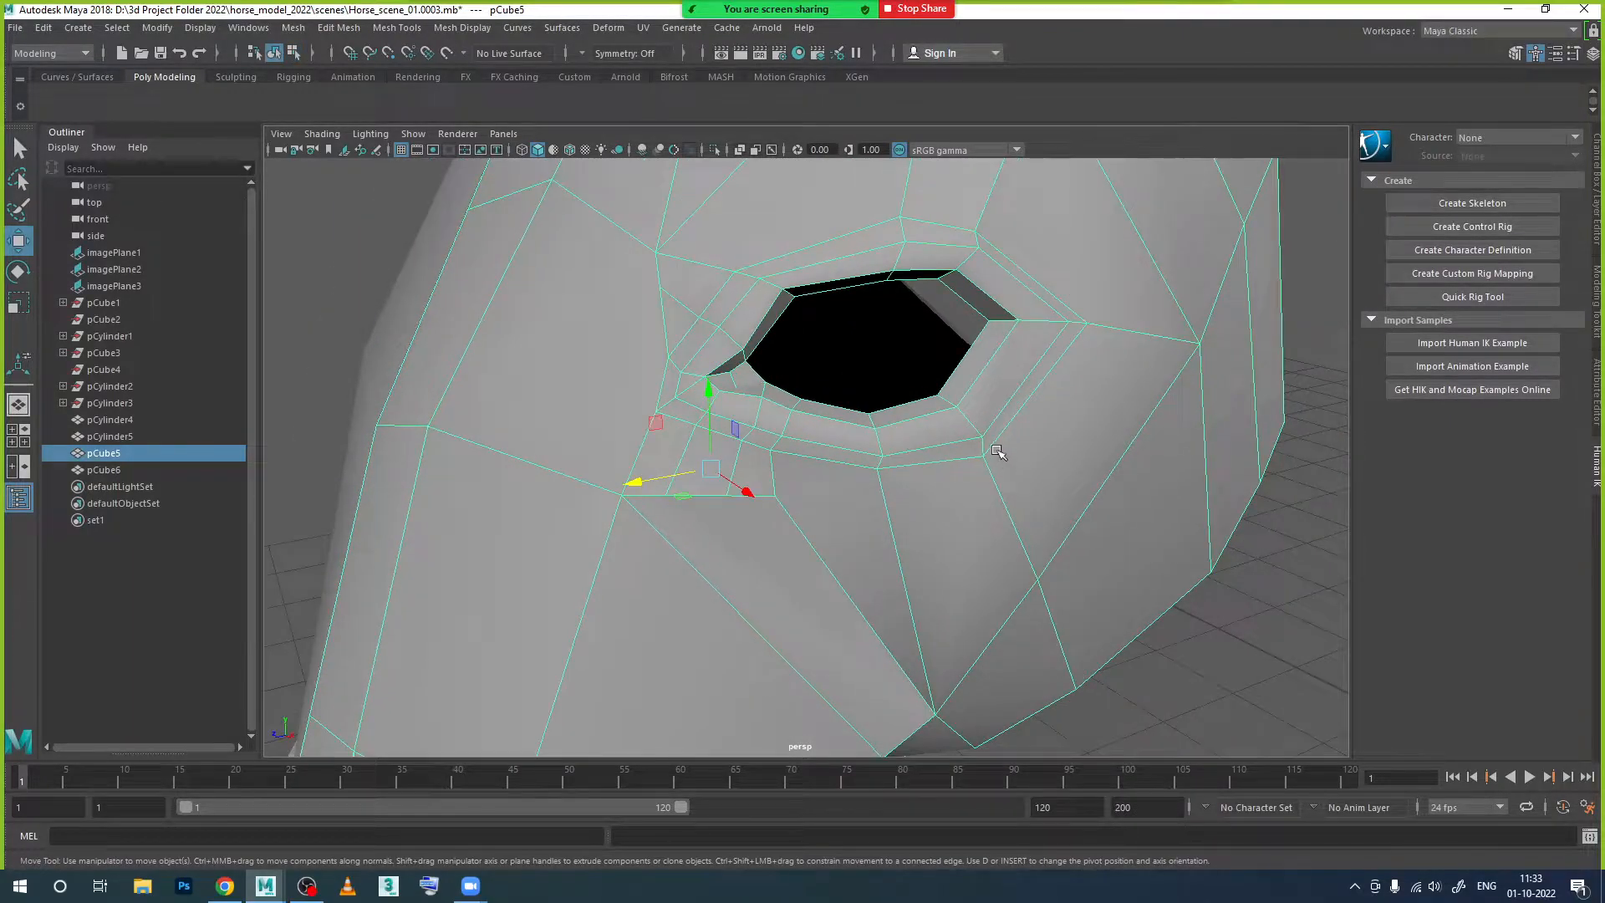
{"action": "key", "text": "3"}
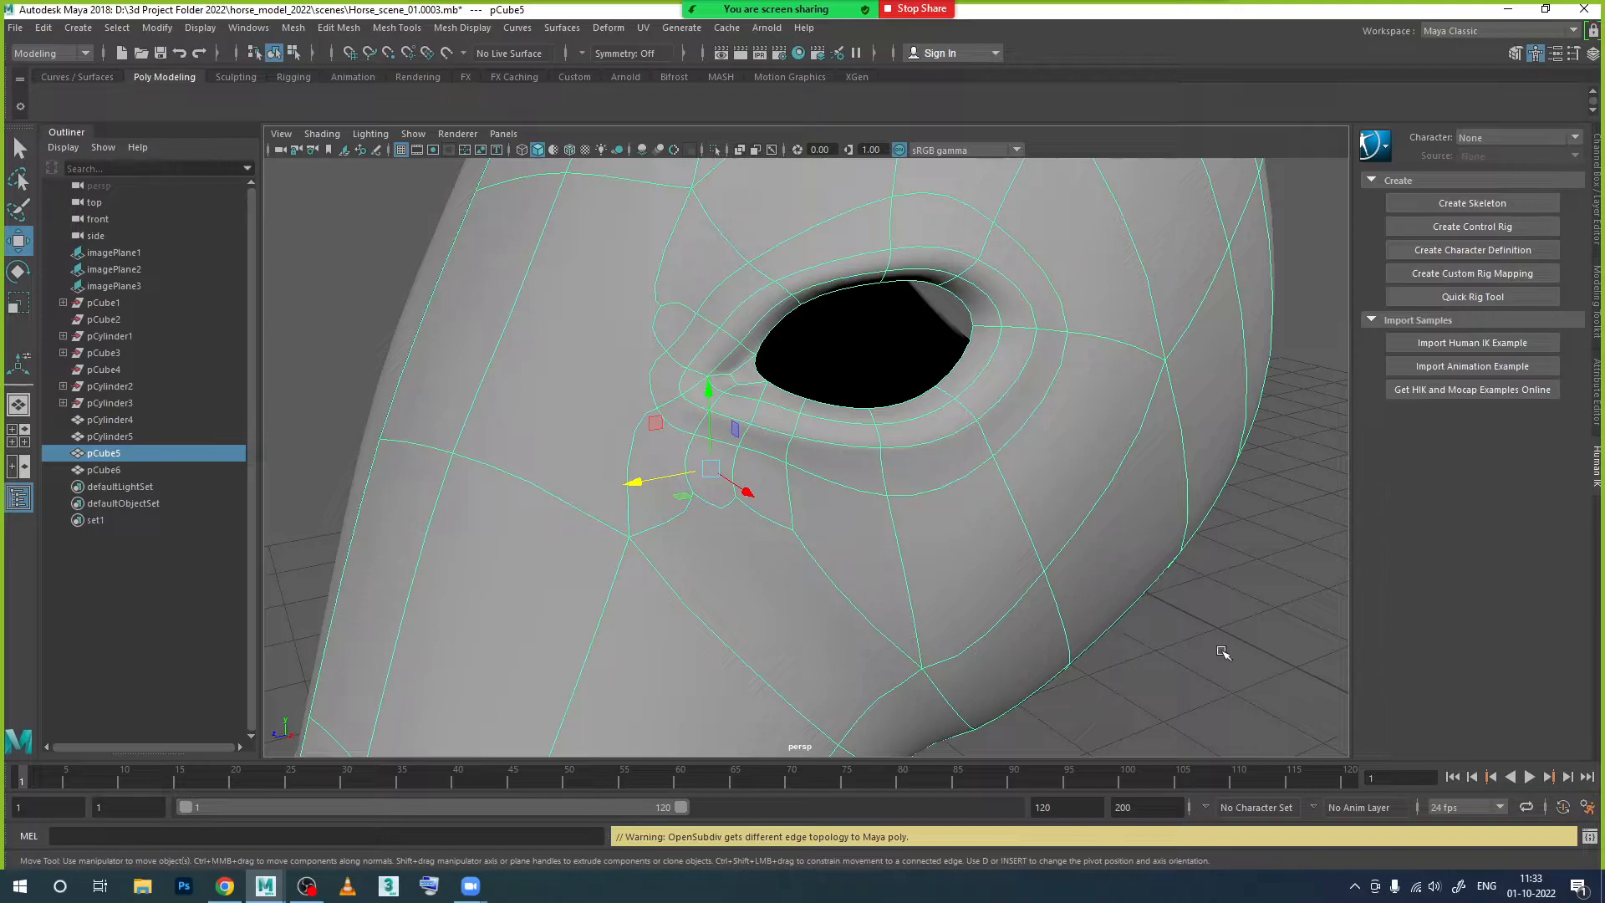
{"action": "left_click", "coordinate": [1220, 652]}
{"action": "scroll", "coordinate": [1215, 649], "scroll_direction": "down", "scroll_amount": 5}
{"action": "scroll", "coordinate": [886, 474], "scroll_direction": "up", "scroll_amount": 1}
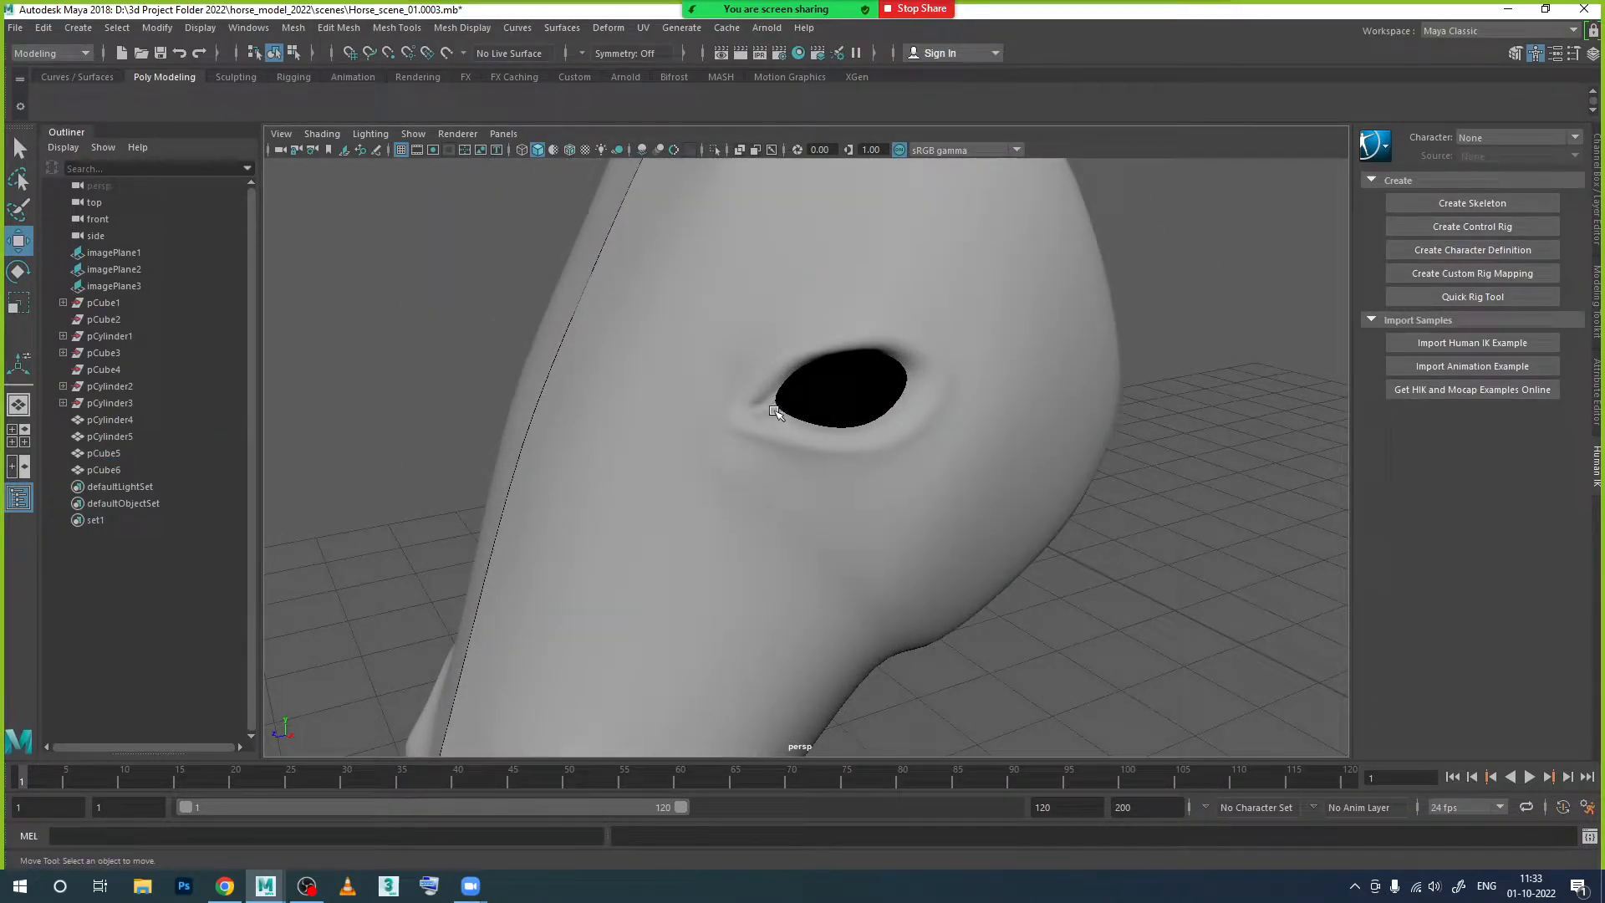
{"action": "left_click", "coordinate": [776, 412]}
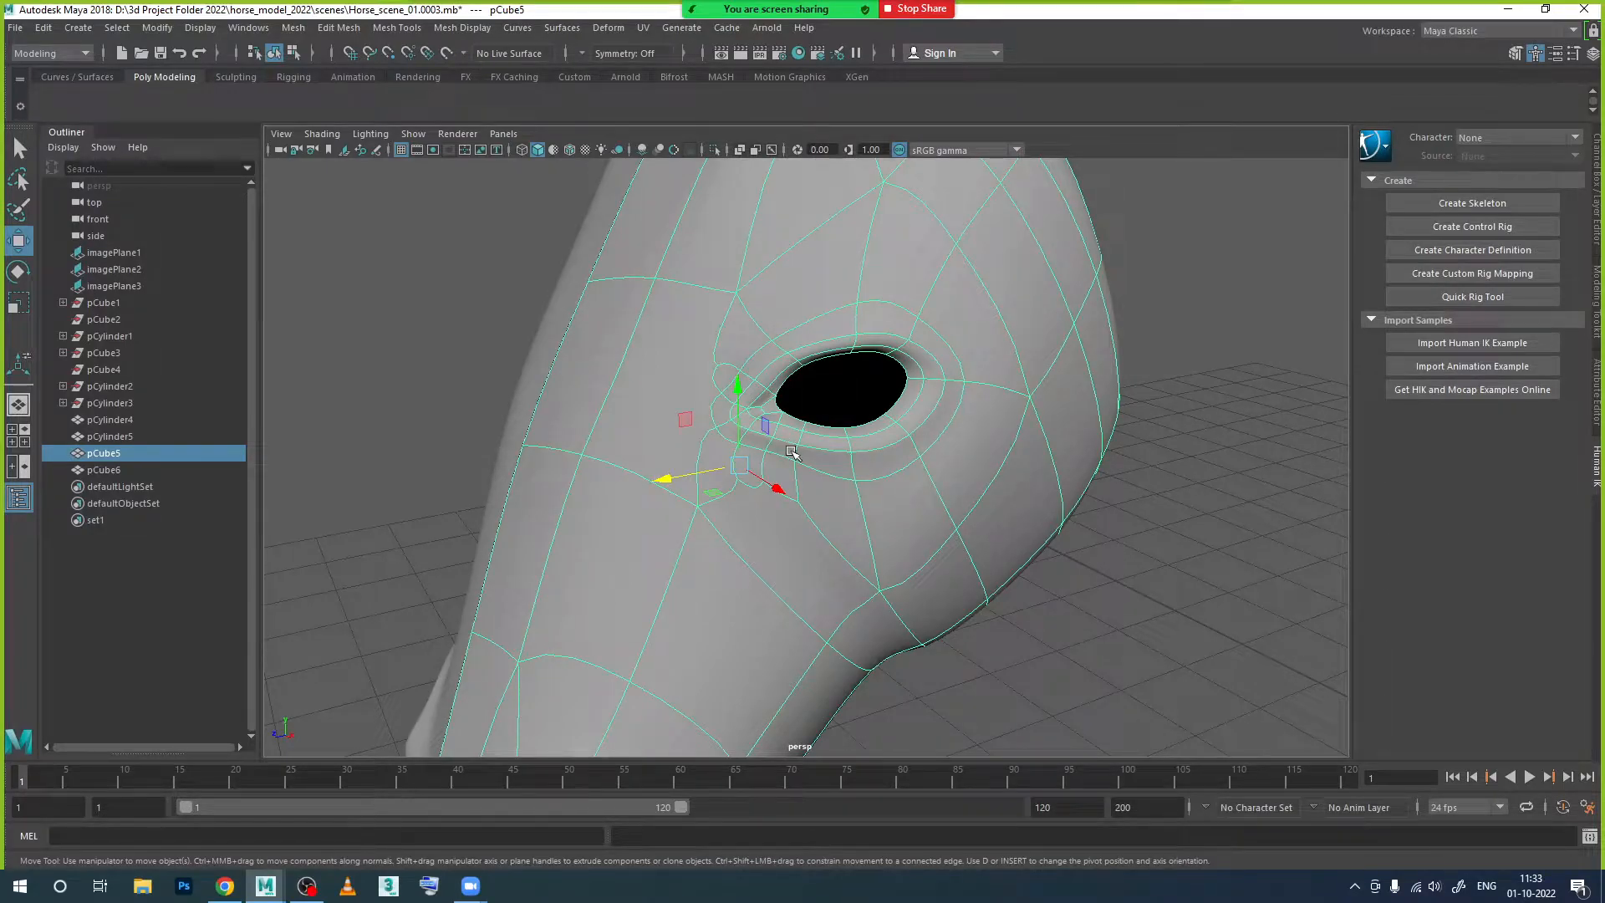
Step: Examine the reshaped inner eye corner and eyelids in smooth mode from several angles, with and without the wireframe
{"action": "left_click_drag", "start_coordinate": [832, 493], "coordinate": [963, 535], "text": "alt"}
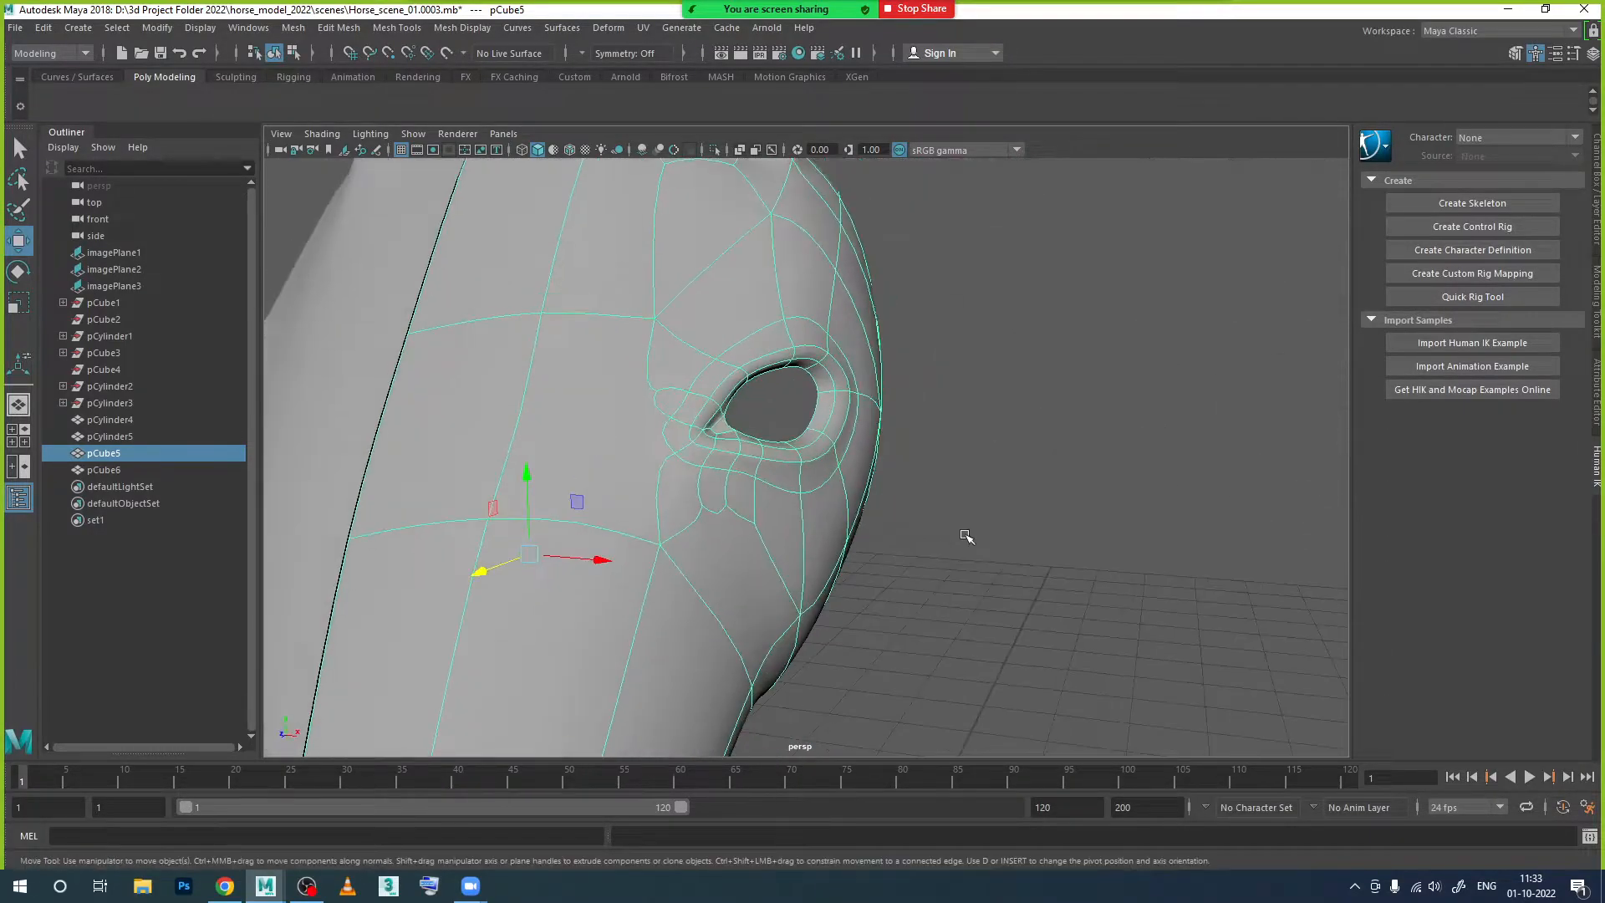
{"action": "left_click", "coordinate": [948, 577]}
{"action": "left_click_drag", "start_coordinate": [963, 592], "coordinate": [857, 474], "text": "alt"}
{"action": "scroll", "coordinate": [857, 473], "scroll_direction": "up", "scroll_amount": 3}
{"action": "middle_click_drag", "start_coordinate": [857, 482], "coordinate": [949, 519], "text": "alt"}
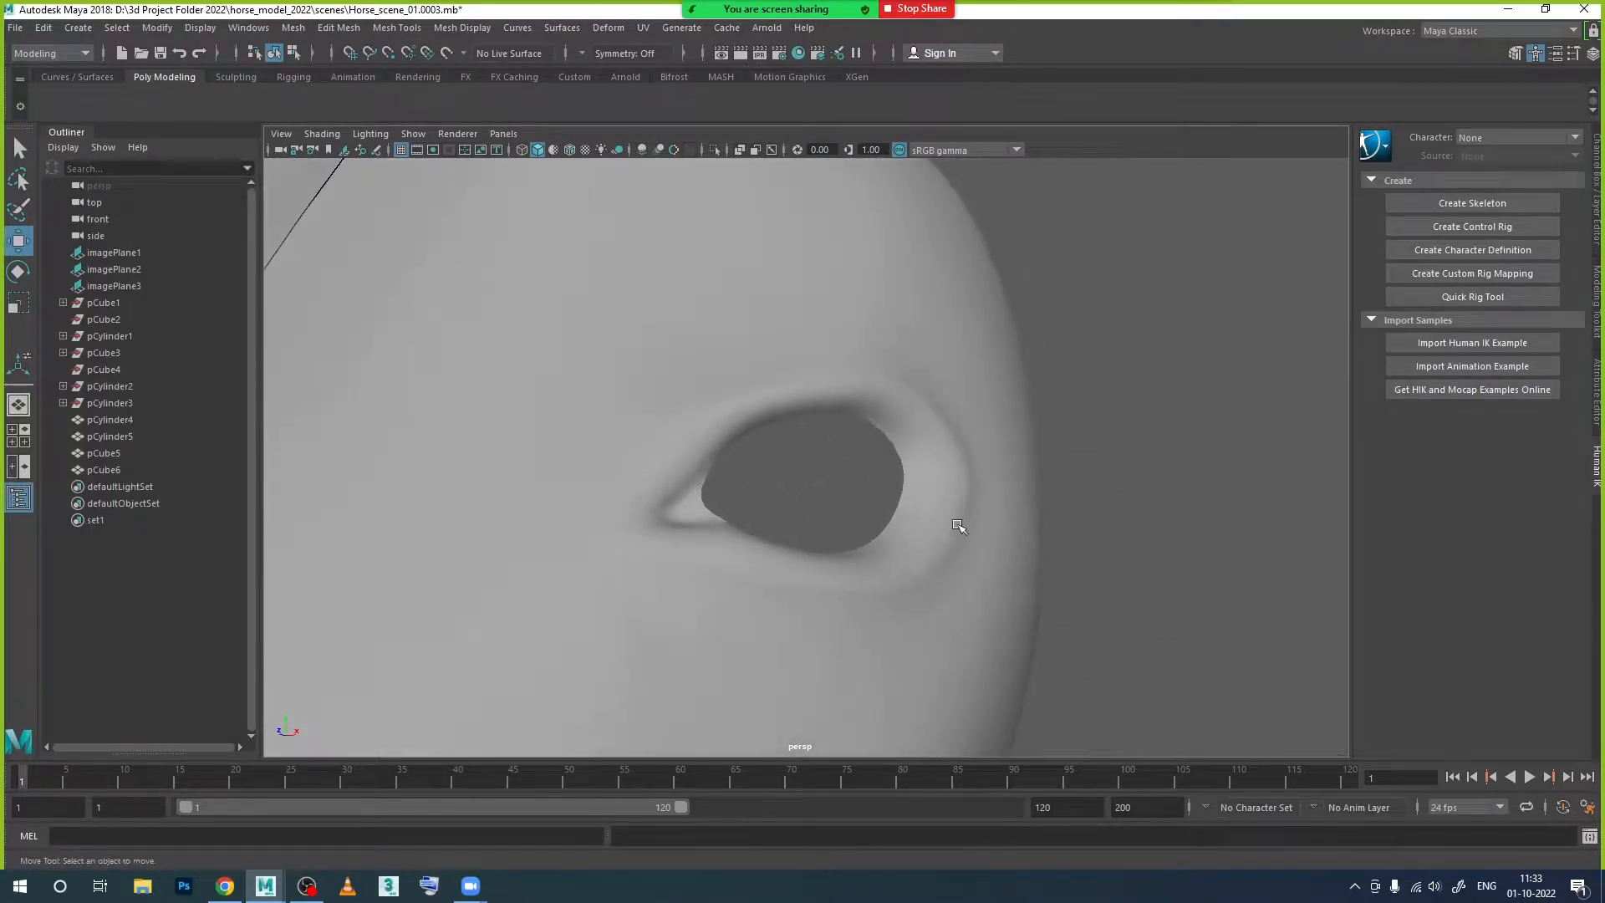
{"action": "left_click", "coordinate": [948, 518]}
{"action": "left_click_drag", "start_coordinate": [852, 567], "coordinate": [756, 460], "text": "alt"}
{"action": "scroll", "coordinate": [874, 525], "scroll_direction": "down", "scroll_amount": 3}
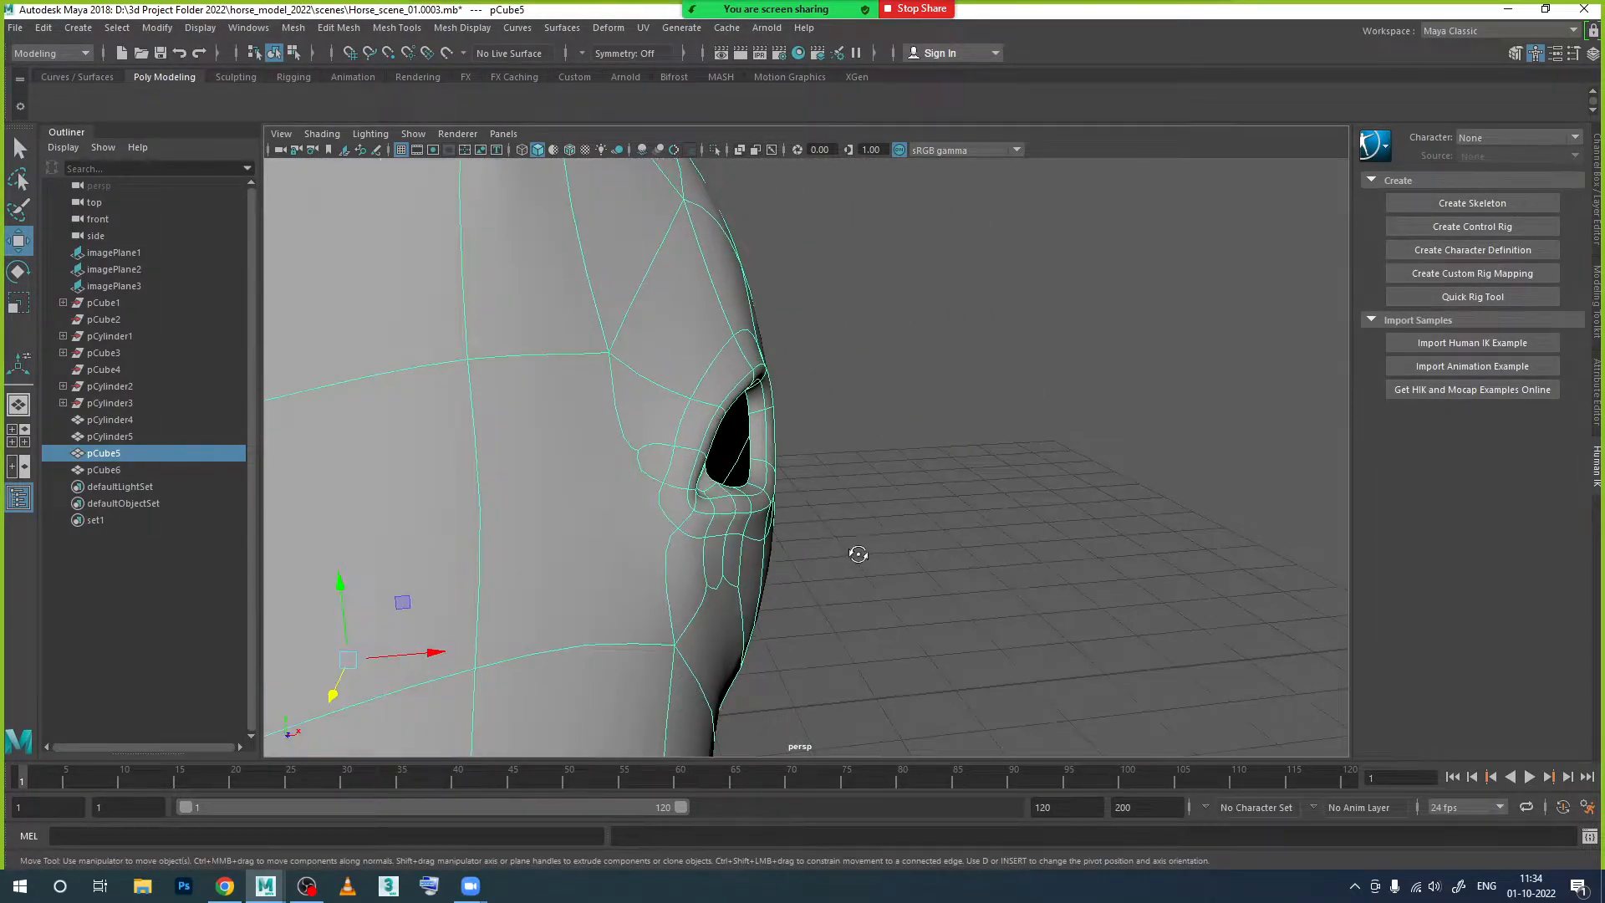
{"action": "left_click_drag", "start_coordinate": [860, 555], "coordinate": [795, 566], "text": "alt"}
{"action": "scroll", "coordinate": [871, 575], "scroll_direction": "down", "scroll_amount": 3}
{"action": "left_click", "coordinate": [978, 583]}
{"action": "left_click_drag", "start_coordinate": [984, 586], "coordinate": [958, 607], "text": "alt"}
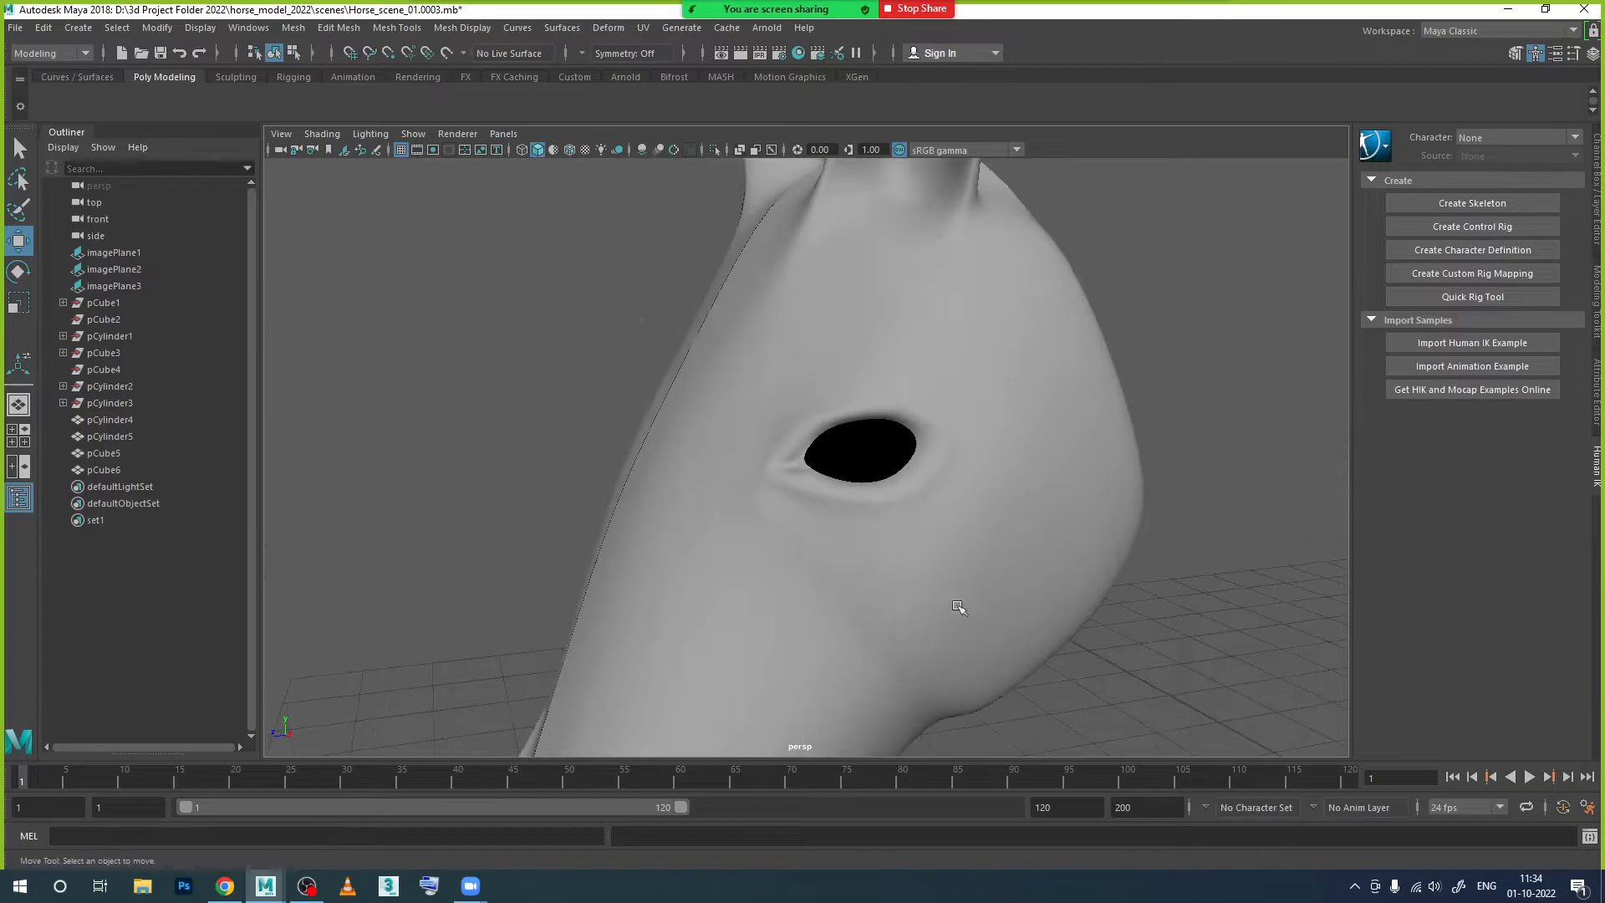
{"action": "left_click_drag", "start_coordinate": [846, 447], "coordinate": [844, 460], "text": "alt"}
{"action": "scroll", "coordinate": [849, 459], "scroll_direction": "up", "scroll_amount": 6}
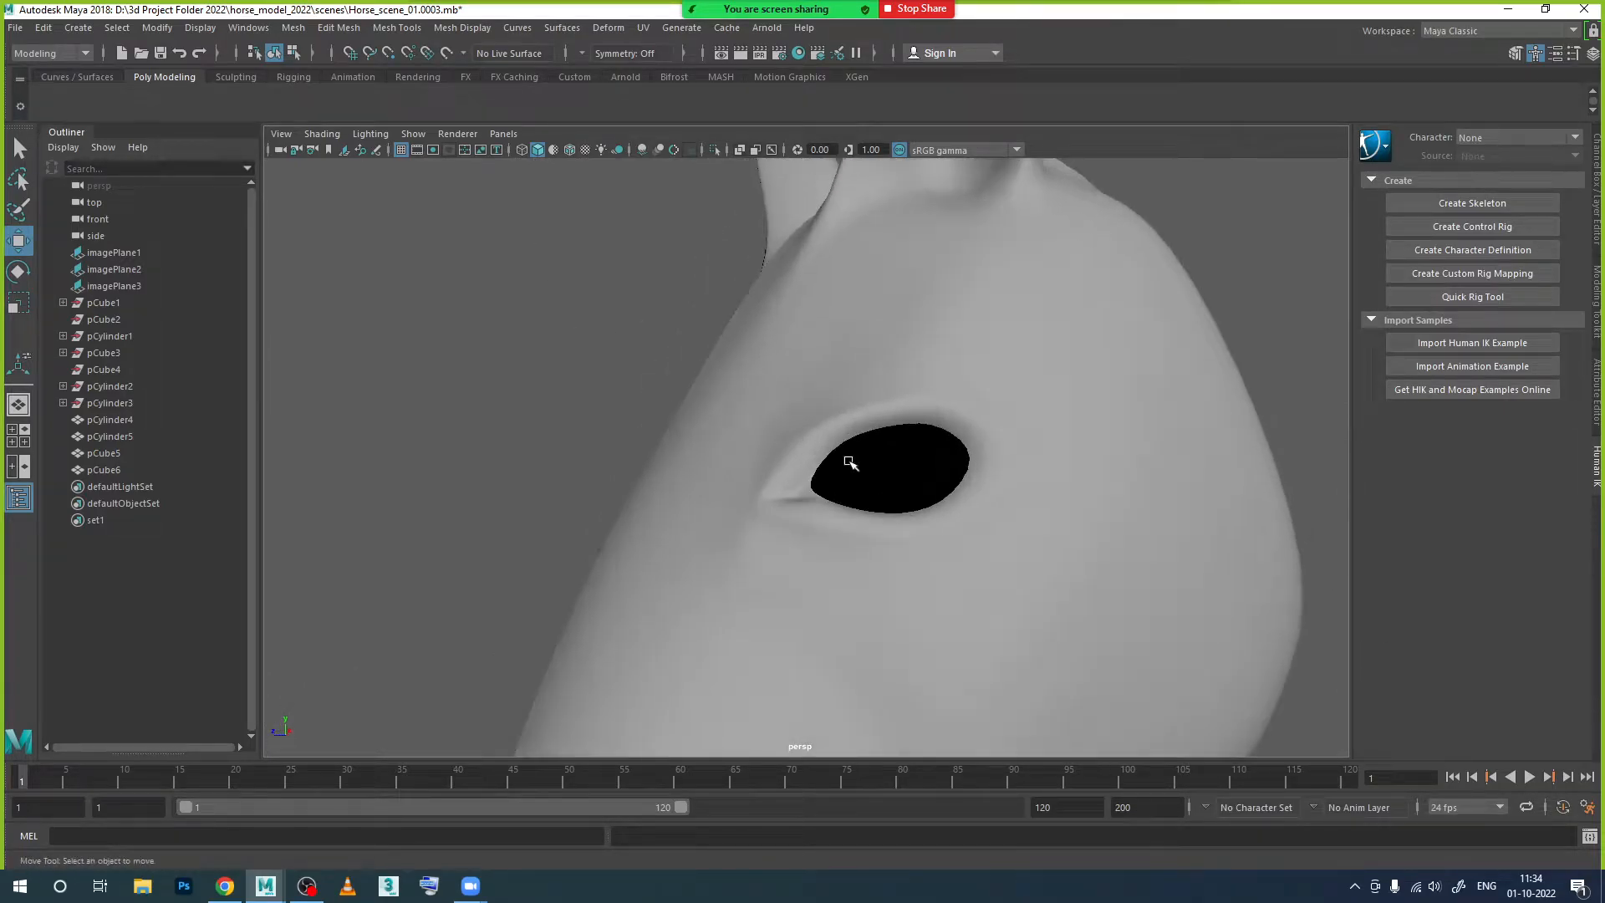
Step: Select the innermost edge loop around the eye opening of the head mesh
{"action": "left_click", "coordinate": [875, 403]}
{"action": "right_click_drag", "start_coordinate": [877, 382], "coordinate": [874, 335]}
{"action": "left_click_drag", "start_coordinate": [920, 455], "coordinate": [886, 442], "text": "alt"}
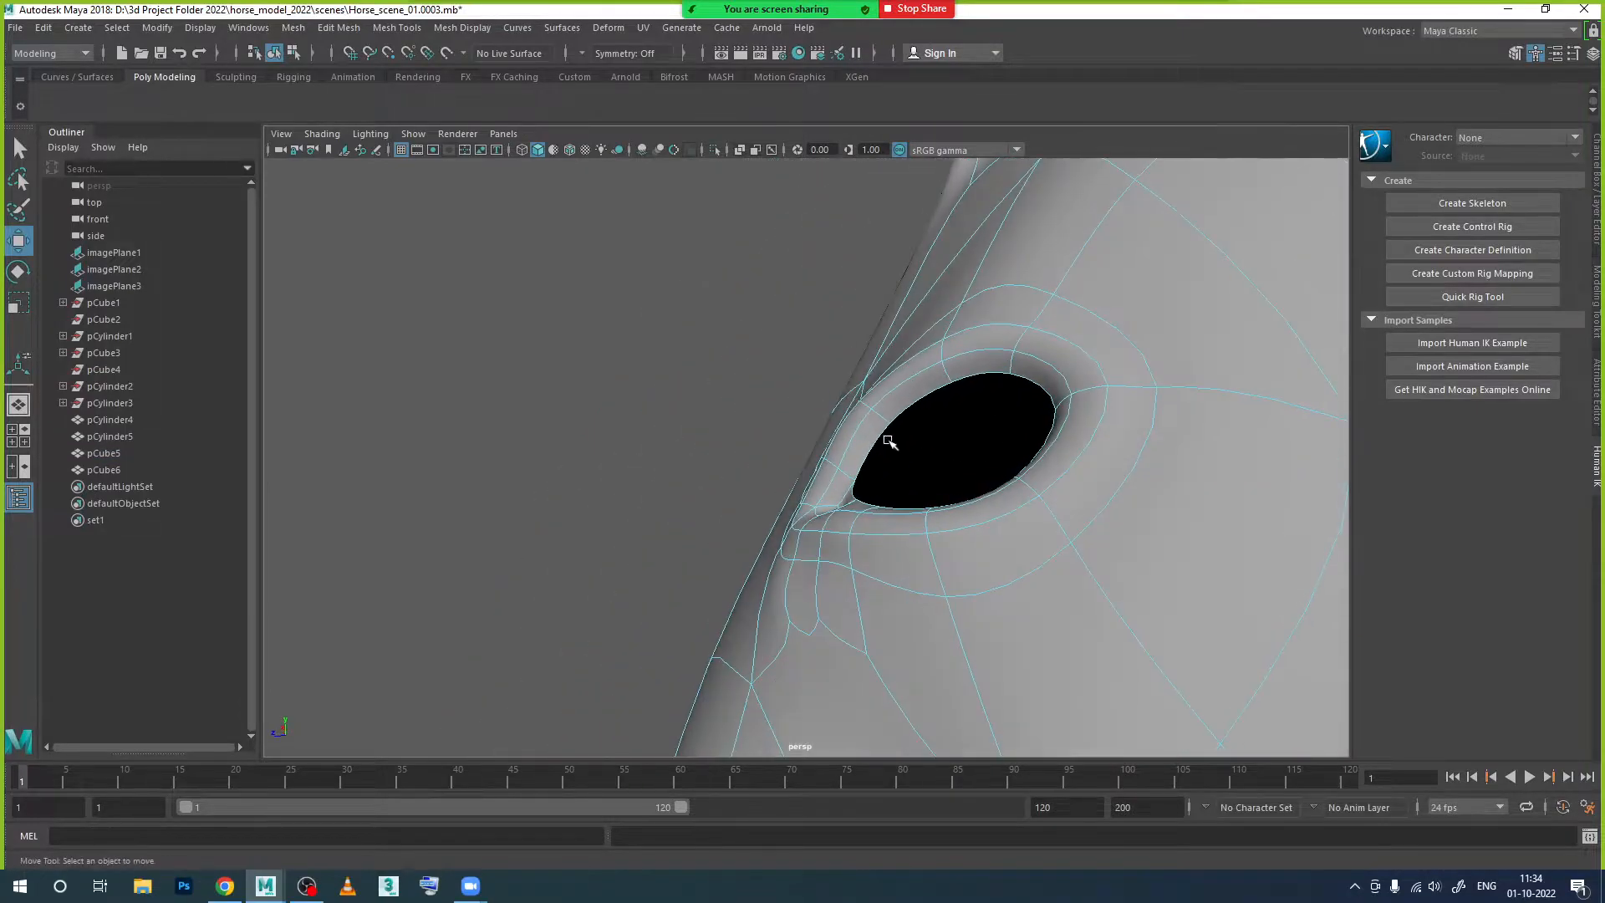
{"action": "double_click", "coordinate": [901, 416]}
{"action": "left_click_drag", "start_coordinate": [931, 498], "coordinate": [1002, 552], "text": "alt"}
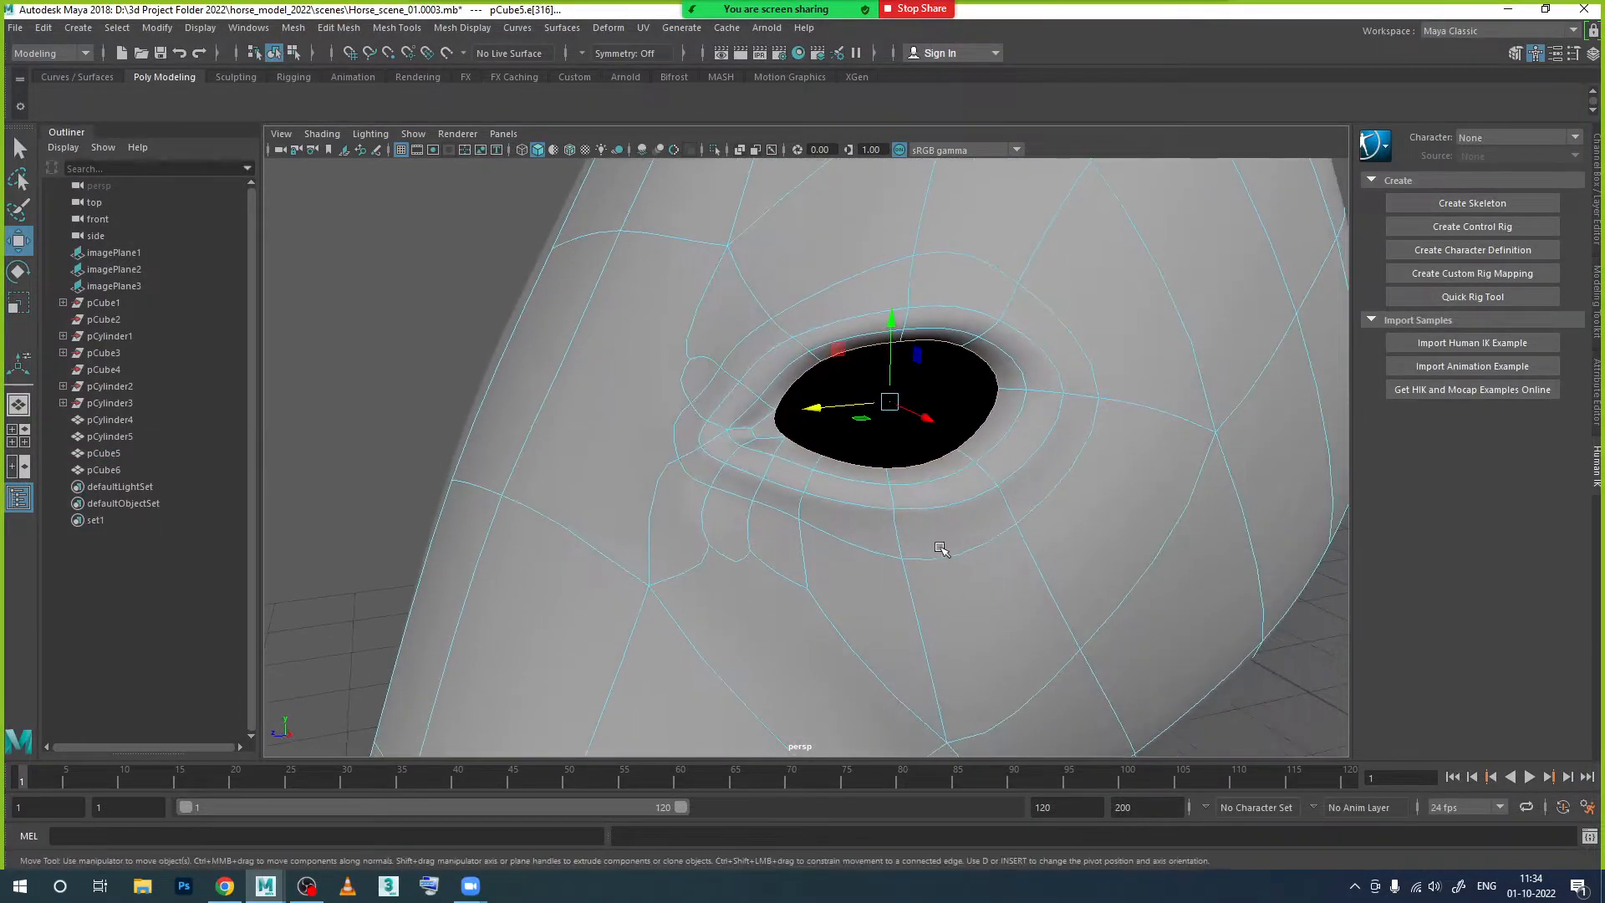
{"action": "left_click_drag", "start_coordinate": [807, 472], "coordinate": [813, 504], "text": "alt"}
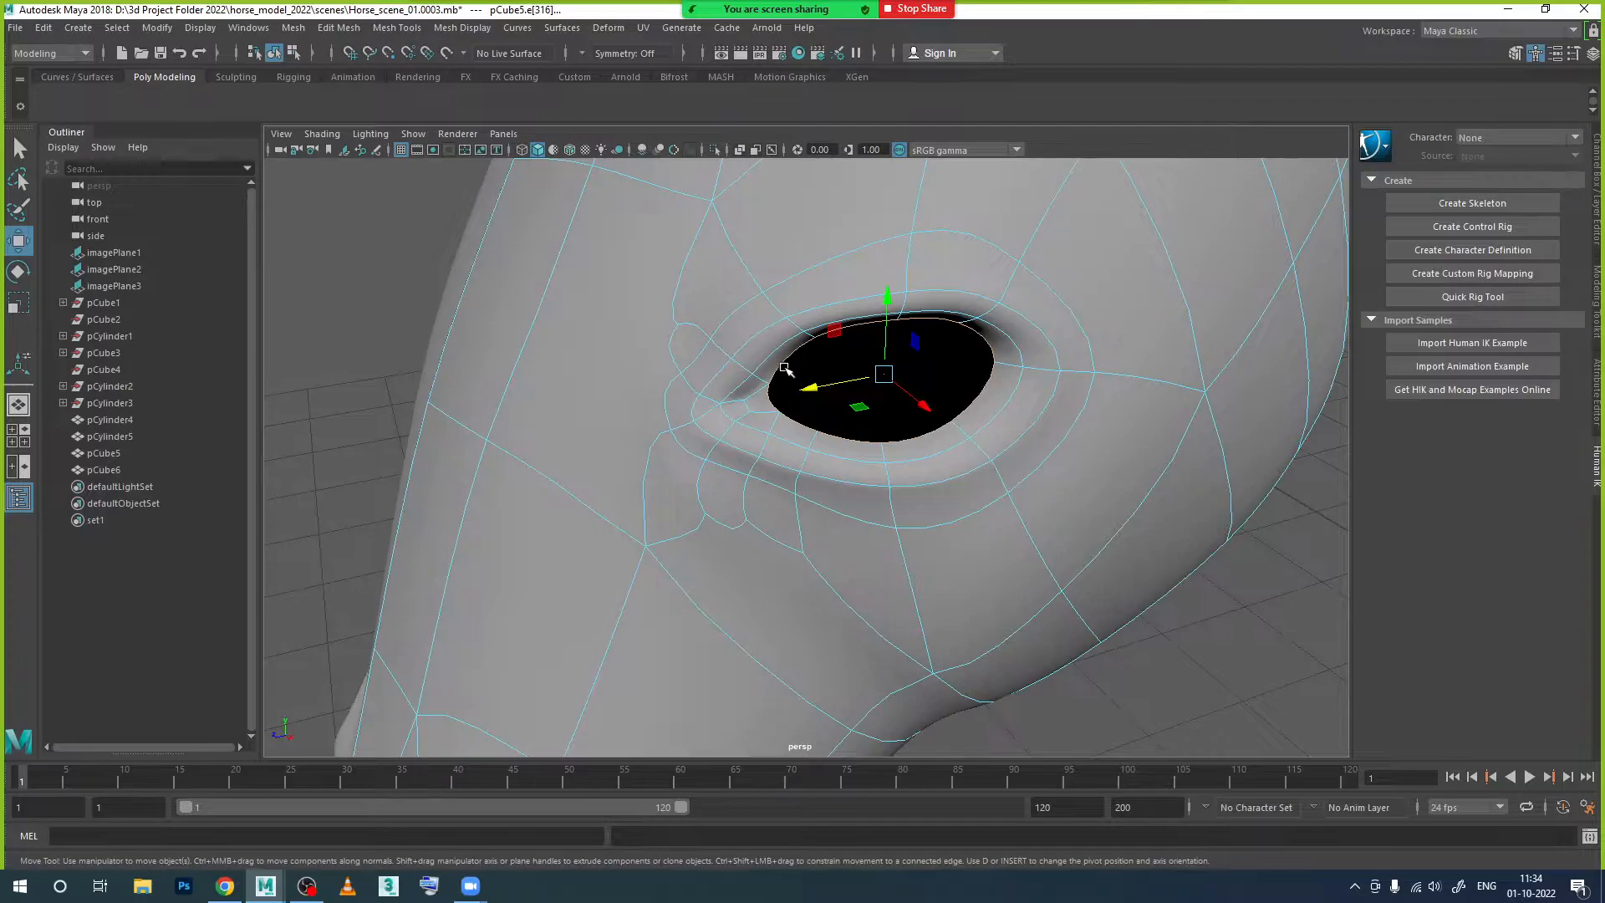
{"action": "left_click_drag", "start_coordinate": [778, 347], "coordinate": [633, 578], "text": "alt"}
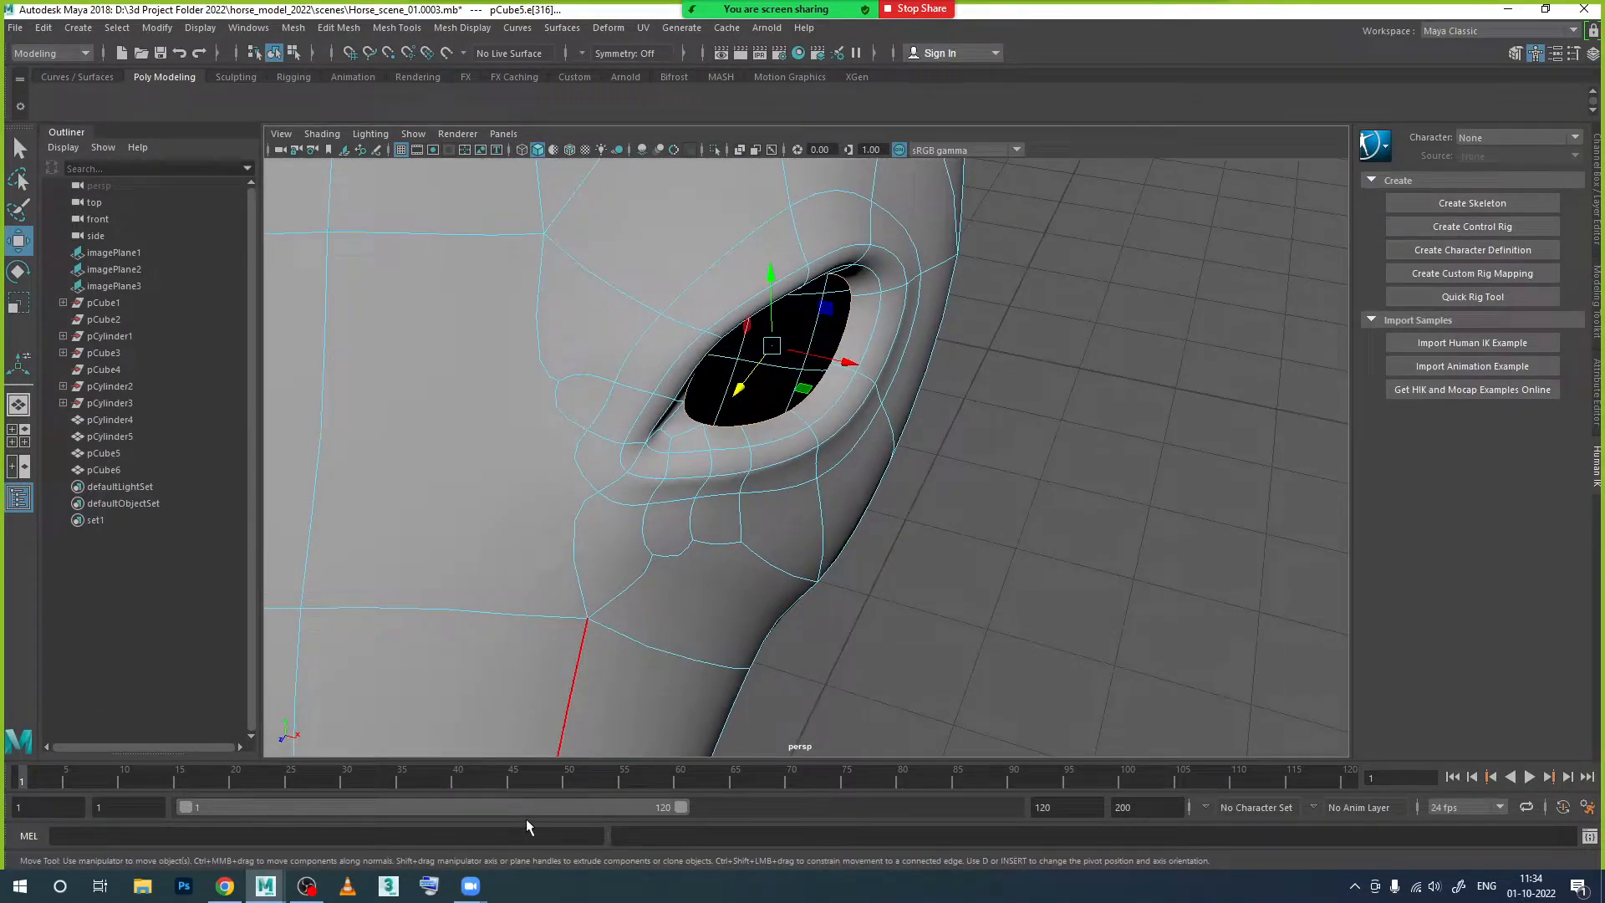
Step: Switch to Chrome to study the close-up horse eye reference photo, and return to Maya to compare the eye opening
{"action": "left_click", "coordinate": [224, 885]}
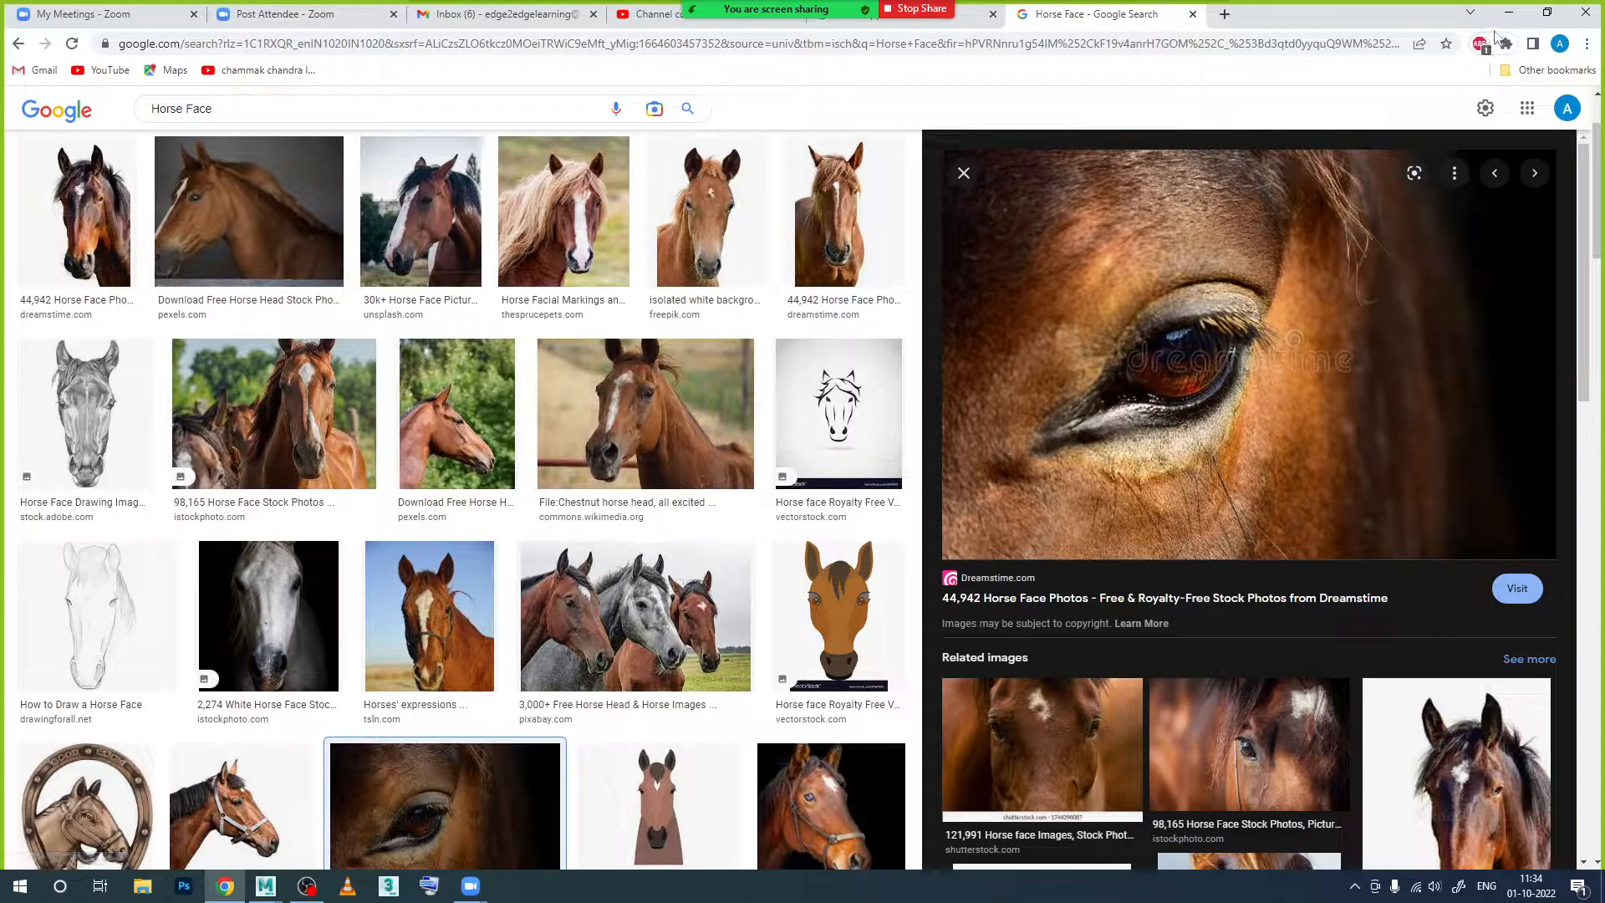
{"action": "left_click", "coordinate": [1508, 15]}
{"action": "left_click_drag", "start_coordinate": [850, 464], "coordinate": [904, 432], "text": "alt"}
{"action": "key", "text": "r"}
{"action": "left_click_drag", "start_coordinate": [936, 503], "coordinate": [834, 506], "text": "alt"}
Step: Return the head mesh to object mode and clear the selection
{"action": "right_click_drag", "start_coordinate": [822, 404], "coordinate": [824, 444]}
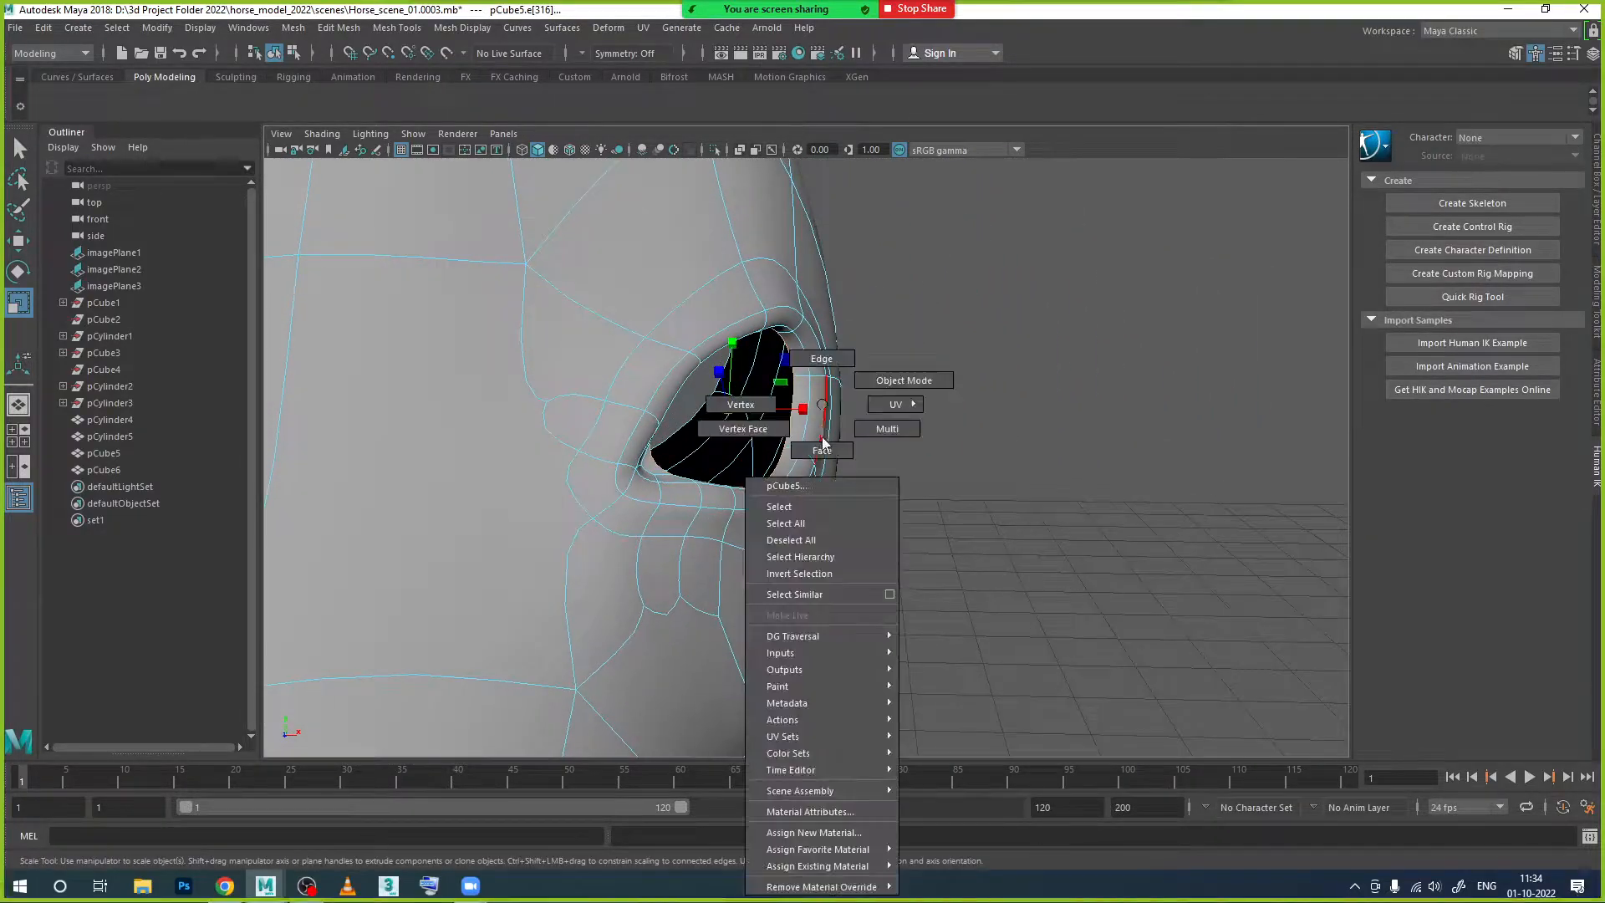
{"action": "right_click_drag", "start_coordinate": [901, 384], "coordinate": [903, 382]}
{"action": "left_click_drag", "start_coordinate": [959, 575], "coordinate": [880, 533], "text": "alt"}
{"action": "left_click", "coordinate": [773, 458]}
{"action": "left_click", "coordinate": [945, 524]}
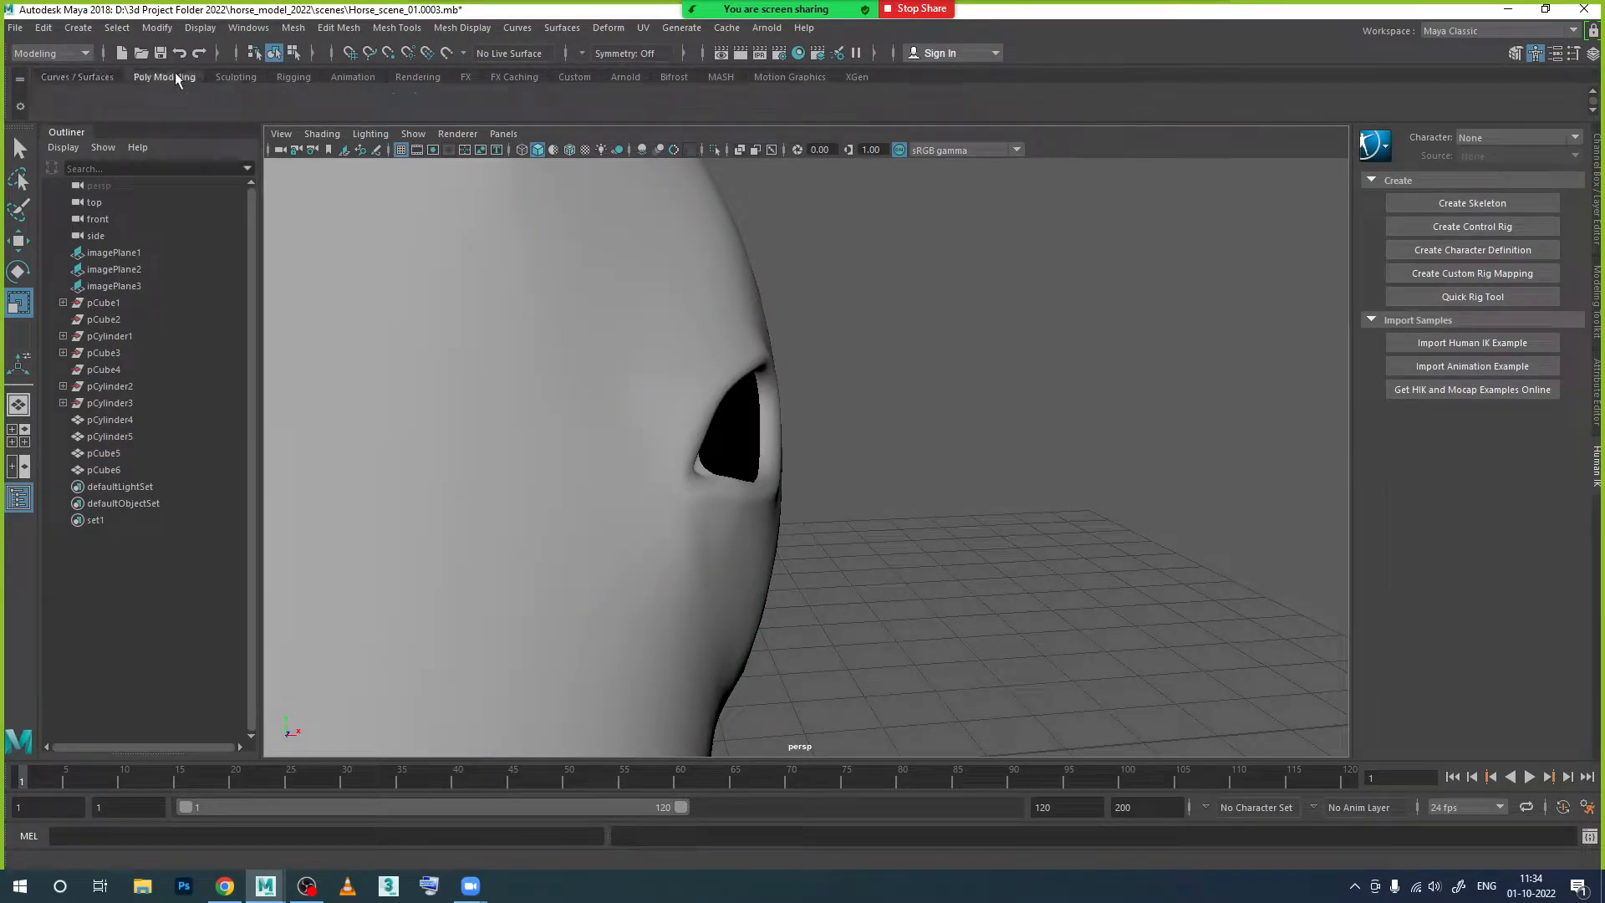
Step: Create a polygon sphere for the eyeball, raise it about 4.4 units and shift it sideways from the head's centre
{"action": "left_click", "coordinate": [1591, 91]}
{"action": "left_click", "coordinate": [51, 101]}
{"action": "scroll", "coordinate": [886, 500], "scroll_direction": "down", "scroll_amount": 7}
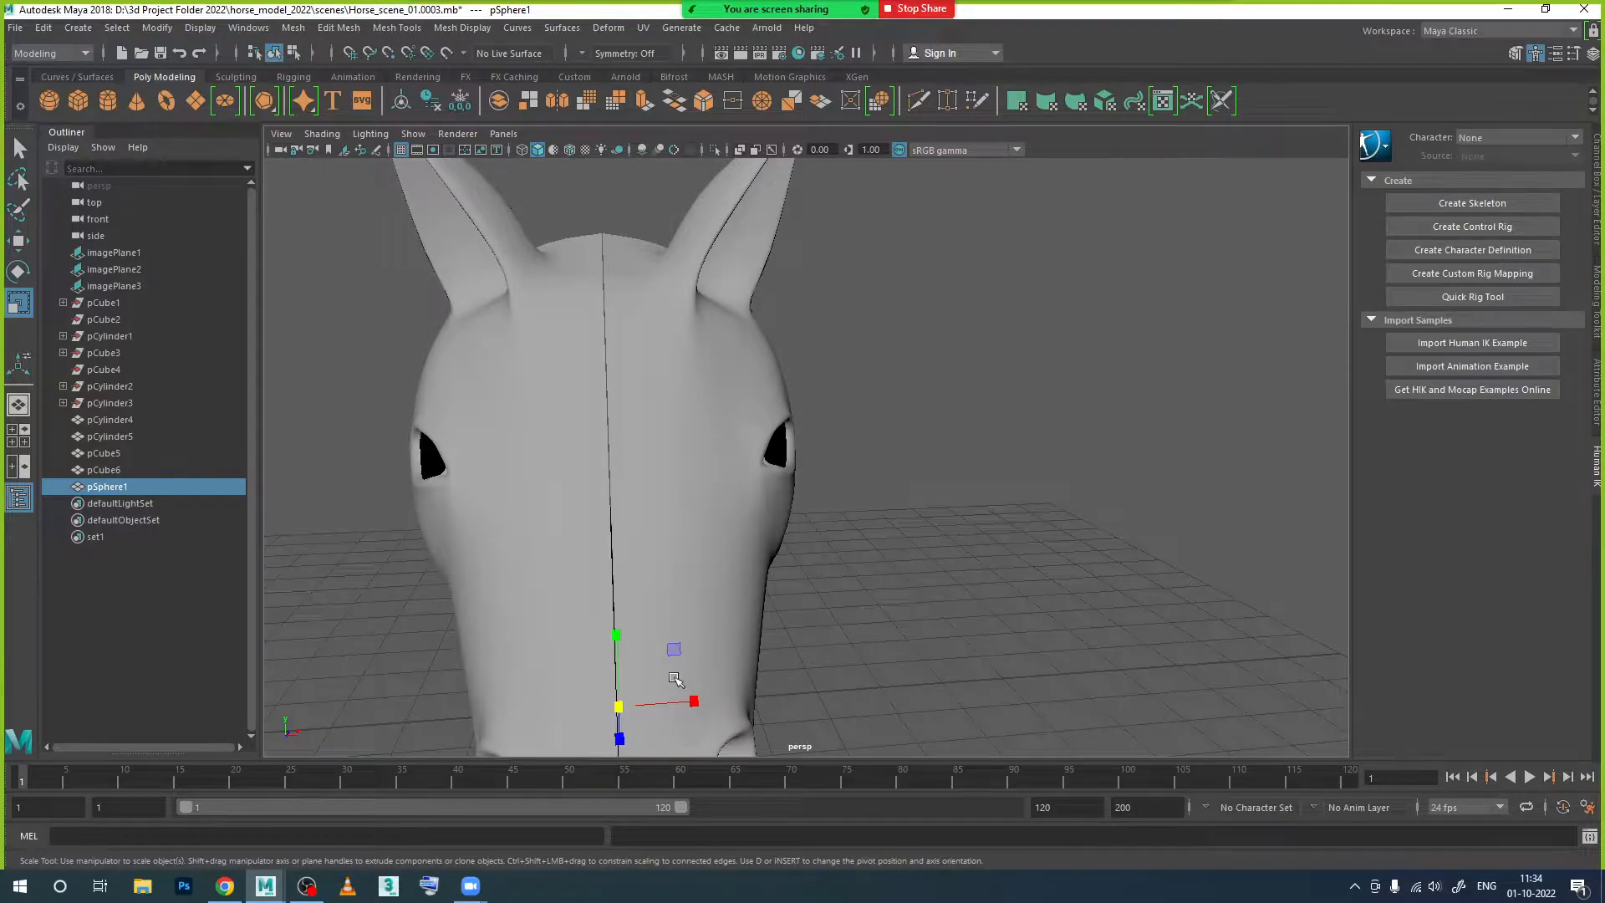
{"action": "key", "text": "w"}
{"action": "left_click_drag", "start_coordinate": [619, 648], "coordinate": [615, 352]}
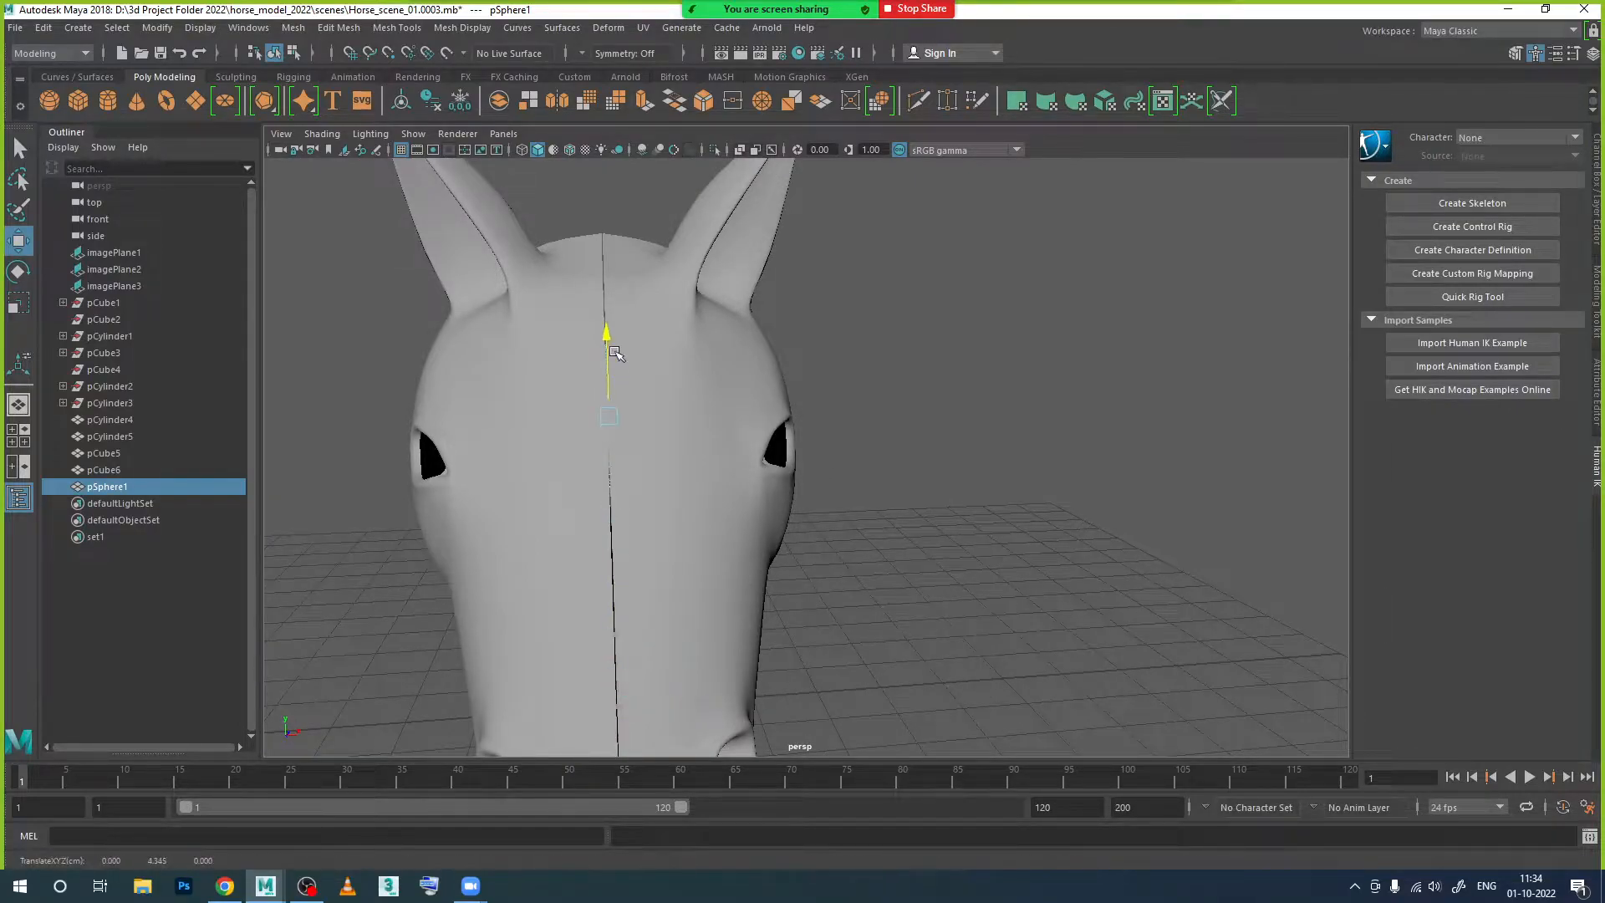
{"action": "left_click_drag", "start_coordinate": [692, 416], "coordinate": [702, 519]}
Step: Move the sphere forward along Z to about 7.73 so it overlaps the horse head
{"action": "scroll", "coordinate": [844, 523], "scroll_direction": "down", "scroll_amount": 4}
{"action": "scroll", "coordinate": [845, 526], "scroll_direction": "down", "scroll_amount": 3}
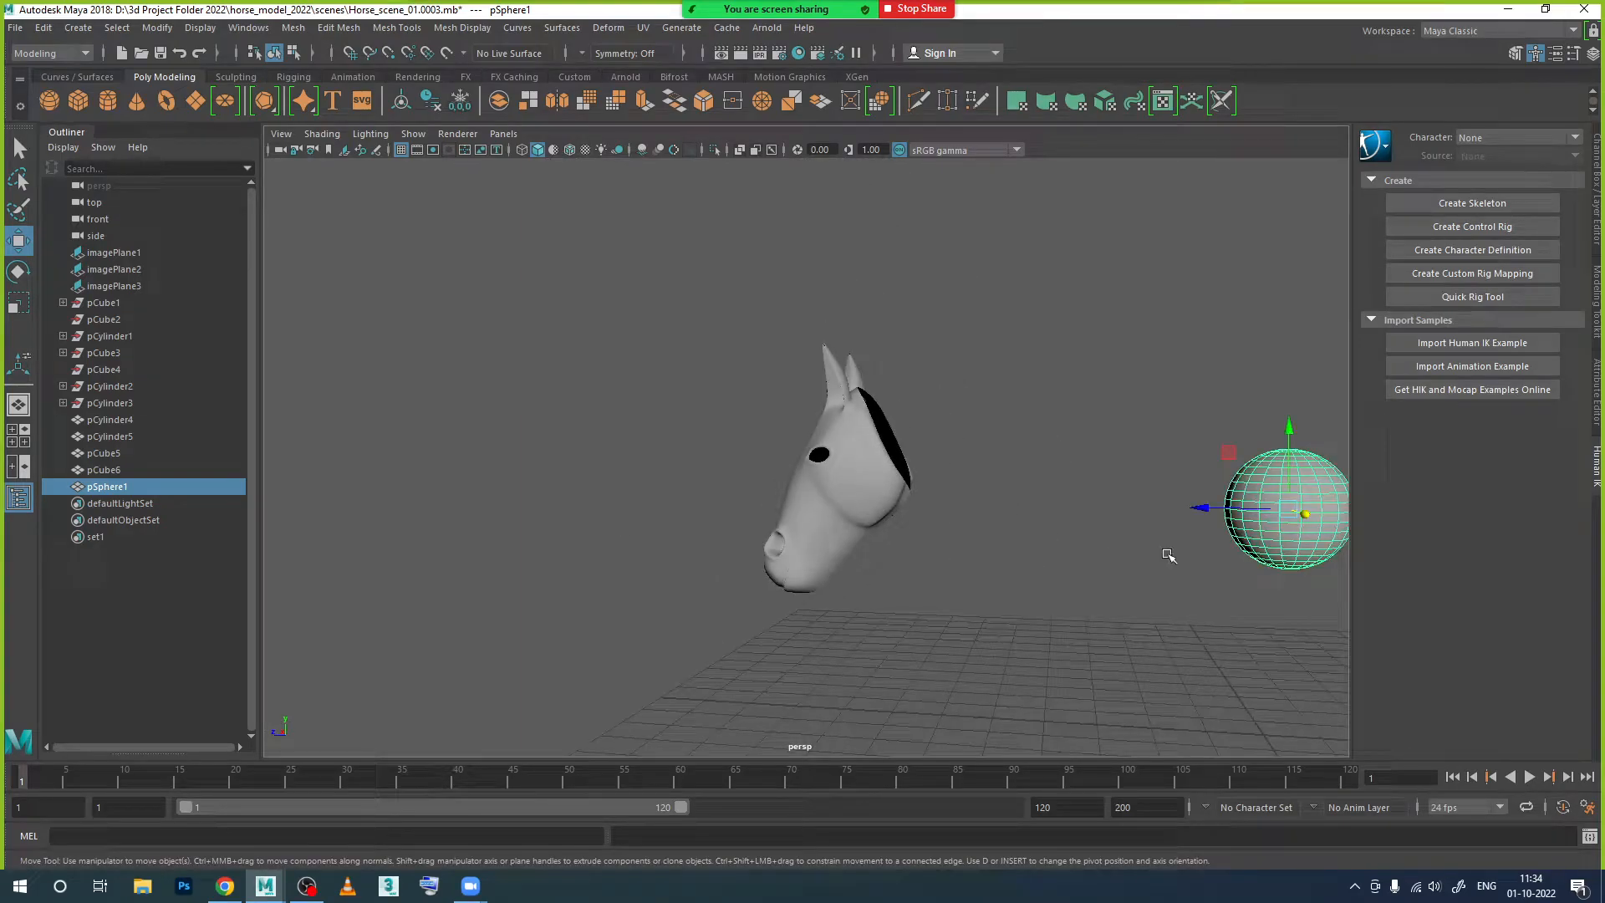
{"action": "left_click_drag", "start_coordinate": [1196, 522], "coordinate": [767, 478]}
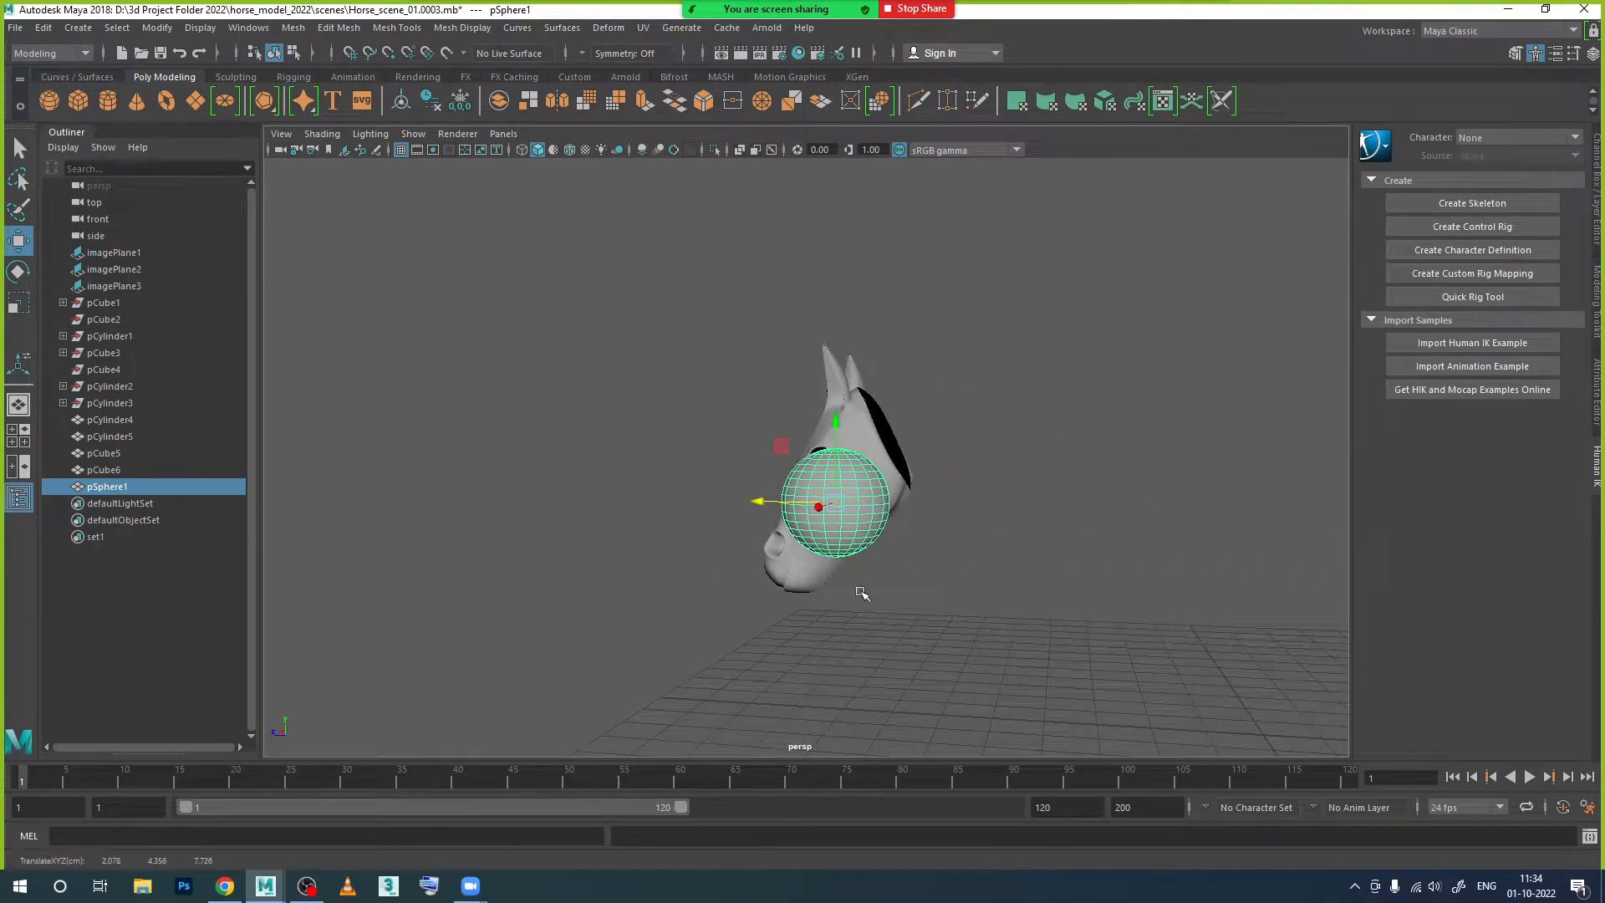
Step: In the top view, move the sphere along X onto the head and scale it uniformly to about 0.5
{"action": "key", "text": "space"}
{"action": "key", "text": "space"}
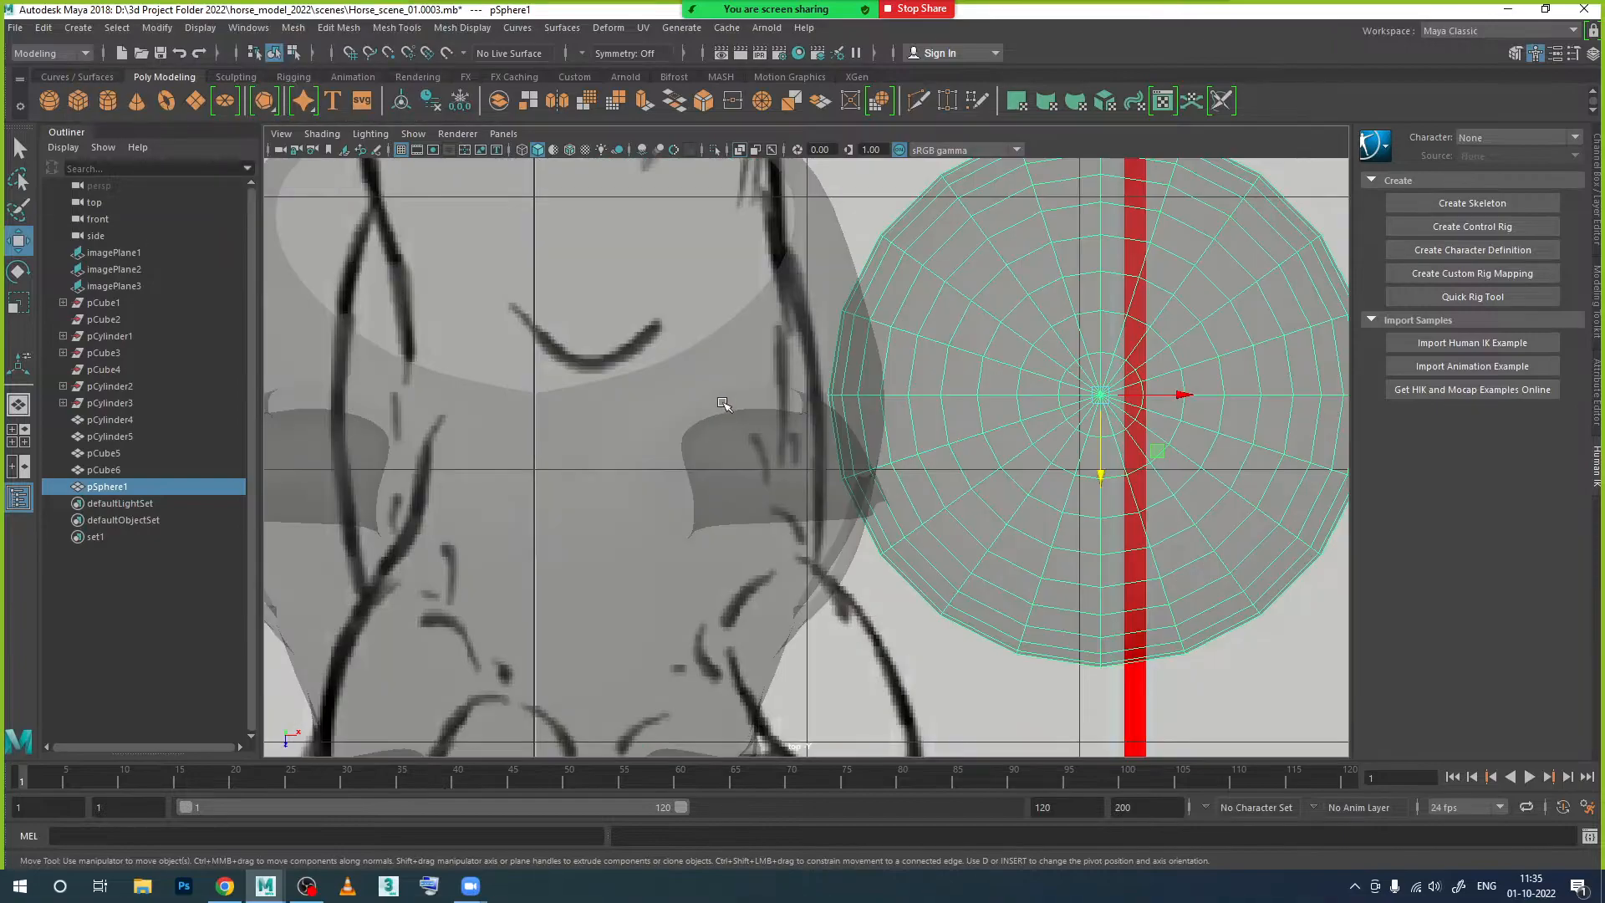
{"action": "scroll", "coordinate": [951, 472], "scroll_direction": "down", "scroll_amount": 5}
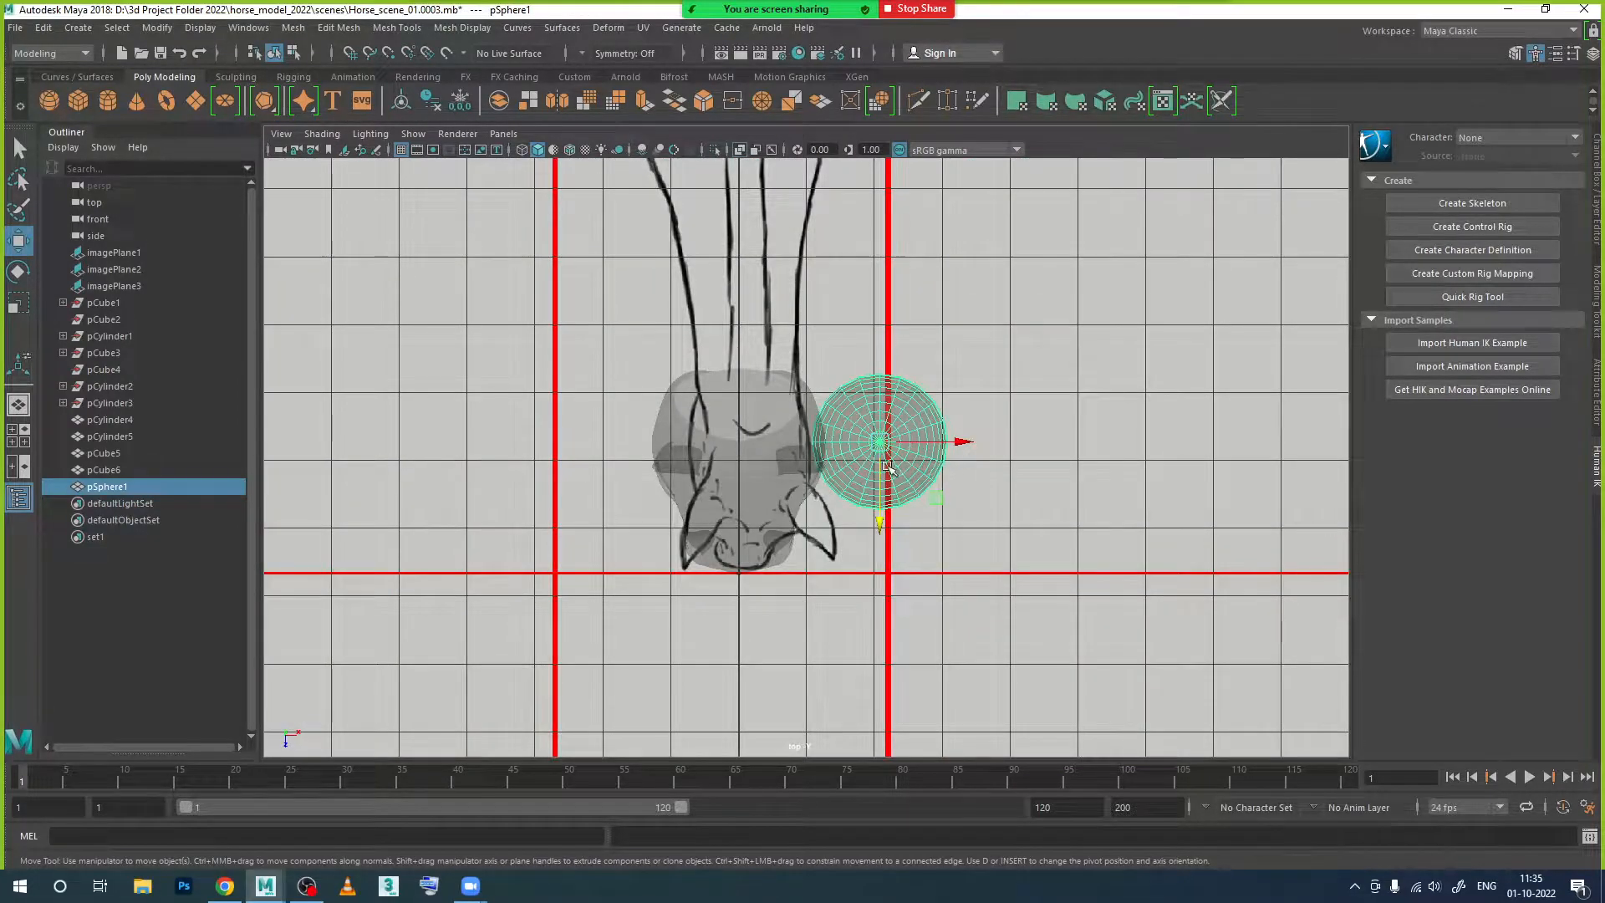
{"action": "left_click_drag", "start_coordinate": [963, 438], "coordinate": [735, 443]}
{"action": "key", "text": "r"}
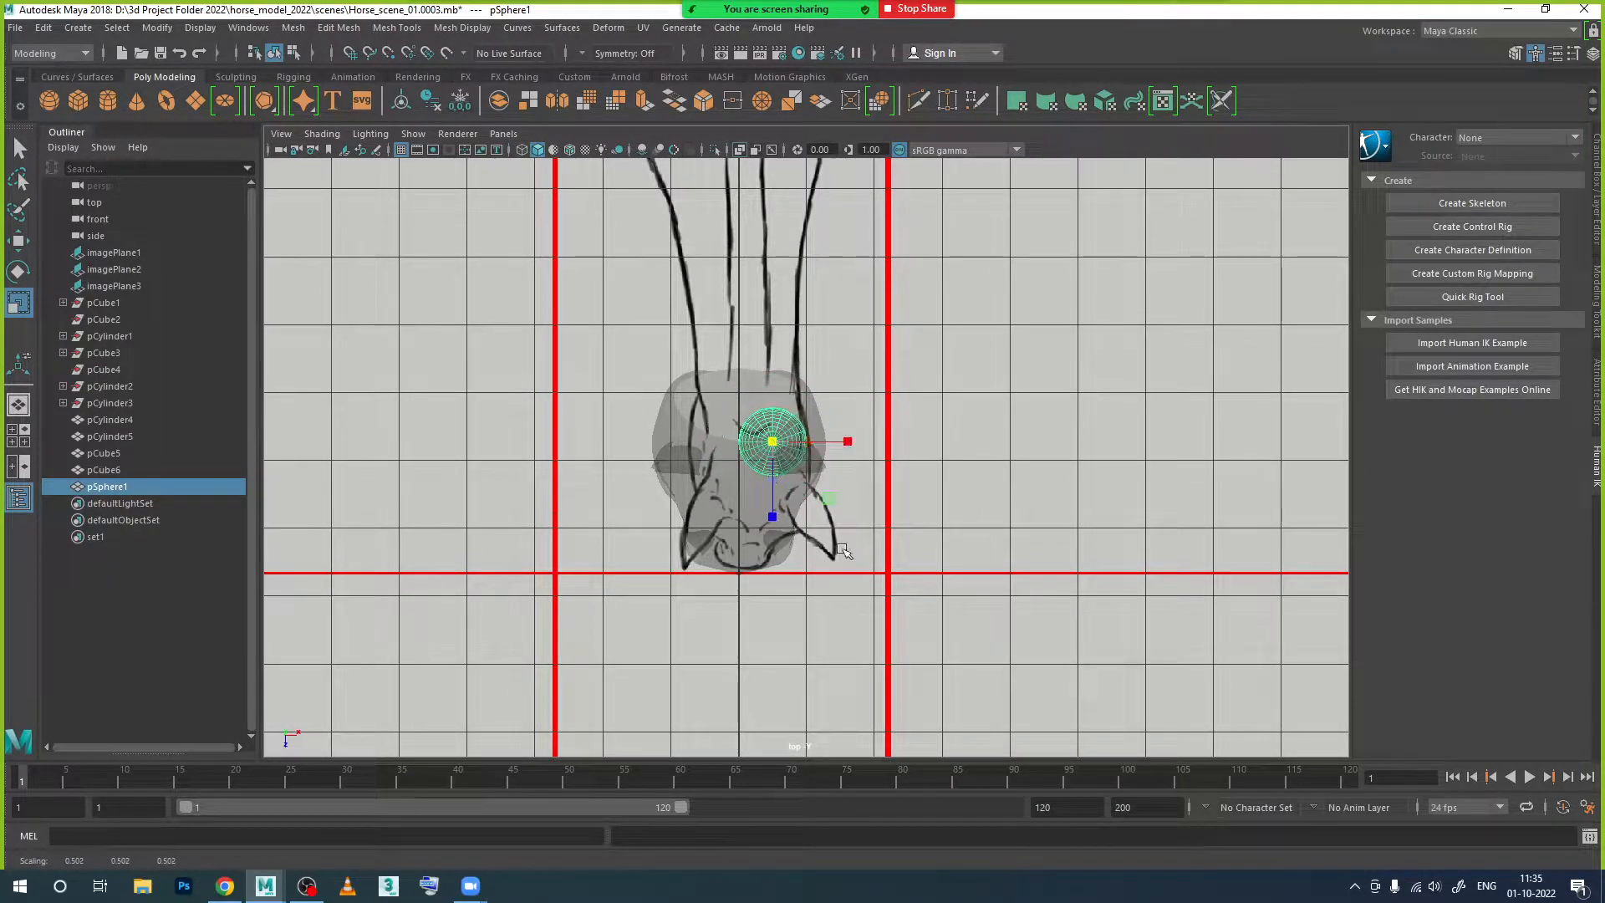
Step: In the front view, raise the sphere to about 5.57 and shift it outward toward the eye
{"action": "key", "text": "space"}
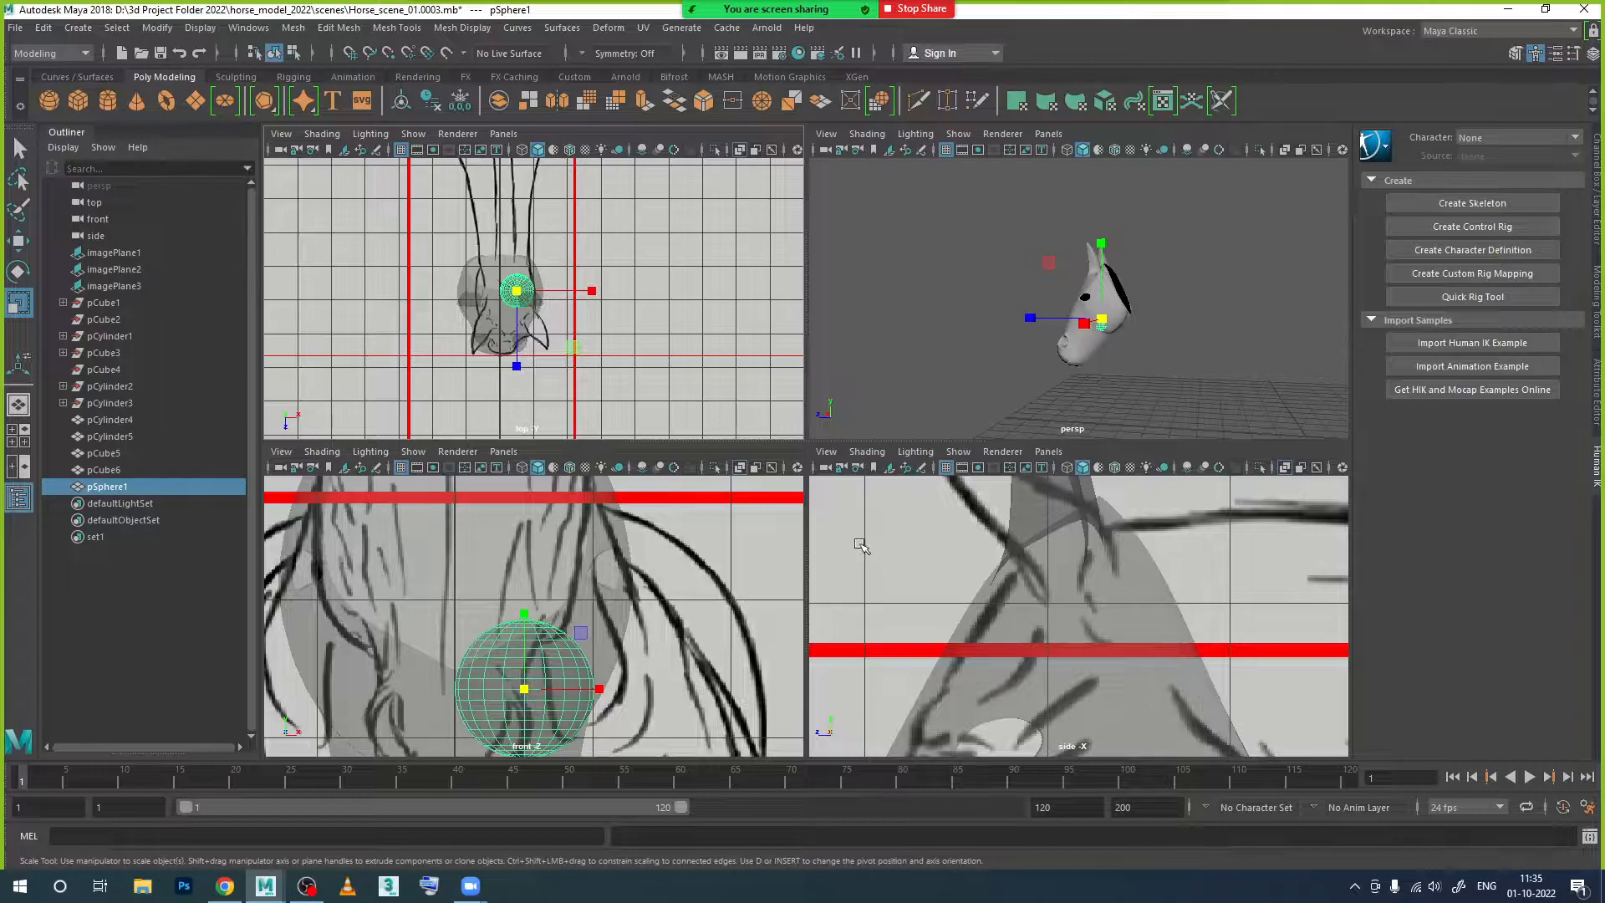
{"action": "key", "text": "space"}
{"action": "scroll", "coordinate": [810, 569], "scroll_direction": "down", "scroll_amount": 5}
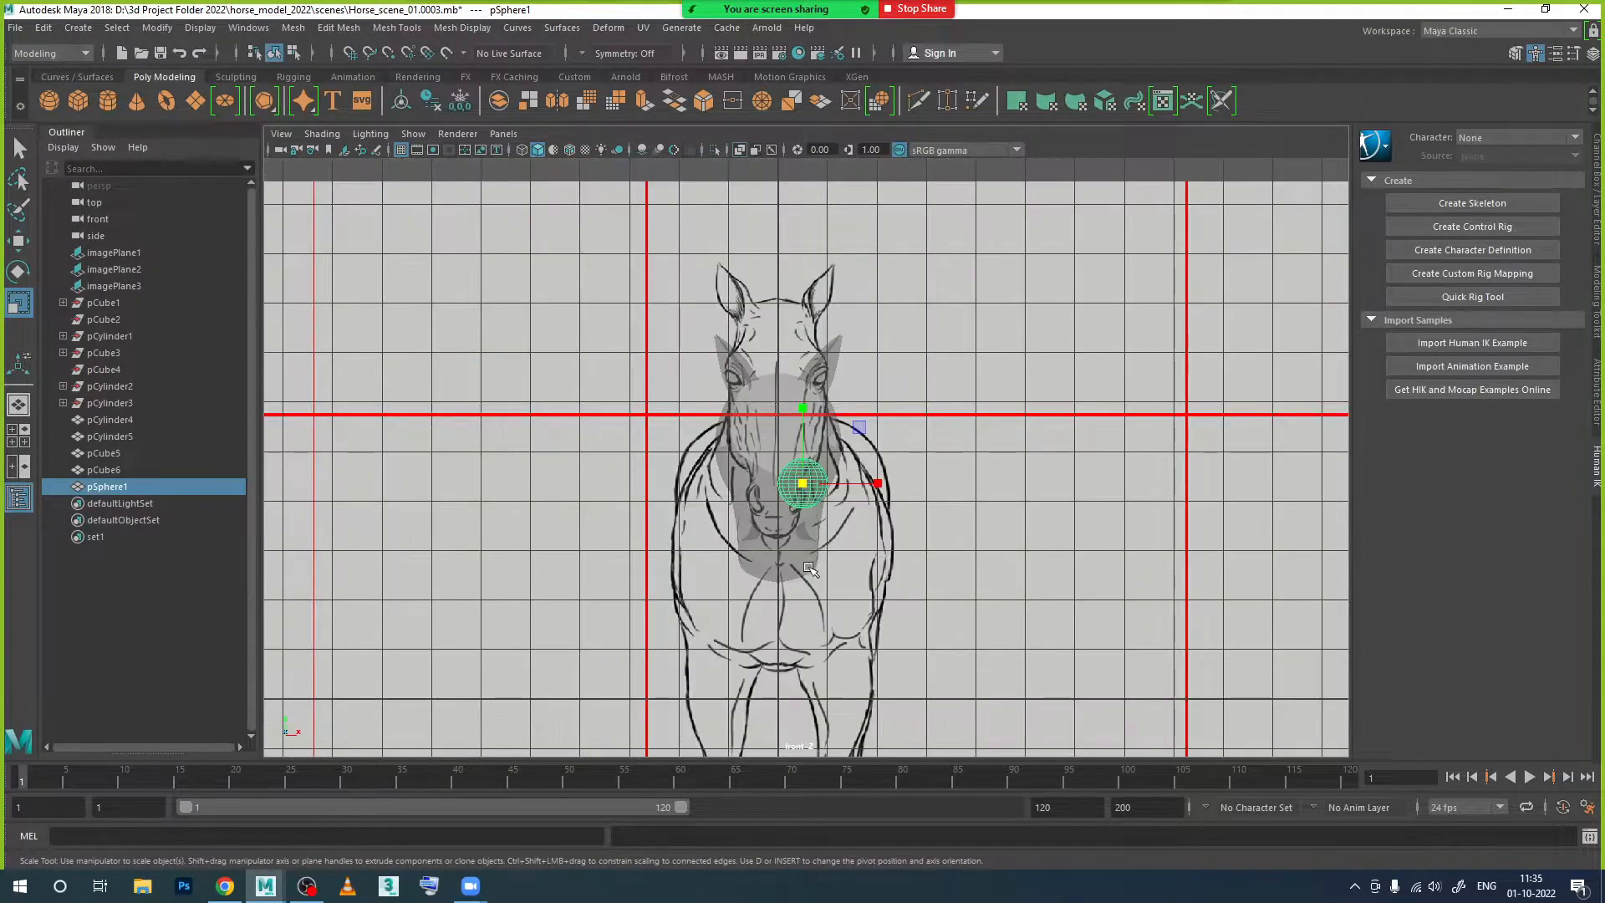
{"action": "key", "text": "w"}
{"action": "left_click_drag", "start_coordinate": [799, 443], "coordinate": [800, 393]}
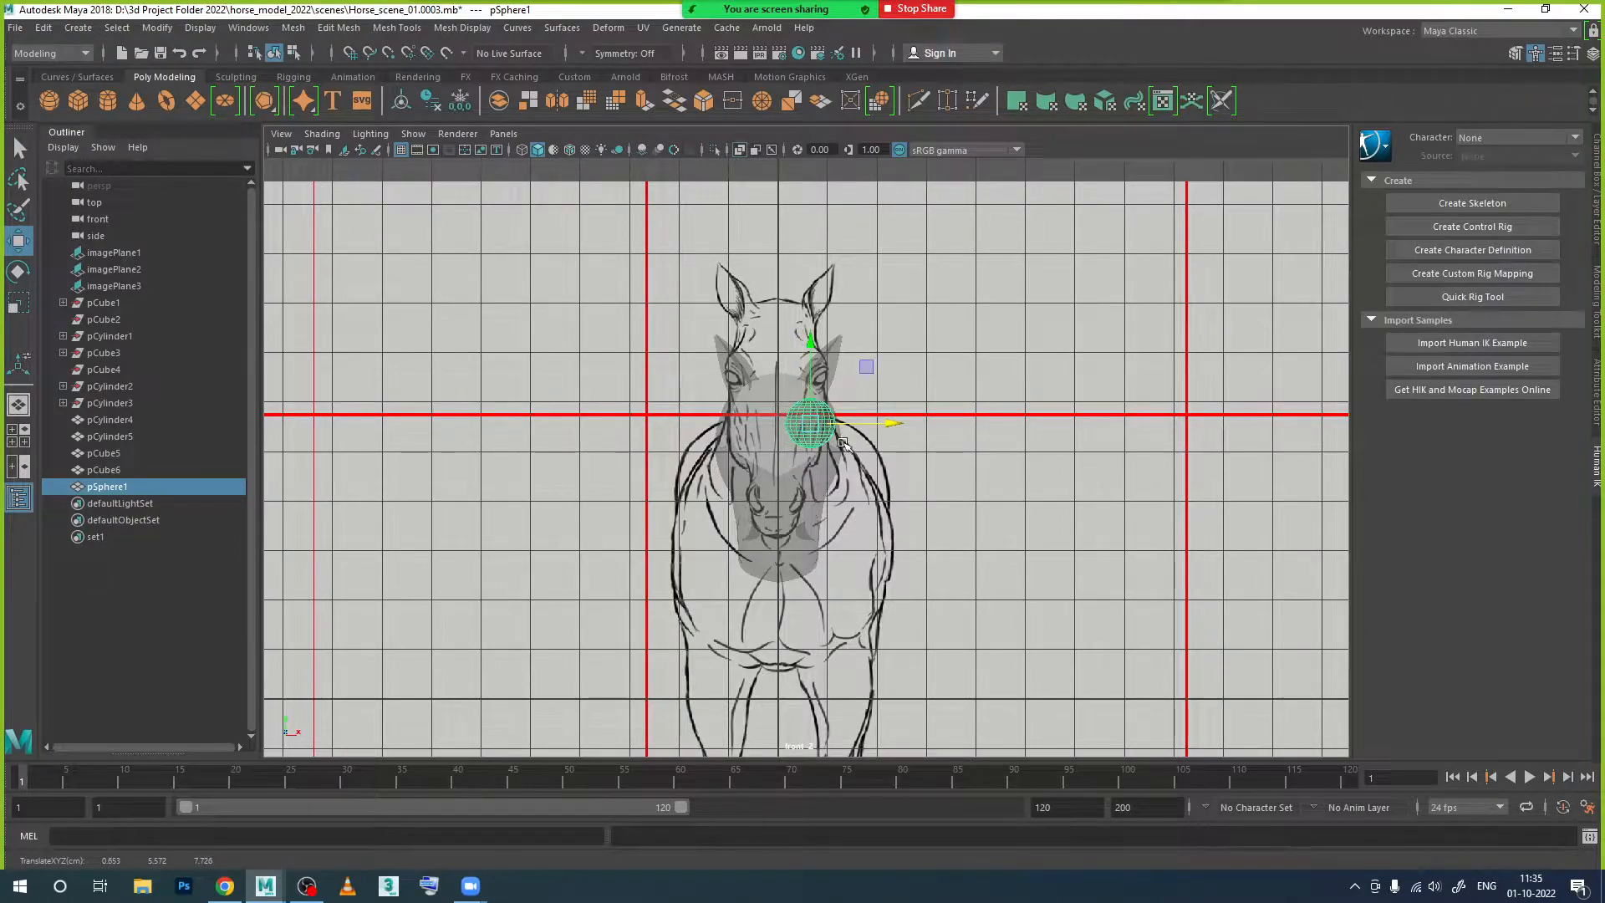
Step: In the side view, position the sphere over the eye area at about Y 5.04 and Z 8.49
{"action": "key", "text": "space"}
{"action": "key", "text": "space"}
{"action": "scroll", "coordinate": [835, 506], "scroll_direction": "down", "scroll_amount": 5}
{"action": "left_click_drag", "start_coordinate": [814, 433], "coordinate": [744, 498]}
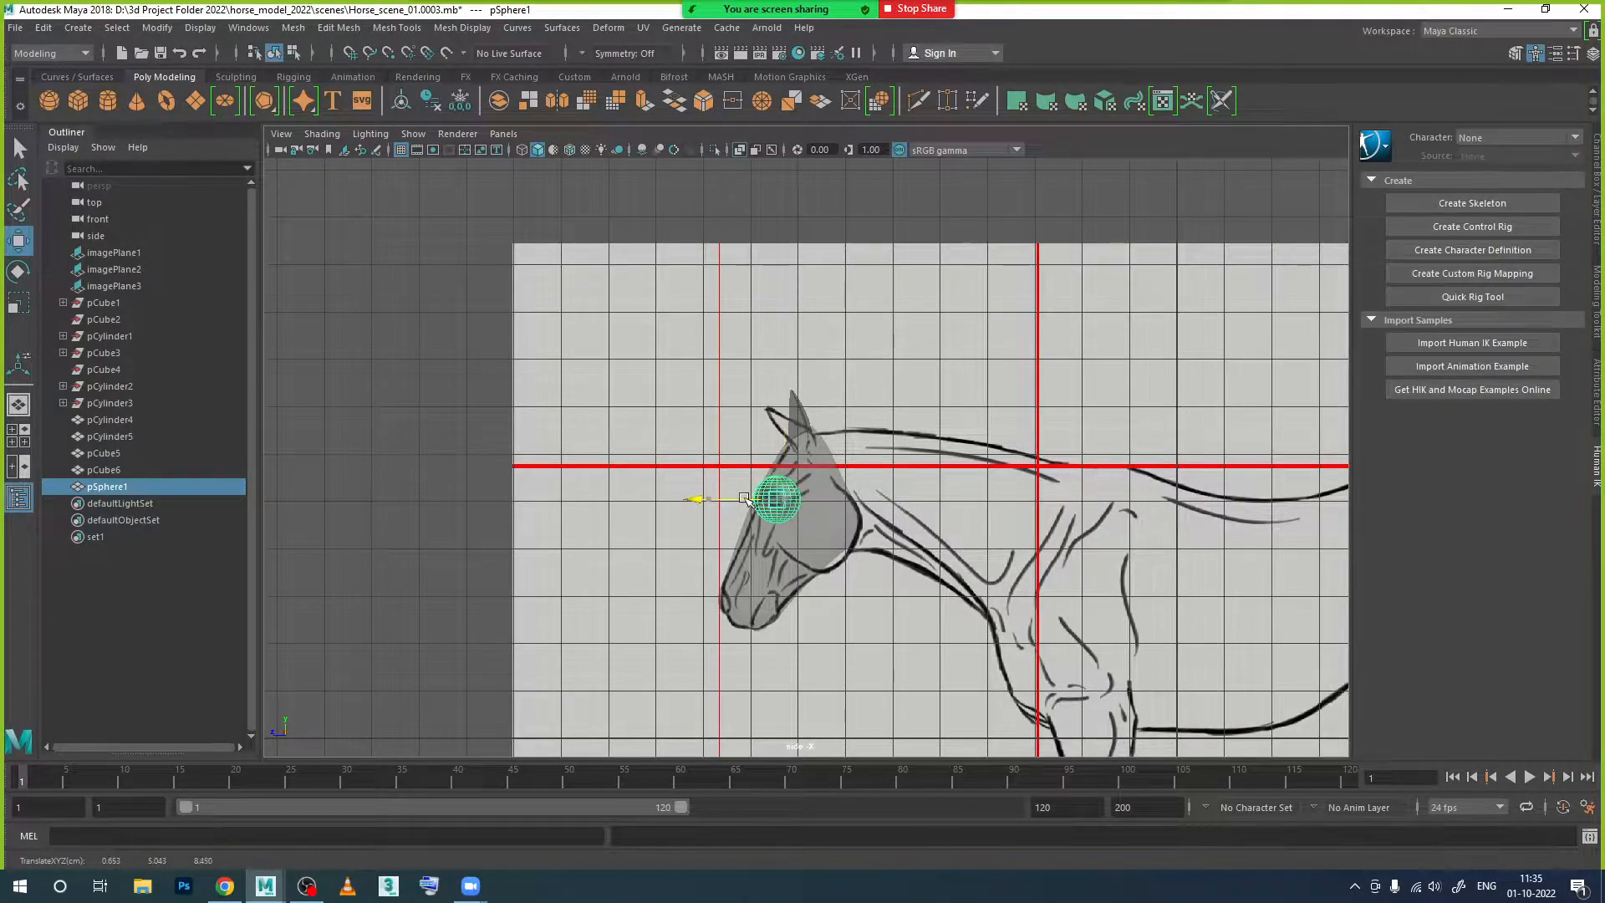
Step: In the perspective view, push the sphere back along Z so it sits inside the eye socket
{"action": "key", "text": "space"}
{"action": "key", "text": "space"}
{"action": "left_click_drag", "start_coordinate": [902, 490], "coordinate": [1028, 494], "text": "alt"}
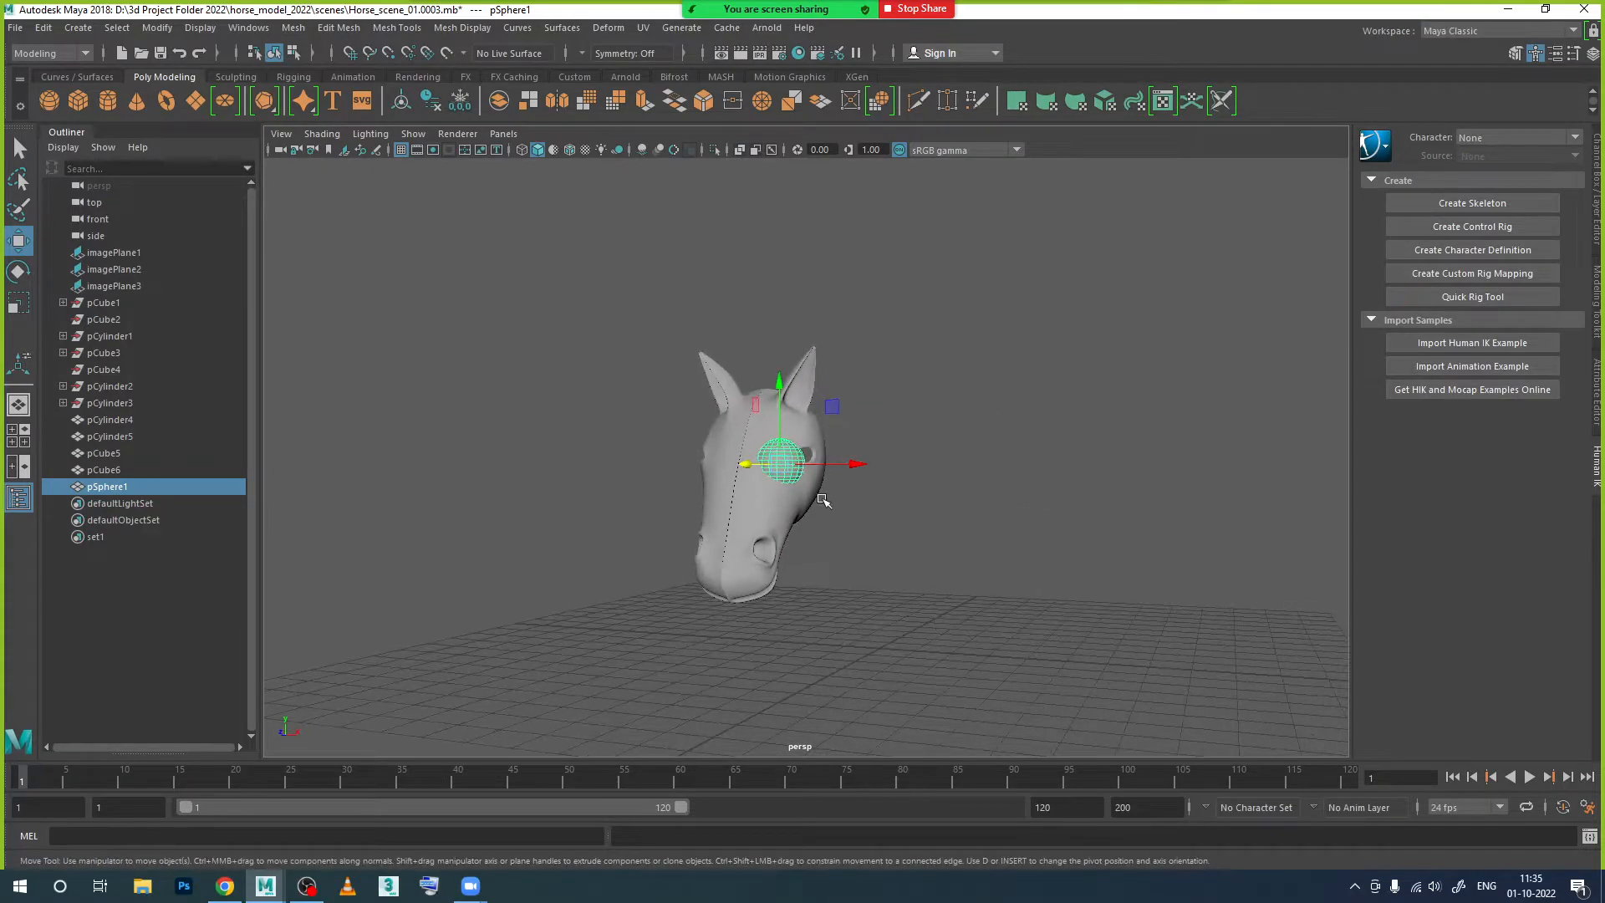
{"action": "scroll", "coordinate": [824, 497], "scroll_direction": "up", "scroll_amount": 5}
{"action": "middle_click_drag", "start_coordinate": [815, 493], "coordinate": [758, 588], "text": "alt"}
{"action": "left_click_drag", "start_coordinate": [713, 565], "coordinate": [740, 548]}
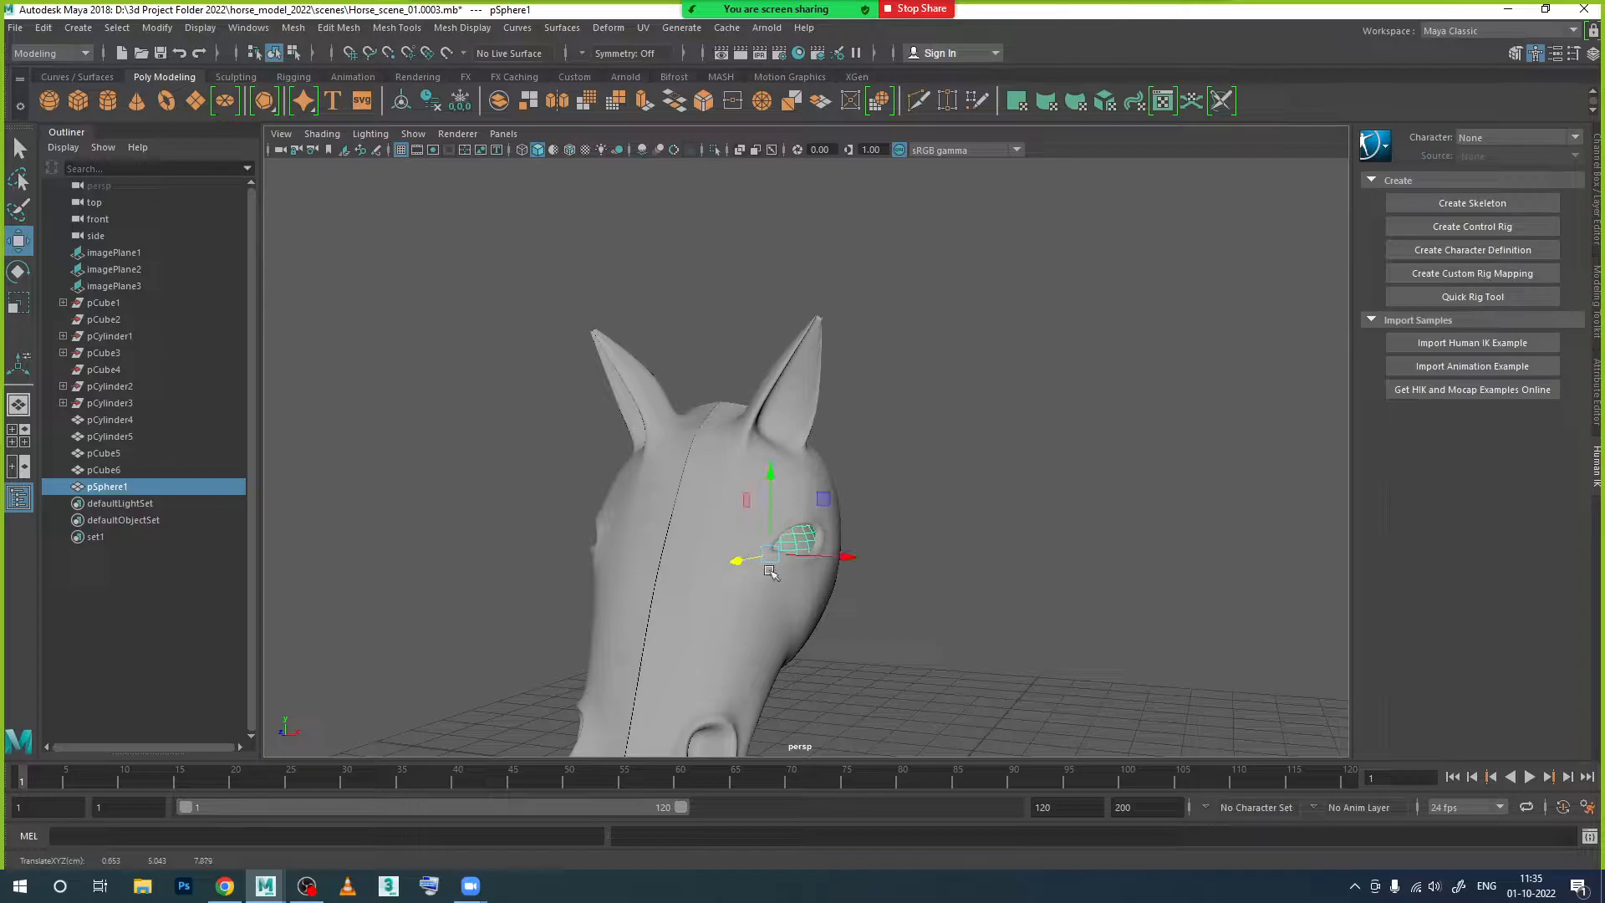
Step: Rotate the eyeball sphere so its pole faces outward through the eye opening
{"action": "left_click_drag", "start_coordinate": [824, 600], "coordinate": [827, 634], "text": "alt"}
{"action": "scroll", "coordinate": [842, 555], "scroll_direction": "up", "scroll_amount": 6}
{"action": "middle_click_drag", "start_coordinate": [814, 623], "coordinate": [768, 477], "text": "alt"}
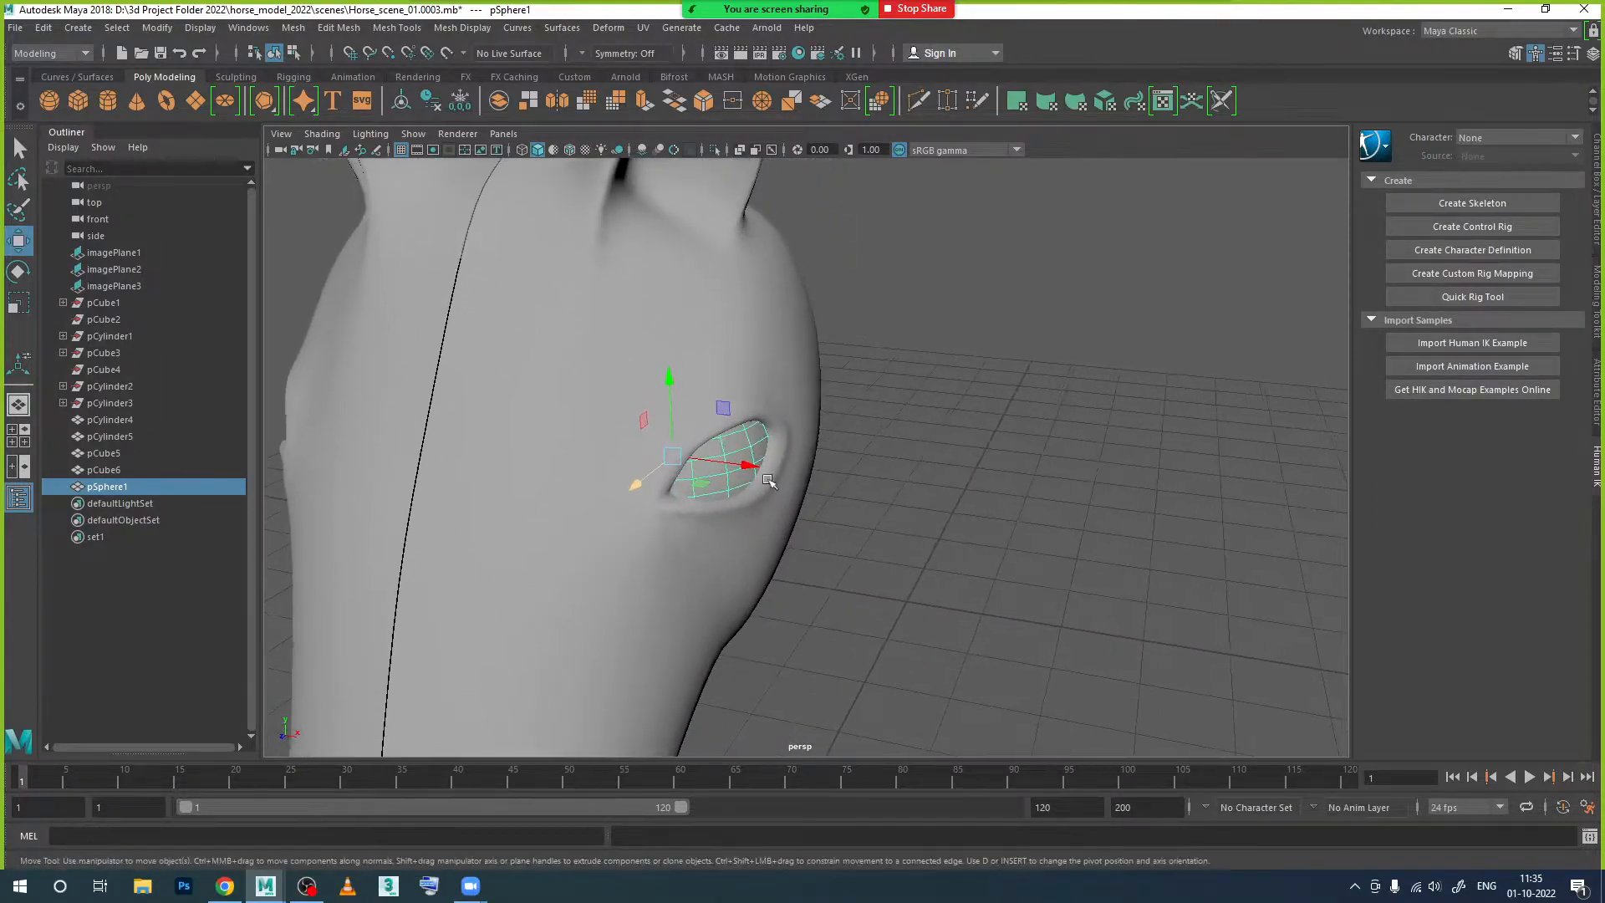
{"action": "key", "text": "e"}
{"action": "mouse_move", "coordinate": [734, 421]}
{"action": "left_mouse_down"}
{"action": "mouse_move", "coordinate": [761, 447]}
{"action": "mouse_move", "coordinate": [742, 497]}
{"action": "mouse_move", "coordinate": [711, 478]}
{"action": "mouse_move", "coordinate": [676, 489]}
{"action": "mouse_move", "coordinate": [726, 432]}
{"action": "left_mouse_up"}
{"action": "scroll", "coordinate": [751, 461], "scroll_direction": "down", "scroll_amount": 3}
{"action": "left_click_drag", "start_coordinate": [773, 505], "coordinate": [661, 494], "text": "alt"}
{"action": "mouse_move", "coordinate": [869, 534]}
{"action": "middle_mouse_down", "text": "alt"}
{"action": "mouse_move", "coordinate": [899, 535]}
{"action": "mouse_move", "coordinate": [871, 555]}
{"action": "middle_mouse_up", "text": "alt"}
Step: Adjust the rotated sphere's position slightly within the eye socket
{"action": "key", "text": "w"}
{"action": "left_click_drag", "start_coordinate": [838, 475], "coordinate": [819, 474]}
{"action": "left_click_drag", "start_coordinate": [885, 429], "coordinate": [885, 419]}
Step: Deselect the sphere and inspect how the eyeball fits inside the eyelids from different angles and distances
{"action": "left_click", "coordinate": [1138, 481]}
{"action": "scroll", "coordinate": [1122, 493], "scroll_direction": "down", "scroll_amount": 2}
{"action": "left_click_drag", "start_coordinate": [1034, 587], "coordinate": [1133, 562], "text": "alt"}
{"action": "scroll", "coordinate": [1059, 558], "scroll_direction": "down", "scroll_amount": 3}
{"action": "middle_click_drag", "start_coordinate": [1027, 562], "coordinate": [1024, 562], "text": "alt"}
{"action": "left_click_drag", "start_coordinate": [1024, 562], "coordinate": [1121, 527], "text": "alt"}
{"action": "scroll", "coordinate": [978, 460], "scroll_direction": "up", "scroll_amount": 3}
{"action": "scroll", "coordinate": [978, 460], "scroll_direction": "up", "scroll_amount": 5}
{"action": "middle_click_drag", "start_coordinate": [953, 404], "coordinate": [924, 534], "text": "alt"}
{"action": "left_click_drag", "start_coordinate": [932, 433], "coordinate": [883, 434], "text": "alt"}
{"action": "scroll", "coordinate": [989, 343], "scroll_direction": "up", "scroll_amount": 1}
{"action": "scroll", "coordinate": [989, 342], "scroll_direction": "up", "scroll_amount": 1}
{"action": "middle_click_drag", "start_coordinate": [990, 342], "coordinate": [919, 443], "text": "alt"}
{"action": "mouse_move", "coordinate": [919, 443]}
{"action": "left_mouse_down", "text": "alt"}
{"action": "mouse_move", "coordinate": [953, 437]}
{"action": "mouse_move", "coordinate": [998, 485]}
{"action": "mouse_move", "coordinate": [935, 432]}
{"action": "left_mouse_up", "text": "alt"}
Step: Reselect the eyeball sphere and rotate it to align its pole with the direction of the eye opening
{"action": "left_click", "coordinate": [965, 403]}
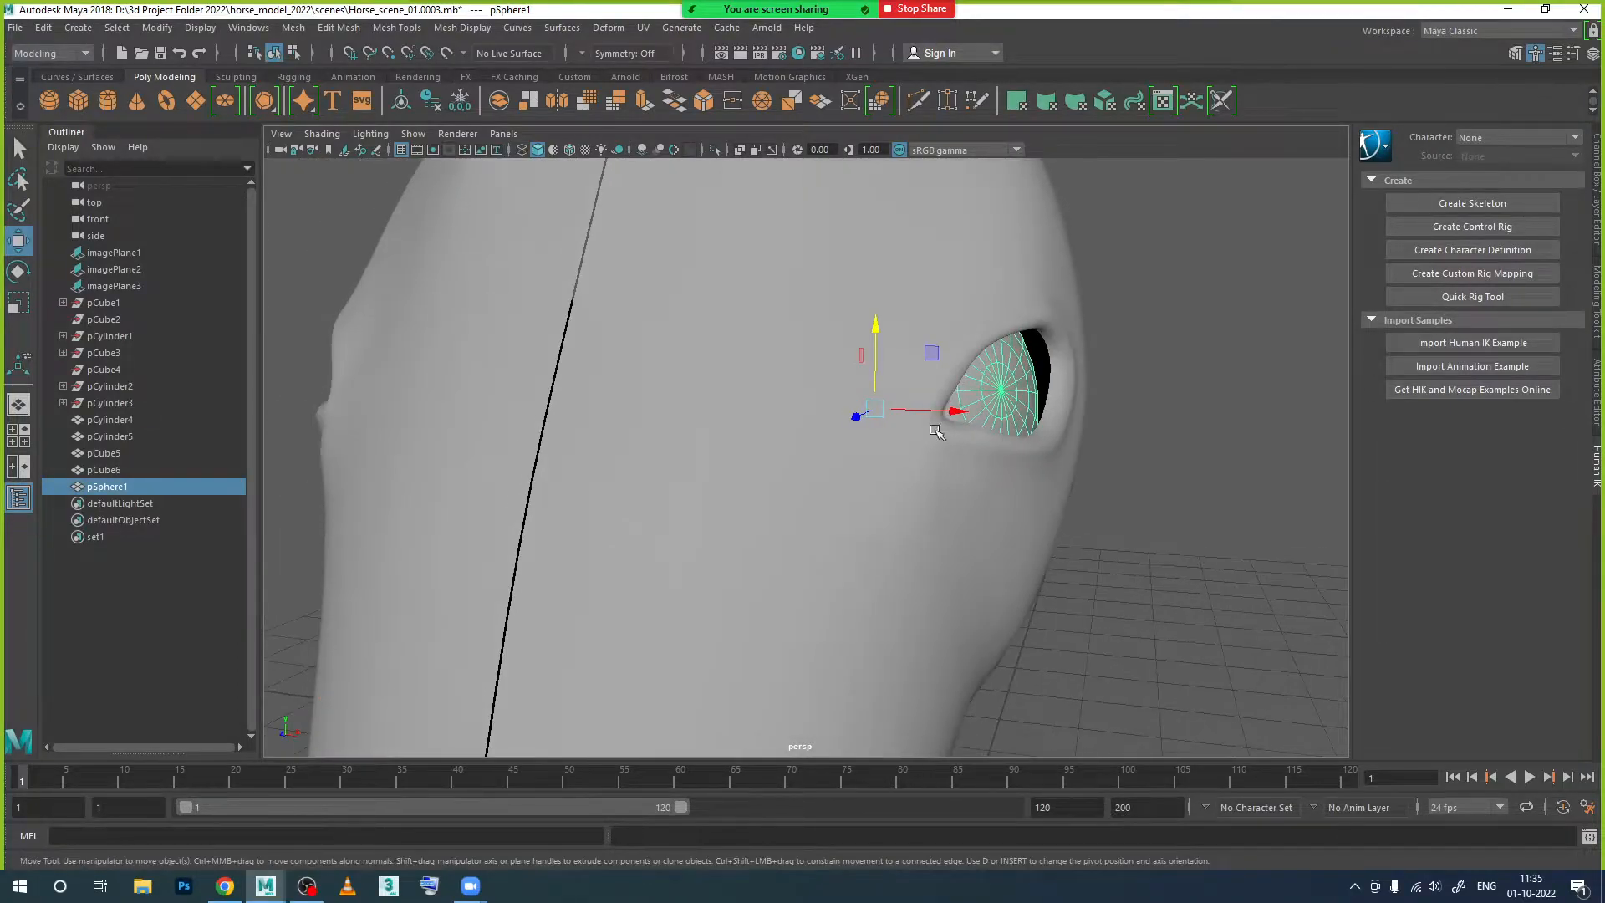
{"action": "key", "text": "e"}
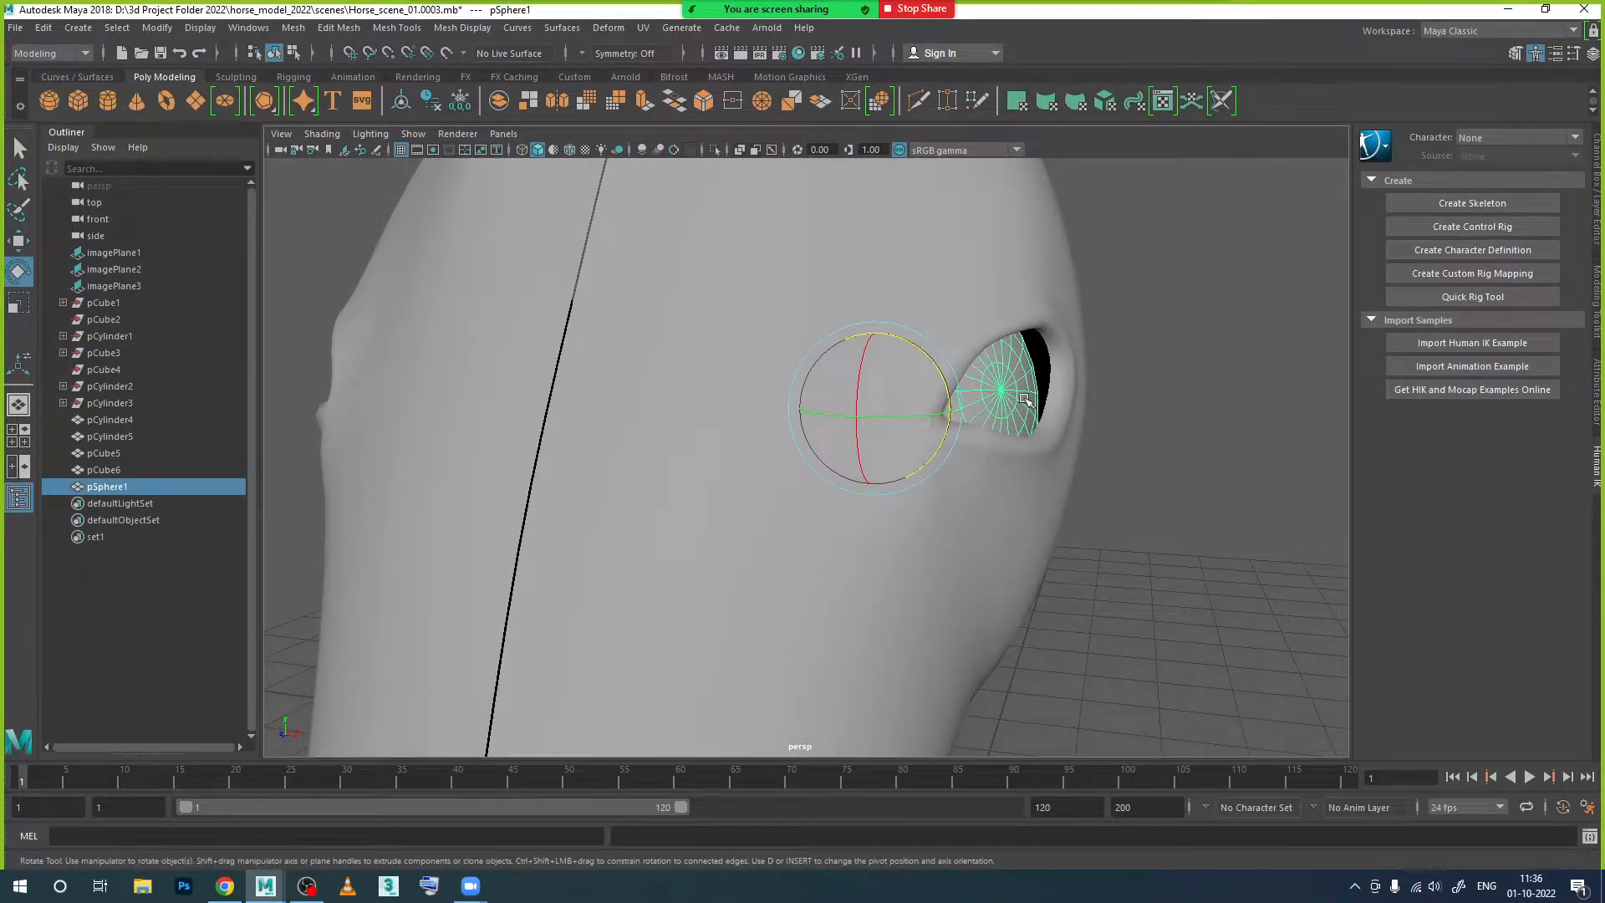
{"action": "mouse_move", "coordinate": [916, 415]}
{"action": "left_mouse_down"}
{"action": "mouse_move", "coordinate": [952, 411]}
{"action": "mouse_move", "coordinate": [967, 476]}
{"action": "mouse_move", "coordinate": [925, 448]}
{"action": "mouse_move", "coordinate": [906, 387]}
{"action": "mouse_move", "coordinate": [905, 418]}
{"action": "left_mouse_up"}
{"action": "key", "text": "w"}
{"action": "key", "text": "e"}
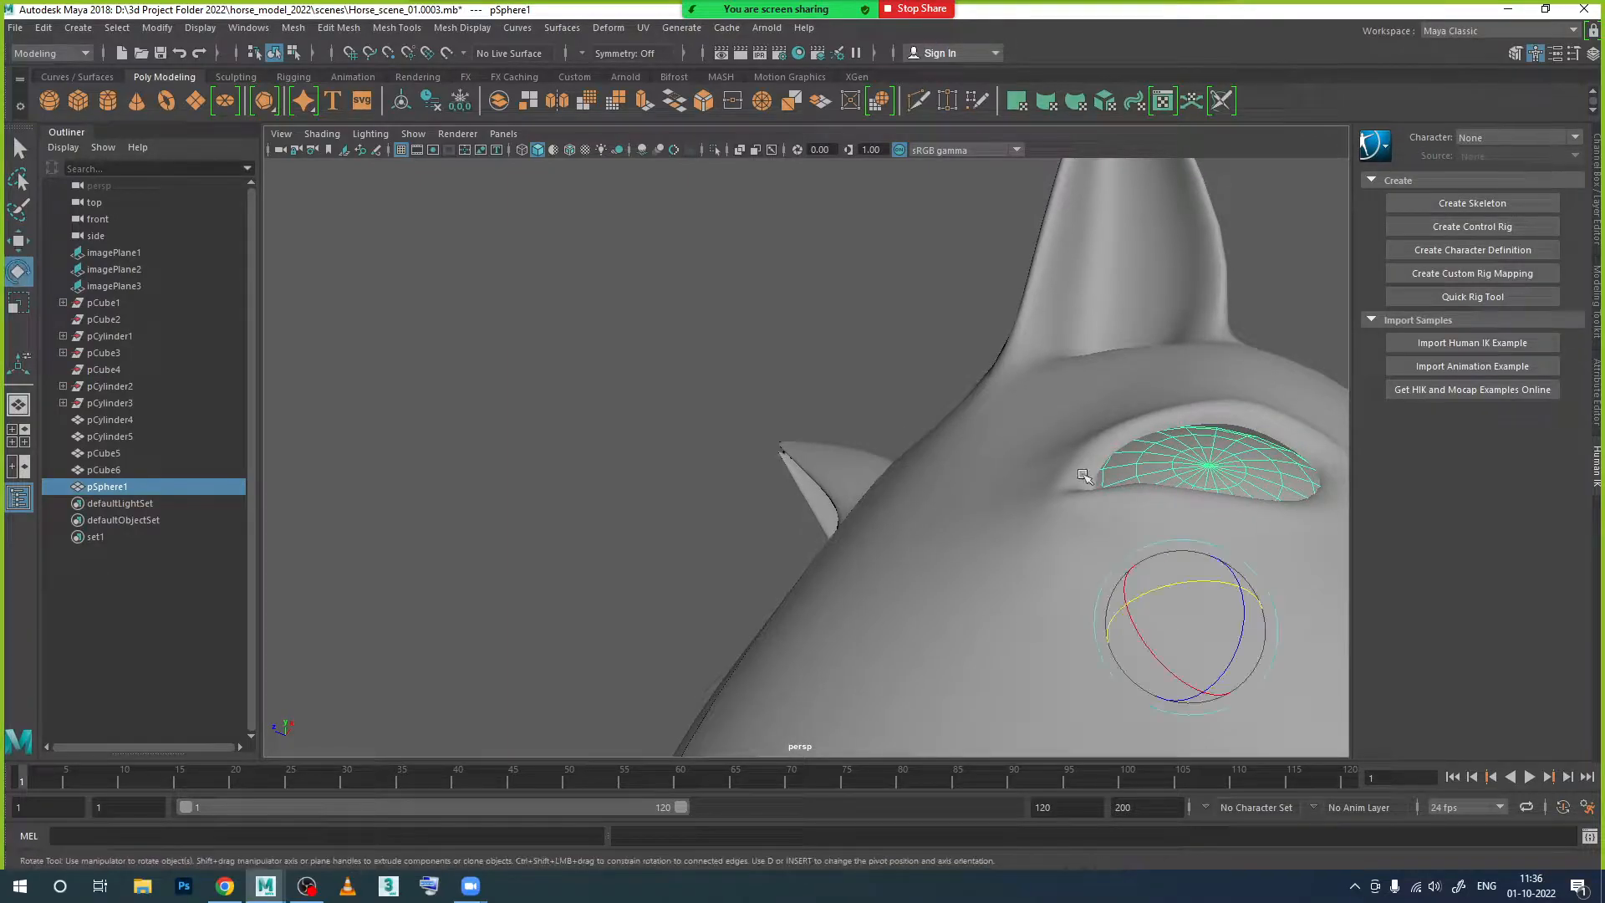
{"action": "left_click_drag", "start_coordinate": [1245, 603], "coordinate": [1093, 648]}
Step: Move the eyeball sphere slightly outward along X so it sits closer to the eyelids
{"action": "middle_click_drag", "start_coordinate": [1092, 649], "coordinate": [1055, 441], "text": "alt"}
{"action": "left_click_drag", "start_coordinate": [1055, 441], "coordinate": [1071, 356], "text": "alt"}
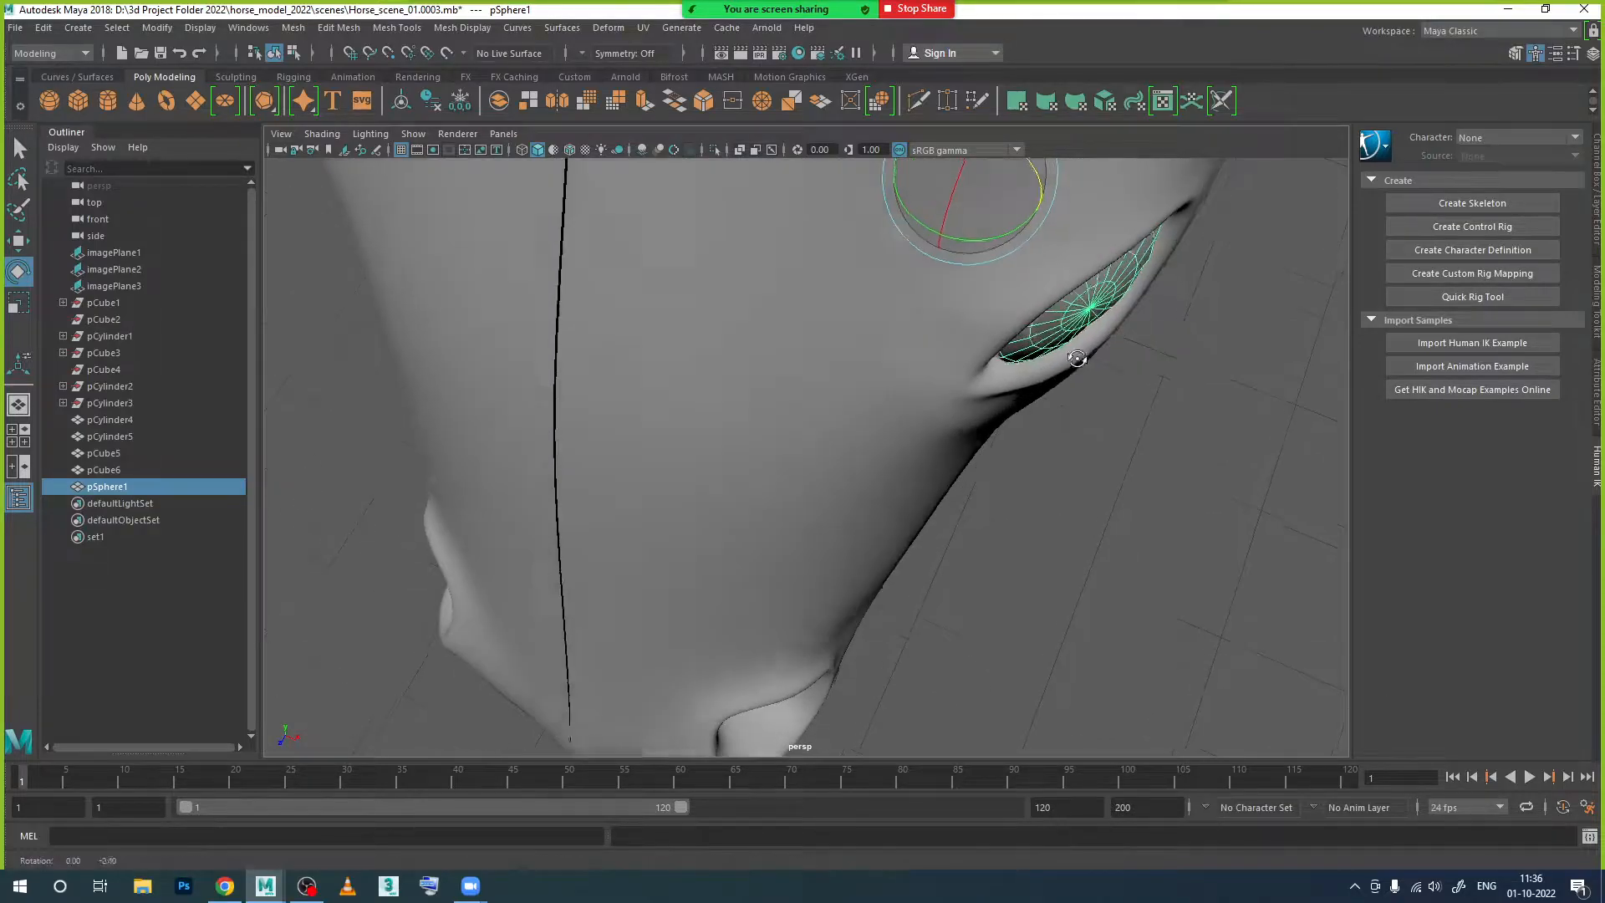
{"action": "right_click_drag", "start_coordinate": [1076, 362], "coordinate": [1068, 428], "text": "alt"}
{"action": "middle_click_drag", "start_coordinate": [1068, 428], "coordinate": [913, 495], "text": "alt"}
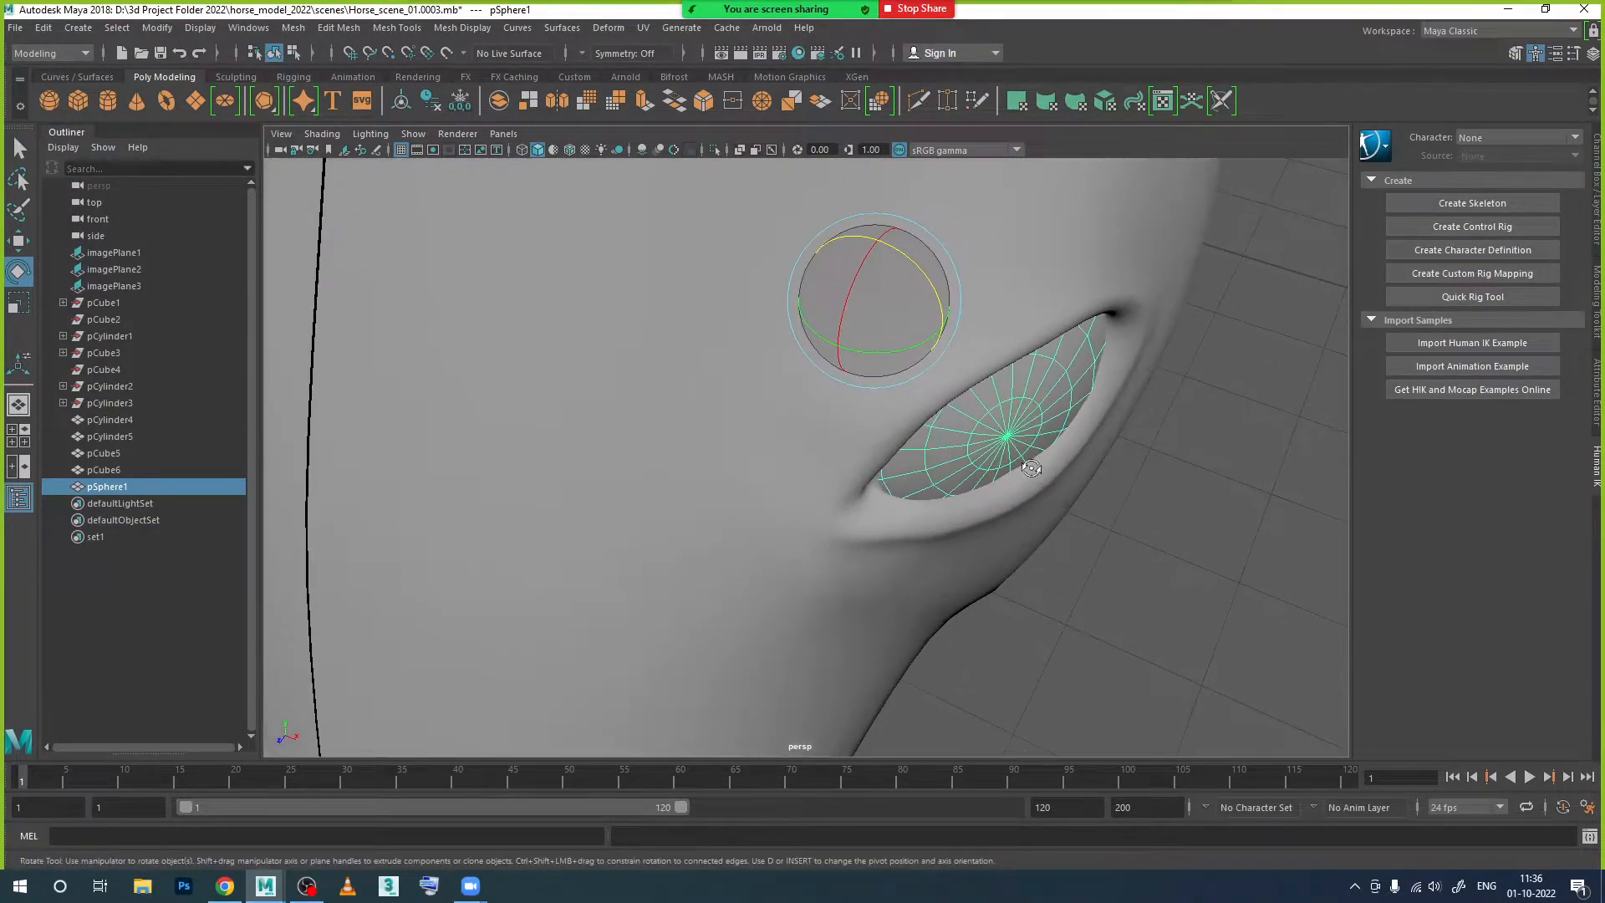
{"action": "left_click_drag", "start_coordinate": [1095, 476], "coordinate": [1022, 344], "text": "alt"}
{"action": "left_click_drag", "start_coordinate": [1080, 507], "coordinate": [1161, 544], "text": "alt"}
{"action": "middle_click_drag", "start_coordinate": [1155, 473], "coordinate": [1117, 411], "text": "alt"}
{"action": "left_click_drag", "start_coordinate": [1073, 521], "coordinate": [1173, 592], "text": "alt"}
{"action": "left_click_drag", "start_coordinate": [910, 526], "coordinate": [918, 558], "text": "alt"}
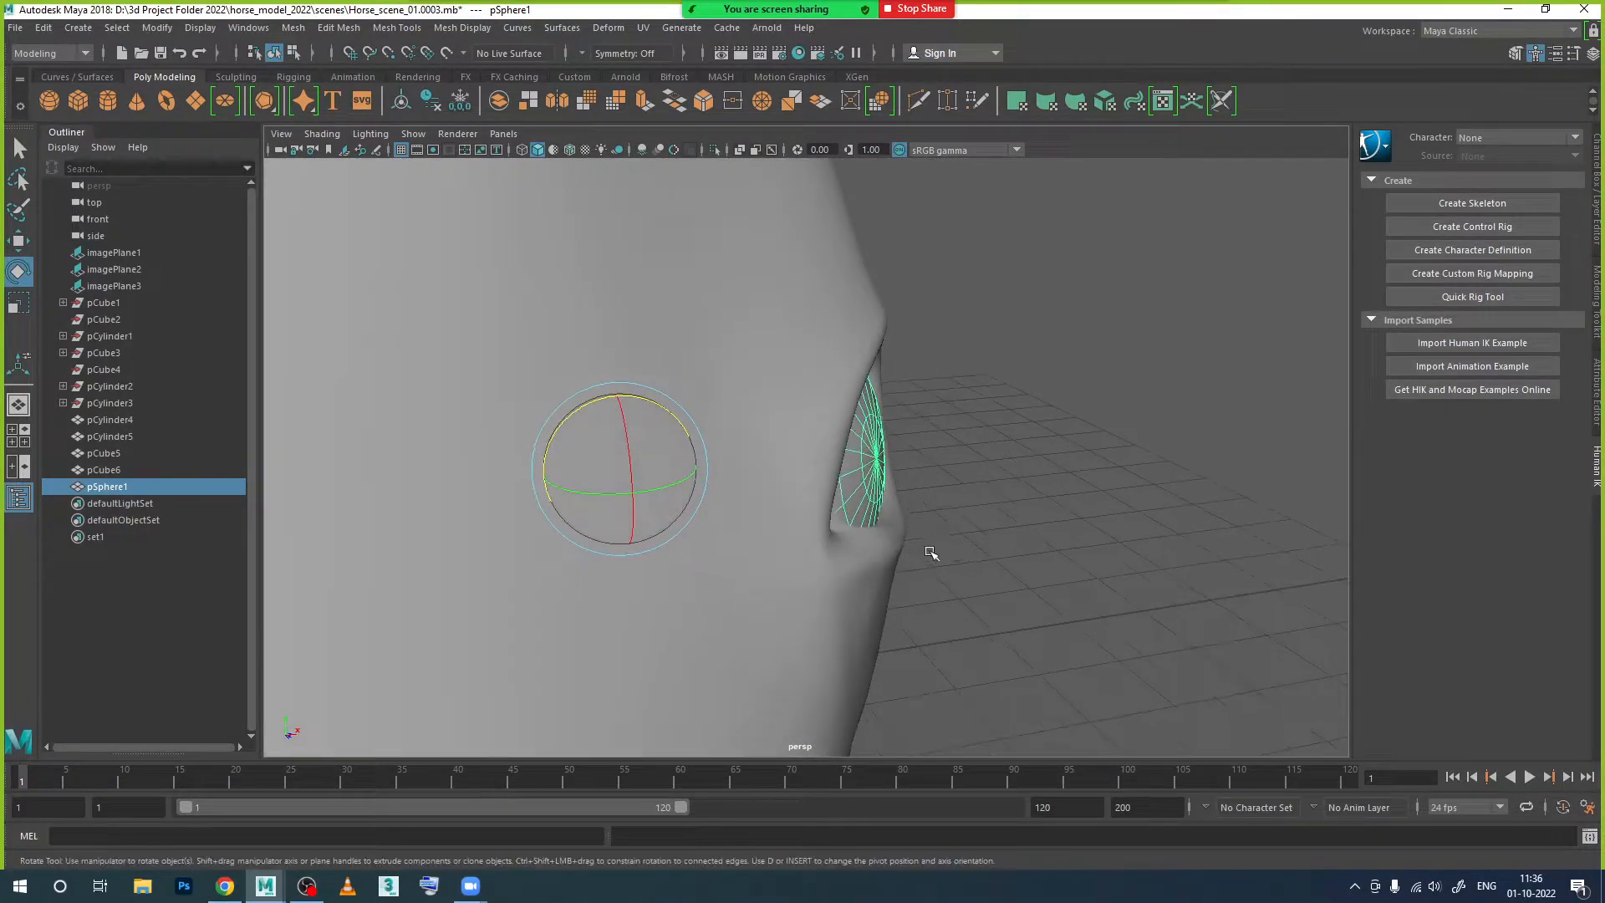
{"action": "key", "text": "w"}
{"action": "left_click_drag", "start_coordinate": [697, 464], "coordinate": [717, 473]}
Step: Rotate the eyeball sphere slightly to bring its pole nearer the middle of the eye opening
{"action": "left_click_drag", "start_coordinate": [848, 568], "coordinate": [741, 534], "text": "alt"}
{"action": "middle_click_drag", "start_coordinate": [1049, 648], "coordinate": [910, 552], "text": "alt"}
{"action": "left_click_drag", "start_coordinate": [931, 548], "coordinate": [825, 540], "text": "alt"}
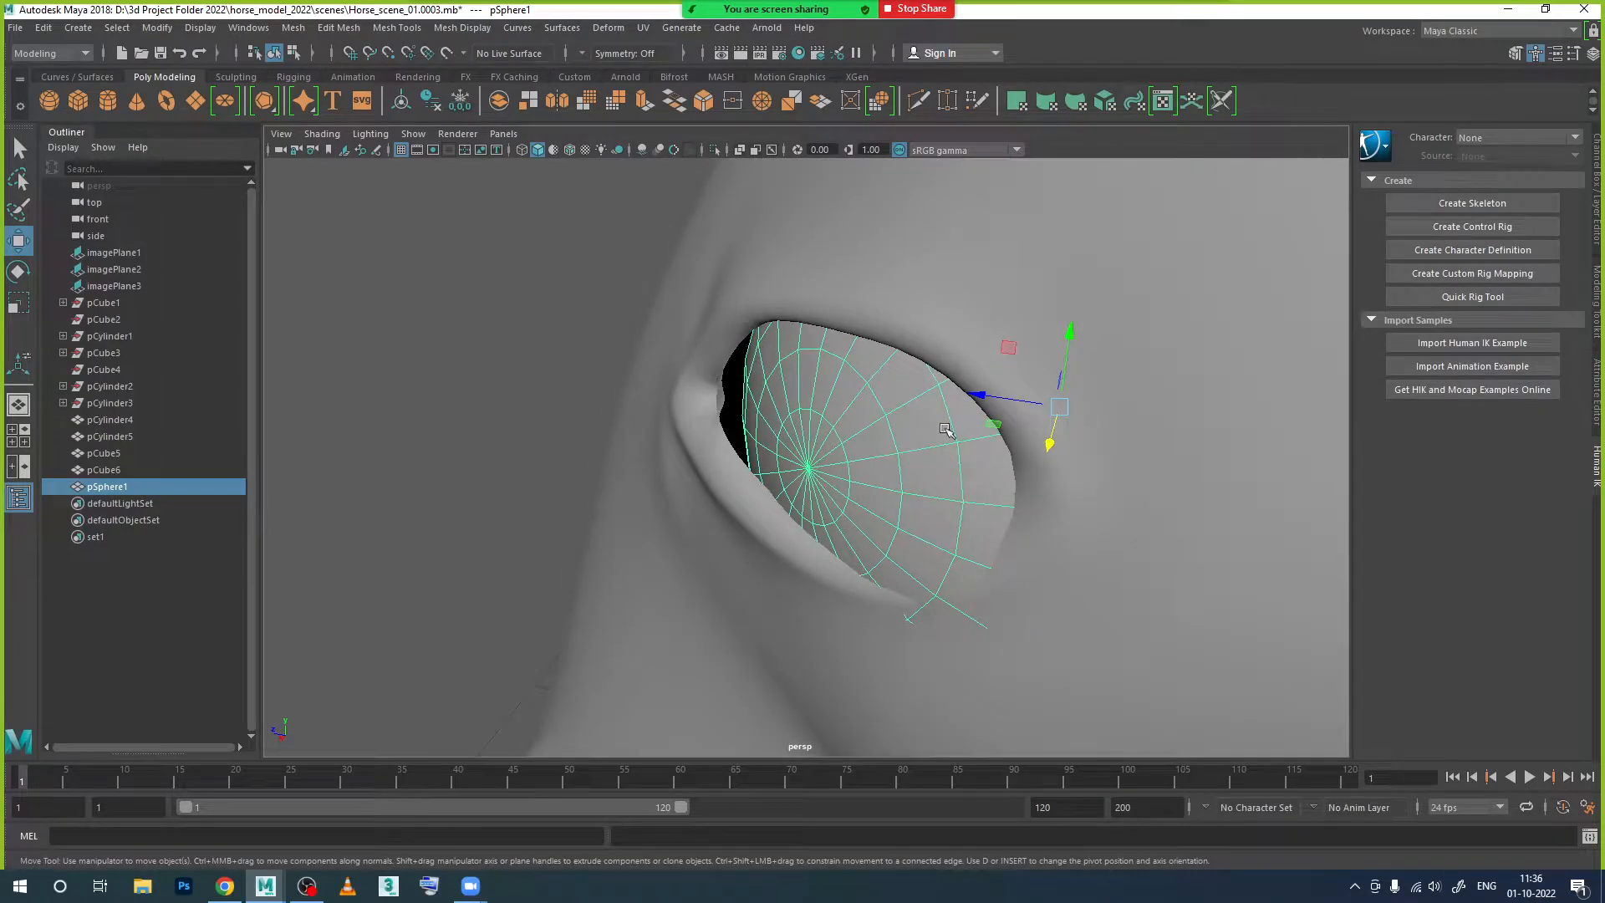
{"action": "key", "text": "e"}
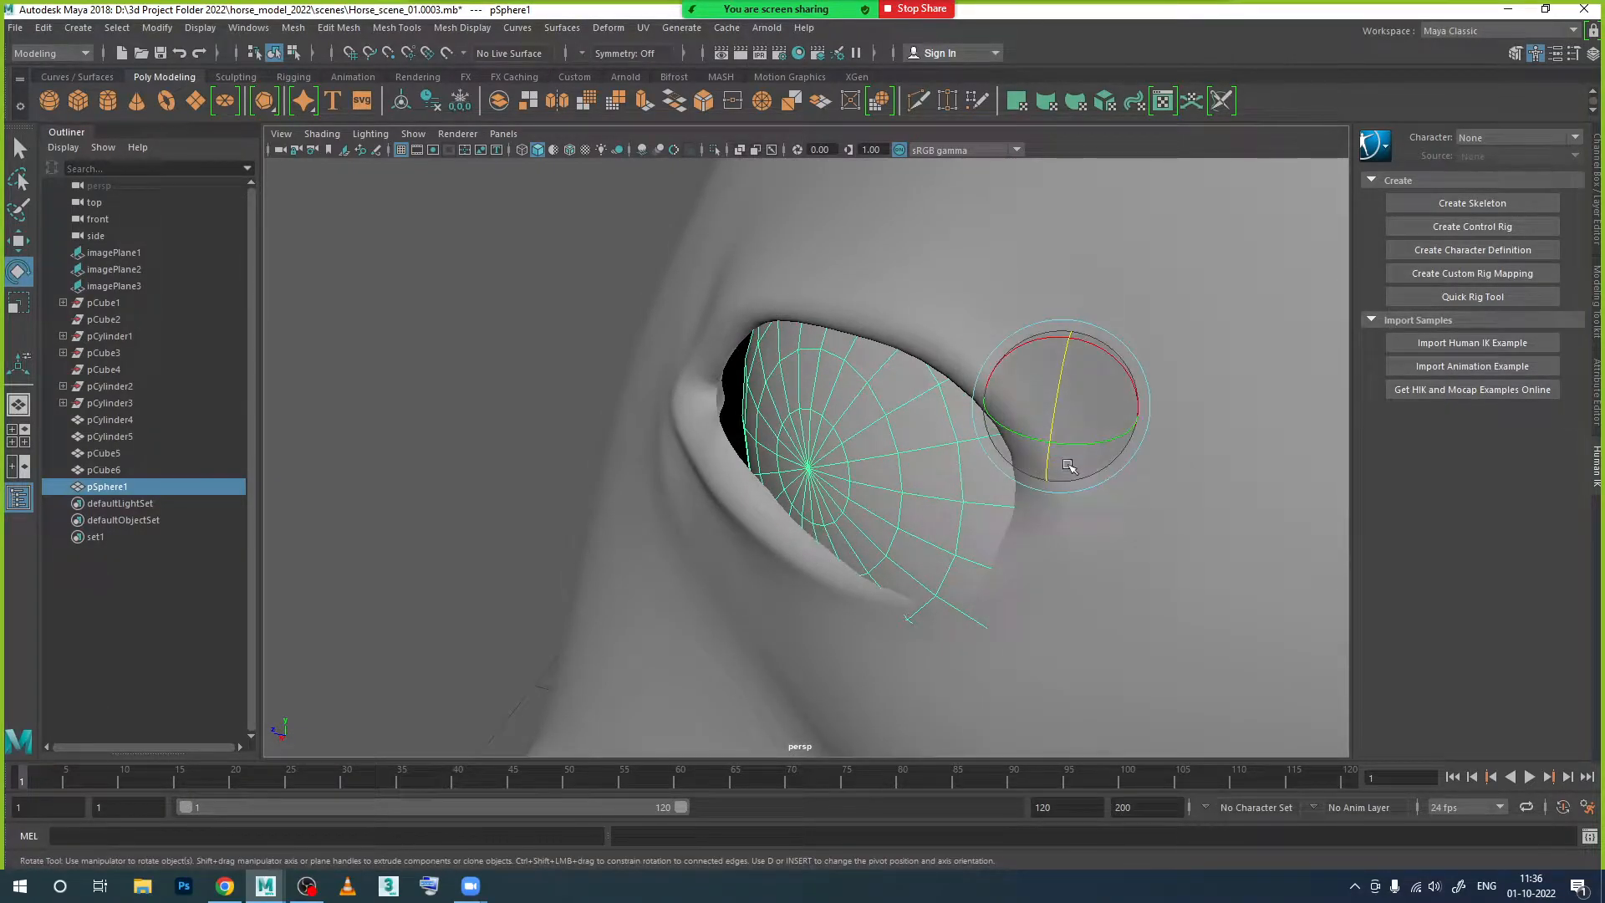
{"action": "left_click_drag", "start_coordinate": [1076, 446], "coordinate": [1073, 470]}
{"action": "key", "text": "w"}
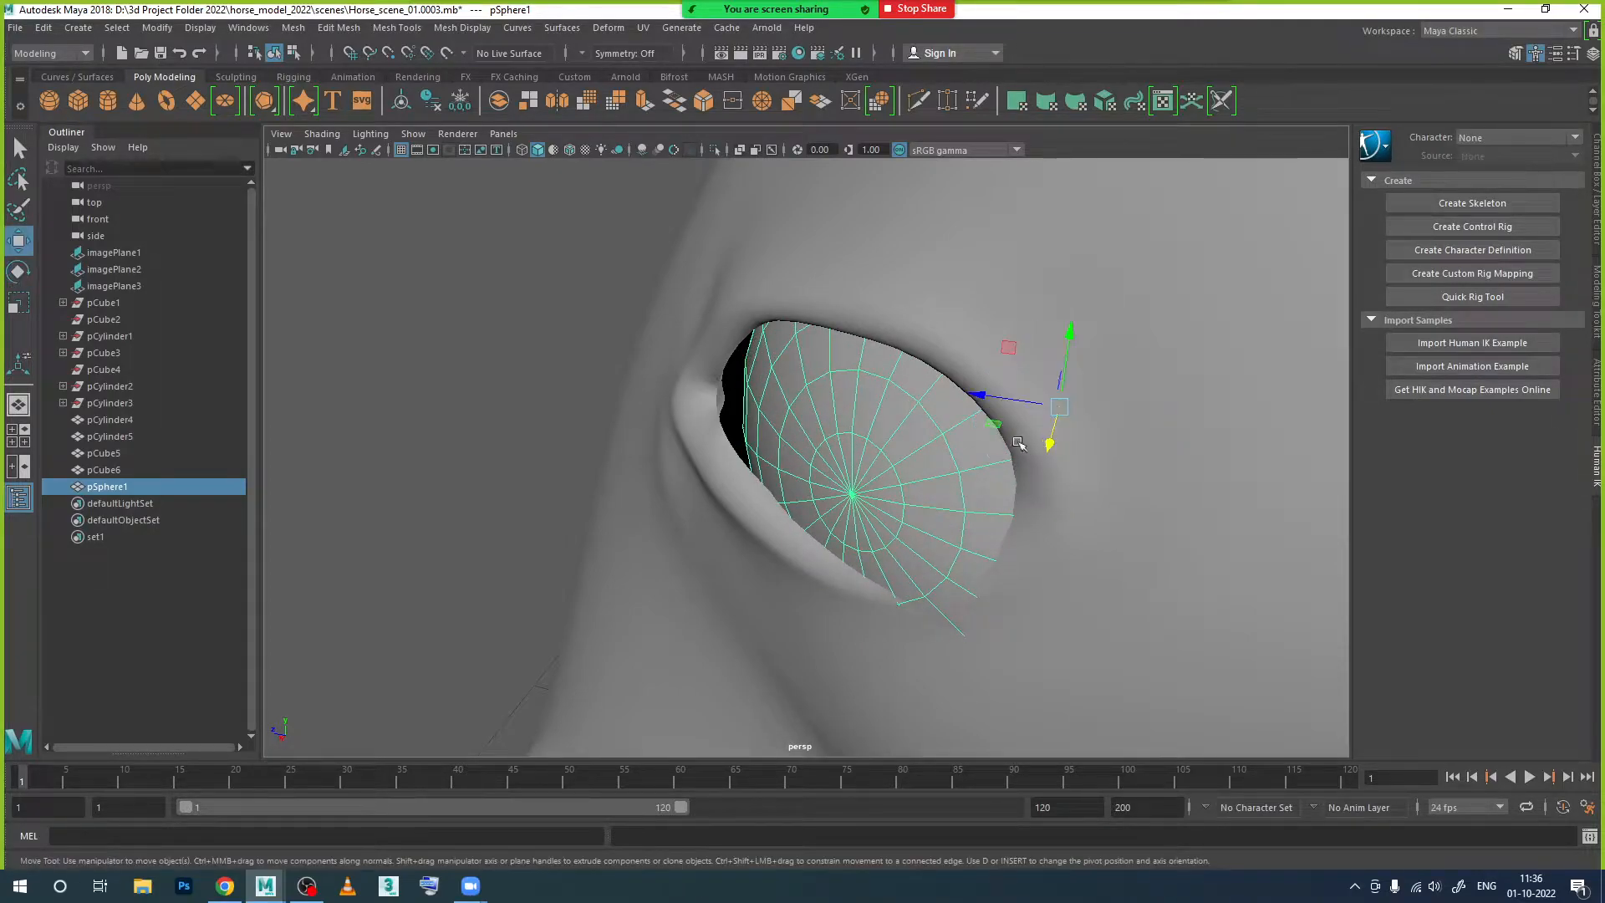
Step: Rotate the eyeball sphere slightly so its pole sits lower in the eye opening, and shift it inward along X
{"action": "left_click_drag", "start_coordinate": [1007, 399], "coordinate": [1010, 535]}
{"action": "key", "text": "e"}
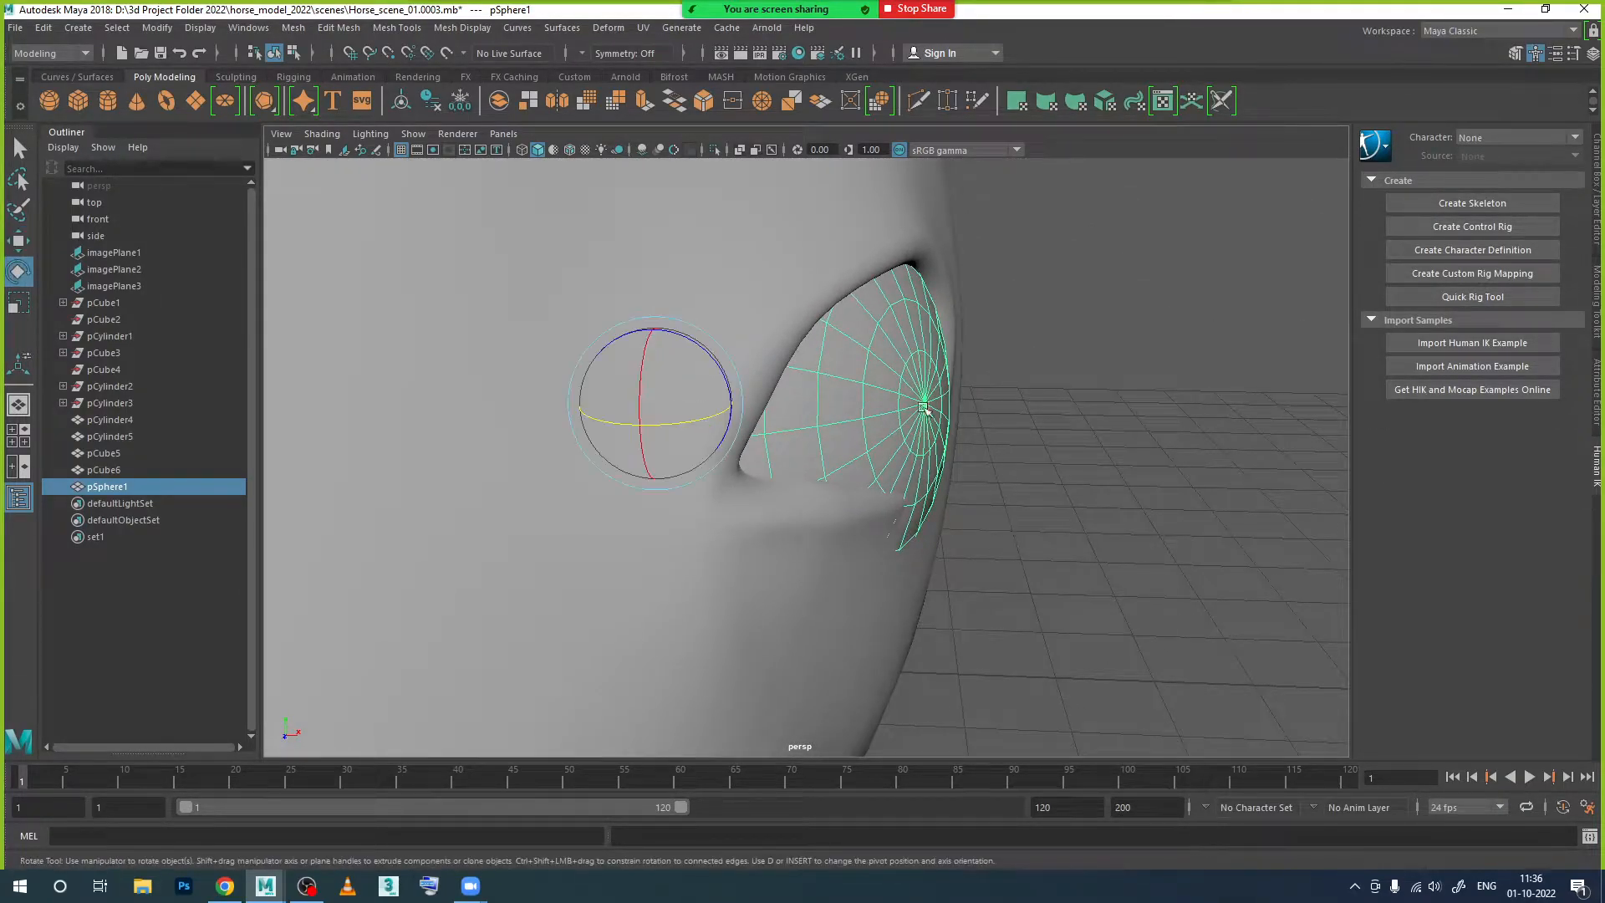
{"action": "left_click_drag", "start_coordinate": [716, 394], "coordinate": [720, 372]}
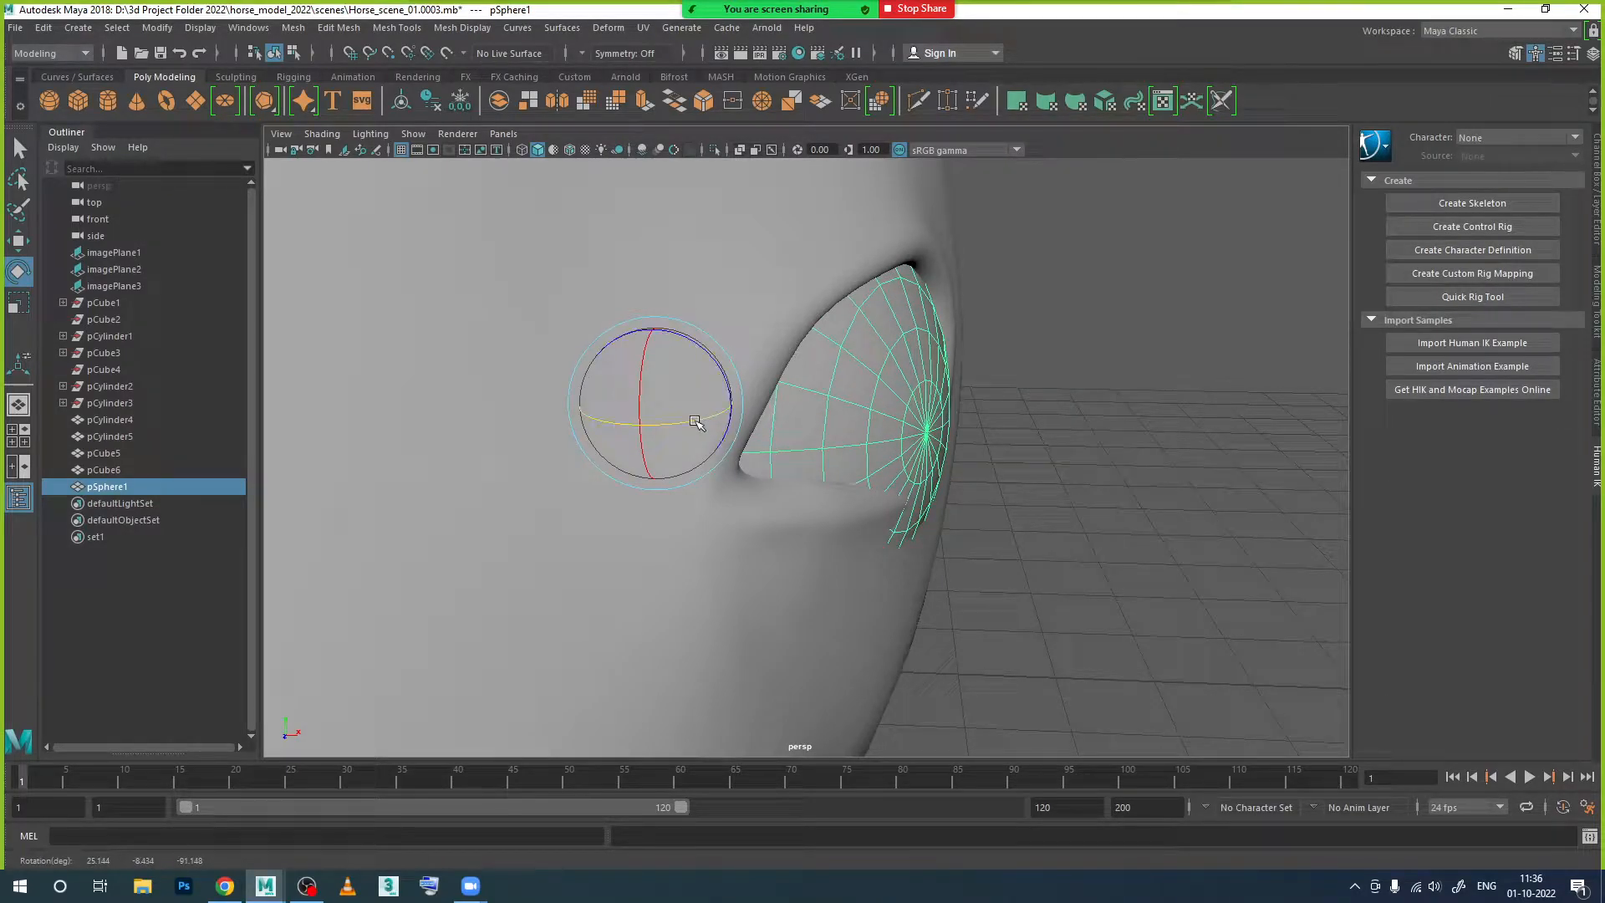
{"action": "key", "text": "w"}
{"action": "left_click_drag", "start_coordinate": [763, 410], "coordinate": [732, 406]}
{"action": "left_click_drag", "start_coordinate": [891, 491], "coordinate": [727, 498], "text": "alt"}
{"action": "left_click_drag", "start_coordinate": [919, 359], "coordinate": [920, 482]}
Step: Scale the eyeball sphere down uniformly to about 0.49 so it fits the eyelid opening
{"action": "key", "text": "r"}
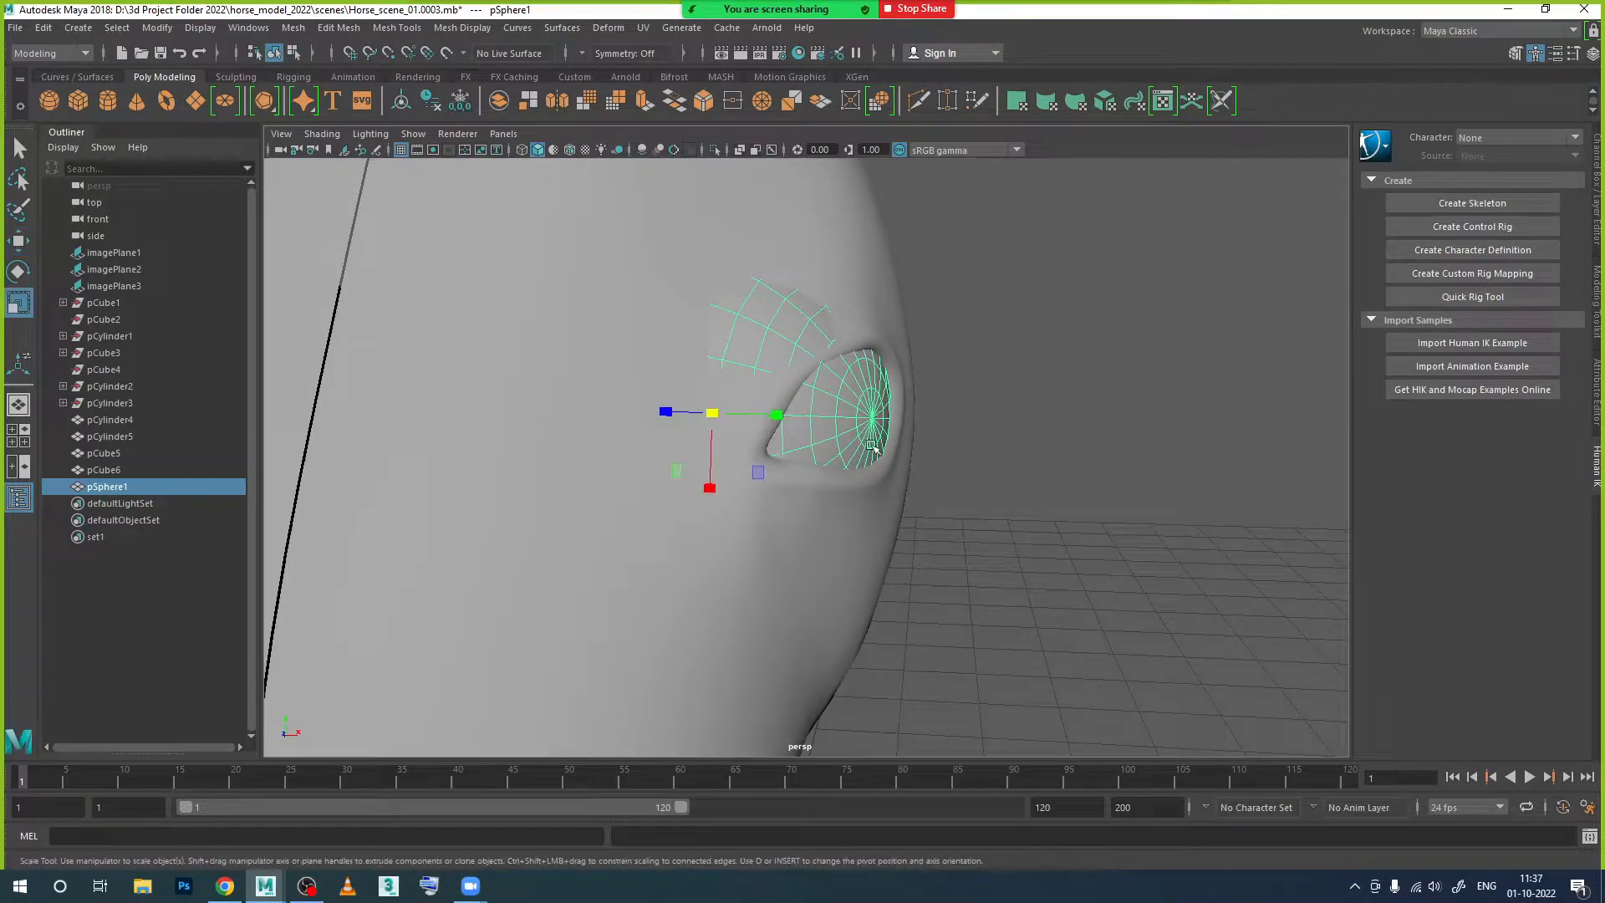
{"action": "left_click", "coordinate": [716, 413]}
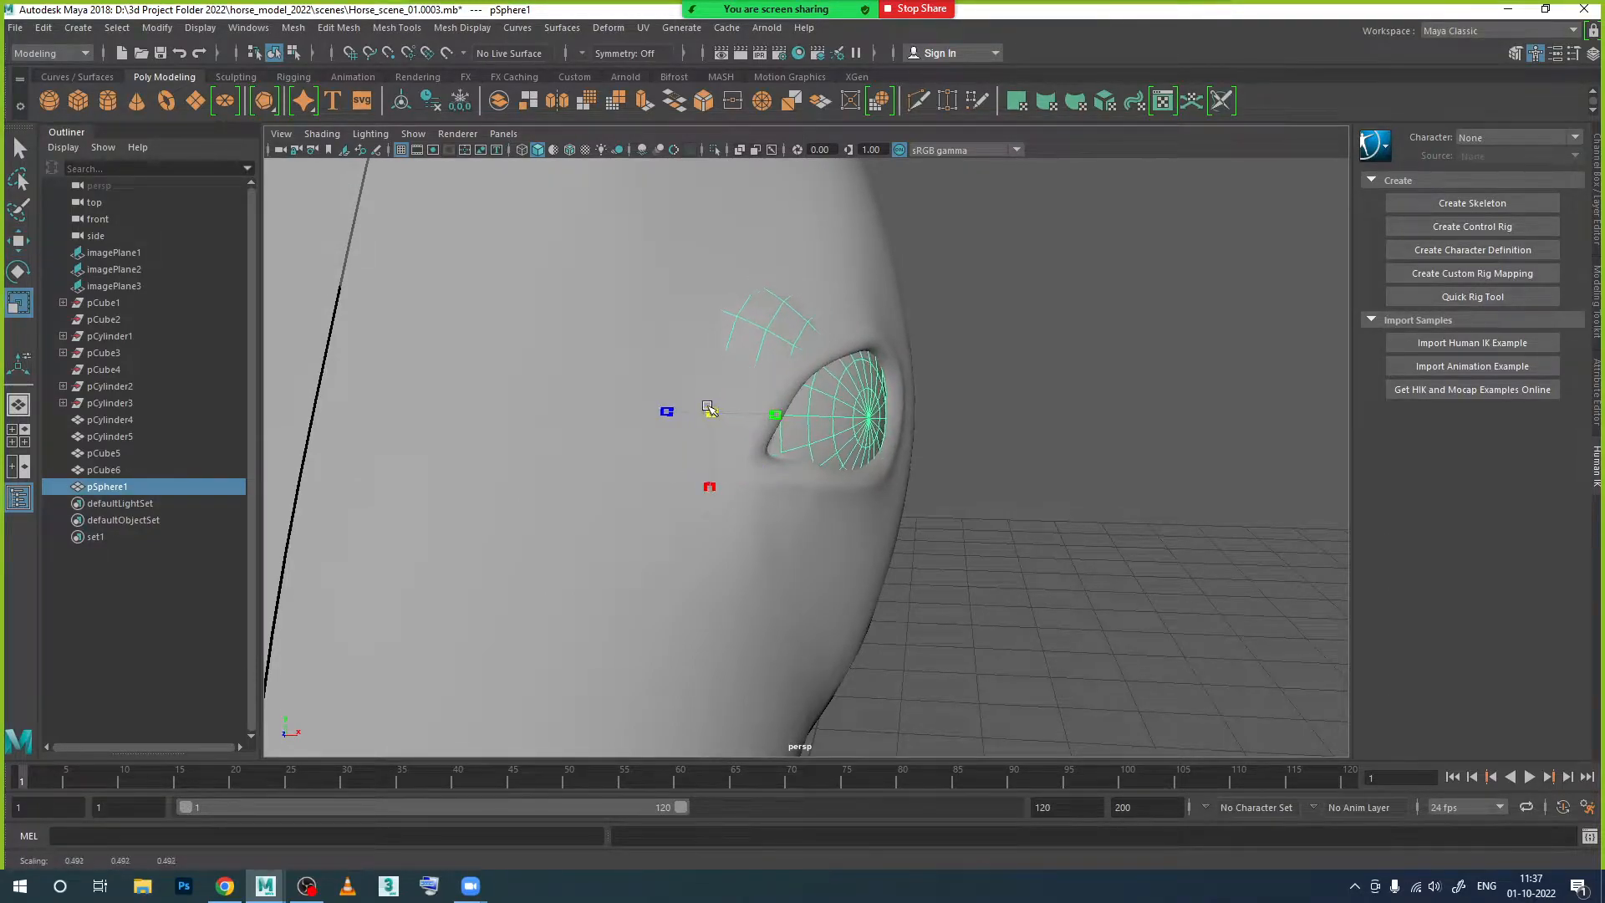
{"action": "left_click_drag", "start_coordinate": [930, 543], "coordinate": [779, 572], "text": "alt"}
{"action": "scroll", "coordinate": [956, 571], "scroll_direction": "down", "scroll_amount": 1}
{"action": "left_click_drag", "start_coordinate": [859, 465], "coordinate": [873, 478], "text": "alt"}
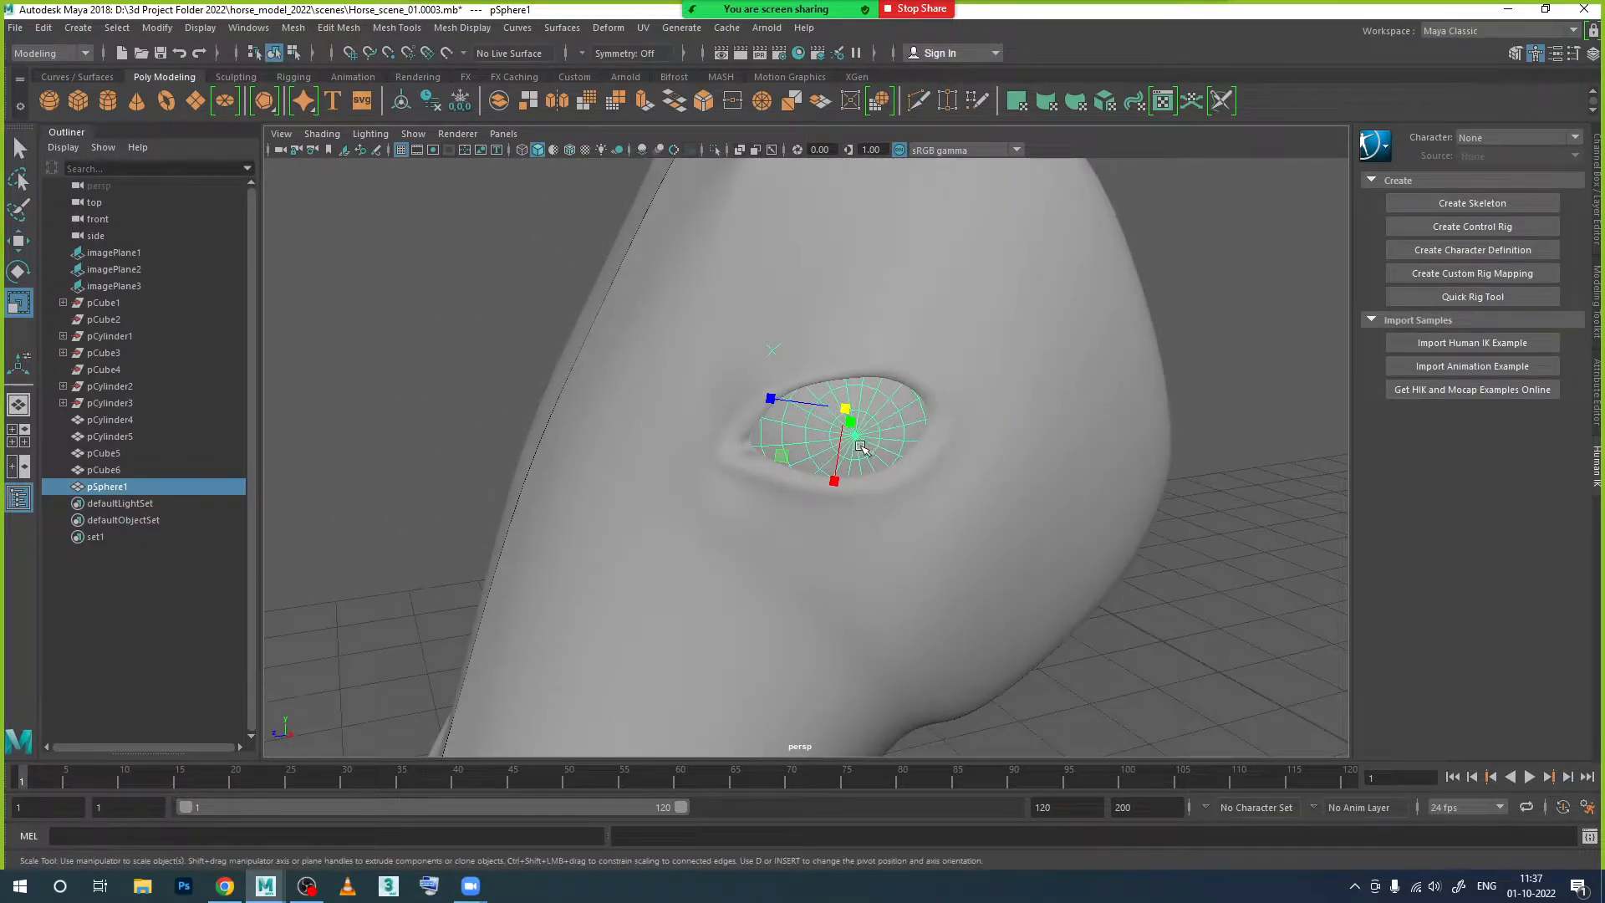
Step: Move the eyeball sphere along Z to about 8.101 and scale it down uniformly to about 0.44
{"action": "key", "text": "w"}
{"action": "left_click_drag", "start_coordinate": [843, 366], "coordinate": [770, 425]}
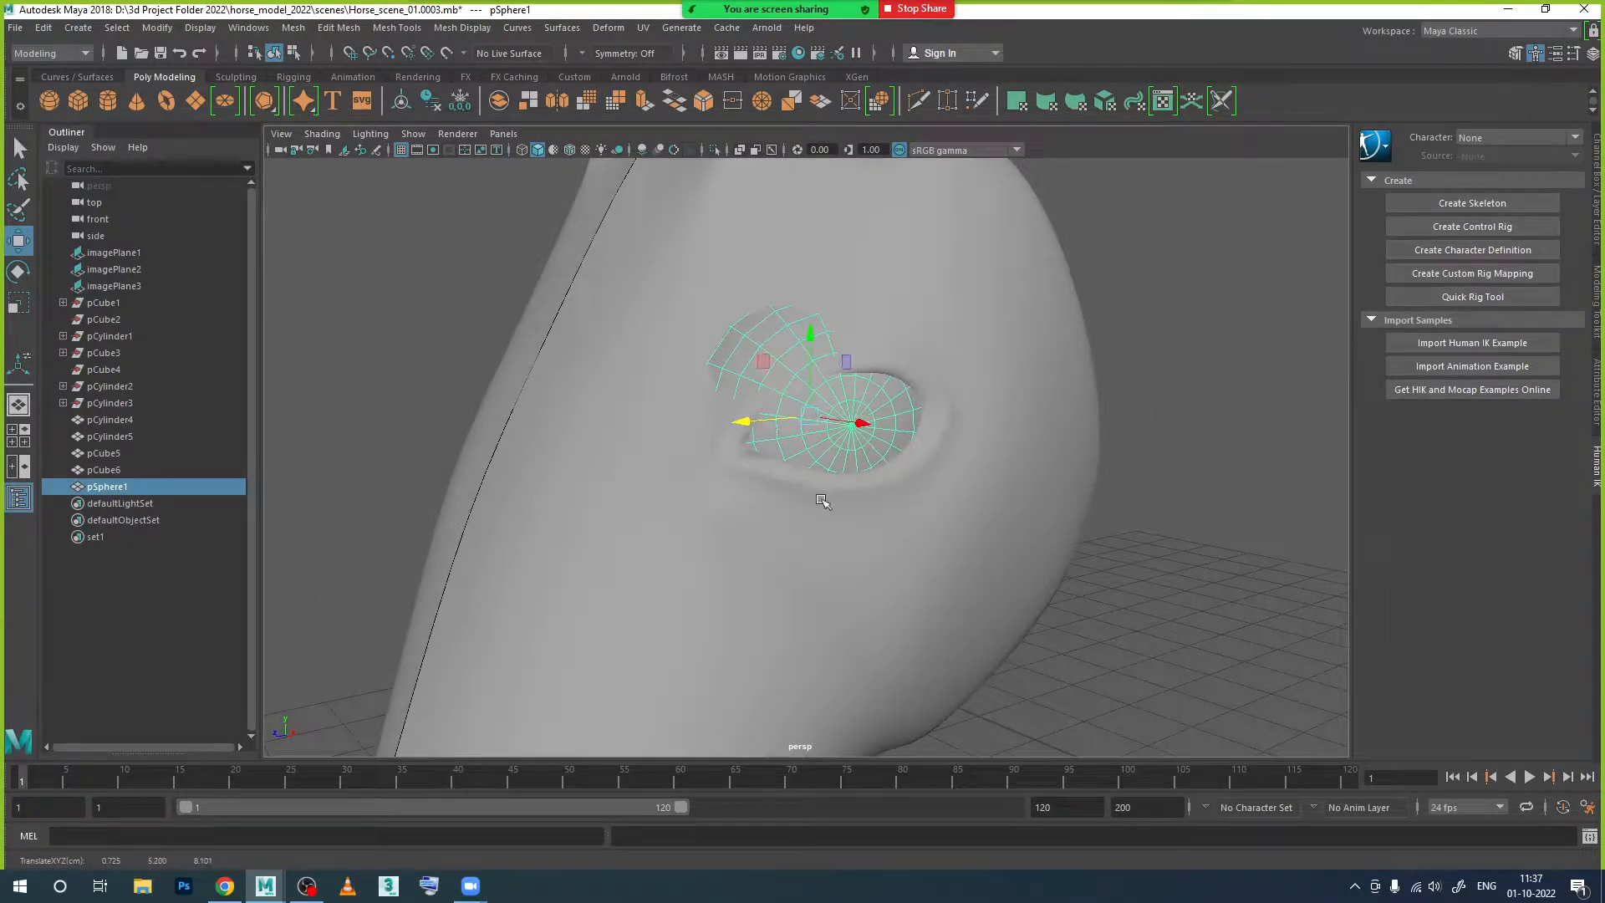
{"action": "left_click_drag", "start_coordinate": [823, 500], "coordinate": [879, 535], "text": "alt"}
{"action": "key", "text": "r"}
{"action": "left_click_drag", "start_coordinate": [762, 410], "coordinate": [752, 394]}
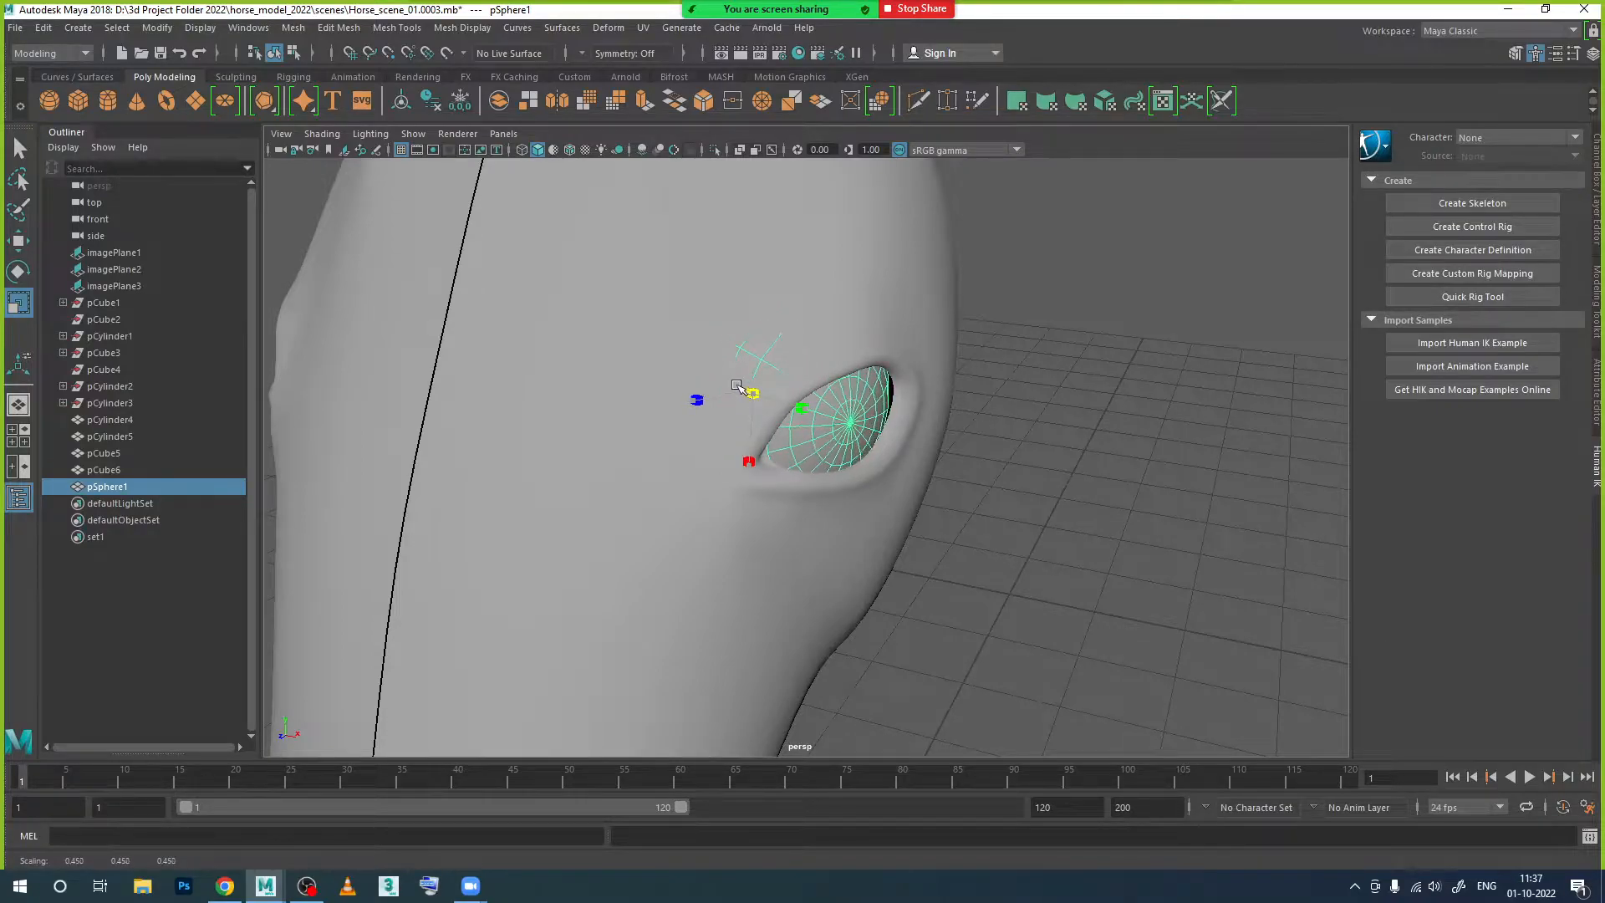
{"action": "left_click_drag", "start_coordinate": [781, 535], "coordinate": [773, 616], "text": "alt"}
Step: Move the eyeball sphere outward along X to about 0.783, closer to the eyelids
{"action": "key", "text": "w"}
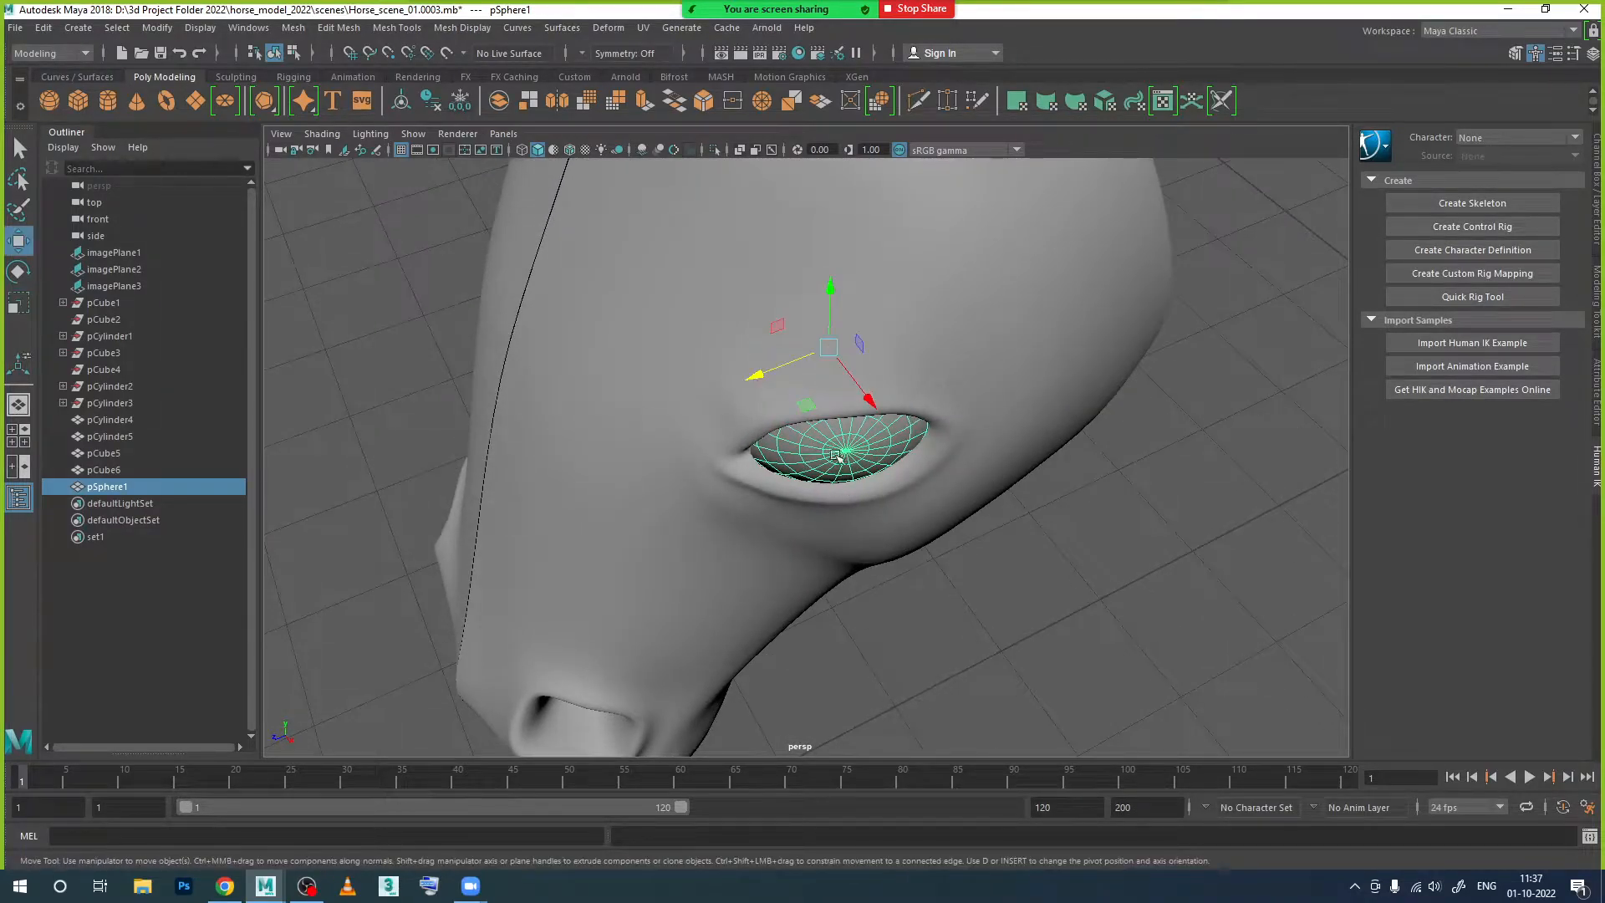
{"action": "left_click_drag", "start_coordinate": [836, 357], "coordinate": [872, 420]}
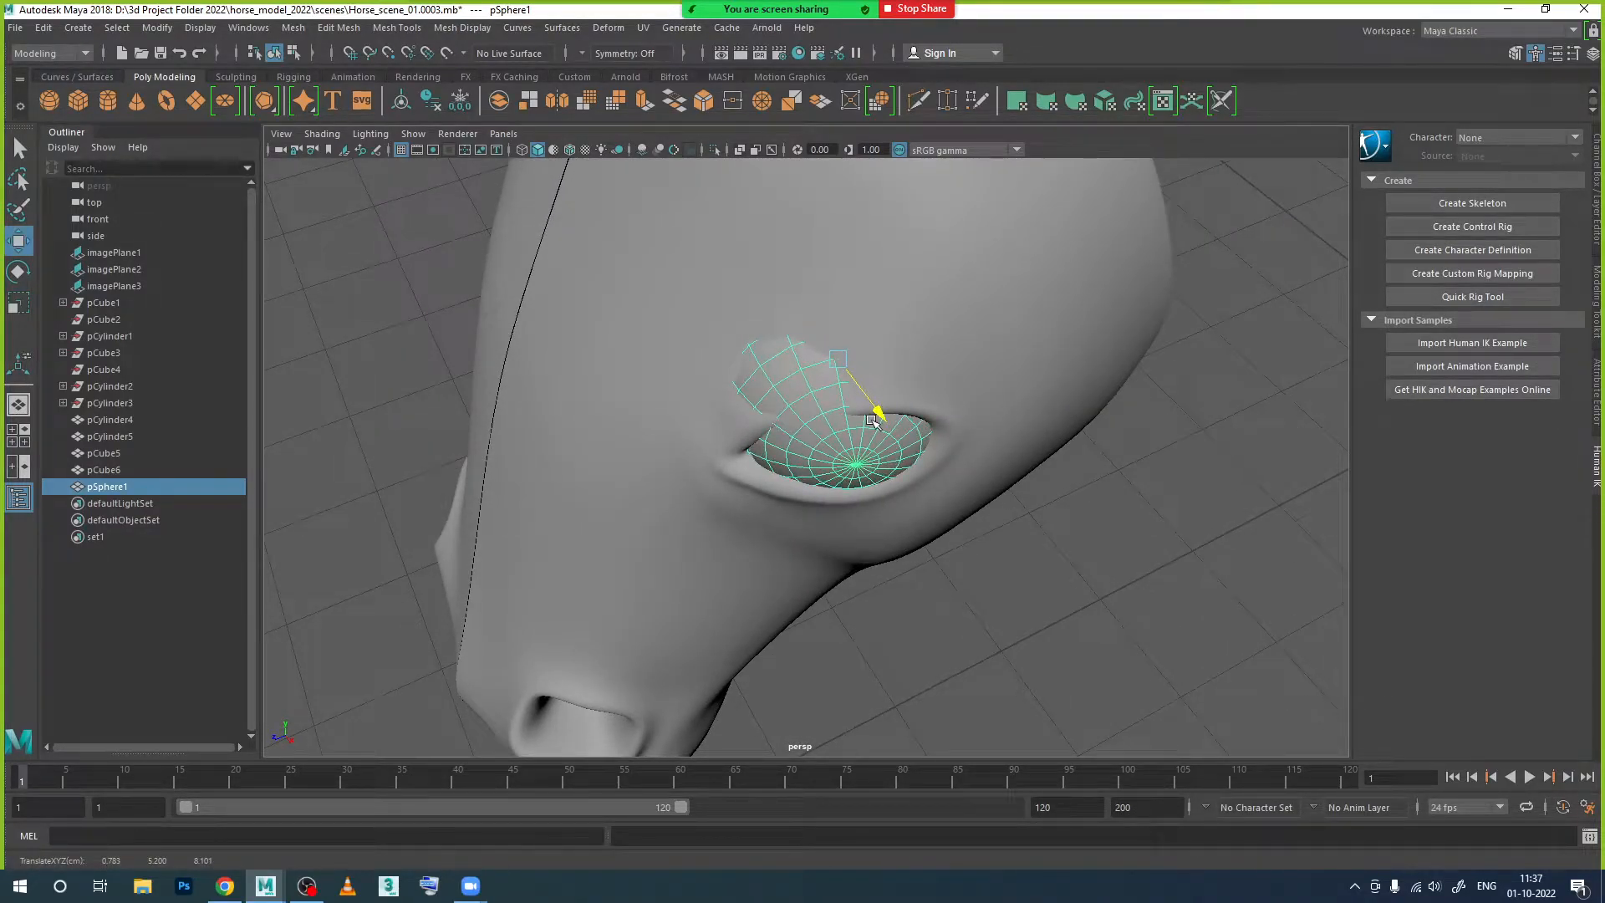
{"action": "left_click_drag", "start_coordinate": [875, 525], "coordinate": [802, 544], "text": "alt"}
Step: Rotate the eyeball sphere slightly and lower it along Y to about 5.15 within the eyelids
{"action": "key", "text": "e"}
{"action": "left_click_drag", "start_coordinate": [870, 392], "coordinate": [867, 388]}
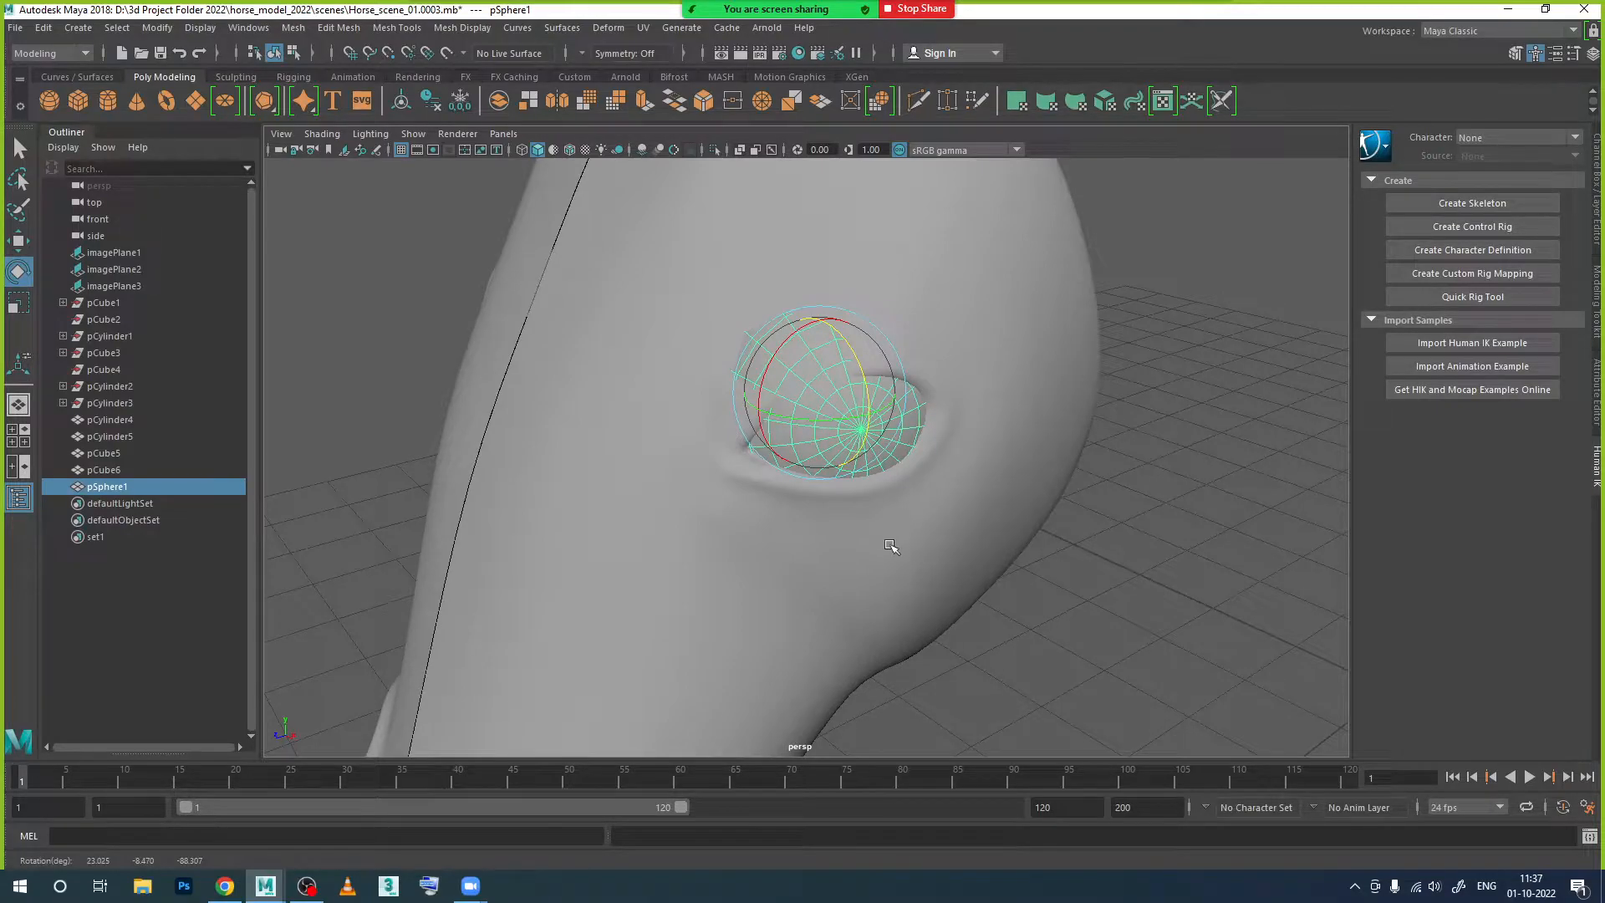
{"action": "key", "text": "w"}
{"action": "left_click_drag", "start_coordinate": [819, 338], "coordinate": [815, 328]}
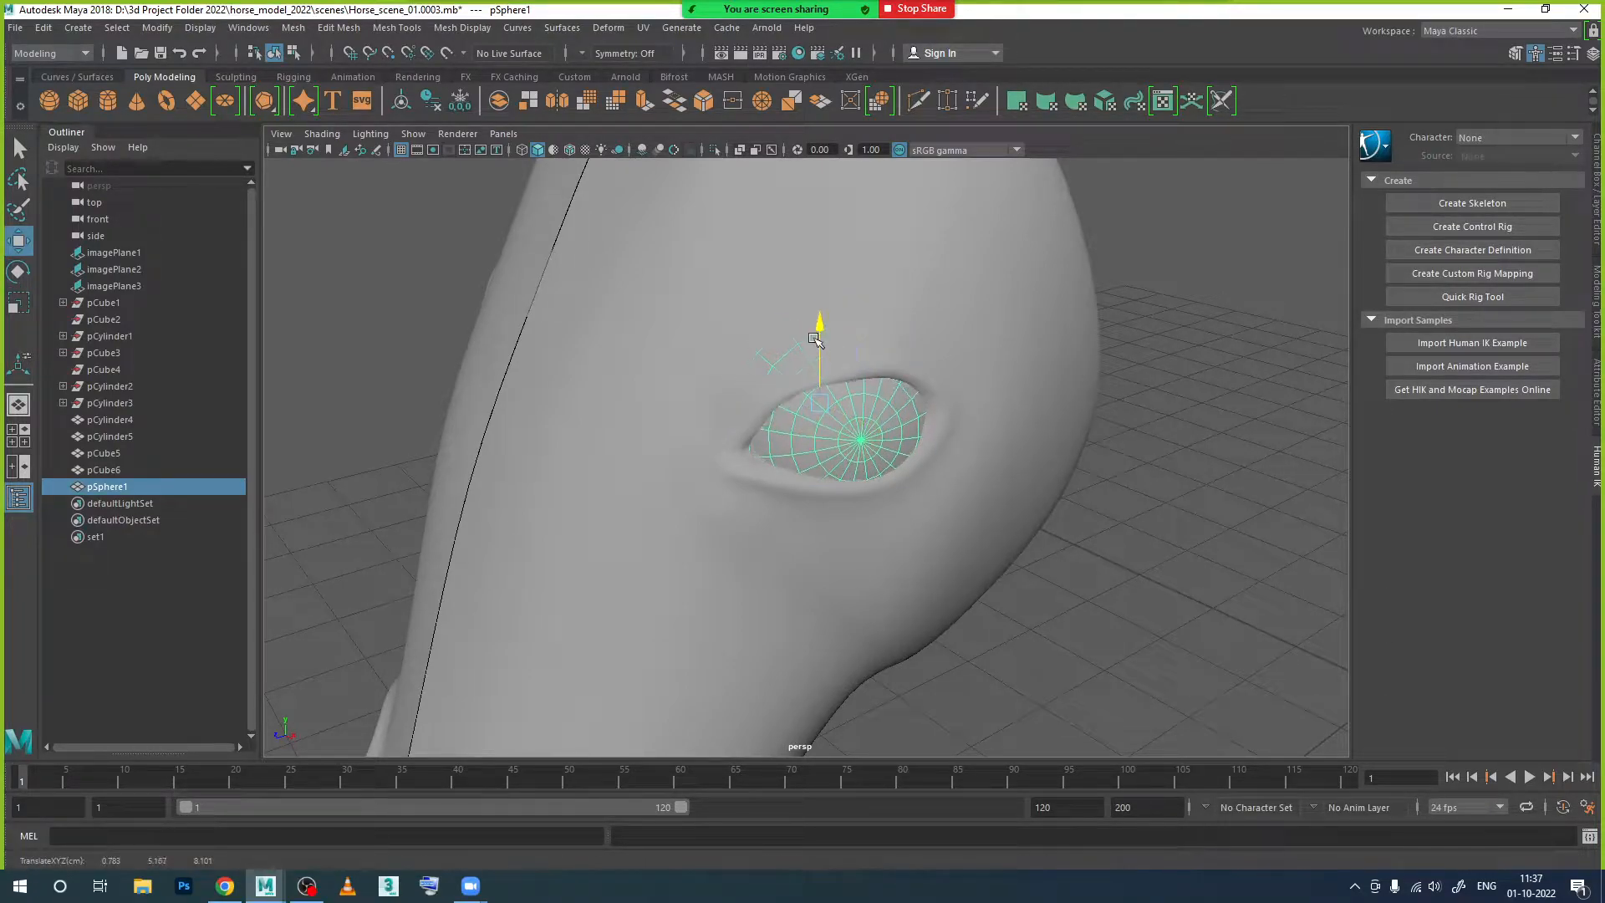
Step: Inspect the eyeball's fit behind the eyelids from inside and outside the head
{"action": "left_click", "coordinate": [1152, 485]}
{"action": "left_click_drag", "start_coordinate": [1103, 616], "coordinate": [899, 558], "text": "alt"}
{"action": "left_click", "coordinate": [961, 536]}
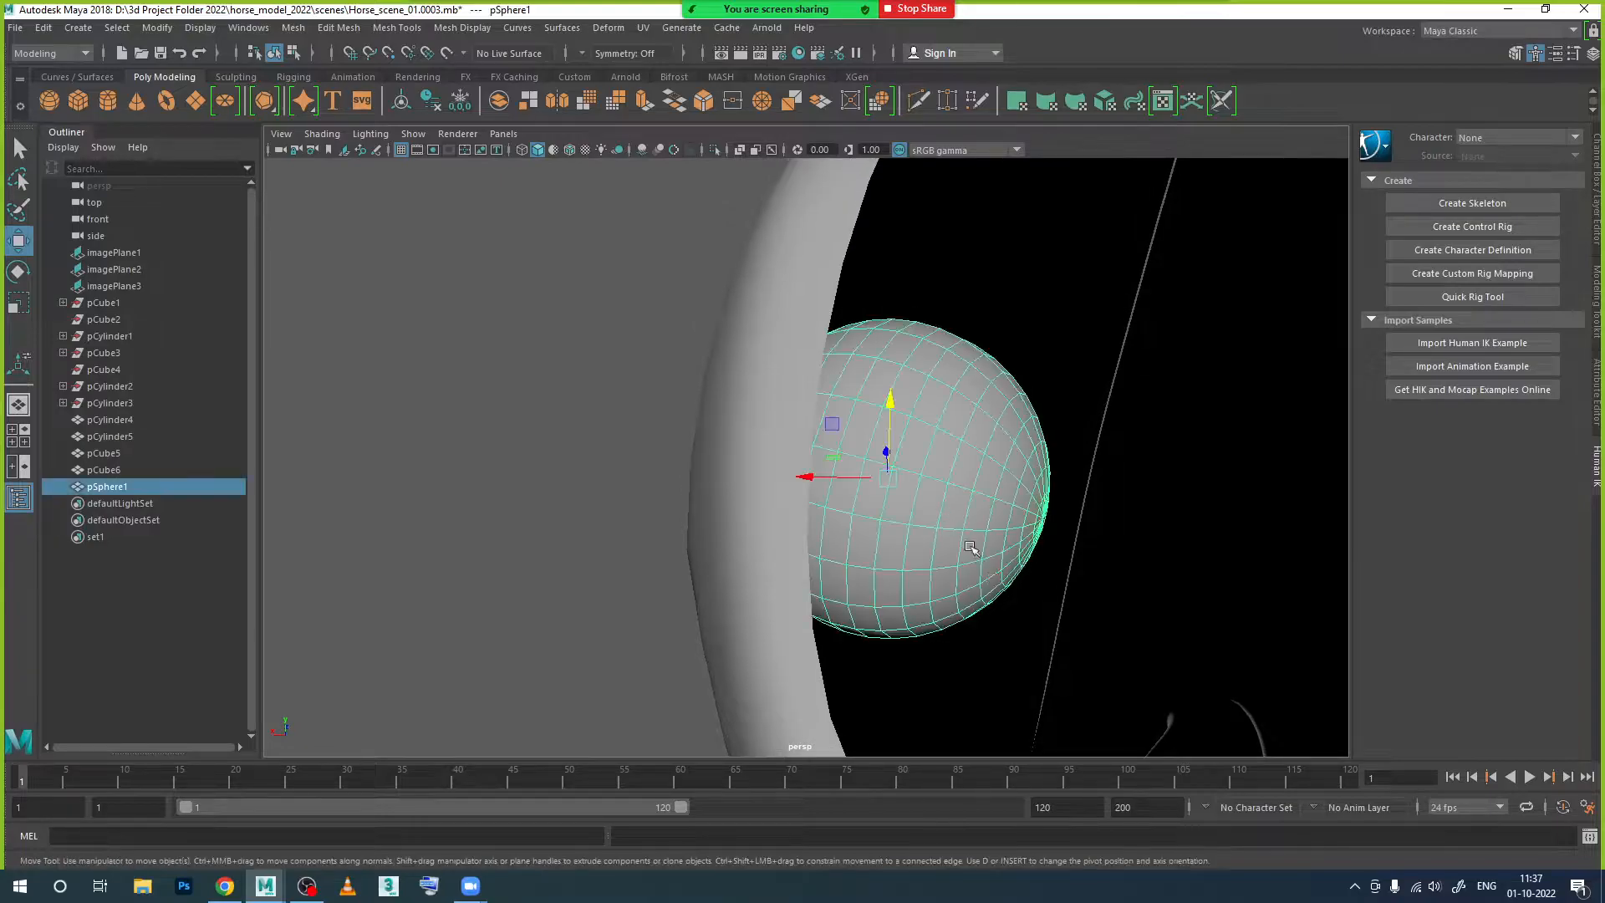
{"action": "left_click_drag", "start_coordinate": [966, 597], "coordinate": [1041, 560], "text": "alt"}
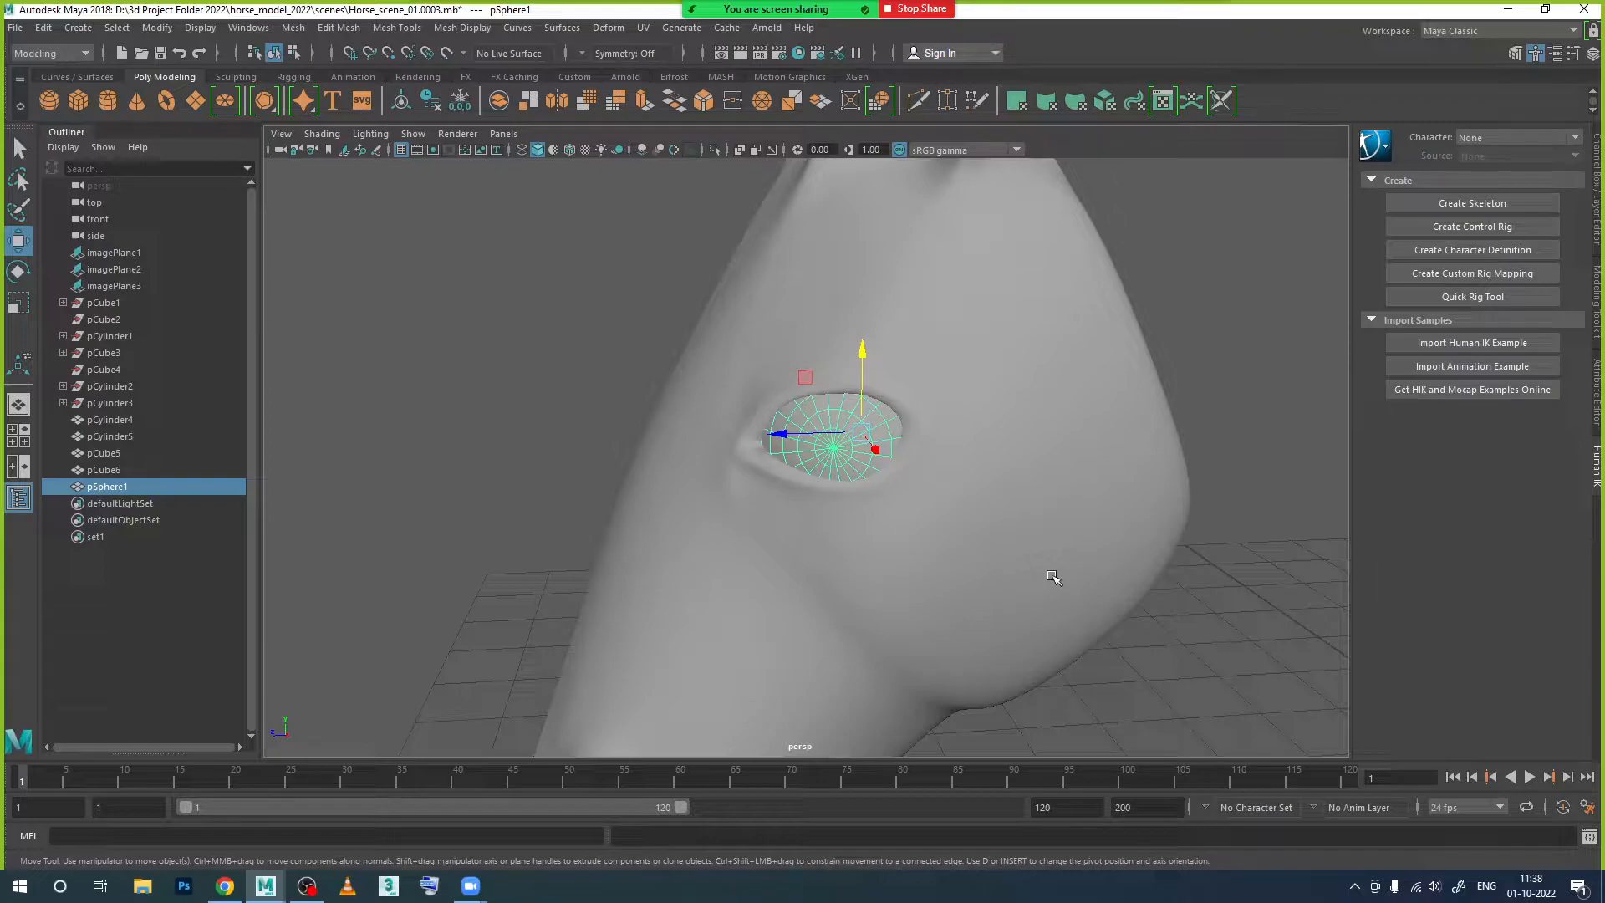
{"action": "left_click", "coordinate": [1204, 650]}
{"action": "scroll", "coordinate": [1204, 650], "scroll_direction": "down", "scroll_amount": 5}
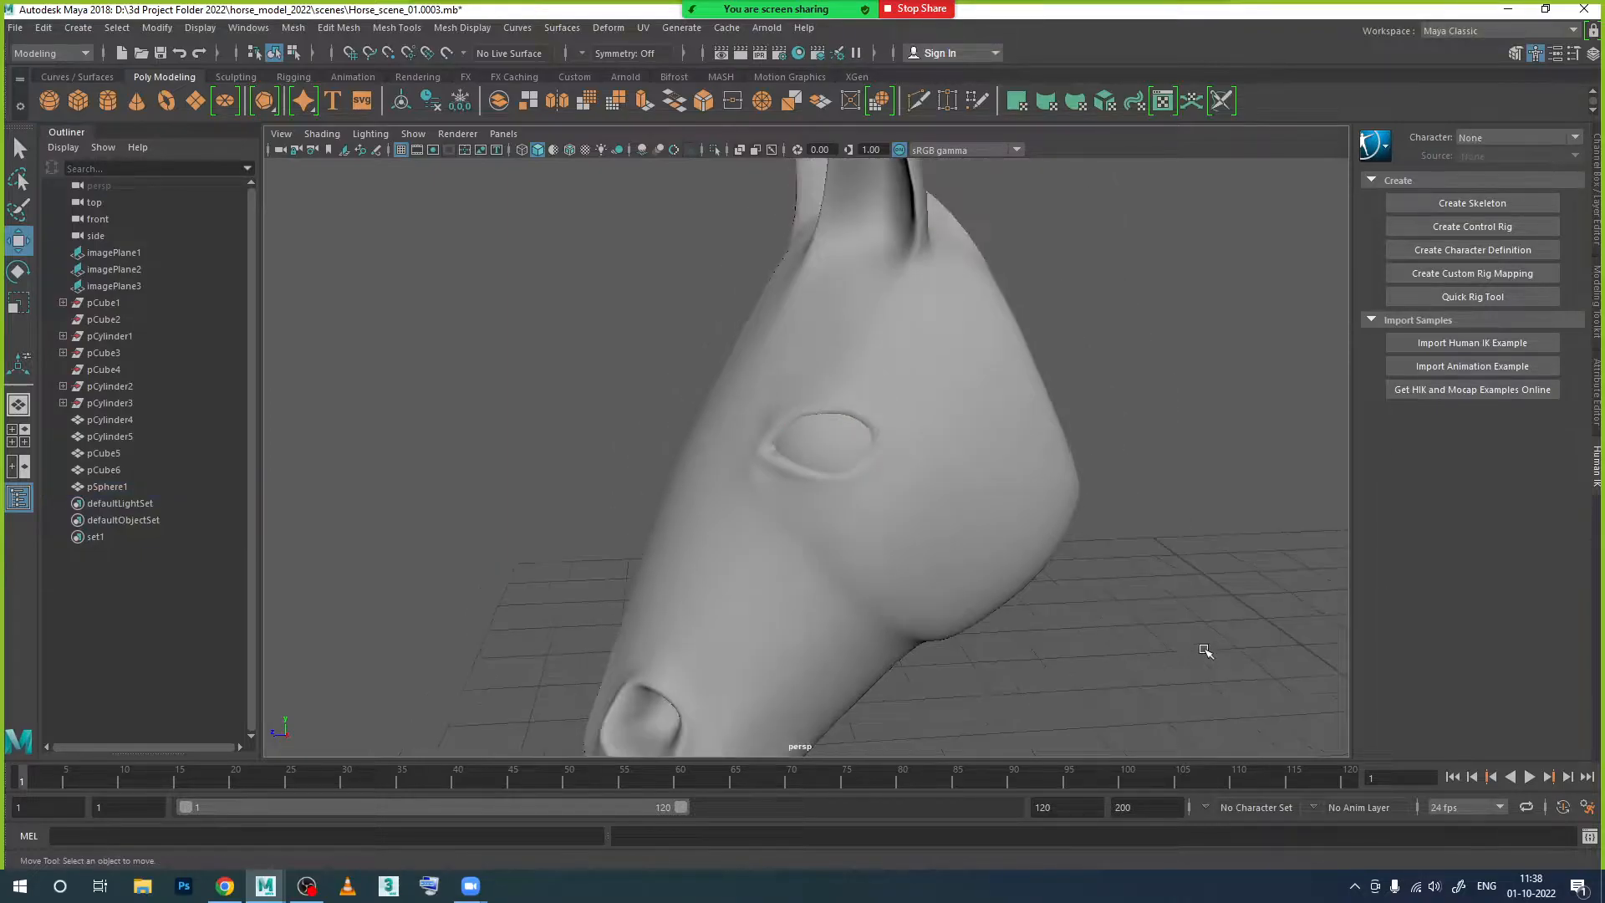
{"action": "left_click_drag", "start_coordinate": [1007, 677], "coordinate": [1066, 642], "text": "alt"}
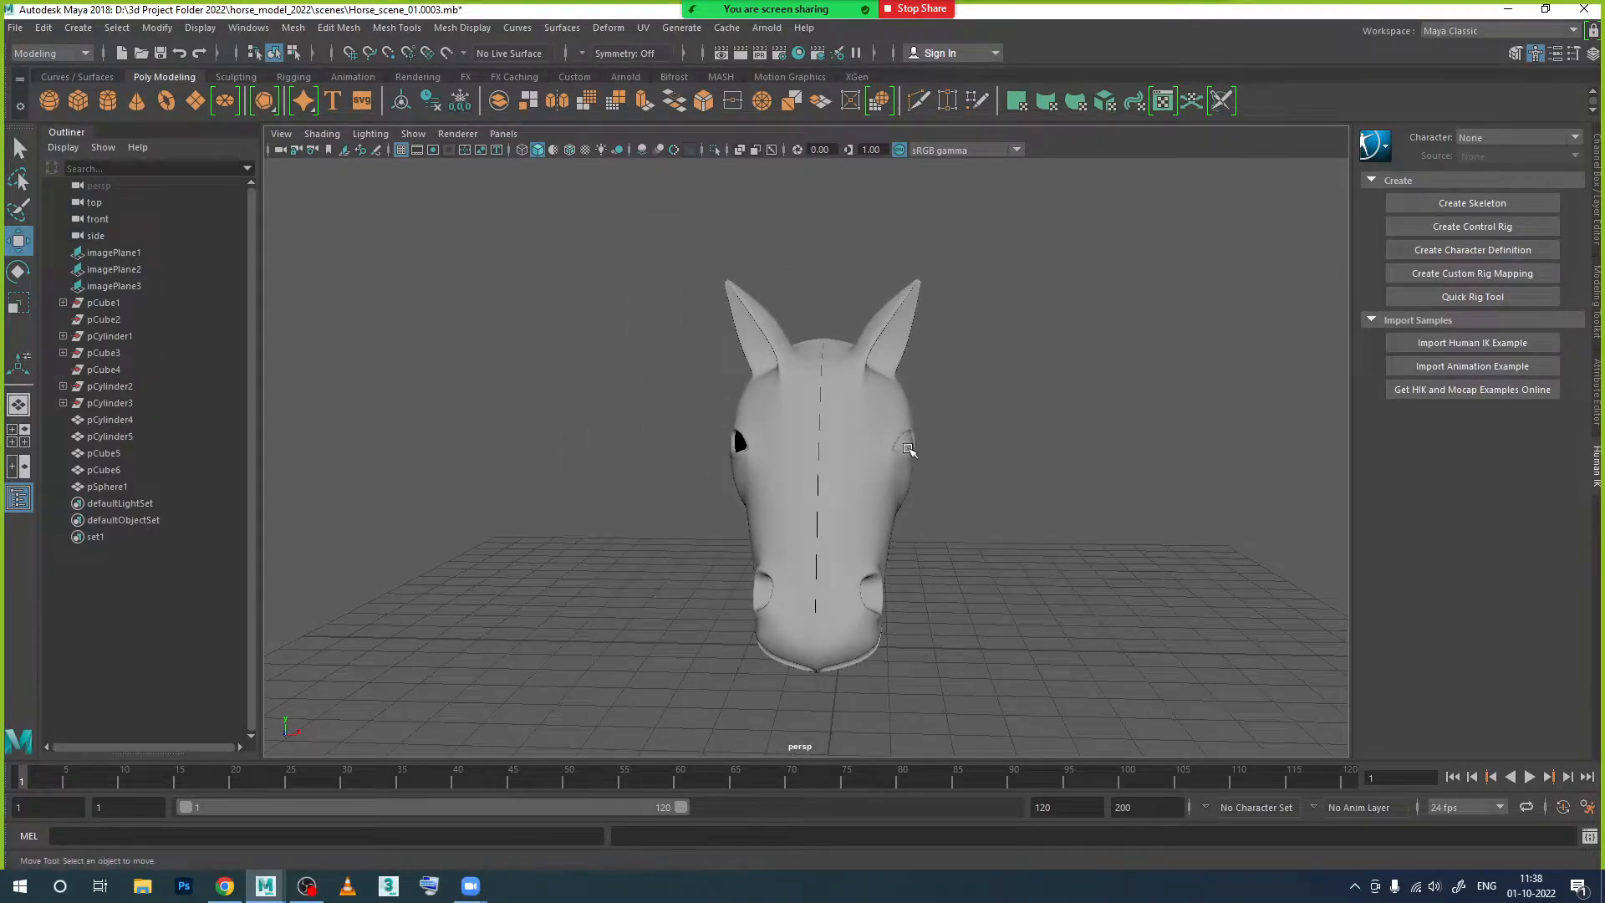
Step: Duplicate the eyeball sphere and move the copy along X to about -0.672, into the opposite eye socket
{"action": "left_click", "coordinate": [907, 448]}
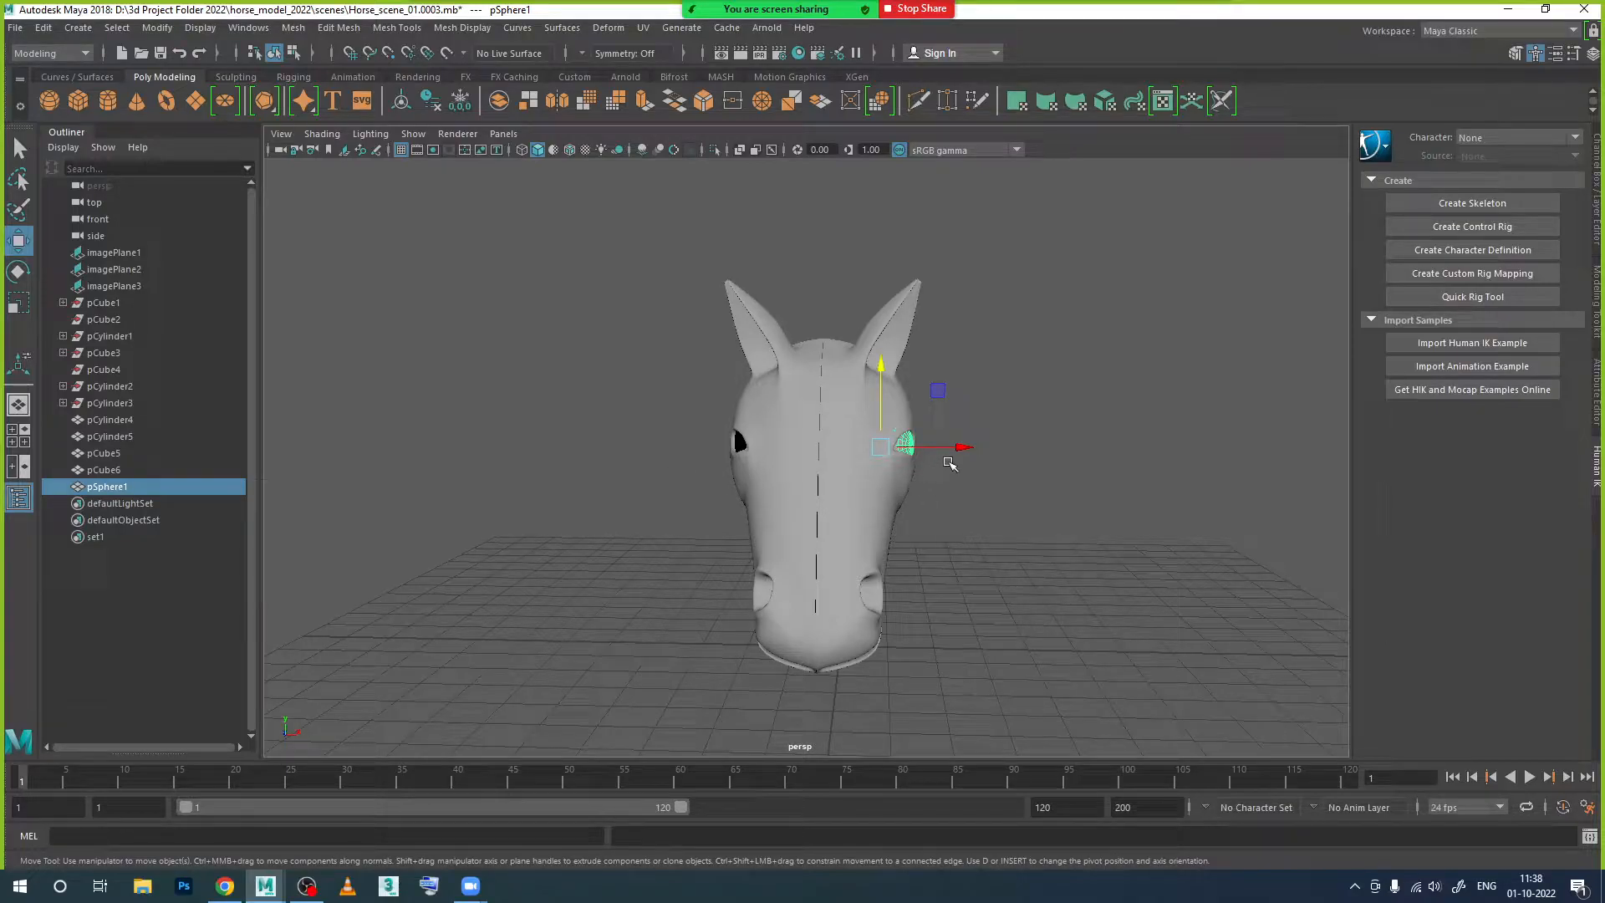
{"action": "key", "text": "ctrl+d"}
{"action": "left_click_drag", "start_coordinate": [957, 448], "coordinate": [849, 449]}
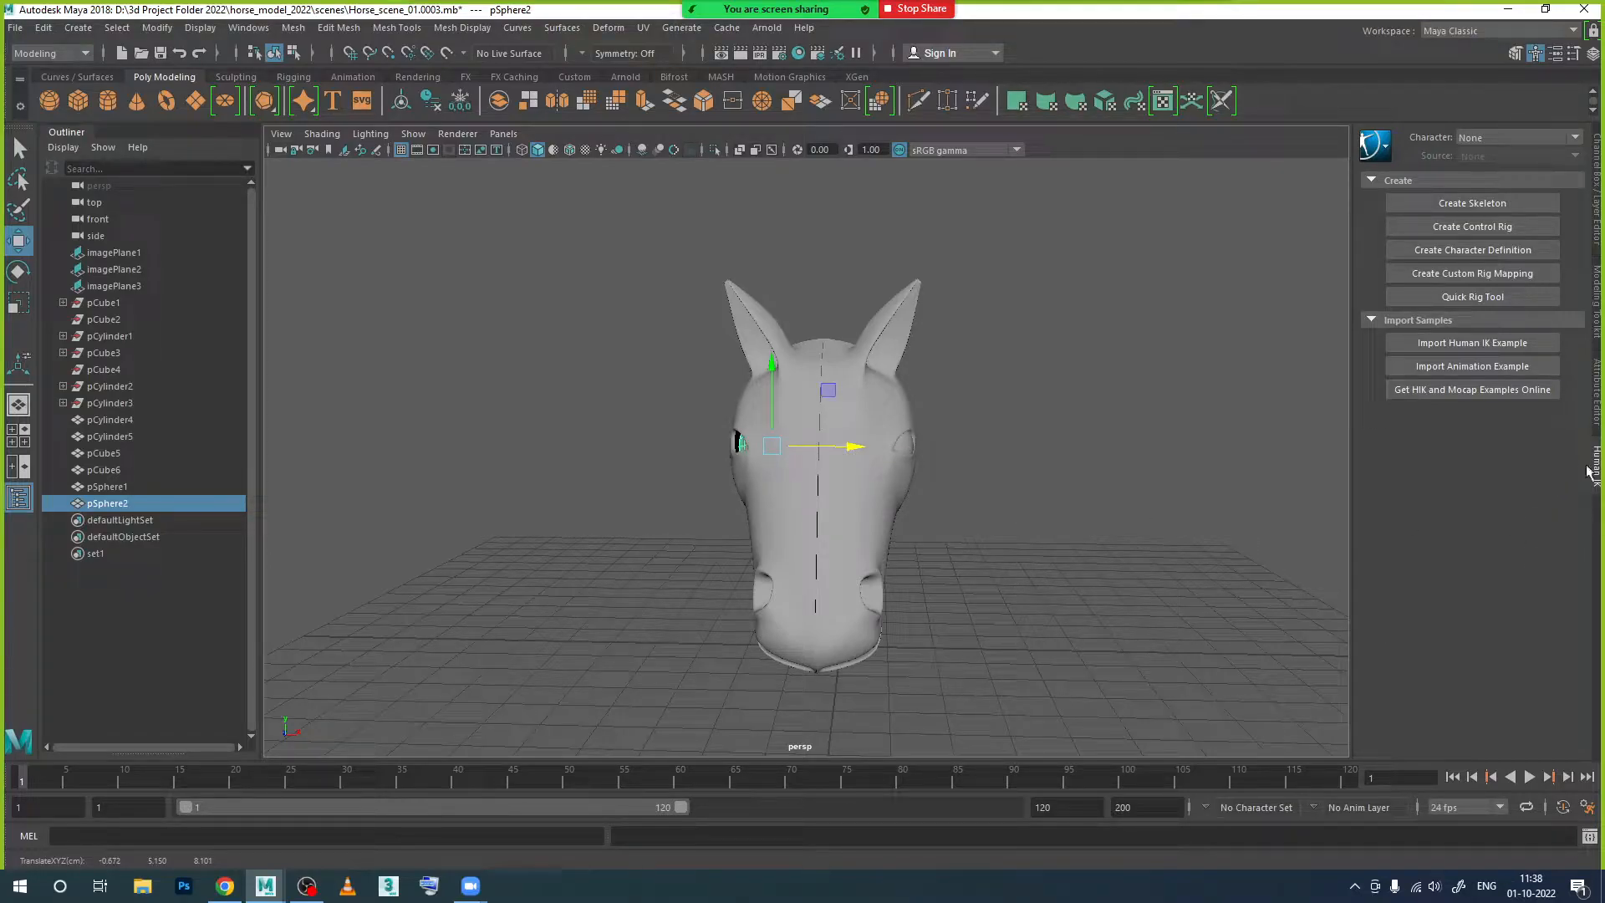
Step: Show the duplicated eyeball's transform values and open its Scale X value for editing
{"action": "left_click", "coordinate": [1595, 236]}
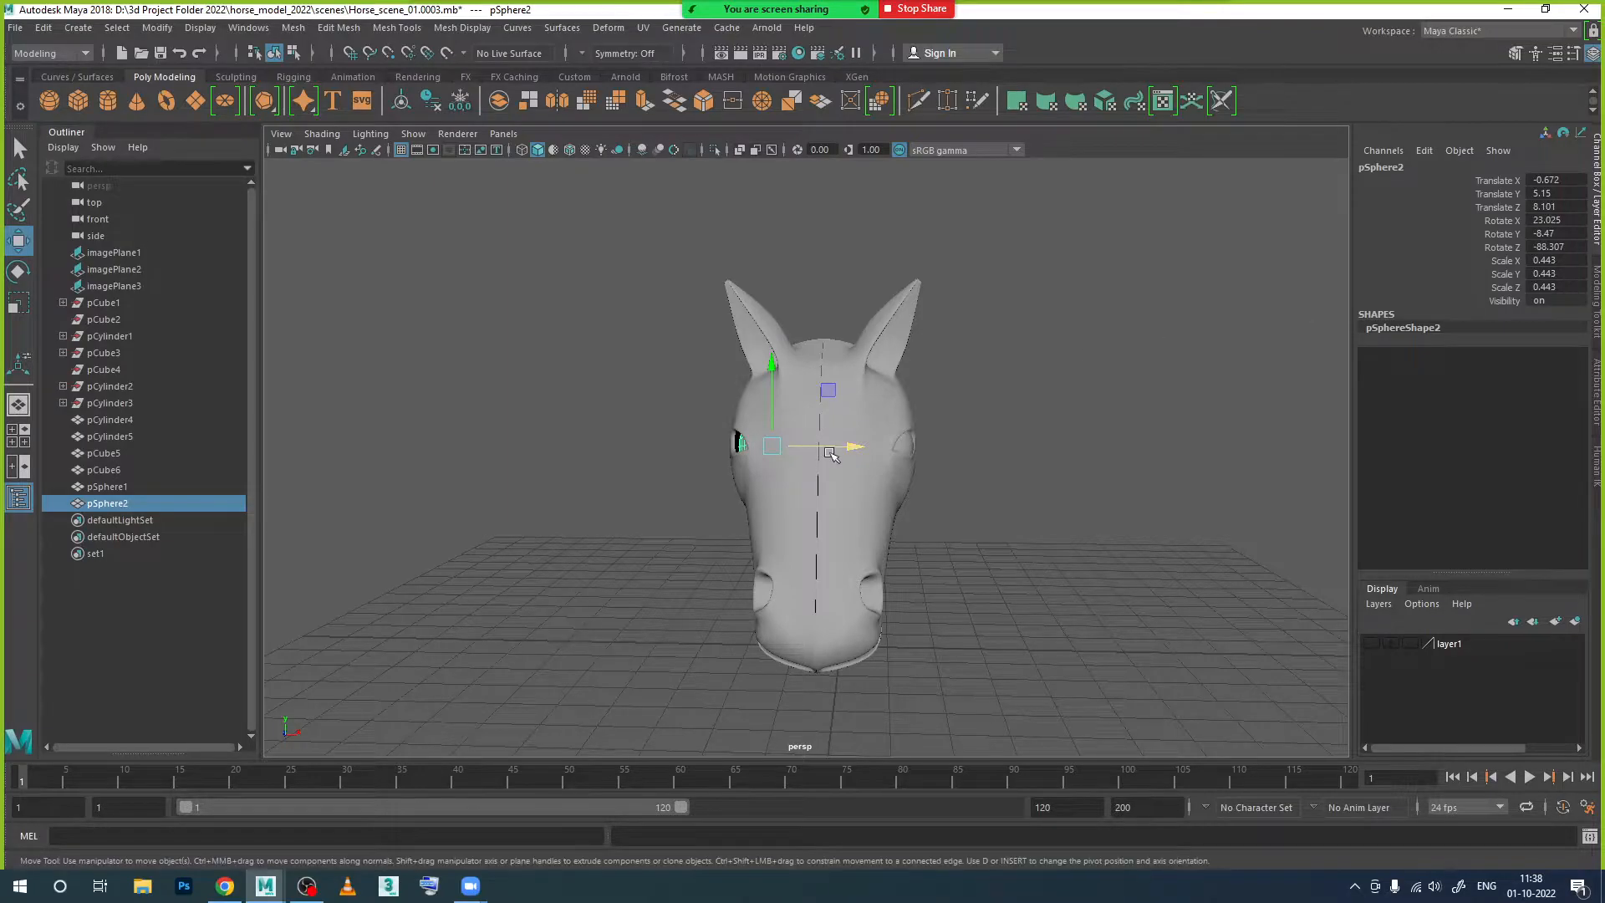
{"action": "left_click", "coordinate": [776, 446]}
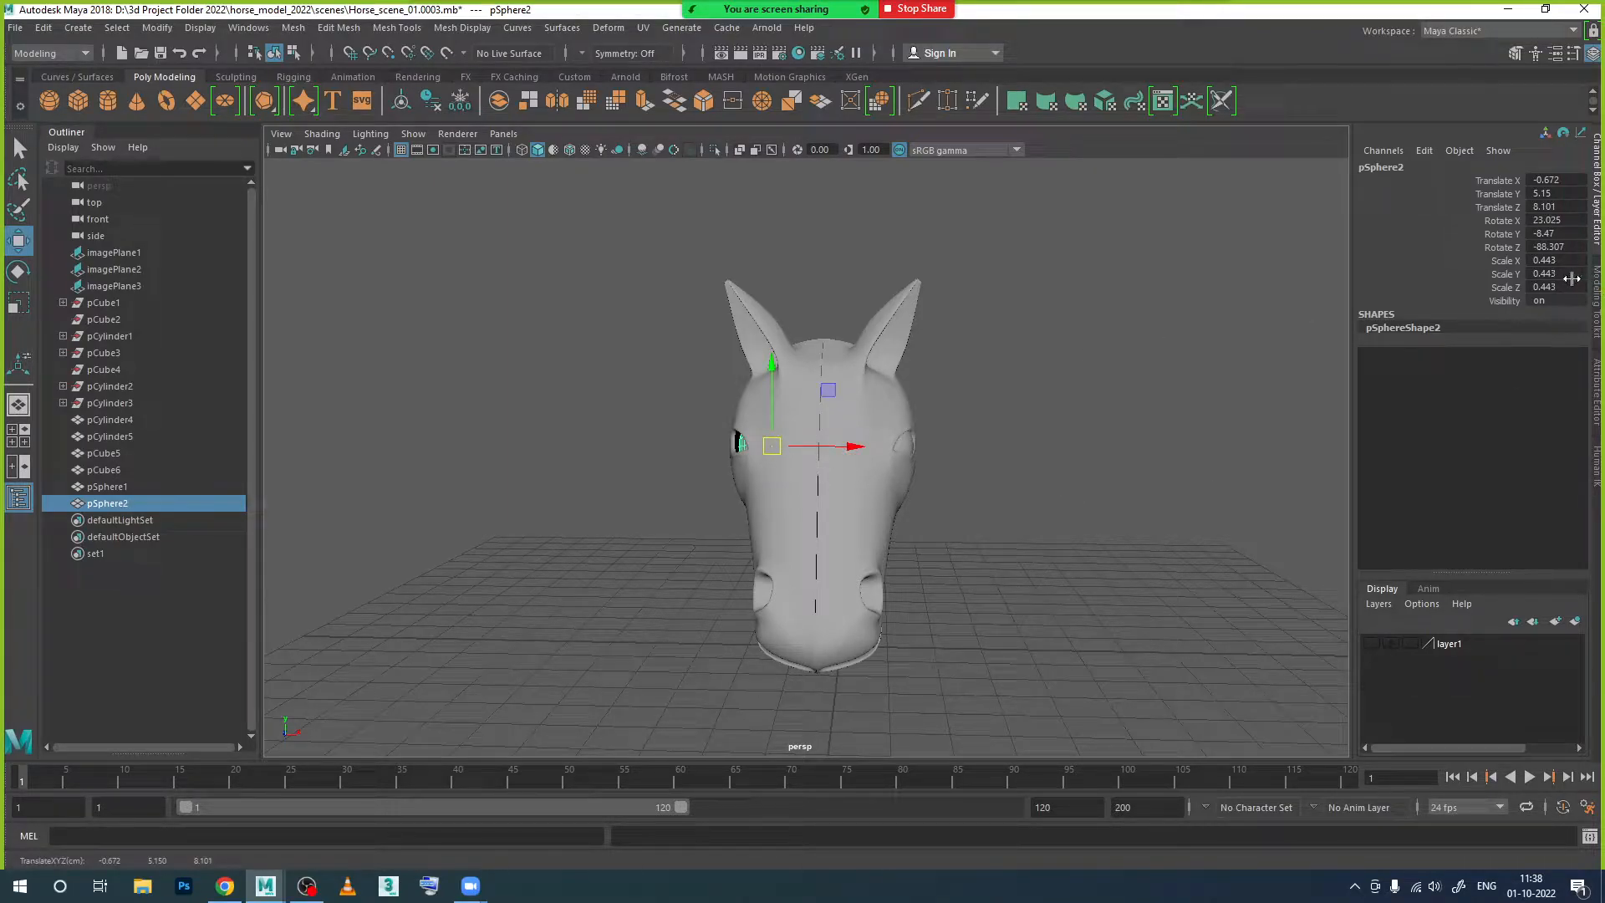
{"action": "double_click", "coordinate": [1552, 260]}
{"action": "left_click", "coordinate": [763, 443]}
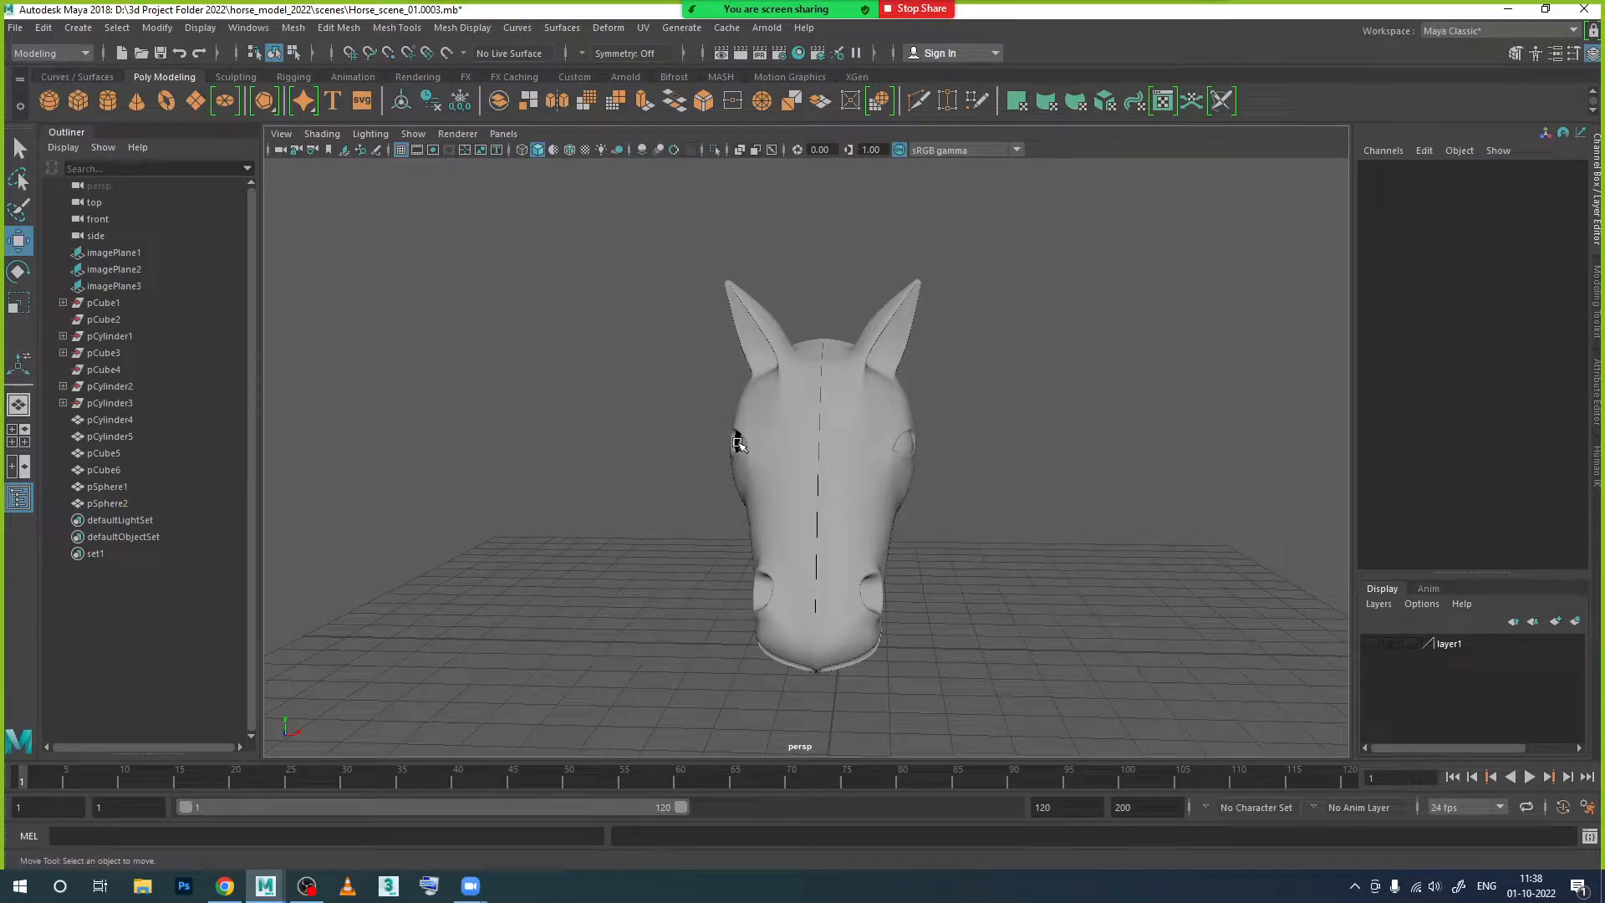
Step: Reselect the duplicated eyeball and move it slightly outward along X so it fills the opposite eye opening
{"action": "left_click", "coordinate": [737, 443]}
{"action": "scroll", "coordinate": [655, 412], "scroll_direction": "up", "scroll_amount": 5}
{"action": "left_click", "coordinate": [816, 435]}
{"action": "left_click_drag", "start_coordinate": [816, 434], "coordinate": [808, 435]}
{"action": "left_click", "coordinate": [634, 501]}
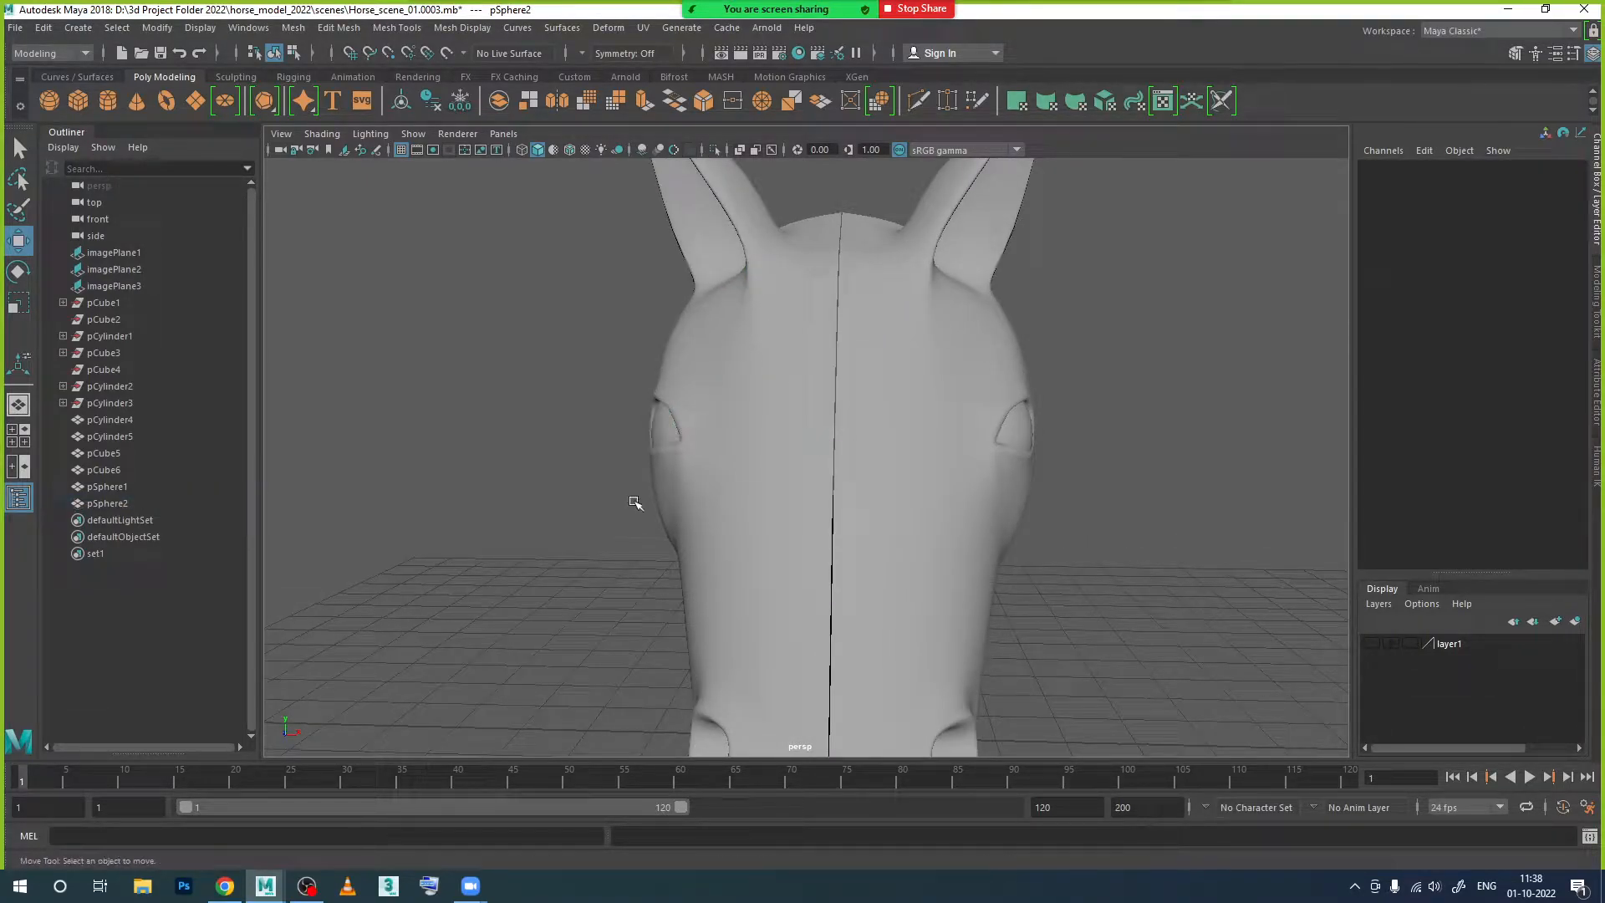
Step: Make layer1 visible so the horse's body is shown together with the head
{"action": "left_click_drag", "start_coordinate": [685, 556], "coordinate": [648, 548], "text": "alt"}
{"action": "scroll", "coordinate": [697, 573], "scroll_direction": "down", "scroll_amount": 5}
{"action": "scroll", "coordinate": [697, 573], "scroll_direction": "down", "scroll_amount": 3}
{"action": "left_click_drag", "start_coordinate": [728, 589], "coordinate": [763, 595], "text": "alt"}
{"action": "left_click_drag", "start_coordinate": [955, 608], "coordinate": [852, 534], "text": "alt"}
{"action": "left_click", "coordinate": [841, 477]}
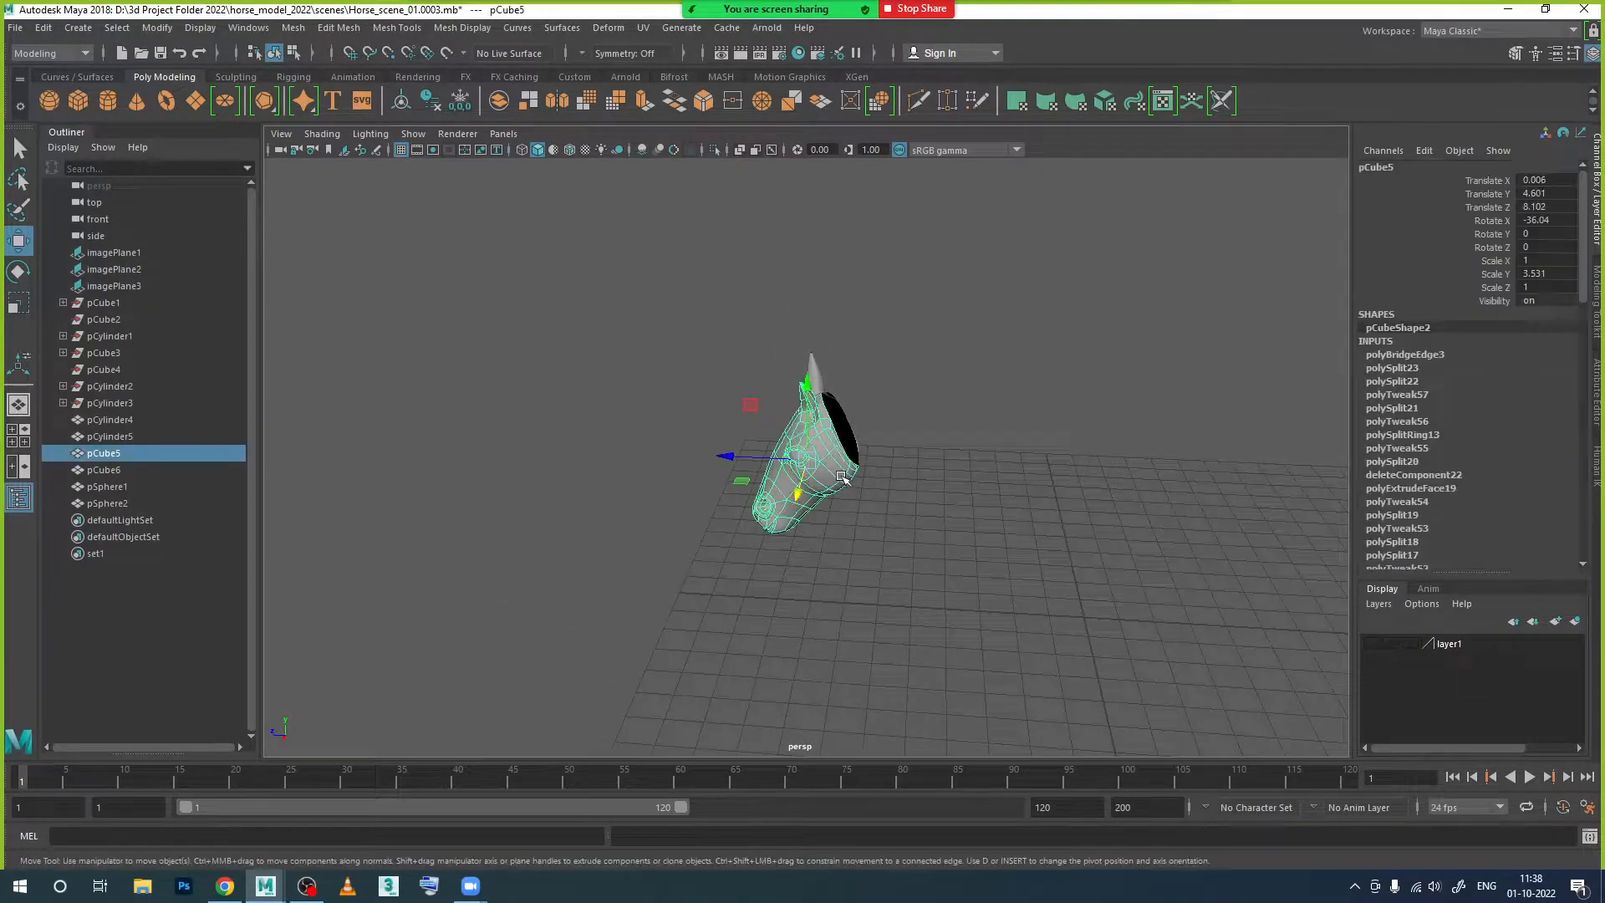
{"action": "left_click", "coordinate": [1377, 641]}
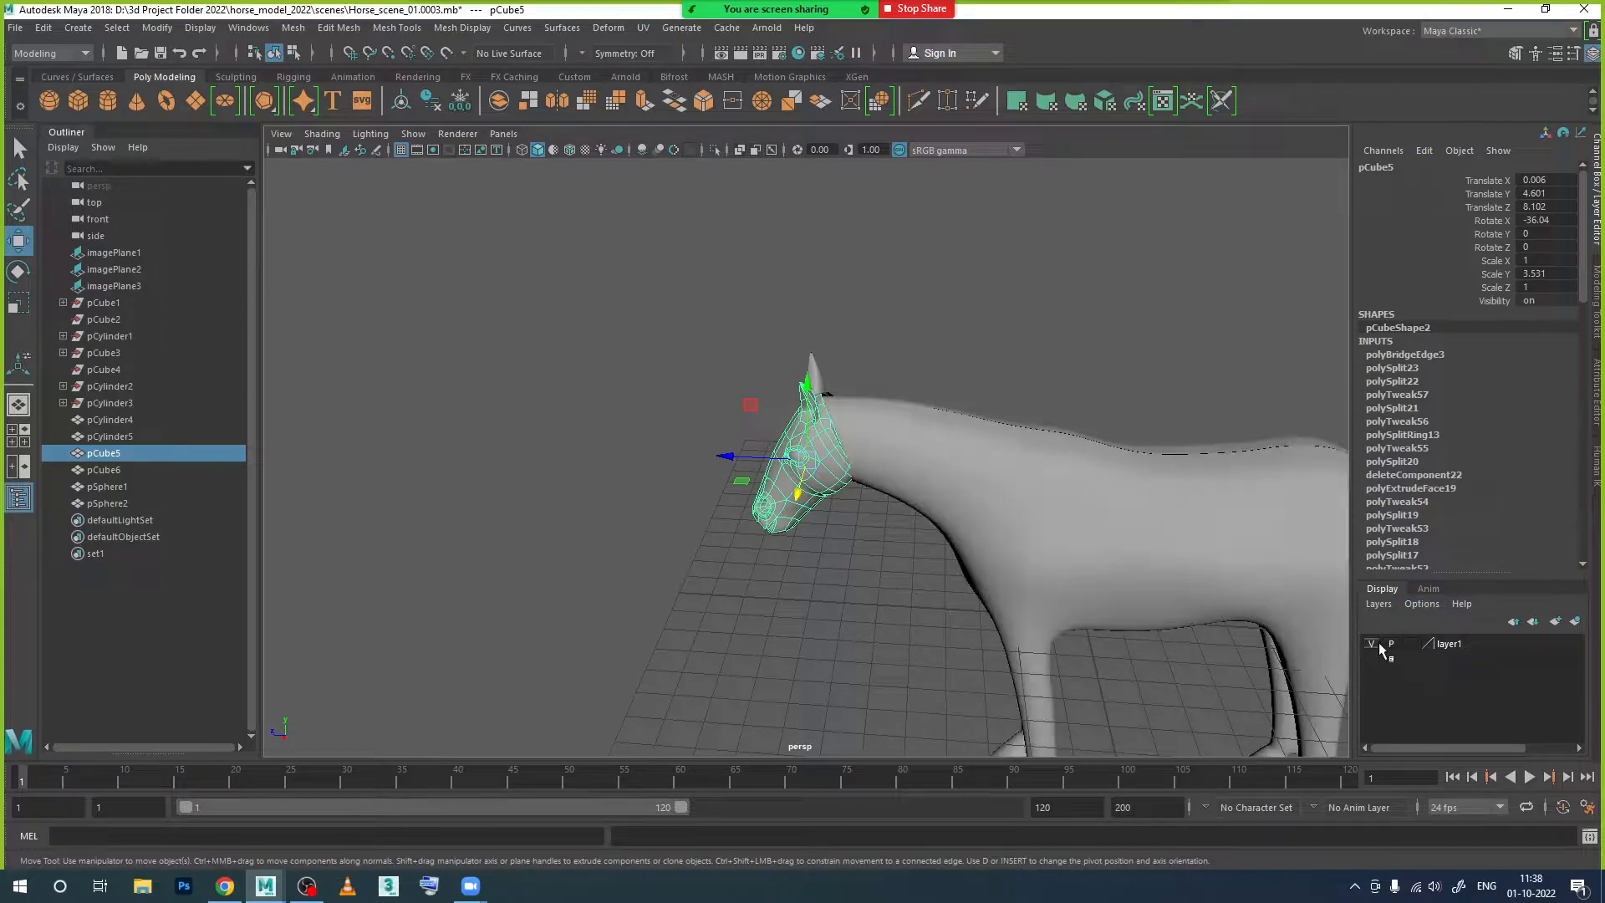
{"action": "left_click", "coordinate": [1181, 519]}
{"action": "left_click_drag", "start_coordinate": [1181, 519], "coordinate": [1247, 520], "text": "alt"}
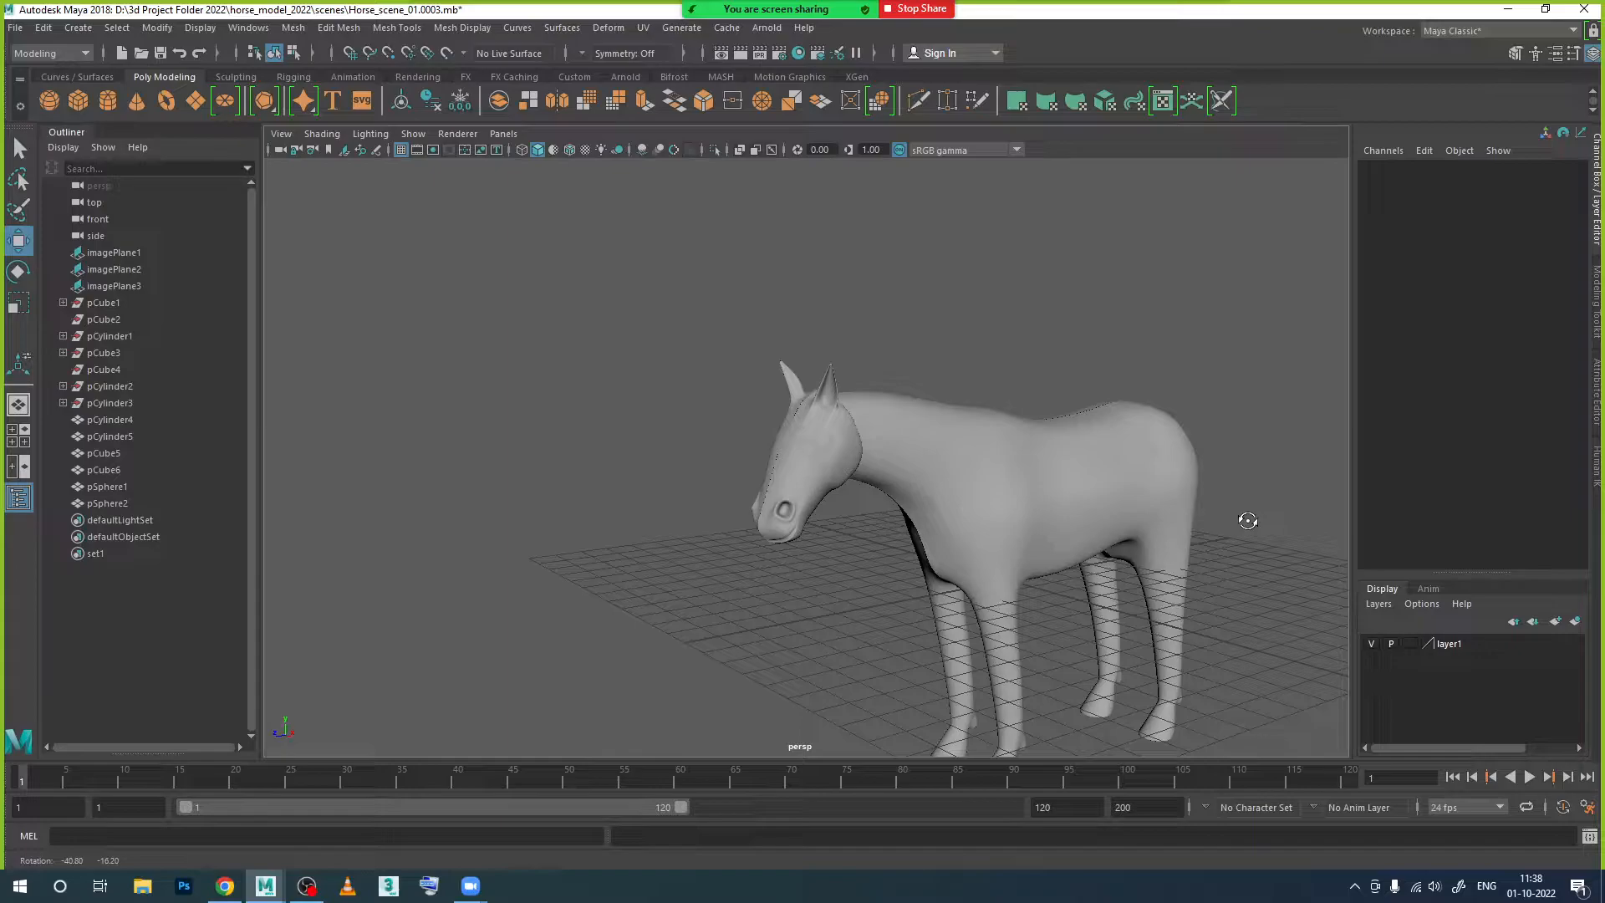
Step: Turn off the smooth preview on the head mesh at the neck junction
{"action": "scroll", "coordinate": [936, 504], "scroll_direction": "up", "scroll_amount": 6}
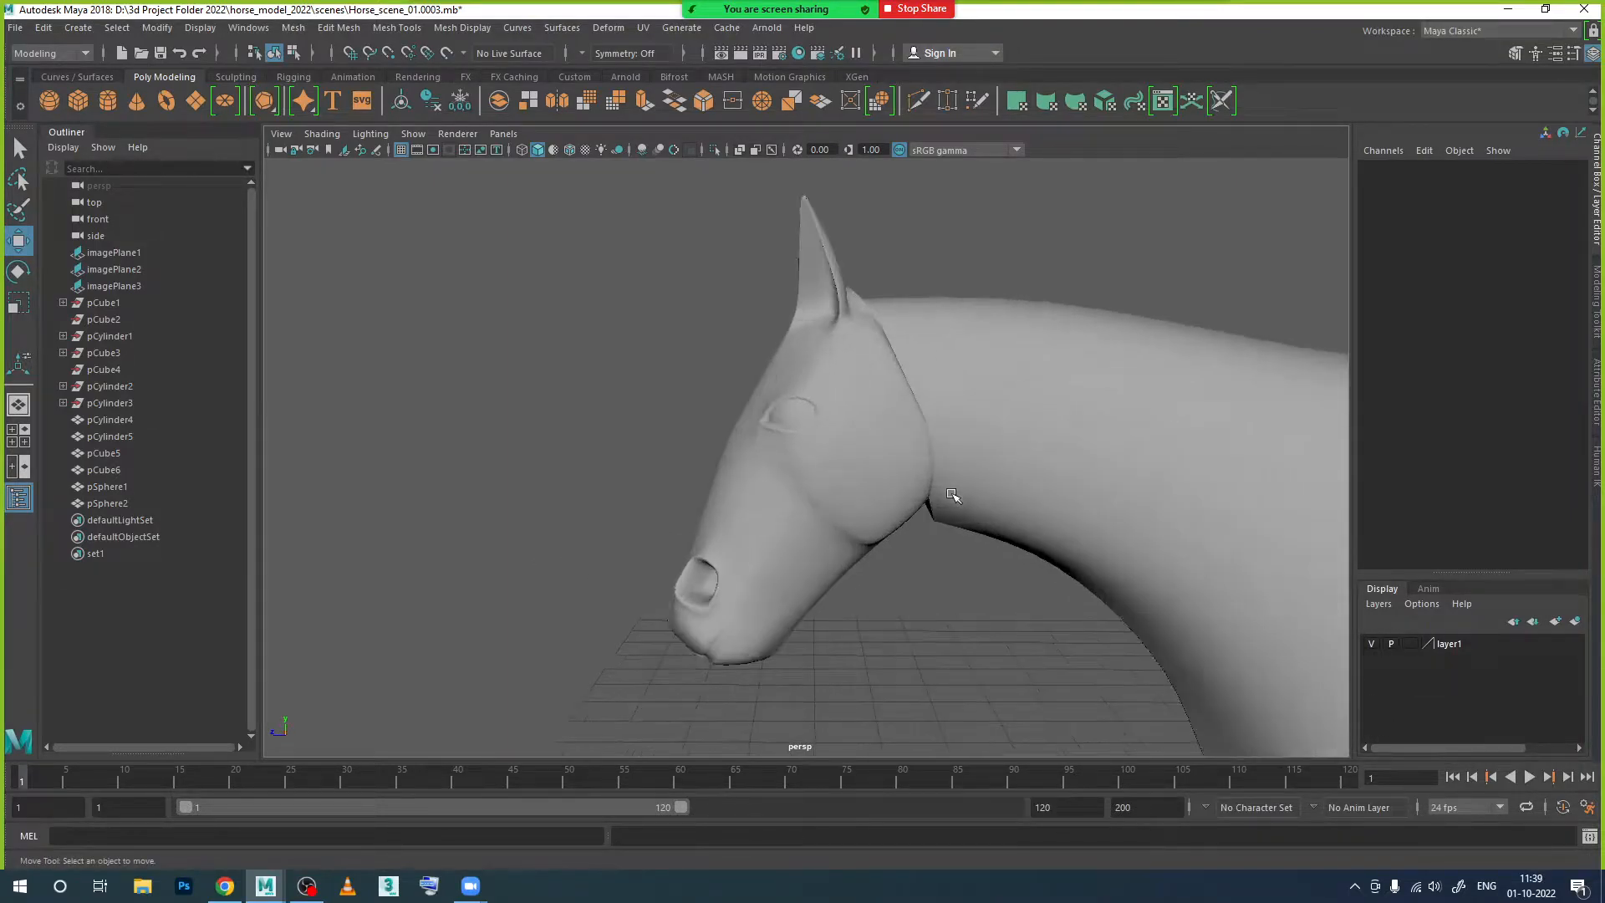
{"action": "left_click_drag", "start_coordinate": [952, 495], "coordinate": [930, 489], "text": "alt"}
{"action": "left_click", "coordinate": [925, 484]}
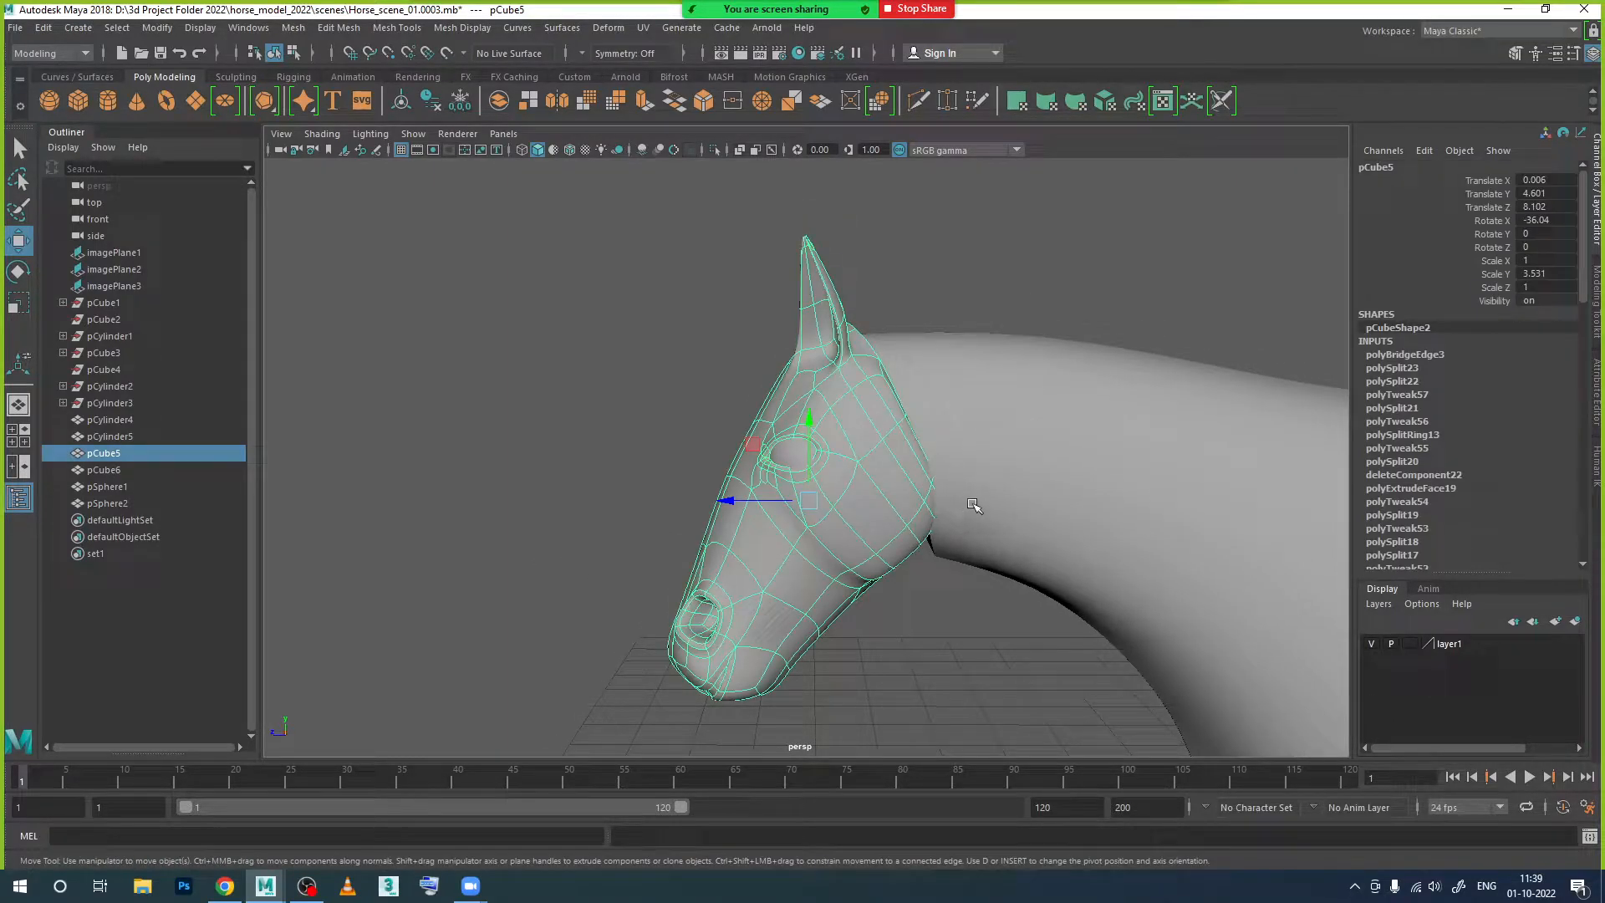
{"action": "left_click", "coordinate": [1000, 491]}
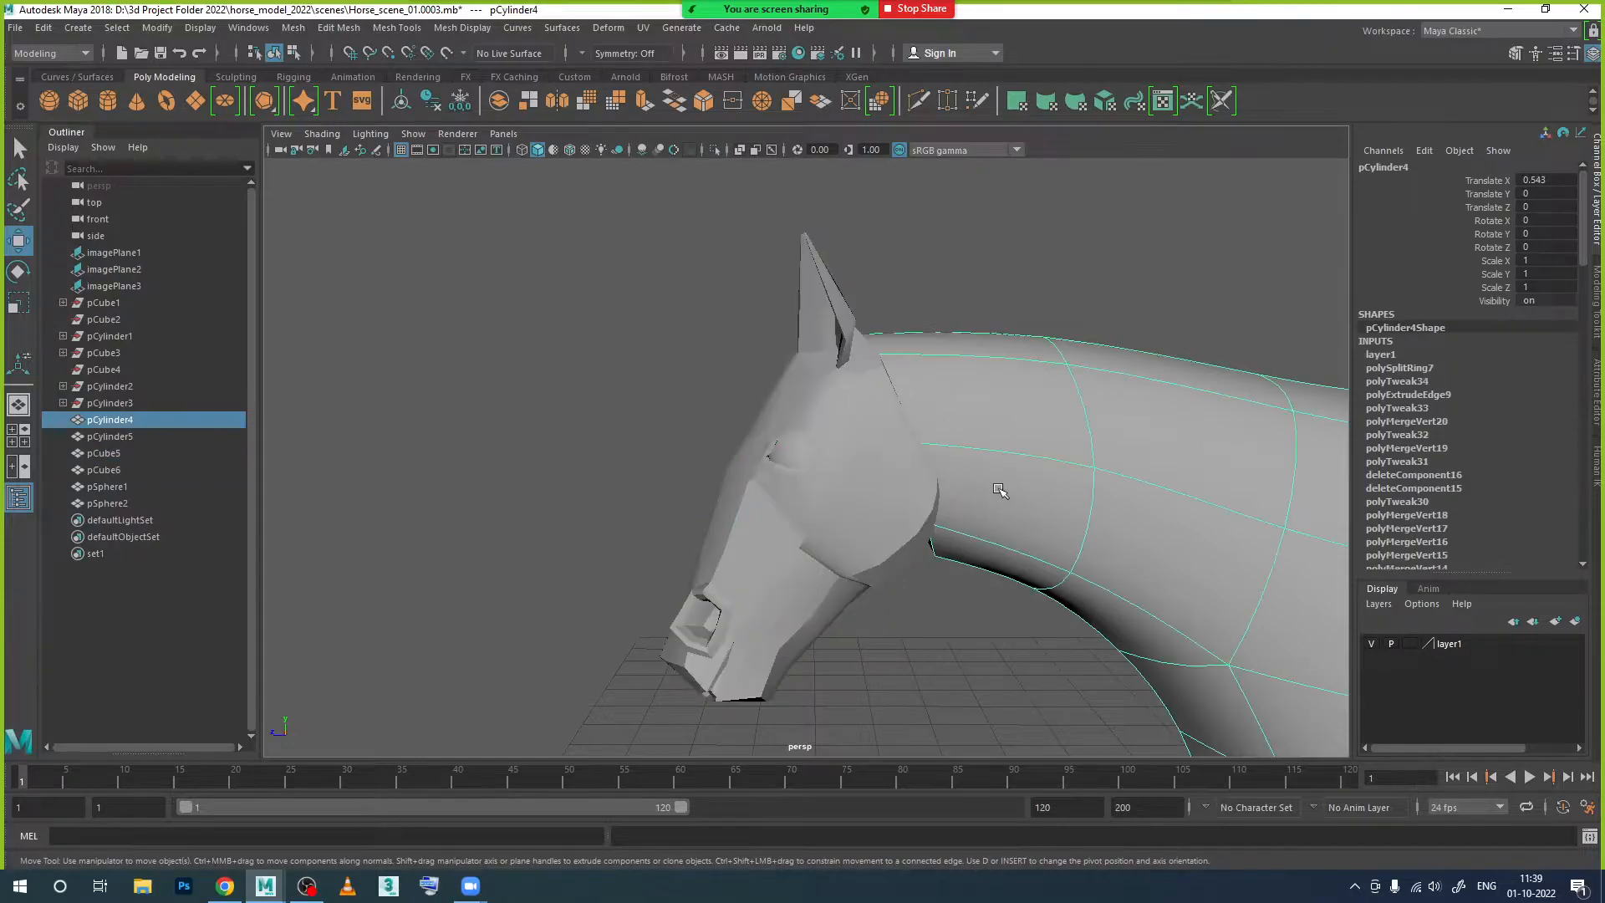
{"action": "left_click", "coordinate": [924, 478]}
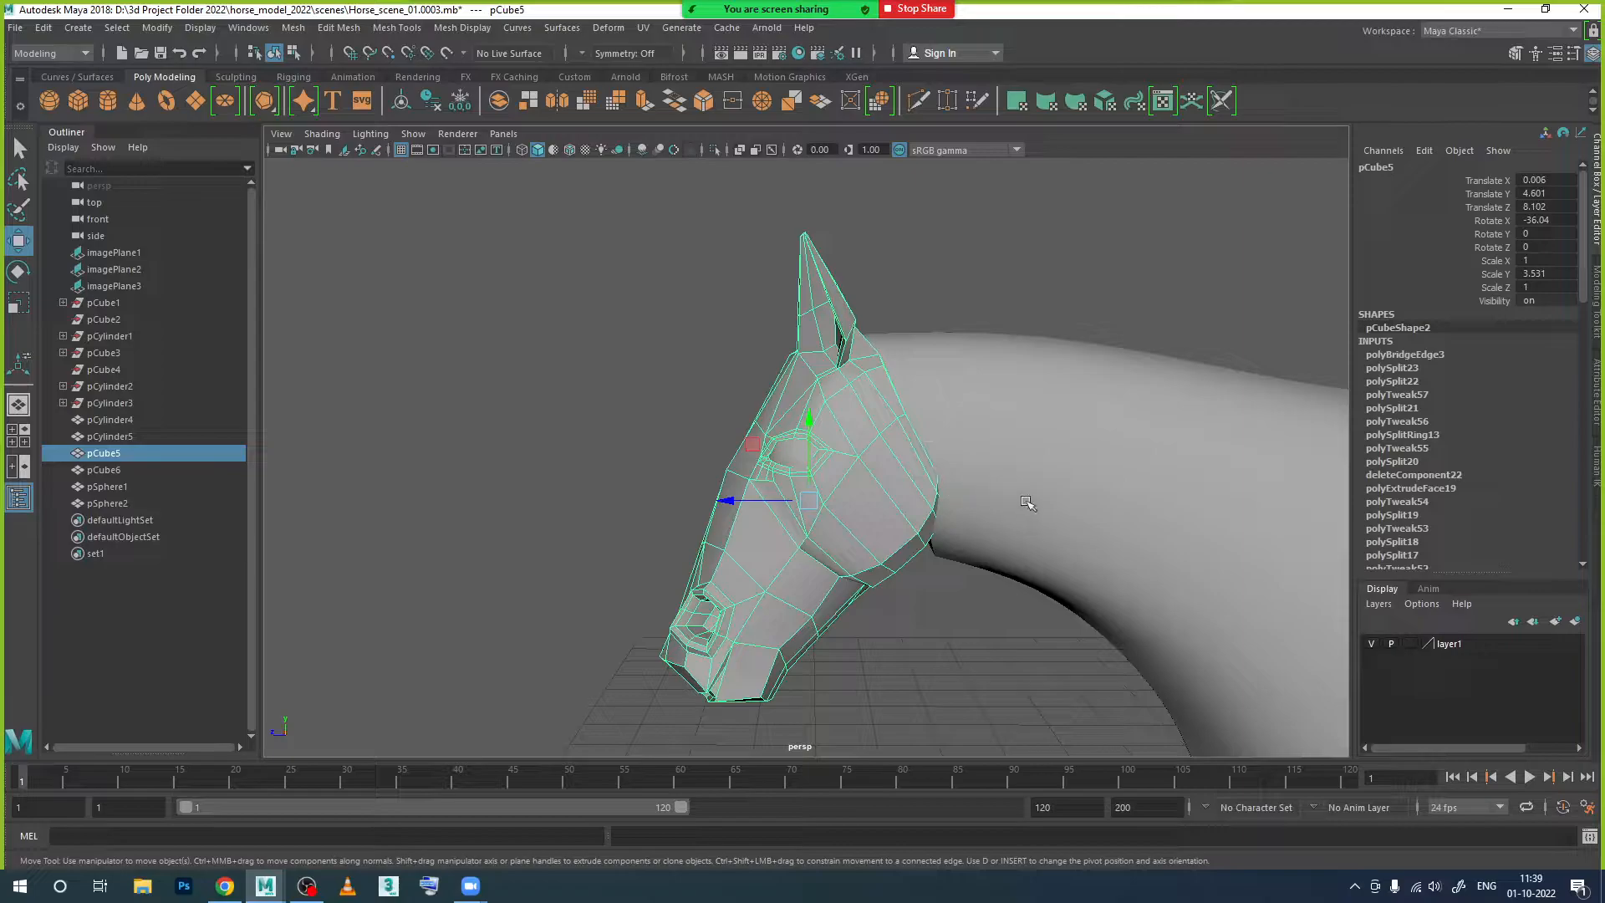
Step: Select the head and body meshes together and inspect how their edges line up at the neck
{"action": "left_click_drag", "start_coordinate": [972, 489], "coordinate": [854, 435], "text": "alt"}
{"action": "left_click", "coordinate": [942, 470], "text": "shift"}
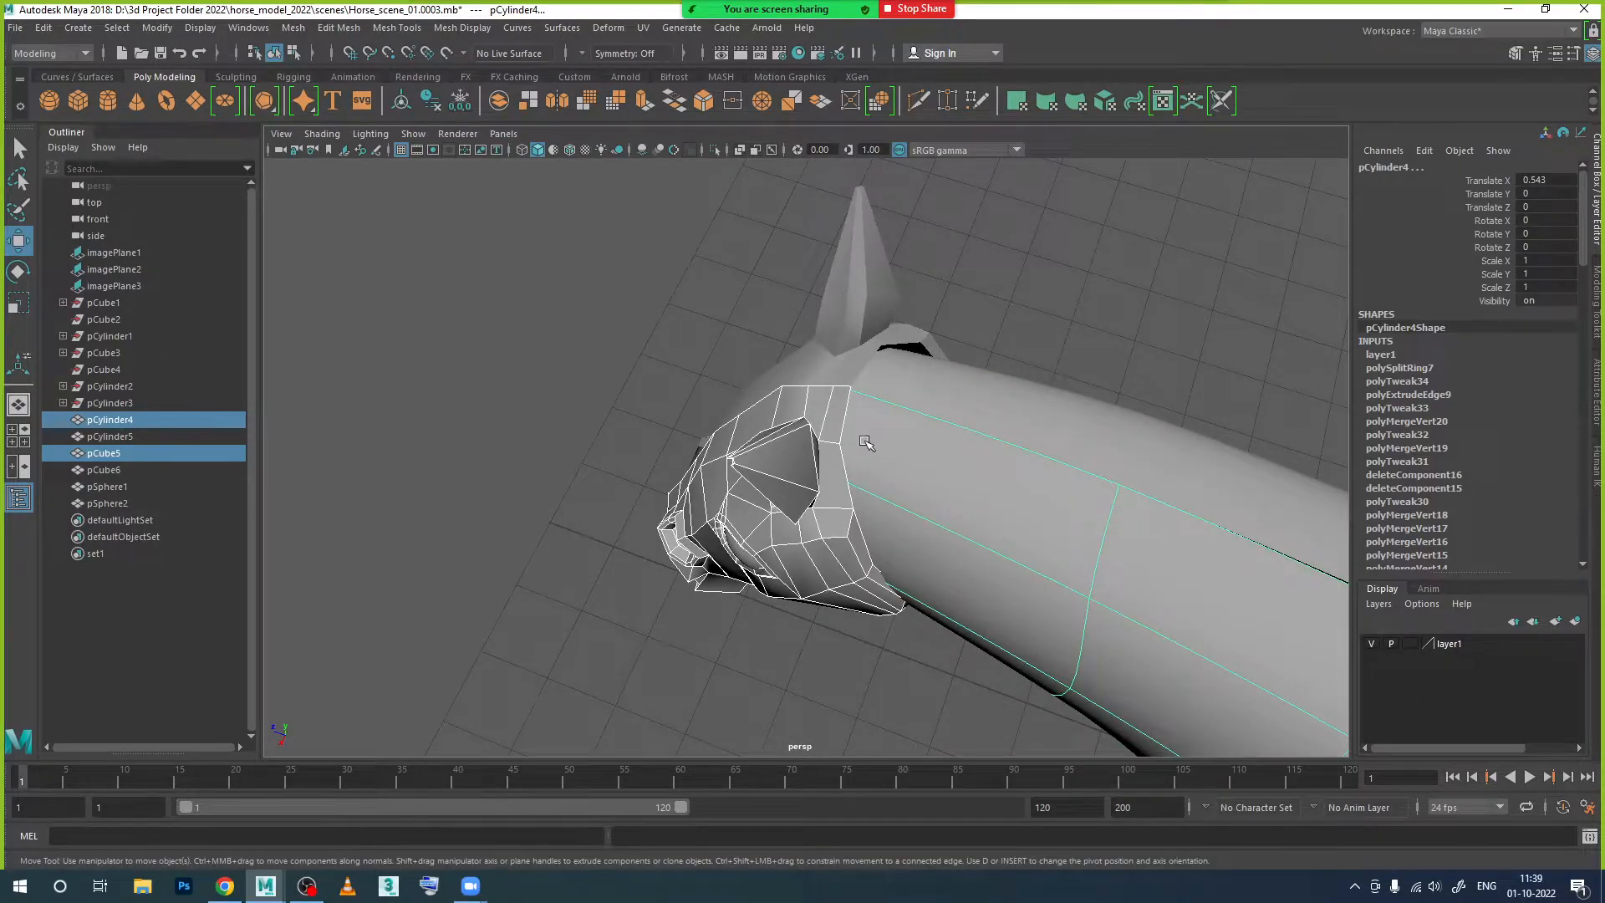
{"action": "left_click_drag", "start_coordinate": [945, 467], "coordinate": [879, 392], "text": "alt"}
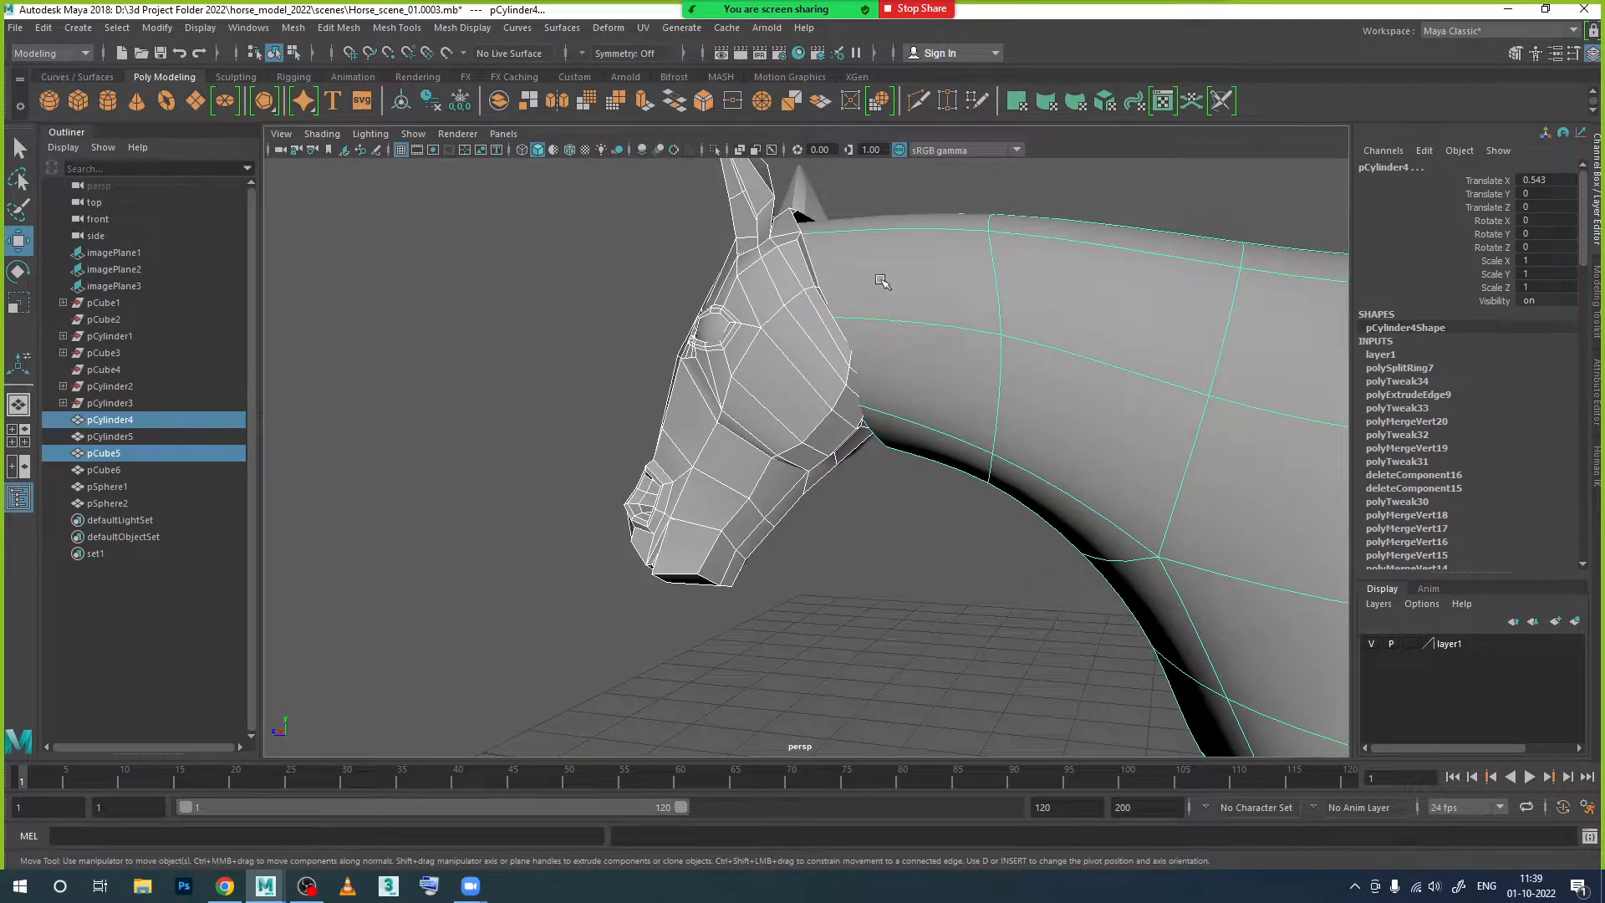
{"action": "left_click_drag", "start_coordinate": [911, 309], "coordinate": [979, 422], "text": "alt"}
Step: Turn off the smooth preview on the body mesh and display its vertices around the neck
{"action": "left_click", "coordinate": [989, 546]}
{"action": "left_click", "coordinate": [1039, 459]}
{"action": "key", "text": "1"}
{"action": "right_click_drag", "start_coordinate": [970, 362], "coordinate": [888, 355]}
{"action": "scroll", "coordinate": [896, 322], "scroll_direction": "down", "scroll_amount": 2}
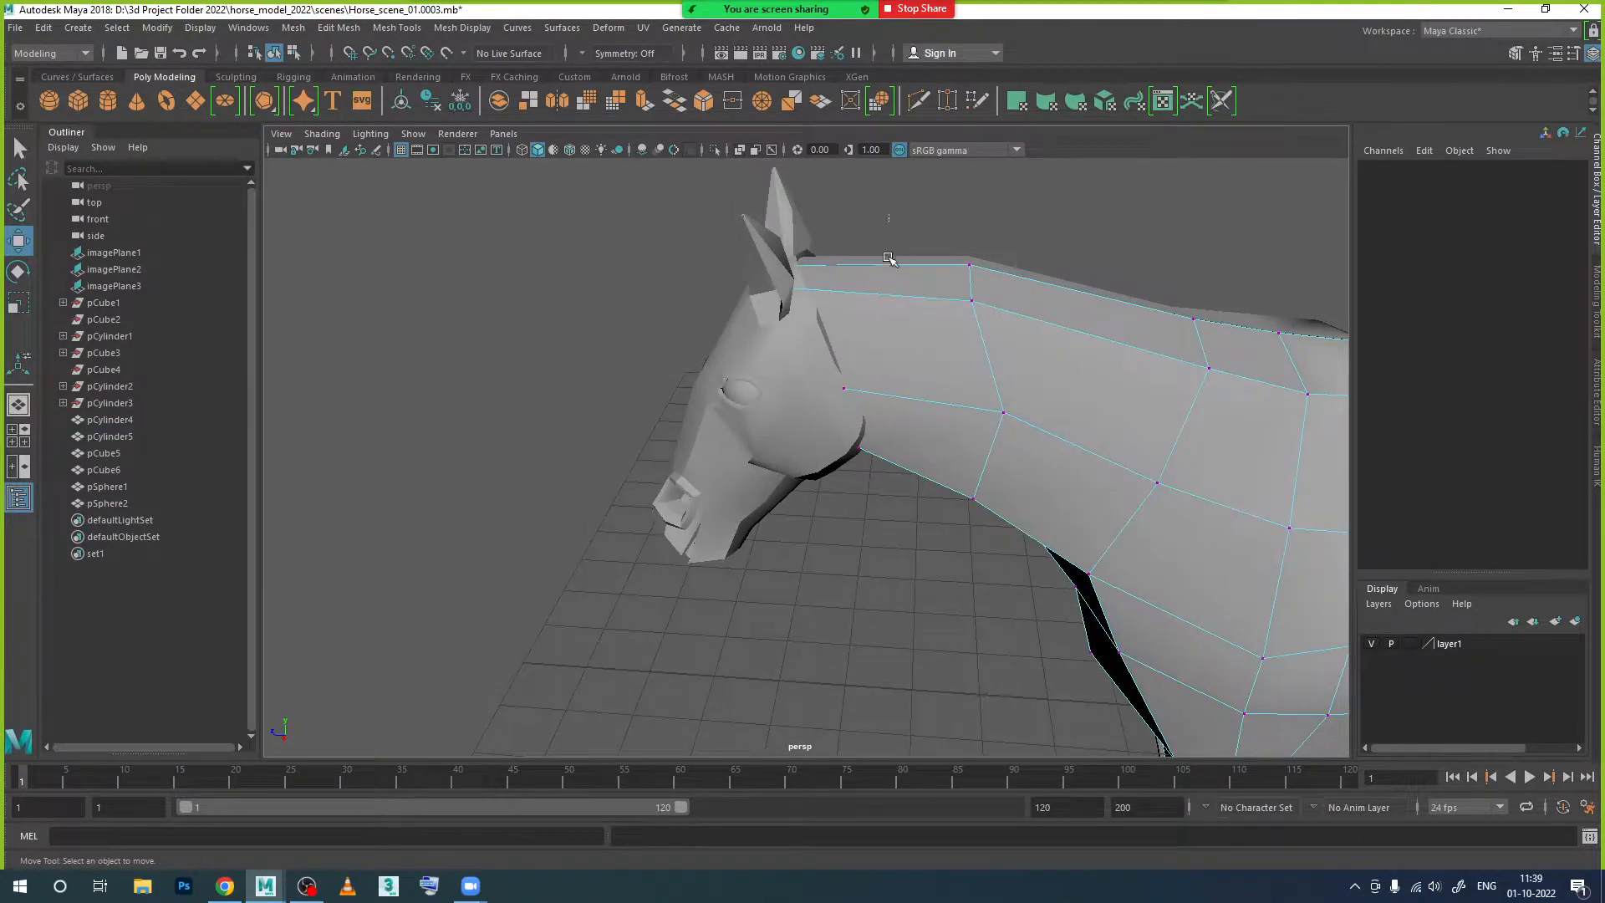
Step: Examine the gap between the head's open border and the neck from the side and from below
{"action": "left_click_drag", "start_coordinate": [744, 494], "coordinate": [717, 321]}
{"action": "left_click_drag", "start_coordinate": [769, 381], "coordinate": [778, 376]}
{"action": "mouse_move", "coordinate": [862, 495]}
{"action": "left_mouse_down", "text": "alt"}
{"action": "mouse_move", "coordinate": [931, 484]}
{"action": "mouse_move", "coordinate": [903, 490]}
{"action": "mouse_move", "coordinate": [877, 468]}
{"action": "left_mouse_up", "text": "alt"}
{"action": "scroll", "coordinate": [867, 397], "scroll_direction": "up", "scroll_amount": 2}
{"action": "middle_click_drag", "start_coordinate": [864, 391], "coordinate": [831, 498], "text": "alt"}
{"action": "left_click_drag", "start_coordinate": [831, 498], "coordinate": [888, 350], "text": "alt"}
{"action": "left_click_drag", "start_coordinate": [874, 385], "coordinate": [836, 425], "text": "alt"}
{"action": "left_click", "coordinate": [834, 422]}
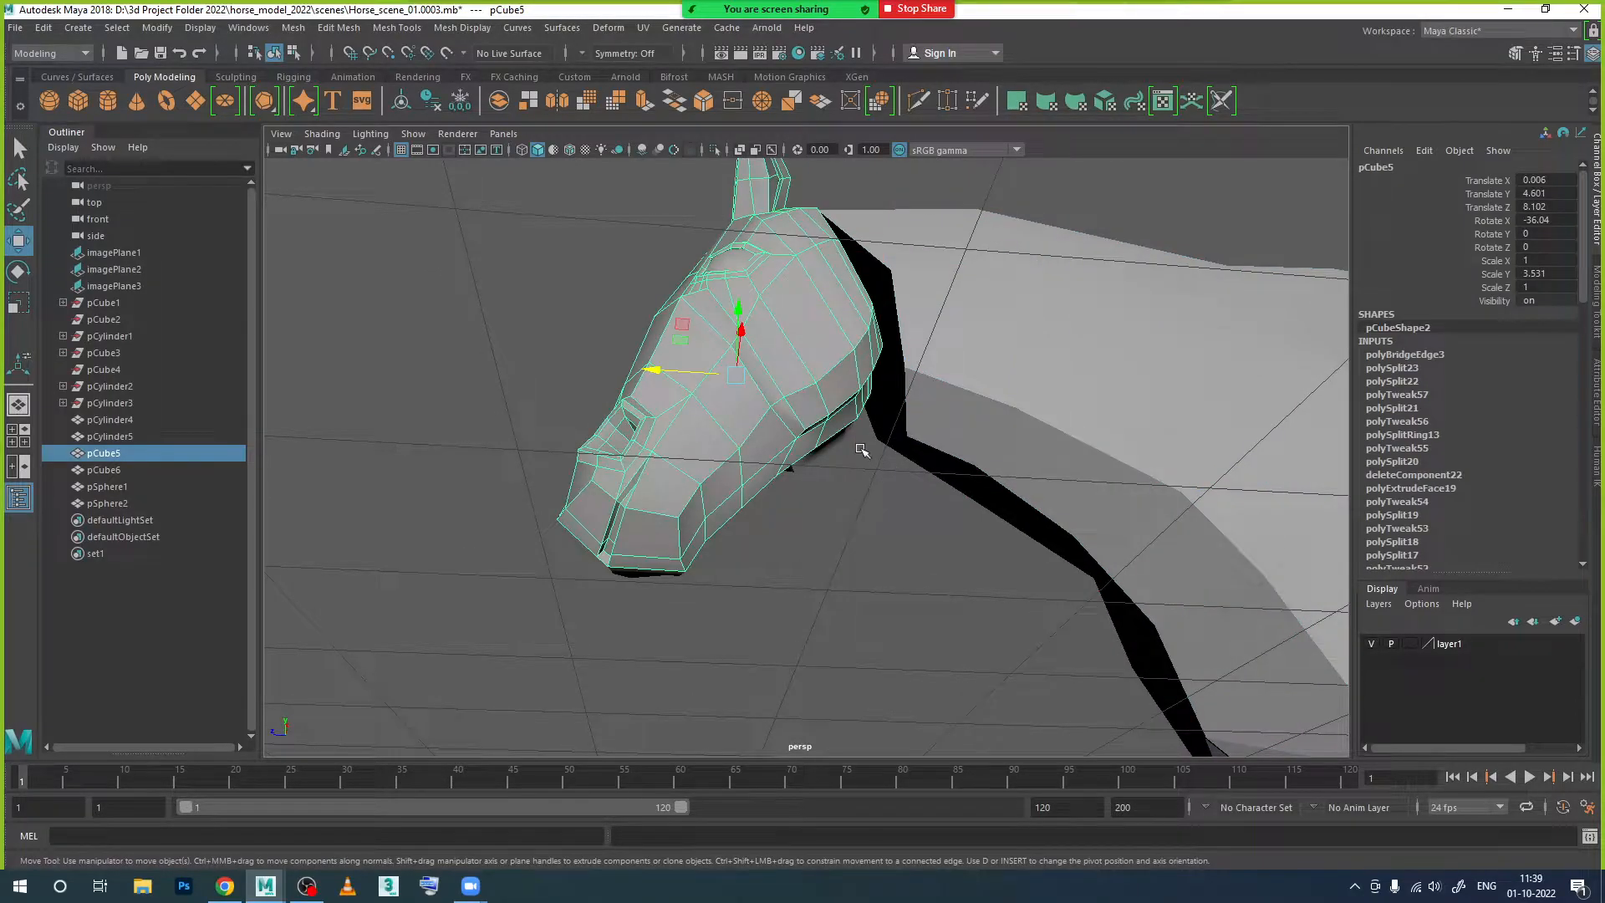
{"action": "right_click_drag", "start_coordinate": [846, 382], "coordinate": [891, 357]}
{"action": "left_click", "coordinate": [933, 501]}
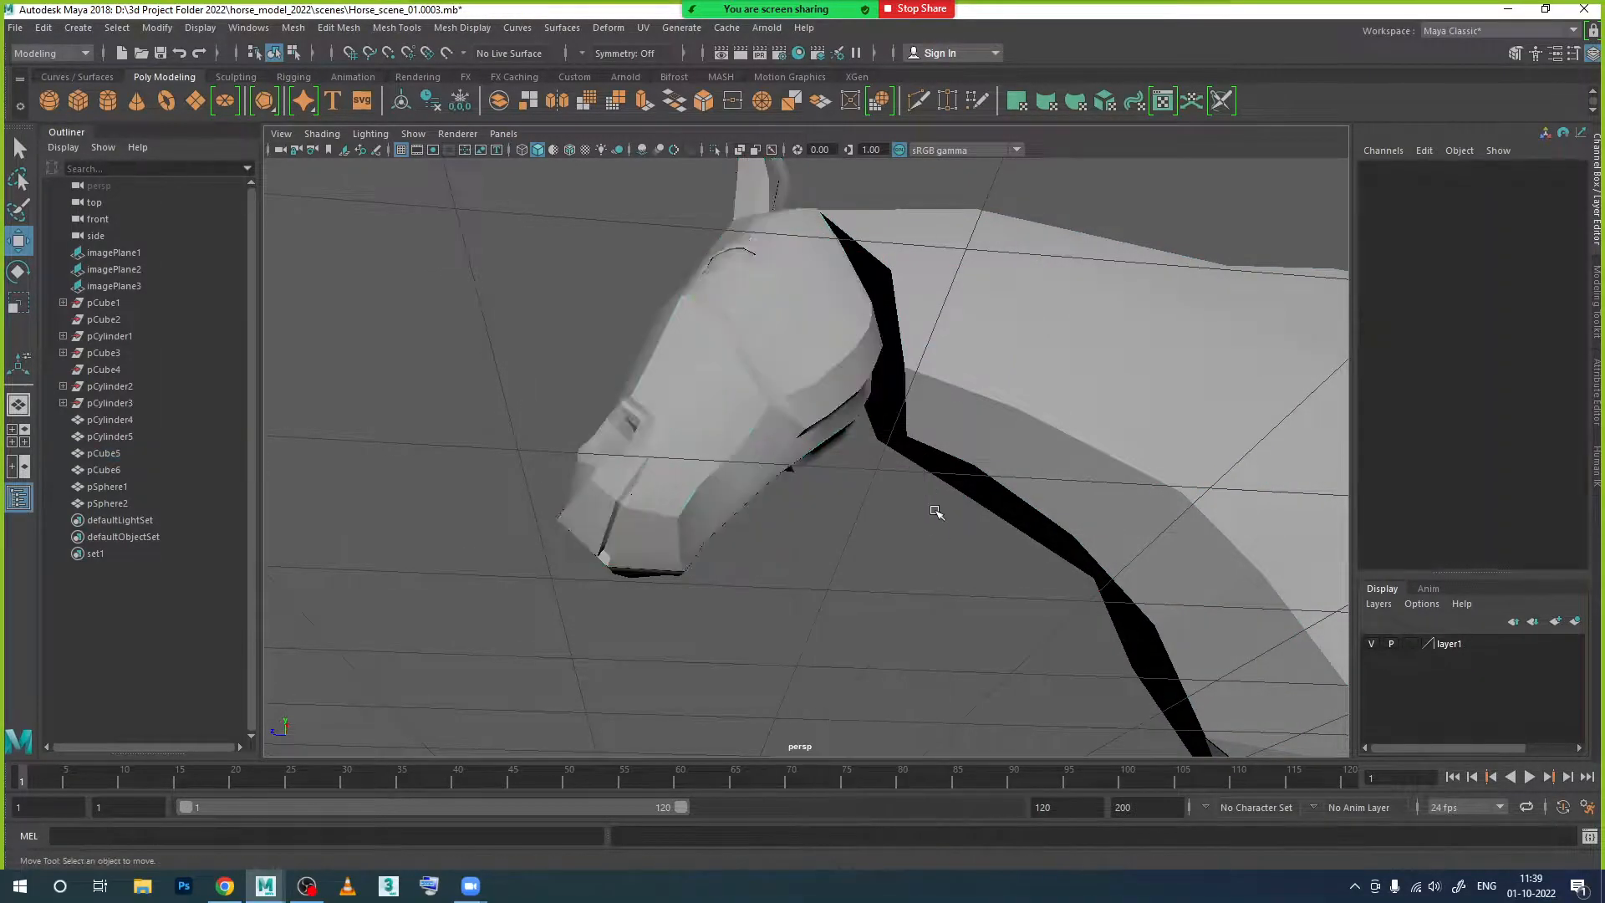
{"action": "left_click_drag", "start_coordinate": [932, 502], "coordinate": [897, 580], "text": "alt"}
Step: Combine the horse's head and body meshes into a single mesh
{"action": "left_click", "coordinate": [819, 447]}
{"action": "left_click", "coordinate": [913, 441], "text": "shift"}
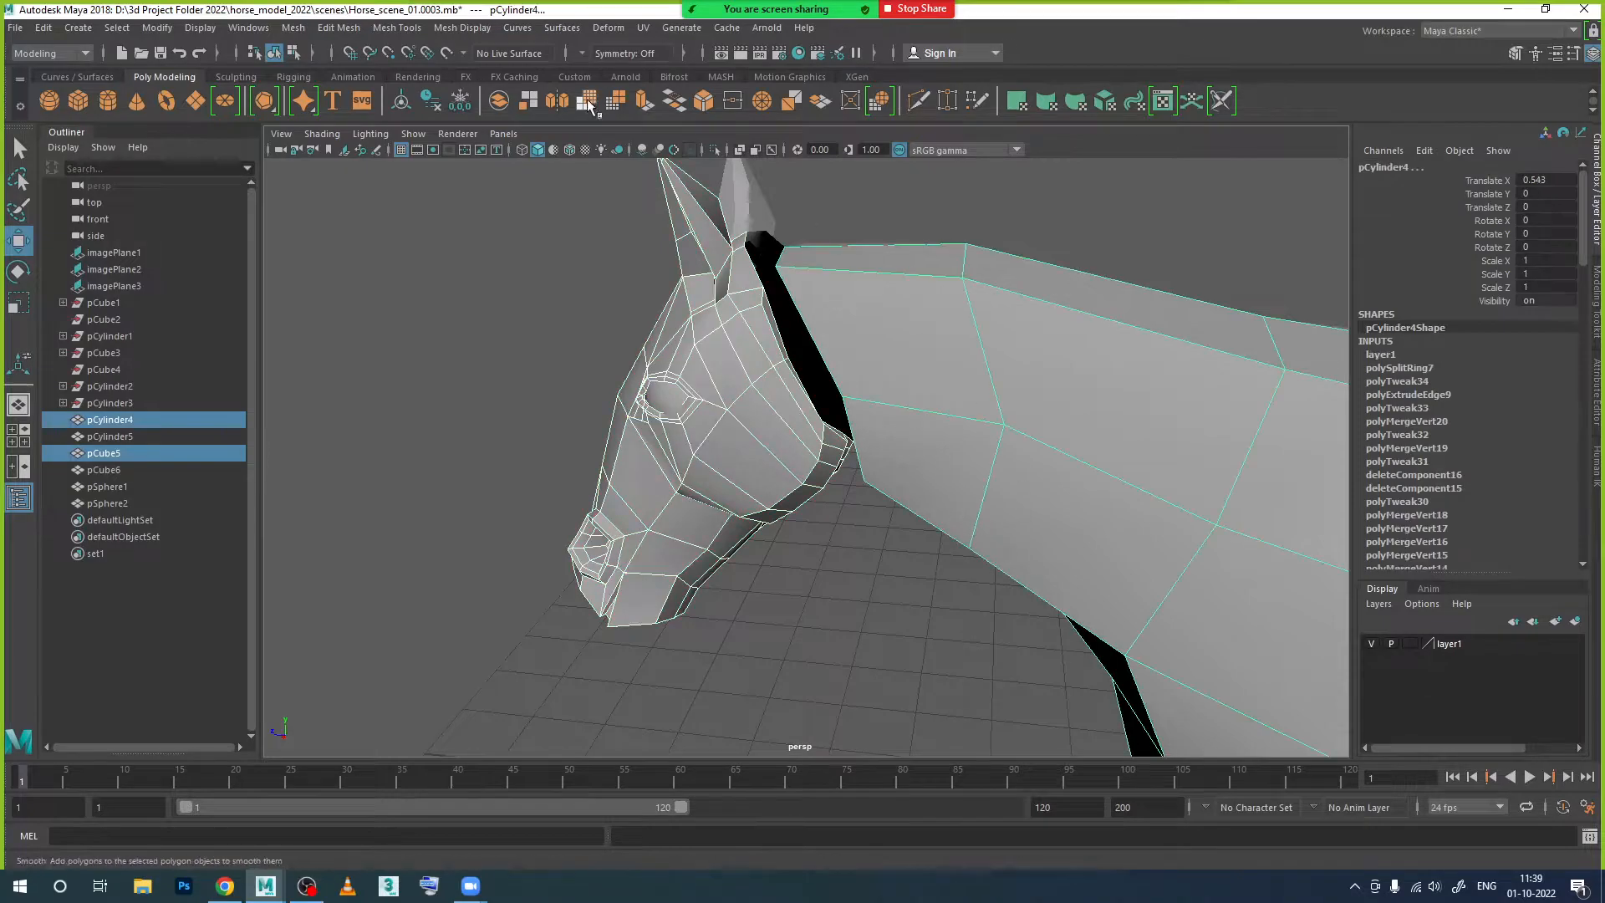
{"action": "left_click", "coordinate": [301, 32]}
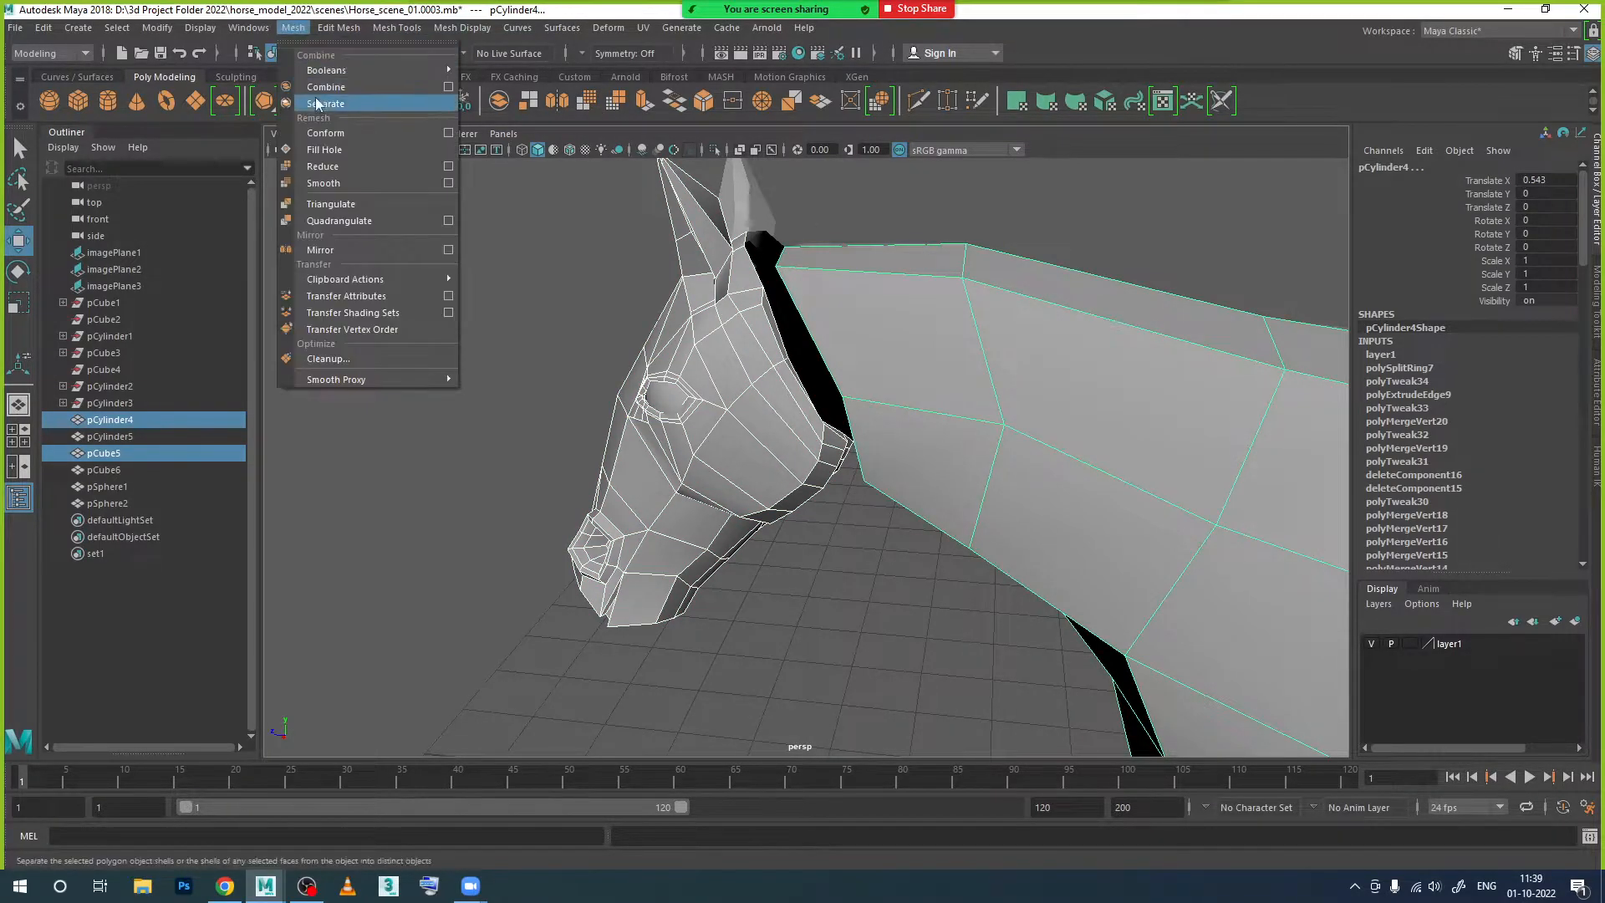
{"action": "left_click", "coordinate": [334, 98]}
Step: Insert an edge loop lengthwise along the top of the neck and back, beside the spine
{"action": "scroll", "coordinate": [823, 571], "scroll_direction": "down", "scroll_amount": 3}
{"action": "left_click_drag", "start_coordinate": [823, 571], "coordinate": [840, 534], "text": "alt"}
{"action": "scroll", "coordinate": [828, 376], "scroll_direction": "up", "scroll_amount": 6}
{"action": "middle_click_drag", "start_coordinate": [832, 293], "coordinate": [750, 386], "text": "alt"}
{"action": "left_click_drag", "start_coordinate": [750, 386], "coordinate": [770, 453], "text": "alt"}
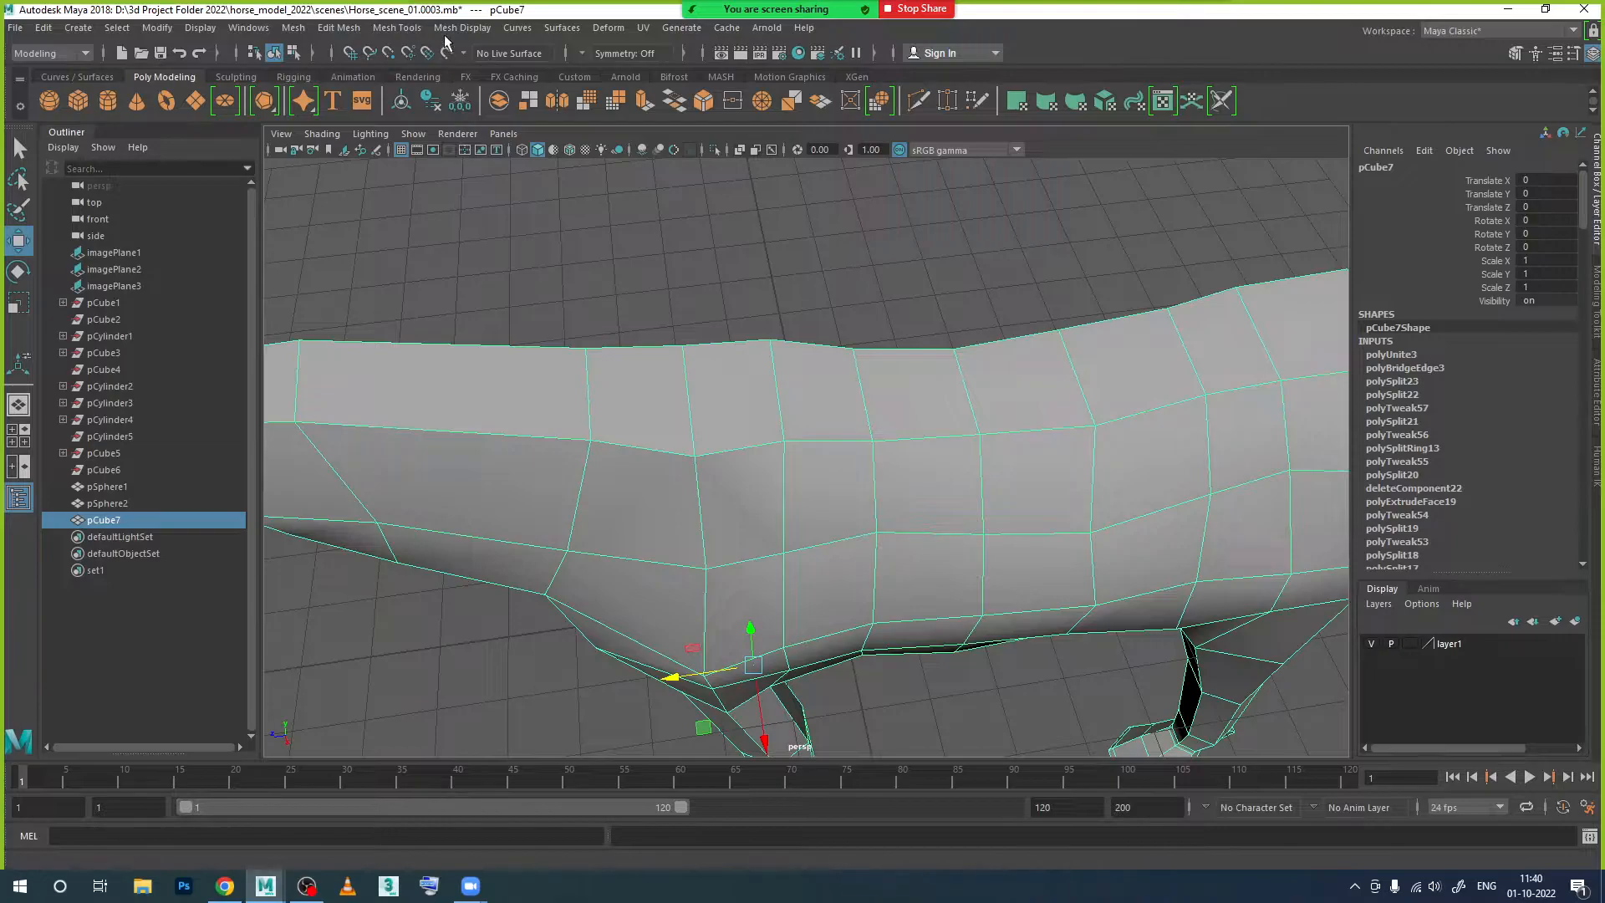
{"action": "left_click", "coordinate": [413, 29]}
{"action": "left_click", "coordinate": [433, 154]}
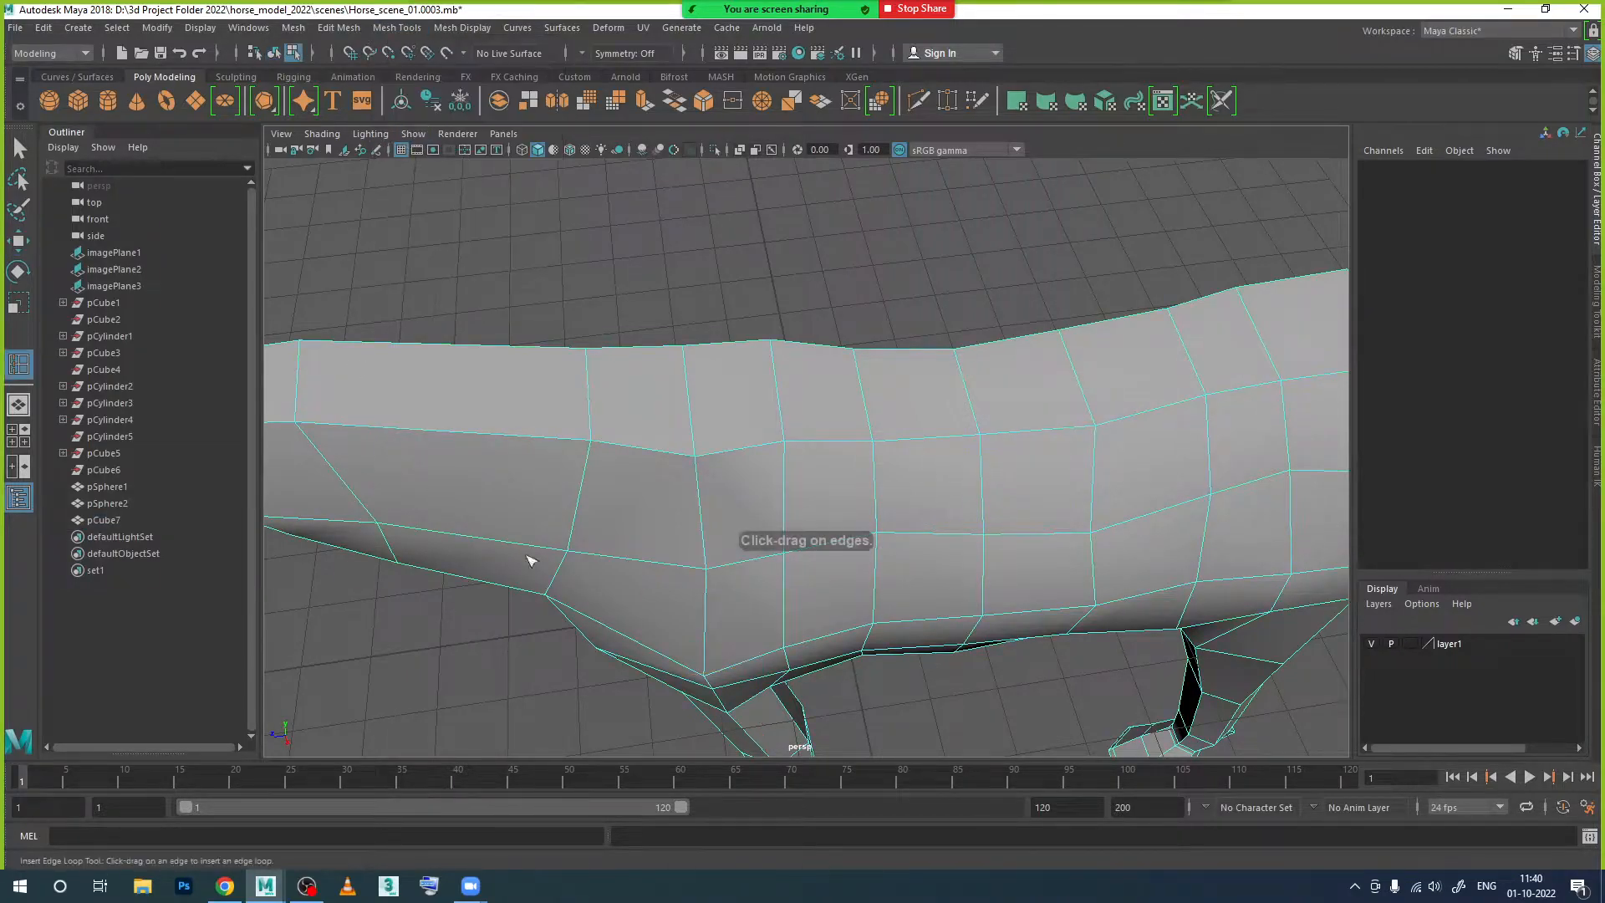
{"action": "left_click", "coordinate": [704, 410]}
{"action": "left_click_drag", "start_coordinate": [706, 438], "coordinate": [660, 584], "text": "alt"}
{"action": "scroll", "coordinate": [778, 494], "scroll_direction": "down", "scroll_amount": 4}
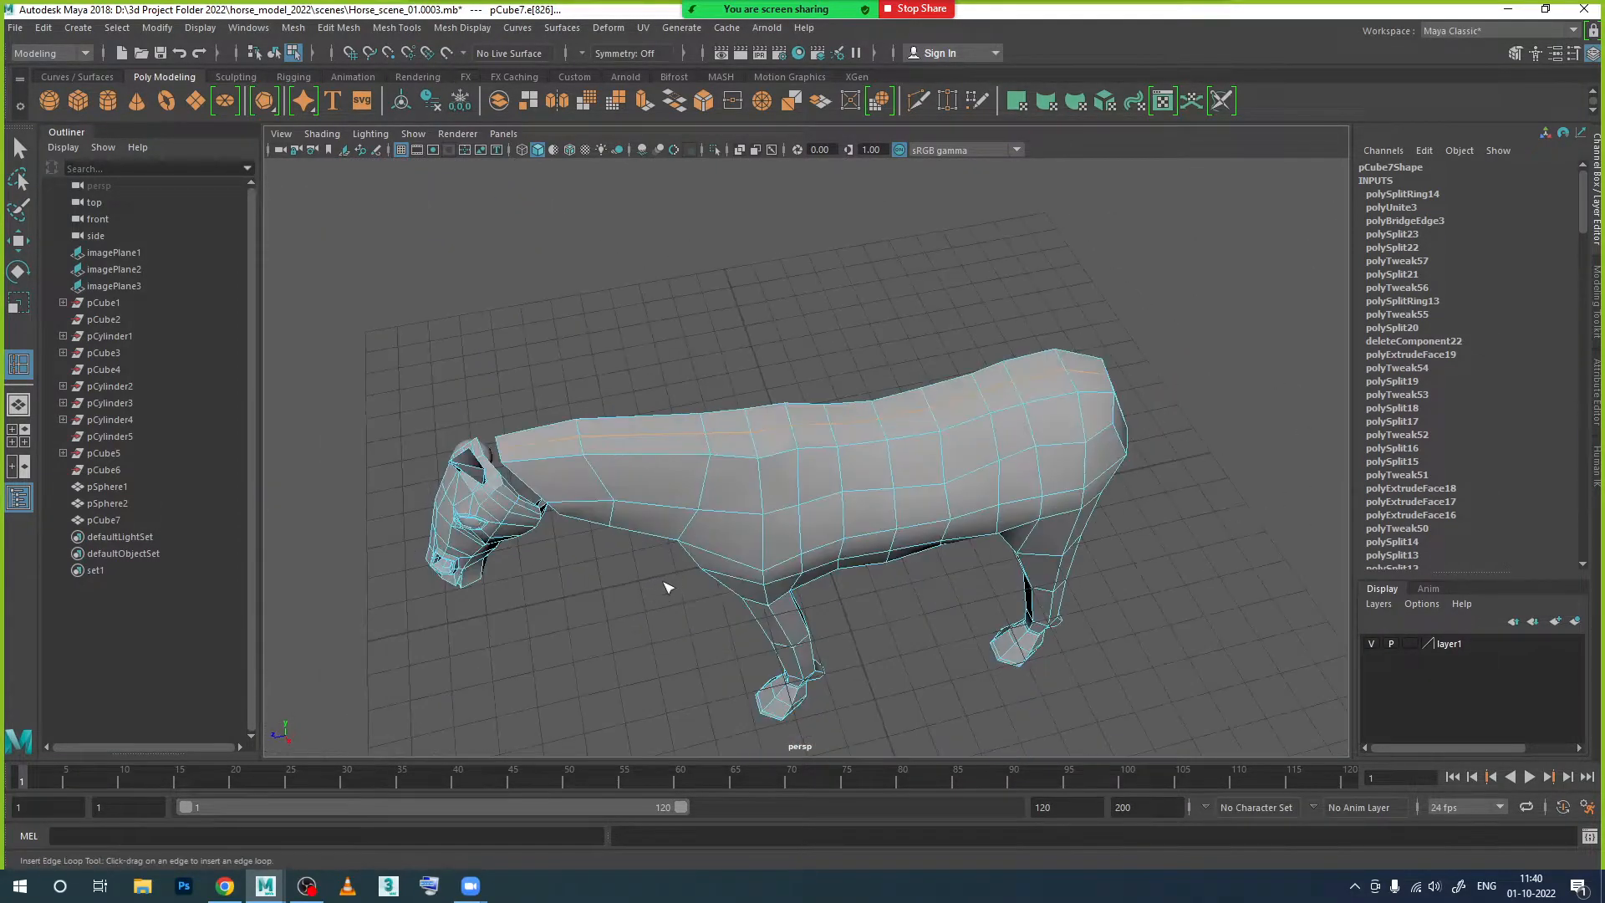
Step: Select the new edges along the top of the neck and back, raise them slightly, and return to object mode
{"action": "left_click", "coordinate": [18, 242]}
{"action": "left_click_drag", "start_coordinate": [828, 516], "coordinate": [748, 411], "text": "alt"}
{"action": "scroll", "coordinate": [743, 469], "scroll_direction": "up", "scroll_amount": 2}
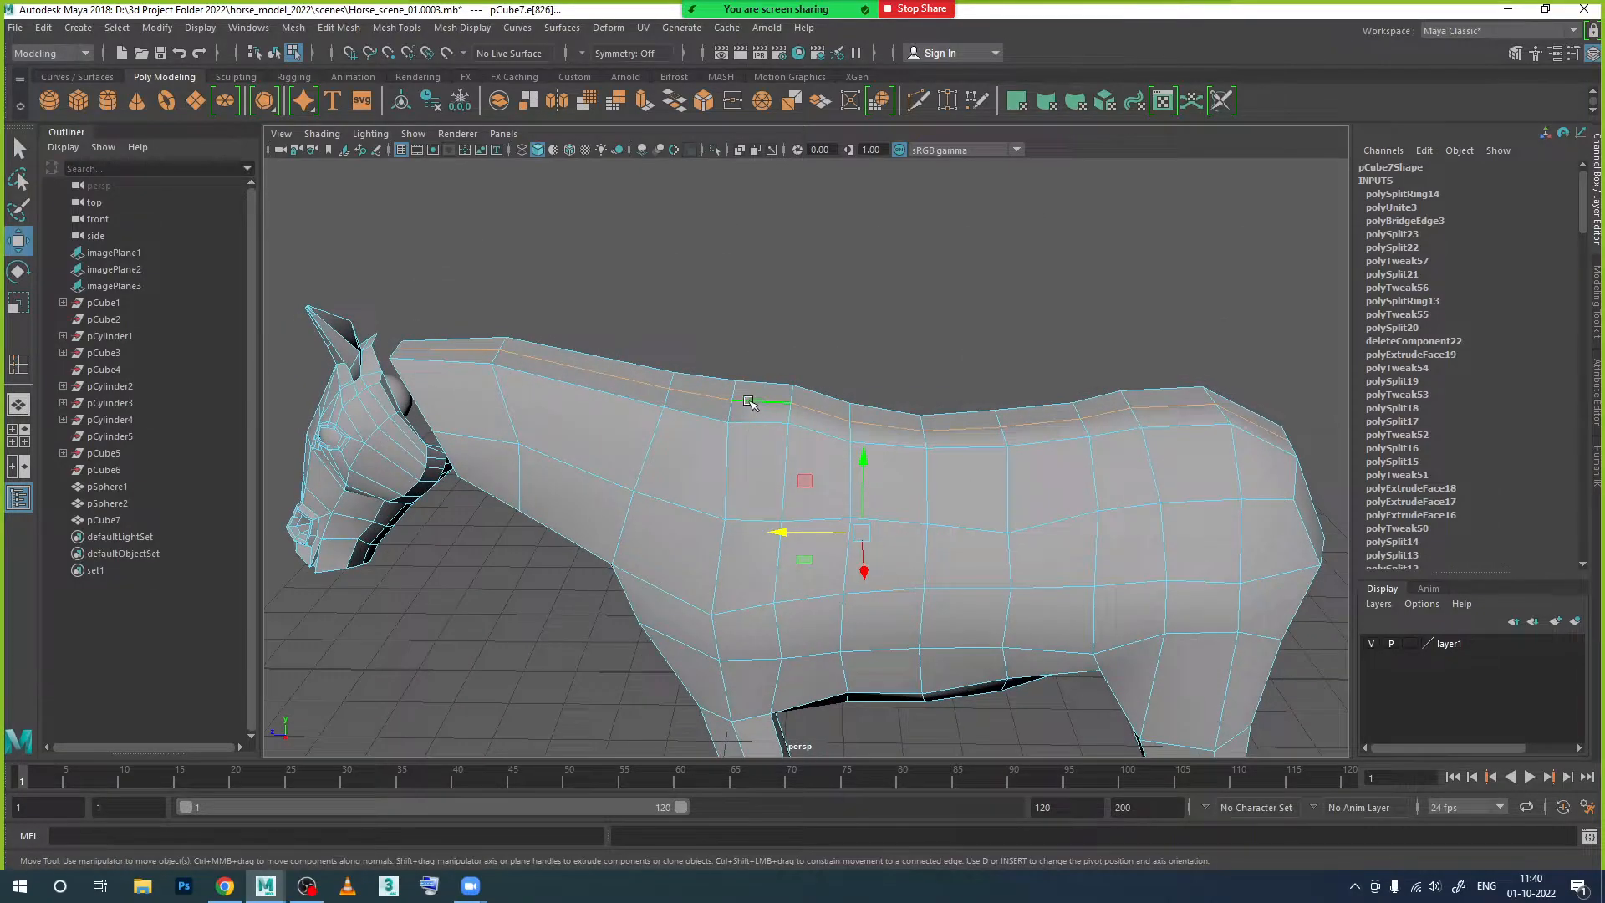
{"action": "right_click", "coordinate": [749, 407]}
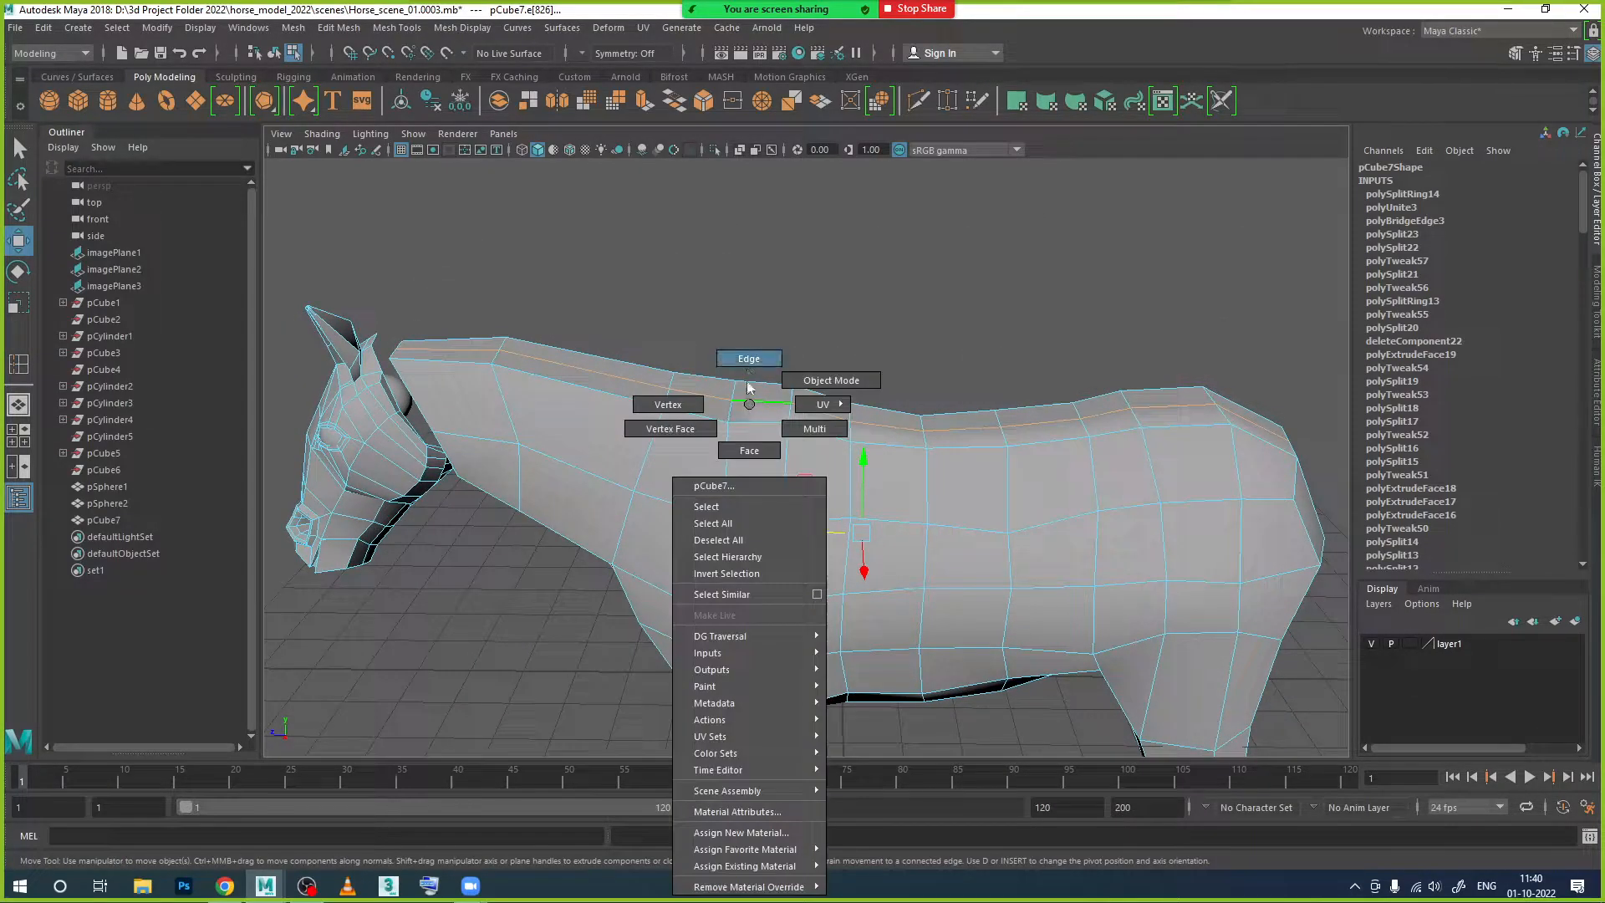
{"action": "left_click", "coordinate": [750, 390]}
{"action": "left_click", "coordinate": [479, 356]}
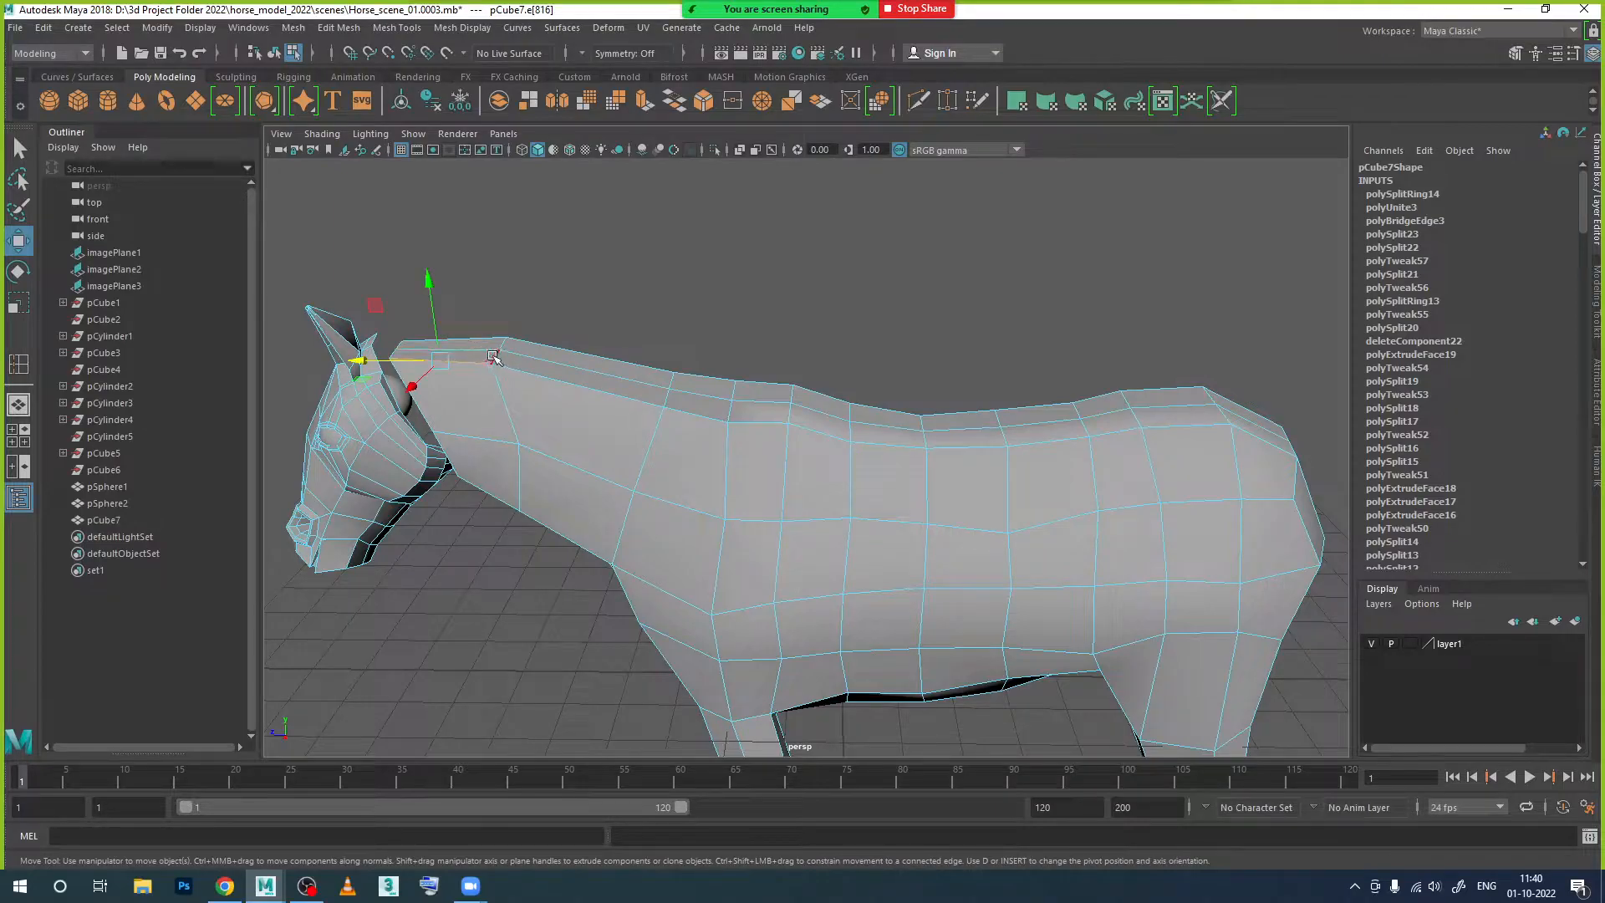
{"action": "left_click", "coordinate": [598, 373]}
{"action": "left_click", "coordinate": [729, 393], "text": "shift"}
{"action": "left_click", "coordinate": [786, 400], "text": "shift"}
{"action": "left_click", "coordinate": [845, 410], "text": "shift"}
{"action": "left_click", "coordinate": [898, 422], "text": "shift"}
{"action": "left_click", "coordinate": [959, 433], "text": "shift"}
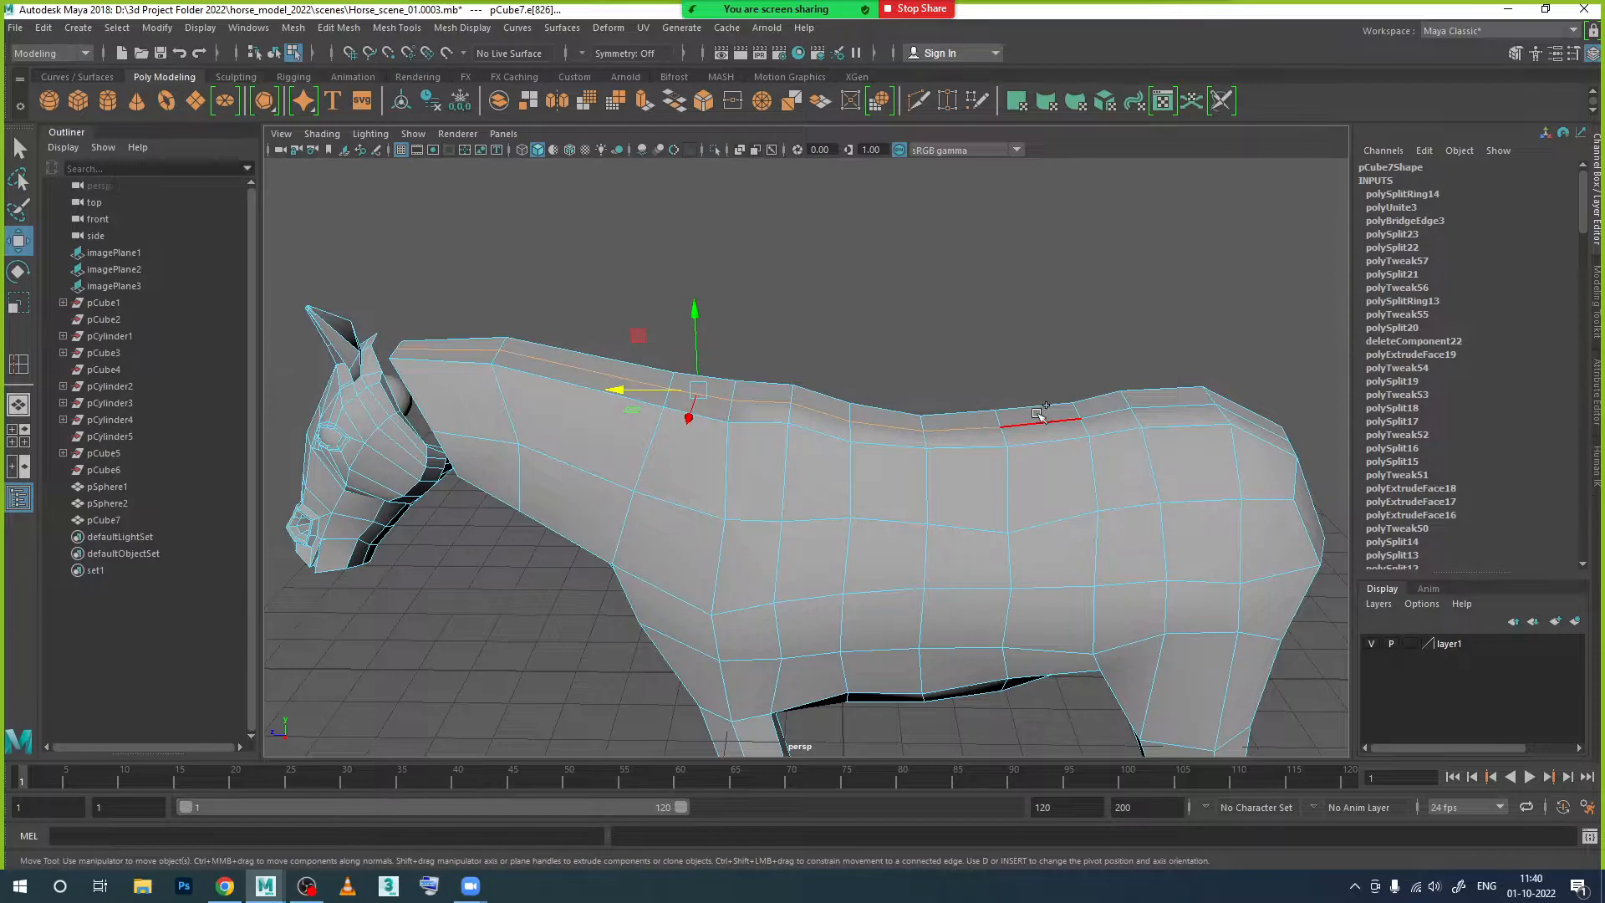
{"action": "left_click", "coordinate": [1044, 423], "text": "shift"}
{"action": "left_click", "coordinate": [1120, 413], "text": "shift"}
{"action": "left_click", "coordinate": [1166, 406], "text": "shift"}
{"action": "left_click", "coordinate": [1238, 415], "text": "shift"}
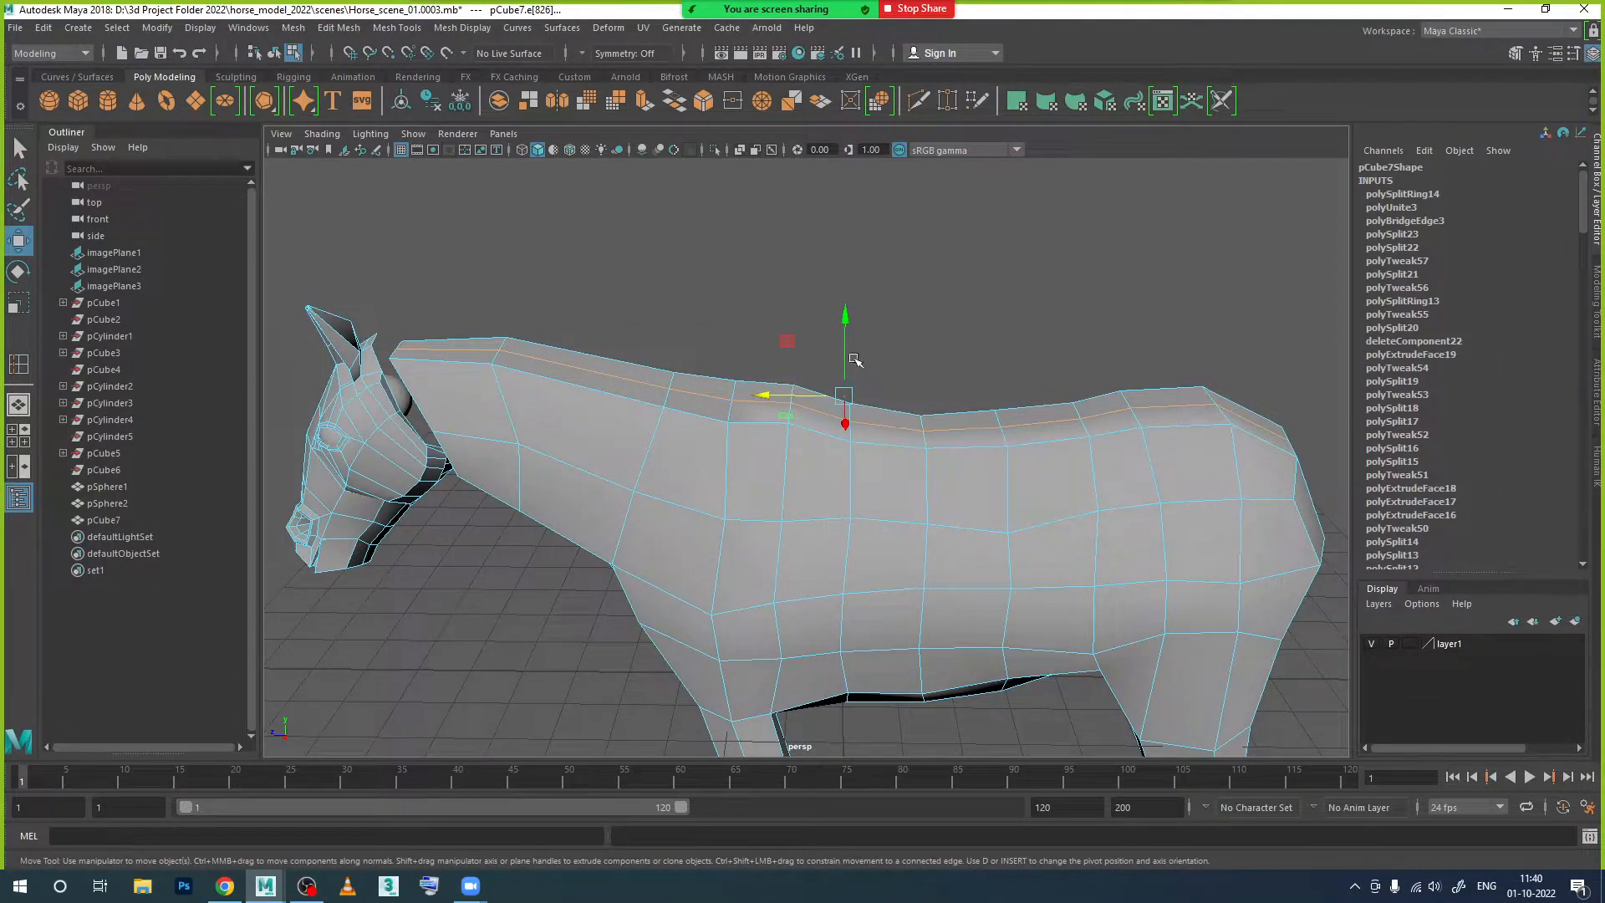
{"action": "left_click_drag", "start_coordinate": [845, 352], "coordinate": [845, 346]}
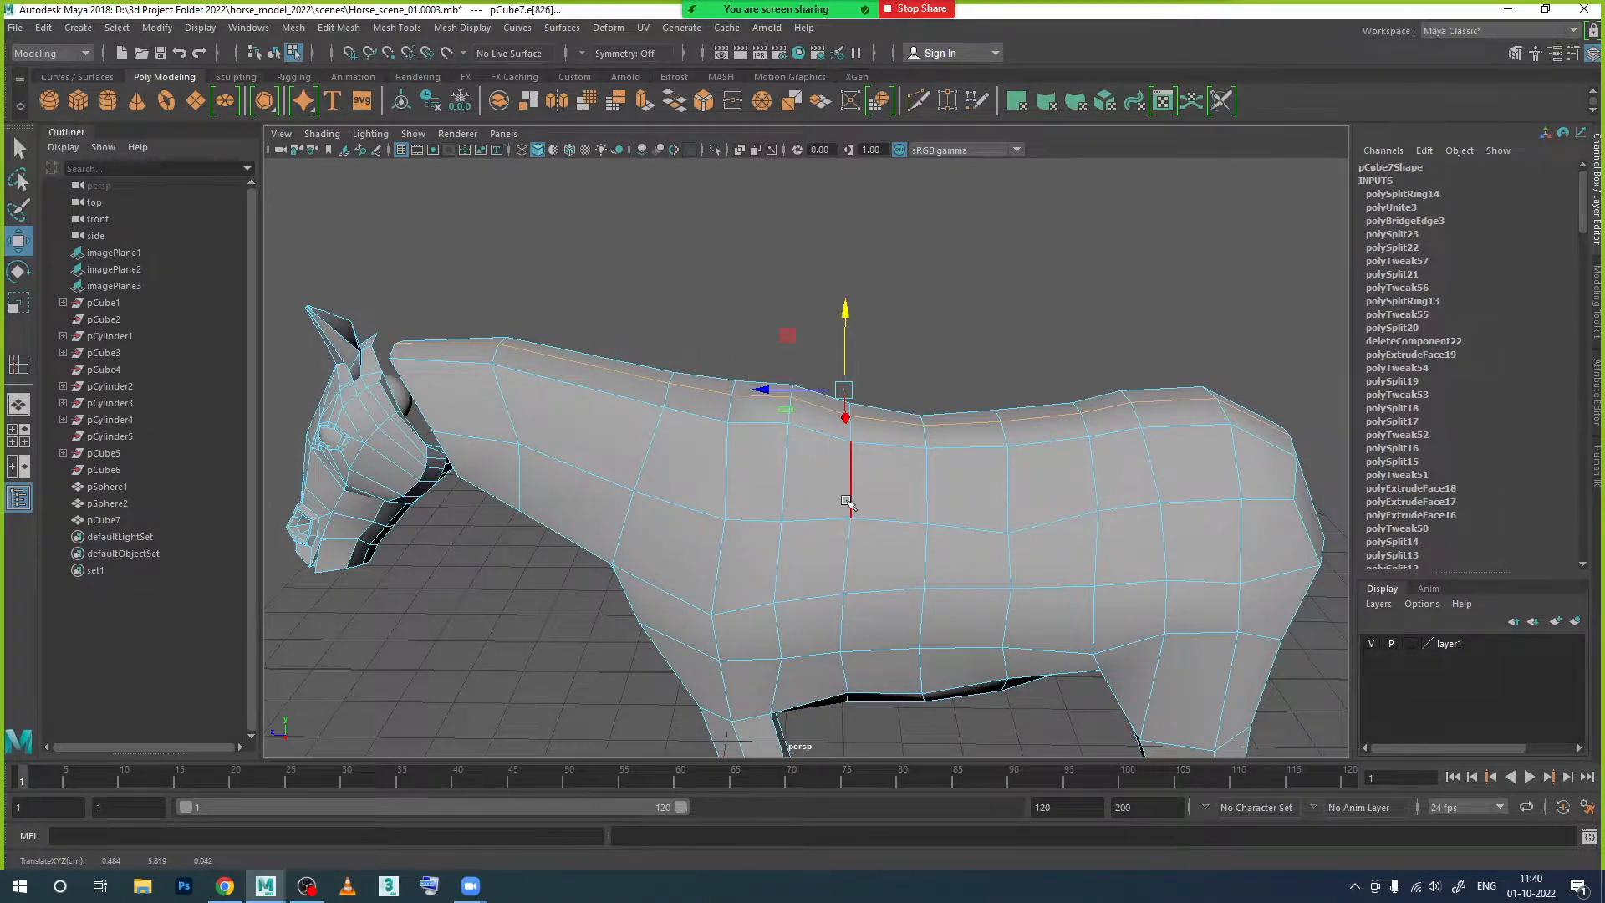
{"action": "right_click_drag", "start_coordinate": [781, 449], "coordinate": [782, 383]}
Step: Merge the body's topmost neck border vertex with the matching vertex on the head behind the ears
{"action": "scroll", "coordinate": [374, 384], "scroll_direction": "up", "scroll_amount": 3}
{"action": "middle_click_drag", "start_coordinate": [393, 382], "coordinate": [741, 530], "text": "alt"}
{"action": "left_click_drag", "start_coordinate": [710, 481], "coordinate": [633, 545], "text": "alt"}
{"action": "middle_click_drag", "start_coordinate": [633, 545], "coordinate": [613, 518], "text": "alt"}
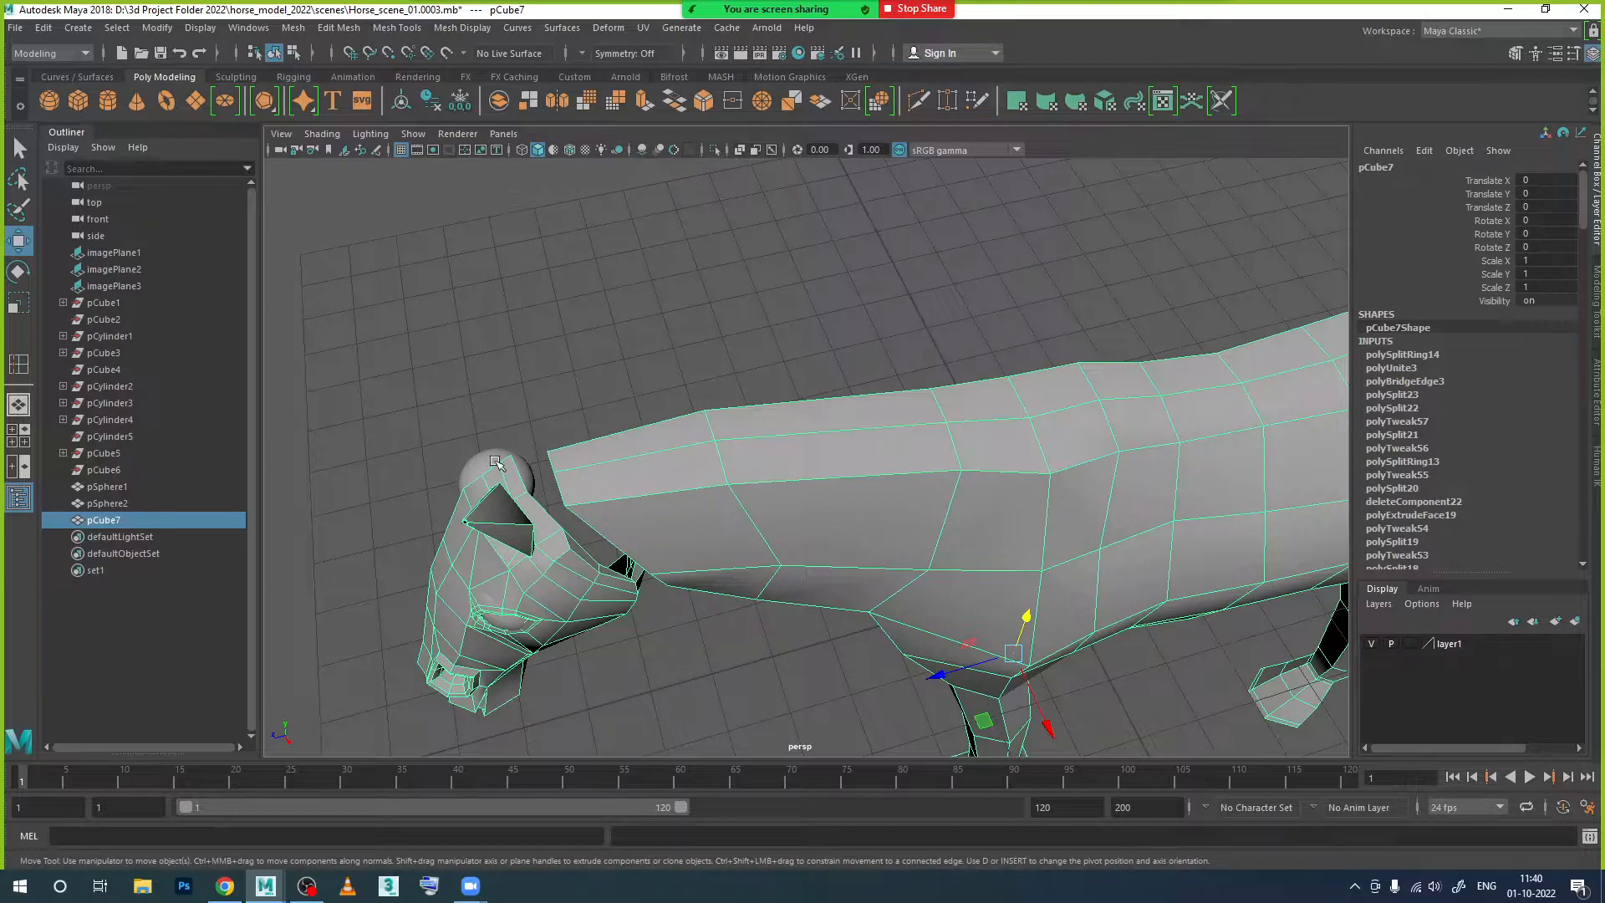
{"action": "left_click_drag", "start_coordinate": [535, 495], "coordinate": [615, 483], "text": "alt"}
{"action": "scroll", "coordinate": [593, 500], "scroll_direction": "up", "scroll_amount": 3}
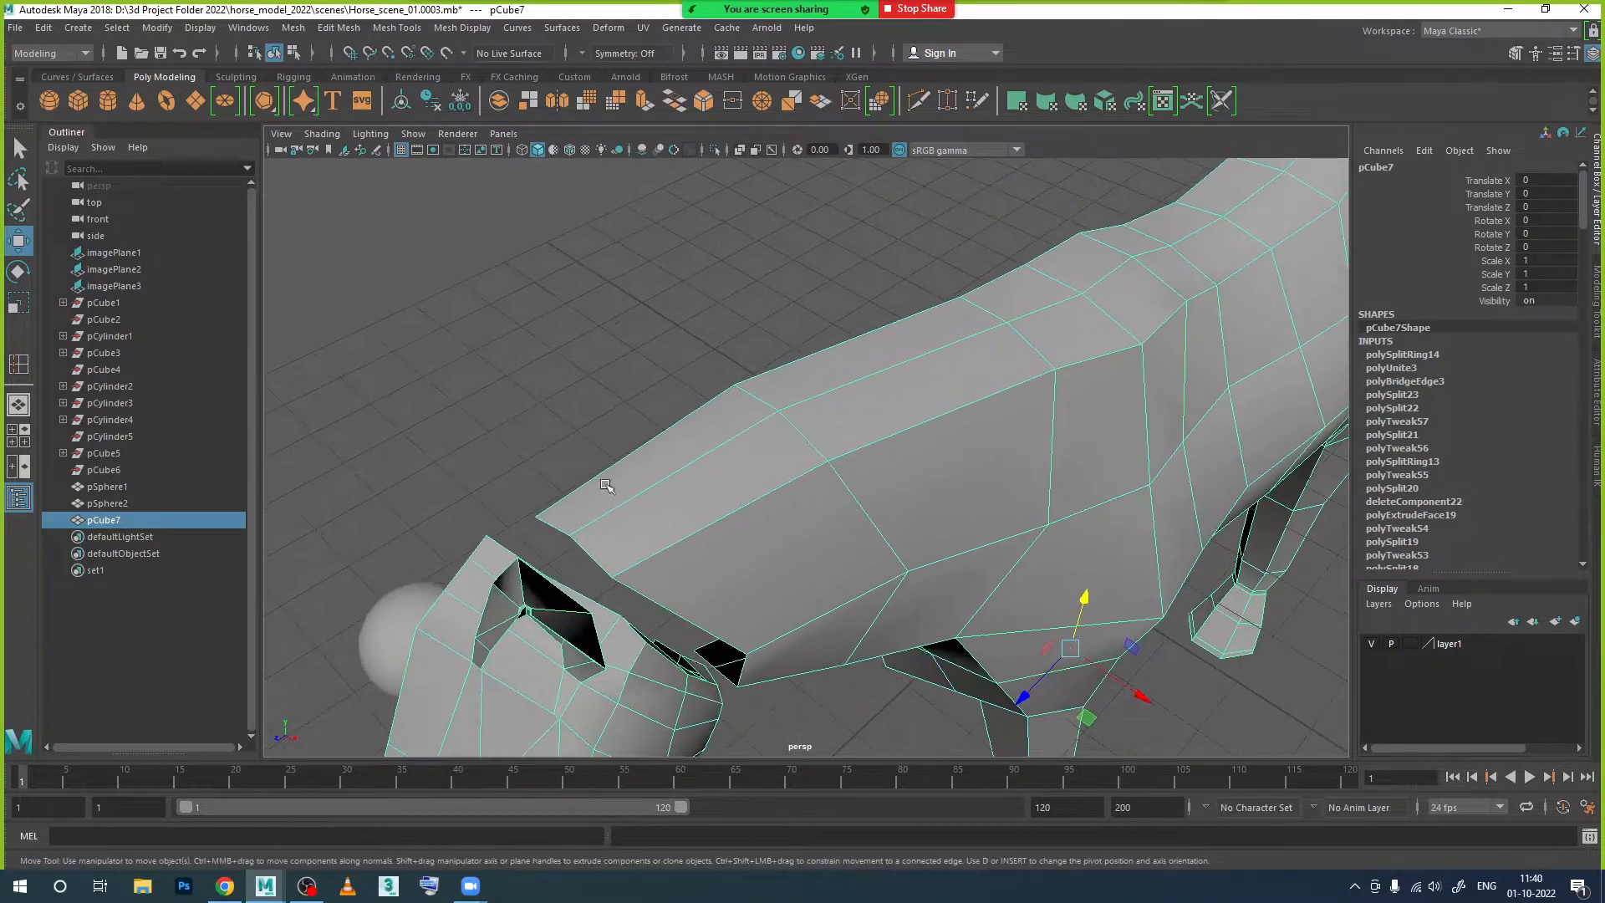
{"action": "right_click_drag", "start_coordinate": [601, 486], "coordinate": [523, 407]}
{"action": "left_click_drag", "start_coordinate": [583, 548], "coordinate": [517, 471], "text": "alt"}
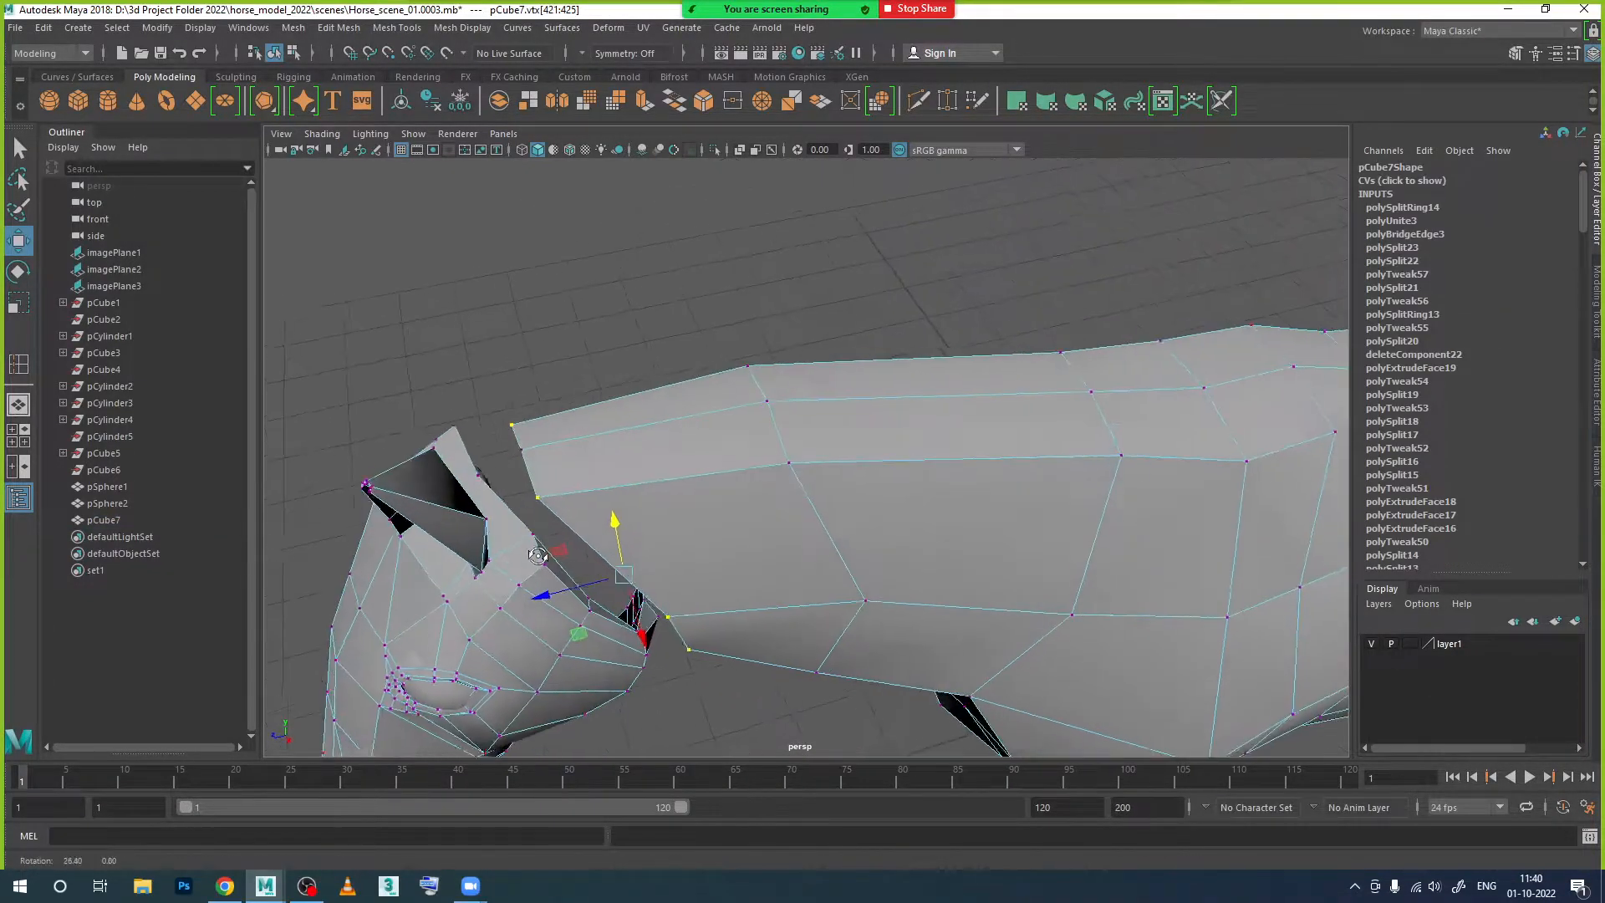
{"action": "left_click", "coordinate": [514, 427]}
{"action": "left_click", "coordinate": [454, 424]}
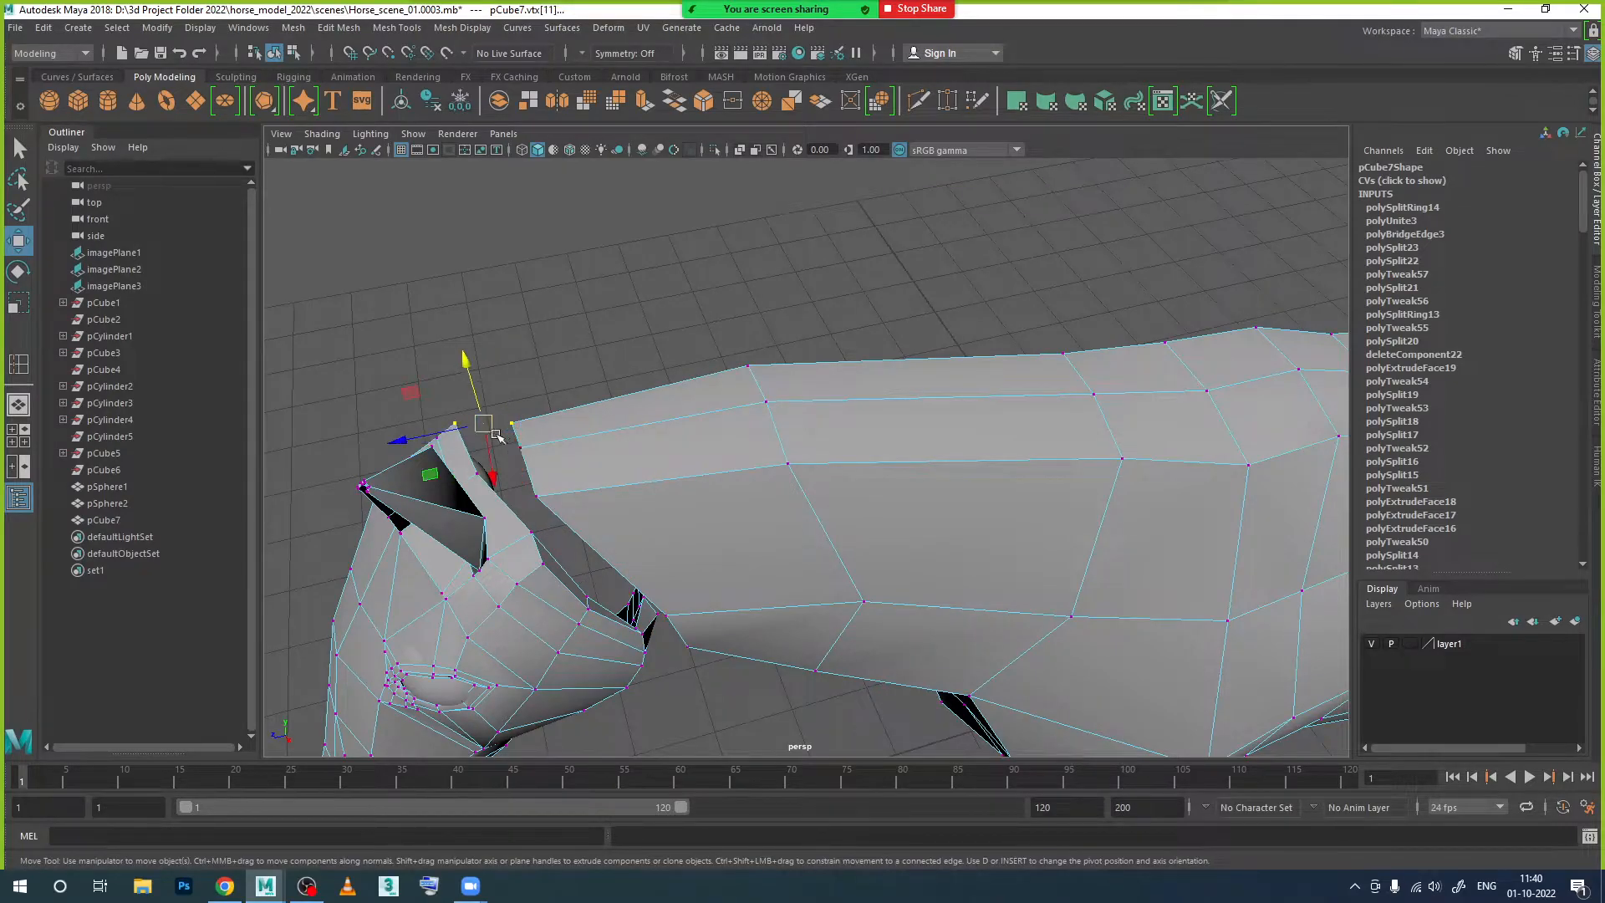
{"action": "left_click", "coordinate": [365, 28]}
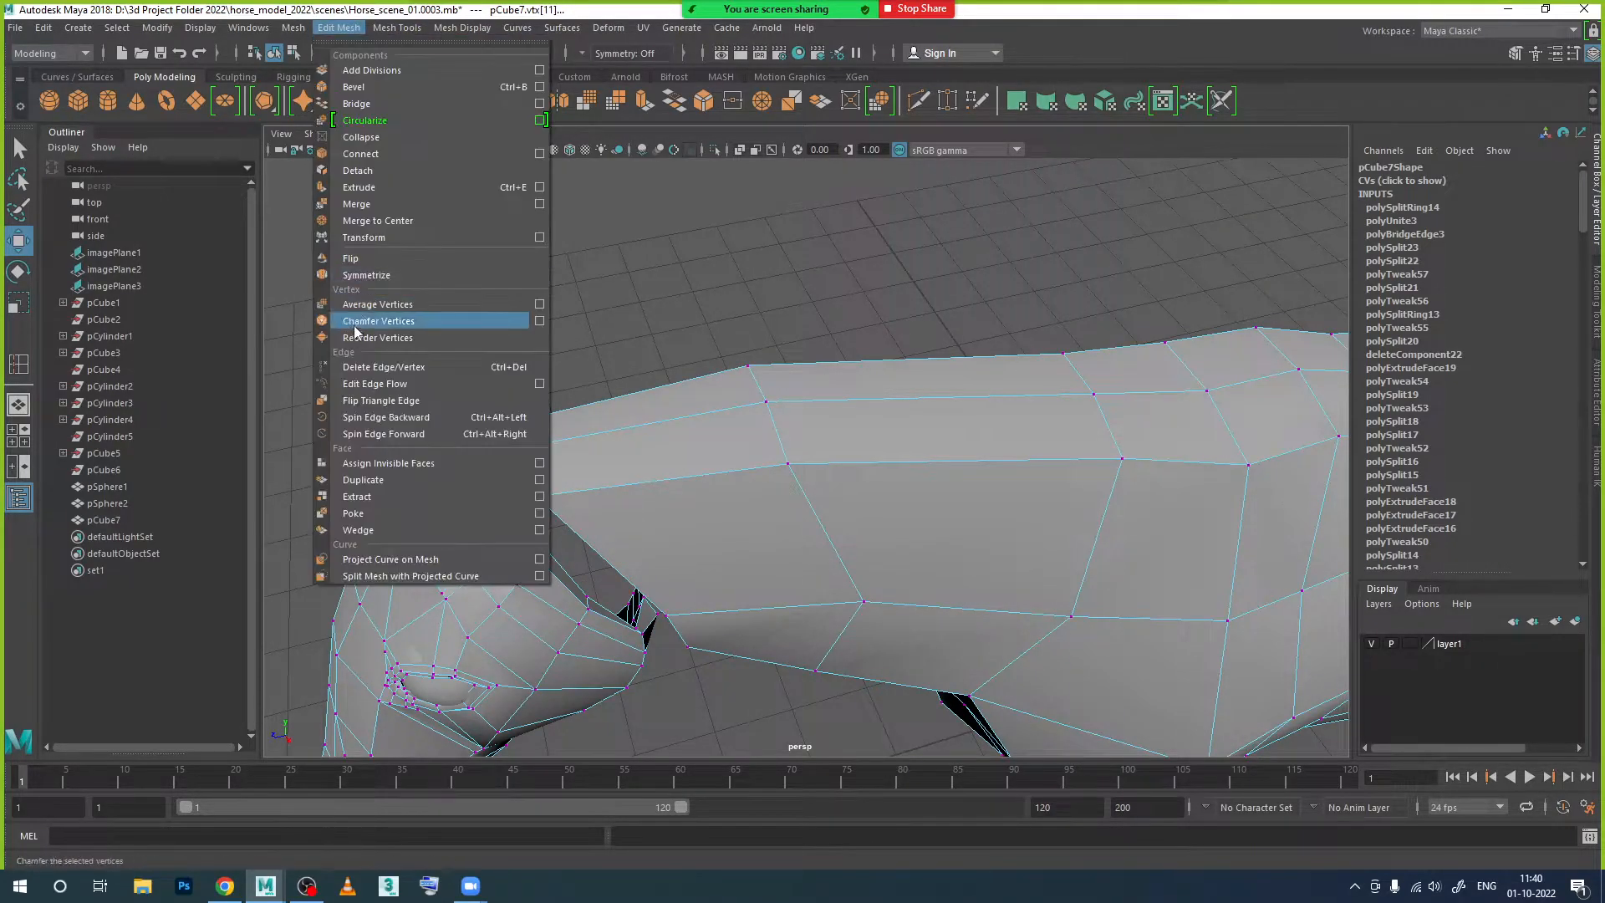
{"action": "left_click", "coordinate": [367, 209]}
Step: Merge the next two pairs of facing border vertices down the upper side of the neck seam
{"action": "left_click", "coordinate": [530, 447]}
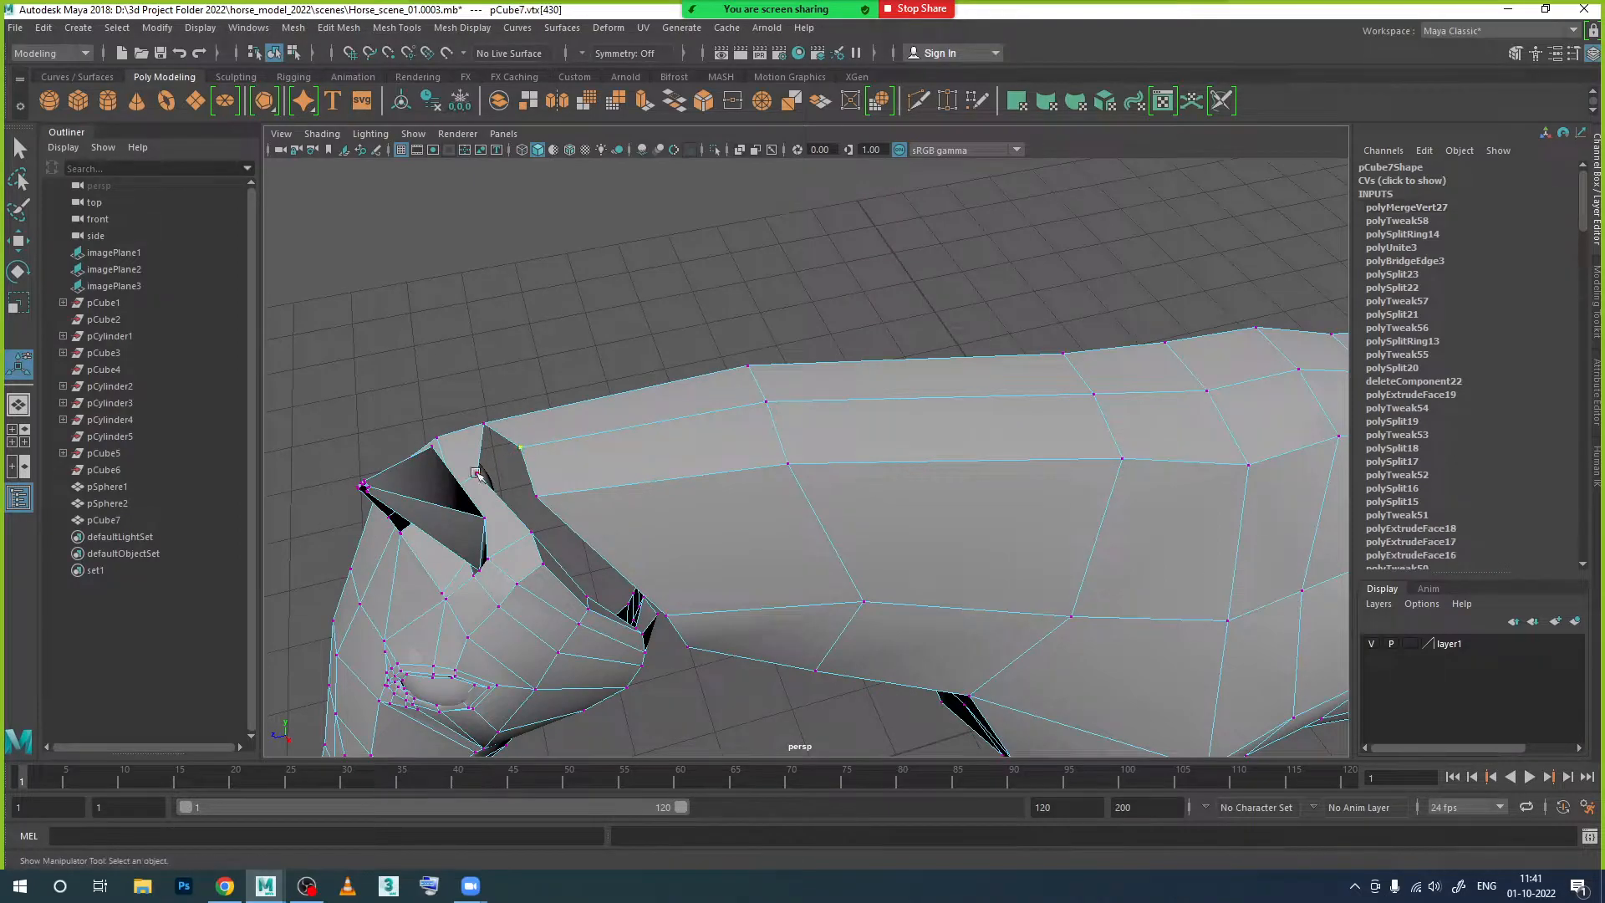
{"action": "key", "text": "g"}
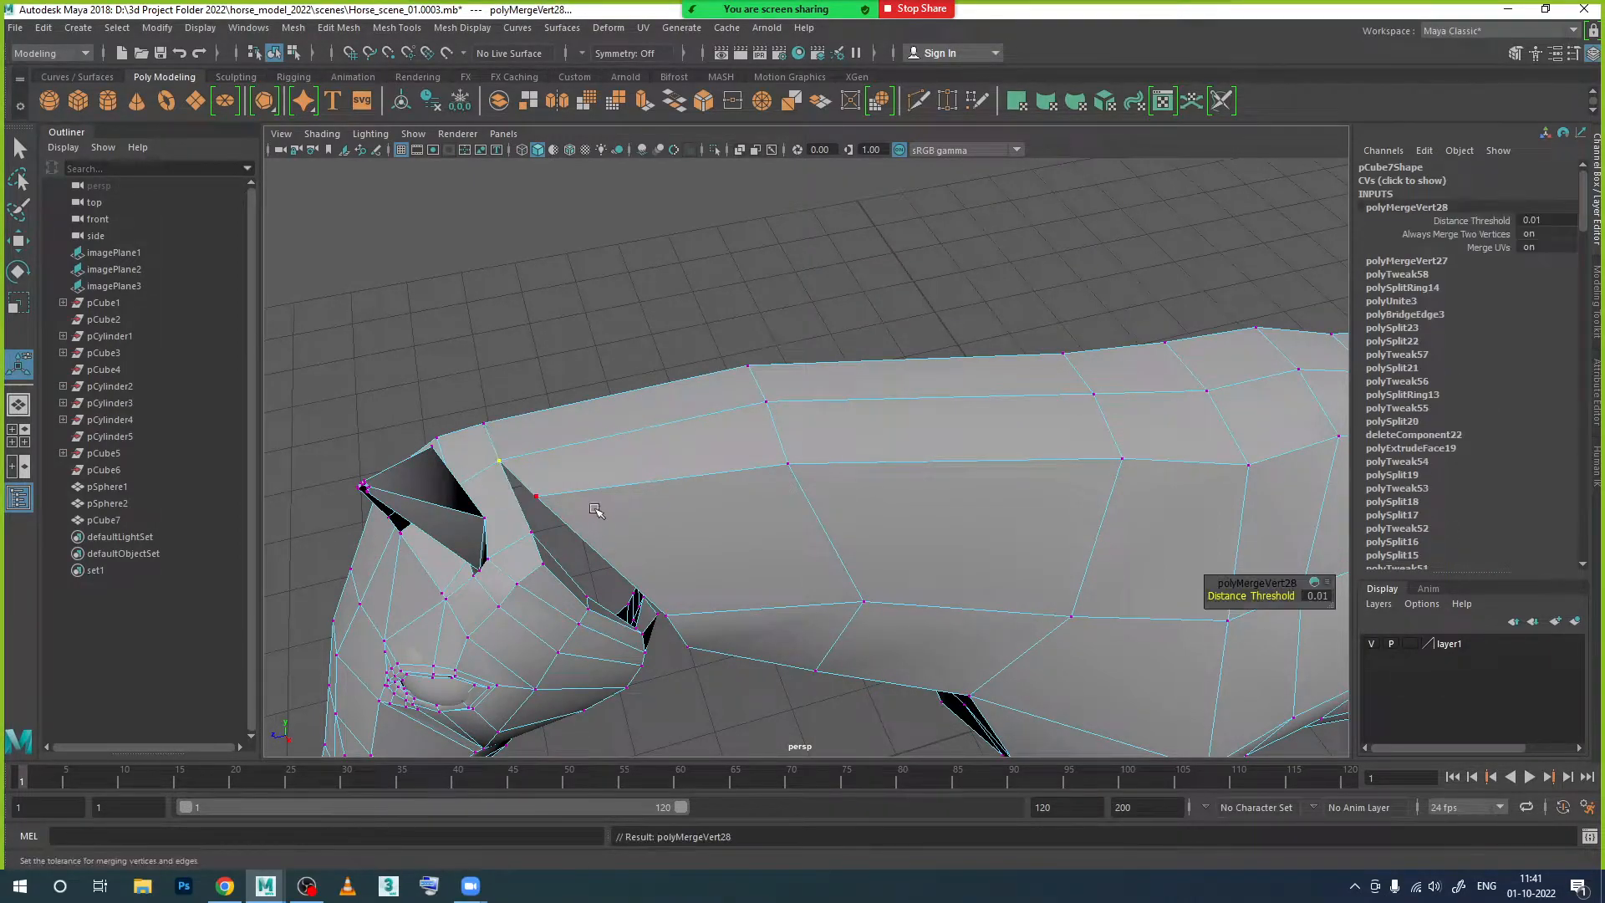
{"action": "left_click", "coordinate": [536, 497]}
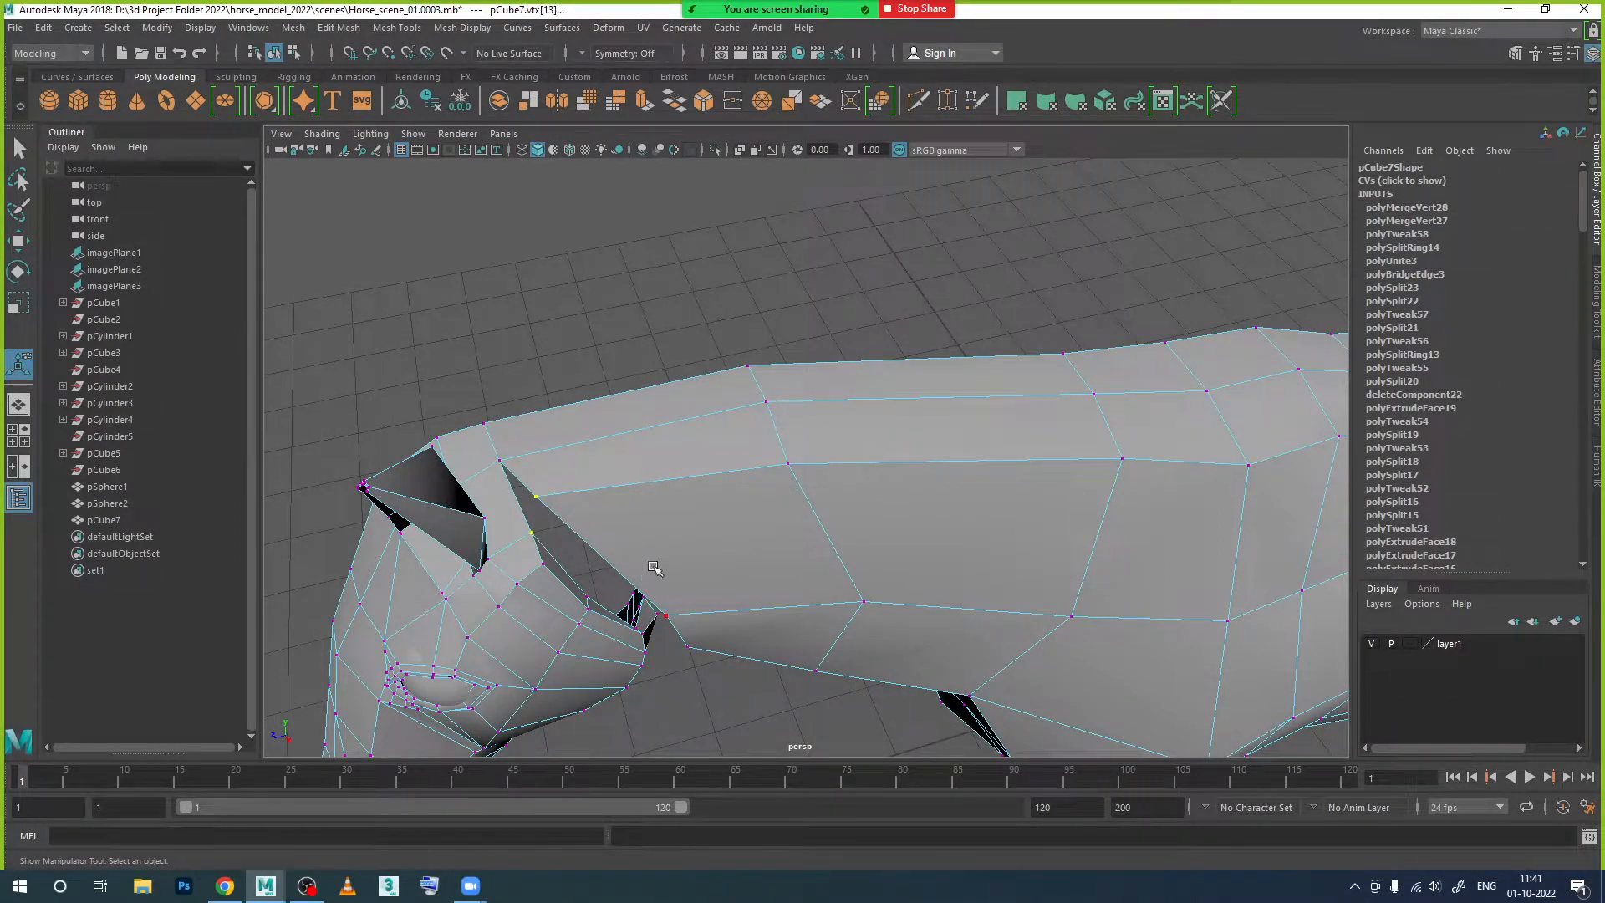
{"action": "key", "text": "g"}
Step: Move the body's next neck border vertex forward and up to the head's rear border
{"action": "left_click_drag", "start_coordinate": [655, 567], "coordinate": [583, 490], "text": "alt"}
{"action": "scroll", "coordinate": [609, 509], "scroll_direction": "up", "scroll_amount": 3}
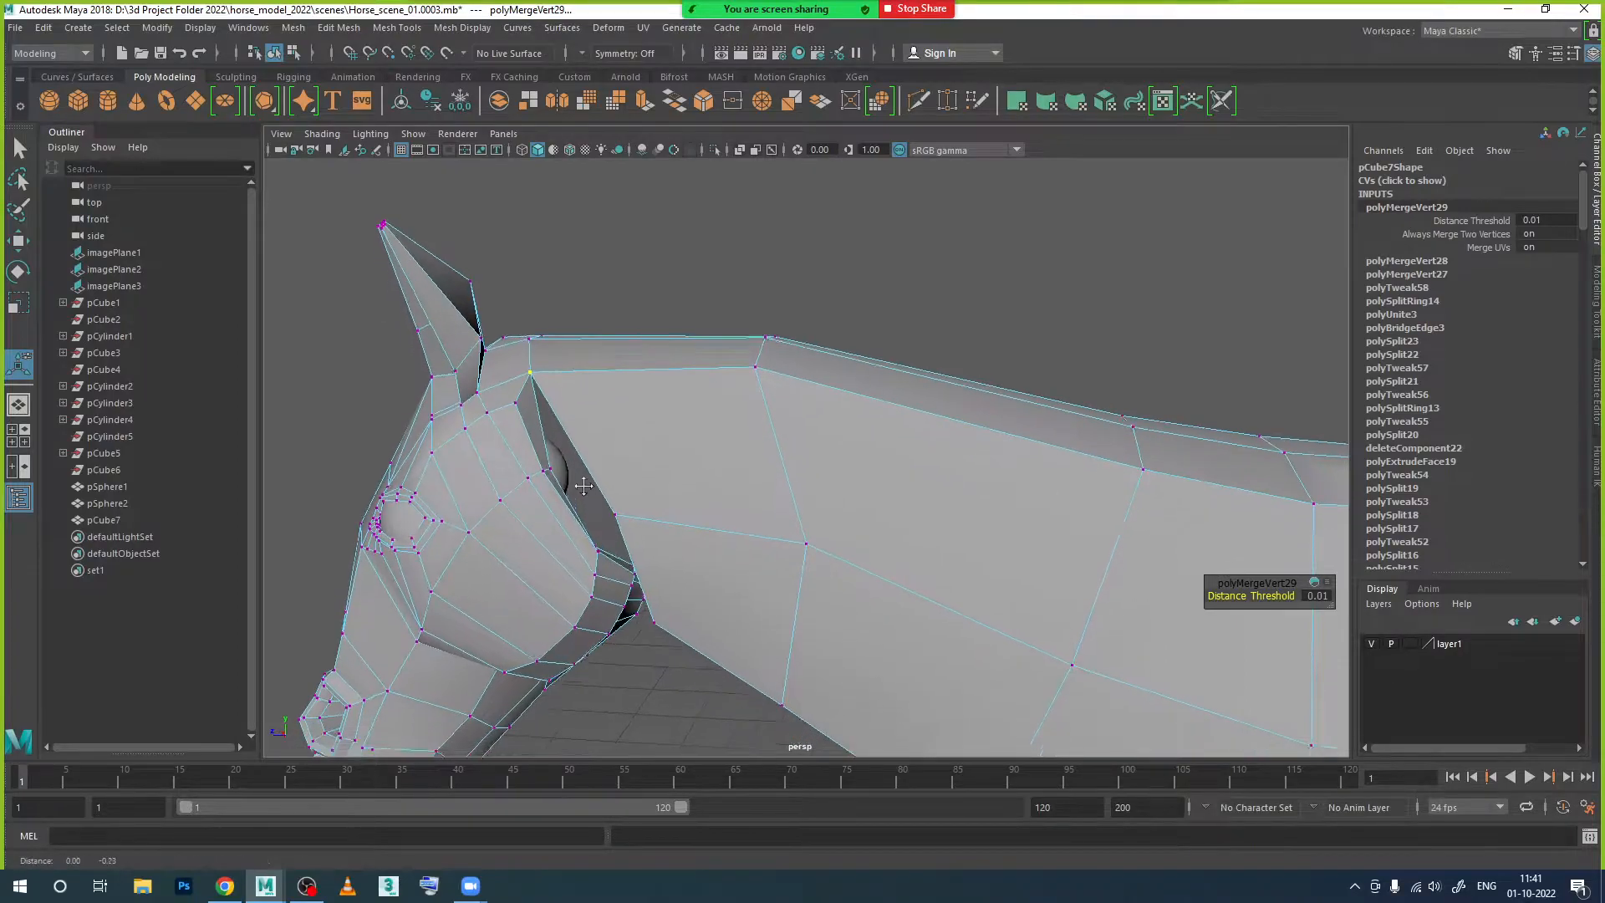
{"action": "middle_click_drag", "start_coordinate": [583, 490], "coordinate": [584, 457], "text": "alt"}
{"action": "left_click_drag", "start_coordinate": [609, 503], "coordinate": [665, 535], "text": "alt"}
{"action": "left_click", "coordinate": [624, 497]}
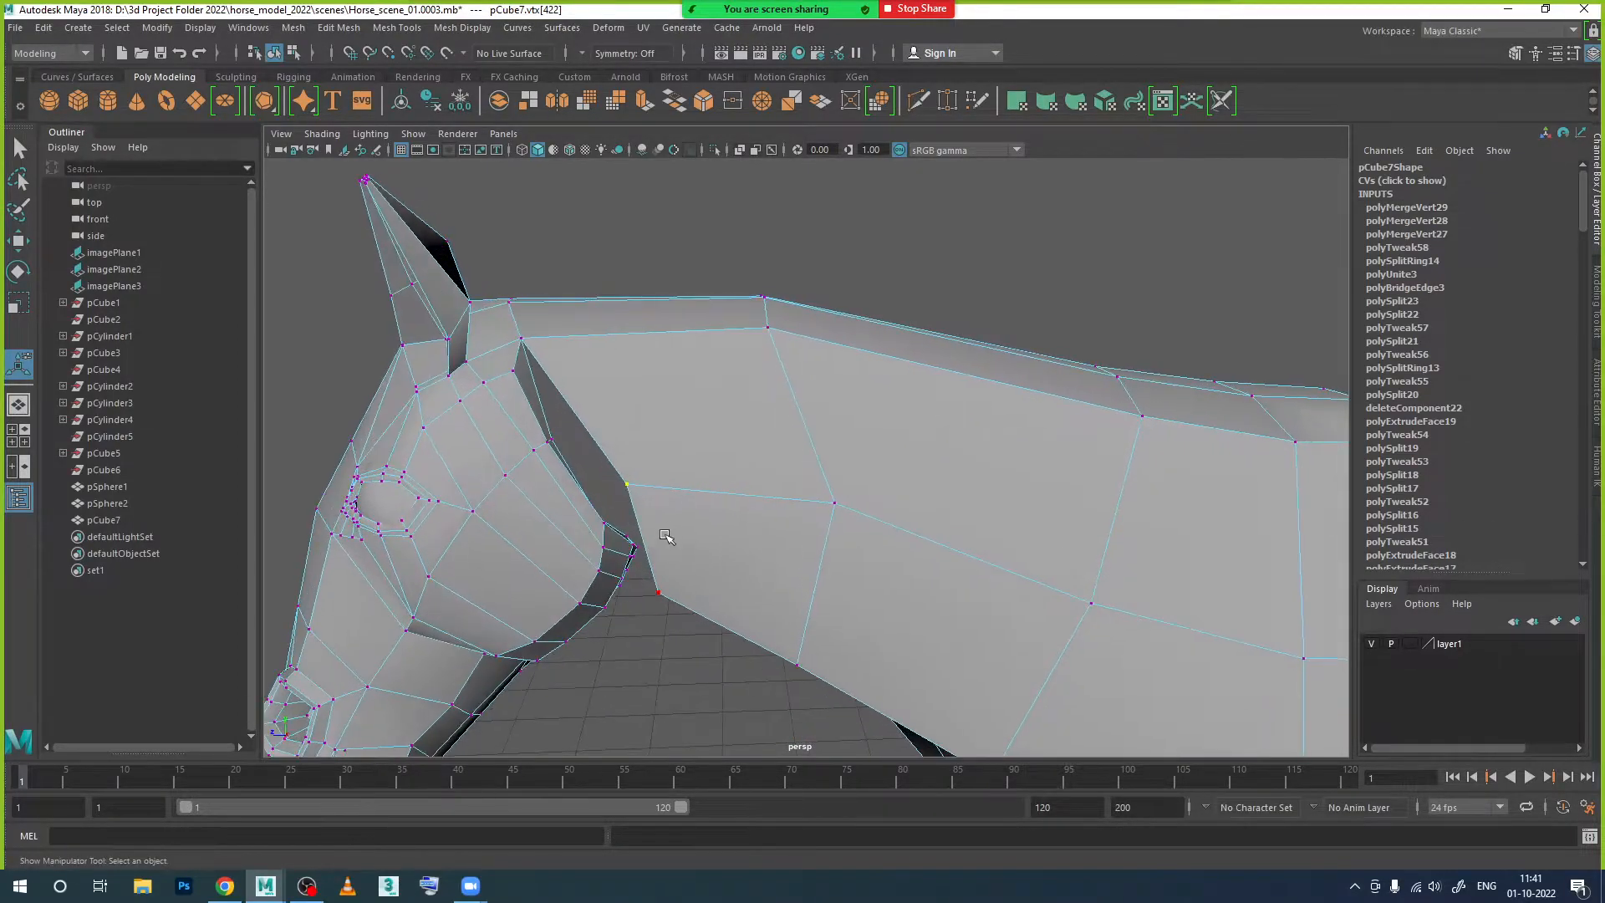
{"action": "key", "text": "w"}
{"action": "left_click_drag", "start_coordinate": [632, 453], "coordinate": [542, 432]}
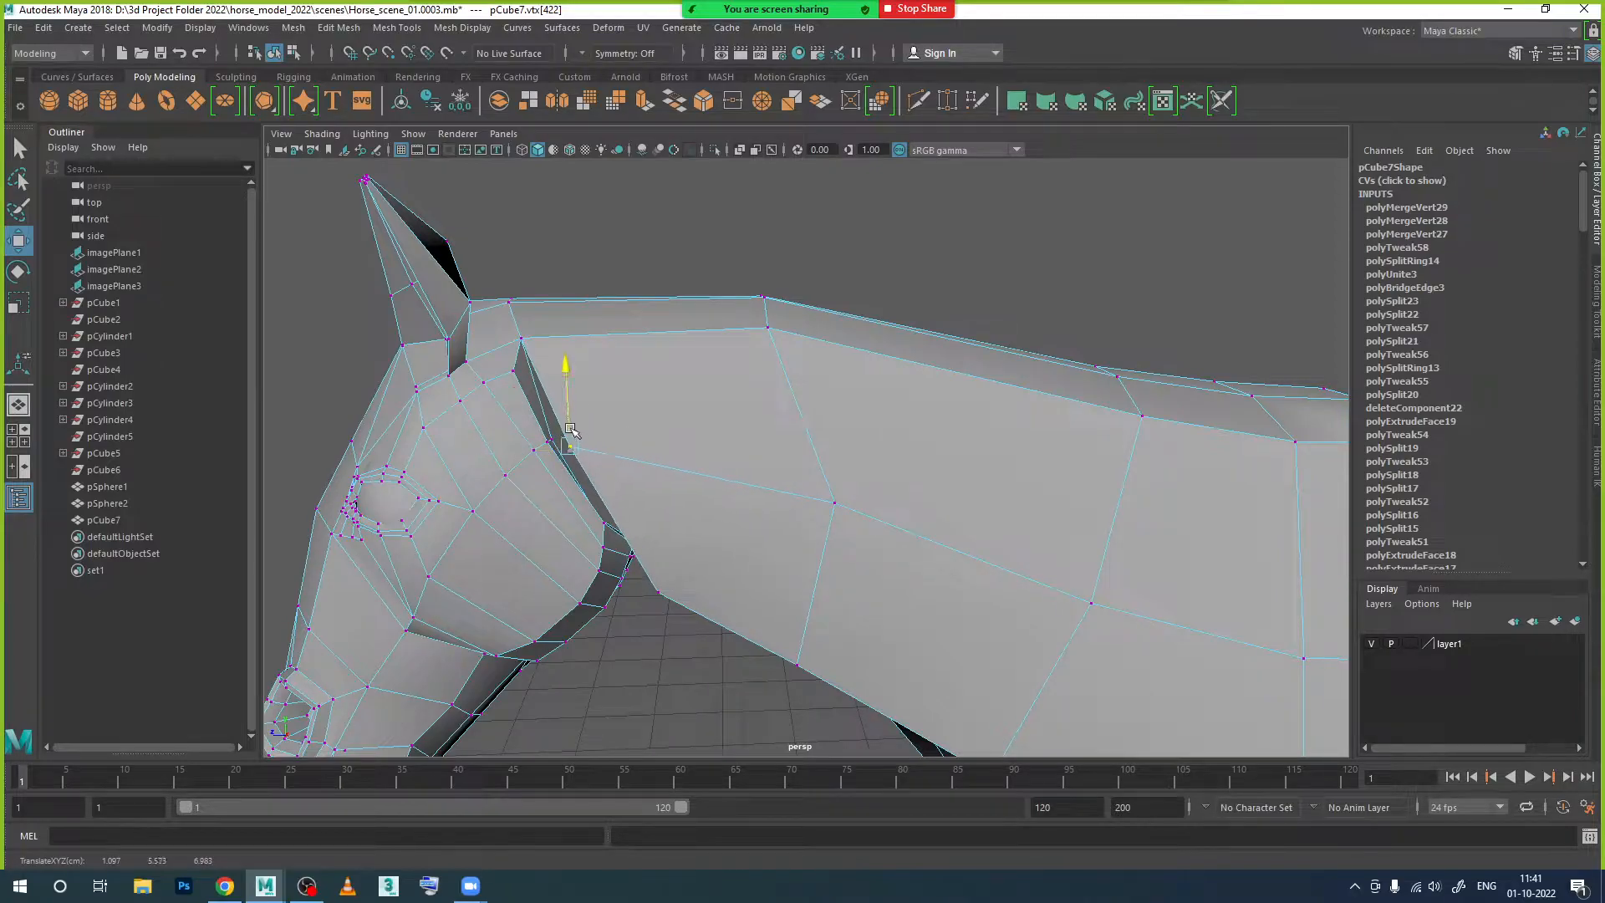
Step: Refine the moved neck border vertex's position from several angles until it sits beside the matching head vertex
{"action": "scroll", "coordinate": [592, 475], "scroll_direction": "down", "scroll_amount": 2}
{"action": "left_click_drag", "start_coordinate": [617, 562], "coordinate": [743, 513], "text": "alt"}
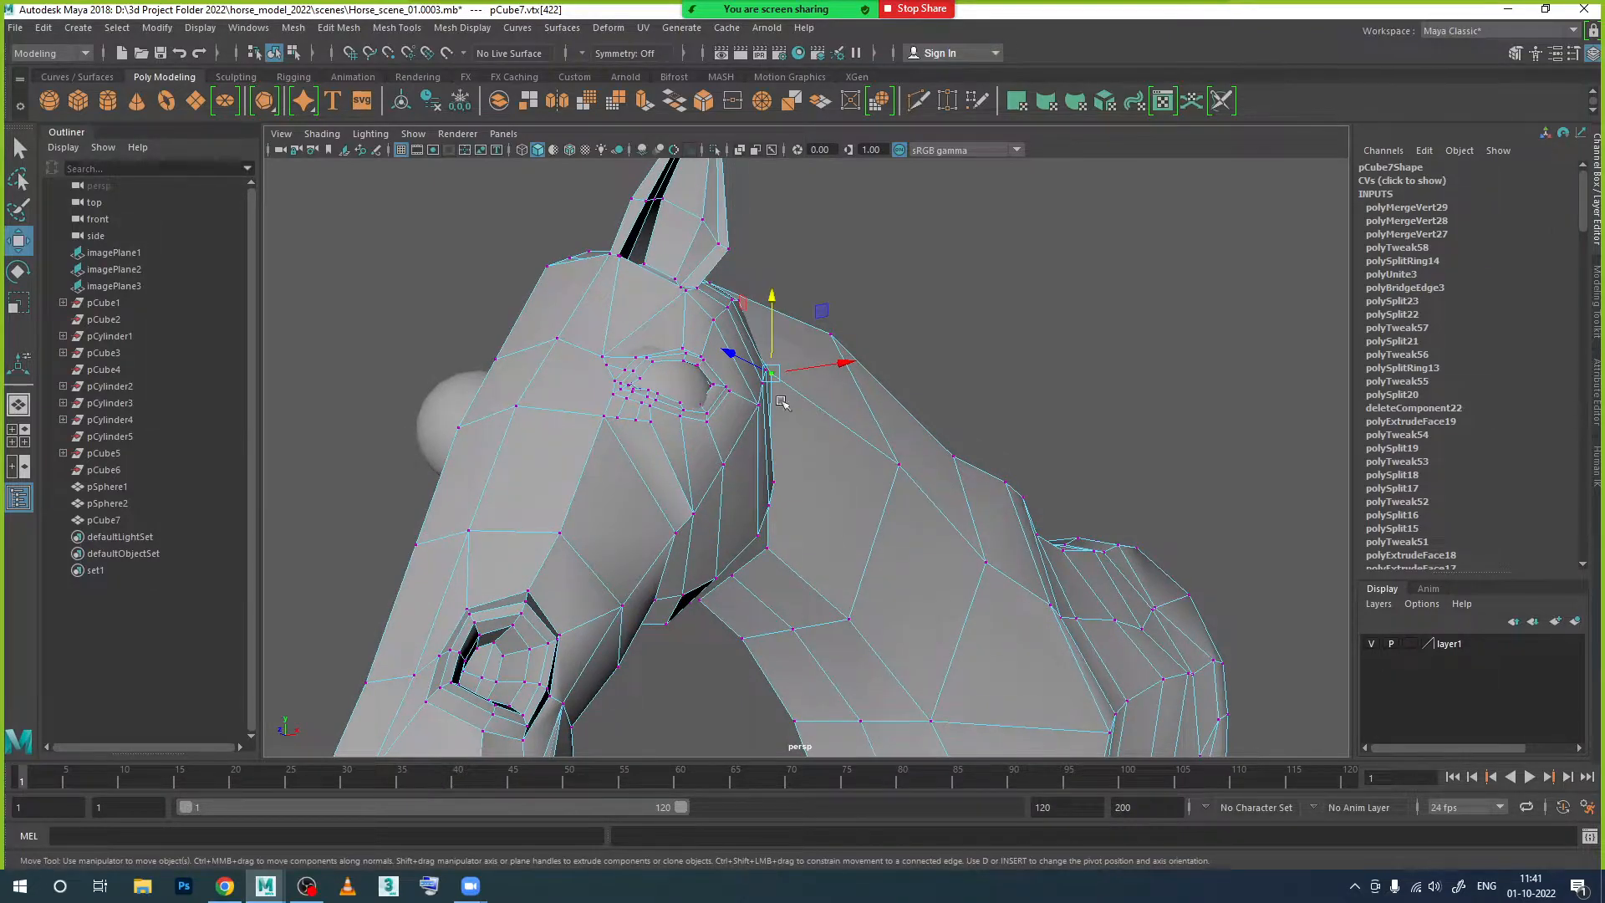
{"action": "left_click_drag", "start_coordinate": [878, 481], "coordinate": [675, 460], "text": "alt"}
{"action": "left_click_drag", "start_coordinate": [601, 390], "coordinate": [632, 452]}
{"action": "left_click_drag", "start_coordinate": [565, 498], "coordinate": [728, 529]}
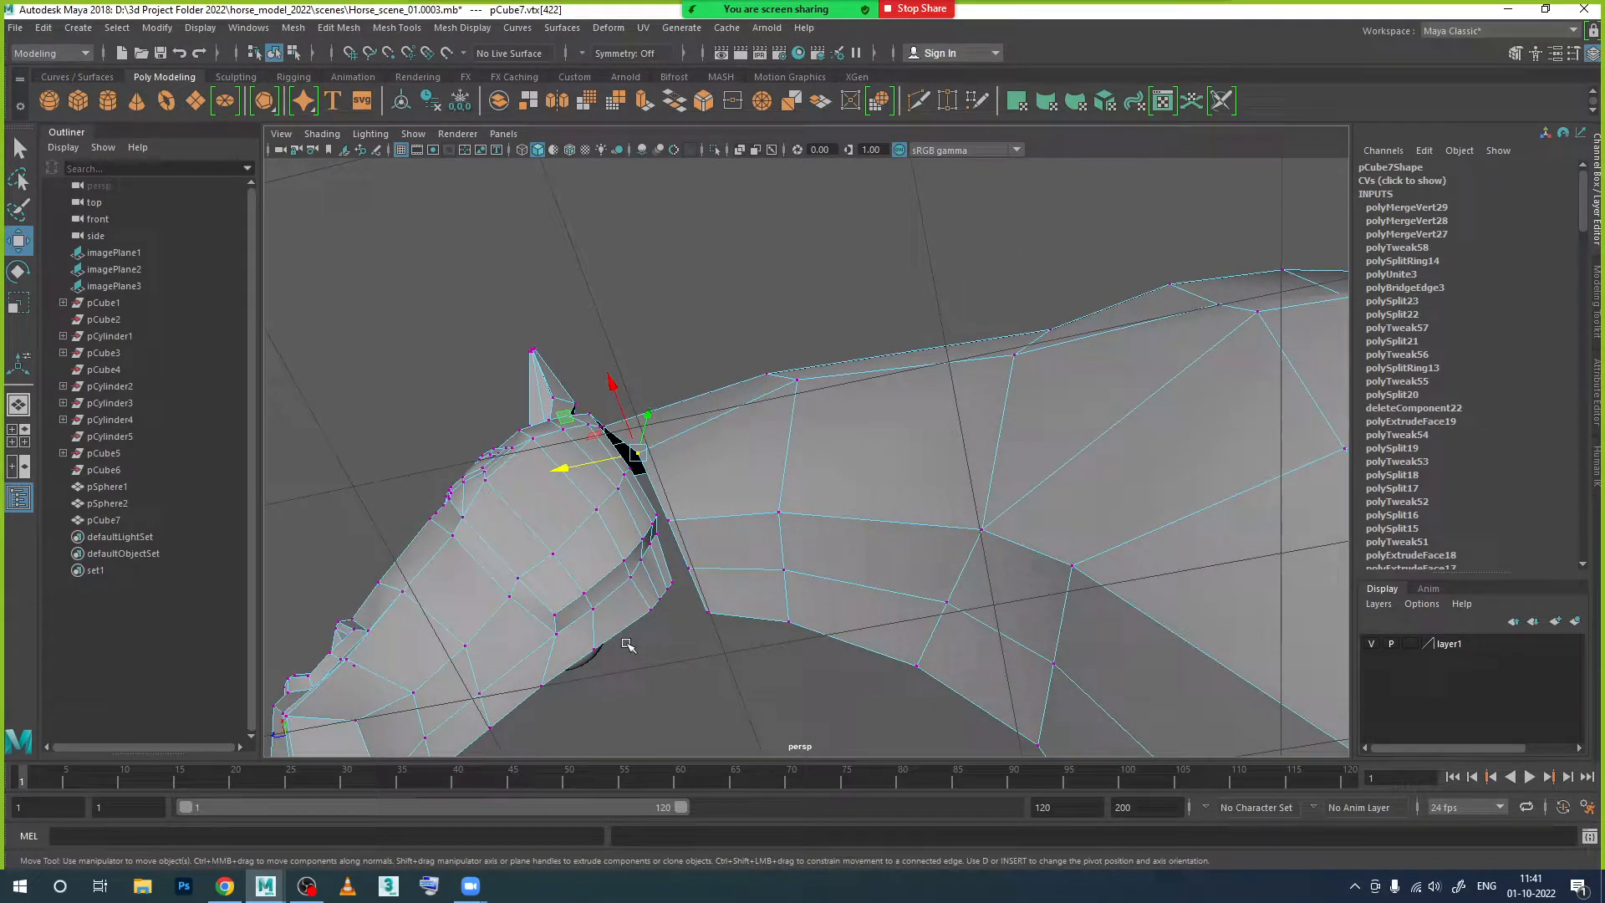
{"action": "left_click_drag", "start_coordinate": [687, 615], "coordinate": [914, 544], "text": "alt"}
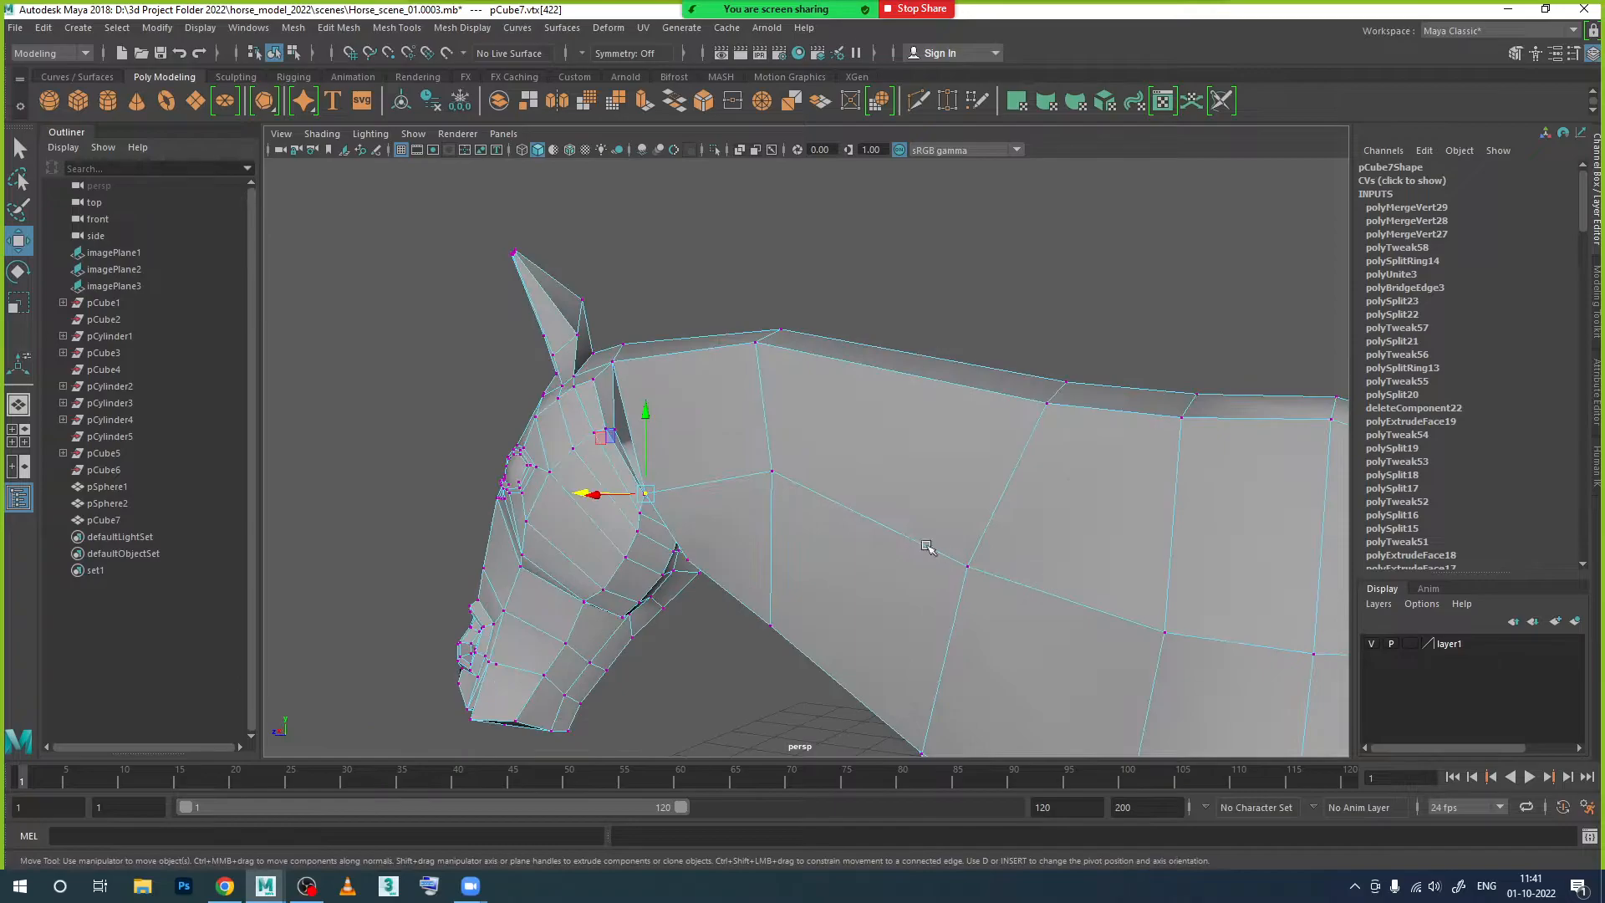
{"action": "middle_click_drag", "start_coordinate": [891, 543], "coordinate": [941, 518], "text": "alt"}
{"action": "left_click_drag", "start_coordinate": [870, 516], "coordinate": [924, 528], "text": "alt"}
{"action": "left_click_drag", "start_coordinate": [766, 415], "coordinate": [694, 382]}
{"action": "left_click_drag", "start_coordinate": [695, 386], "coordinate": [631, 410], "text": "alt"}
{"action": "right_click_drag", "start_coordinate": [631, 409], "coordinate": [752, 459], "text": "alt"}
{"action": "middle_click_drag", "start_coordinate": [752, 459], "coordinate": [867, 534], "text": "alt"}
{"action": "left_click_drag", "start_coordinate": [771, 433], "coordinate": [719, 401], "text": "alt"}
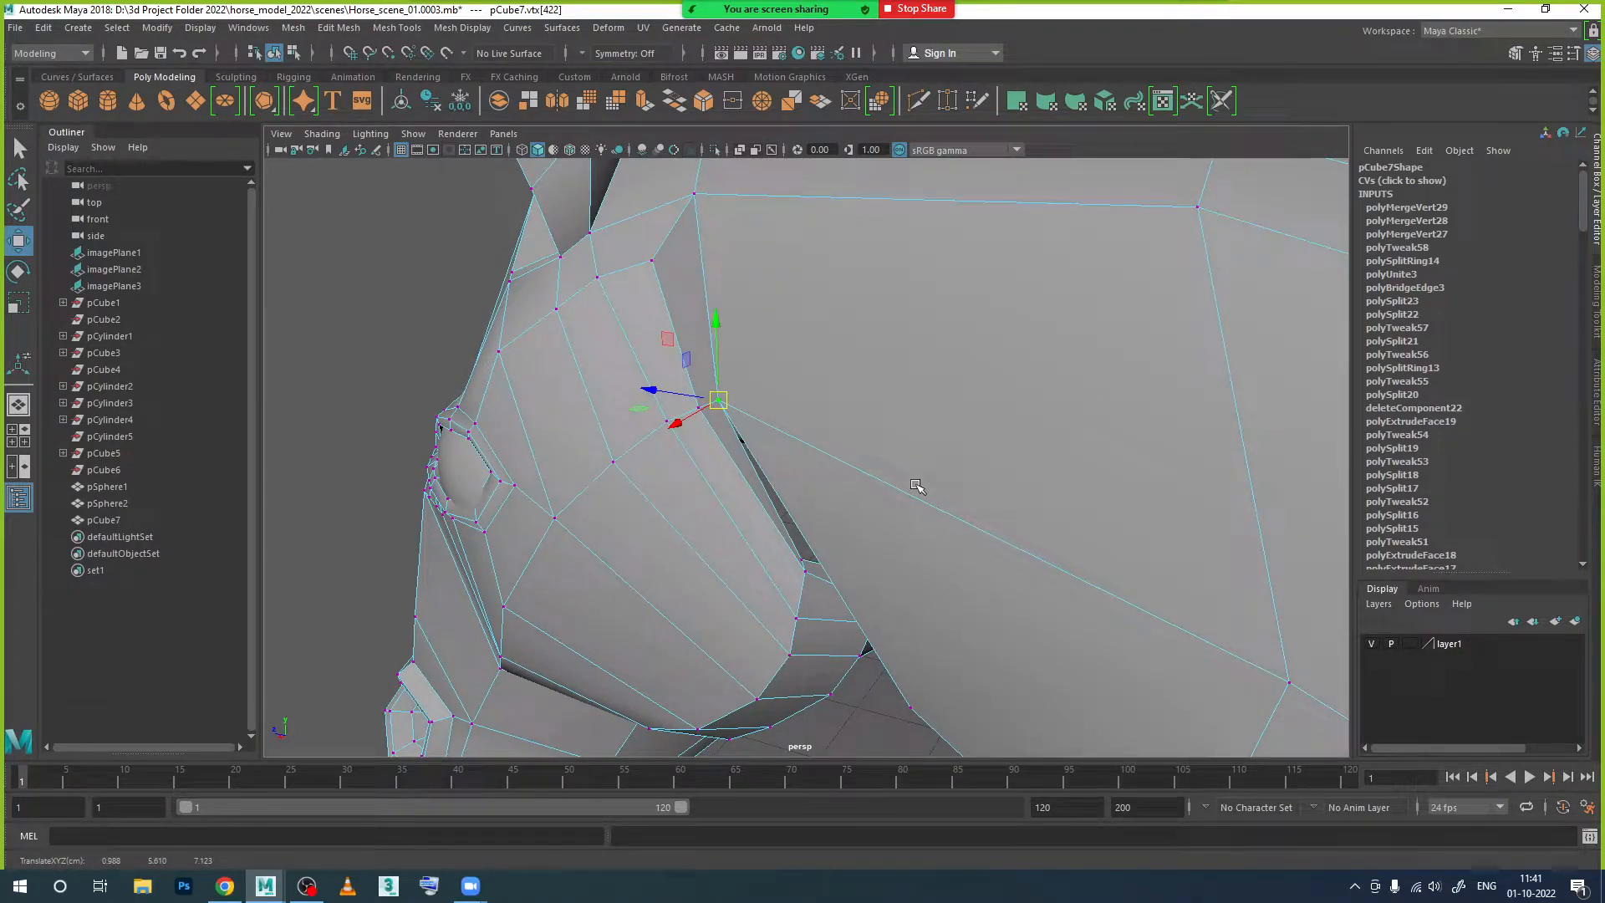
Step: Merge the repositioned neck vertex with the adjacent vertex on the head's rear border
{"action": "left_click_drag", "start_coordinate": [896, 466], "coordinate": [861, 451], "text": "alt"}
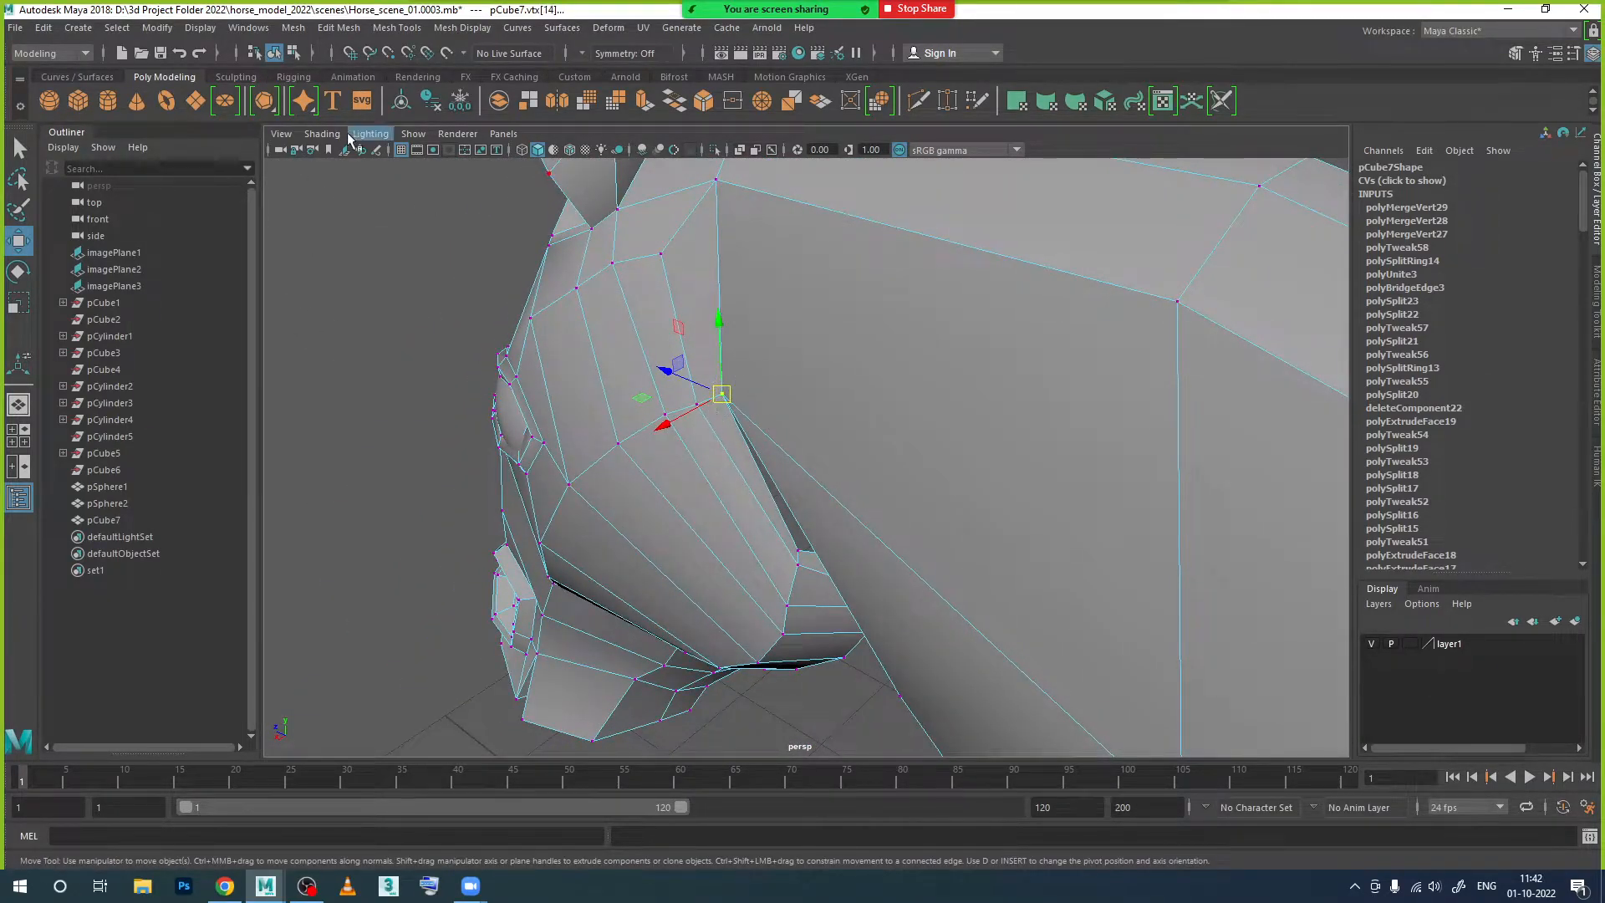
{"action": "left_click", "coordinate": [339, 28]}
{"action": "left_click", "coordinate": [365, 206]}
Step: Raise the body's lower neck border vertices toward the underside of the jaw
{"action": "mouse_move", "coordinate": [744, 422]}
{"action": "left_mouse_down", "text": "alt"}
{"action": "mouse_move", "coordinate": [766, 419]}
{"action": "mouse_move", "coordinate": [748, 422]}
{"action": "left_mouse_up", "text": "alt"}
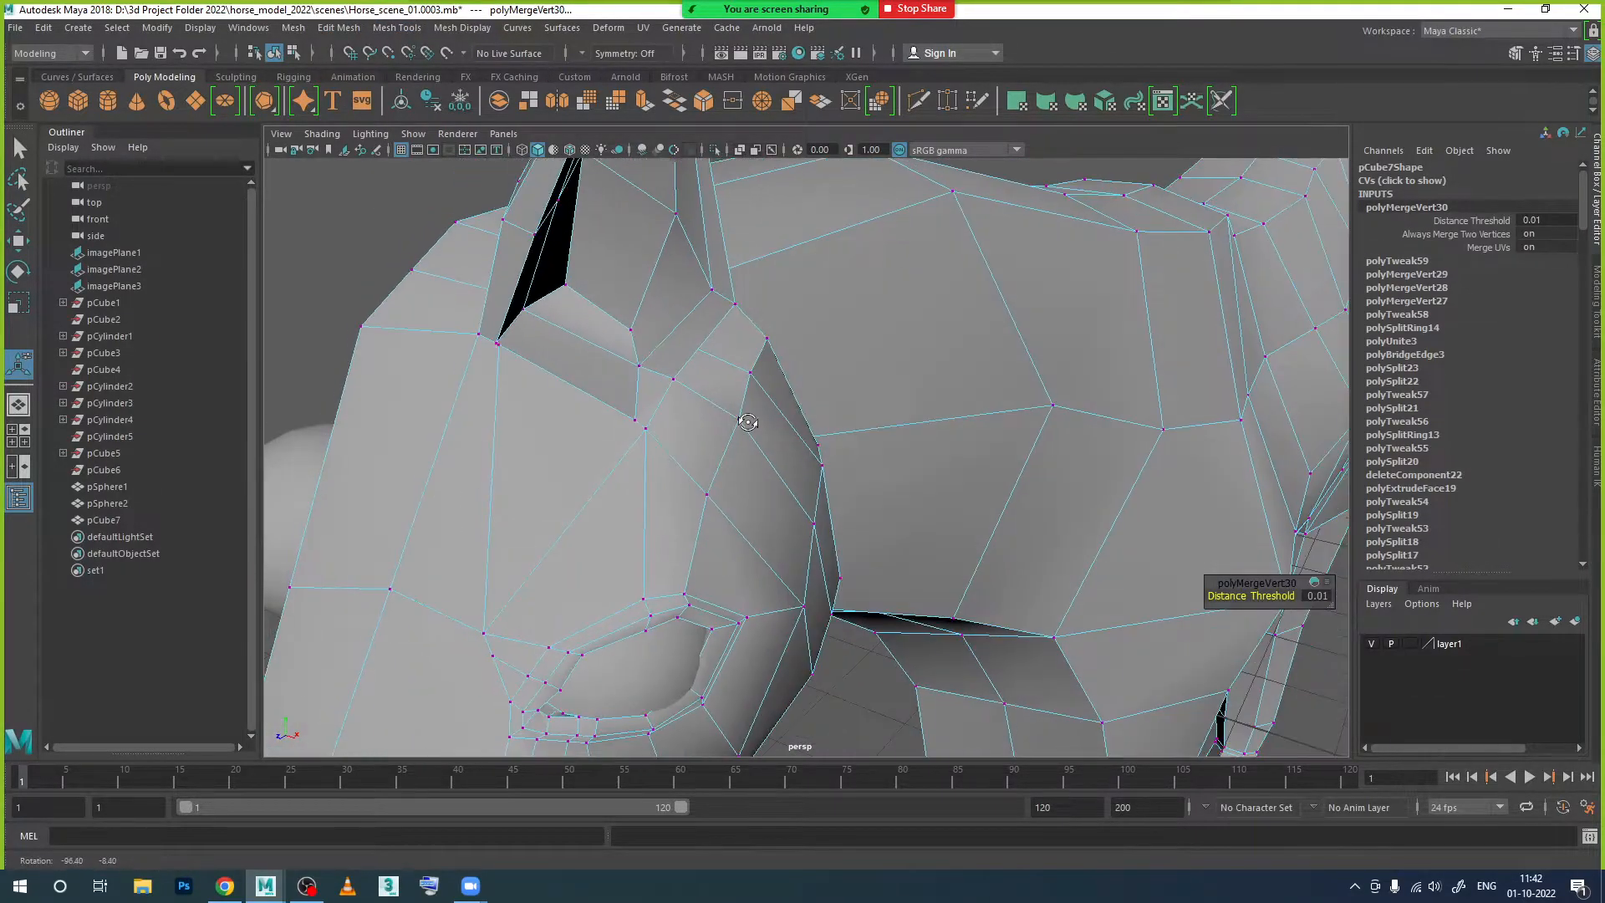
{"action": "left_click_drag", "start_coordinate": [862, 453], "coordinate": [723, 334], "text": "alt"}
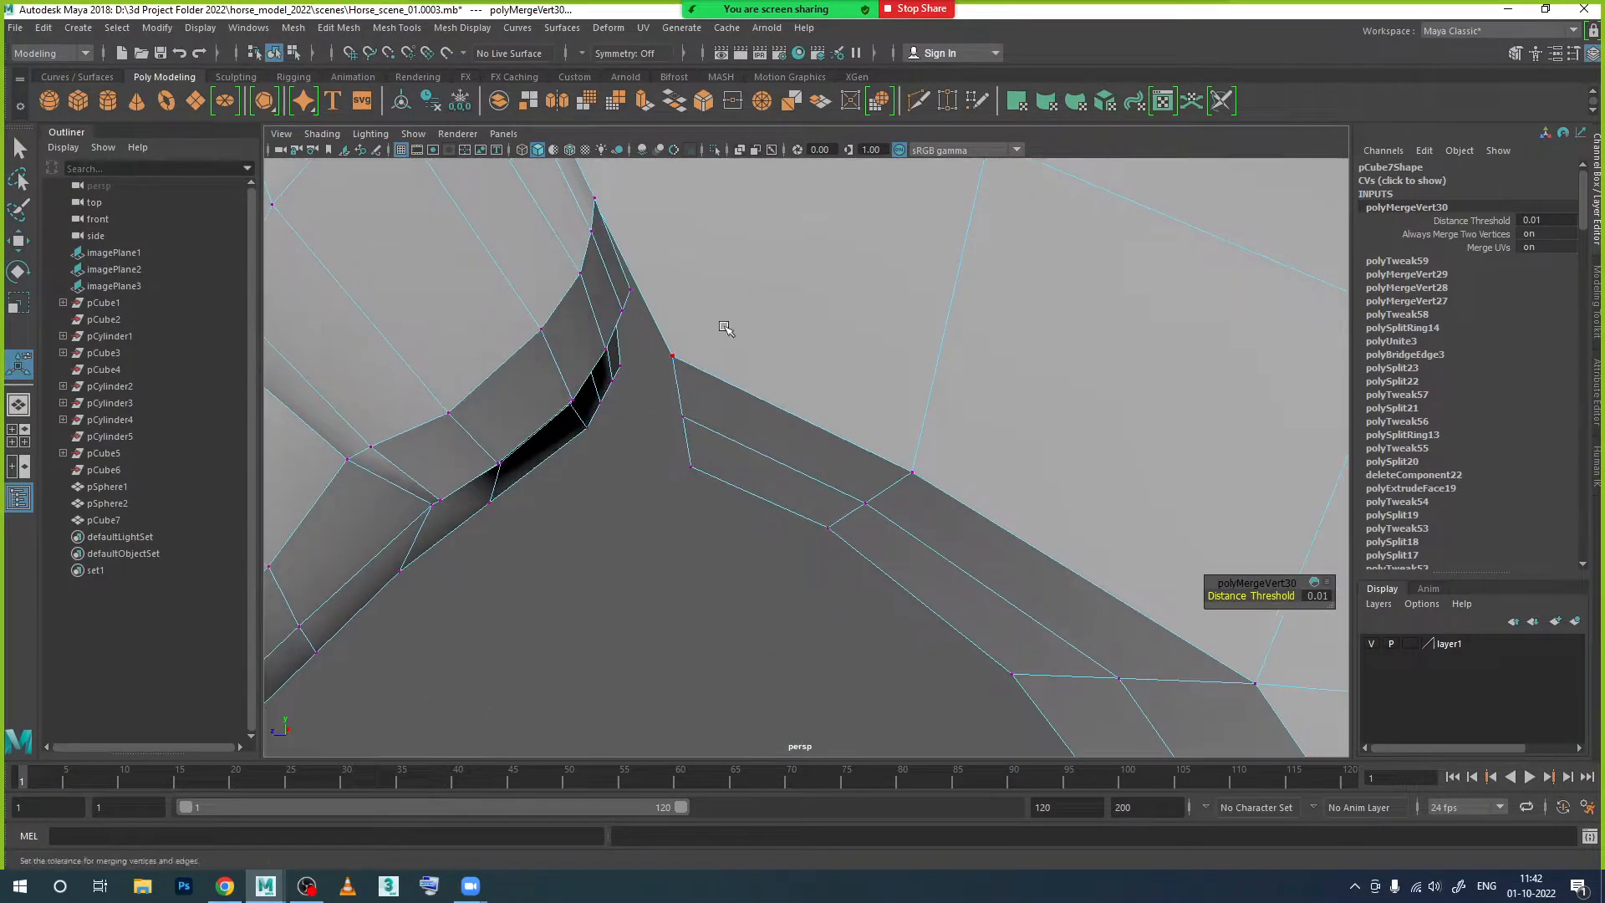
{"action": "left_click_drag", "start_coordinate": [657, 524], "coordinate": [657, 511], "text": "alt"}
{"action": "key", "text": "w"}
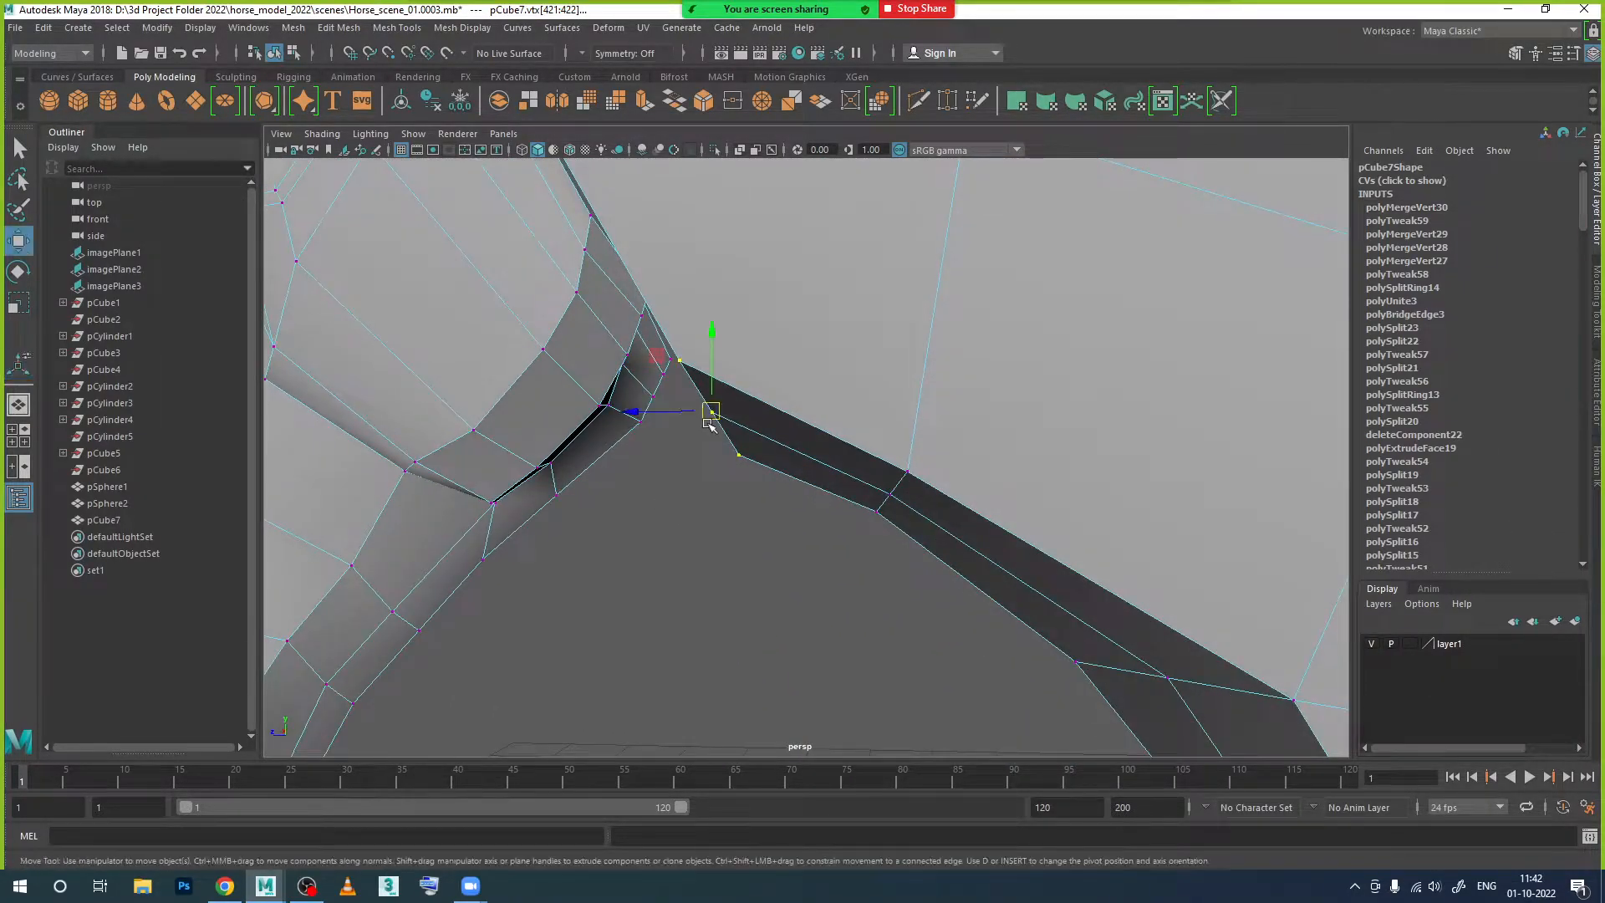
{"action": "left_click_drag", "start_coordinate": [709, 356], "coordinate": [710, 280]}
Step: Merge the two lowest pairs of head and neck border vertices under the throat
{"action": "mouse_move", "coordinate": [828, 526]}
{"action": "left_mouse_down", "text": "alt"}
{"action": "mouse_move", "coordinate": [767, 441]}
{"action": "mouse_move", "coordinate": [786, 439]}
{"action": "mouse_move", "coordinate": [760, 468]}
{"action": "mouse_move", "coordinate": [800, 537]}
{"action": "left_mouse_up", "text": "alt"}
{"action": "left_click", "coordinate": [776, 583]}
{"action": "left_click", "coordinate": [820, 542], "text": "shift"}
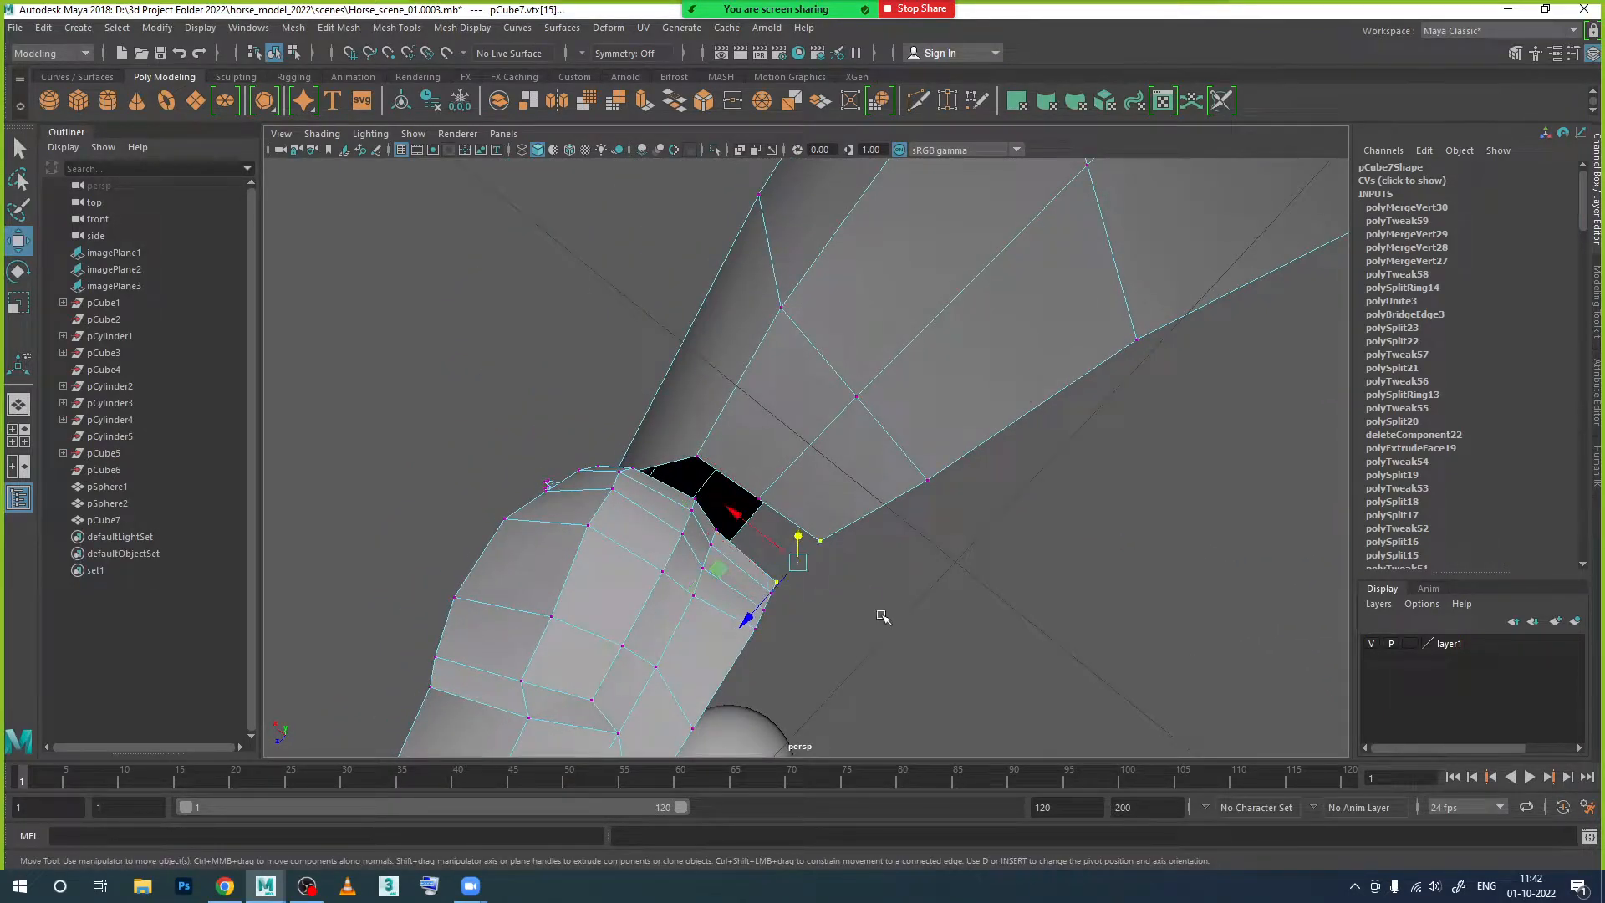
{"action": "left_click", "coordinate": [416, 199]}
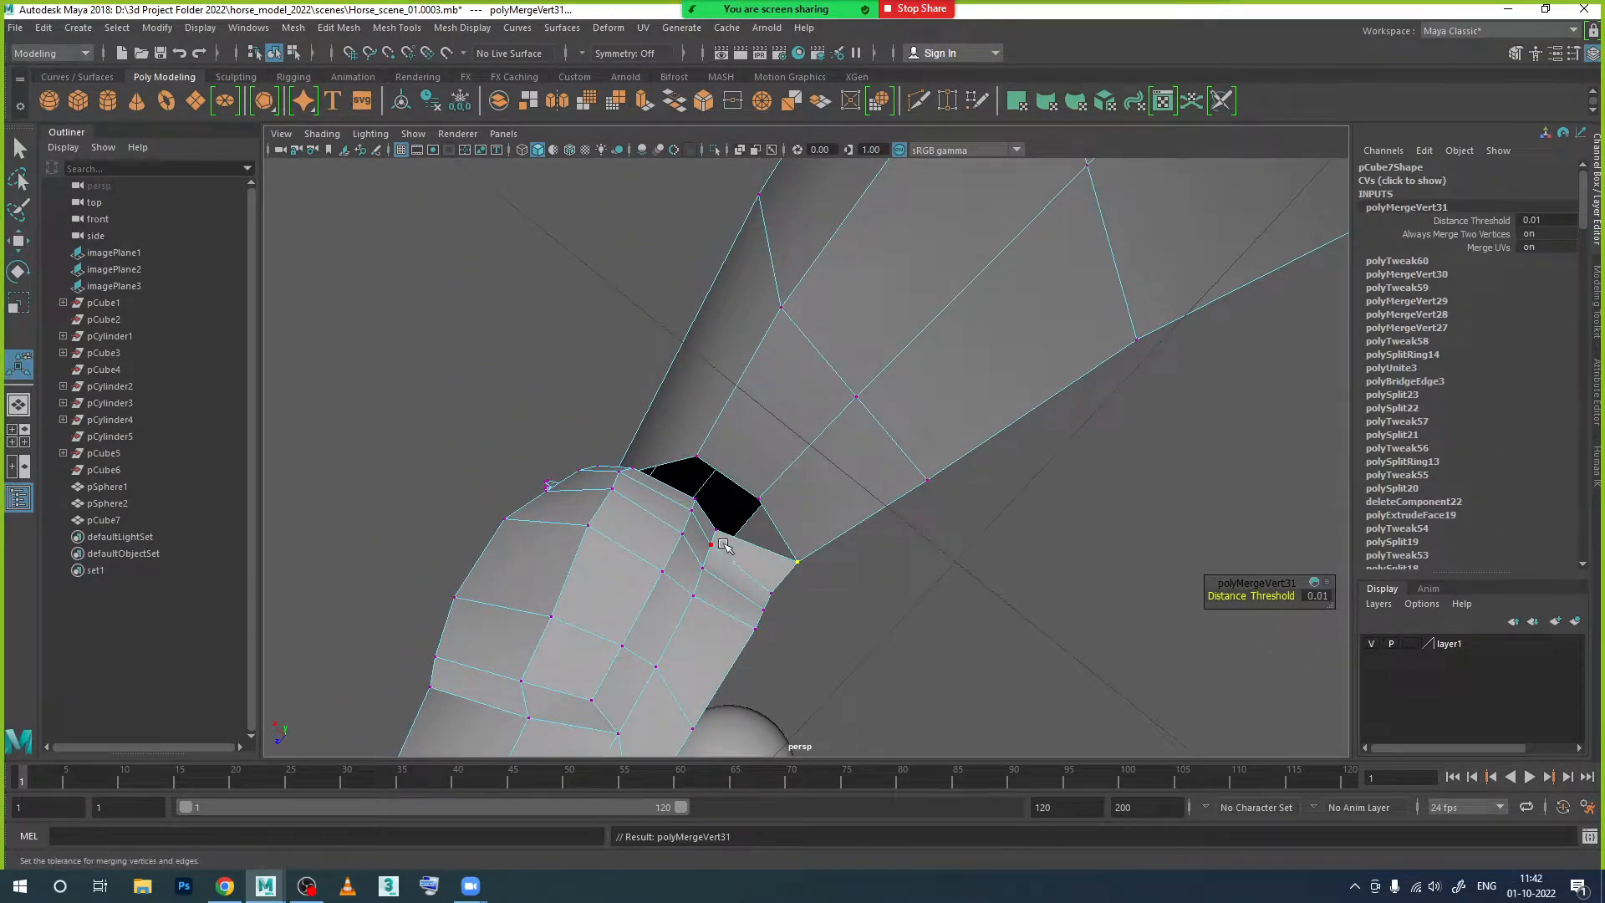
{"action": "left_click", "coordinate": [762, 501]}
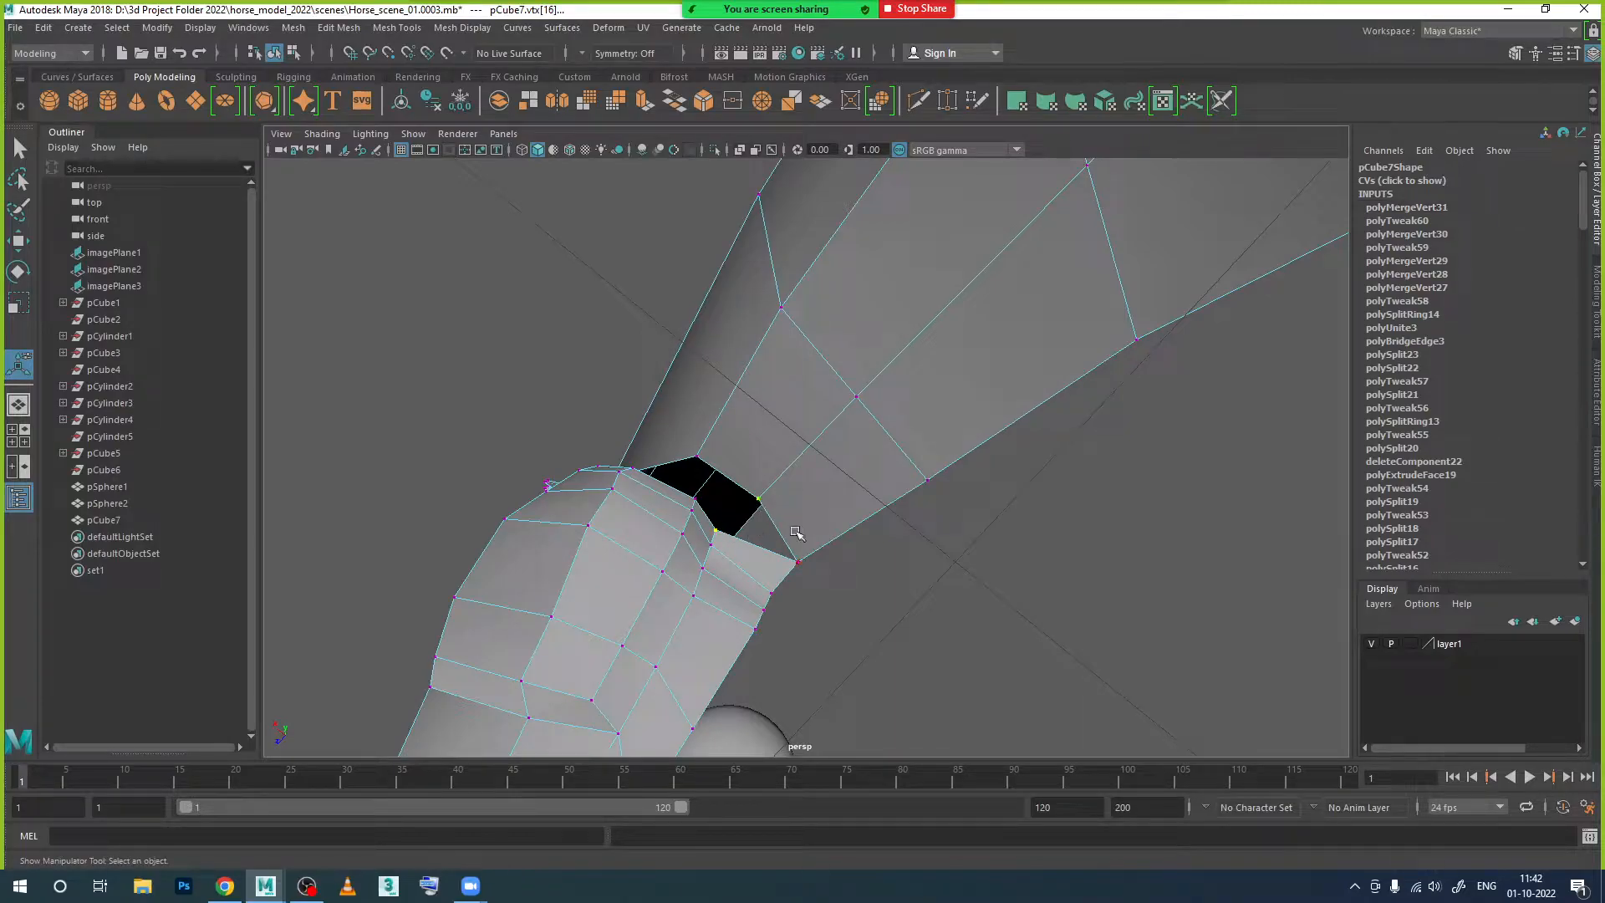
{"action": "key", "text": "g"}
Step: Try to move the head's rear border vertex above the last merged pair toward the neck border
{"action": "left_click_drag", "start_coordinate": [691, 507], "coordinate": [702, 544], "text": "alt"}
{"action": "scroll", "coordinate": [680, 428], "scroll_direction": "up", "scroll_amount": 2}
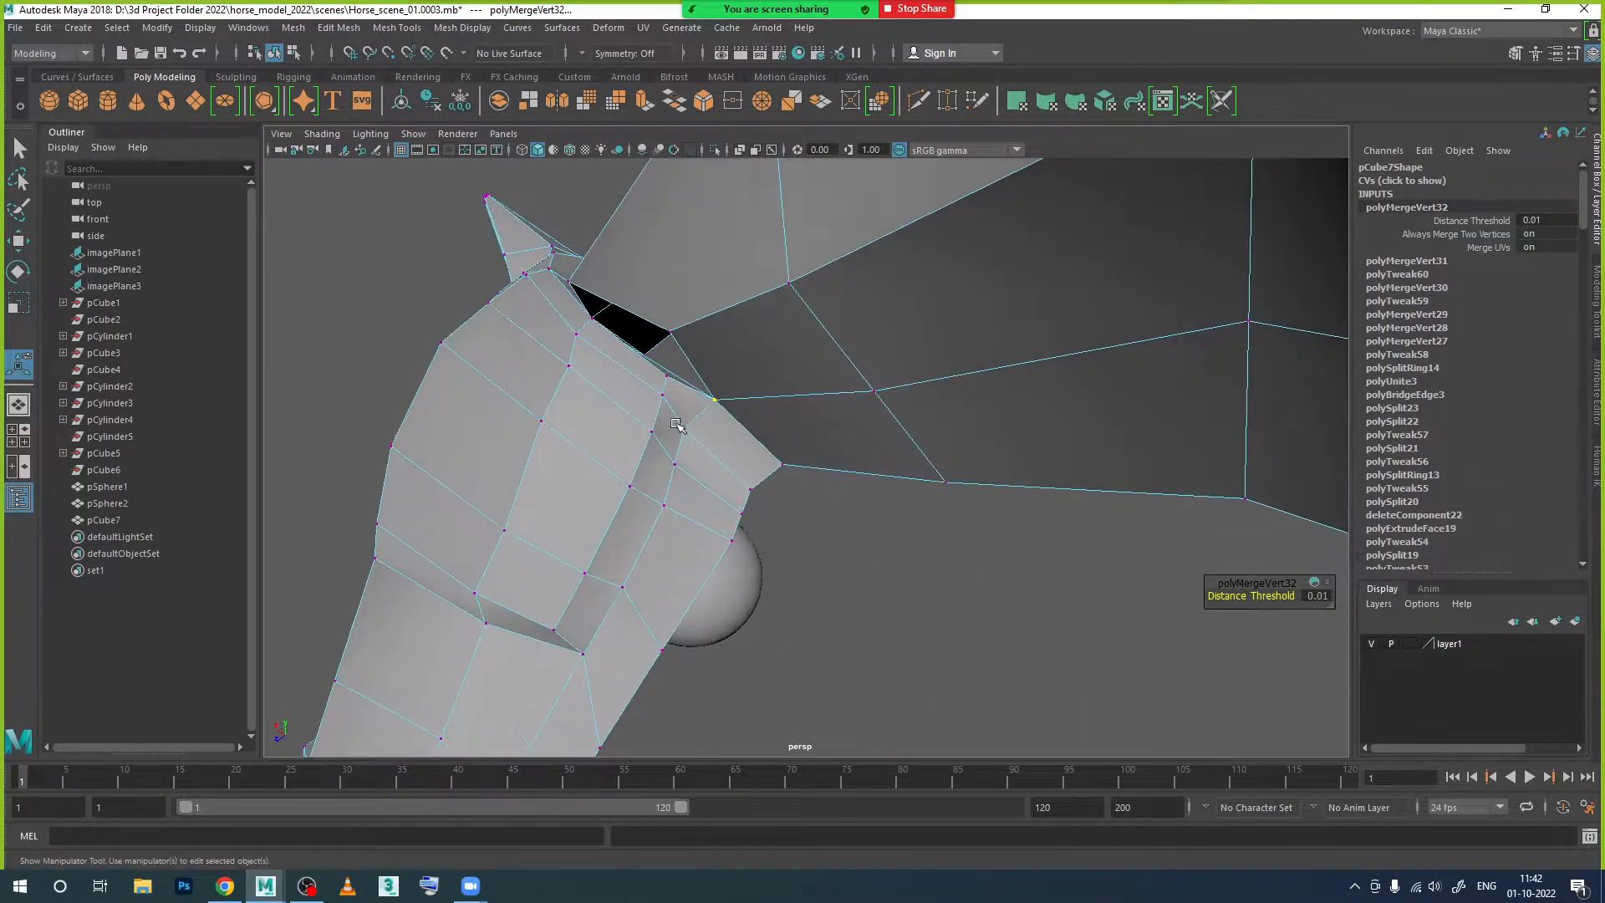
{"action": "left_click_drag", "start_coordinate": [680, 428], "coordinate": [684, 453], "text": "alt"}
{"action": "middle_click_drag", "start_coordinate": [663, 363], "coordinate": [662, 427], "text": "alt"}
{"action": "left_click_drag", "start_coordinate": [661, 427], "coordinate": [625, 423], "text": "alt"}
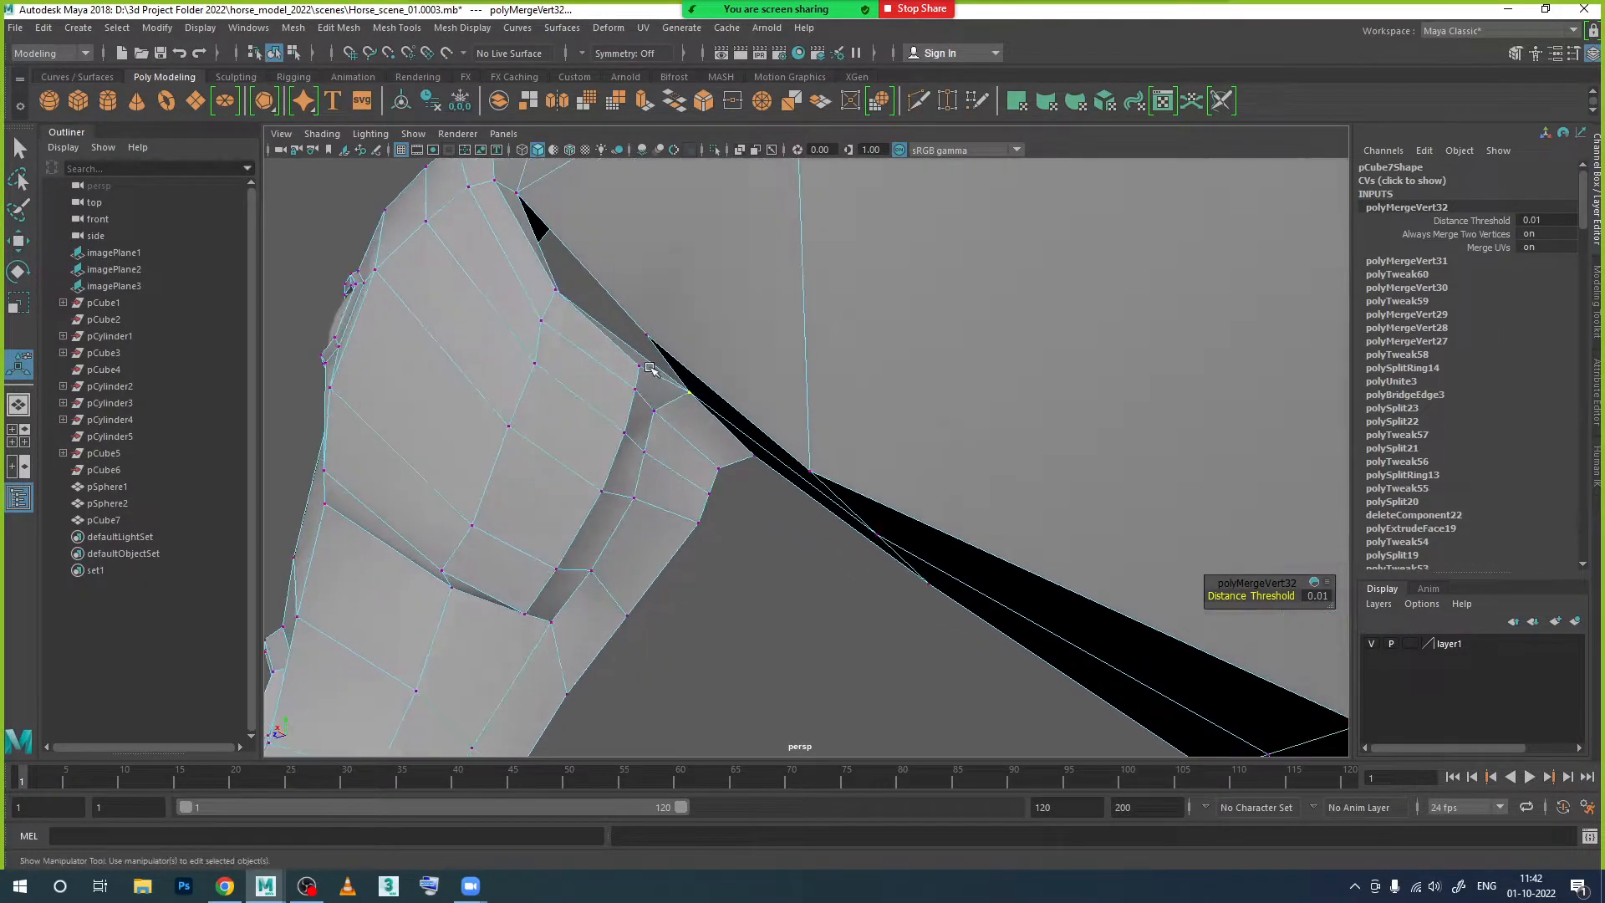
{"action": "middle_click_drag", "start_coordinate": [649, 370], "coordinate": [641, 440], "text": "alt"}
{"action": "left_click_drag", "start_coordinate": [641, 439], "coordinate": [674, 415], "text": "alt"}
{"action": "left_click", "coordinate": [591, 352]}
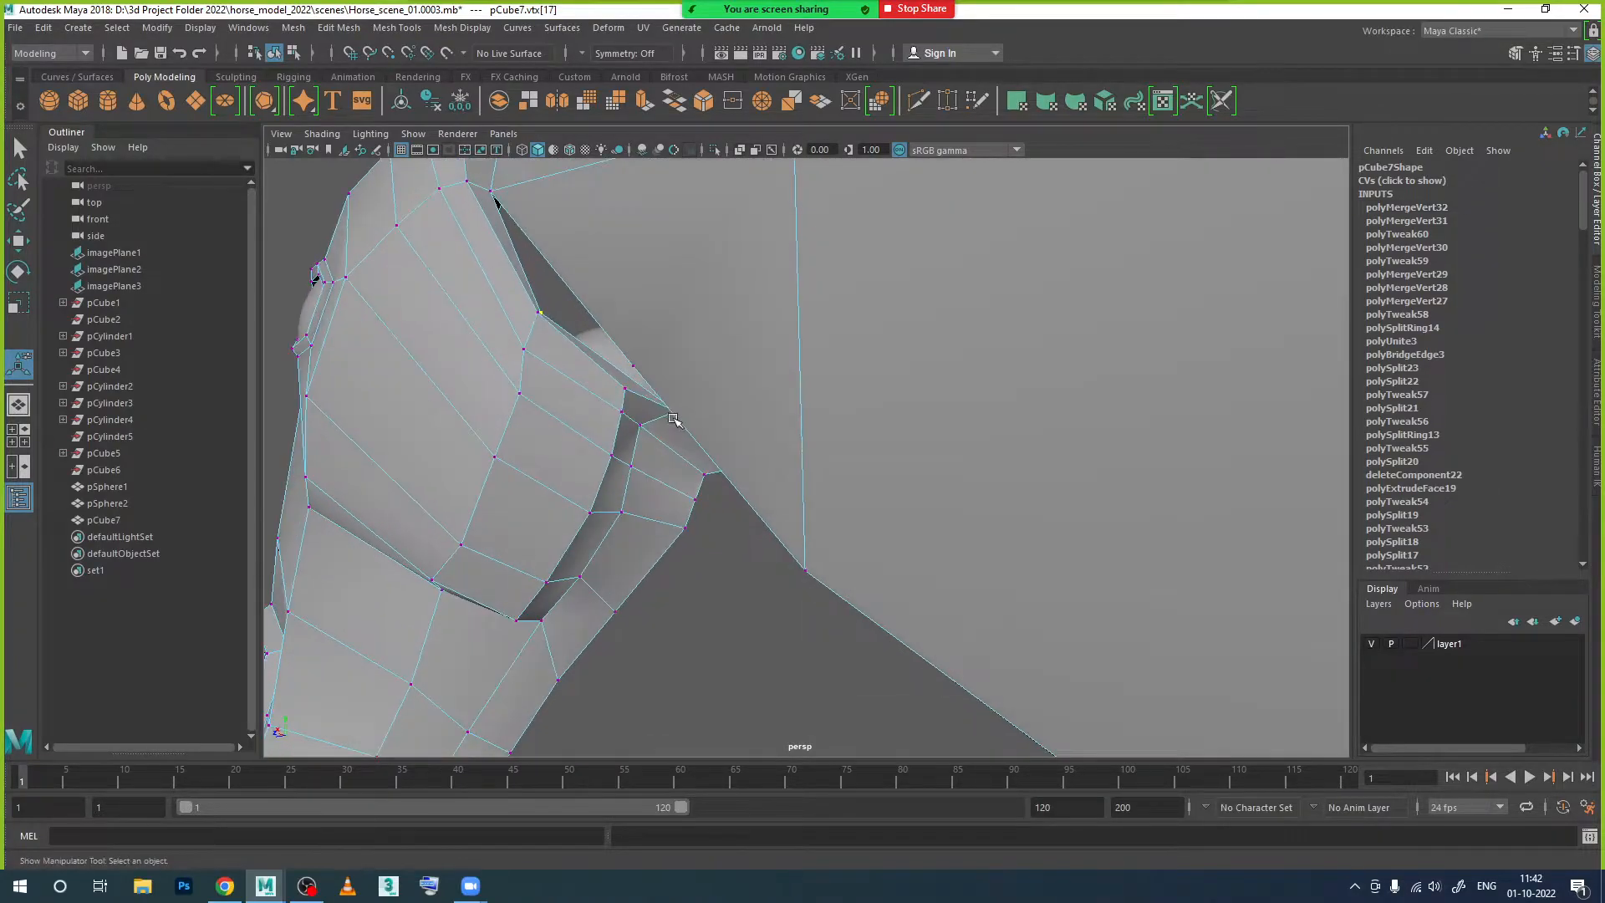
{"action": "key", "text": "w"}
{"action": "left_click_drag", "start_coordinate": [505, 311], "coordinate": [565, 274]}
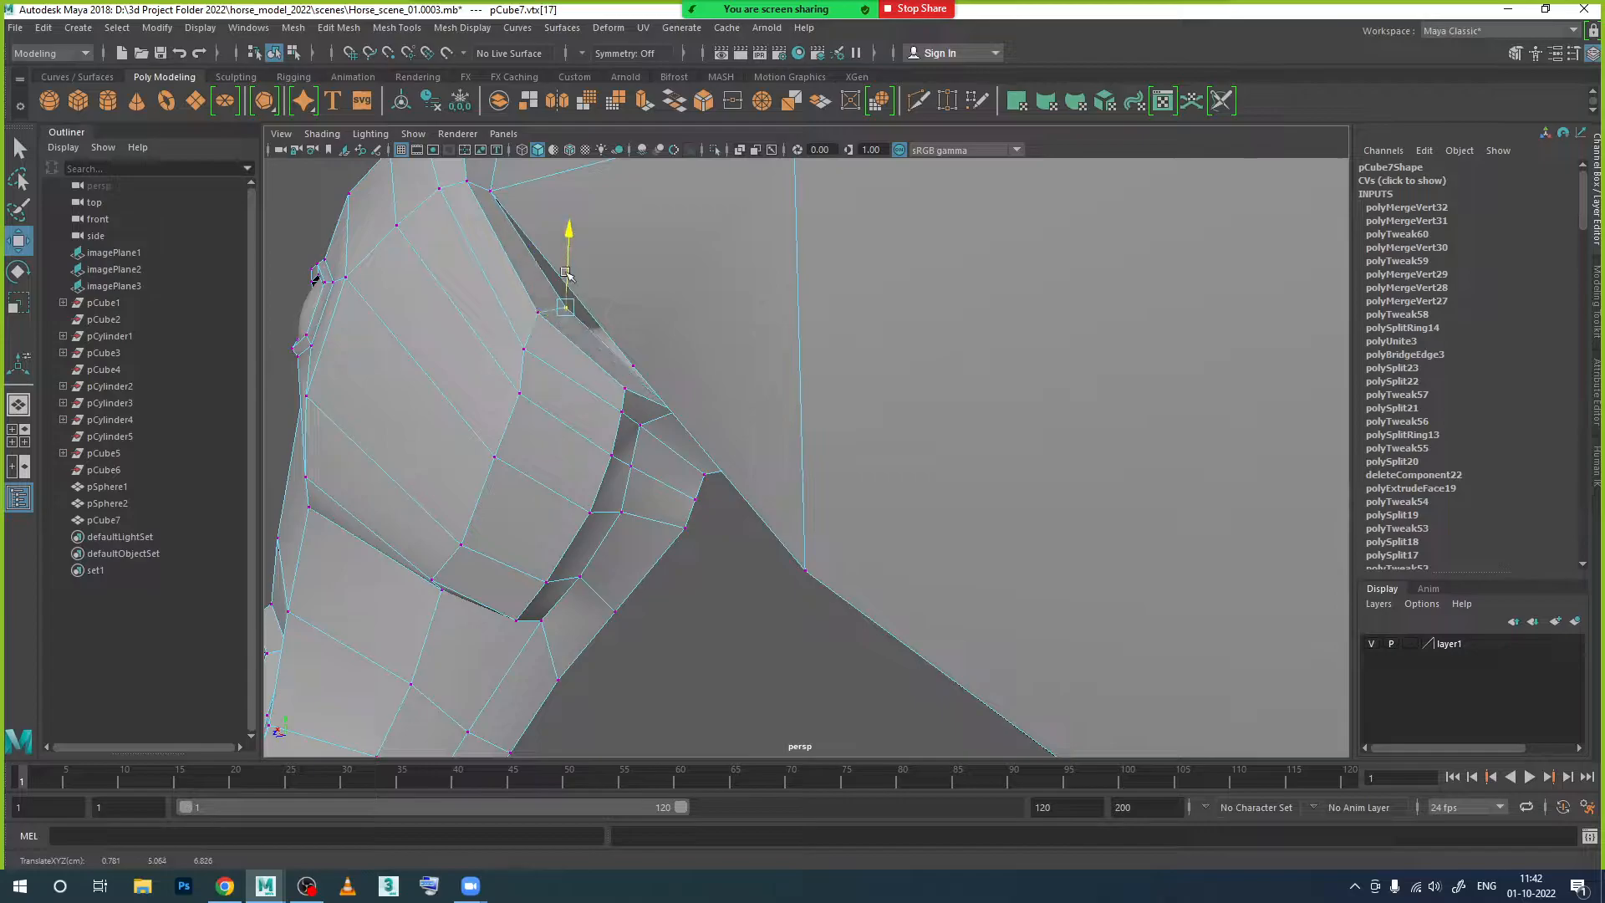
{"action": "left_click_drag", "start_coordinate": [648, 411], "coordinate": [575, 465], "text": "alt"}
{"action": "scroll", "coordinate": [516, 331], "scroll_direction": "up", "scroll_amount": 1}
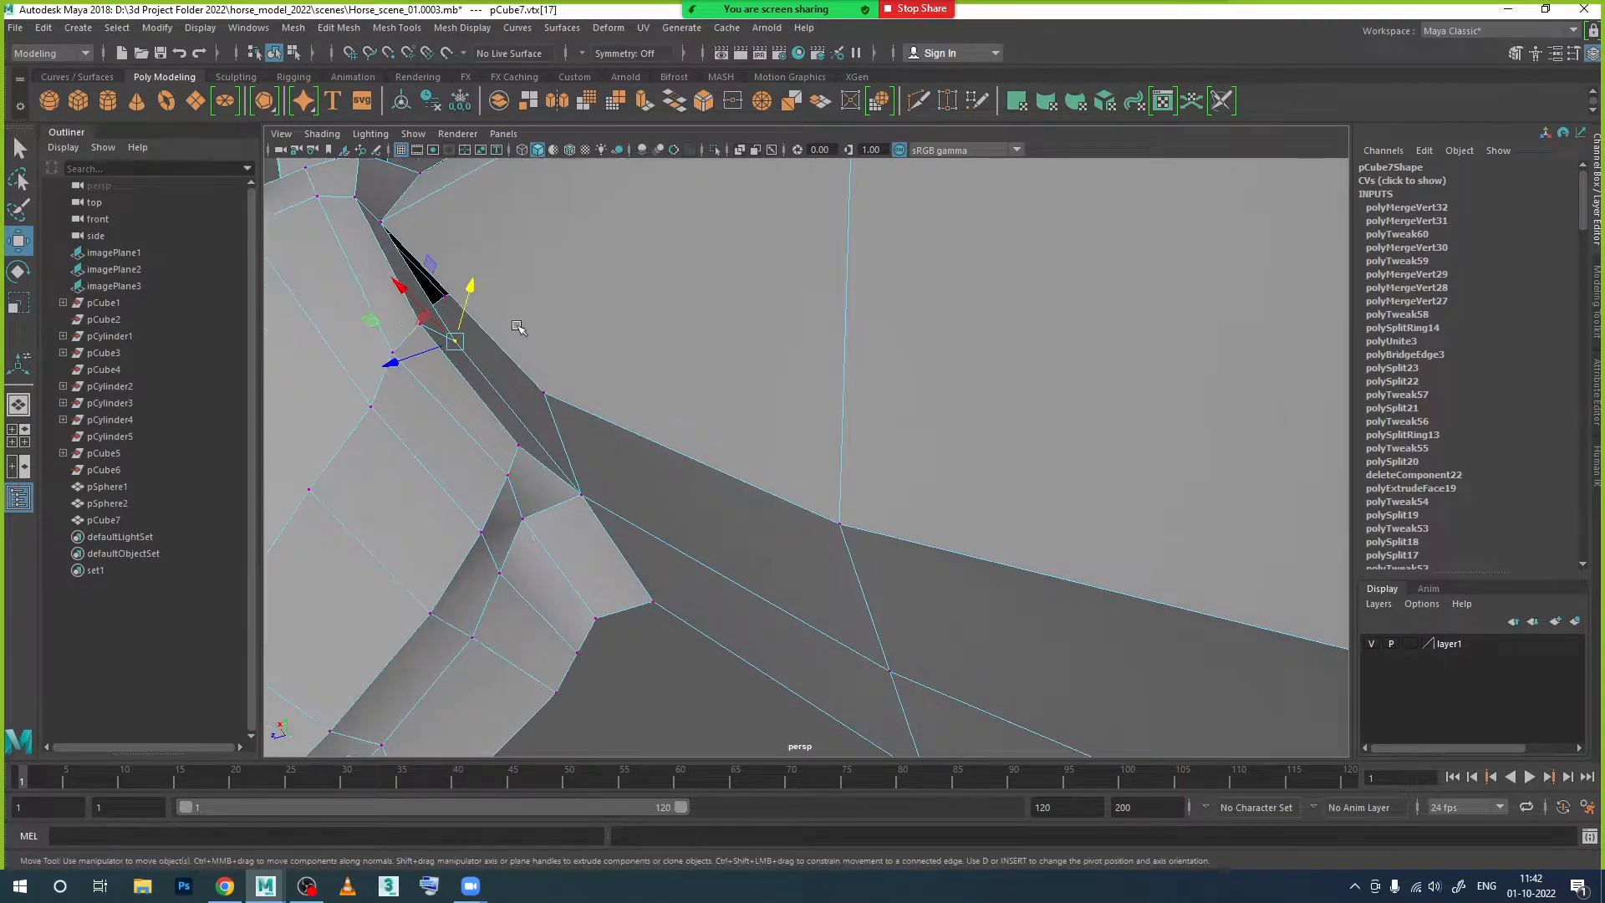
{"action": "middle_click_drag", "start_coordinate": [531, 348], "coordinate": [543, 320], "text": "alt"}
{"action": "mouse_move", "coordinate": [544, 320]}
{"action": "left_mouse_down", "text": "alt"}
{"action": "mouse_move", "coordinate": [601, 355]}
{"action": "mouse_move", "coordinate": [578, 359]}
{"action": "mouse_move", "coordinate": [594, 352]}
{"action": "left_mouse_up", "text": "alt"}
Step: Undo the recent vertex moves and the last vertex merge at the throat
{"action": "key", "text": "ctrl+z"}
{"action": "key", "text": "ctrl+z"}
{"action": "key", "text": "ctrl+z"}
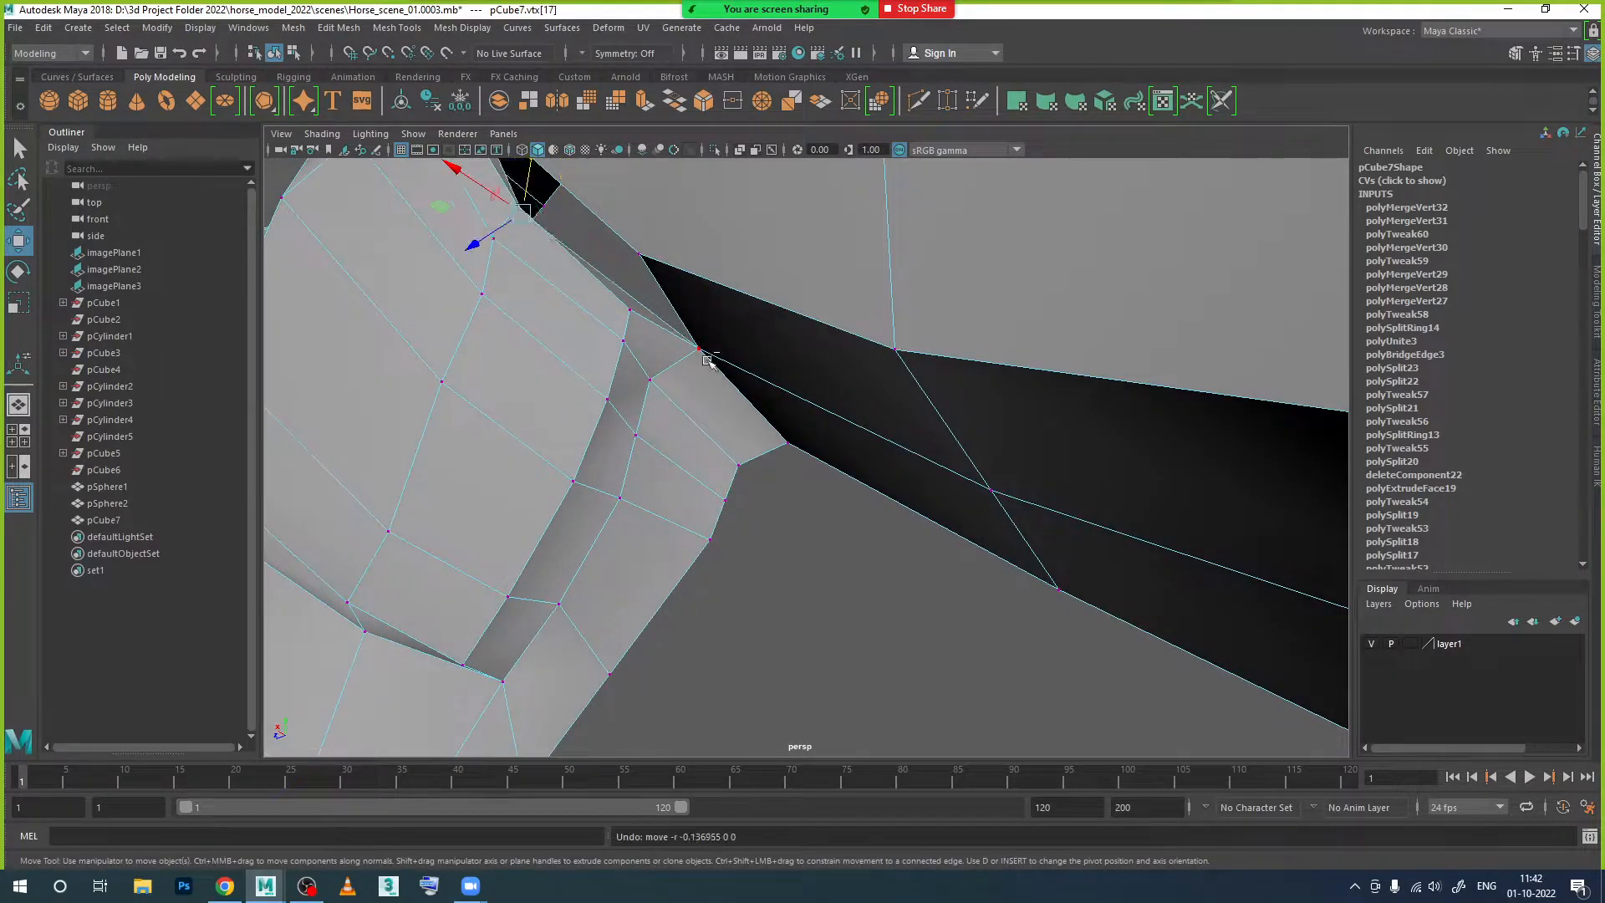
{"action": "key", "text": "ctrl+z"}
Step: Cut new edges with Multi-Cut from the neck's front border across the side of the neck to the chest edge
{"action": "left_click_drag", "start_coordinate": [706, 375], "coordinate": [791, 483], "text": "alt"}
{"action": "middle_click_drag", "start_coordinate": [792, 483], "coordinate": [661, 450], "text": "alt"}
{"action": "left_click_drag", "start_coordinate": [612, 372], "coordinate": [556, 289], "text": "alt"}
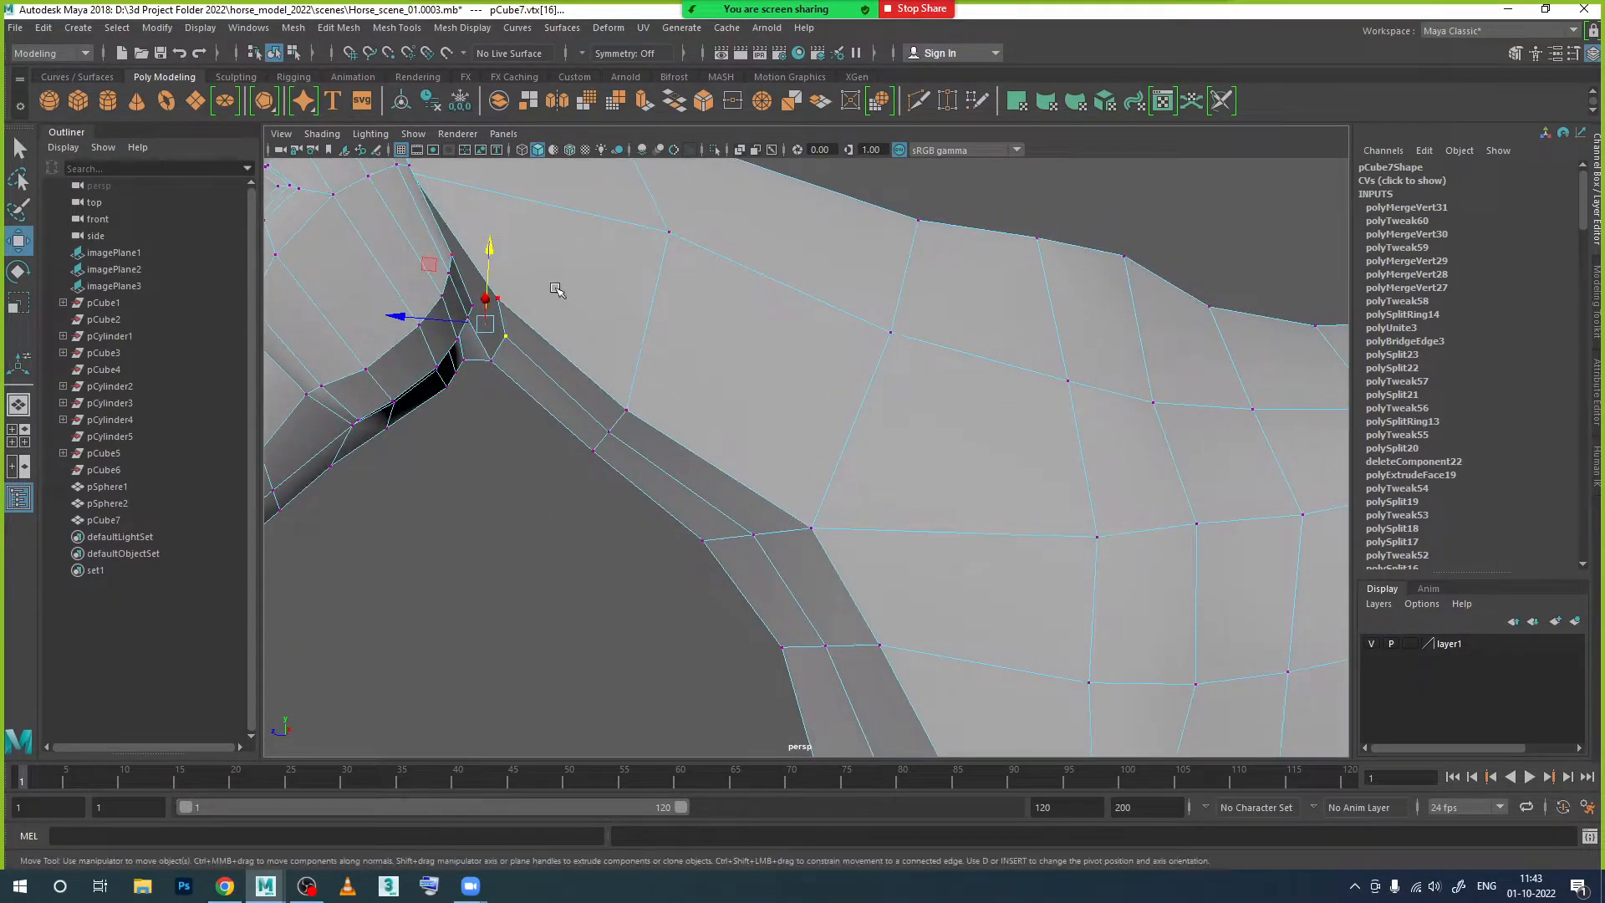
{"action": "left_click", "coordinate": [917, 107]}
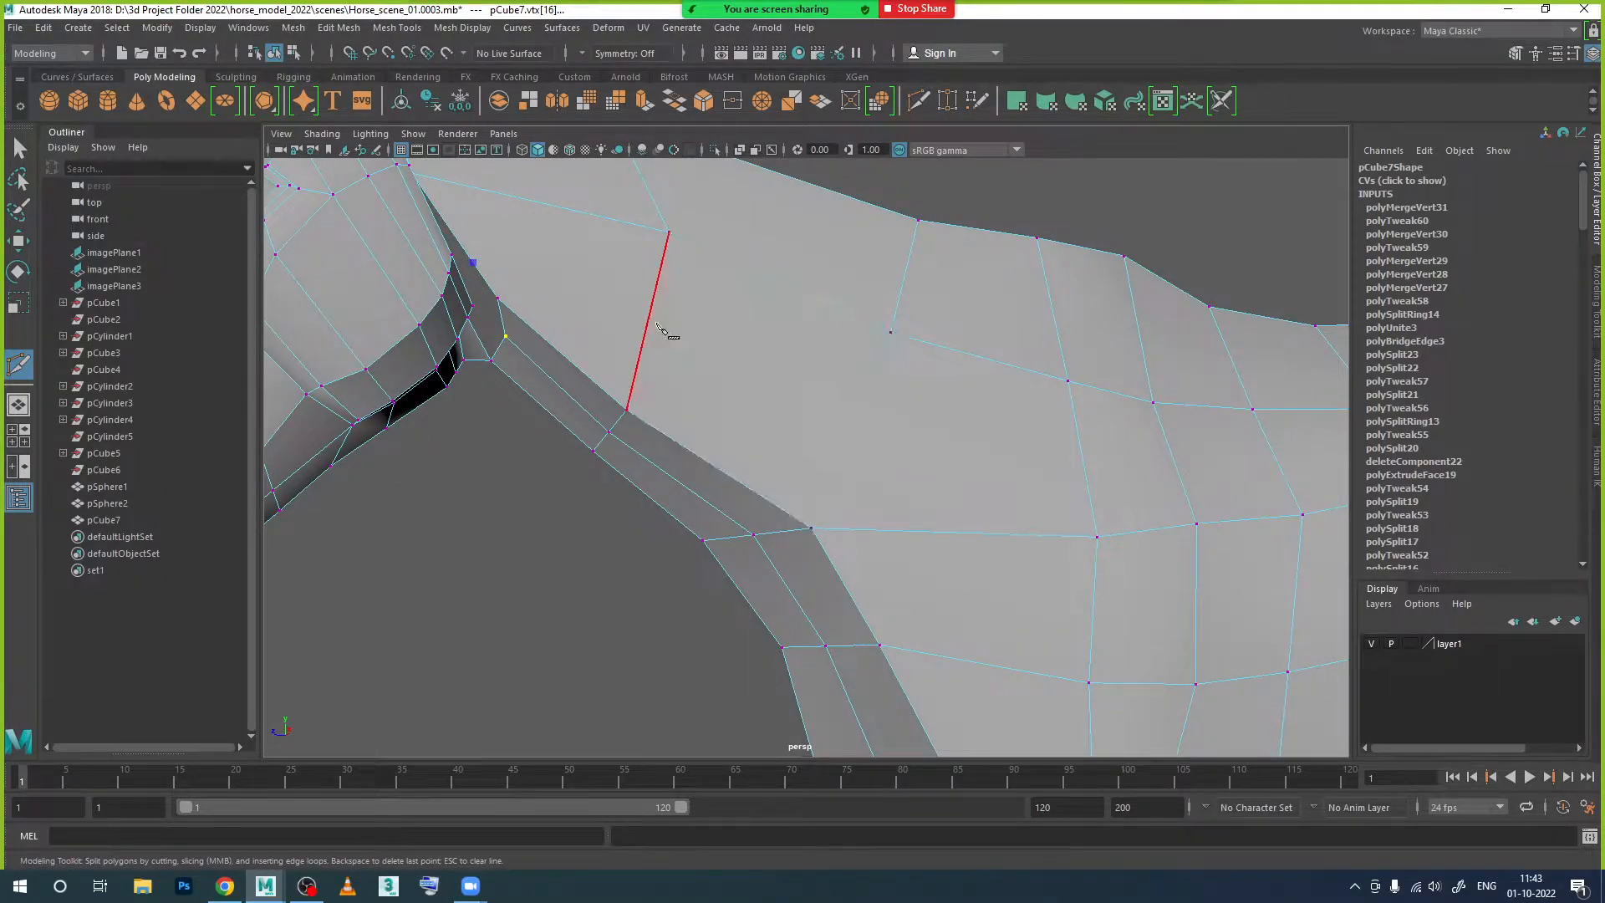
{"action": "left_click", "coordinate": [848, 437]}
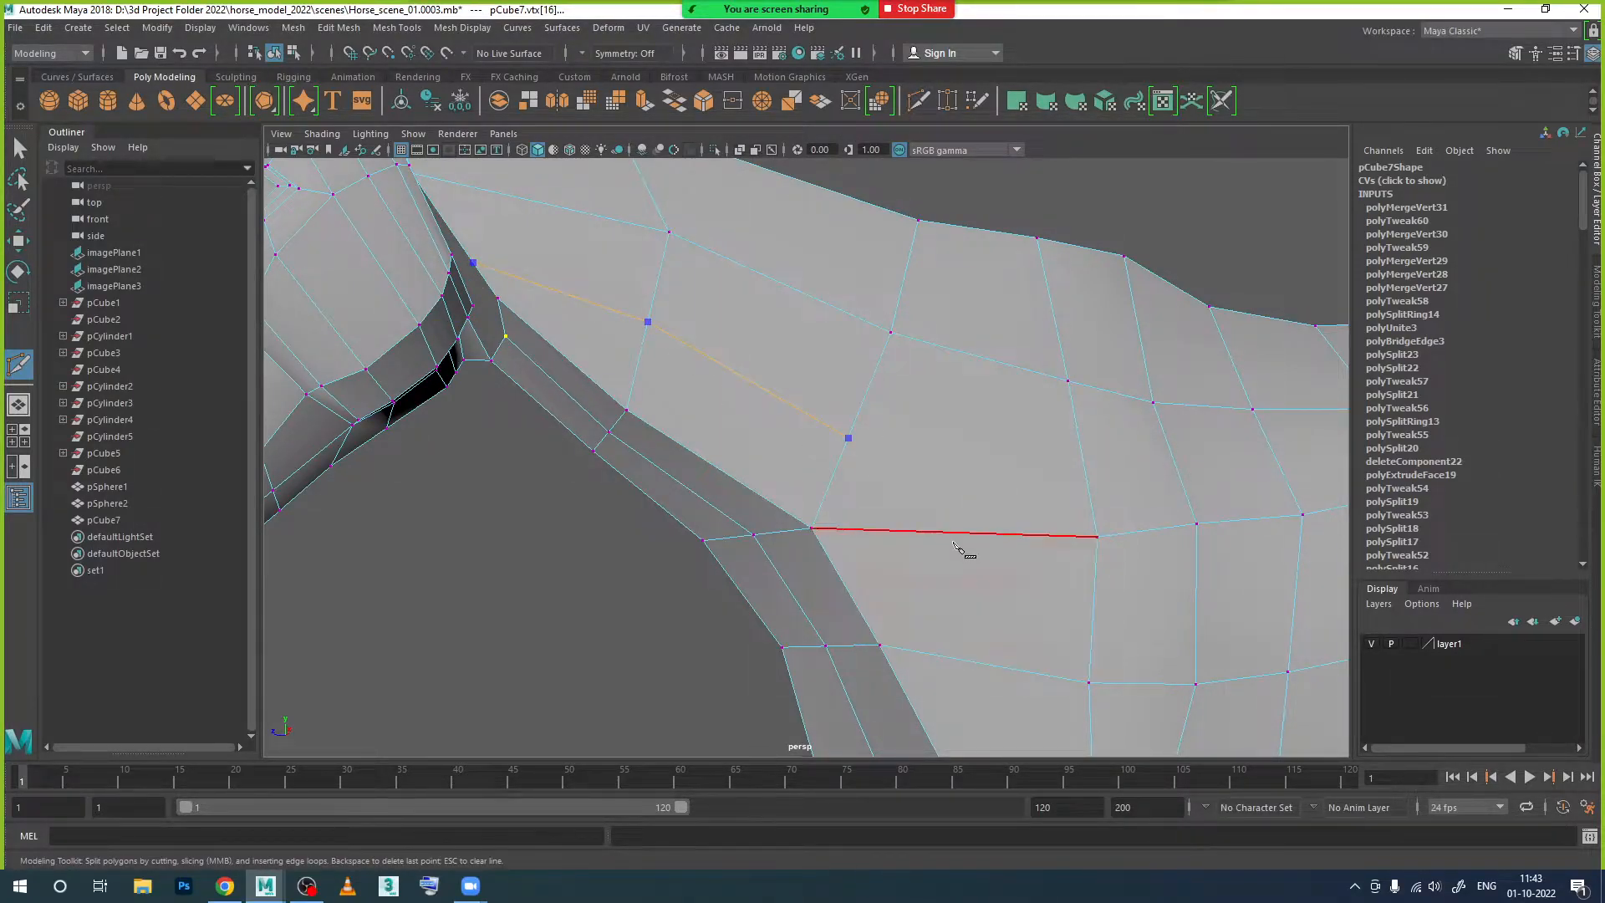
{"action": "left_click", "coordinate": [951, 532]}
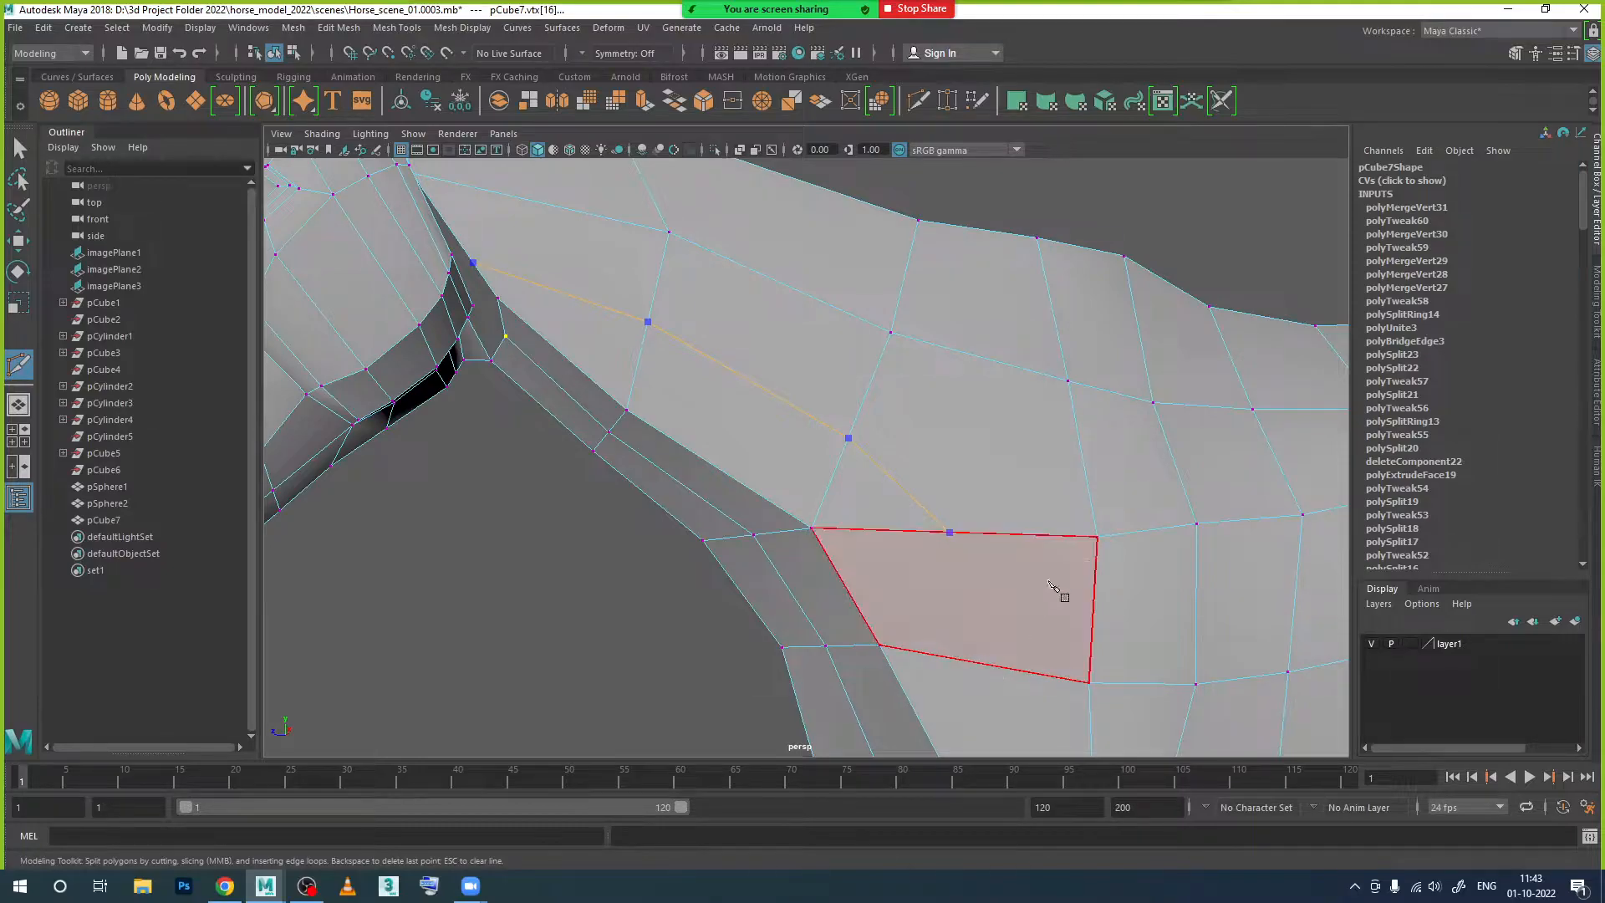
{"action": "key", "text": "Return"}
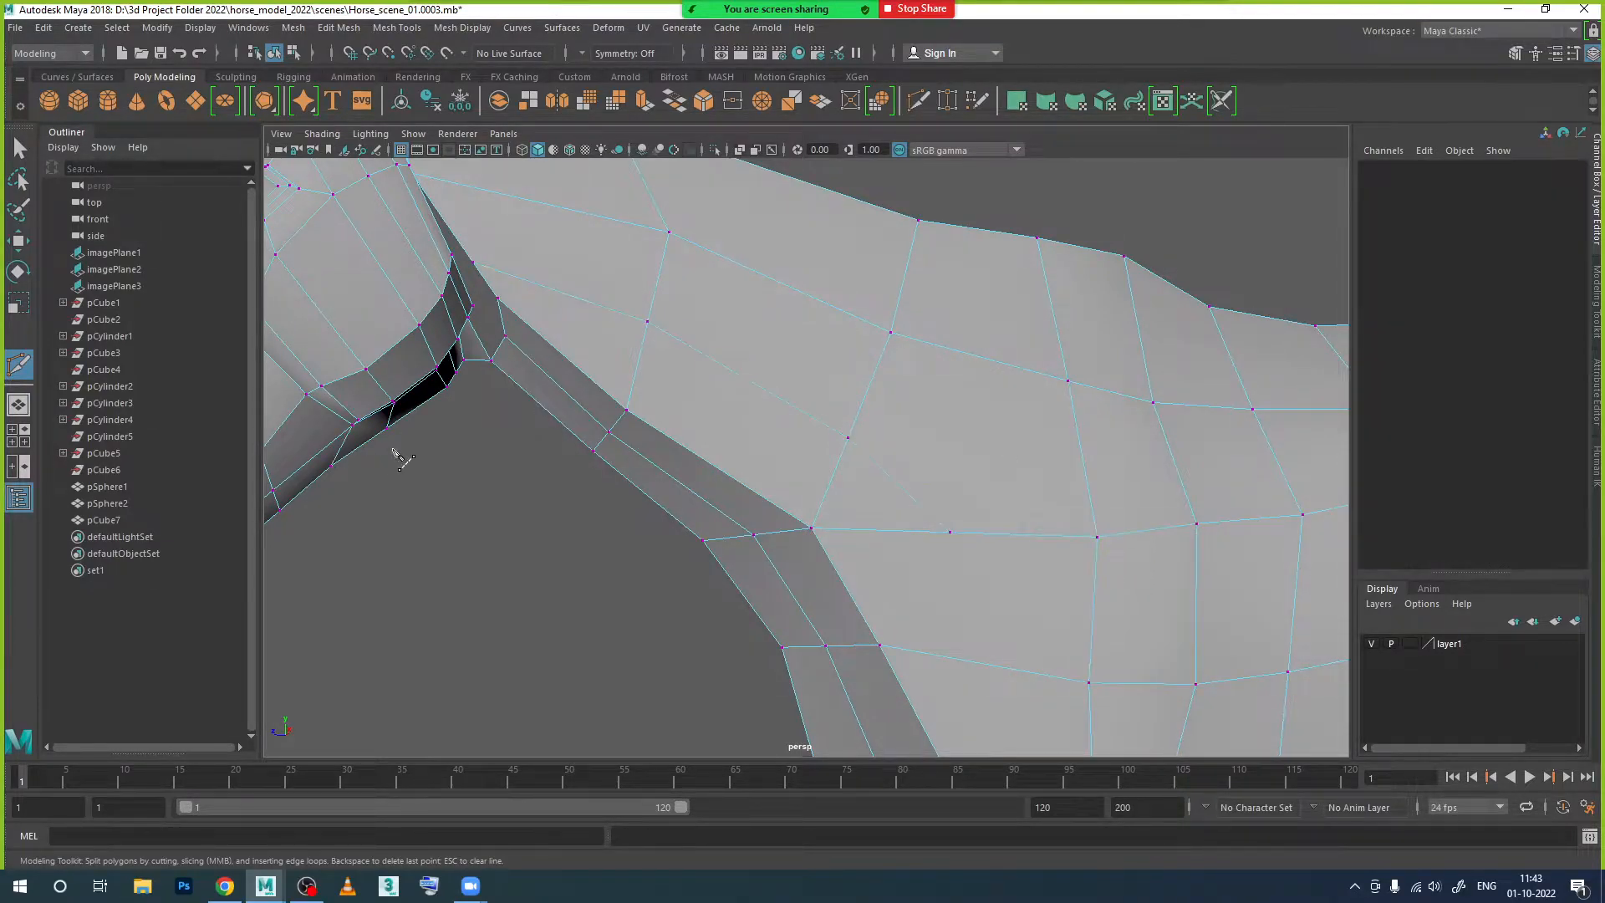
Step: Move the head's rear border vertex toward the new vertex on the neck's front border
{"action": "left_click_drag", "start_coordinate": [610, 434], "coordinate": [599, 435], "text": "alt"}
{"action": "middle_click_drag", "start_coordinate": [548, 416], "coordinate": [623, 470], "text": "alt"}
{"action": "left_click", "coordinate": [18, 243]}
{"action": "left_click_drag", "start_coordinate": [563, 434], "coordinate": [532, 405], "text": "alt"}
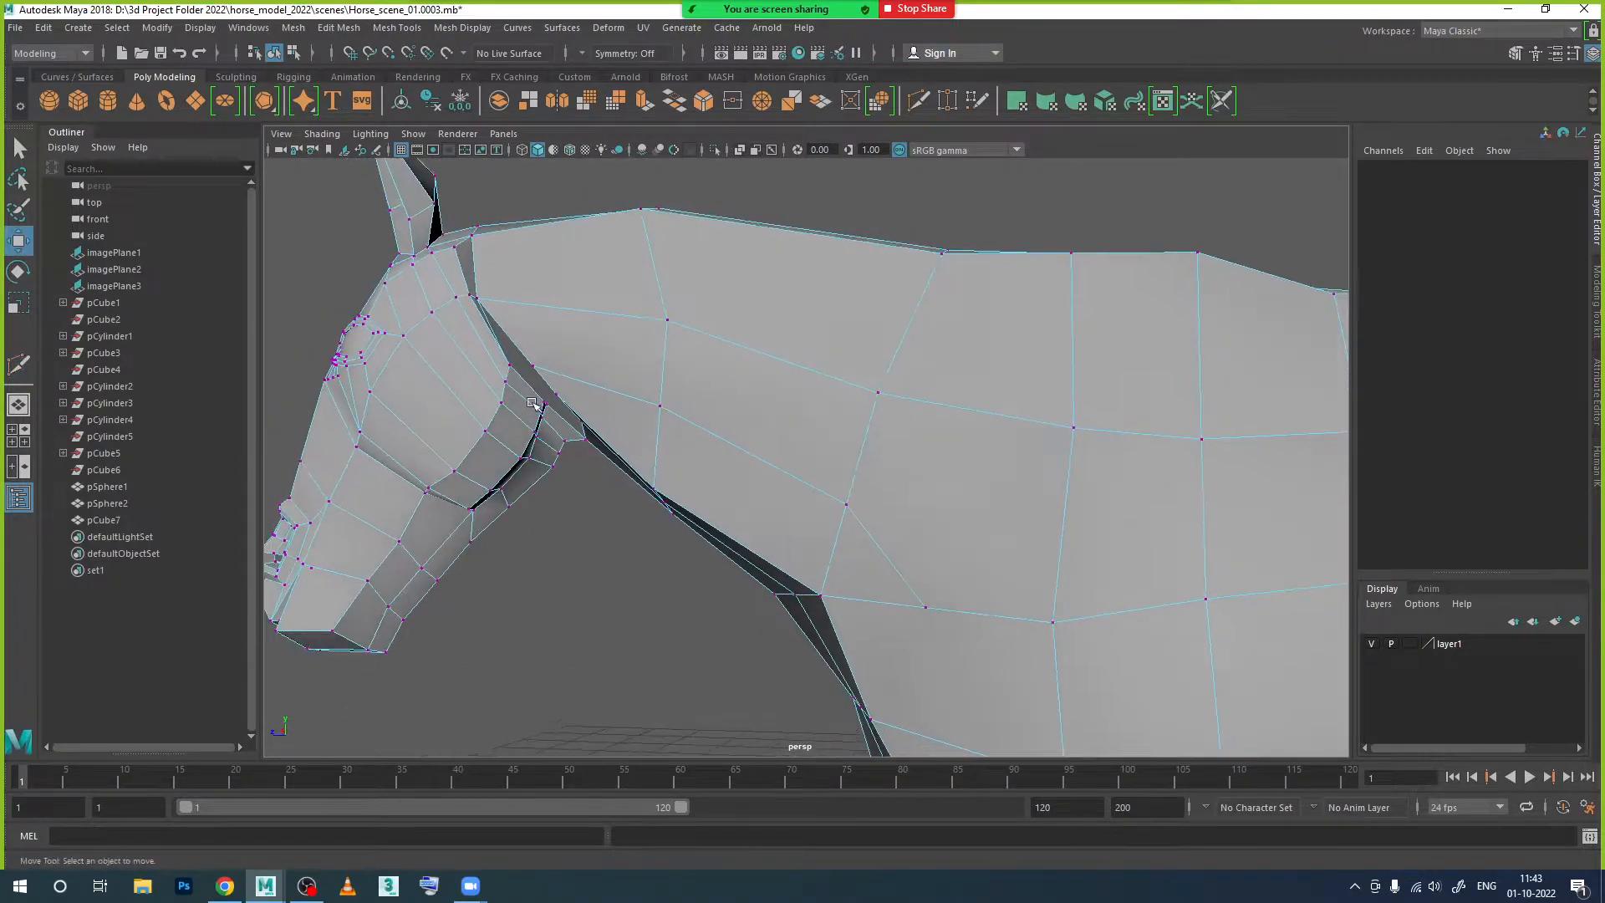
{"action": "left_click", "coordinate": [527, 366]}
{"action": "scroll", "coordinate": [518, 368], "scroll_direction": "up", "scroll_amount": 2}
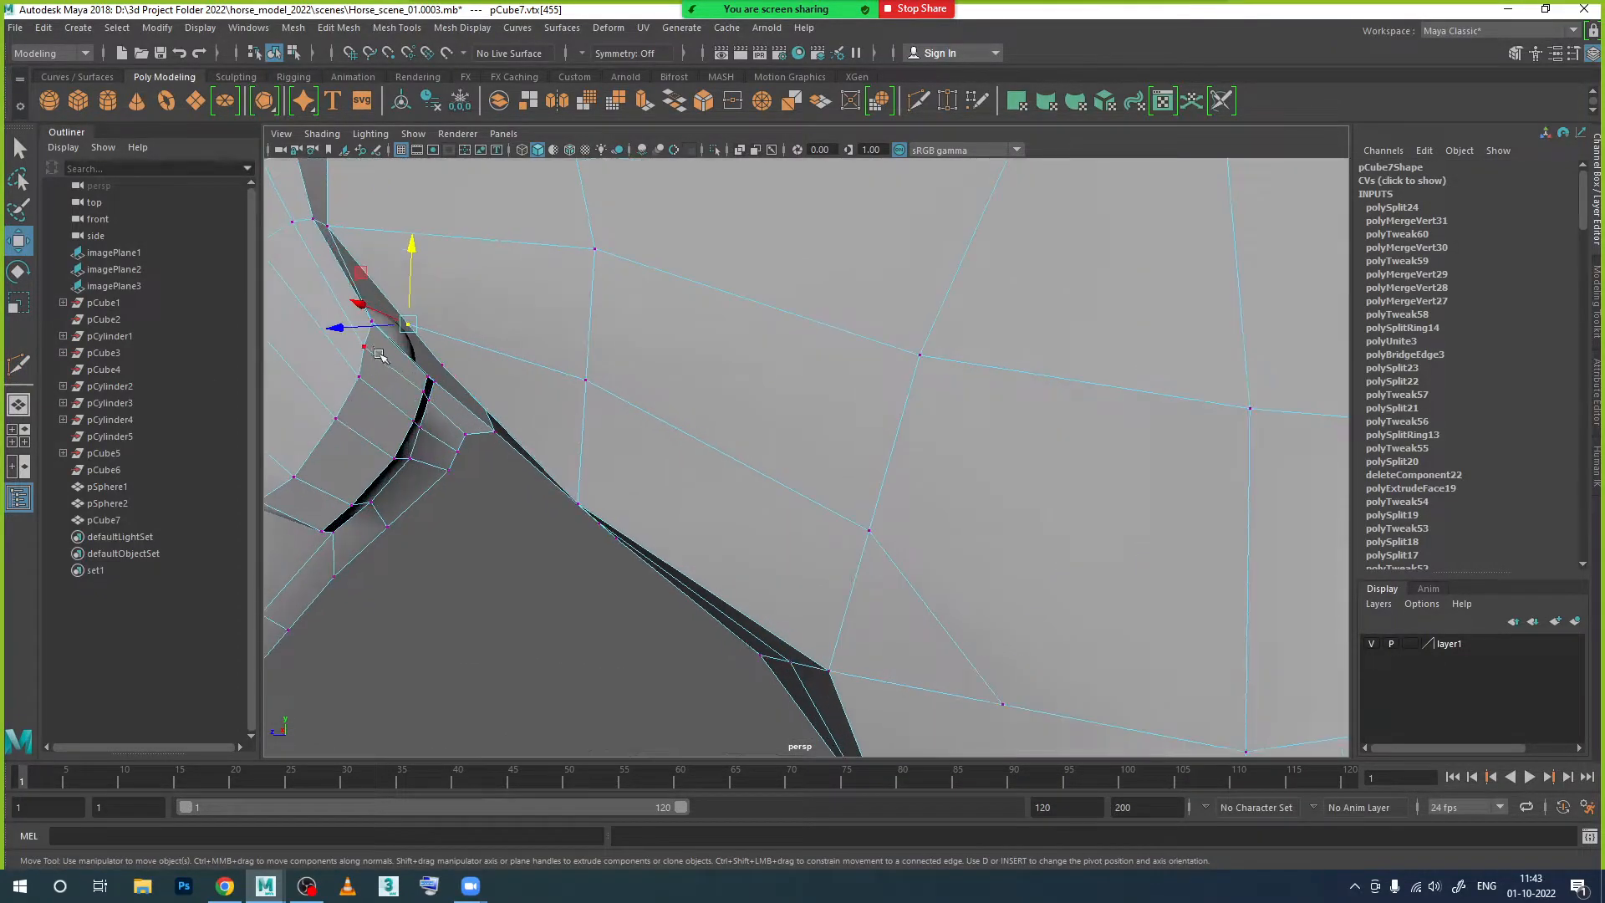
{"action": "mouse_move", "coordinate": [432, 360]}
{"action": "left_mouse_down", "text": "alt"}
{"action": "mouse_move", "coordinate": [447, 380]}
{"action": "mouse_move", "coordinate": [431, 343]}
{"action": "left_mouse_up", "text": "alt"}
{"action": "scroll", "coordinate": [435, 327], "scroll_direction": "up", "scroll_amount": 2}
{"action": "middle_click_drag", "start_coordinate": [443, 323], "coordinate": [502, 335], "text": "alt"}
{"action": "left_click", "coordinate": [417, 271]}
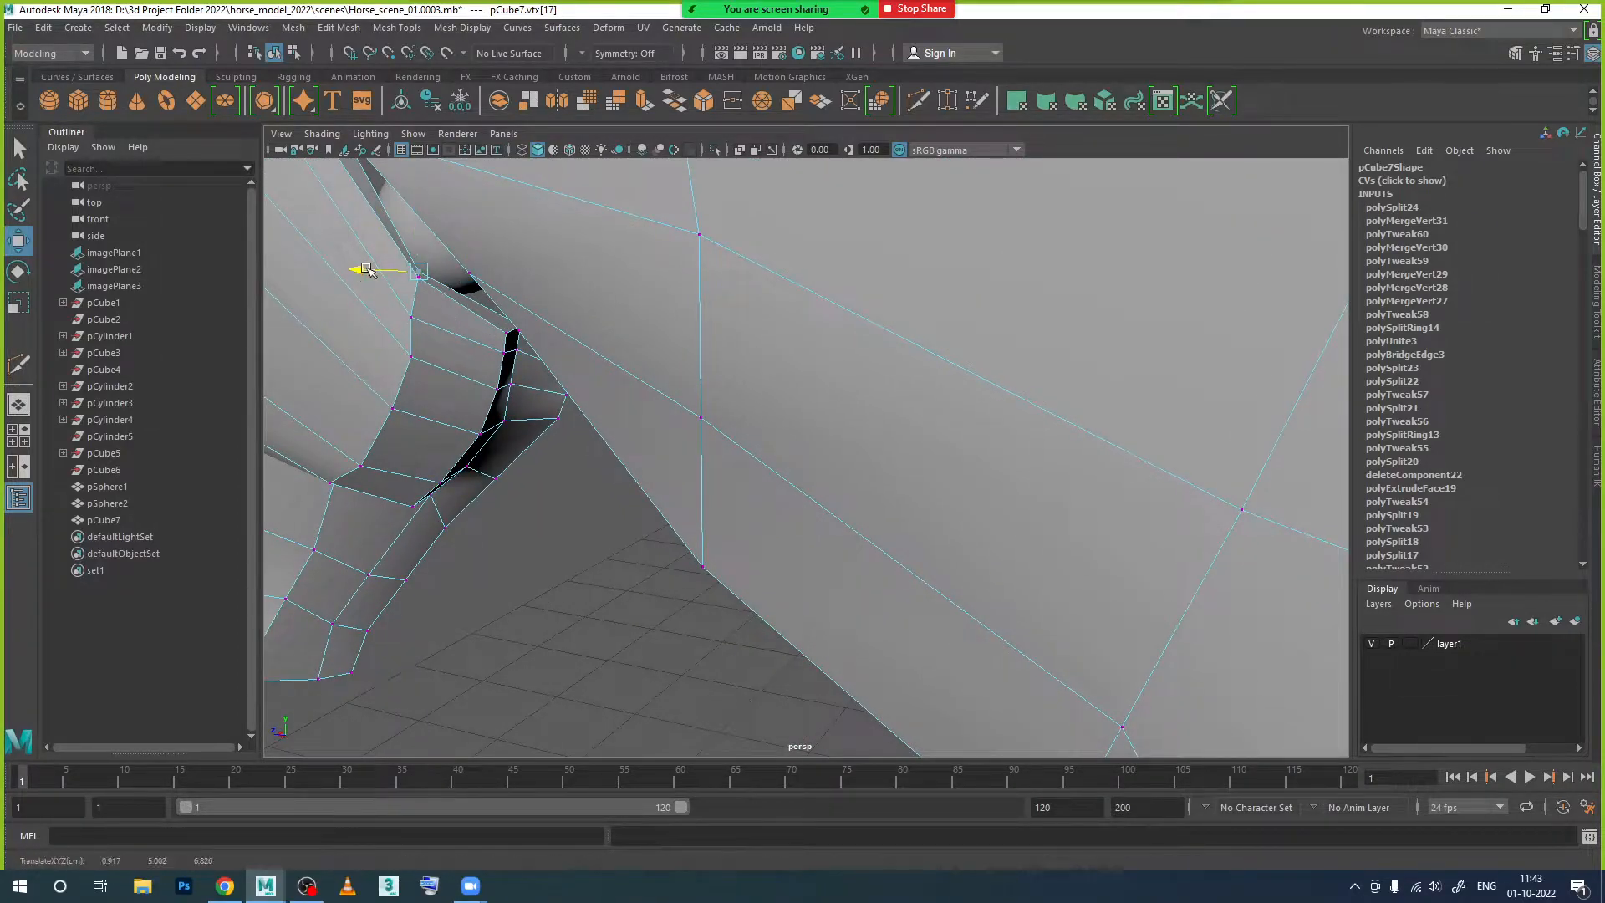
{"action": "left_click_drag", "start_coordinate": [366, 276], "coordinate": [398, 263]}
Step: Merge the head border vertex with the newly cut neck border vertex beside it
{"action": "left_click_drag", "start_coordinate": [474, 354], "coordinate": [513, 257], "text": "alt"}
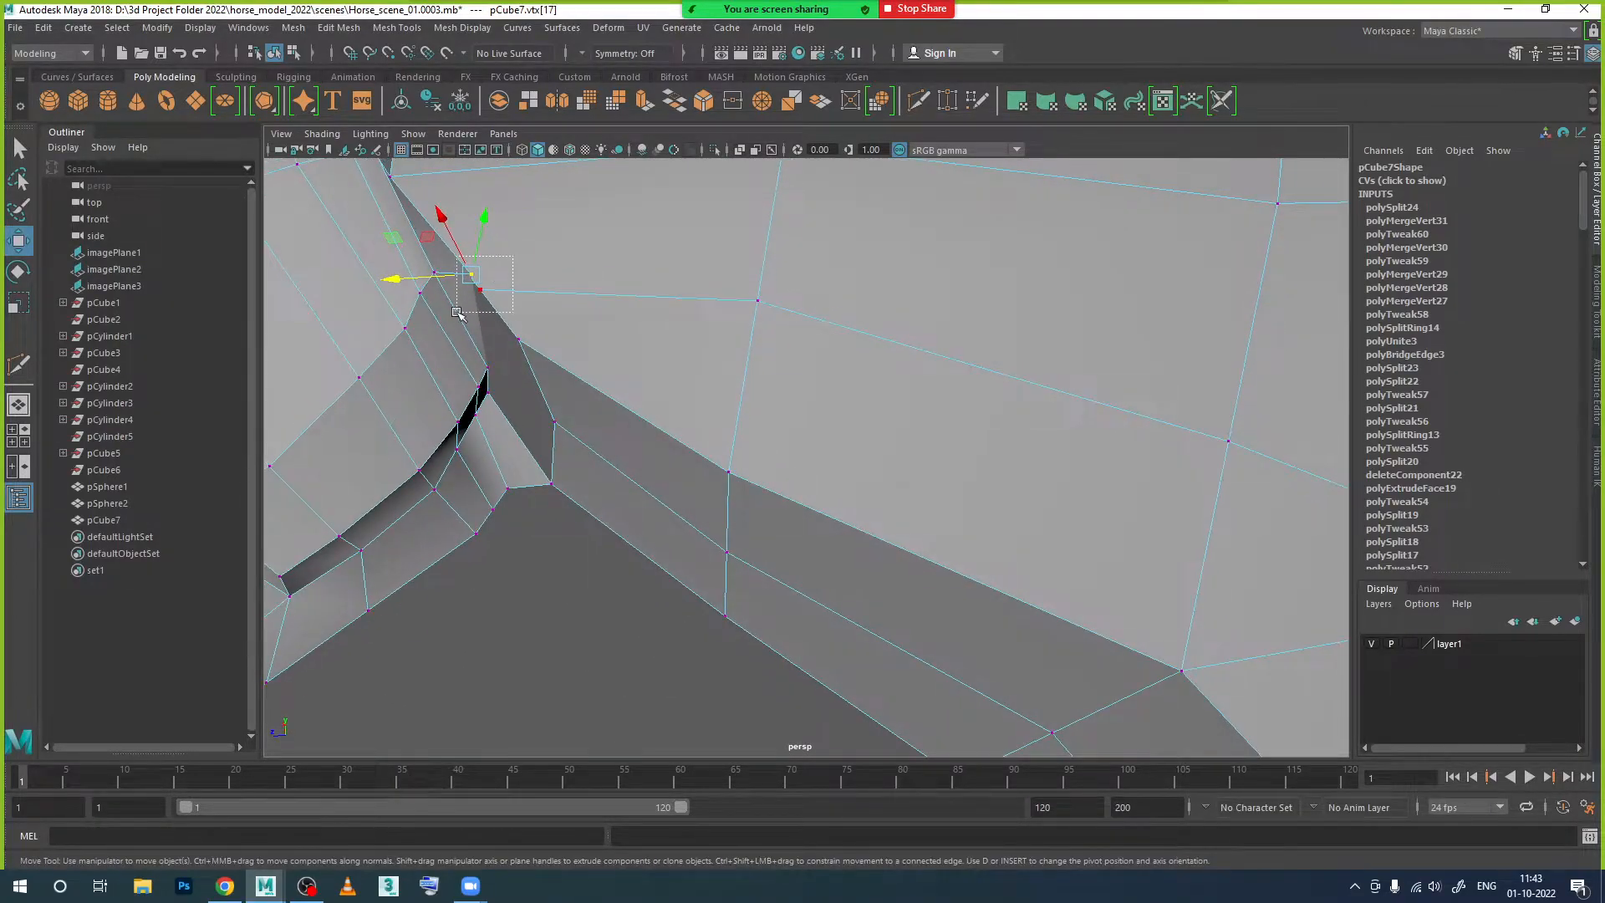
{"action": "left_click", "coordinate": [338, 28]}
{"action": "left_click", "coordinate": [387, 203]}
{"action": "left_click_drag", "start_coordinate": [497, 272], "coordinate": [535, 310], "text": "alt"}
Step: Shift the merged seam vertex toward the head and raise the neck border vertex below it
{"action": "left_click", "coordinate": [528, 266]}
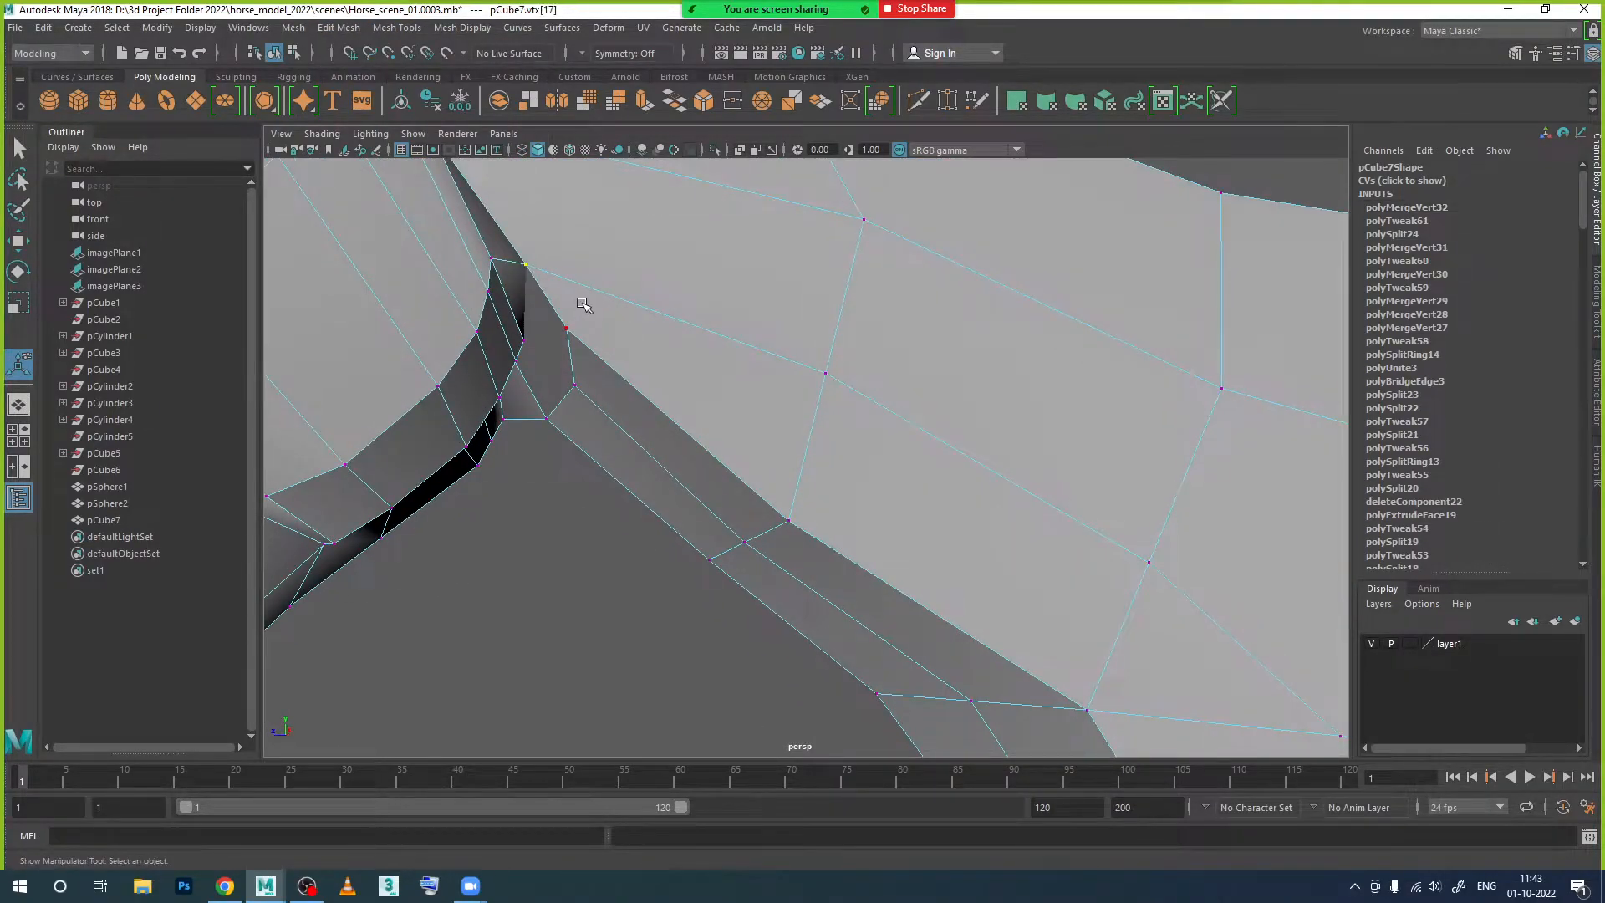
{"action": "key", "text": "w"}
{"action": "left_click_drag", "start_coordinate": [529, 207], "coordinate": [489, 244]}
{"action": "left_click_drag", "start_coordinate": [658, 359], "coordinate": [536, 448], "text": "alt"}
{"action": "left_click", "coordinate": [502, 401]}
{"action": "left_click_drag", "start_coordinate": [500, 338], "coordinate": [500, 318]}
Step: Move the neck border vertex below the merged seam point onto the matching head vertex behind the jaw
{"action": "left_click_drag", "start_coordinate": [560, 441], "coordinate": [658, 506], "text": "alt"}
{"action": "left_click_drag", "start_coordinate": [608, 451], "coordinate": [678, 469], "text": "alt"}
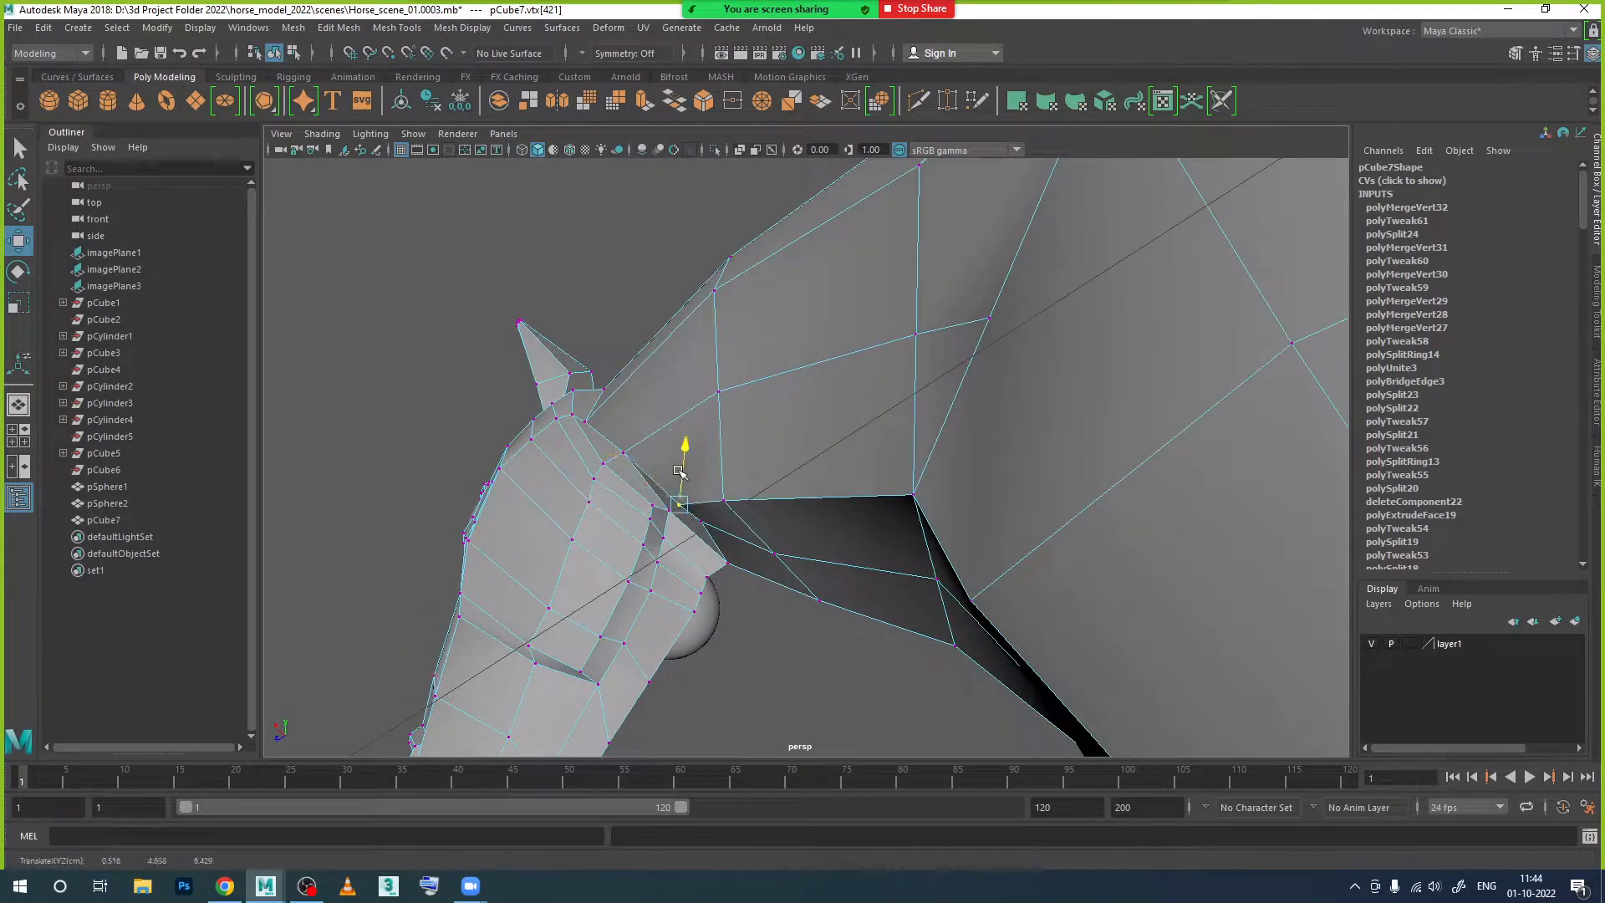
{"action": "left_click_drag", "start_coordinate": [679, 547], "coordinate": [717, 559], "text": "alt"}
{"action": "left_click_drag", "start_coordinate": [598, 433], "coordinate": [596, 429]}
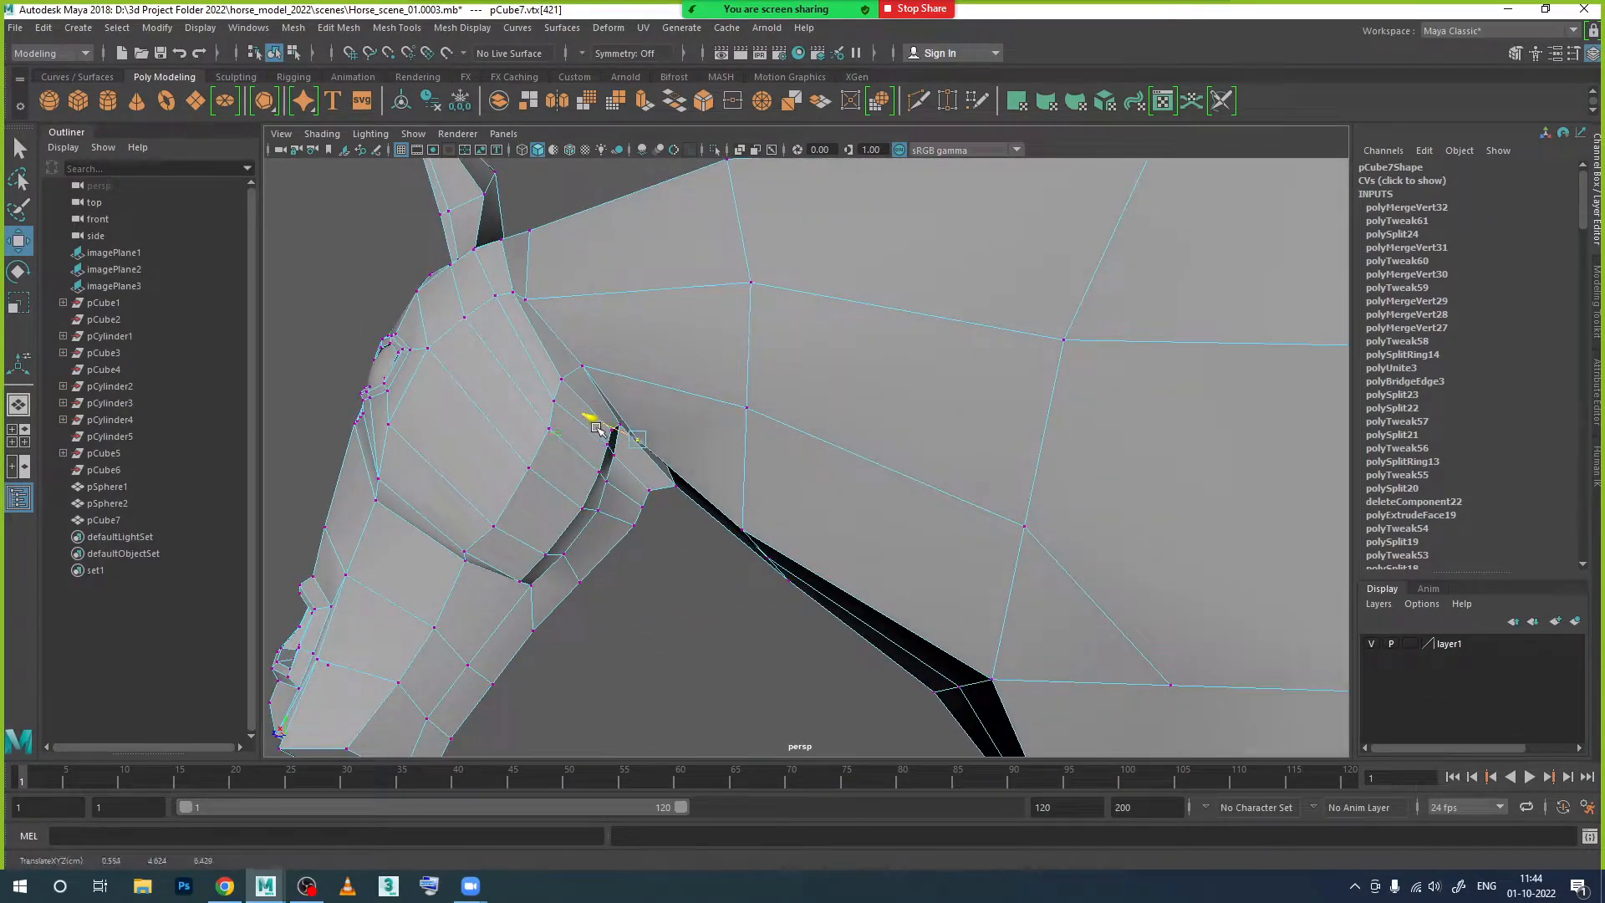
{"action": "left_click_drag", "start_coordinate": [677, 594], "coordinate": [648, 526], "text": "alt"}
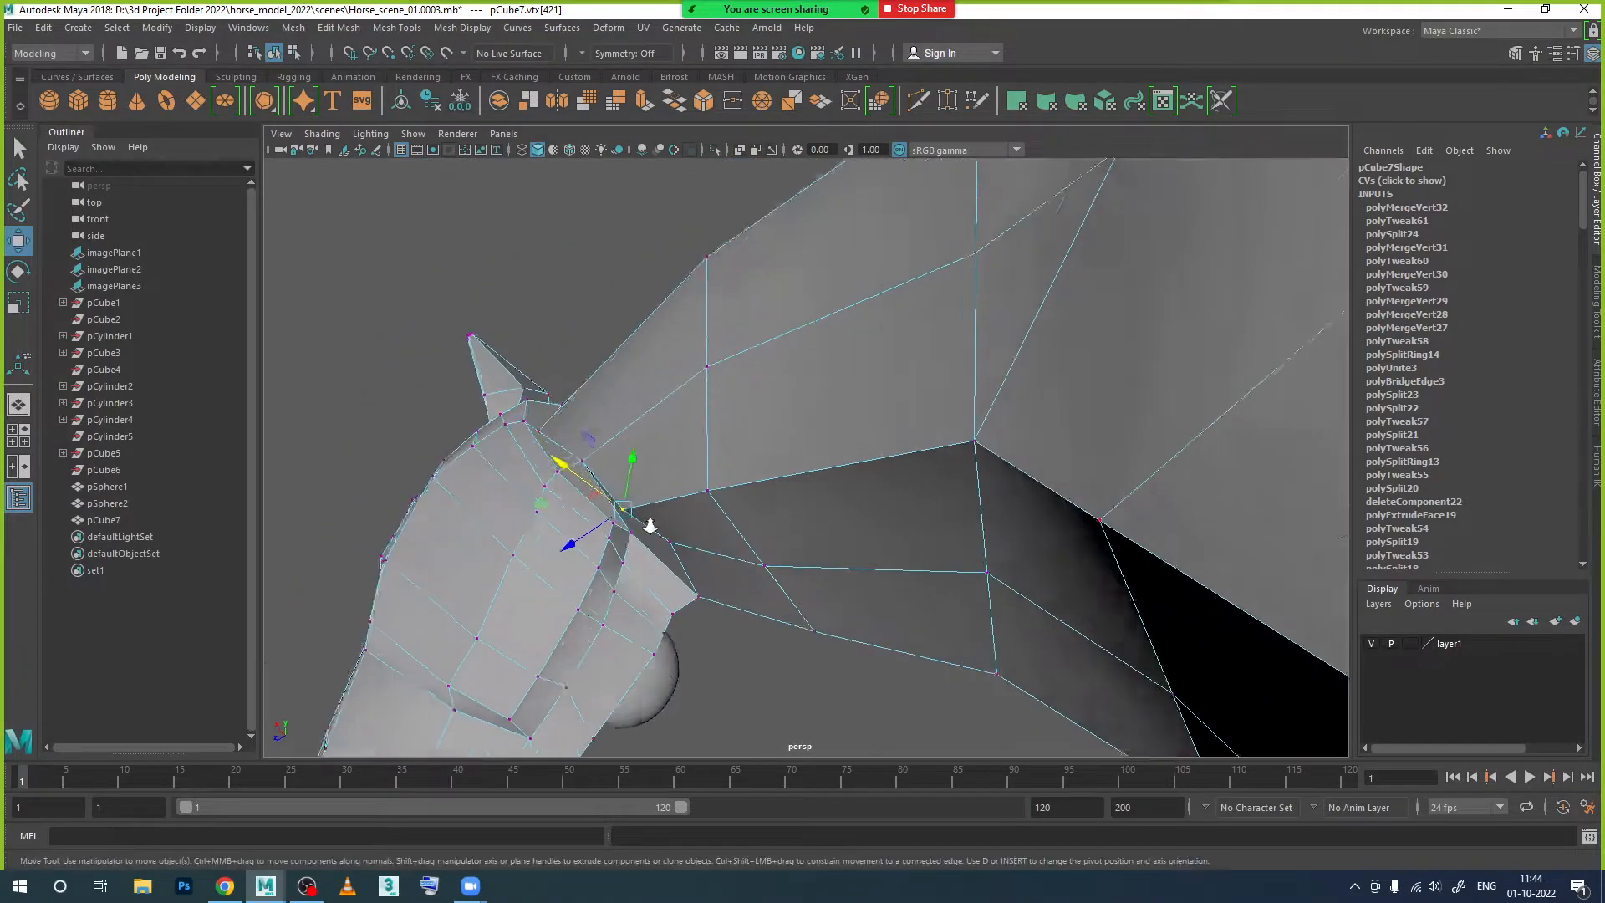
{"action": "scroll", "coordinate": [642, 534], "scroll_direction": "up", "scroll_amount": 4}
{"action": "middle_click_drag", "start_coordinate": [638, 537], "coordinate": [661, 404], "text": "alt"}
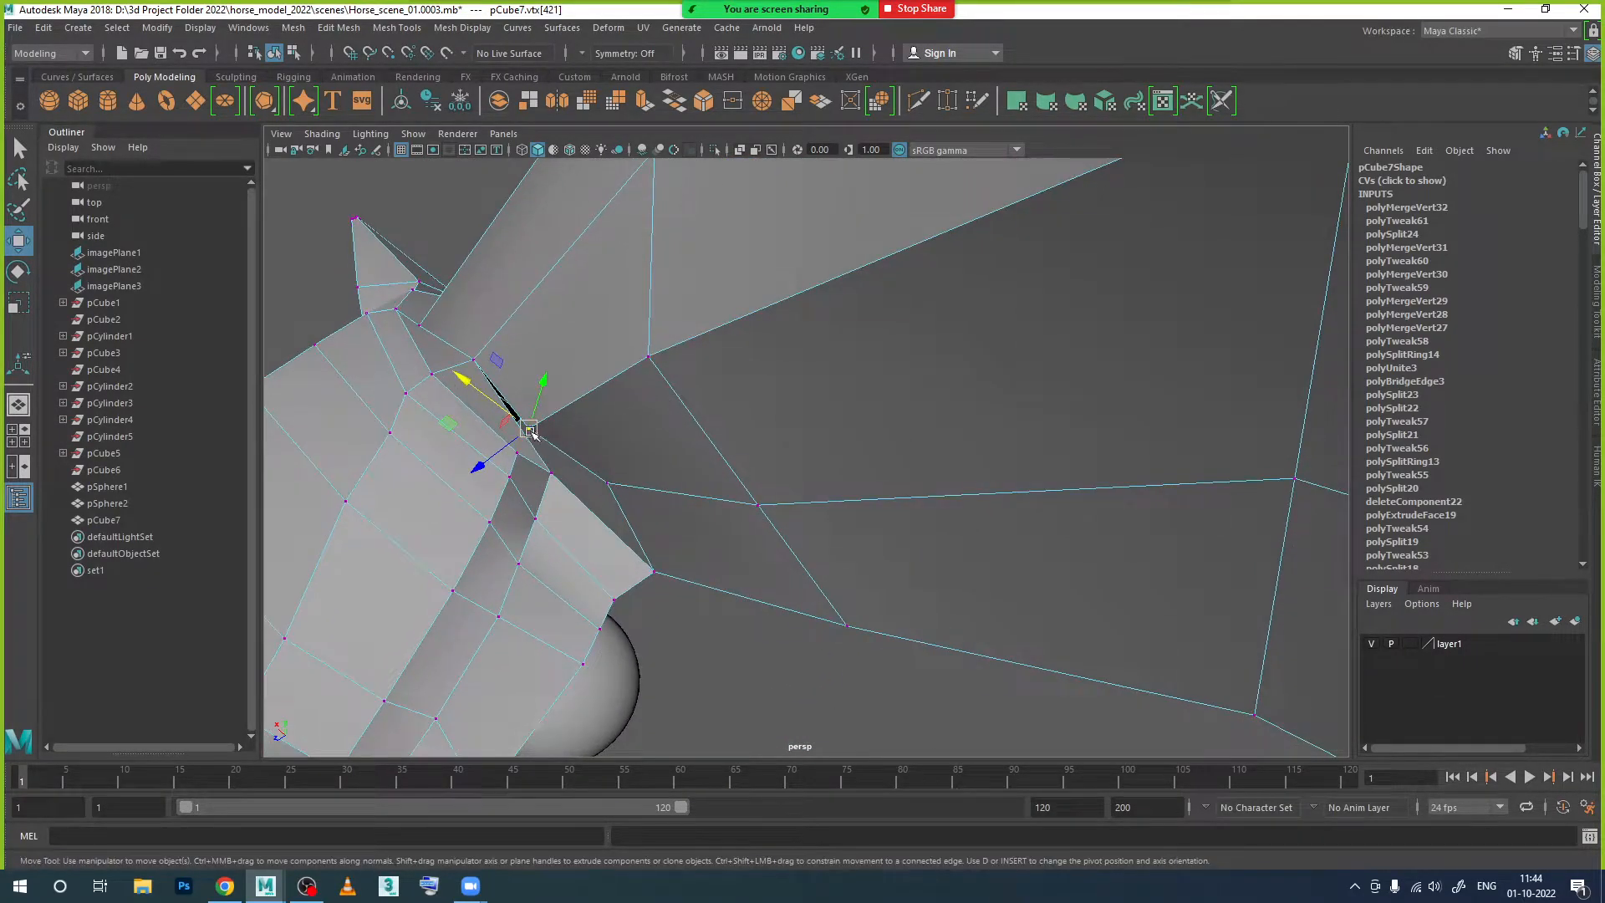
{"action": "left_click_drag", "start_coordinate": [527, 429], "coordinate": [537, 444]}
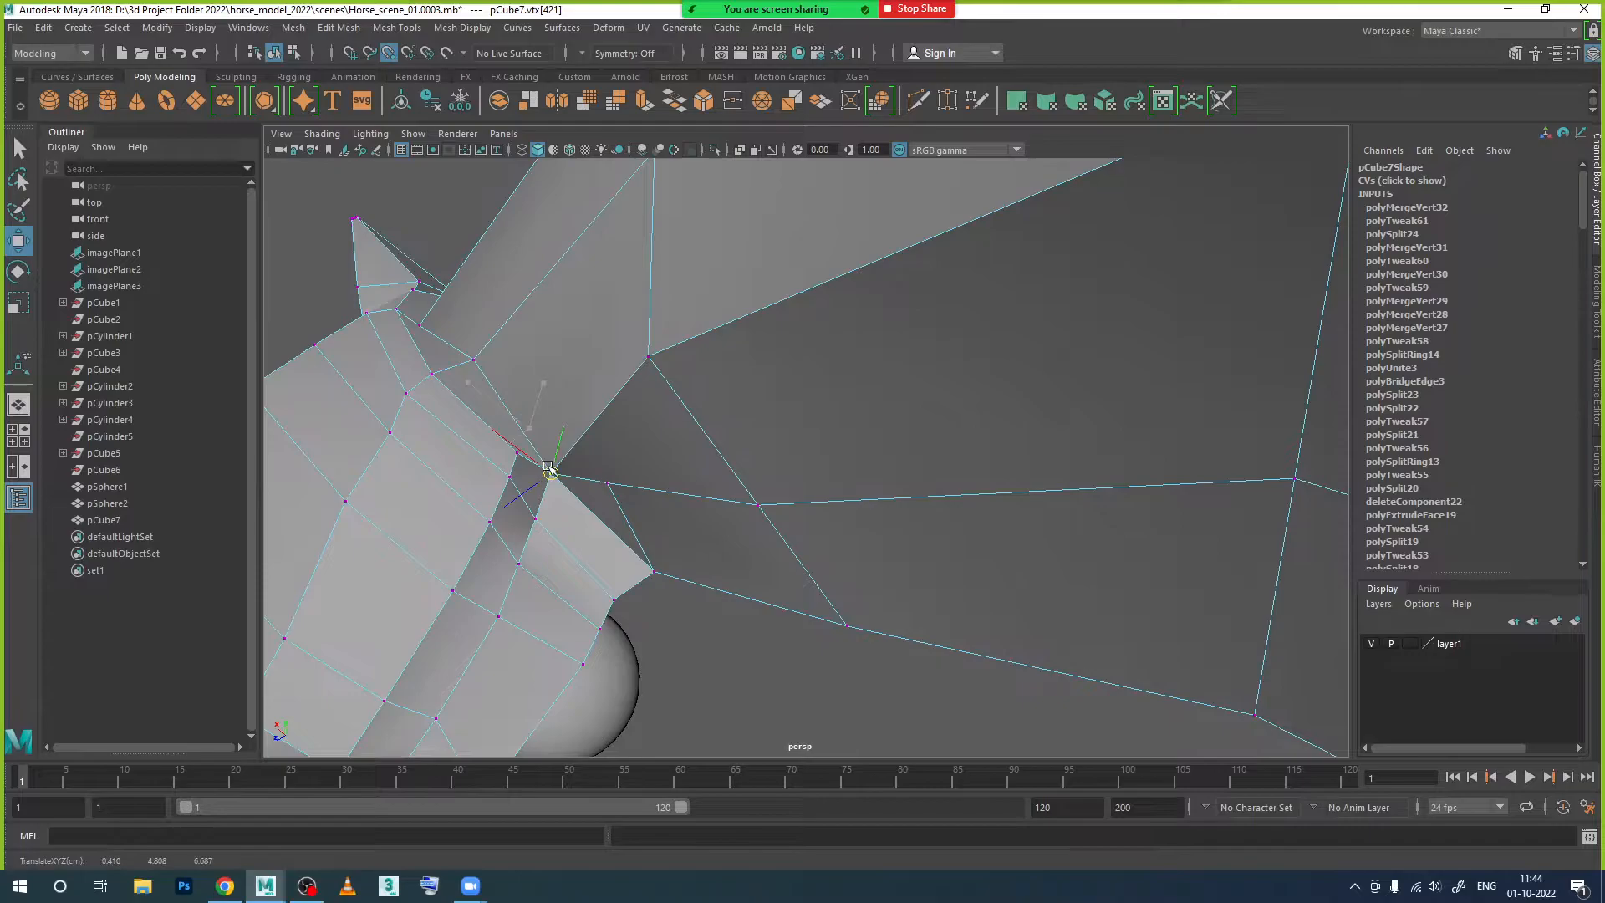
Step: Check the aligned neck and head vertices behind the jaw from several angles and merge them
{"action": "left_click_drag", "start_coordinate": [635, 508], "coordinate": [795, 428], "text": "alt"}
{"action": "scroll", "coordinate": [795, 428], "scroll_direction": "down", "scroll_amount": 4}
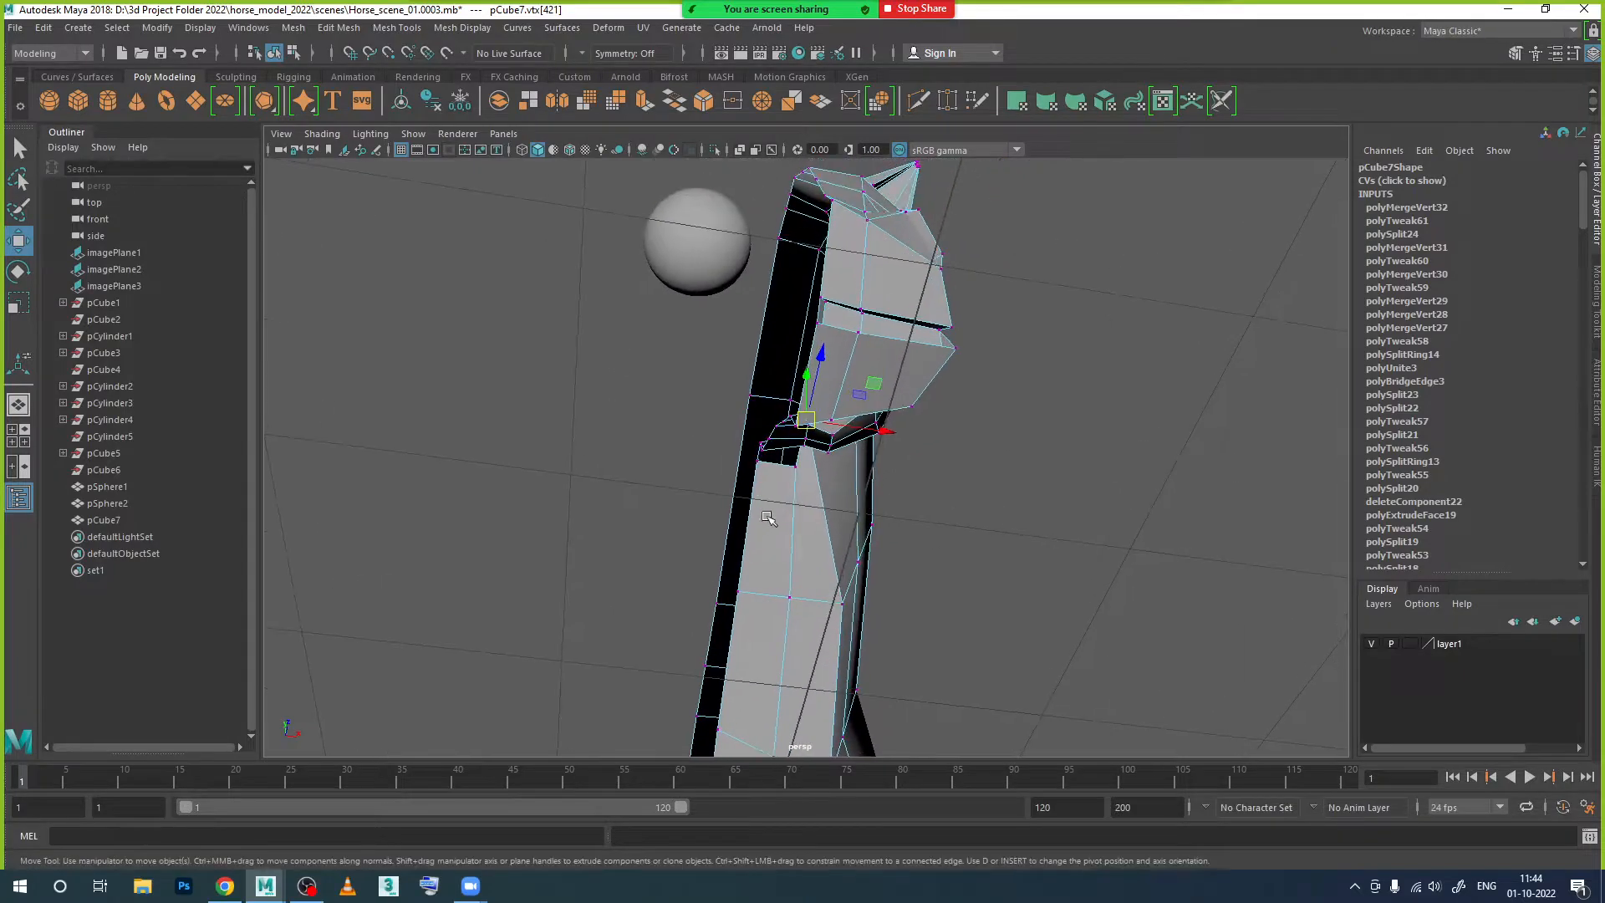
{"action": "middle_click_drag", "start_coordinate": [725, 508], "coordinate": [679, 517], "text": "alt"}
{"action": "left_click_drag", "start_coordinate": [680, 519], "coordinate": [565, 643], "text": "alt"}
{"action": "scroll", "coordinate": [693, 512], "scroll_direction": "up", "scroll_amount": 3}
{"action": "scroll", "coordinate": [779, 547], "scroll_direction": "up", "scroll_amount": 3}
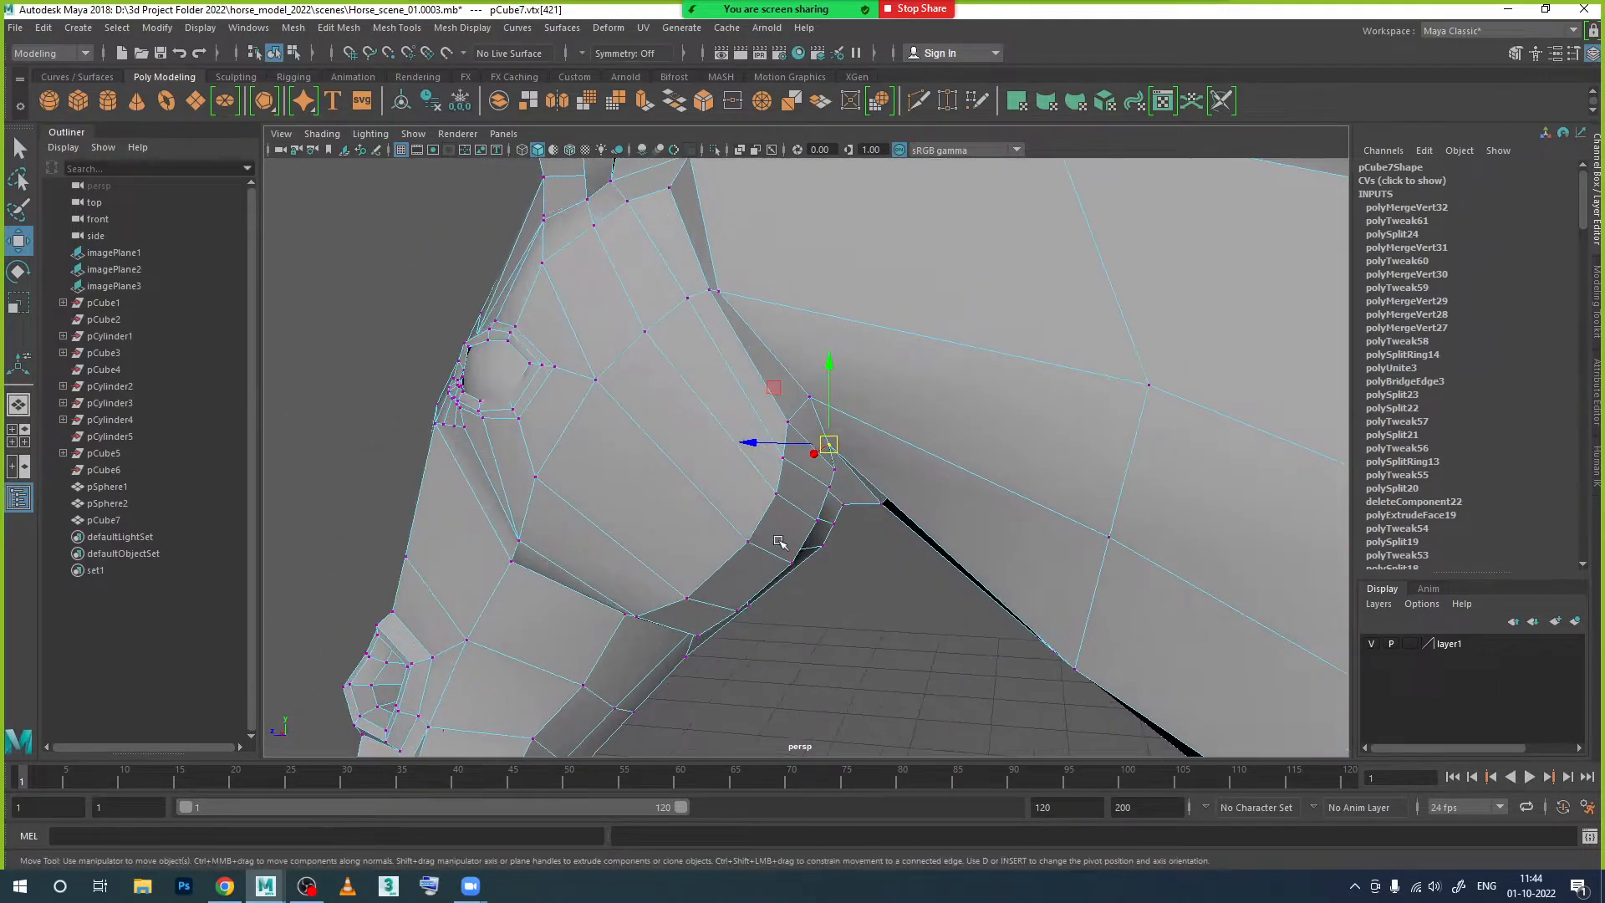
{"action": "middle_click_drag", "start_coordinate": [779, 547], "coordinate": [623, 428], "text": "alt"}
{"action": "mouse_move", "coordinate": [623, 428]}
{"action": "left_mouse_down", "text": "alt"}
{"action": "mouse_move", "coordinate": [668, 376]}
{"action": "mouse_move", "coordinate": [627, 424]}
{"action": "left_mouse_up", "text": "alt"}
{"action": "scroll", "coordinate": [755, 458], "scroll_direction": "up", "scroll_amount": 5}
{"action": "middle_click_drag", "start_coordinate": [744, 465], "coordinate": [713, 452], "text": "alt"}
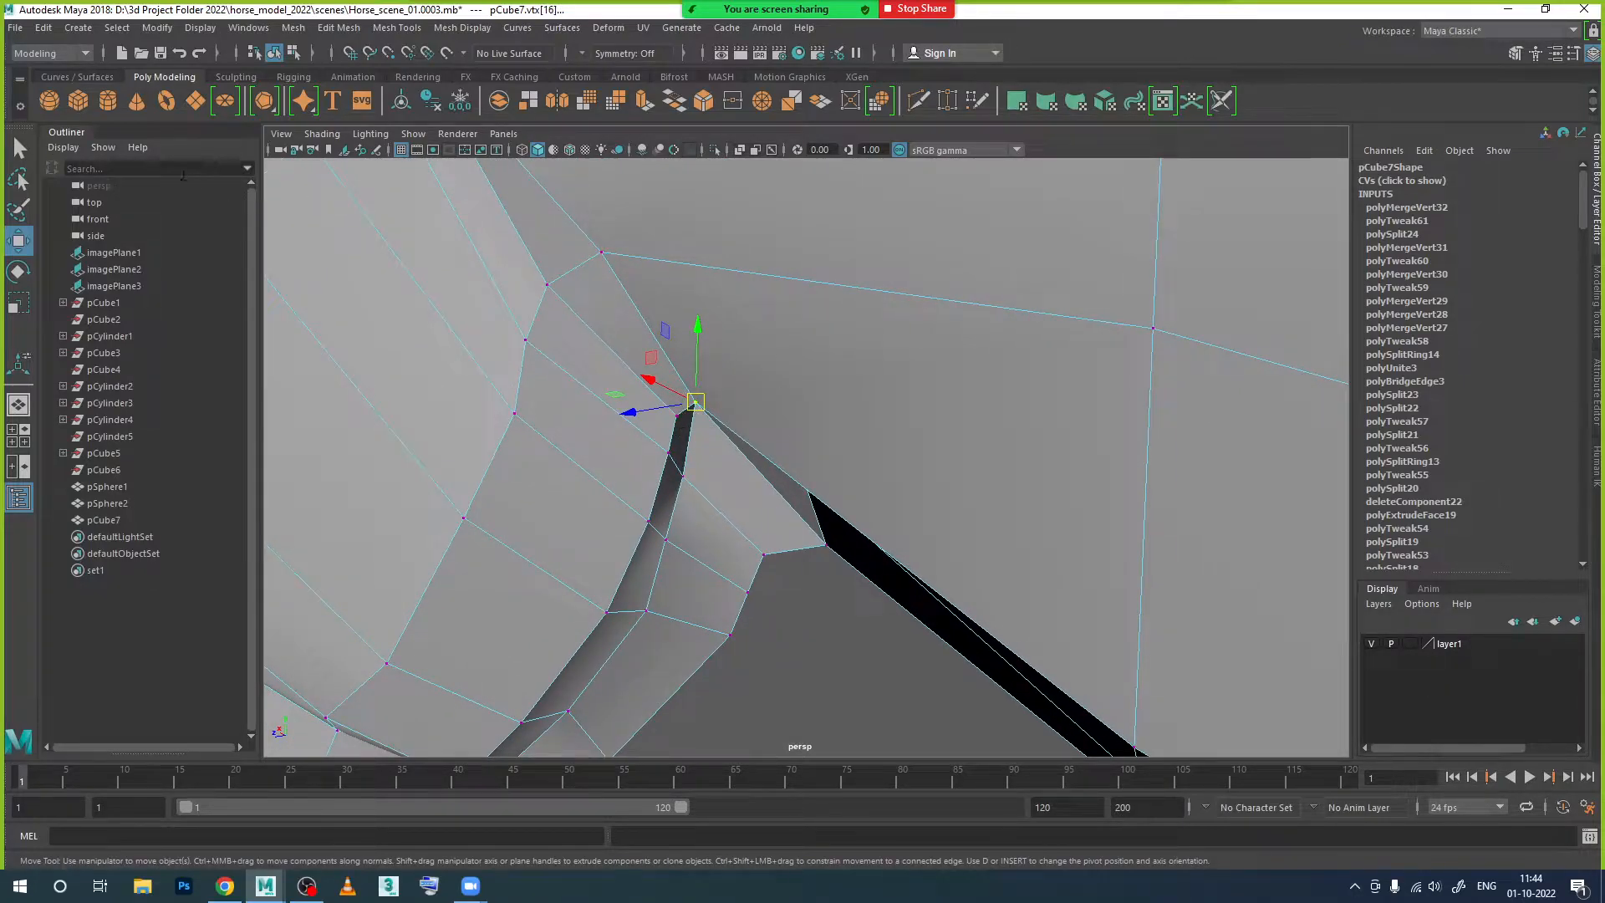
{"action": "left_click", "coordinate": [358, 32]}
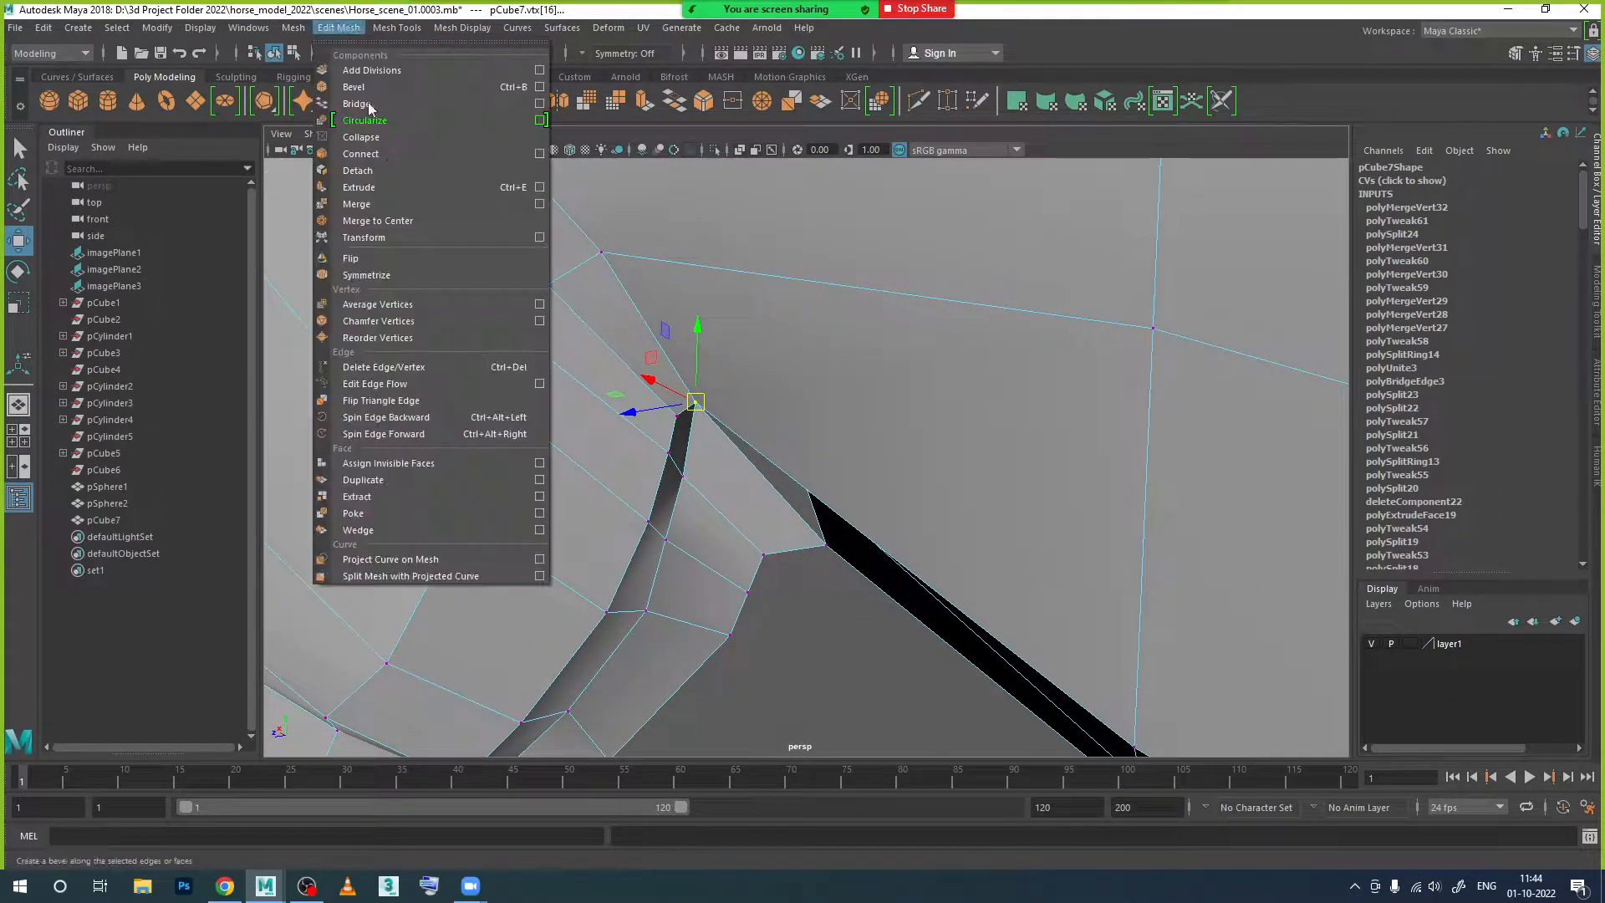
{"action": "left_click", "coordinate": [389, 216]}
Step: Move the next lower neck border vertex against the head's rear border edge under the jaw
{"action": "left_click_drag", "start_coordinate": [639, 444], "coordinate": [686, 331], "text": "alt"}
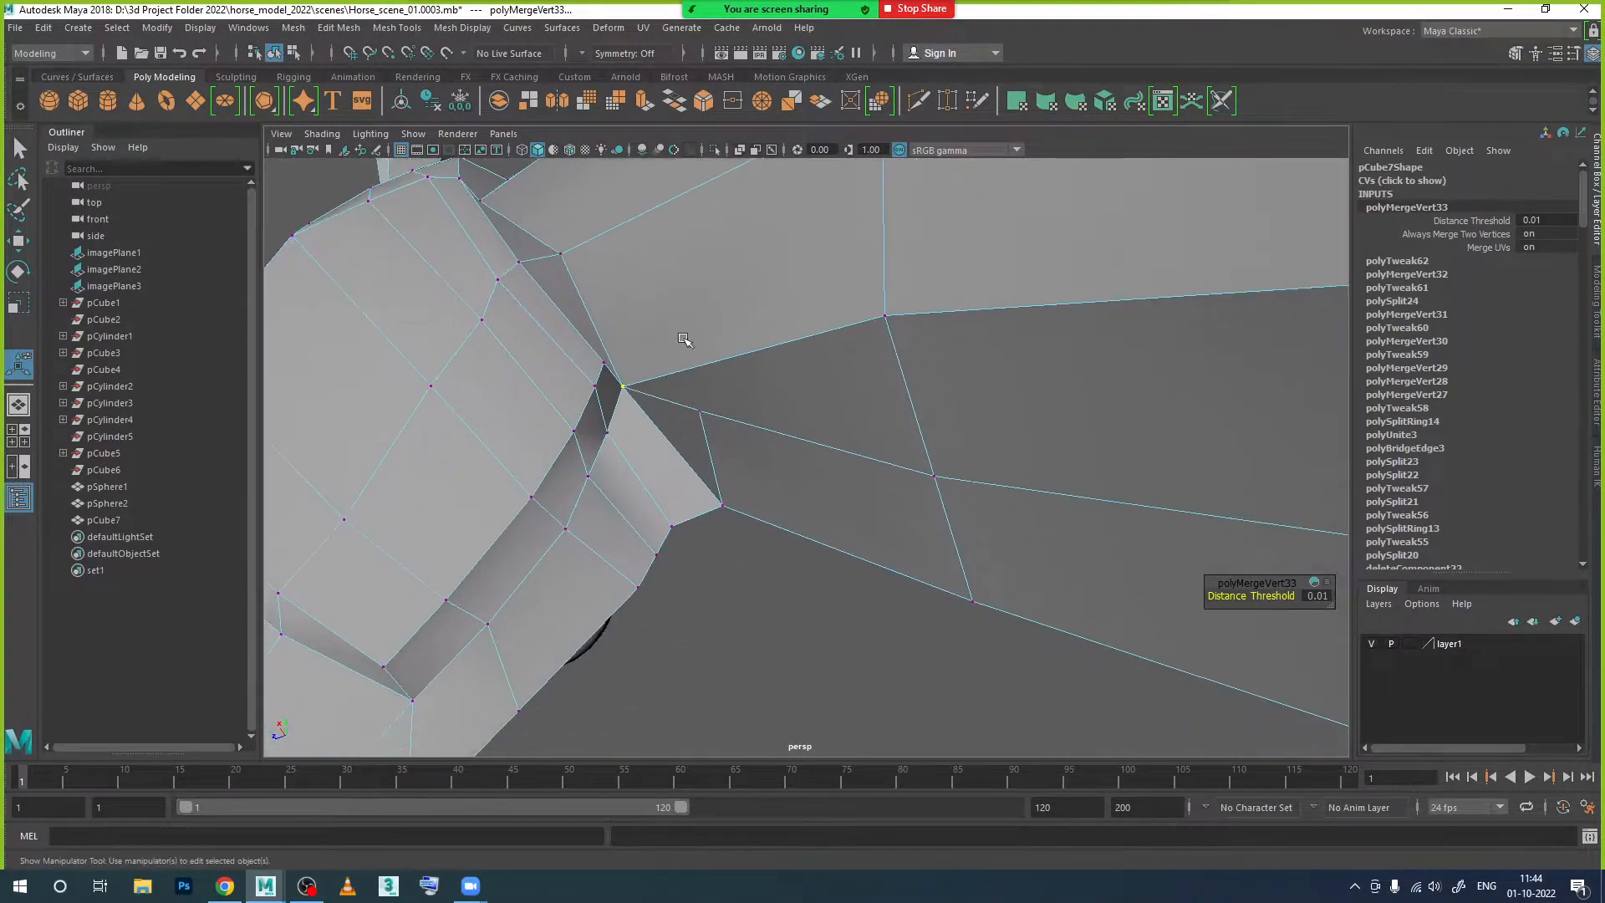
{"action": "left_click", "coordinate": [702, 415]}
{"action": "key", "text": "w"}
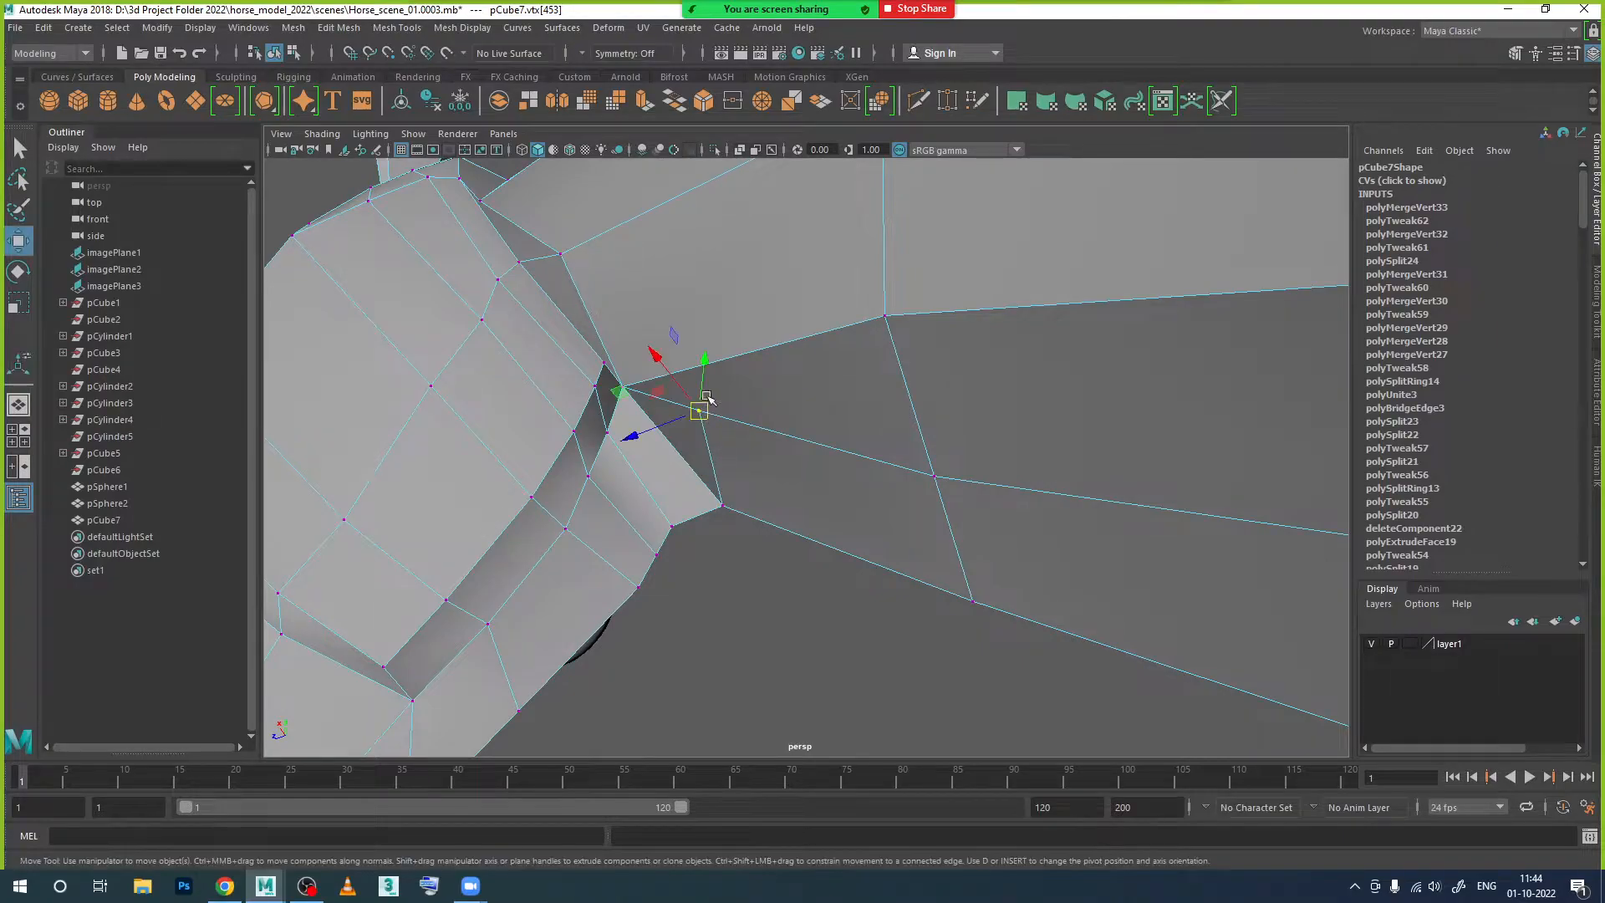
{"action": "left_click_drag", "start_coordinate": [694, 386], "coordinate": [665, 460]}
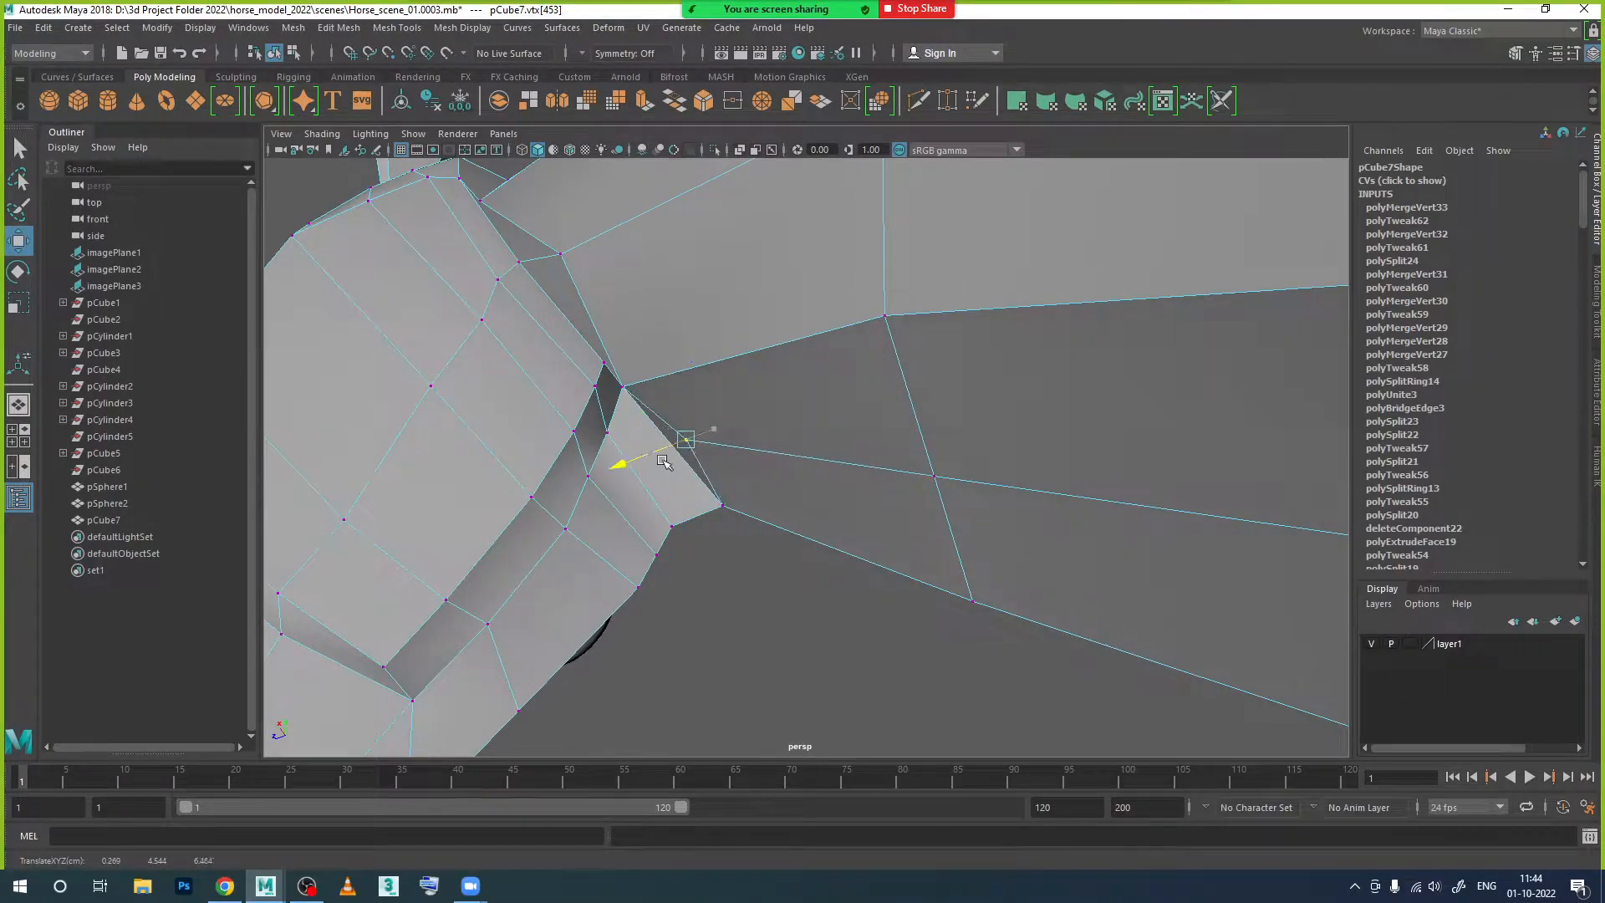
Step: Insert an edge loop along the lowest row of jaw faces, running back to the neck seam
{"action": "middle_click_drag", "start_coordinate": [687, 479], "coordinate": [785, 203], "text": "alt"}
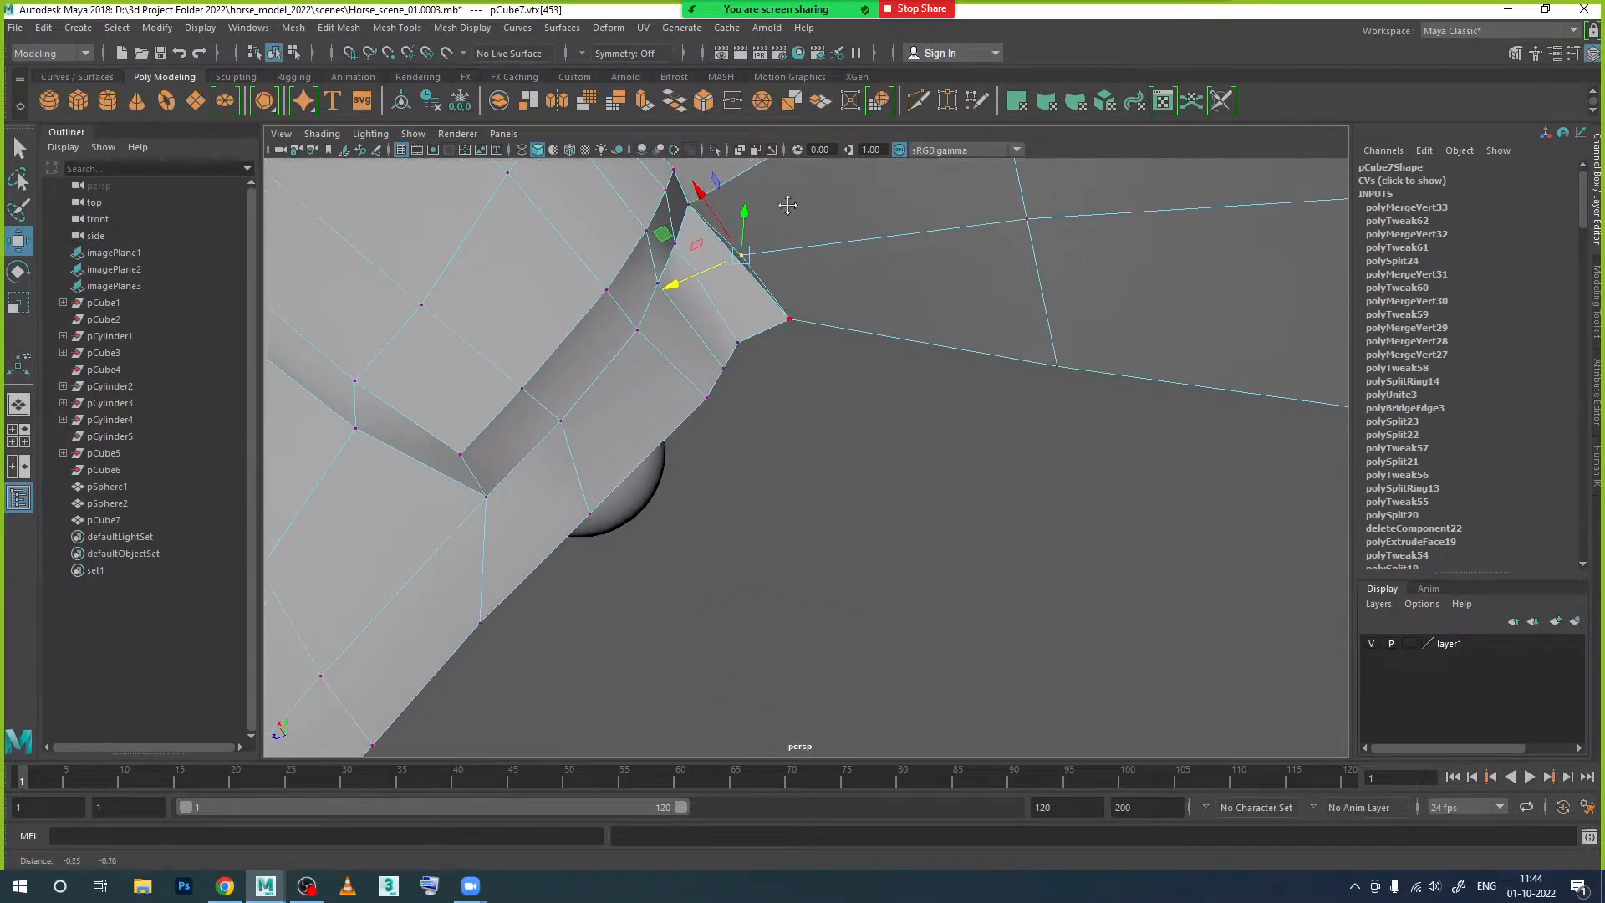
{"action": "scroll", "coordinate": [716, 466], "scroll_direction": "down", "scroll_amount": 3}
{"action": "middle_click_drag", "start_coordinate": [716, 466], "coordinate": [816, 425], "text": "alt"}
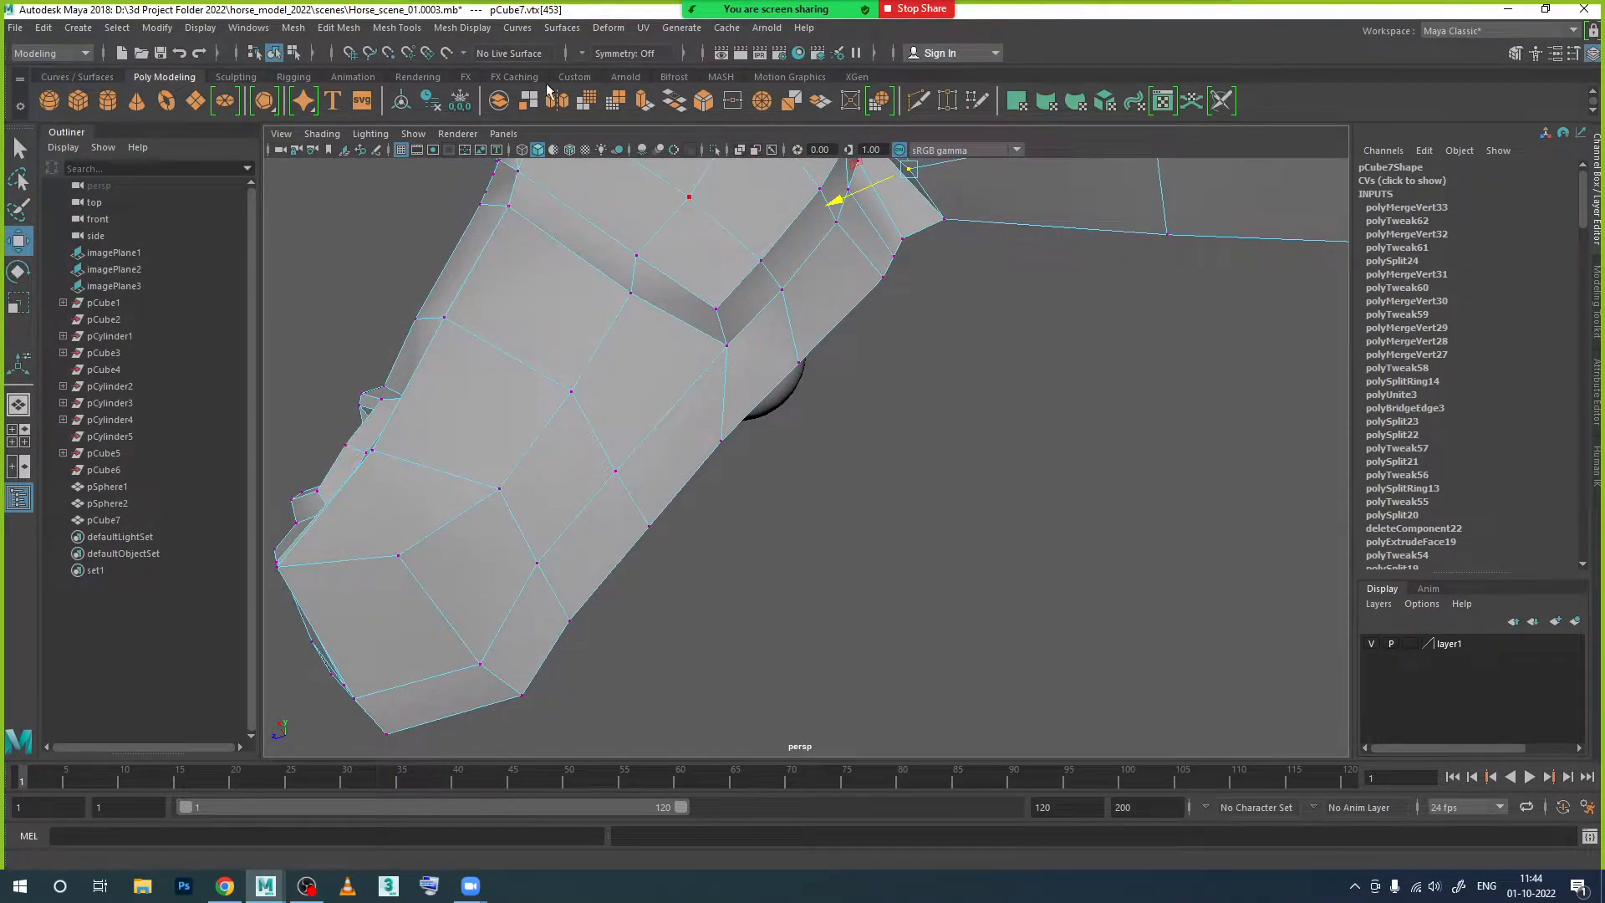
{"action": "left_click", "coordinate": [397, 28]}
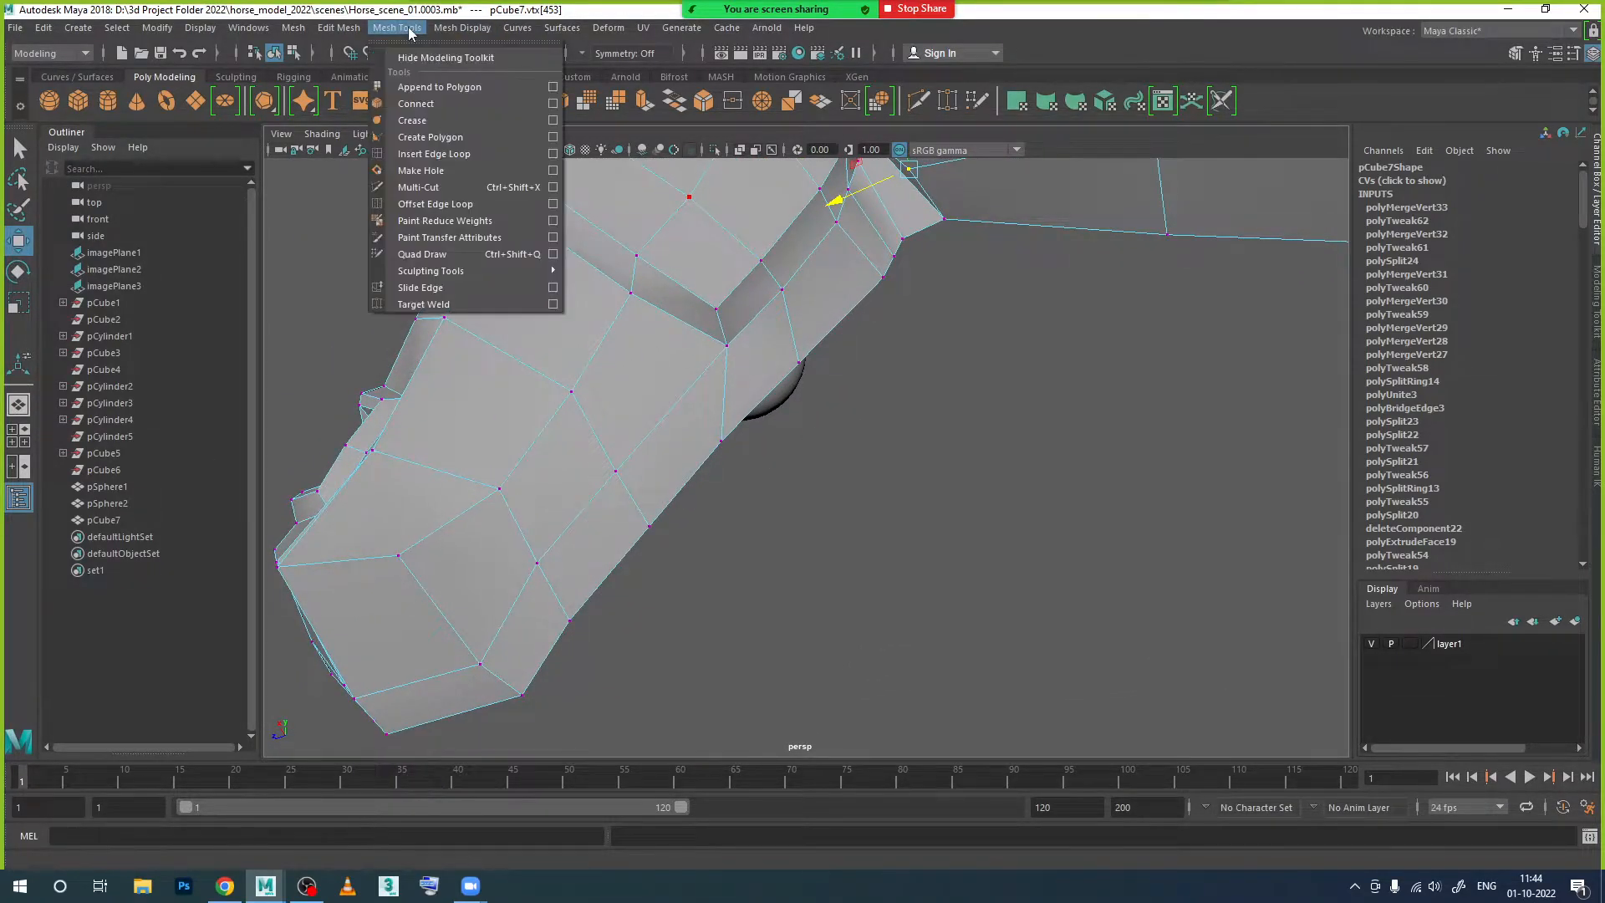
{"action": "left_click", "coordinate": [451, 159]}
{"action": "left_click_drag", "start_coordinate": [871, 352], "coordinate": [1006, 362], "text": "alt"}
{"action": "scroll", "coordinate": [884, 440], "scroll_direction": "up", "scroll_amount": 2}
{"action": "scroll", "coordinate": [878, 434], "scroll_direction": "up", "scroll_amount": 4}
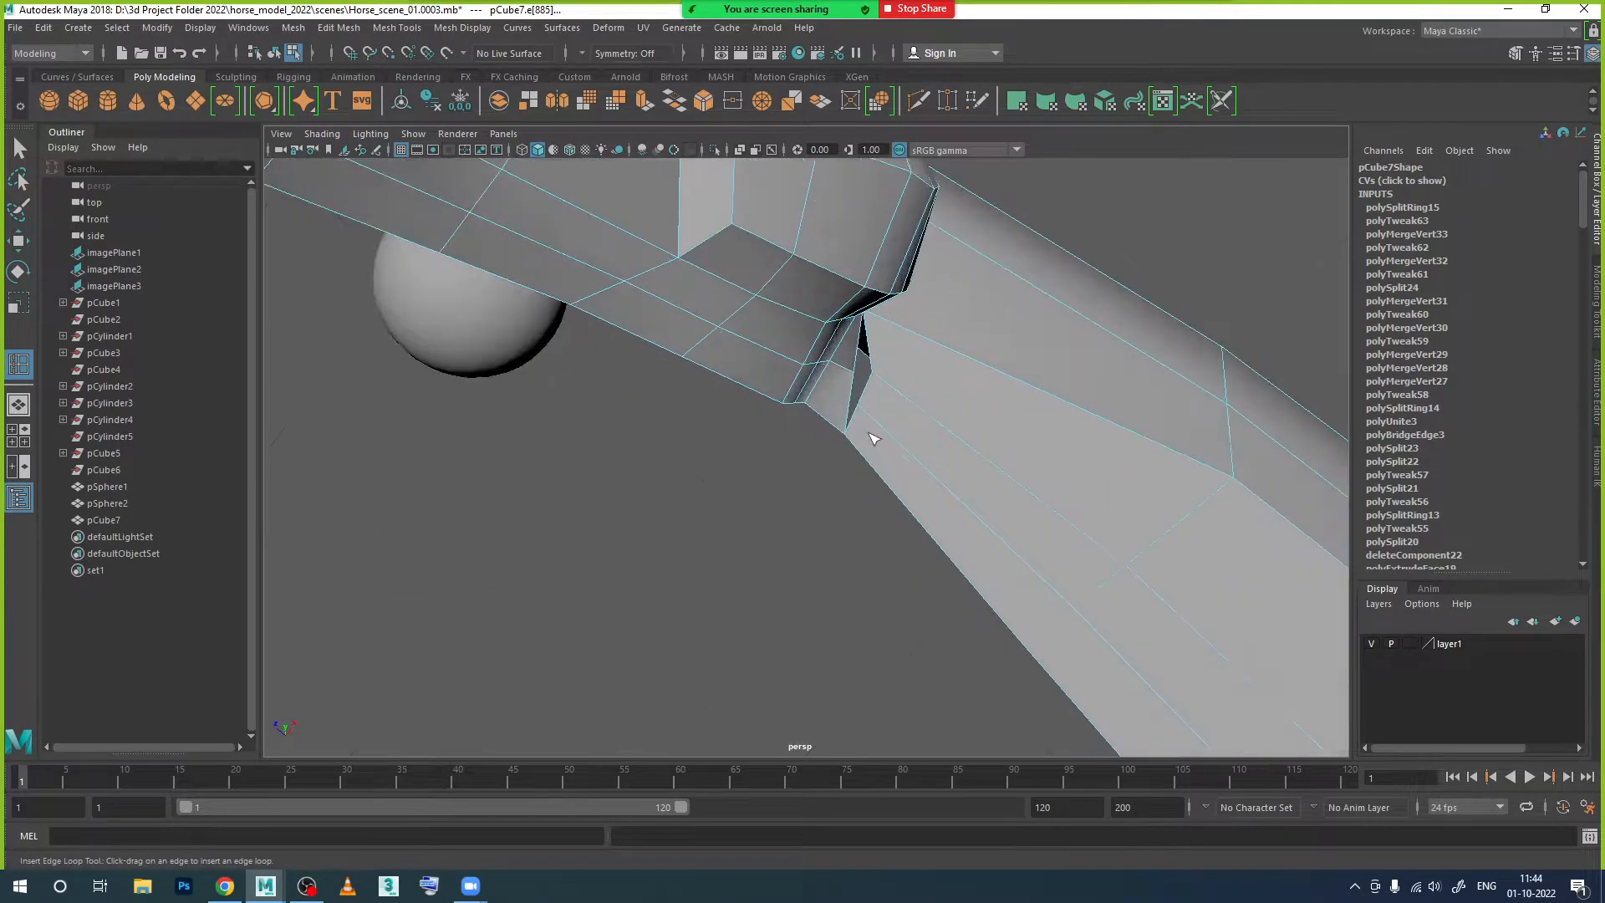
Step: Select the edge loop running along the lower side of the neck from the jaw seam to the foreleg and delete it
{"action": "left_click_drag", "start_coordinate": [873, 430], "coordinate": [909, 428], "text": "alt"}
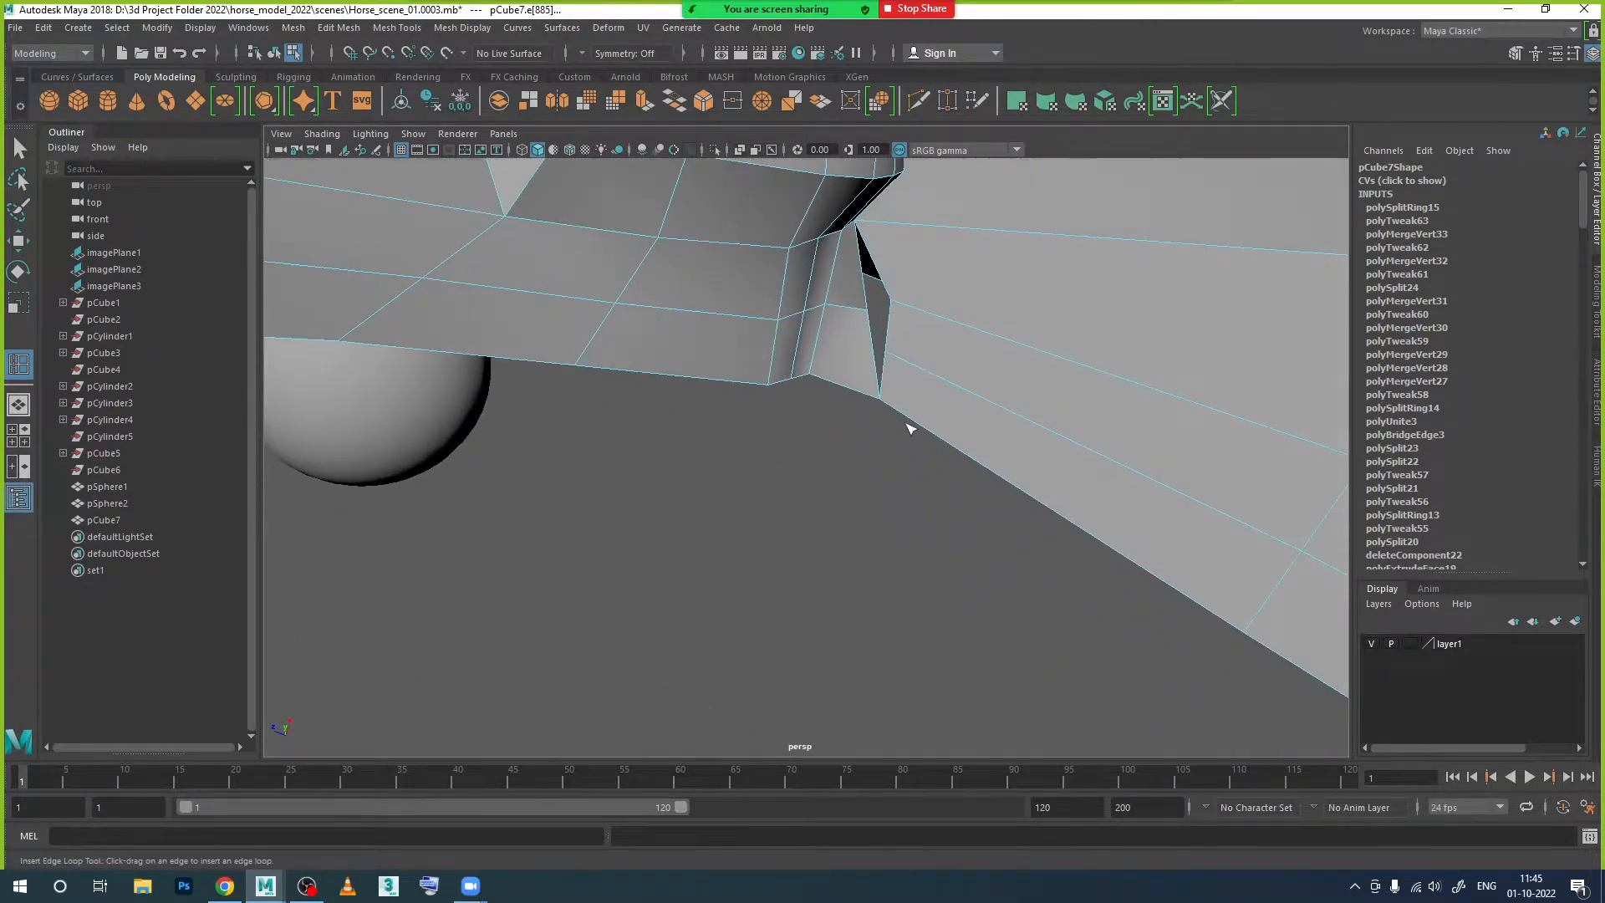
{"action": "left_click", "coordinate": [18, 241]}
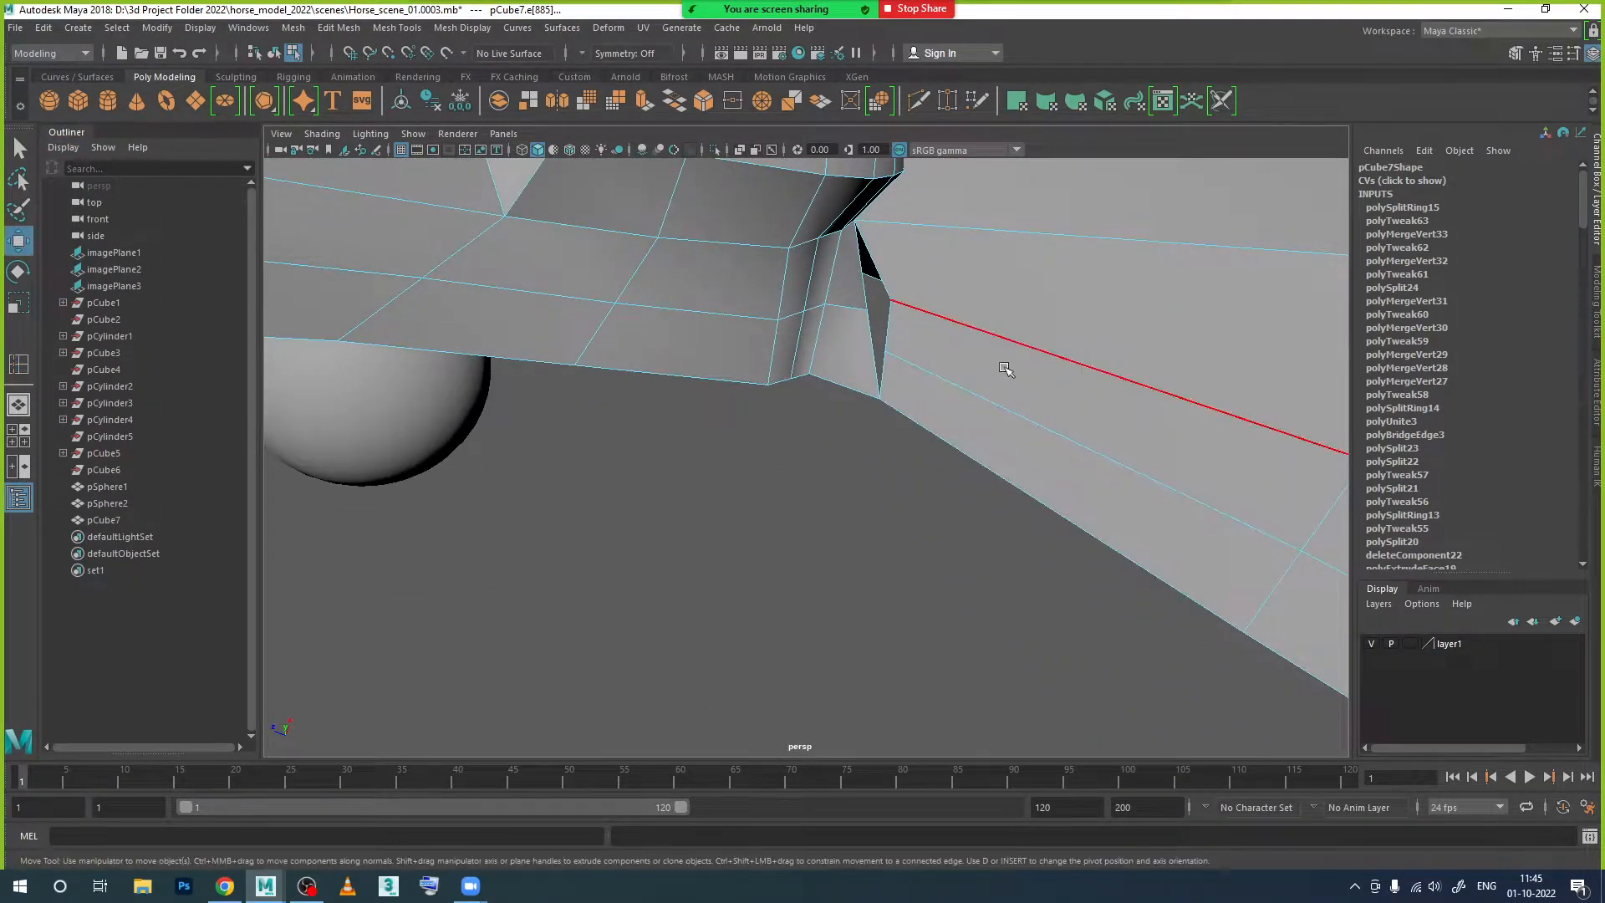
{"action": "double_click", "coordinate": [1015, 345]}
{"action": "scroll", "coordinate": [1003, 355], "scroll_direction": "down", "scroll_amount": 10}
{"action": "middle_click_drag", "start_coordinate": [995, 425], "coordinate": [769, 259], "text": "alt"}
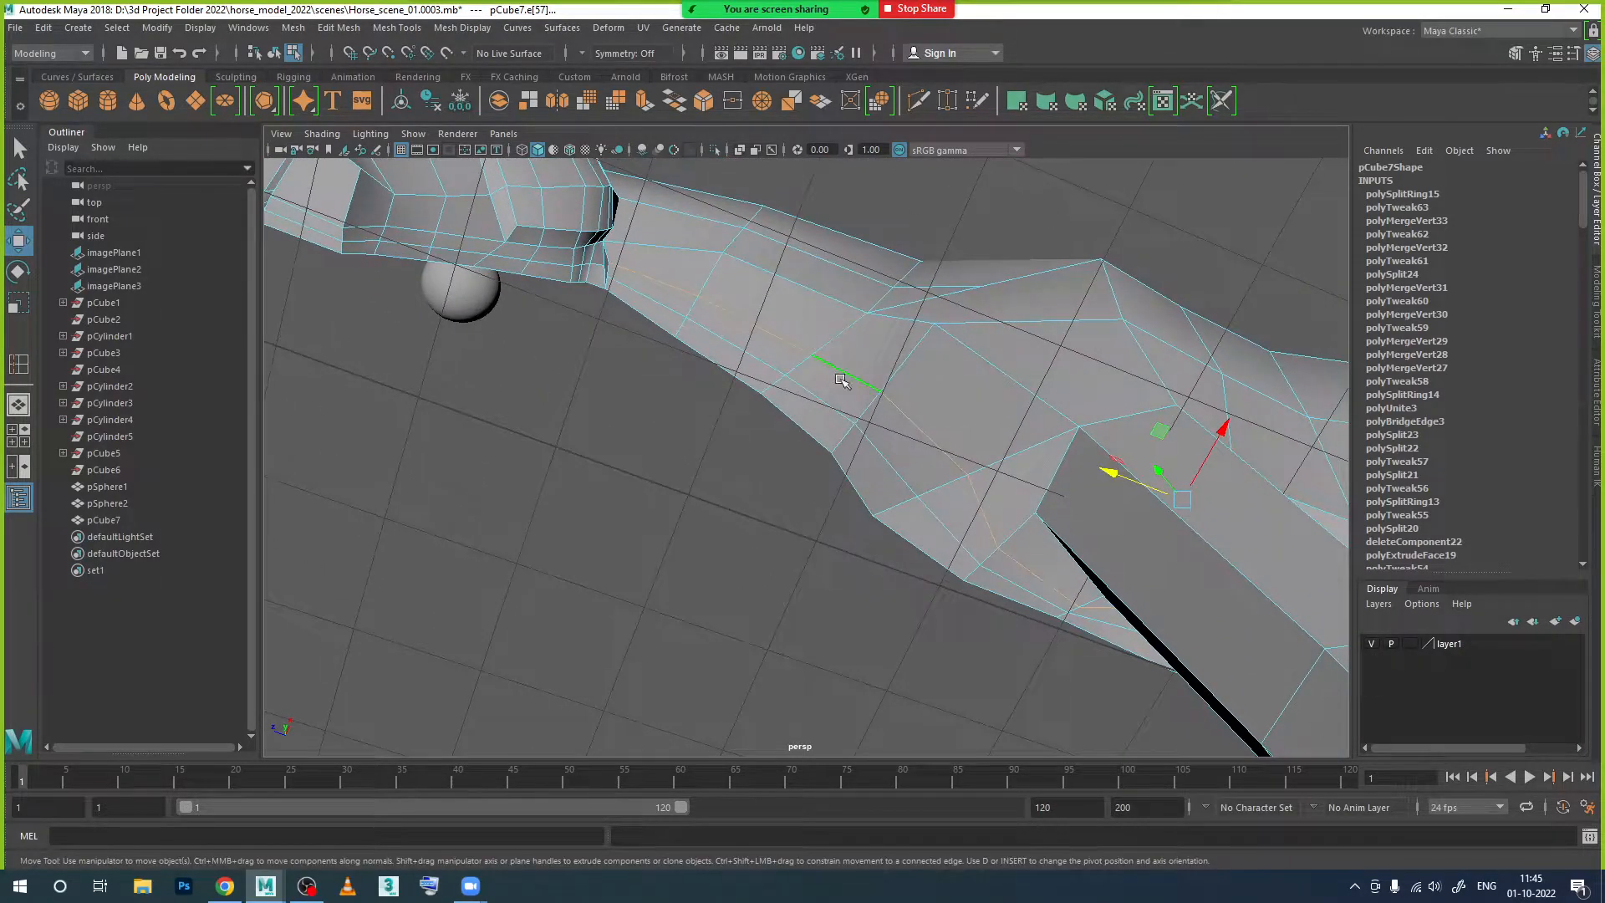
{"action": "left_click_drag", "start_coordinate": [629, 244], "coordinate": [529, 431], "text": "alt"}
{"action": "scroll", "coordinate": [572, 293], "scroll_direction": "up", "scroll_amount": 4}
{"action": "scroll", "coordinate": [573, 293], "scroll_direction": "up", "scroll_amount": 3}
{"action": "middle_click_drag", "start_coordinate": [572, 293], "coordinate": [666, 379], "text": "alt"}
{"action": "mouse_move", "coordinate": [667, 380]}
{"action": "left_mouse_down", "text": "alt"}
{"action": "mouse_move", "coordinate": [660, 351]}
{"action": "mouse_move", "coordinate": [655, 406]}
{"action": "mouse_move", "coordinate": [659, 368]}
{"action": "mouse_move", "coordinate": [653, 381]}
{"action": "left_mouse_up", "text": "alt"}
Step: Select the neck border vertex and the matching head vertex under the jaw and merge them
{"action": "right_click_drag", "start_coordinate": [657, 490], "coordinate": [582, 425]}
{"action": "left_click_drag", "start_coordinate": [678, 528], "coordinate": [687, 471], "text": "alt"}
{"action": "left_click_drag", "start_coordinate": [687, 471], "coordinate": [776, 446], "text": "alt"}
{"action": "scroll", "coordinate": [773, 449], "scroll_direction": "down", "scroll_amount": 5}
{"action": "left_click_drag", "start_coordinate": [743, 391], "coordinate": [773, 447], "text": "alt"}
{"action": "scroll", "coordinate": [774, 447], "scroll_direction": "up", "scroll_amount": 3}
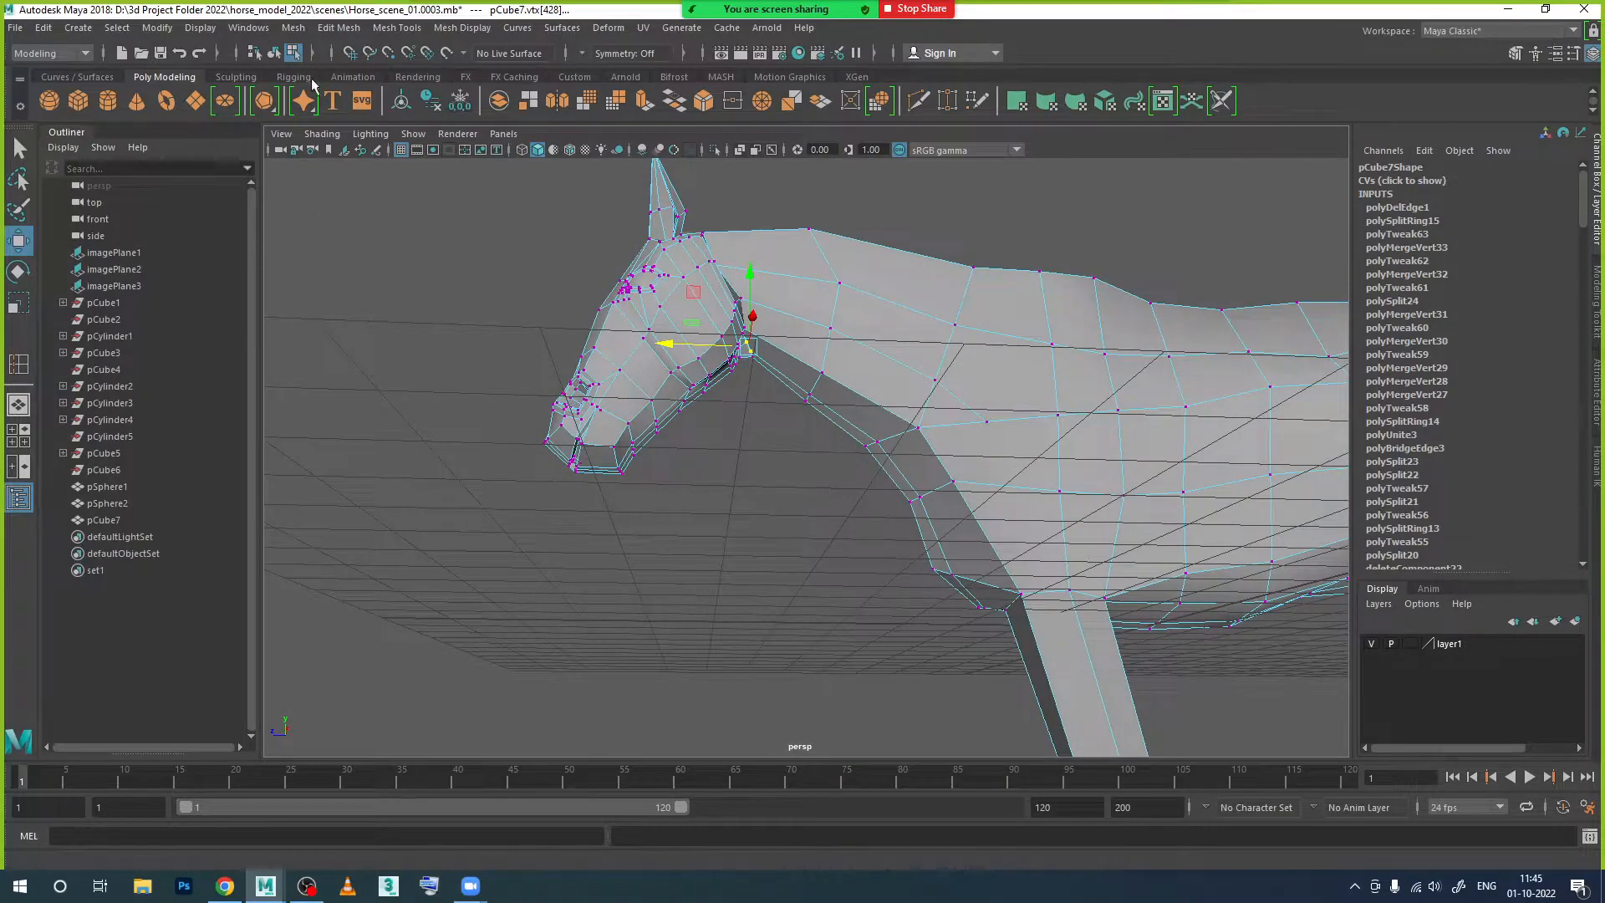
{"action": "left_click", "coordinate": [336, 28]}
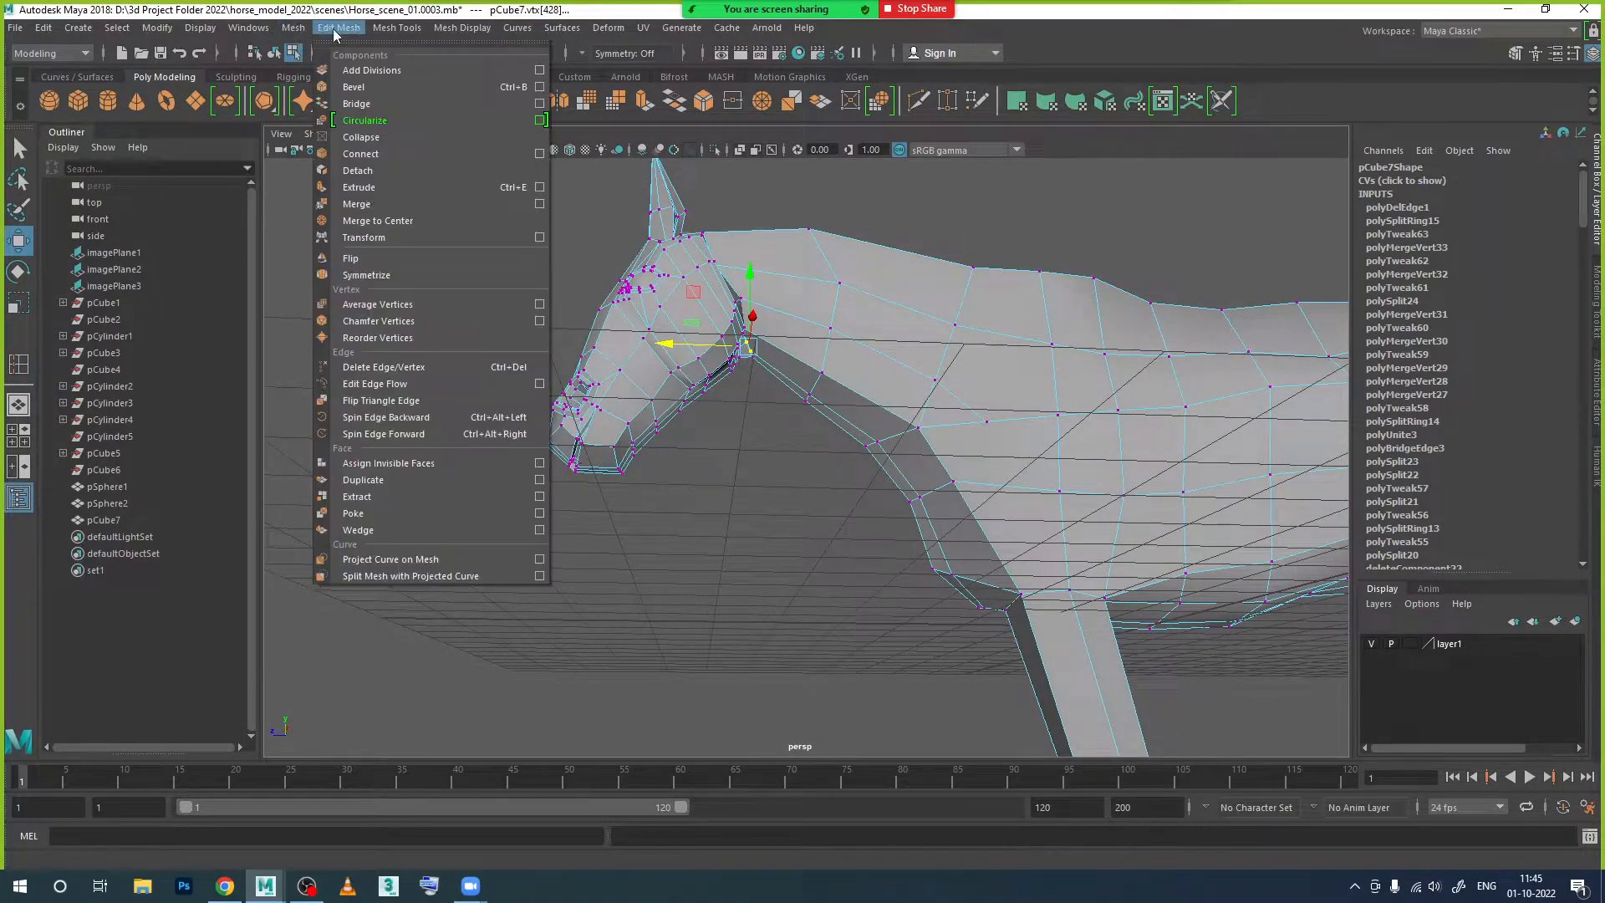
{"action": "left_click", "coordinate": [387, 206]}
Step: Preview the horse mesh smoothed in object mode and examine the joint between head and neck from several angles
{"action": "scroll", "coordinate": [479, 301], "scroll_direction": "down", "scroll_amount": 3}
{"action": "left_click_drag", "start_coordinate": [508, 377], "coordinate": [599, 391], "text": "alt"}
{"action": "right_click_drag", "start_coordinate": [928, 407], "coordinate": [1018, 380]}
{"action": "left_click", "coordinate": [700, 530]}
{"action": "scroll", "coordinate": [712, 552], "scroll_direction": "down", "scroll_amount": 3}
{"action": "left_click_drag", "start_coordinate": [712, 552], "coordinate": [821, 459], "text": "alt"}
{"action": "left_click", "coordinate": [822, 461]}
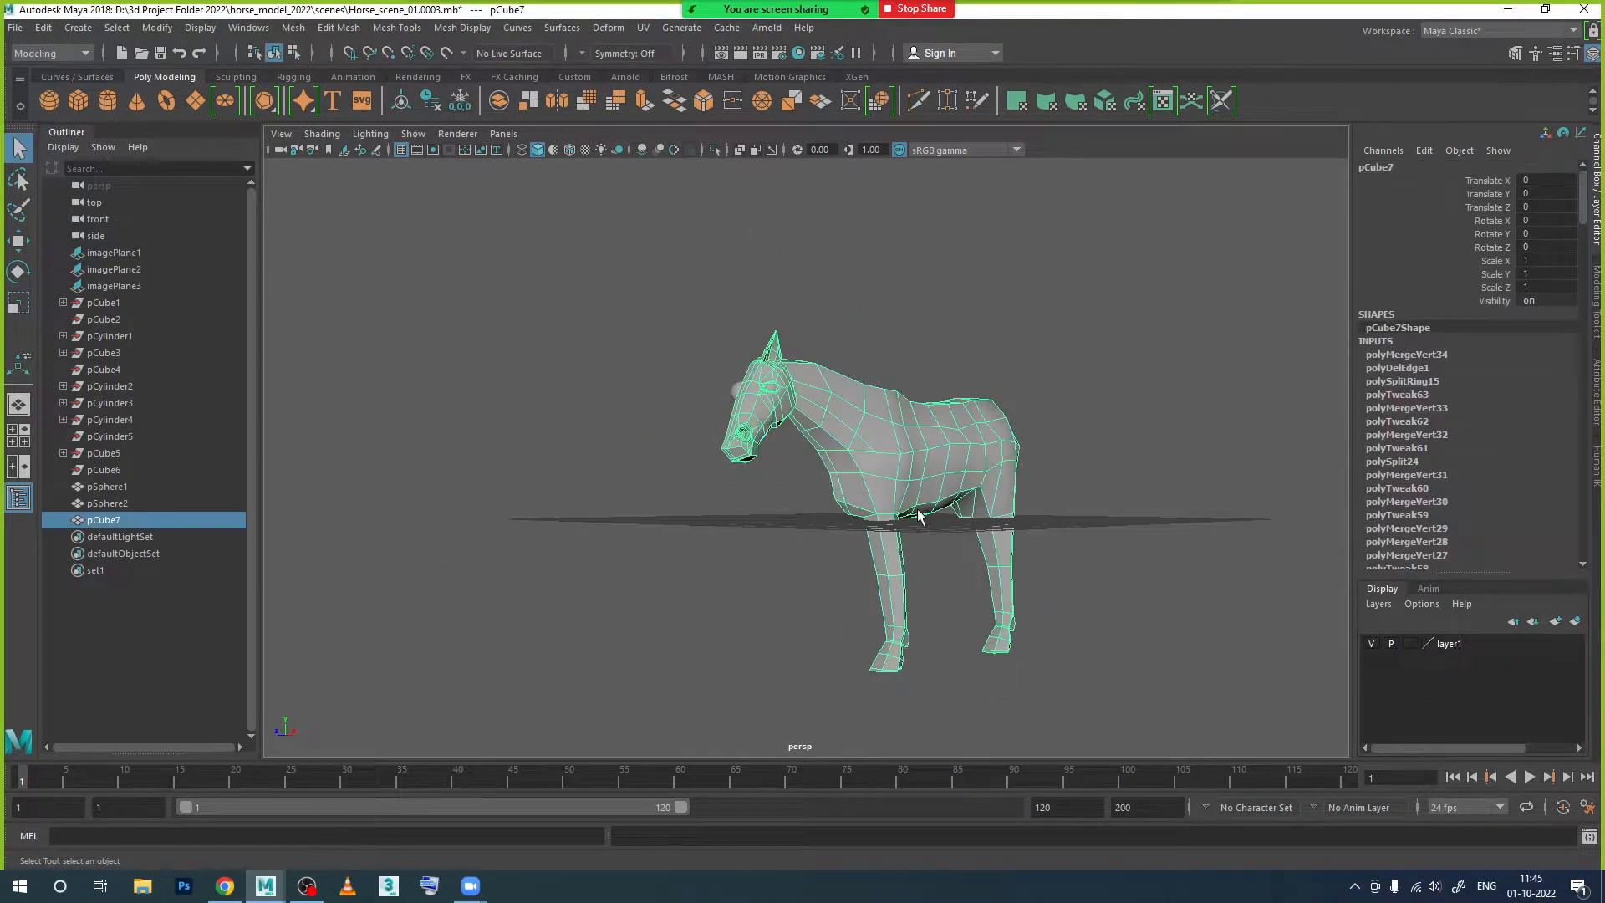
{"action": "key", "text": "3"}
{"action": "left_click", "coordinate": [825, 579]}
{"action": "left_click_drag", "start_coordinate": [825, 579], "coordinate": [737, 443], "text": "alt"}
{"action": "scroll", "coordinate": [737, 443], "scroll_direction": "up", "scroll_amount": 10}
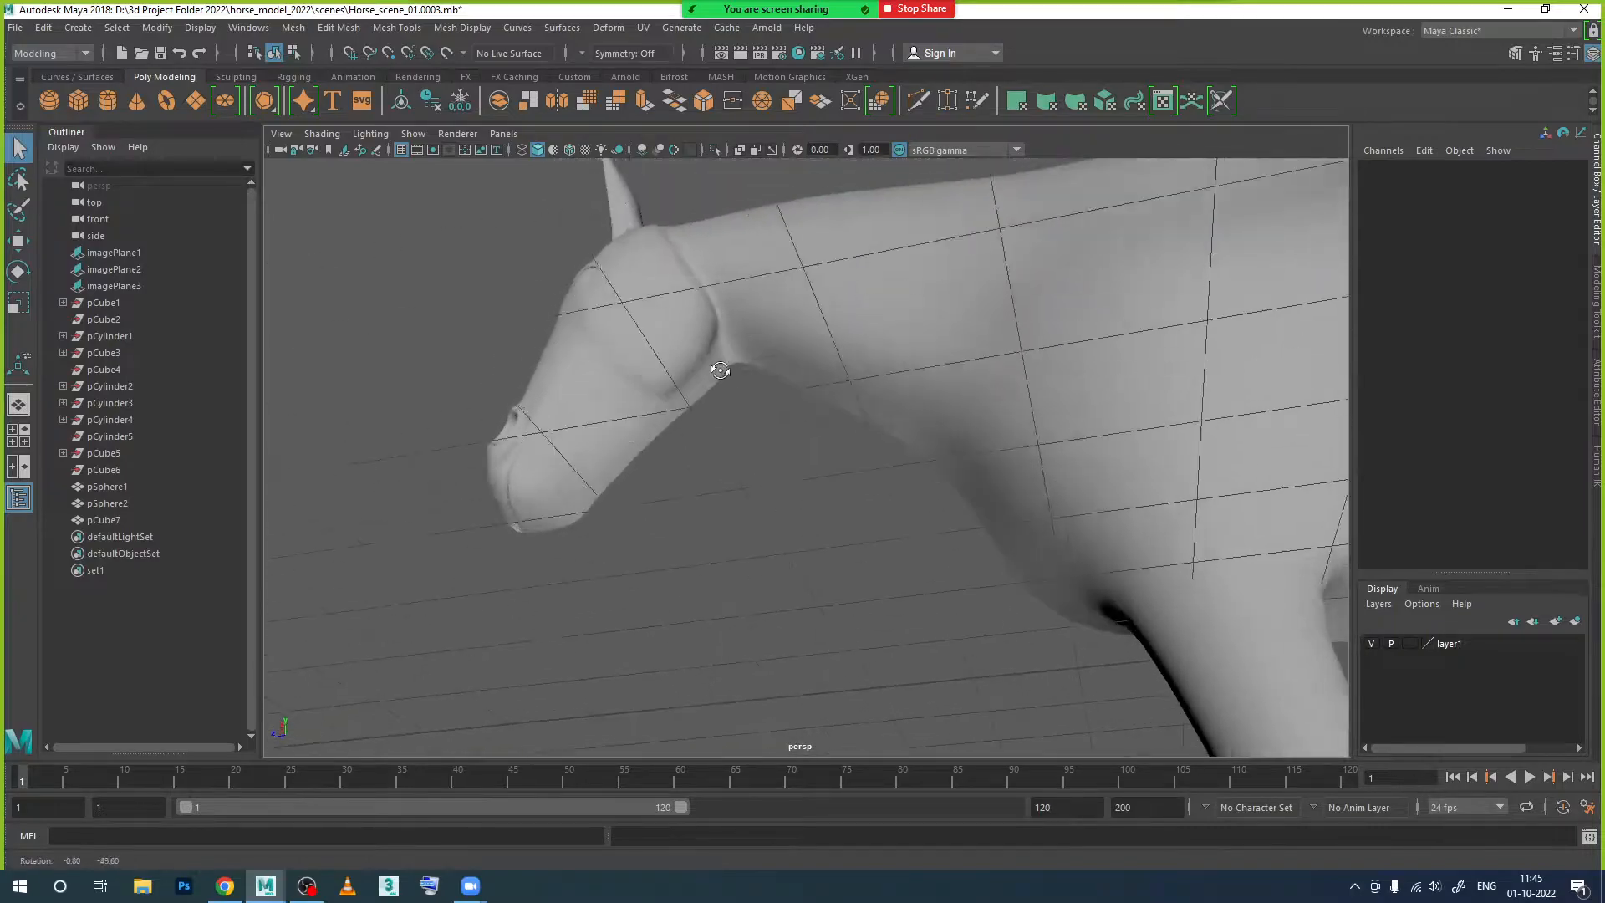
{"action": "left_click_drag", "start_coordinate": [726, 368], "coordinate": [730, 403], "text": "alt"}
{"action": "middle_click_drag", "start_coordinate": [730, 403], "coordinate": [806, 691], "text": "alt"}
{"action": "middle_click_drag", "start_coordinate": [773, 591], "coordinate": [752, 510], "text": "alt"}
{"action": "left_click_drag", "start_coordinate": [752, 510], "coordinate": [798, 448], "text": "alt"}
Step: Delete the surplus edges behind the ear where the cheek meets the neck
{"action": "left_click", "coordinate": [795, 505]}
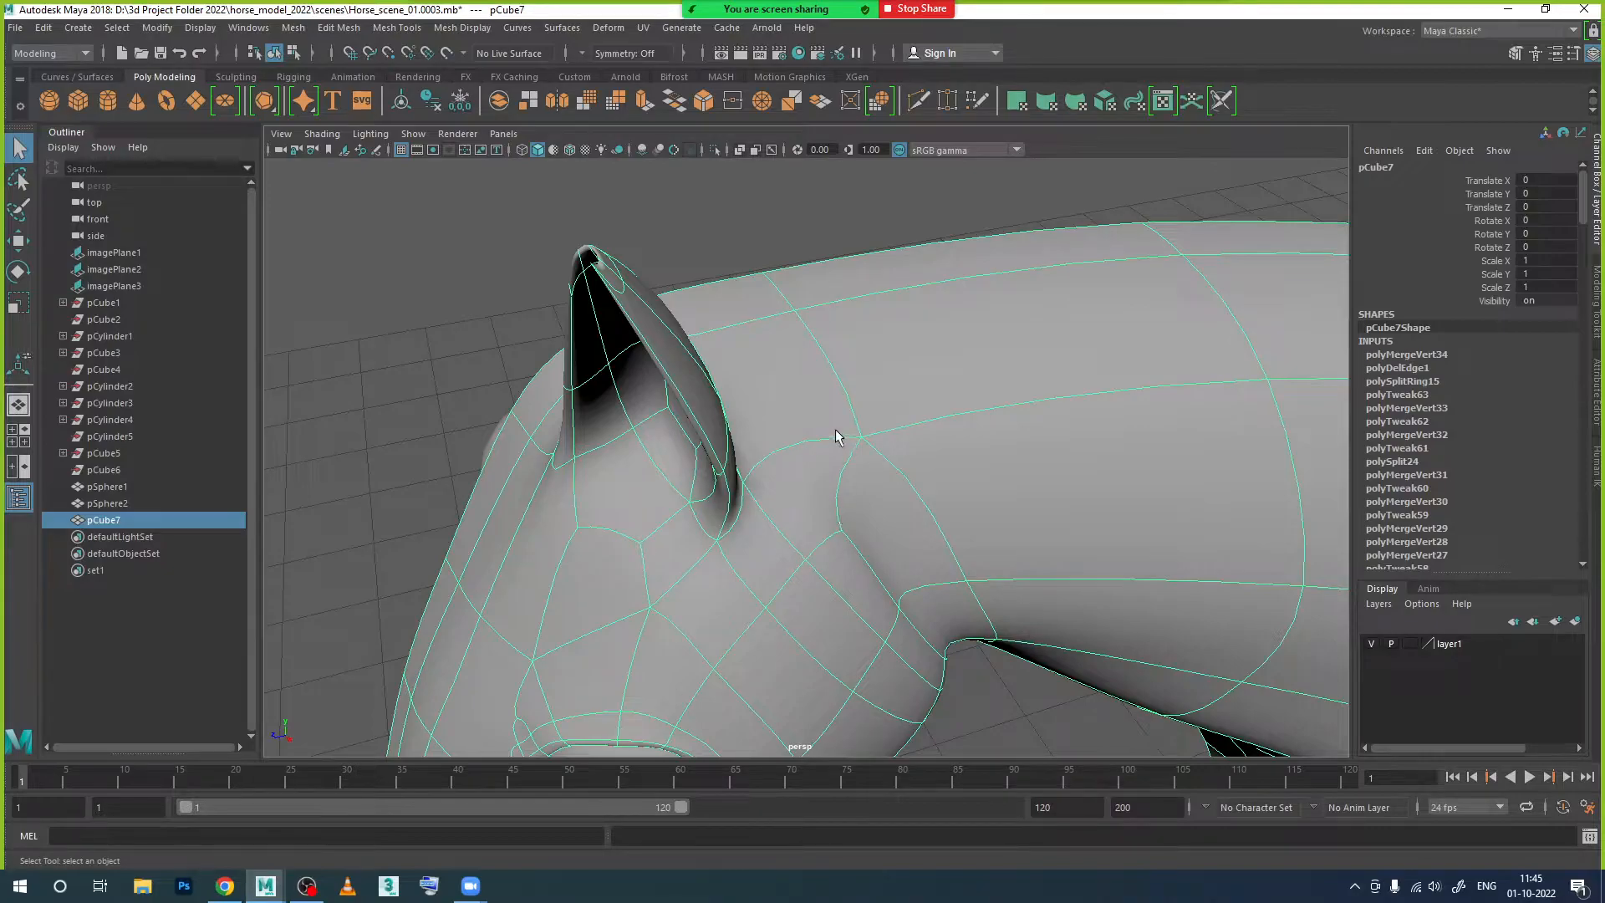
{"action": "left_click_drag", "start_coordinate": [840, 556], "coordinate": [812, 441], "text": "alt"}
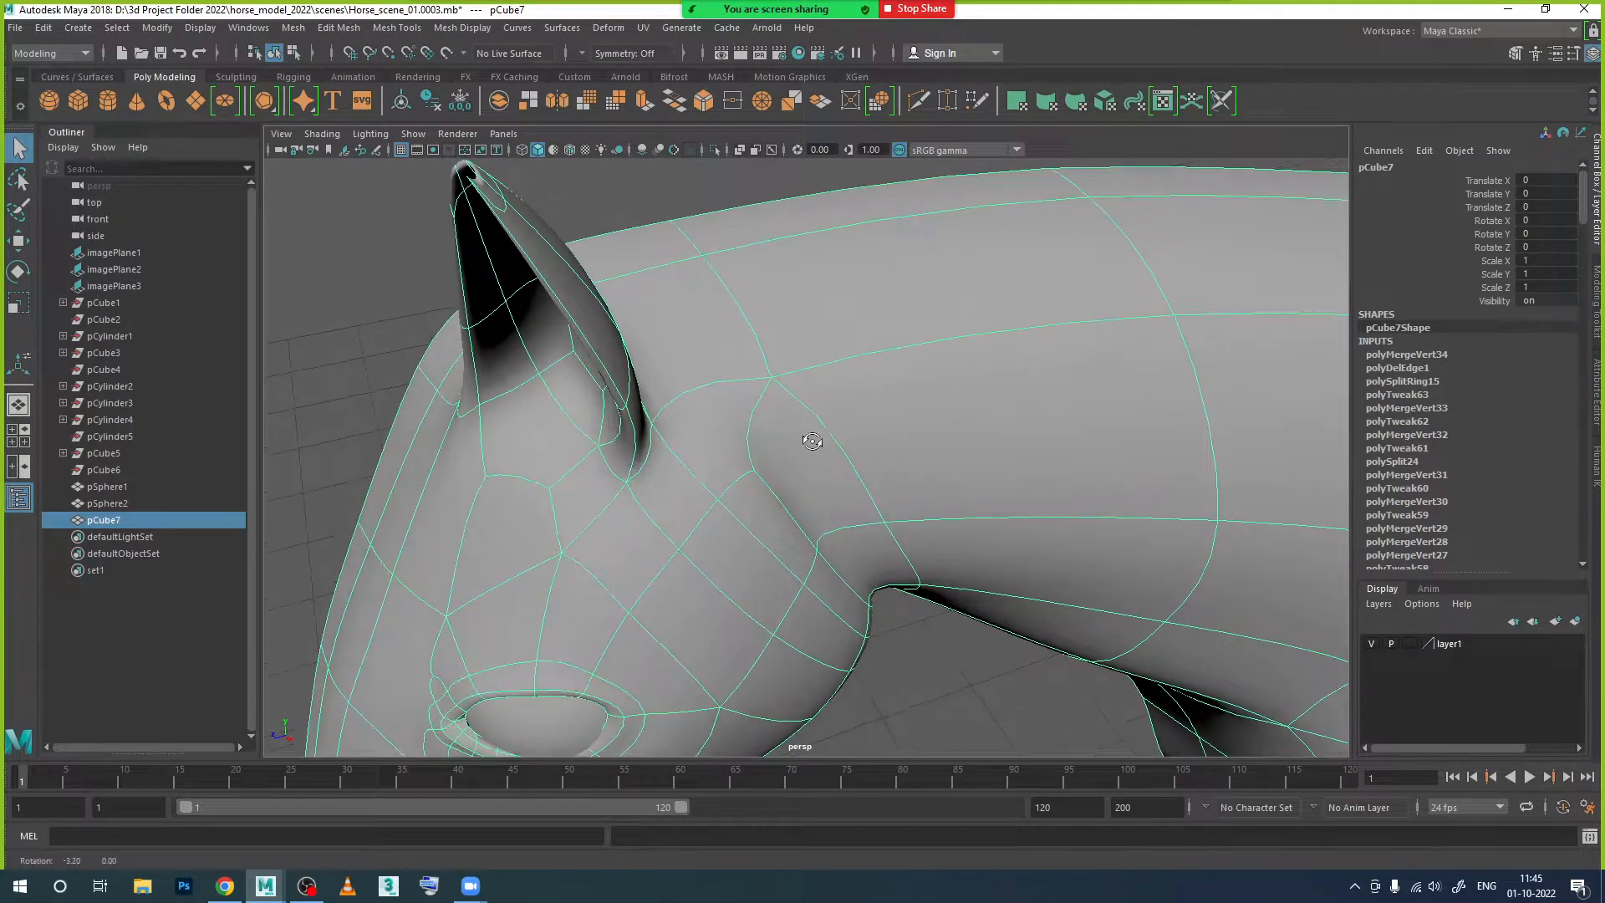
{"action": "right_click_drag", "start_coordinate": [749, 414], "coordinate": [754, 398]}
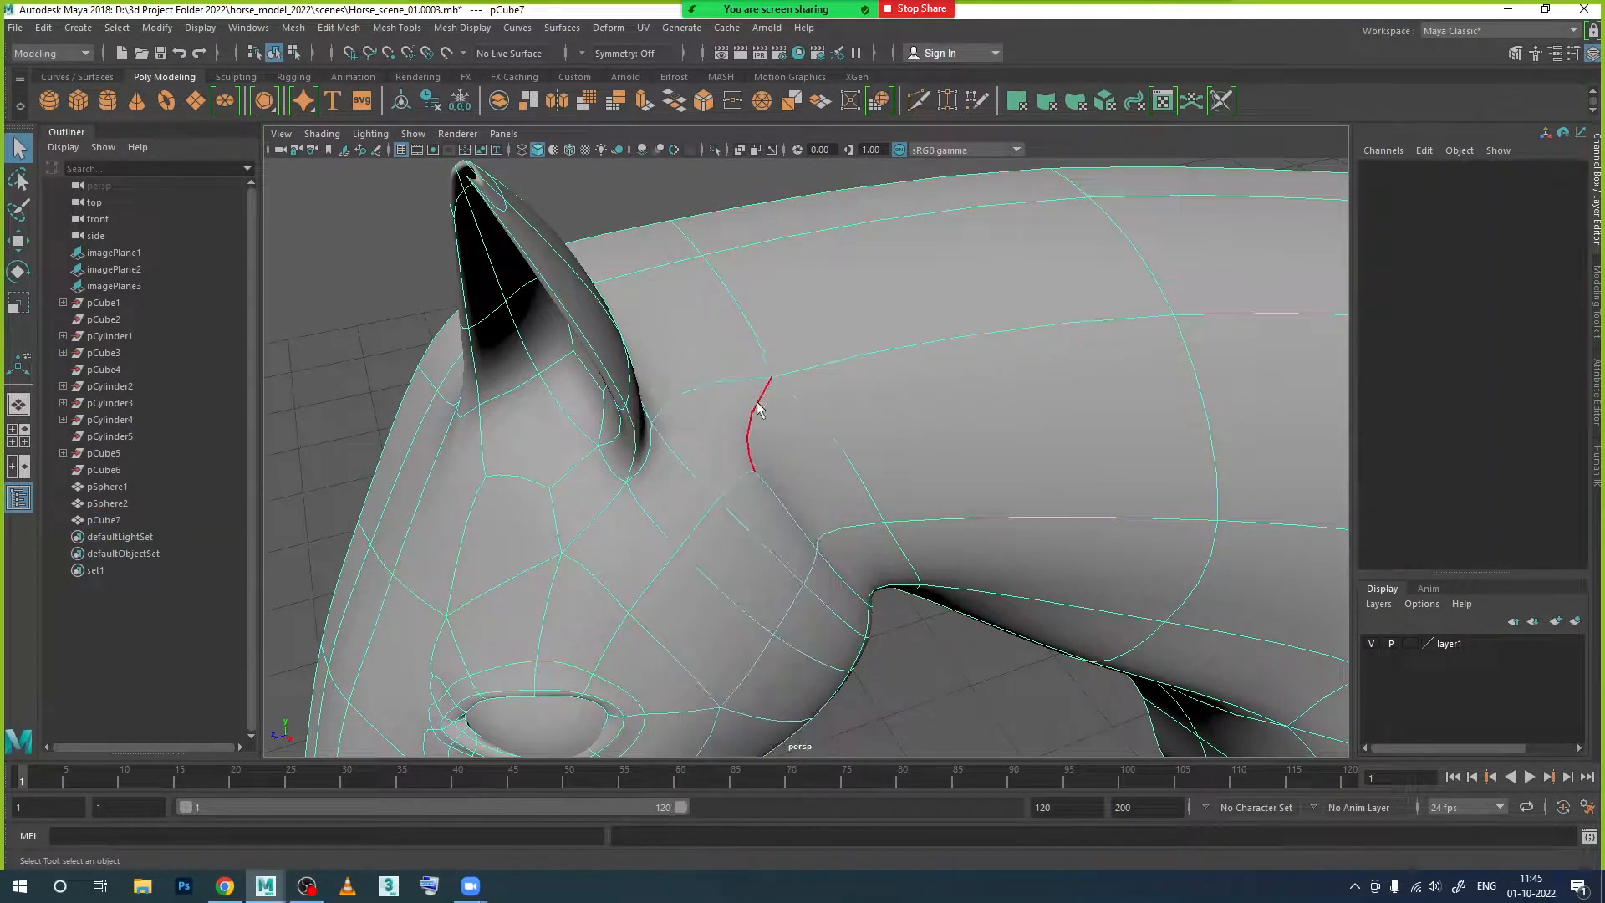
{"action": "left_click", "coordinate": [753, 428]}
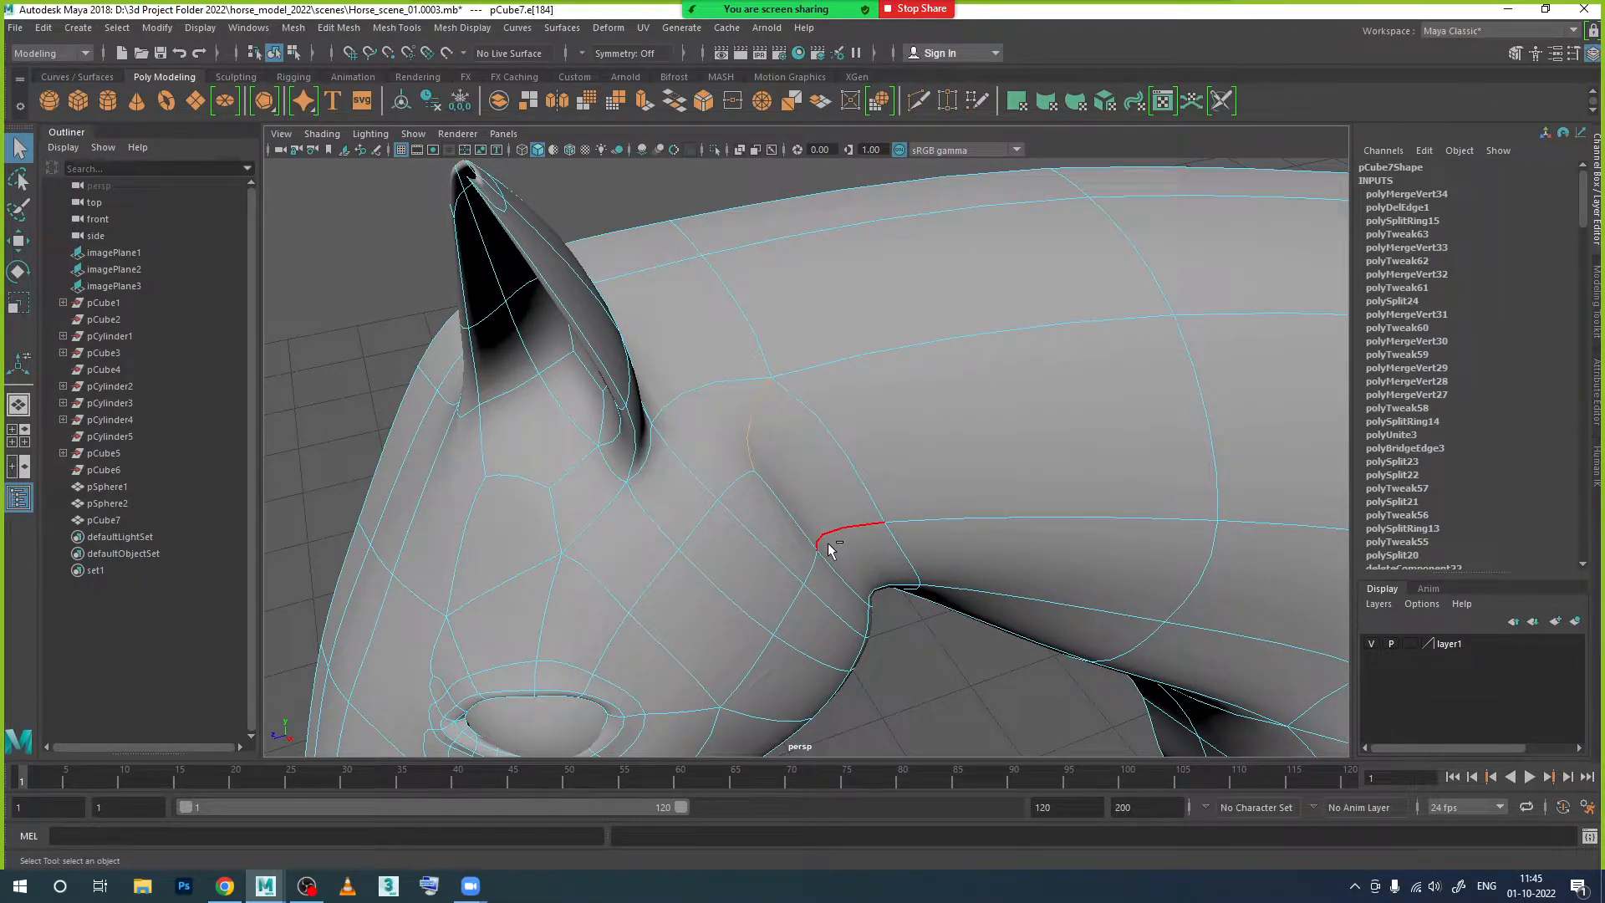
{"action": "key", "text": "Delete"}
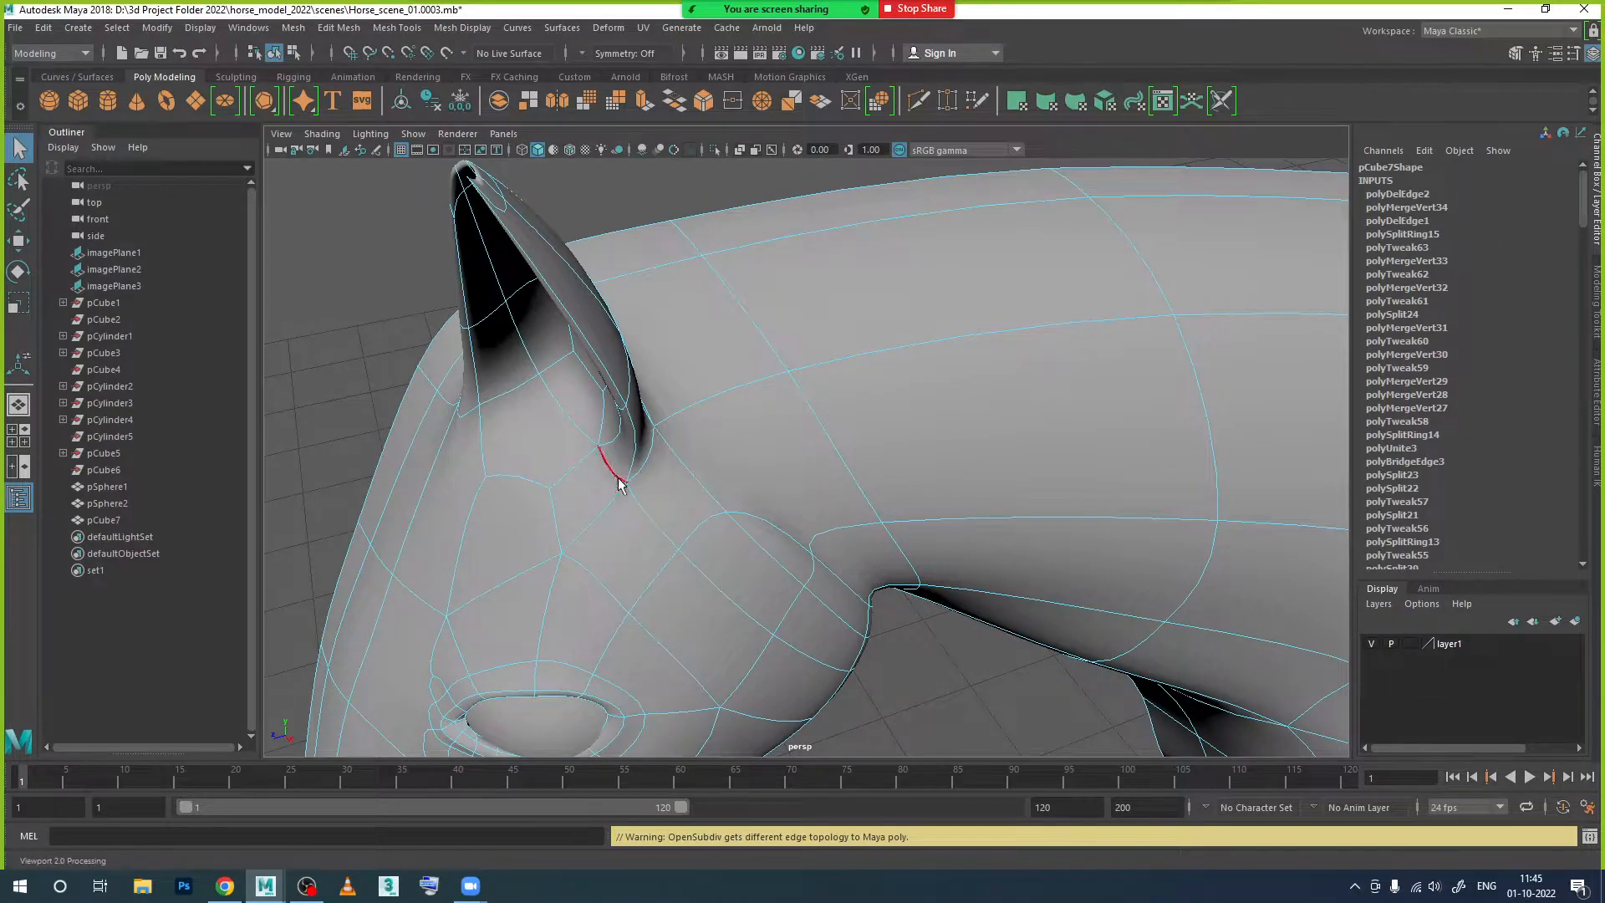
{"action": "middle_click_drag", "start_coordinate": [778, 512], "coordinate": [750, 545], "text": "alt"}
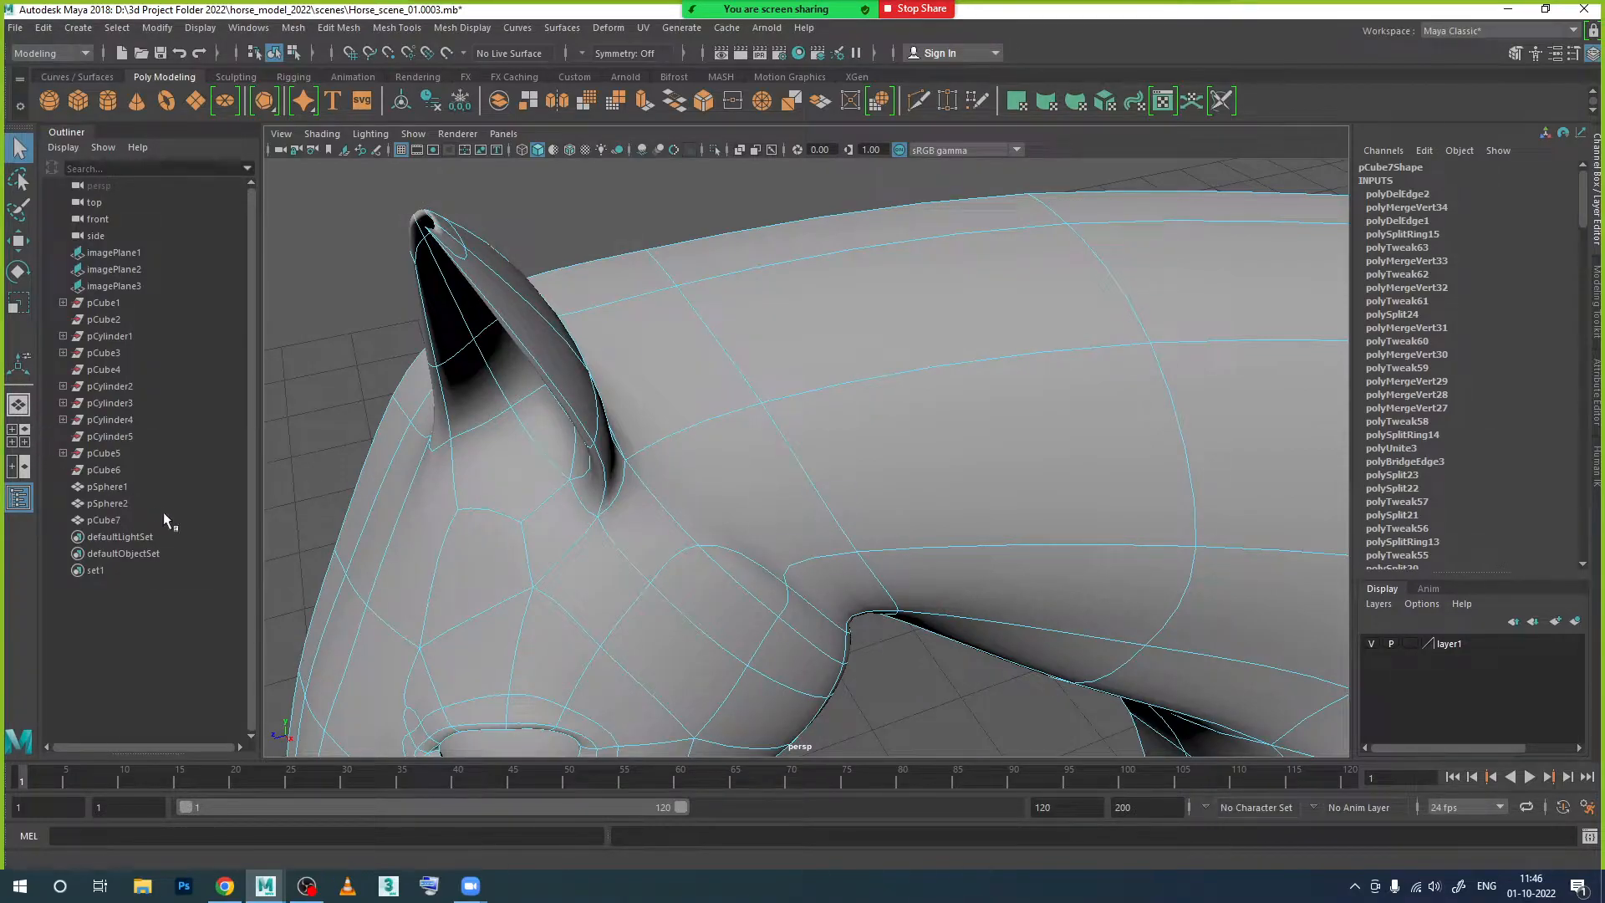
Step: Turn off the smooth preview and cut a new edge with Multi-Cut from the upper cheek edge to the neck vertex behind the ear
{"action": "key", "text": "1"}
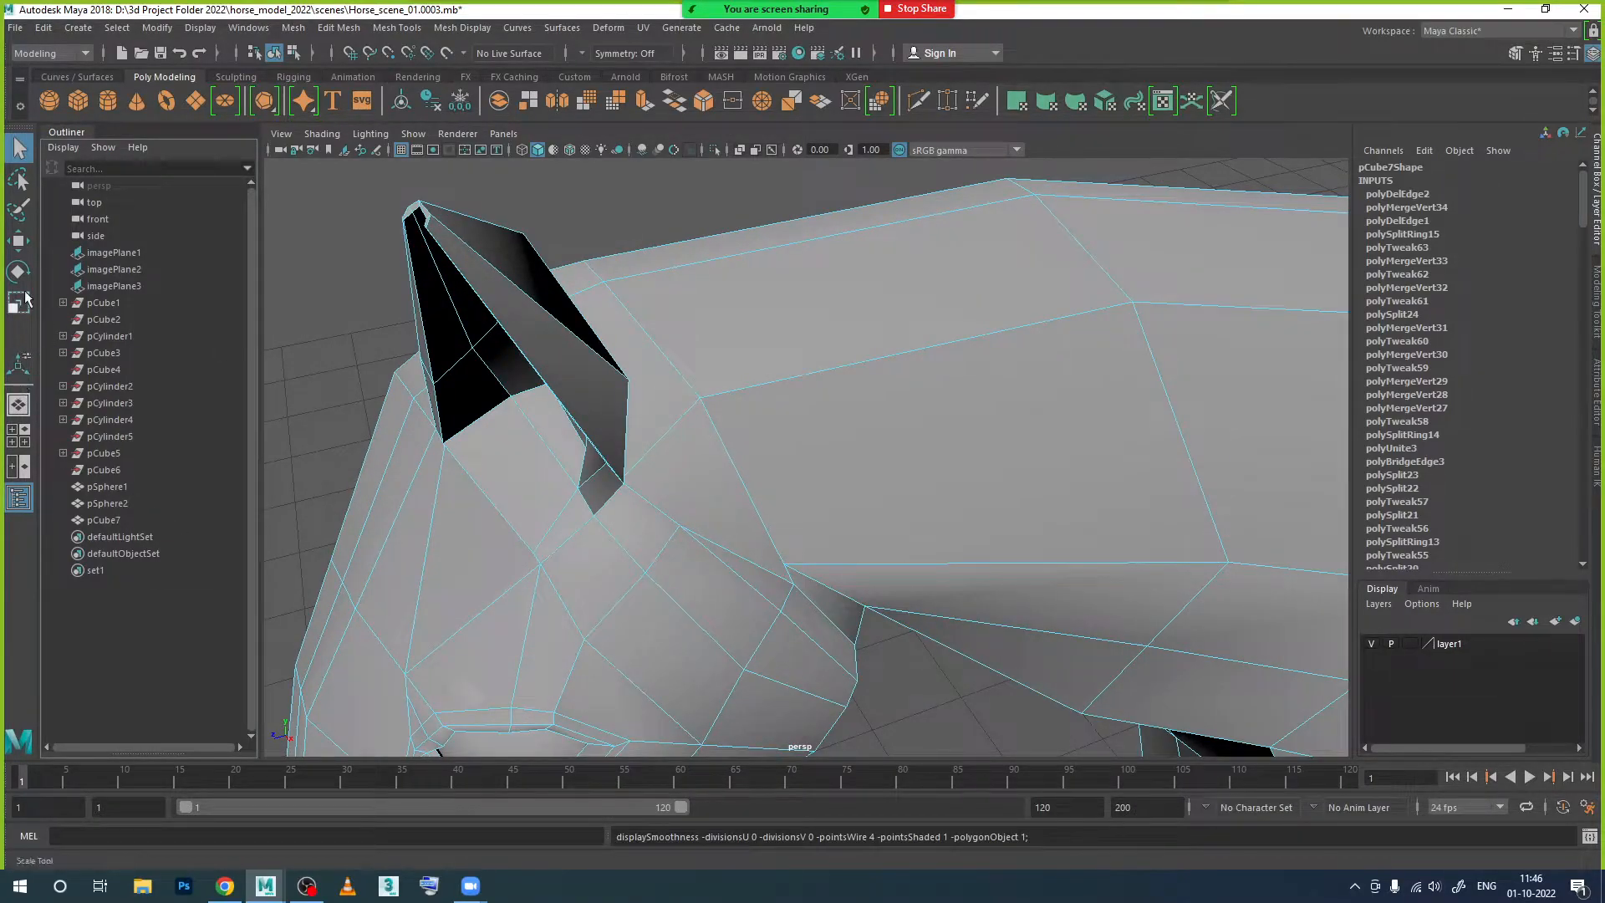
{"action": "left_click", "coordinate": [917, 103]}
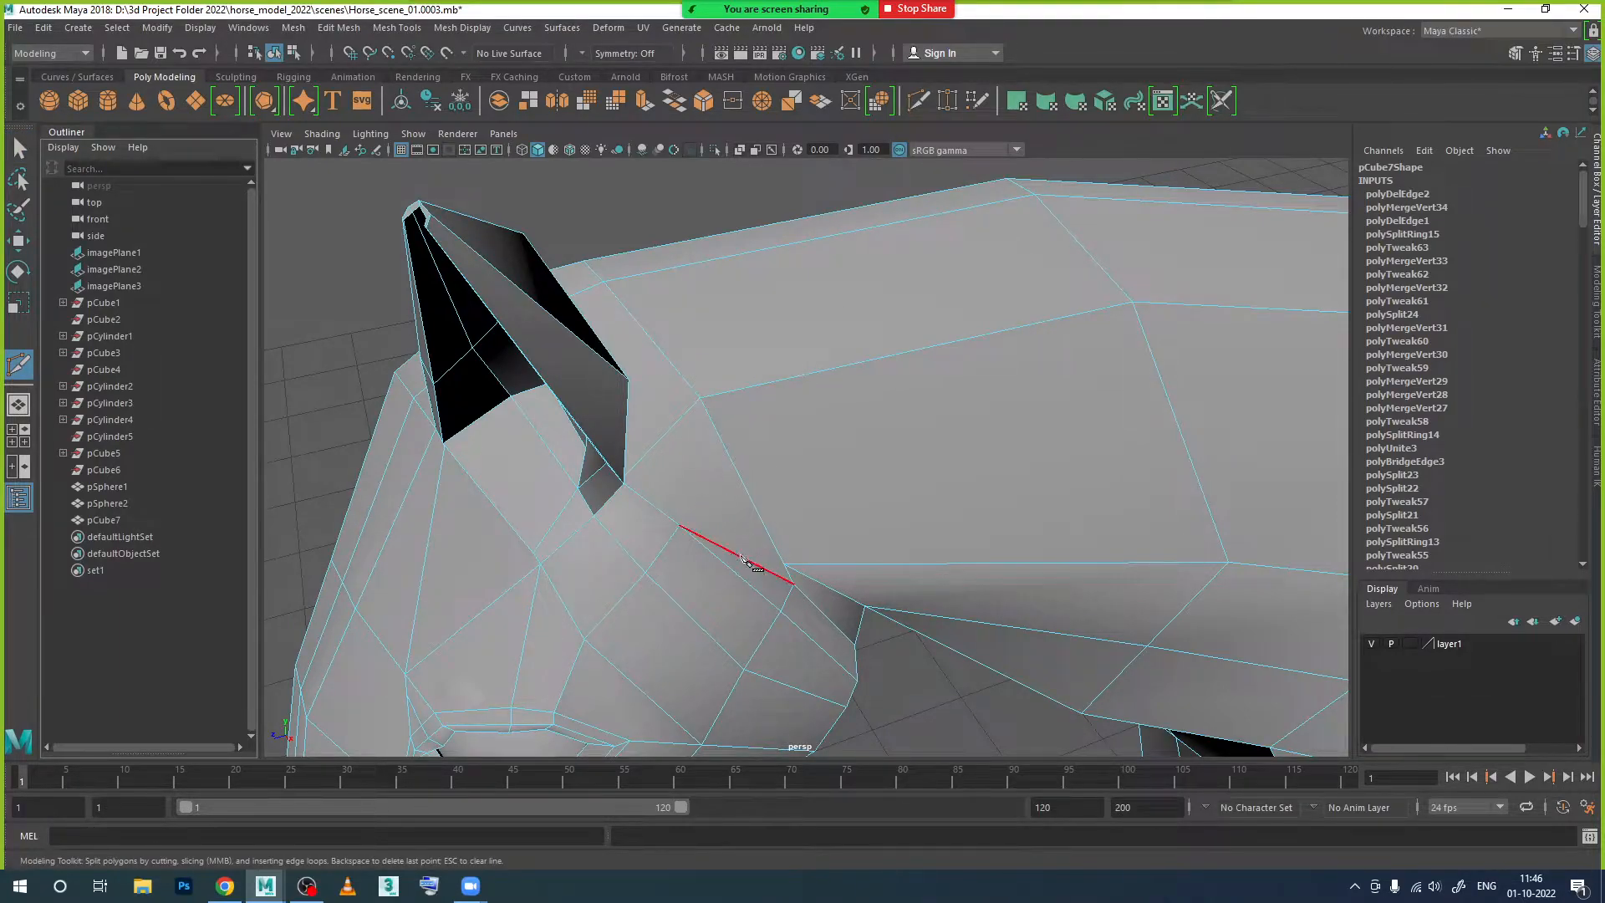
{"action": "left_click", "coordinate": [730, 552]}
{"action": "left_click", "coordinate": [700, 398]}
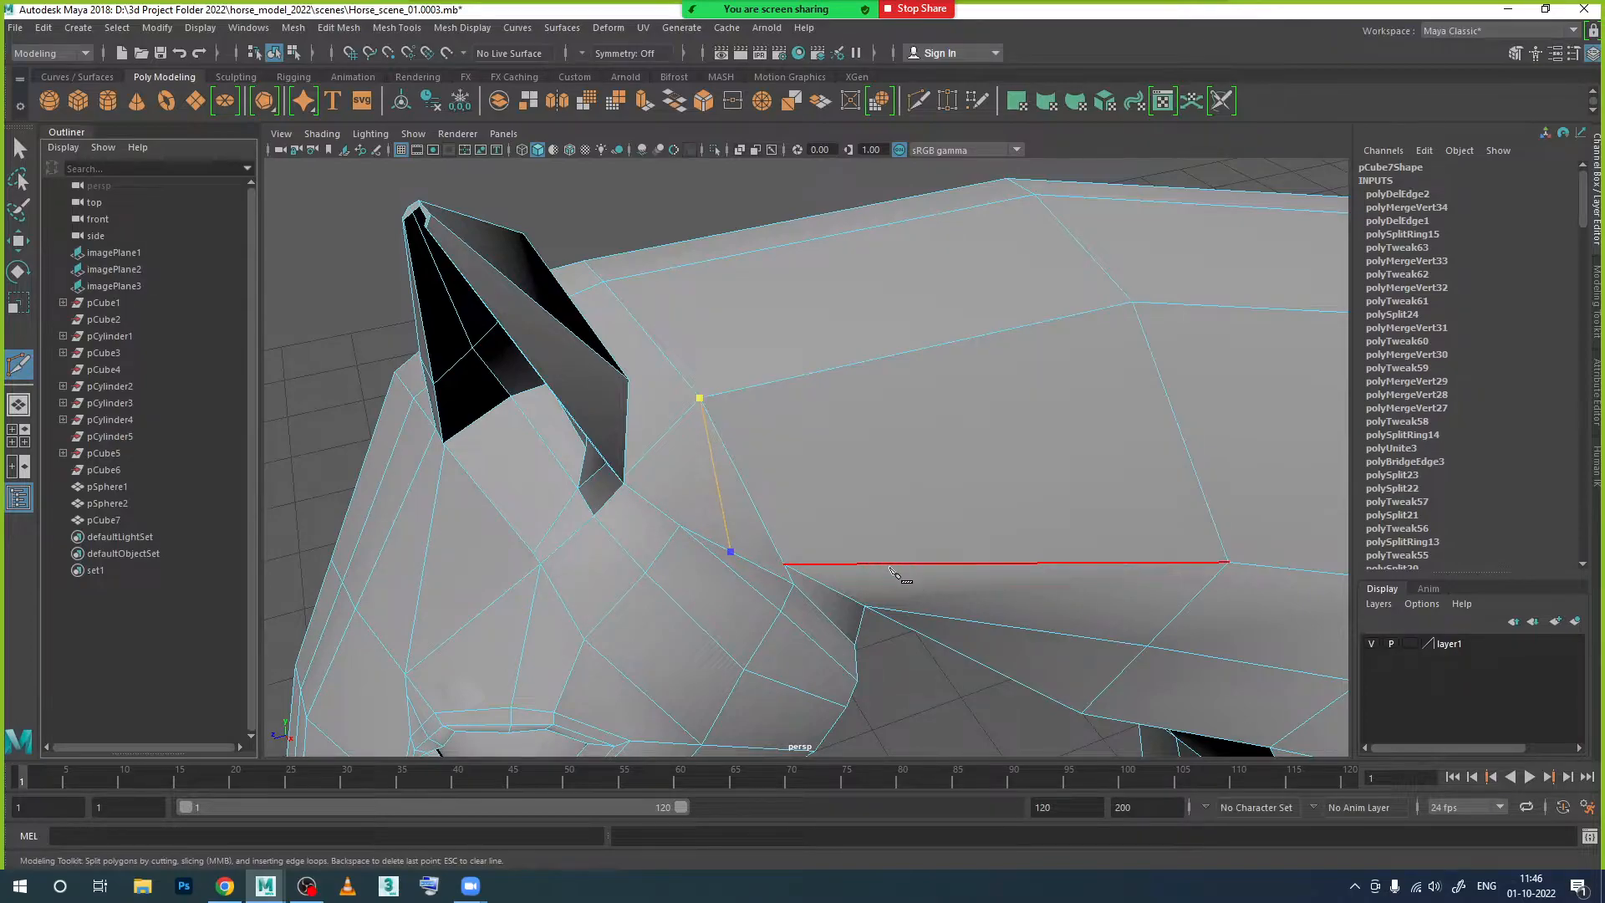
{"action": "key", "text": "Return"}
{"action": "left_click", "coordinate": [21, 243]}
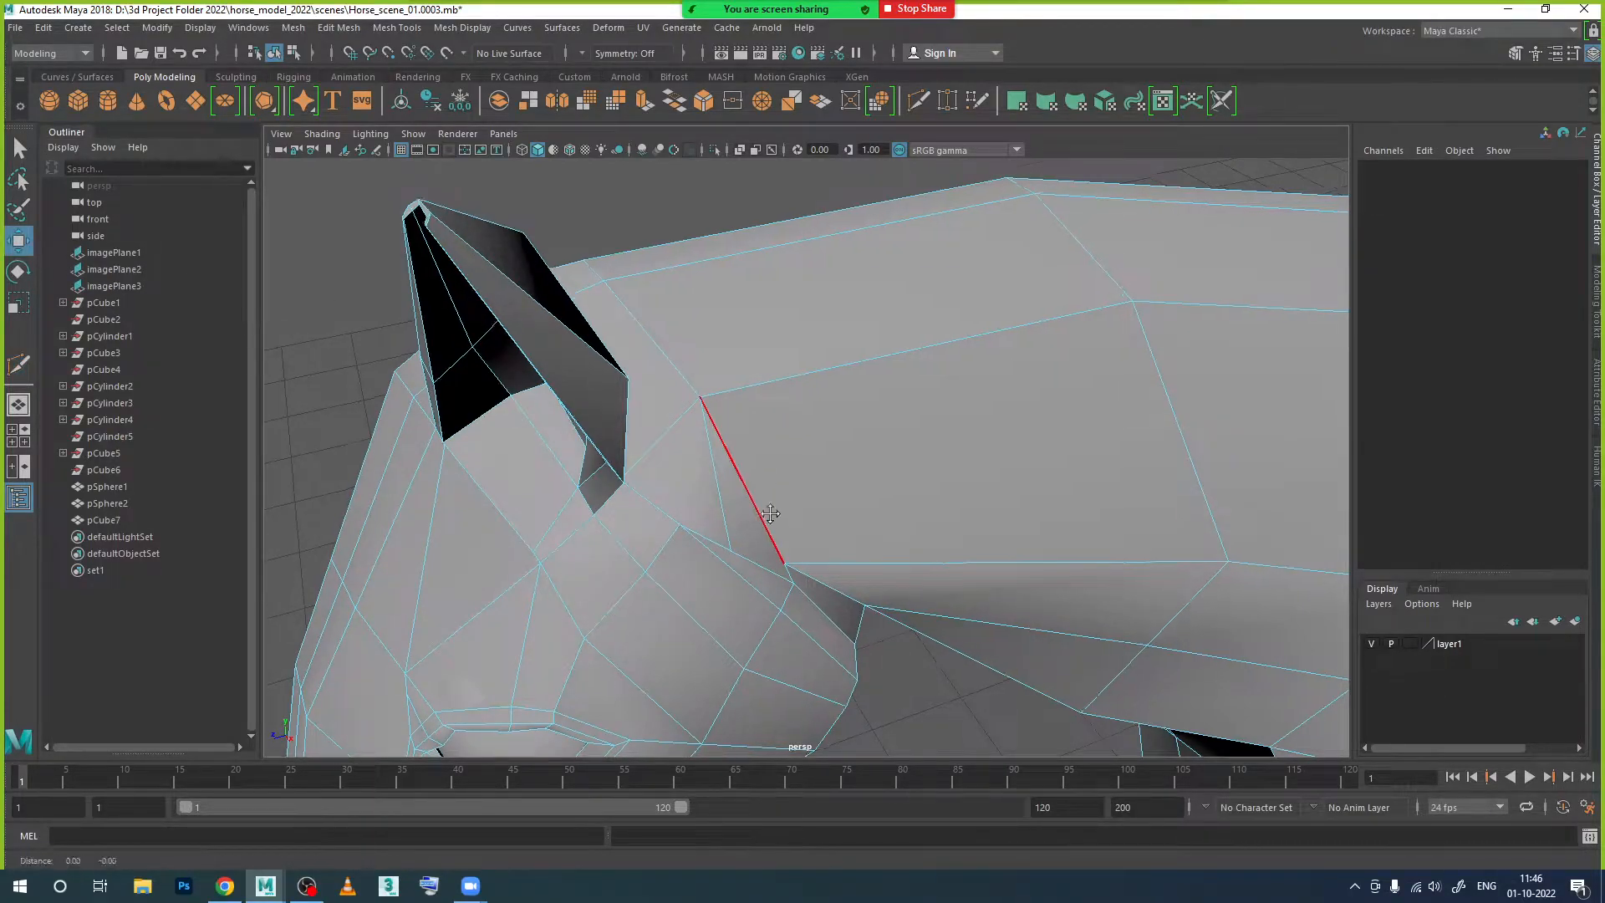
Step: Move the newly cut cheek vertex and the adjacent neck seam vertex to even out the area behind the ear
{"action": "middle_click_drag", "start_coordinate": [751, 535], "coordinate": [731, 492], "text": "alt"}
{"action": "right_click_drag", "start_coordinate": [706, 501], "coordinate": [625, 406]}
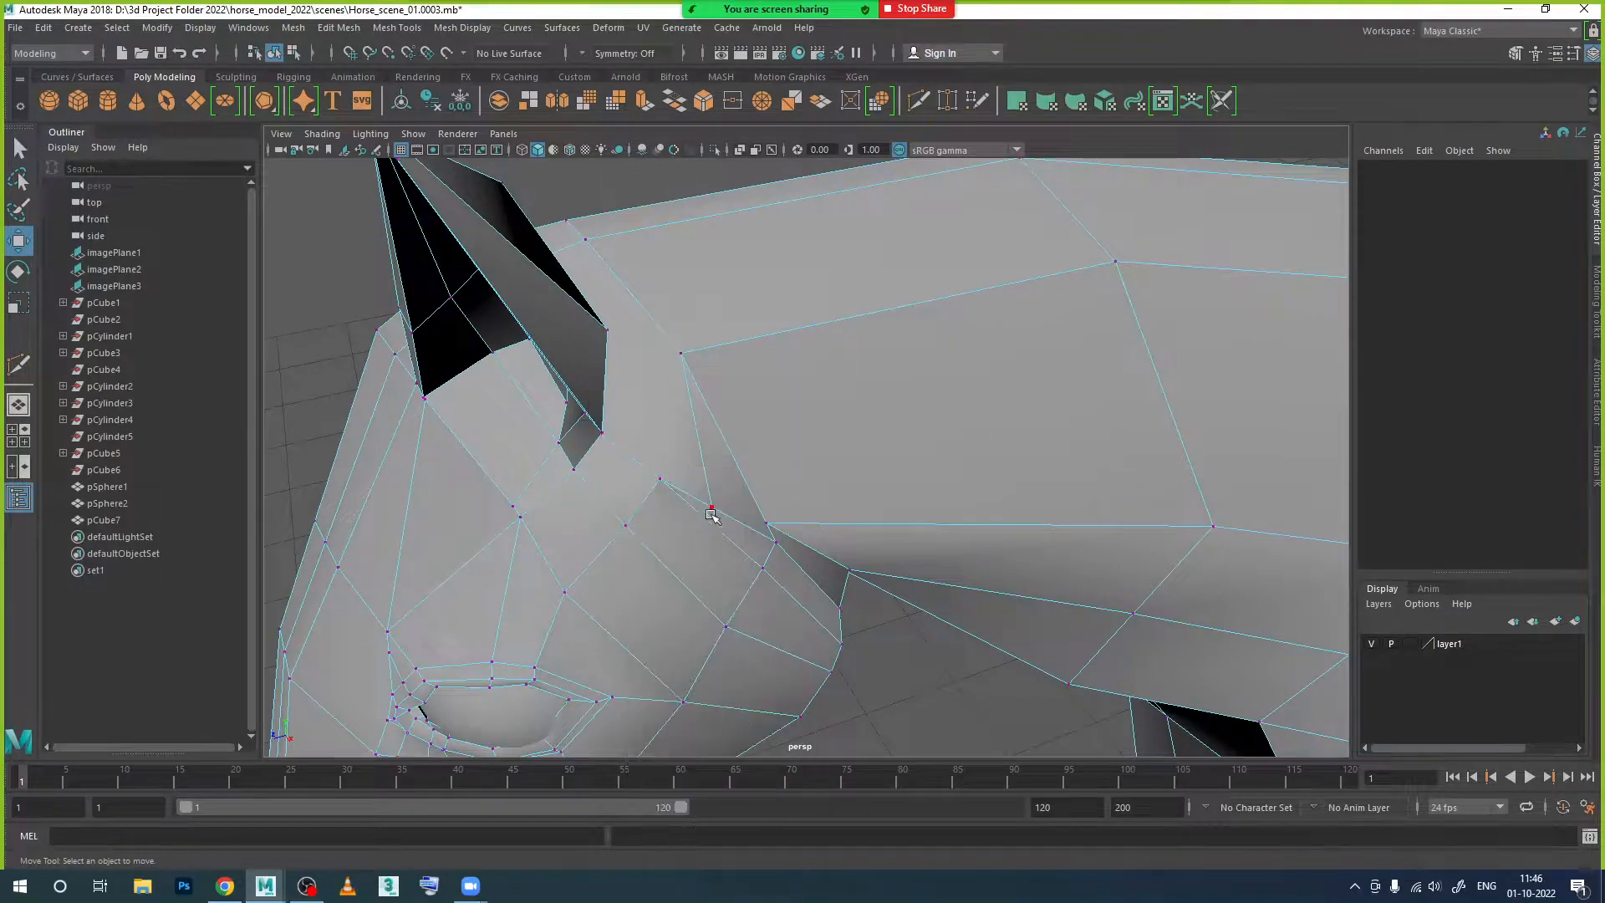
{"action": "left_click", "coordinate": [713, 507]}
{"action": "left_click_drag", "start_coordinate": [708, 462], "coordinate": [780, 435]}
{"action": "left_click_drag", "start_coordinate": [799, 508], "coordinate": [767, 526], "text": "alt"}
{"action": "left_click", "coordinate": [739, 446]}
{"action": "left_click_drag", "start_coordinate": [680, 488], "coordinate": [804, 490]}
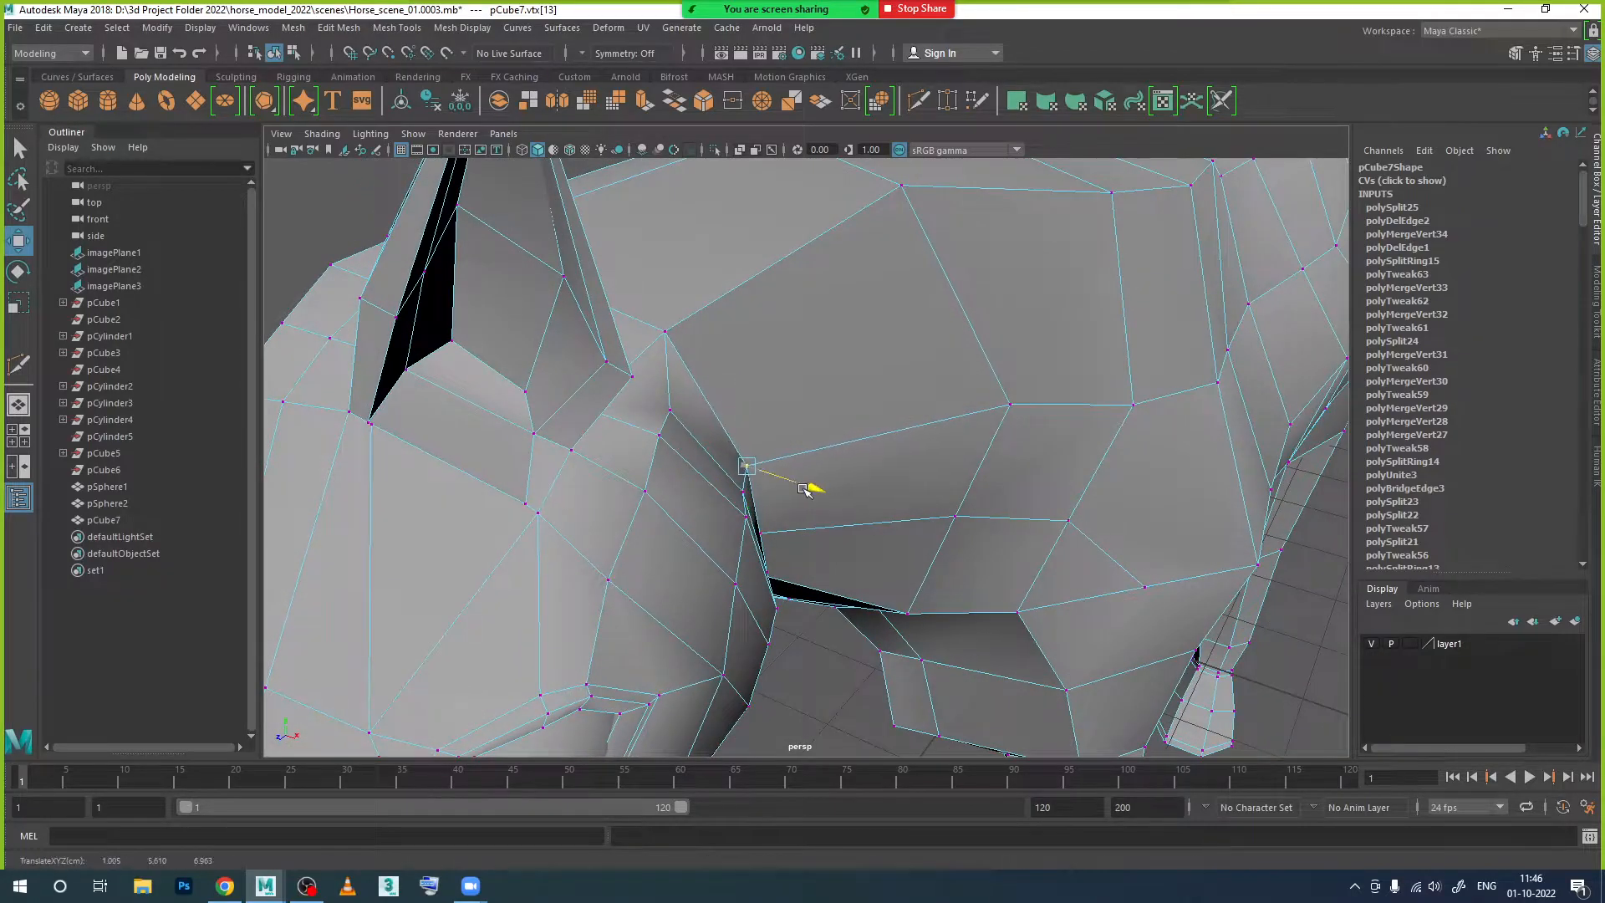
Step: Reposition the seam vertices behind the jaw to smooth the transition between cheek and neck
{"action": "left_click_drag", "start_coordinate": [811, 599], "coordinate": [826, 443], "text": "alt"}
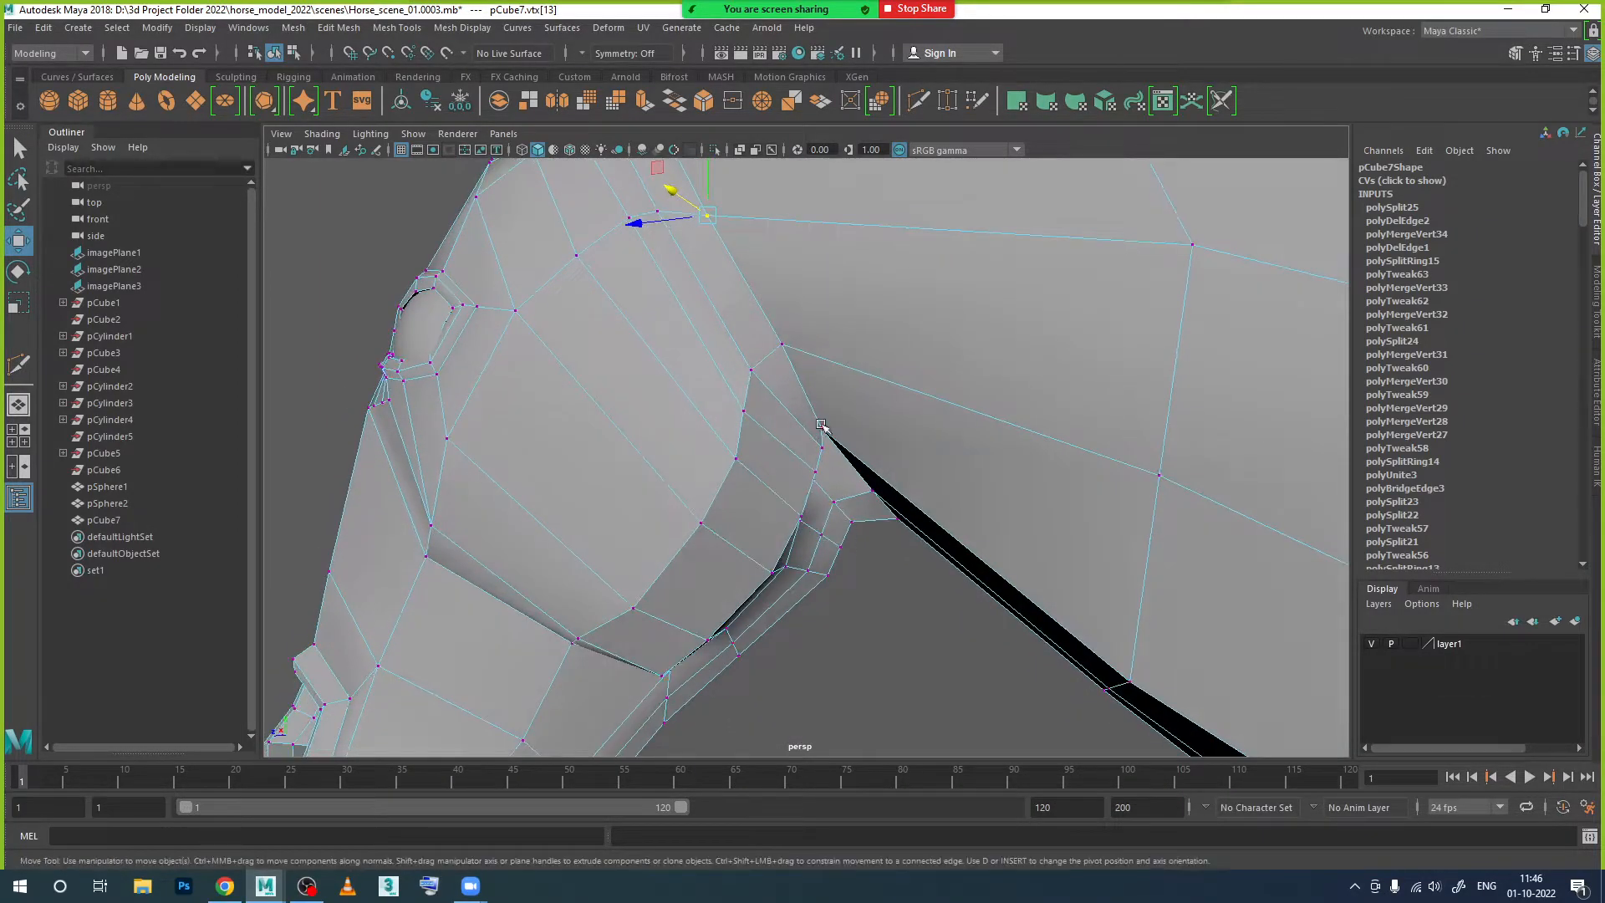
{"action": "left_click_drag", "start_coordinate": [847, 541], "coordinate": [935, 562], "text": "alt"}
{"action": "left_click_drag", "start_coordinate": [645, 391], "coordinate": [646, 392]}
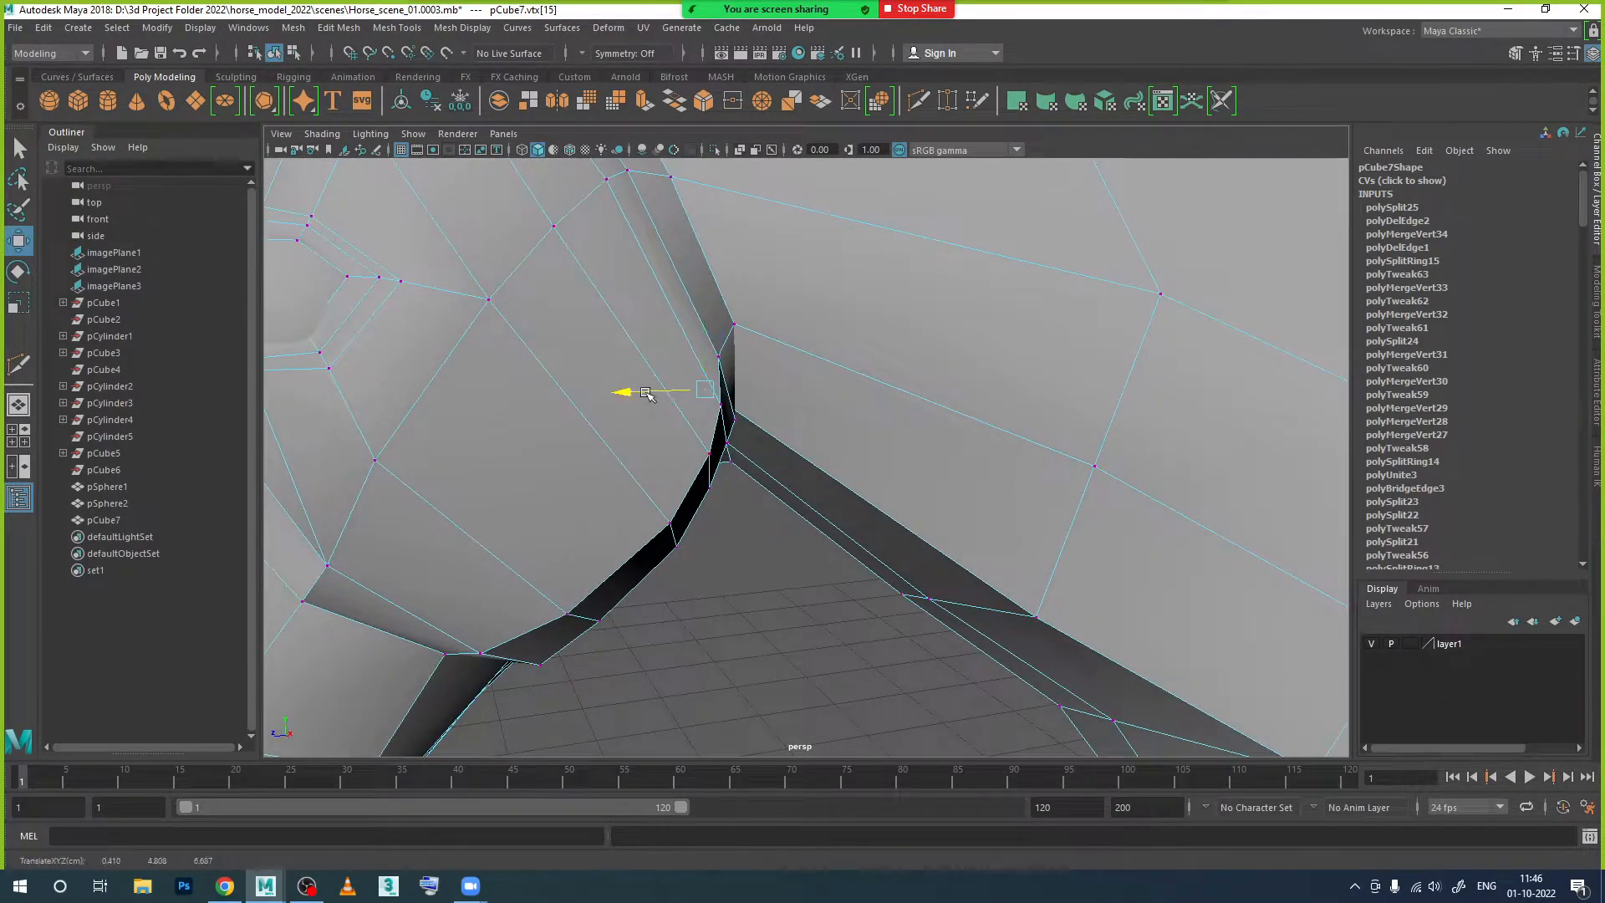
{"action": "left_click_drag", "start_coordinate": [748, 500], "coordinate": [713, 488], "text": "alt"}
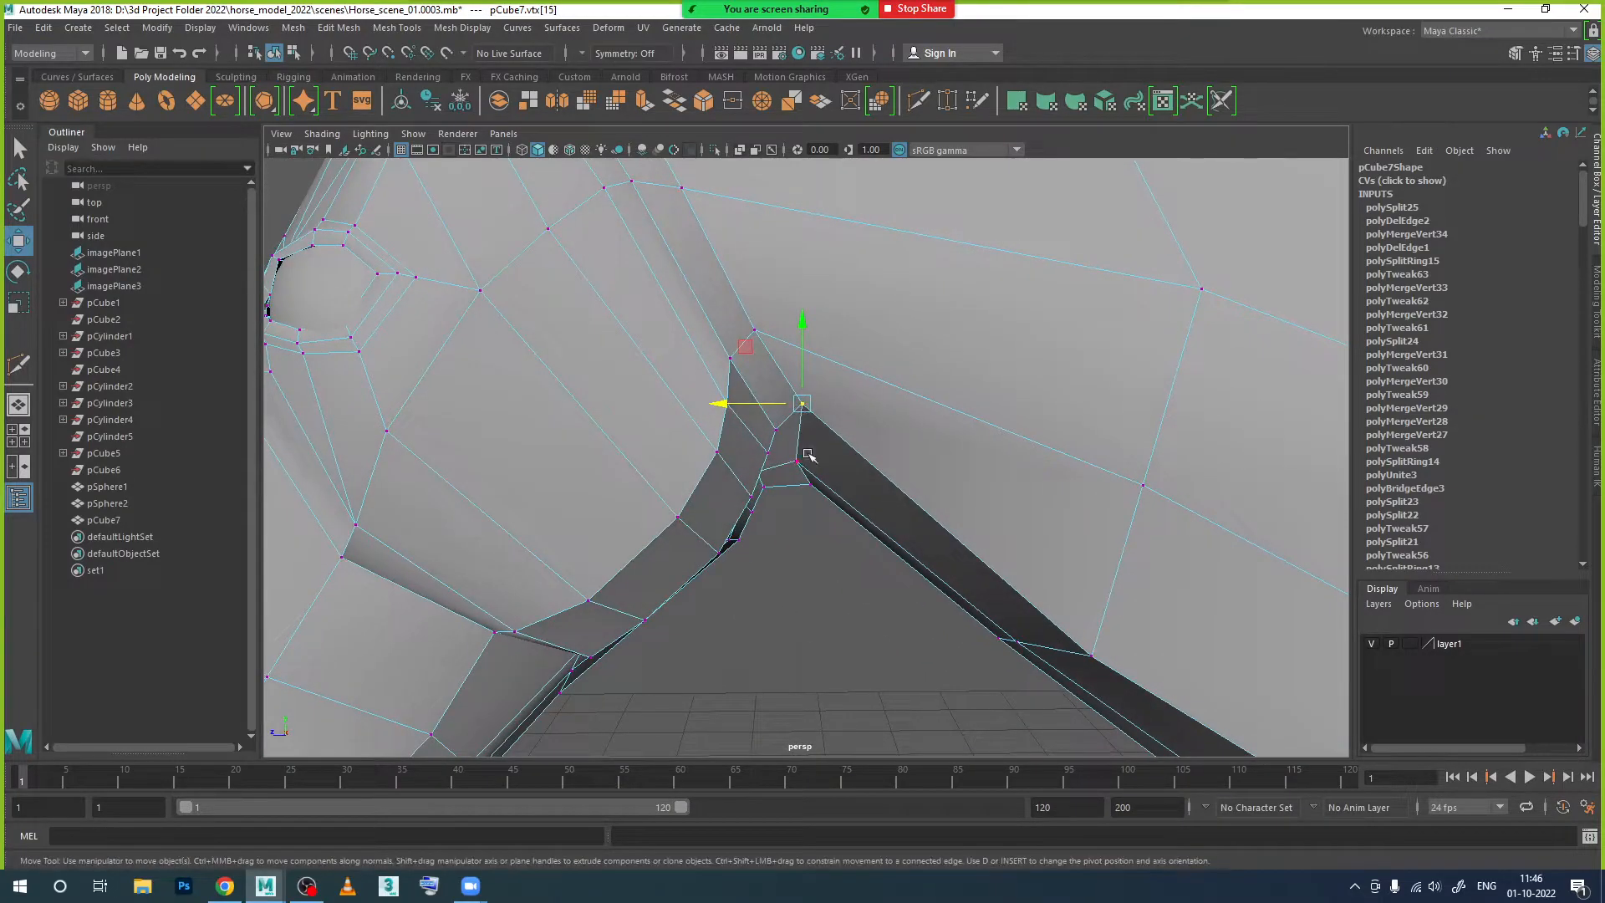
{"action": "left_click_drag", "start_coordinate": [808, 452], "coordinate": [802, 415], "text": "alt"}
{"action": "left_click_drag", "start_coordinate": [813, 316], "coordinate": [805, 478]}
{"action": "middle_click_drag", "start_coordinate": [789, 607], "coordinate": [791, 458], "text": "alt"}
{"action": "left_click_drag", "start_coordinate": [791, 458], "coordinate": [749, 457], "text": "alt"}
{"action": "left_click_drag", "start_coordinate": [677, 370], "coordinate": [689, 372]}
Step: Dismiss the meeting time notice and shift the lower seam vertex under the jaw
{"action": "left_click_drag", "start_coordinate": [756, 458], "coordinate": [906, 448], "text": "alt"}
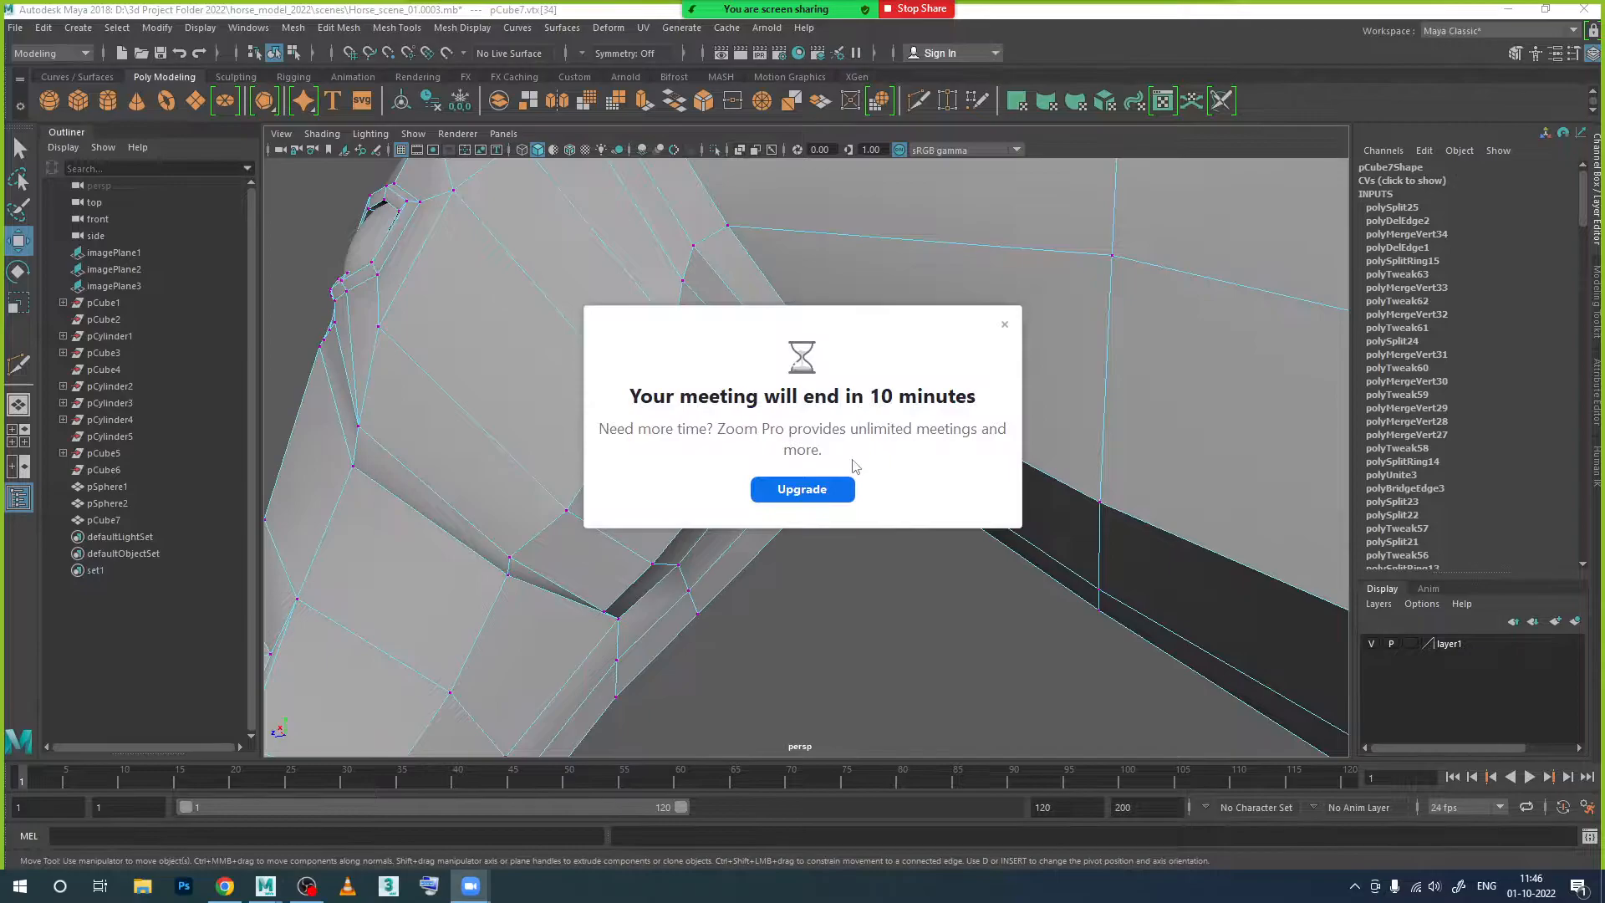
{"action": "left_click", "coordinate": [1003, 324]}
{"action": "left_click_drag", "start_coordinate": [994, 351], "coordinate": [951, 459], "text": "alt"}
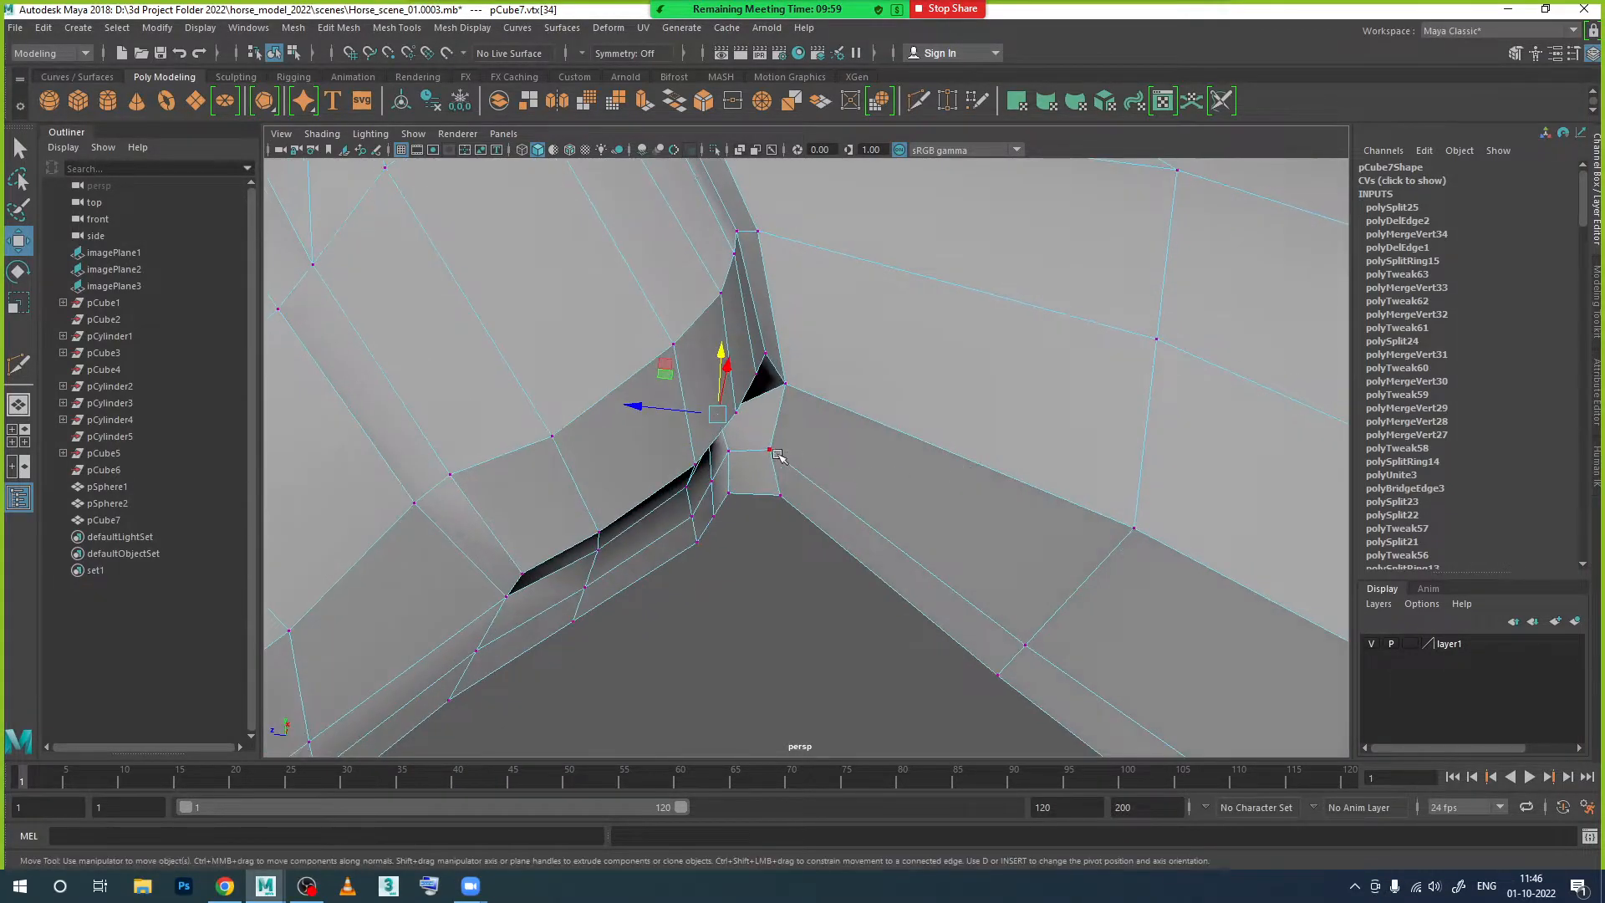
{"action": "left_click_drag", "start_coordinate": [790, 499], "coordinate": [685, 380], "text": "alt"}
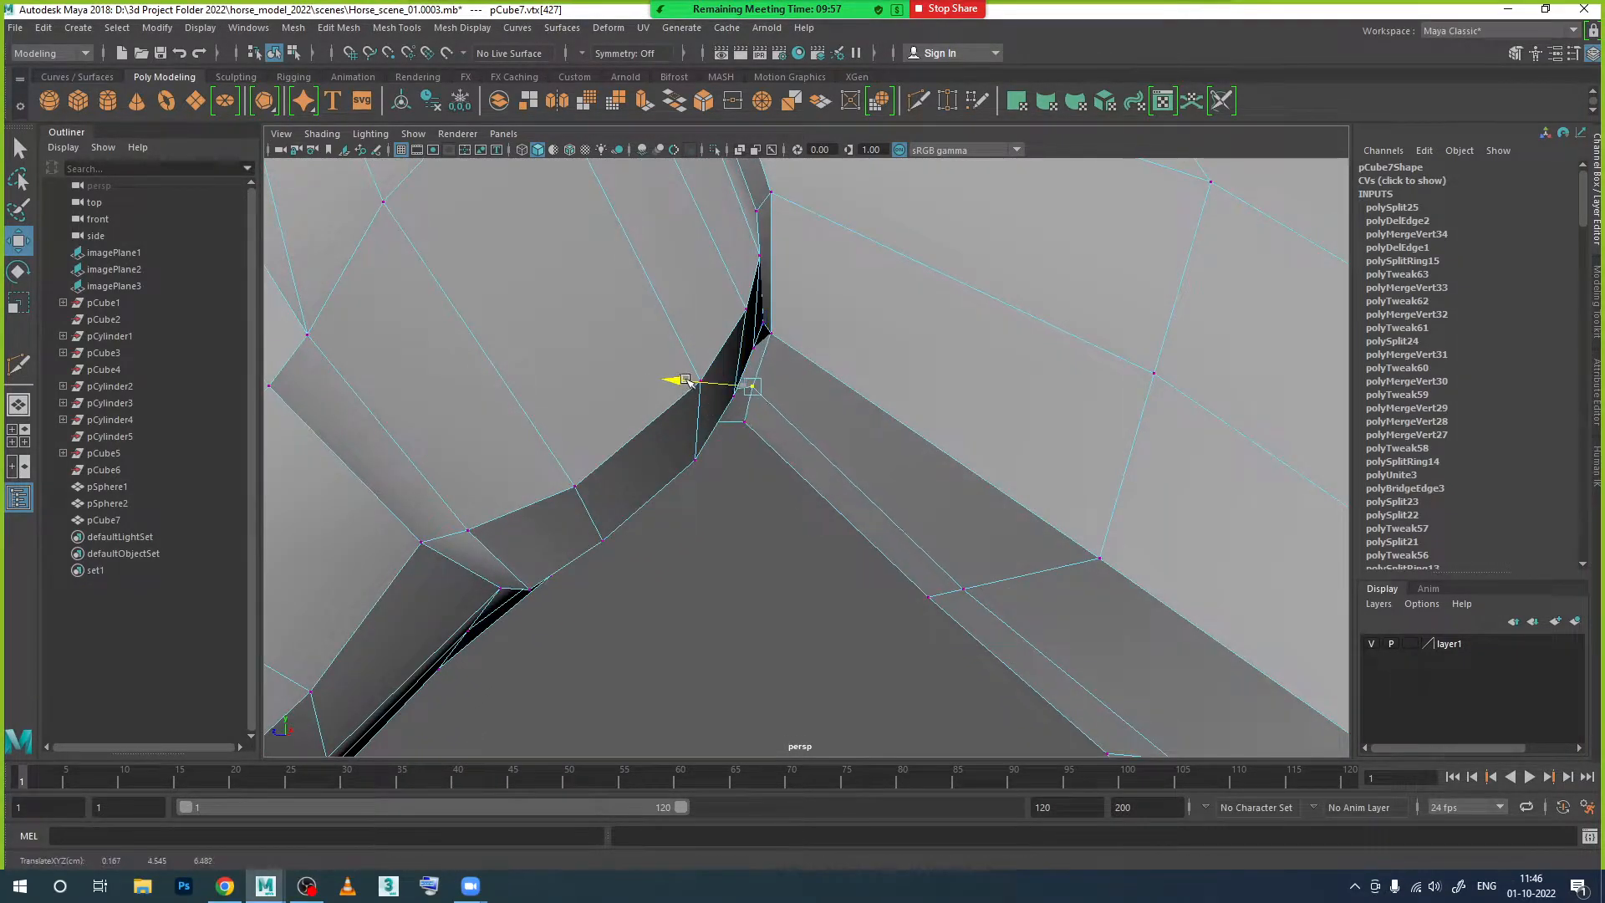
{"action": "left_click_drag", "start_coordinate": [732, 452], "coordinate": [706, 468], "text": "alt"}
Step: Return the horse mesh to object mode with smooth preview on and check the head and neck from several angles
{"action": "scroll", "coordinate": [727, 429], "scroll_direction": "down", "scroll_amount": 2}
{"action": "middle_click_drag", "start_coordinate": [727, 430], "coordinate": [743, 649], "text": "alt"}
{"action": "scroll", "coordinate": [702, 618], "scroll_direction": "down", "scroll_amount": 2}
{"action": "scroll", "coordinate": [709, 616], "scroll_direction": "down", "scroll_amount": 3}
{"action": "left_click_drag", "start_coordinate": [710, 616], "coordinate": [819, 612], "text": "alt"}
{"action": "right_click_drag", "start_coordinate": [985, 385], "coordinate": [1045, 358]}
{"action": "key", "text": "3"}
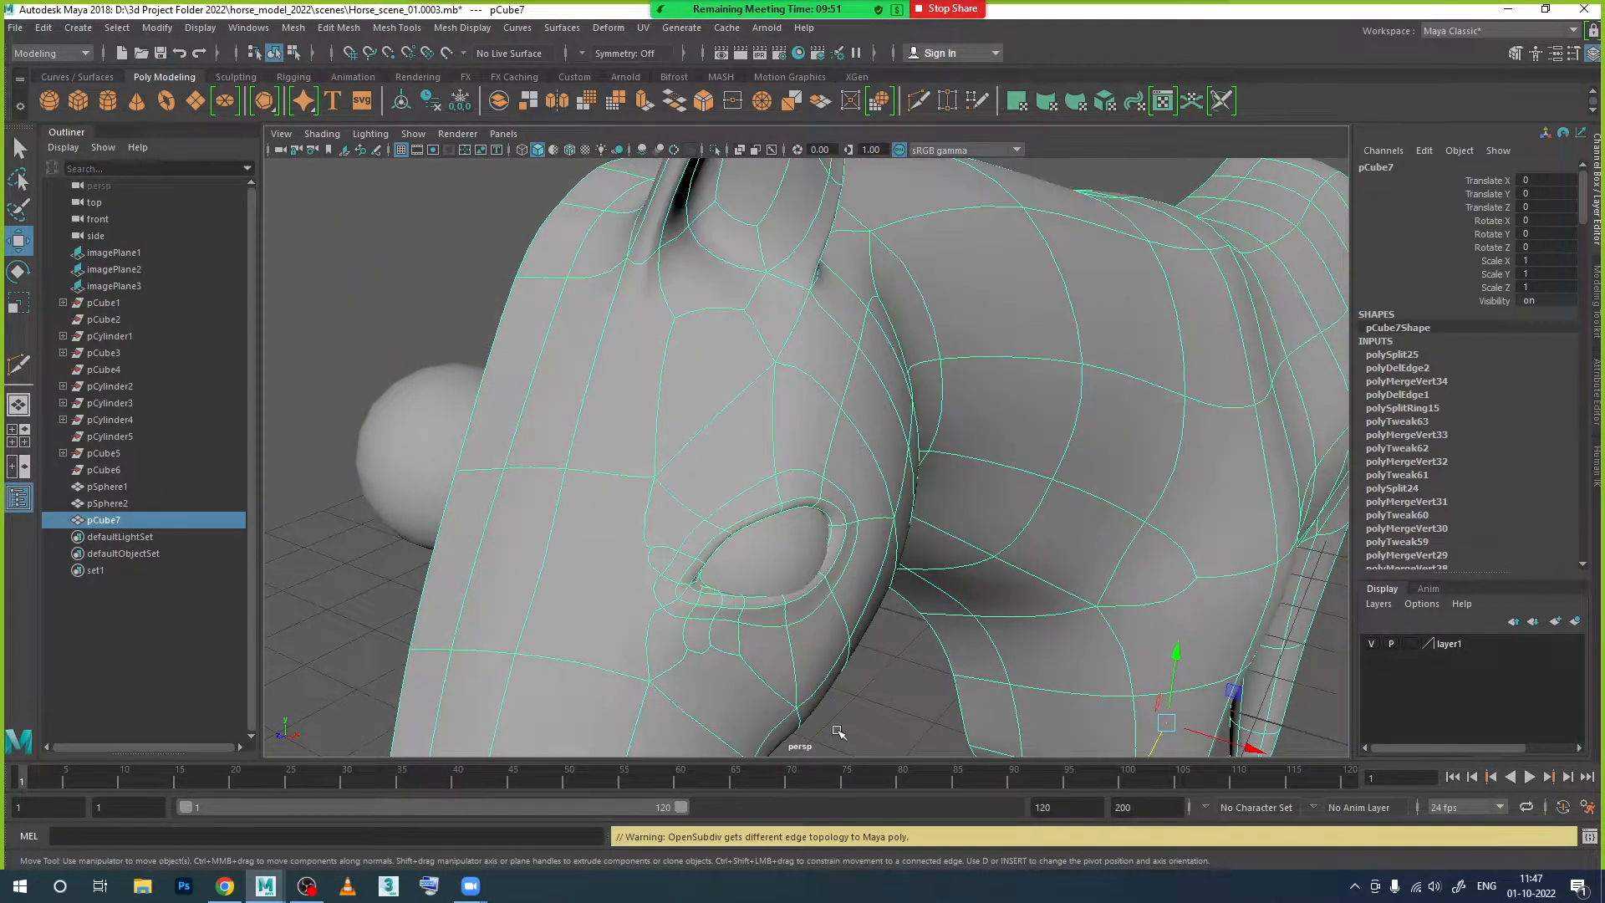
{"action": "scroll", "coordinate": [834, 735], "scroll_direction": "down", "scroll_amount": 5}
{"action": "left_click", "coordinate": [888, 716]}
{"action": "left_click_drag", "start_coordinate": [909, 750], "coordinate": [776, 591], "text": "alt"}
{"action": "left_click", "coordinate": [804, 500]}
{"action": "left_click_drag", "start_coordinate": [804, 499], "coordinate": [774, 374], "text": "alt"}
Step: Select the ring of edges around the neck just behind the head and move it back along the neck
{"action": "right_click_drag", "start_coordinate": [751, 376], "coordinate": [664, 372]}
{"action": "left_click_drag", "start_coordinate": [752, 429], "coordinate": [755, 405], "text": "alt"}
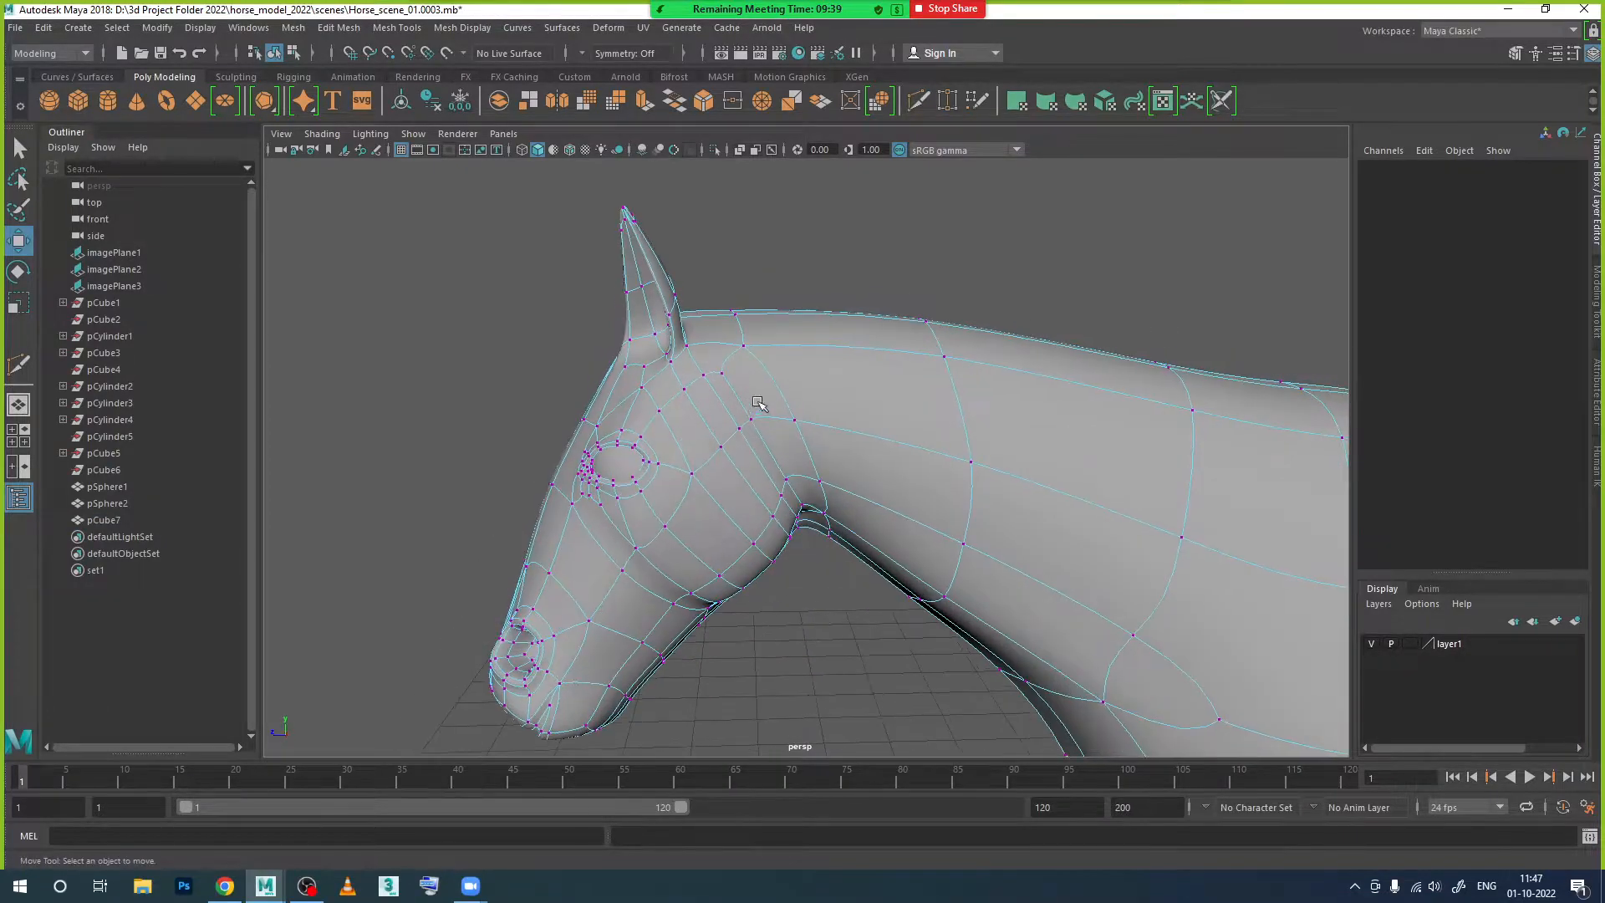
{"action": "right_click_drag", "start_coordinate": [767, 384], "coordinate": [752, 342]}
{"action": "left_click", "coordinate": [750, 339]}
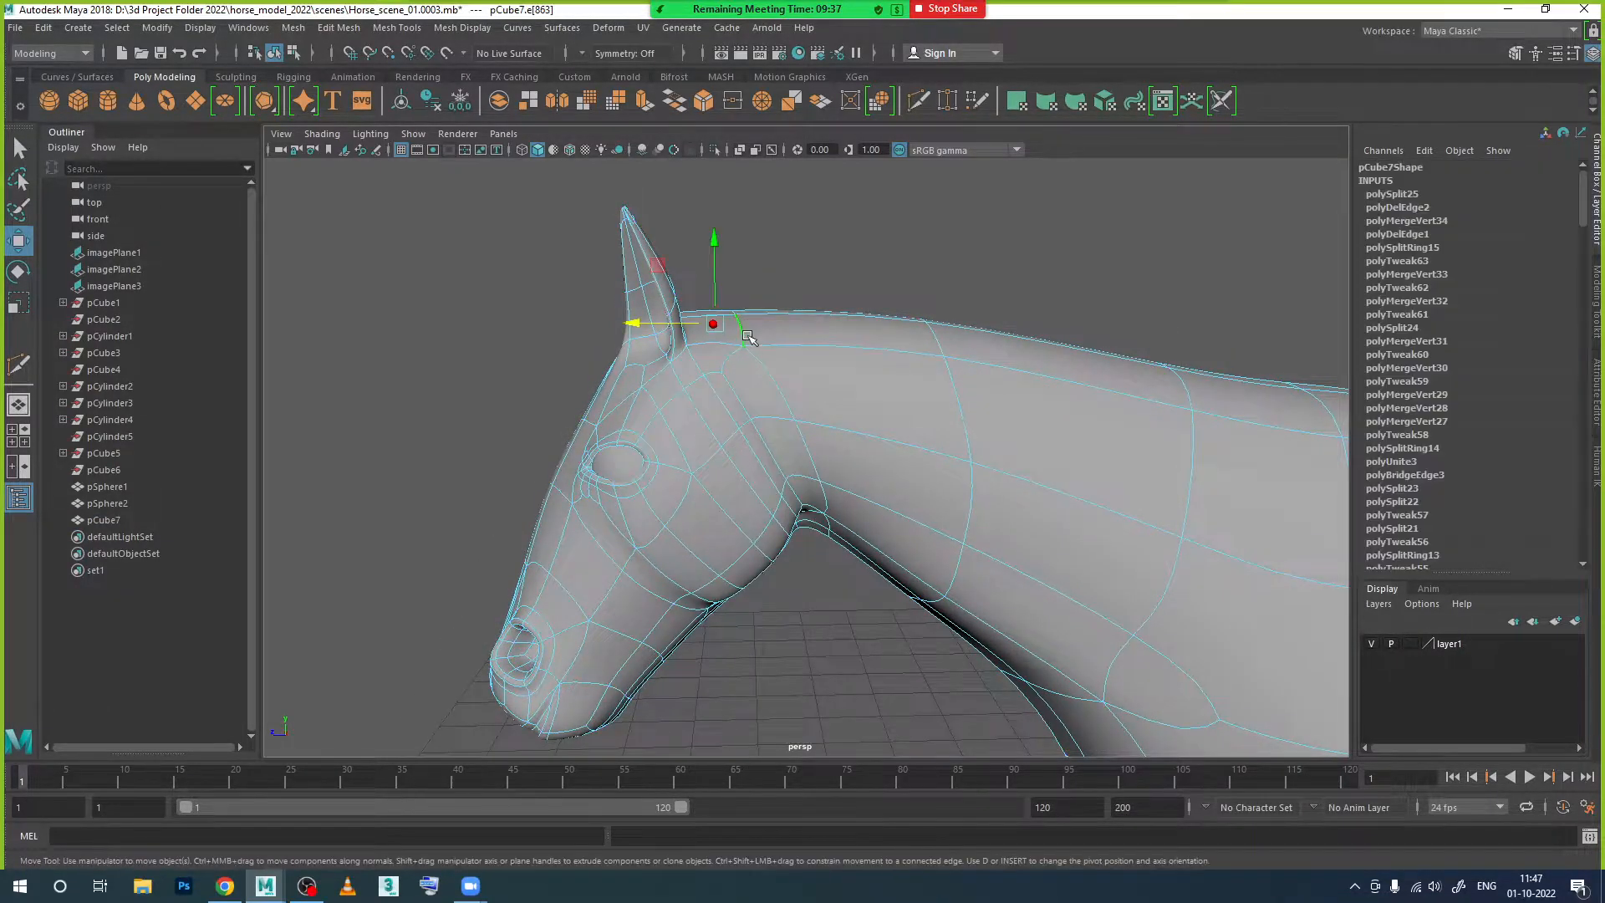
{"action": "left_click_drag", "start_coordinate": [780, 398], "coordinate": [823, 609], "text": "alt"}
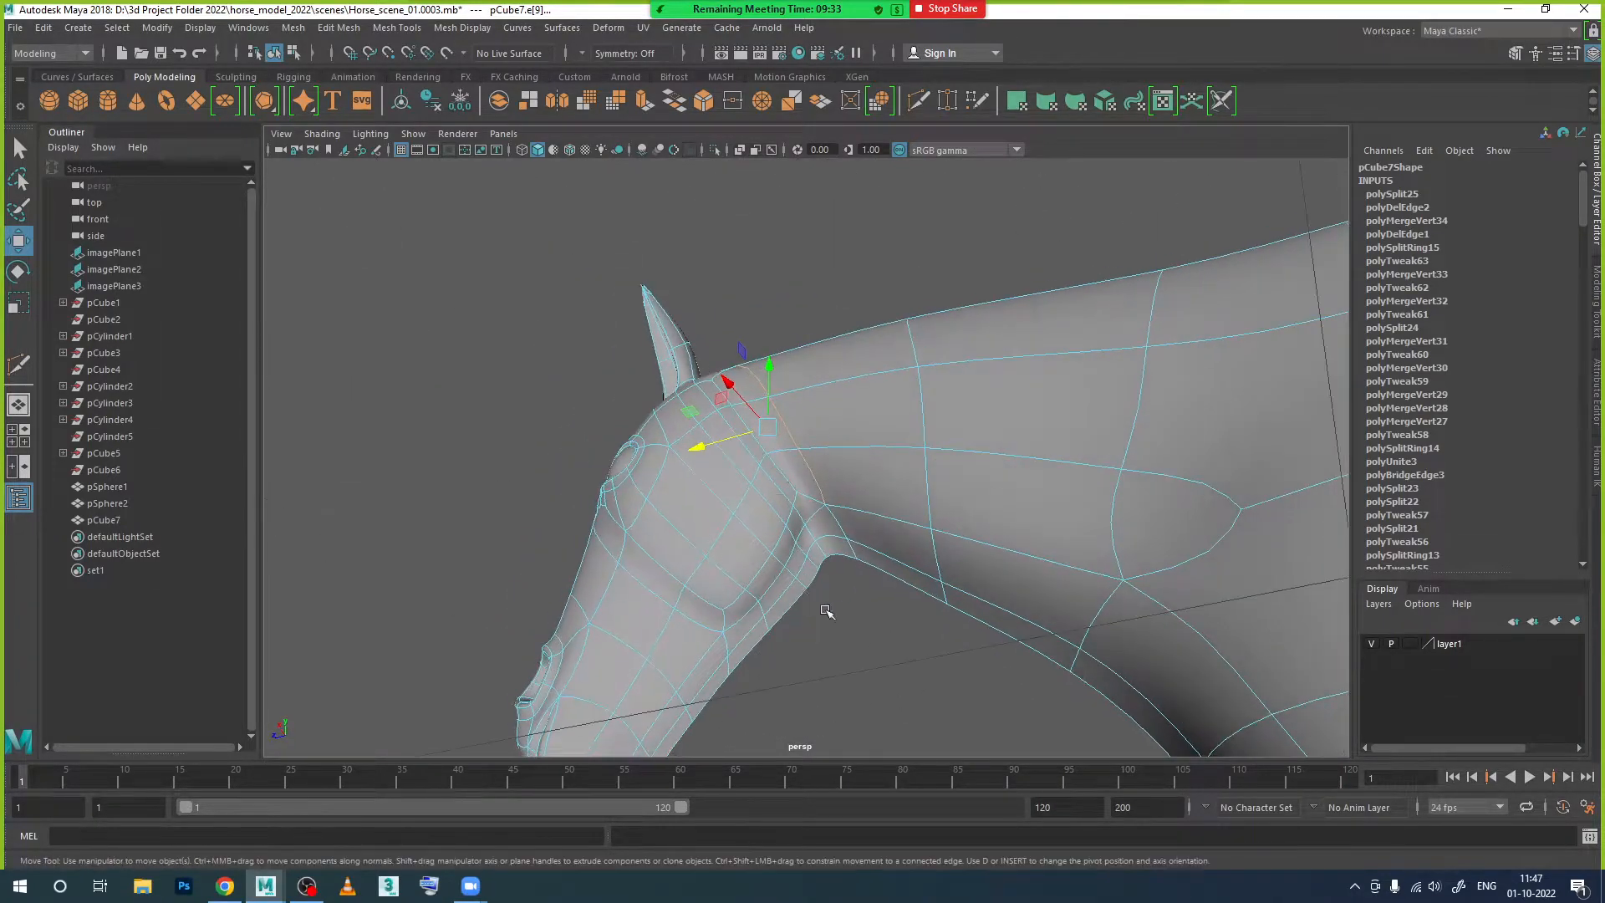
{"action": "left_click", "coordinate": [840, 525], "text": "shift"}
{"action": "left_click_drag", "start_coordinate": [837, 553], "coordinate": [856, 613], "text": "alt"}
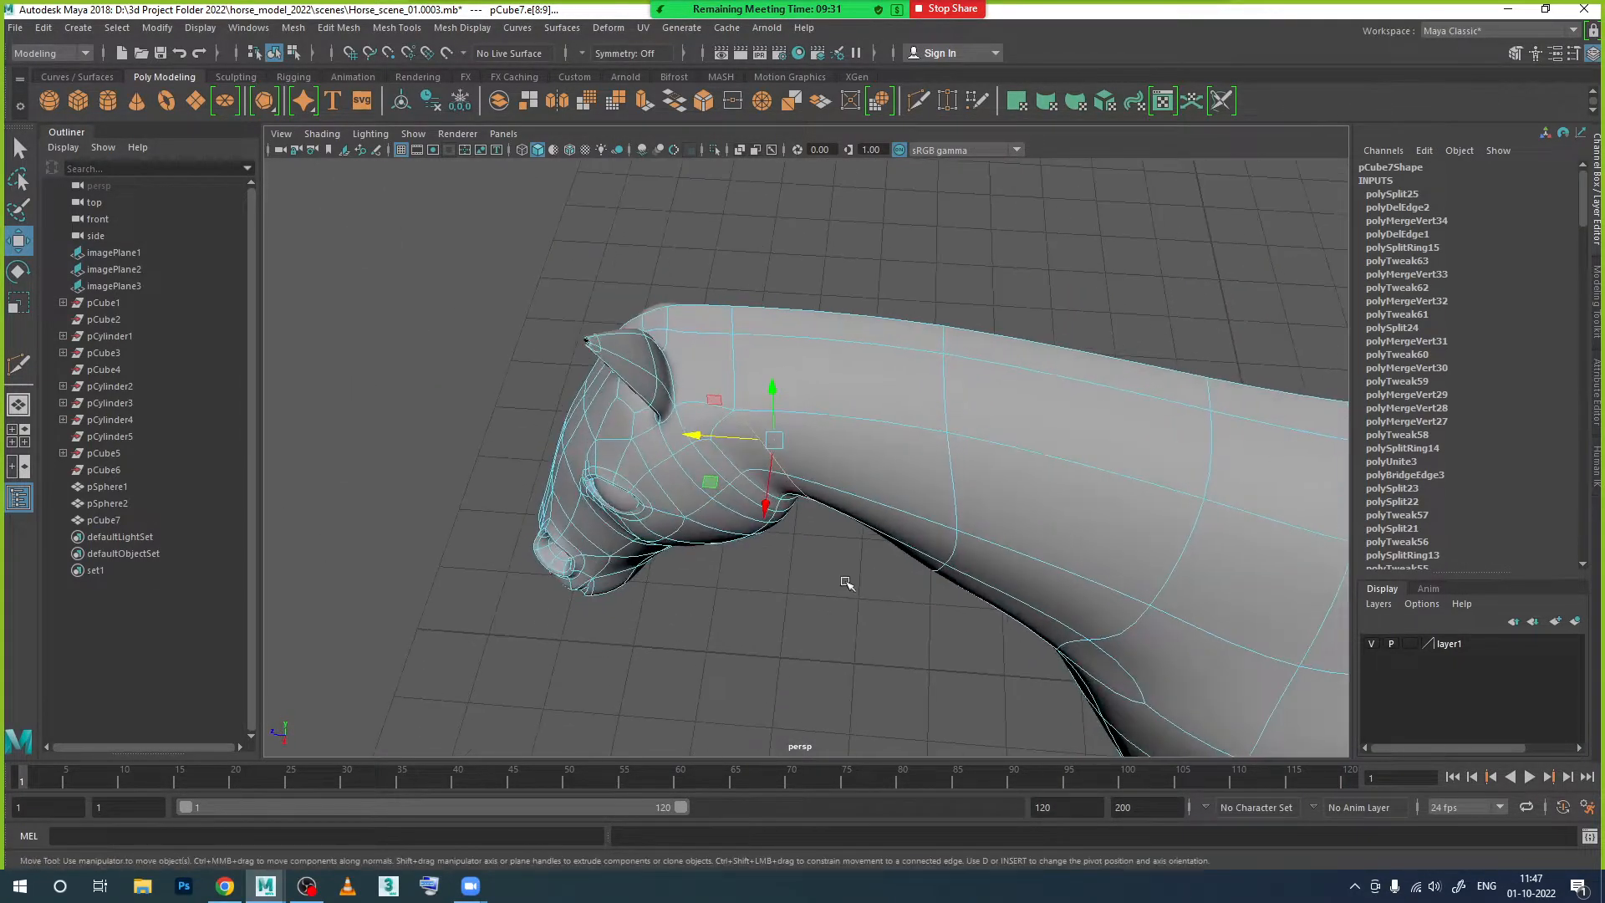
{"action": "left_click", "coordinate": [734, 378], "text": "shift"}
{"action": "left_click_drag", "start_coordinate": [737, 380], "coordinate": [823, 500], "text": "alt"}
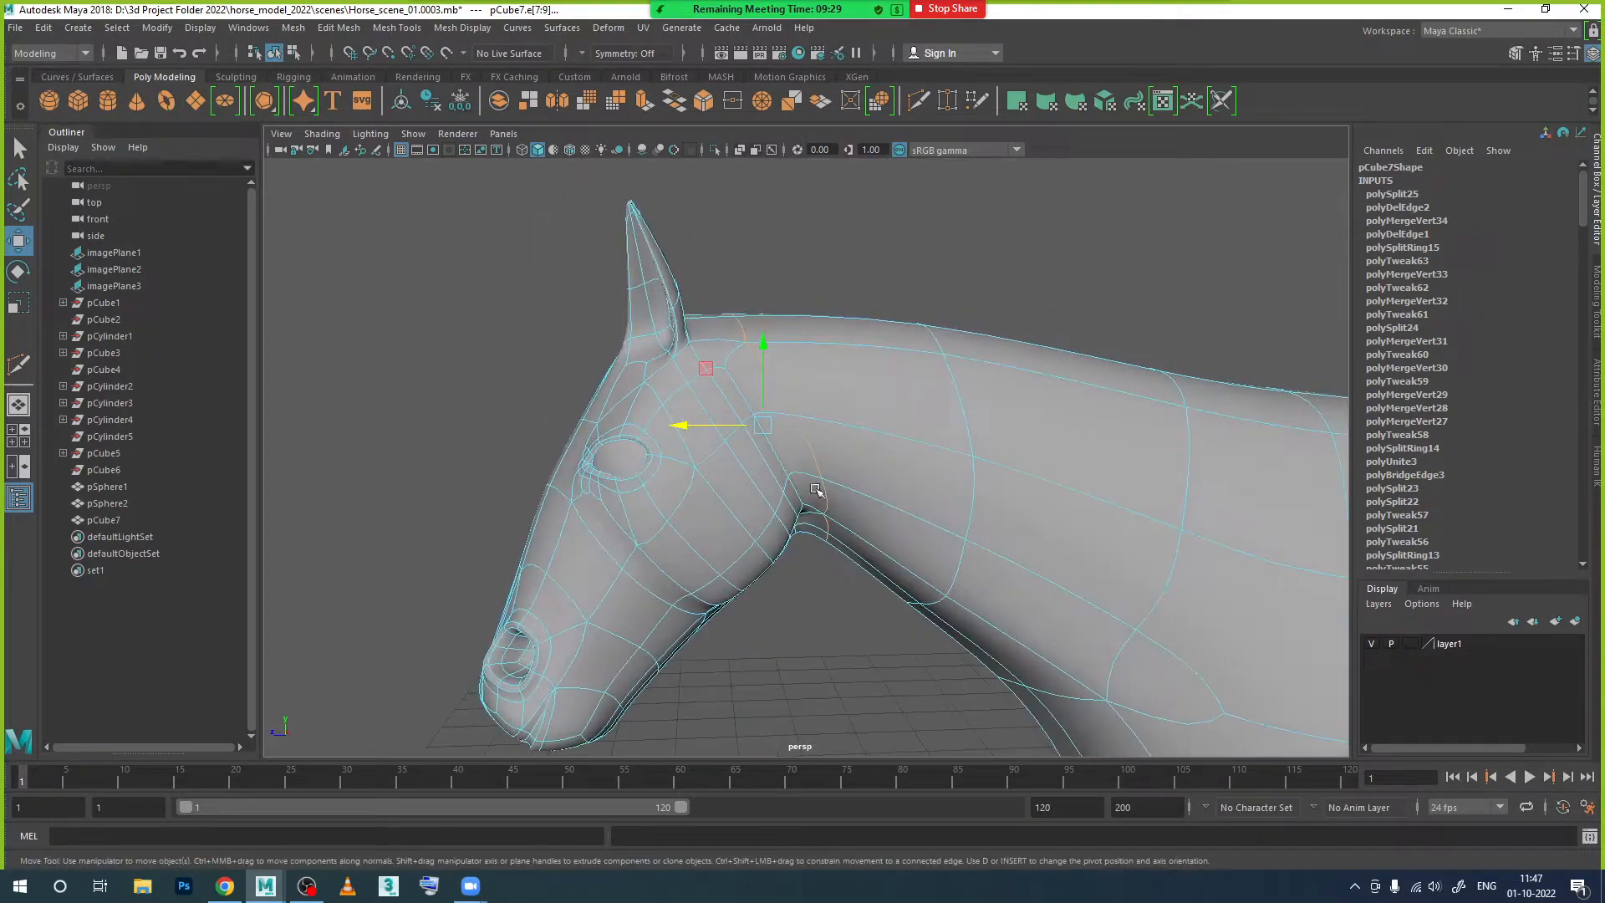
{"action": "left_click_drag", "start_coordinate": [701, 426], "coordinate": [784, 433]}
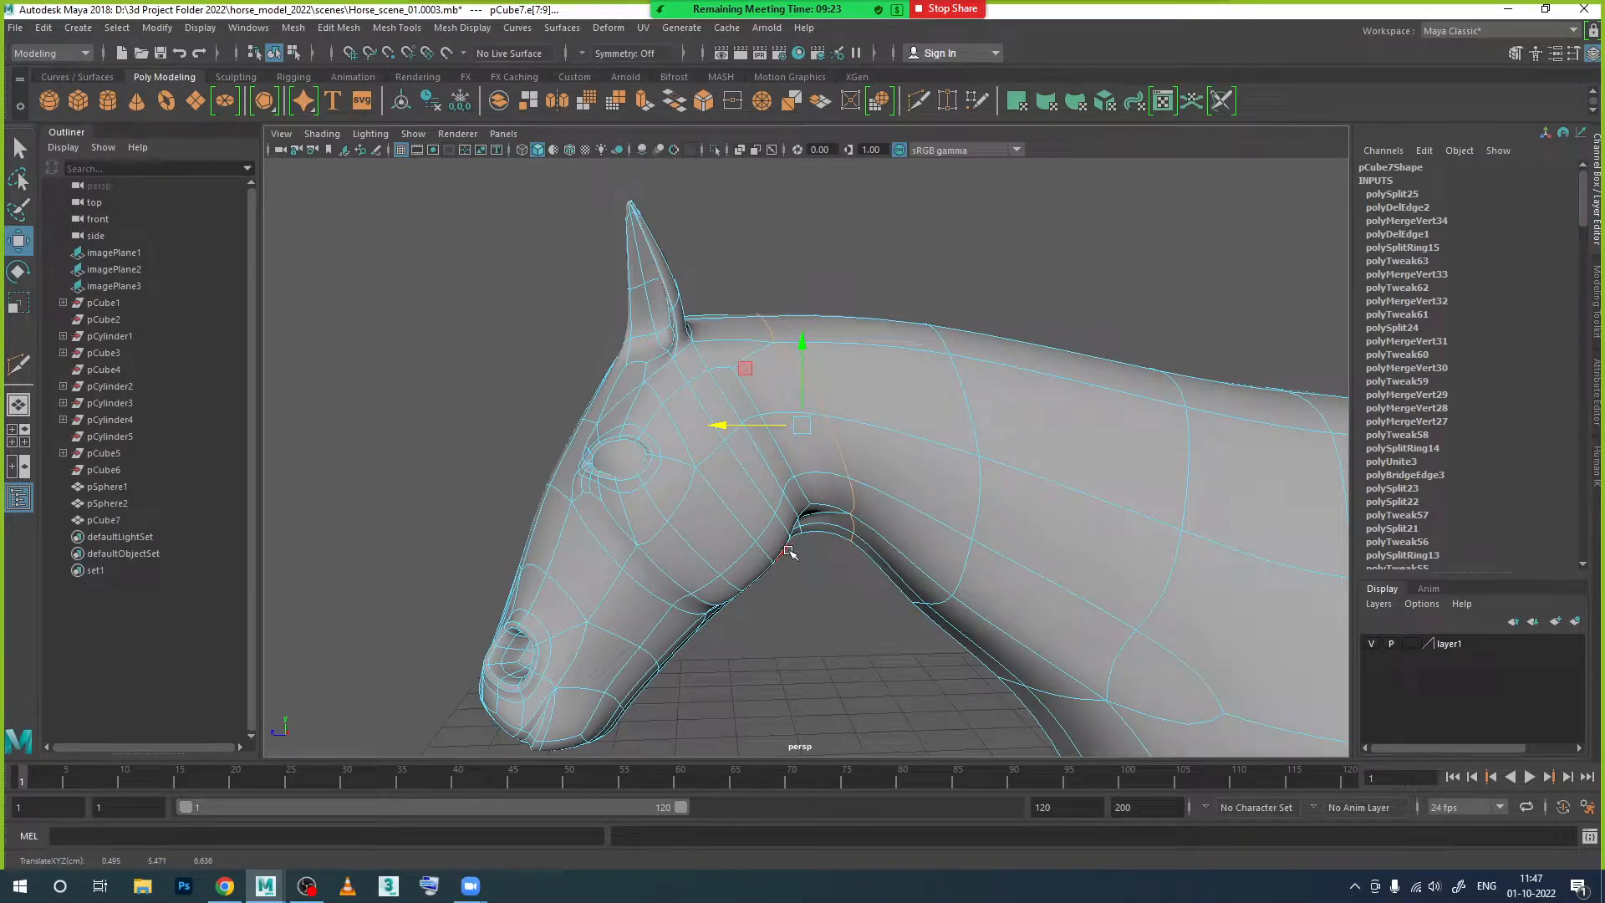
Step: Select the edge loop at the rear of the cheek and move it to reshape the cheek-to-neck transition
{"action": "double_click", "coordinate": [784, 460]}
{"action": "left_click_drag", "start_coordinate": [795, 575], "coordinate": [802, 434], "text": "alt"}
{"action": "left_click_drag", "start_coordinate": [699, 422], "coordinate": [724, 473], "text": "alt"}
{"action": "left_click_drag", "start_coordinate": [662, 415], "coordinate": [919, 421]}
Step: Leave component mode and examine the smoothed horse from the side and front, including the separate eye sphere
{"action": "right_click_drag", "start_coordinate": [918, 409], "coordinate": [999, 379]}
{"action": "left_click", "coordinate": [874, 604]}
{"action": "left_click_drag", "start_coordinate": [910, 675], "coordinate": [829, 685], "text": "alt"}
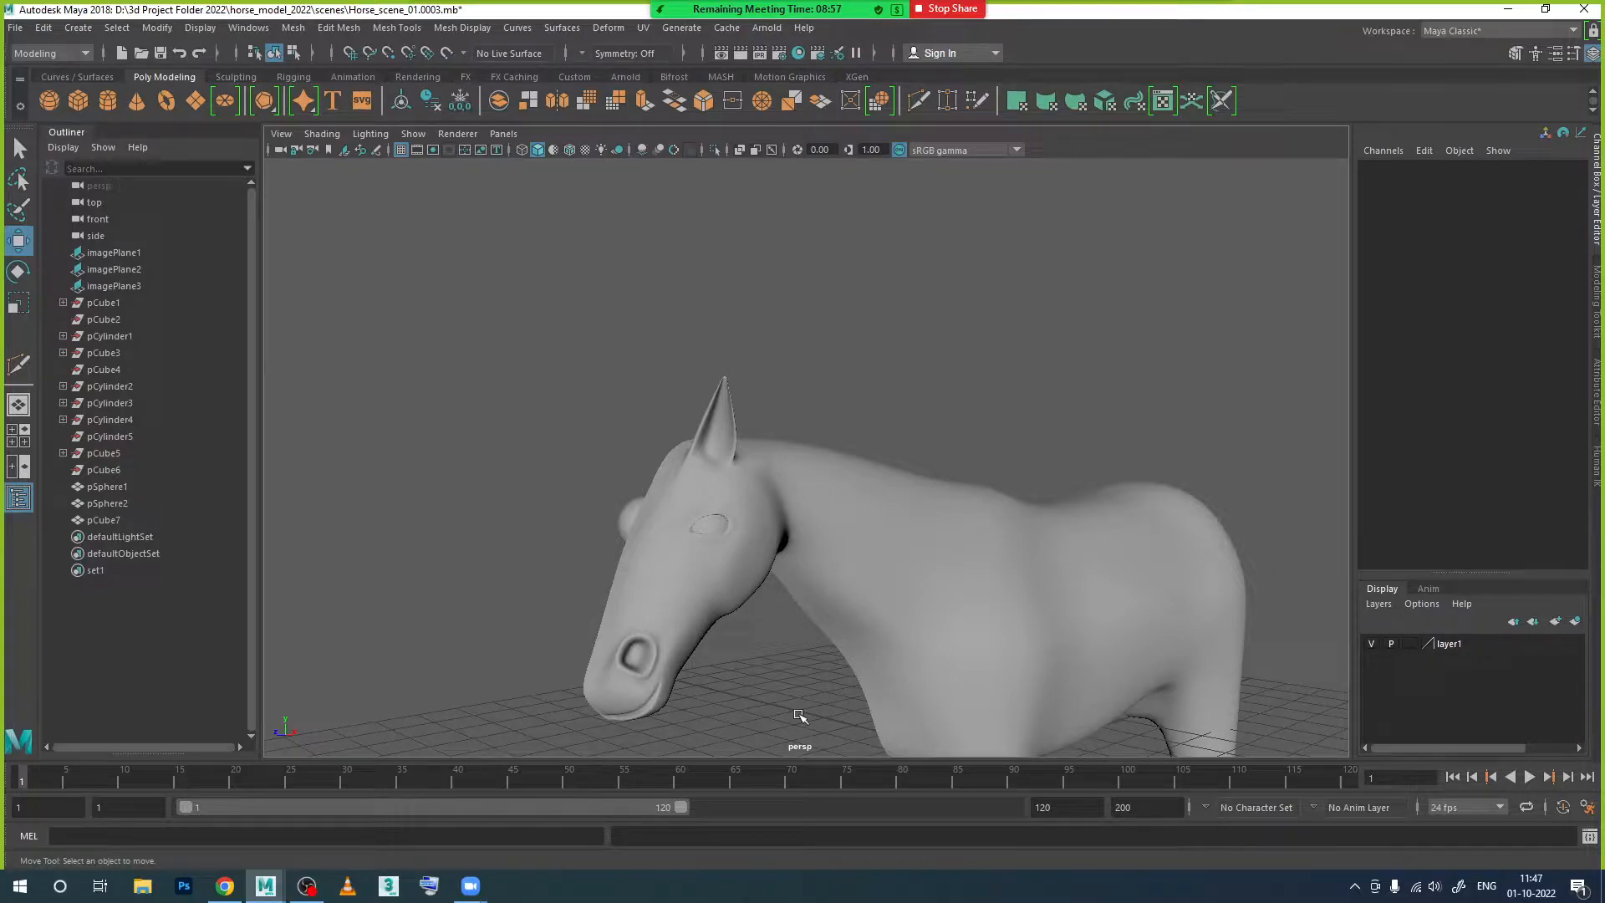
{"action": "left_click_drag", "start_coordinate": [781, 619], "coordinate": [828, 704], "text": "alt"}
{"action": "left_click", "coordinate": [719, 520]}
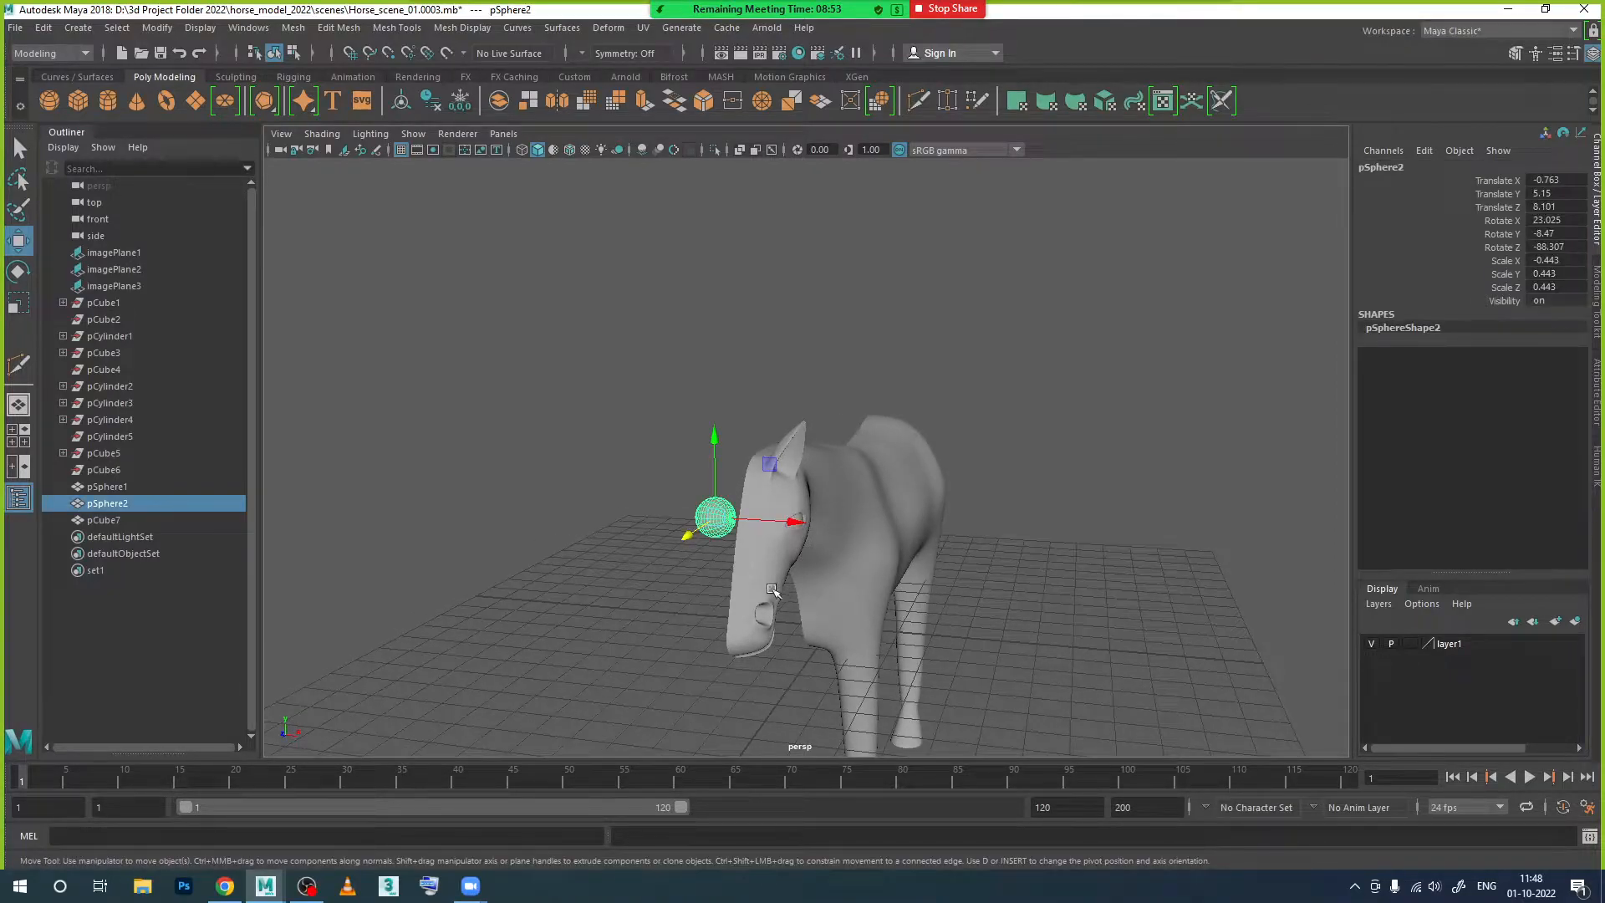
{"action": "left_click", "coordinate": [1056, 614]}
{"action": "left_click_drag", "start_coordinate": [1056, 614], "coordinate": [940, 637], "text": "alt"}
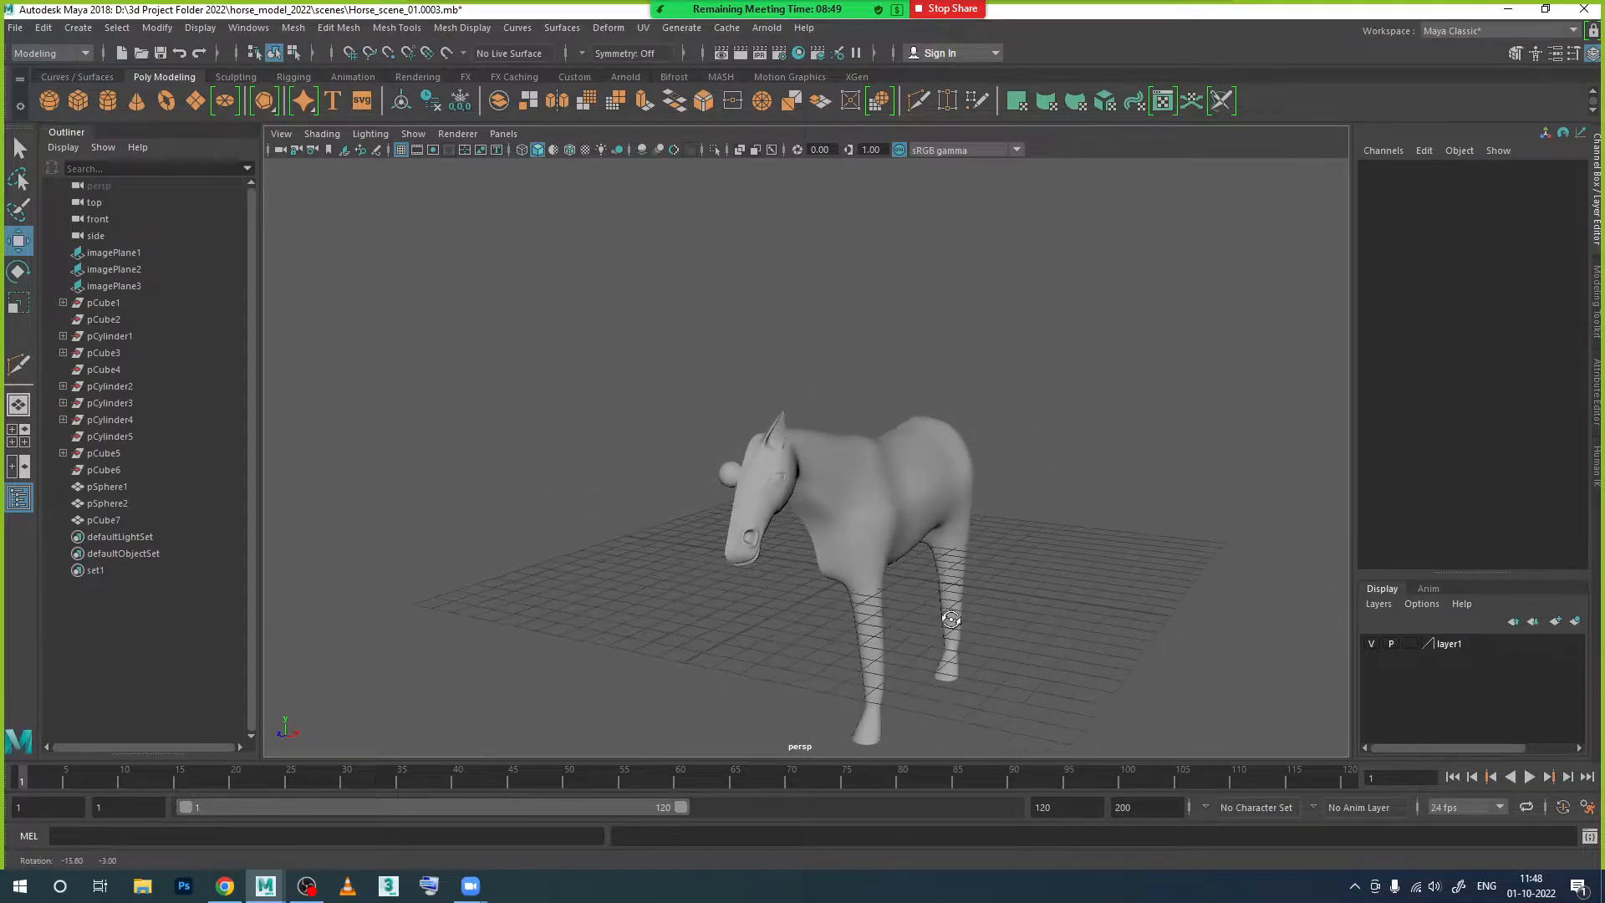
{"action": "left_click", "coordinate": [893, 529]}
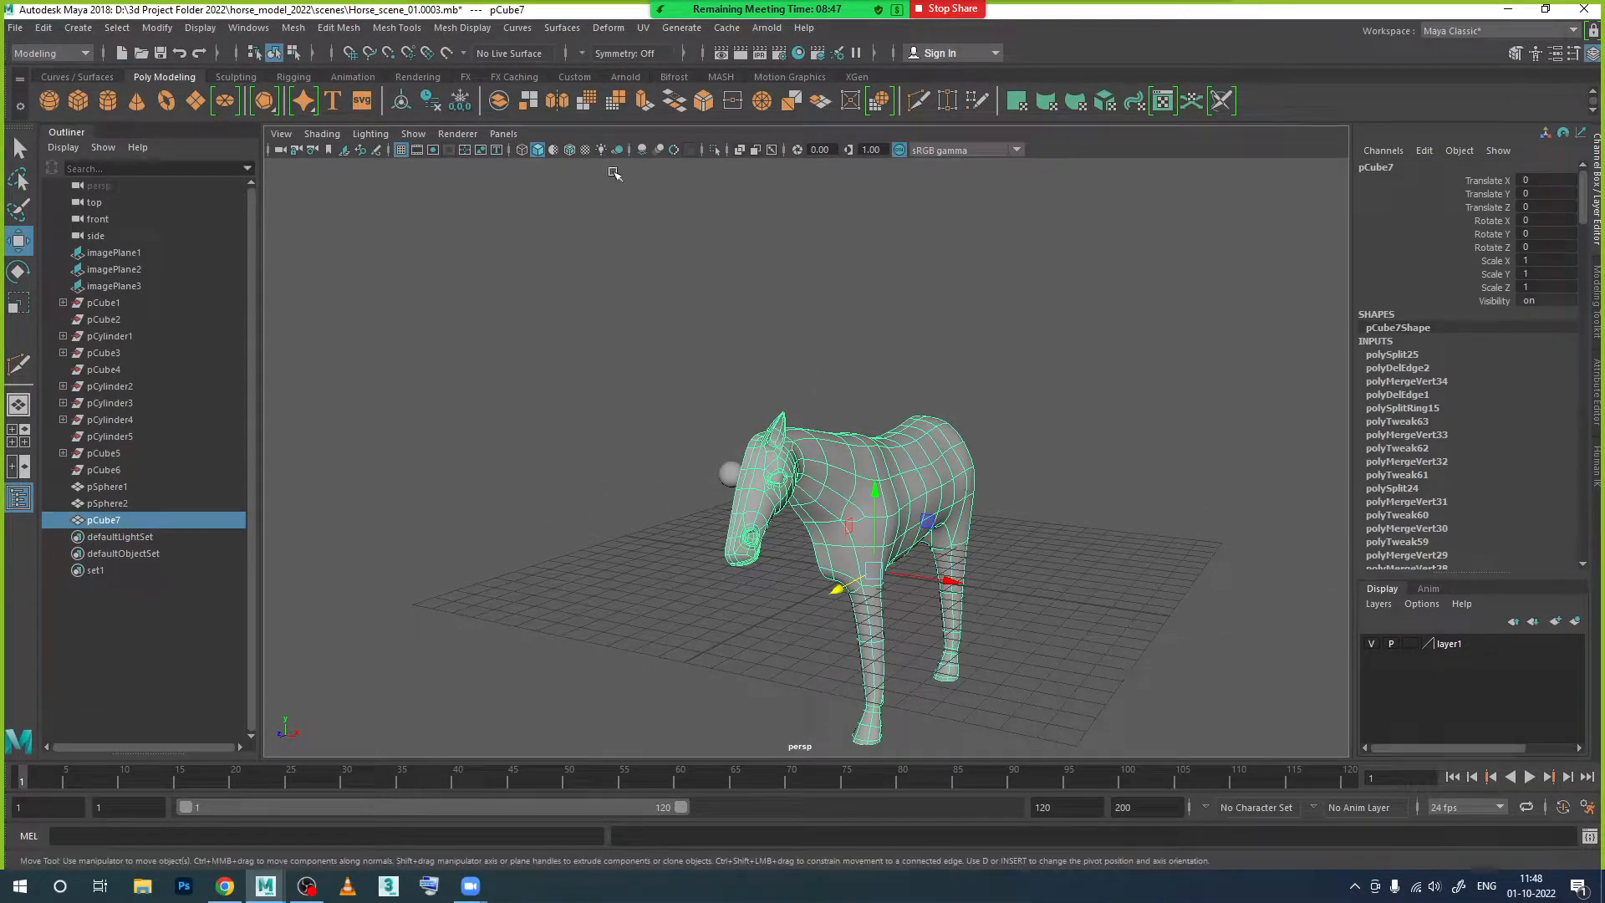
{"action": "key", "text": "ctrl+d"}
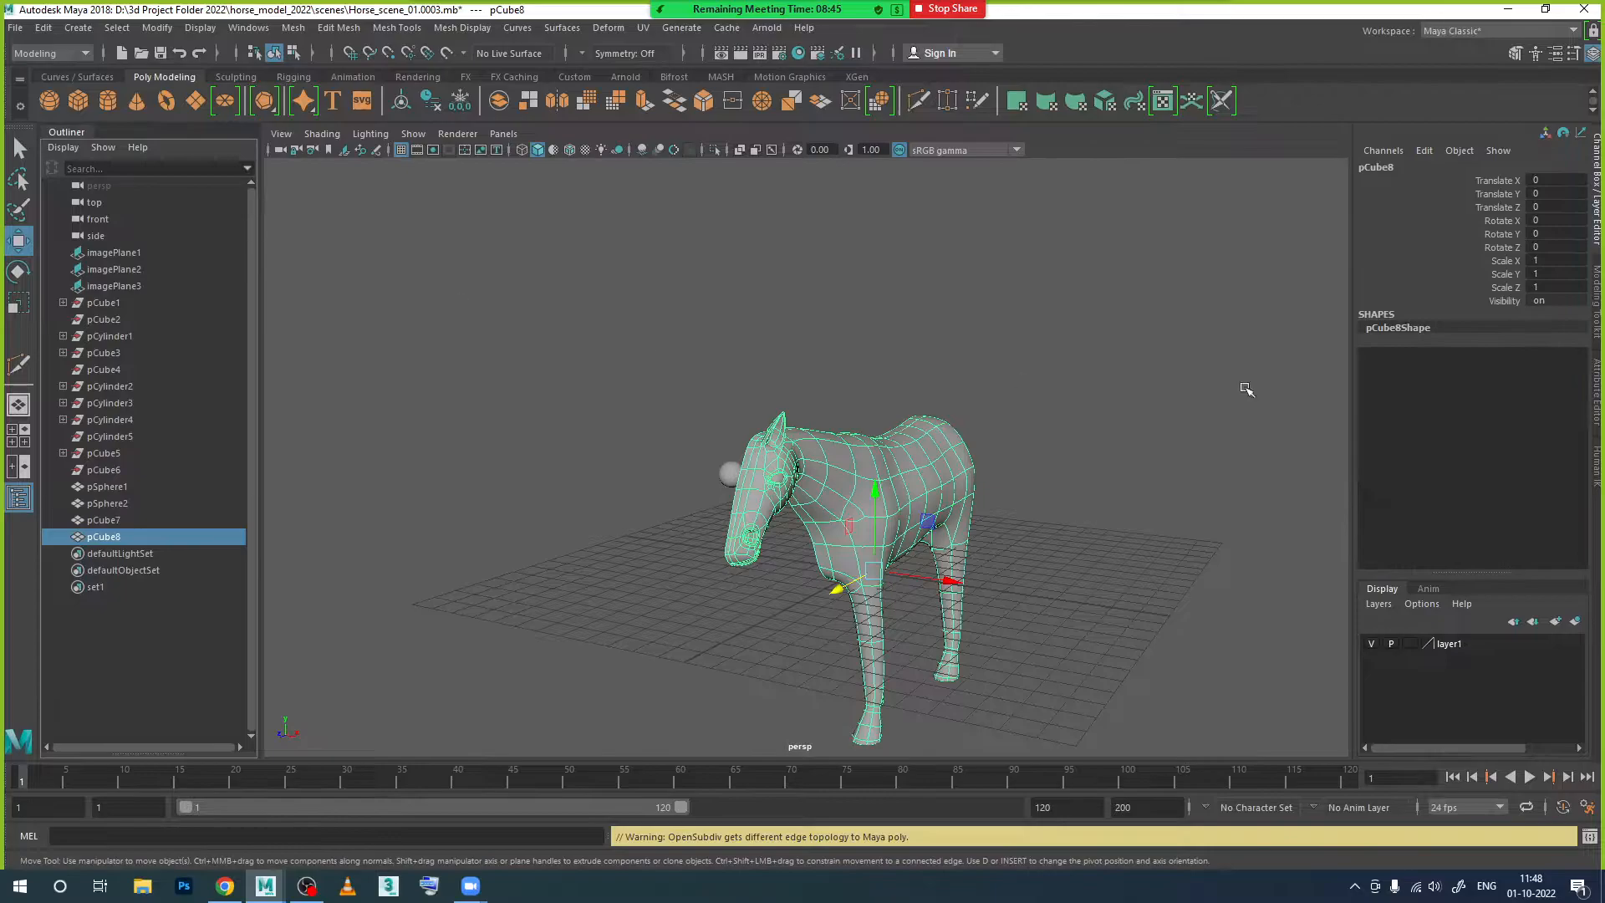
{"action": "key", "text": "Delete"}
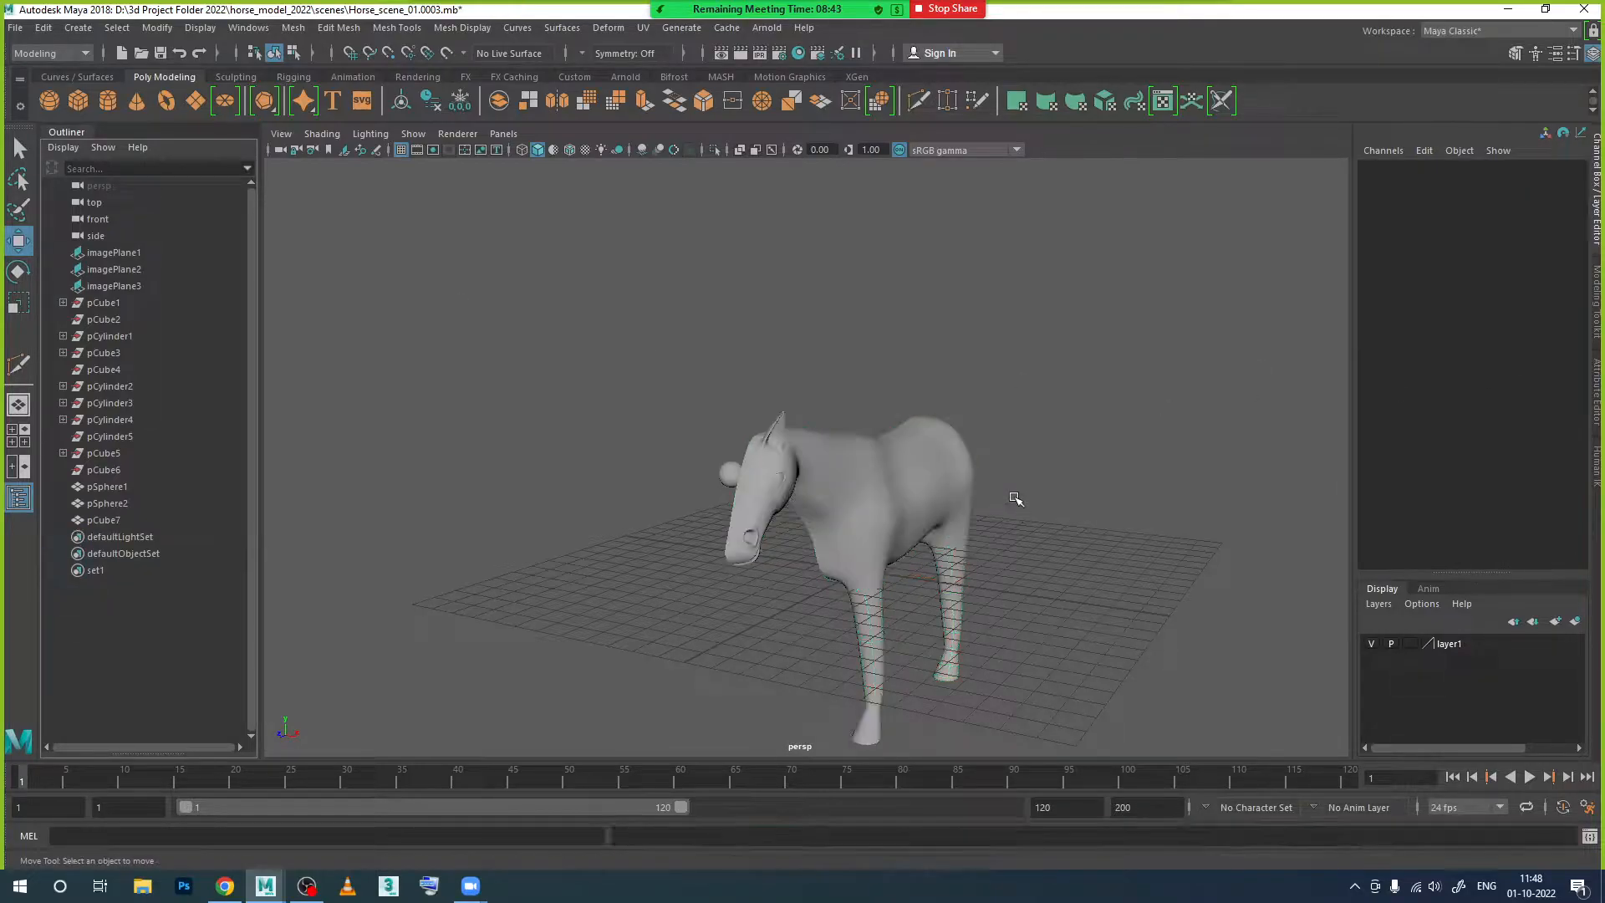
Step: Create one mirrored instance of the half-horse mesh with Duplicate Special, using Instance geometry and a scale of -1, 1, 1
{"action": "left_click", "coordinate": [863, 496]}
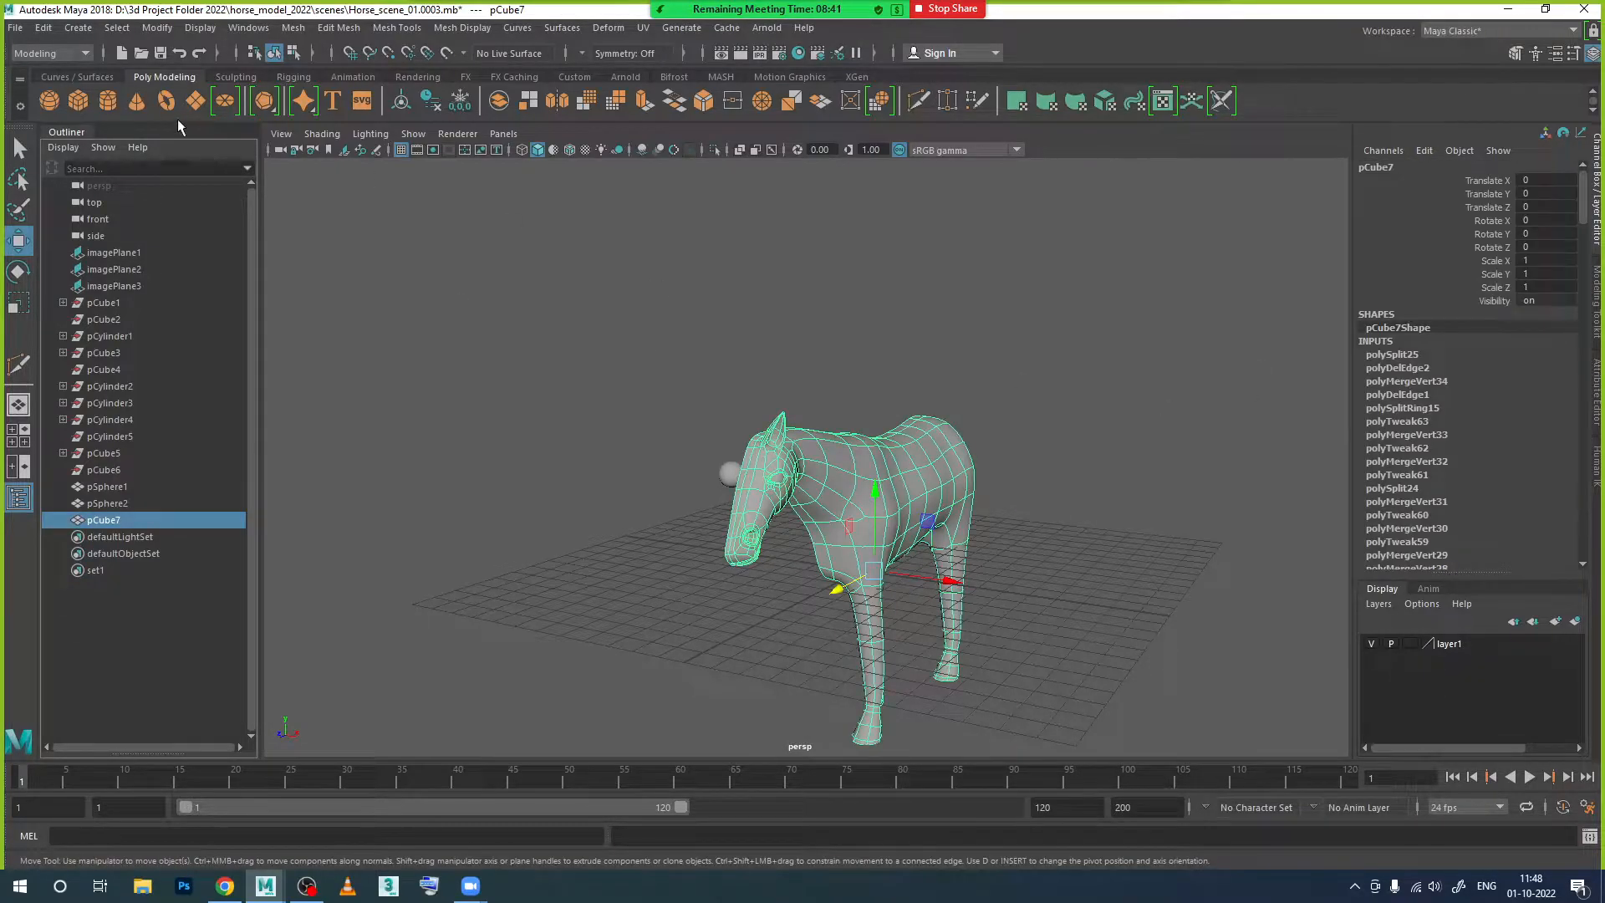
{"action": "left_click", "coordinate": [43, 28]}
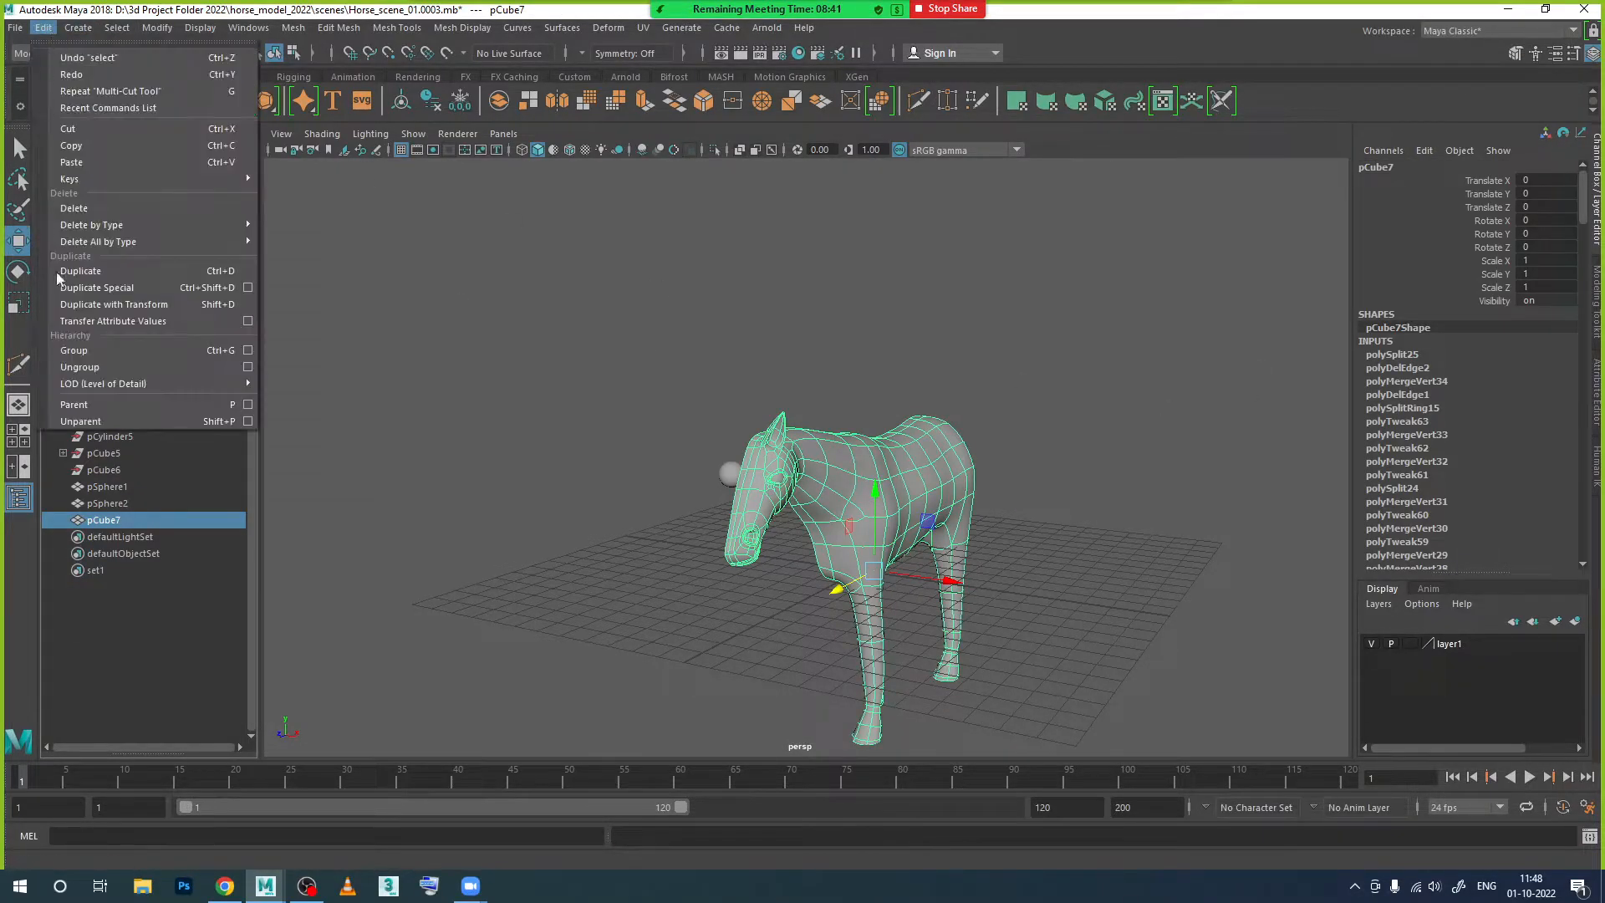
{"action": "left_click", "coordinate": [247, 289]}
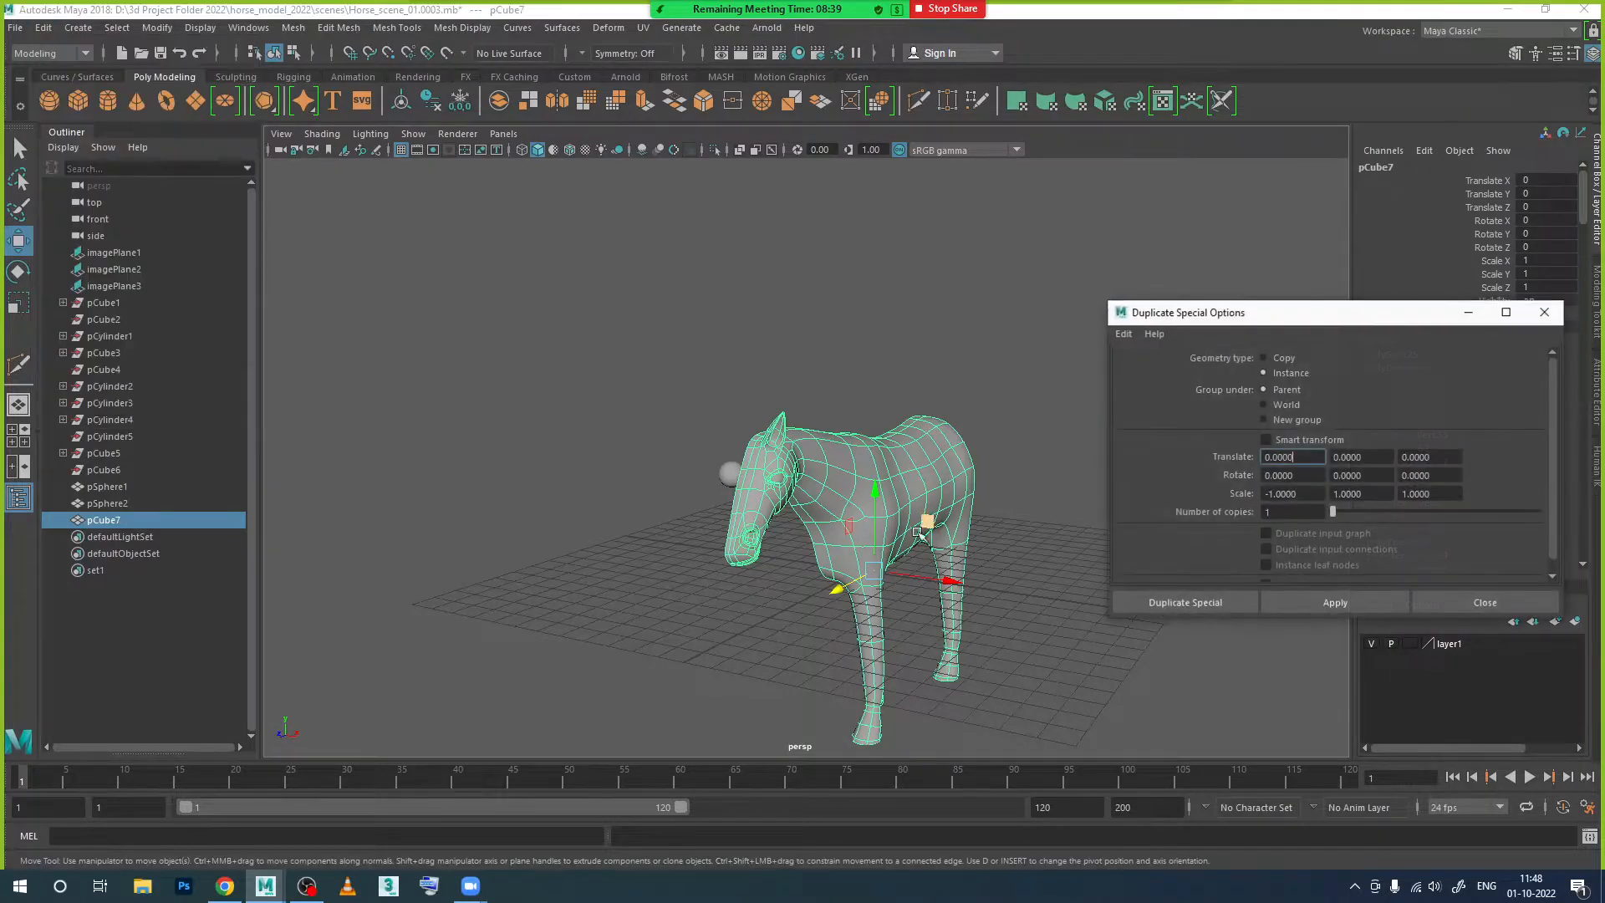
{"action": "left_click", "coordinate": [1345, 609]}
{"action": "left_click", "coordinate": [1475, 603]}
Step: Move the mirrored instance along X to about -2.62 so it meets the original half along the face's centre line
{"action": "left_click_drag", "start_coordinate": [944, 583], "coordinate": [780, 551]}
{"action": "middle_click_drag", "start_coordinate": [780, 550], "coordinate": [779, 460], "text": "alt"}
{"action": "left_click_drag", "start_coordinate": [774, 531], "coordinate": [769, 529]}
{"action": "left_click", "coordinate": [992, 504]}
{"action": "scroll", "coordinate": [743, 537], "scroll_direction": "up", "scroll_amount": 4}
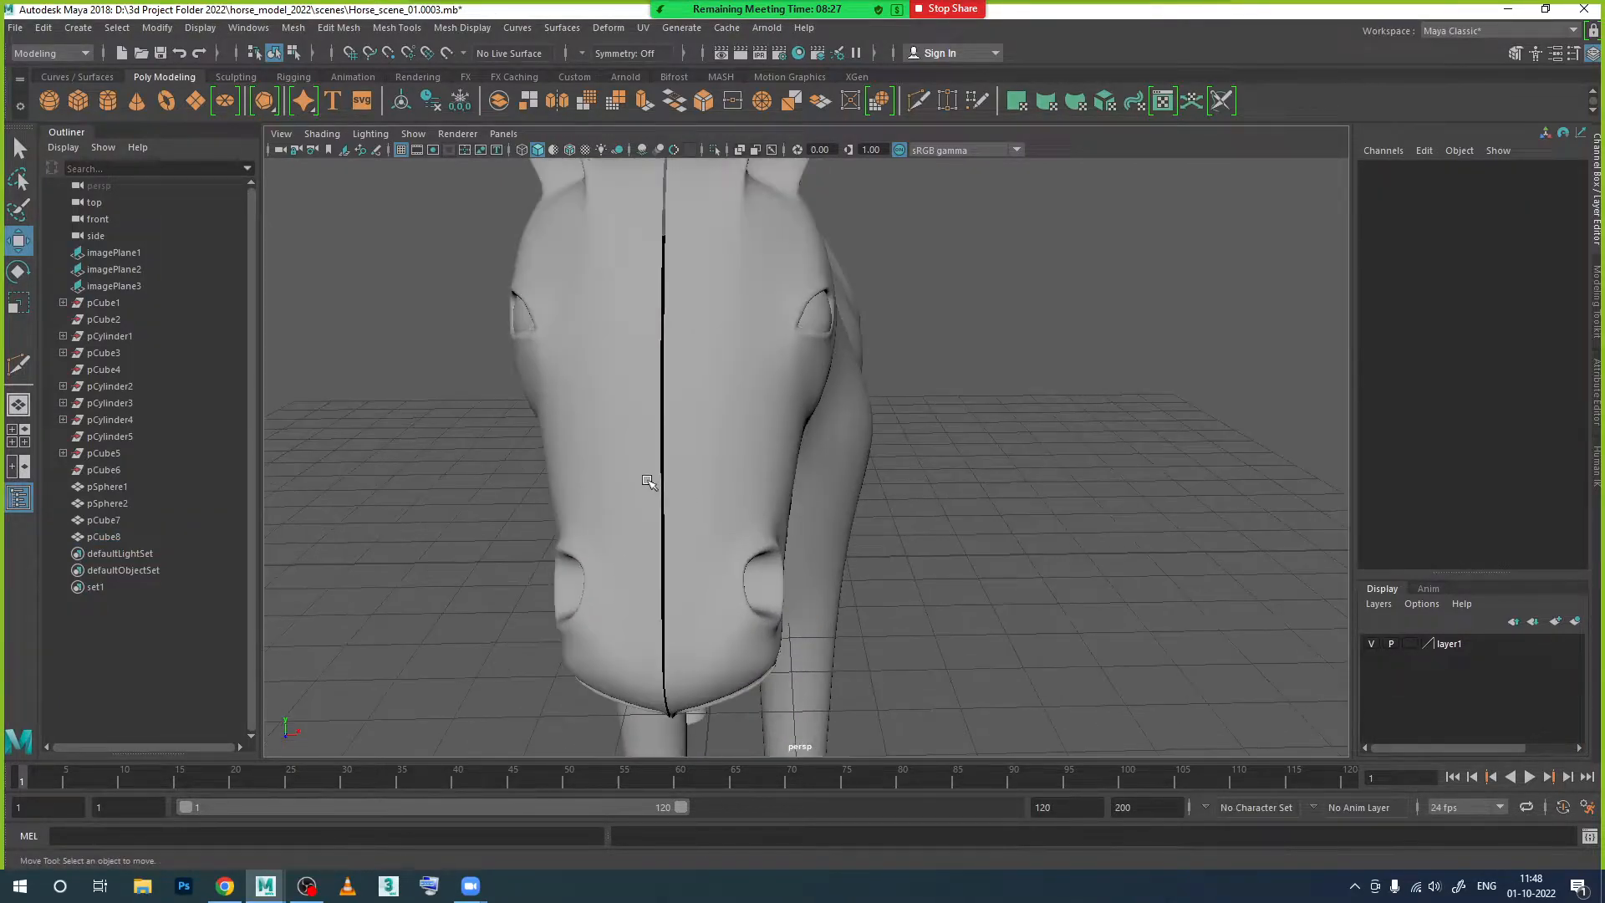
{"action": "left_click", "coordinate": [639, 472]}
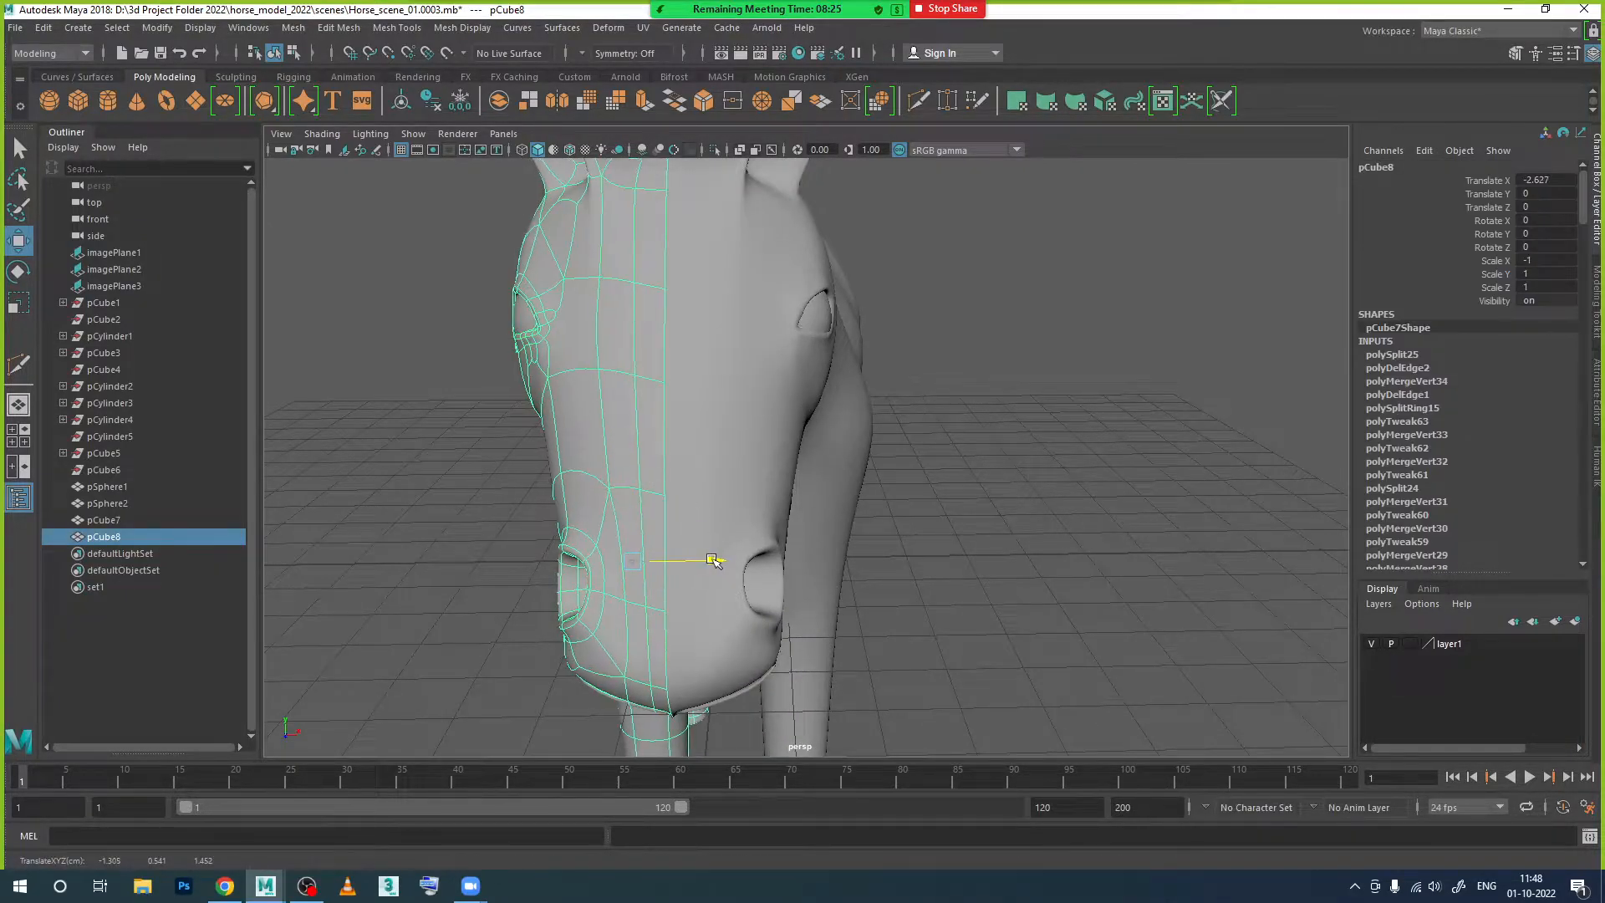
{"action": "left_click", "coordinate": [920, 544]}
{"action": "scroll", "coordinate": [937, 539], "scroll_direction": "down", "scroll_amount": 4}
{"action": "left_click", "coordinate": [687, 495]}
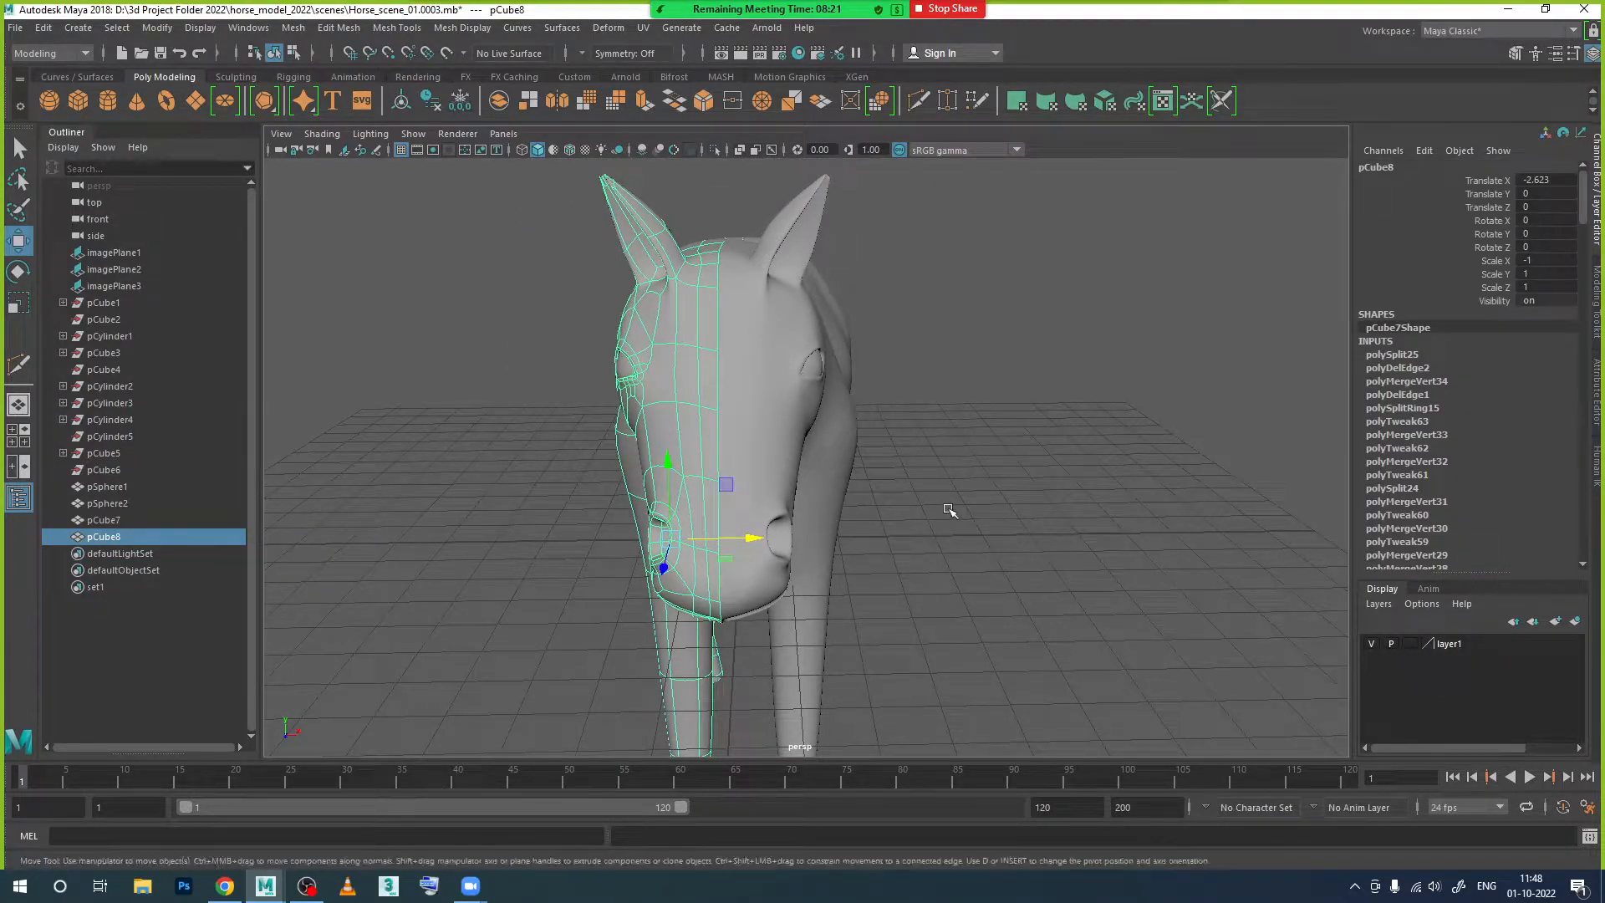
Step: Examine the complete mirrored horse from the side and rear, looking at how the two halves meet
{"action": "left_click", "coordinate": [1039, 562]}
{"action": "left_click_drag", "start_coordinate": [1038, 562], "coordinate": [753, 511], "text": "alt"}
{"action": "scroll", "coordinate": [843, 466], "scroll_direction": "up", "scroll_amount": 5}
{"action": "scroll", "coordinate": [842, 468], "scroll_direction": "down", "scroll_amount": 5}
{"action": "scroll", "coordinate": [860, 516], "scroll_direction": "up", "scroll_amount": 2}
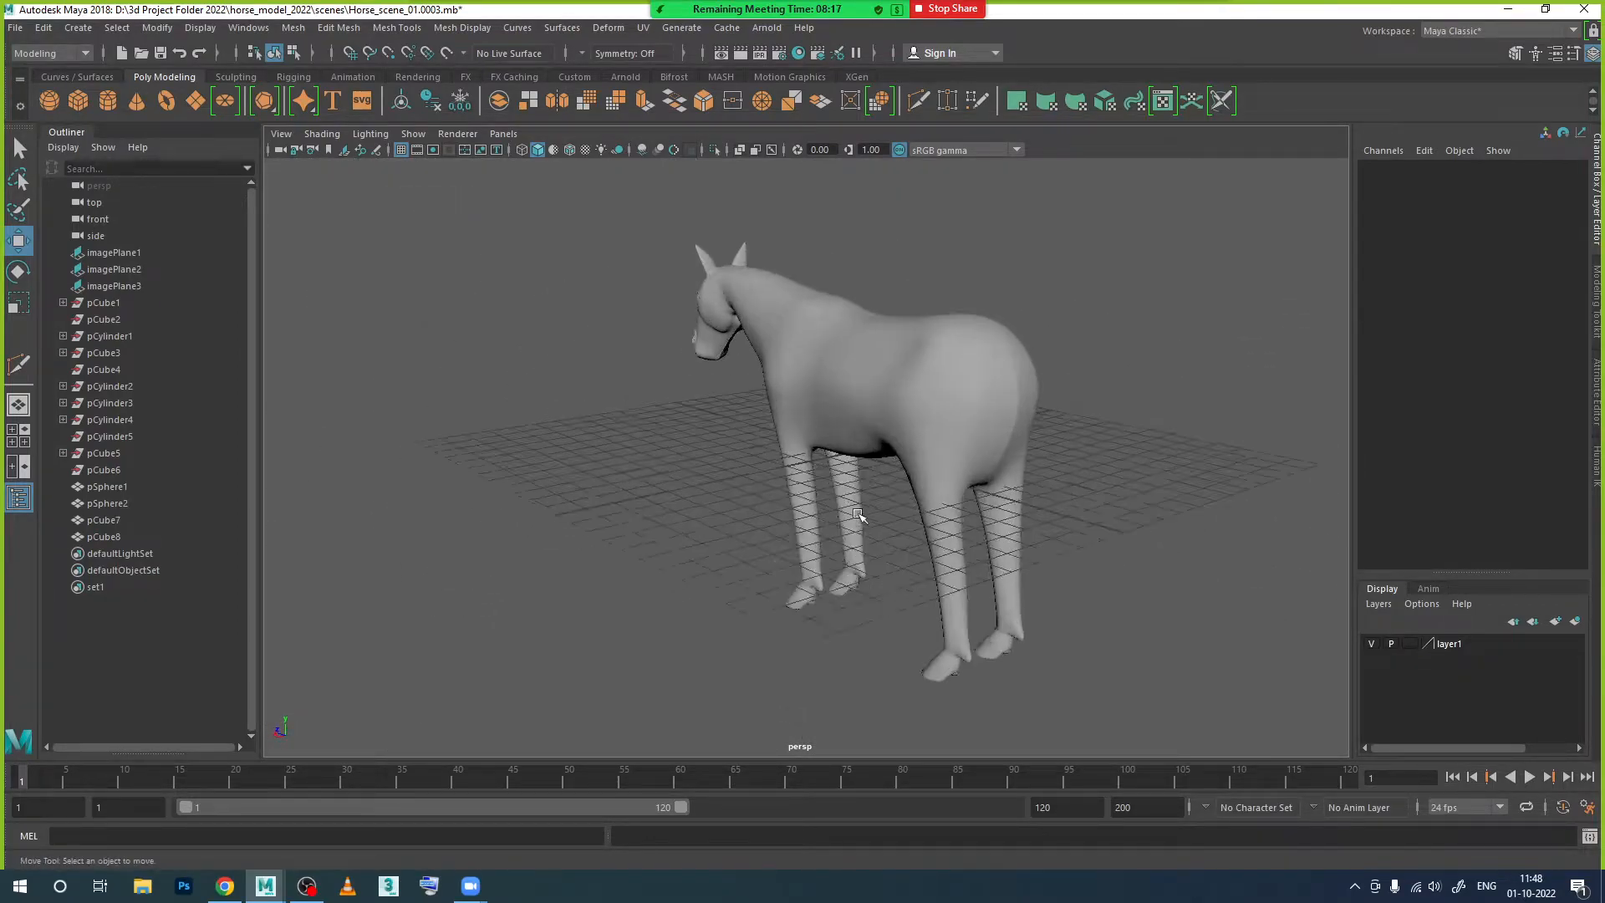
{"action": "middle_click_drag", "start_coordinate": [860, 515], "coordinate": [762, 552], "text": "alt"}
{"action": "left_click_drag", "start_coordinate": [761, 552], "coordinate": [979, 477], "text": "alt"}
Step: Turn off smooth preview on the original half, switch to vertex editing and move the rearmost rump vertex forward
{"action": "left_click", "coordinate": [927, 513]}
{"action": "key", "text": "1"}
{"action": "scroll", "coordinate": [946, 415], "scroll_direction": "up", "scroll_amount": 2}
{"action": "scroll", "coordinate": [946, 416], "scroll_direction": "up", "scroll_amount": 2}
{"action": "middle_click_drag", "start_coordinate": [946, 415], "coordinate": [920, 437], "text": "alt"}
{"action": "right_click", "coordinate": [910, 406]}
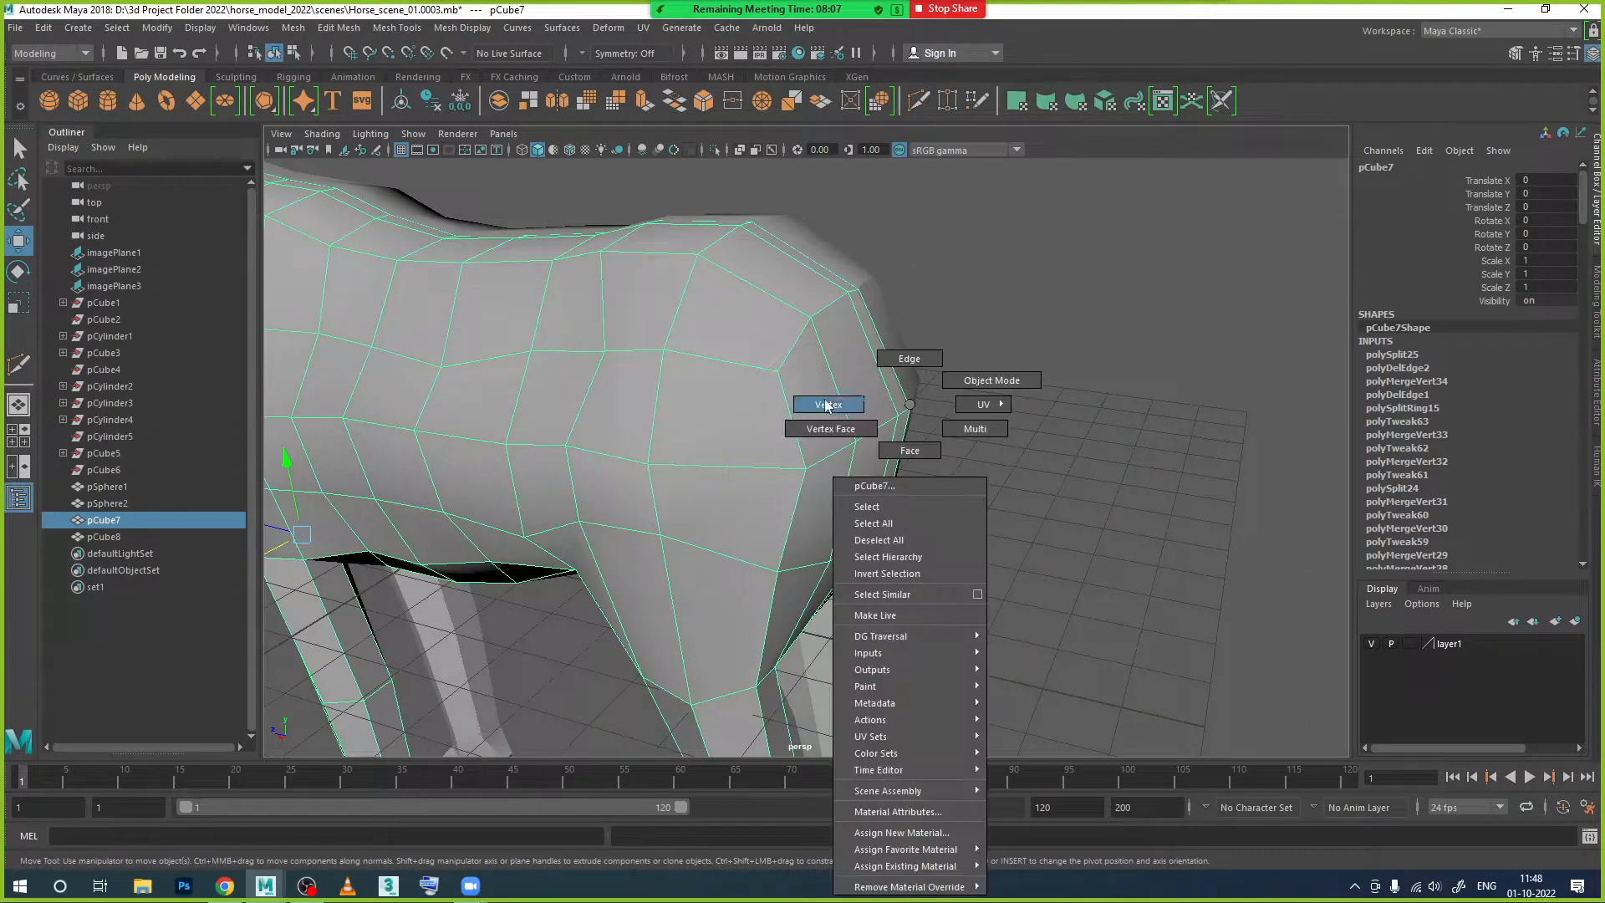
{"action": "right_click_drag", "start_coordinate": [909, 404], "coordinate": [825, 405]}
{"action": "left_click_drag", "start_coordinate": [920, 468], "coordinate": [876, 391], "text": "alt"}
{"action": "left_click", "coordinate": [900, 398]}
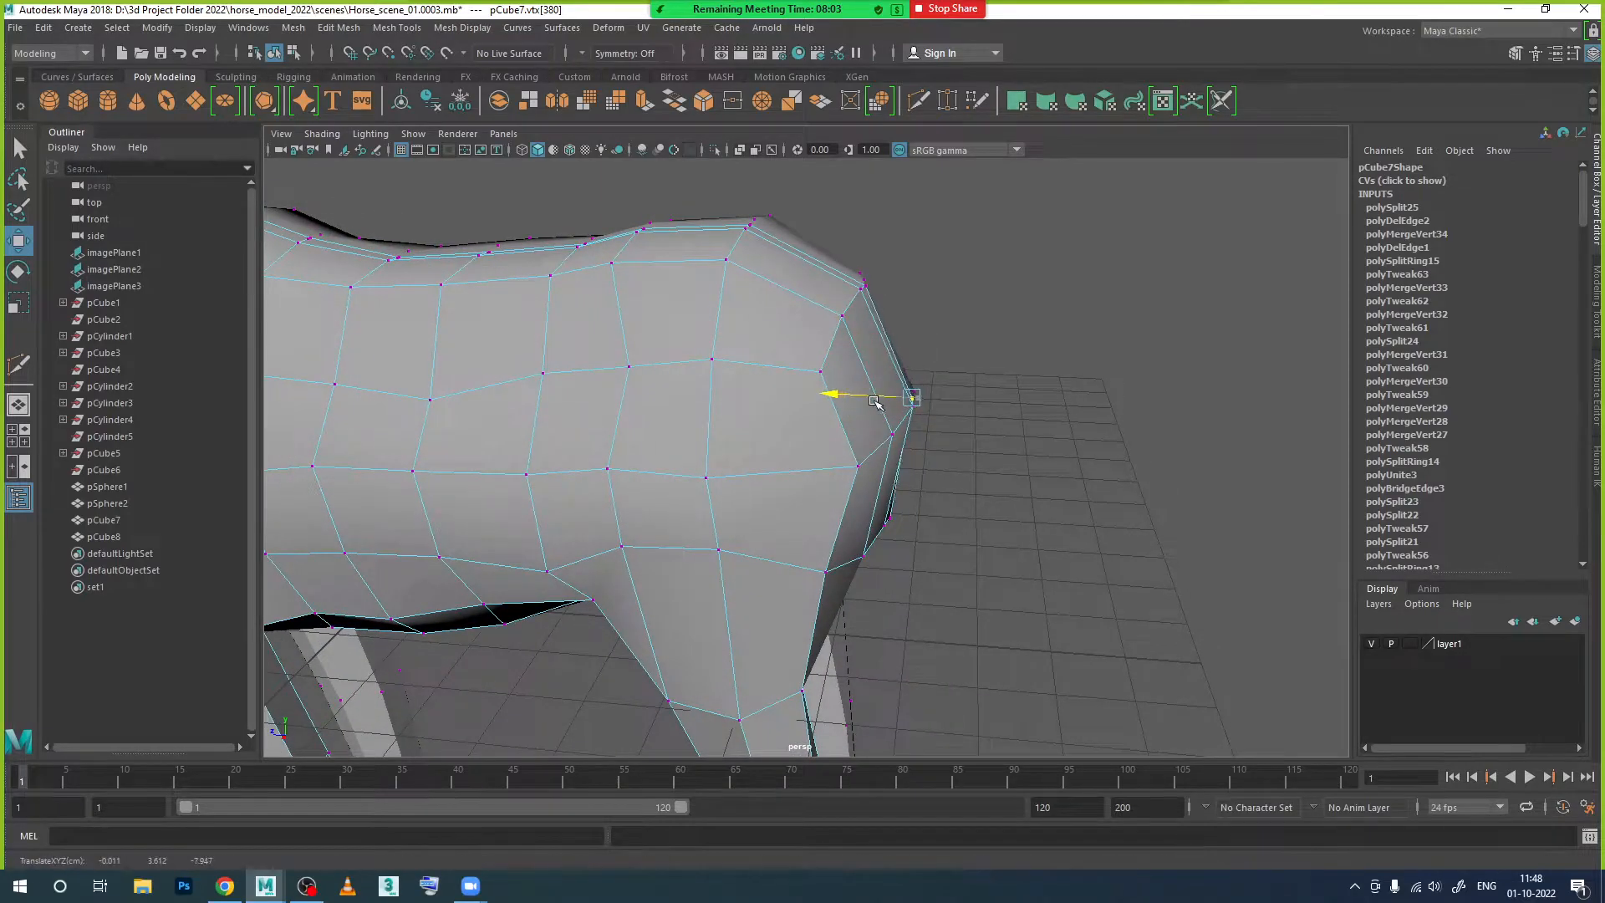
Step: Select the lower vertex on the rump's centre line and reposition it to refine the rear profile
{"action": "left_click_drag", "start_coordinate": [949, 452], "coordinate": [867, 451], "text": "alt"}
{"action": "left_click", "coordinate": [861, 537]}
{"action": "left_click_drag", "start_coordinate": [831, 571], "coordinate": [882, 592], "text": "alt"}
{"action": "left_click_drag", "start_coordinate": [814, 517], "coordinate": [810, 418]}
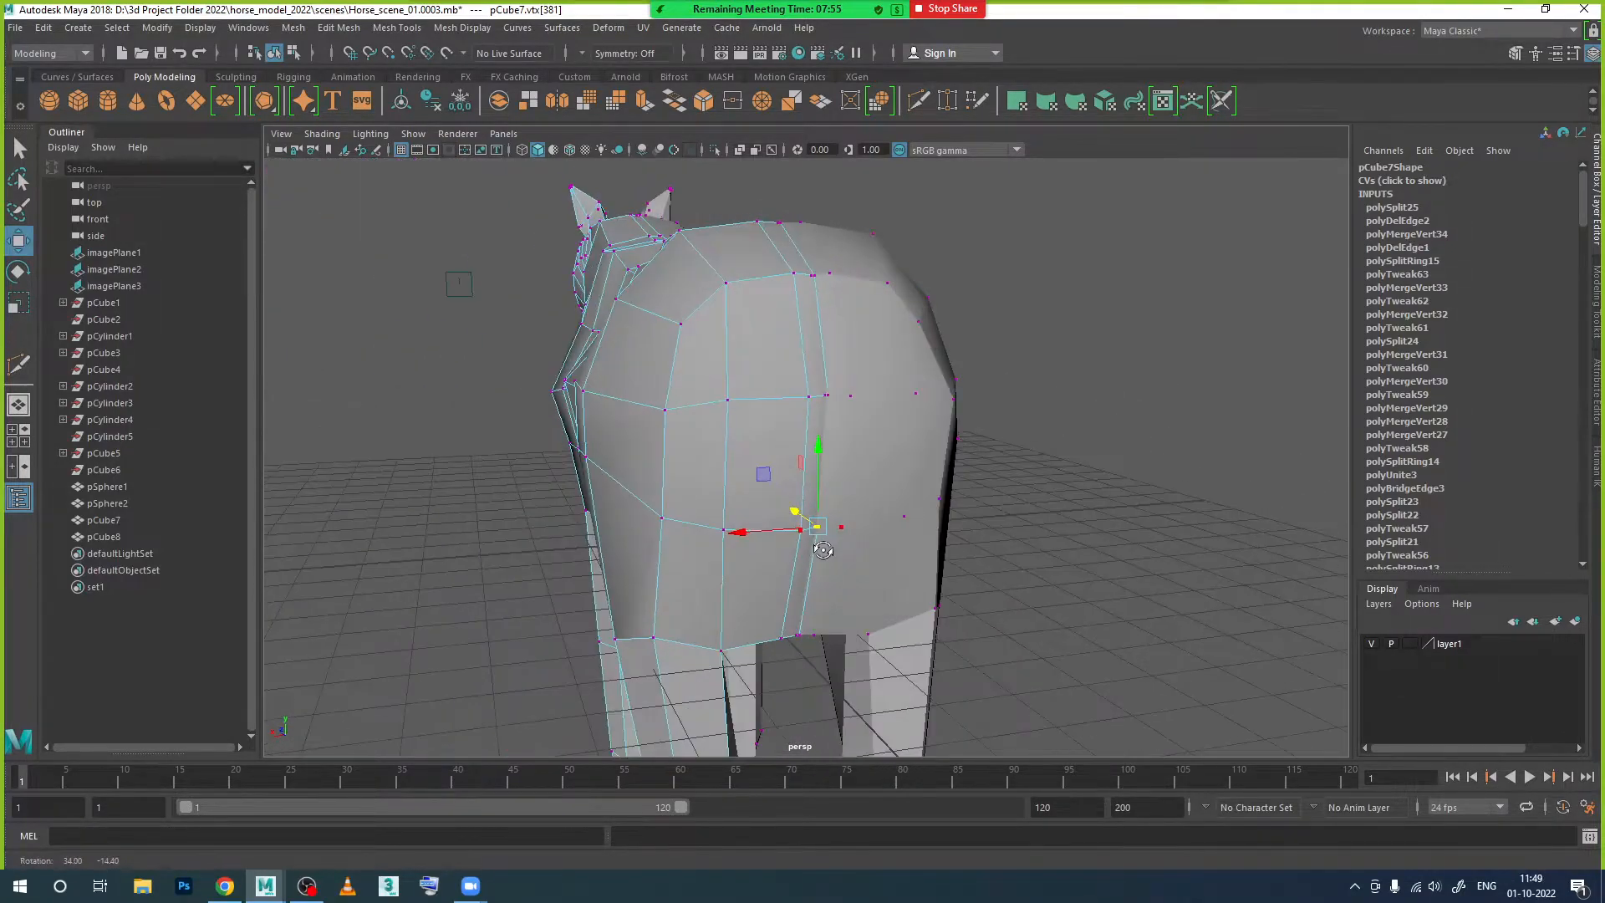
Step: Select the two vertices just beside the rump's centre line and shift them along the body to round the hindquarters
{"action": "left_click", "coordinate": [808, 398]}
{"action": "left_click_drag", "start_coordinate": [866, 627], "coordinate": [944, 616], "text": "alt"}
{"action": "left_click", "coordinate": [815, 525], "text": "shift"}
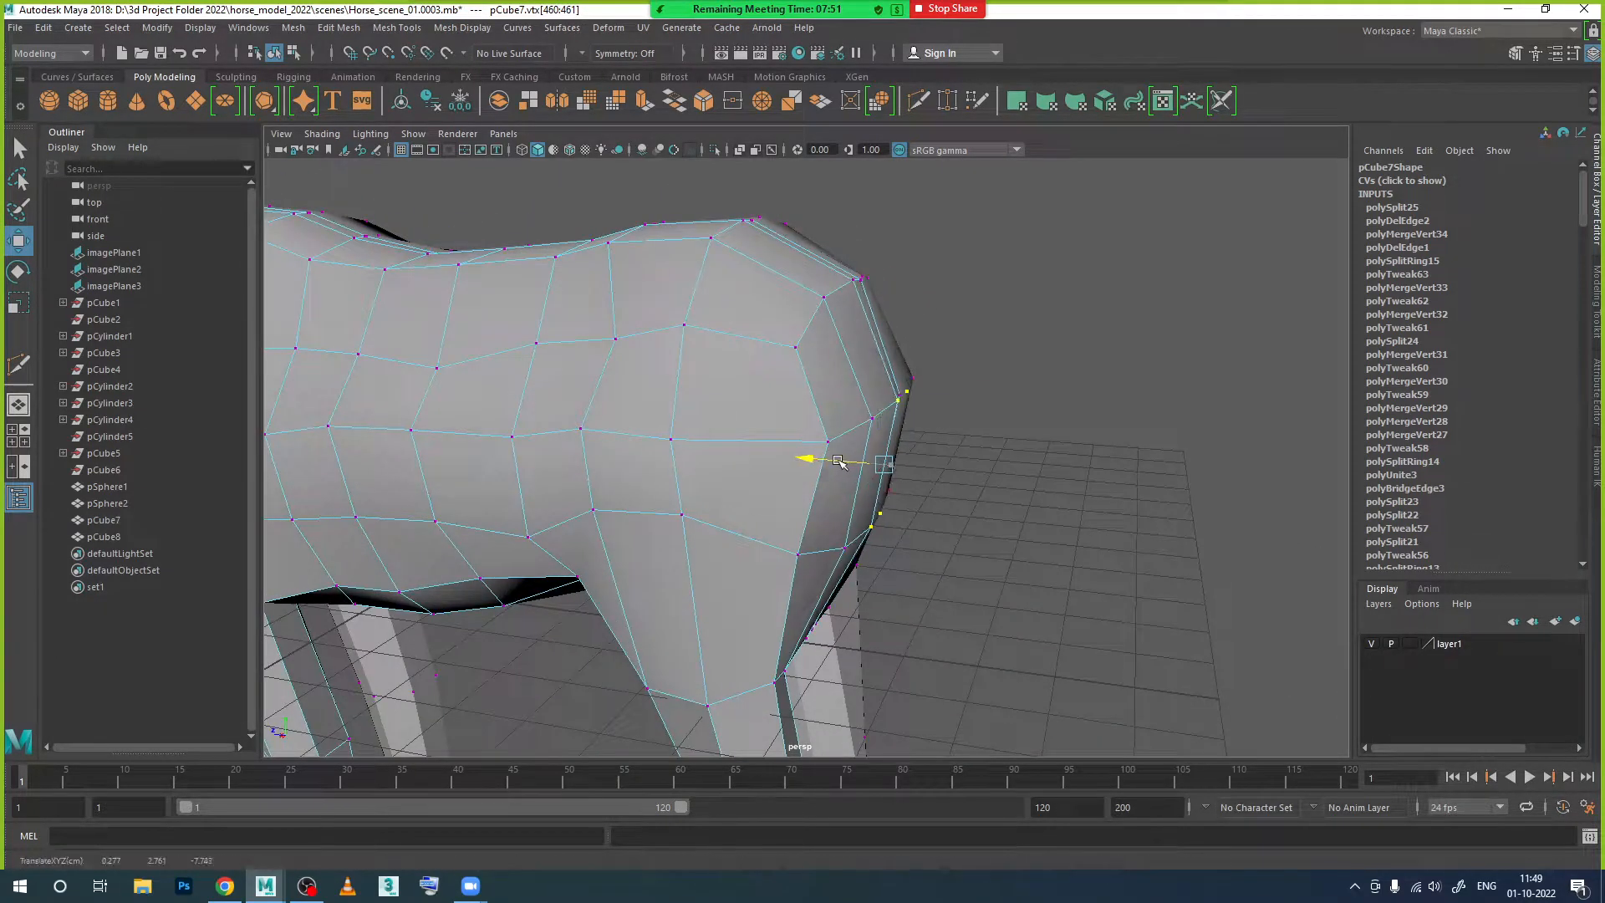
{"action": "left_click_drag", "start_coordinate": [906, 530], "coordinate": [834, 491], "text": "alt"}
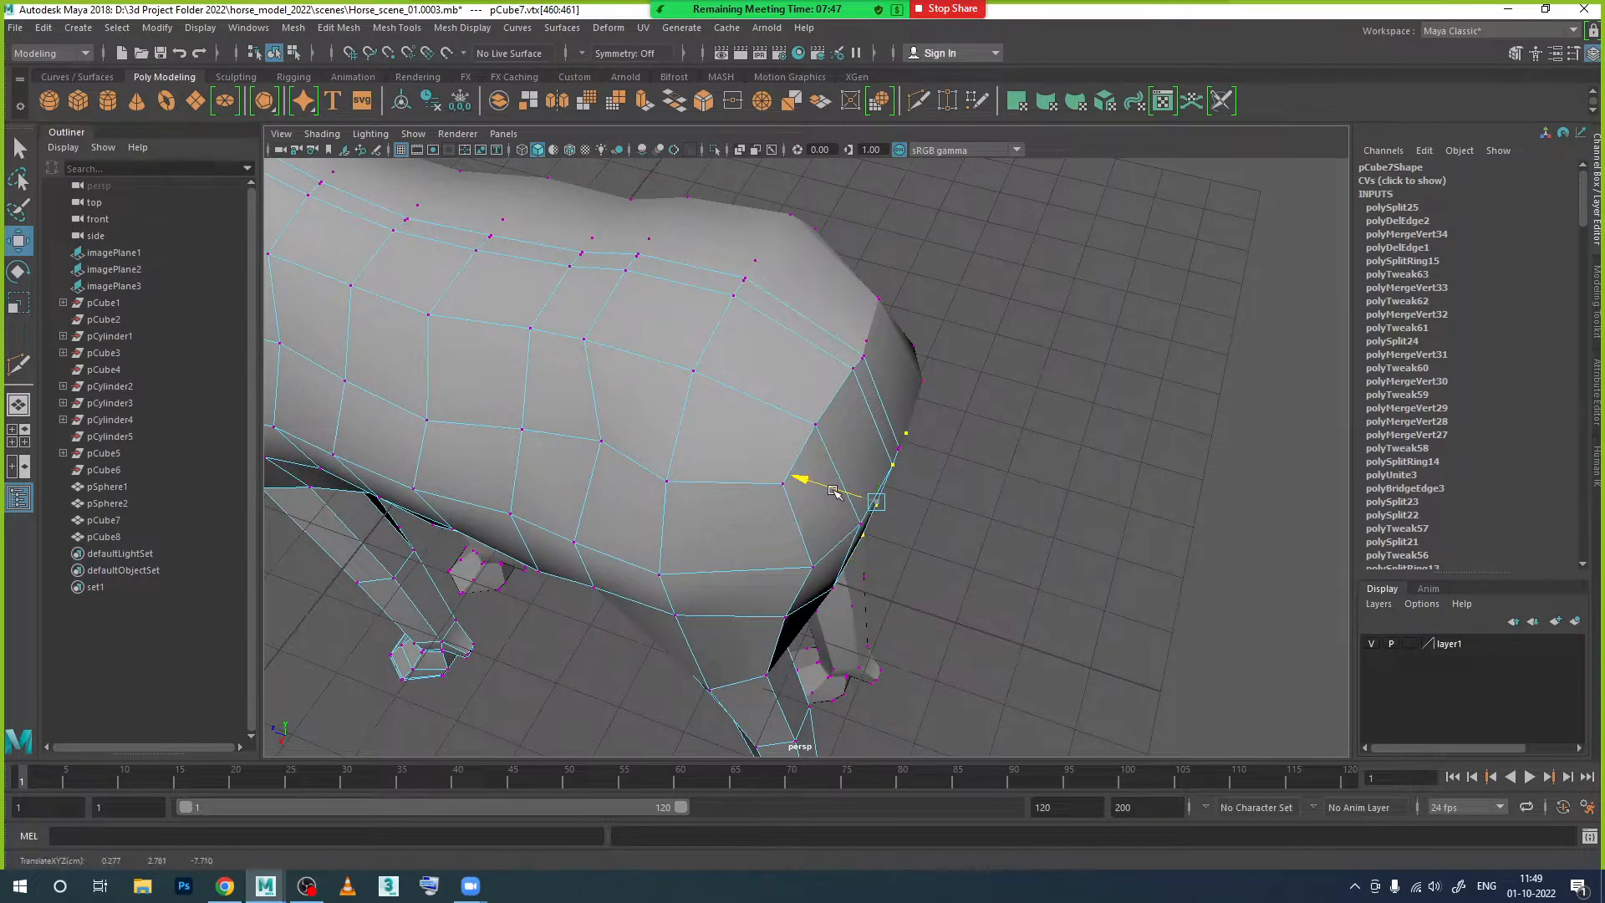
{"action": "left_click_drag", "start_coordinate": [912, 572], "coordinate": [854, 553], "text": "alt"}
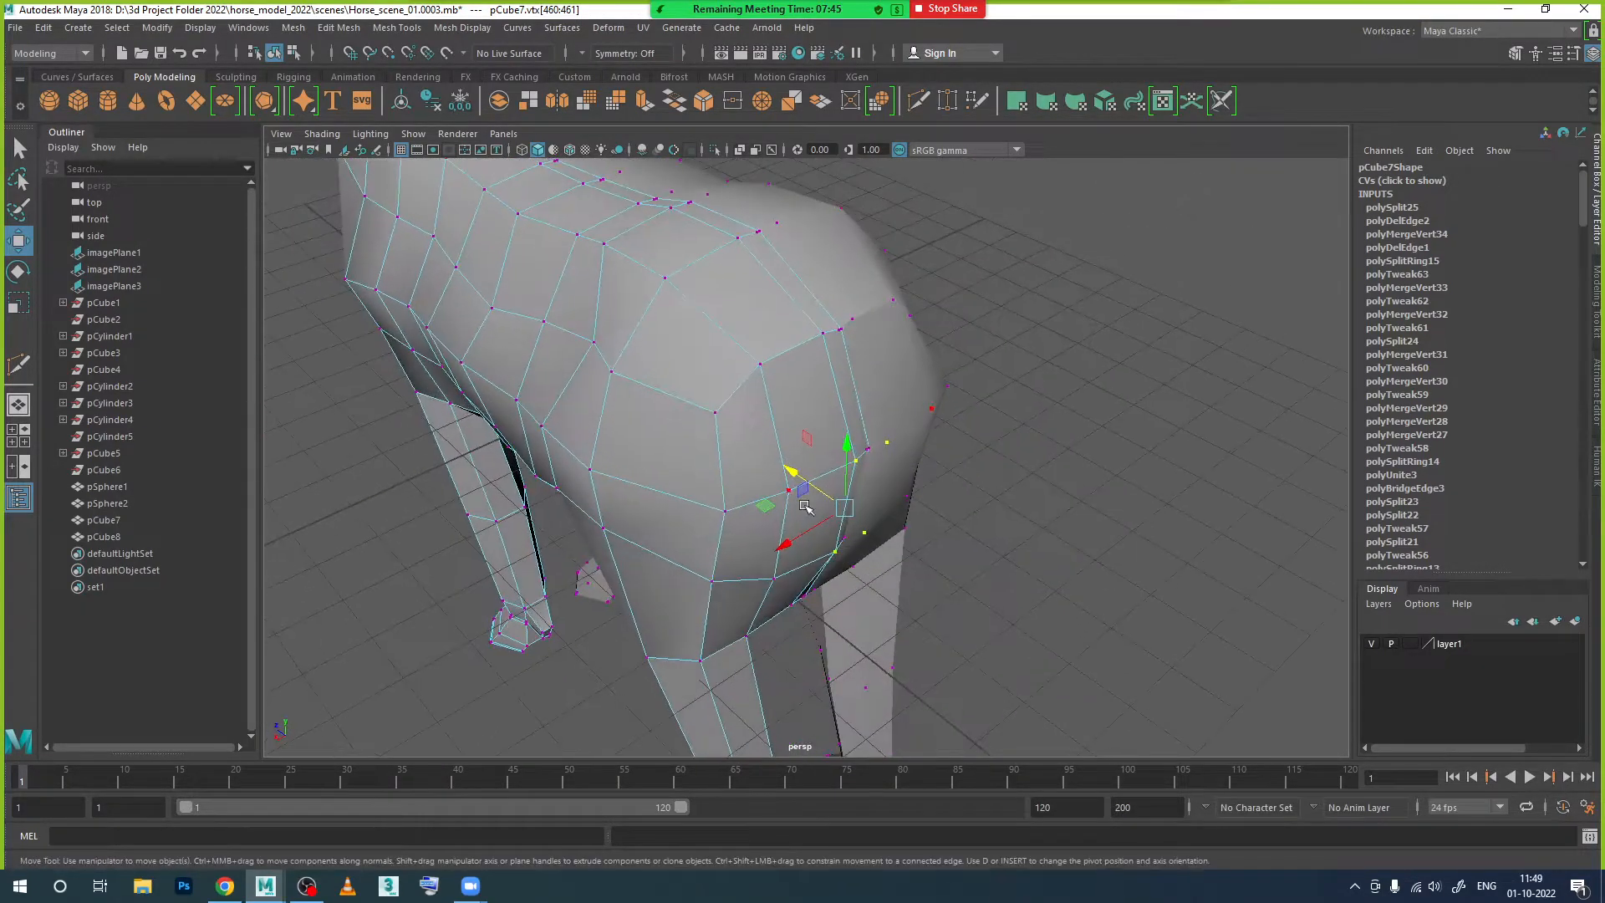
{"action": "left_click_drag", "start_coordinate": [810, 480], "coordinate": [882, 400]}
Step: Adjust individual vertices on the upper and middle rump to even out the curve beside the centre line
{"action": "left_click", "coordinate": [862, 285]}
{"action": "mouse_move", "coordinate": [861, 289]}
{"action": "left_mouse_down", "text": "alt"}
{"action": "mouse_move", "coordinate": [815, 300]}
{"action": "mouse_move", "coordinate": [862, 272]}
{"action": "left_mouse_up", "text": "alt"}
{"action": "left_click_drag", "start_coordinate": [903, 383], "coordinate": [867, 405], "text": "alt"}
{"action": "left_click", "coordinate": [884, 377]}
{"action": "left_click", "coordinate": [869, 393]}
{"action": "left_click_drag", "start_coordinate": [905, 466], "coordinate": [974, 549], "text": "alt"}
{"action": "left_click_drag", "start_coordinate": [798, 430], "coordinate": [805, 427]}
{"action": "left_click_drag", "start_coordinate": [871, 473], "coordinate": [928, 593], "text": "alt"}
{"action": "left_click", "coordinate": [798, 576]}
Step: Return to object mode, turn smooth preview on for the original half and check the rump from behind
{"action": "right_click_drag", "start_coordinate": [859, 405], "coordinate": [958, 373]}
{"action": "left_click_drag", "start_coordinate": [981, 526], "coordinate": [878, 559], "text": "alt"}
{"action": "left_click", "coordinate": [830, 465]}
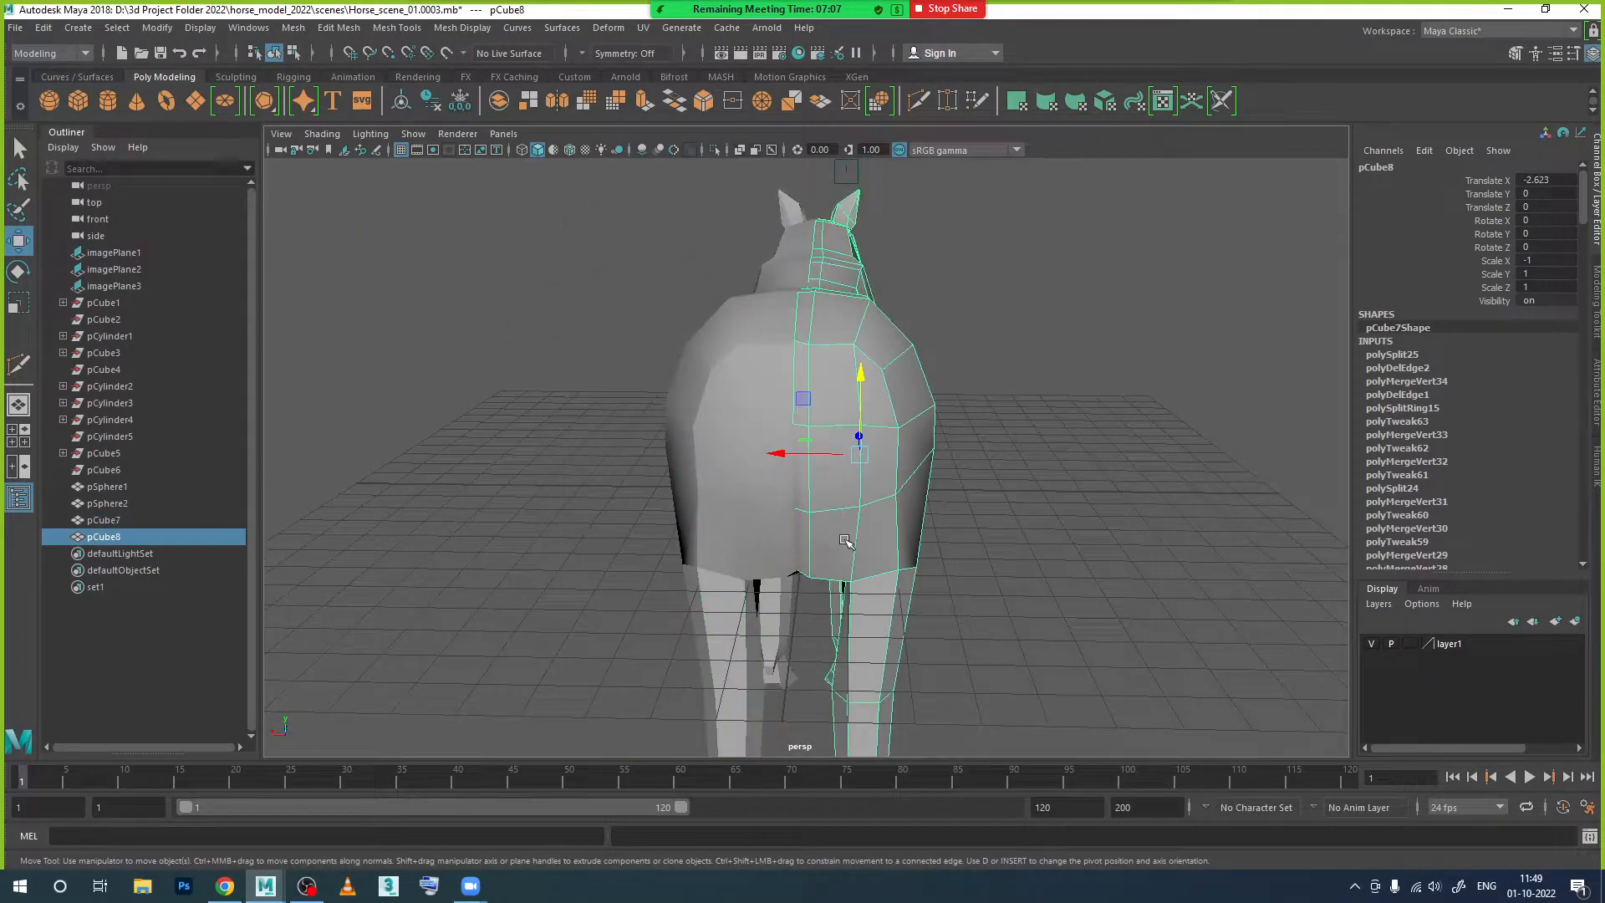
{"action": "left_click", "coordinate": [794, 561]}
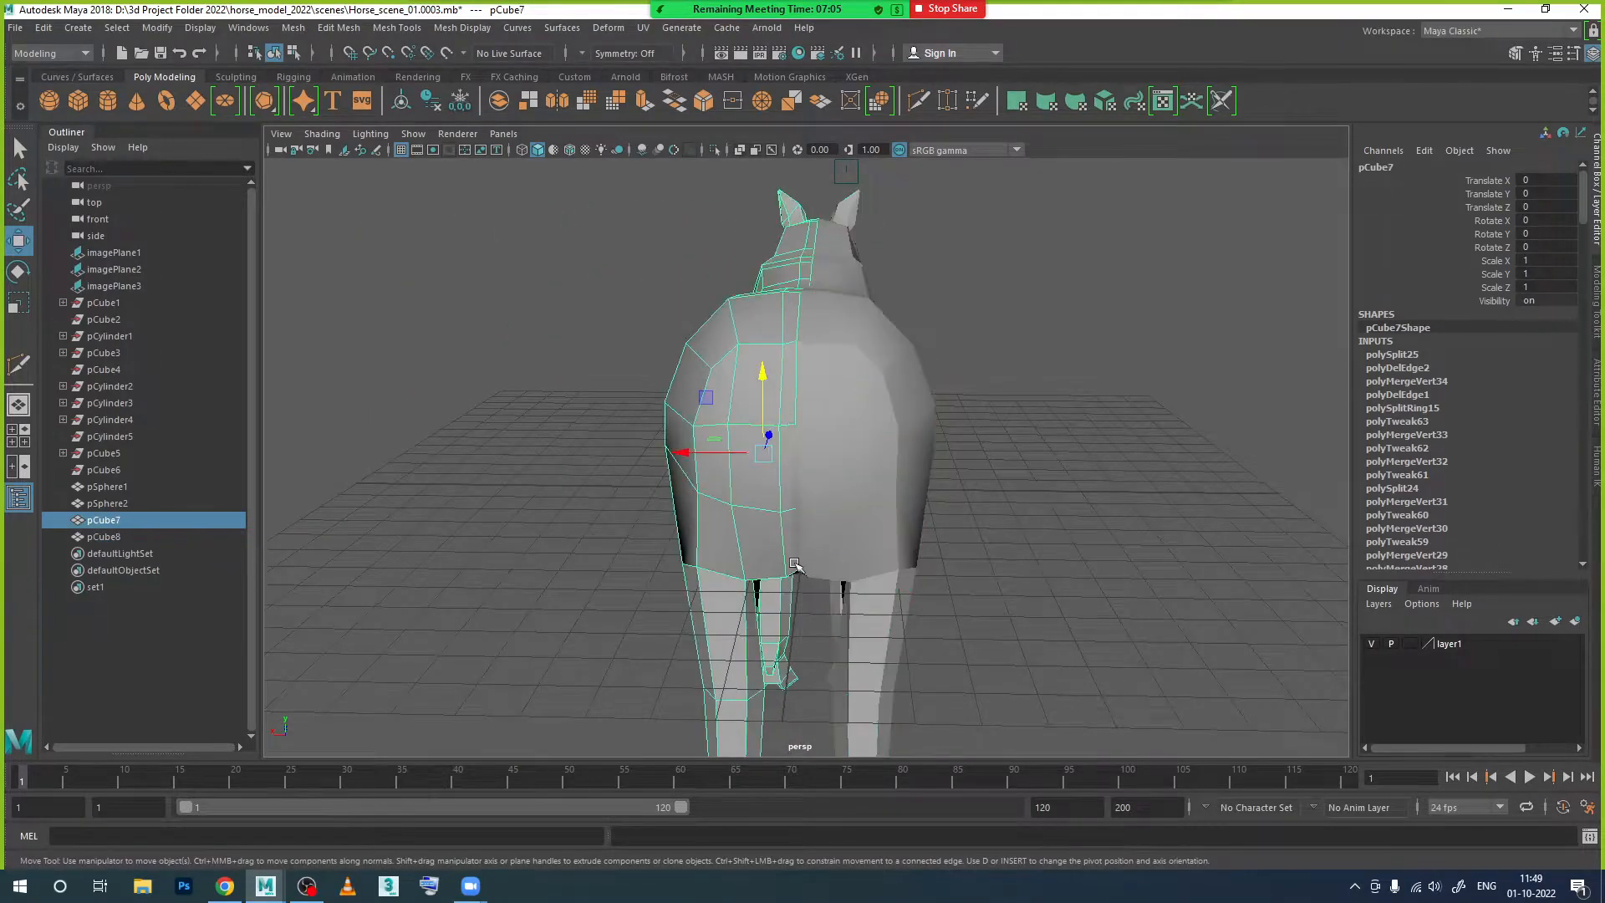
{"action": "key", "text": "3"}
{"action": "left_click", "coordinate": [939, 609]}
{"action": "left_click_drag", "start_coordinate": [939, 609], "coordinate": [812, 557], "text": "alt"}
Step: Turn off smooth preview on the original half and select all its centre-line vertices in the front view
{"action": "left_click", "coordinate": [847, 555]}
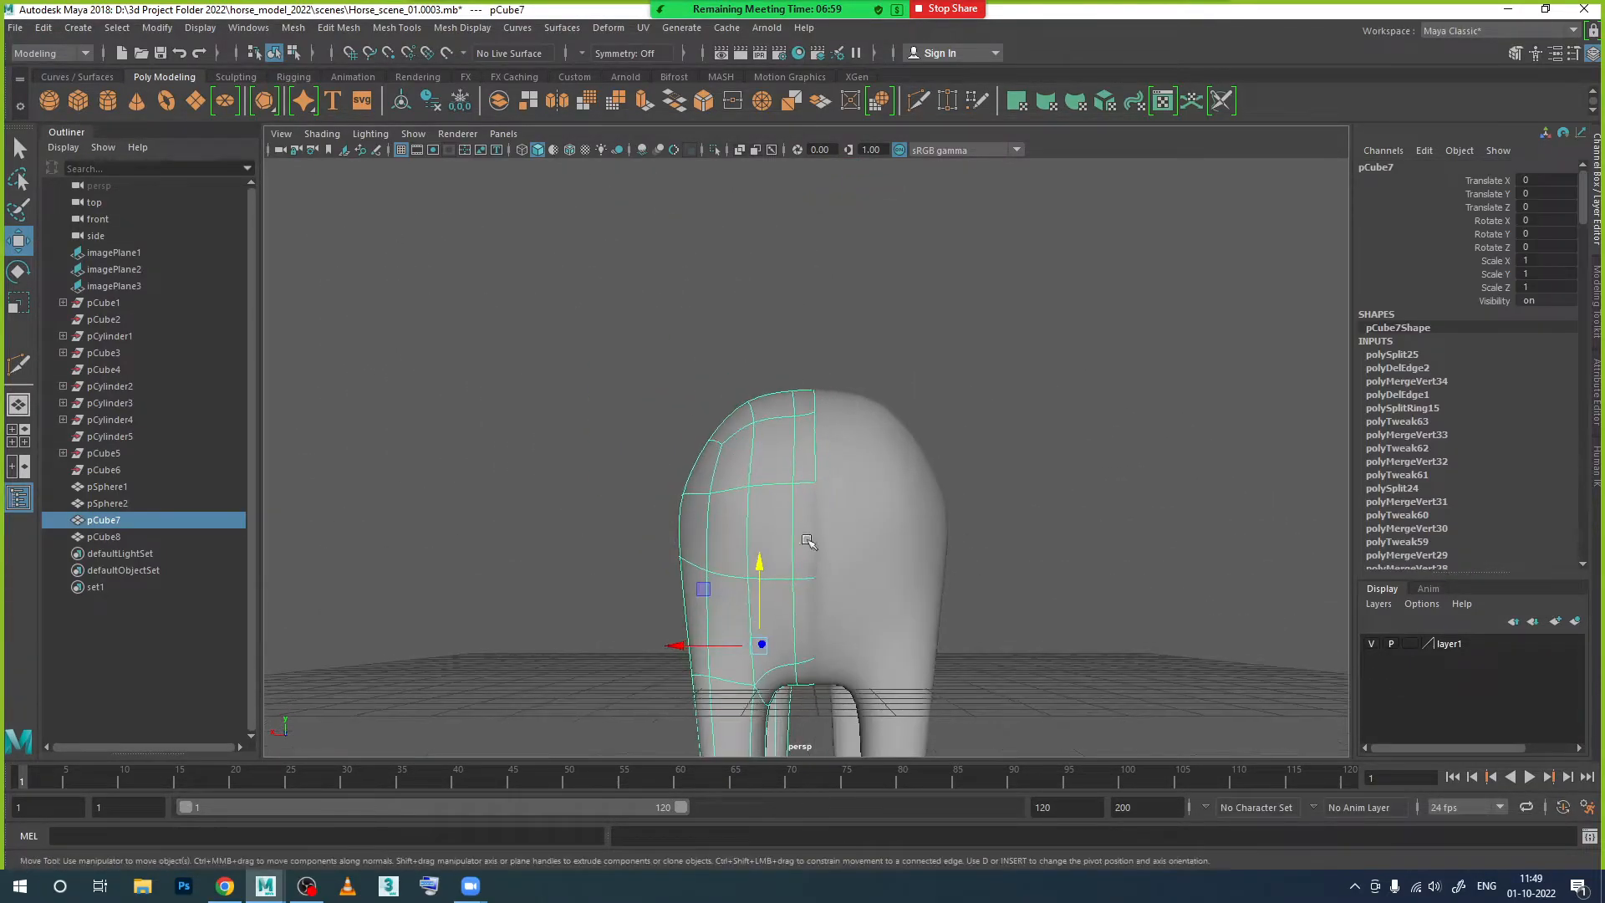
{"action": "right_click_drag", "start_coordinate": [809, 399], "coordinate": [728, 401]}
{"action": "key", "text": "1"}
{"action": "scroll", "coordinate": [894, 527], "scroll_direction": "down", "scroll_amount": 4}
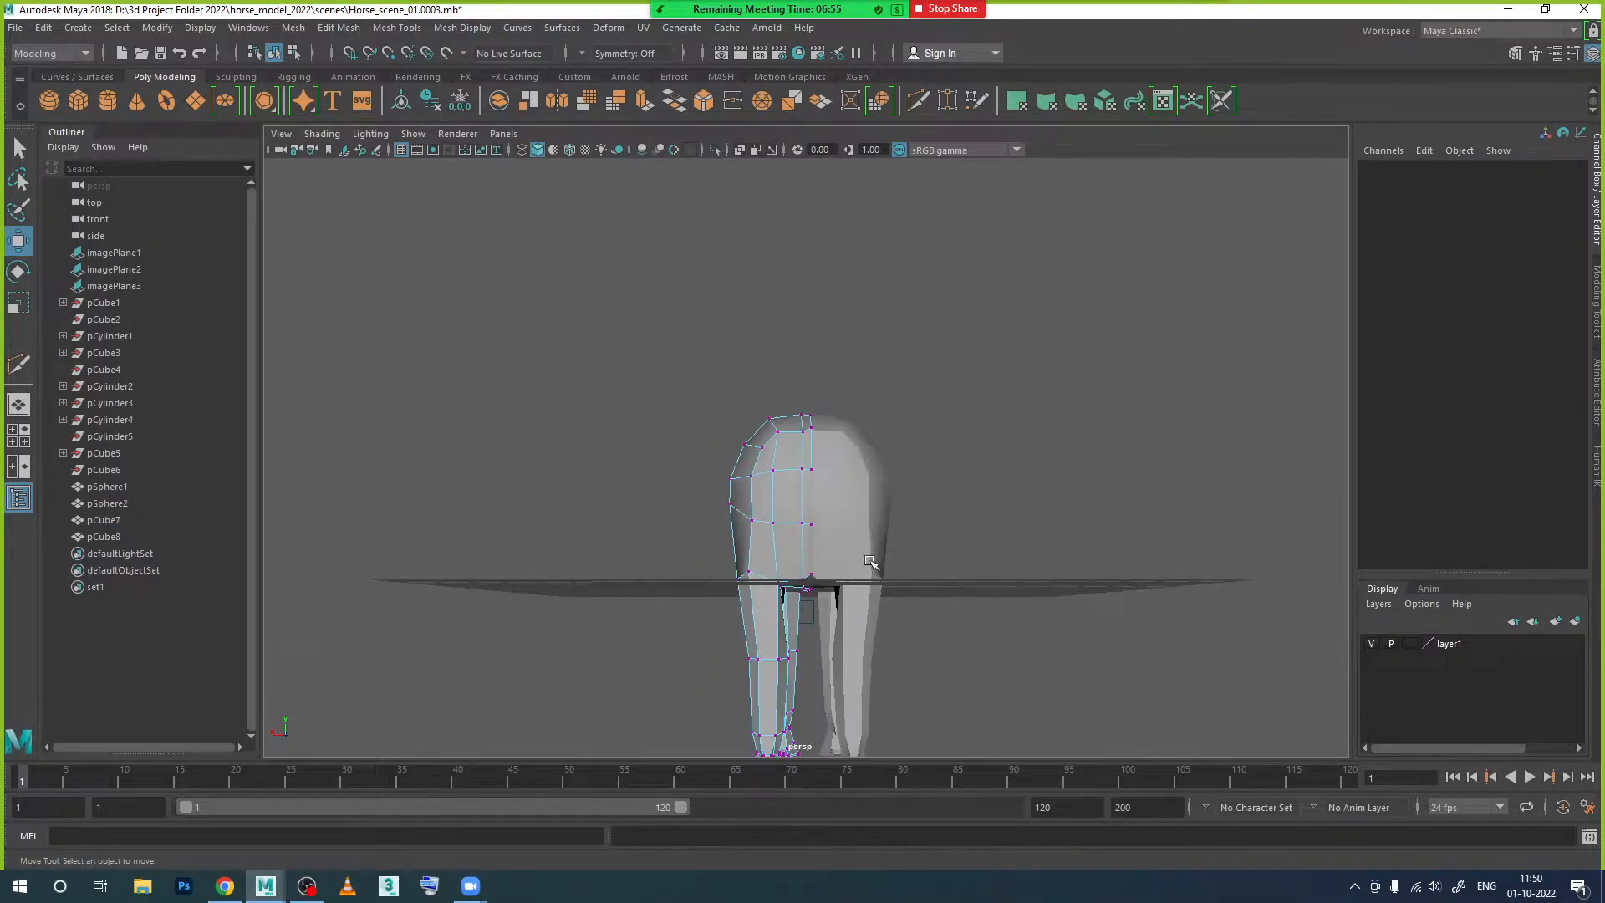
{"action": "key", "text": "space"}
{"action": "key", "text": "space"}
{"action": "scroll", "coordinate": [750, 428], "scroll_direction": "down", "scroll_amount": 3}
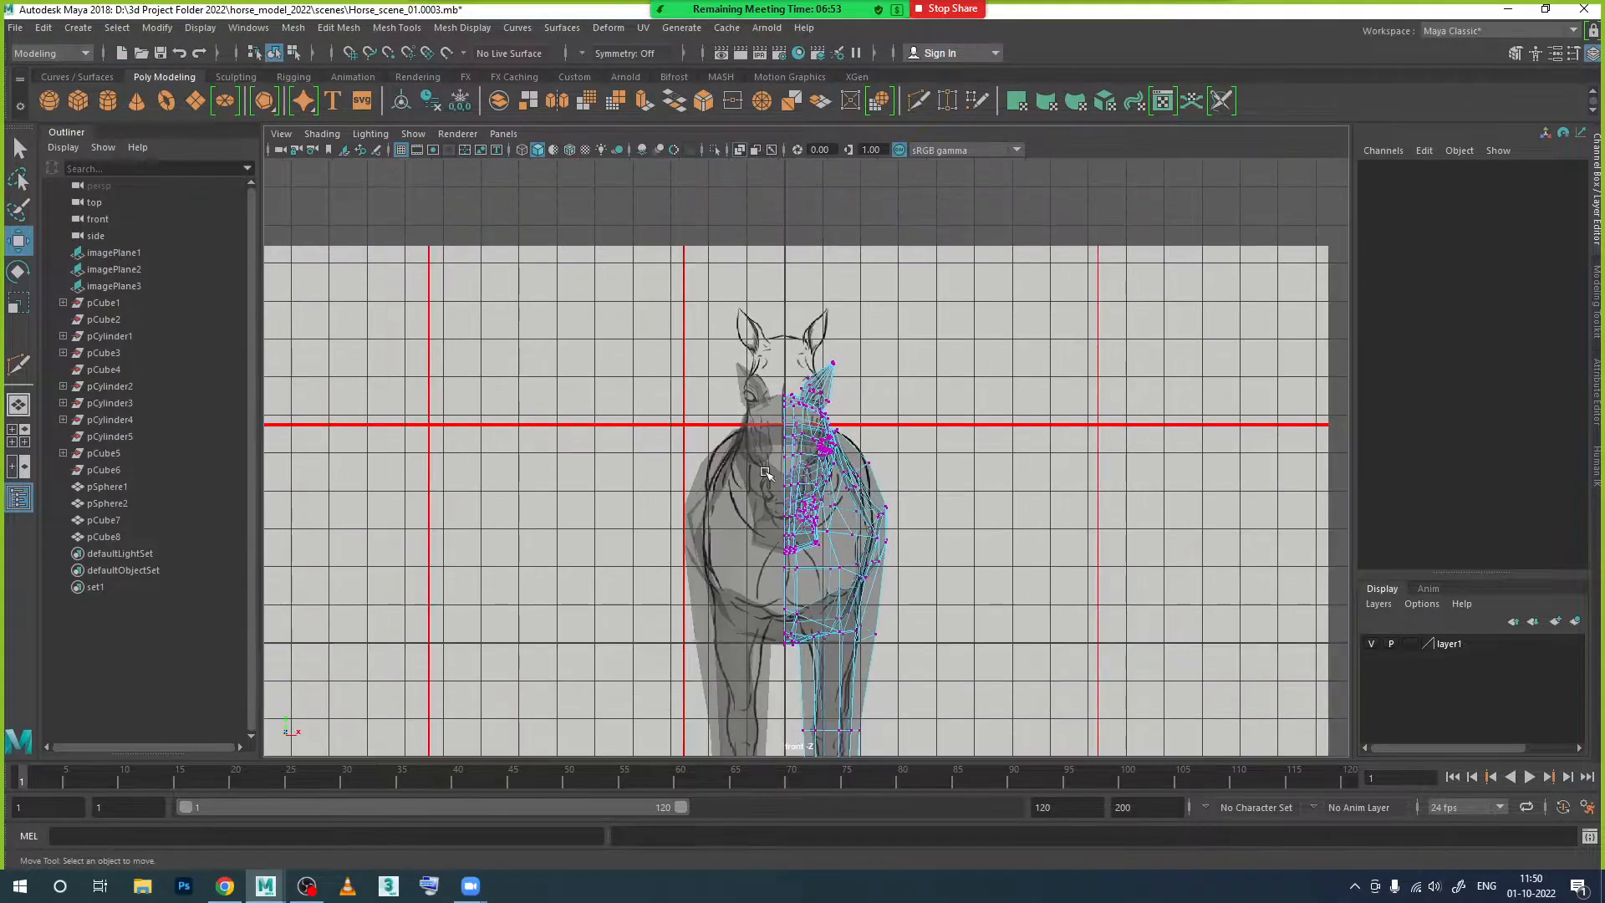
{"action": "scroll", "coordinate": [750, 428], "scroll_direction": "up", "scroll_amount": 3}
{"action": "left_click_drag", "start_coordinate": [783, 618], "coordinate": [790, 723]}
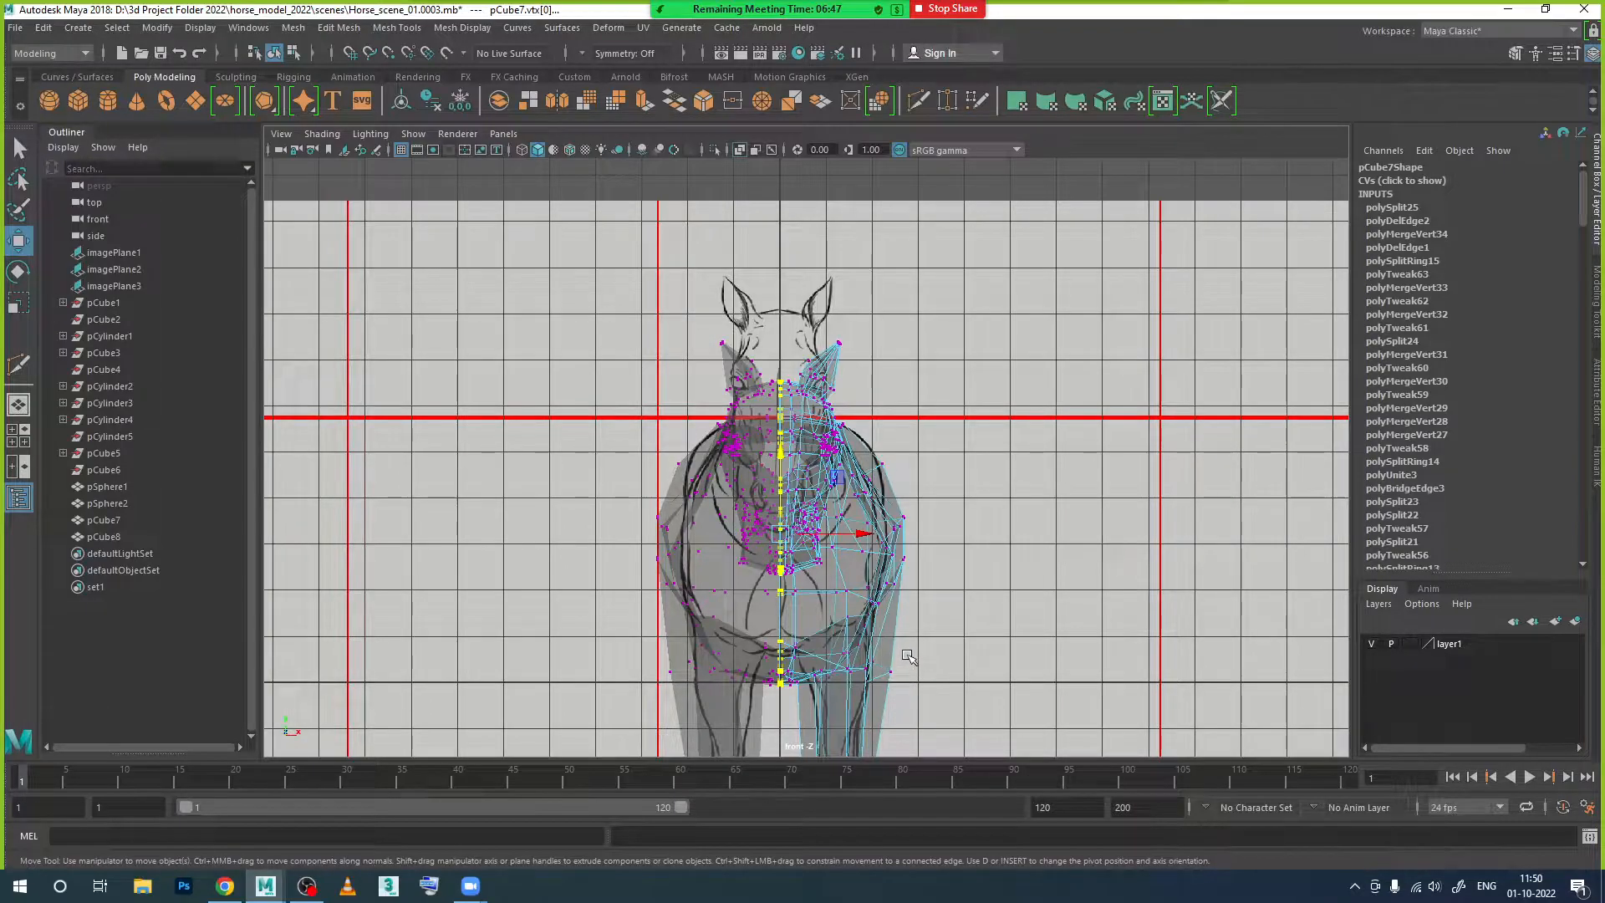
Step: Check the selected centre-line vertices in the side view and from underneath the belly
{"action": "key", "text": "space"}
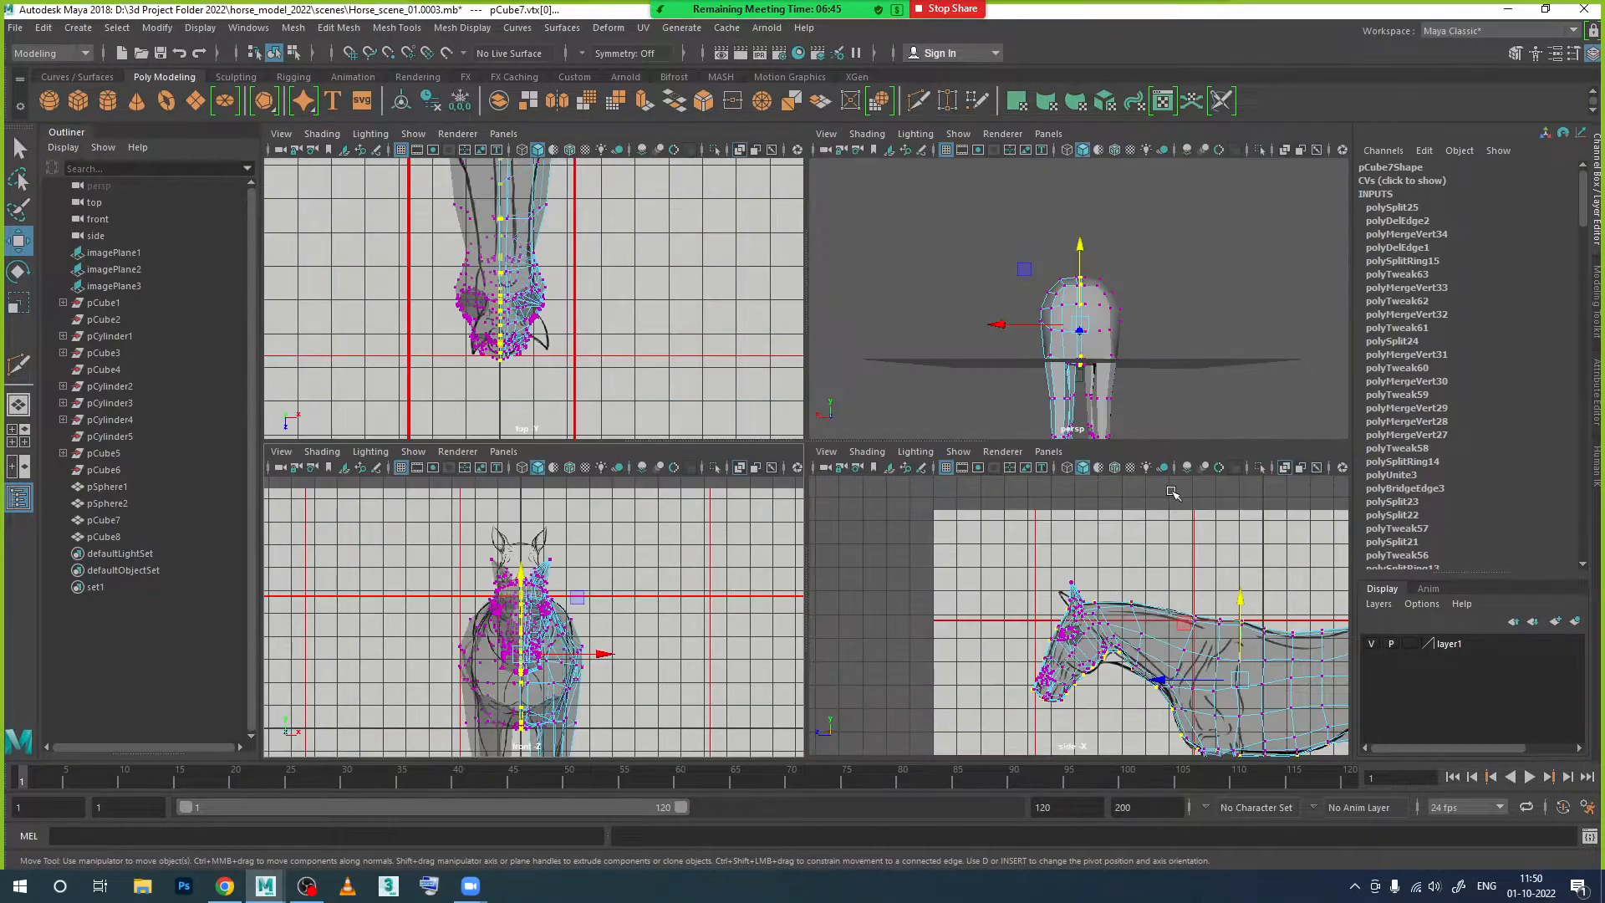
{"action": "key", "text": "space"}
{"action": "left_click_drag", "start_coordinate": [942, 604], "coordinate": [961, 614], "text": "alt"}
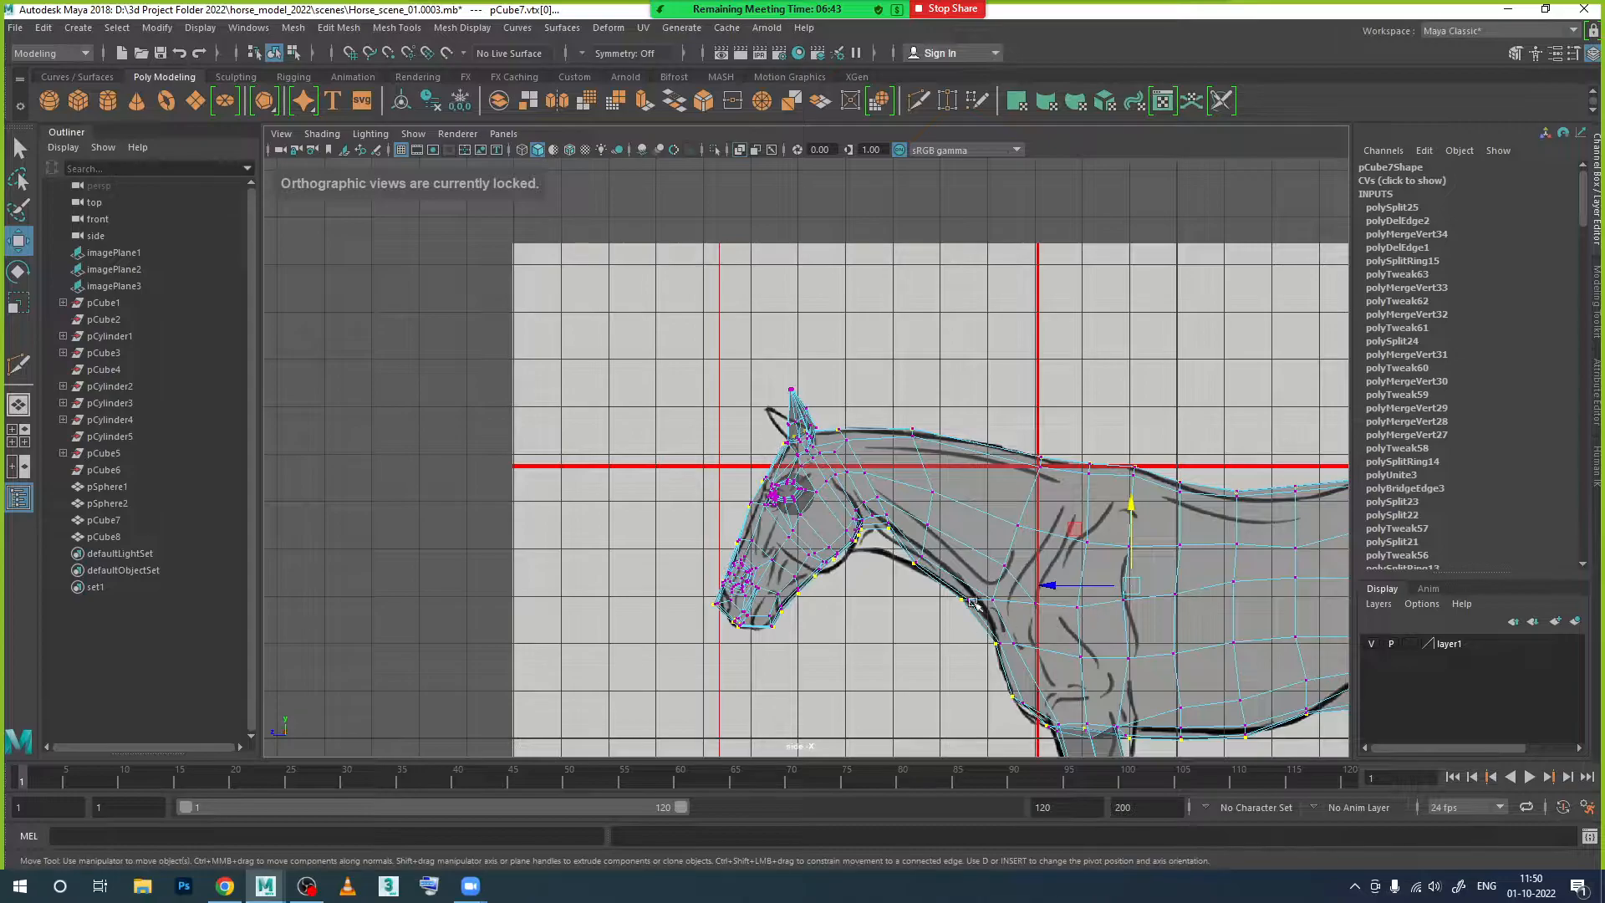
{"action": "key", "text": "space"}
{"action": "key", "text": "space"}
{"action": "left_click_drag", "start_coordinate": [924, 534], "coordinate": [741, 461], "text": "alt"}
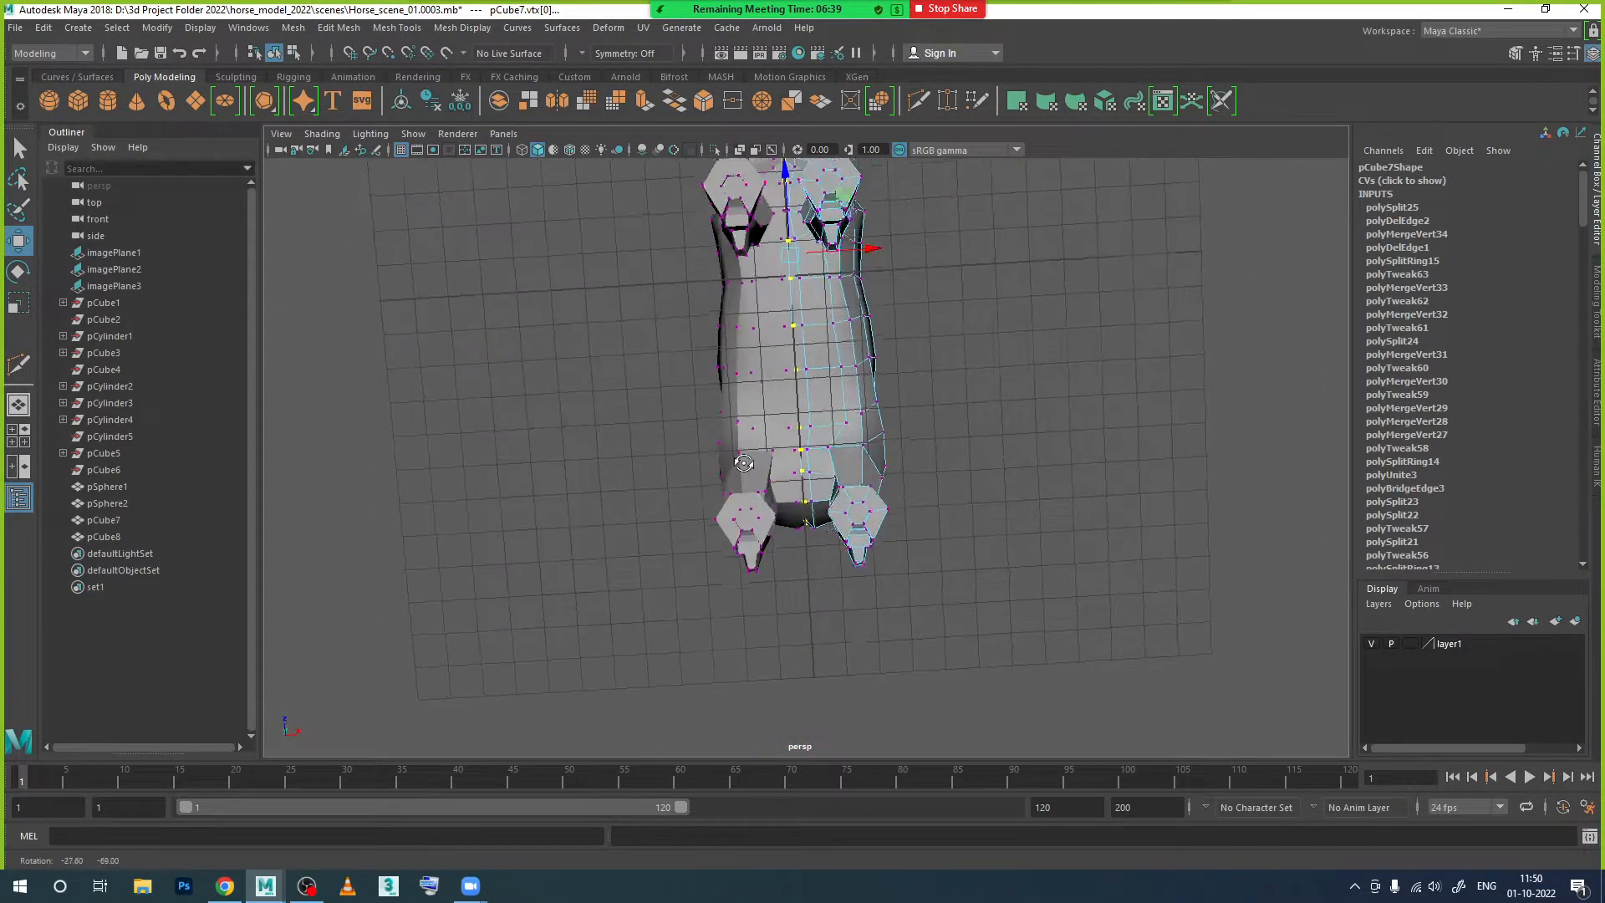
{"action": "scroll", "coordinate": [747, 507], "scroll_direction": "up", "scroll_amount": 10}
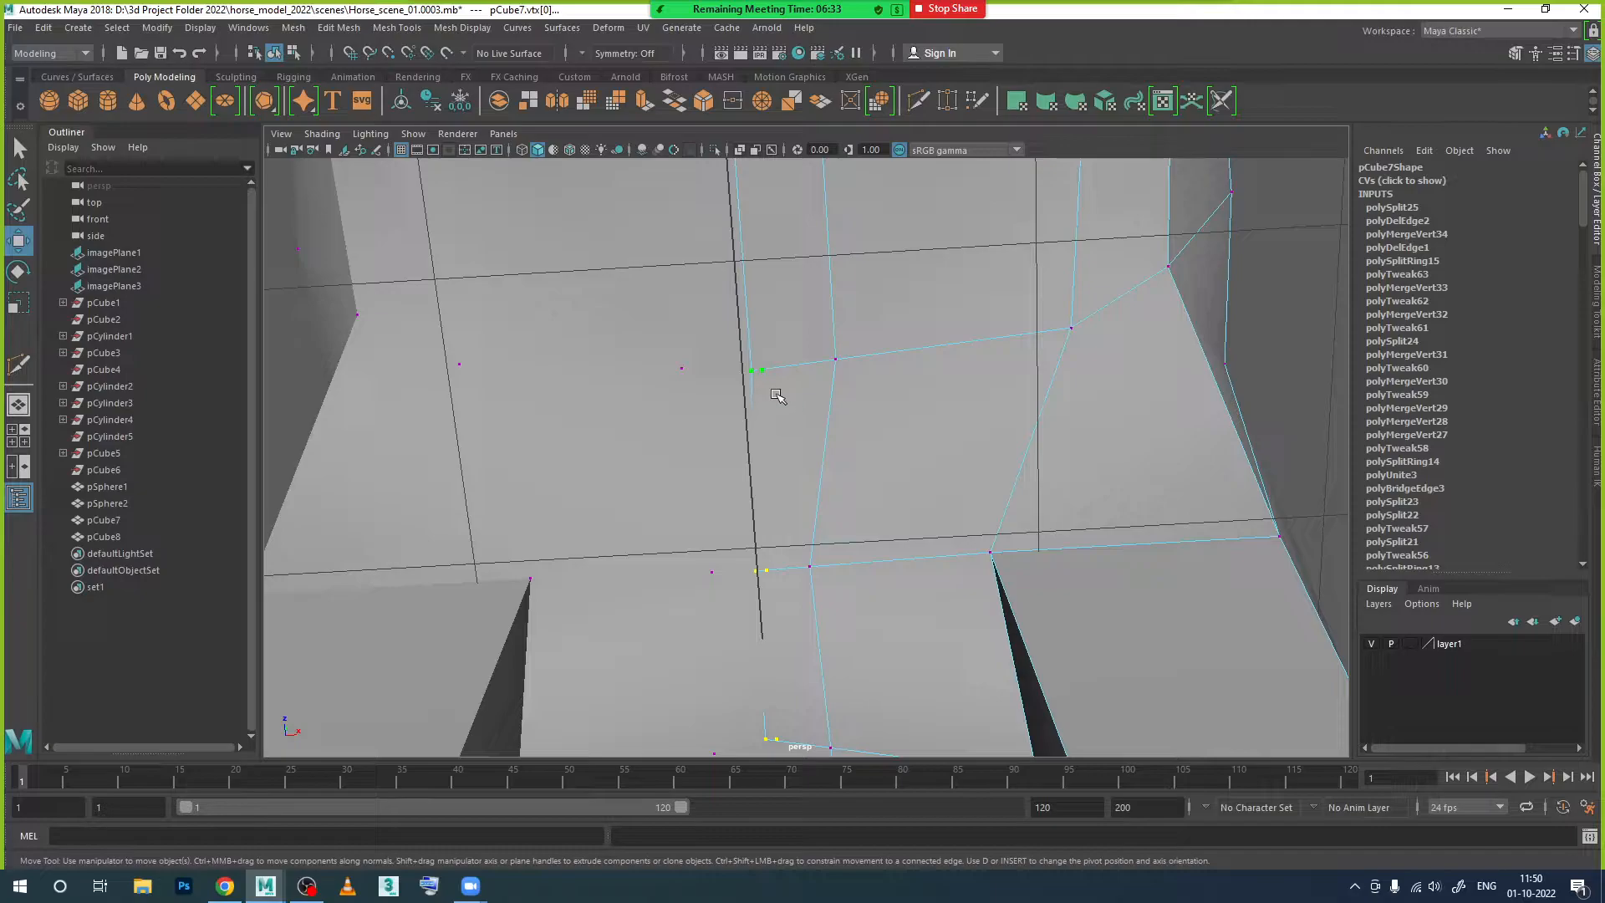
Step: Undo the accidental selection change, then scale the centre-line vertices along X to straighten the seam between the halves
{"action": "left_click_drag", "start_coordinate": [790, 351], "coordinate": [780, 397]}
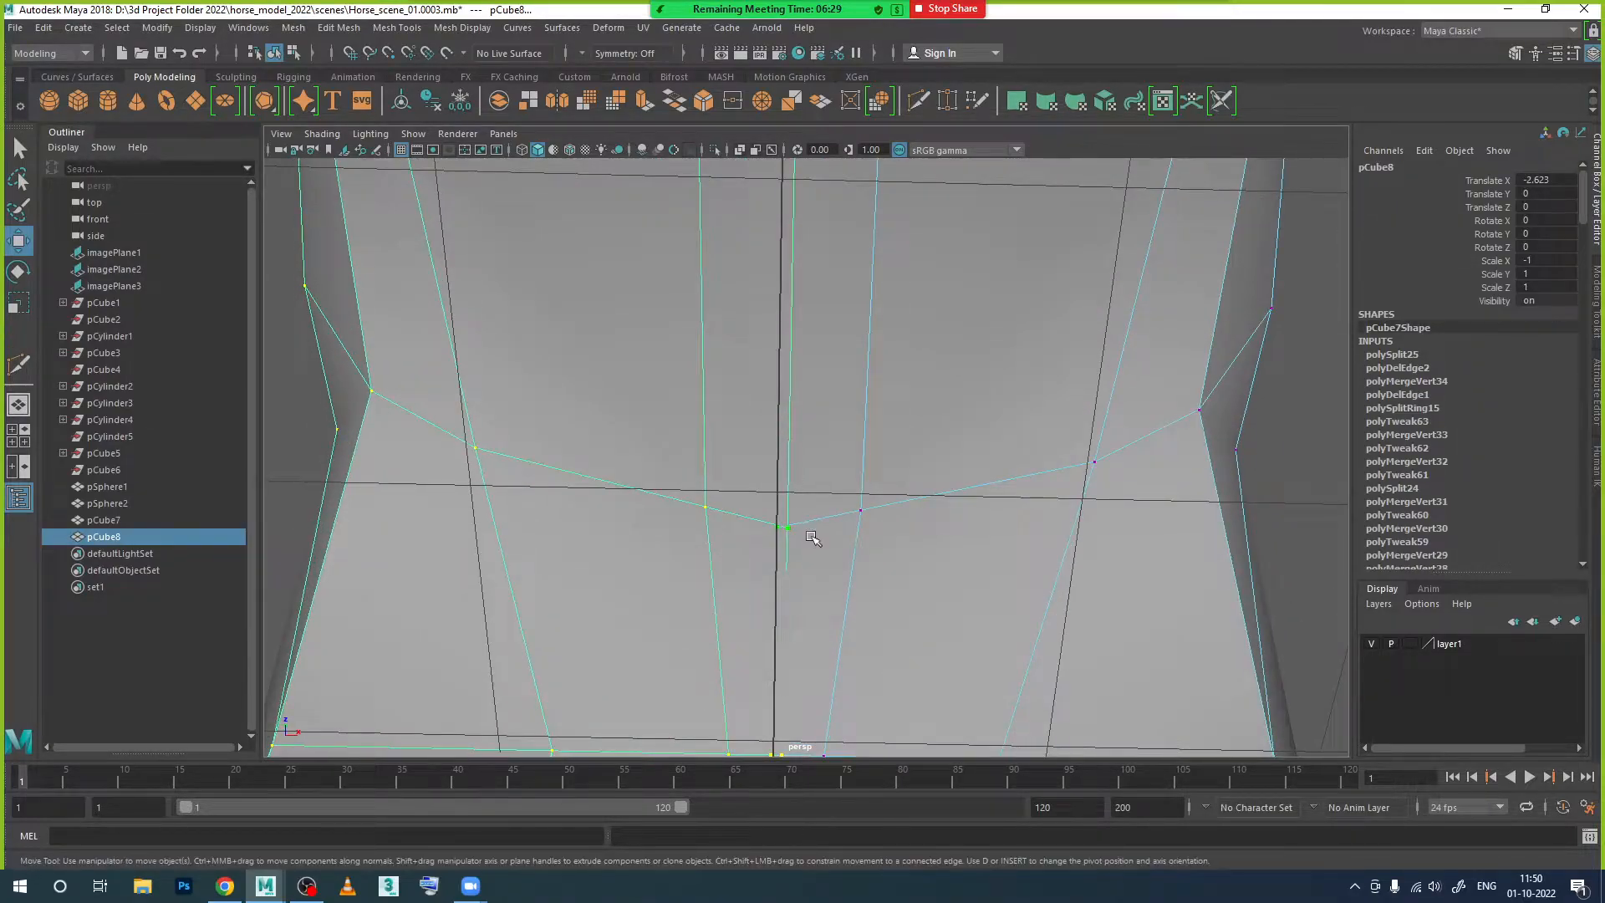
{"action": "key", "text": "ctrl+z"}
{"action": "scroll", "coordinate": [816, 537], "scroll_direction": "down", "scroll_amount": 4}
{"action": "middle_click_drag", "start_coordinate": [807, 528], "coordinate": [801, 602], "text": "alt"}
{"action": "left_click_drag", "start_coordinate": [800, 541], "coordinate": [866, 644], "text": "alt"}
{"action": "scroll", "coordinate": [804, 601], "scroll_direction": "down", "scroll_amount": 8}
{"action": "key", "text": "r"}
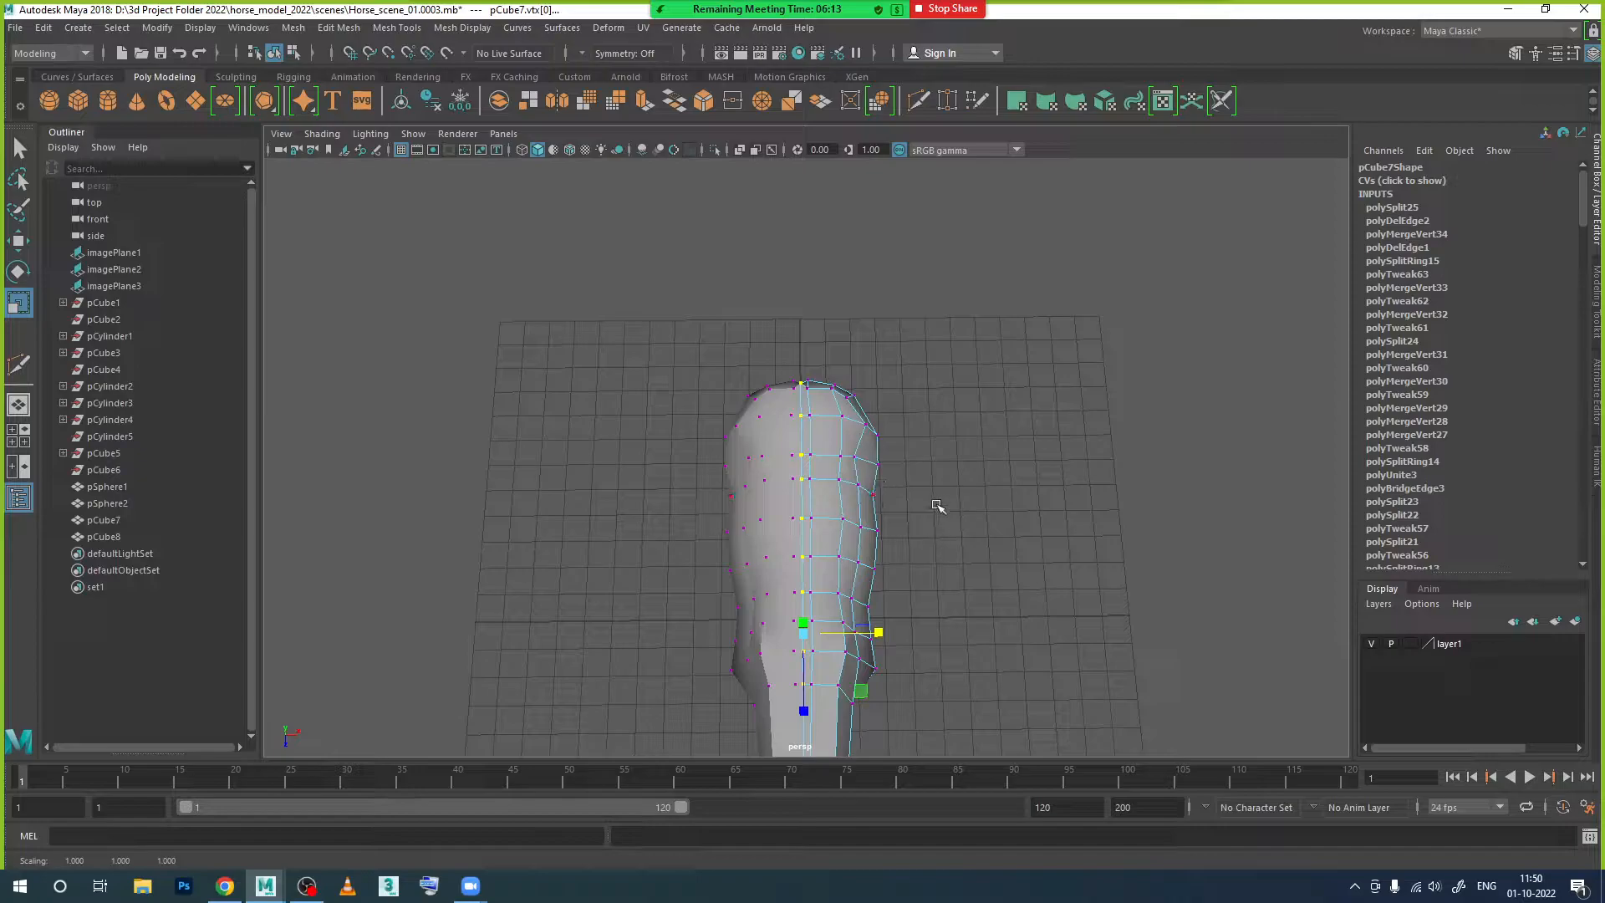
{"action": "left_click_drag", "start_coordinate": [967, 519], "coordinate": [905, 529], "text": "alt"}
Step: Return to object mode, turn smooth preview back on and examine the seam down the rump
{"action": "right_click_drag", "start_coordinate": [920, 401], "coordinate": [1003, 381]}
{"action": "left_click", "coordinate": [1087, 498]}
{"action": "left_click_drag", "start_coordinate": [1010, 656], "coordinate": [903, 505], "text": "alt"}
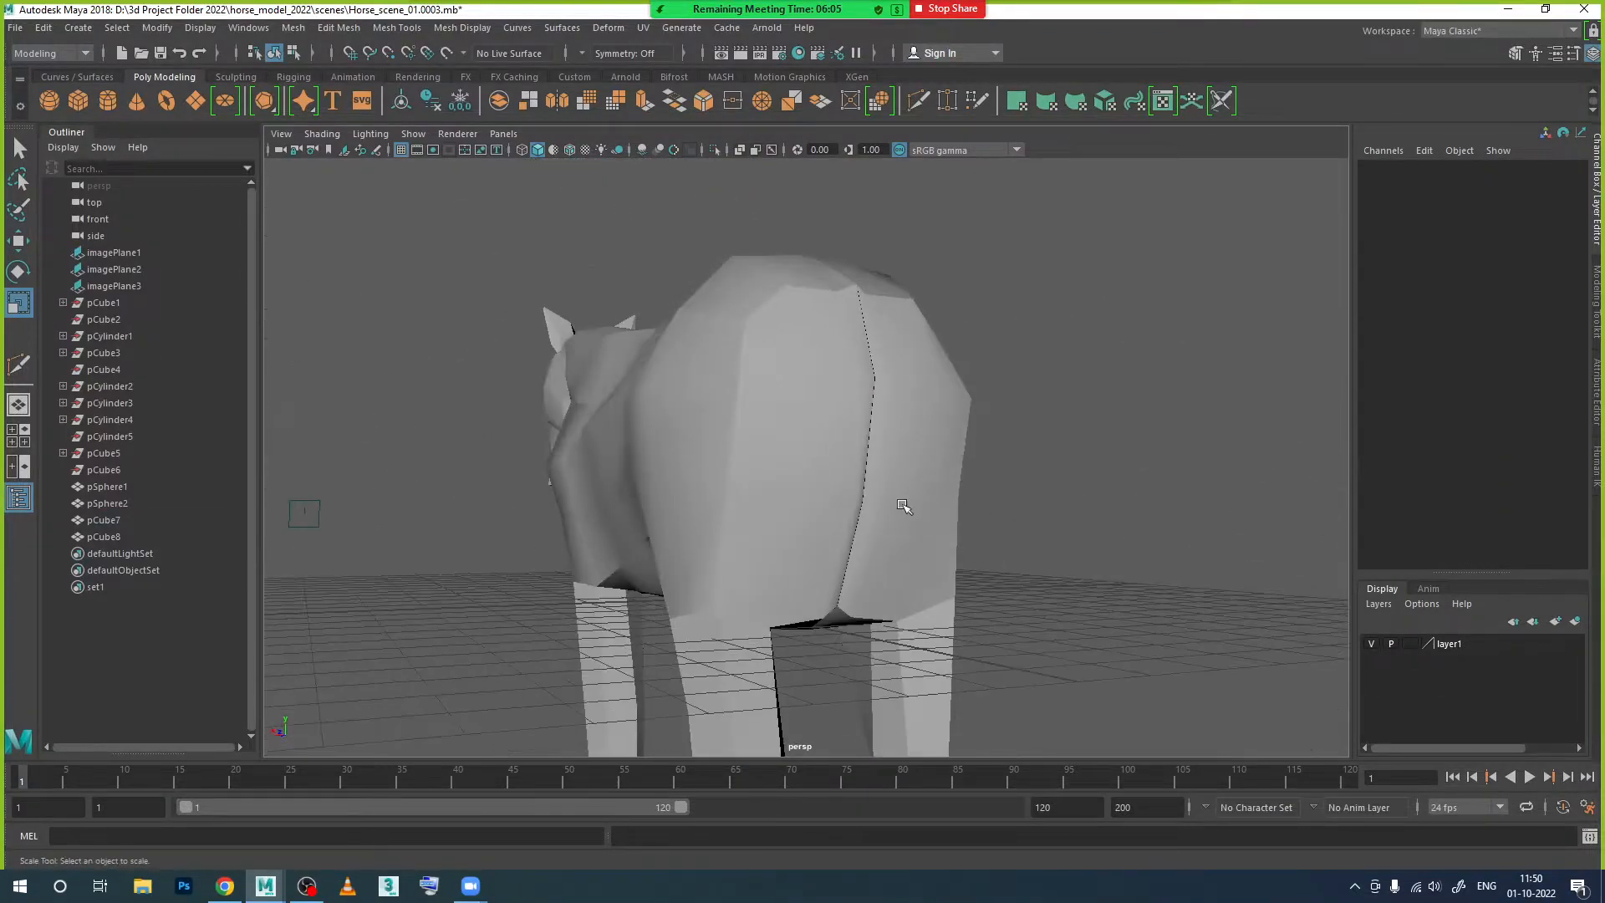
{"action": "left_click", "coordinate": [927, 556]}
{"action": "key", "text": "3"}
{"action": "left_click", "coordinate": [993, 577]}
{"action": "left_click_drag", "start_coordinate": [978, 630], "coordinate": [946, 550], "text": "alt"}
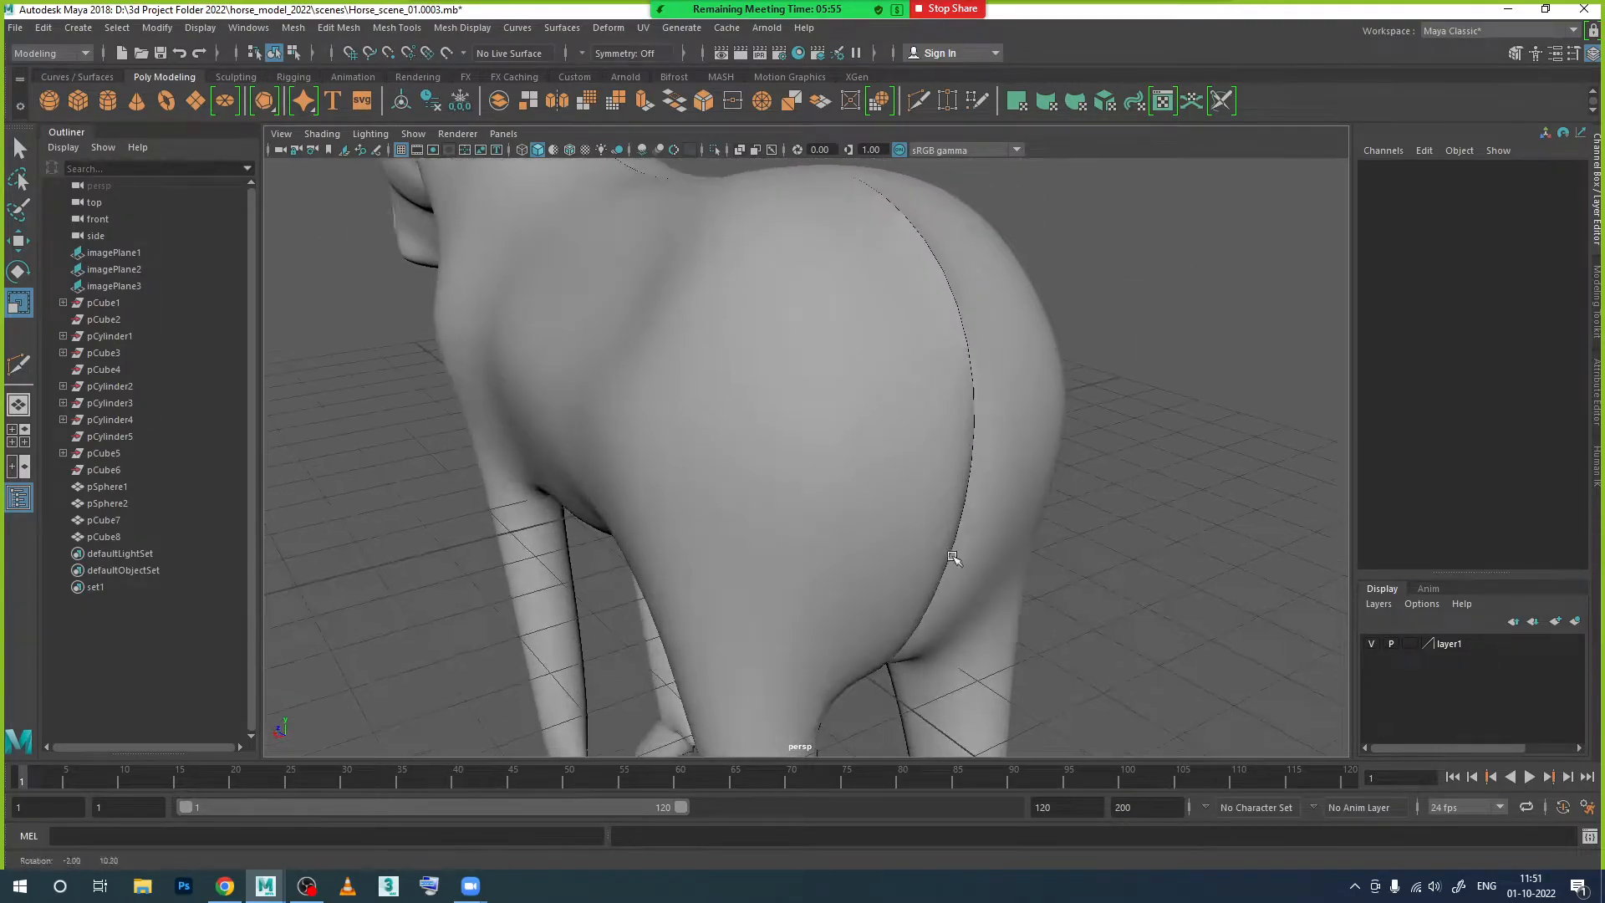
Step: Select the edge loop running along the back and rump beside the seam and move it outward along X
{"action": "left_click", "coordinate": [946, 479]}
{"action": "left_click_drag", "start_coordinate": [951, 489], "coordinate": [1007, 617], "text": "alt"}
{"action": "right_click_drag", "start_coordinate": [972, 402], "coordinate": [973, 361]}
{"action": "left_click", "coordinate": [959, 531]}
{"action": "left_click_drag", "start_coordinate": [960, 531], "coordinate": [976, 572], "text": "alt"}
{"action": "key", "text": "w"}
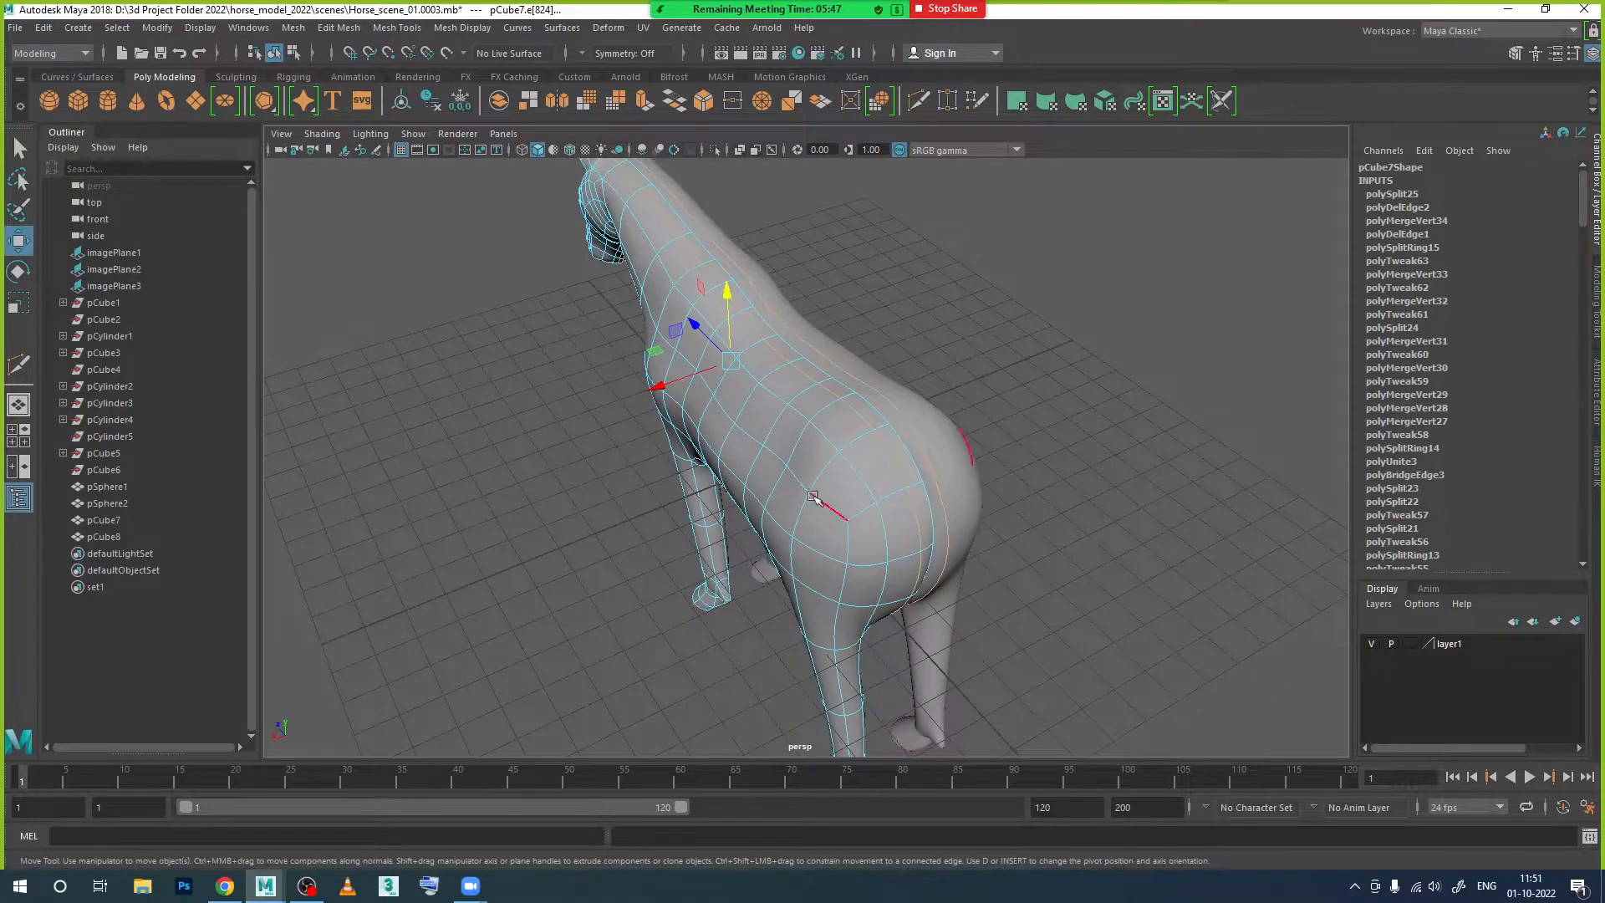
{"action": "left_click_drag", "start_coordinate": [699, 387], "coordinate": [690, 394]}
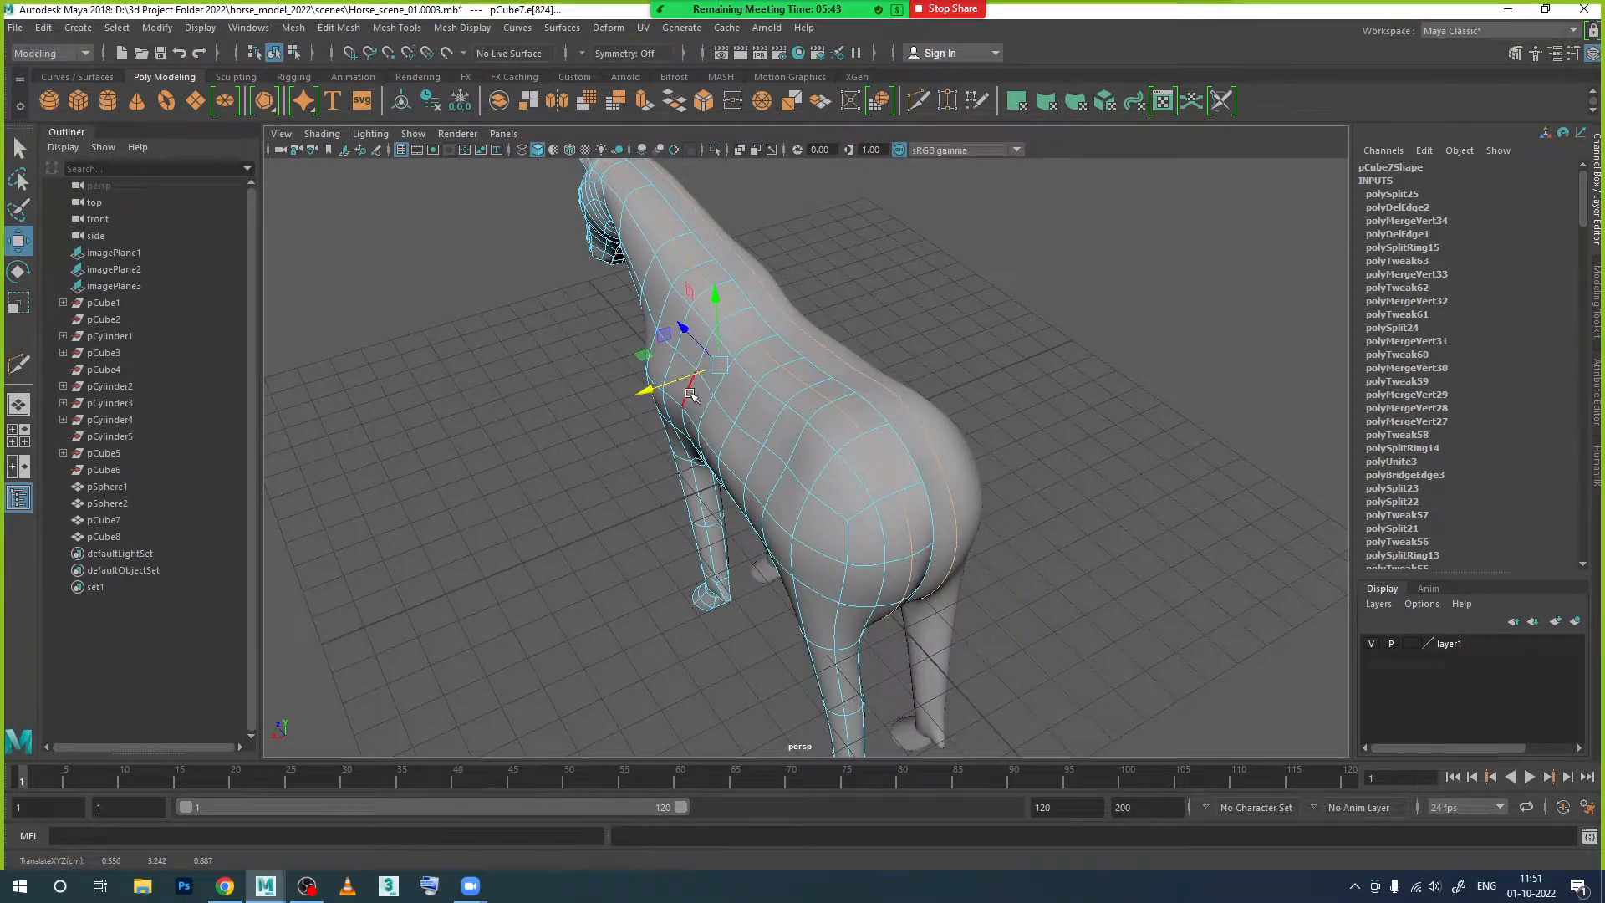
Step: Select the edges at the top rear of the rump and move them to smooth the croup's curve
{"action": "left_click", "coordinate": [1033, 583]}
{"action": "mouse_move", "coordinate": [1034, 584]}
{"action": "left_mouse_down", "text": "alt"}
{"action": "mouse_move", "coordinate": [978, 609]}
{"action": "mouse_move", "coordinate": [1039, 608]}
{"action": "left_mouse_up", "text": "alt"}
{"action": "left_click_drag", "start_coordinate": [923, 478], "coordinate": [889, 455], "text": "alt"}
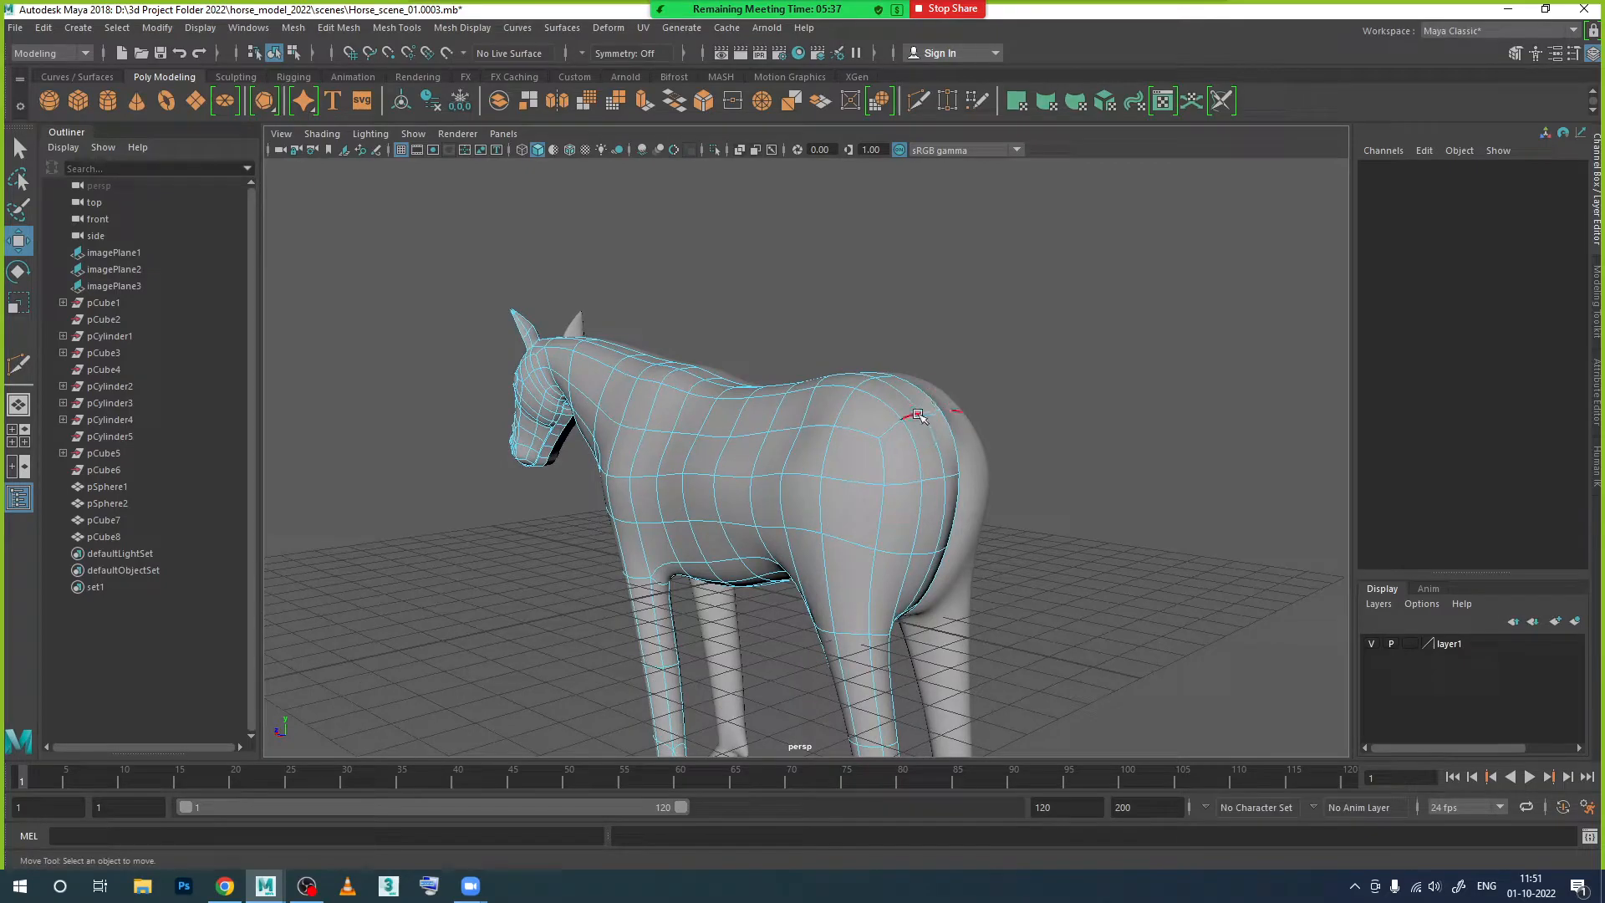
{"action": "left_click", "coordinate": [934, 444]}
{"action": "left_click_drag", "start_coordinate": [911, 468], "coordinate": [889, 421], "text": "alt"}
{"action": "left_click", "coordinate": [923, 406]}
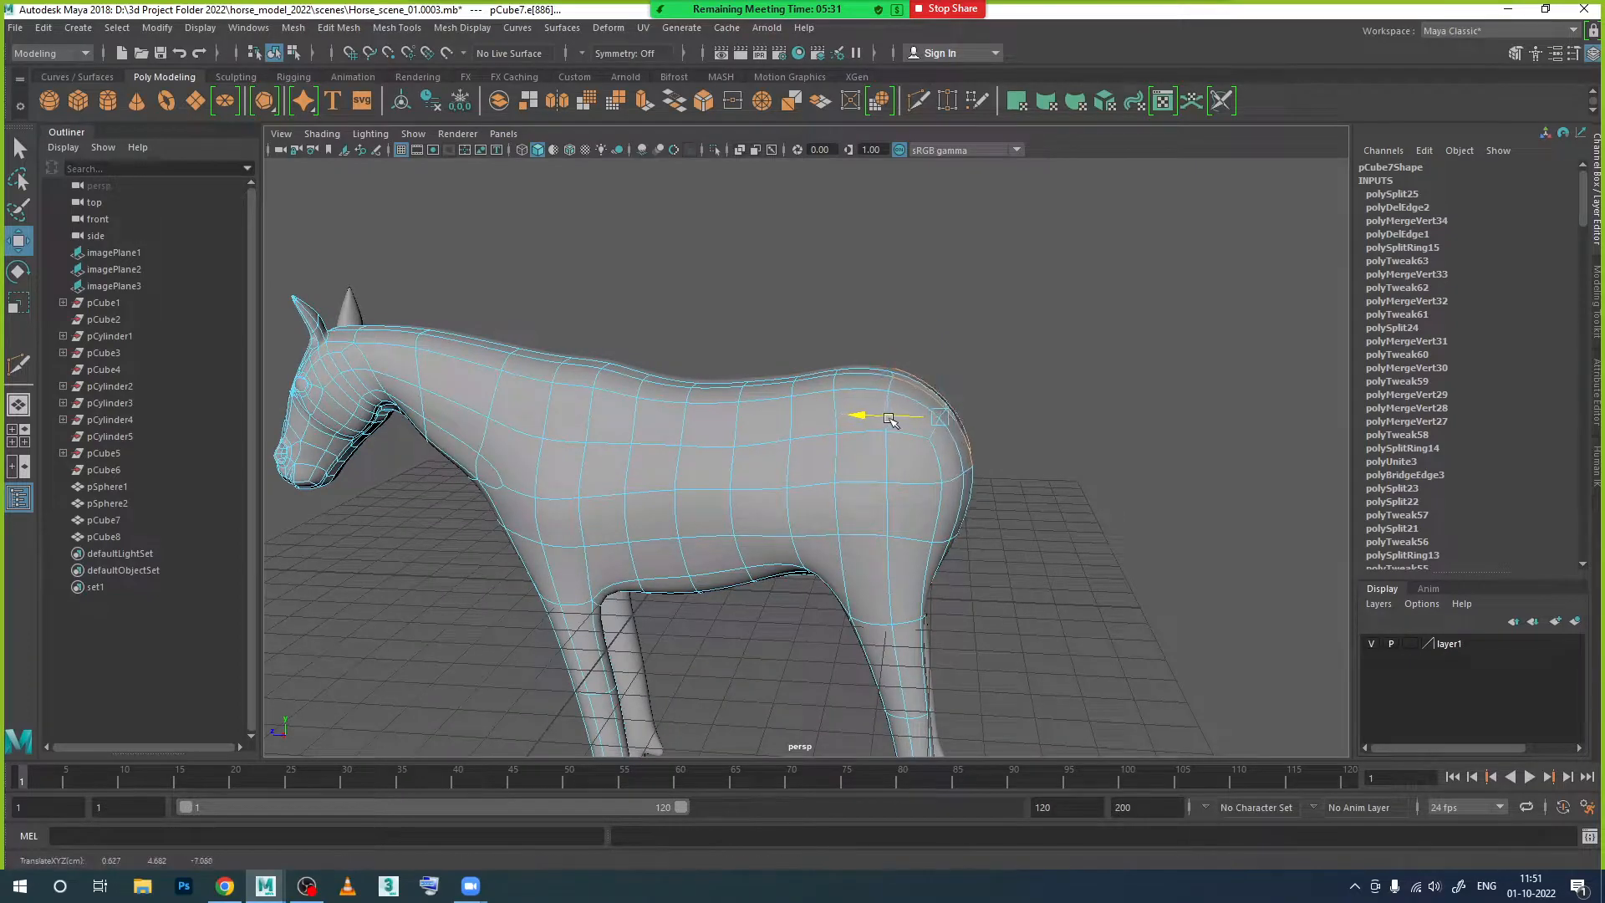
{"action": "left_click_drag", "start_coordinate": [943, 370], "coordinate": [949, 363]}
Step: Select the centre-line edge between the hind legs and move it forward along Z to reshape the underside of the rump
{"action": "left_click_drag", "start_coordinate": [988, 499], "coordinate": [914, 526], "text": "alt"}
{"action": "left_click", "coordinate": [898, 580]}
{"action": "left_click_drag", "start_coordinate": [914, 622], "coordinate": [863, 660], "text": "alt"}
{"action": "scroll", "coordinate": [852, 589], "scroll_direction": "up", "scroll_amount": 4}
{"action": "middle_click_drag", "start_coordinate": [861, 658], "coordinate": [850, 558], "text": "alt"}
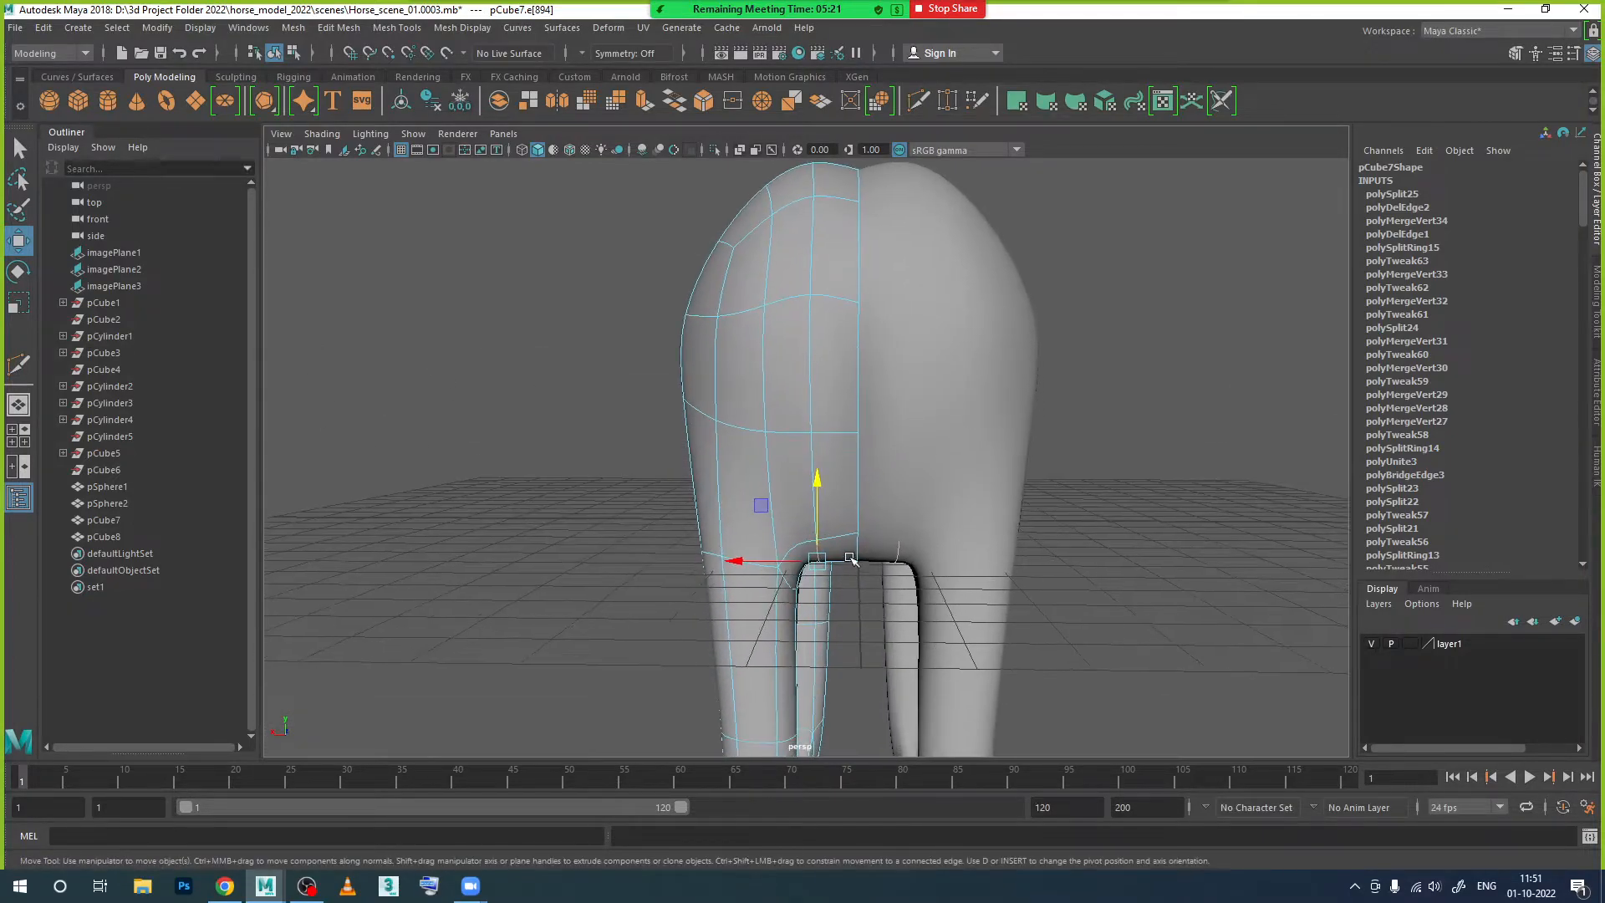
{"action": "left_click", "coordinate": [855, 555]}
{"action": "left_click_drag", "start_coordinate": [871, 574], "coordinate": [874, 475], "text": "alt"}
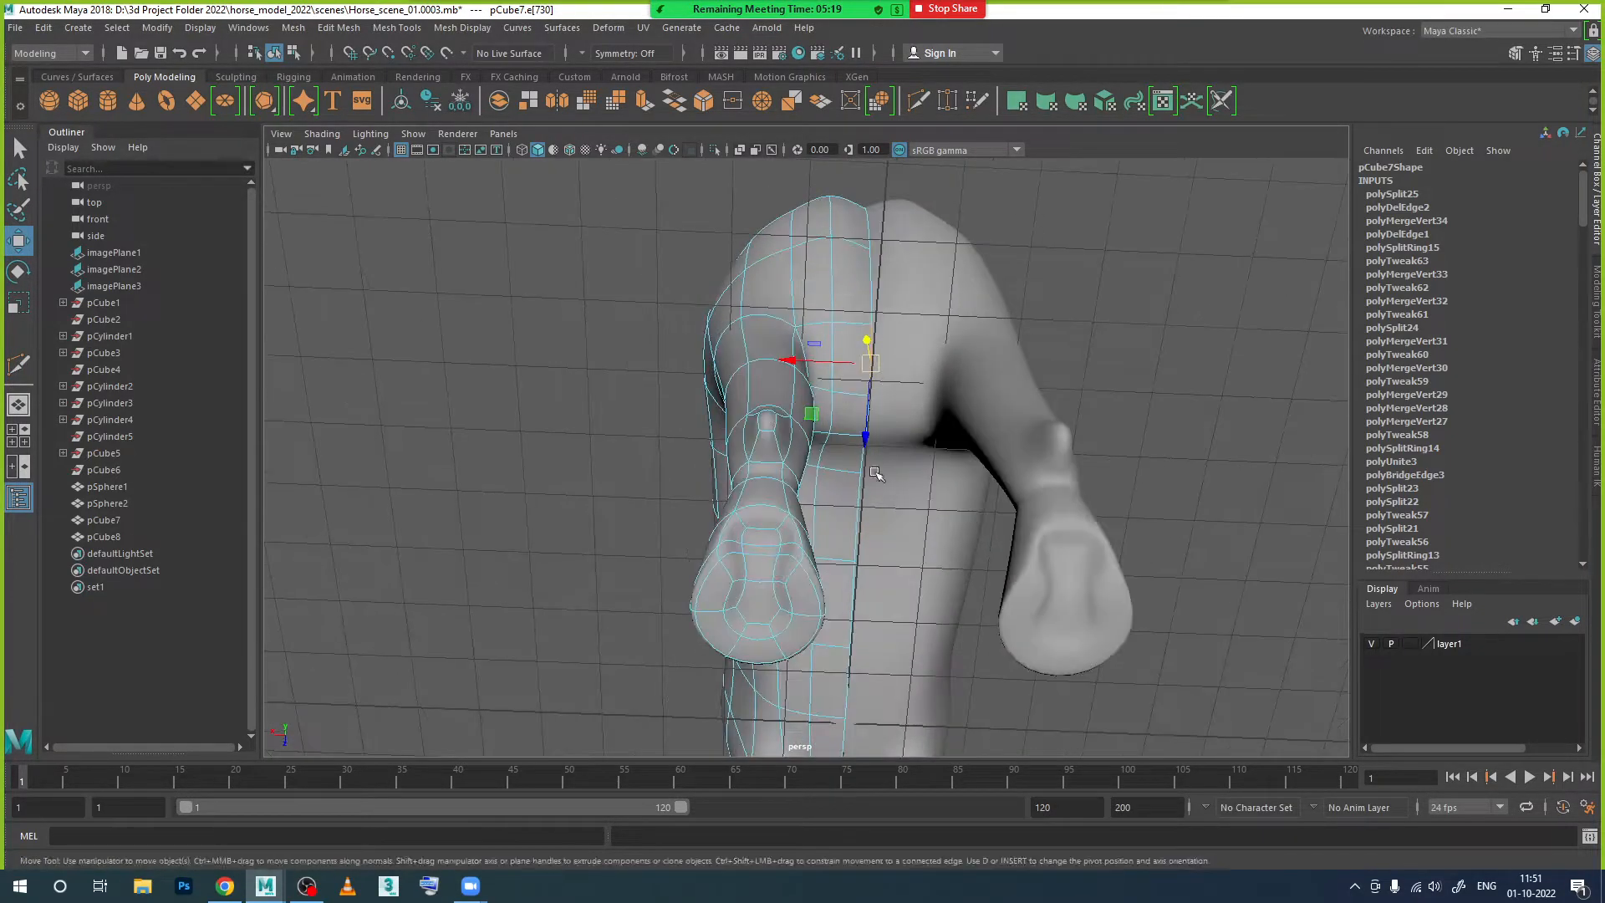
{"action": "scroll", "coordinate": [854, 392], "scroll_direction": "up", "scroll_amount": 3}
{"action": "left_click_drag", "start_coordinate": [896, 421], "coordinate": [917, 572]}
{"action": "left_click_drag", "start_coordinate": [902, 479], "coordinate": [904, 454]}
Step: Select the centre-line edges running down the back of the rump to the crotch
{"action": "left_click_drag", "start_coordinate": [957, 595], "coordinate": [1045, 504], "text": "alt"}
{"action": "left_click", "coordinate": [1060, 489]}
{"action": "left_click", "coordinate": [1079, 485], "text": "shift"}
{"action": "left_click", "coordinate": [1118, 454], "text": "shift"}
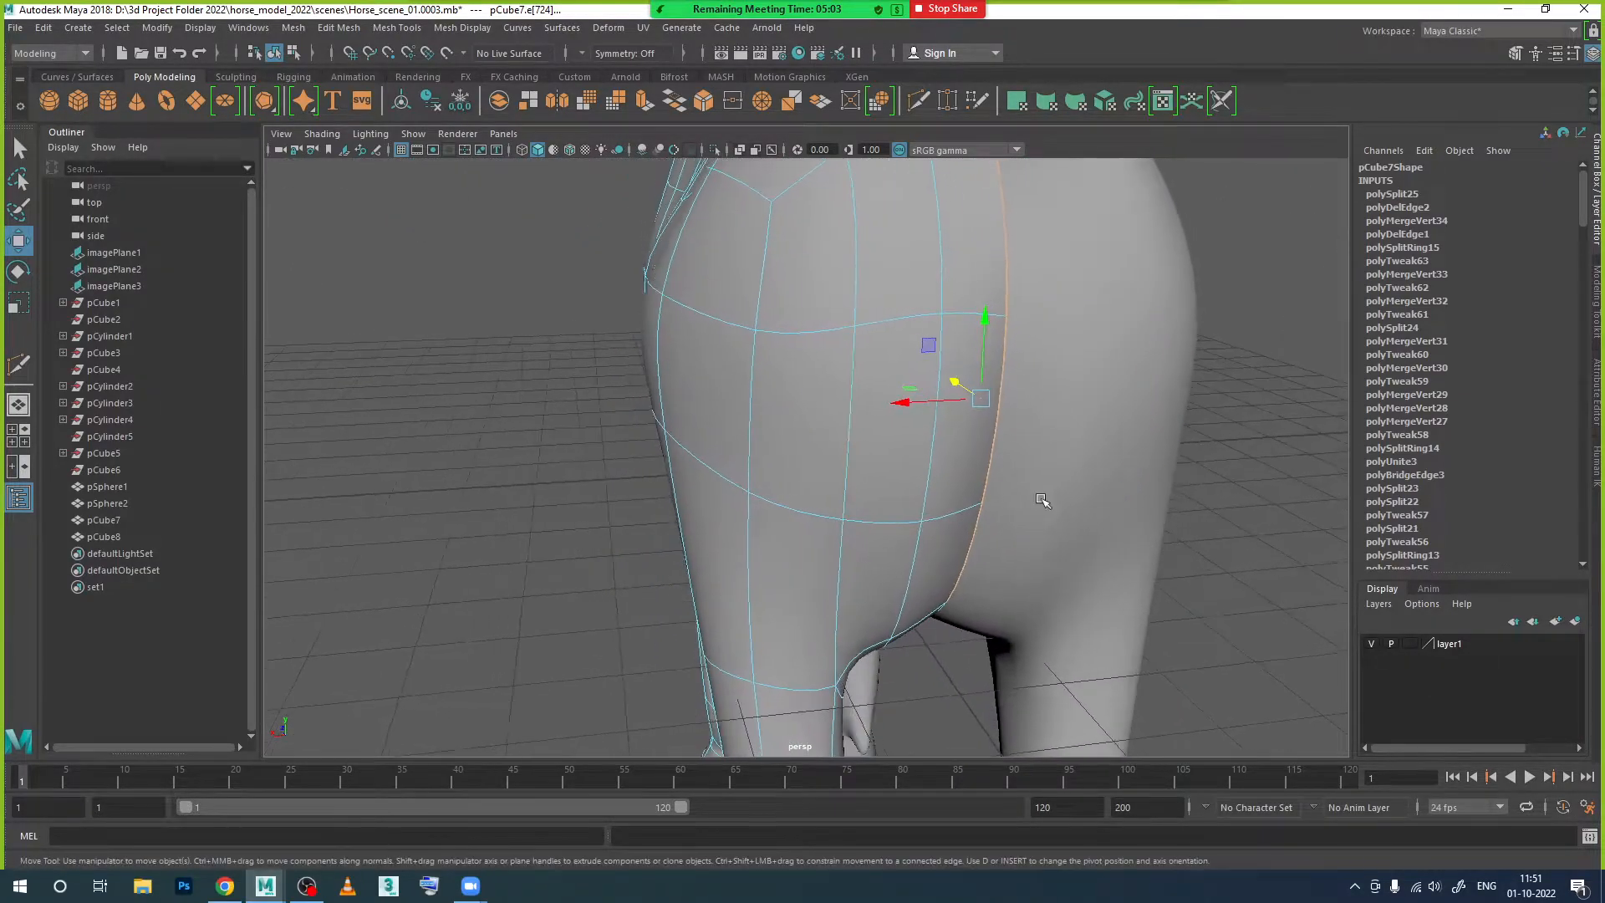
Step: Return to object mode, clear the selection and examine the smoothed rump and centre seam from behind and from the side
{"action": "right_click_drag", "start_coordinate": [1011, 402], "coordinate": [1092, 377]}
{"action": "left_click", "coordinate": [1178, 468]}
{"action": "scroll", "coordinate": [1205, 572], "scroll_direction": "down", "scroll_amount": 5}
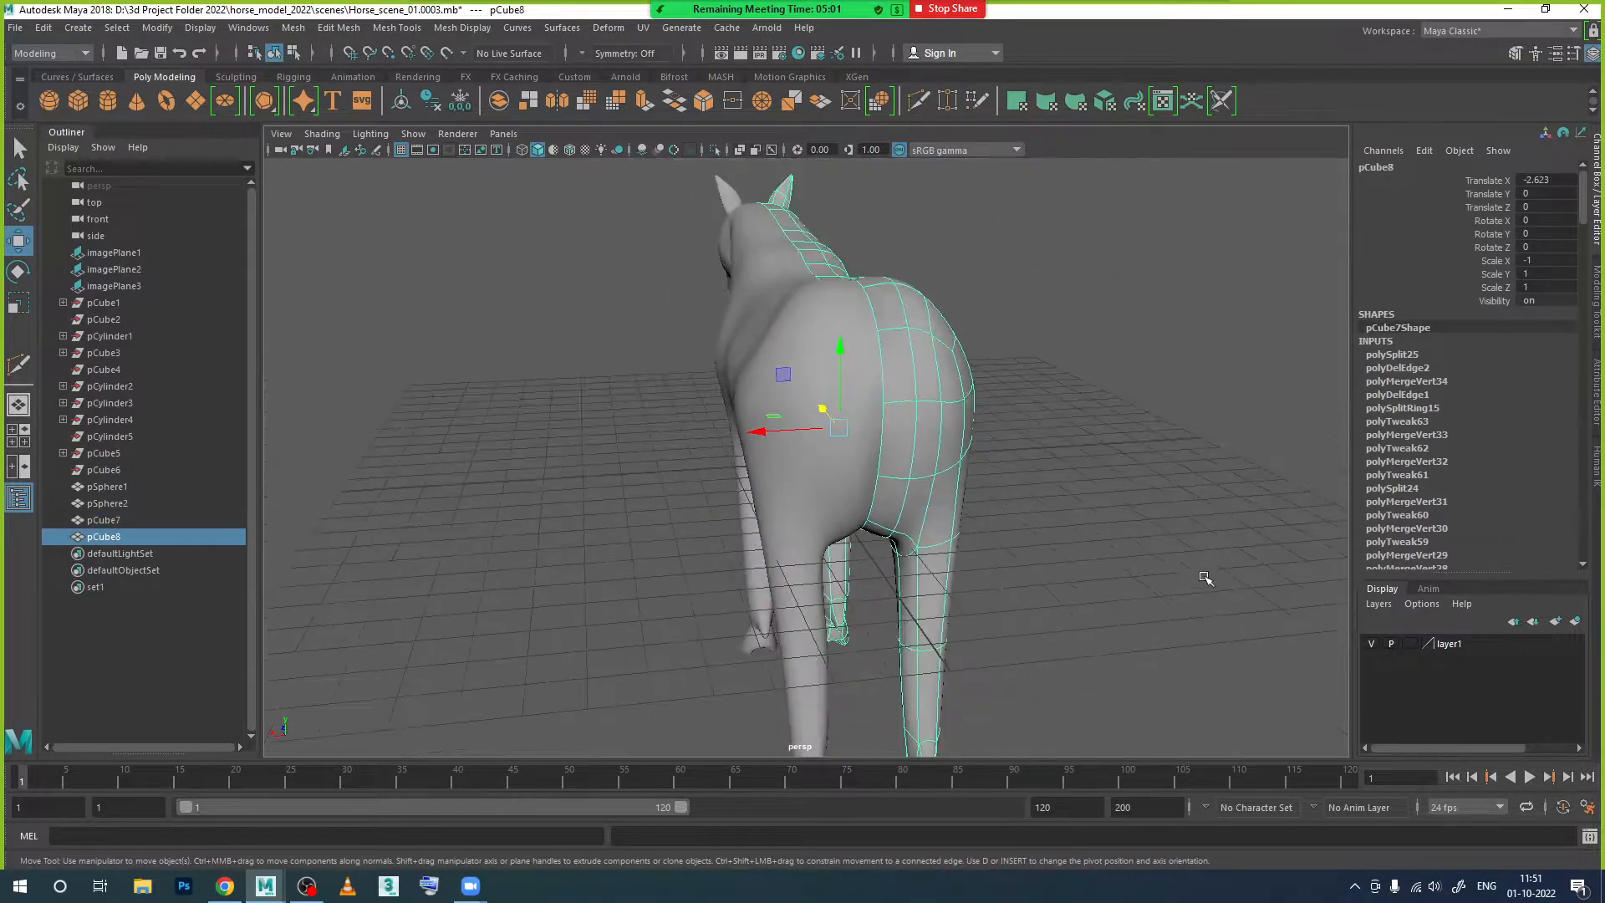
{"action": "left_click", "coordinate": [1171, 656]}
{"action": "left_click_drag", "start_coordinate": [1125, 677], "coordinate": [1059, 493], "text": "alt"}
{"action": "scroll", "coordinate": [1059, 493], "scroll_direction": "up", "scroll_amount": 2}
{"action": "middle_click_drag", "start_coordinate": [1058, 492], "coordinate": [1042, 688], "text": "alt"}
{"action": "left_click_drag", "start_coordinate": [1042, 688], "coordinate": [891, 533], "text": "alt"}
{"action": "scroll", "coordinate": [891, 533], "scroll_direction": "up", "scroll_amount": 6}
{"action": "scroll", "coordinate": [986, 580], "scroll_direction": "down", "scroll_amount": 3}
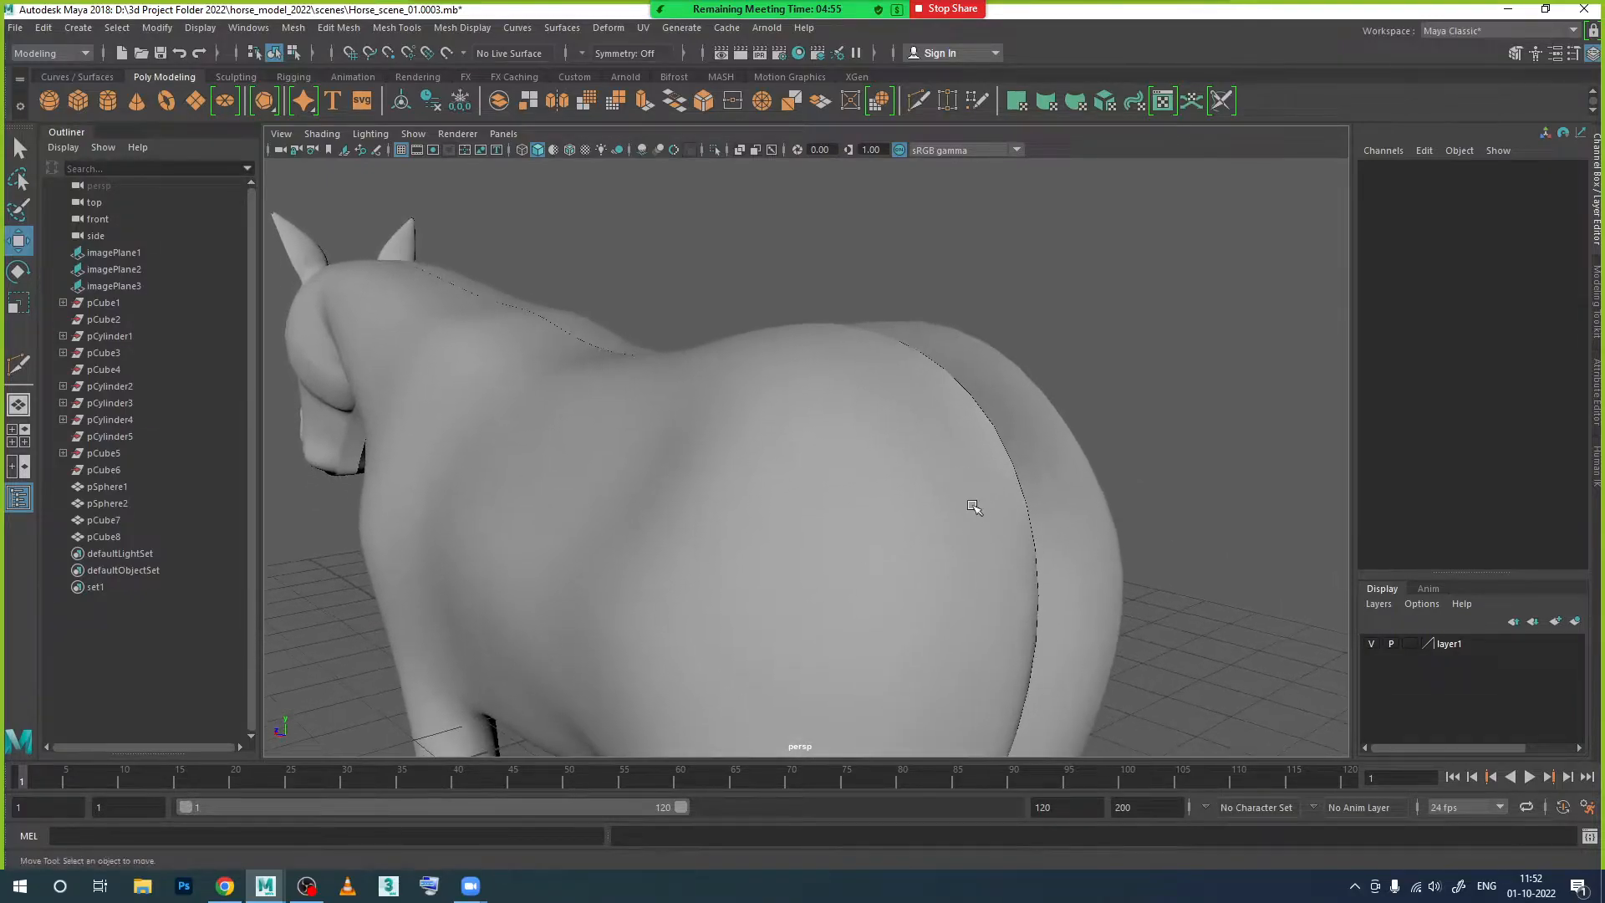
Step: Select the original half of the horse and start a Multi-Cut across the rear of the rump
{"action": "left_click", "coordinate": [975, 542]}
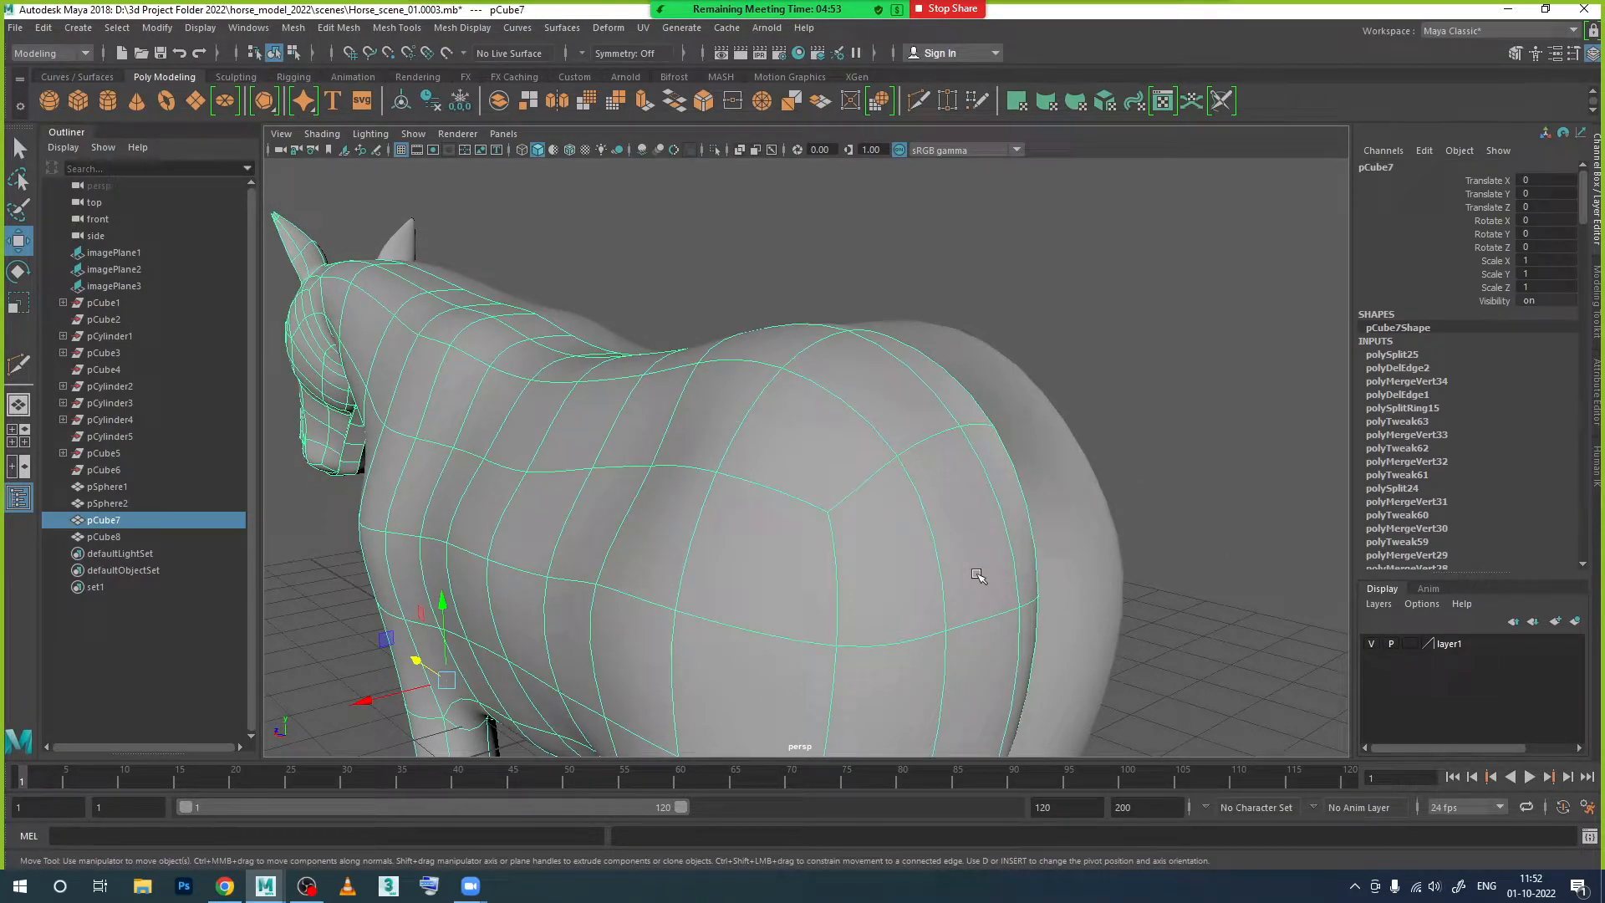
{"action": "scroll", "coordinate": [935, 616], "scroll_direction": "up", "scroll_amount": 3}
{"action": "left_click_drag", "start_coordinate": [936, 616], "coordinate": [897, 458], "text": "alt"}
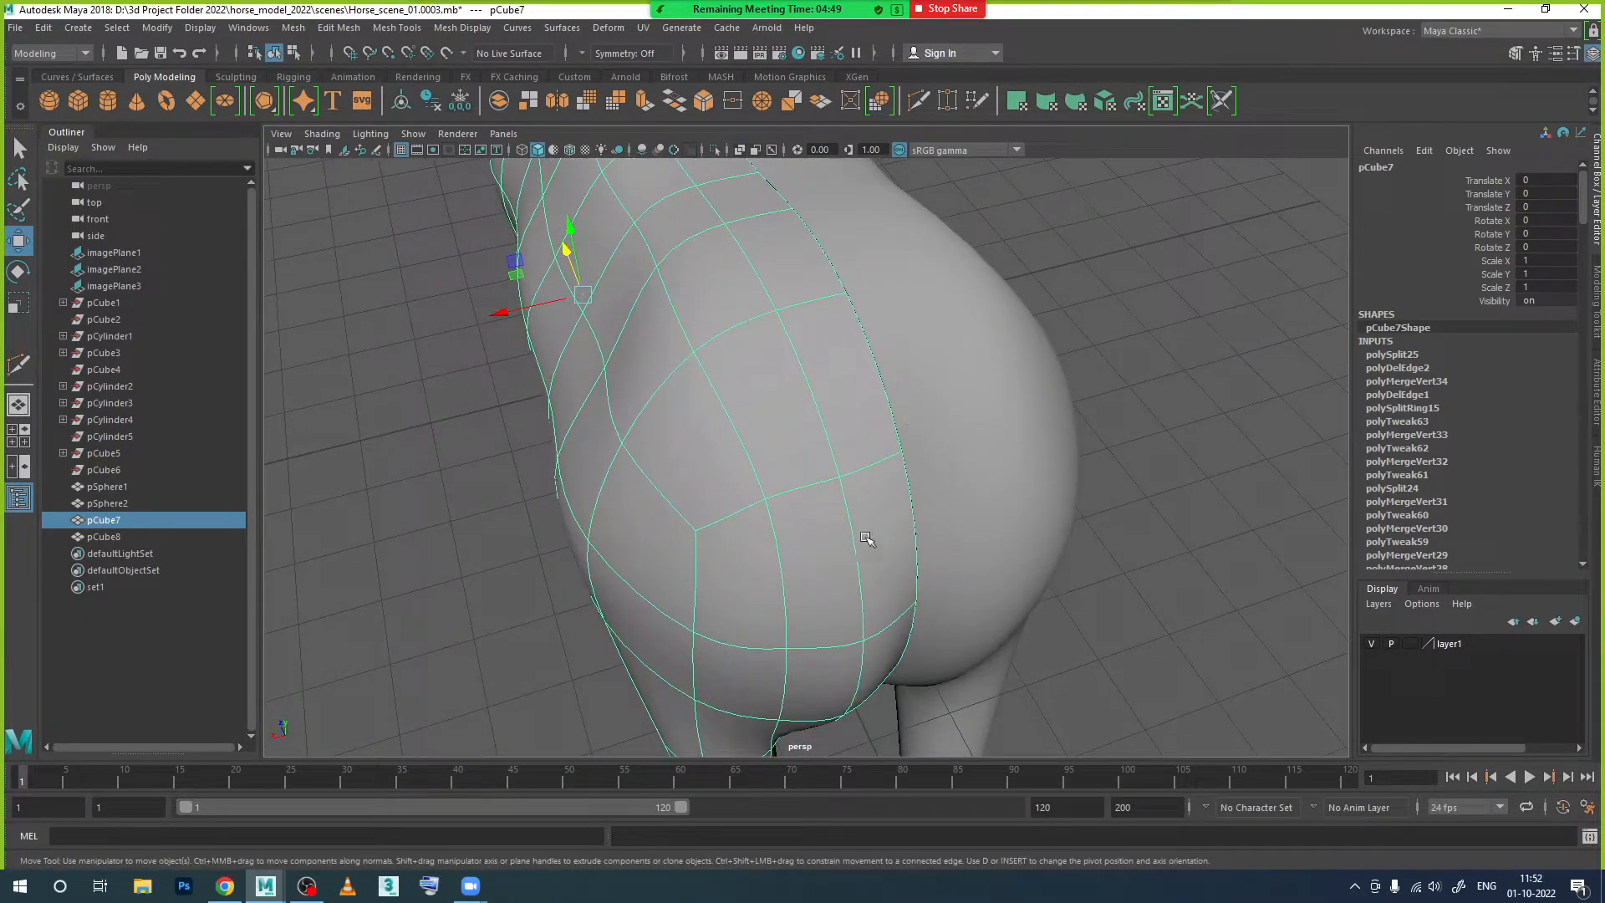
{"action": "key", "text": "ctrl+shift+x"}
{"action": "left_click_drag", "start_coordinate": [911, 449], "coordinate": [918, 548], "text": "alt"}
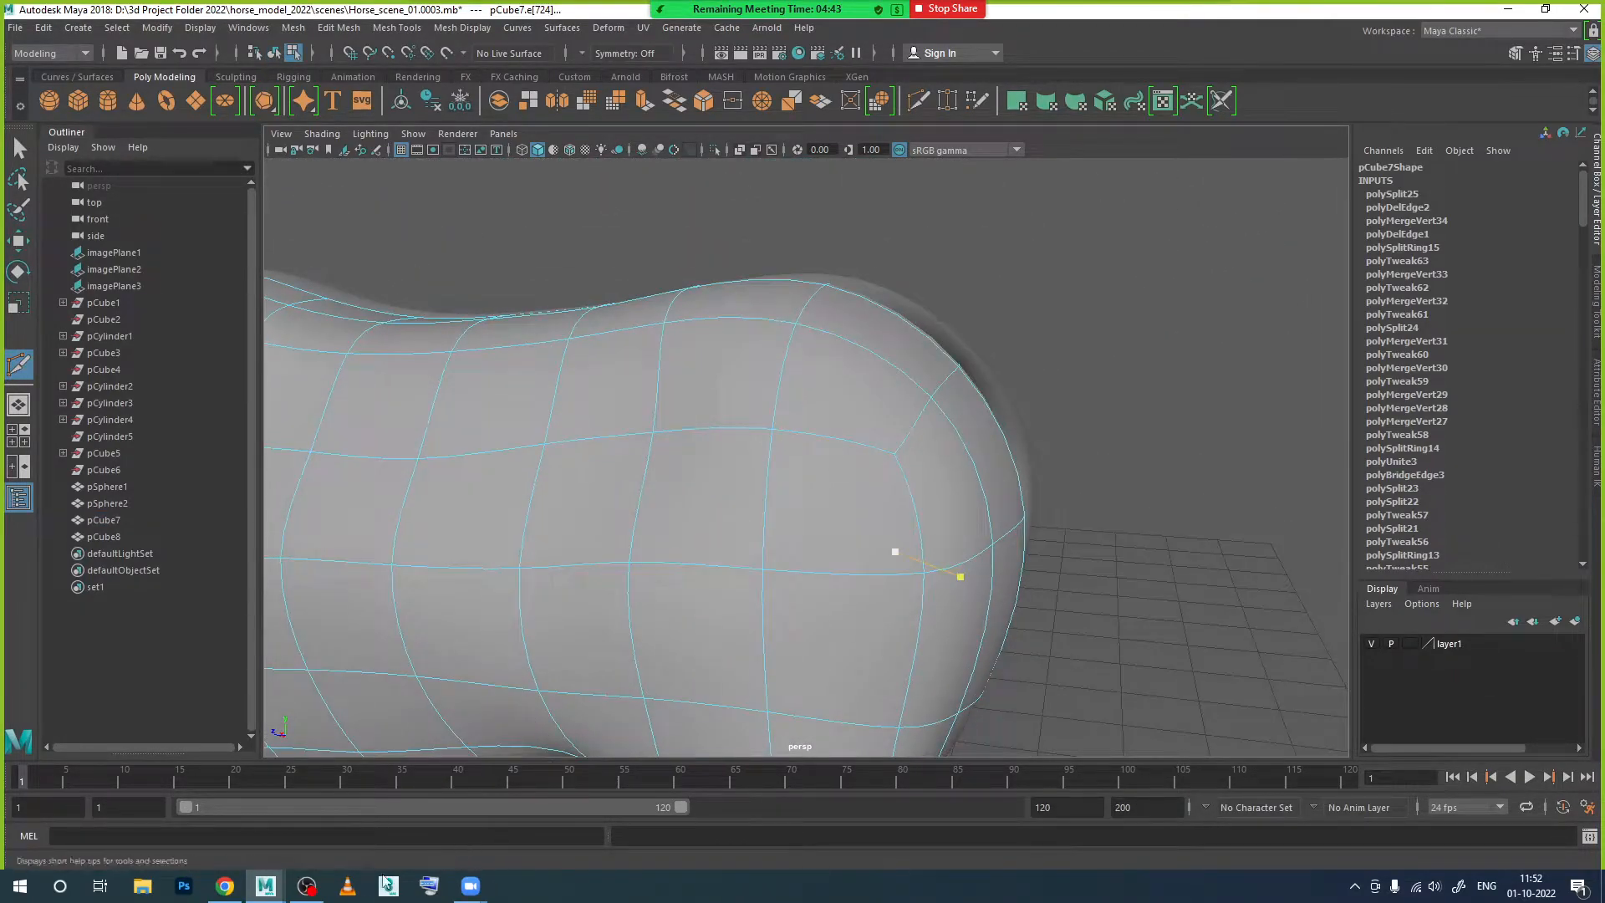
Step: Switch to Chrome and search Google Images for "Horse tails"
{"action": "left_click", "coordinate": [228, 886]}
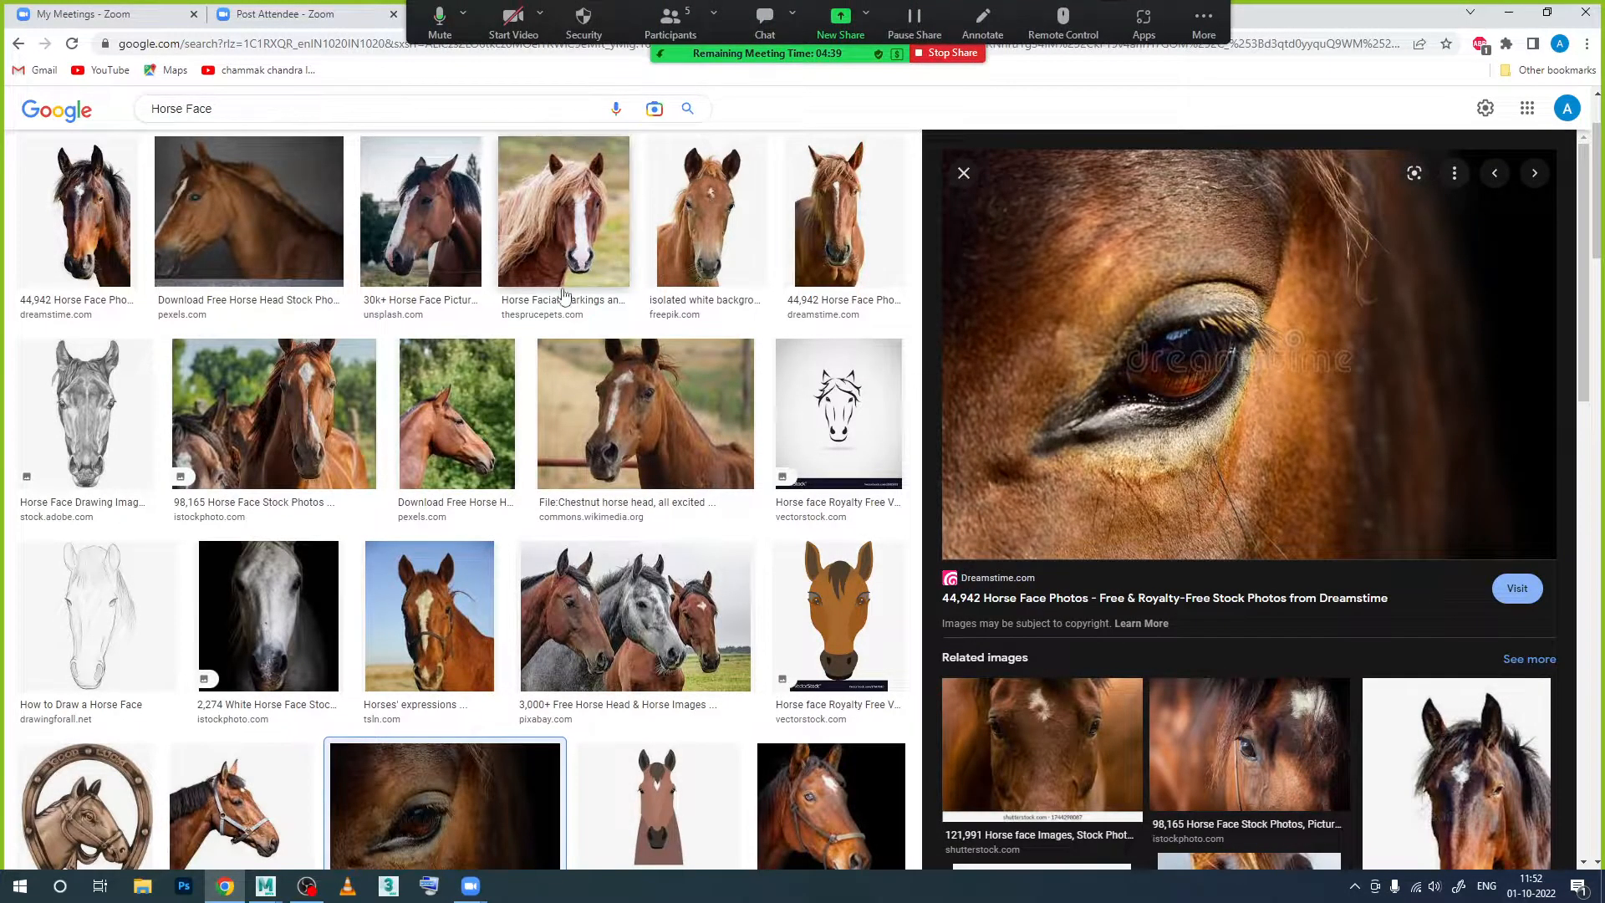
{"action": "left_click", "coordinate": [266, 115]}
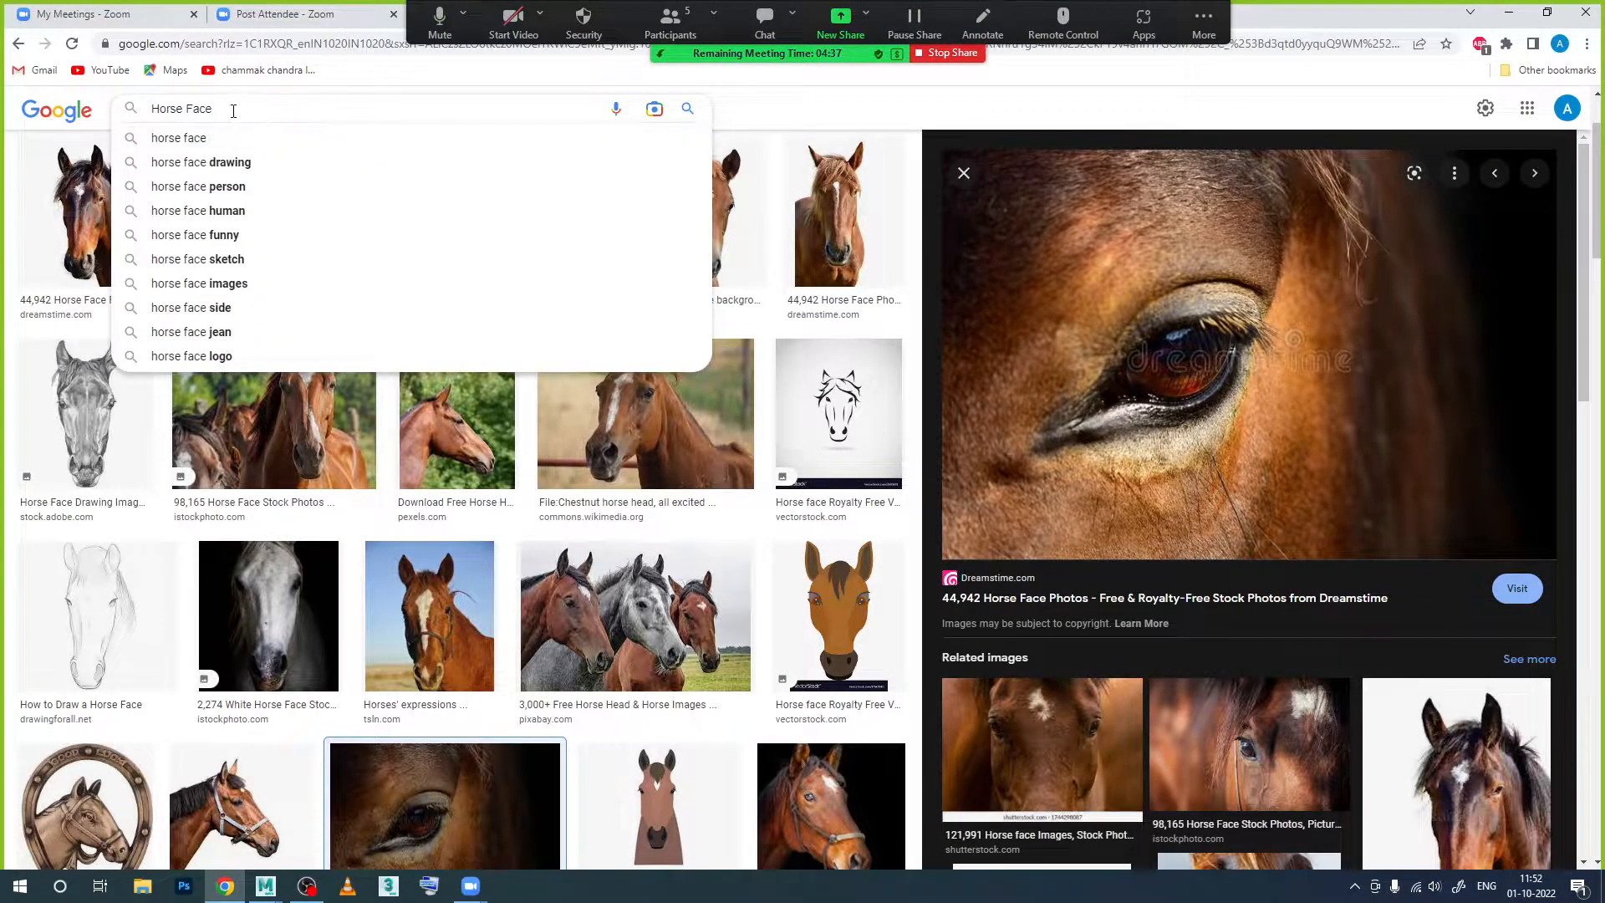
{"action": "type", "text": "tails"}
{"action": "key", "text": "Return"}
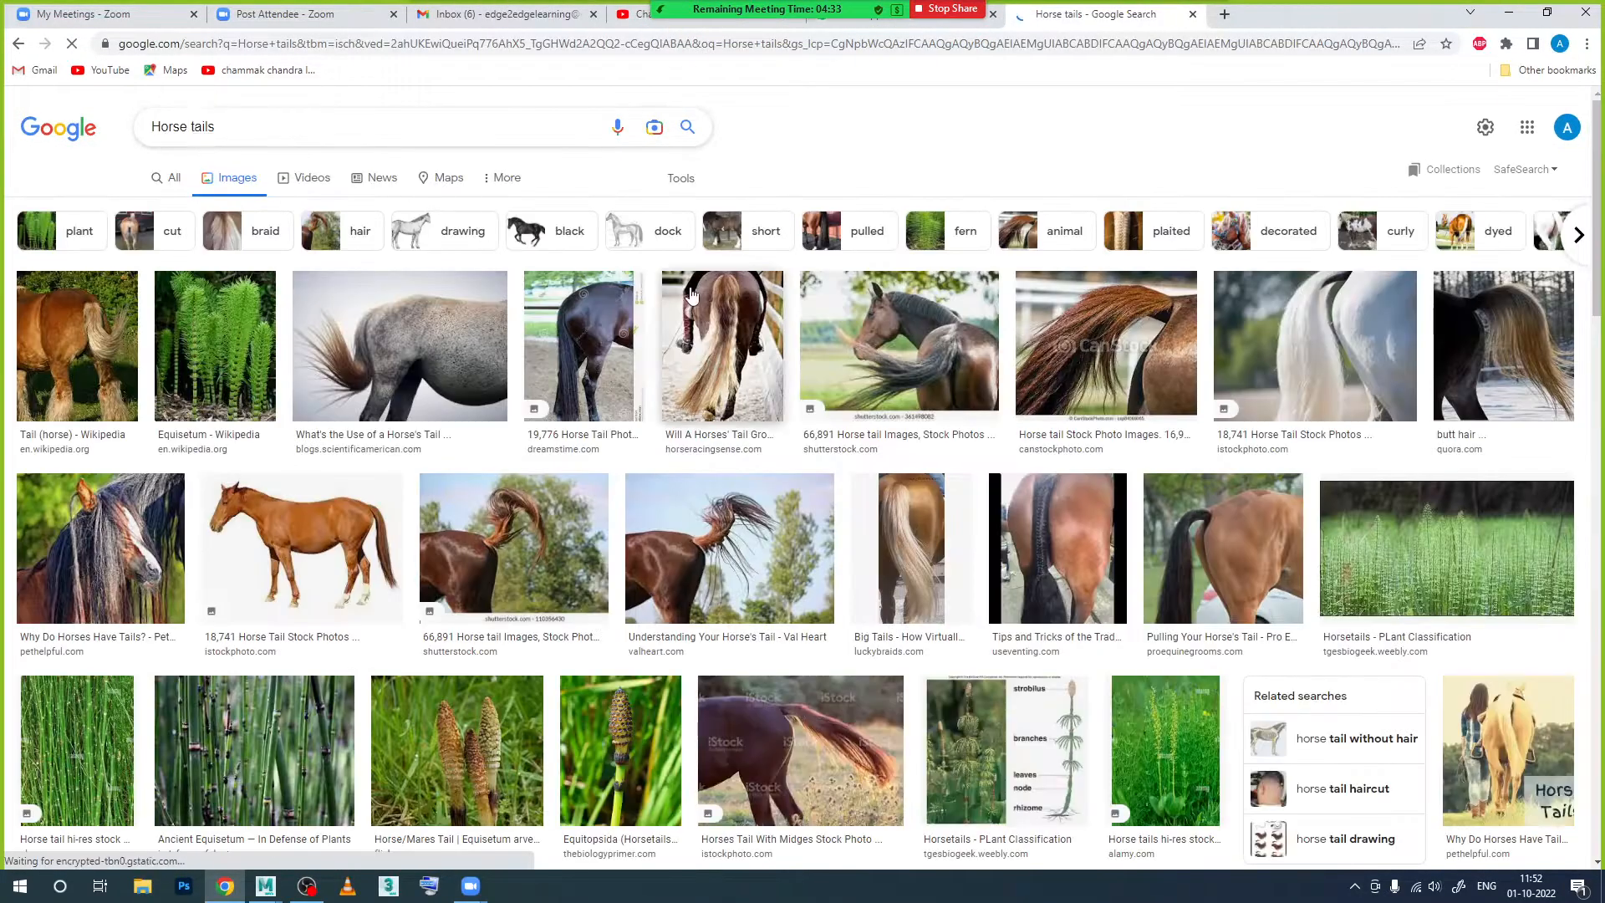
Step: Open the "Tips and Tricks of the Trade: Tail Braiding" picture and look through its related images for tail references
{"action": "left_click", "coordinate": [1068, 516]}
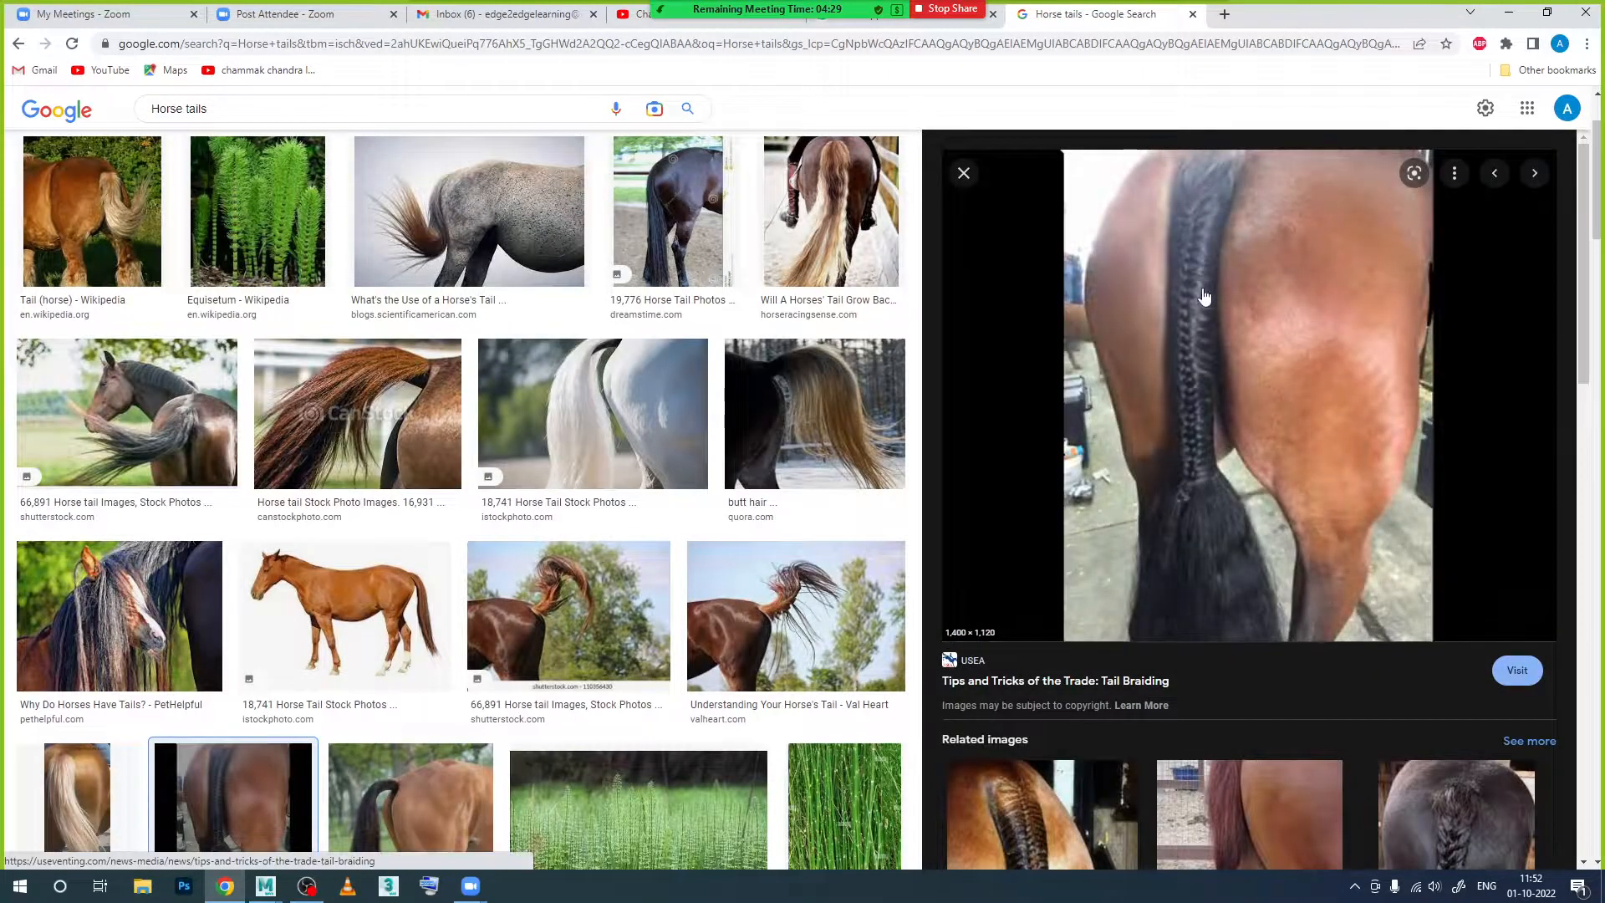
{"action": "scroll", "coordinate": [1262, 385], "scroll_direction": "down", "scroll_amount": 2}
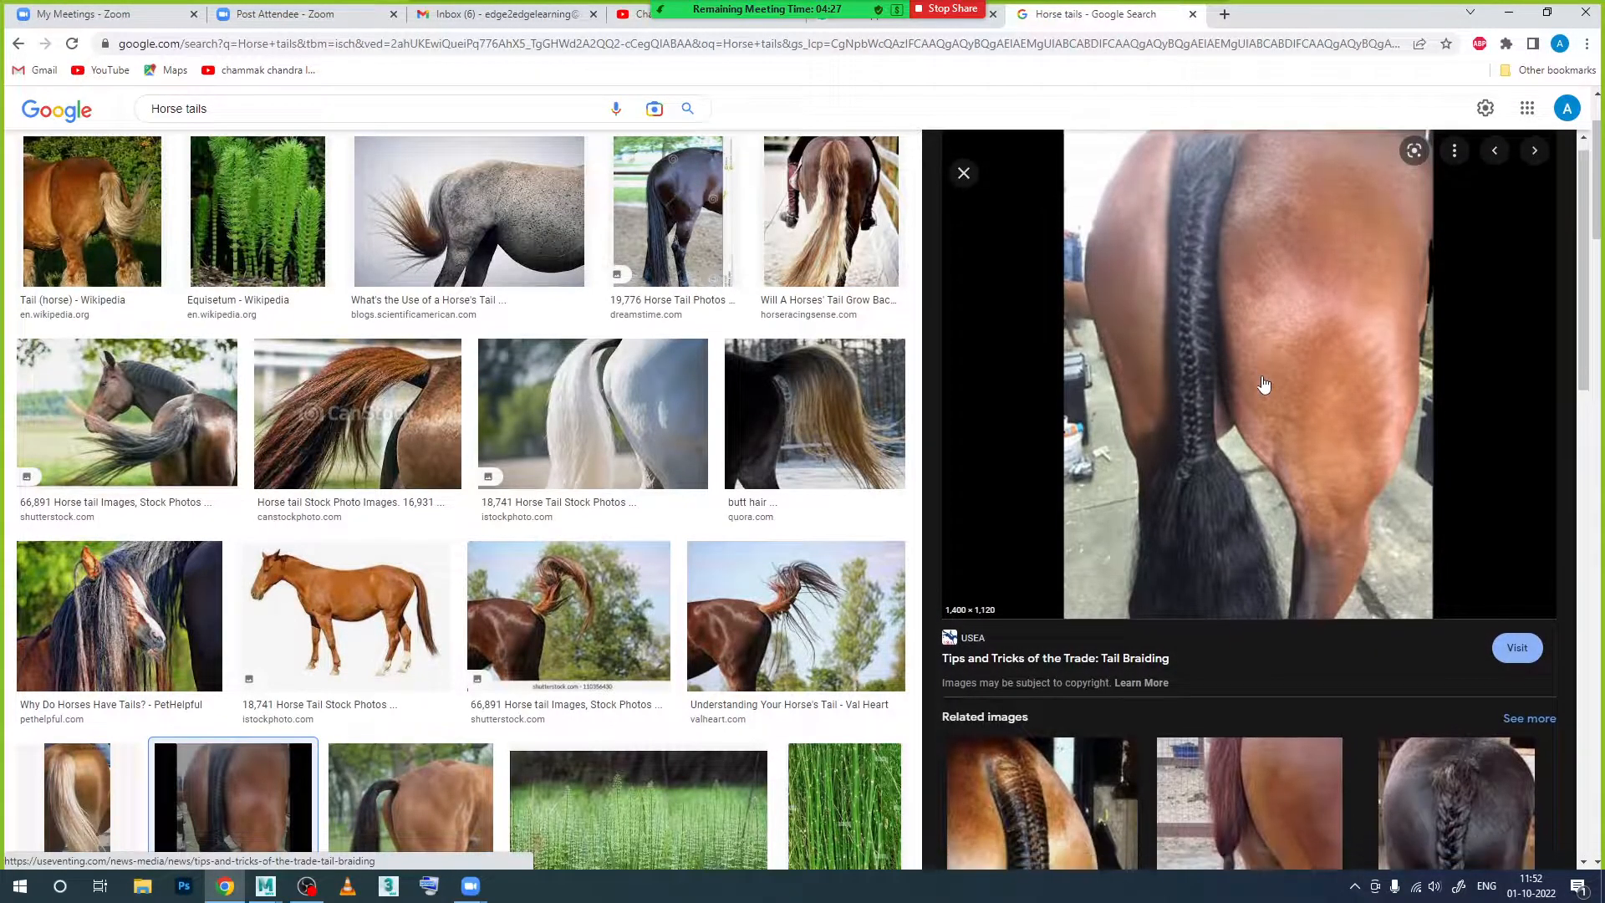
{"action": "scroll", "coordinate": [1243, 710], "scroll_direction": "down", "scroll_amount": 2}
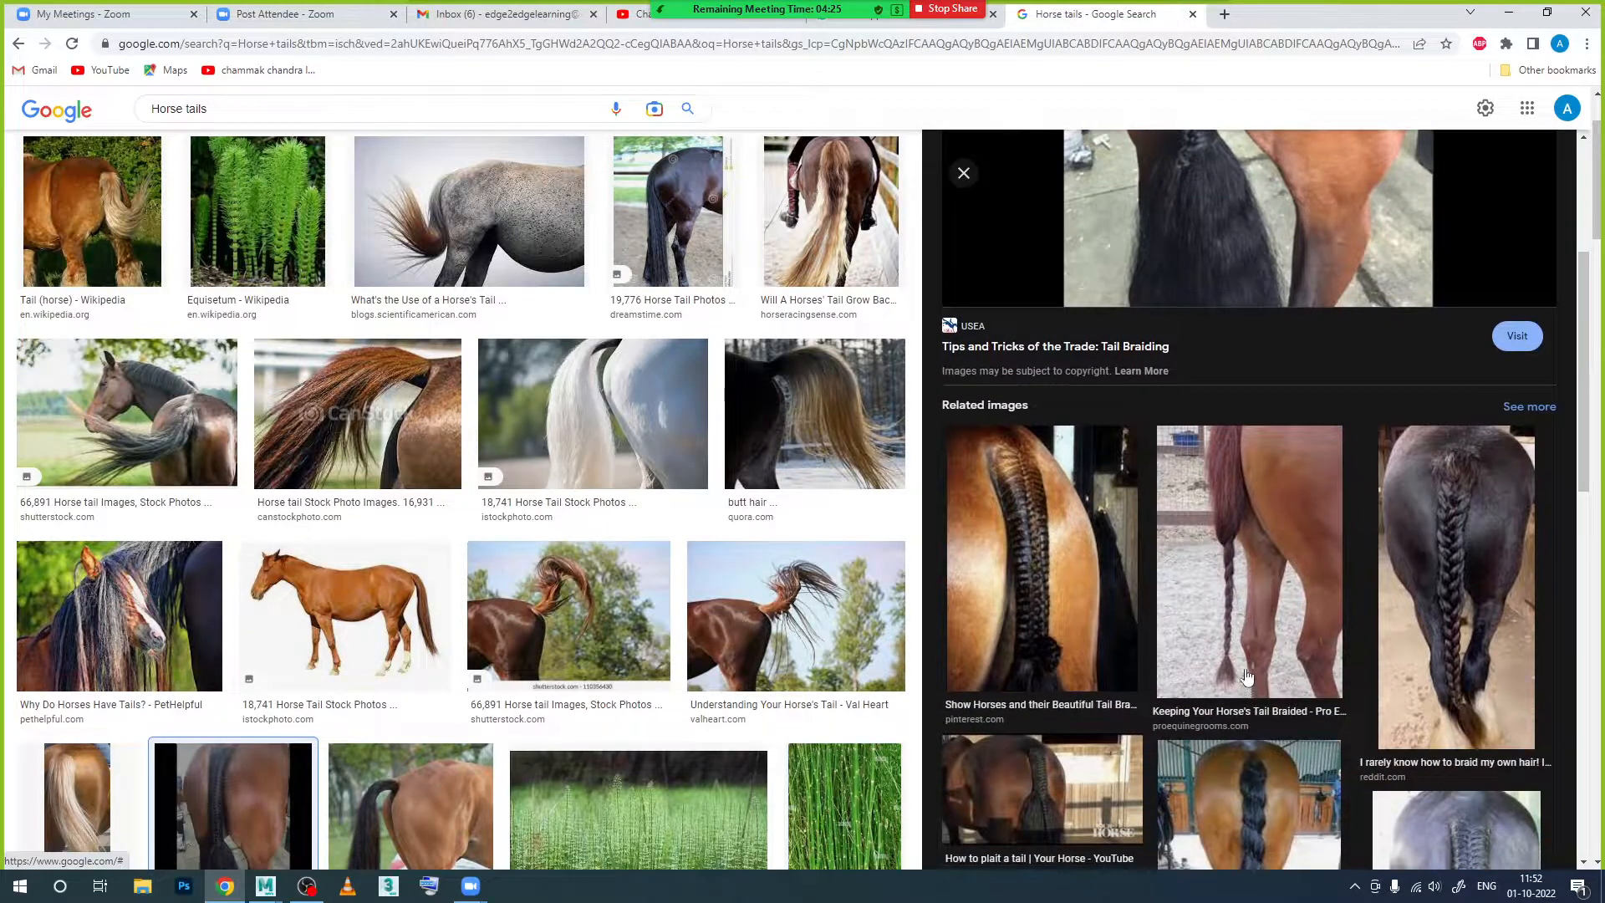
{"action": "scroll", "coordinate": [1245, 677], "scroll_direction": "down", "scroll_amount": 6}
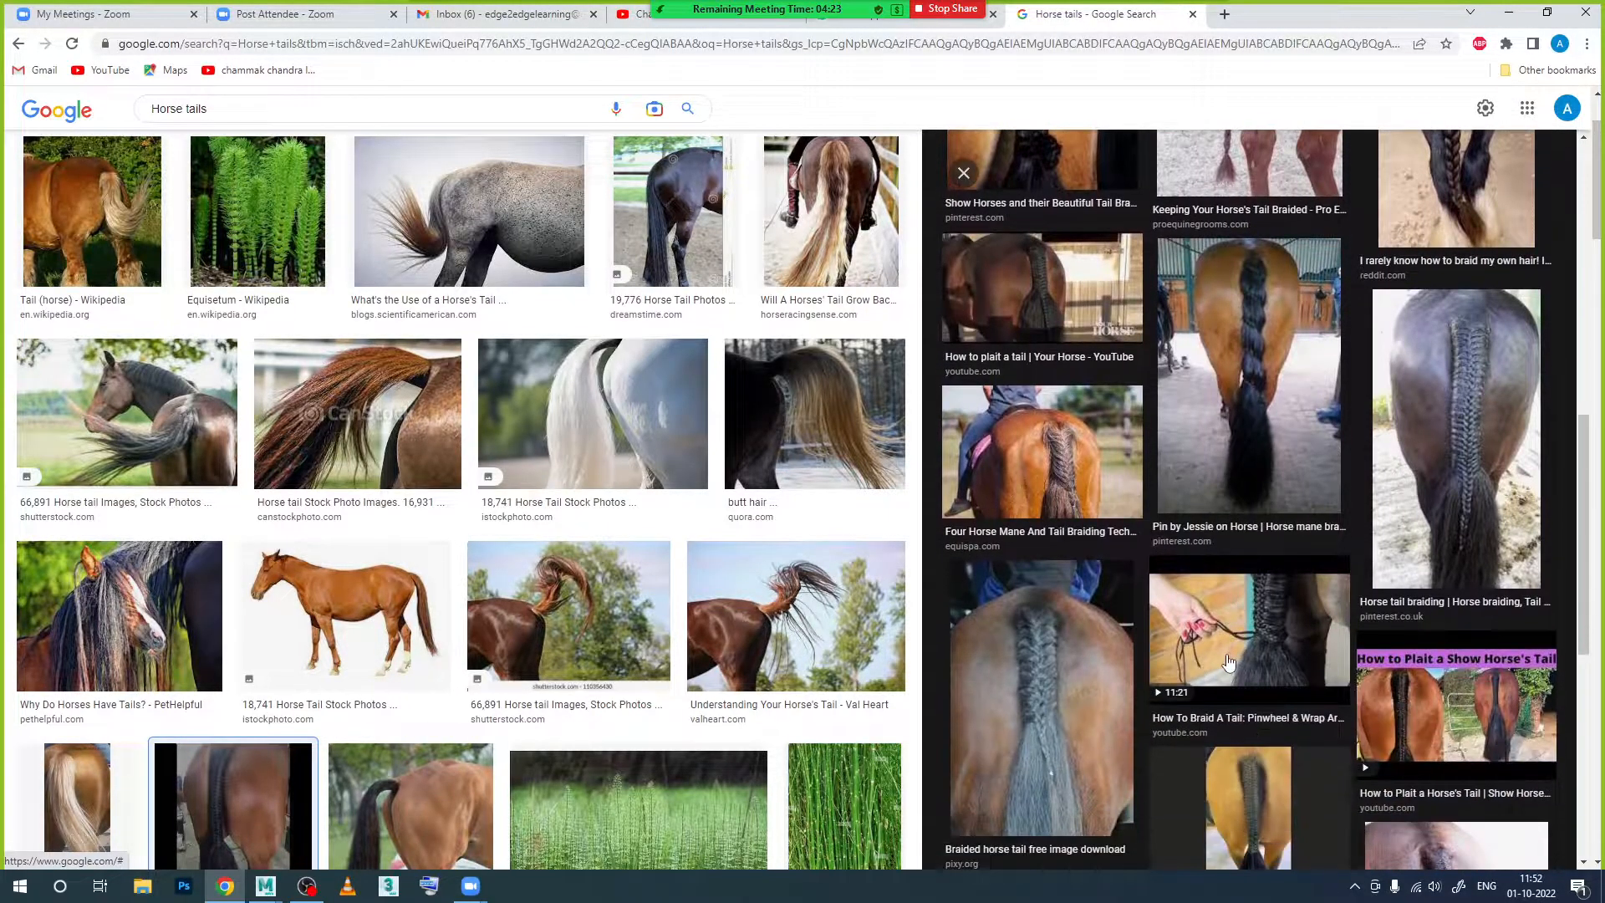
{"action": "scroll", "coordinate": [1227, 663], "scroll_direction": "down", "scroll_amount": 2}
Step: Examine how the tail joins the rump in the iStock buttocks close-up, the Val Heart raised tail and the Arabian horse tail photos
{"action": "left_click", "coordinate": [1396, 737]}
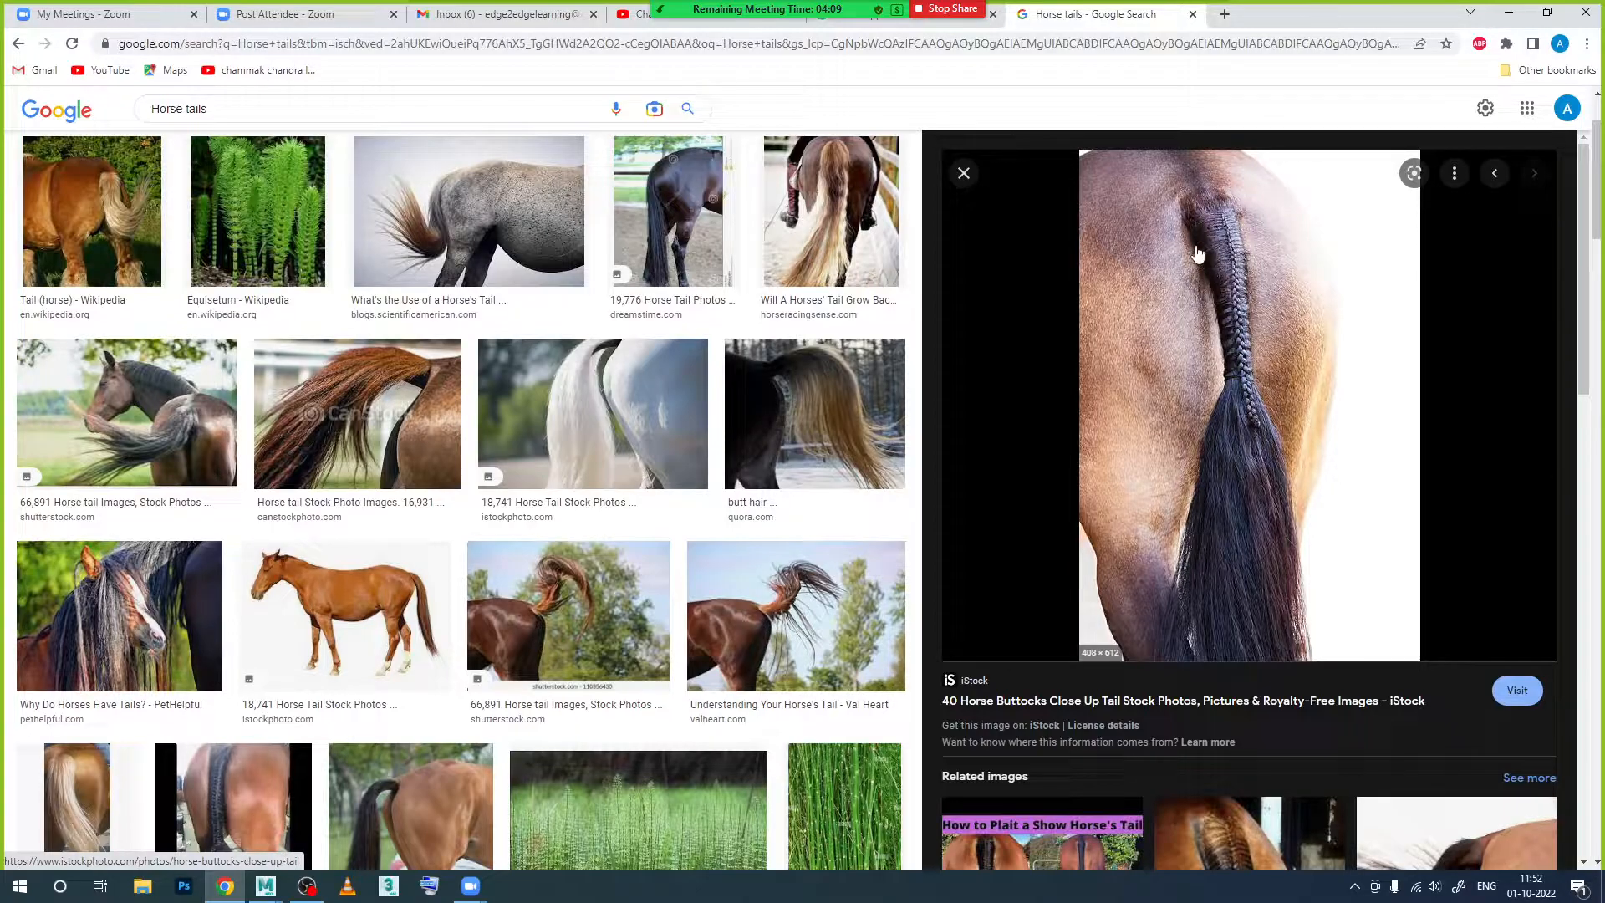
{"action": "left_click", "coordinate": [720, 627]}
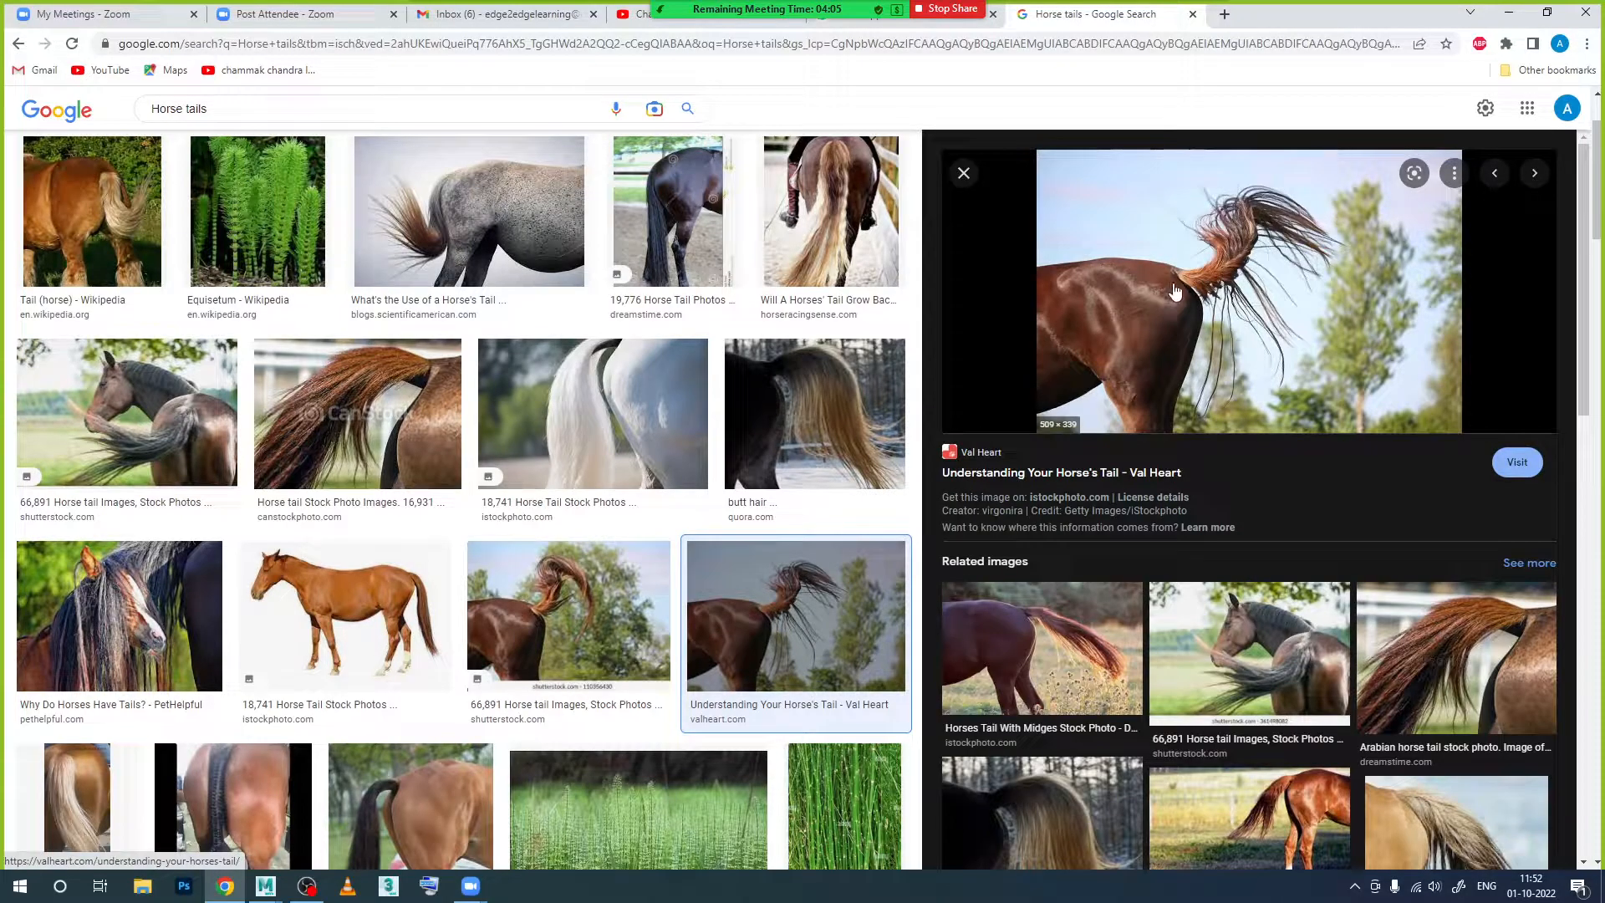
{"action": "left_click", "coordinate": [1507, 648]}
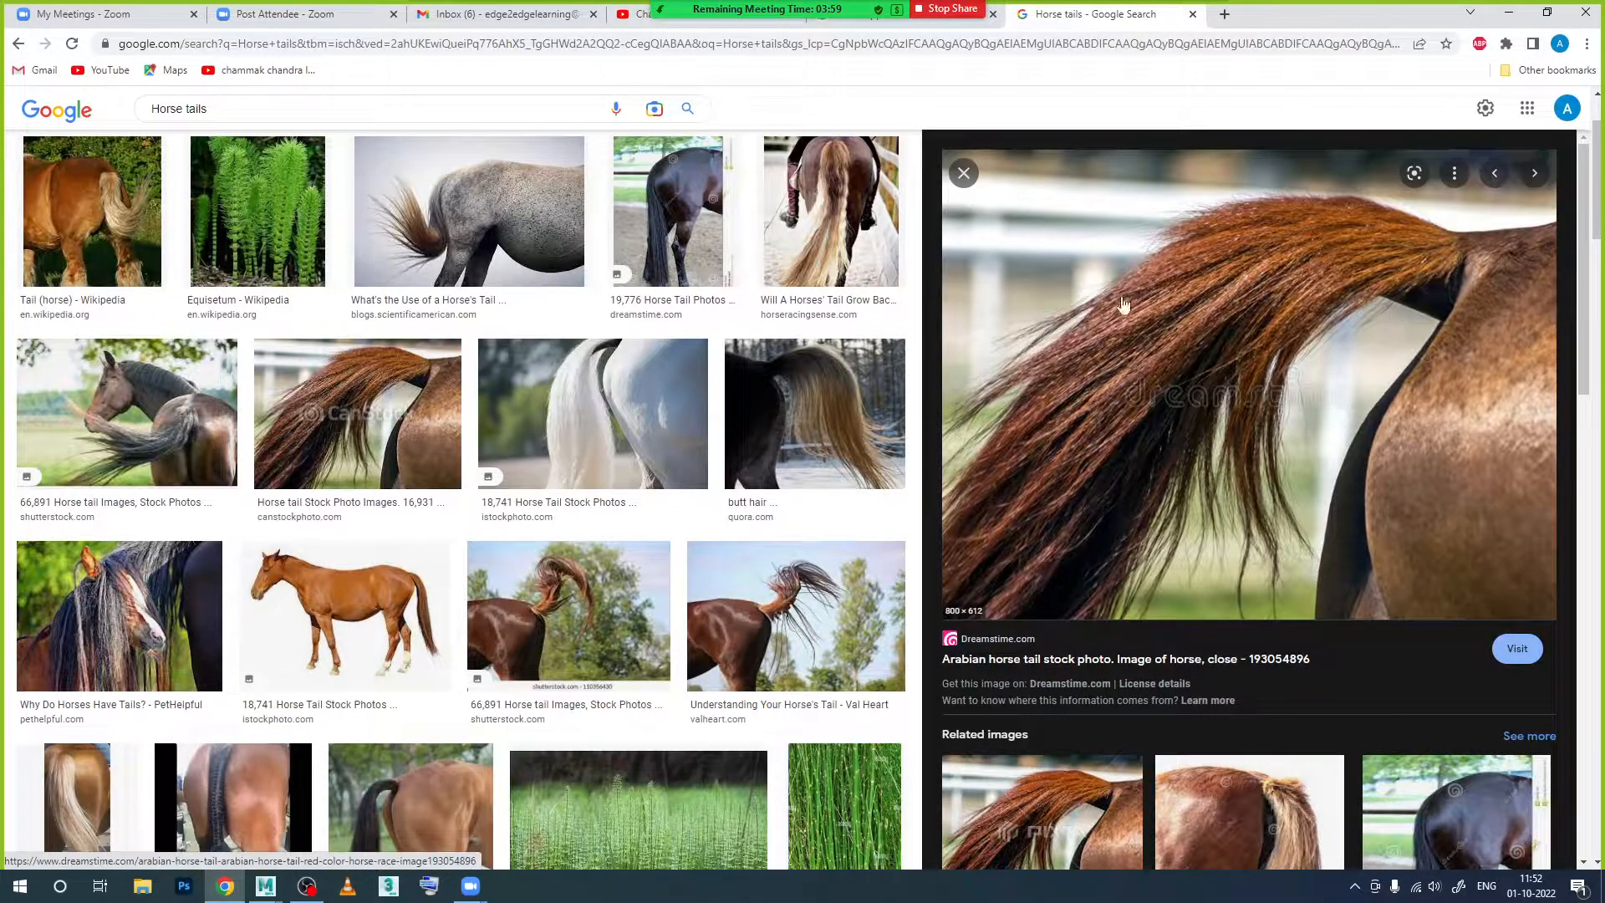
Step: Switch to Maya and cut a half ring of edges around the tail root on the horse's rump with Multi-Cut
{"action": "left_click", "coordinate": [1509, 13]}
{"action": "middle_click_drag", "start_coordinate": [1017, 444], "coordinate": [971, 437], "text": "alt"}
{"action": "left_click", "coordinate": [952, 359]}
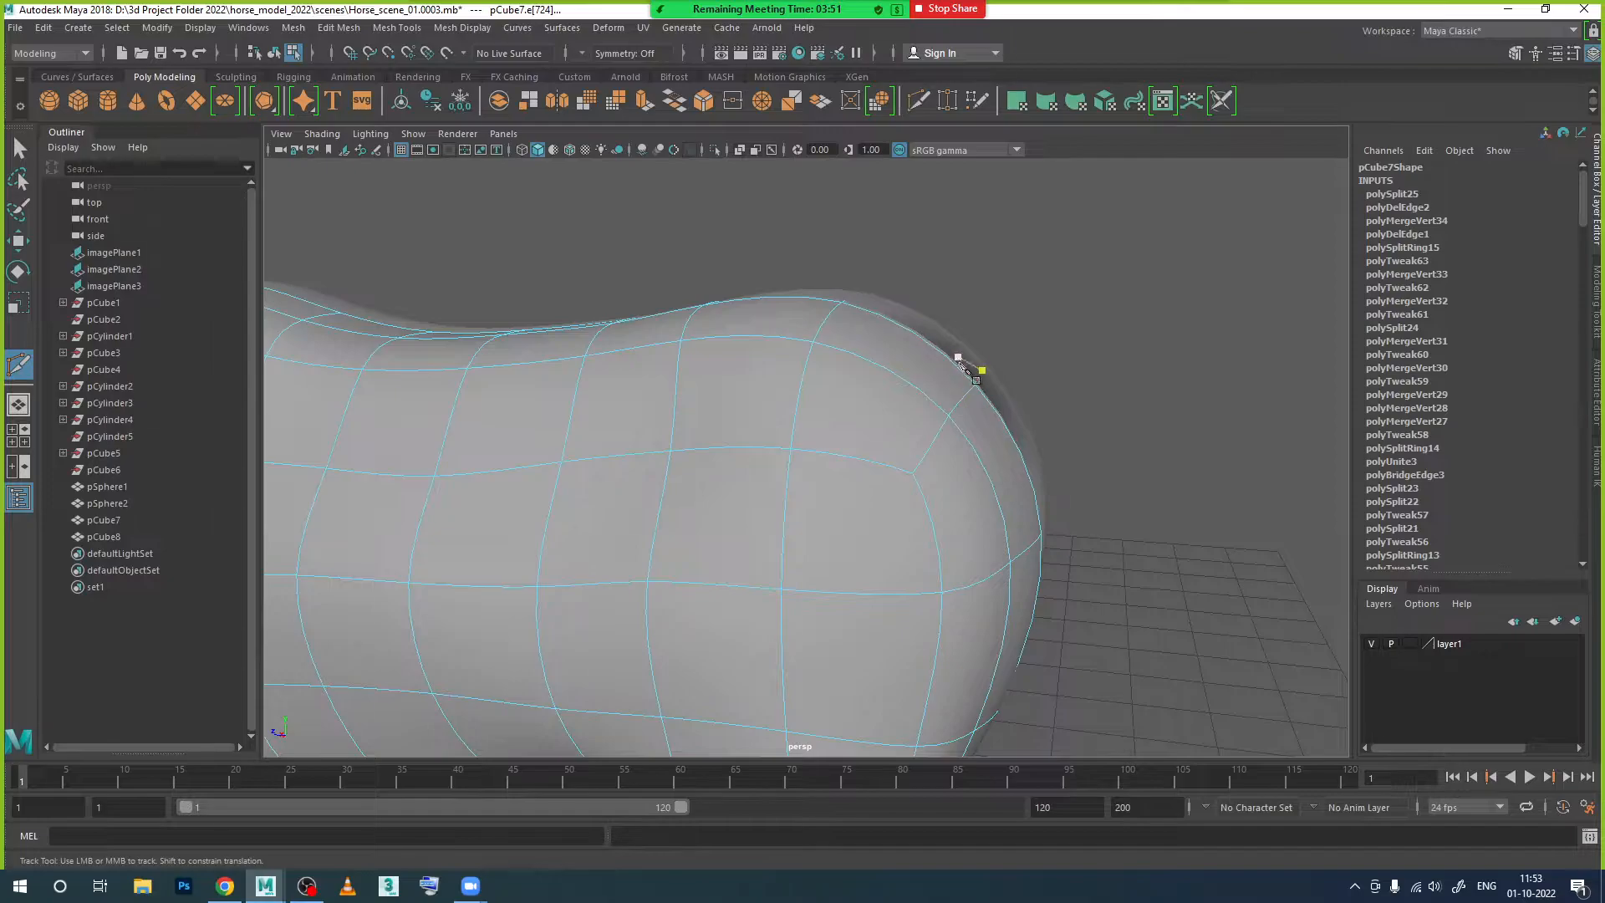
{"action": "left_click_drag", "start_coordinate": [1007, 404], "coordinate": [881, 431], "text": "alt"}
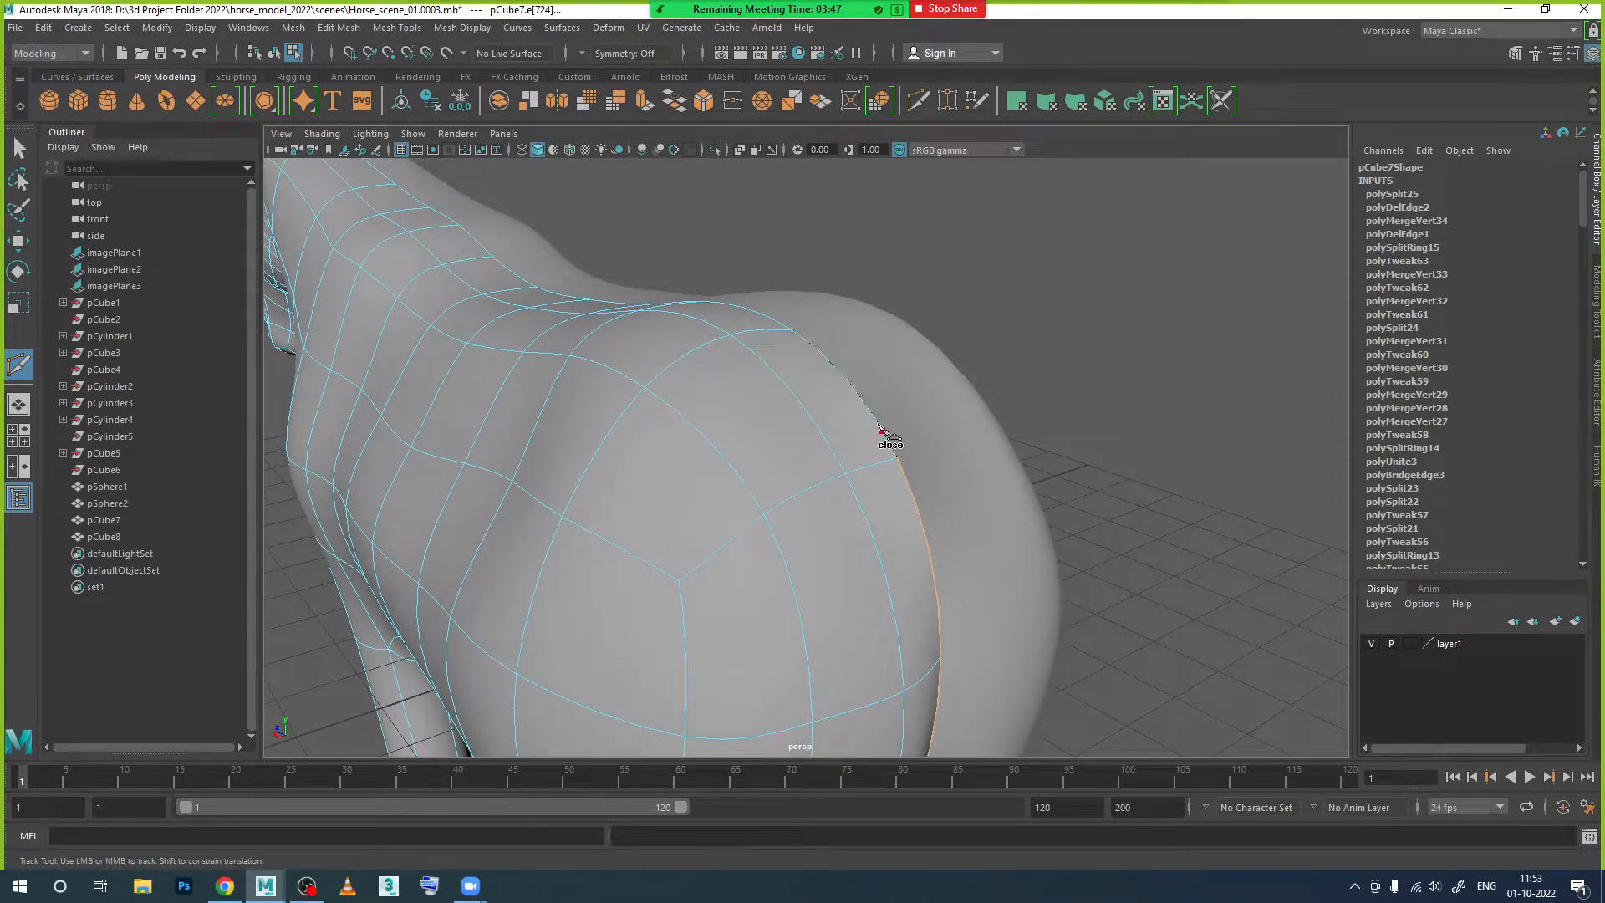
{"action": "left_click", "coordinate": [826, 441]}
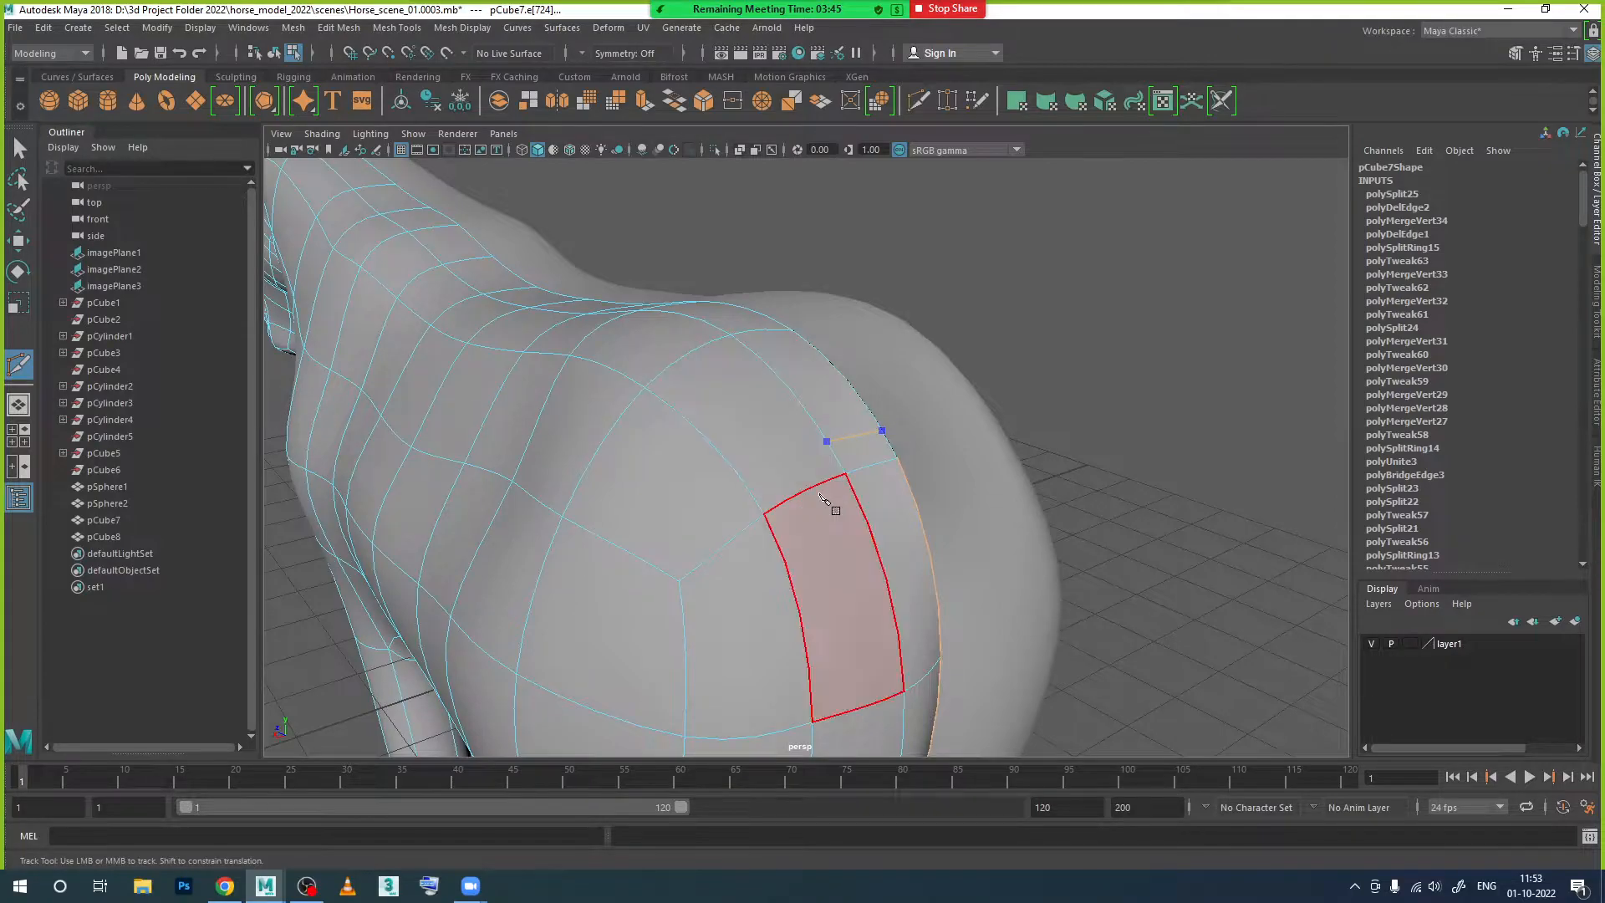
{"action": "left_click", "coordinate": [811, 488]}
{"action": "left_click", "coordinate": [872, 533]}
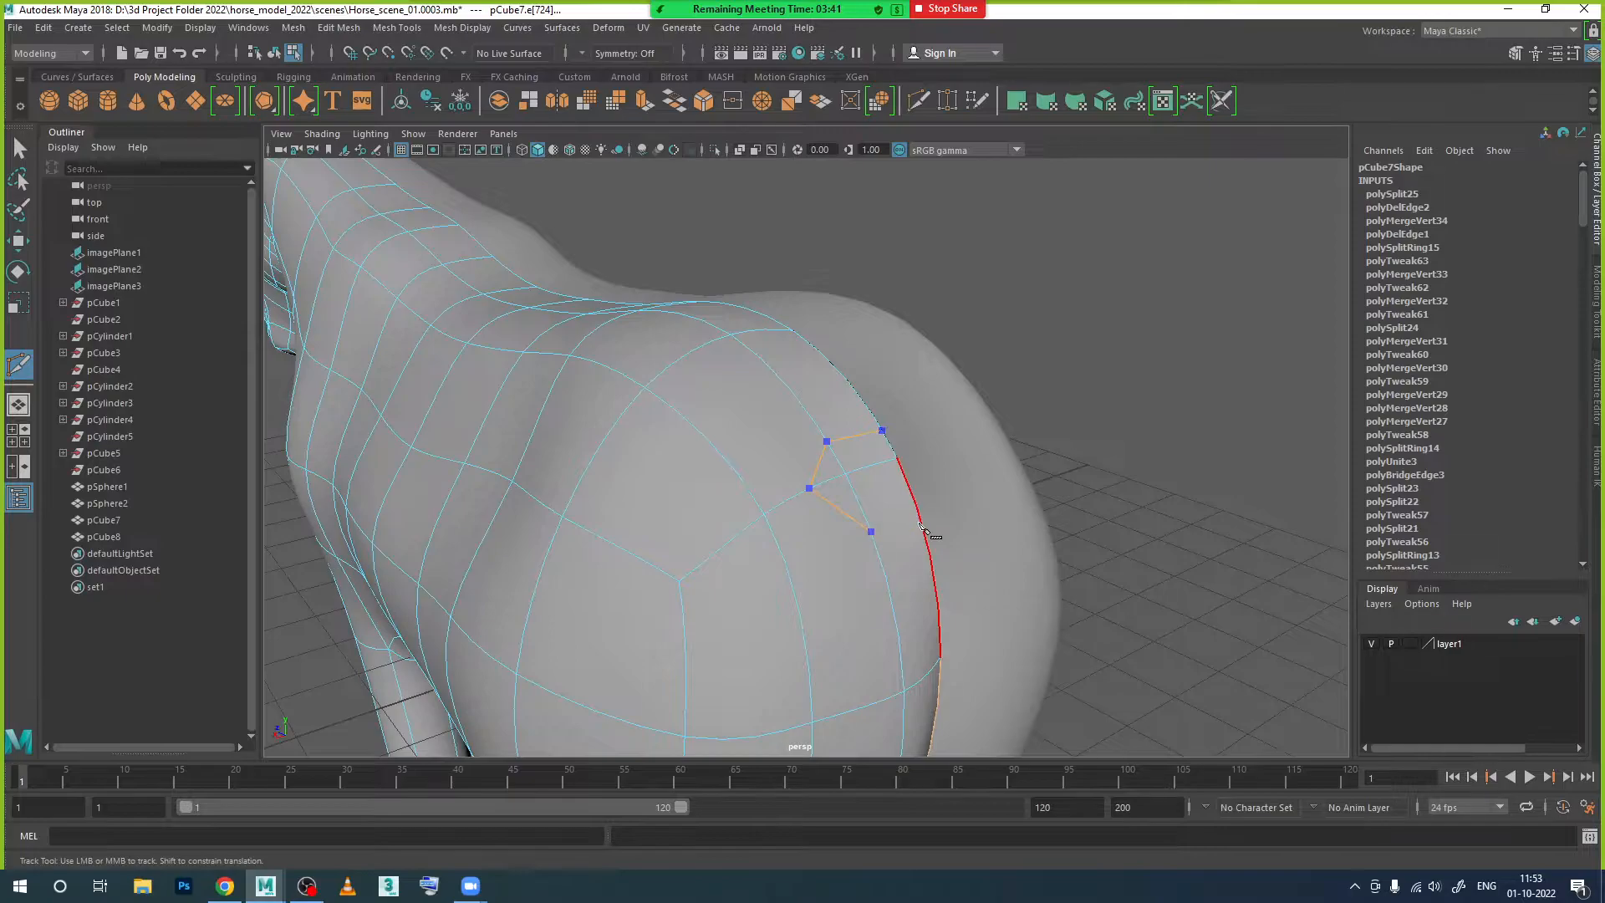
{"action": "key", "text": "Return"}
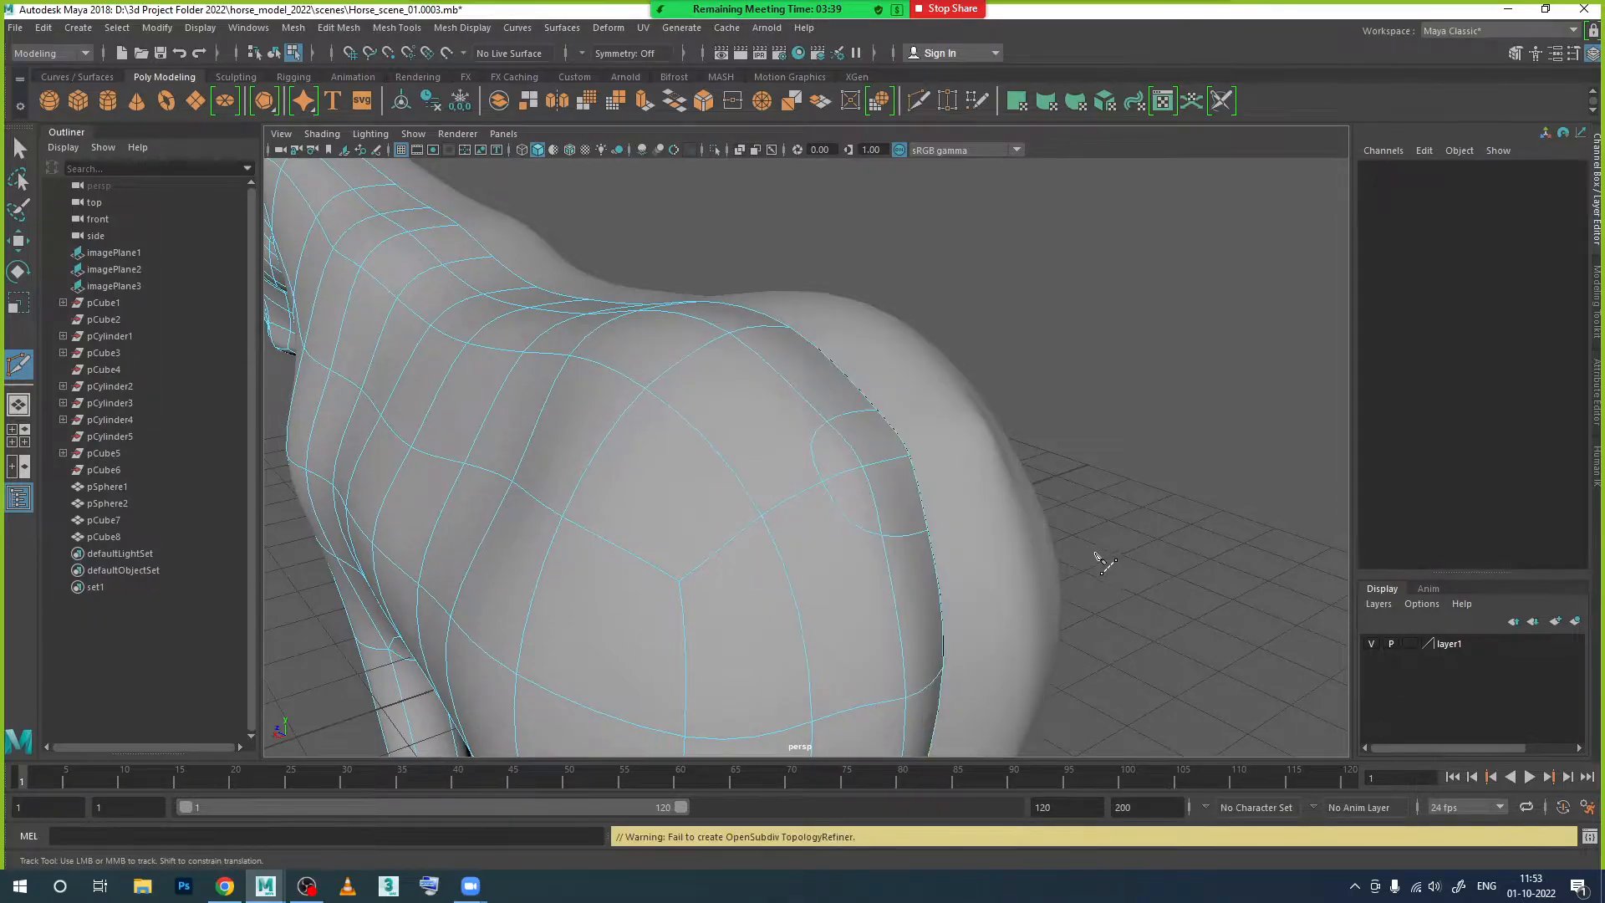
Step: Turn off the smooth preview so the horse body displays as the low-poly mesh
{"action": "scroll", "coordinate": [1093, 557], "scroll_direction": "down", "scroll_amount": 4}
{"action": "left_click_drag", "start_coordinate": [940, 556], "coordinate": [1117, 595], "text": "alt"}
{"action": "key", "text": "w"}
{"action": "key", "text": "1"}
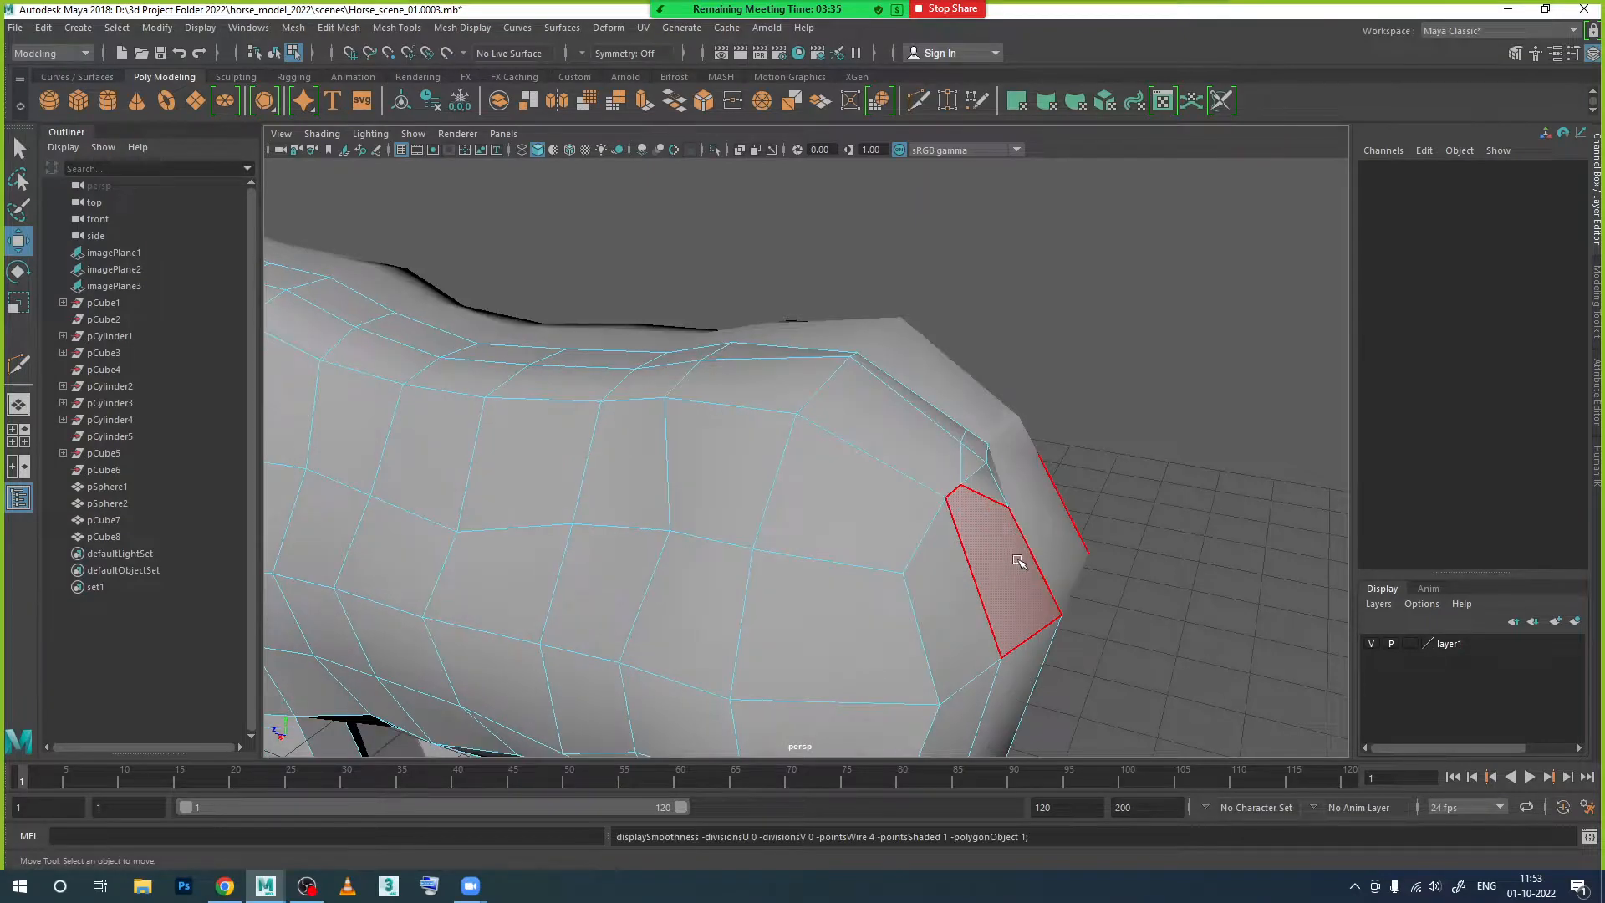
Step: Extrude the newly cut tail-root faces outward from the rump
{"action": "left_click_drag", "start_coordinate": [1012, 520], "coordinate": [939, 479], "text": "alt"}
{"action": "scroll", "coordinate": [931, 487], "scroll_direction": "up", "scroll_amount": 4}
{"action": "right_click", "coordinate": [961, 468]}
{"action": "left_click", "coordinate": [998, 543]}
{"action": "left_click", "coordinate": [999, 543], "text": "shift"}
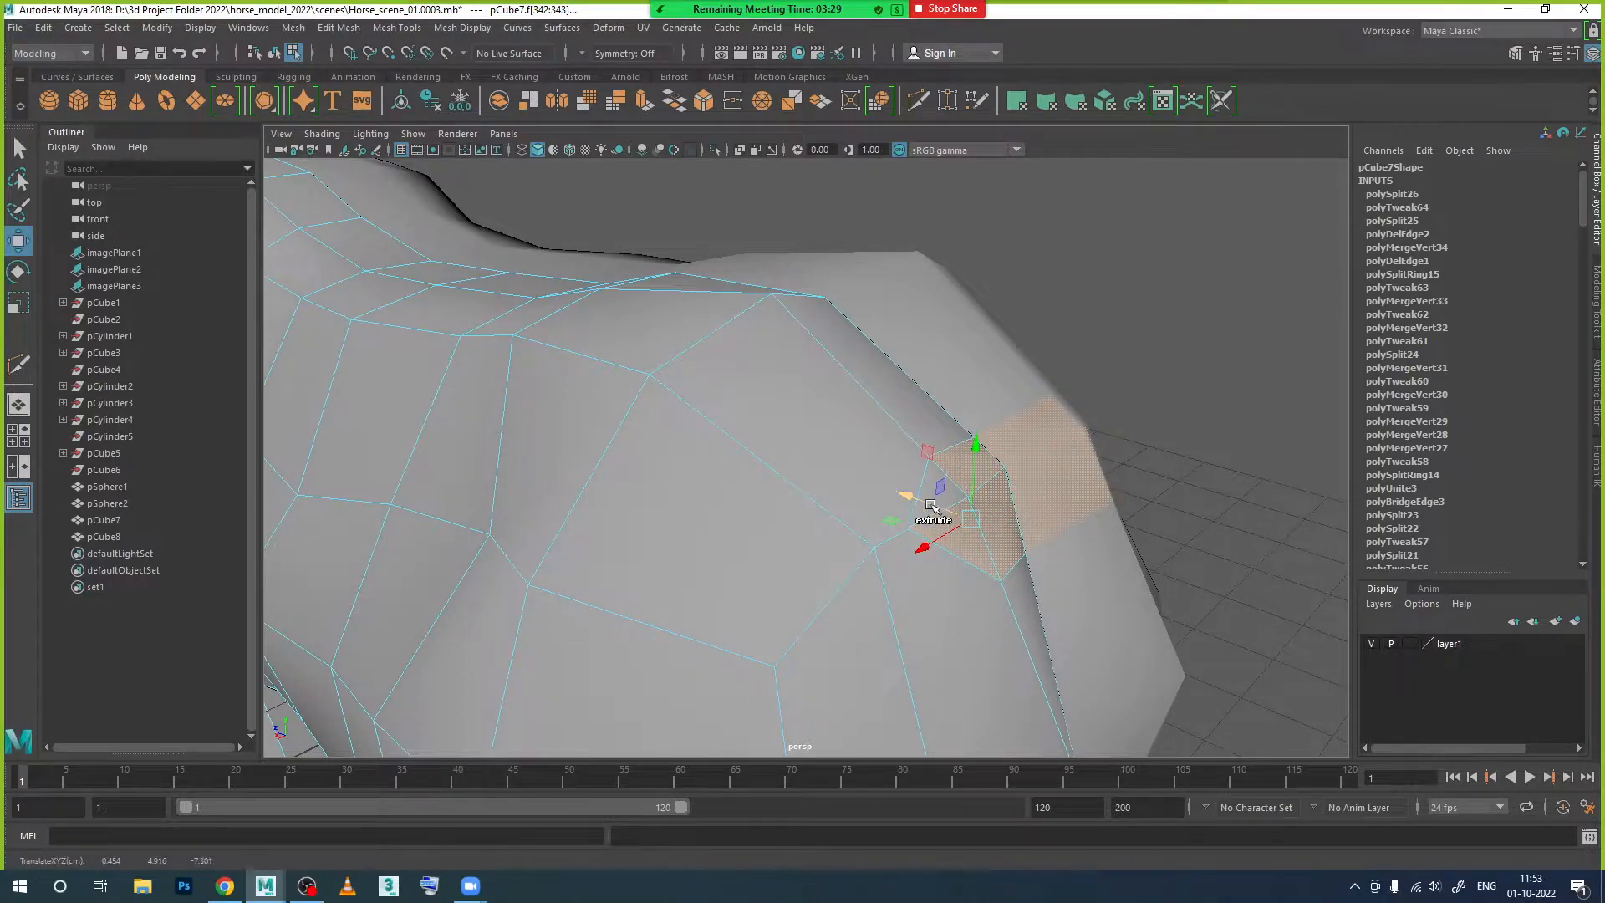
{"action": "left_click_drag", "start_coordinate": [961, 602], "coordinate": [930, 559], "text": "alt"}
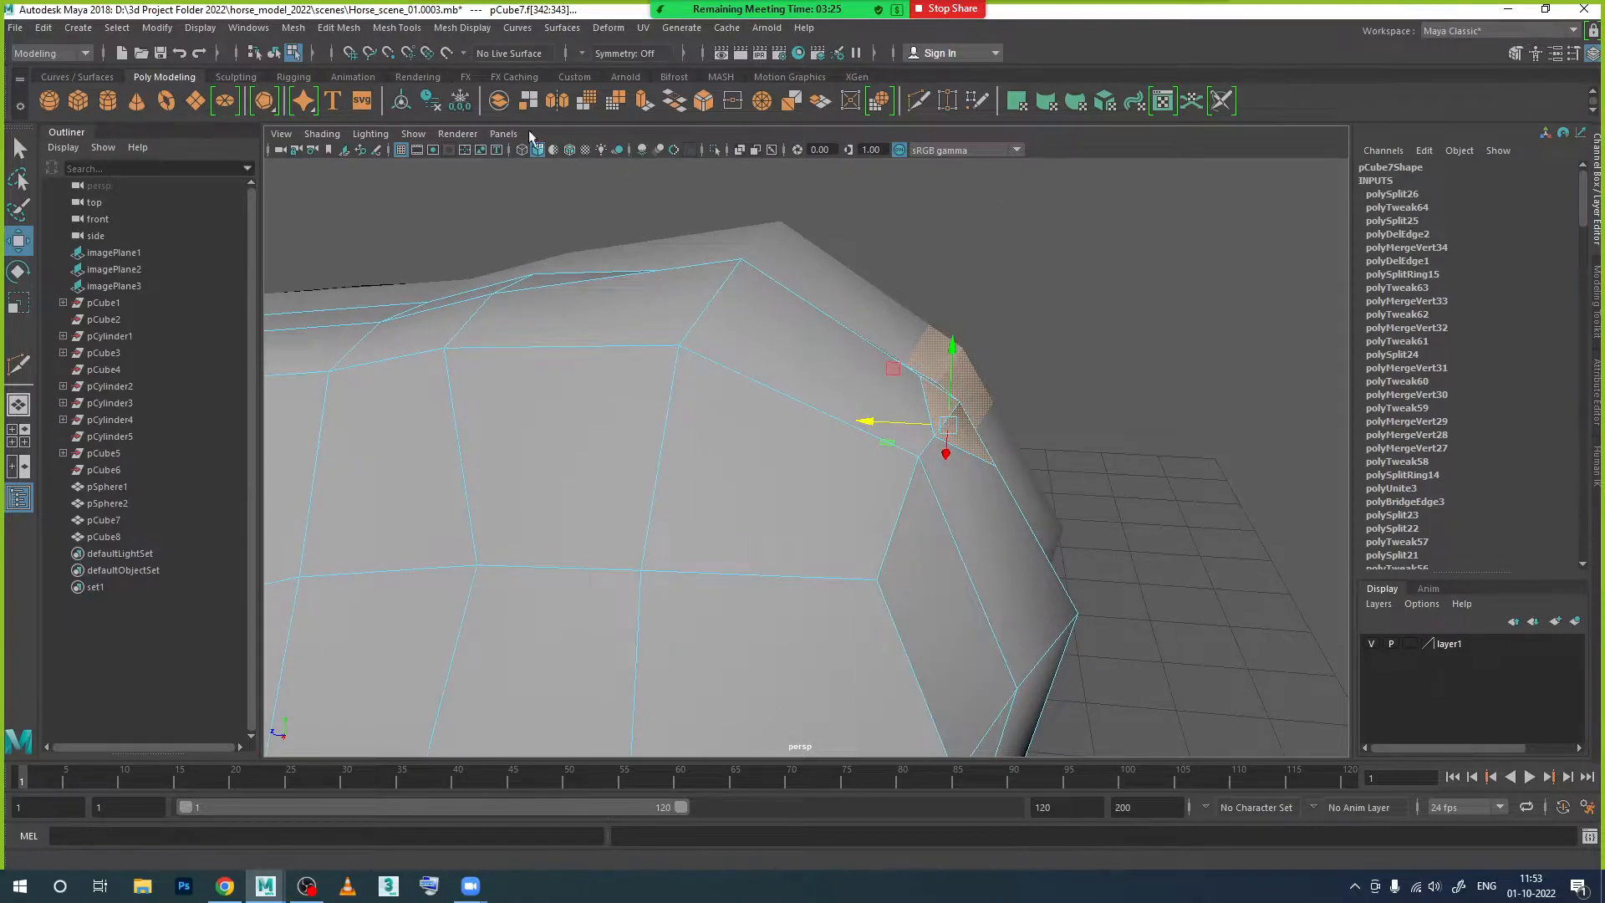
{"action": "left_click", "coordinate": [645, 100]}
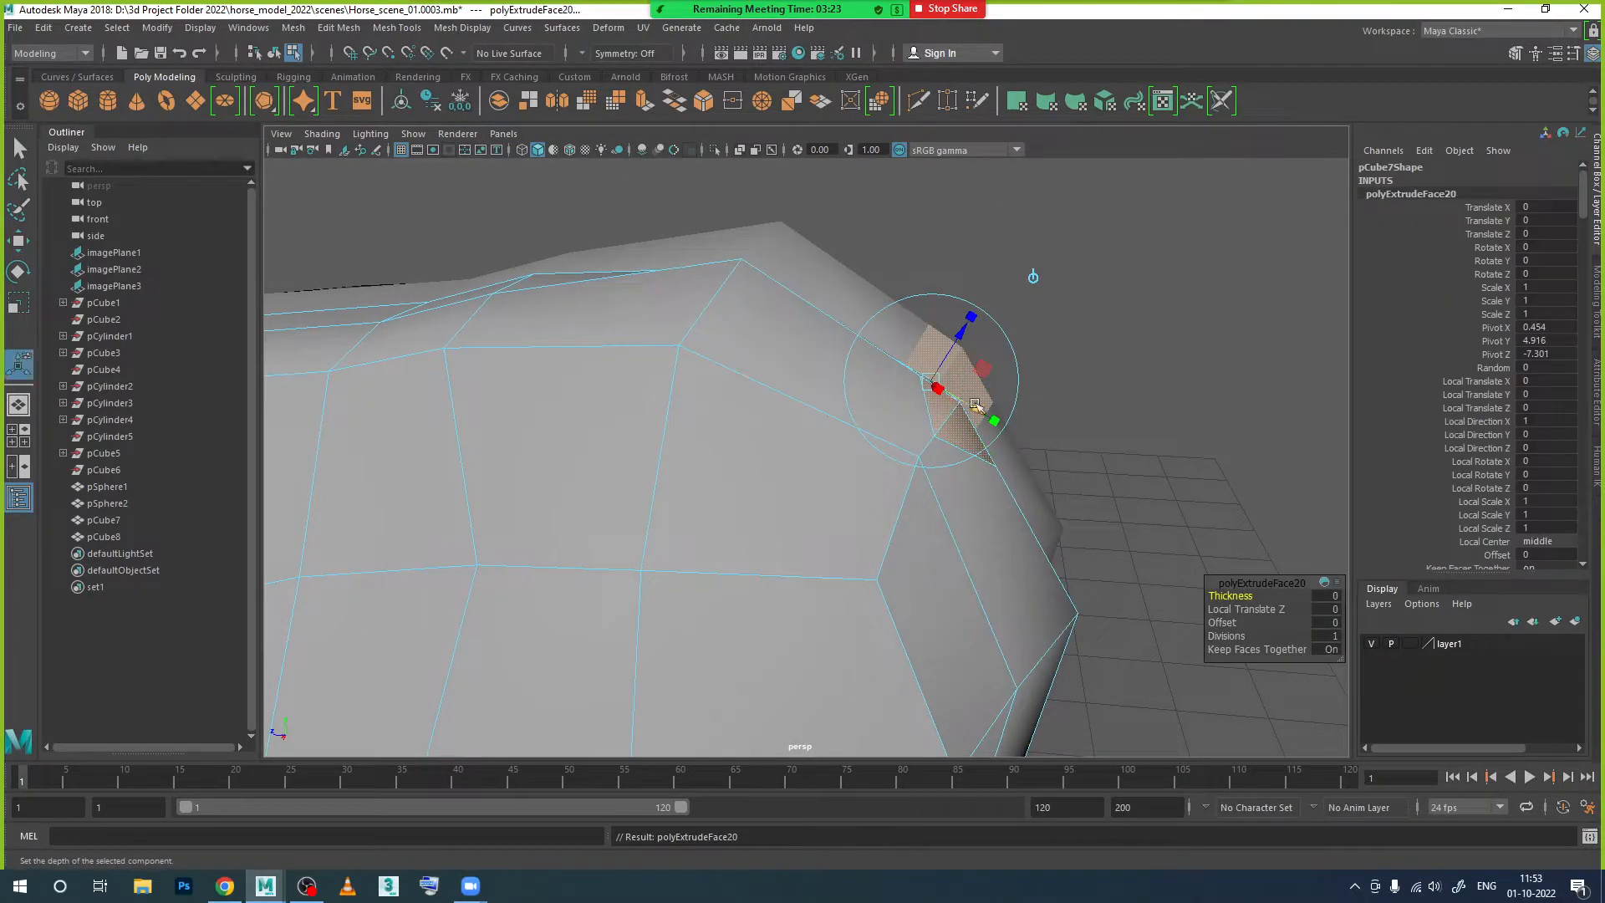
{"action": "left_click_drag", "start_coordinate": [936, 455], "coordinate": [953, 450], "text": "alt"}
{"action": "left_click_drag", "start_coordinate": [851, 318], "coordinate": [879, 266]}
{"action": "left_click_drag", "start_coordinate": [920, 451], "coordinate": [932, 495], "text": "alt"}
{"action": "left_click_drag", "start_coordinate": [607, 341], "coordinate": [551, 355]}
{"action": "left_click_drag", "start_coordinate": [733, 458], "coordinate": [816, 448], "text": "alt"}
Step: Delete the inner faces between the two mirrored halves of the tail extrusion
{"action": "right_click_drag", "start_coordinate": [814, 404], "coordinate": [834, 459]}
{"action": "left_click", "coordinate": [800, 464]}
{"action": "left_click", "coordinate": [792, 411], "text": "shift"}
{"action": "key", "text": "Delete"}
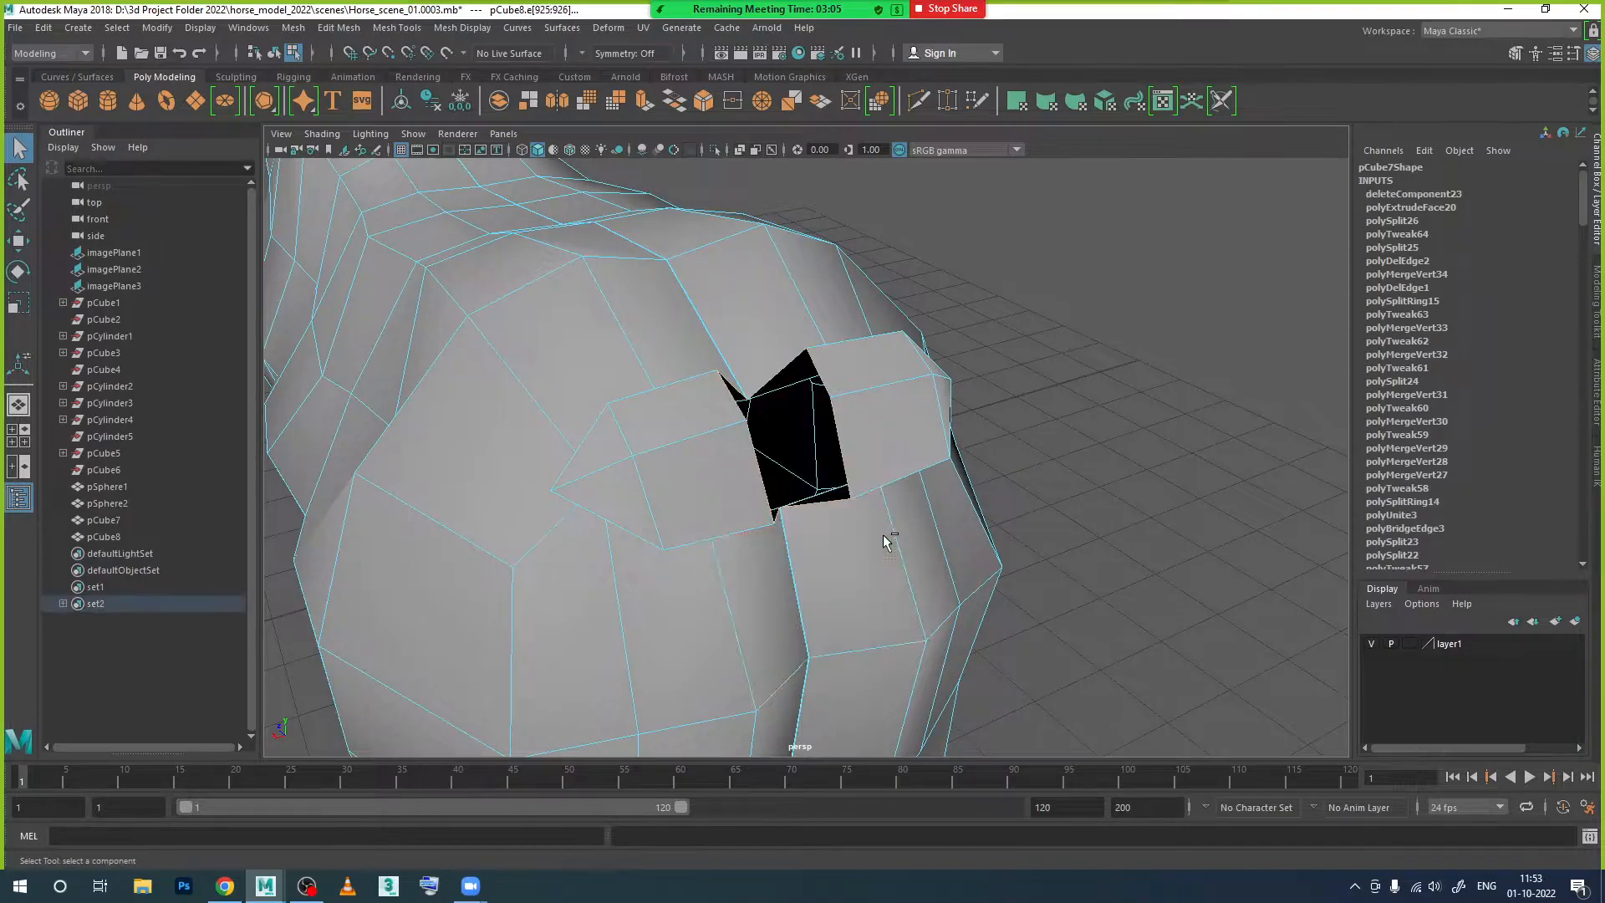
Step: Try to move the open inner edges of the tail extrusion toward the body's centre line
{"action": "left_click_drag", "start_coordinate": [763, 457], "coordinate": [702, 459], "text": "alt"}
{"action": "middle_click_drag", "start_coordinate": [732, 488], "coordinate": [777, 451], "text": "alt"}
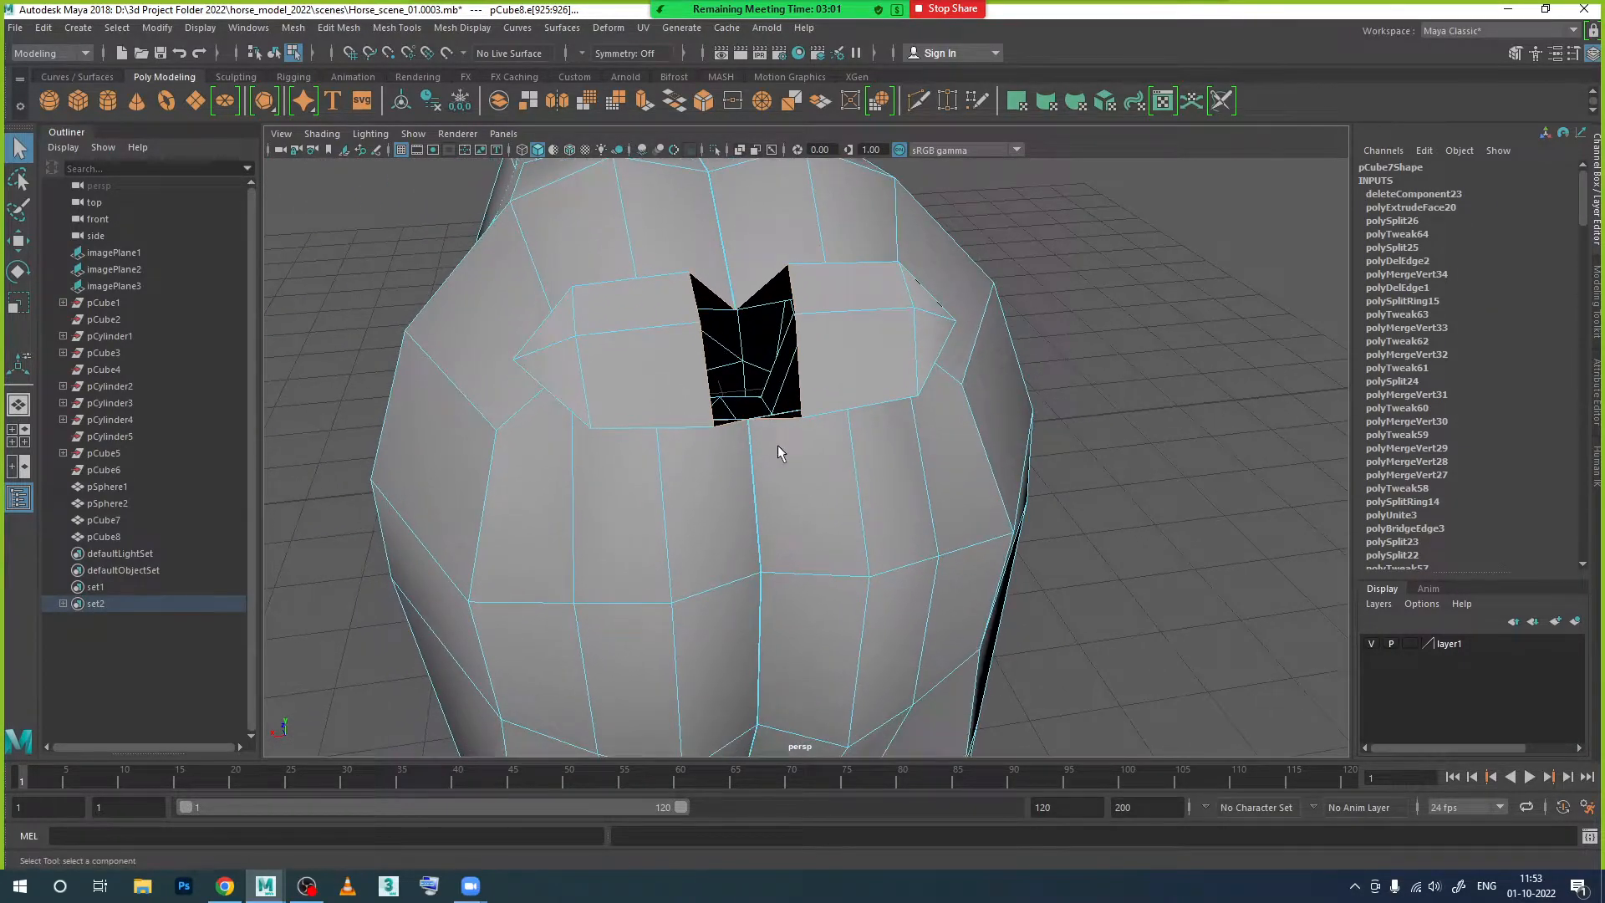
{"action": "left_click", "coordinate": [725, 376]}
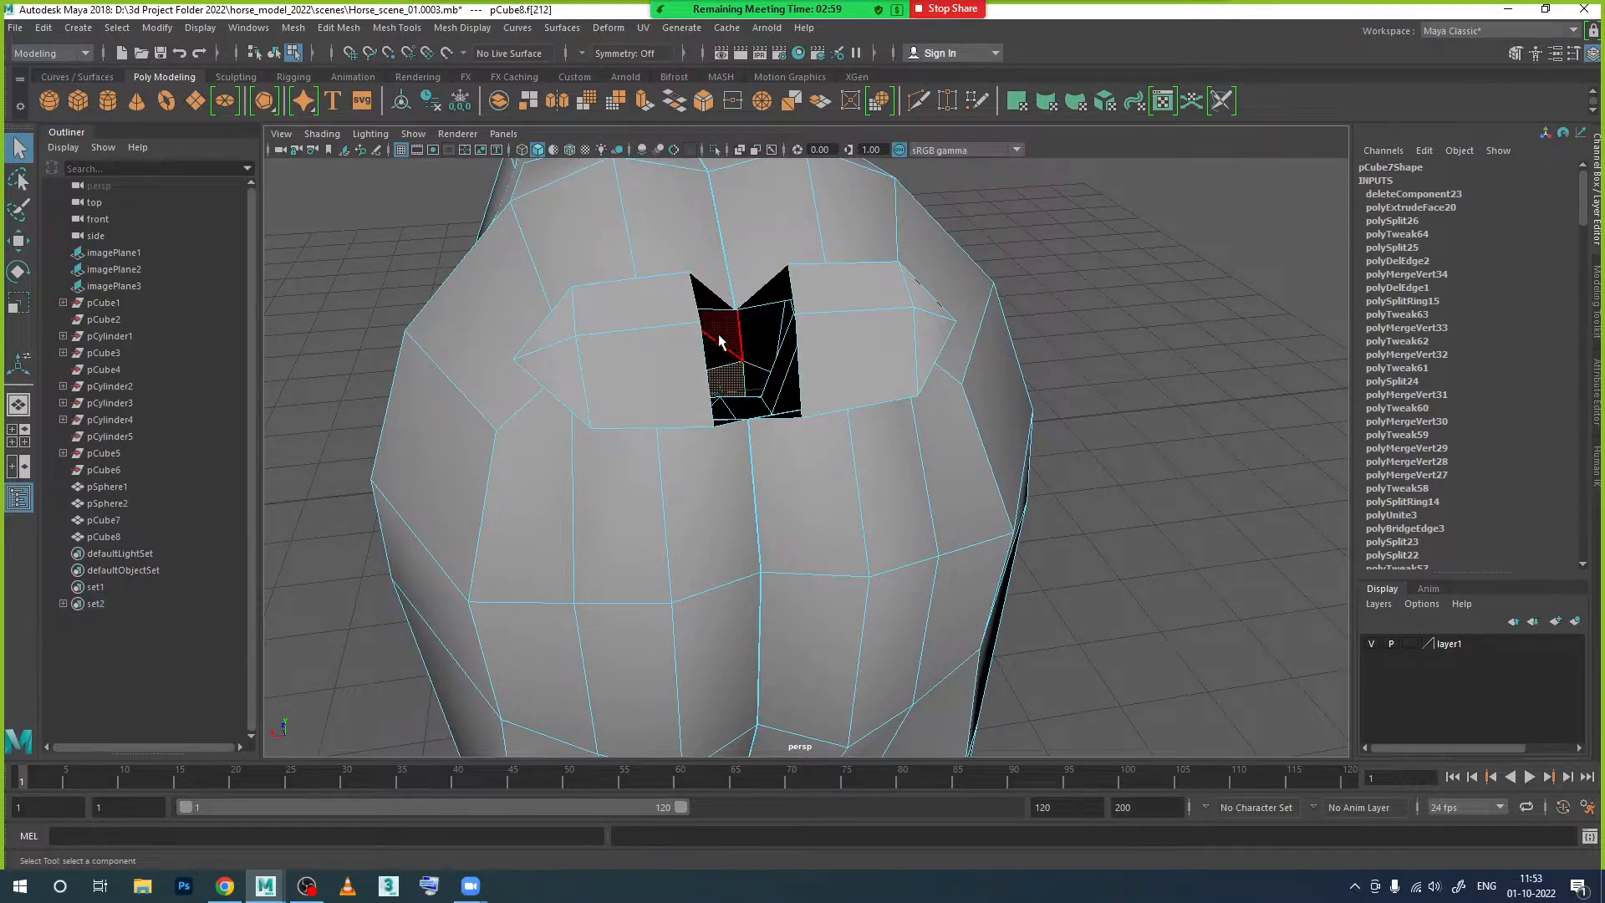
{"action": "right_click_drag", "start_coordinate": [719, 306], "coordinate": [717, 258]}
{"action": "left_click", "coordinate": [698, 359]}
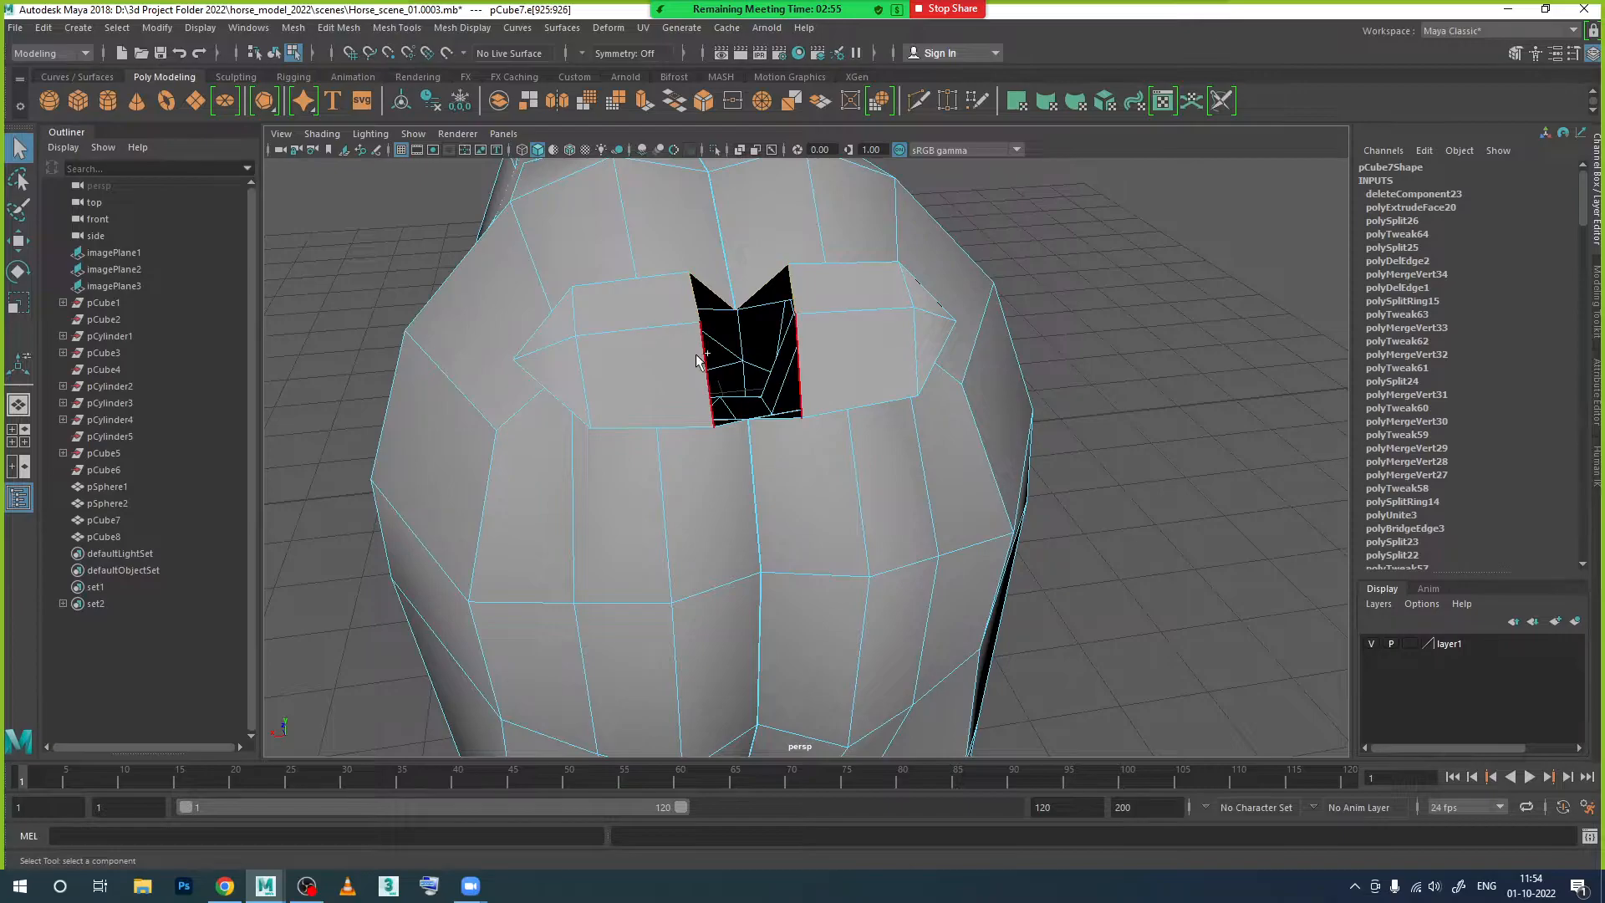
{"action": "left_click_drag", "start_coordinate": [776, 470], "coordinate": [713, 391], "text": "alt"}
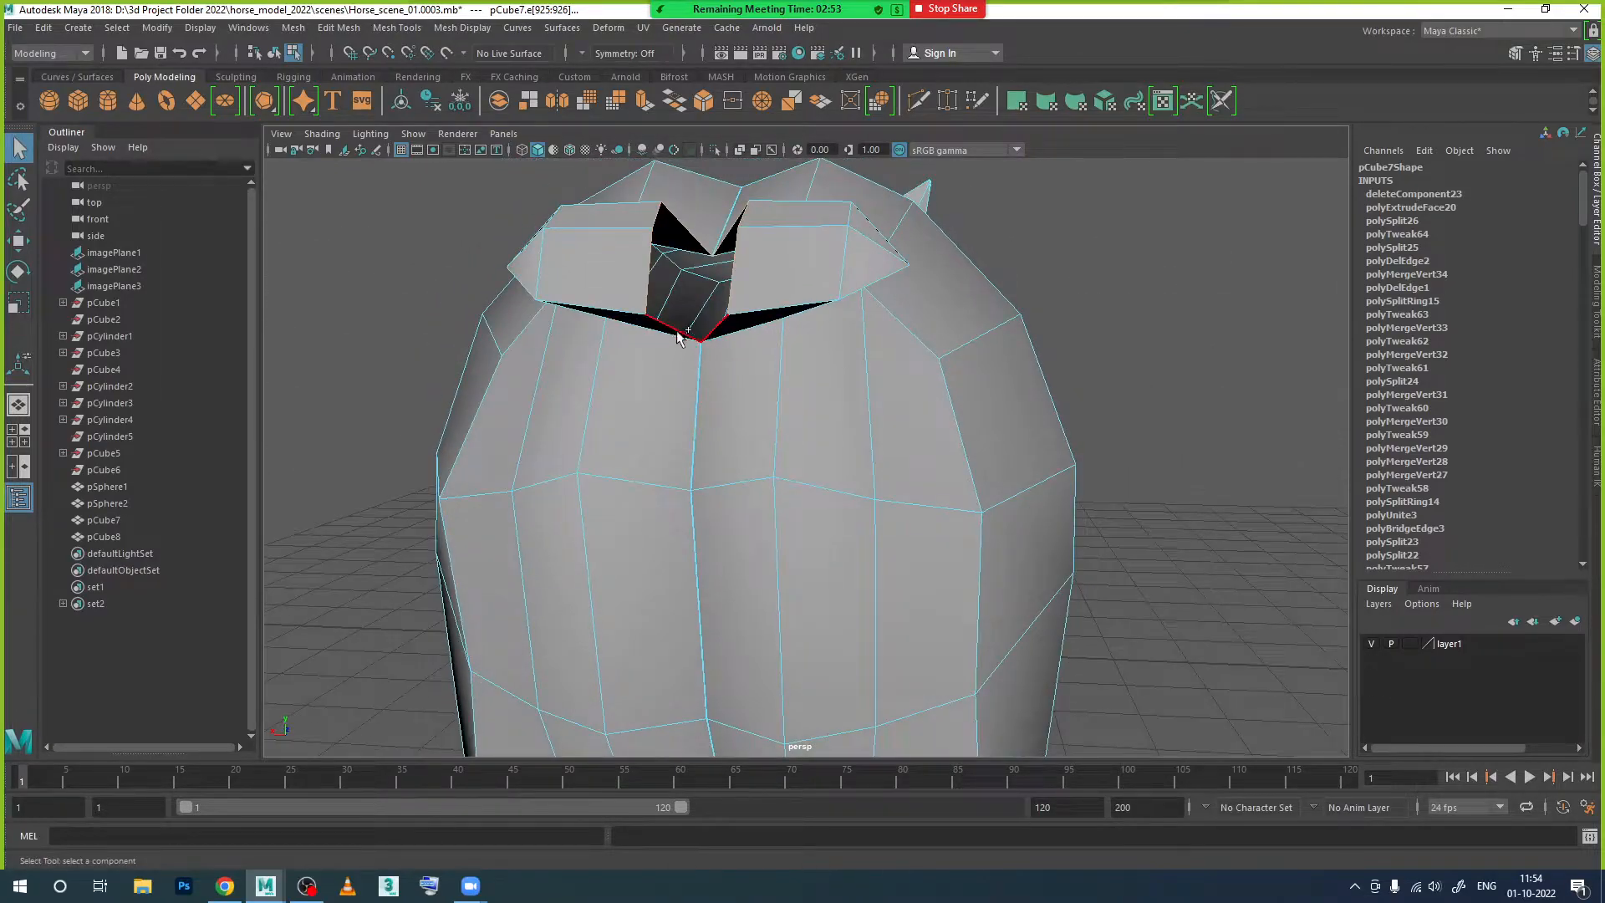
{"action": "key", "text": "w"}
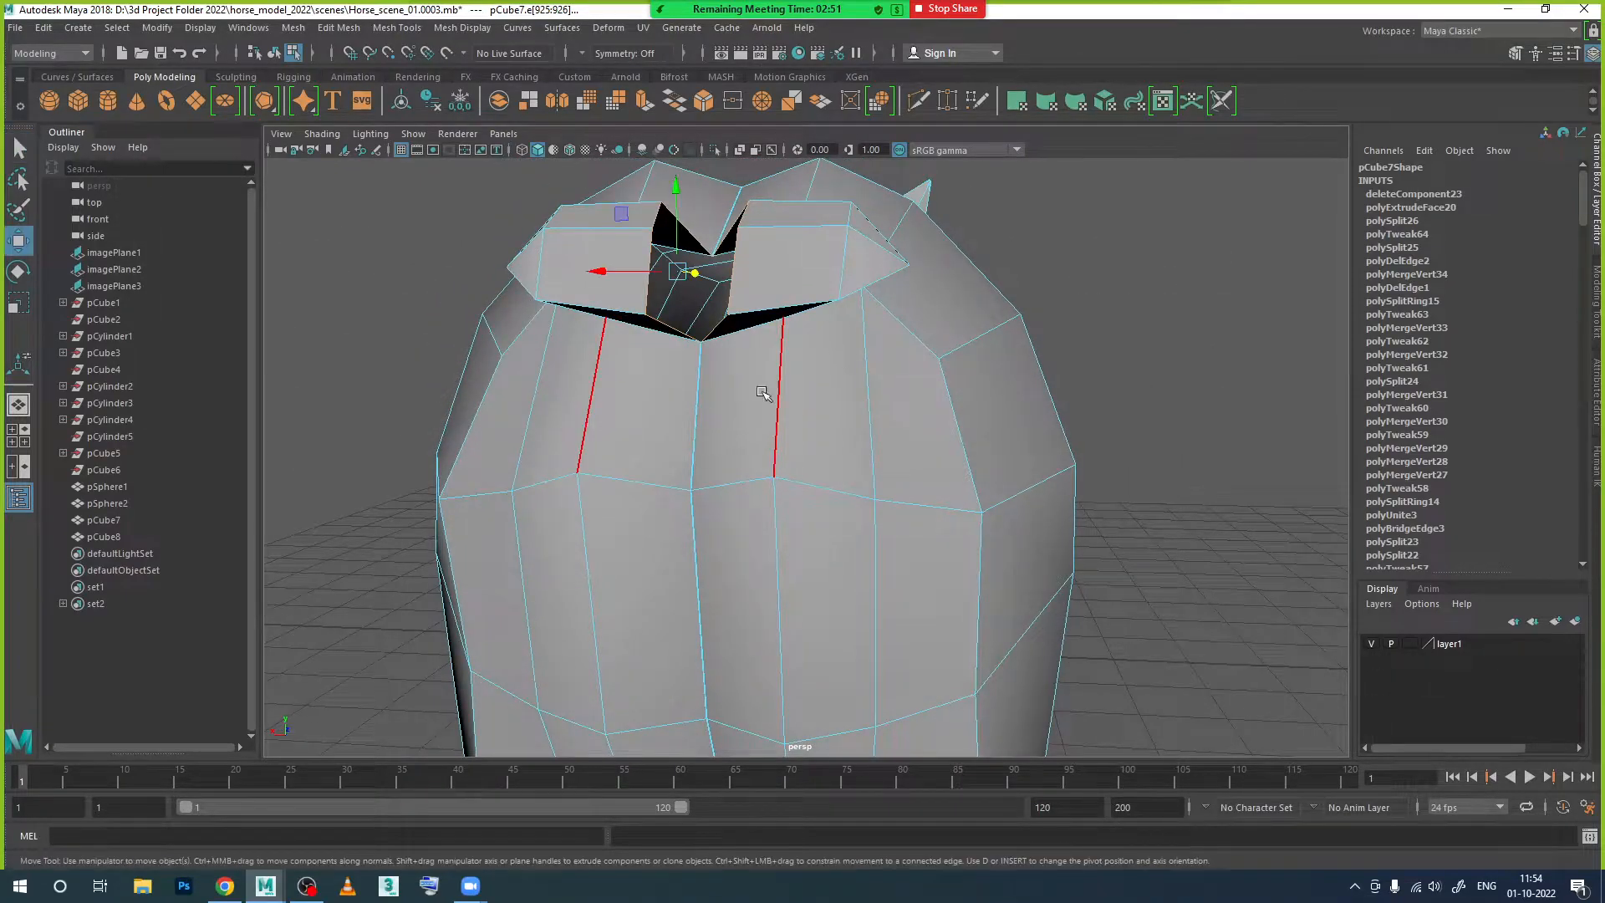
{"action": "double_click", "coordinate": [614, 284]}
{"action": "mouse_move", "coordinate": [614, 281]}
{"action": "left_mouse_down"}
{"action": "mouse_move", "coordinate": [638, 270]}
{"action": "mouse_move", "coordinate": [575, 271]}
{"action": "mouse_move", "coordinate": [611, 276]}
{"action": "left_mouse_up"}
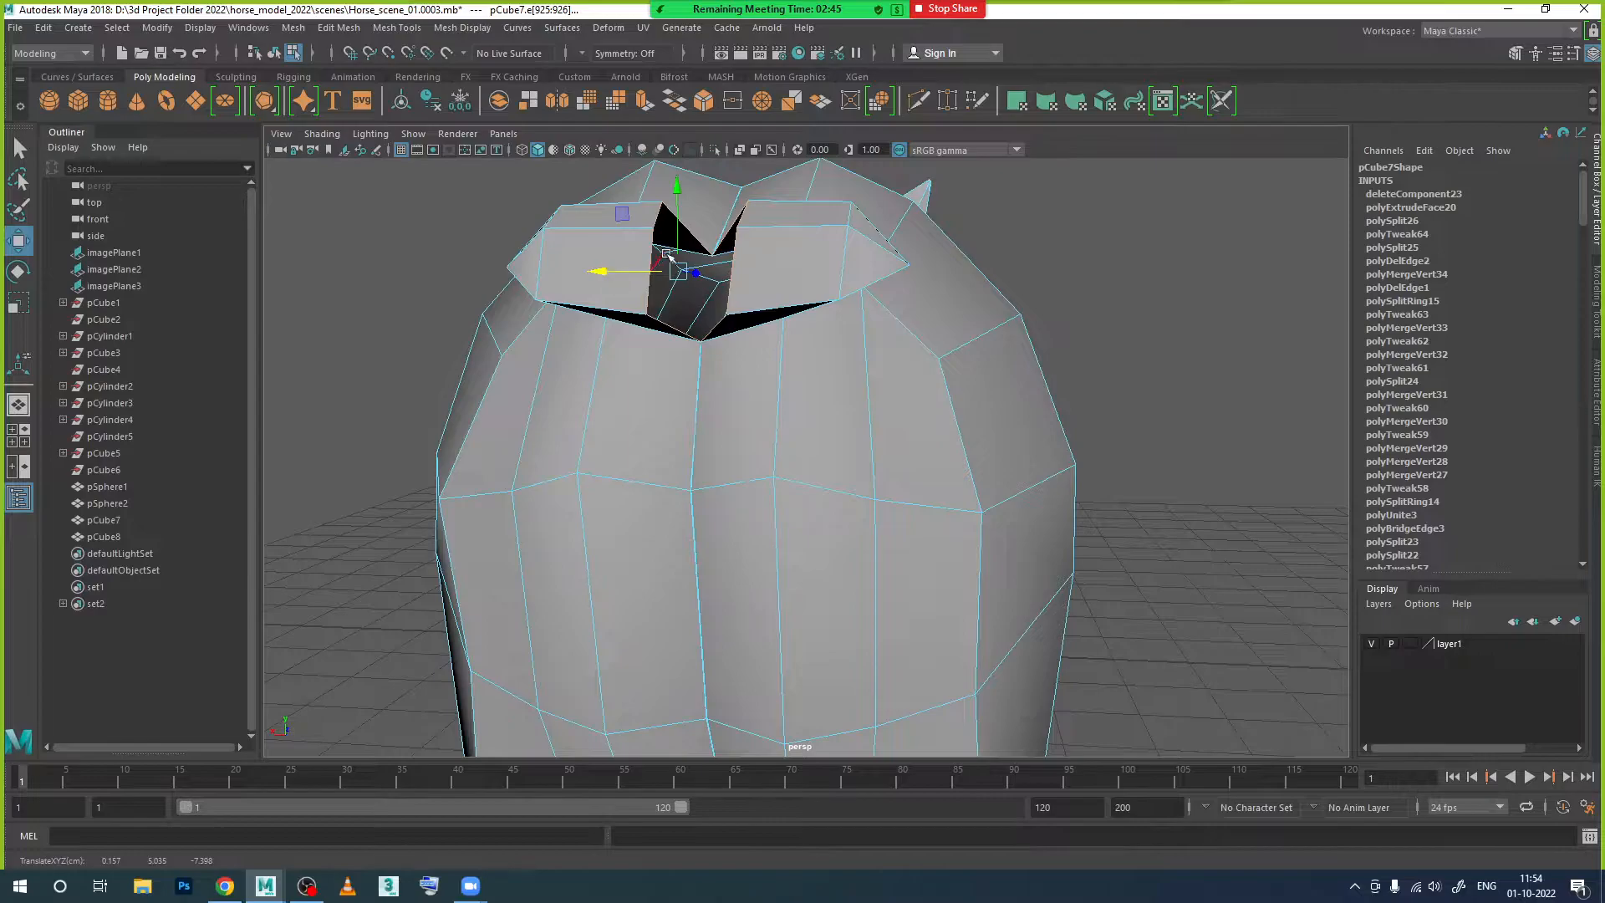
Step: Move the inner border vertices of the tail extrusion sideways to the centre line, bringing both halves together
{"action": "right_click_drag", "start_coordinate": [660, 237], "coordinate": [589, 244]}
{"action": "left_click_drag", "start_coordinate": [722, 338], "coordinate": [884, 459], "text": "alt"}
{"action": "scroll", "coordinate": [784, 525], "scroll_direction": "down", "scroll_amount": 10}
{"action": "left_click_drag", "start_coordinate": [784, 525], "coordinate": [744, 490], "text": "alt"}
{"action": "scroll", "coordinate": [799, 483], "scroll_direction": "up", "scroll_amount": 5}
{"action": "left_click_drag", "start_coordinate": [704, 420], "coordinate": [713, 418]}
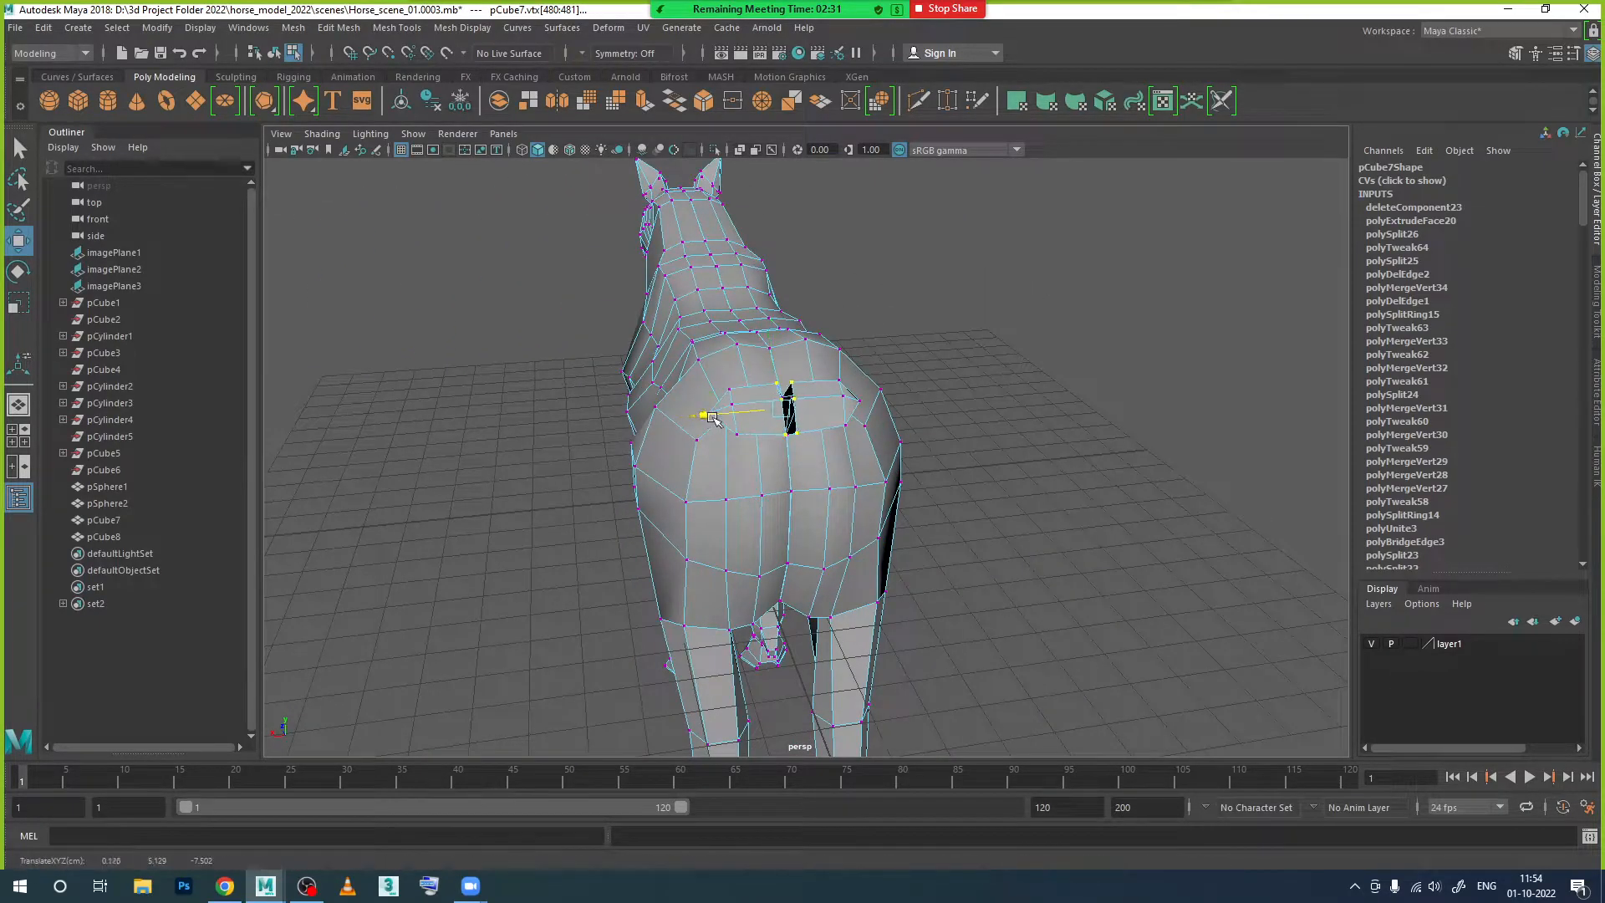
{"action": "scroll", "coordinate": [717, 417], "scroll_direction": "up", "scroll_amount": 7}
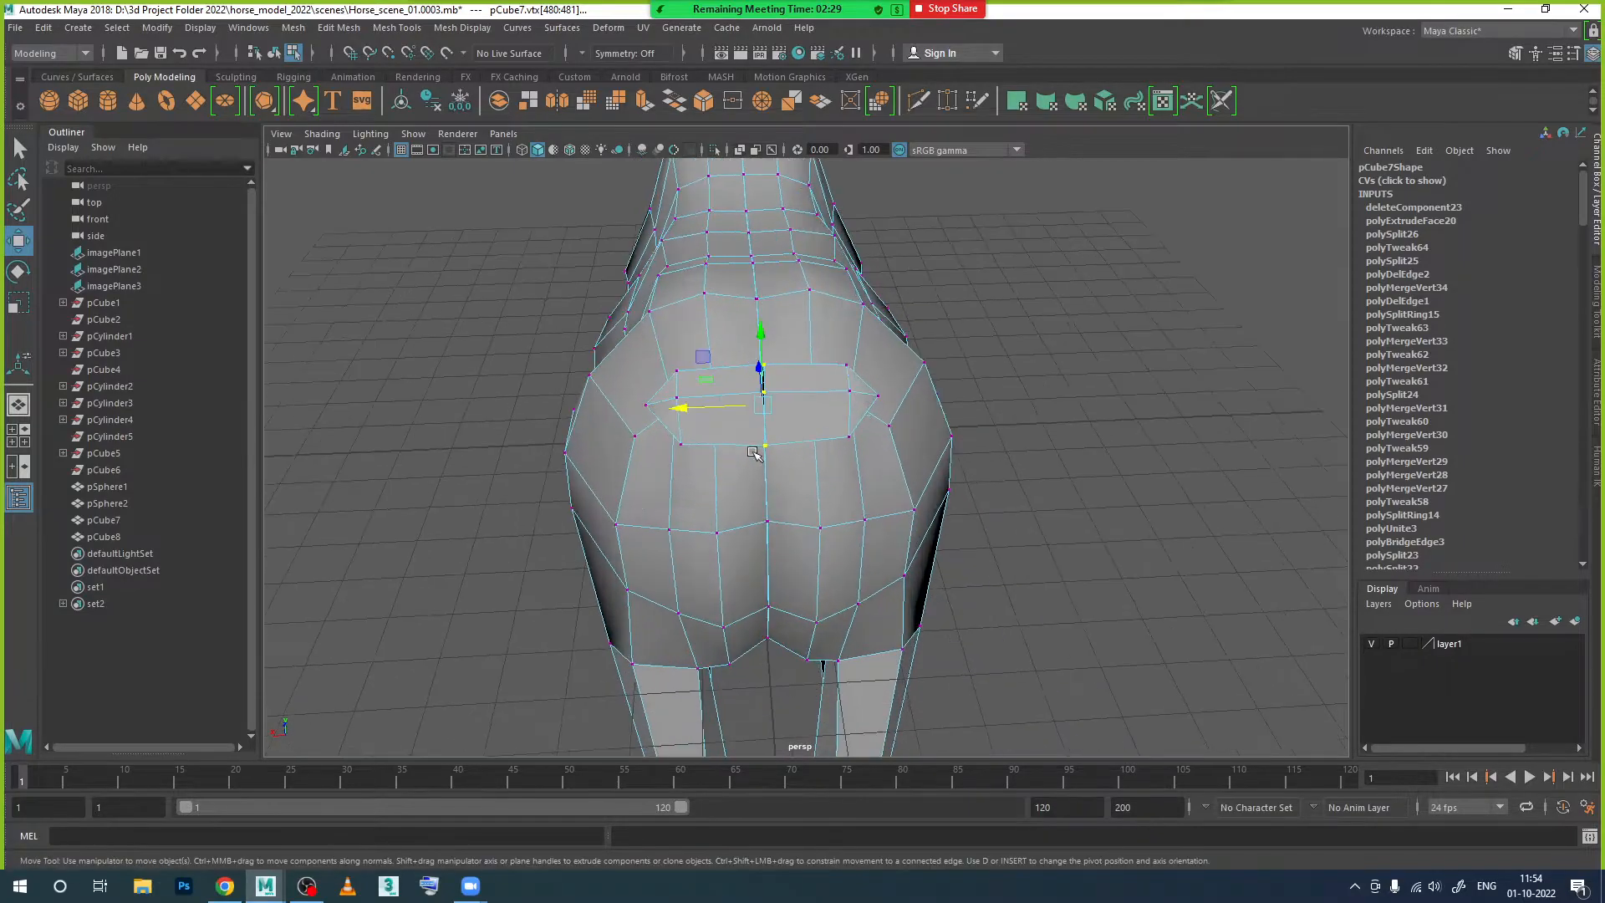
Step: Scale the inner border vertices flat along the width and nudge them to close the middle seam
{"action": "key", "text": "r"}
{"action": "left_click_drag", "start_coordinate": [665, 381], "coordinate": [698, 381]}
{"action": "key", "text": "w"}
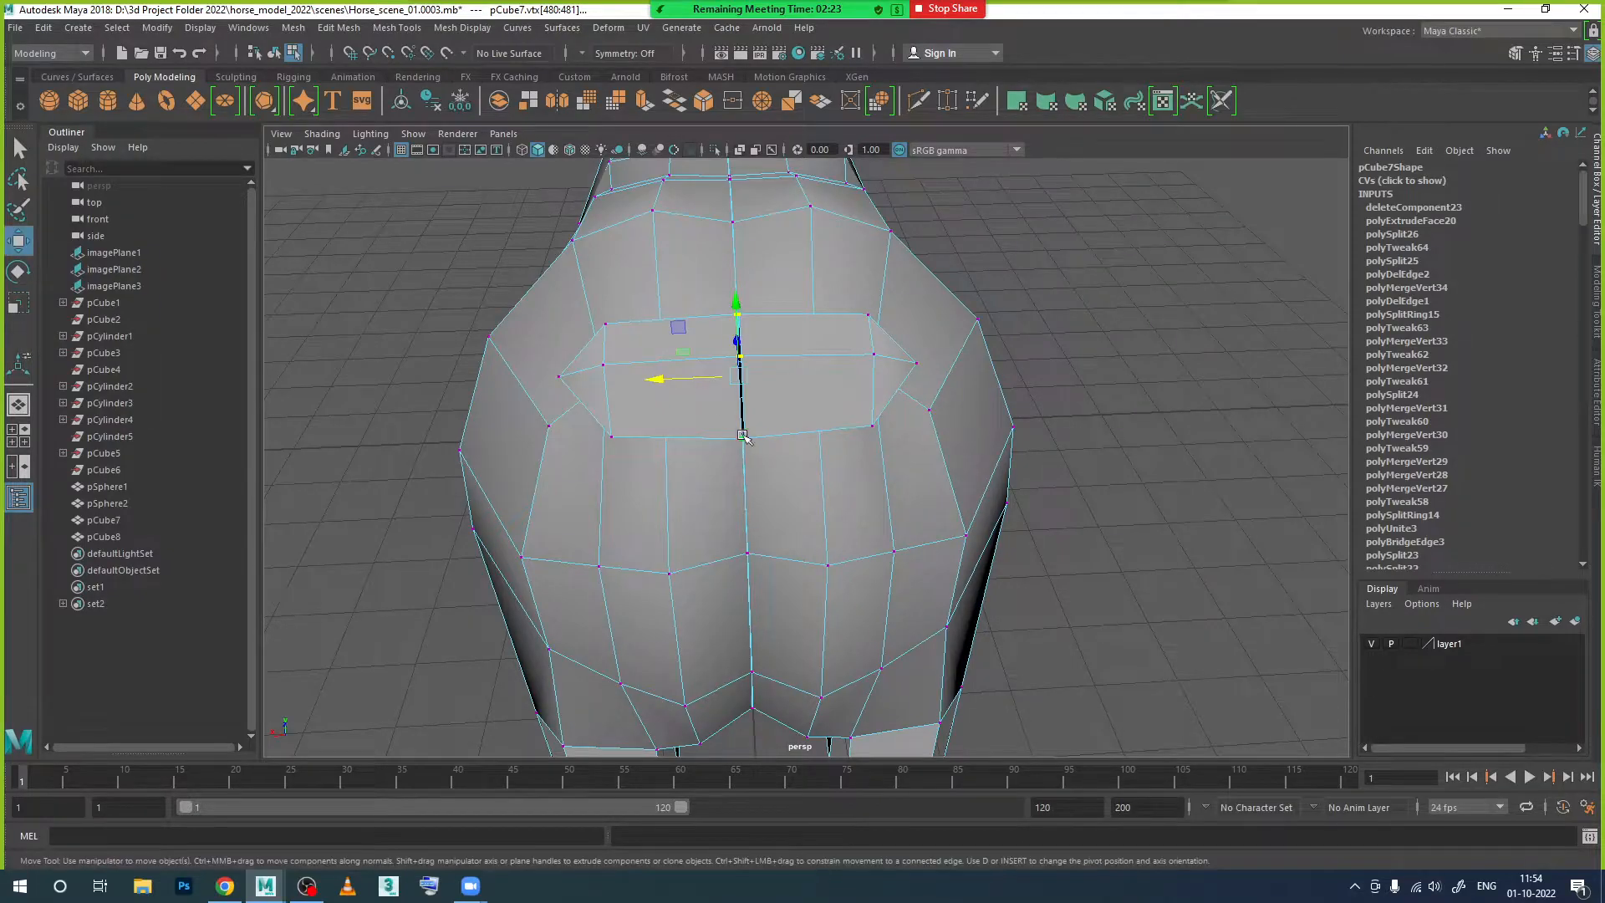
{"action": "scroll", "coordinate": [590, 332], "scroll_direction": "up", "scroll_amount": 3}
{"action": "left_click_drag", "start_coordinate": [611, 335], "coordinate": [614, 335]}
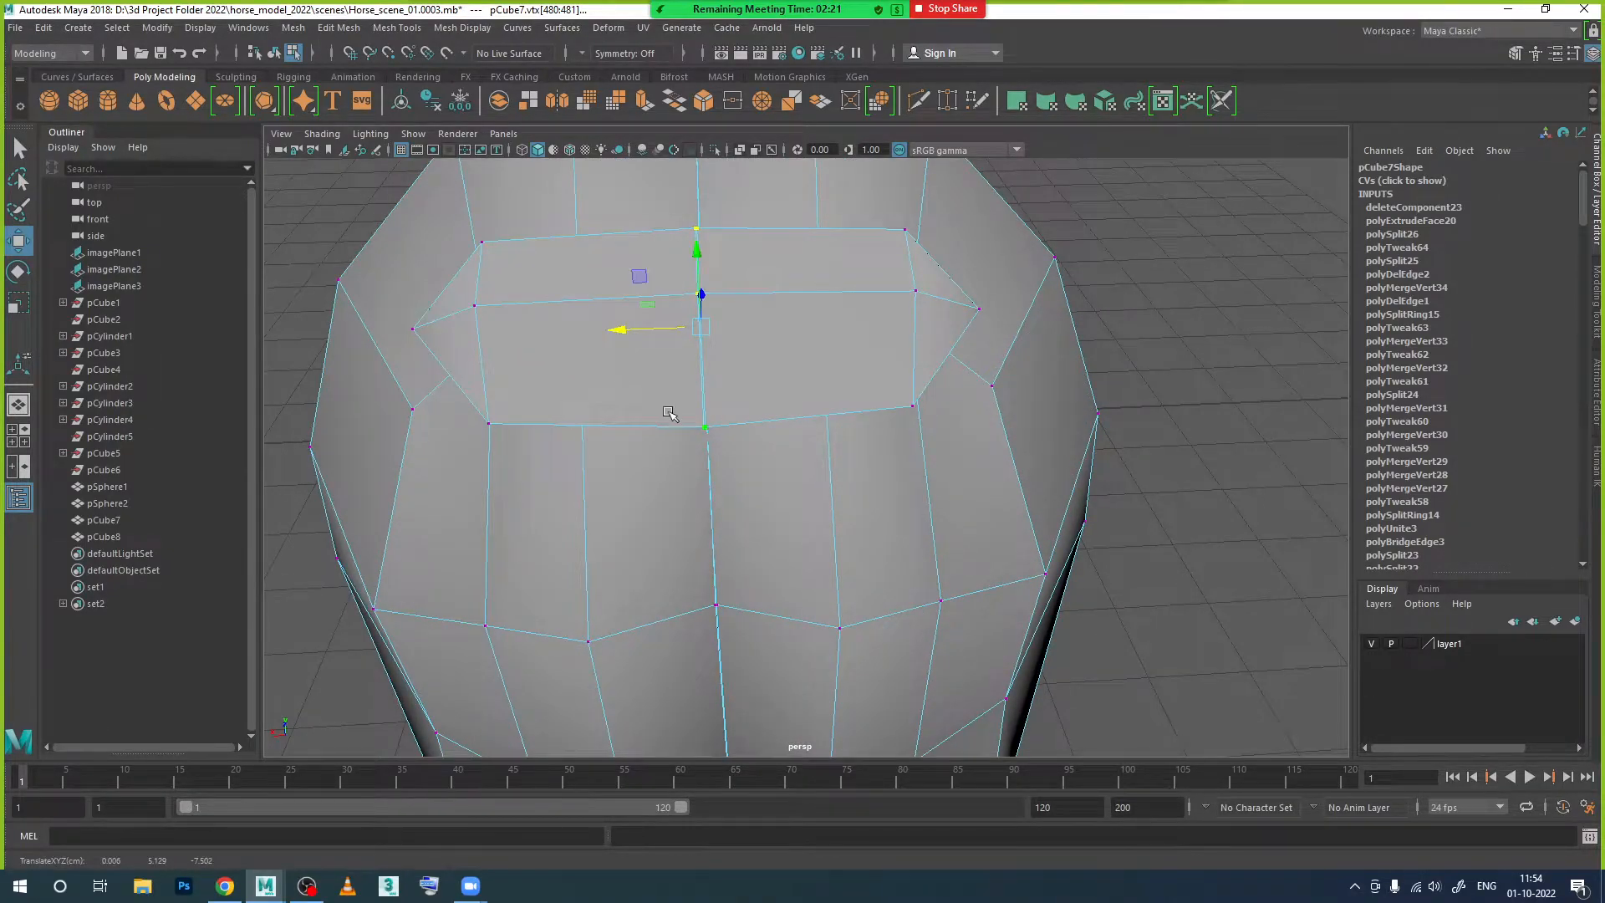
Step: Select the outer vertices of the tail stub and shift them slightly in the side view
{"action": "scroll", "coordinate": [711, 433], "scroll_direction": "down", "scroll_amount": 2}
{"action": "left_click_drag", "start_coordinate": [802, 473], "coordinate": [650, 424], "text": "alt"}
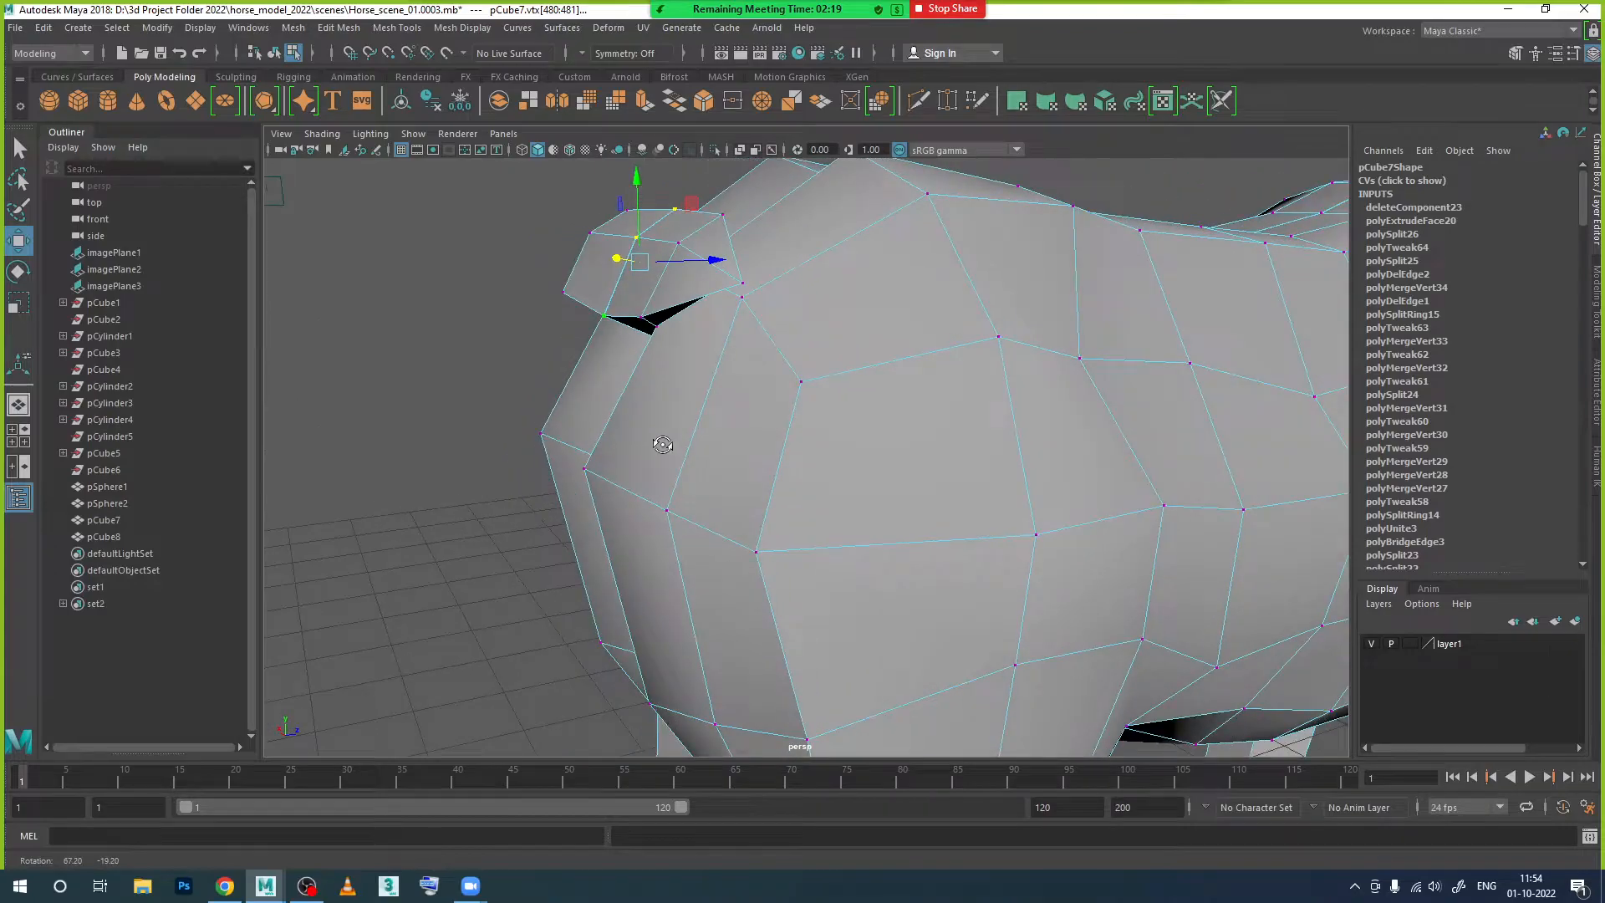
{"action": "left_click", "coordinate": [742, 283]}
{"action": "left_click", "coordinate": [679, 246], "text": "shift"}
{"action": "left_click", "coordinate": [642, 317], "text": "shift"}
{"action": "left_click", "coordinate": [720, 216], "text": "shift"}
{"action": "left_click_drag", "start_coordinate": [721, 216], "coordinate": [677, 314], "text": "alt"}
{"action": "left_click_drag", "start_coordinate": [684, 404], "coordinate": [934, 444], "text": "alt"}
{"action": "middle_click_drag", "start_coordinate": [958, 450], "coordinate": [782, 439], "text": "alt"}
{"action": "left_click_drag", "start_coordinate": [782, 439], "coordinate": [910, 385], "text": "alt"}
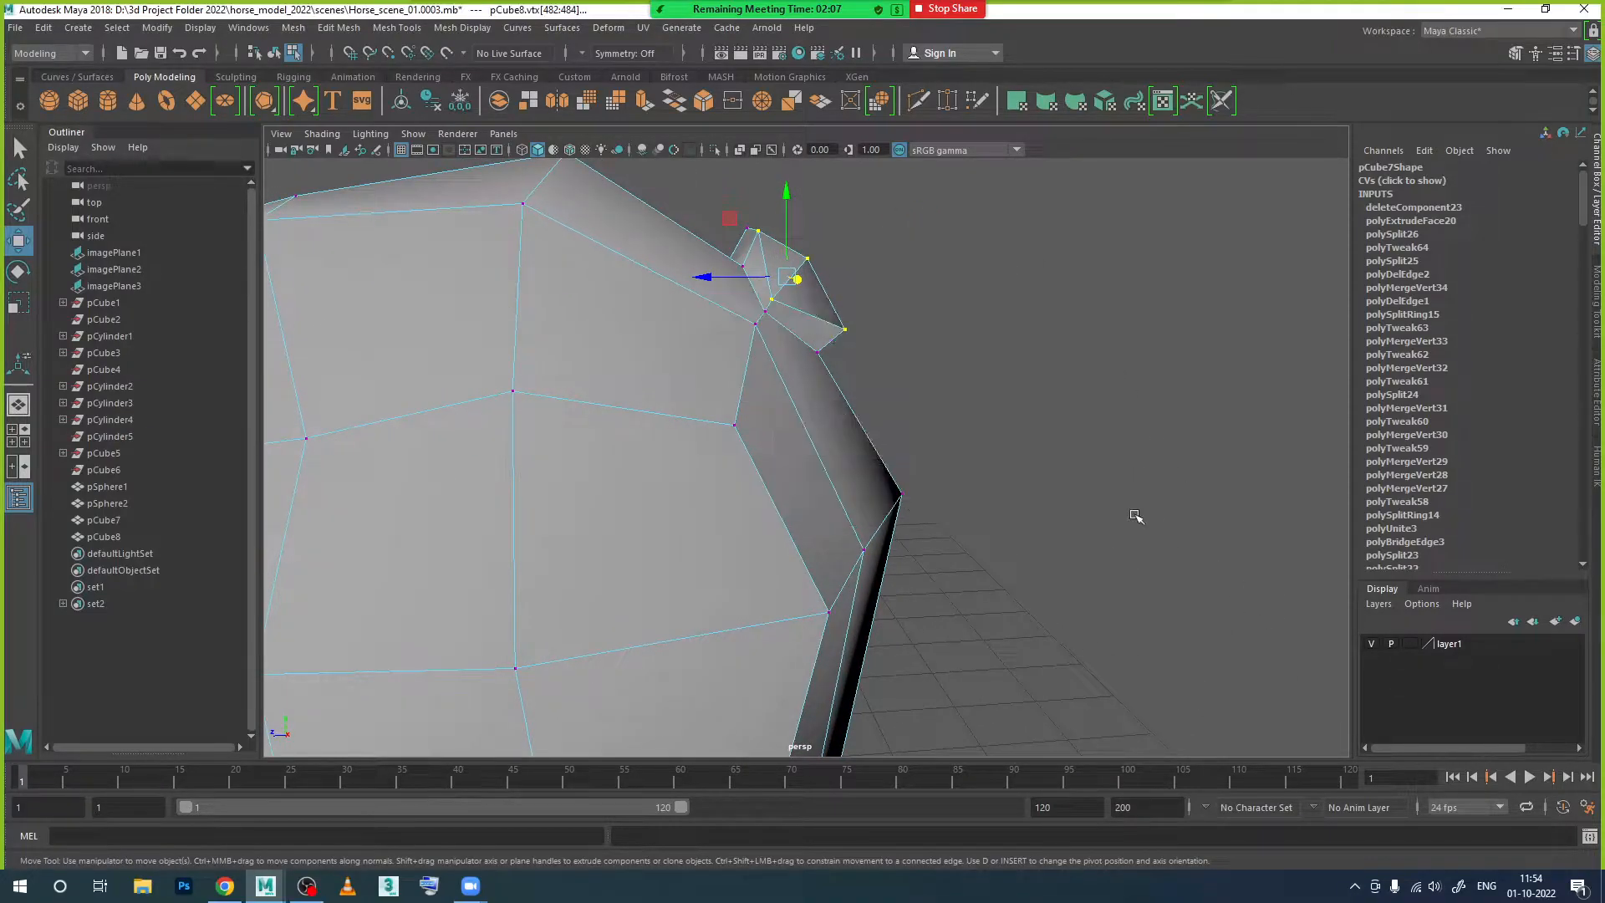
{"action": "key", "text": "space"}
{"action": "key", "text": "space"}
{"action": "scroll", "coordinate": [1098, 510], "scroll_direction": "down", "scroll_amount": 3}
{"action": "middle_click_drag", "start_coordinate": [1158, 475], "coordinate": [766, 475], "text": "alt"}
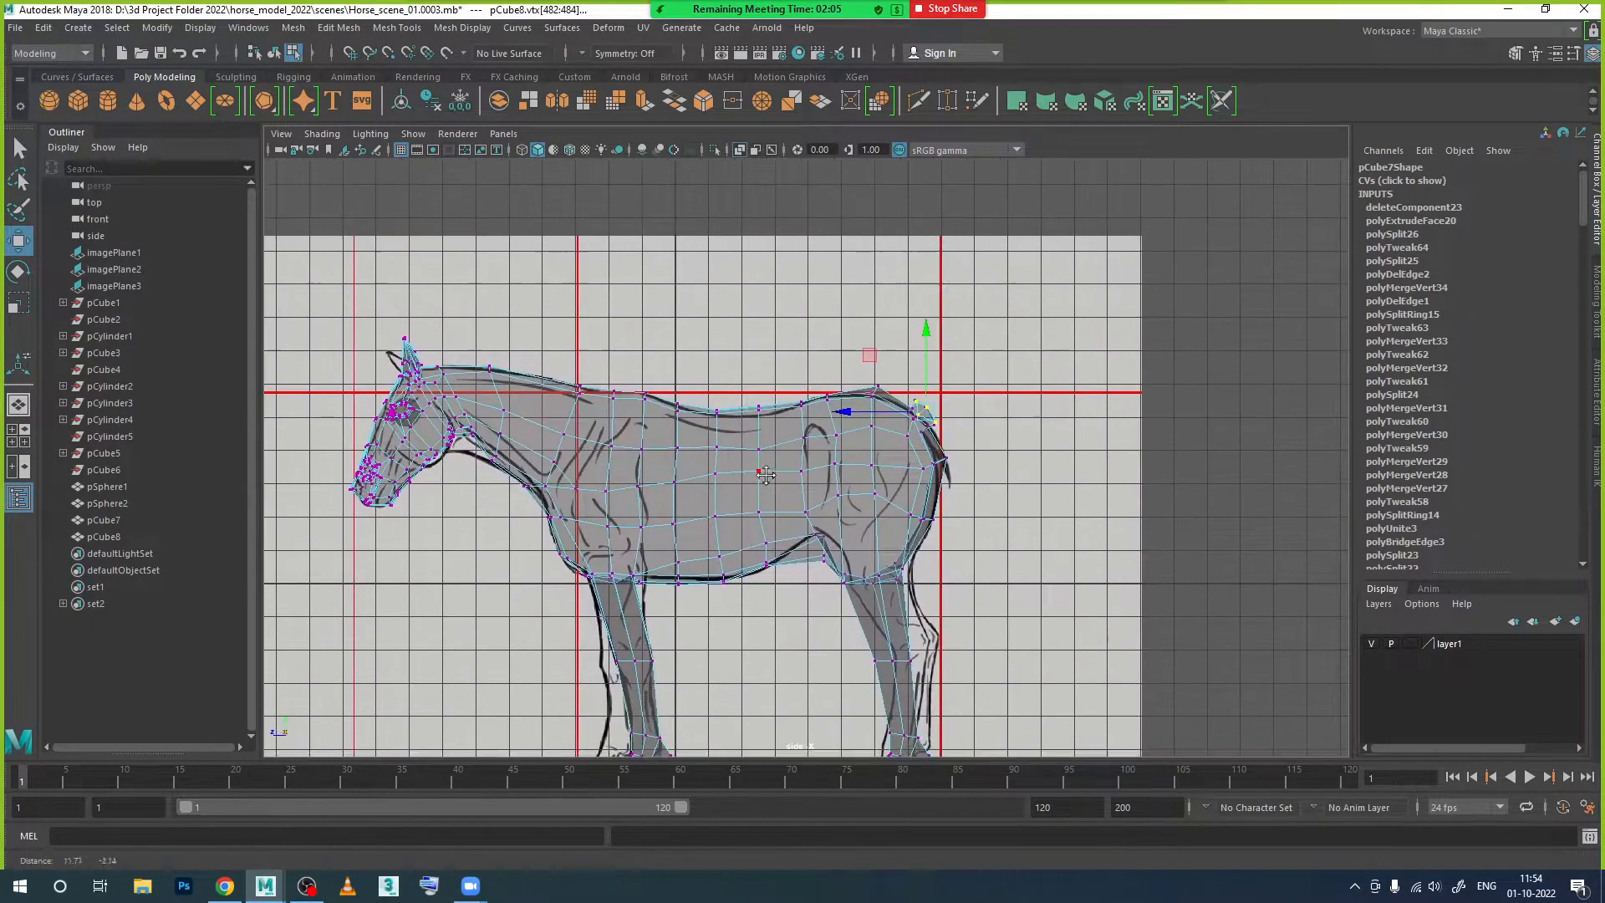
{"action": "scroll", "coordinate": [885, 409], "scroll_direction": "up", "scroll_amount": 8}
{"action": "scroll", "coordinate": [886, 409], "scroll_direction": "up", "scroll_amount": 2}
{"action": "left_click_drag", "start_coordinate": [844, 387], "coordinate": [840, 390]}
Step: Pull all outer end vertices of the tail stub backward and slightly up in the side view, and scale them smaller
{"action": "left_click_drag", "start_coordinate": [936, 493], "coordinate": [935, 494], "text": "shift"}
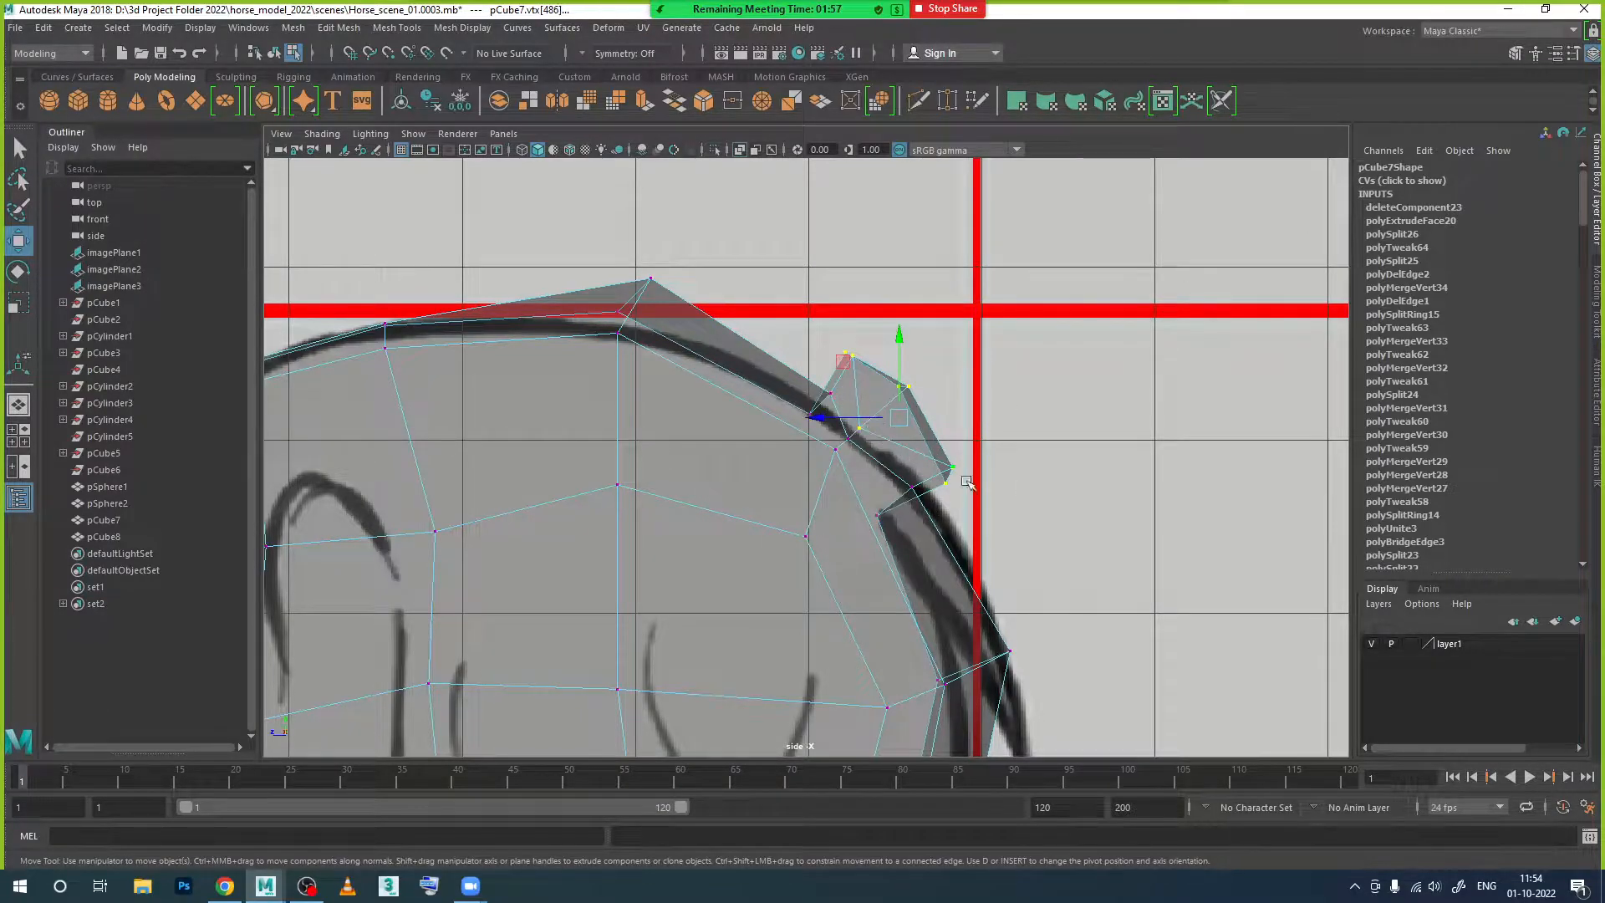
{"action": "left_click_drag", "start_coordinate": [838, 430], "coordinate": [978, 396]}
{"action": "key", "text": "r"}
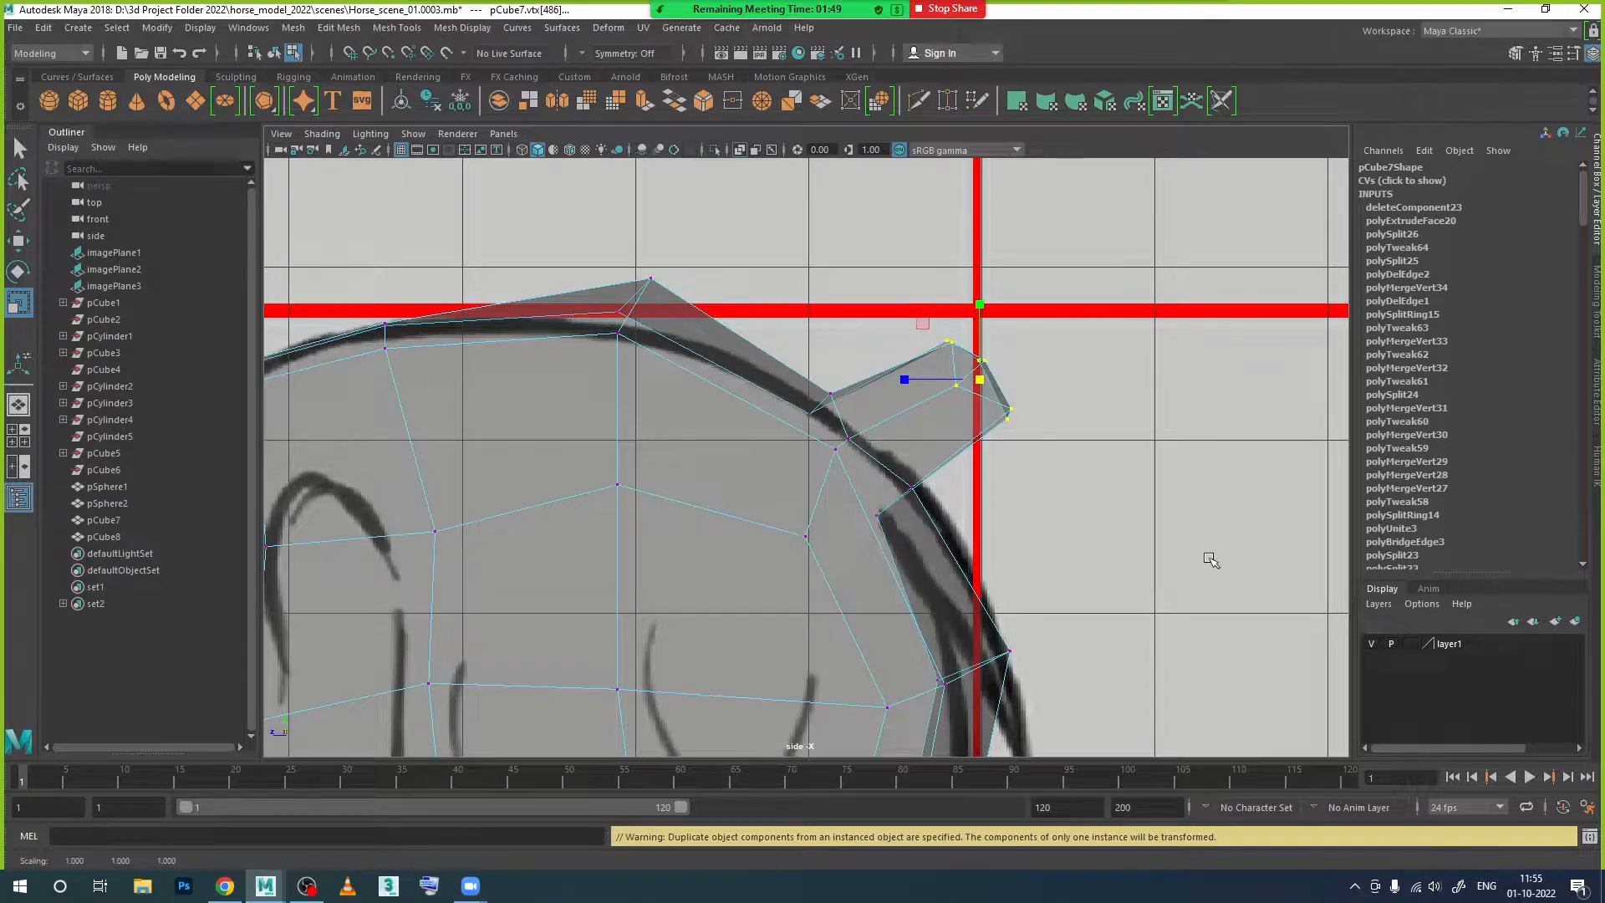
{"action": "key", "text": "space"}
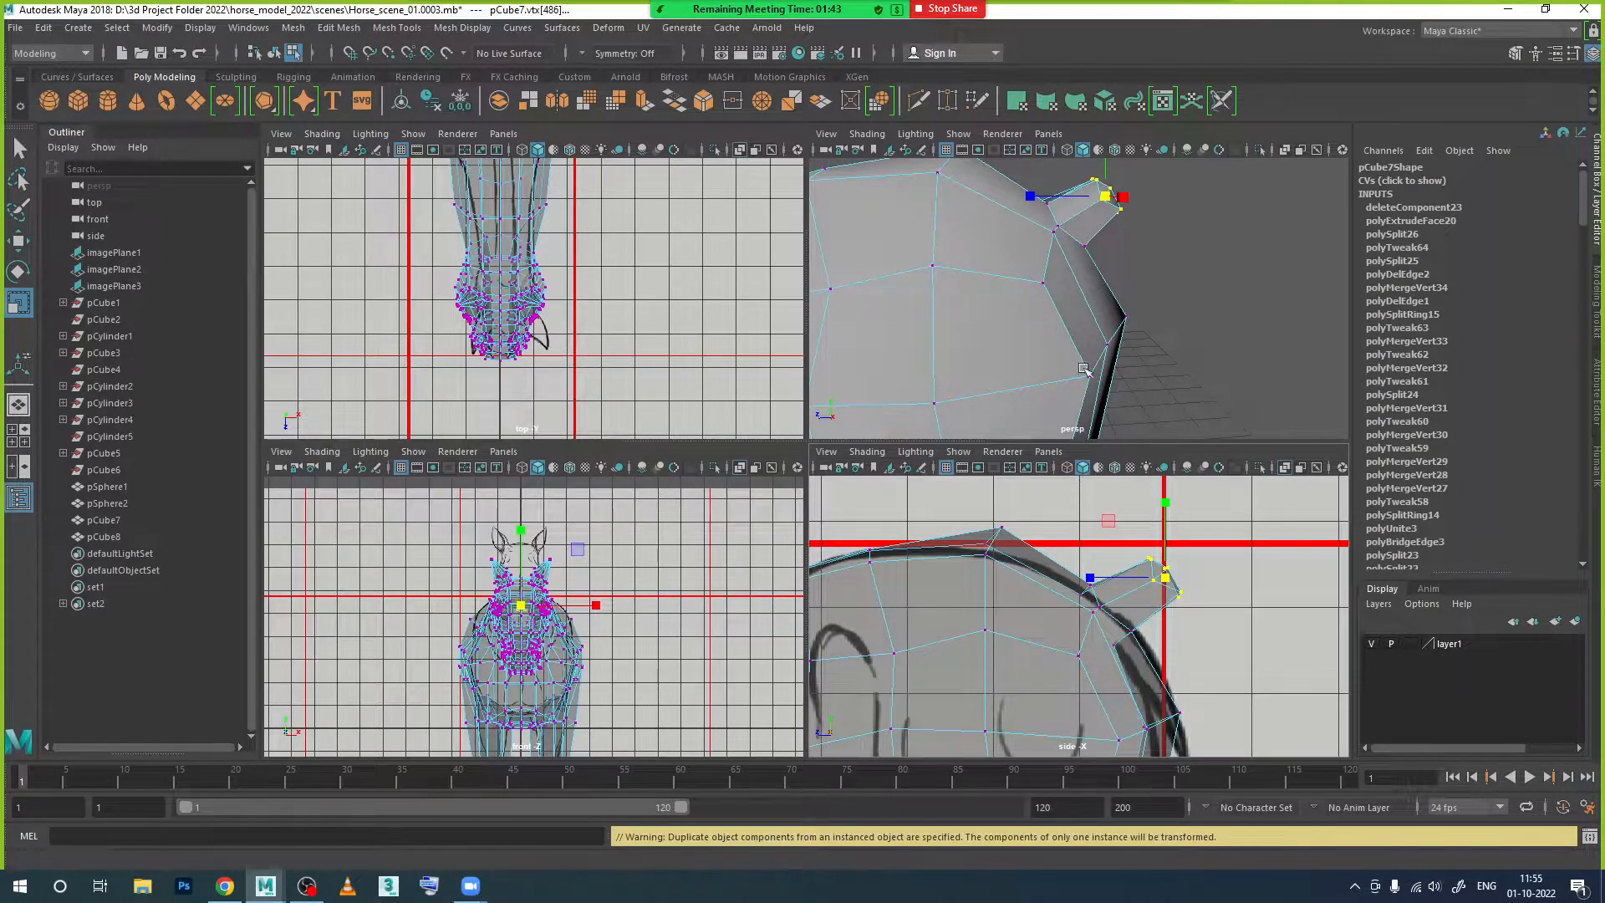
{"action": "key", "text": "space"}
Step: Raise the upper tail-root vertices where the stub joins the top of the rump
{"action": "left_click_drag", "start_coordinate": [1070, 444], "coordinate": [828, 372], "text": "alt"}
{"action": "left_click", "coordinate": [778, 370]}
{"action": "key", "text": "w"}
{"action": "left_click_drag", "start_coordinate": [771, 319], "coordinate": [775, 279]}
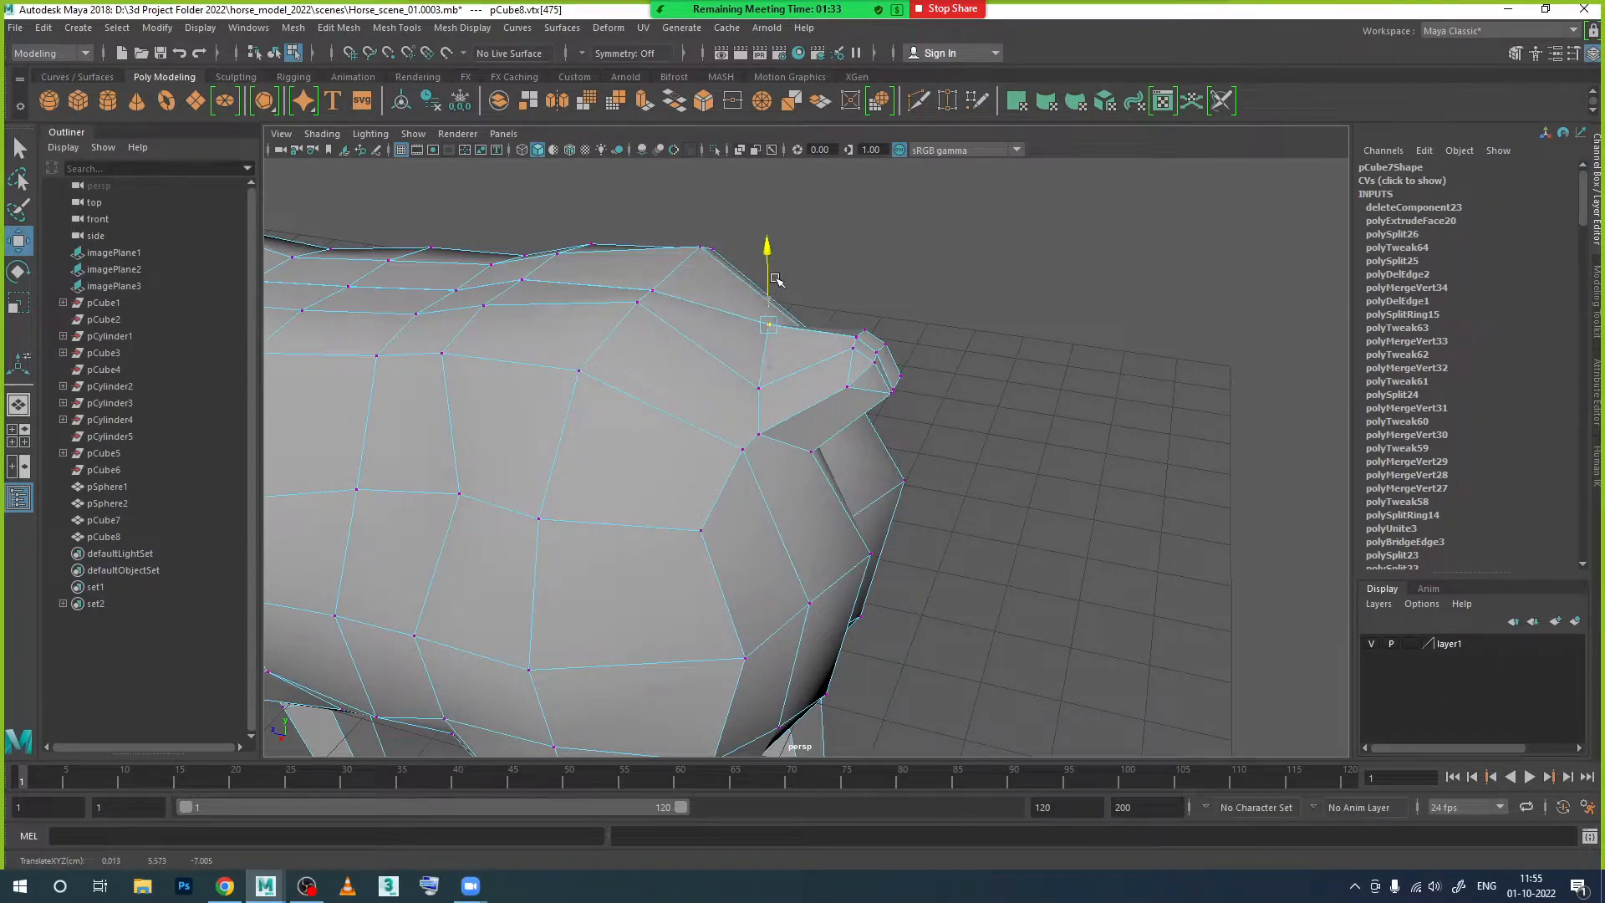
{"action": "left_click_drag", "start_coordinate": [828, 411], "coordinate": [781, 391], "text": "alt"}
{"action": "left_click", "coordinate": [751, 370]}
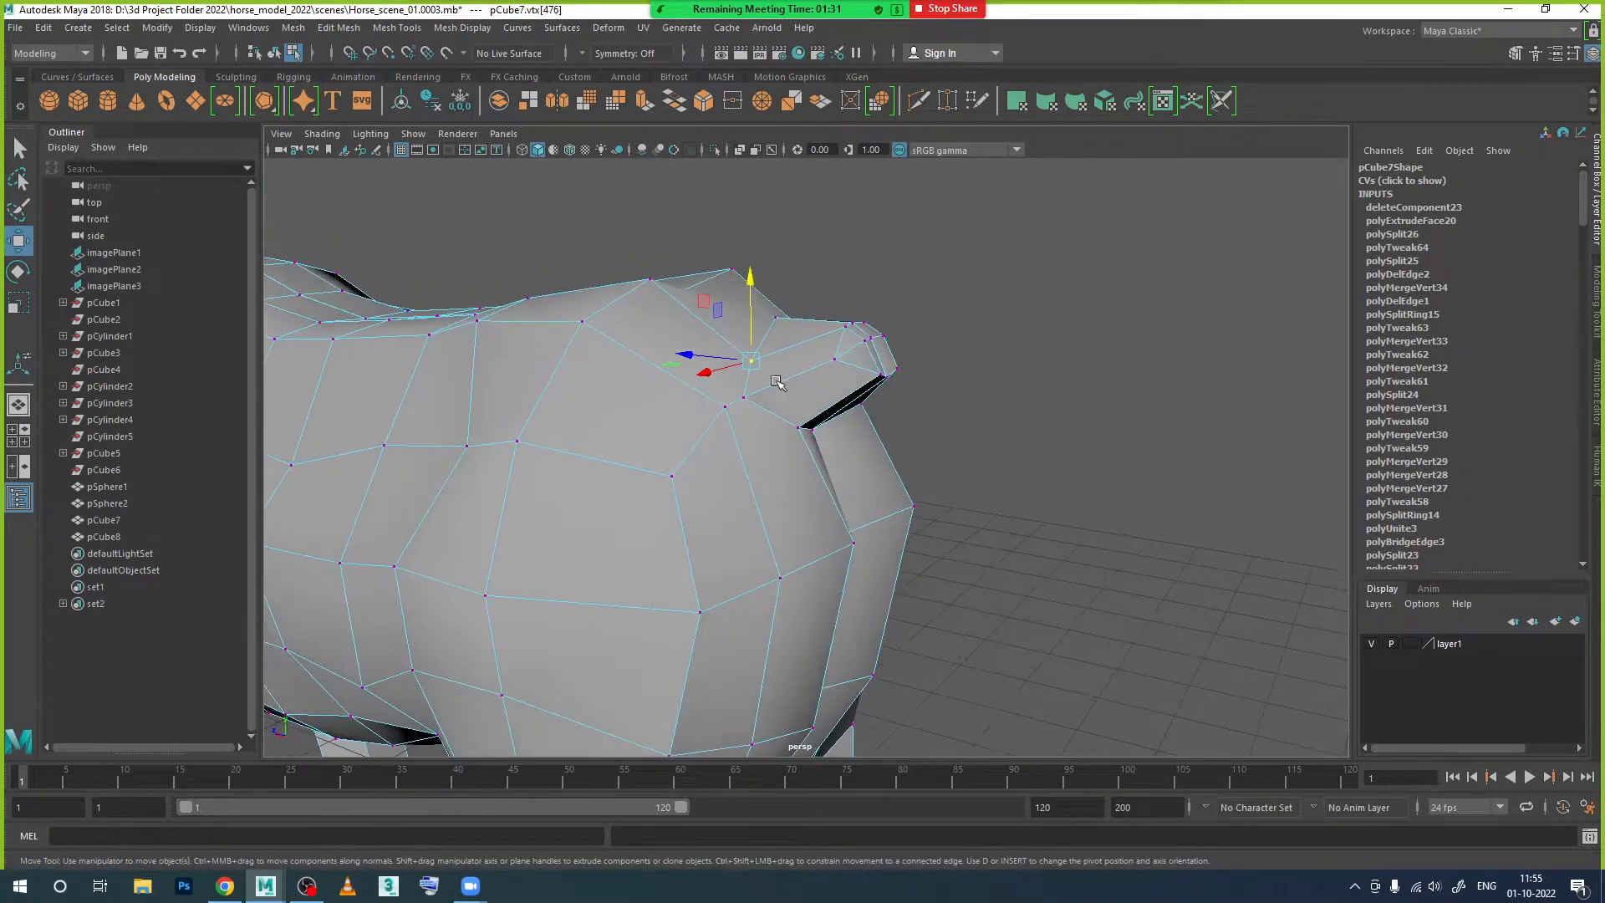
{"action": "left_click_drag", "start_coordinate": [752, 319], "coordinate": [751, 301]}
Step: Lower the pair of vertices on top of the rump just in front of the tail
{"action": "left_click_drag", "start_coordinate": [868, 427], "coordinate": [886, 343], "text": "alt"}
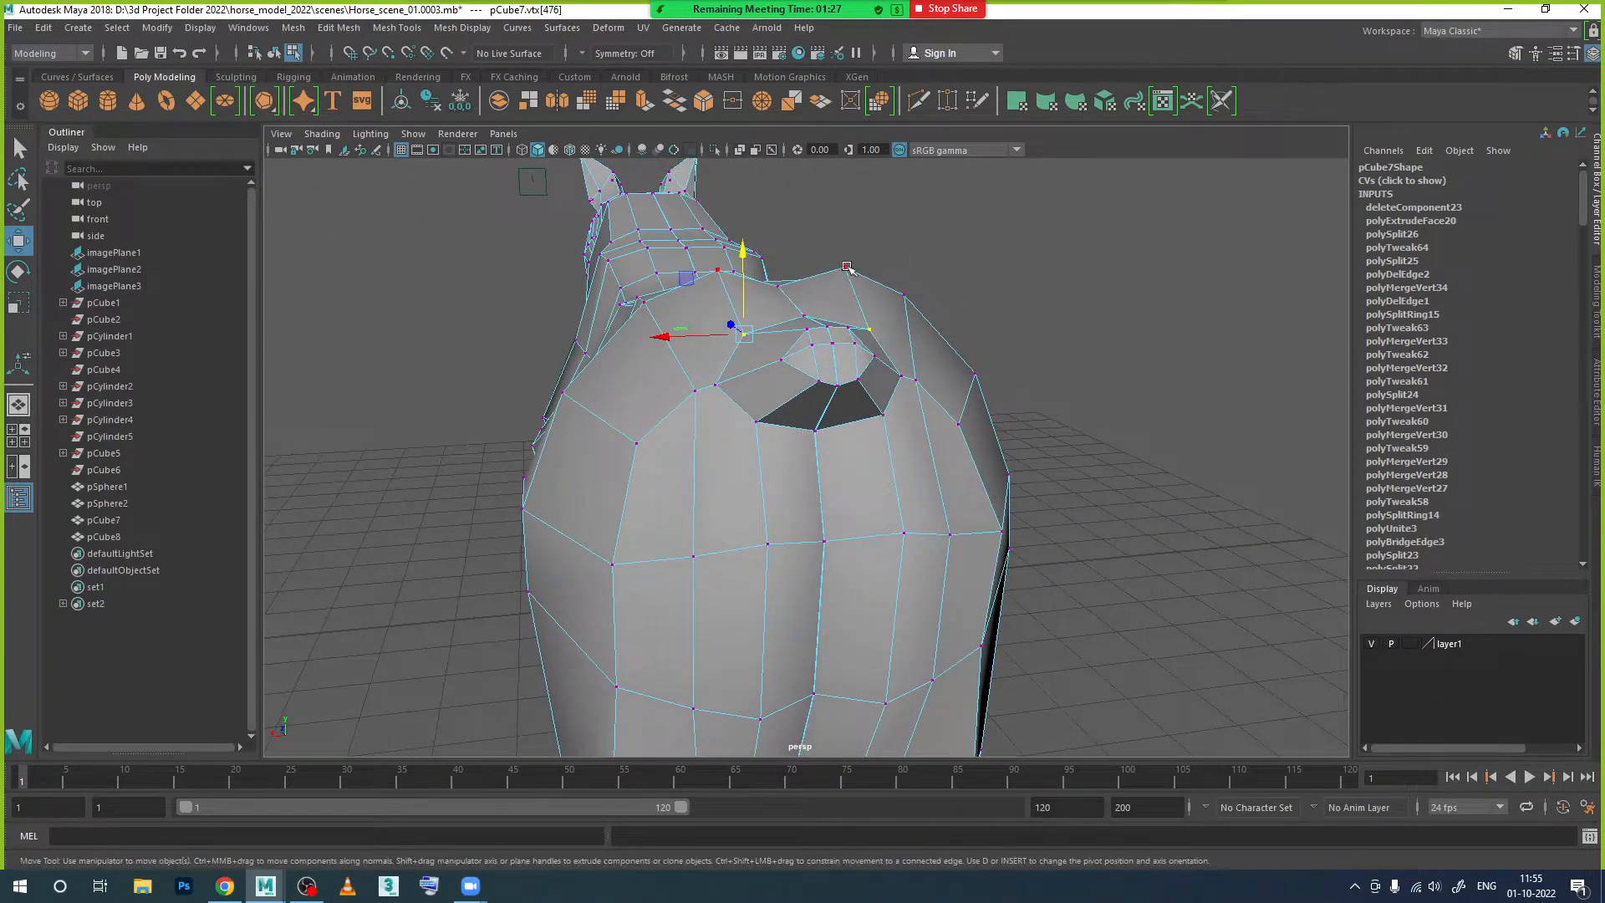
{"action": "left_click", "coordinate": [719, 271], "text": "shift"}
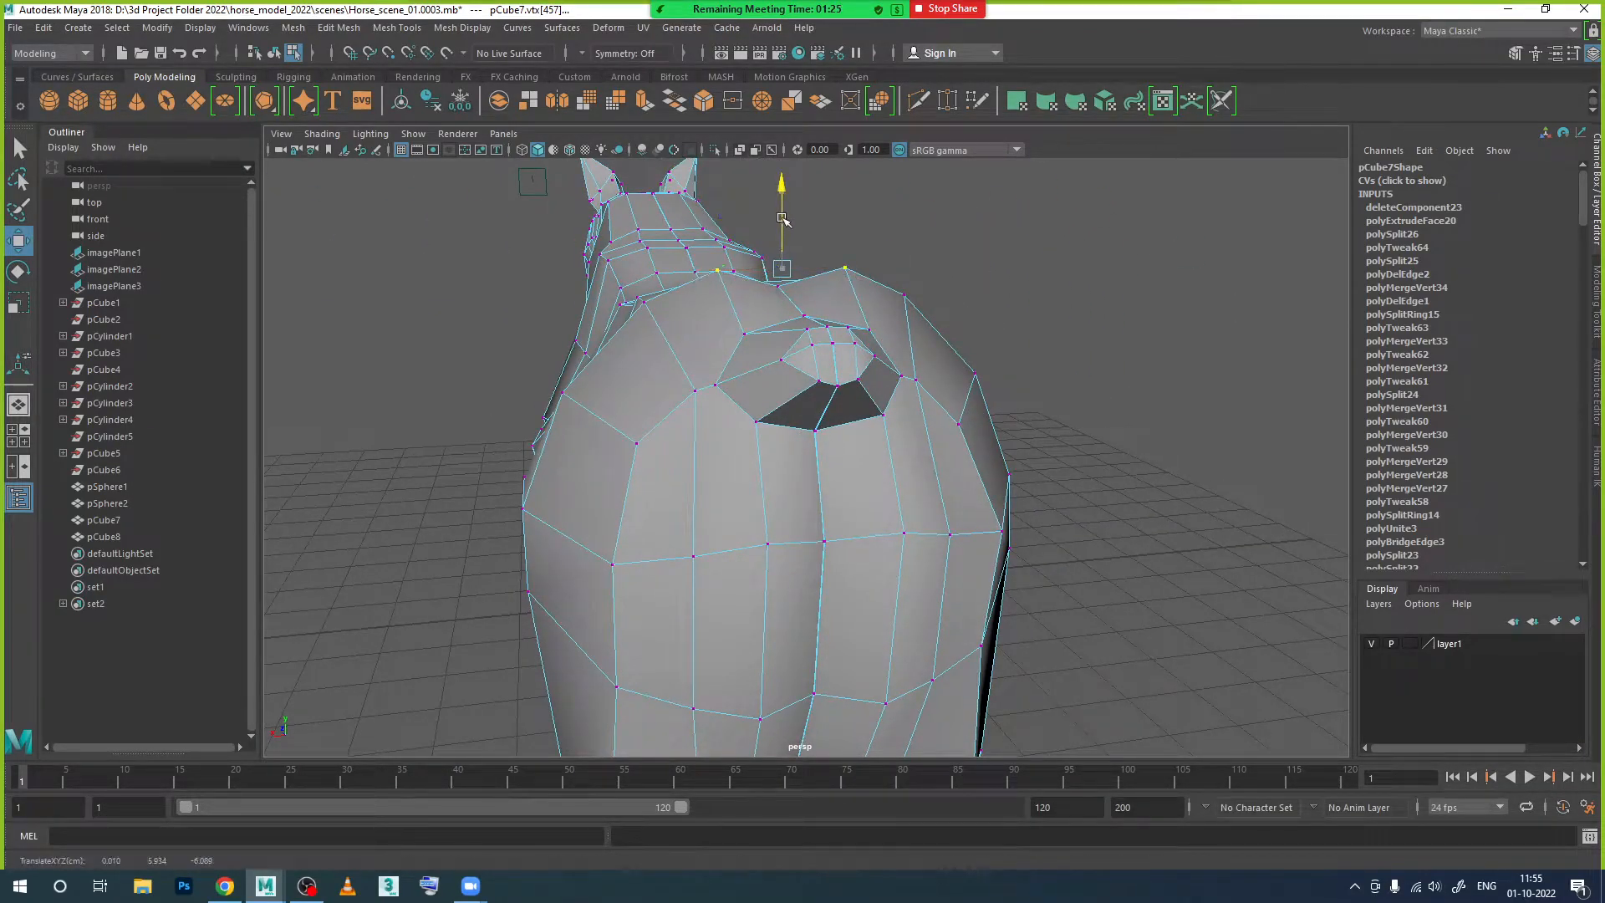
{"action": "left_click_drag", "start_coordinate": [783, 220], "coordinate": [783, 234]}
{"action": "left_click_drag", "start_coordinate": [833, 398], "coordinate": [975, 387], "text": "alt"}
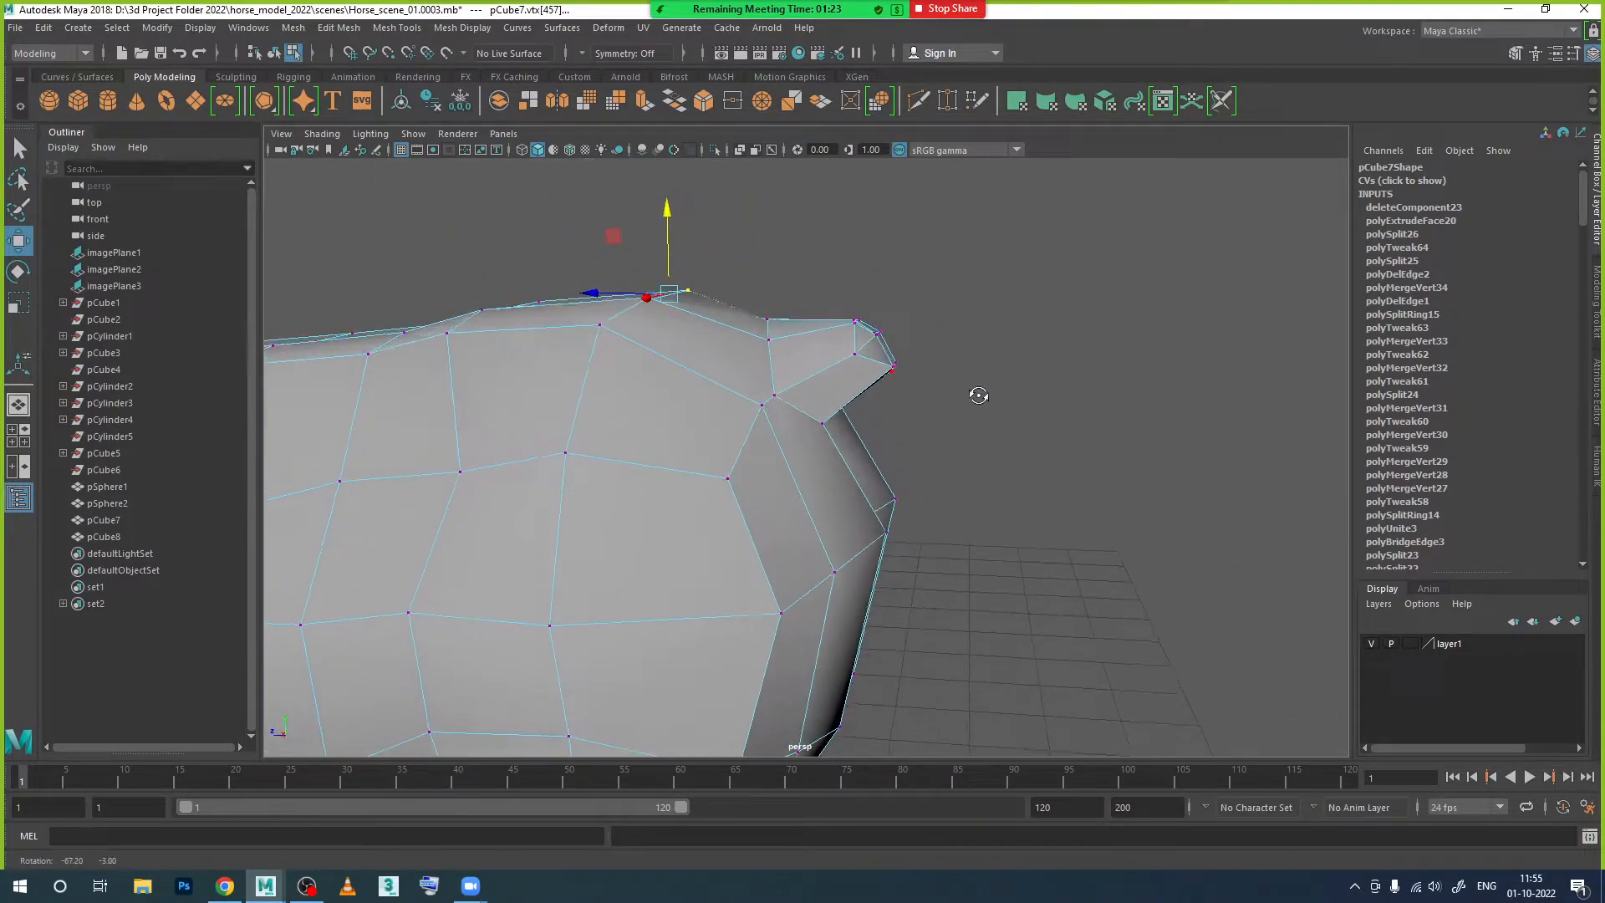
Step: Reposition the side vertex of the tail root and raise the centre vertex beneath the tail
{"action": "left_click_drag", "start_coordinate": [974, 443], "coordinate": [737, 355], "text": "alt"}
{"action": "left_click", "coordinate": [711, 333]}
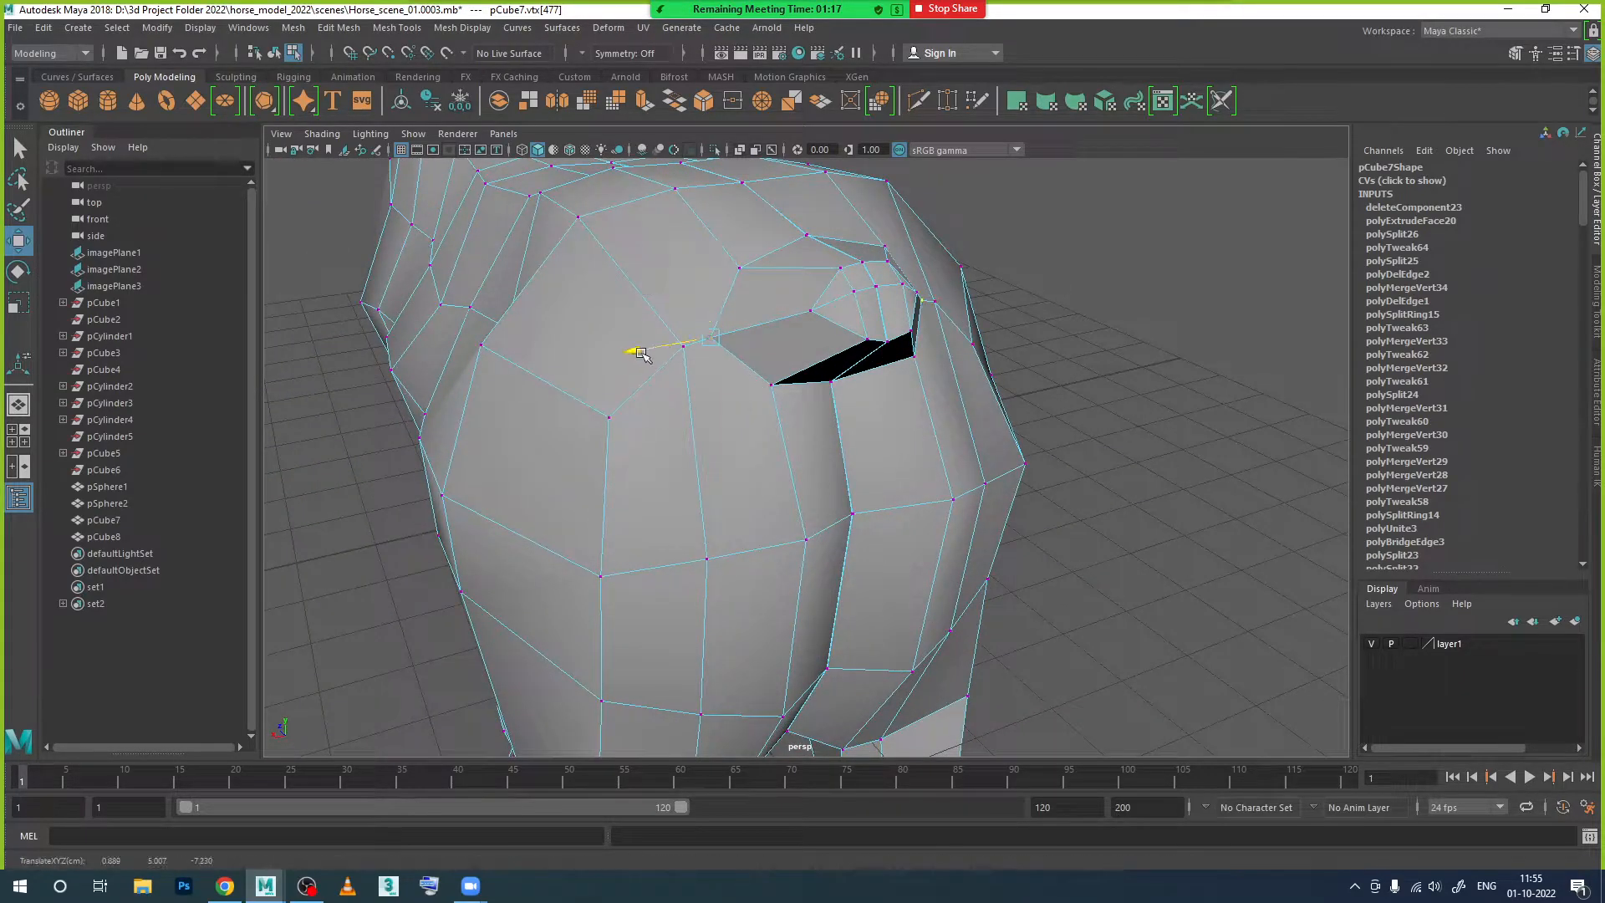
{"action": "left_click_drag", "start_coordinate": [832, 391], "coordinate": [794, 414], "text": "alt"}
{"action": "left_click", "coordinate": [828, 381]}
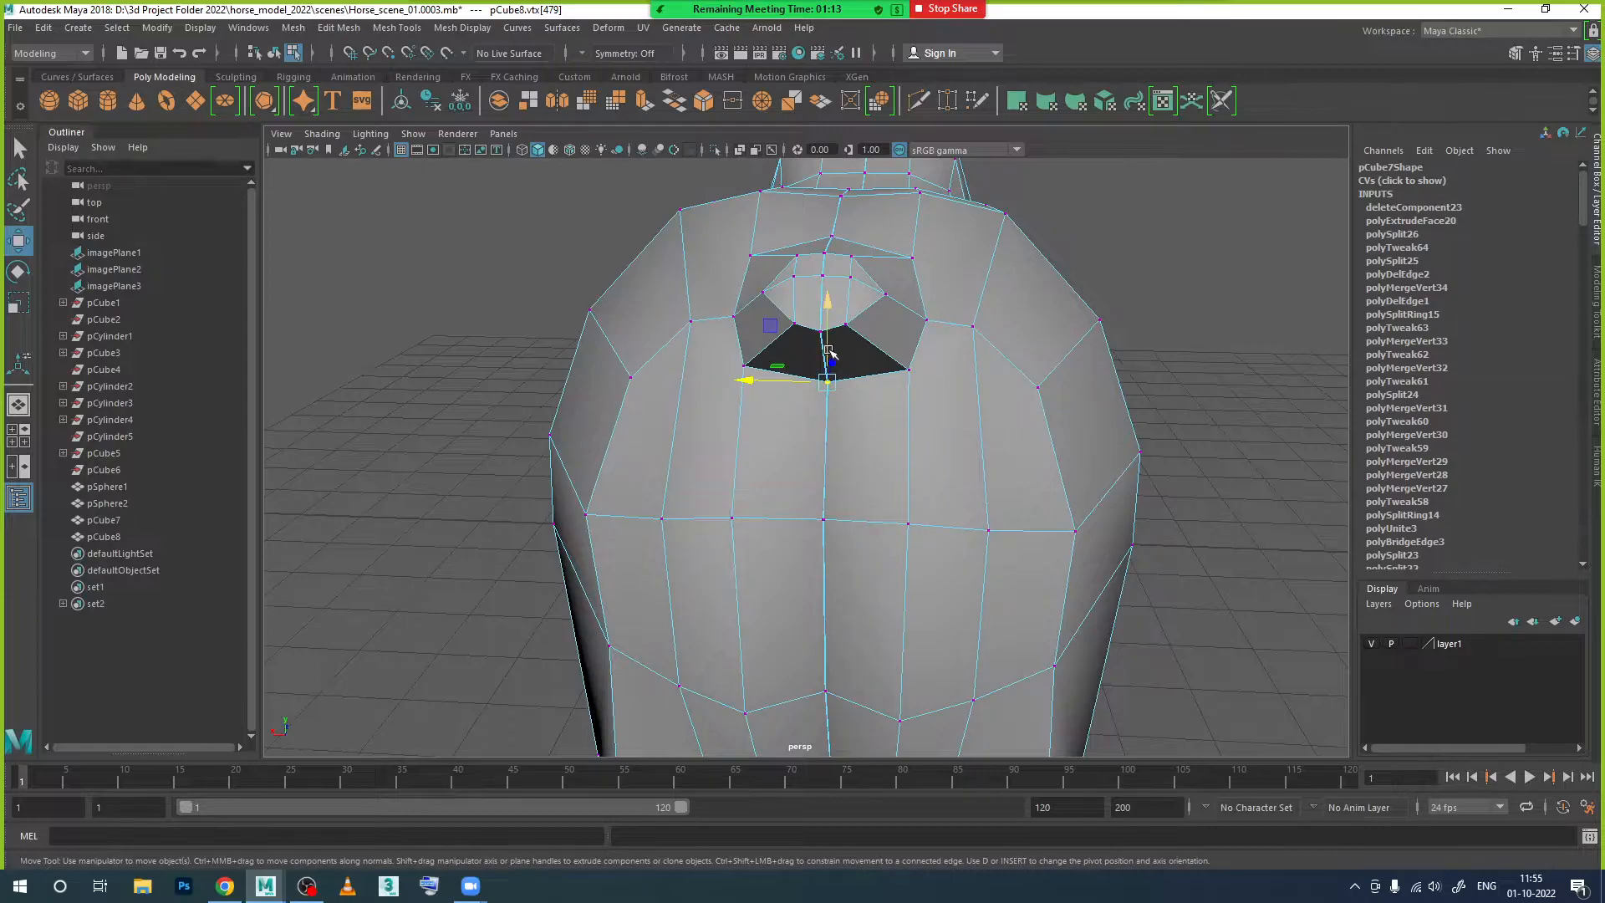
{"action": "left_click_drag", "start_coordinate": [831, 352], "coordinate": [759, 385]}
Step: Bring the two lower corner vertices of the tail root closer together beneath the stub
{"action": "left_click", "coordinate": [754, 362]}
{"action": "left_click", "coordinate": [919, 362], "text": "shift"}
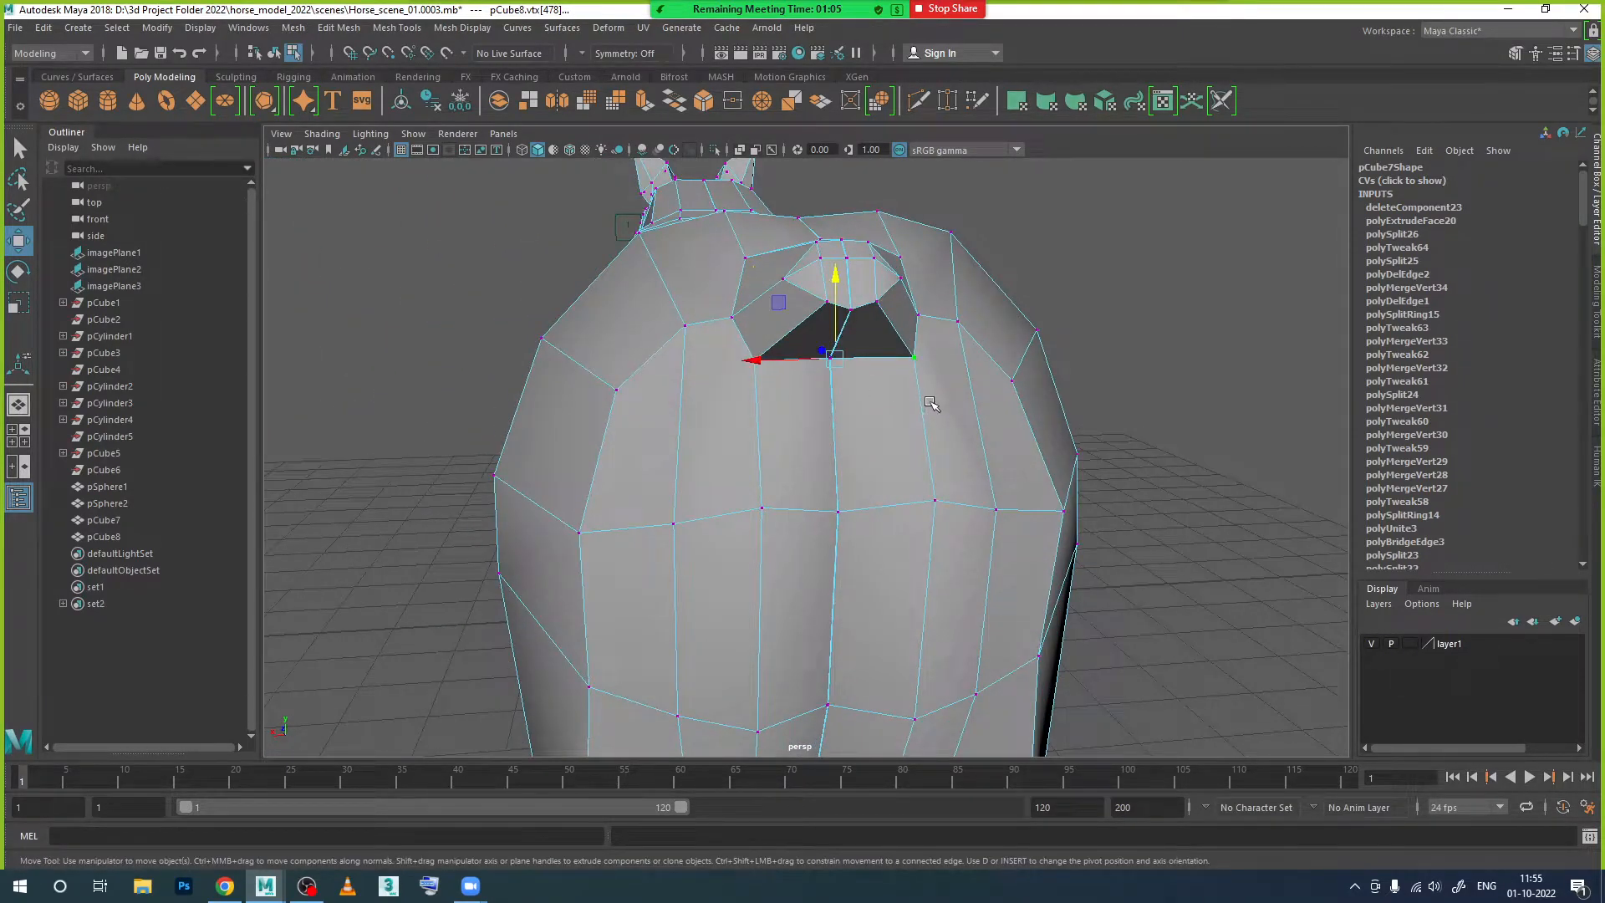
{"action": "key", "text": "r"}
{"action": "left_click", "coordinate": [757, 371]}
{"action": "key", "text": "w"}
{"action": "left_click_drag", "start_coordinate": [688, 364], "coordinate": [702, 362]}
Step: Spread the lower corner vertices at the tip of the tail stub farther apart
{"action": "left_click_drag", "start_coordinate": [759, 440], "coordinate": [736, 322], "text": "alt"}
{"action": "left_click", "coordinate": [875, 314]}
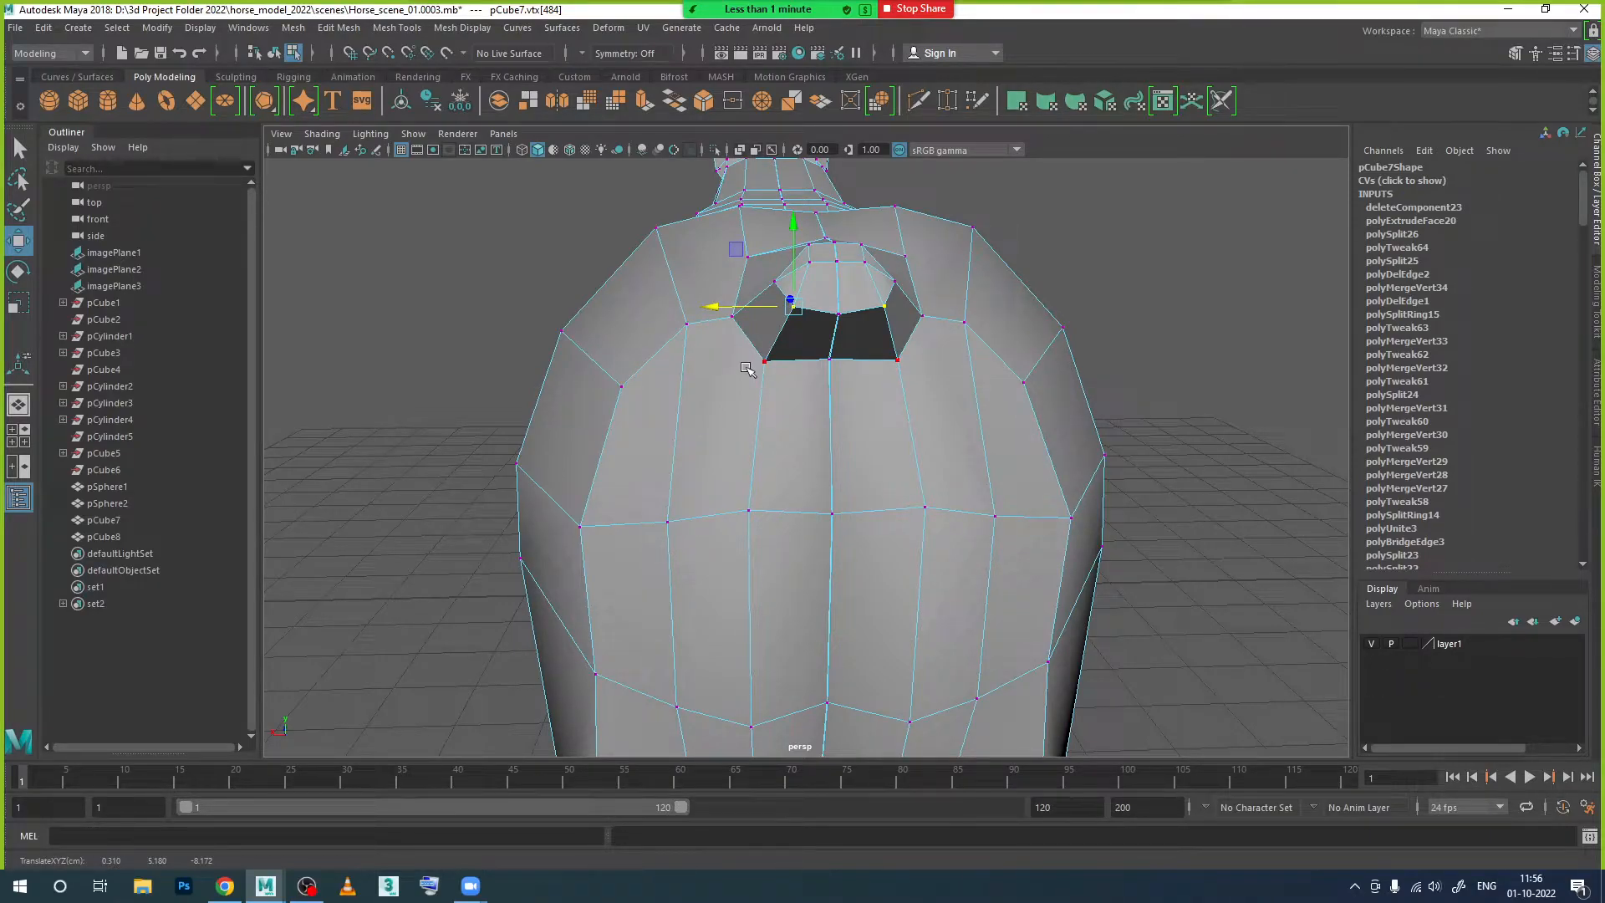
Step: Switch to face selection and try to select the faces closing the end of the tail stub
{"action": "left_click_drag", "start_coordinate": [746, 369], "coordinate": [878, 405], "text": "alt"}
{"action": "right_click_drag", "start_coordinate": [882, 396], "coordinate": [887, 435]}
{"action": "left_click", "coordinate": [873, 399]}
{"action": "left_click_drag", "start_coordinate": [911, 423], "coordinate": [849, 463], "text": "alt"}
{"action": "left_click", "coordinate": [843, 453], "text": "shift"}
{"action": "left_click", "coordinate": [862, 408], "text": "shift"}
{"action": "left_click", "coordinate": [834, 425], "text": "shift"}
{"action": "left_click", "coordinate": [811, 420], "text": "shift"}
{"action": "left_click_drag", "start_coordinate": [819, 529], "coordinate": [827, 501], "text": "alt"}
{"action": "left_click", "coordinate": [893, 495]}
Step: Try to delete the end faces of the tail stub on both mirrored halves, and undo the deletion
{"action": "left_click", "coordinate": [832, 405]}
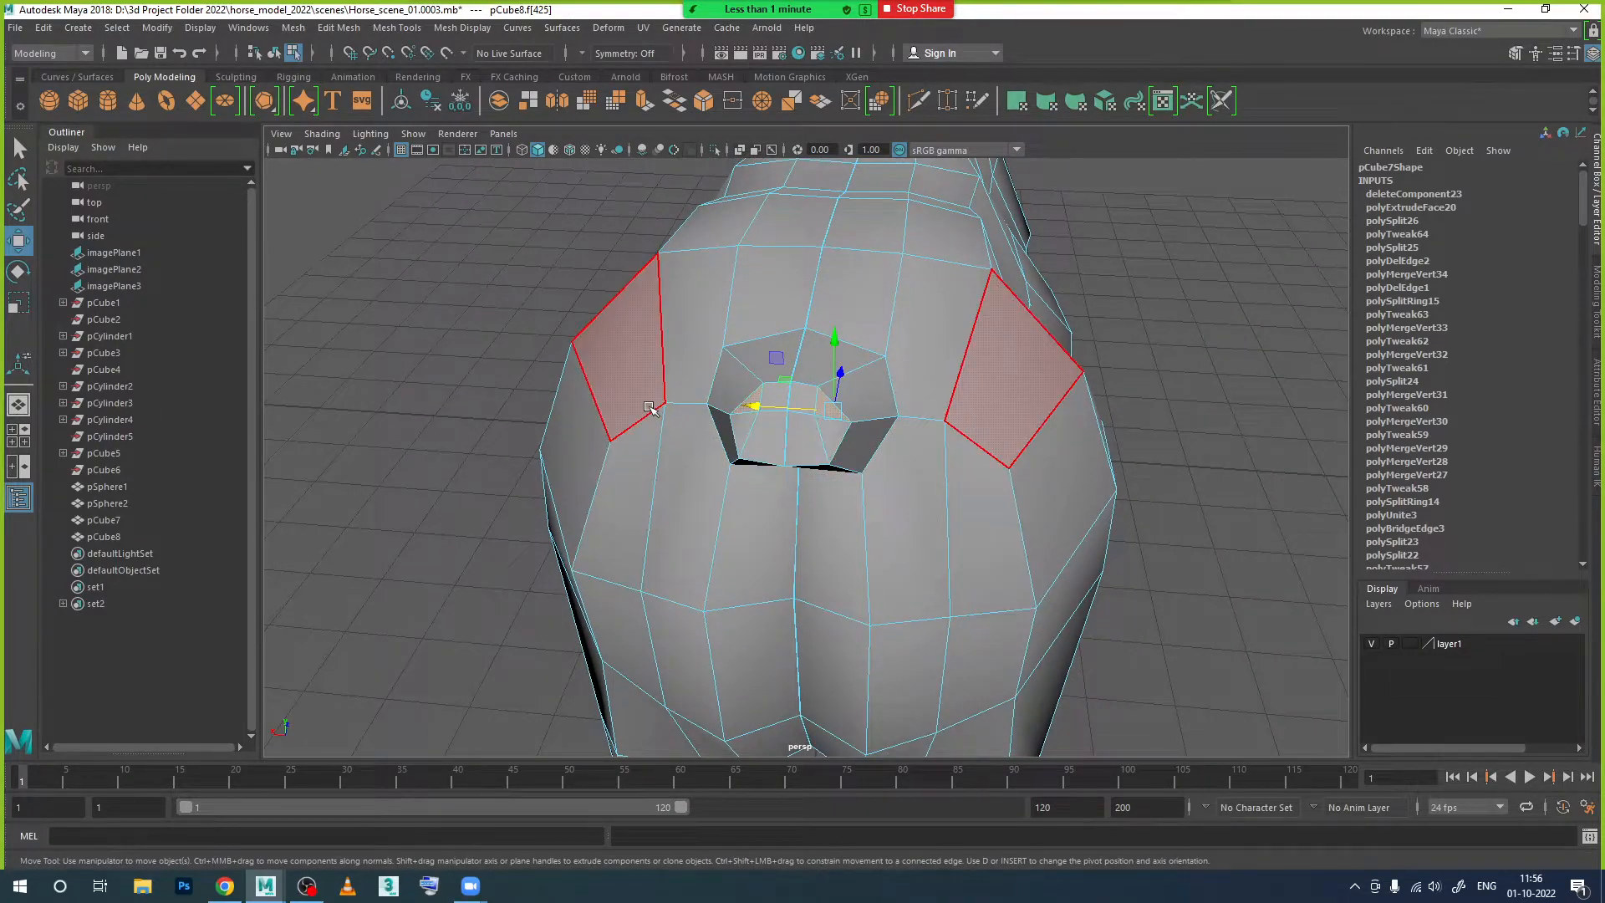
{"action": "key", "text": "q"}
{"action": "left_click", "coordinate": [806, 402], "text": "shift"}
{"action": "left_click", "coordinate": [777, 442], "text": "shift"}
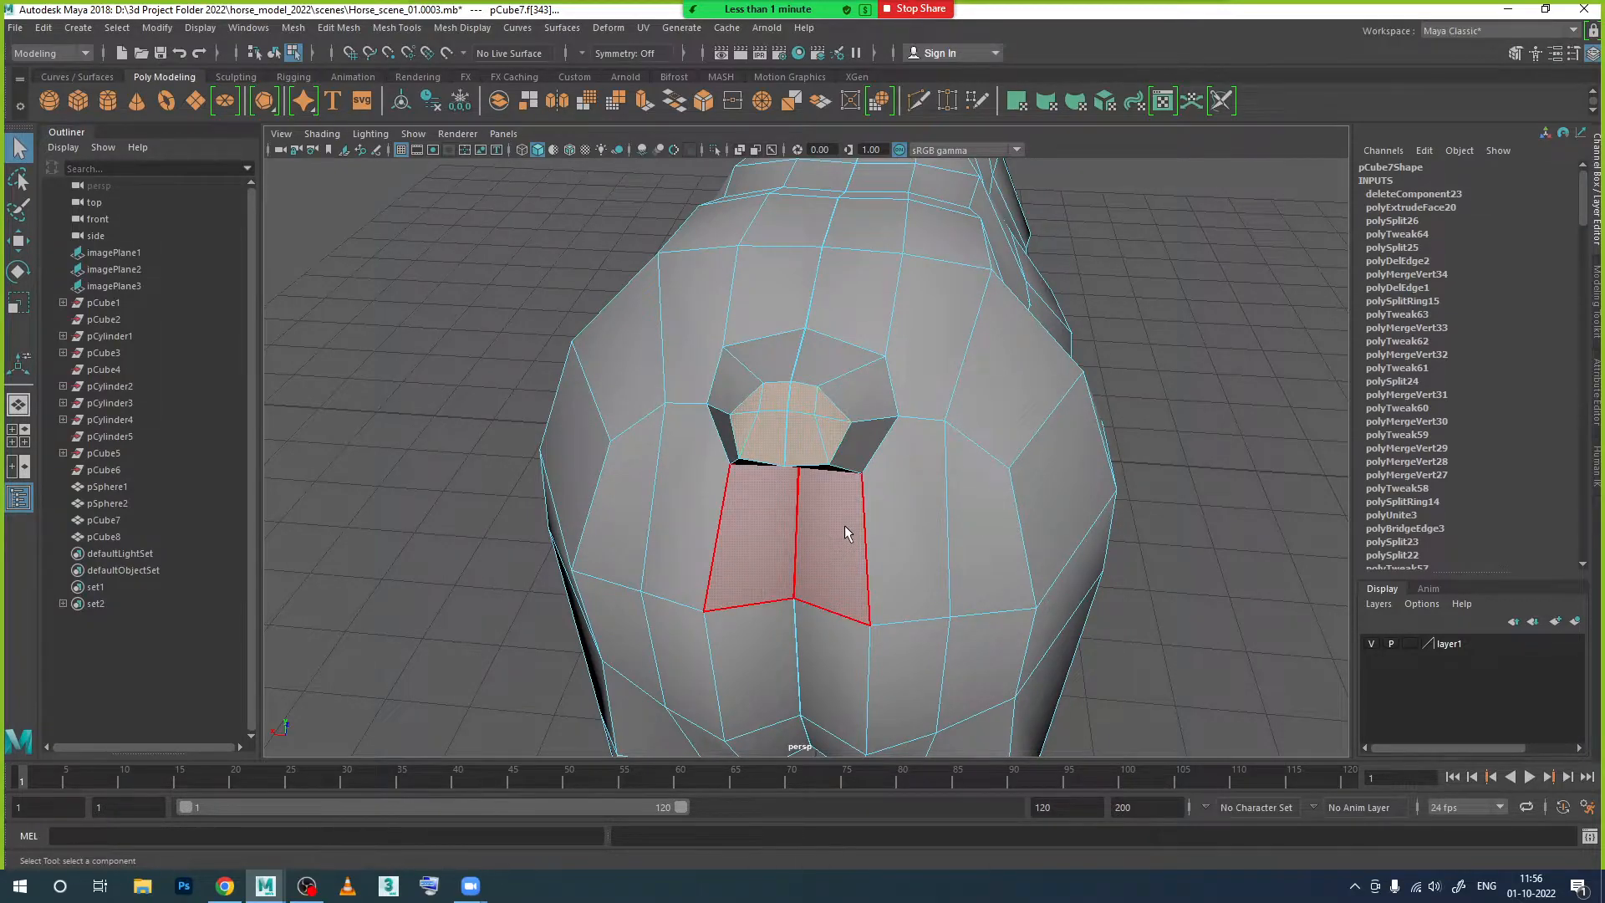
{"action": "key", "text": "Delete"}
{"action": "left_click_drag", "start_coordinate": [844, 530], "coordinate": [886, 510], "text": "alt"}
{"action": "key", "text": "ctrl+z"}
Step: Try to delete a pair of adjoining faces at the tip of the tail stub, and undo it
{"action": "left_click", "coordinate": [882, 374]}
{"action": "left_click", "coordinate": [825, 369], "text": "shift"}
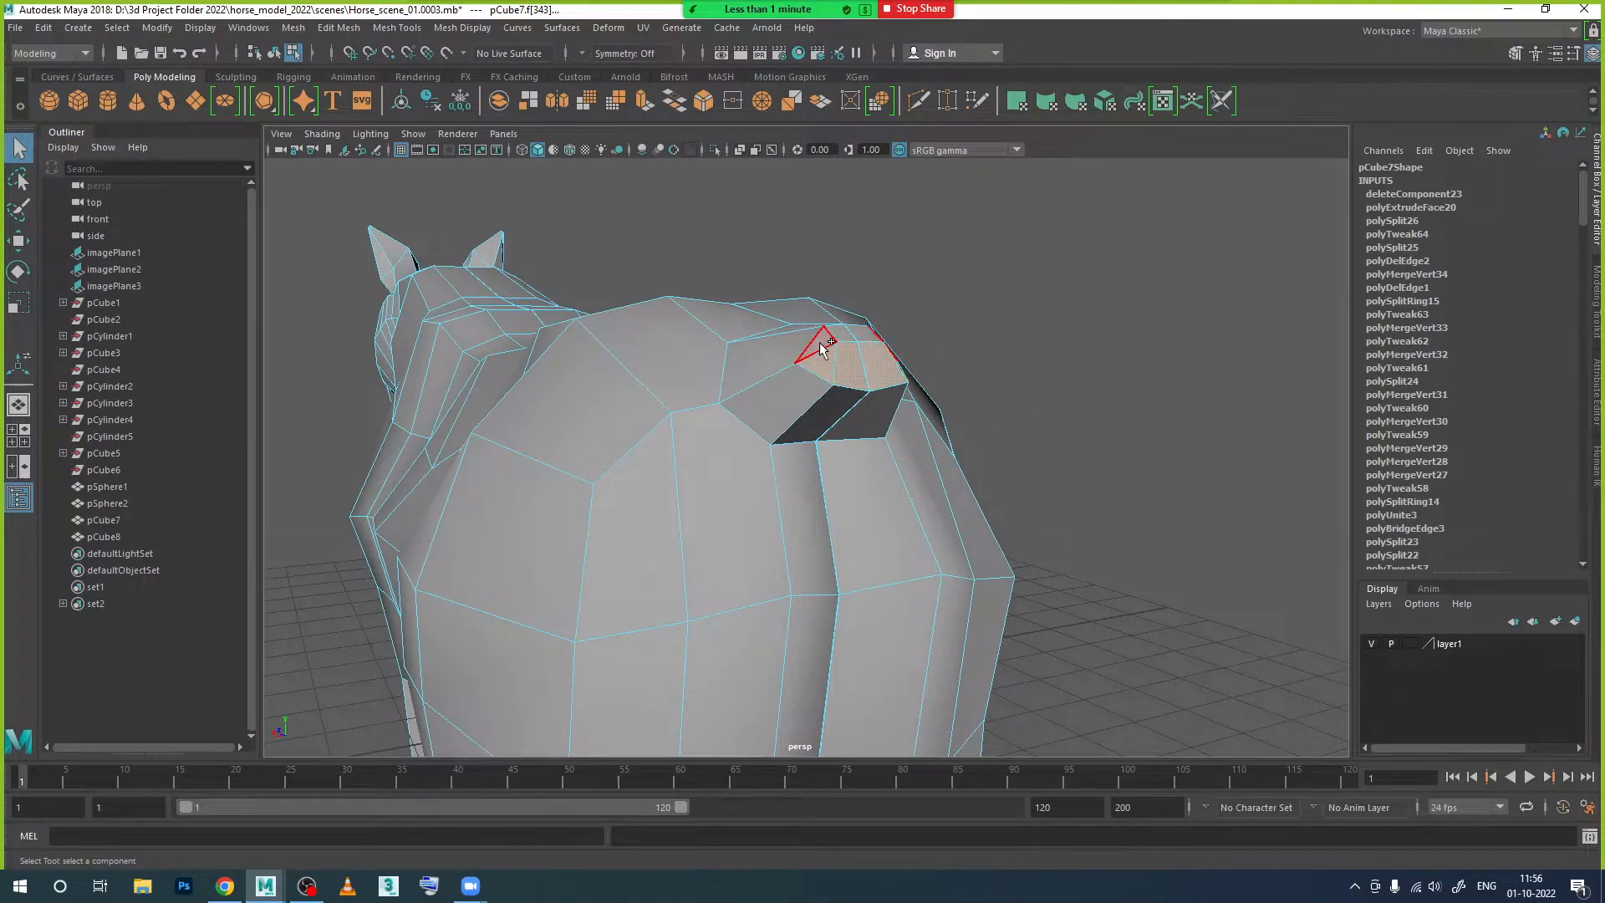
{"action": "scroll", "coordinate": [1037, 469], "scroll_direction": "down", "scroll_amount": 3}
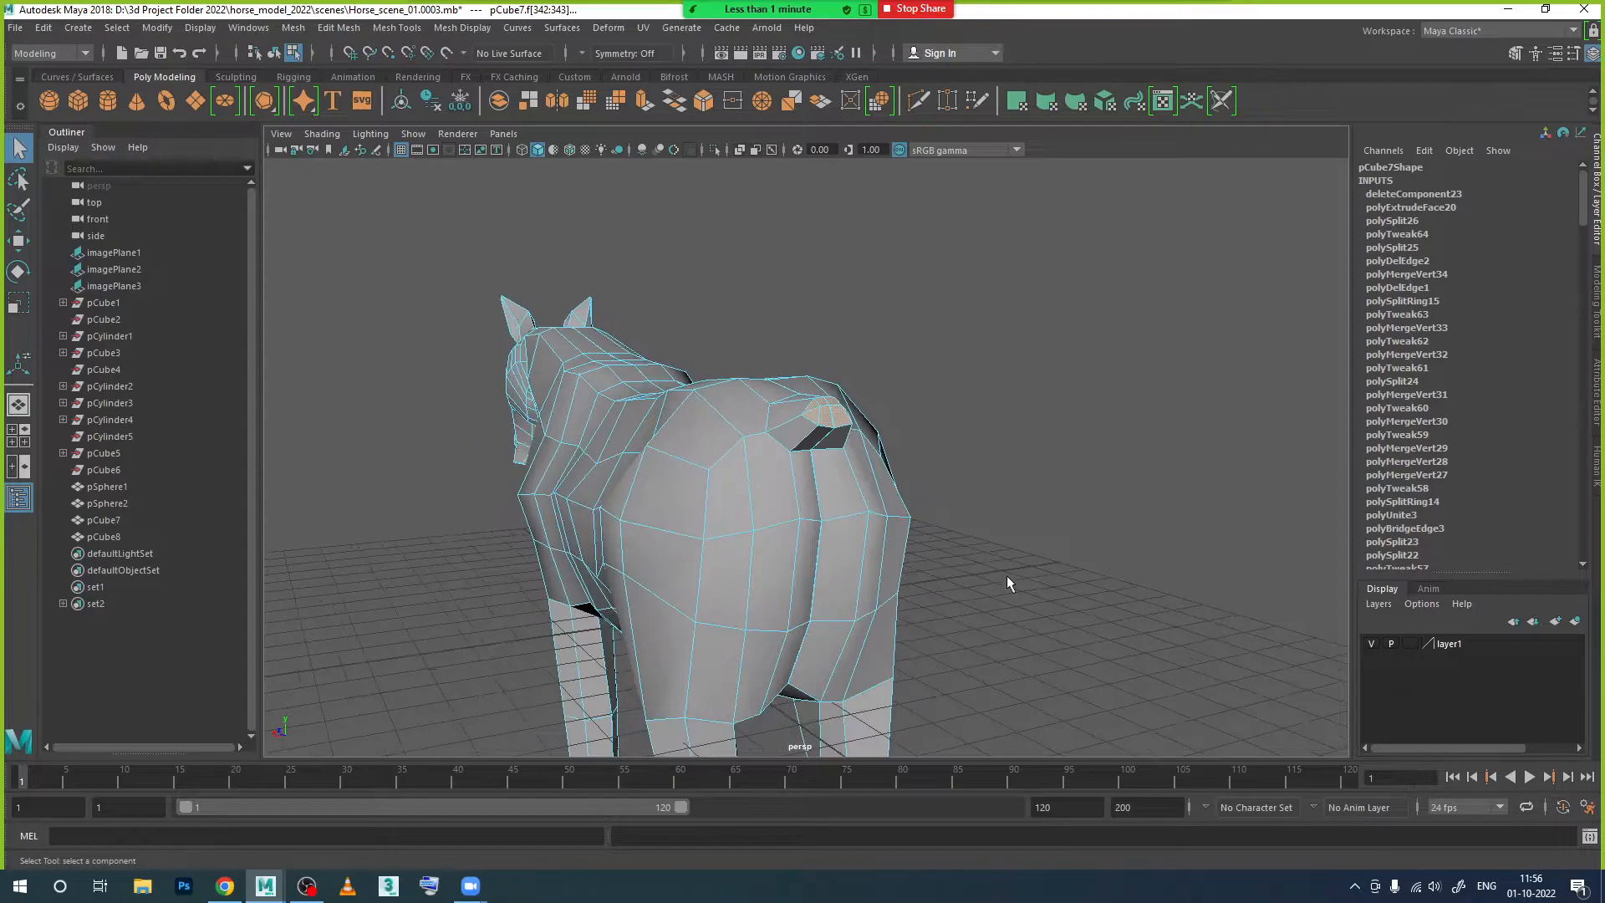
{"action": "key", "text": "Delete"}
{"action": "left_click_drag", "start_coordinate": [885, 599], "coordinate": [968, 504], "text": "alt"}
{"action": "key", "text": "ctrl+z"}
Step: Delete the faces closing the end of the tail stub one by one, leaving its tip open
{"action": "left_click", "coordinate": [1091, 549]}
{"action": "scroll", "coordinate": [865, 465], "scroll_direction": "up", "scroll_amount": 6}
{"action": "left_click_drag", "start_coordinate": [865, 465], "coordinate": [843, 491], "text": "alt"}
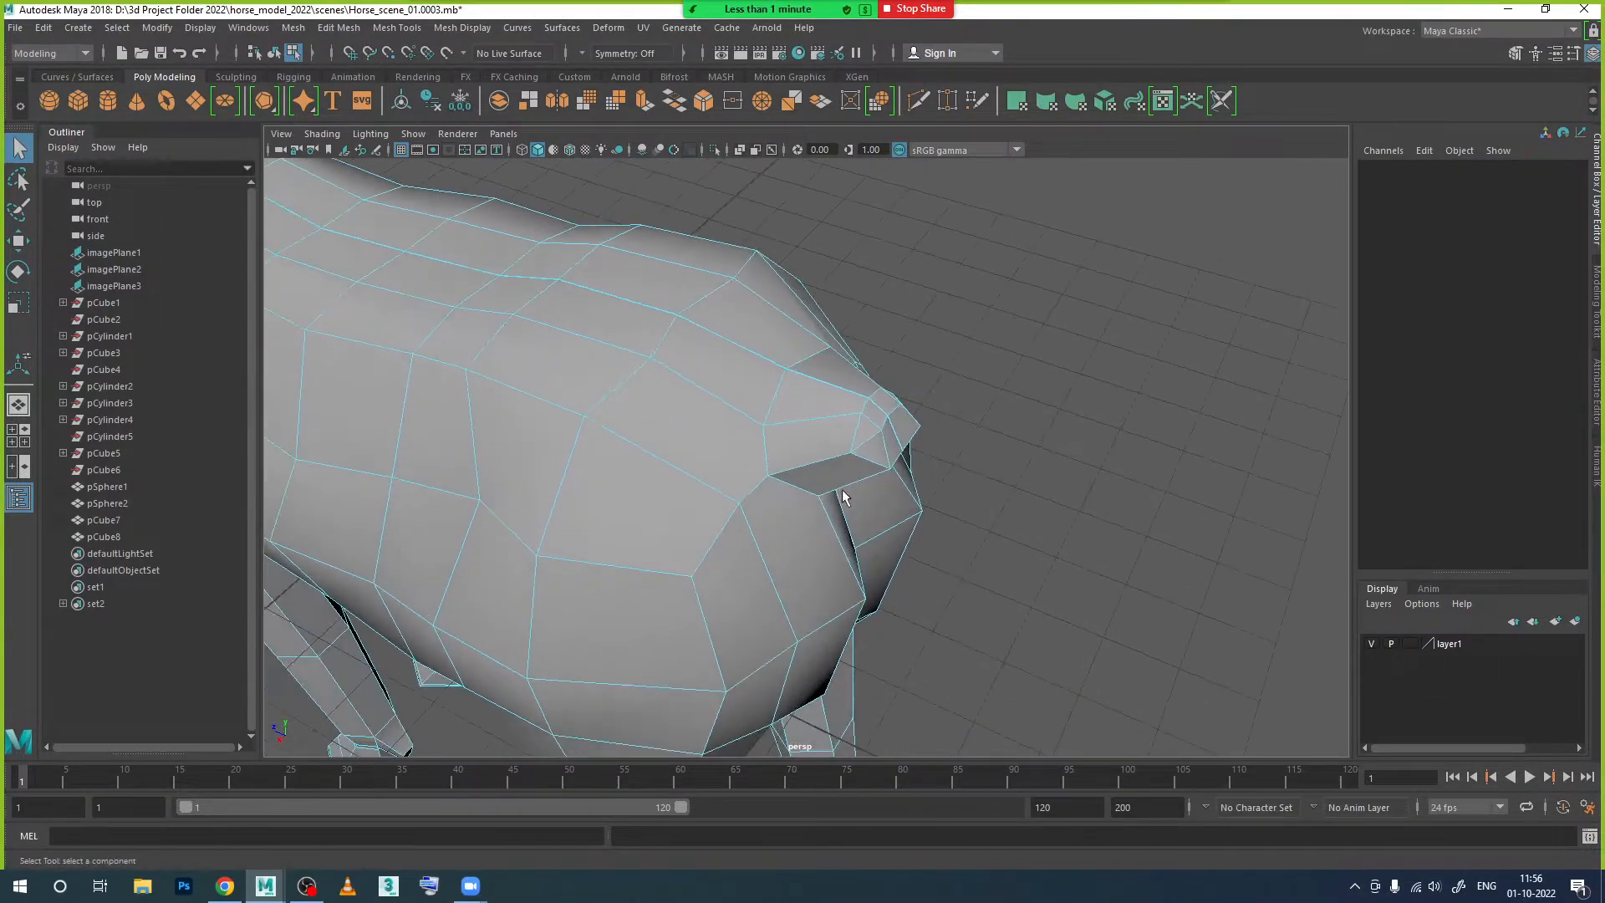
{"action": "left_click", "coordinate": [869, 447]}
{"action": "key", "text": "Delete"}
{"action": "left_click", "coordinate": [896, 424]}
{"action": "key", "text": "Delete"}
{"action": "left_click", "coordinate": [879, 425]}
{"action": "key", "text": "Delete"}
{"action": "left_click", "coordinate": [879, 439]}
{"action": "key", "text": "Delete"}
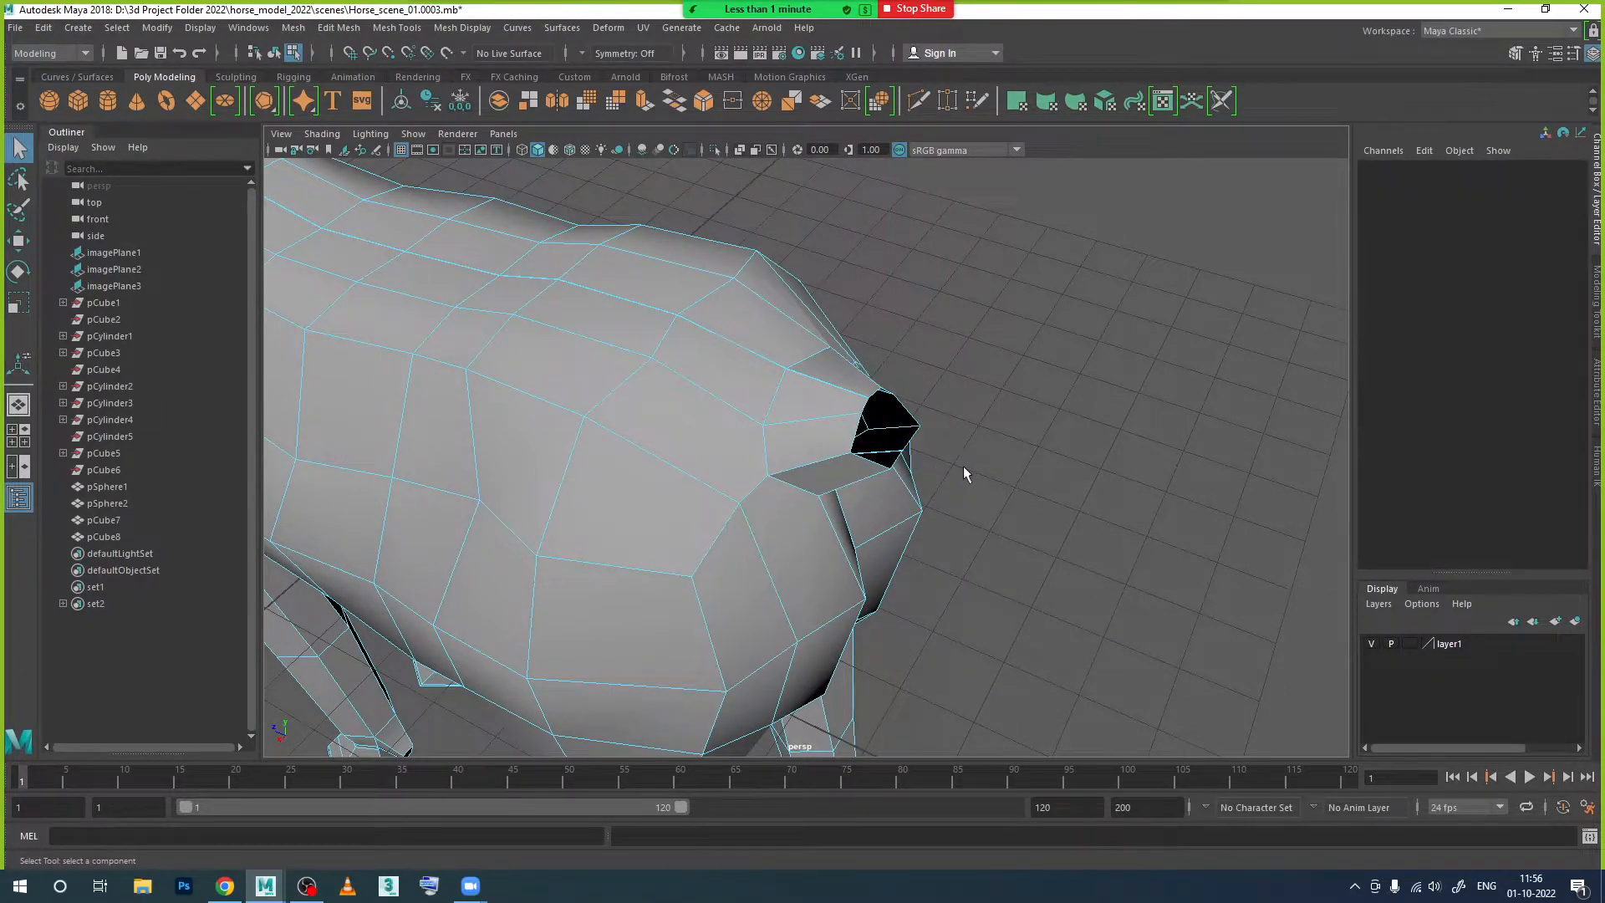
Step: Switch to vertex selection and select the ring of vertices around the open end of the tail stub
{"action": "scroll", "coordinate": [963, 465], "scroll_direction": "down", "scroll_amount": 3}
{"action": "left_click_drag", "start_coordinate": [946, 525], "coordinate": [830, 374], "text": "alt"}
{"action": "scroll", "coordinate": [938, 478], "scroll_direction": "up", "scroll_amount": 3}
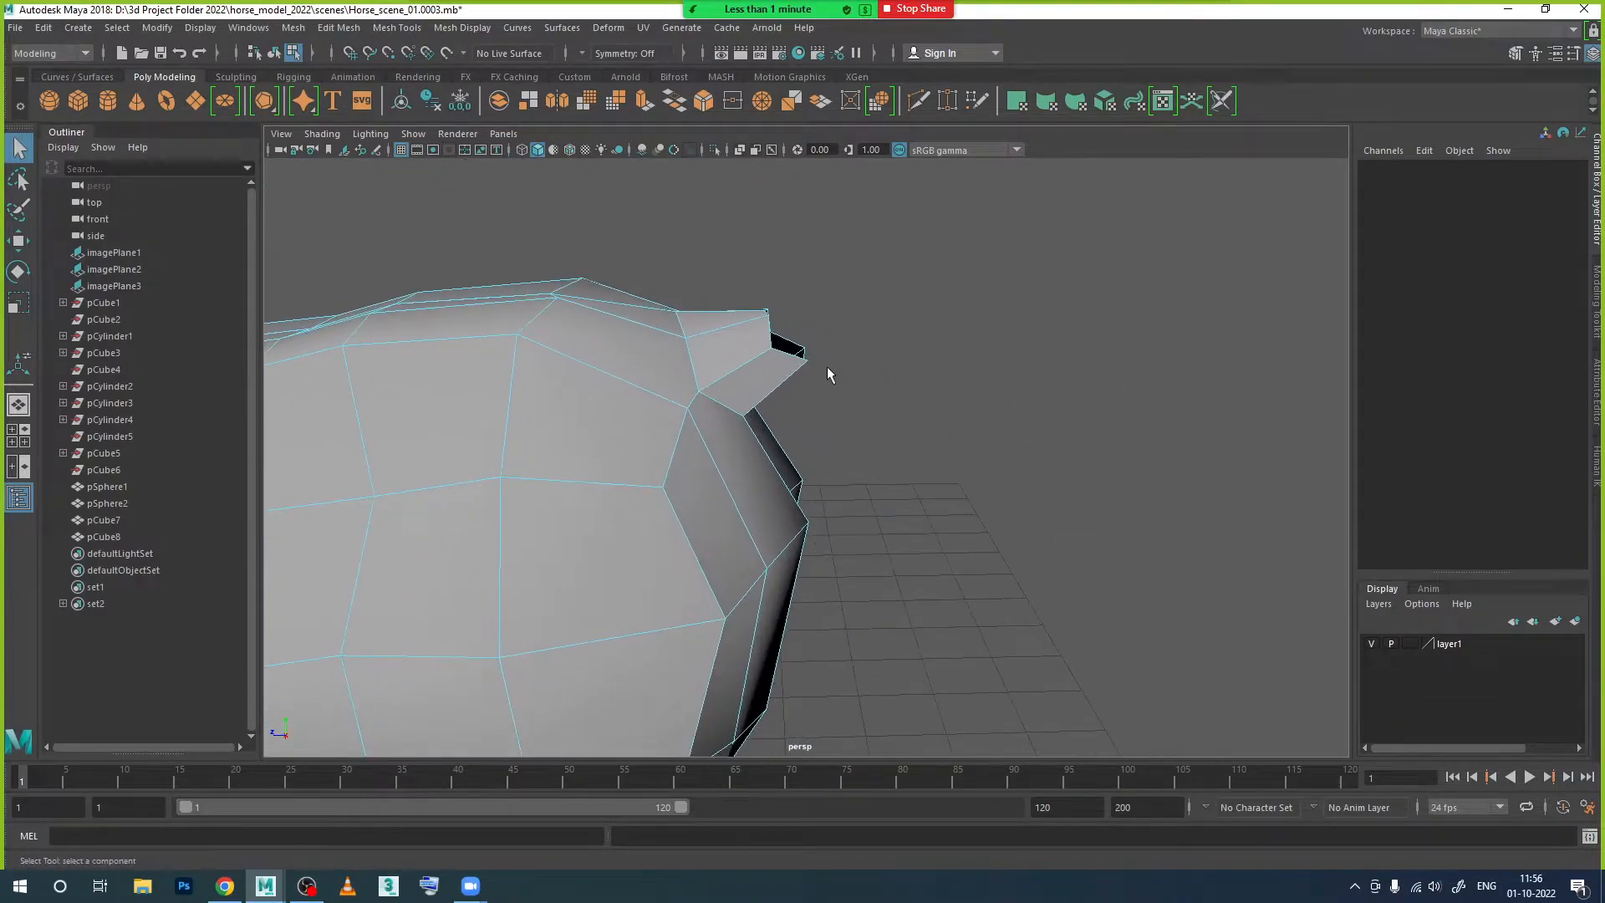
{"action": "right_click_drag", "start_coordinate": [793, 355], "coordinate": [746, 346]}
{"action": "left_click_drag", "start_coordinate": [824, 409], "coordinate": [832, 388], "text": "alt"}
{"action": "left_click_drag", "start_coordinate": [897, 274], "coordinate": [746, 383]}
{"action": "left_click_drag", "start_coordinate": [747, 383], "coordinate": [800, 427], "text": "alt"}
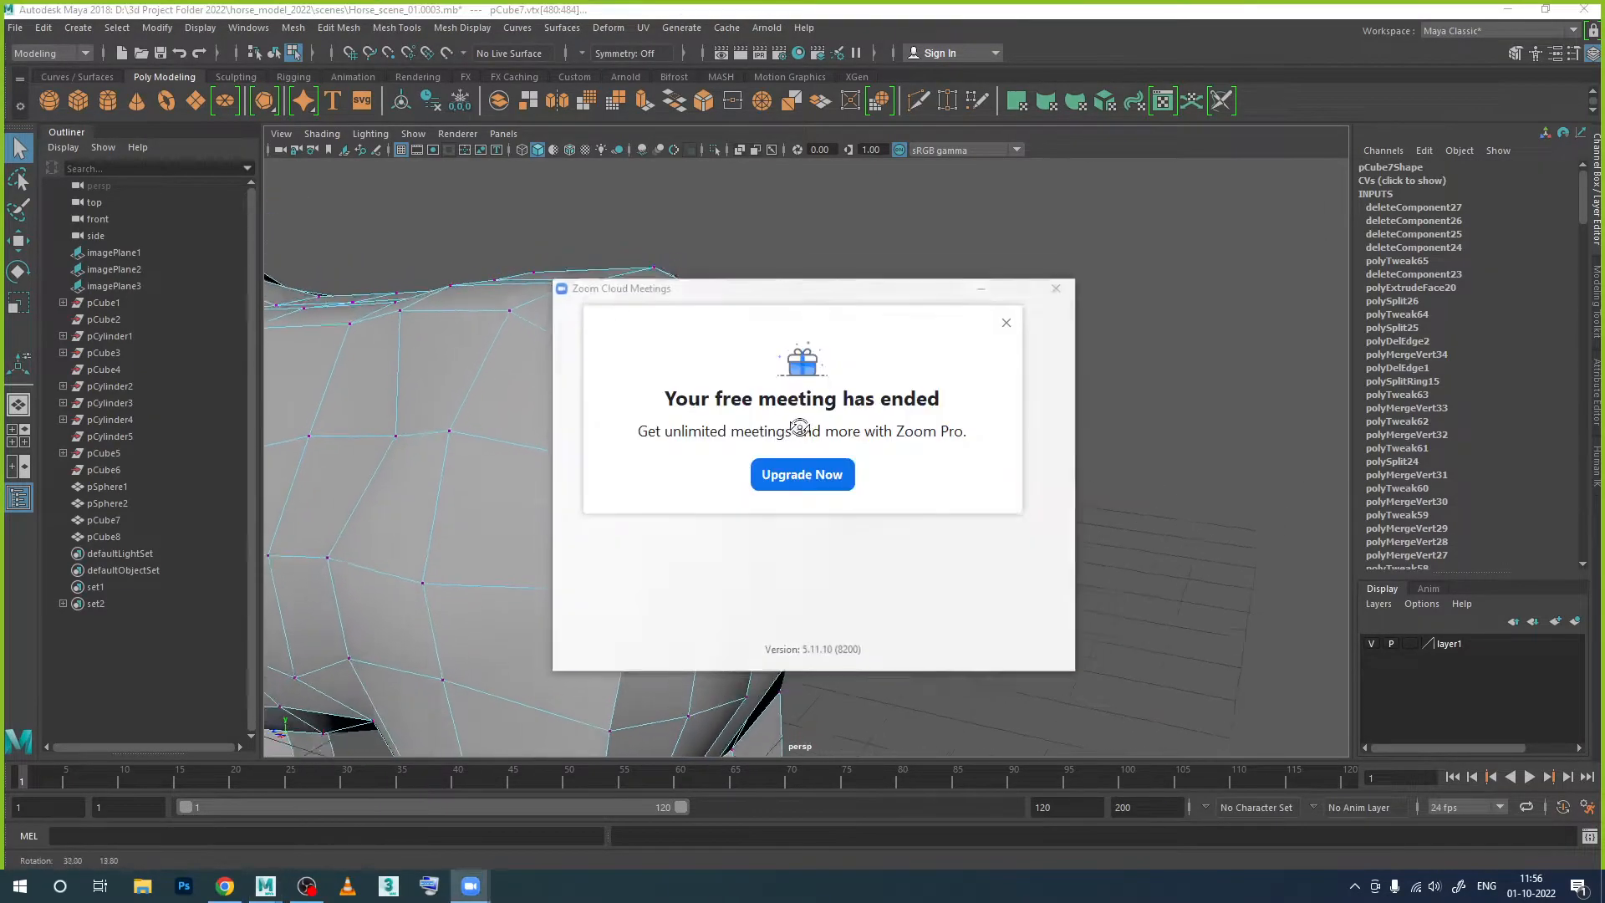
Step: Dismiss the Zoom meeting-ended notice, and switch to Chrome to close the Zoom post-attendee page
{"action": "left_click", "coordinate": [1006, 323]}
{"action": "left_click", "coordinate": [1054, 294]}
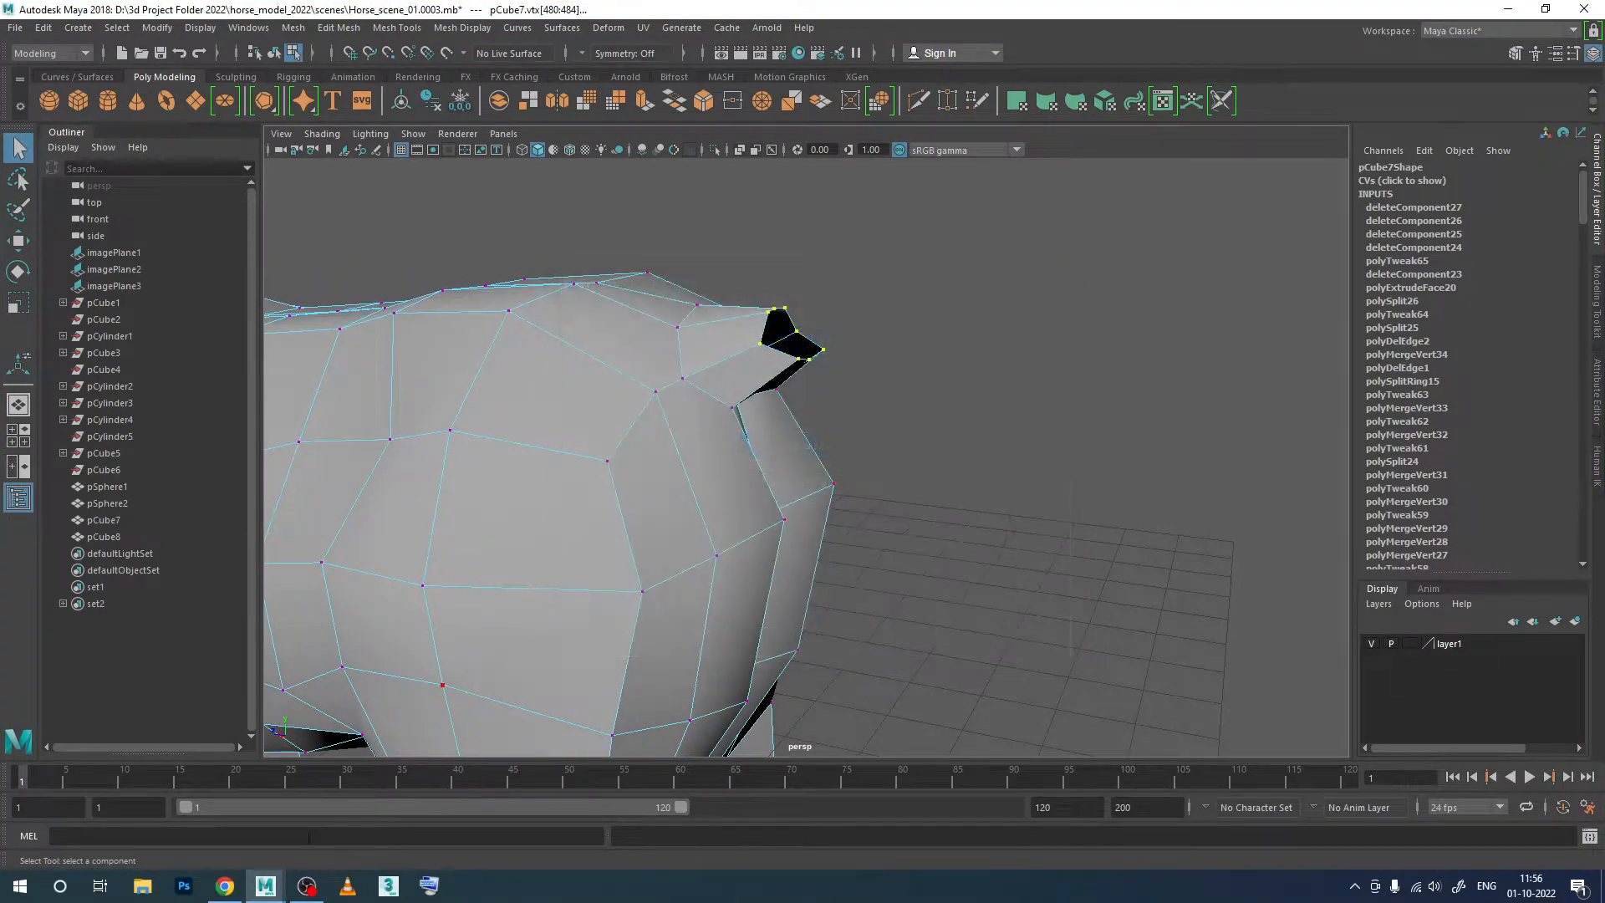
{"action": "left_click", "coordinate": [225, 886]}
{"action": "left_click", "coordinate": [309, 16]}
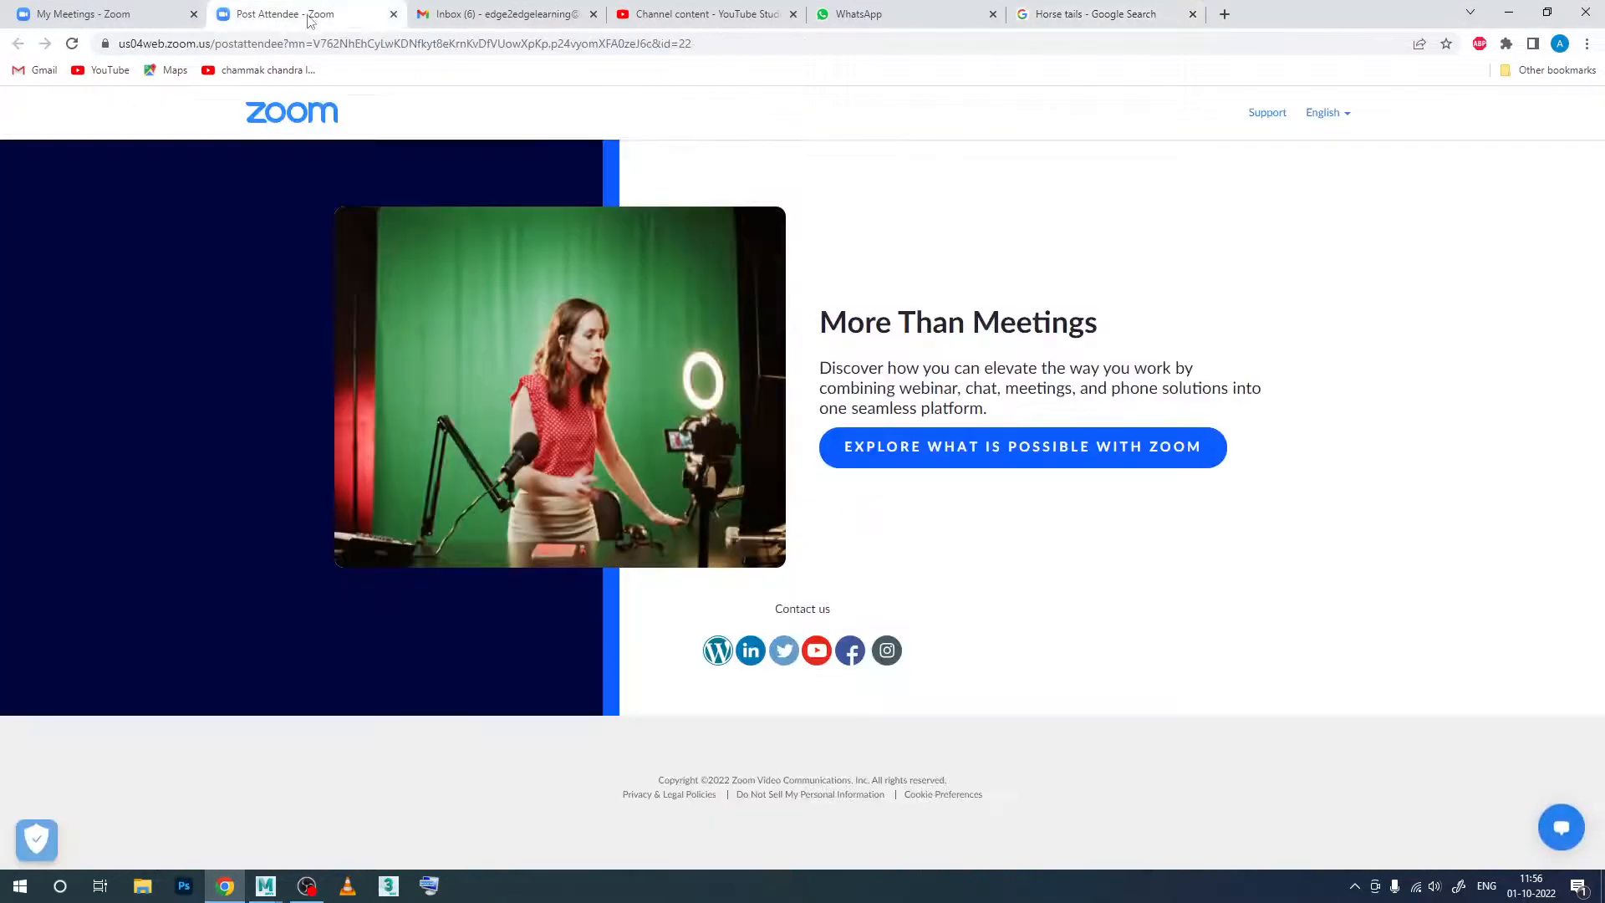
{"action": "left_click", "coordinate": [394, 14]}
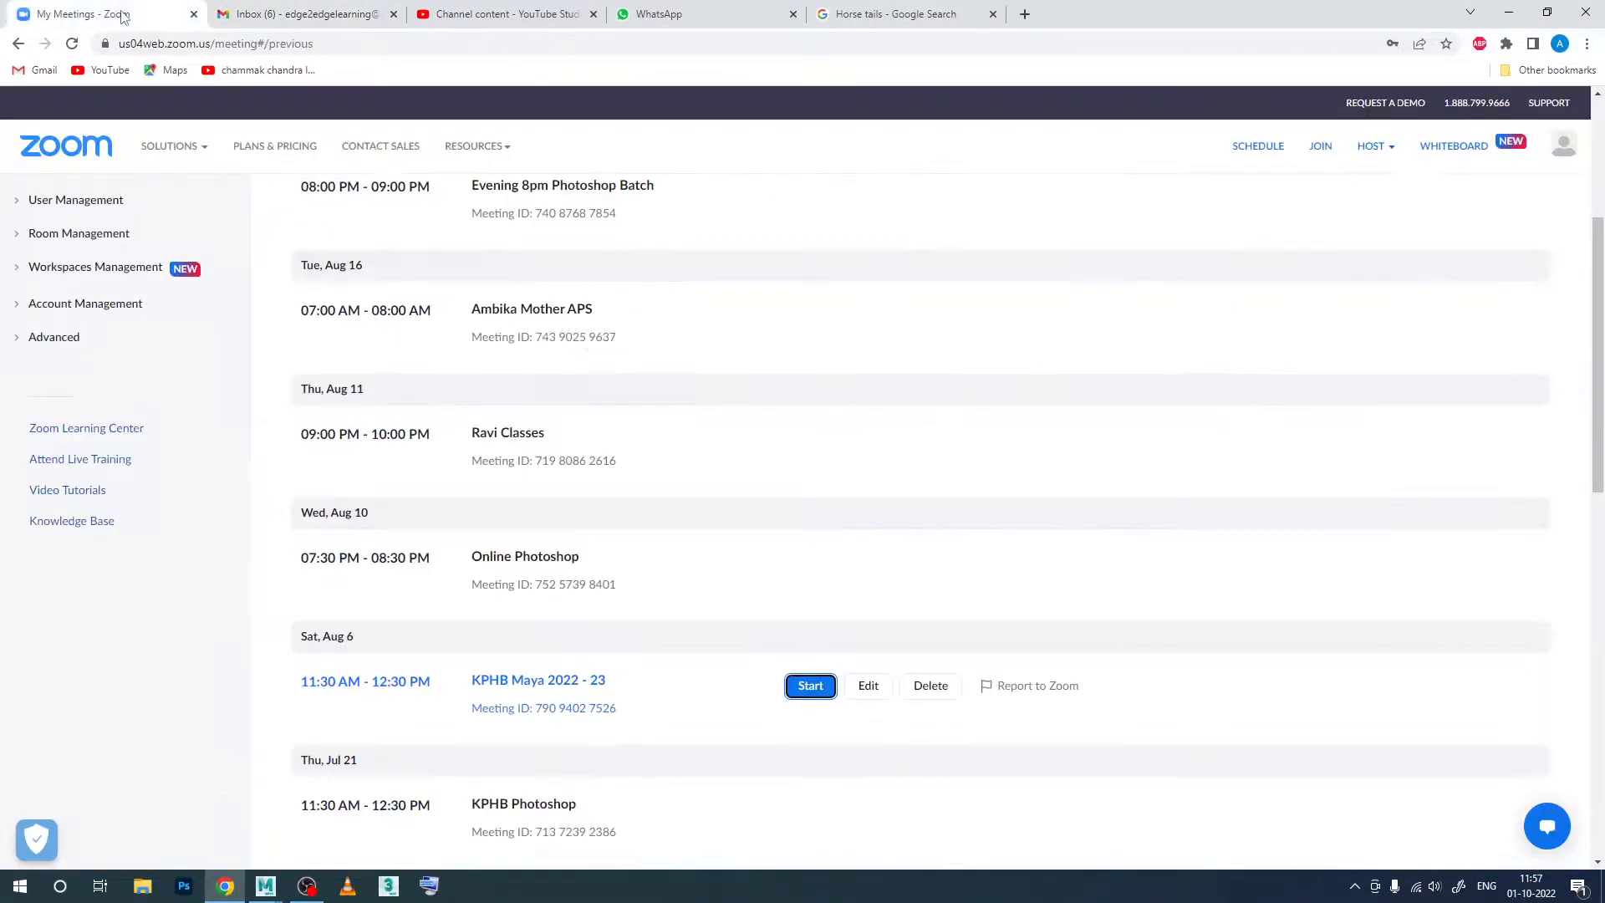
Step: Start the KPHB Maya 2022 - 23 meeting in Zoom and share the entire screen
{"action": "left_click", "coordinate": [815, 688]}
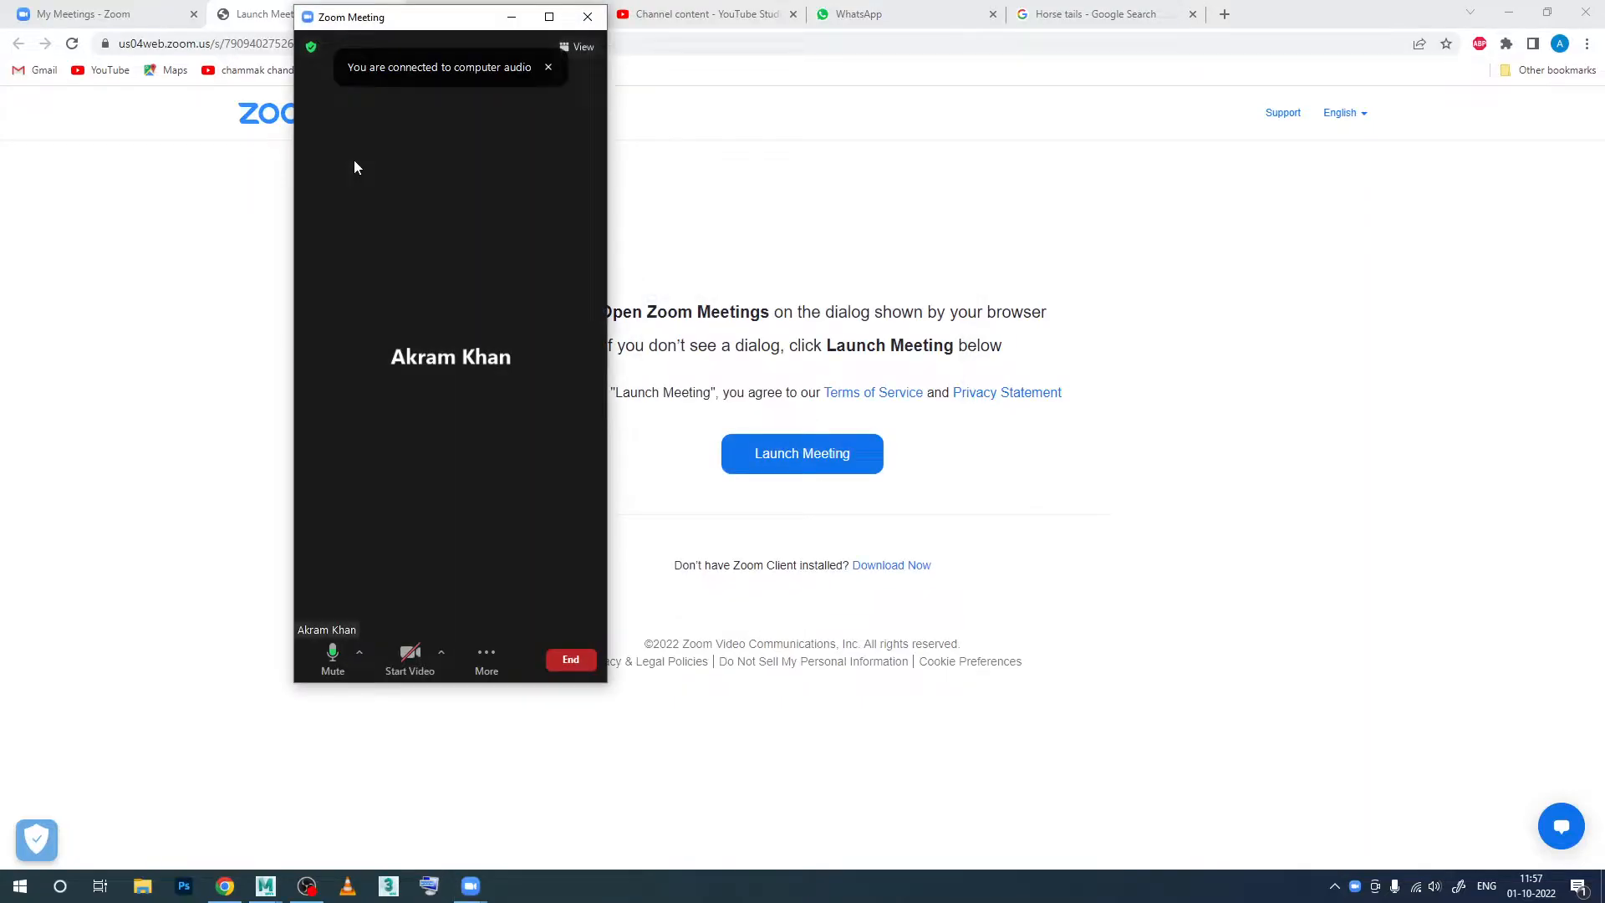
{"action": "left_click", "coordinate": [549, 17]}
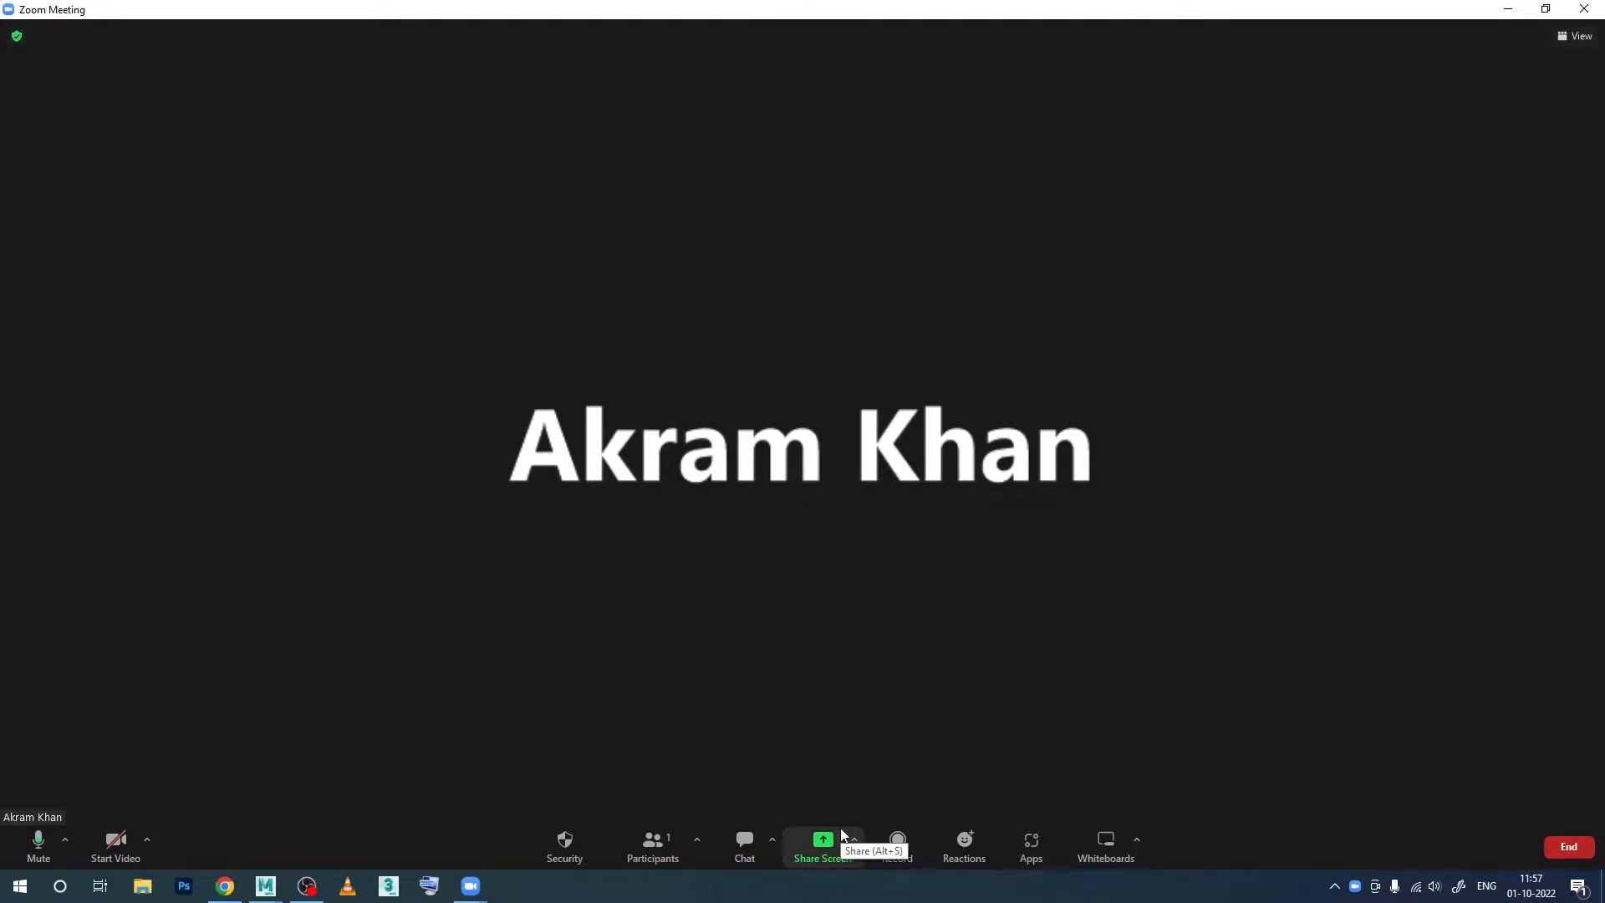
{"action": "left_click", "coordinate": [827, 838]}
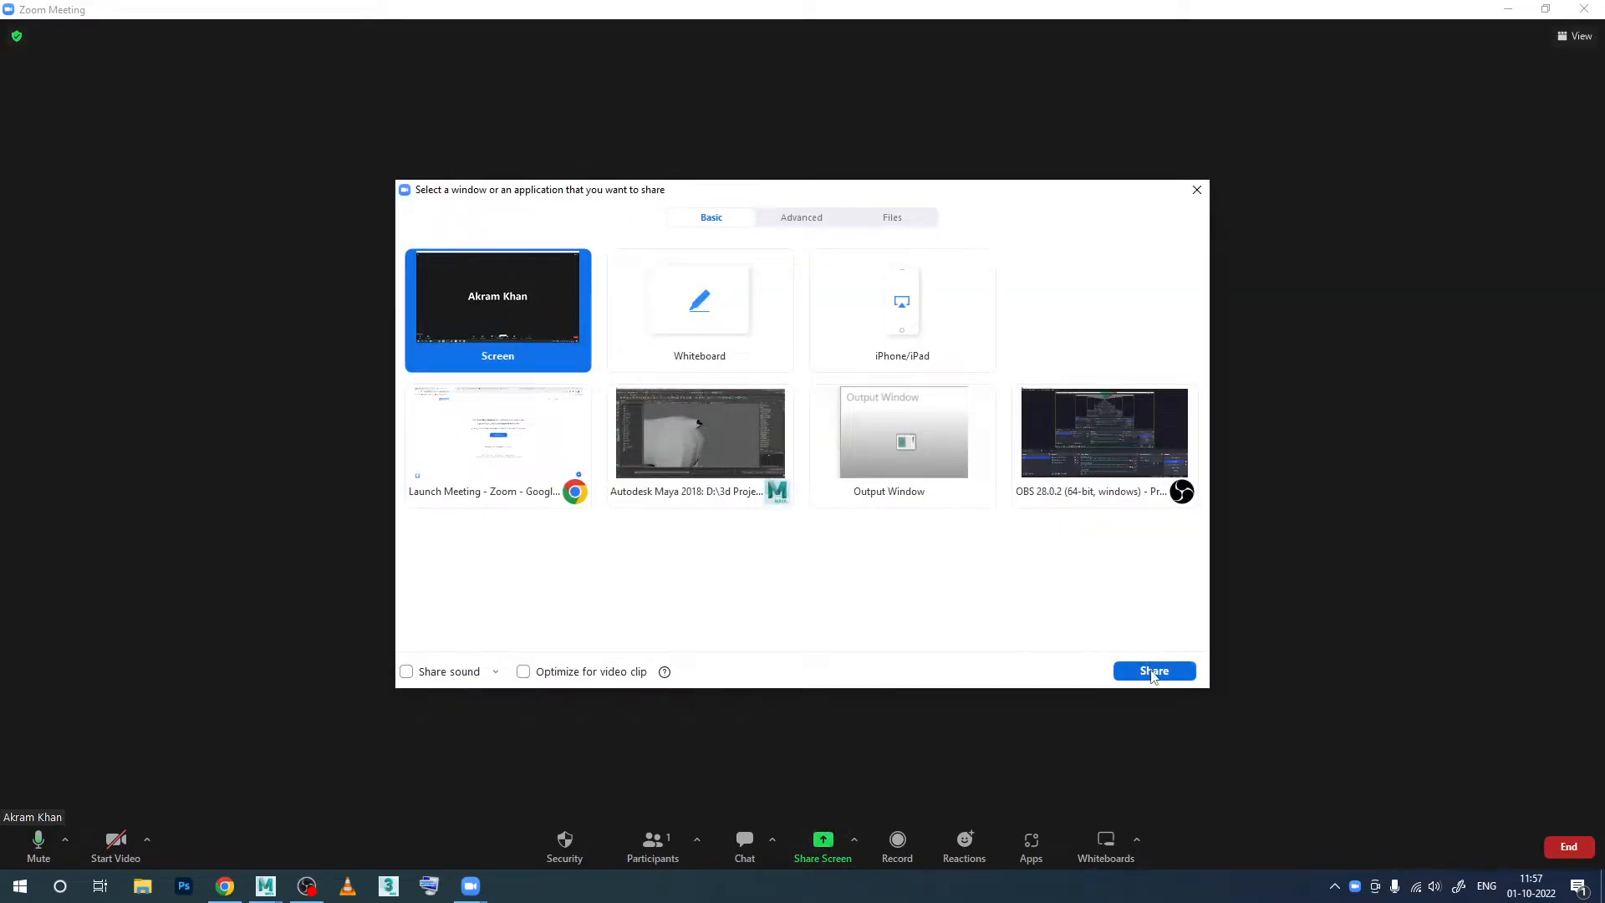
{"action": "left_click", "coordinate": [1153, 671]}
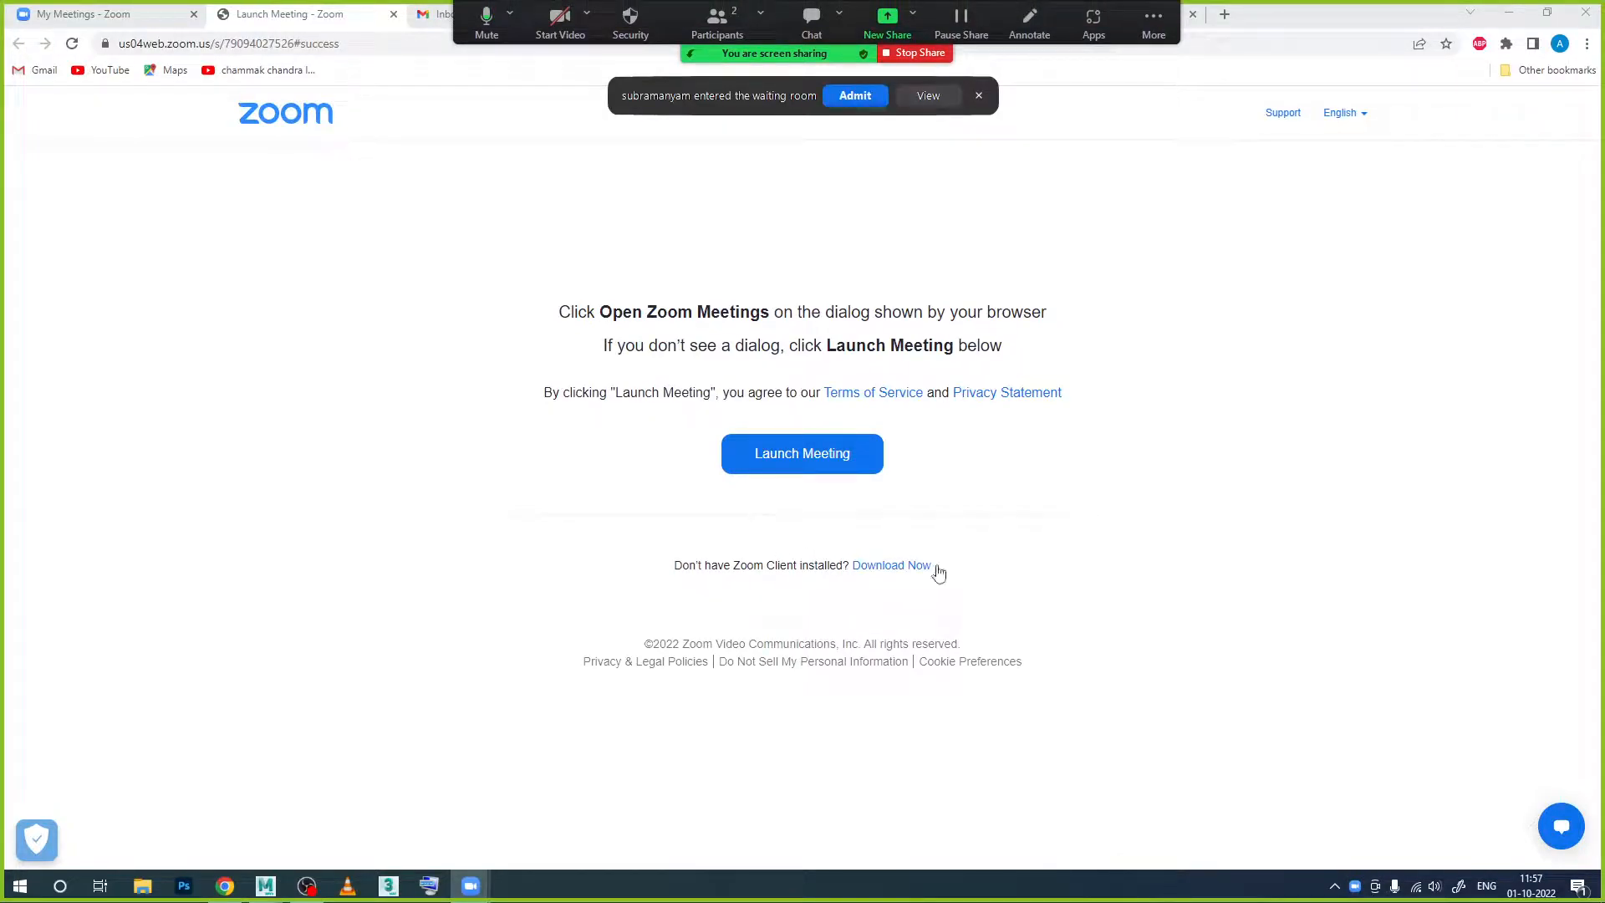
Step: Admit the participants waiting in the Zoom waiting room to the meeting
{"action": "left_click", "coordinate": [855, 97]}
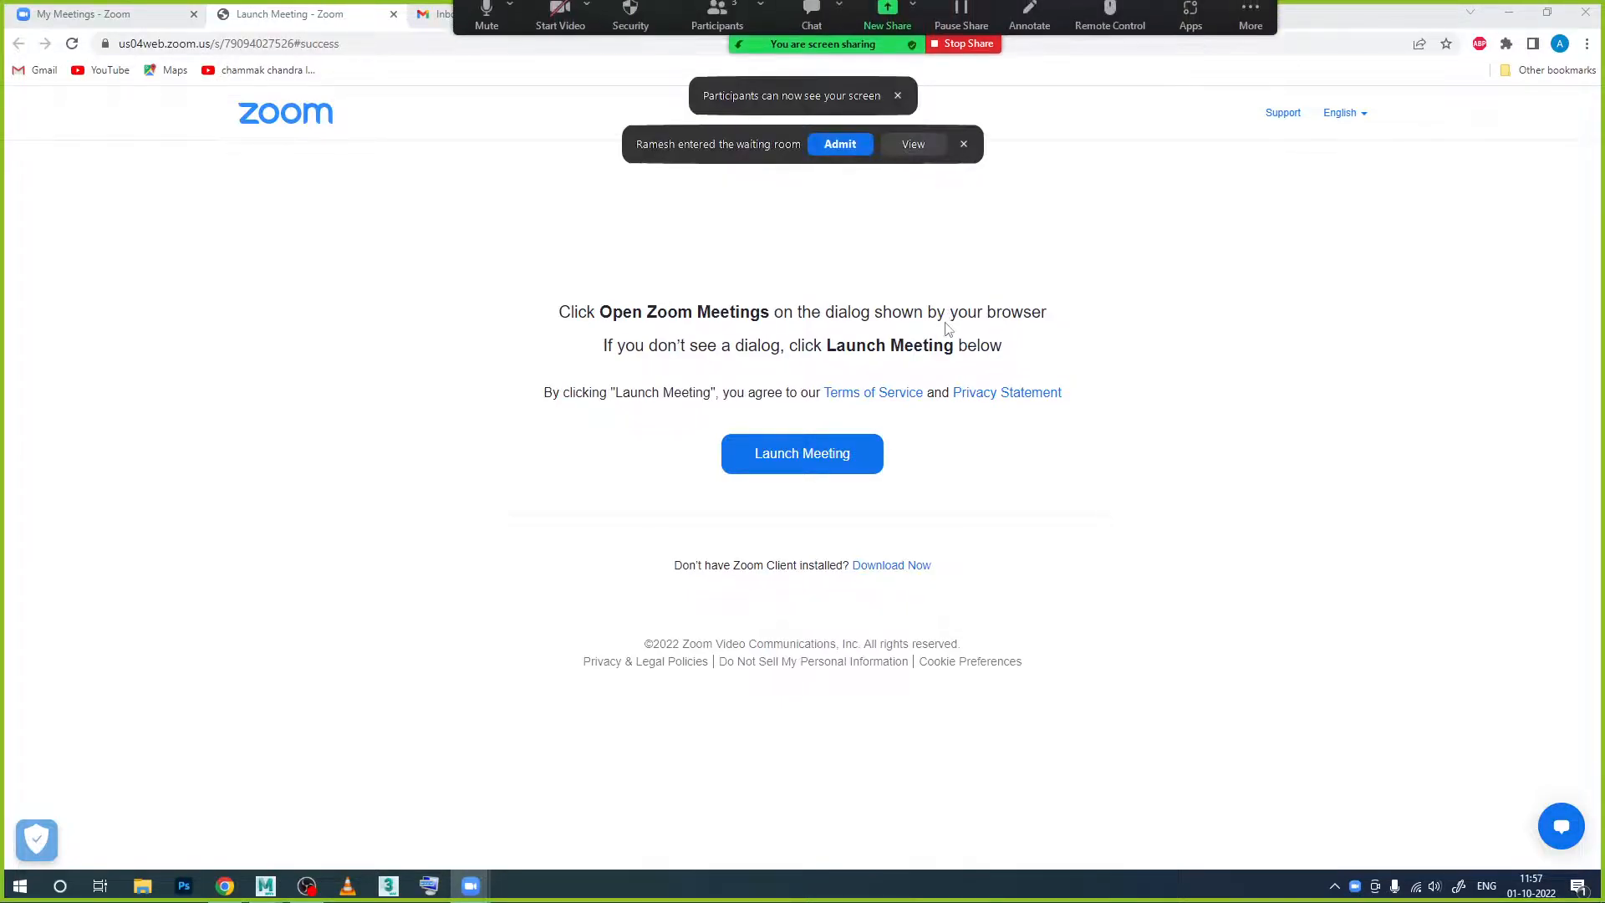
{"action": "left_click", "coordinate": [834, 152]}
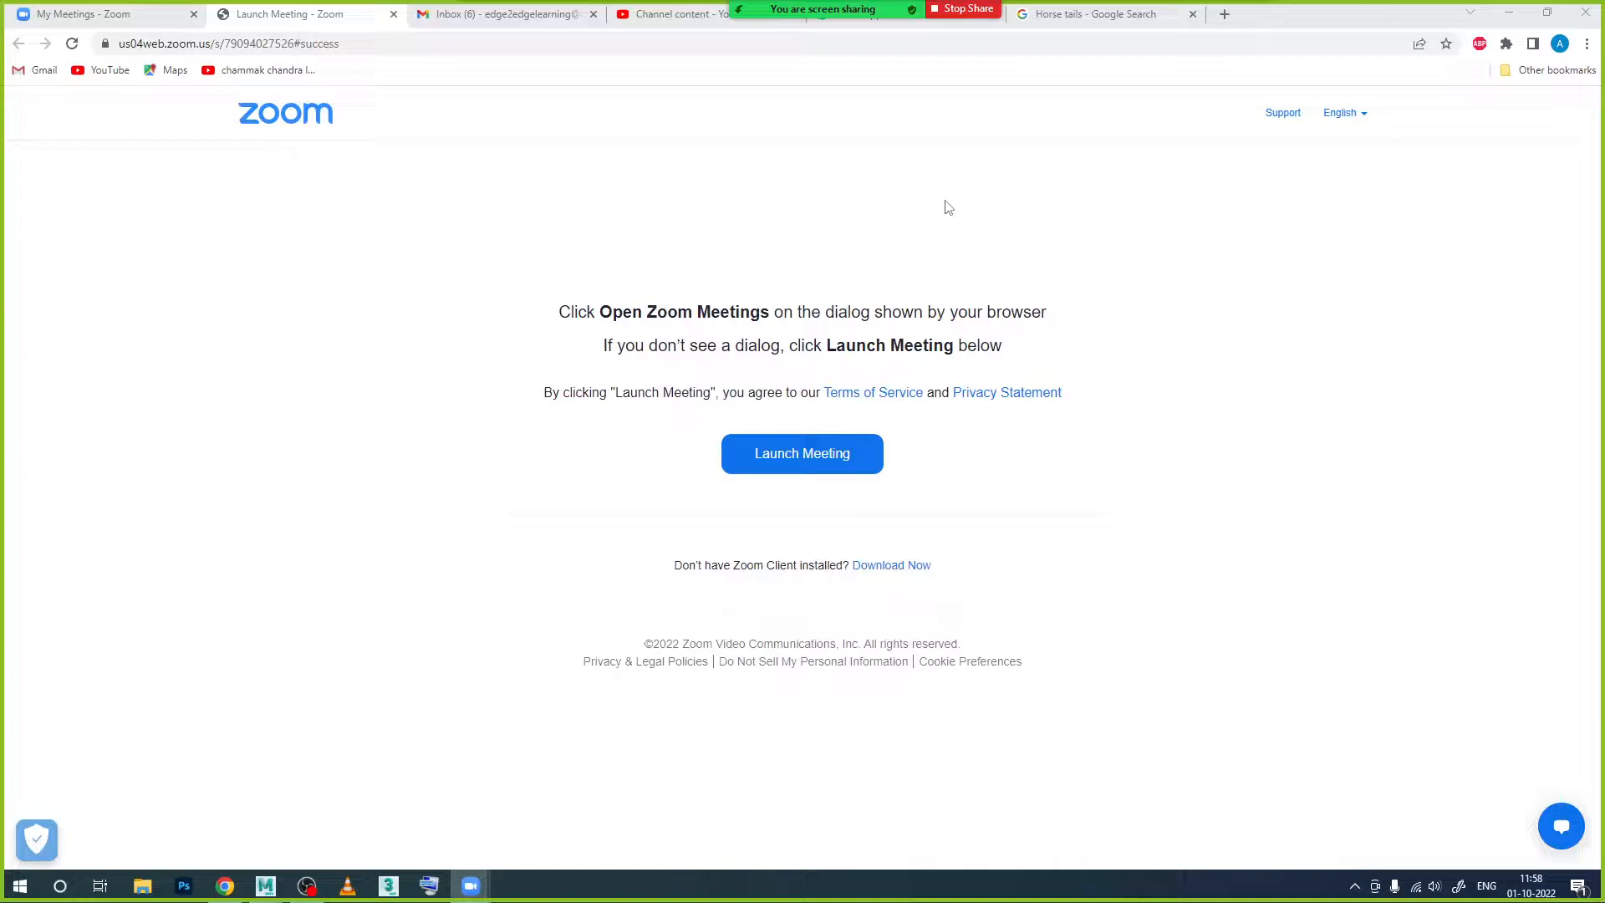
{"action": "mouse_move", "coordinate": [860, 10]}
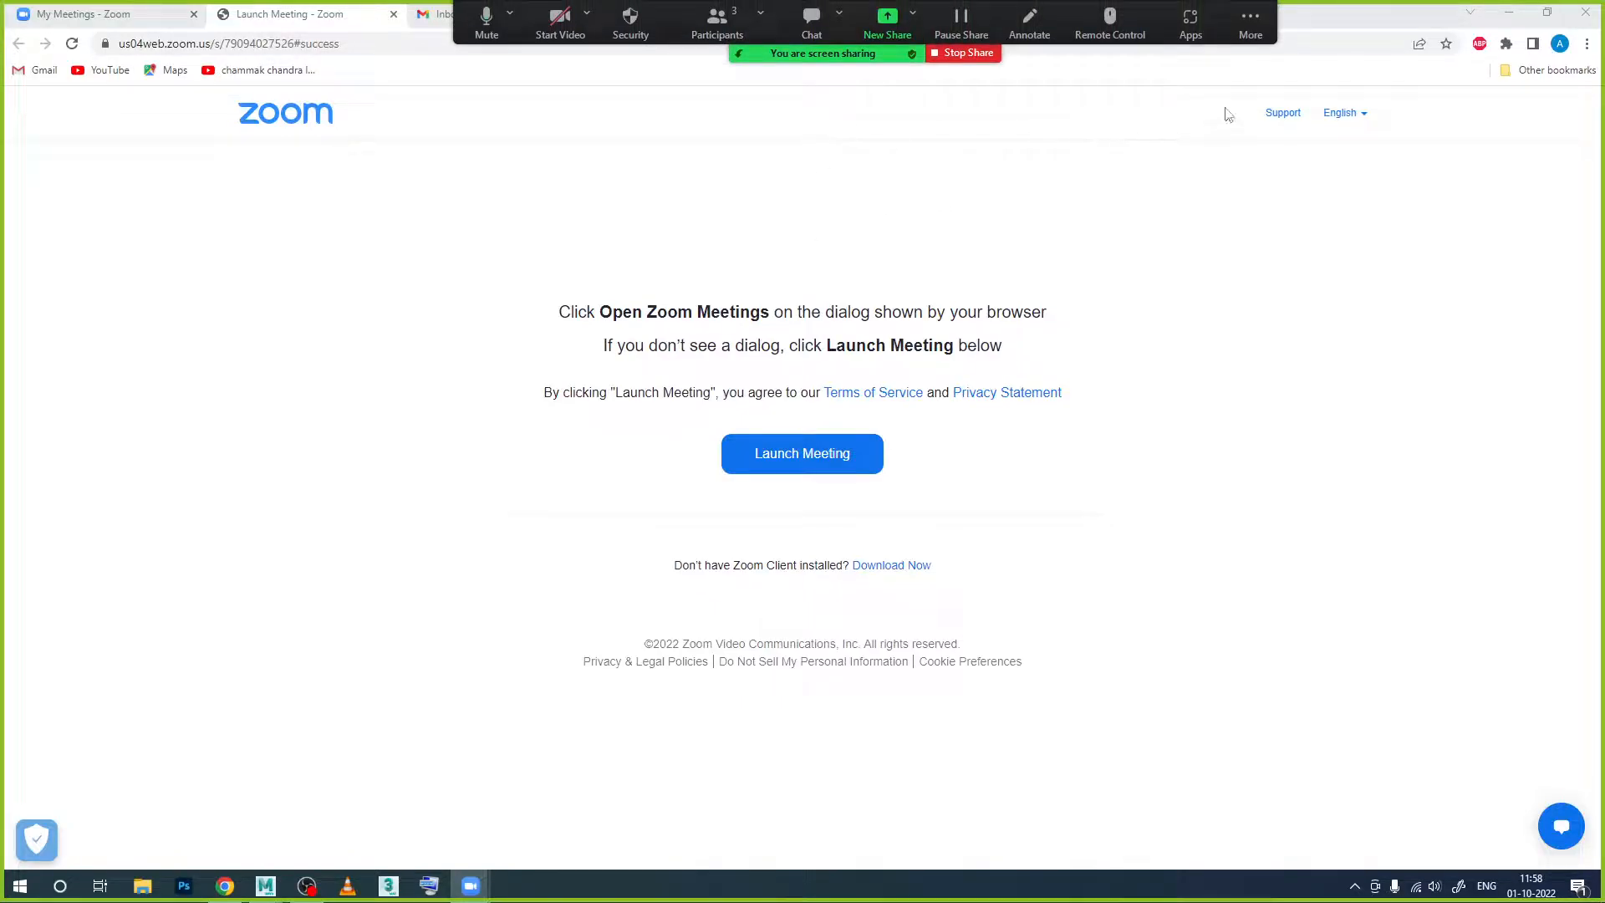
{"action": "left_click", "coordinate": [1248, 25]}
{"action": "left_click", "coordinate": [1301, 157]}
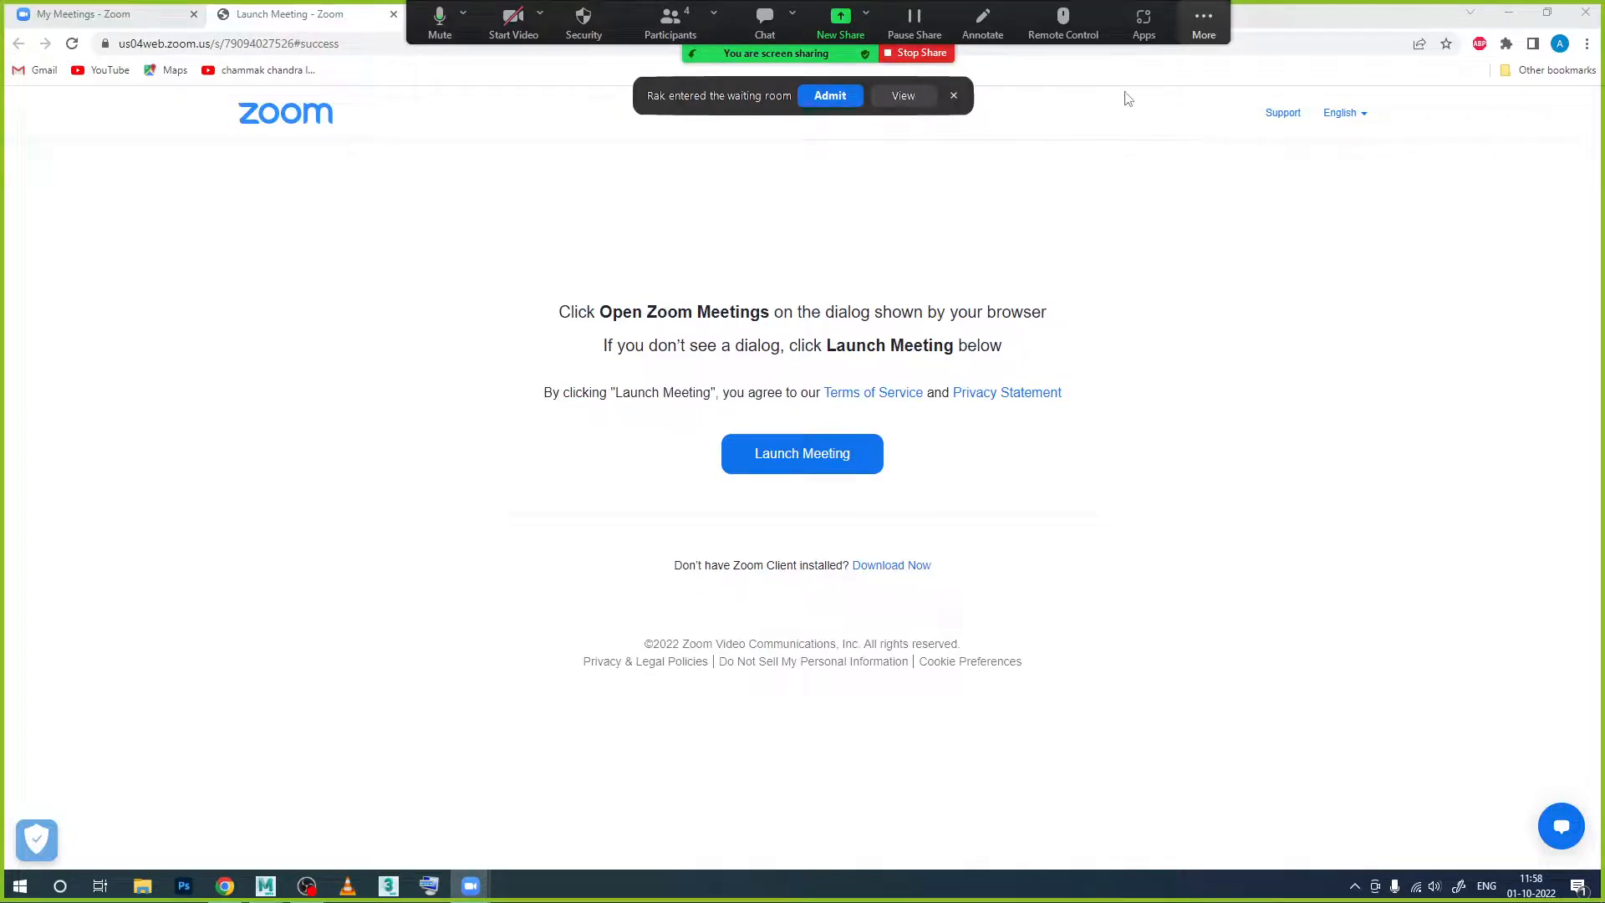
{"action": "left_click", "coordinate": [830, 95]}
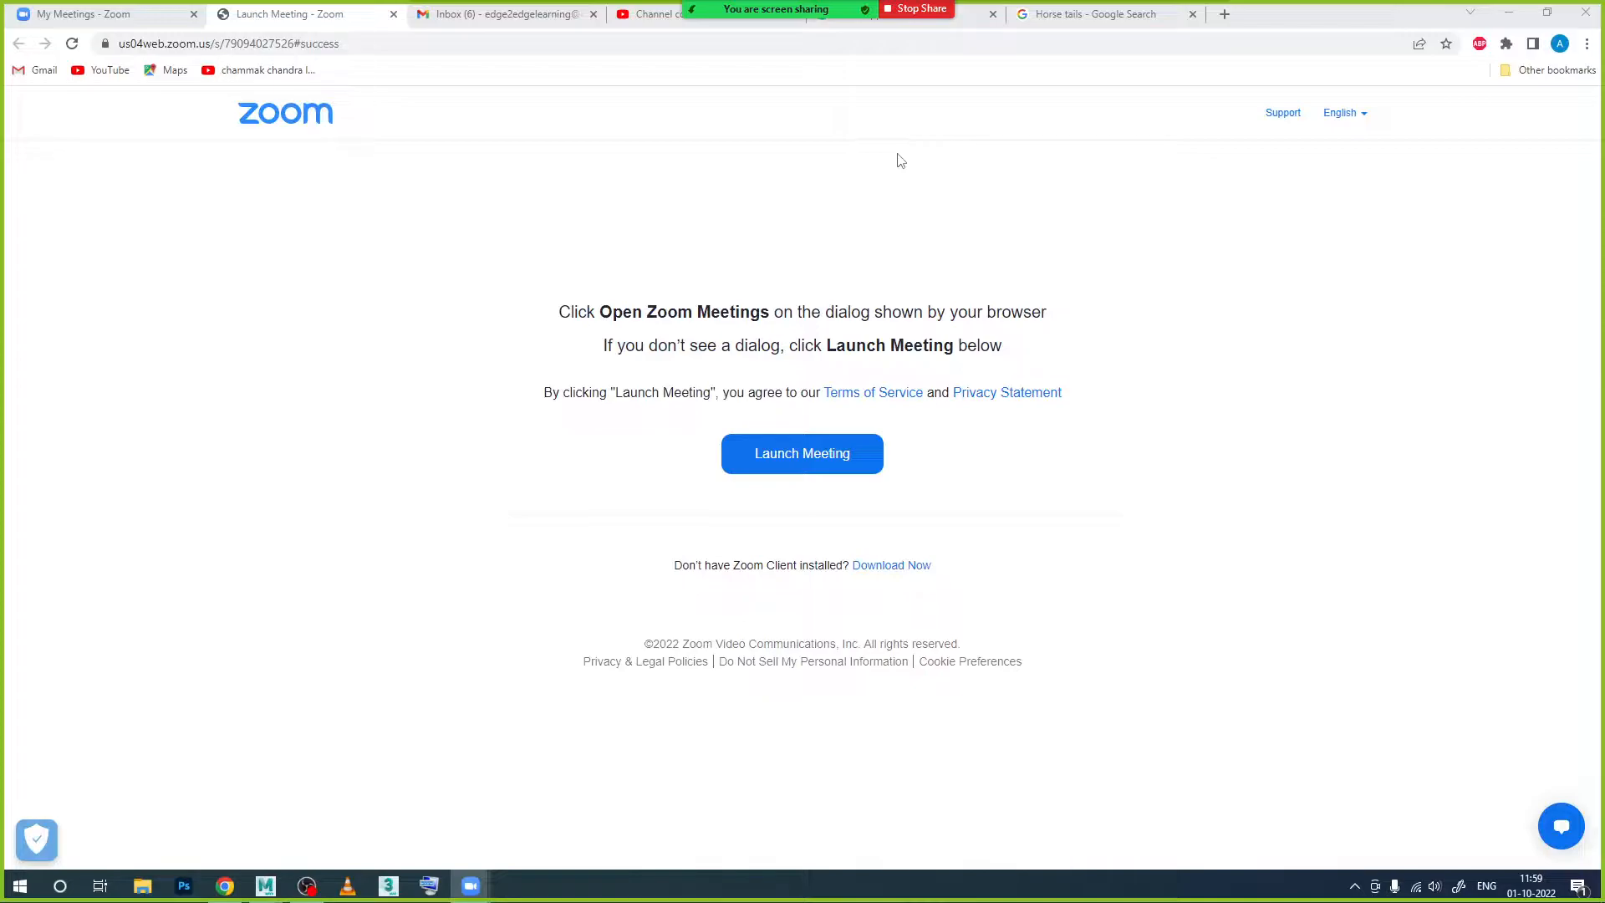
Step: Switch back to Maya and scale the selected tail rim vertices along the length of the body
{"action": "left_click", "coordinate": [1509, 9]}
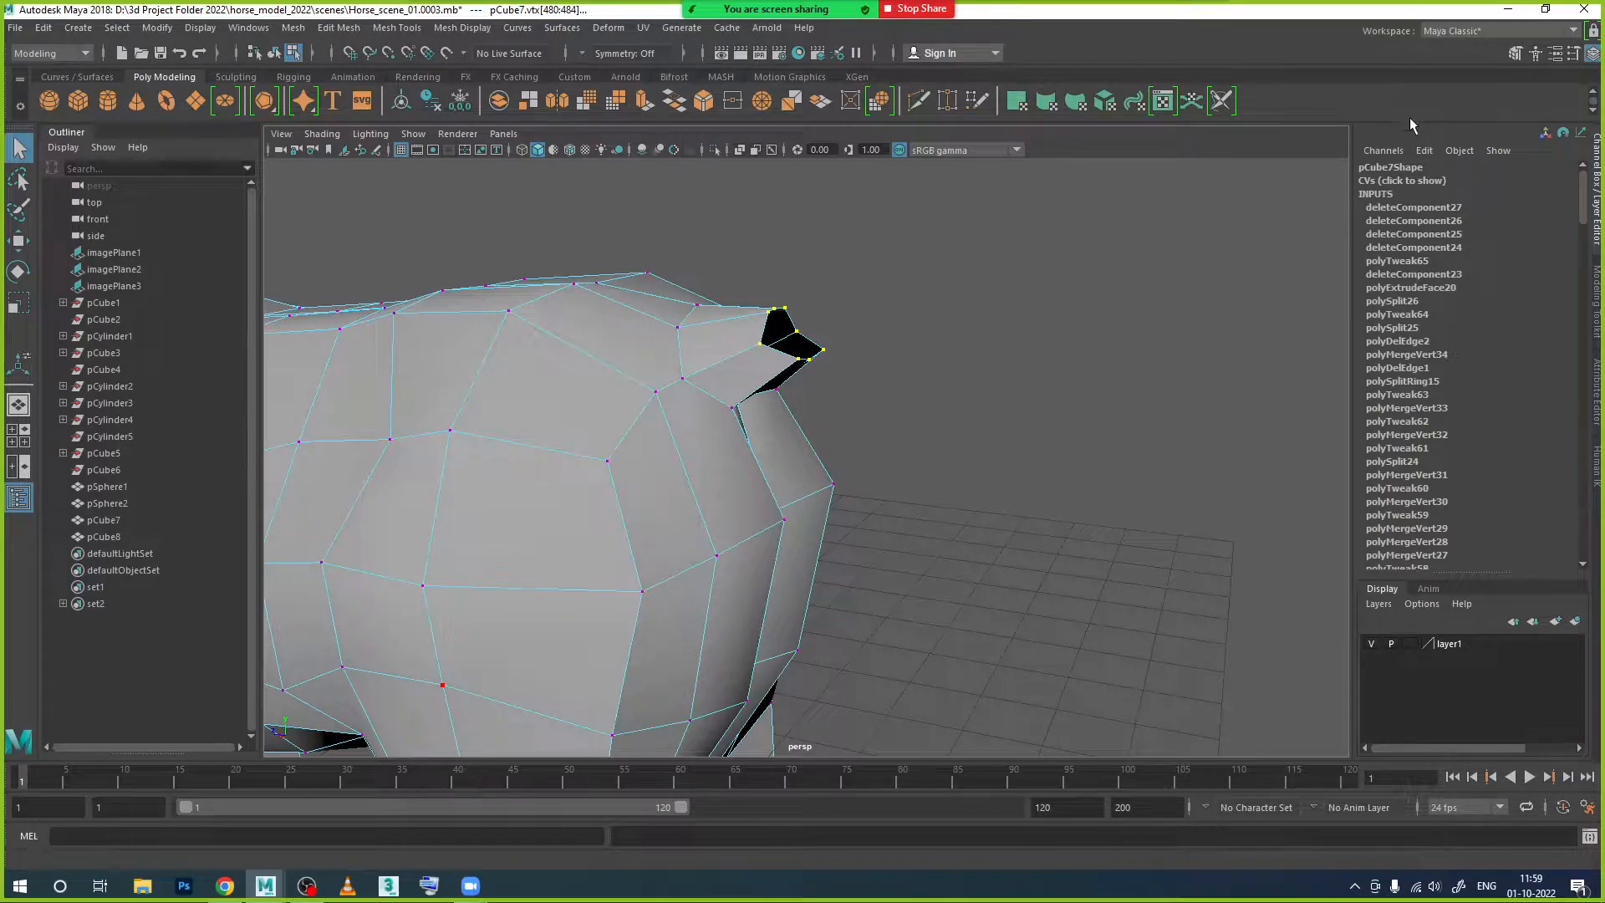
{"action": "left_click_drag", "start_coordinate": [851, 542], "coordinate": [900, 512], "text": "alt"}
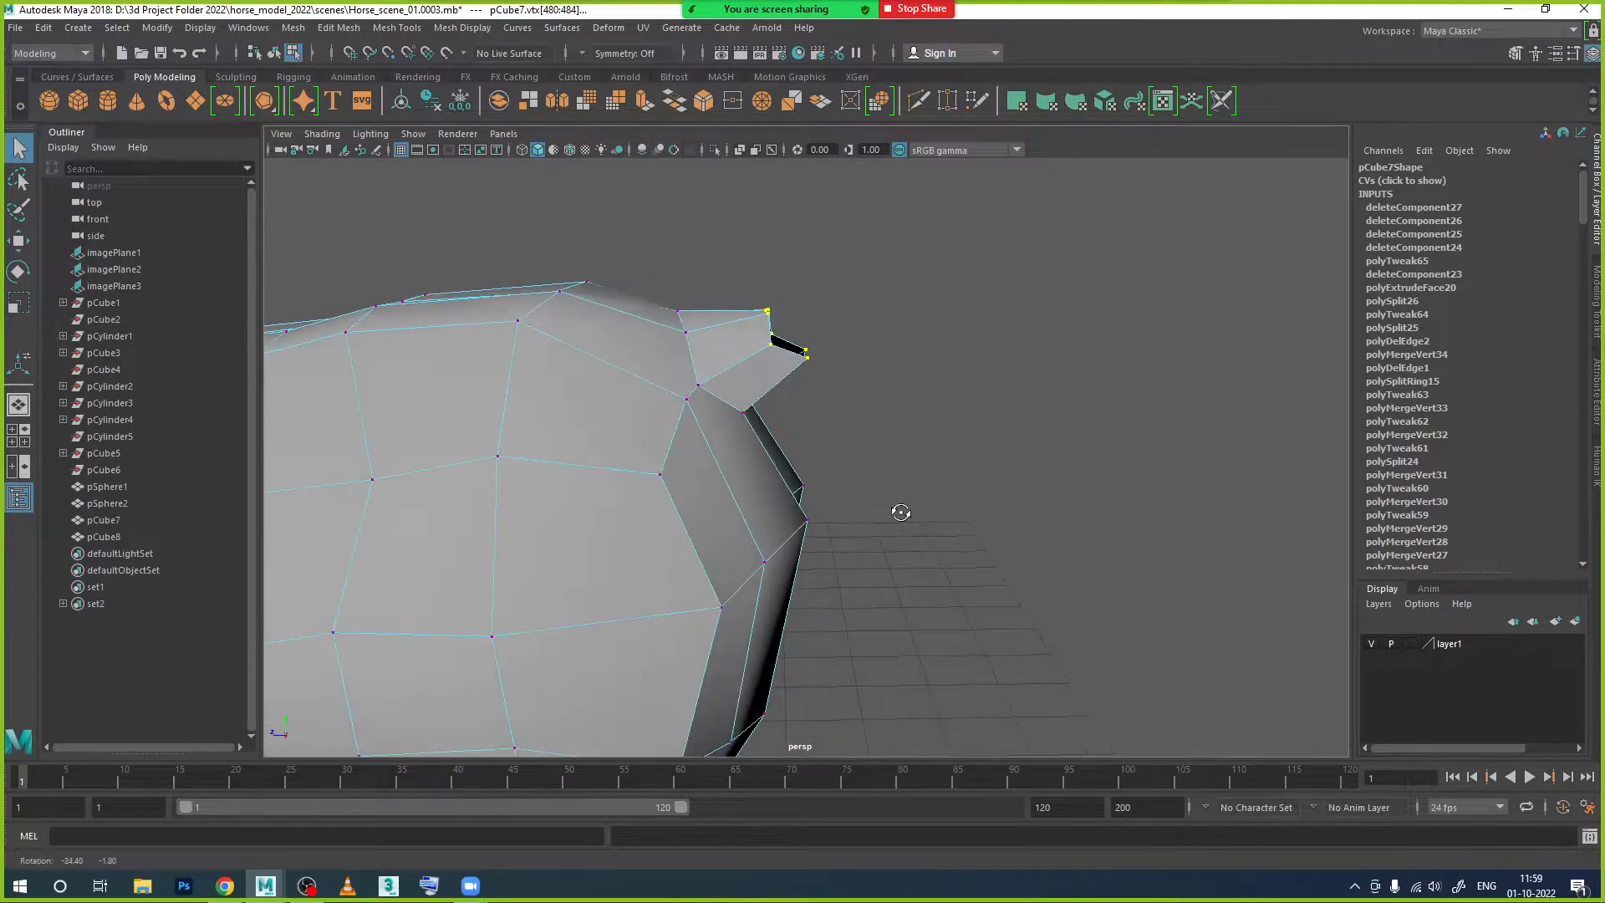
{"action": "key", "text": "r"}
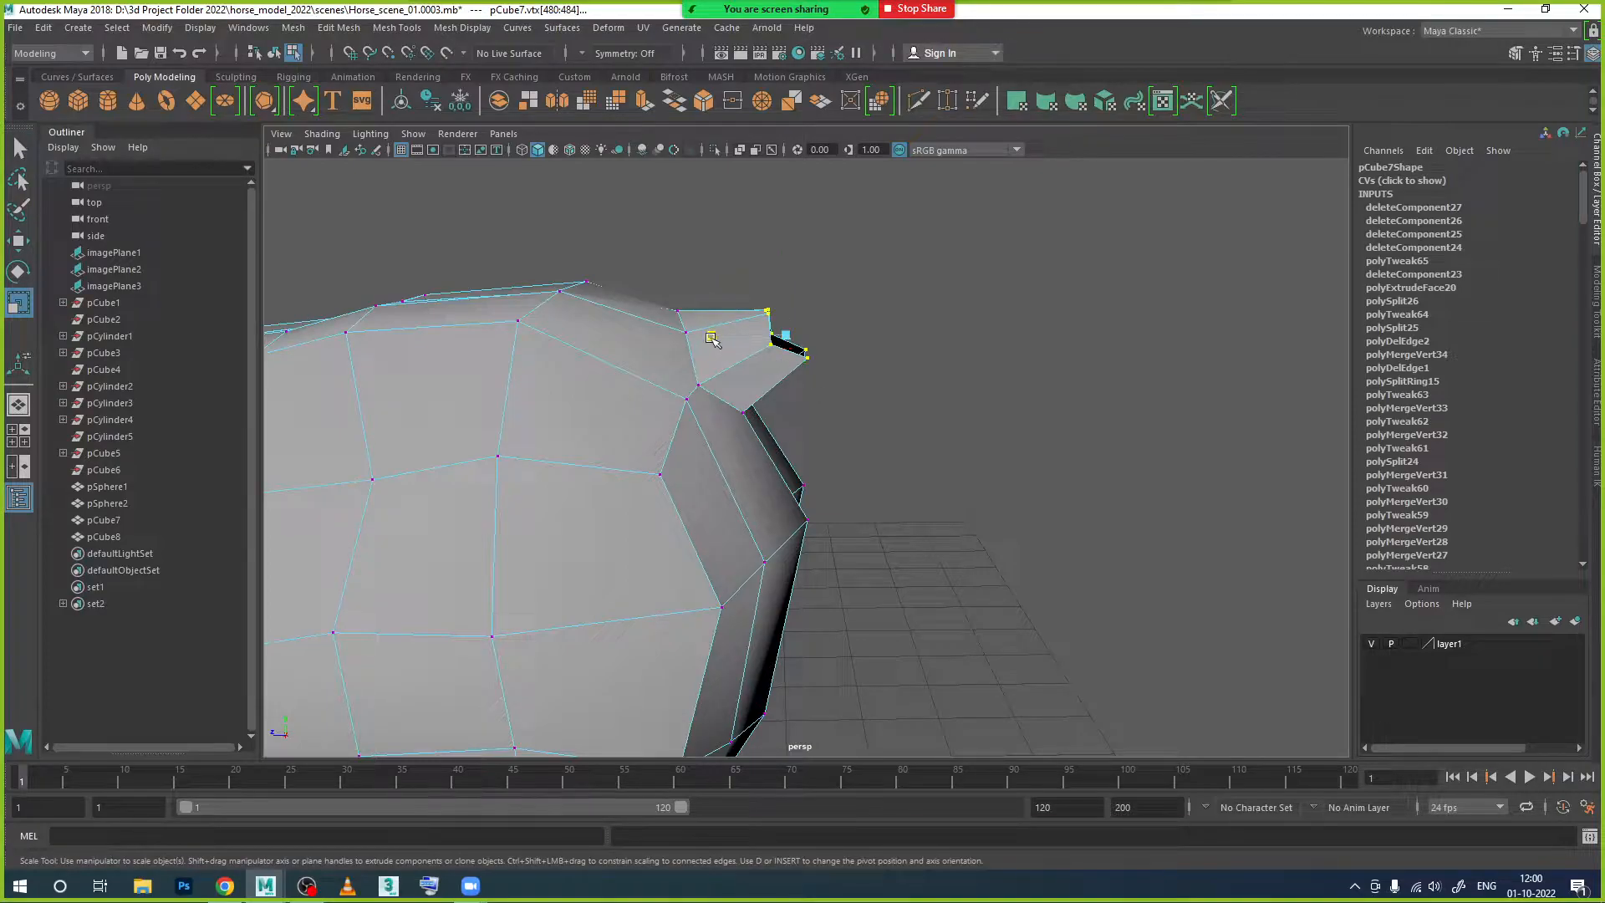
{"action": "middle_click_drag", "start_coordinate": [710, 337], "coordinate": [730, 334]}
{"action": "left_click_drag", "start_coordinate": [798, 367], "coordinate": [920, 433], "text": "alt"}
Step: Reposition the tail rim vertices in the side view so the open end forms an even slant
{"action": "key", "text": "space"}
{"action": "key", "text": "space"}
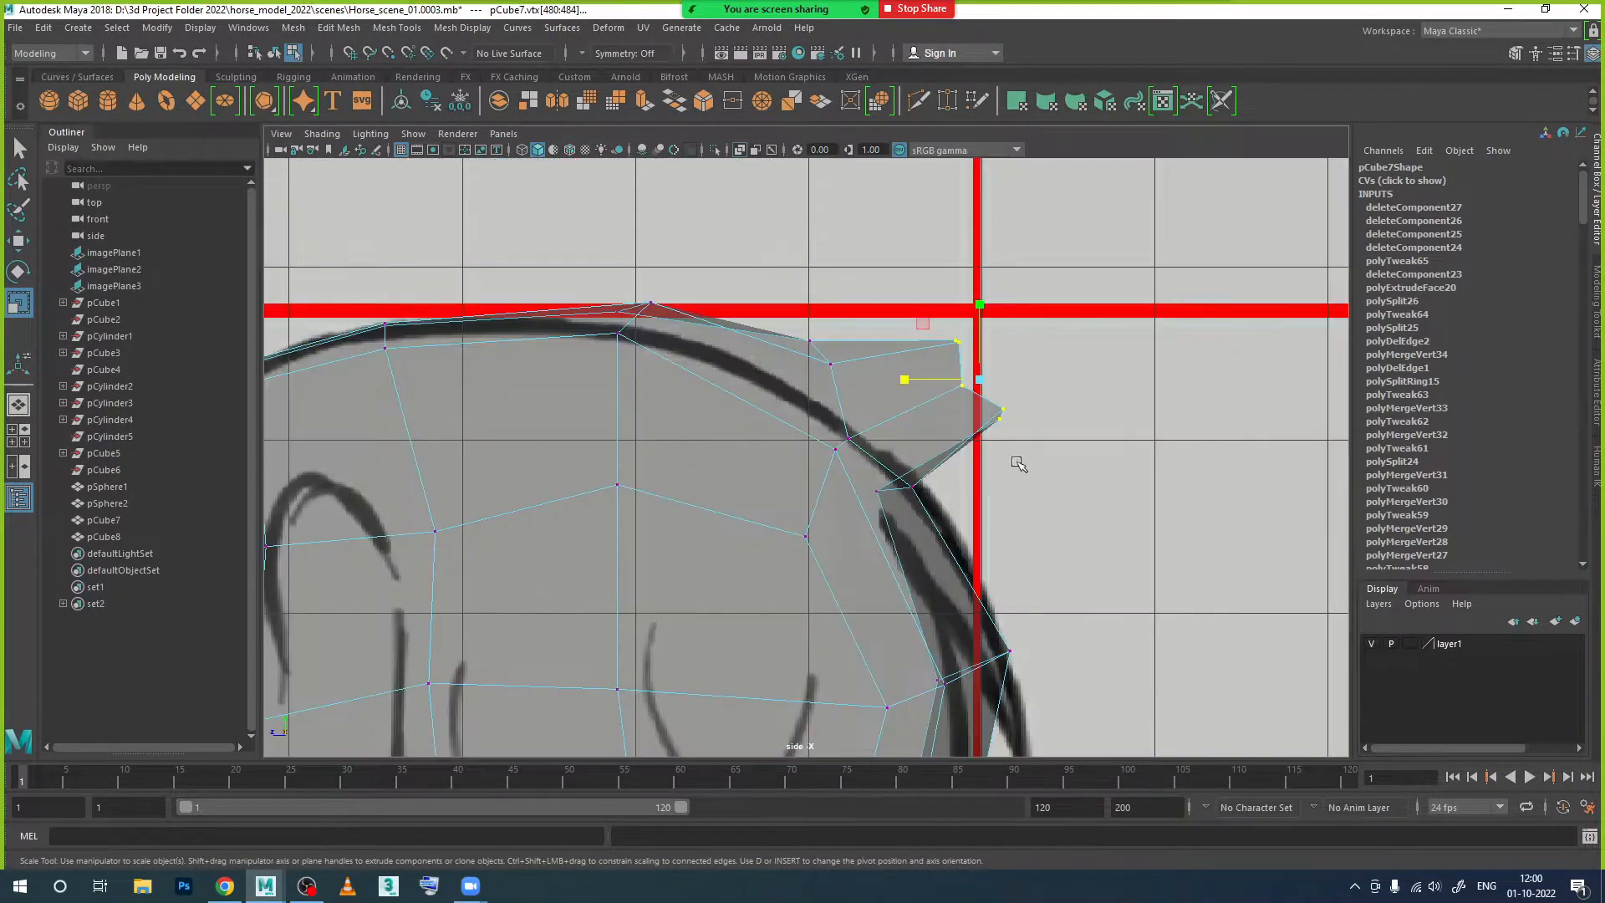
{"action": "left_click_drag", "start_coordinate": [1019, 445], "coordinate": [1043, 398]}
{"action": "left_click_drag", "start_coordinate": [1010, 294], "coordinate": [918, 320]}
{"action": "key", "text": "w"}
{"action": "left_click_drag", "start_coordinate": [1068, 398], "coordinate": [986, 419]}
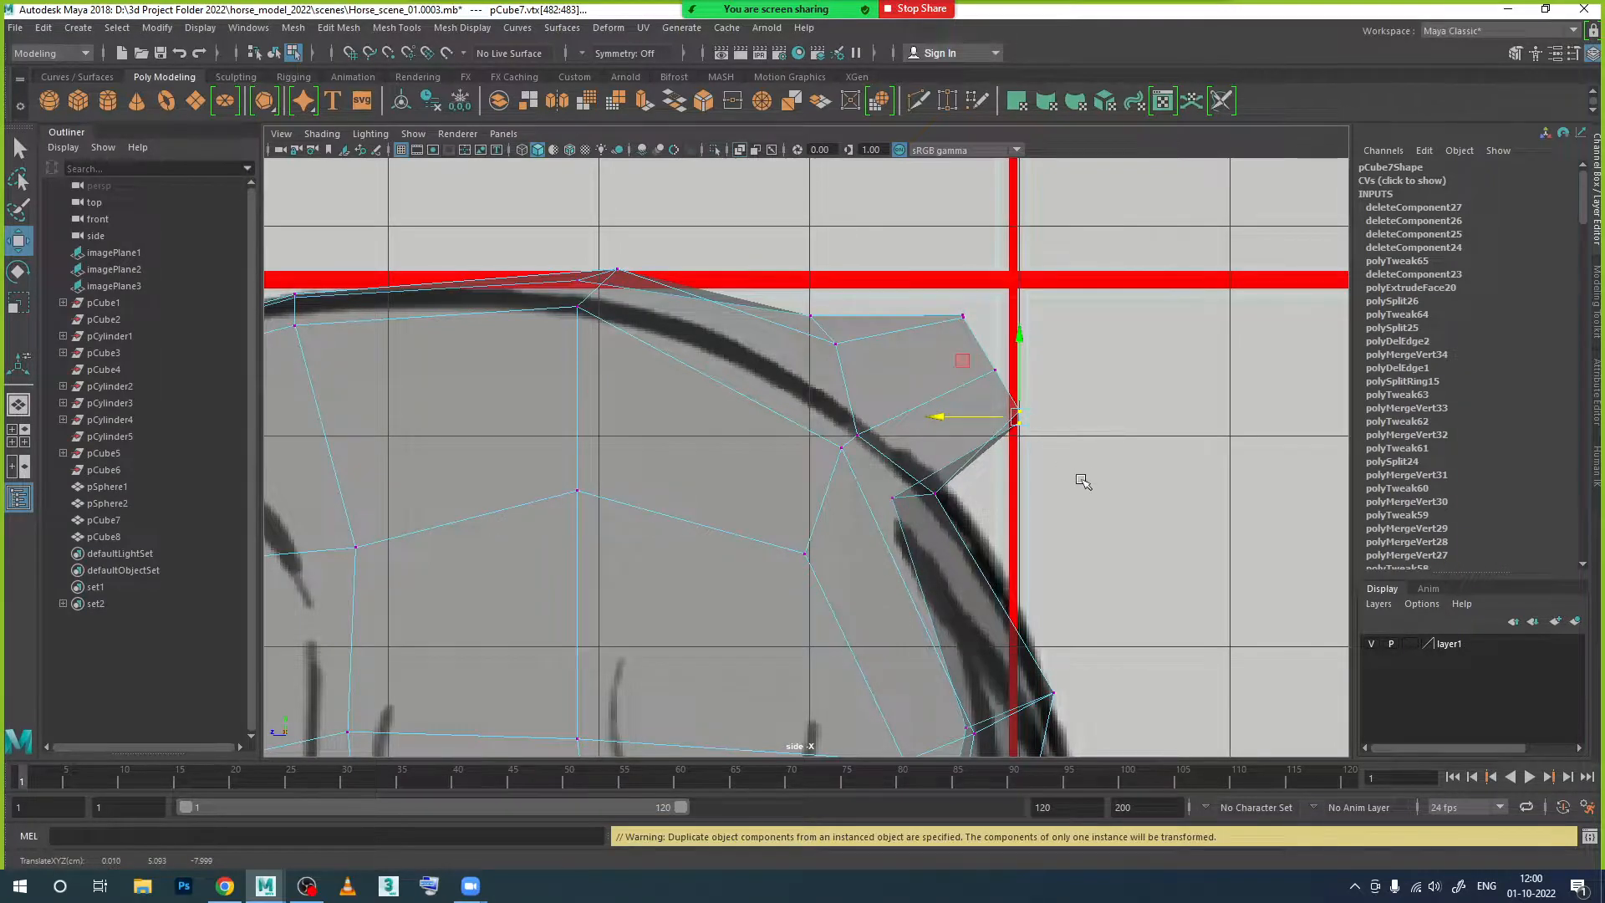
{"action": "key", "text": "space"}
{"action": "key", "text": "space"}
Step: Switch to edge selection and try to select the rim edges around the tail opening
{"action": "left_click_drag", "start_coordinate": [1114, 351], "coordinate": [847, 377], "text": "alt"}
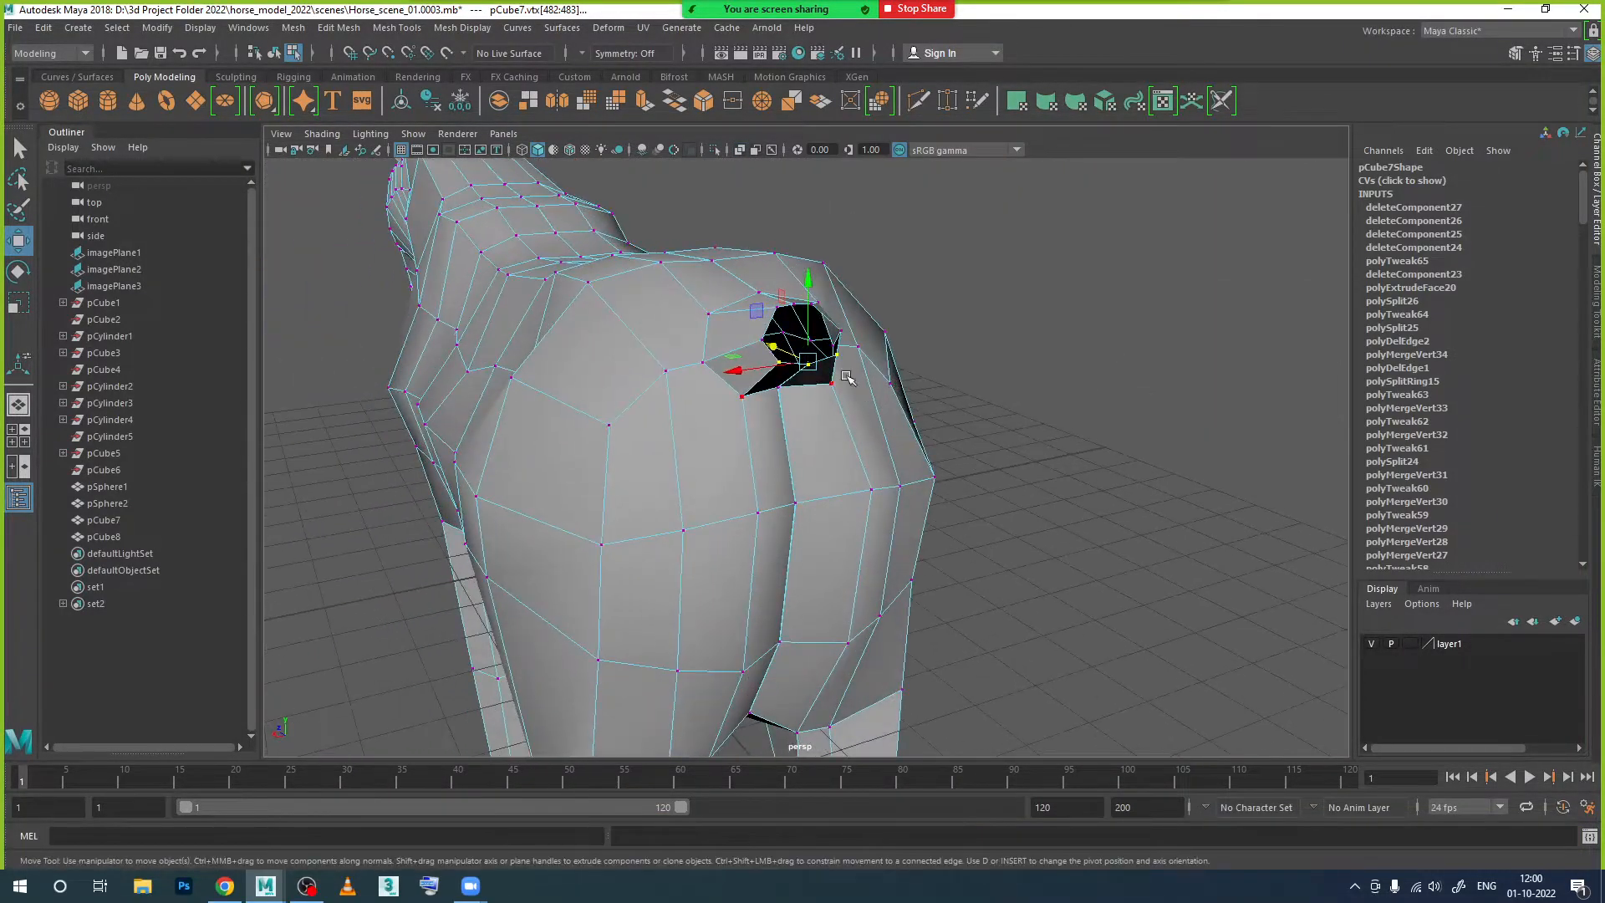
{"action": "right_click_drag", "start_coordinate": [836, 351], "coordinate": [840, 304]}
{"action": "left_click_drag", "start_coordinate": [871, 390], "coordinate": [804, 365], "text": "alt"}
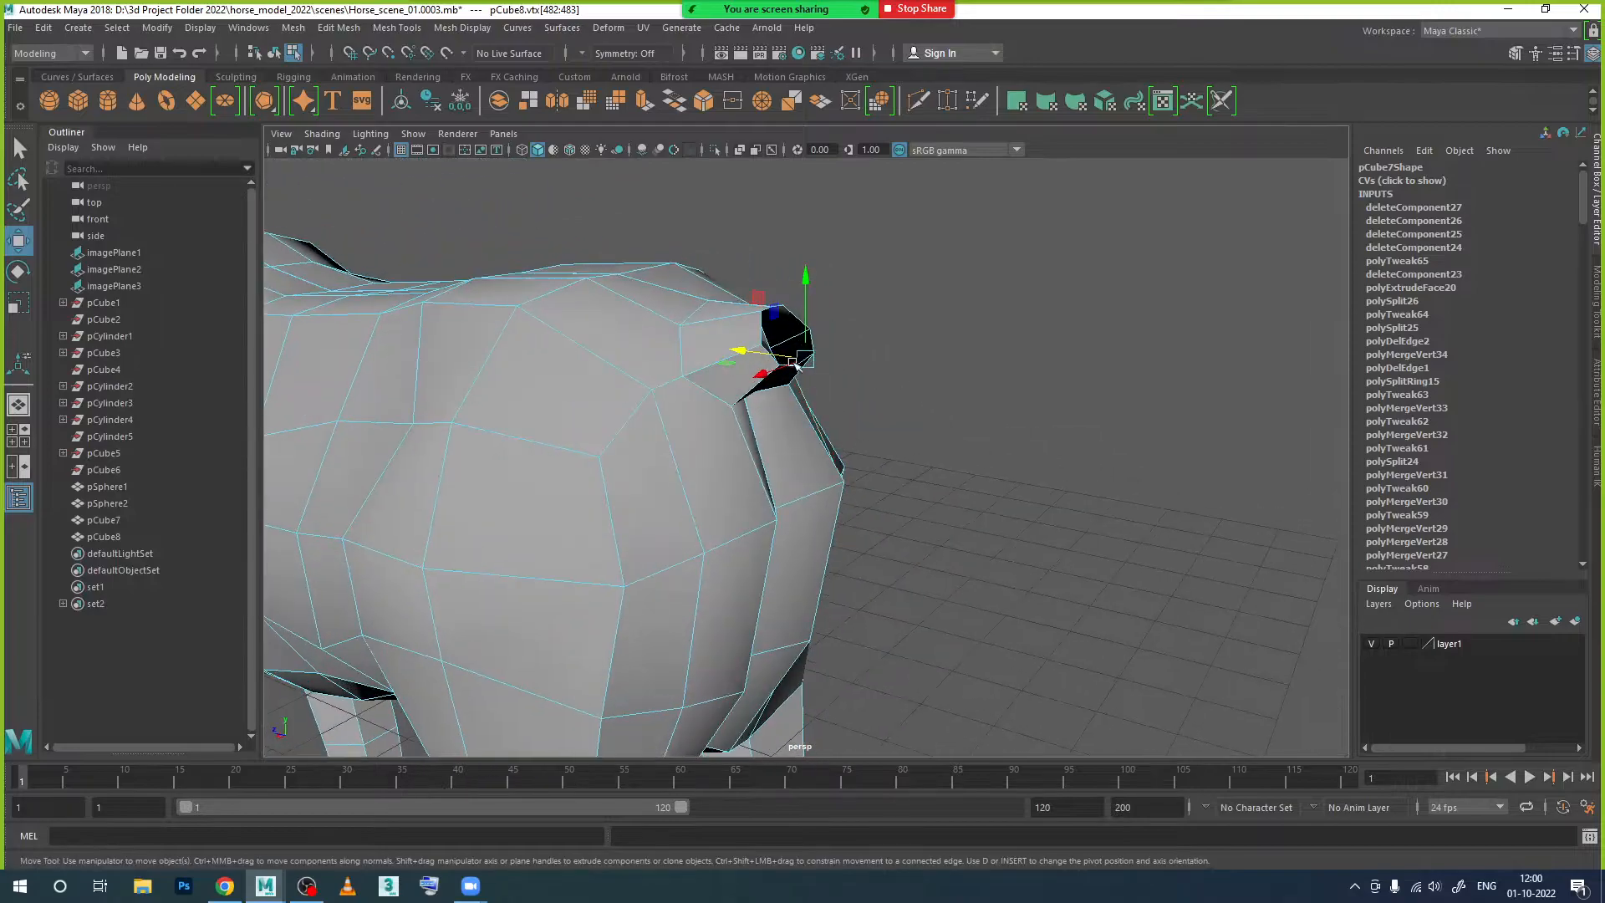
{"action": "left_click", "coordinate": [764, 330]}
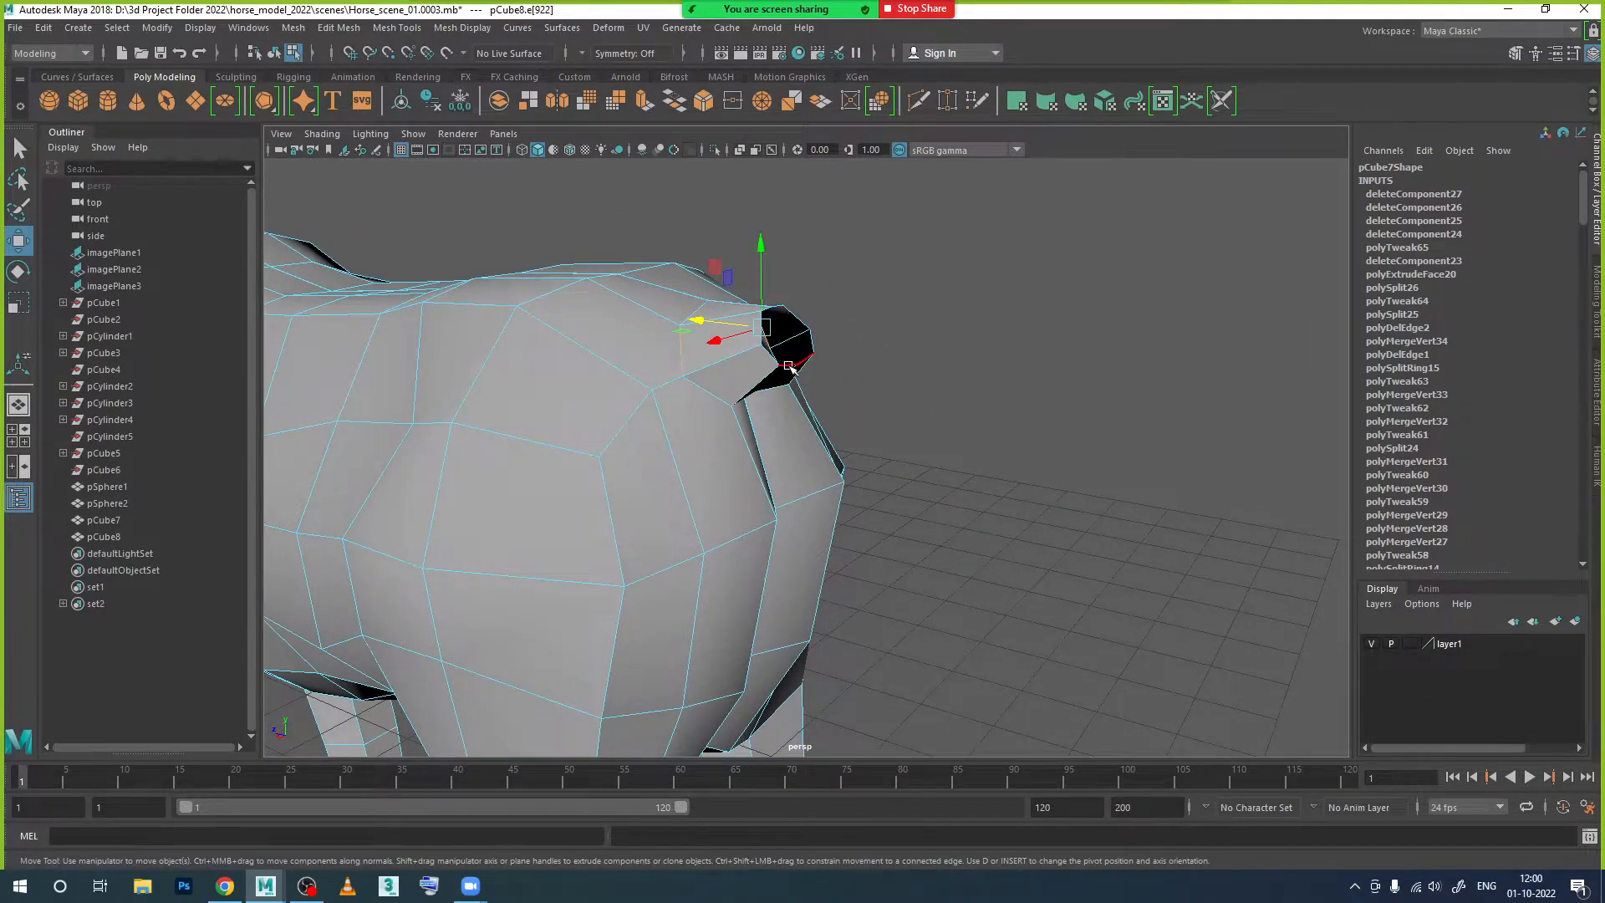
{"action": "left_click", "coordinate": [789, 367]}
{"action": "left_click_drag", "start_coordinate": [870, 452], "coordinate": [547, 209], "text": "alt"}
{"action": "scroll", "coordinate": [662, 280], "scroll_direction": "down", "scroll_amount": 2}
{"action": "scroll", "coordinate": [802, 383], "scroll_direction": "up", "scroll_amount": 5}
{"action": "middle_click_drag", "start_coordinate": [807, 383], "coordinate": [813, 472], "text": "alt"}
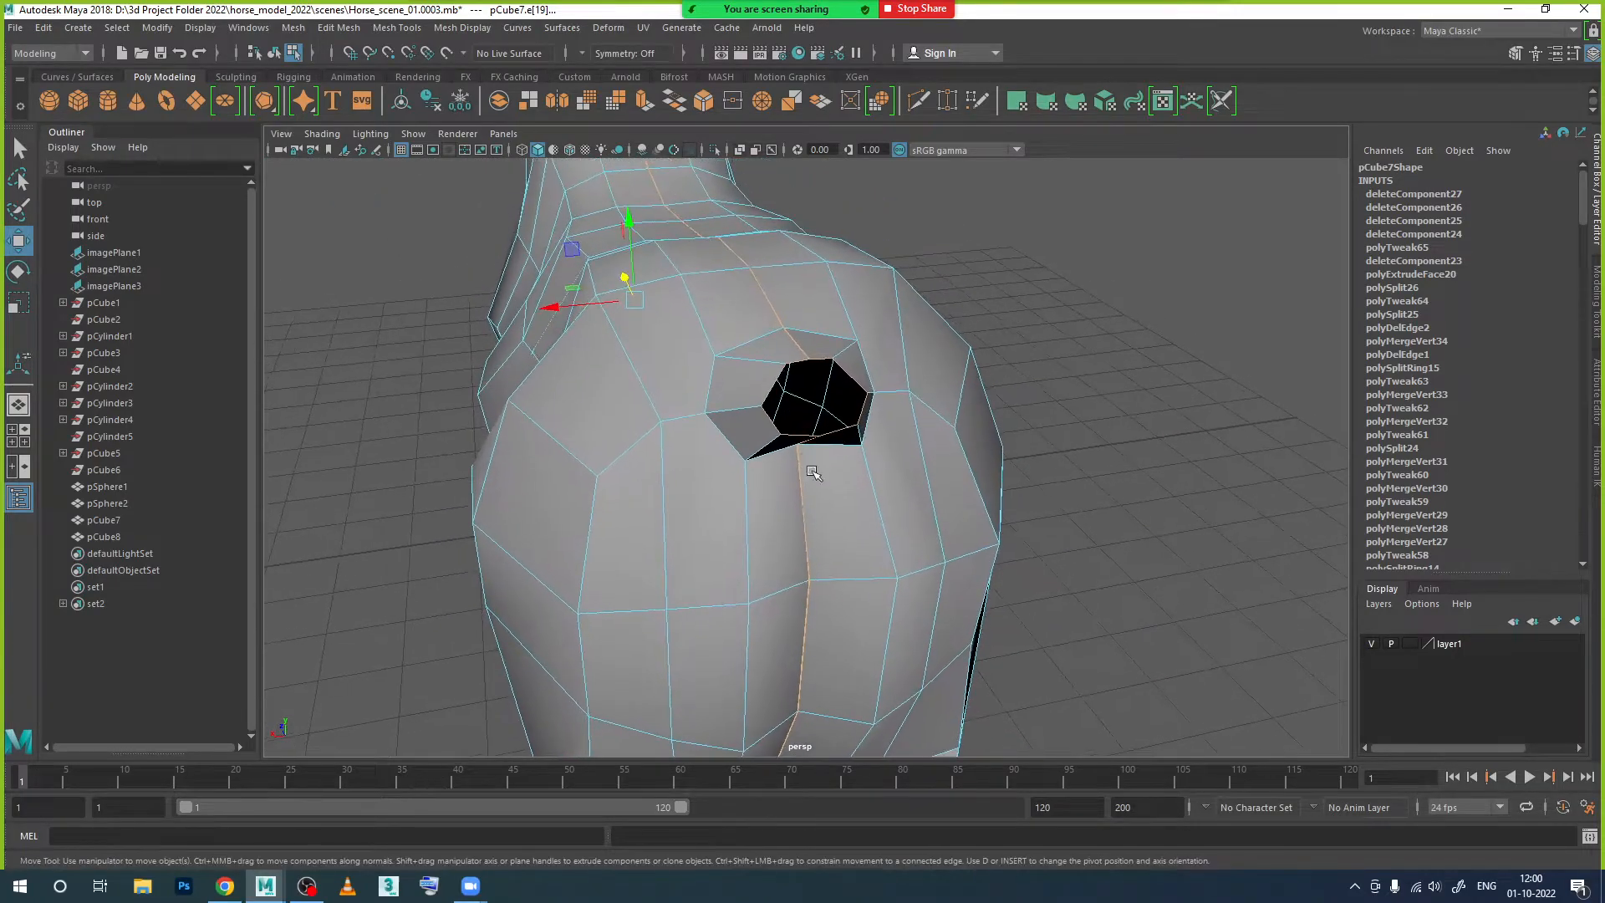
Step: Select the rim edges around the tail opening and extrude them outward from the body
{"action": "left_click", "coordinate": [824, 365]}
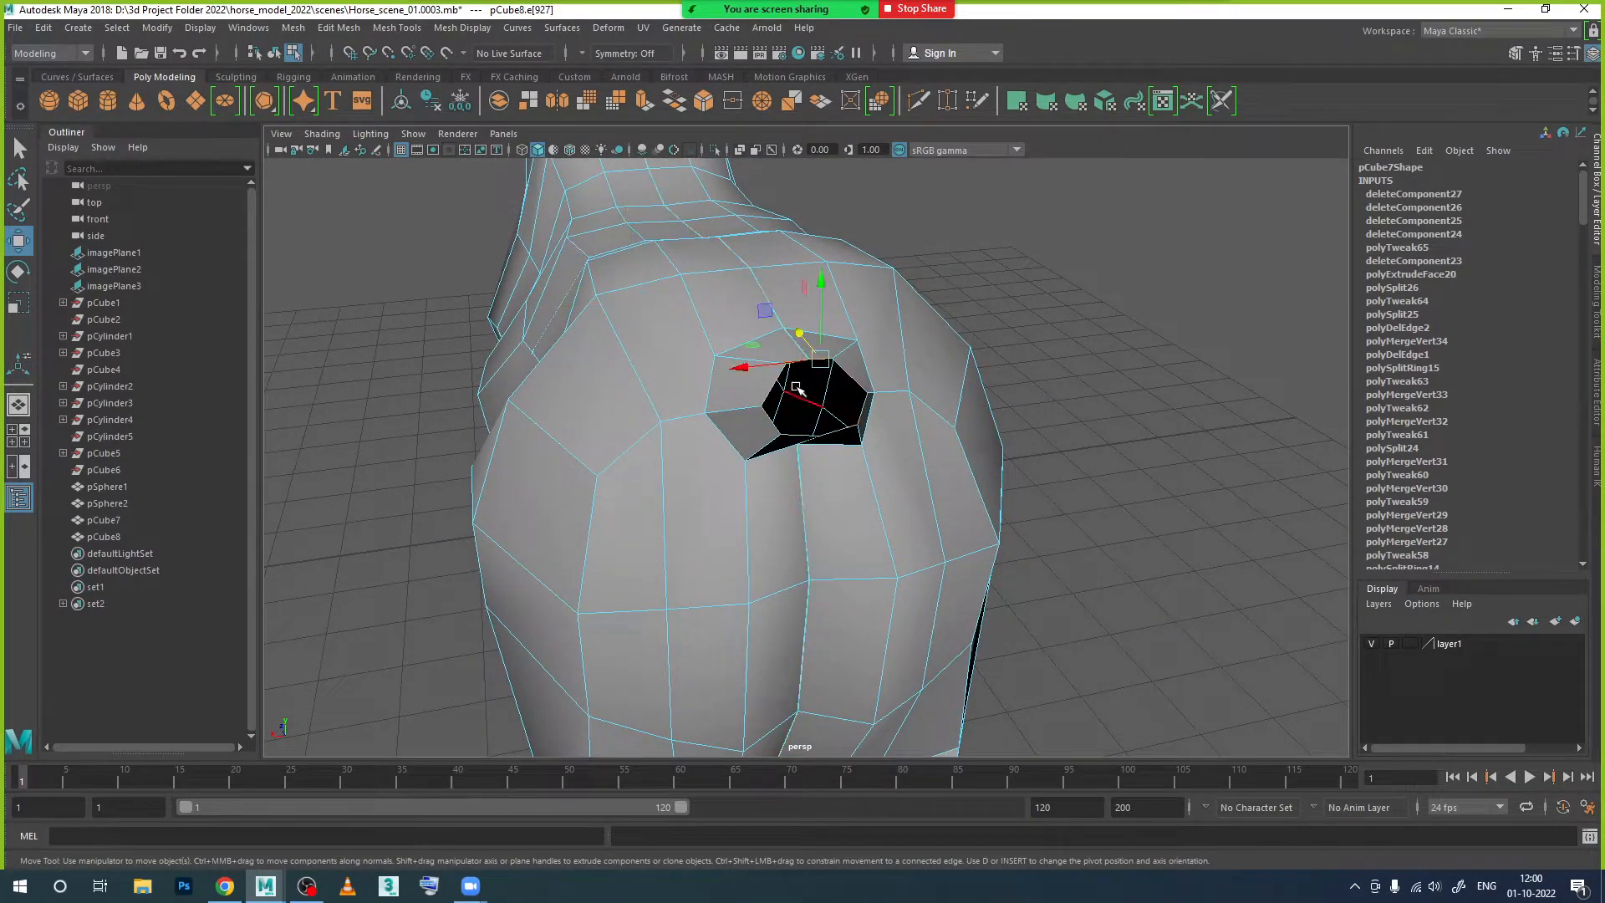
{"action": "left_click", "coordinate": [798, 429]}
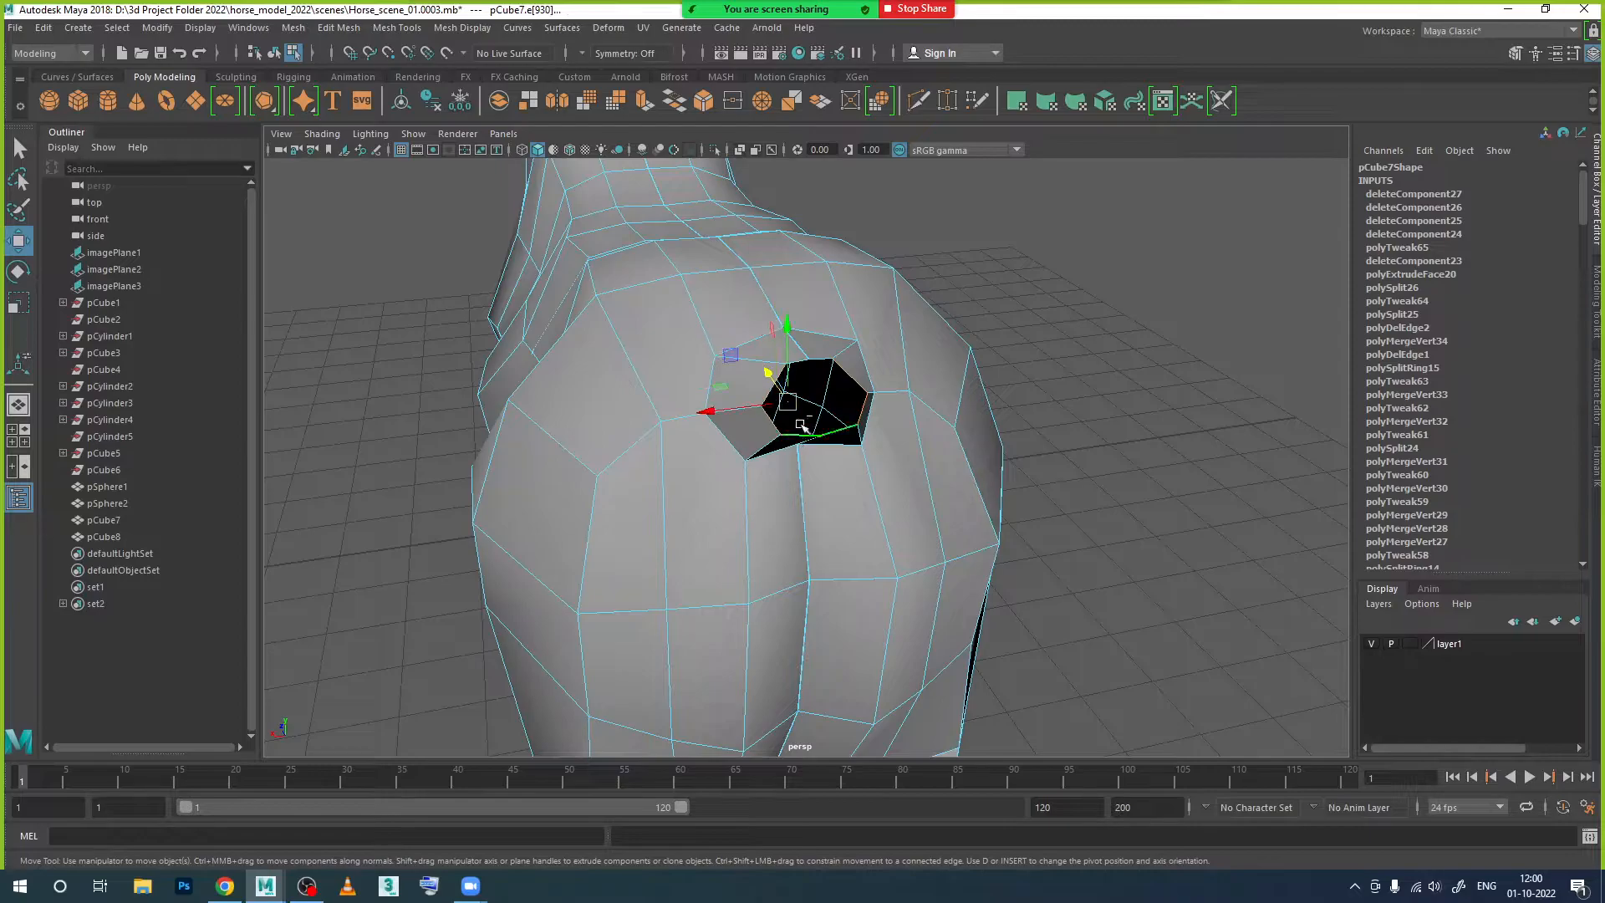
{"action": "left_click", "coordinate": [800, 366], "text": "shift"}
{"action": "left_click_drag", "start_coordinate": [879, 473], "coordinate": [927, 522], "text": "alt"}
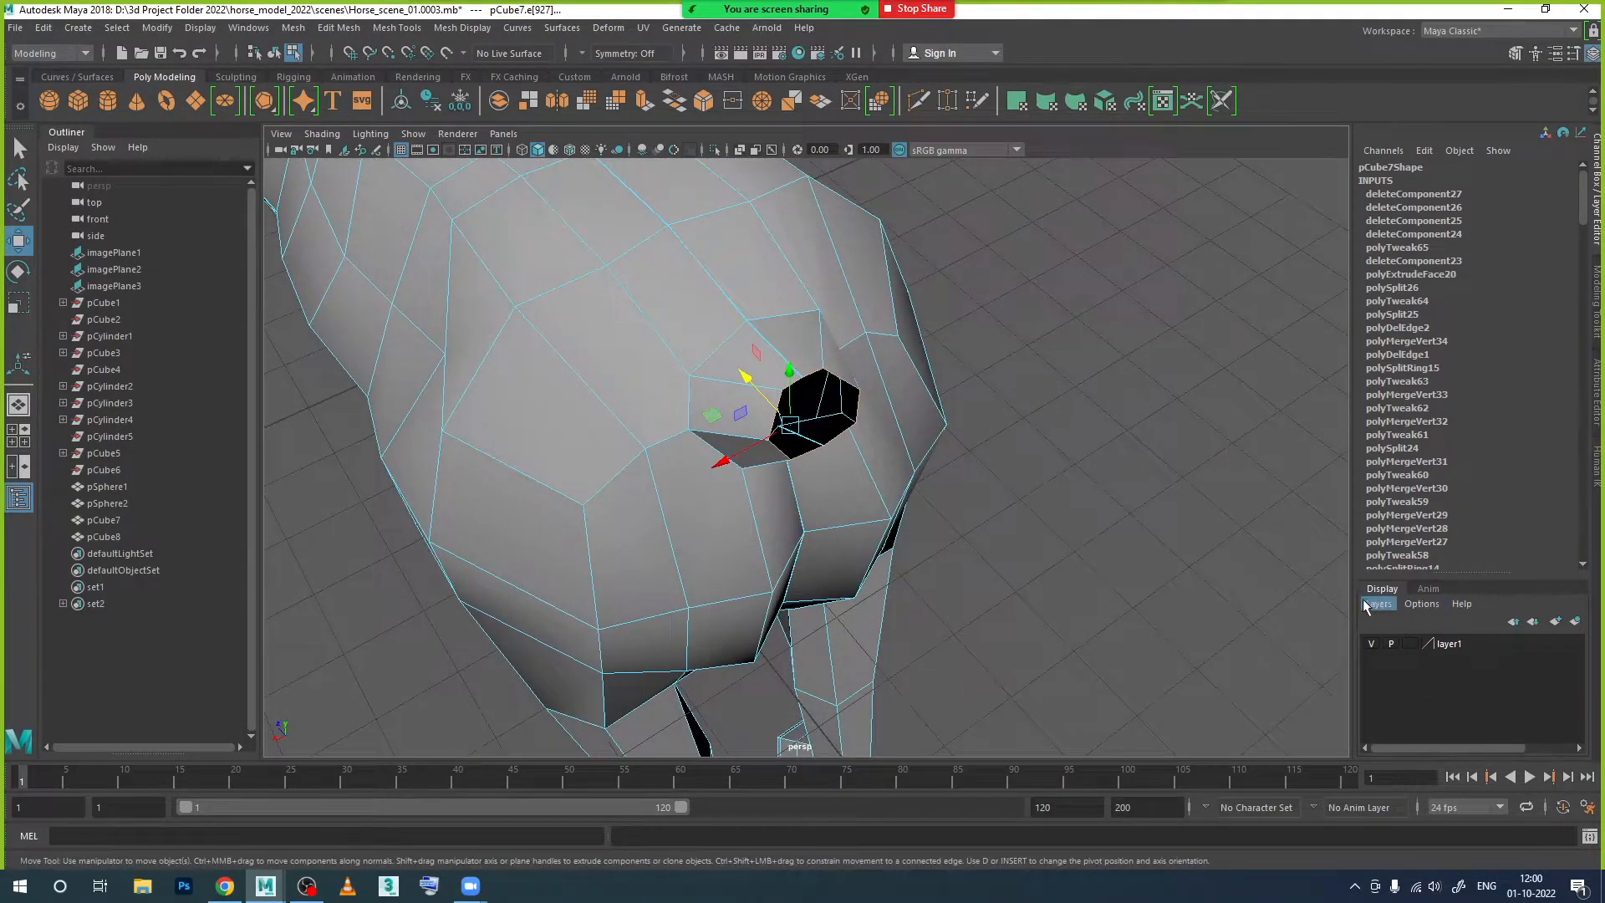
{"action": "left_click_drag", "start_coordinate": [1116, 537], "coordinate": [1114, 503], "text": "alt"}
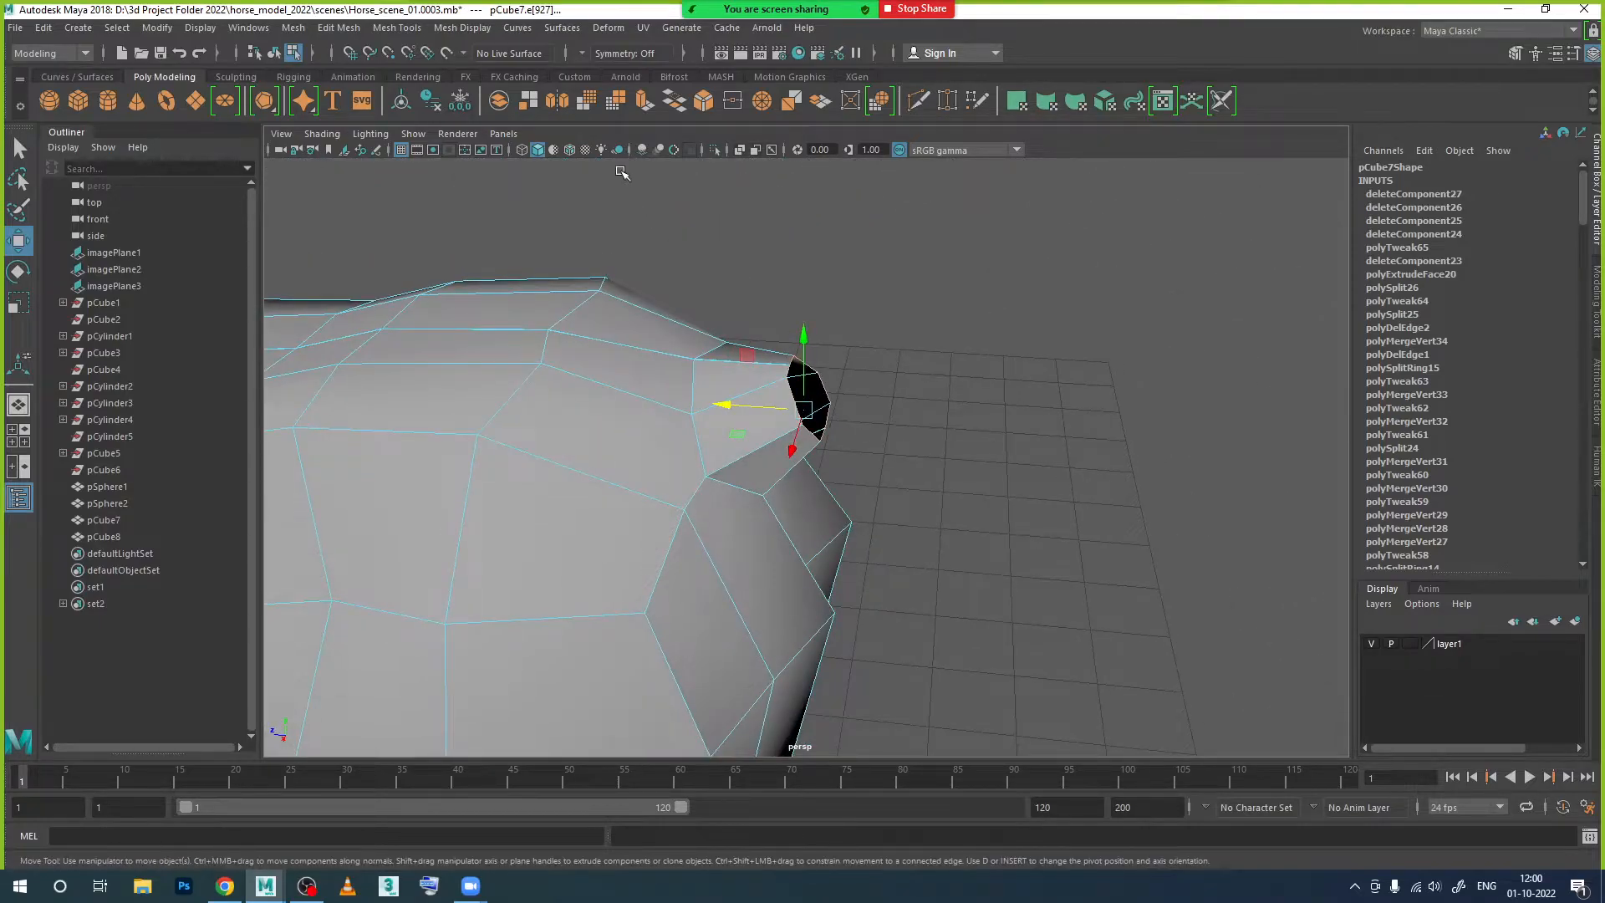
{"action": "left_click", "coordinate": [640, 102]}
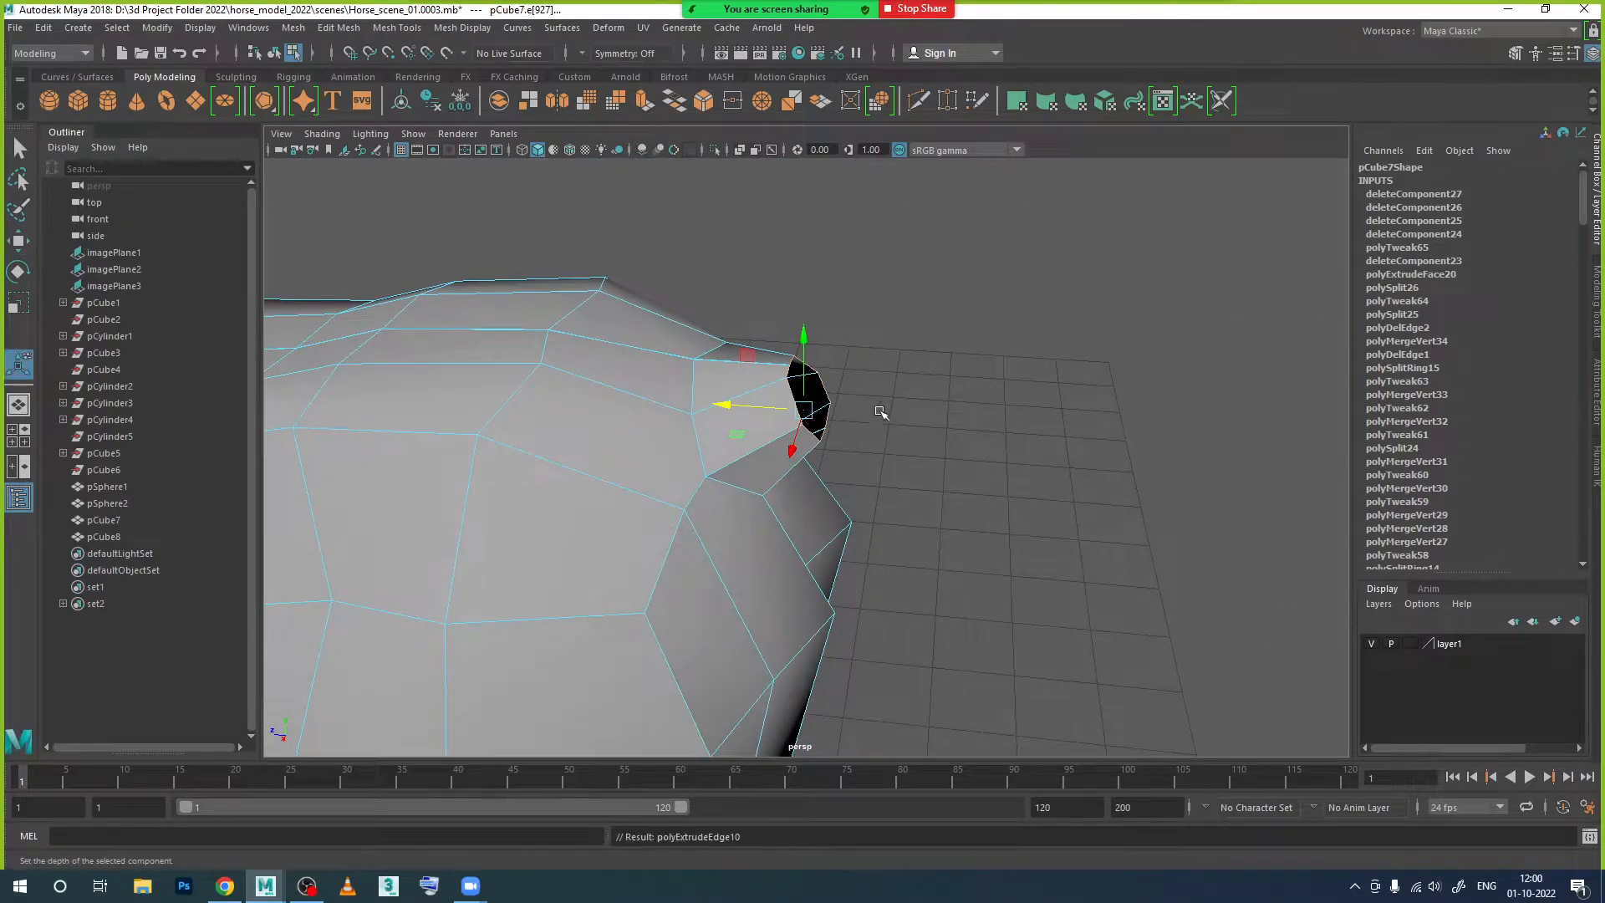
{"action": "left_click_drag", "start_coordinate": [830, 371], "coordinate": [879, 384]}
{"action": "left_click", "coordinate": [838, 97]}
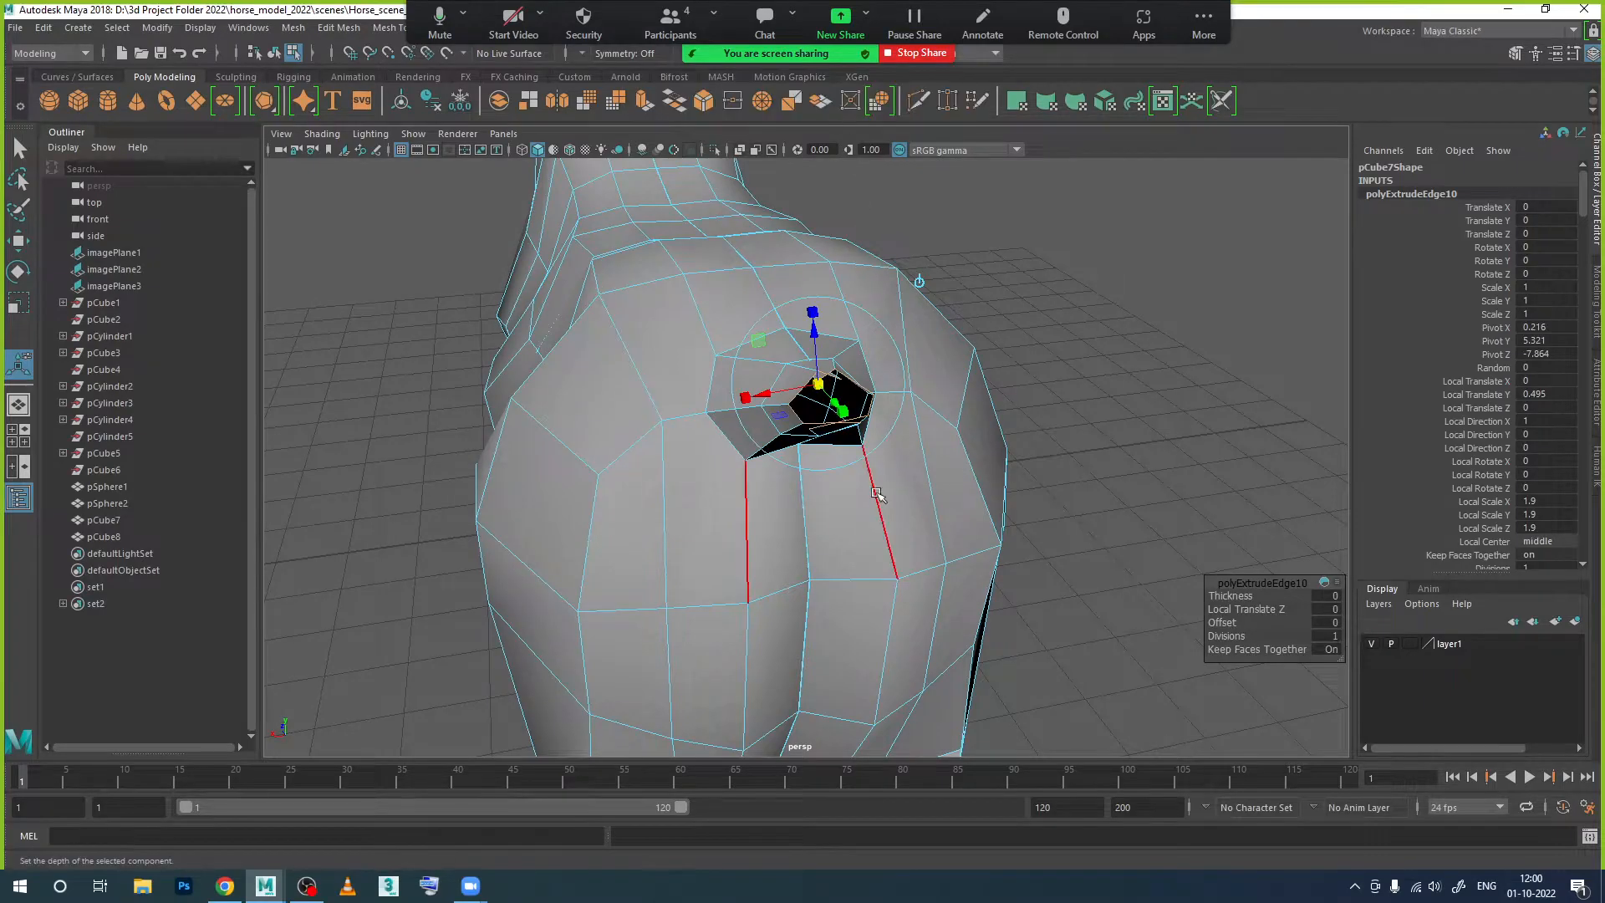
Step: Enlarge the extruded tail rim to a local scale of 2.66 and offset it to 0.171 in X and 0.591 in Y
{"action": "left_click_drag", "start_coordinate": [815, 481], "coordinate": [857, 484], "text": "alt"}
{"action": "mouse_move", "coordinate": [828, 386]}
{"action": "left_mouse_down"}
{"action": "mouse_move", "coordinate": [861, 397]}
{"action": "mouse_move", "coordinate": [829, 416]}
{"action": "left_mouse_up"}
{"action": "scroll", "coordinate": [830, 417], "scroll_direction": "up", "scroll_amount": 5}
{"action": "middle_click_drag", "start_coordinate": [830, 416], "coordinate": [848, 451], "text": "alt"}
{"action": "left_click_drag", "start_coordinate": [762, 380], "coordinate": [1012, 484]}
{"action": "left_click_drag", "start_coordinate": [968, 354], "coordinate": [820, 473]}
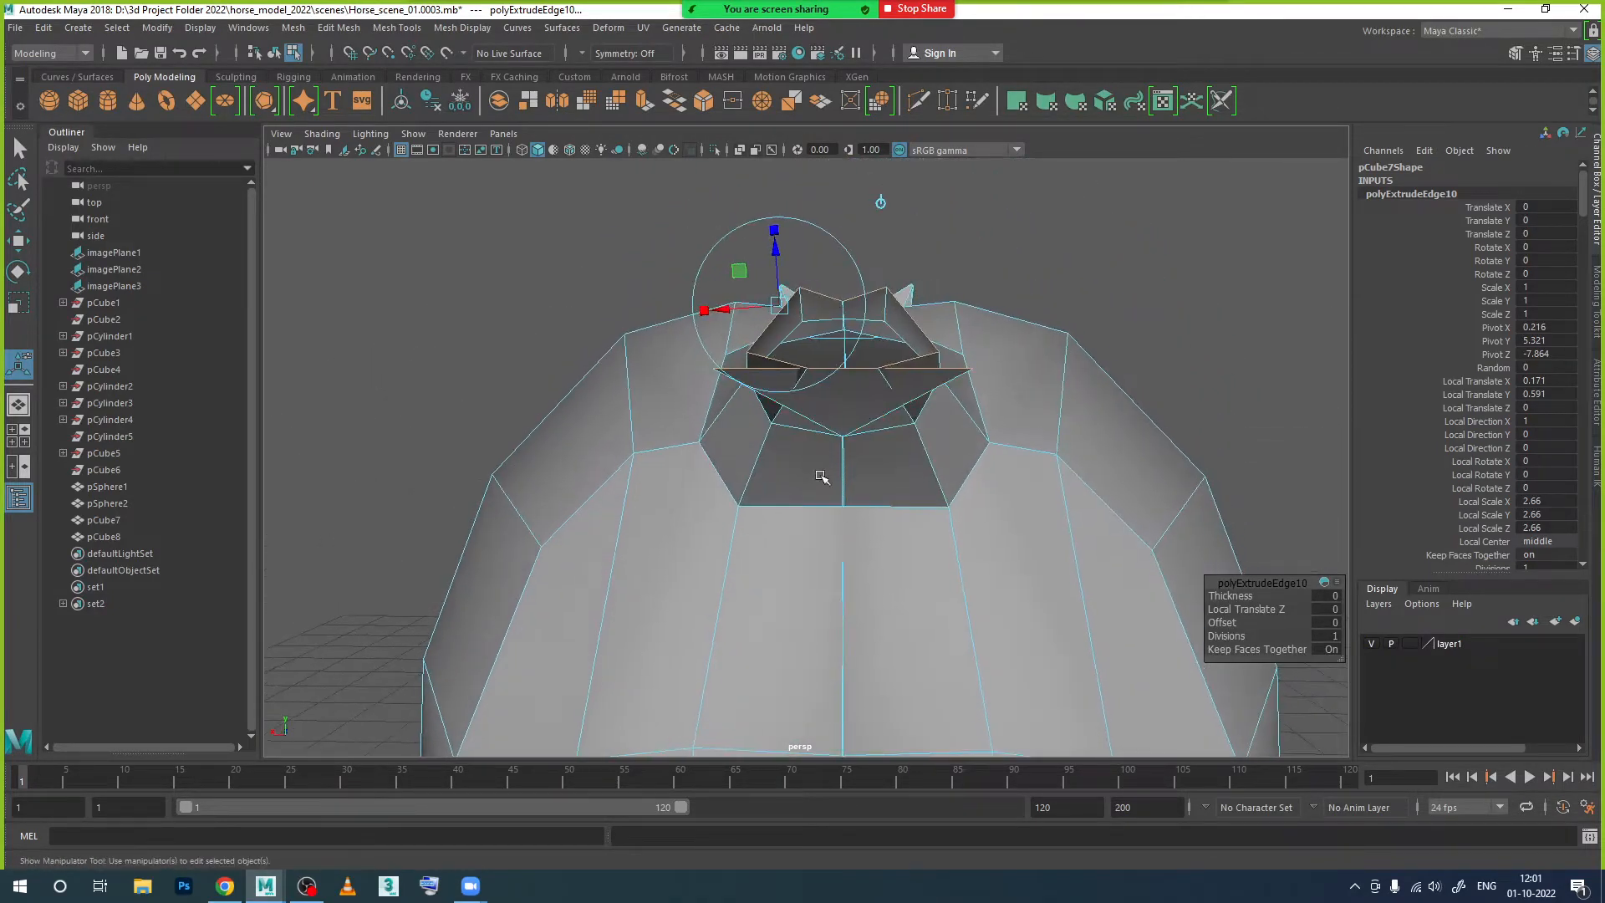
Step: Switch to vertex selection and pull the flared rim vertices of the new tail section inward toward the centre
{"action": "right_click_drag", "start_coordinate": [853, 375], "coordinate": [808, 380]}
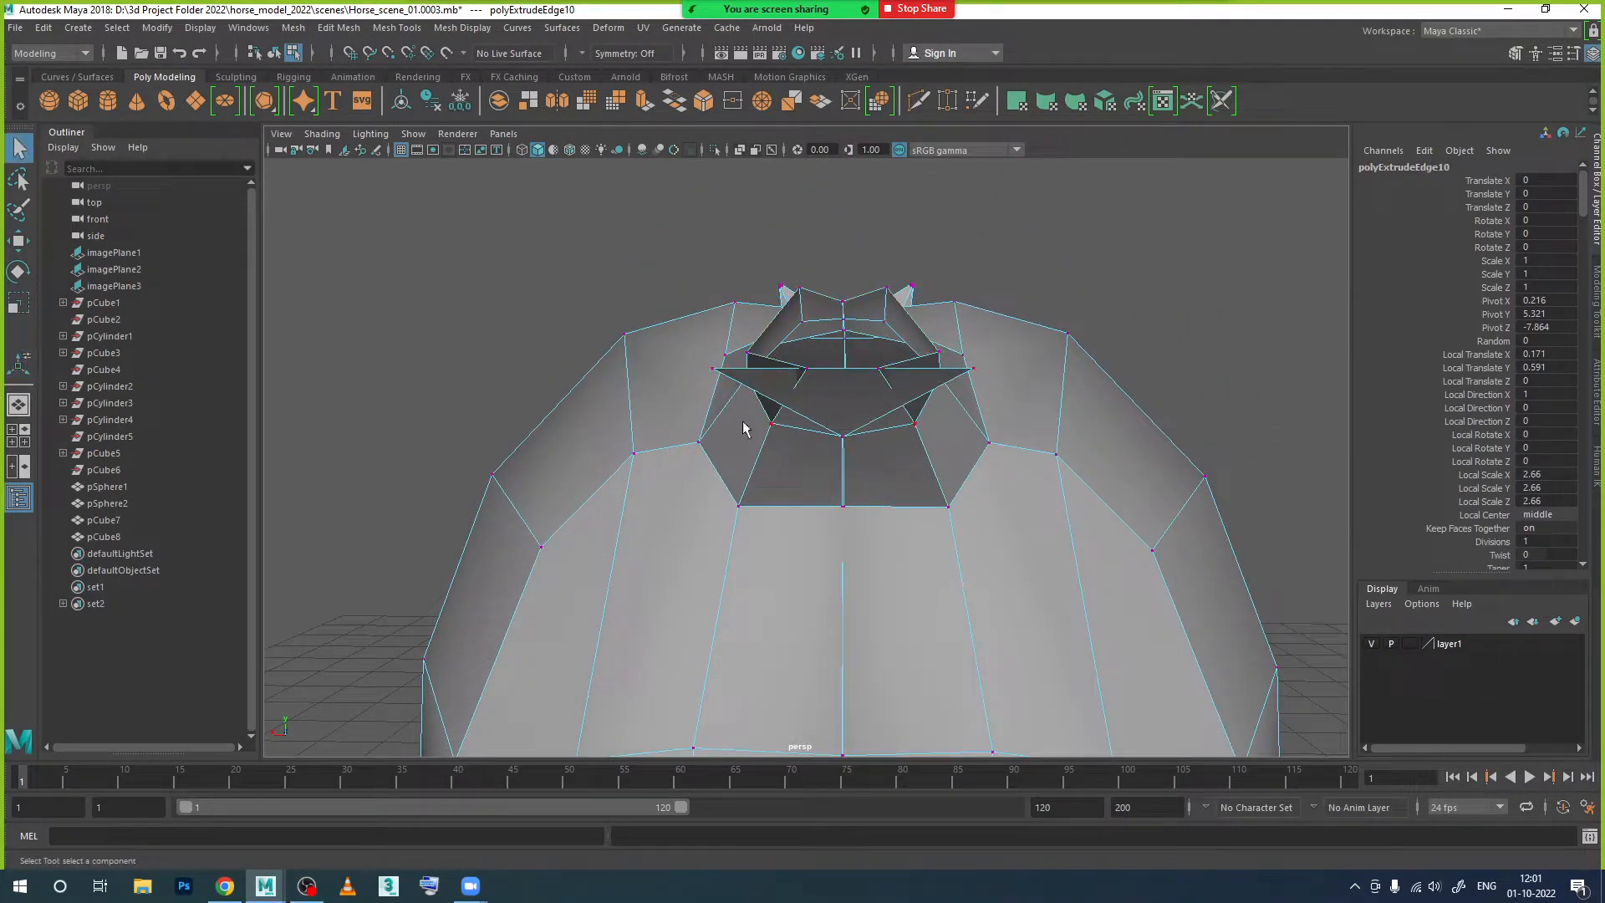
{"action": "left_click", "coordinate": [714, 372]}
{"action": "key", "text": "w"}
{"action": "left_click_drag", "start_coordinate": [644, 374], "coordinate": [811, 441]}
{"action": "left_click", "coordinate": [939, 388]}
{"action": "left_click_drag", "start_coordinate": [950, 448], "coordinate": [852, 460], "text": "alt"}
{"action": "left_click", "coordinate": [886, 376]}
{"action": "left_click_drag", "start_coordinate": [892, 341], "coordinate": [893, 373]}
Step: Adjust individual rim vertices along the length of the tail to even out its open end
{"action": "left_click_drag", "start_coordinate": [824, 490], "coordinate": [1028, 455], "text": "alt"}
{"action": "left_click", "coordinate": [976, 376]}
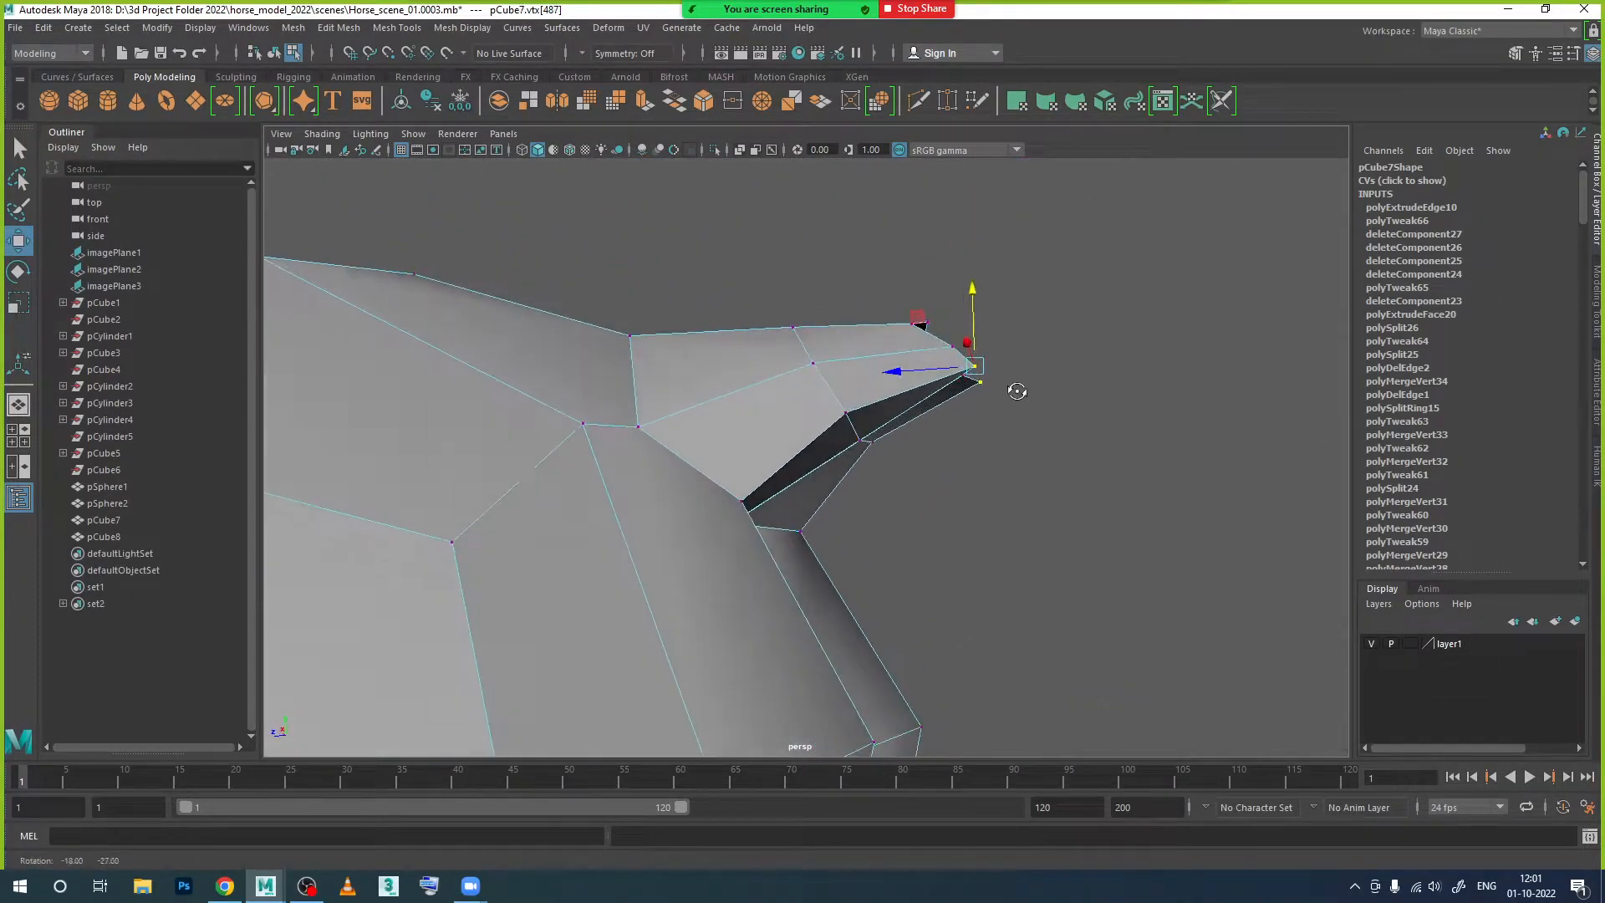
{"action": "left_click_drag", "start_coordinate": [934, 371], "coordinate": [918, 374]}
{"action": "left_click_drag", "start_coordinate": [989, 439], "coordinate": [919, 426], "text": "alt"}
{"action": "left_click", "coordinate": [904, 346]}
{"action": "left_click_drag", "start_coordinate": [906, 350], "coordinate": [1019, 411], "text": "alt"}
{"action": "mouse_move", "coordinate": [915, 377]}
{"action": "left_mouse_down"}
{"action": "mouse_move", "coordinate": [880, 369]}
{"action": "mouse_move", "coordinate": [931, 384]}
{"action": "mouse_move", "coordinate": [923, 369]}
{"action": "left_mouse_up"}
{"action": "left_click", "coordinate": [907, 332]}
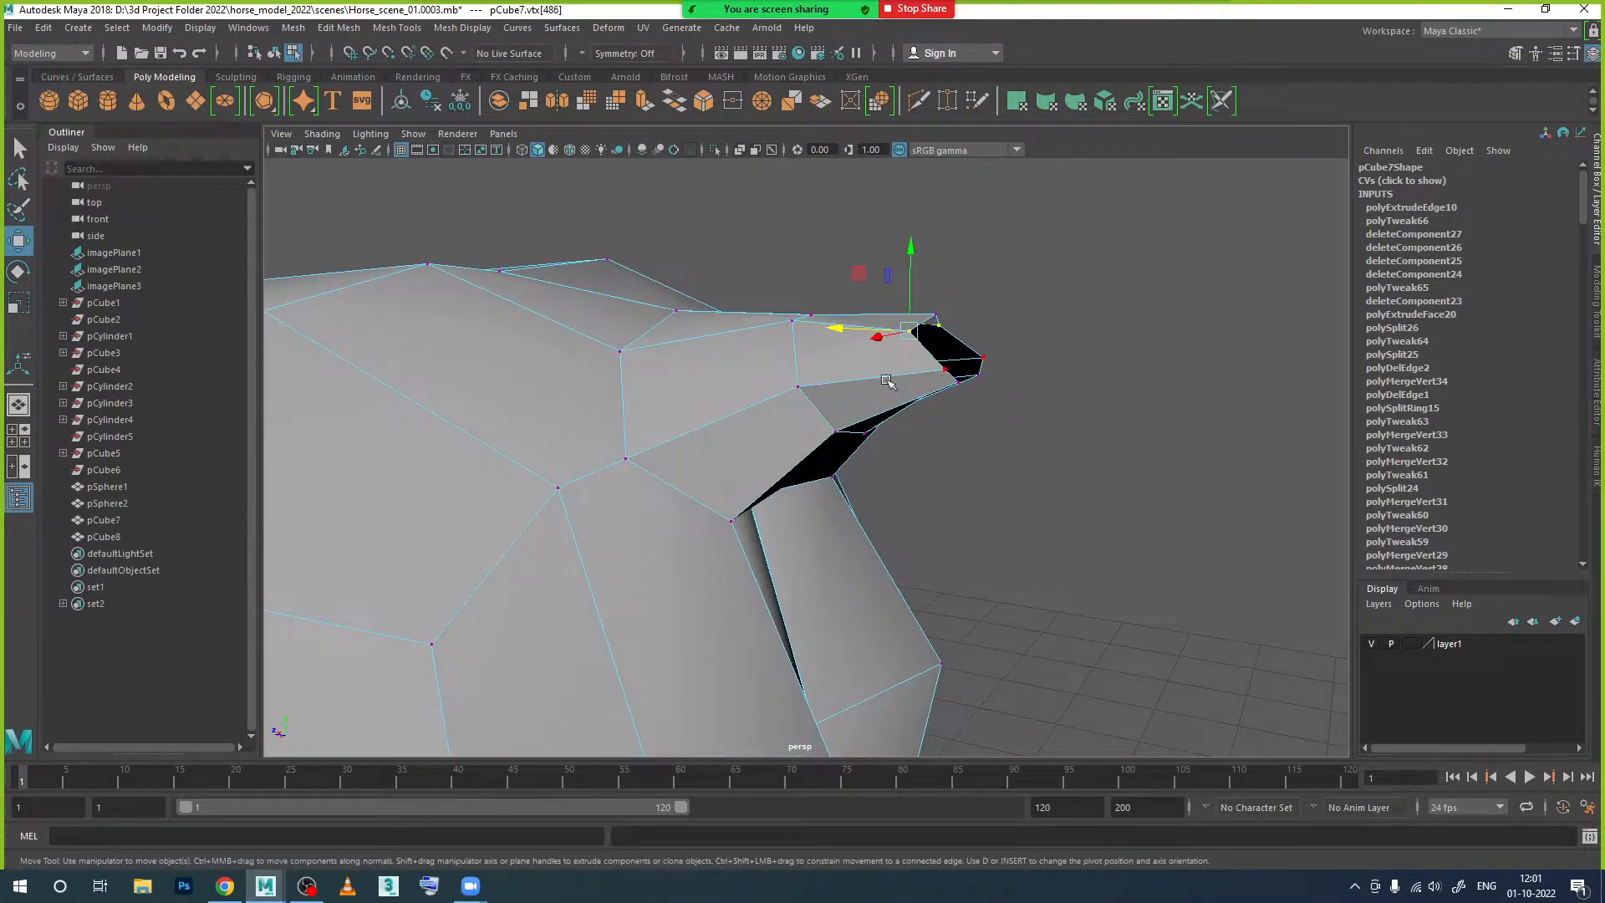
{"action": "left_click_drag", "start_coordinate": [840, 328], "coordinate": [857, 331]}
Step: Select all the rim vertices at the tail's open end and rotate them toward an upright angle
{"action": "left_click_drag", "start_coordinate": [897, 418], "coordinate": [1011, 408], "text": "alt"}
{"action": "scroll", "coordinate": [980, 477], "scroll_direction": "down", "scroll_amount": 3}
{"action": "left_click_drag", "start_coordinate": [980, 477], "coordinate": [639, 479], "text": "alt"}
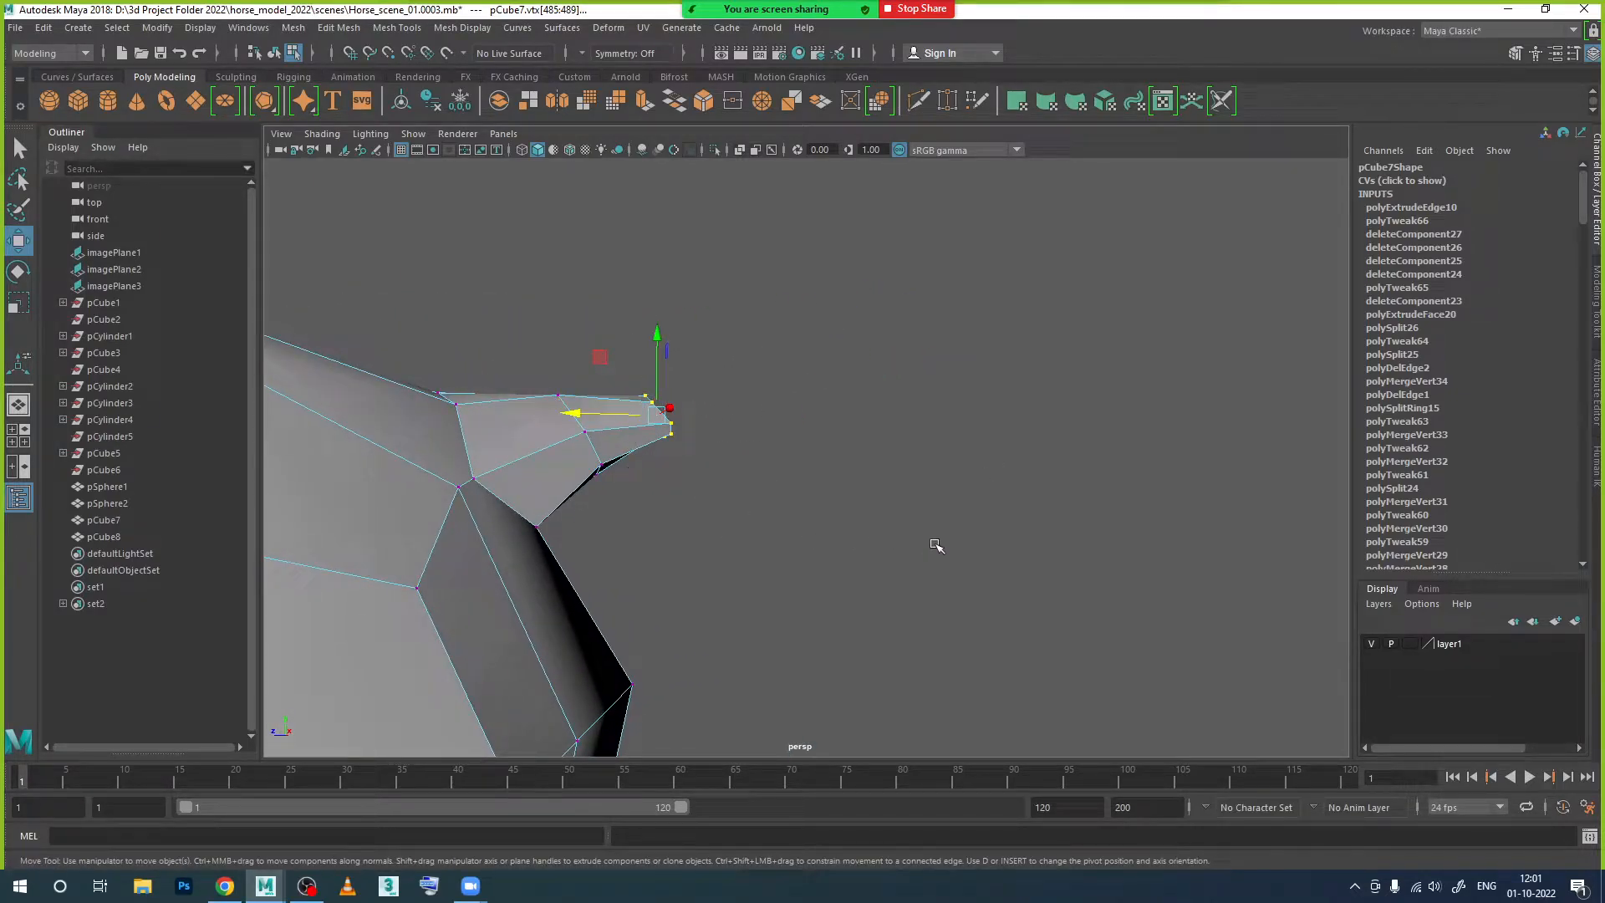
{"action": "key", "text": "e"}
{"action": "left_click_drag", "start_coordinate": [592, 387], "coordinate": [615, 369]}
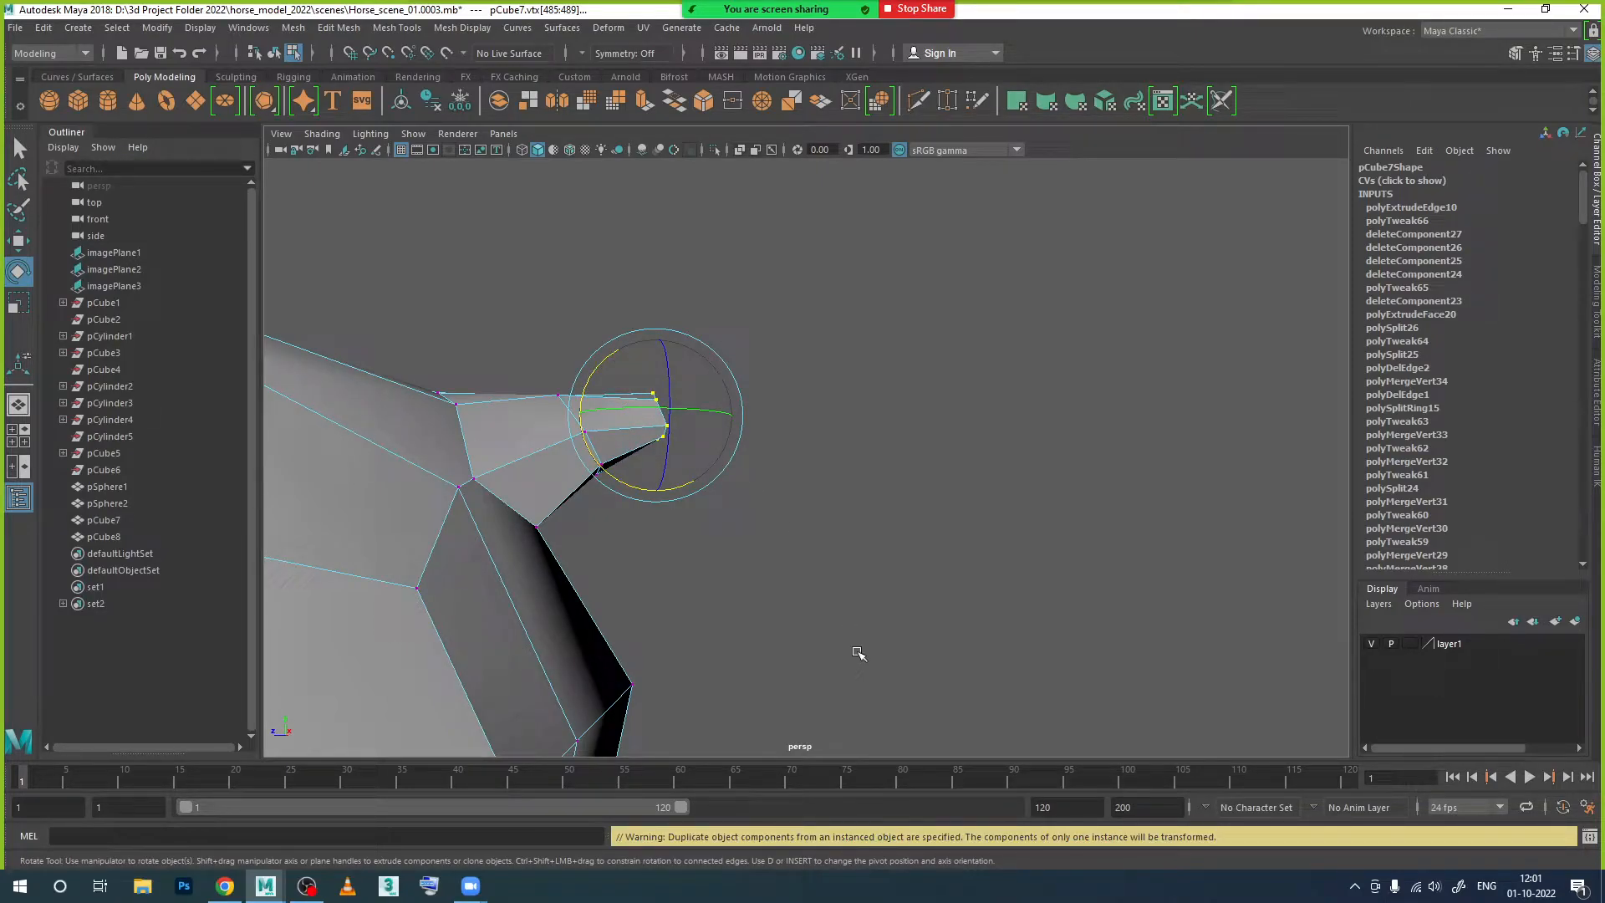
{"action": "key", "text": "w"}
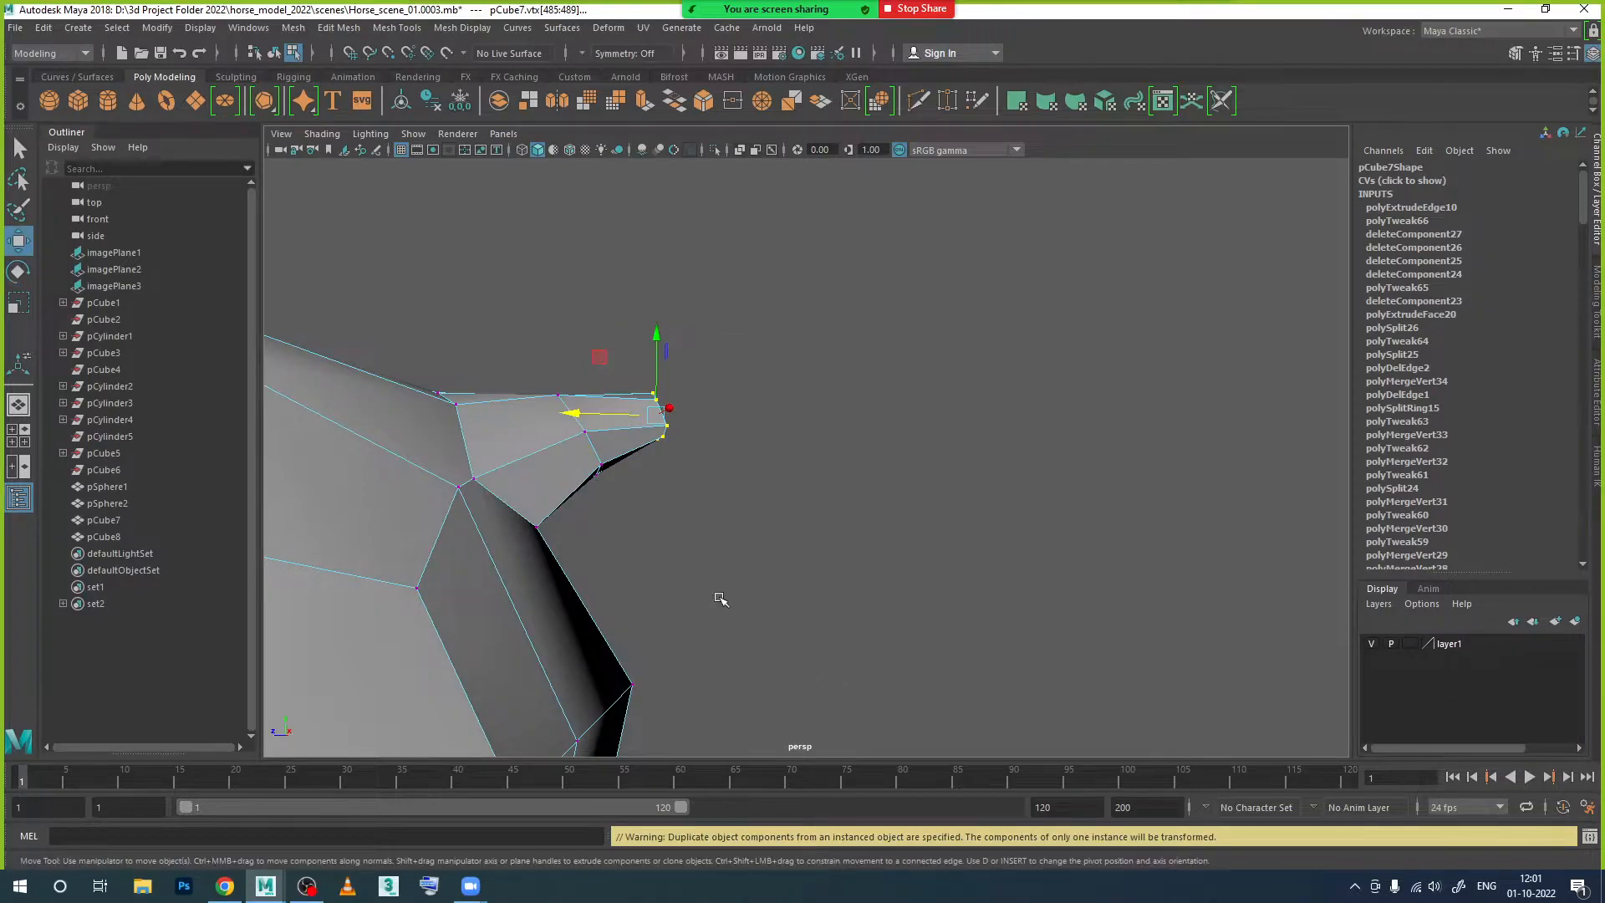
Step: Lower the tail's rim vertices and rotate them slightly more so the open end stands vertical
{"action": "left_click_drag", "start_coordinate": [583, 424], "coordinate": [662, 389]}
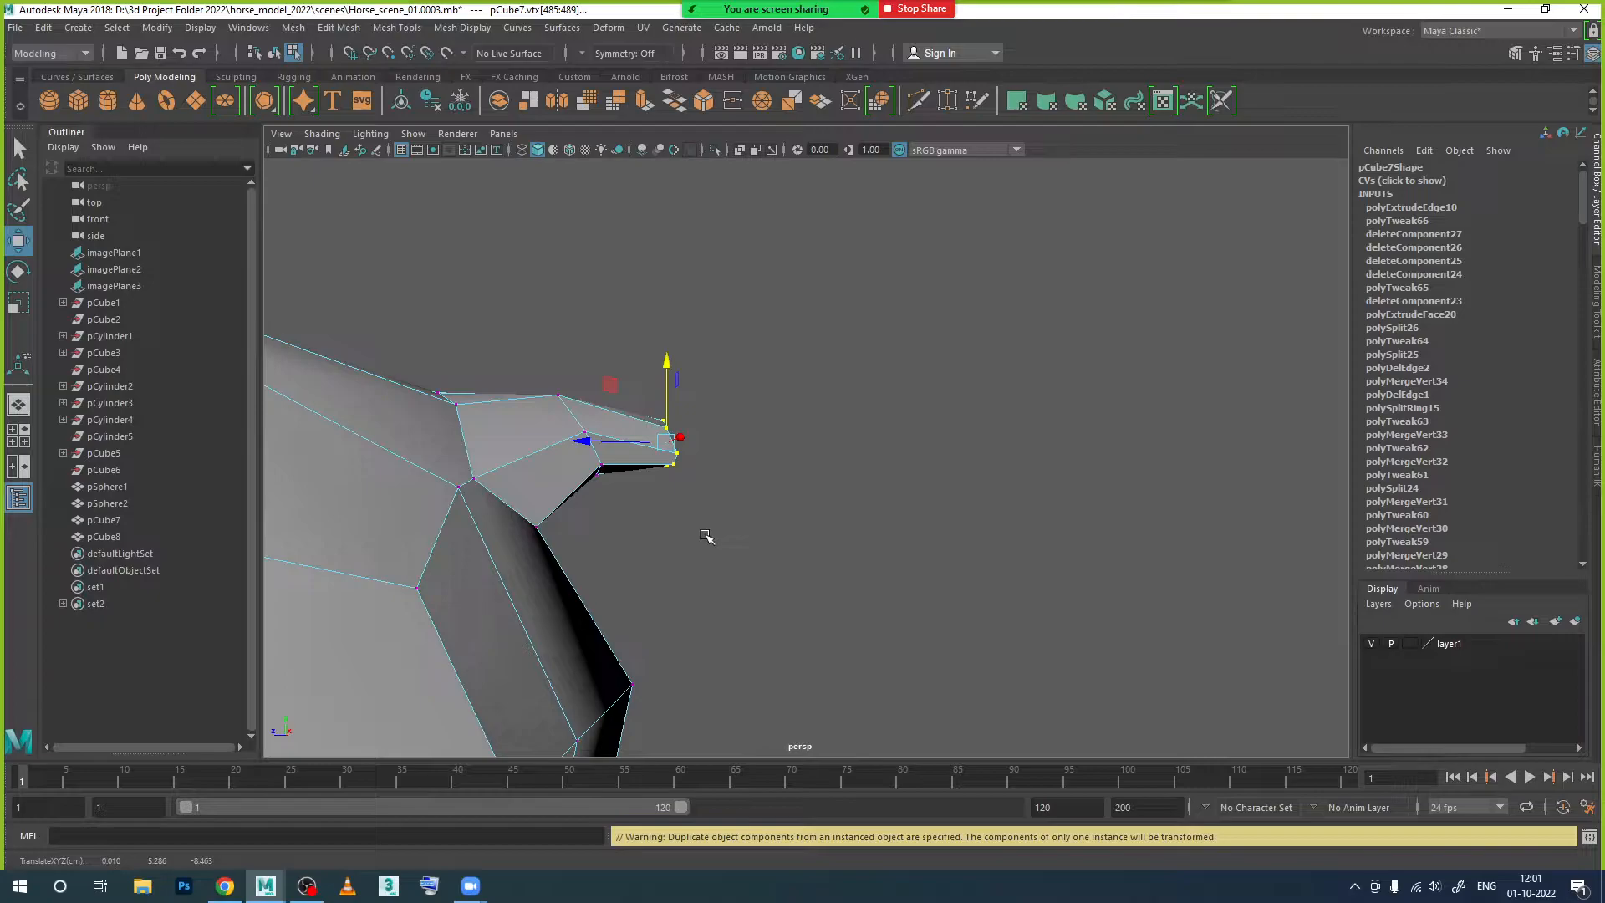
{"action": "key", "text": "e"}
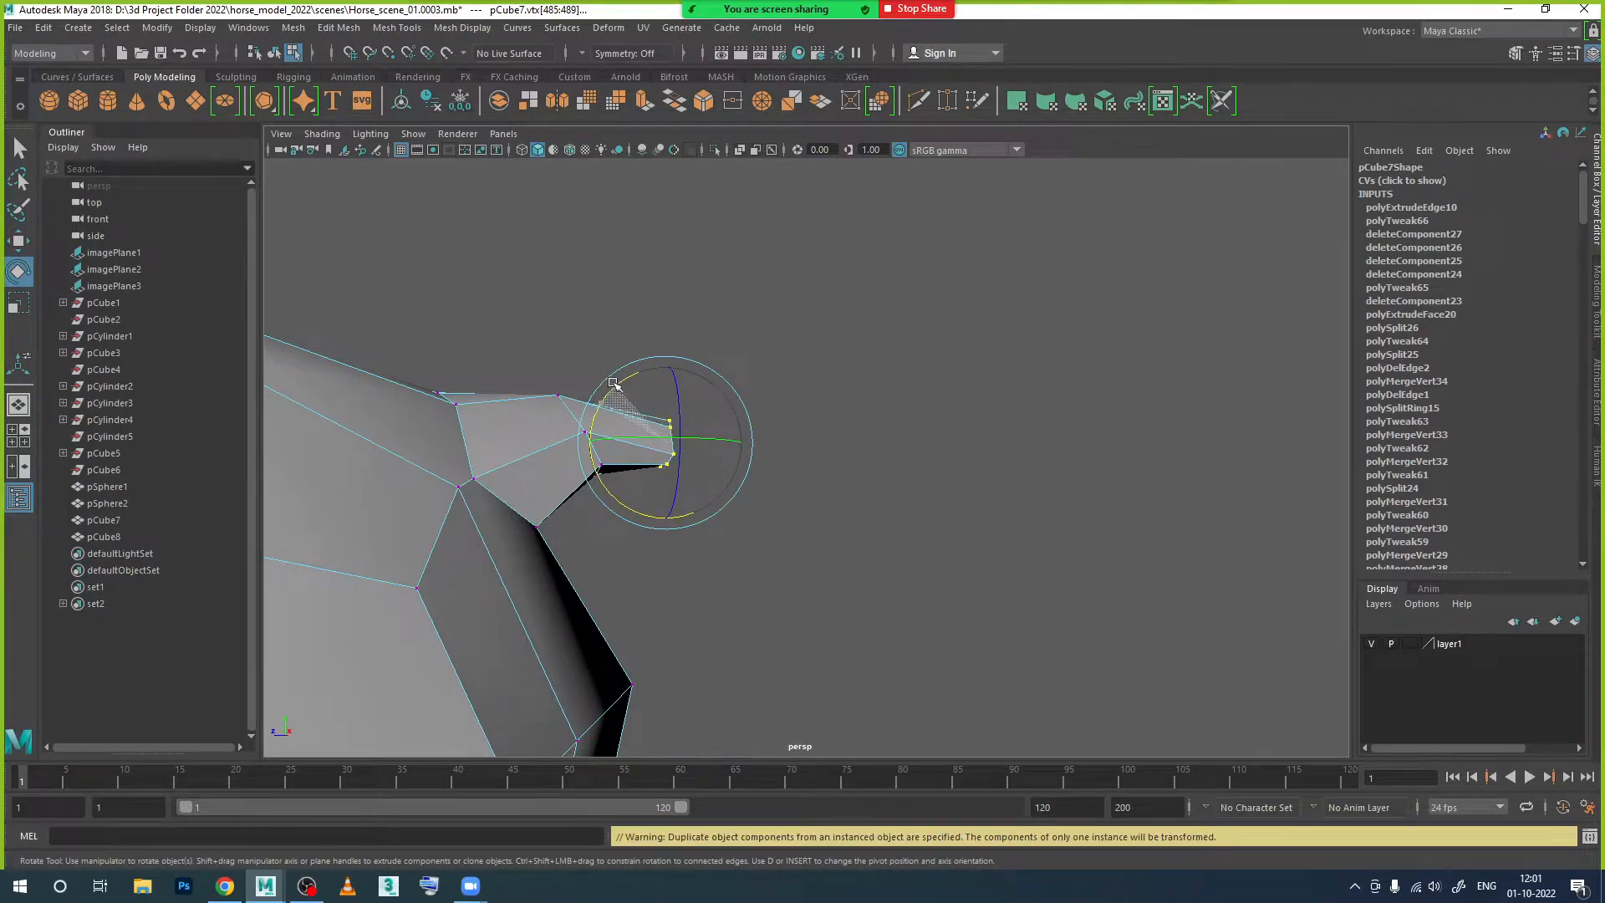
{"action": "left_click_drag", "start_coordinate": [615, 378], "coordinate": [617, 379]}
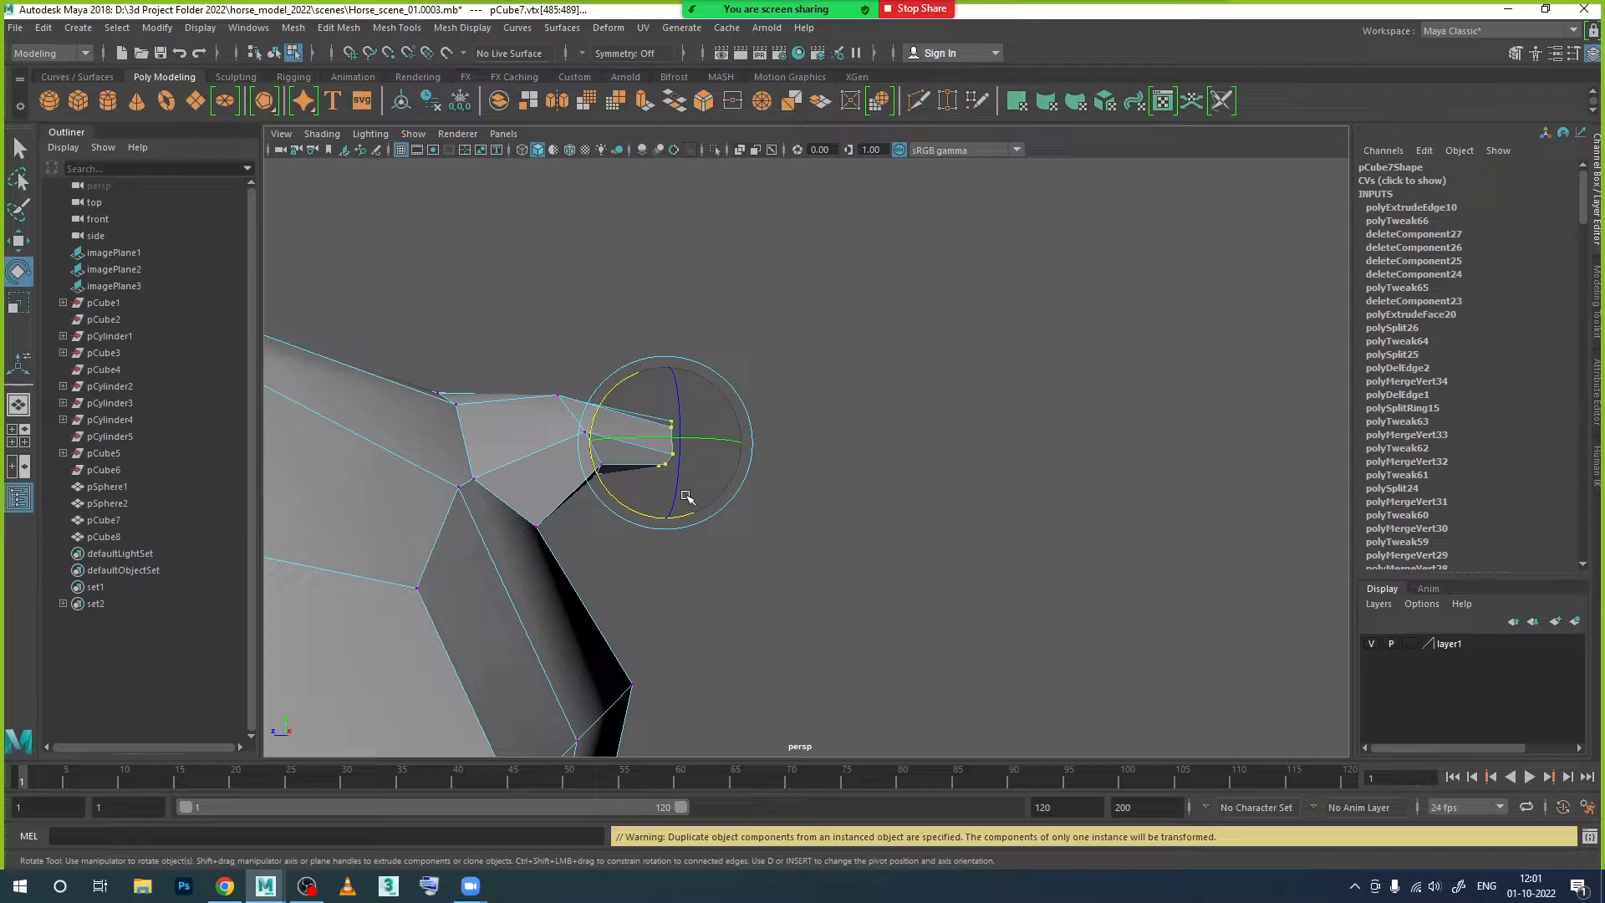
Step: Move the bottom centre of the tail rim downward to round out the opening
{"action": "right_click_drag", "start_coordinate": [702, 437], "coordinate": [710, 373]}
{"action": "left_click_drag", "start_coordinate": [830, 544], "coordinate": [652, 503], "text": "alt"}
{"action": "scroll", "coordinate": [779, 505], "scroll_direction": "up", "scroll_amount": 5}
{"action": "right_click_drag", "start_coordinate": [821, 515], "coordinate": [821, 506]}
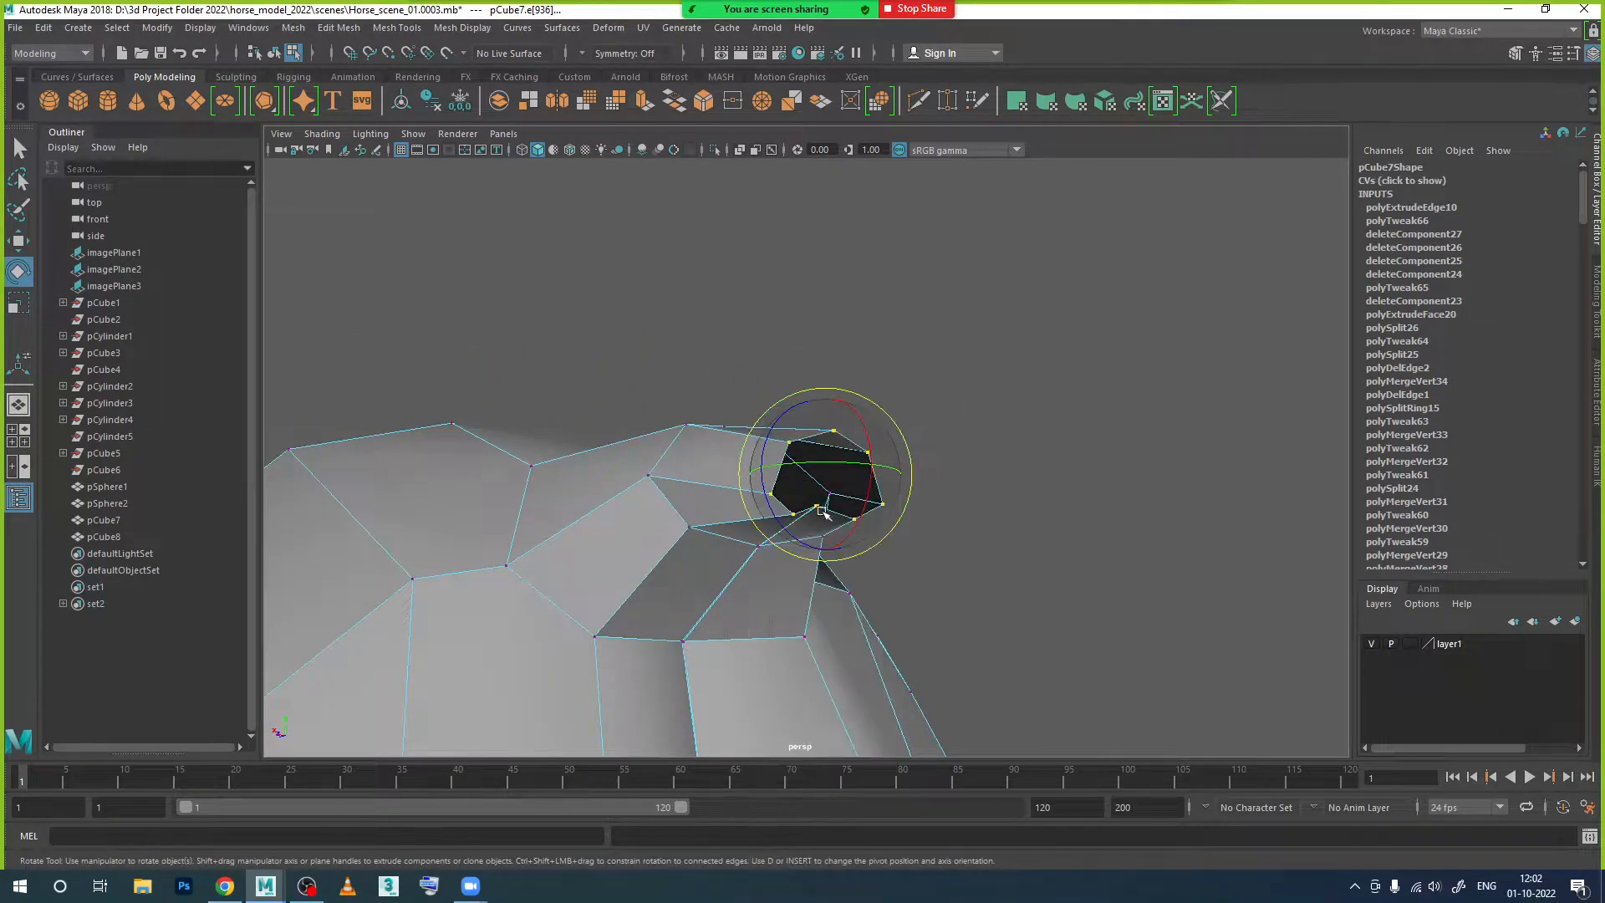
{"action": "key", "text": "w"}
{"action": "left_click_drag", "start_coordinate": [822, 441], "coordinate": [822, 501]}
{"action": "left_click", "coordinate": [917, 555]}
{"action": "left_click", "coordinate": [819, 519]}
Step: Extrude the tail's rim edges outward again to form another tail section
{"action": "left_click_drag", "start_coordinate": [949, 619], "coordinate": [790, 553], "text": "alt"}
{"action": "right_click_drag", "start_coordinate": [763, 403], "coordinate": [776, 366]}
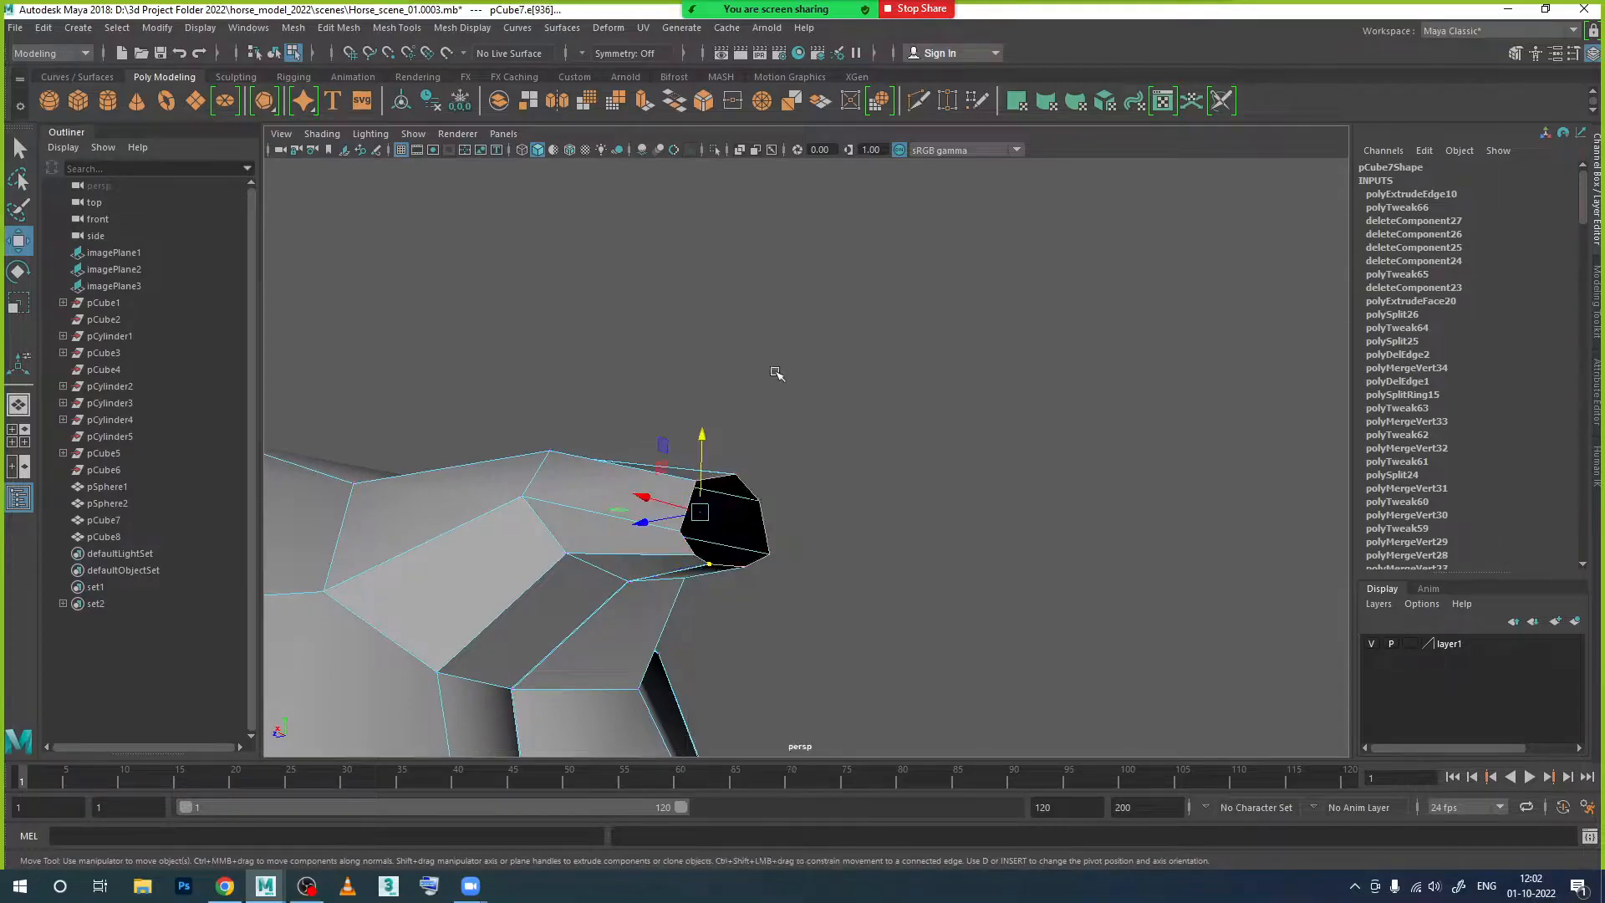
{"action": "left_click", "coordinate": [645, 100]}
{"action": "left_click_drag", "start_coordinate": [785, 500], "coordinate": [893, 520]}
{"action": "left_click_drag", "start_coordinate": [885, 630], "coordinate": [770, 475], "text": "alt"}
{"action": "left_click_drag", "start_coordinate": [877, 312], "coordinate": [868, 305]}
{"action": "left_click_drag", "start_coordinate": [855, 383], "coordinate": [855, 444], "text": "alt"}
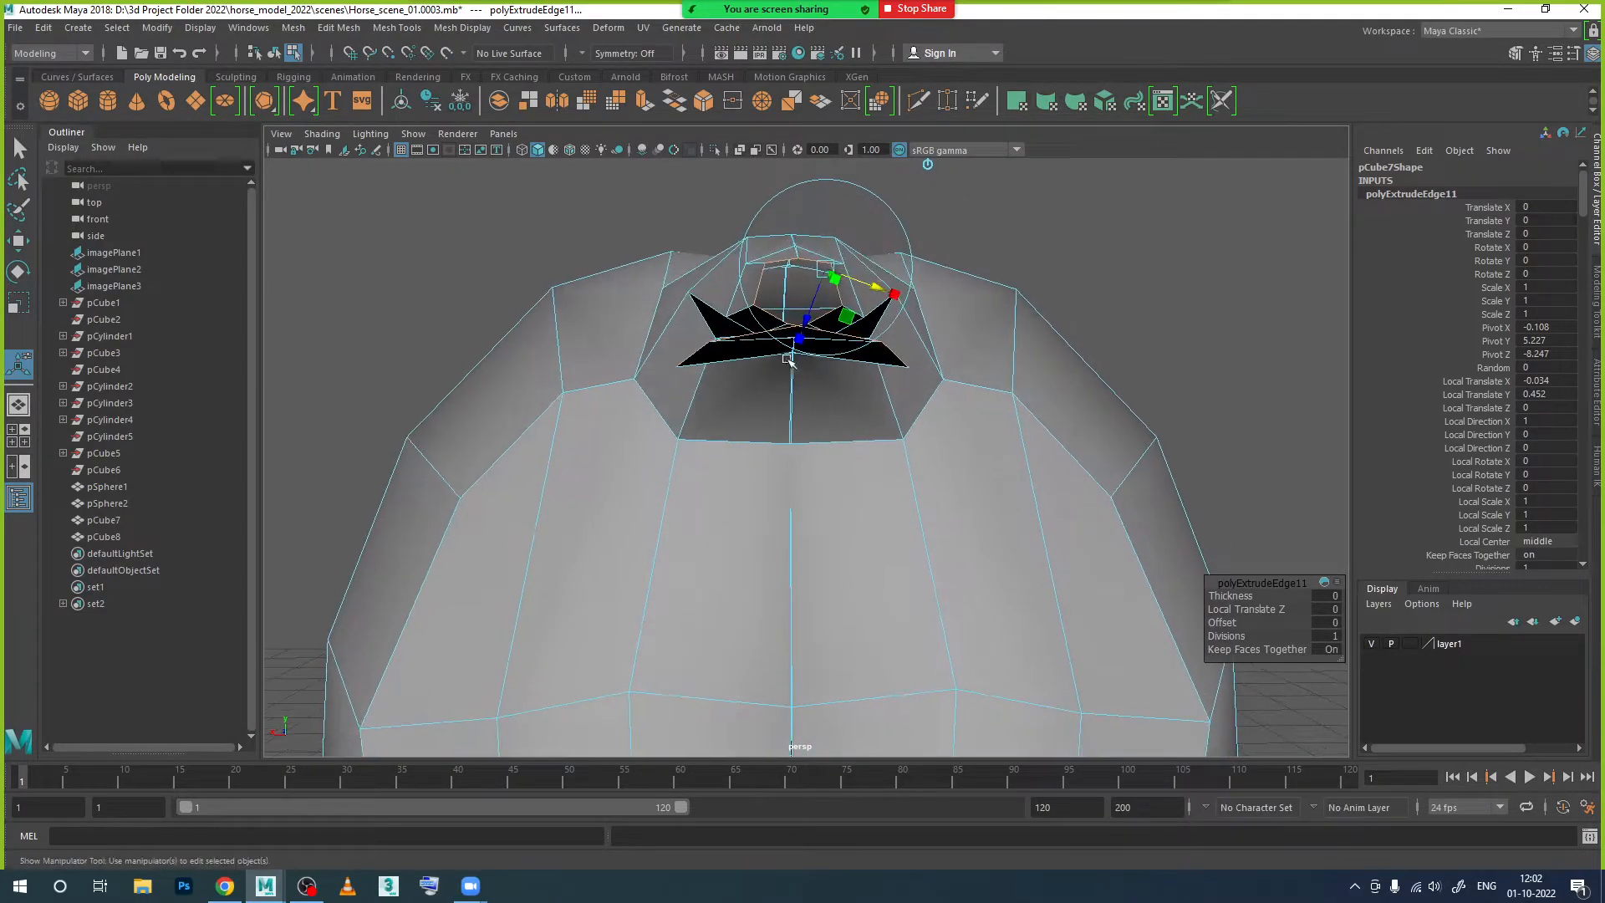
Step: Select the flared underside edge of the new tail section and move it sideways toward the centre line
{"action": "right_click_drag", "start_coordinate": [740, 357], "coordinate": [717, 331]}
{"action": "key", "text": "q"}
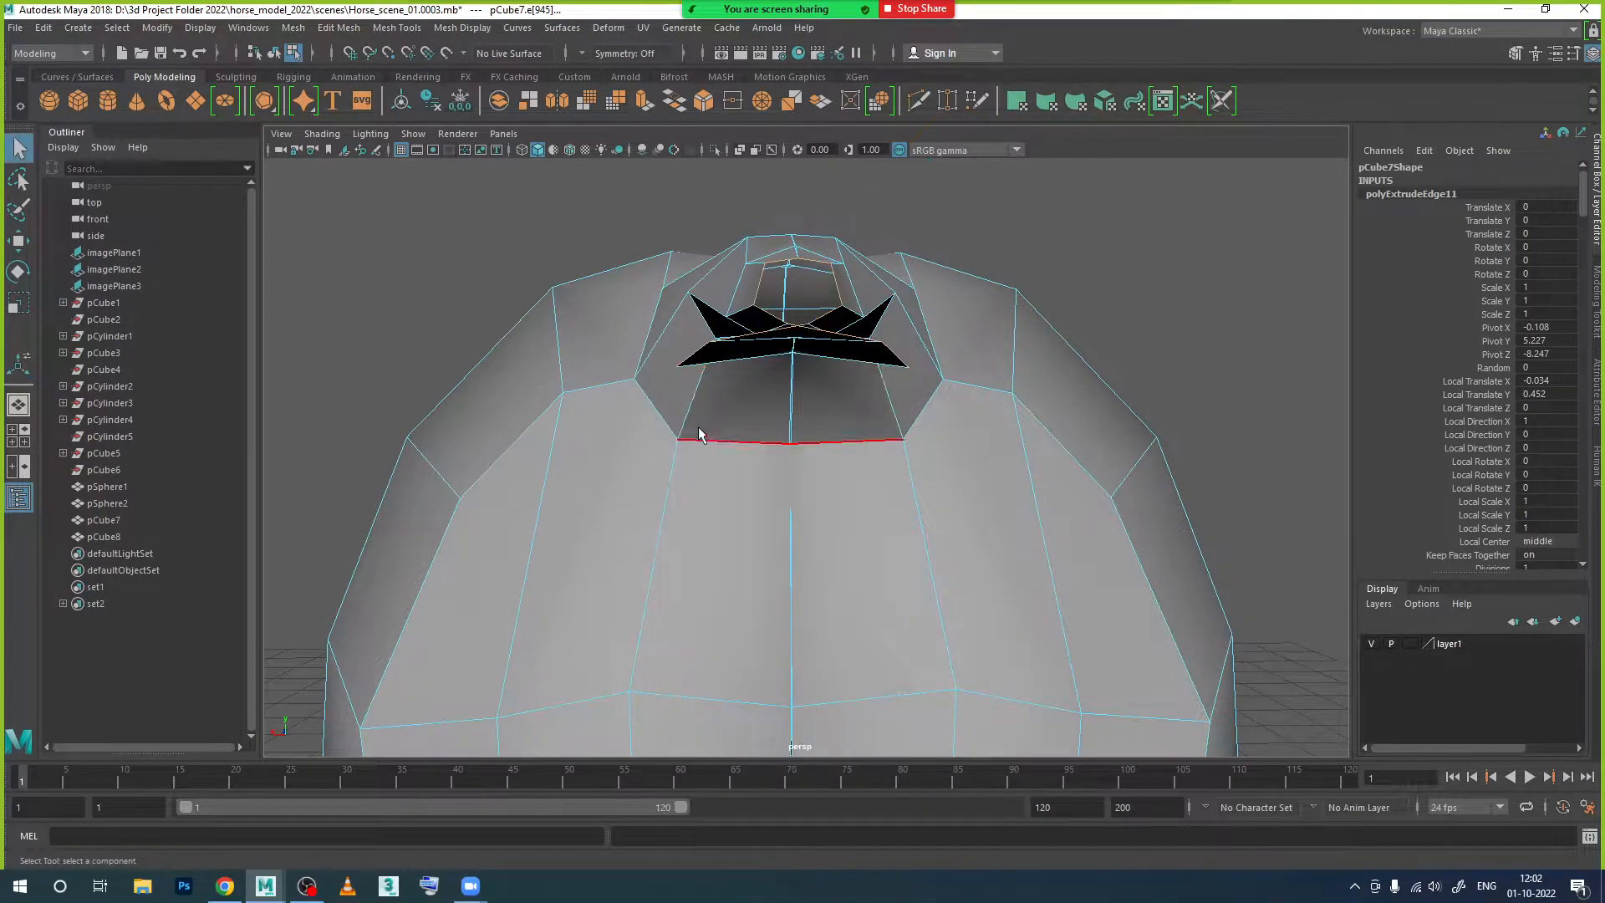
{"action": "left_click_drag", "start_coordinate": [709, 489], "coordinate": [712, 441], "text": "alt"}
{"action": "left_click", "coordinate": [711, 449]}
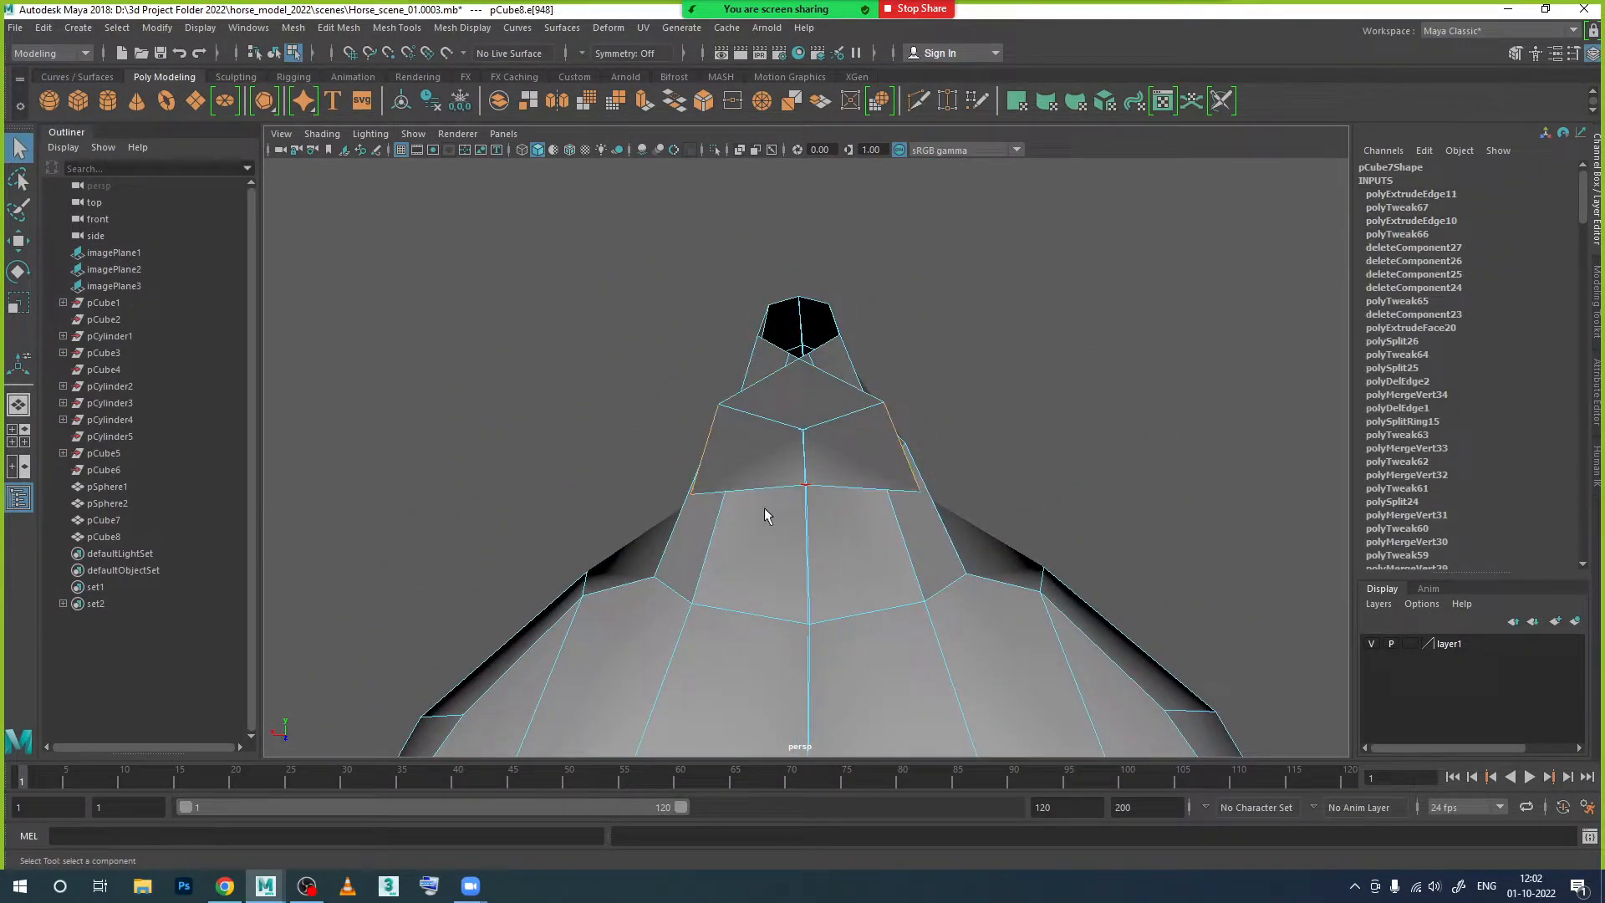
{"action": "key", "text": "w"}
{"action": "left_click_drag", "start_coordinate": [652, 458], "coordinate": [778, 441]}
Step: Switch to vertex selection and move the overlapping underside vertices onto the tail's centre line
{"action": "right_click_drag", "start_coordinate": [848, 405], "coordinate": [806, 419]}
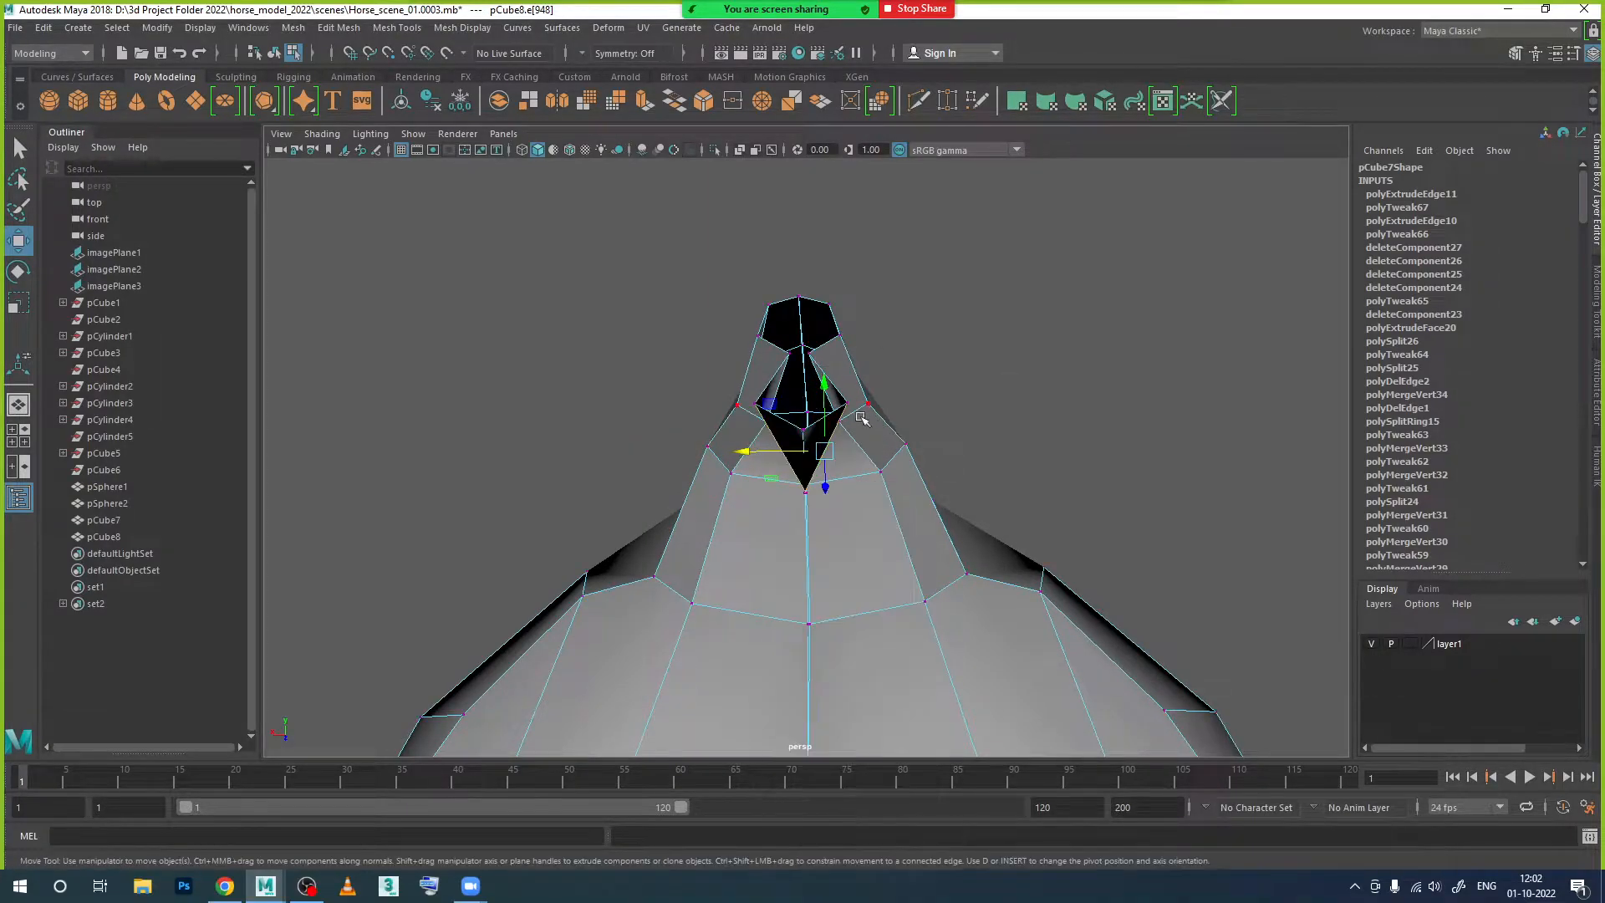
{"action": "left_click", "coordinate": [846, 405]}
{"action": "left_click_drag", "start_coordinate": [794, 411], "coordinate": [753, 415]}
{"action": "left_click_drag", "start_coordinate": [856, 485], "coordinate": [840, 631], "text": "alt"}
{"action": "middle_click_drag", "start_coordinate": [815, 409], "coordinate": [794, 581], "text": "alt"}
{"action": "left_click_drag", "start_coordinate": [794, 581], "coordinate": [743, 475], "text": "alt"}
{"action": "left_click", "coordinate": [802, 468]}
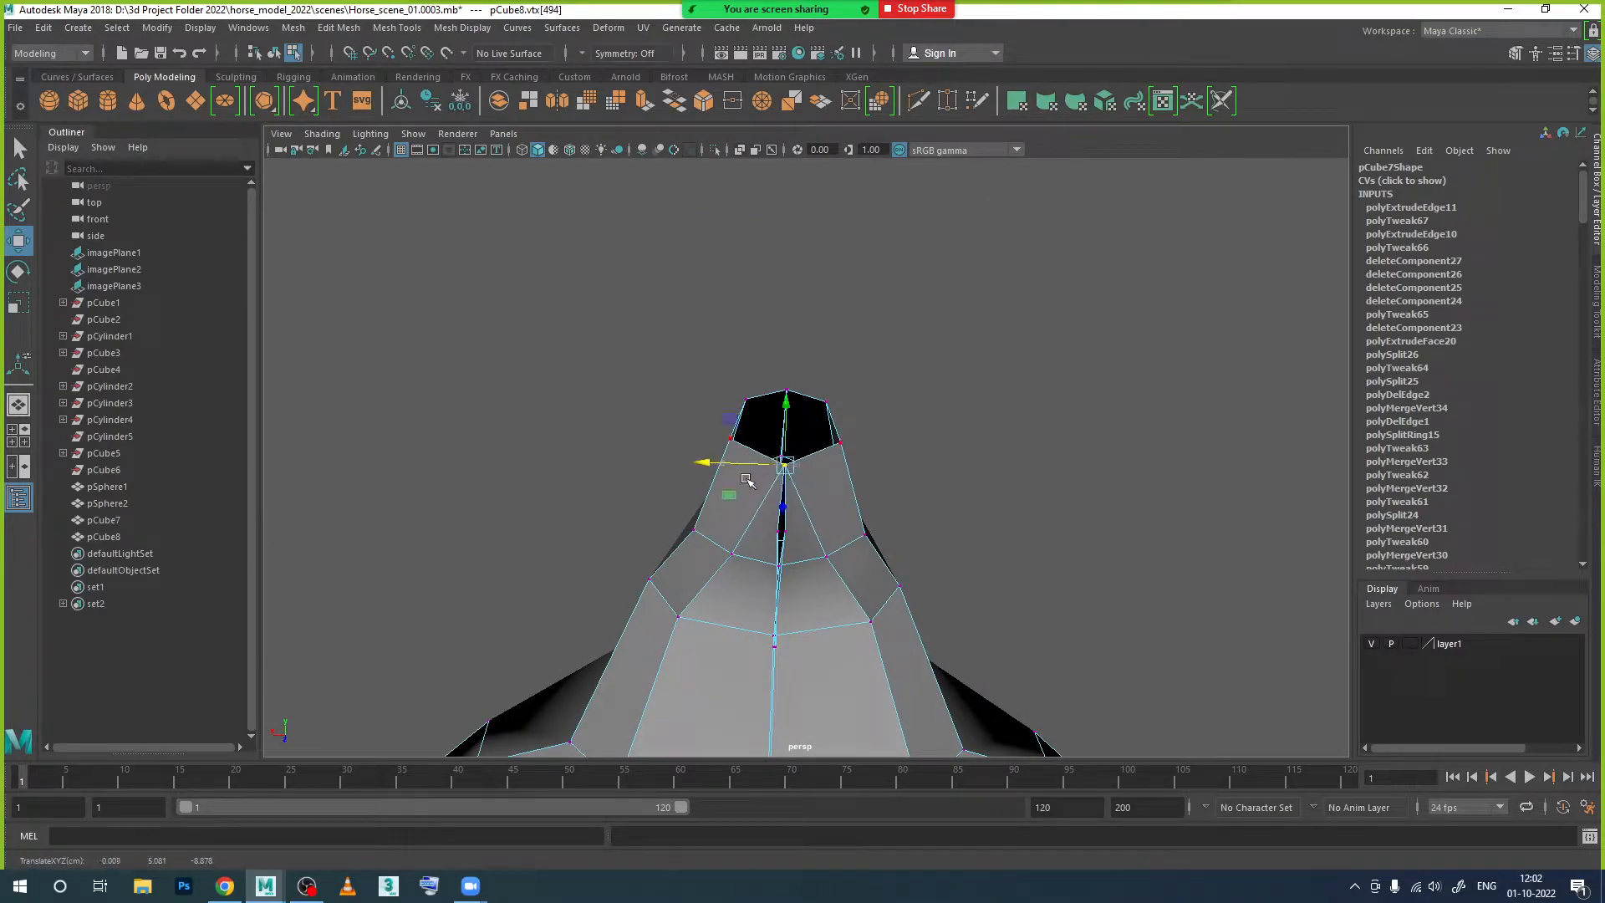
{"action": "scroll", "coordinate": [790, 556], "scroll_direction": "up", "scroll_amount": 1}
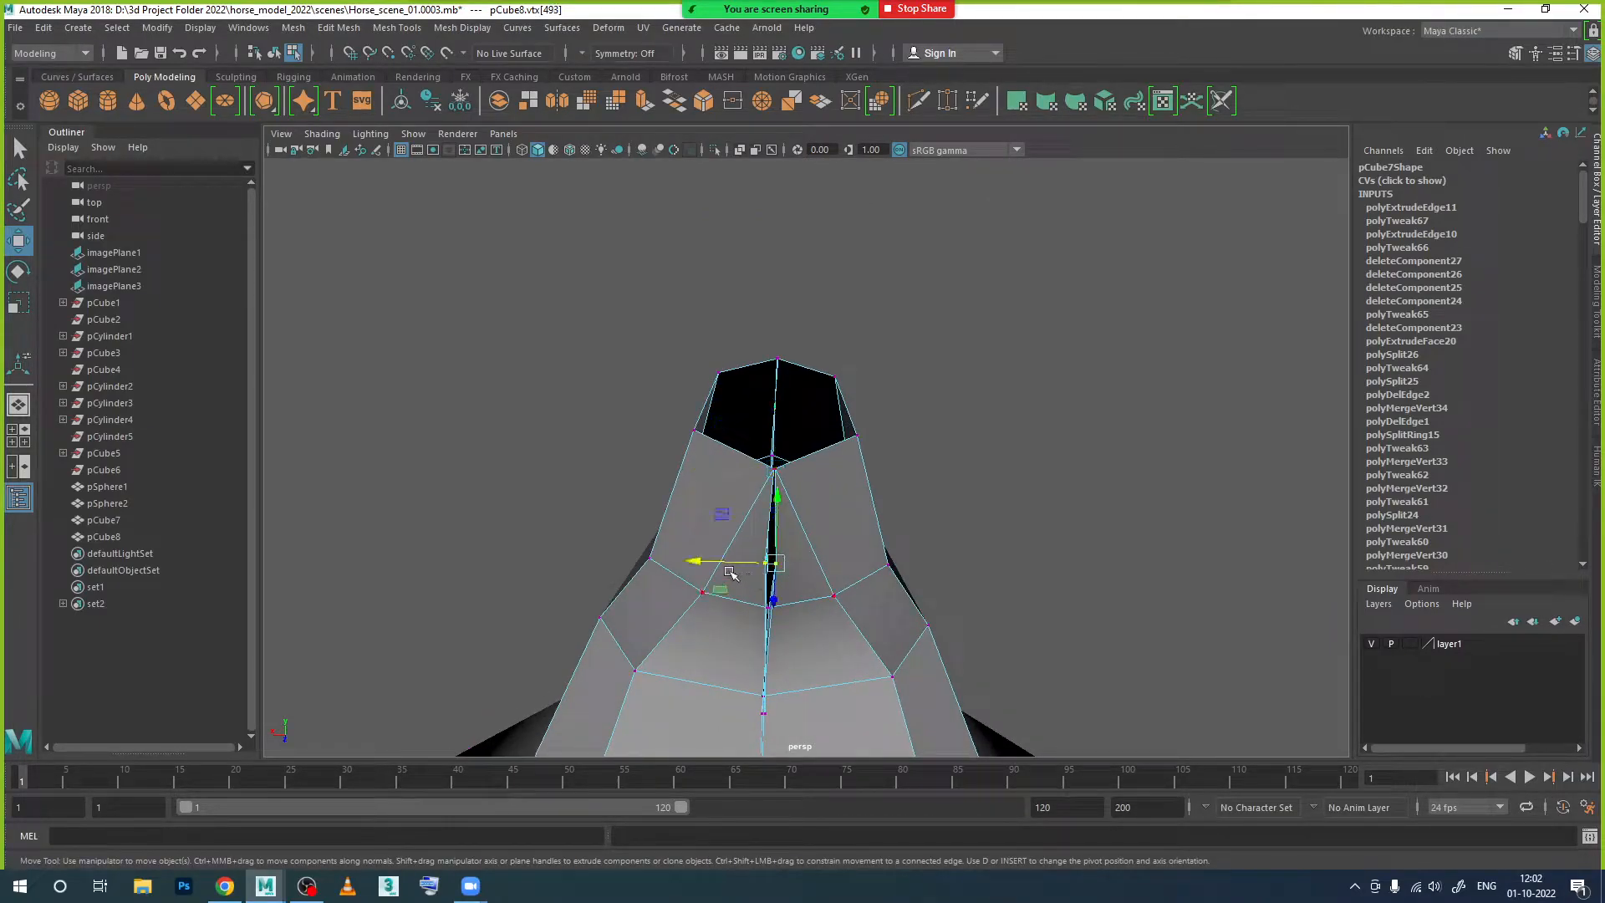
Step: Reposition the remaining underside centre vertices of the tail to narrow the gap along the seam
{"action": "left_click_drag", "start_coordinate": [777, 571], "coordinate": [819, 400], "text": "alt"}
{"action": "left_click", "coordinate": [819, 397]}
{"action": "left_click_drag", "start_coordinate": [843, 516], "coordinate": [850, 476], "text": "alt"}
{"action": "left_click_drag", "start_coordinate": [796, 423], "coordinate": [754, 424]}
{"action": "left_click_drag", "start_coordinate": [777, 479], "coordinate": [780, 469], "text": "alt"}
{"action": "left_click", "coordinate": [766, 485]}
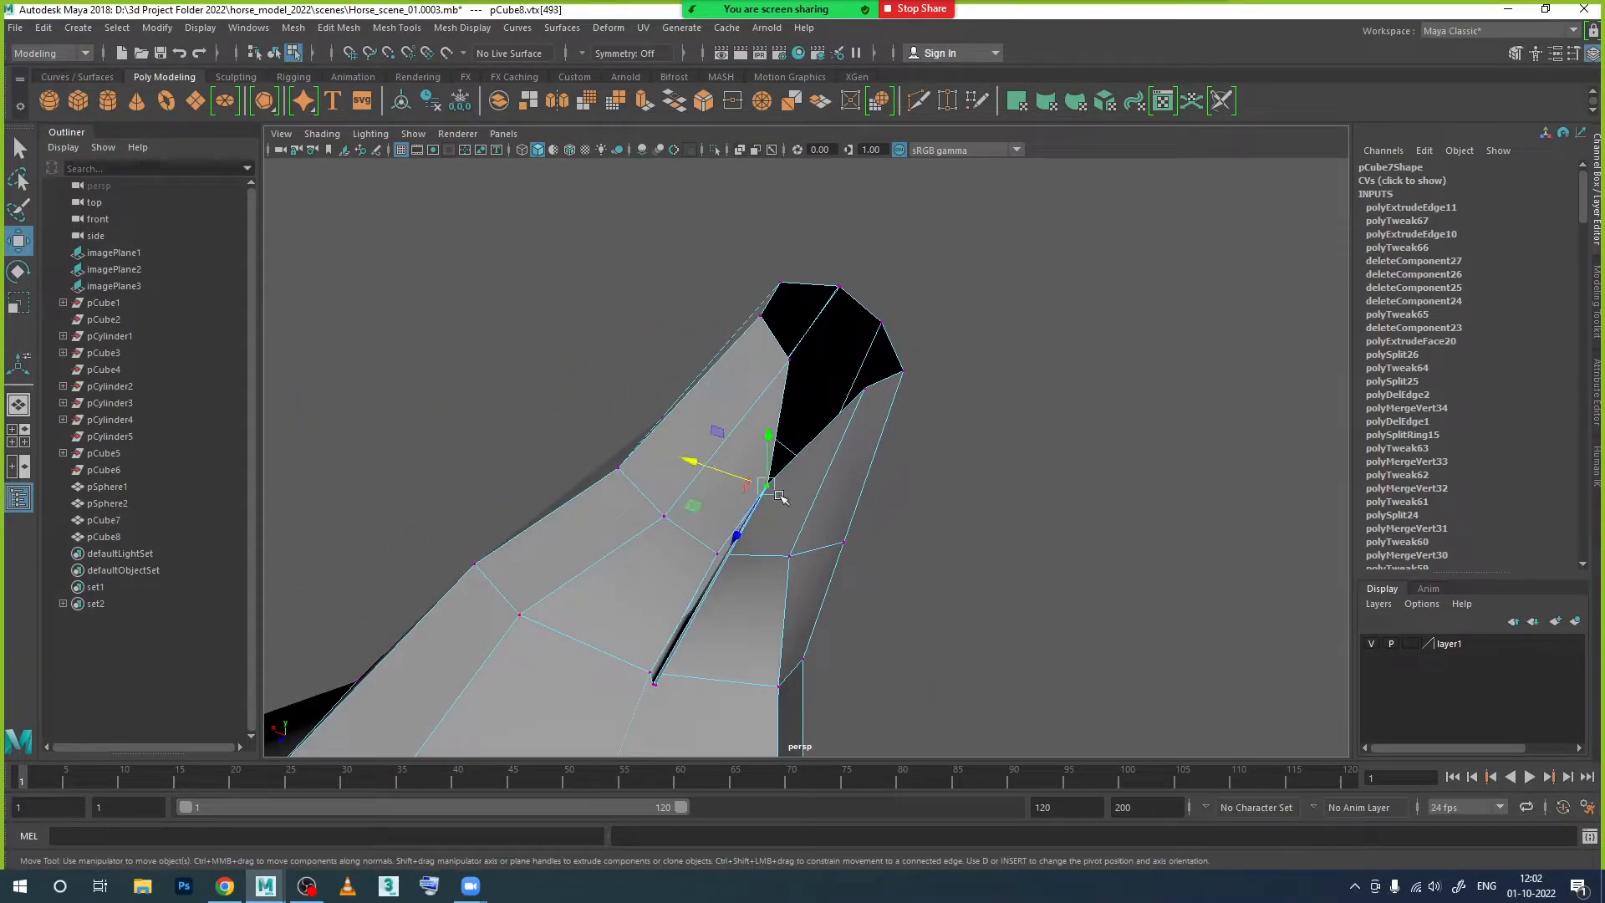
{"action": "left_click_drag", "start_coordinate": [794, 523], "coordinate": [836, 551], "text": "alt"}
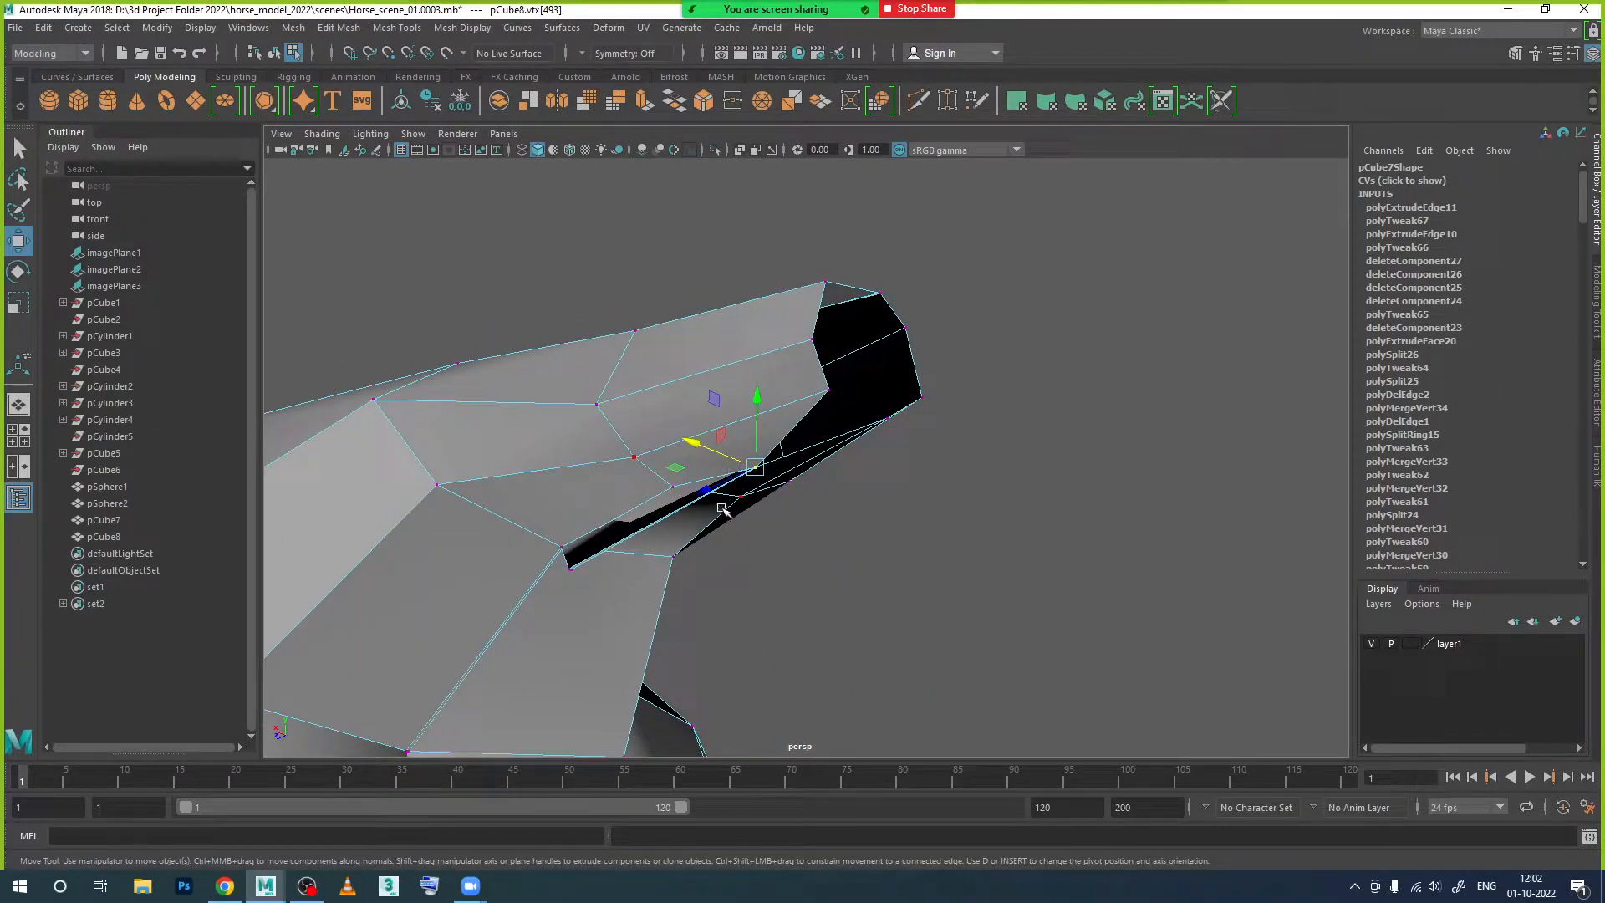
{"action": "middle_click_drag", "start_coordinate": [706, 493], "coordinate": [794, 447]}
Step: Move the underside vertex at the base of the new tail section sideways away from the centre line
{"action": "left_click_drag", "start_coordinate": [837, 518], "coordinate": [891, 499], "text": "alt"}
{"action": "middle_click_drag", "start_coordinate": [689, 643], "coordinate": [721, 477], "text": "alt"}
{"action": "left_click", "coordinate": [519, 432]}
{"action": "left_click_drag", "start_coordinate": [472, 471], "coordinate": [620, 428], "text": "alt"}
{"action": "left_click_drag", "start_coordinate": [712, 558], "coordinate": [680, 462], "text": "alt"}
{"action": "scroll", "coordinate": [717, 430], "scroll_direction": "up", "scroll_amount": 2}
{"action": "scroll", "coordinate": [680, 463], "scroll_direction": "up", "scroll_amount": 3}
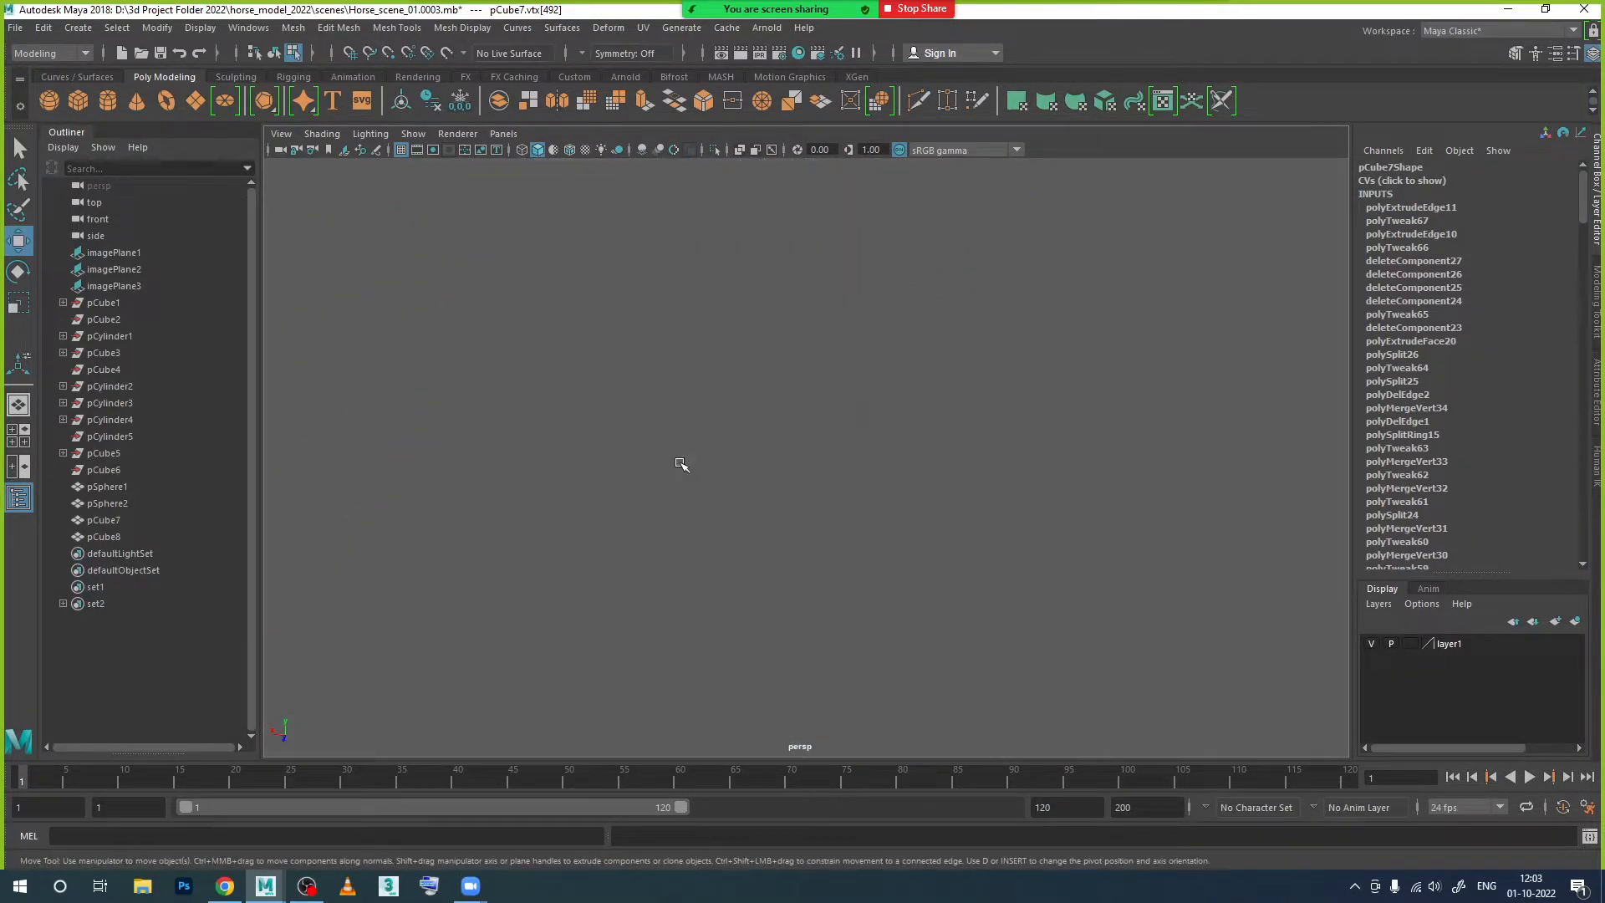
{"action": "scroll", "coordinate": [684, 469], "scroll_direction": "down", "scroll_amount": 6}
{"action": "scroll", "coordinate": [700, 473], "scroll_direction": "up", "scroll_amount": 5}
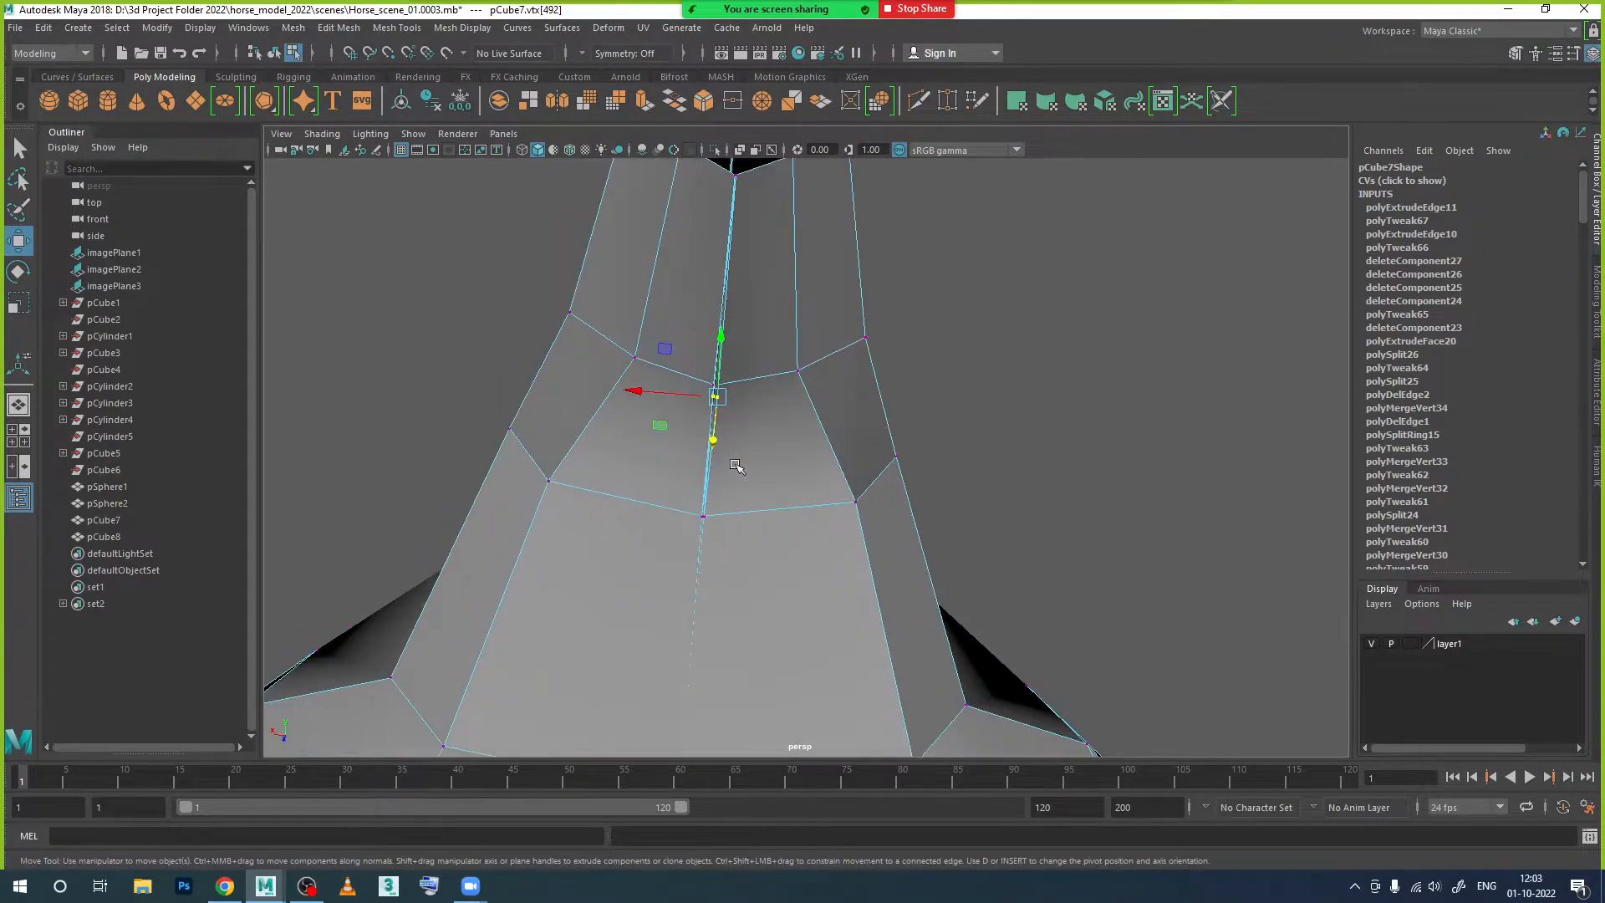
{"action": "left_click", "coordinate": [722, 440]}
{"action": "left_click_drag", "start_coordinate": [679, 438], "coordinate": [627, 457]}
Step: Shift the lower rim vertex off the centre line and slide the underside seam vertex out to the rim
{"action": "left_click", "coordinate": [727, 458]}
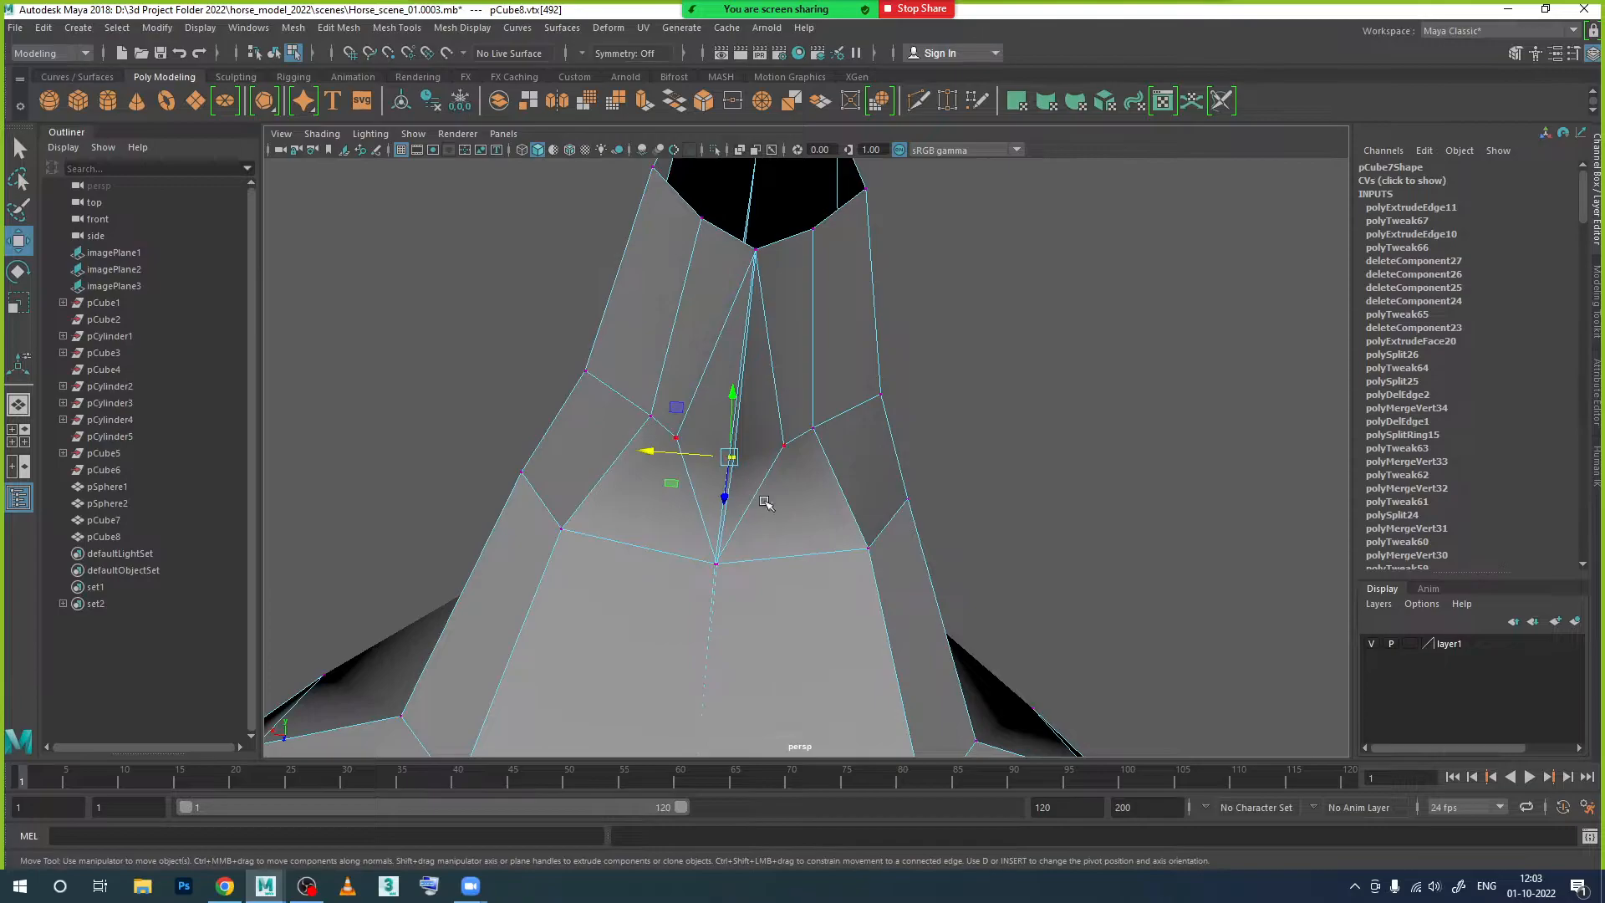
{"action": "left_click", "coordinate": [756, 262]}
{"action": "left_click_drag", "start_coordinate": [715, 251], "coordinate": [748, 262]}
{"action": "left_click", "coordinate": [732, 455]}
{"action": "left_click_drag", "start_coordinate": [725, 497], "coordinate": [754, 359]}
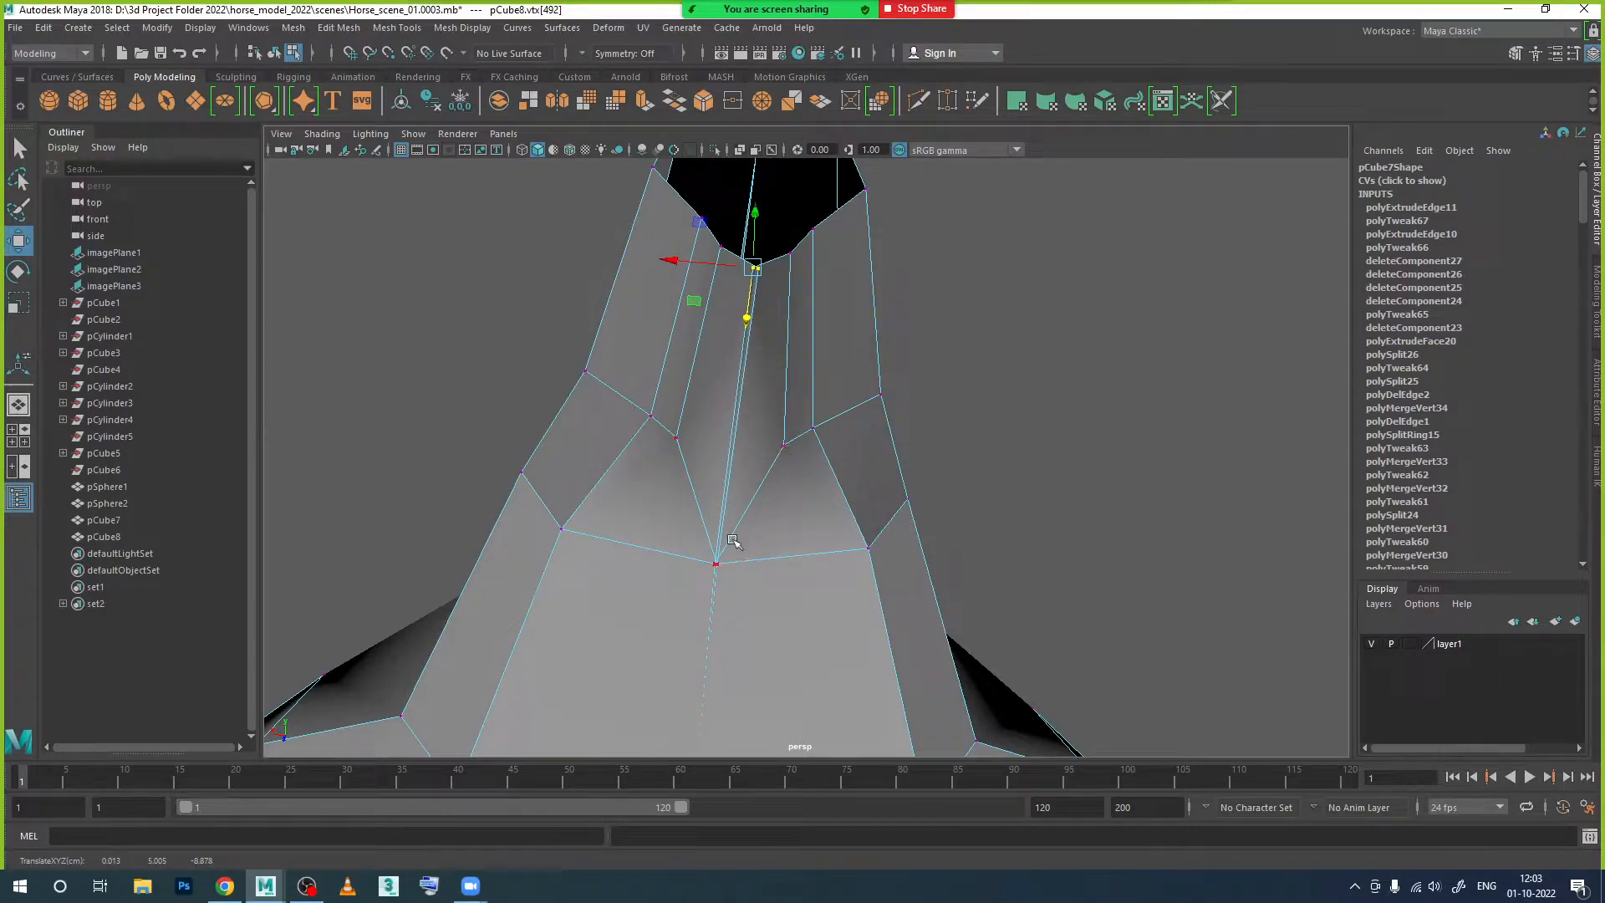
Step: Raise the centre vertex at the tail's root to line up with the neighbouring ring of vertices
{"action": "left_click", "coordinate": [721, 565]}
{"action": "left_click_drag", "start_coordinate": [717, 525], "coordinate": [732, 416]}
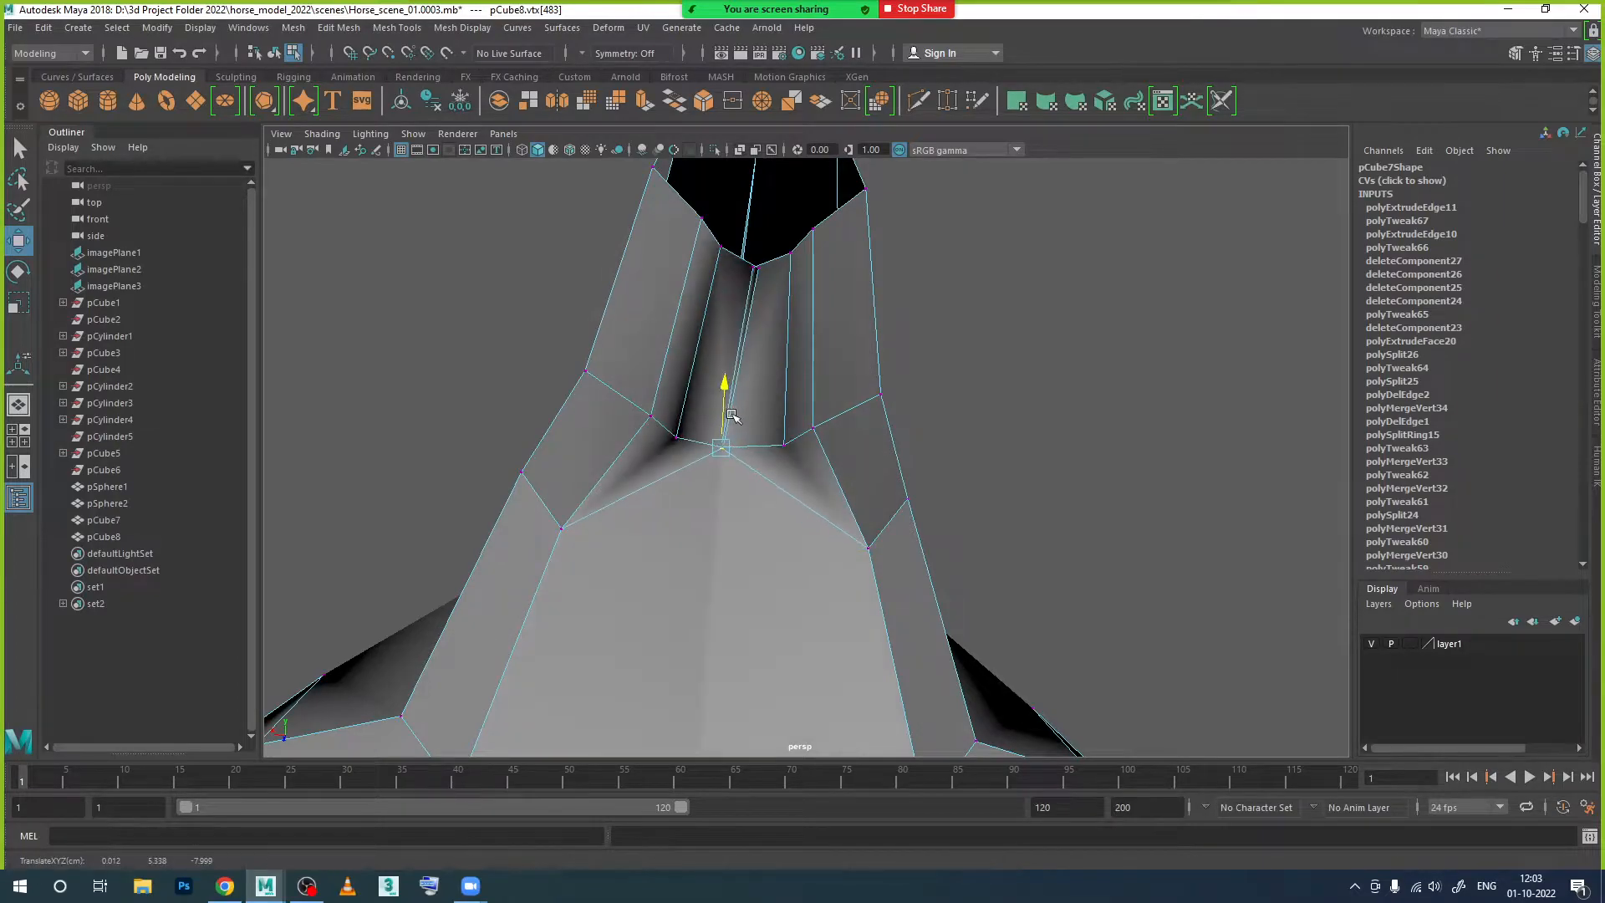
{"action": "left_click_drag", "start_coordinate": [729, 503], "coordinate": [768, 338], "text": "alt"}
{"action": "middle_click_drag", "start_coordinate": [768, 339], "coordinate": [710, 468], "text": "alt"}
{"action": "left_click_drag", "start_coordinate": [763, 290], "coordinate": [755, 370]}
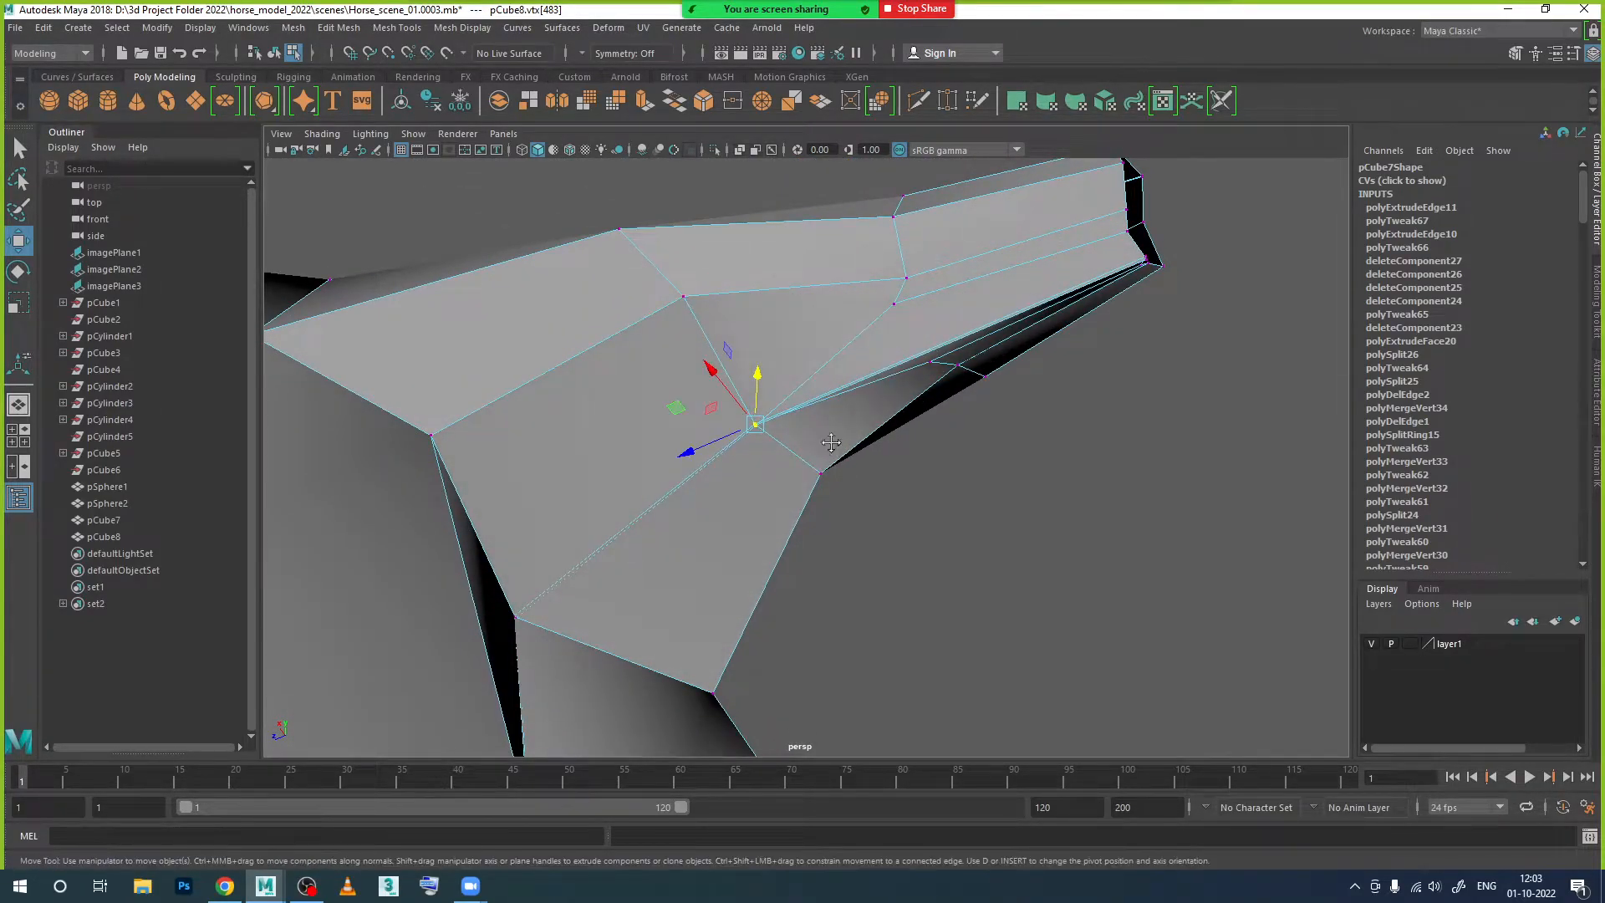
Step: Delete the distorted lower faces along the tail's side and underside, from its root to its end
{"action": "scroll", "coordinate": [727, 414], "scroll_direction": "up", "scroll_amount": 5}
{"action": "scroll", "coordinate": [727, 415], "scroll_direction": "down", "scroll_amount": 3}
{"action": "scroll", "coordinate": [717, 352], "scroll_direction": "up", "scroll_amount": 3}
{"action": "middle_click_drag", "start_coordinate": [727, 408], "coordinate": [703, 488], "text": "alt"}
{"action": "left_click_drag", "start_coordinate": [1121, 333], "coordinate": [1038, 338], "text": "alt"}
{"action": "scroll", "coordinate": [781, 373], "scroll_direction": "down", "scroll_amount": 3}
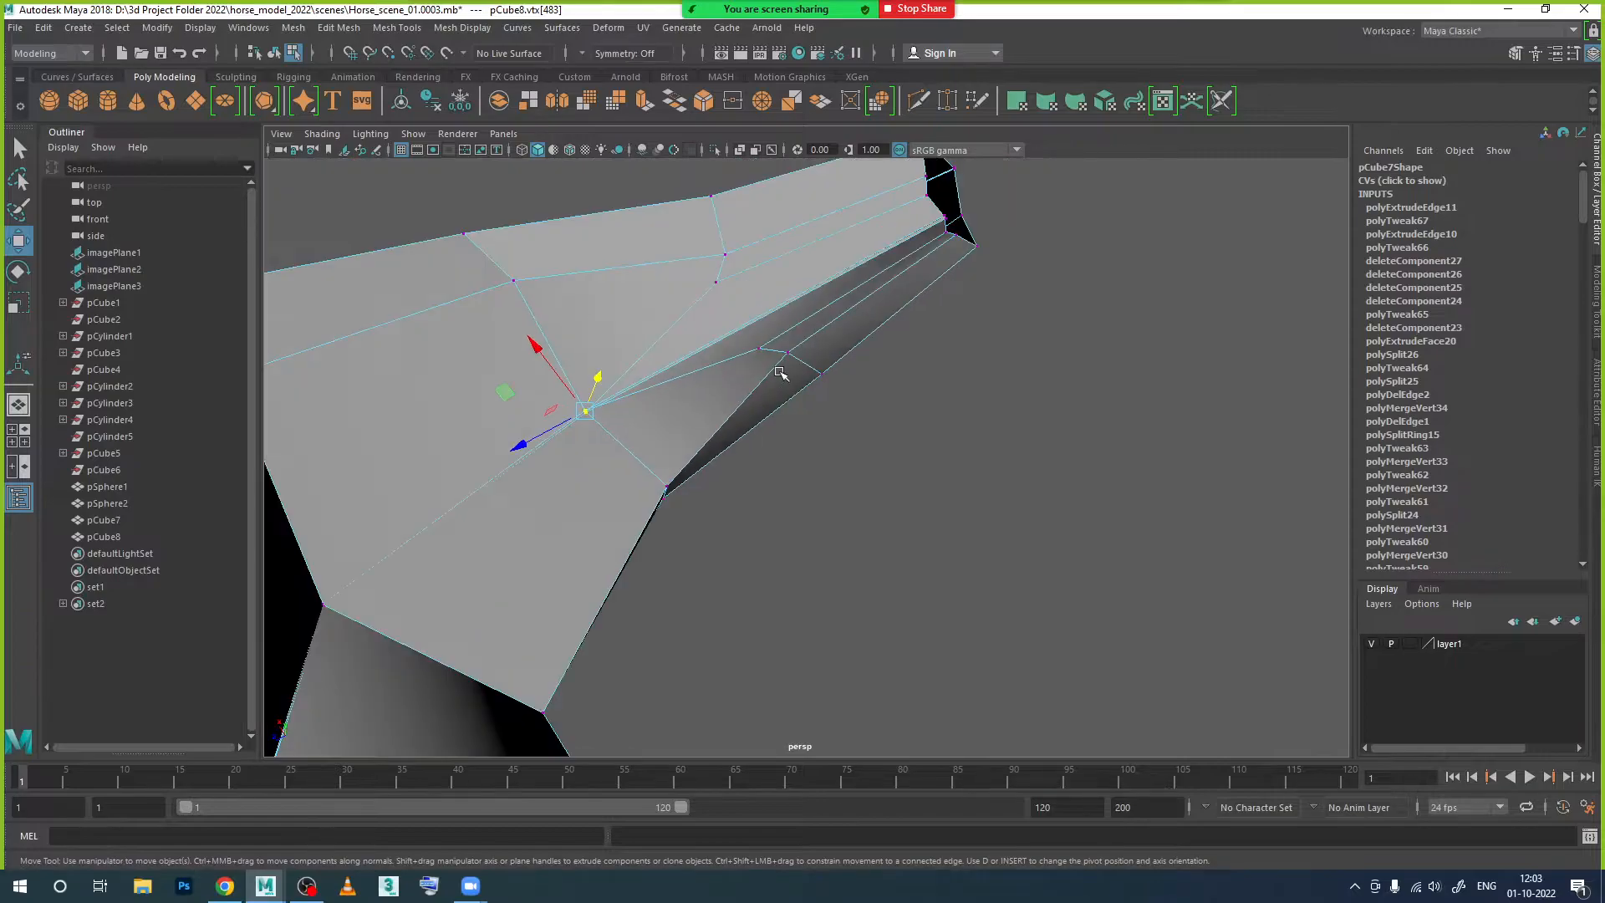
{"action": "scroll", "coordinate": [762, 338], "scroll_direction": "down", "scroll_amount": 3}
{"action": "left_click_drag", "start_coordinate": [765, 346], "coordinate": [764, 361], "text": "alt"}
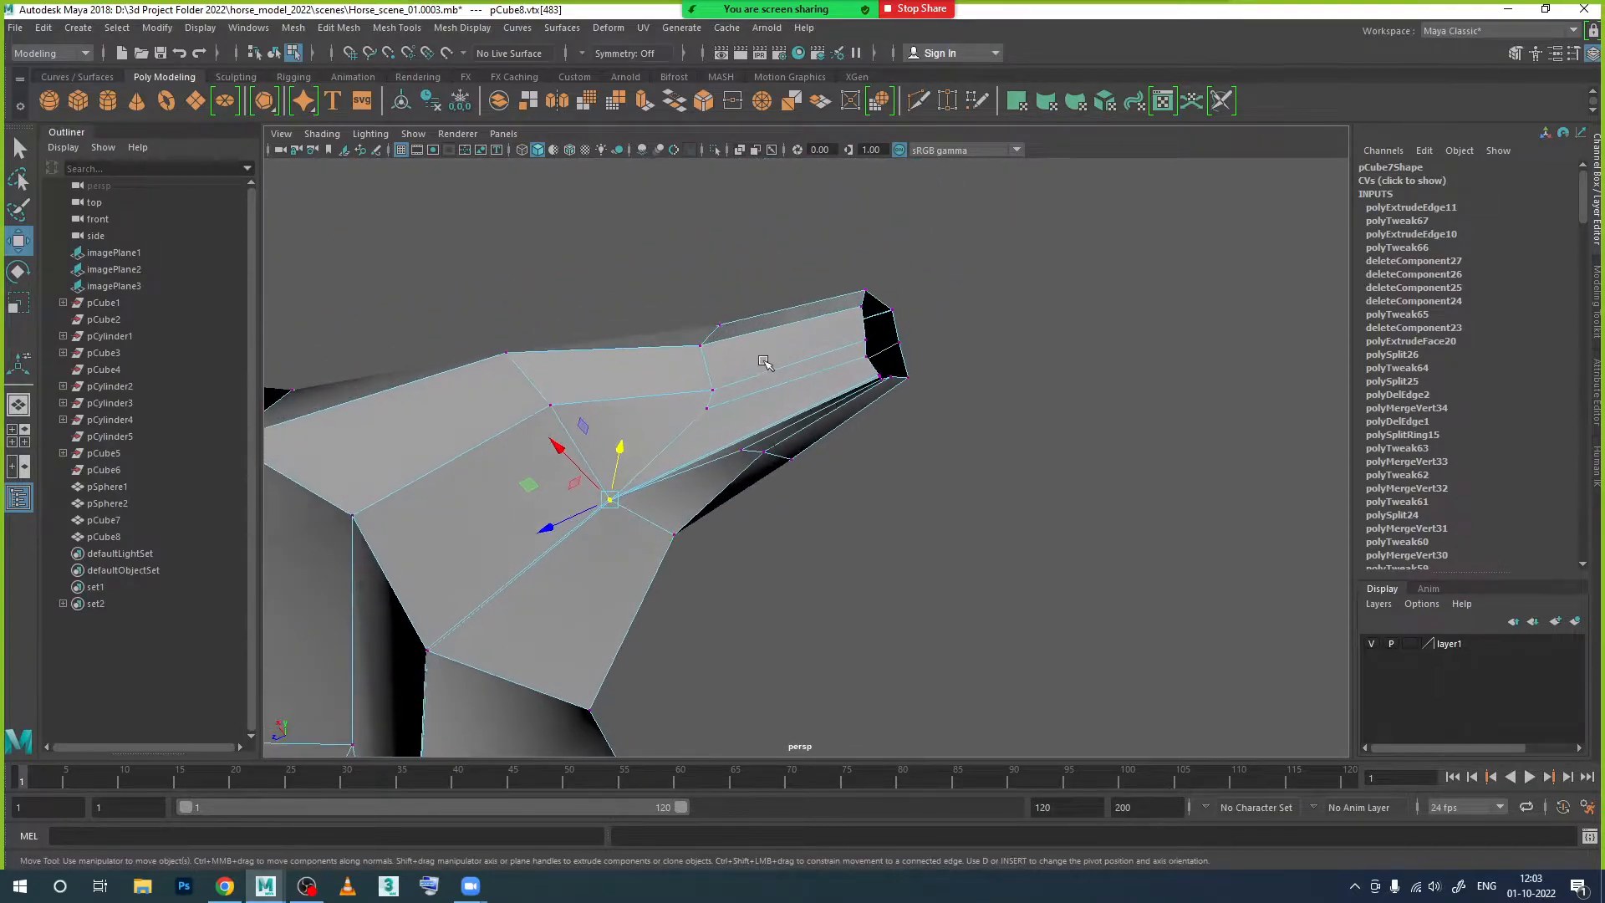
{"action": "middle_click_drag", "start_coordinate": [796, 395], "coordinate": [810, 365], "text": "alt"}
{"action": "right_click_drag", "start_coordinate": [810, 364], "coordinate": [813, 420]}
{"action": "left_click", "coordinate": [770, 357]}
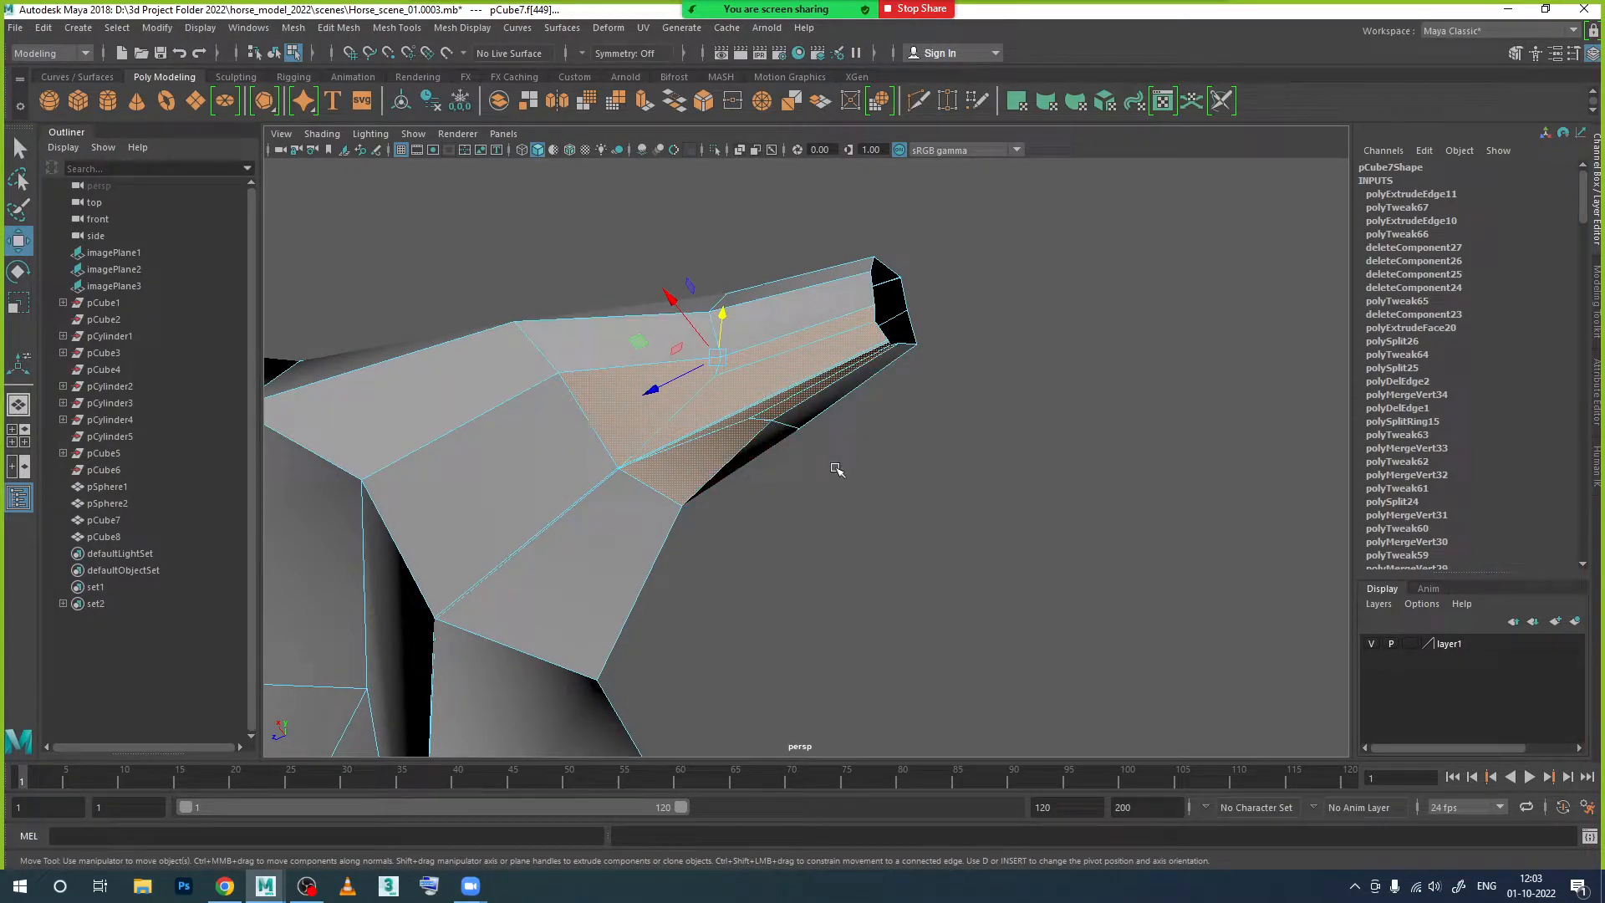
{"action": "key", "text": "Delete"}
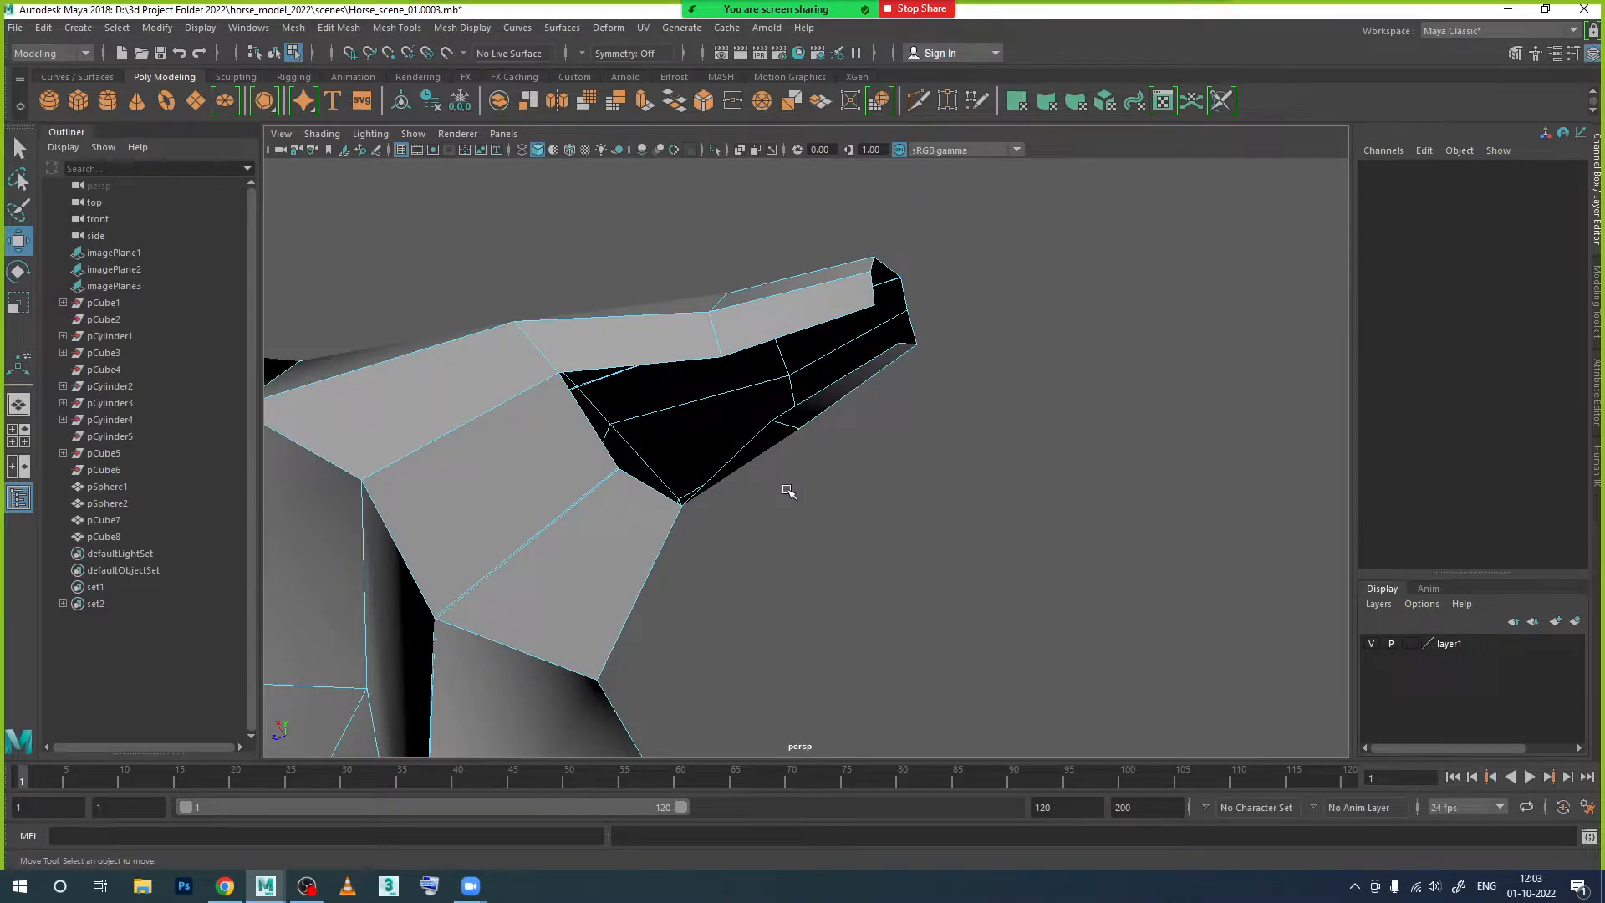
Step: Reposition the underside centre vertex at the tail's root on the edge of the opening
{"action": "left_click_drag", "start_coordinate": [779, 462], "coordinate": [827, 429], "text": "alt"}
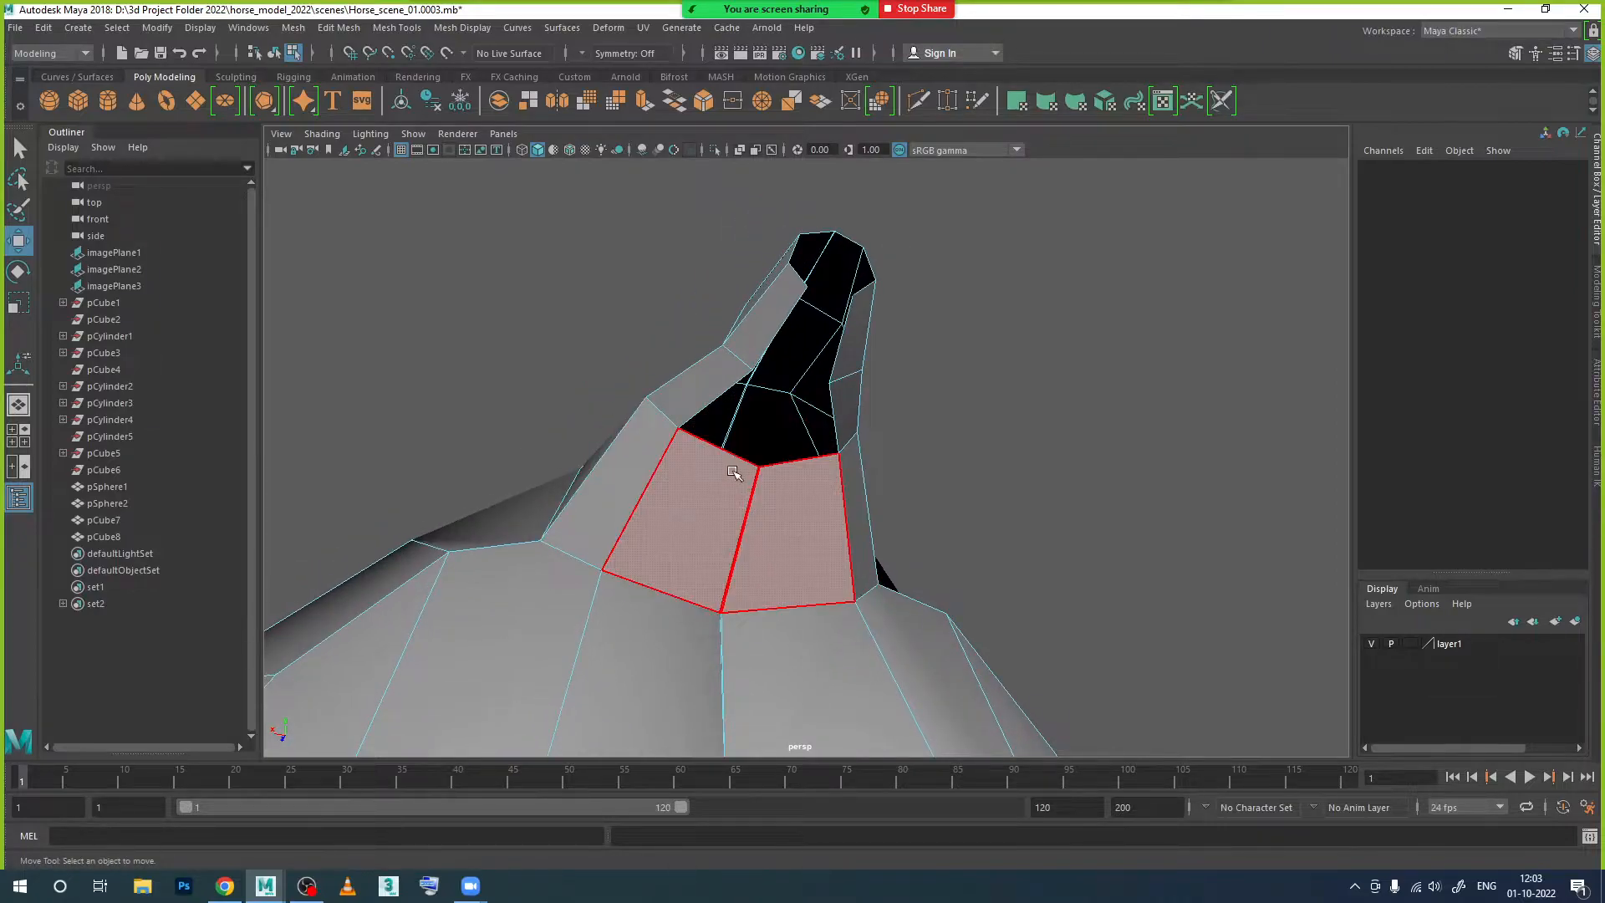
{"action": "right_click_drag", "start_coordinate": [733, 457], "coordinate": [729, 365]}
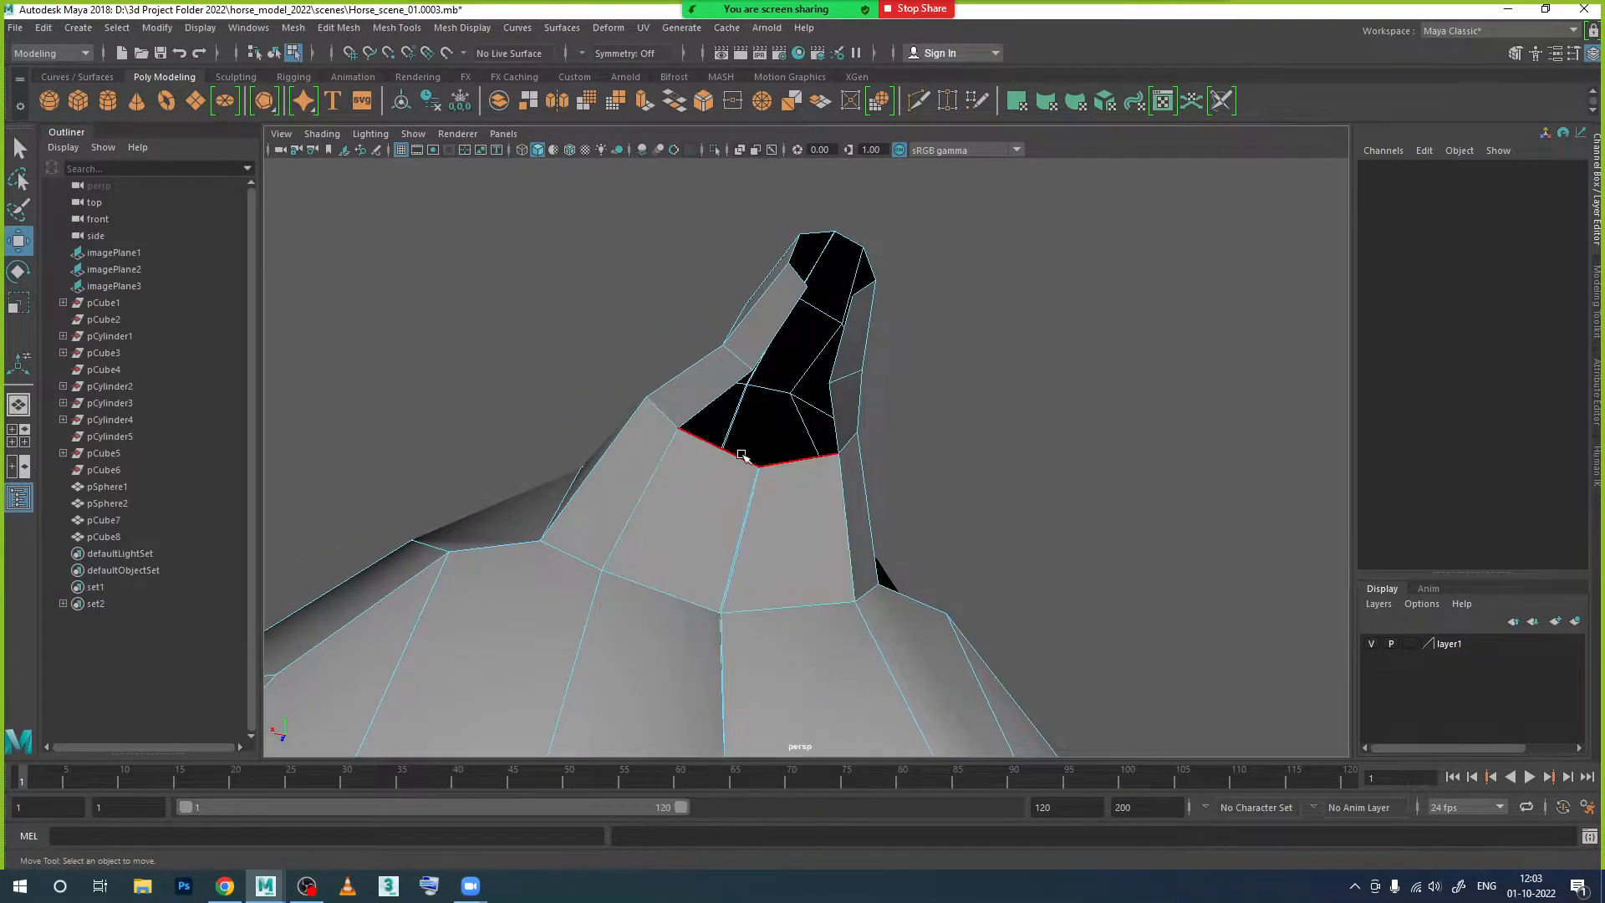
{"action": "left_click", "coordinate": [757, 467]}
{"action": "left_click_drag", "start_coordinate": [760, 514], "coordinate": [849, 509], "text": "alt"}
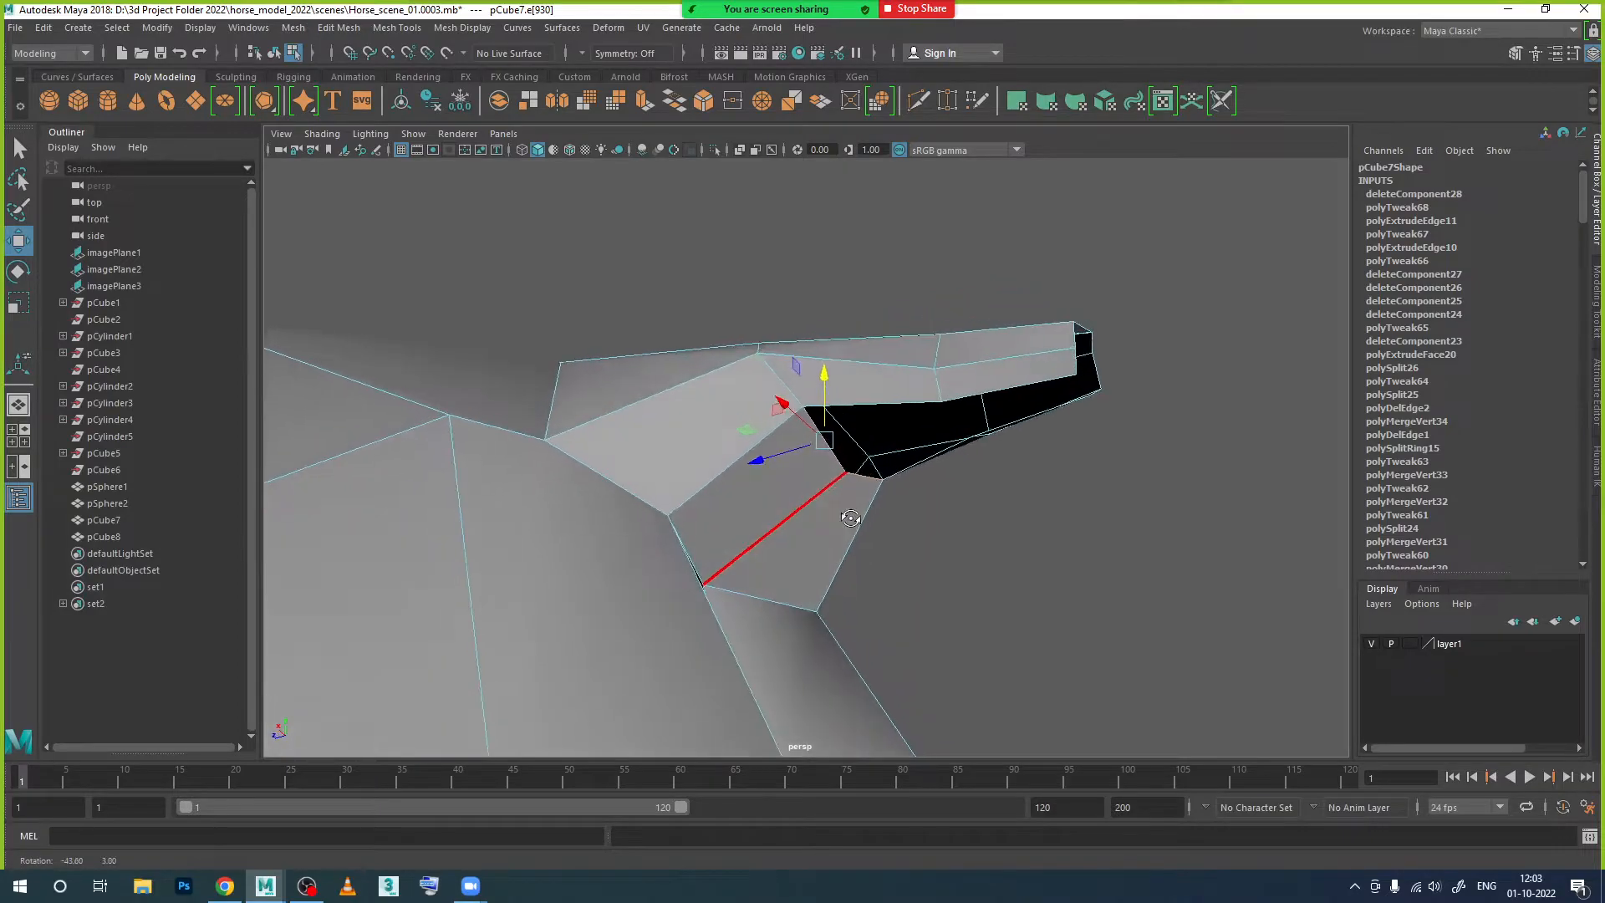
{"action": "right_click_drag", "start_coordinate": [840, 477], "coordinate": [769, 406]}
{"action": "left_click", "coordinate": [844, 475]}
{"action": "left_click_drag", "start_coordinate": [842, 522], "coordinate": [759, 504], "text": "alt"}
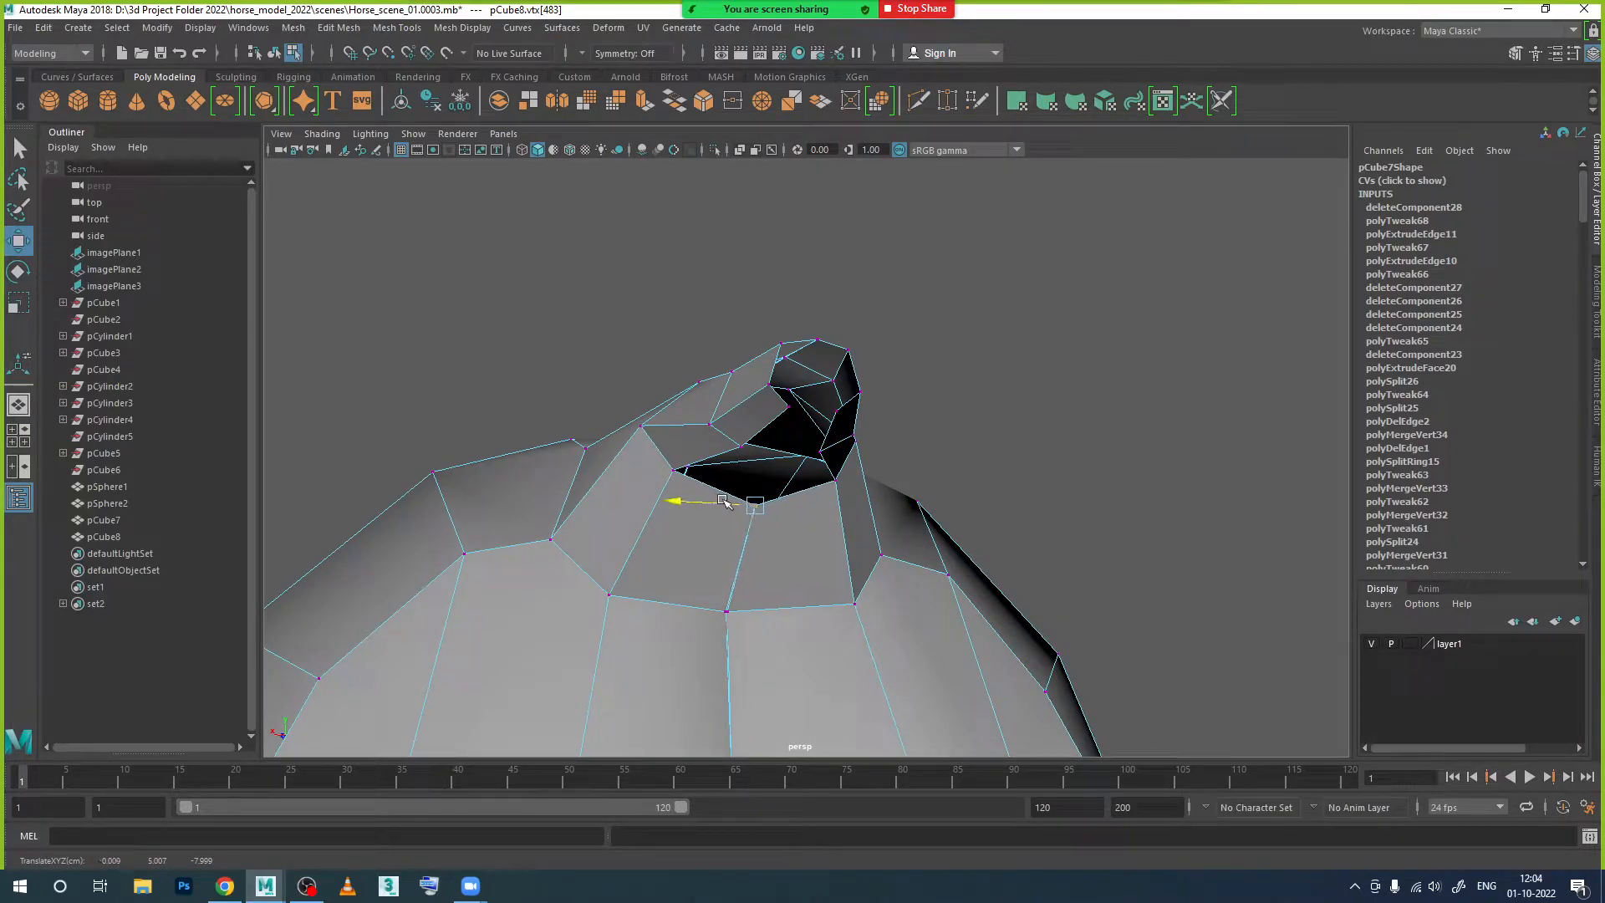
{"action": "mouse_move", "coordinate": [734, 511]}
{"action": "left_mouse_down", "text": "alt"}
{"action": "mouse_move", "coordinate": [746, 488]}
{"action": "mouse_move", "coordinate": [749, 504]}
{"action": "left_mouse_up", "text": "alt"}
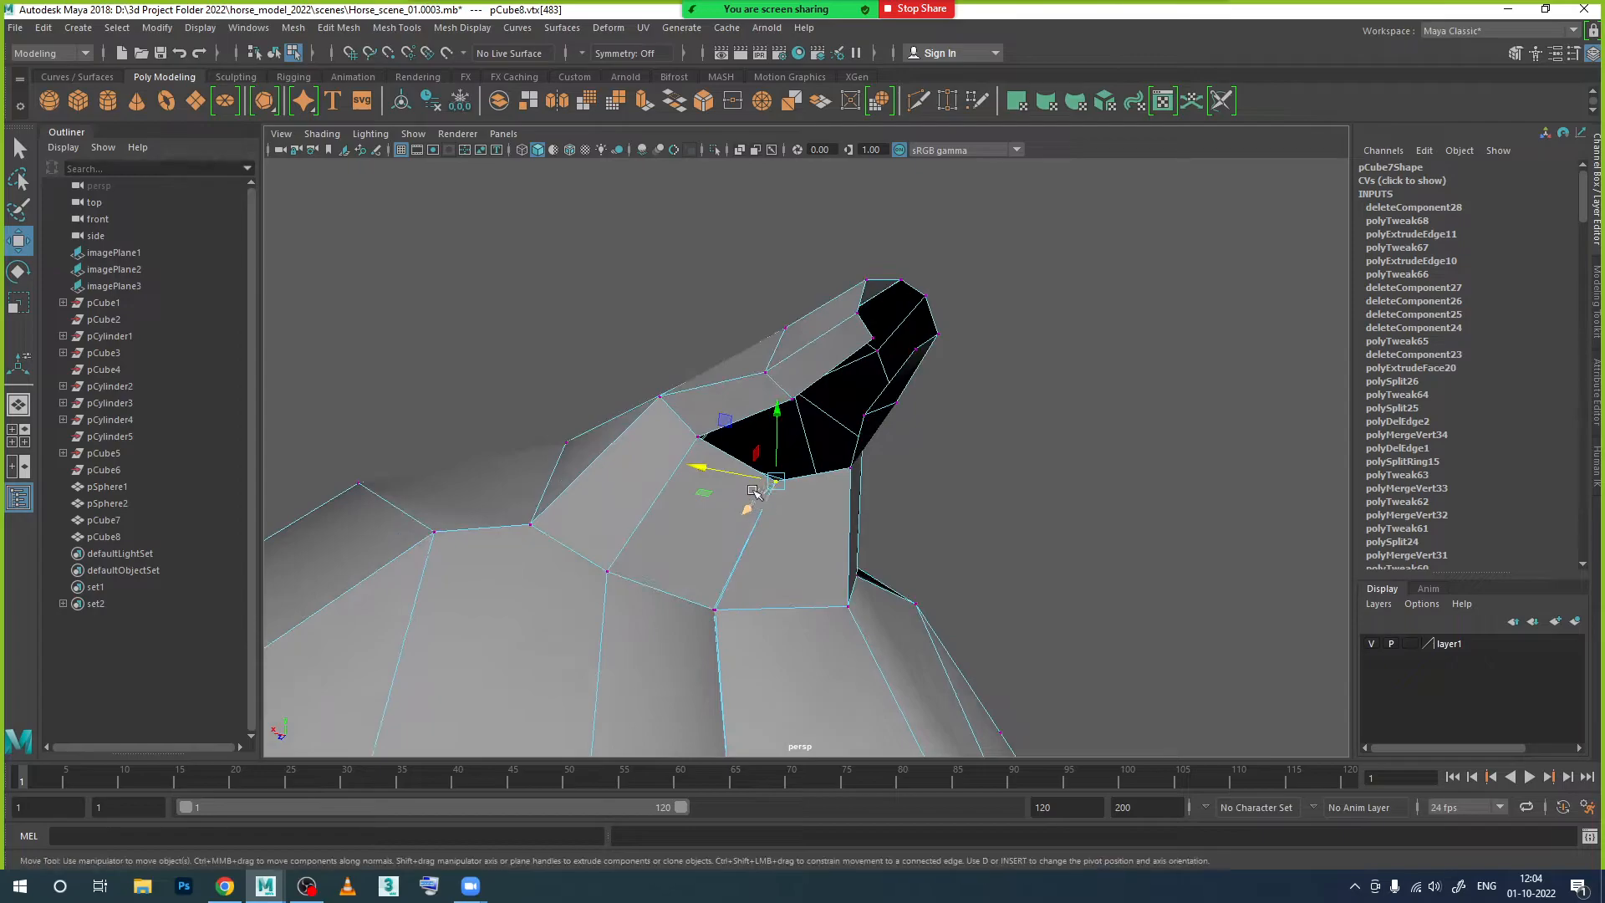
Step: Try to extrude the lower rim edges at the tail's root along the opening, and undo the changes
{"action": "right_click_drag", "start_coordinate": [747, 404], "coordinate": [749, 483]}
{"action": "right_click_drag", "start_coordinate": [709, 392], "coordinate": [709, 392]}
{"action": "left_click_drag", "start_coordinate": [753, 484], "coordinate": [802, 478], "text": "alt"}
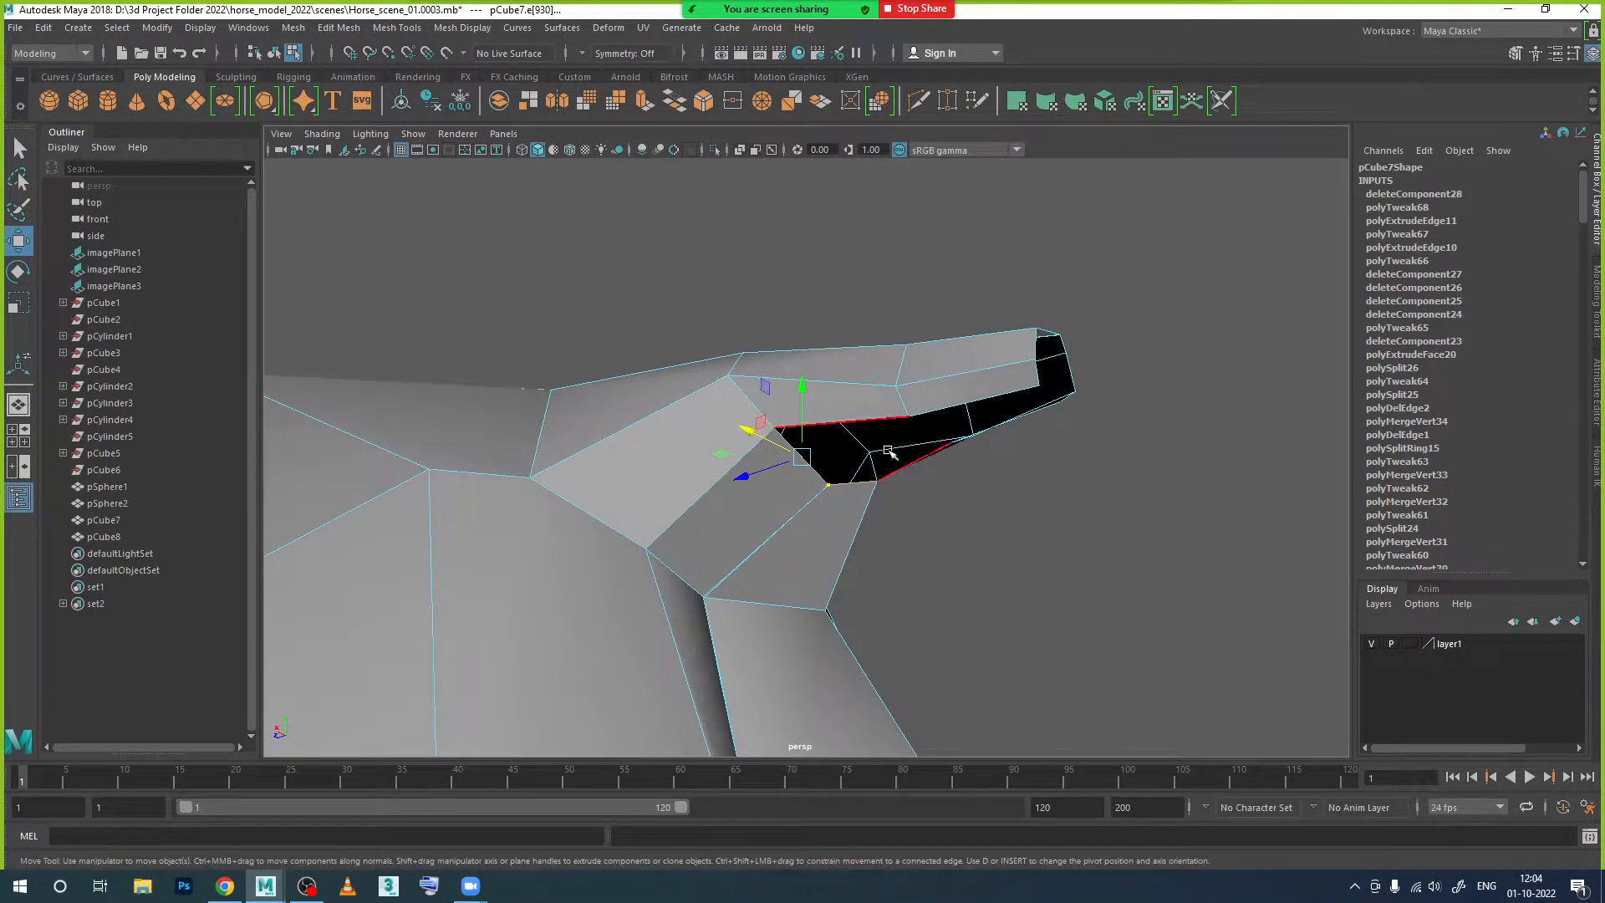
{"action": "left_click", "coordinate": [645, 102]}
{"action": "left_click_drag", "start_coordinate": [728, 569], "coordinate": [841, 388]}
{"action": "key", "text": "w"}
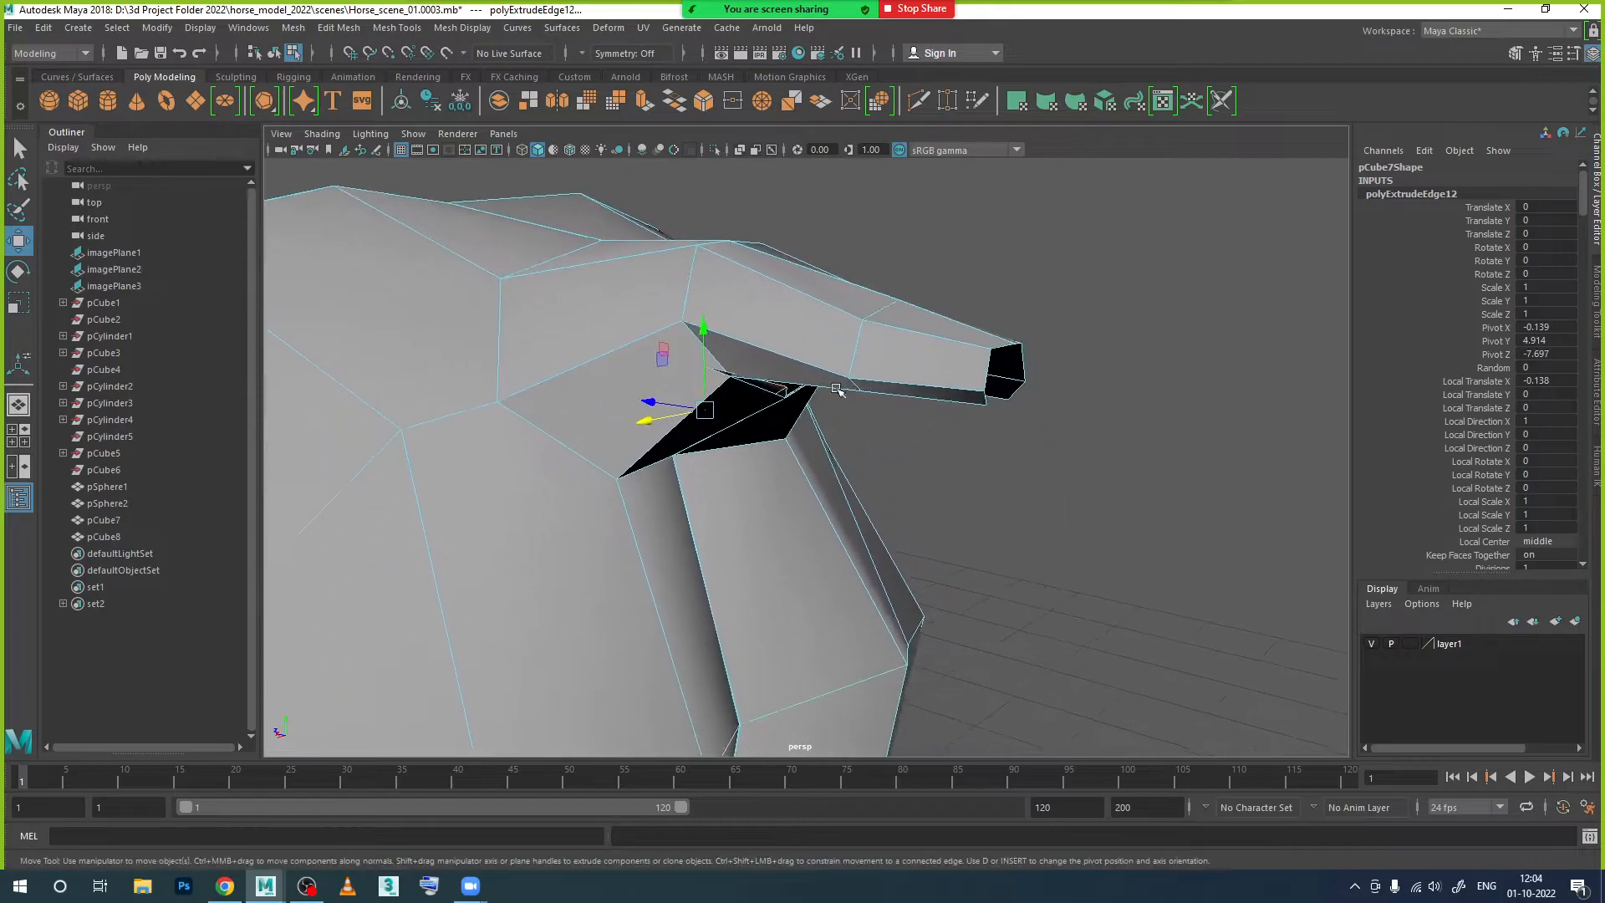
{"action": "left_click_drag", "start_coordinate": [647, 408], "coordinate": [684, 407]}
{"action": "left_click_drag", "start_coordinate": [777, 422], "coordinate": [838, 455], "text": "alt"}
{"action": "left_click_drag", "start_coordinate": [788, 407], "coordinate": [844, 406], "text": "alt"}
{"action": "key", "text": "ctrl+z"}
{"action": "key", "text": "ctrl+z"}
{"action": "left_click_drag", "start_coordinate": [782, 375], "coordinate": [871, 420], "text": "alt"}
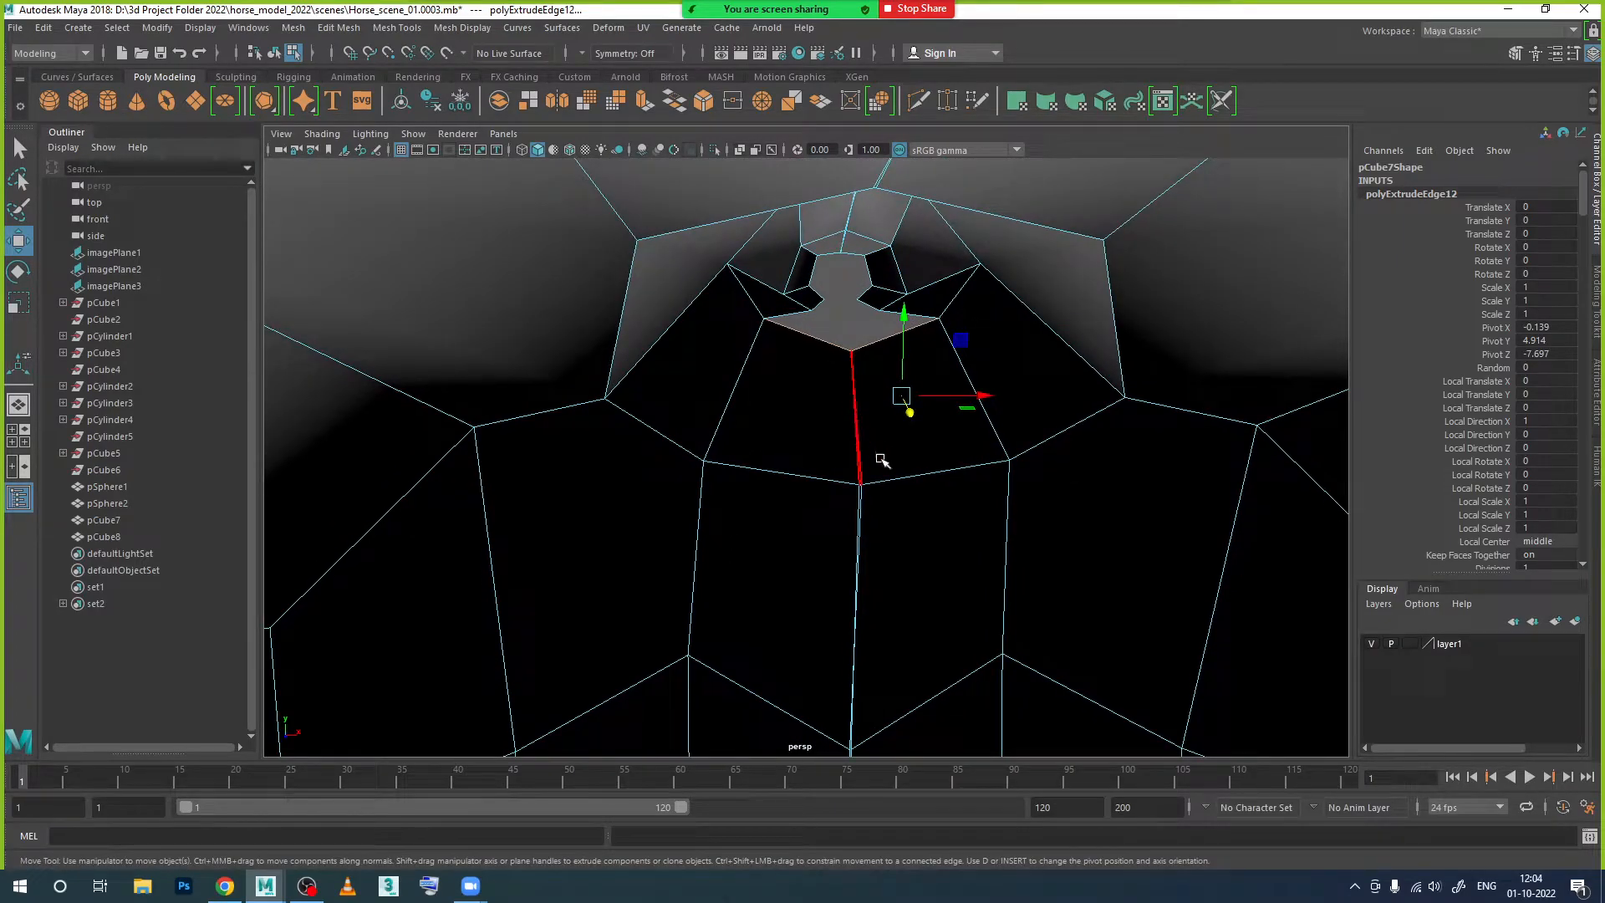
Step: Shift the centre edge below the tail opening sideways and delete the leftover faces at the tail's root
{"action": "left_click", "coordinate": [893, 498]}
{"action": "left_click", "coordinate": [863, 392]}
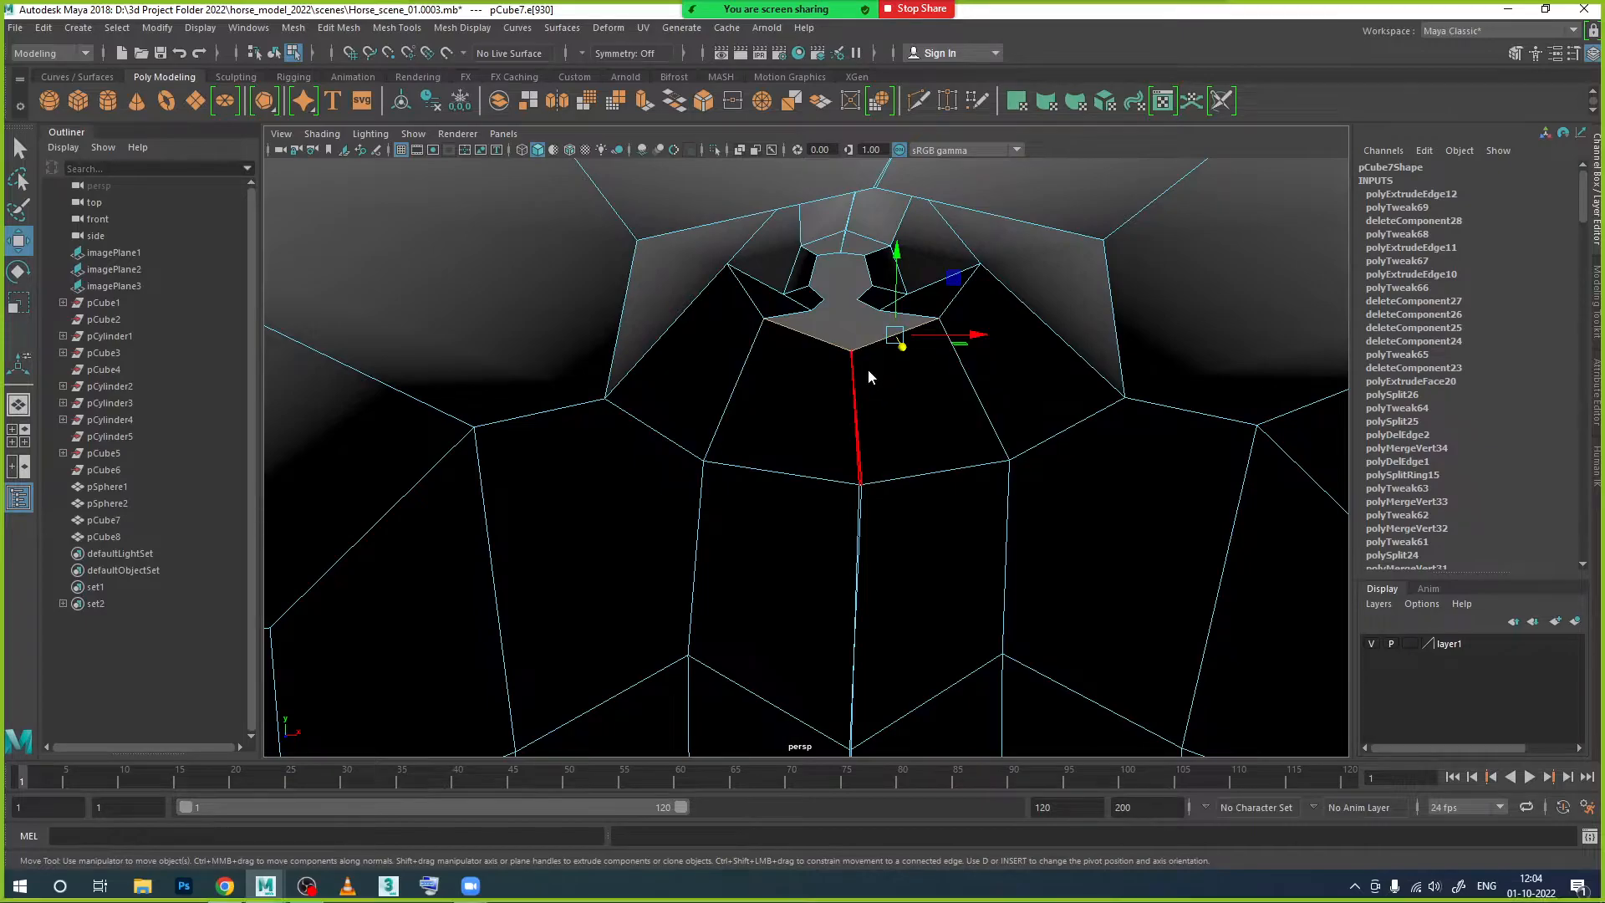
{"action": "left_click", "coordinate": [859, 391]}
{"action": "left_click_drag", "start_coordinate": [933, 415], "coordinate": [871, 418]}
{"action": "left_click_drag", "start_coordinate": [953, 473], "coordinate": [728, 422], "text": "alt"}
{"action": "middle_click_drag", "start_coordinate": [728, 422], "coordinate": [729, 304], "text": "alt"}
{"action": "left_click_drag", "start_coordinate": [755, 323], "coordinate": [729, 392], "text": "alt"}
{"action": "right_click_drag", "start_coordinate": [773, 270], "coordinate": [769, 321]}
{"action": "scroll", "coordinate": [771, 326], "scroll_direction": "down", "scroll_amount": 2}
{"action": "left_click_drag", "start_coordinate": [771, 334], "coordinate": [806, 273], "text": "alt"}
{"action": "key", "text": "Delete"}
Step: Move the underside vertex at the tail's root onto the centre line so both mirrored halves meet
{"action": "right_click_drag", "start_coordinate": [795, 259], "coordinate": [732, 270]}
{"action": "left_click", "coordinate": [768, 264]}
{"action": "left_click_drag", "start_coordinate": [806, 309], "coordinate": [786, 312], "text": "alt"}
{"action": "left_click_drag", "start_coordinate": [701, 257], "coordinate": [654, 323]}
{"action": "scroll", "coordinate": [687, 249], "scroll_direction": "up", "scroll_amount": 5}
{"action": "right_click", "coordinate": [655, 320]}
{"action": "left_click", "coordinate": [655, 365]}
{"action": "left_click", "coordinate": [769, 392]}
{"action": "left_click_drag", "start_coordinate": [767, 393], "coordinate": [804, 468], "text": "alt"}
{"action": "right_click_drag", "start_coordinate": [804, 469], "coordinate": [714, 408]}
{"action": "left_click_drag", "start_coordinate": [714, 408], "coordinate": [732, 512], "text": "alt"}
{"action": "left_click", "coordinate": [753, 506]}
{"action": "left_click_drag", "start_coordinate": [815, 542], "coordinate": [902, 562], "text": "alt"}
{"action": "left_click", "coordinate": [751, 376]}
{"action": "left_click_drag", "start_coordinate": [790, 449], "coordinate": [755, 455], "text": "alt"}
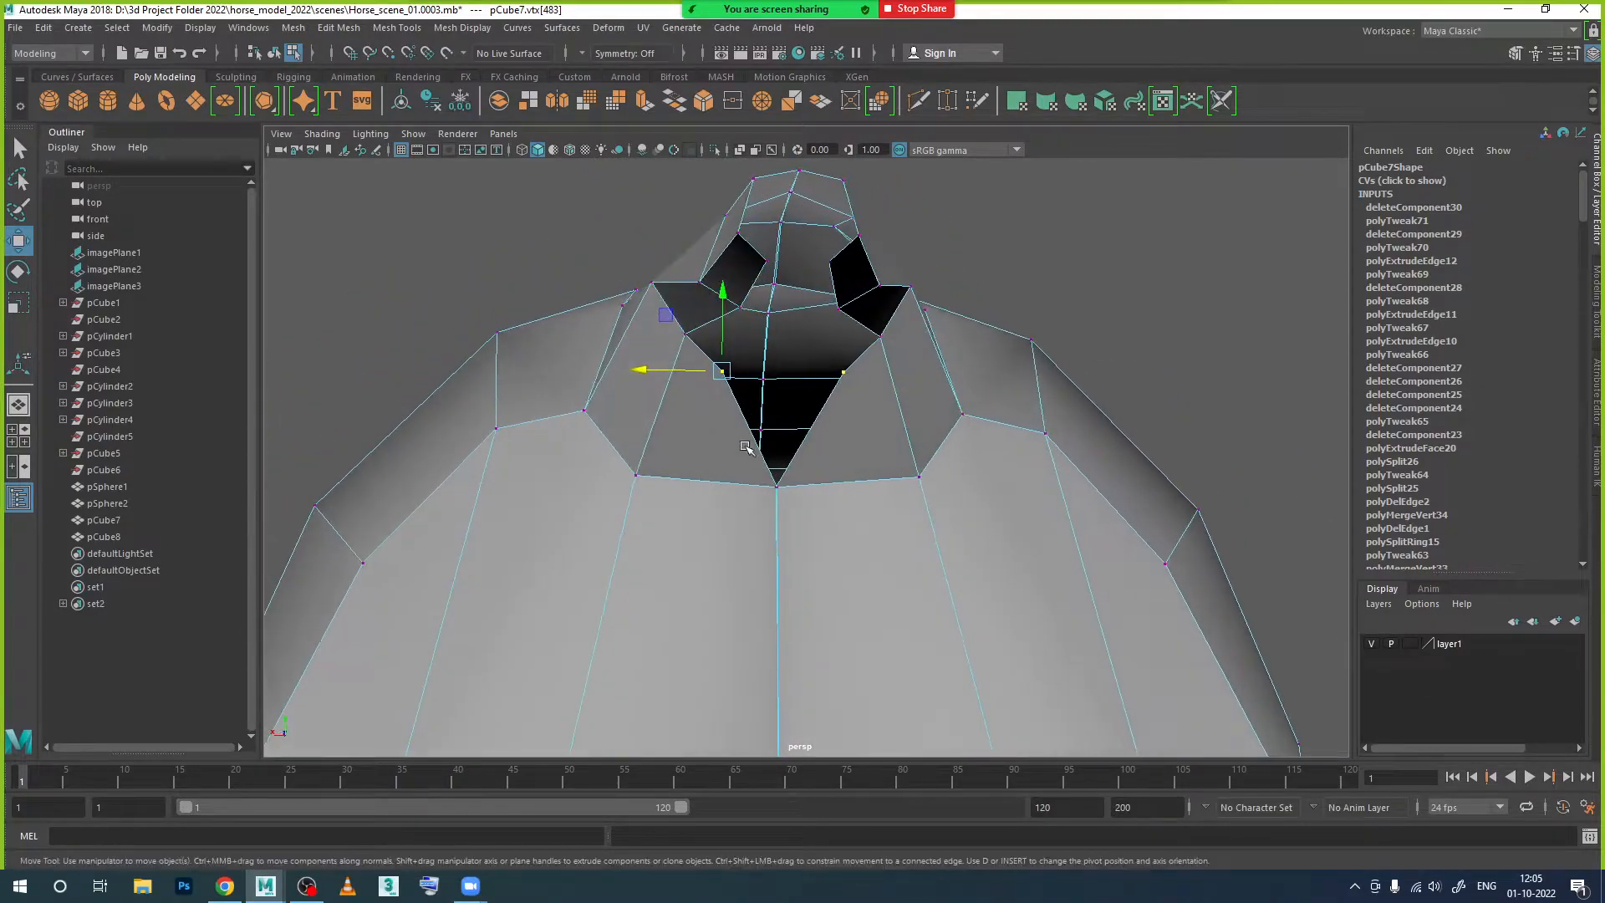
{"action": "left_click_drag", "start_coordinate": [655, 366], "coordinate": [781, 359]}
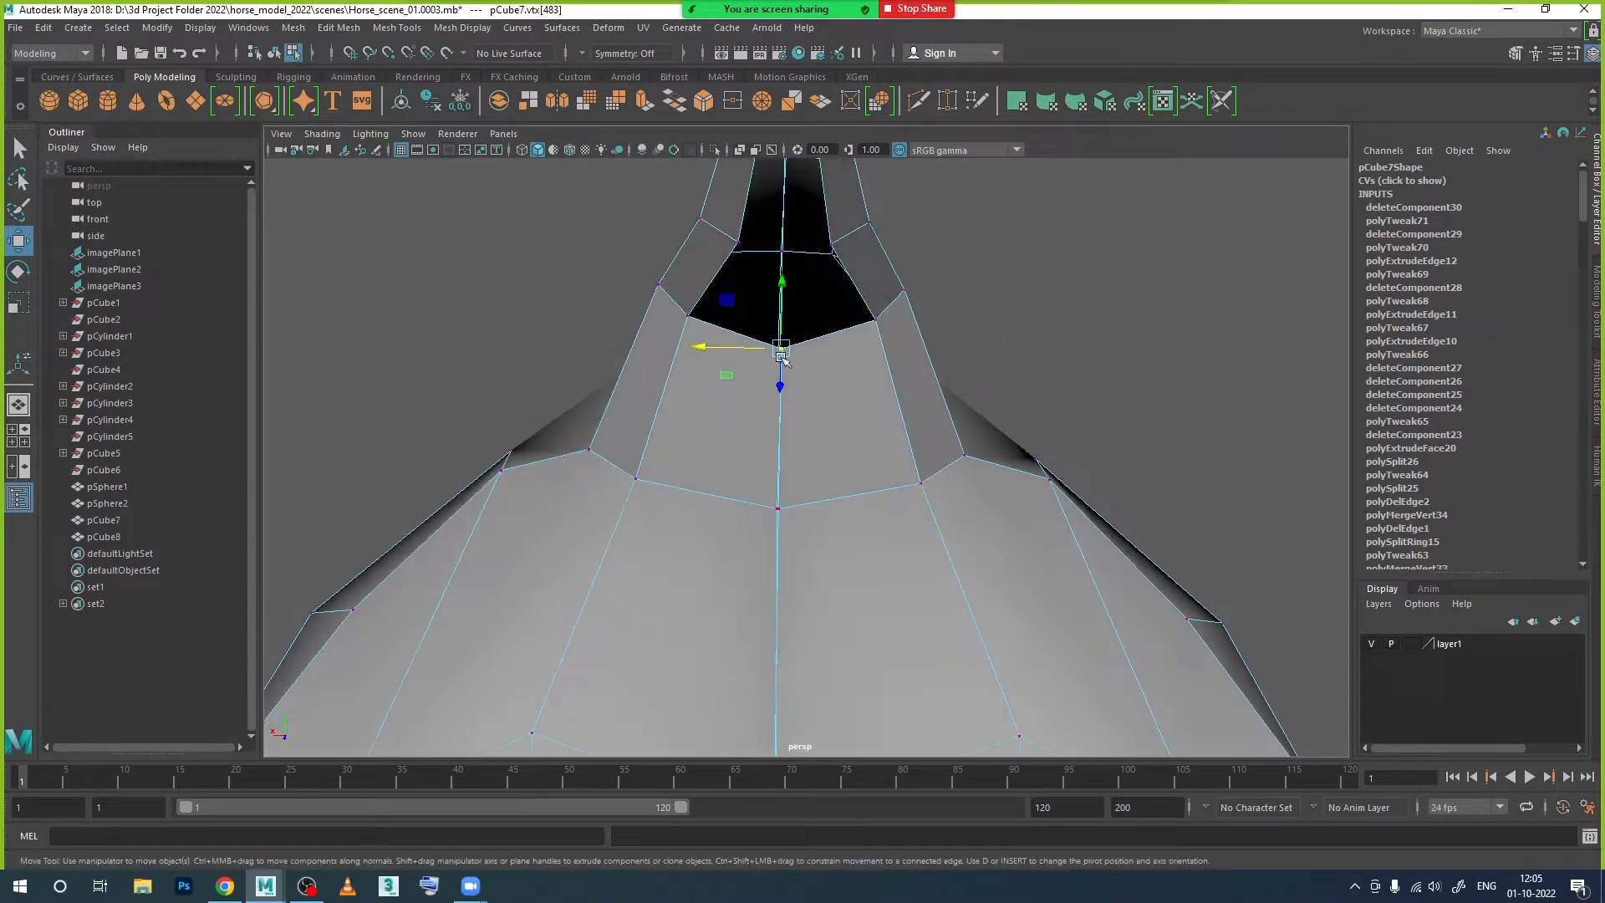
Step: Extrude the lower rim edges at the tail's root and pull the new strip outward along the tail
{"action": "right_click_drag", "start_coordinate": [808, 343], "coordinate": [784, 338]}
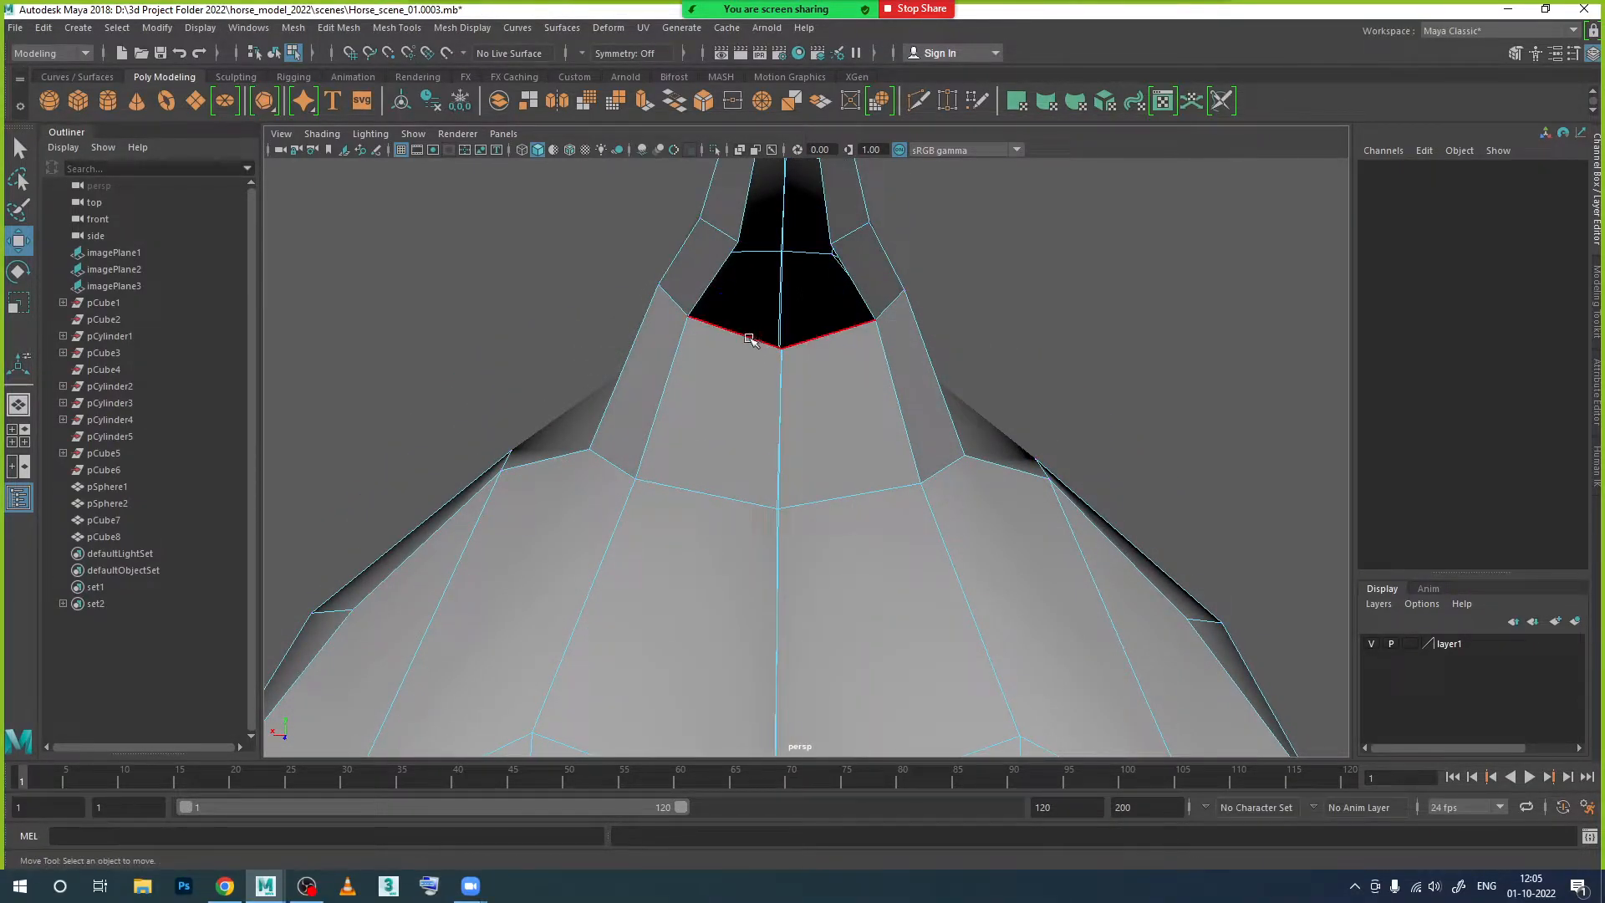
{"action": "left_click", "coordinate": [748, 338]}
{"action": "left_click_drag", "start_coordinate": [748, 339], "coordinate": [1143, 490], "text": "alt"}
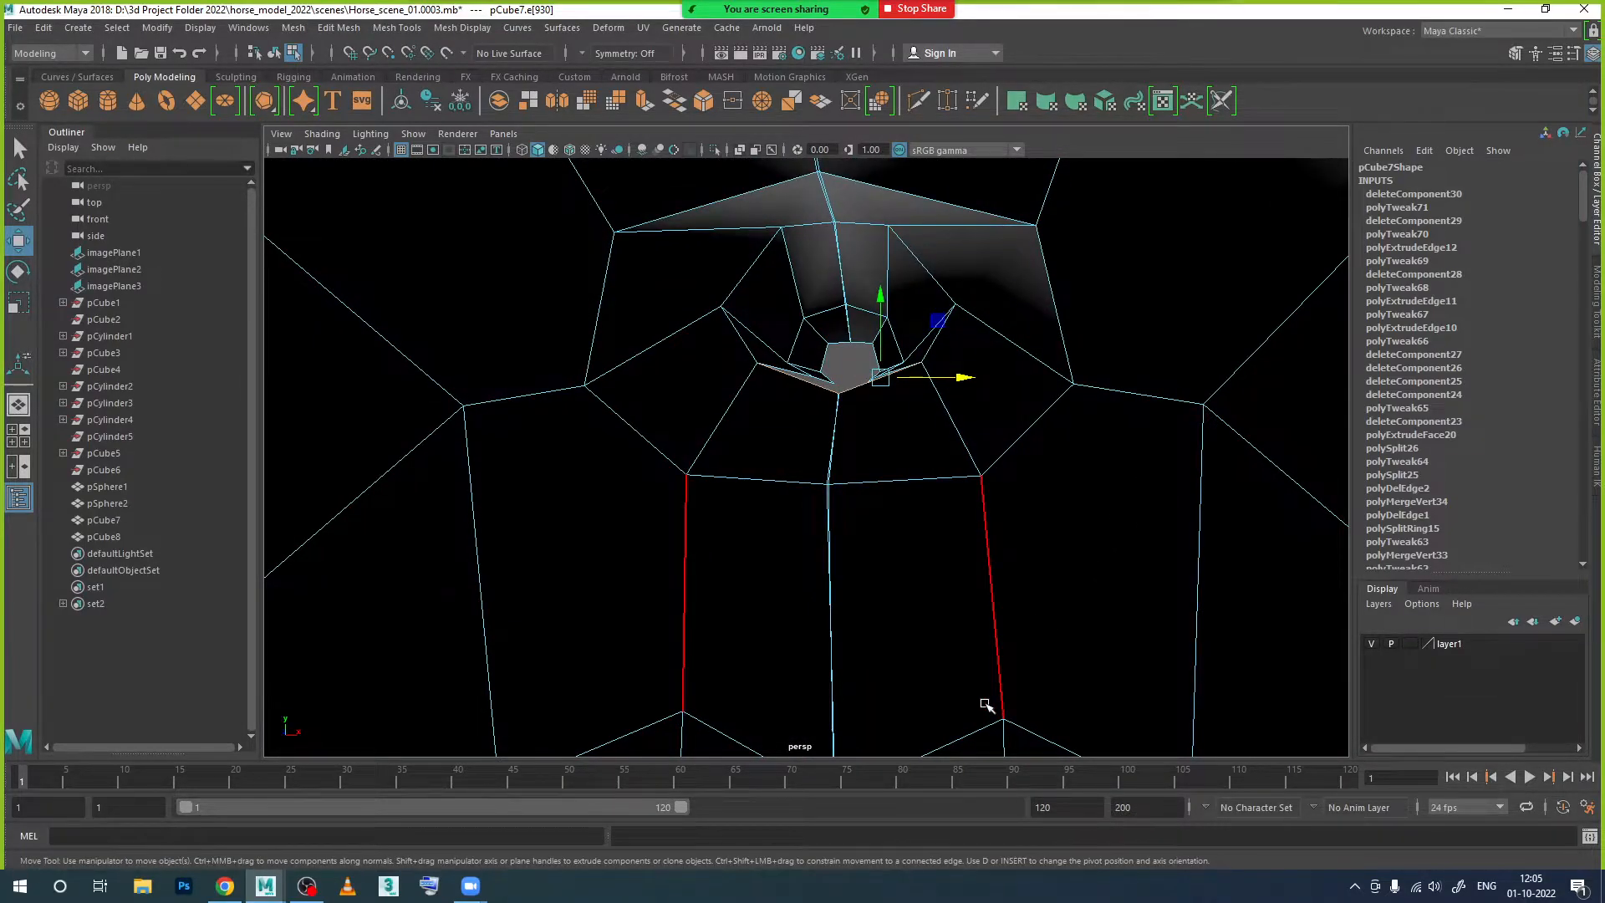
{"action": "left_click_drag", "start_coordinate": [982, 622], "coordinate": [744, 569], "text": "alt"}
{"action": "scroll", "coordinate": [843, 544], "scroll_direction": "down", "scroll_amount": 2}
{"action": "middle_click_drag", "start_coordinate": [843, 544], "coordinate": [715, 579], "text": "alt"}
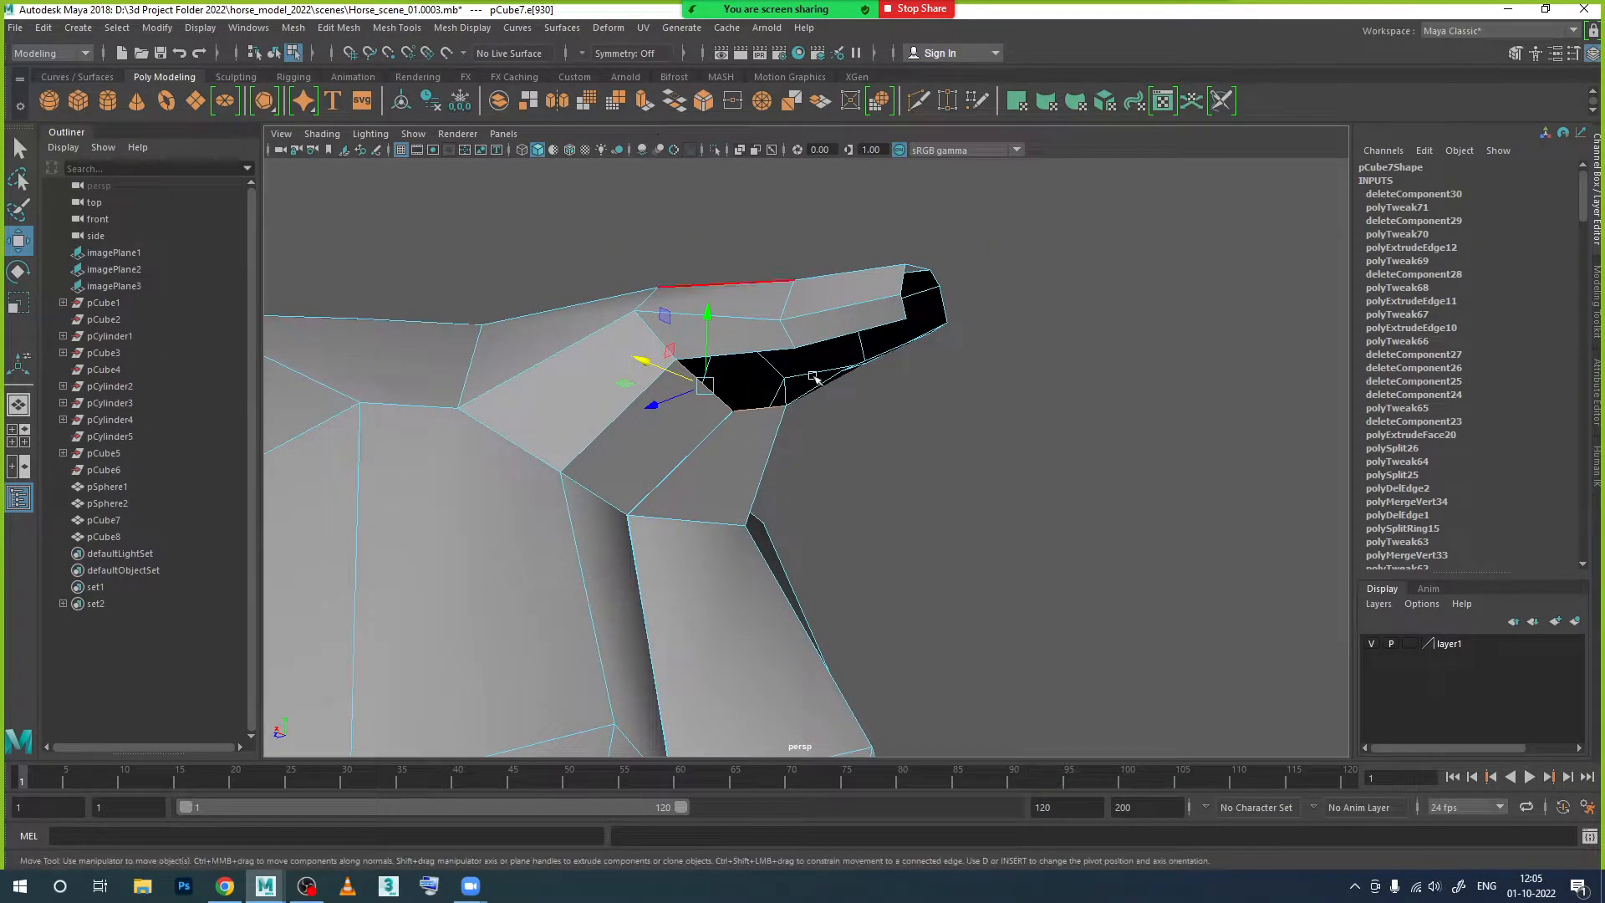
{"action": "left_click", "coordinate": [645, 100]}
{"action": "key", "text": "w"}
{"action": "left_click_drag", "start_coordinate": [750, 461], "coordinate": [756, 395], "text": "alt"}
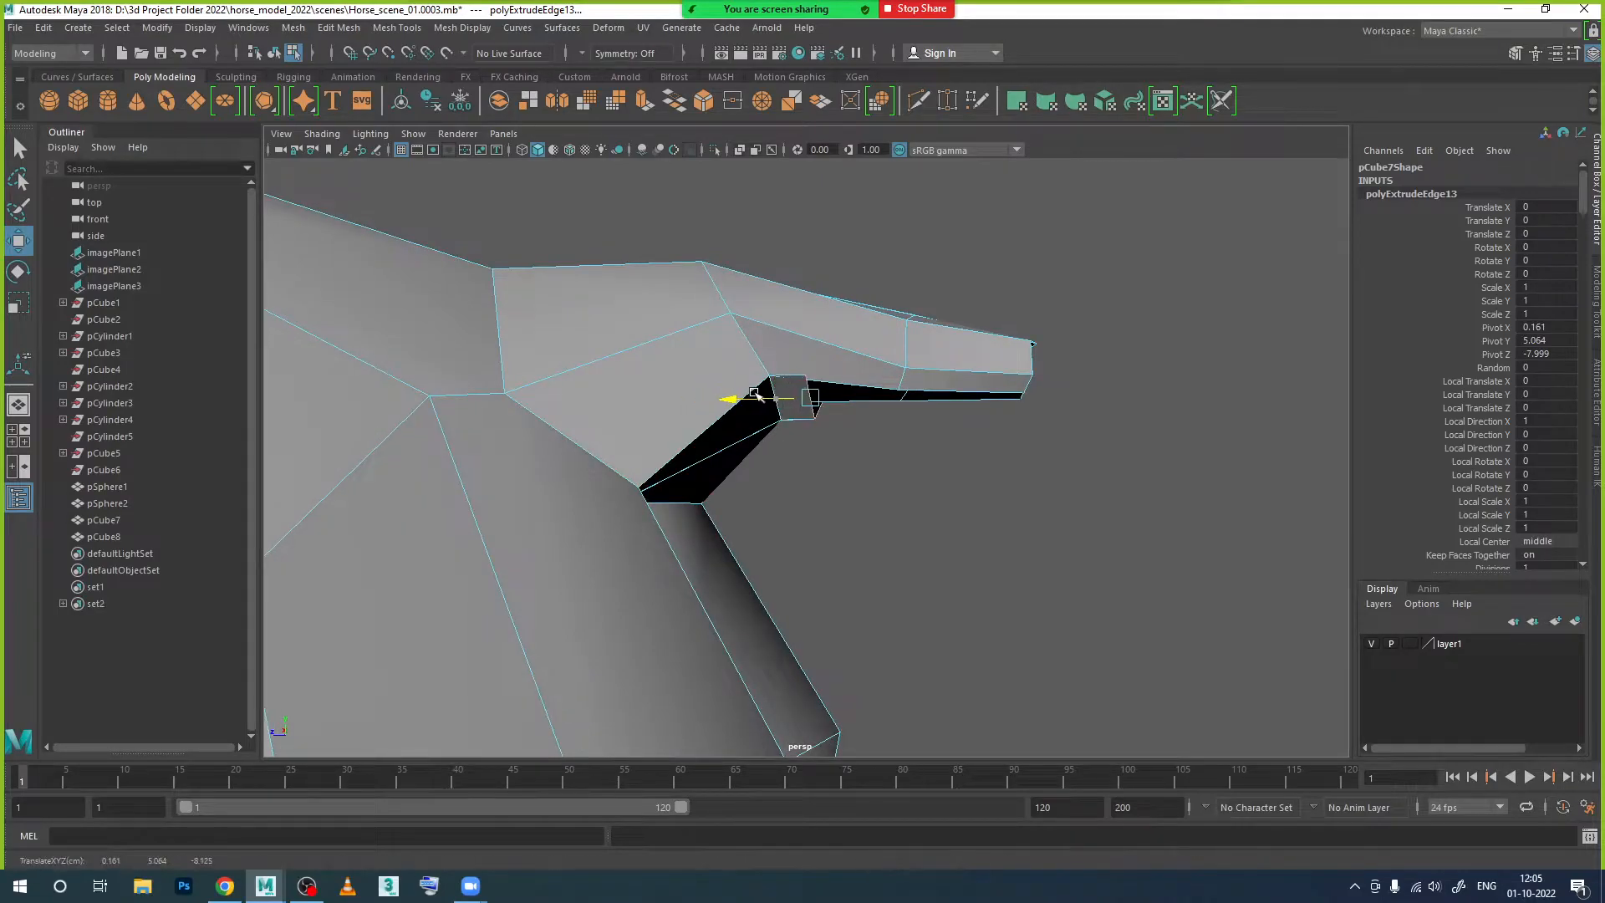
{"action": "mouse_move", "coordinate": [826, 464]}
{"action": "left_mouse_down", "text": "alt"}
{"action": "mouse_move", "coordinate": [810, 412]}
{"action": "mouse_move", "coordinate": [806, 449]}
{"action": "left_mouse_up", "text": "alt"}
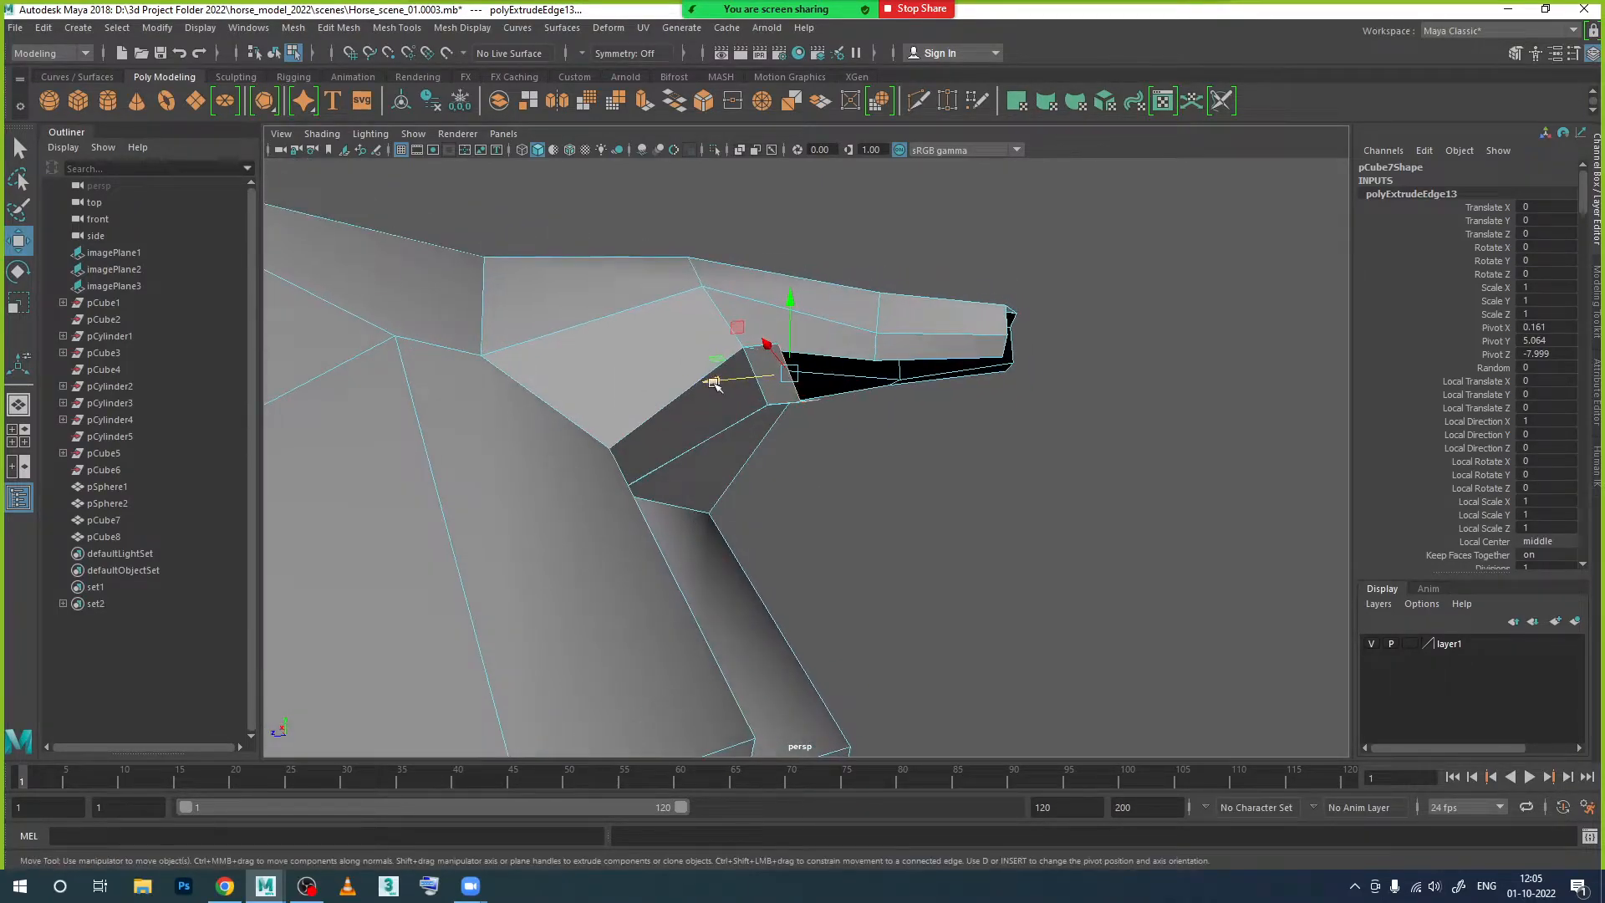
{"action": "left_click_drag", "start_coordinate": [713, 384], "coordinate": [802, 380]}
{"action": "left_click_drag", "start_coordinate": [911, 469], "coordinate": [784, 483], "text": "alt"}
{"action": "key", "text": "r"}
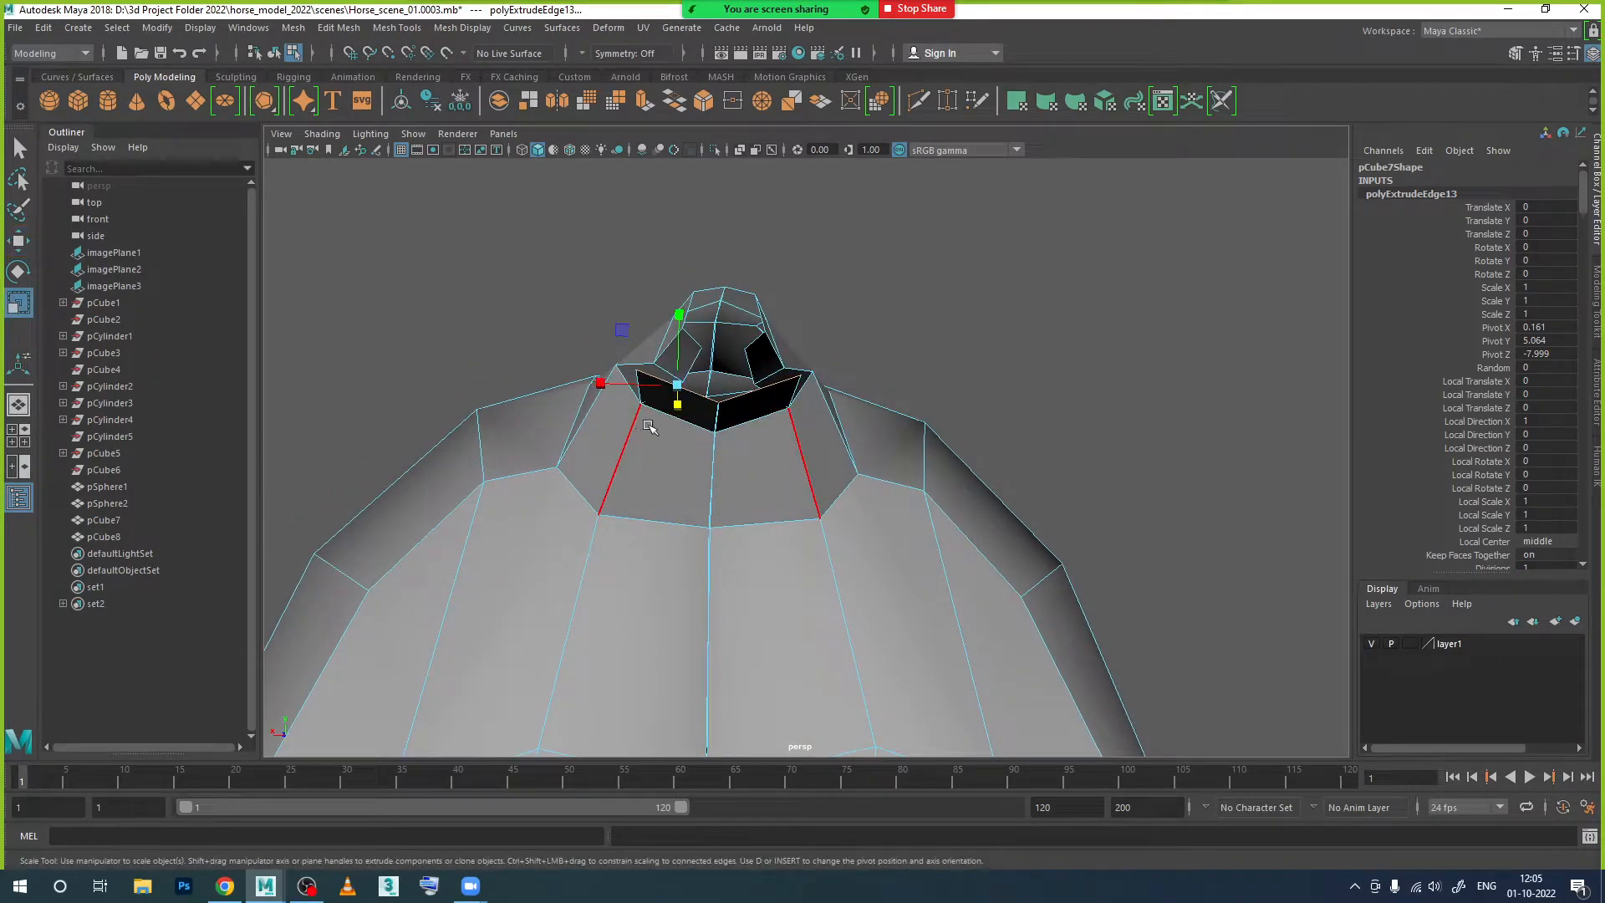
{"action": "left_click_drag", "start_coordinate": [601, 384], "coordinate": [623, 392]}
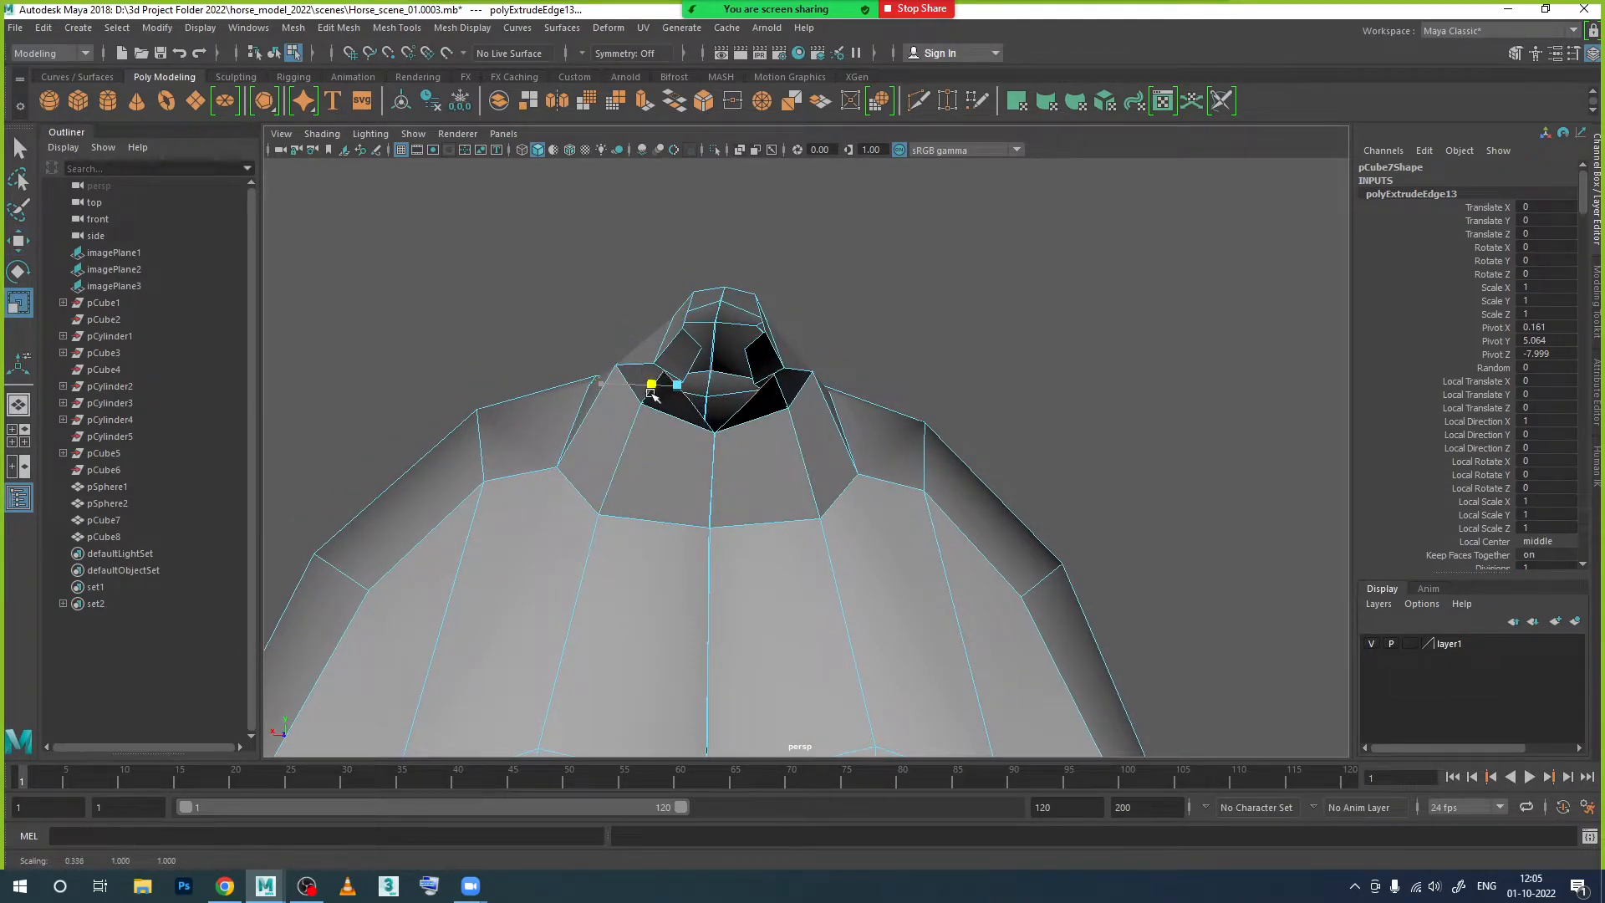
{"action": "key", "text": "ctrl+z"}
Step: Move the outer end vertex of the extruded strip inward to meet the tail's side rim vertex
{"action": "scroll", "coordinate": [735, 434], "scroll_direction": "up", "scroll_amount": 5}
{"action": "middle_click_drag", "start_coordinate": [735, 434], "coordinate": [785, 454], "text": "alt"}
{"action": "right_click_drag", "start_coordinate": [677, 389], "coordinate": [596, 392]}
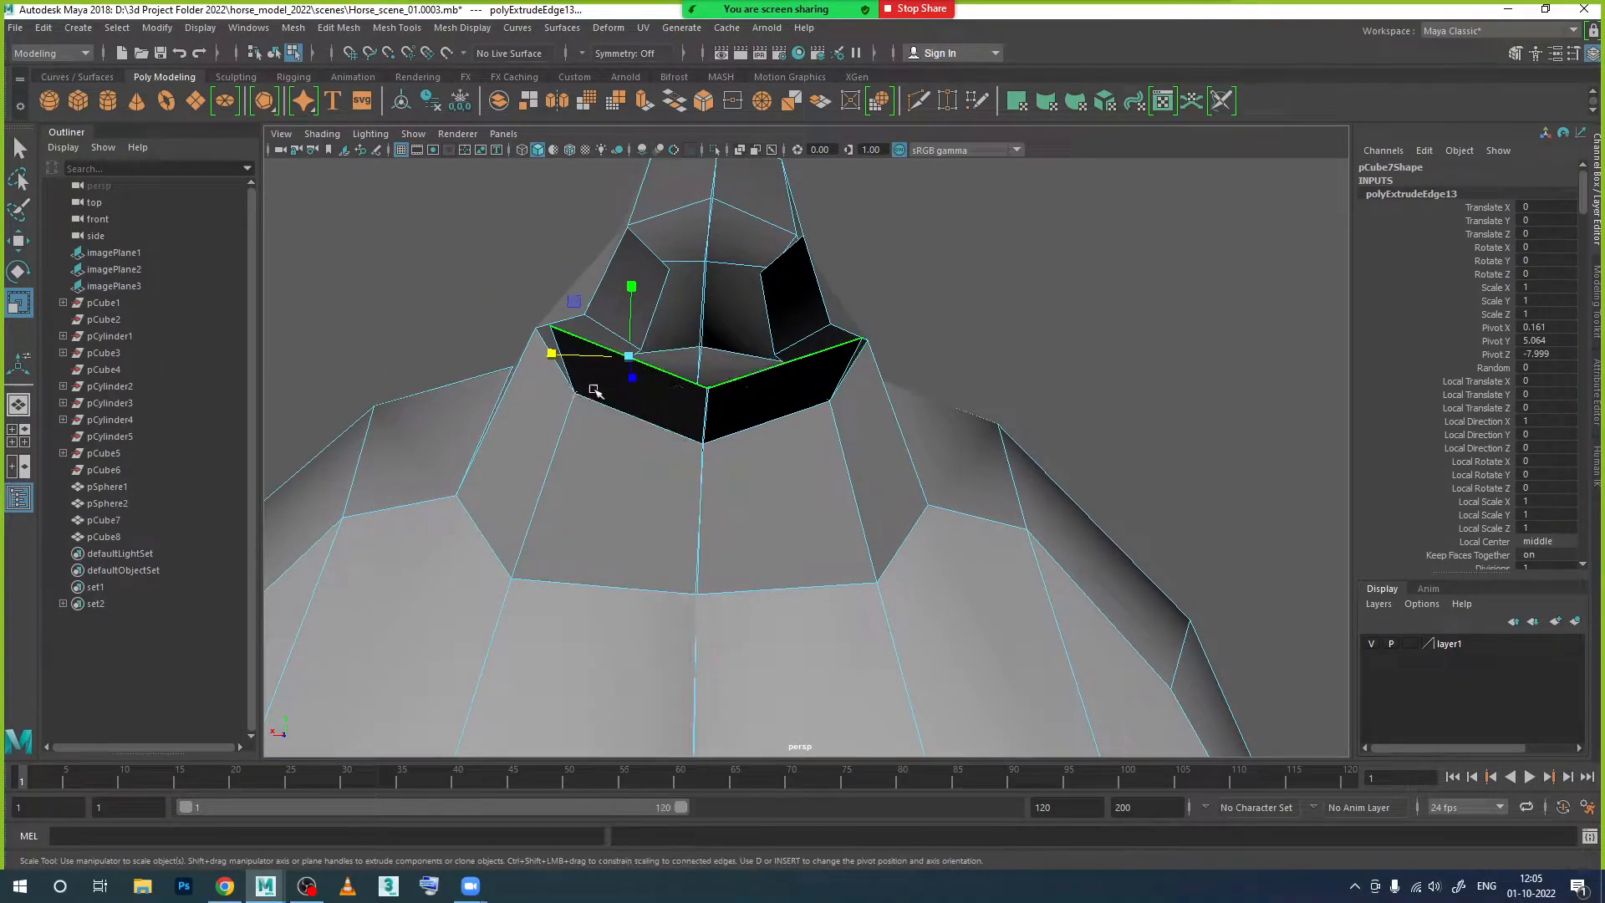
{"action": "left_click", "coordinate": [539, 331]}
{"action": "key", "text": "w"}
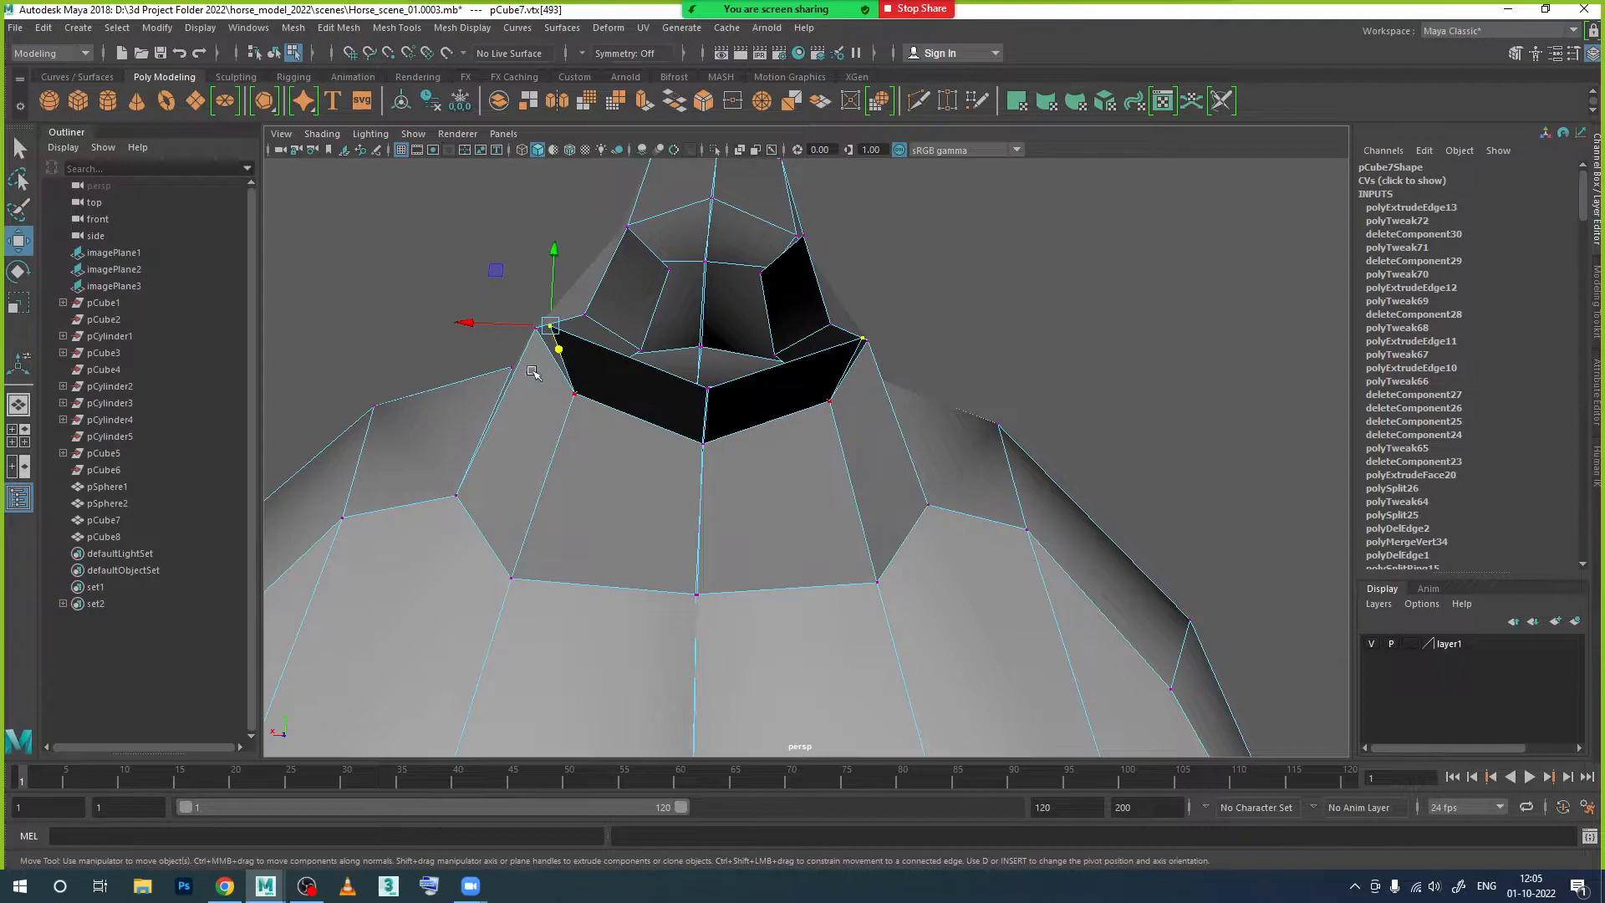
{"action": "left_click_drag", "start_coordinate": [483, 320], "coordinate": [551, 354]}
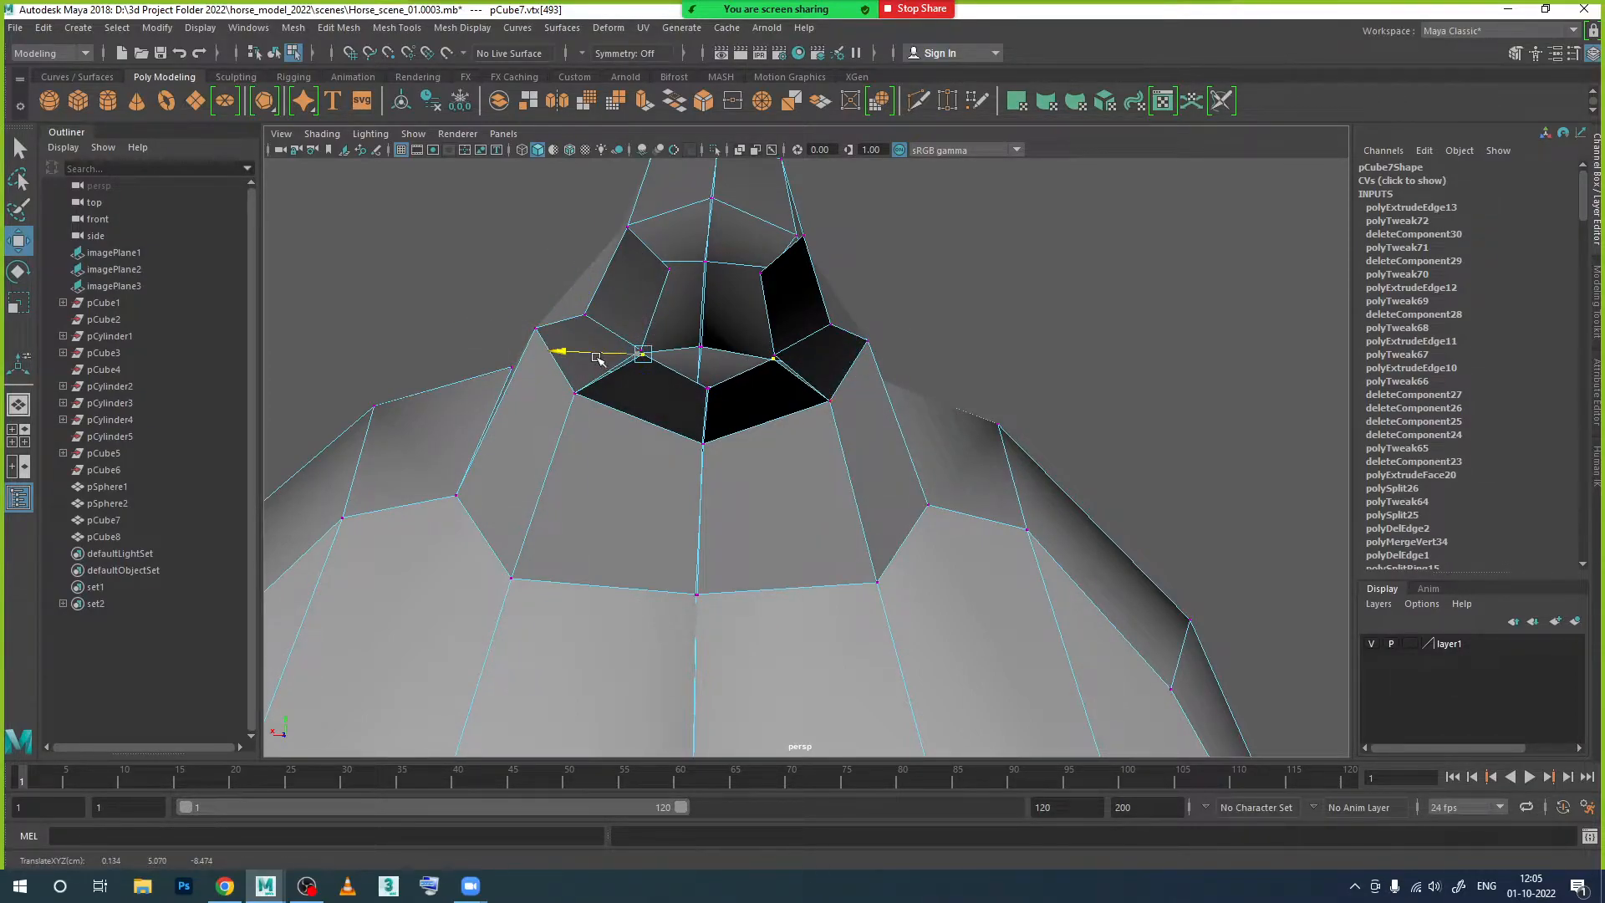
Step: Merge the strip's end vertices with the matching rim vertices on the tail's side
{"action": "left_click_drag", "start_coordinate": [658, 375], "coordinate": [753, 415], "text": "alt"}
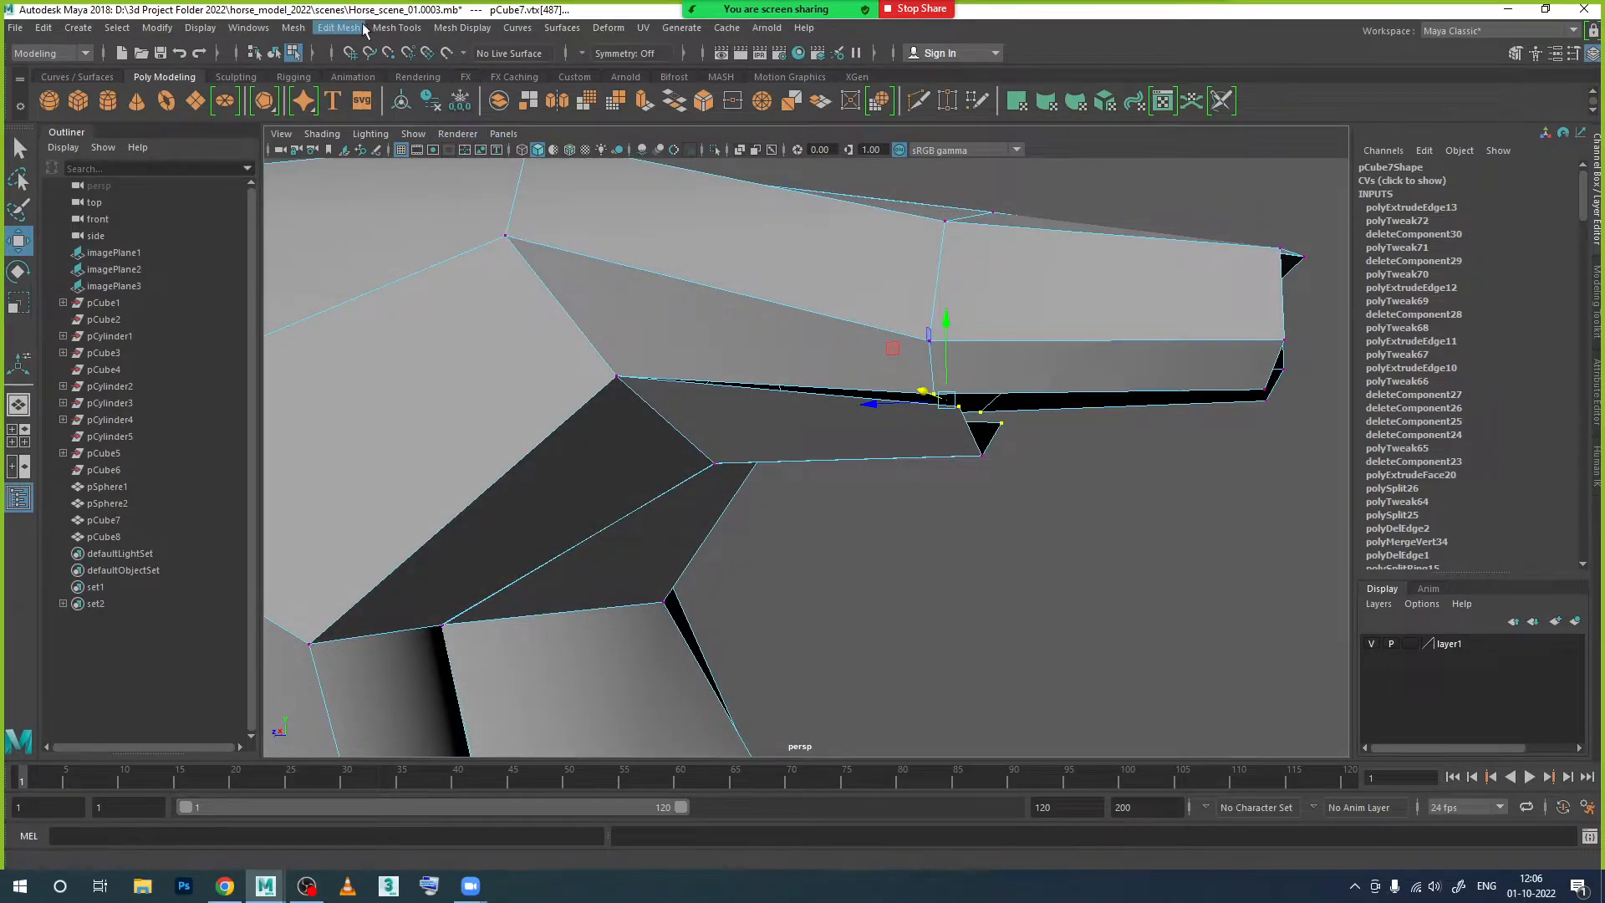
{"action": "left_click", "coordinate": [333, 28]}
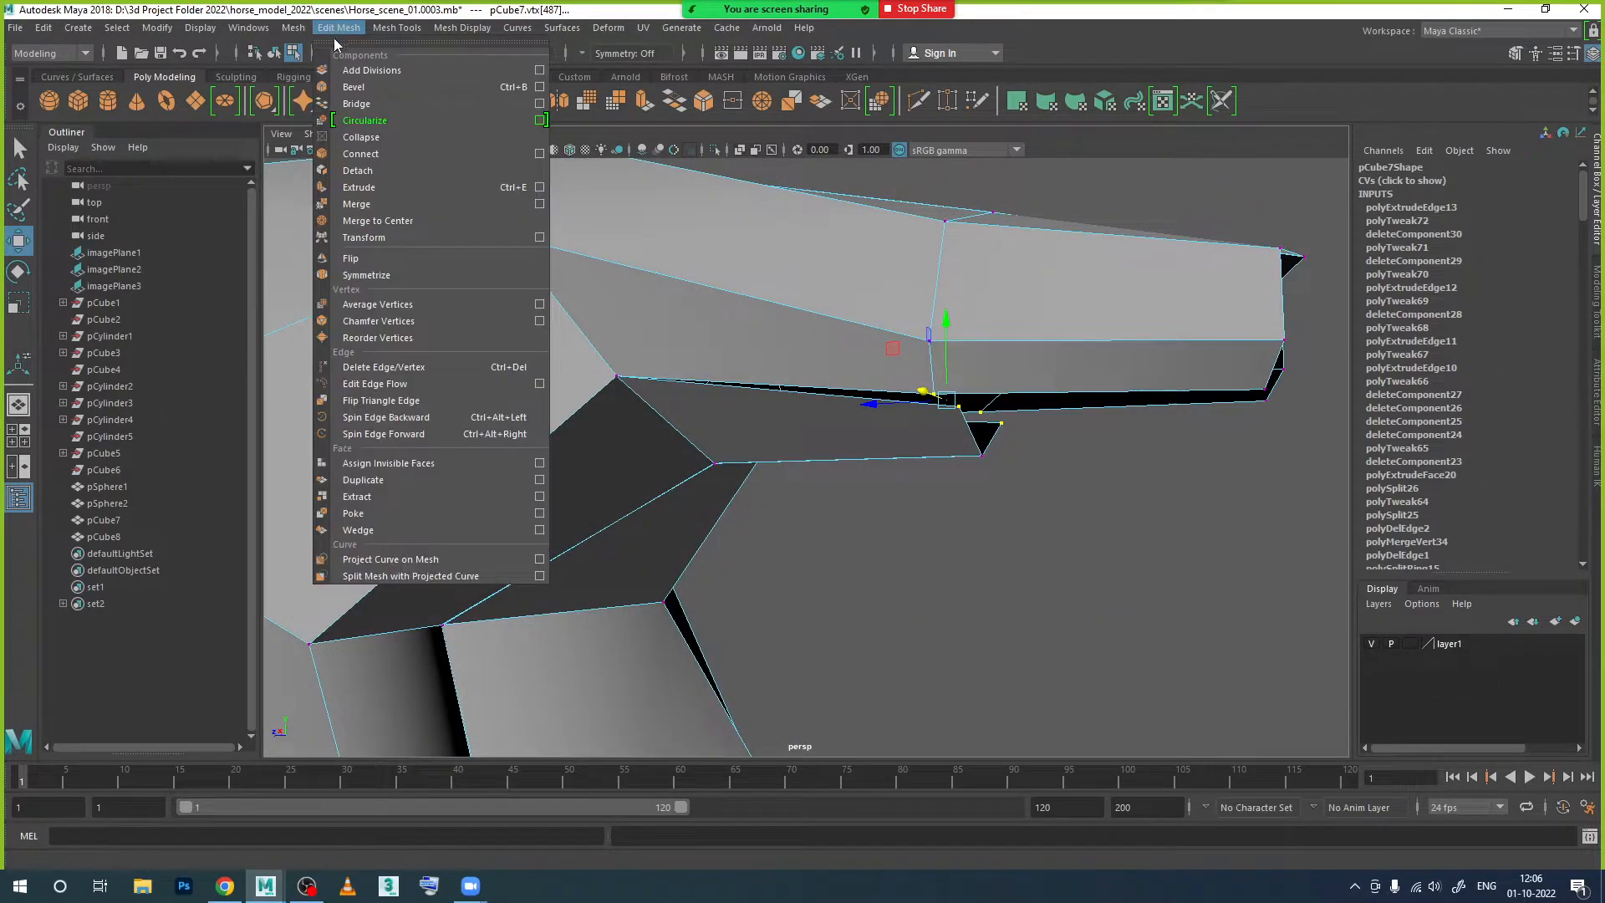
{"action": "left_click", "coordinate": [351, 208]}
{"action": "left_click_drag", "start_coordinate": [867, 427], "coordinate": [717, 420], "text": "alt"}
{"action": "left_click", "coordinate": [725, 436]}
{"action": "right_click", "coordinate": [707, 408]}
{"action": "left_click", "coordinate": [661, 409]}
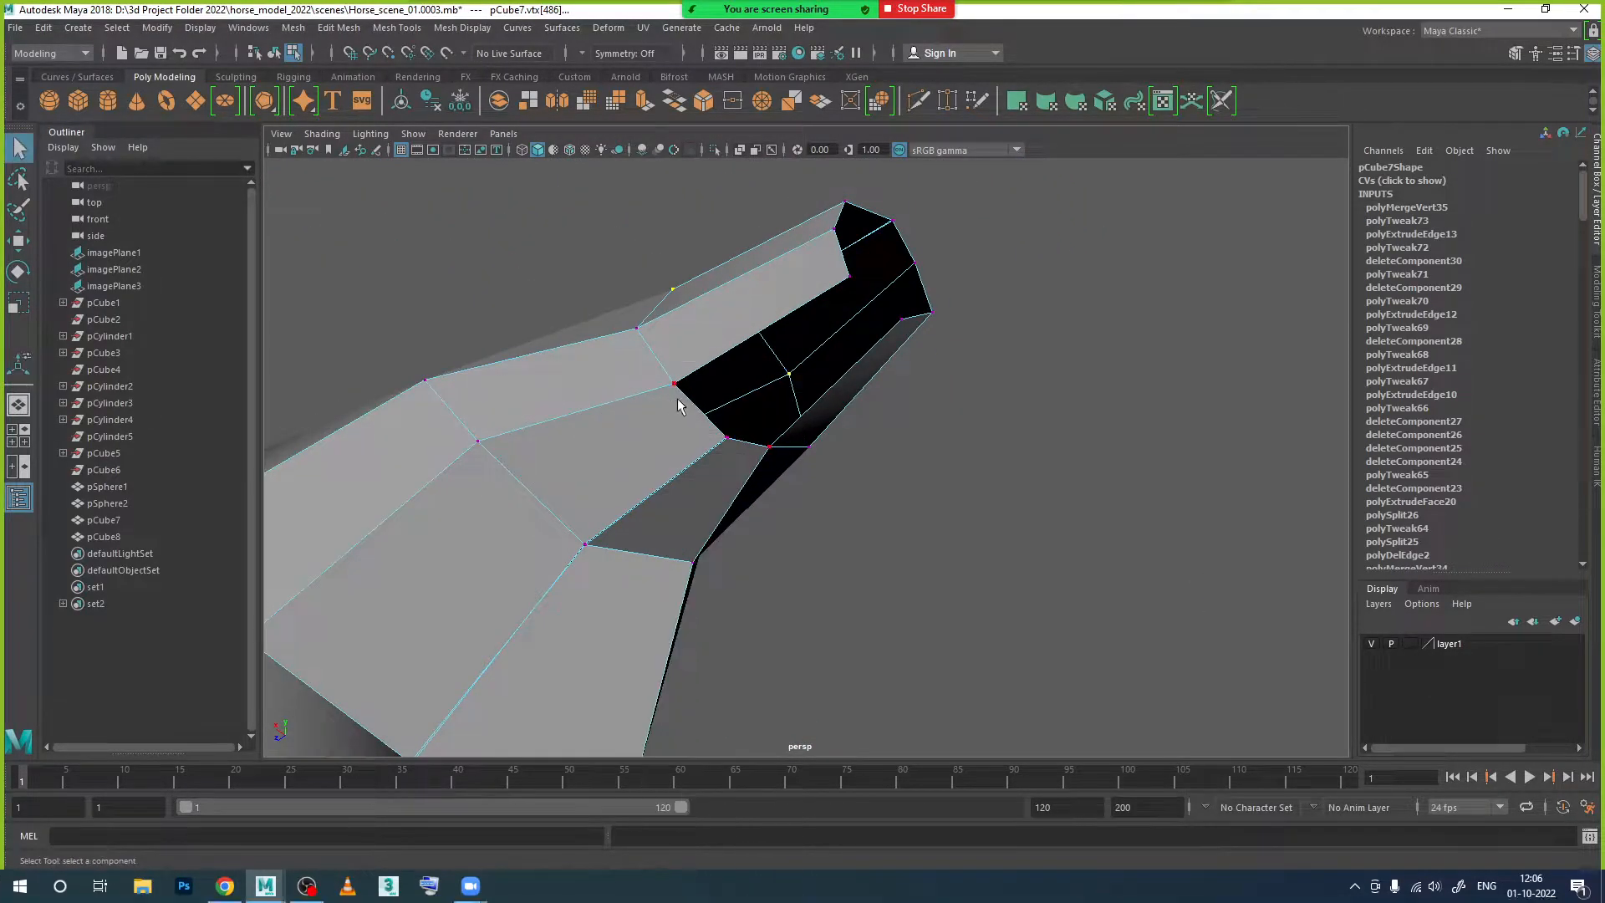
Step: Extrude the strip's end edge on the underside and pull it out to the tail's open end
{"action": "right_click_drag", "start_coordinate": [693, 410], "coordinate": [692, 361]}
{"action": "left_click", "coordinate": [705, 414]}
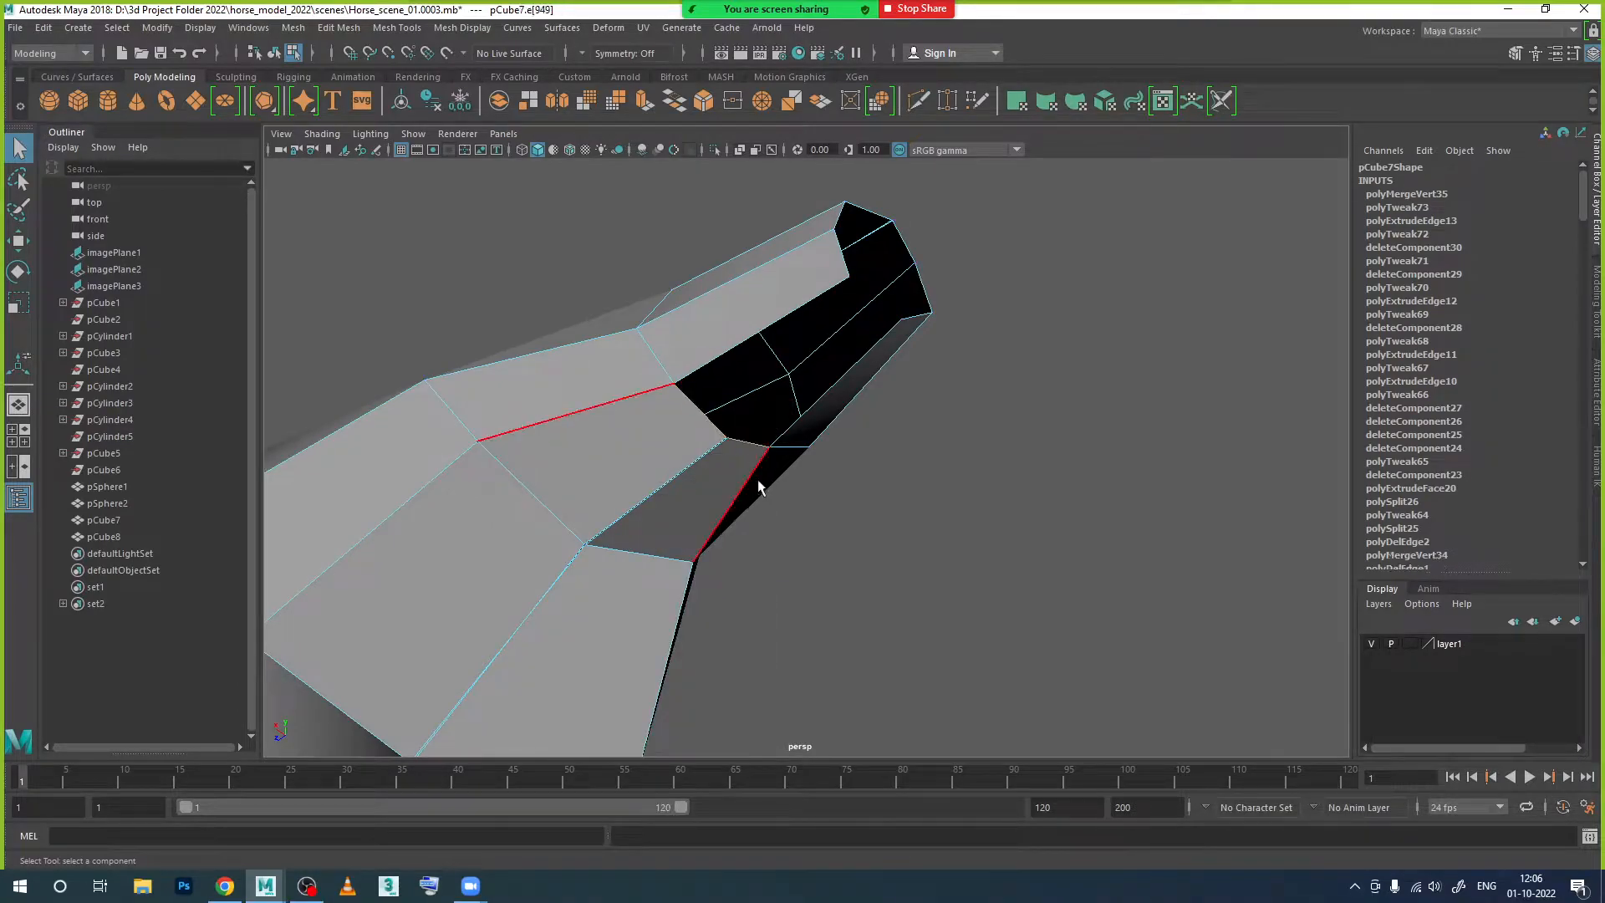
{"action": "left_click_drag", "start_coordinate": [756, 477], "coordinate": [774, 479], "text": "alt"}
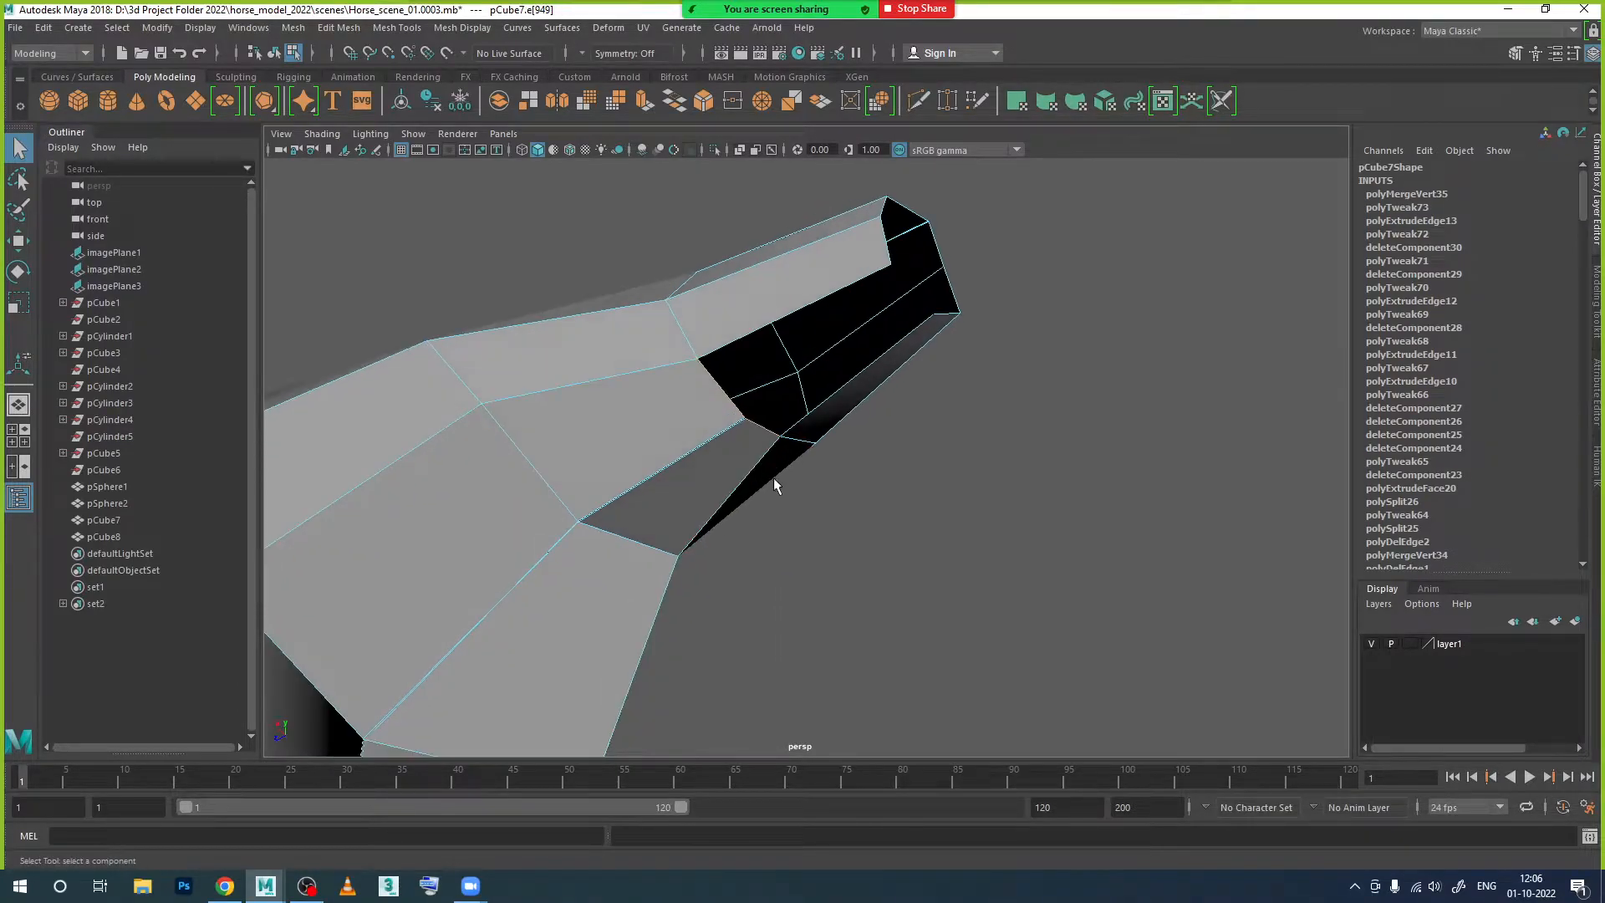
{"action": "left_click", "coordinate": [644, 100]}
{"action": "left_click_drag", "start_coordinate": [765, 397], "coordinate": [930, 274]}
{"action": "left_click_drag", "start_coordinate": [976, 433], "coordinate": [860, 395], "text": "alt"}
{"action": "left_click_drag", "start_coordinate": [801, 343], "coordinate": [840, 368]}
Step: Move the outer end vertex of the new underside section inward toward the tail's rim corner
{"action": "left_click_drag", "start_coordinate": [846, 439], "coordinate": [735, 434], "text": "alt"}
{"action": "right_click_drag", "start_coordinate": [669, 405], "coordinate": [596, 409]}
{"action": "left_click_drag", "start_coordinate": [596, 410], "coordinate": [738, 457], "text": "alt"}
{"action": "left_click", "coordinate": [727, 436]}
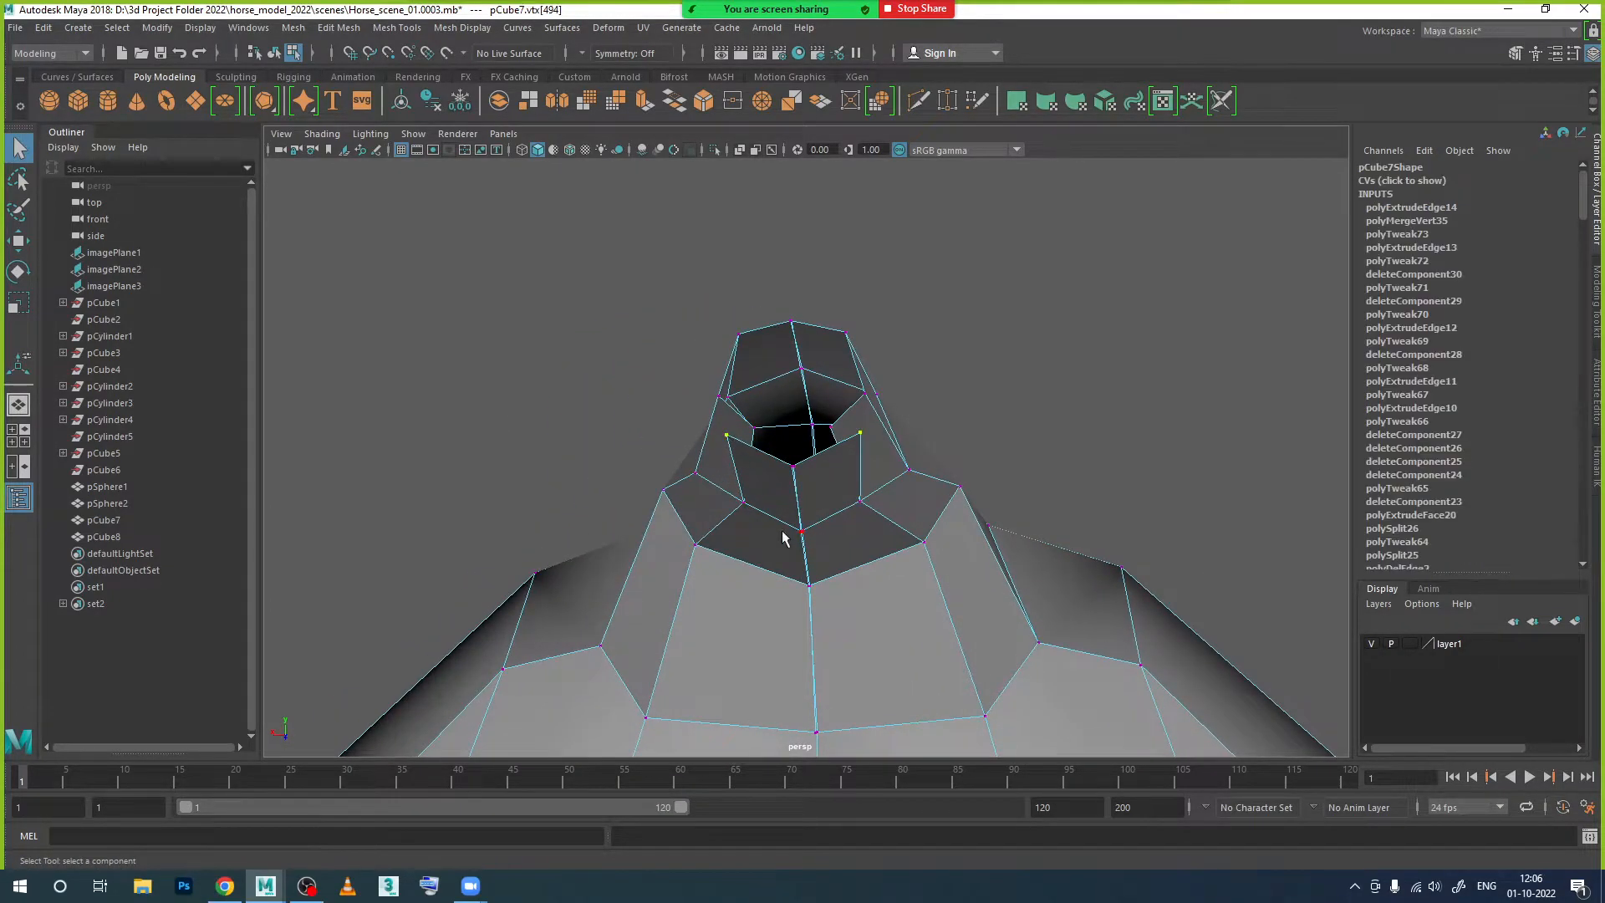
{"action": "key", "text": "w"}
{"action": "left_click_drag", "start_coordinate": [653, 441], "coordinate": [677, 438]}
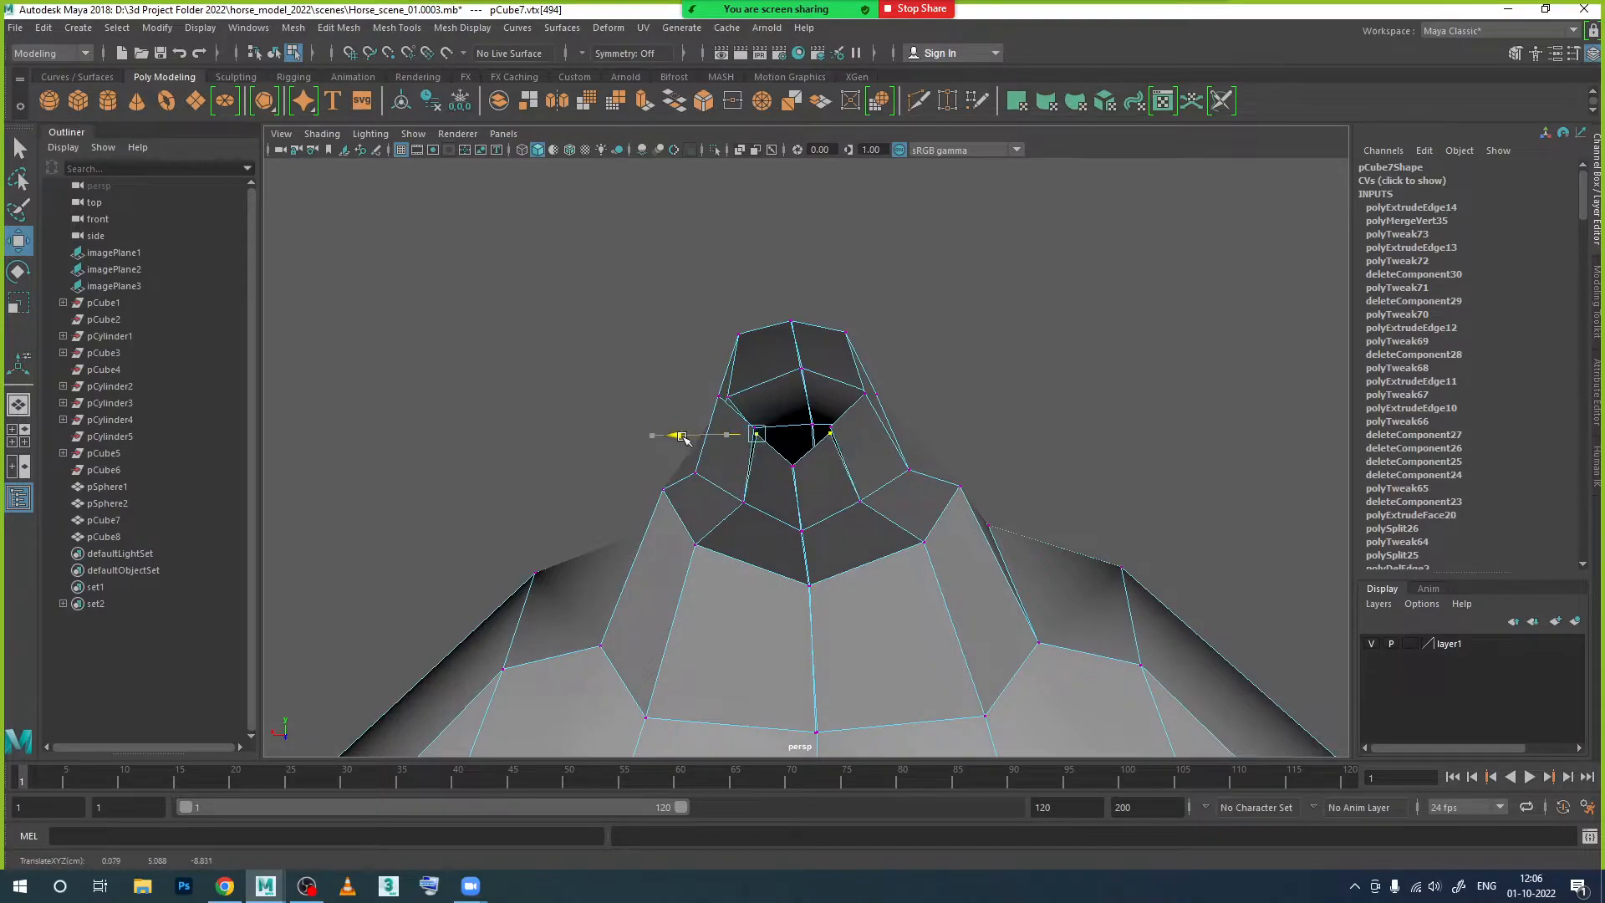
Step: Slide the outer and centre end vertices of the new section lengthwise to line up with the tail's end rim
{"action": "left_click_drag", "start_coordinate": [733, 499], "coordinate": [920, 504], "text": "alt"}
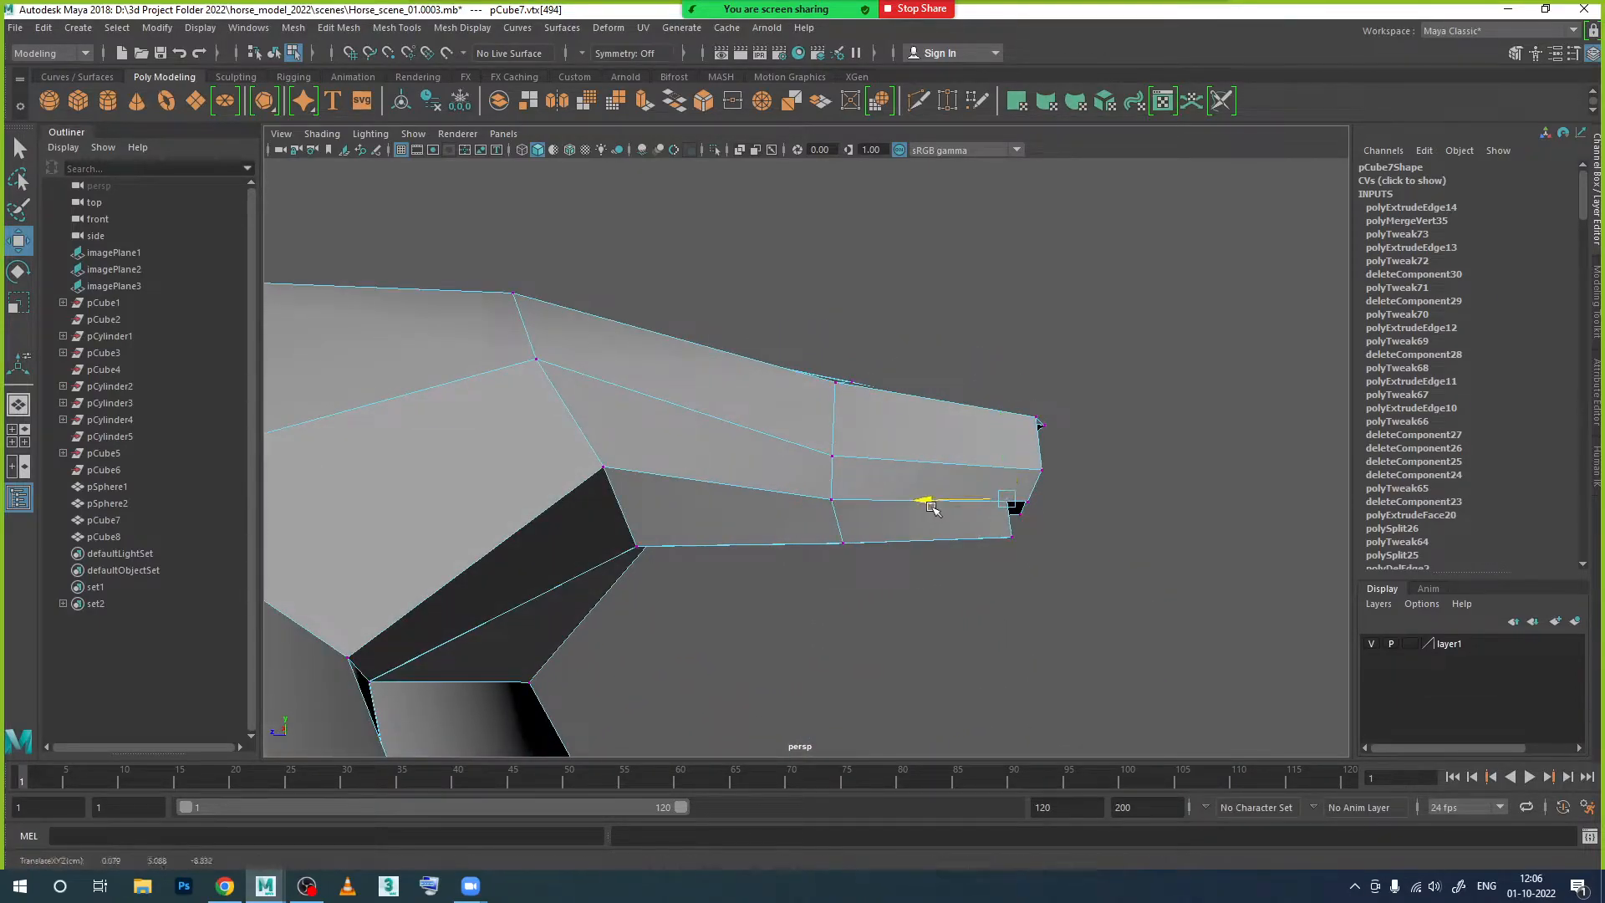
{"action": "left_click_drag", "start_coordinate": [1028, 561], "coordinate": [950, 498], "text": "alt"}
{"action": "left_click", "coordinate": [1011, 481]}
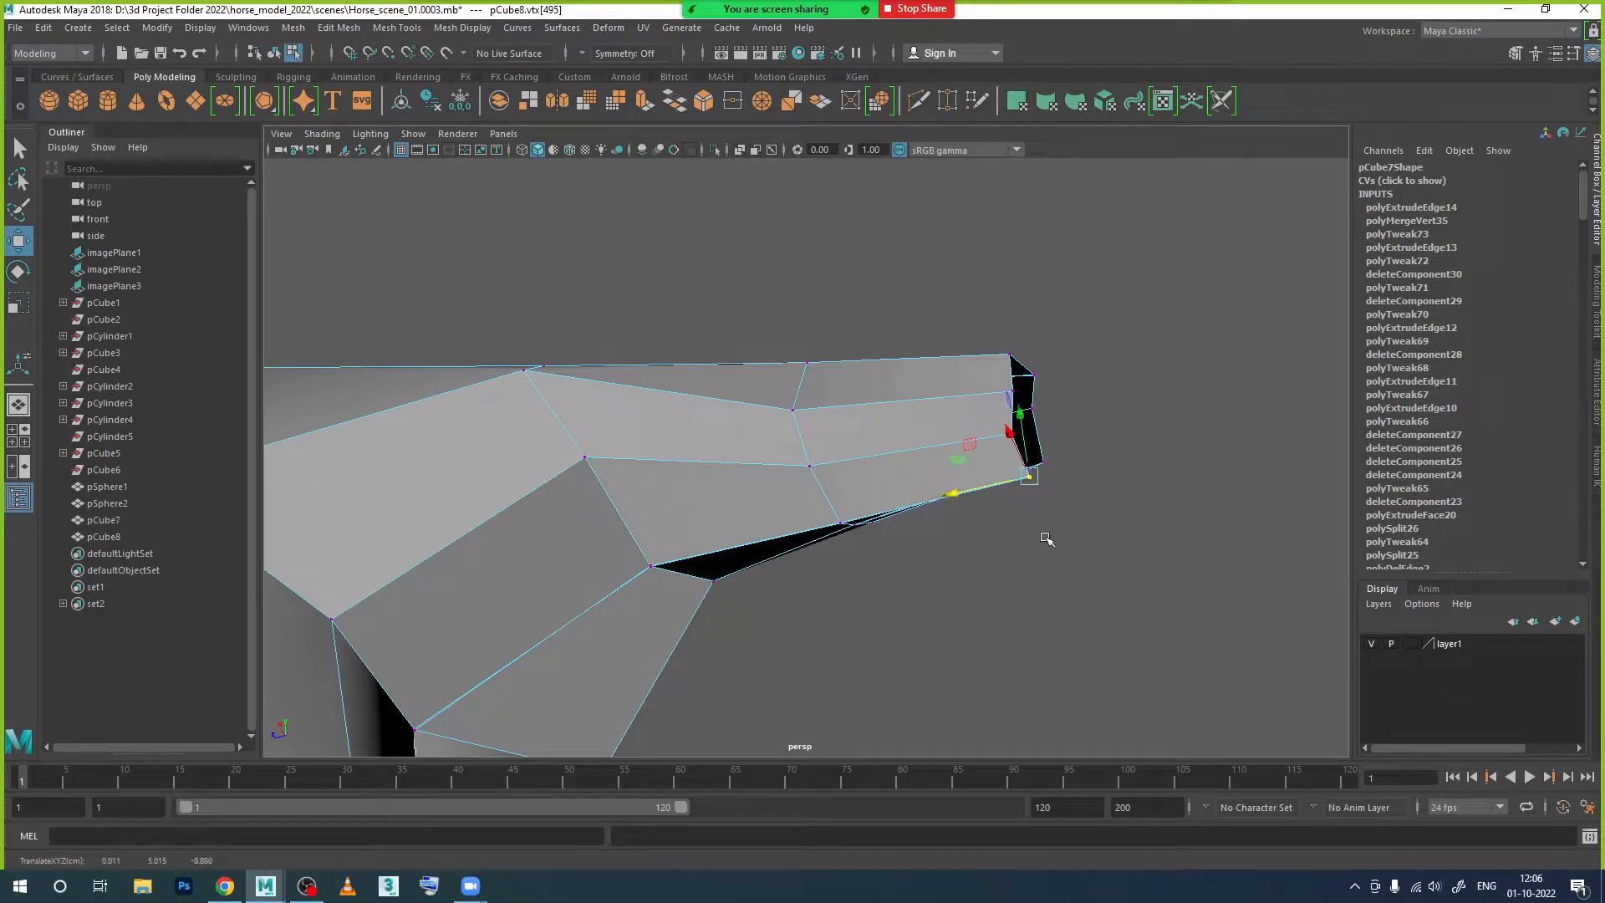
Step: Merge the outer end vertices of the new underside section with the matching side vertices of the tail's end rim
{"action": "middle_click_drag", "start_coordinate": [1043, 535], "coordinate": [987, 592], "text": "alt"}
{"action": "left_click_drag", "start_coordinate": [987, 592], "coordinate": [951, 518], "text": "alt"}
{"action": "scroll", "coordinate": [953, 522], "scroll_direction": "up", "scroll_amount": 5}
{"action": "middle_click_drag", "start_coordinate": [986, 551], "coordinate": [827, 549], "text": "alt"}
{"action": "left_click_drag", "start_coordinate": [959, 535], "coordinate": [947, 530], "text": "alt"}
{"action": "left_click_drag", "start_coordinate": [895, 578], "coordinate": [898, 582]}
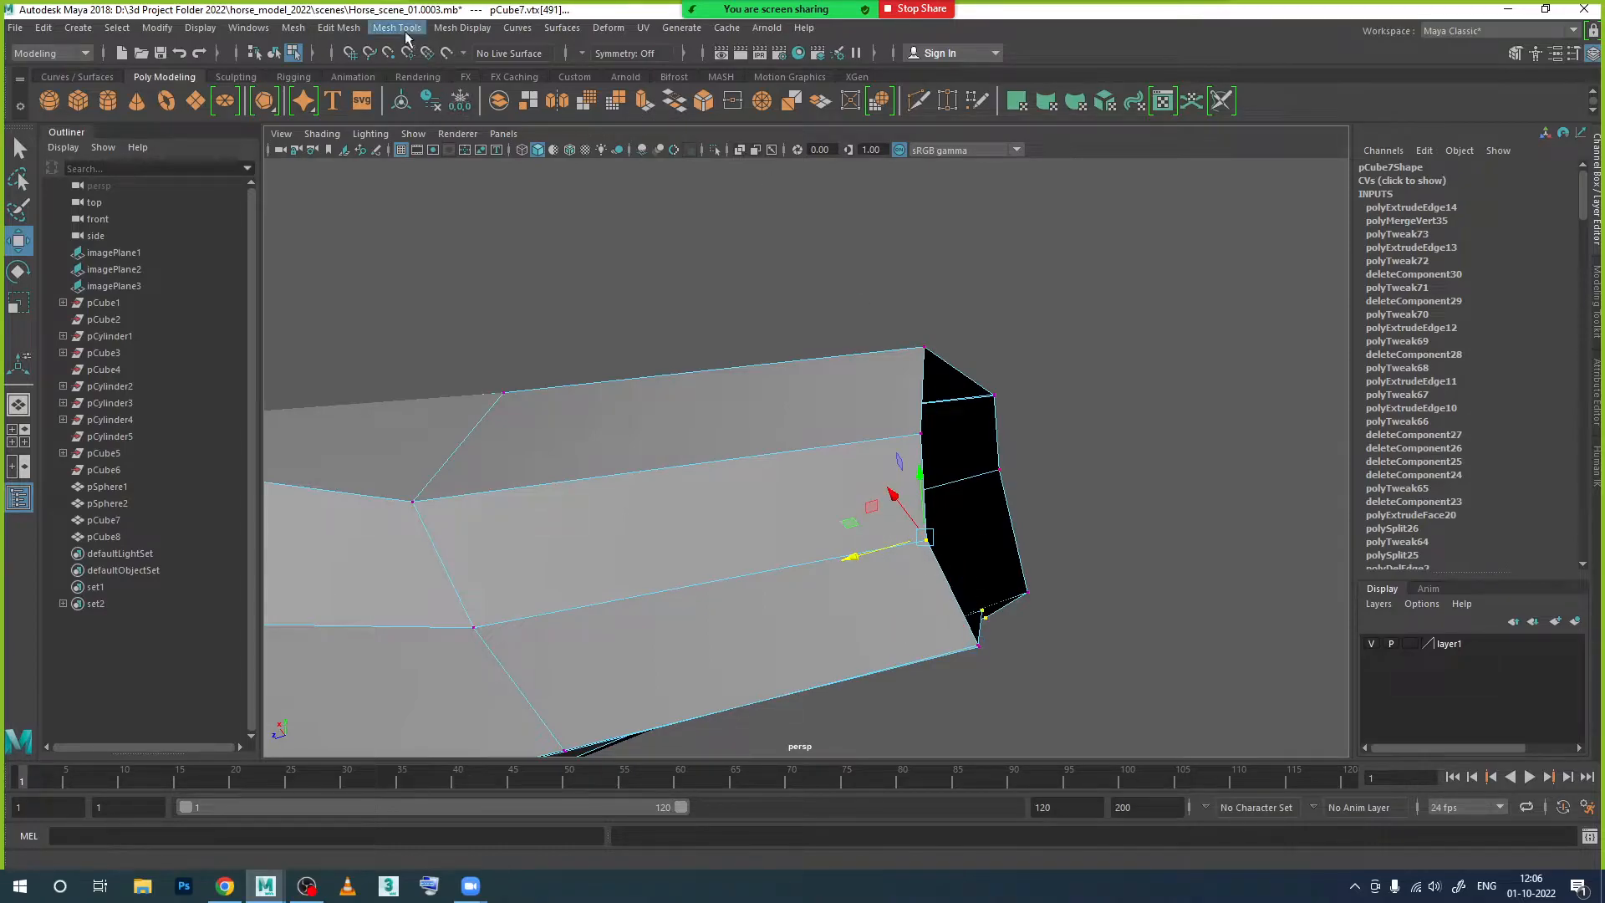
{"action": "left_click", "coordinate": [338, 28]}
{"action": "left_click", "coordinate": [395, 204]}
Step: Nudge the bottom centre vertex of the tail's open end sideways toward the centre seam
{"action": "left_click_drag", "start_coordinate": [844, 476], "coordinate": [734, 459], "text": "alt"}
{"action": "left_click", "coordinate": [701, 450]}
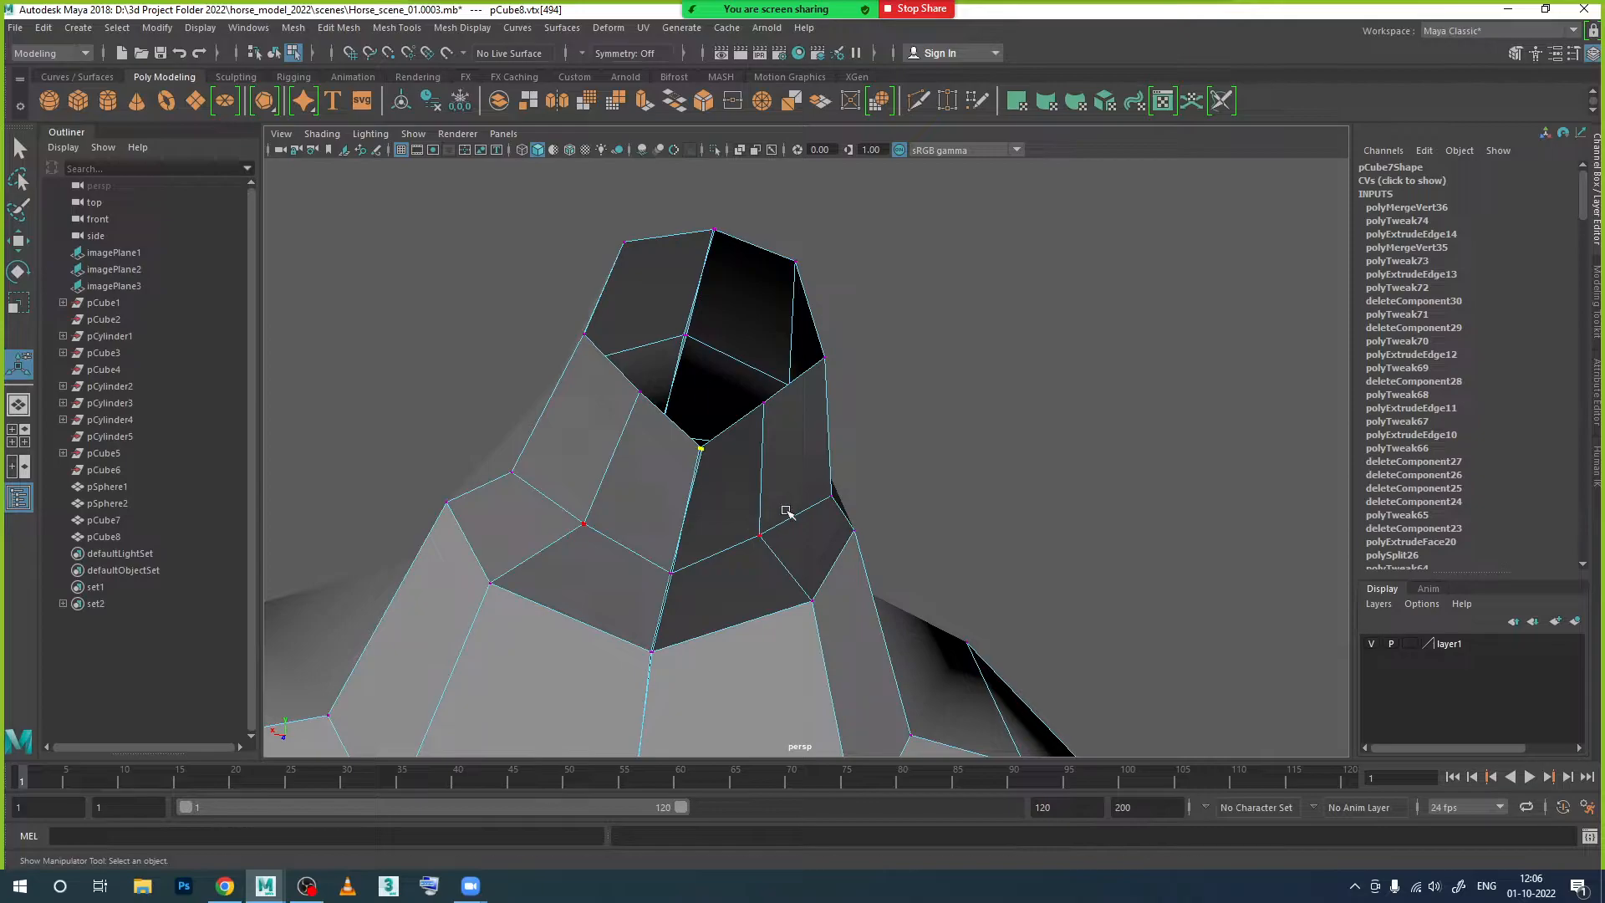
{"action": "key", "text": "w"}
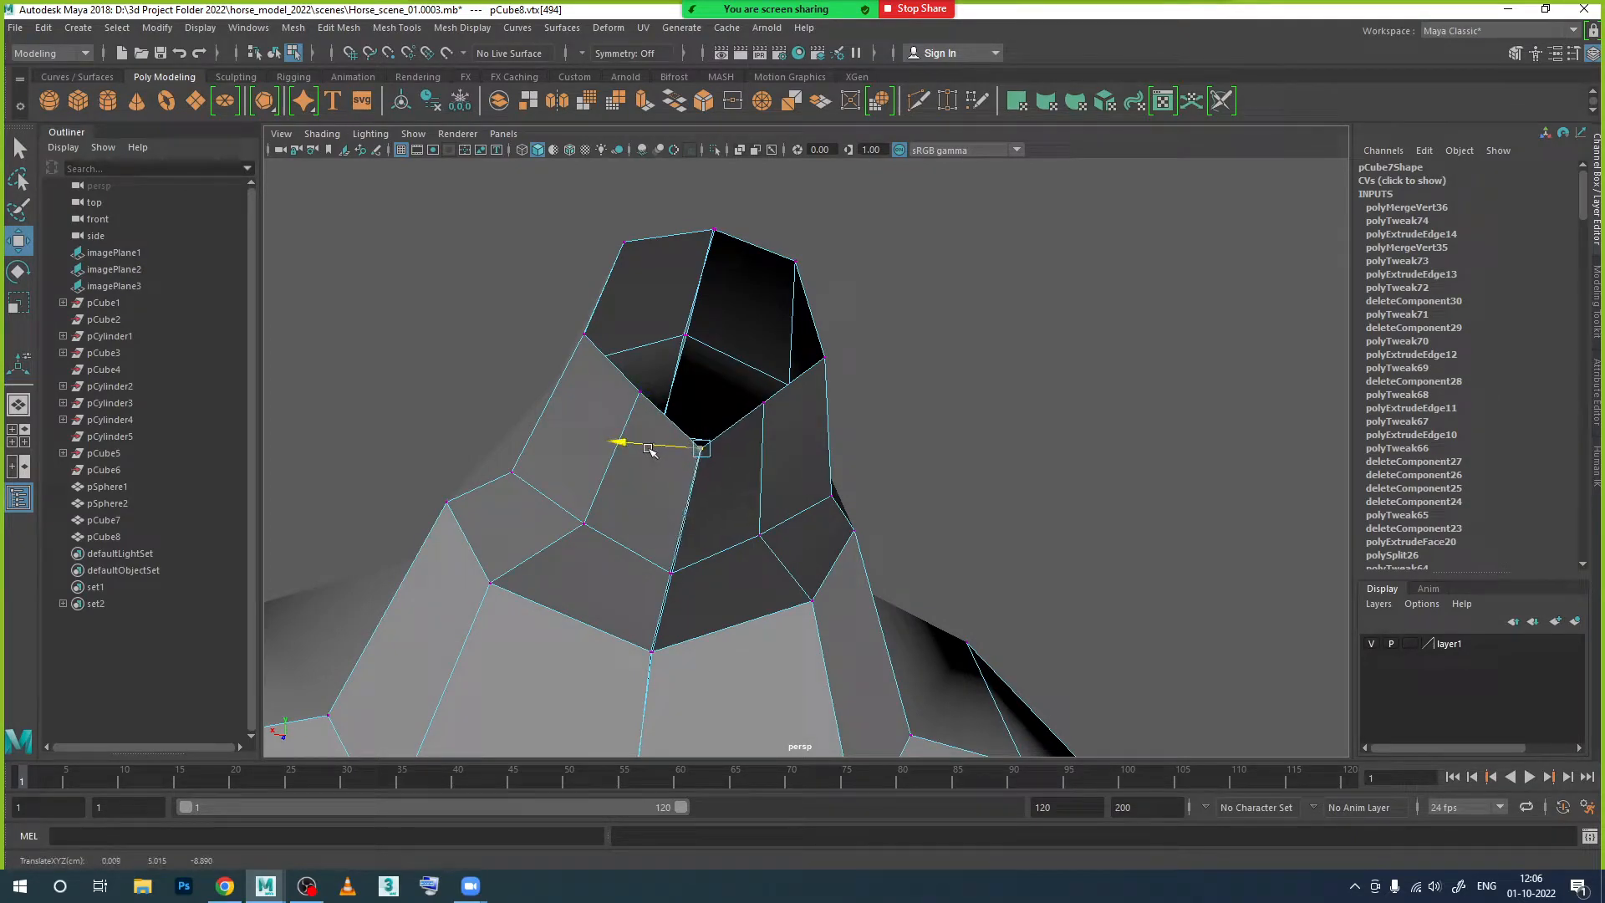
{"action": "left_click_drag", "start_coordinate": [685, 472], "coordinate": [939, 432], "text": "alt"}
{"action": "mouse_move", "coordinate": [939, 404]}
{"action": "right_mouse_down"}
{"action": "mouse_move", "coordinate": [940, 418]}
{"action": "mouse_move", "coordinate": [940, 382]}
{"action": "right_mouse_up"}
{"action": "left_click_drag", "start_coordinate": [902, 434], "coordinate": [835, 530], "text": "alt"}
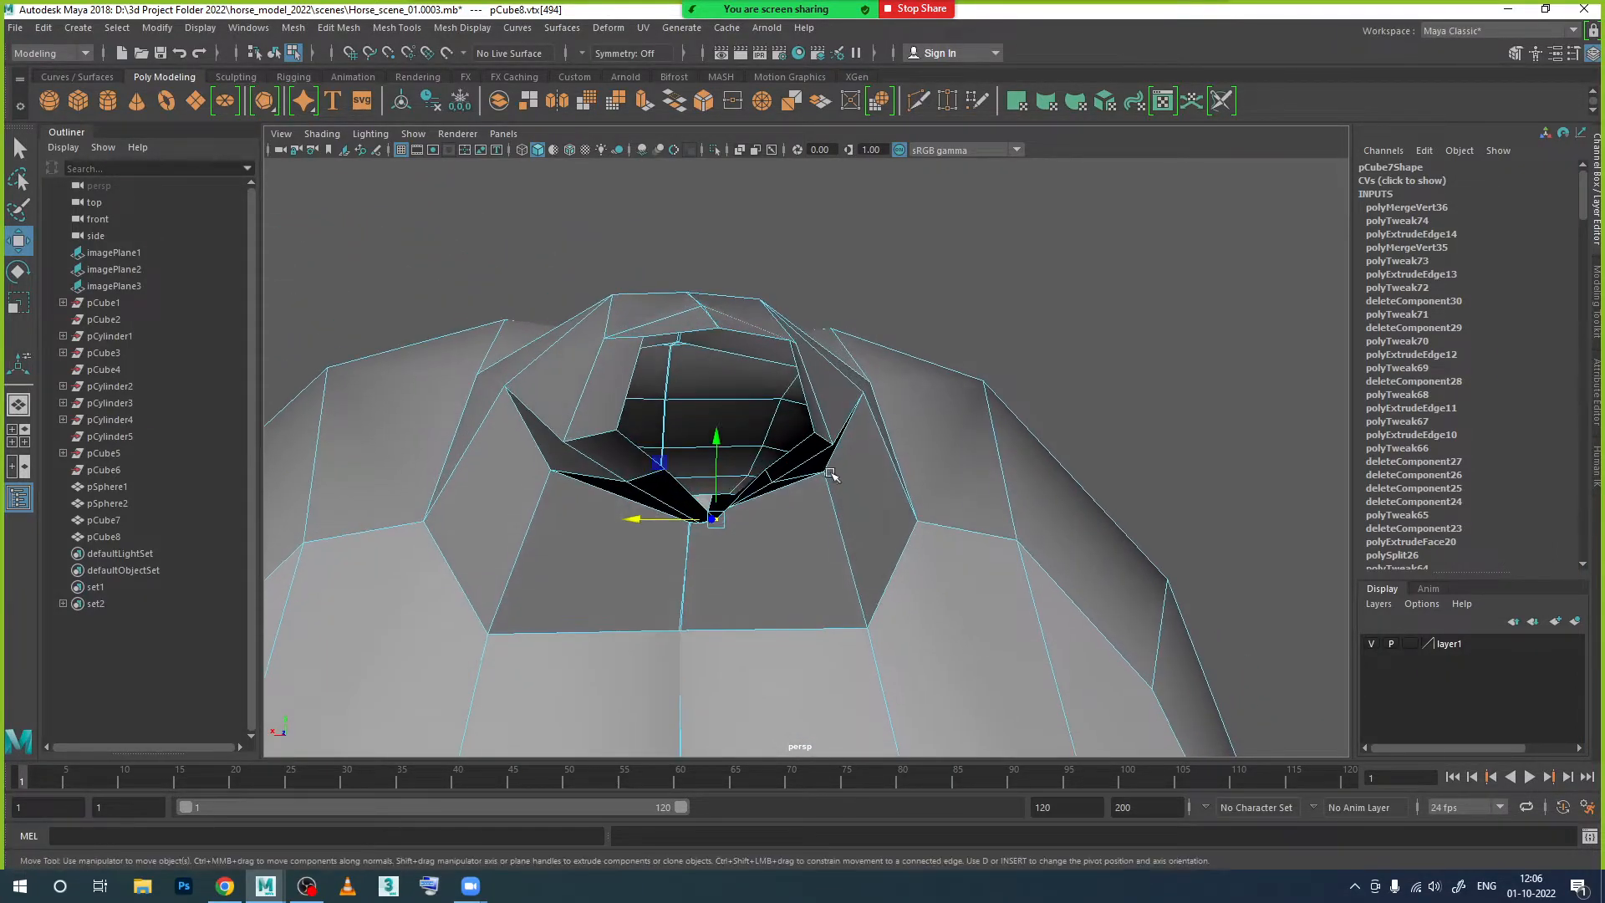
Step: Adjust the height of the lower side vertex on the tail's end rim to round the opening
{"action": "left_click", "coordinate": [750, 482]}
{"action": "right_click_drag", "start_coordinate": [764, 473], "coordinate": [691, 406]}
{"action": "left_click", "coordinate": [664, 473]}
{"action": "left_click_drag", "start_coordinate": [665, 481], "coordinate": [666, 563], "text": "alt"}
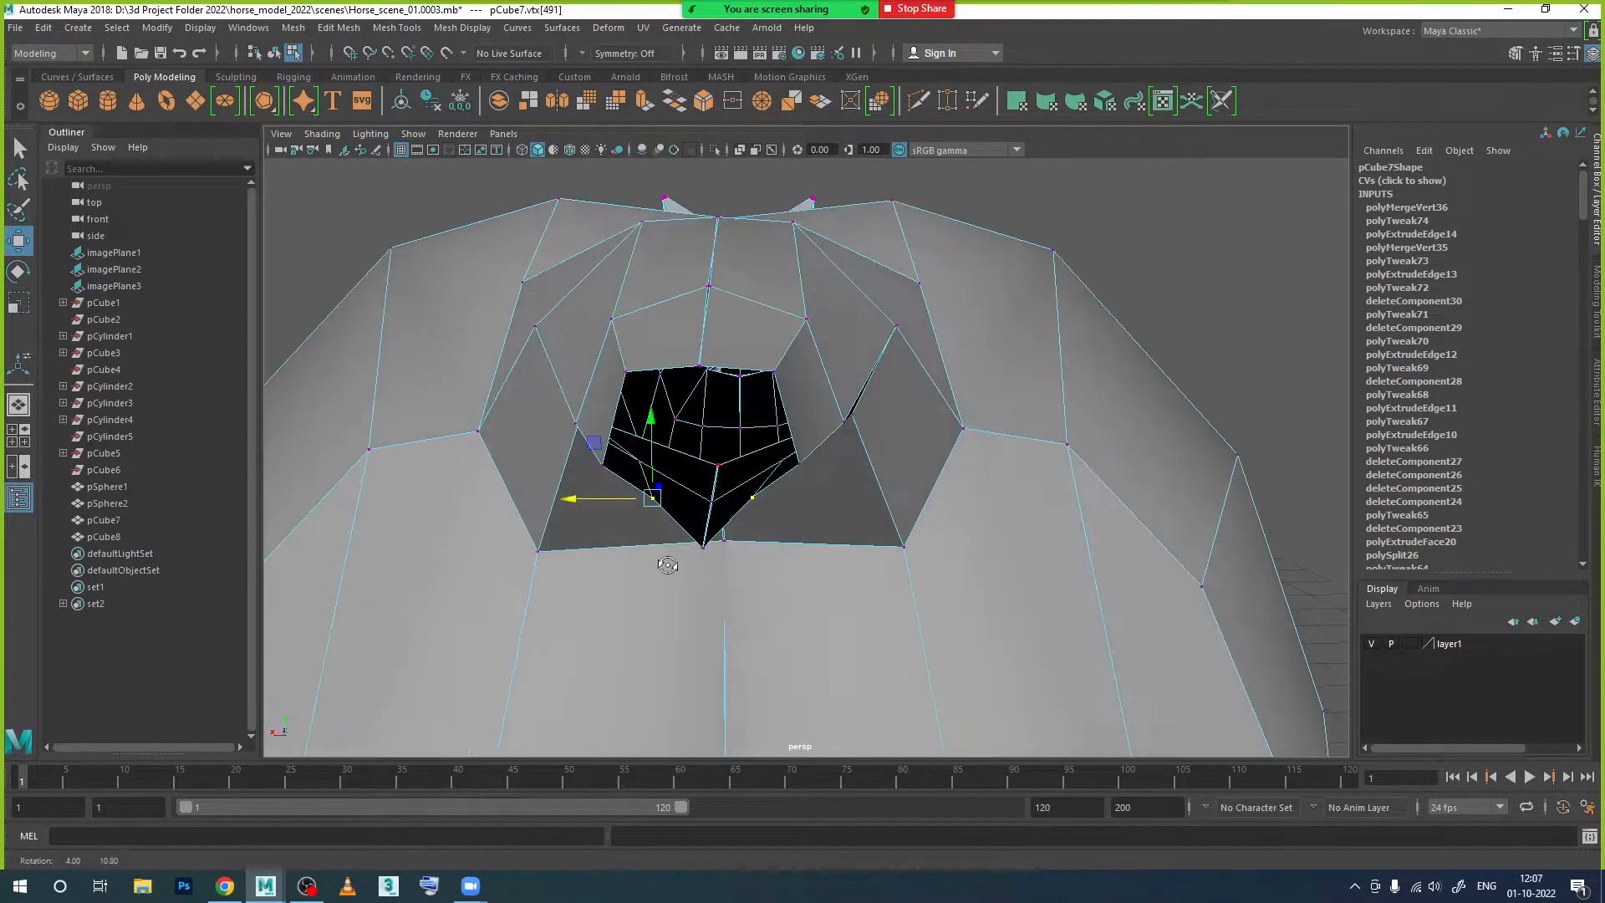
{"action": "left_click_drag", "start_coordinate": [658, 459], "coordinate": [755, 545], "text": "alt"}
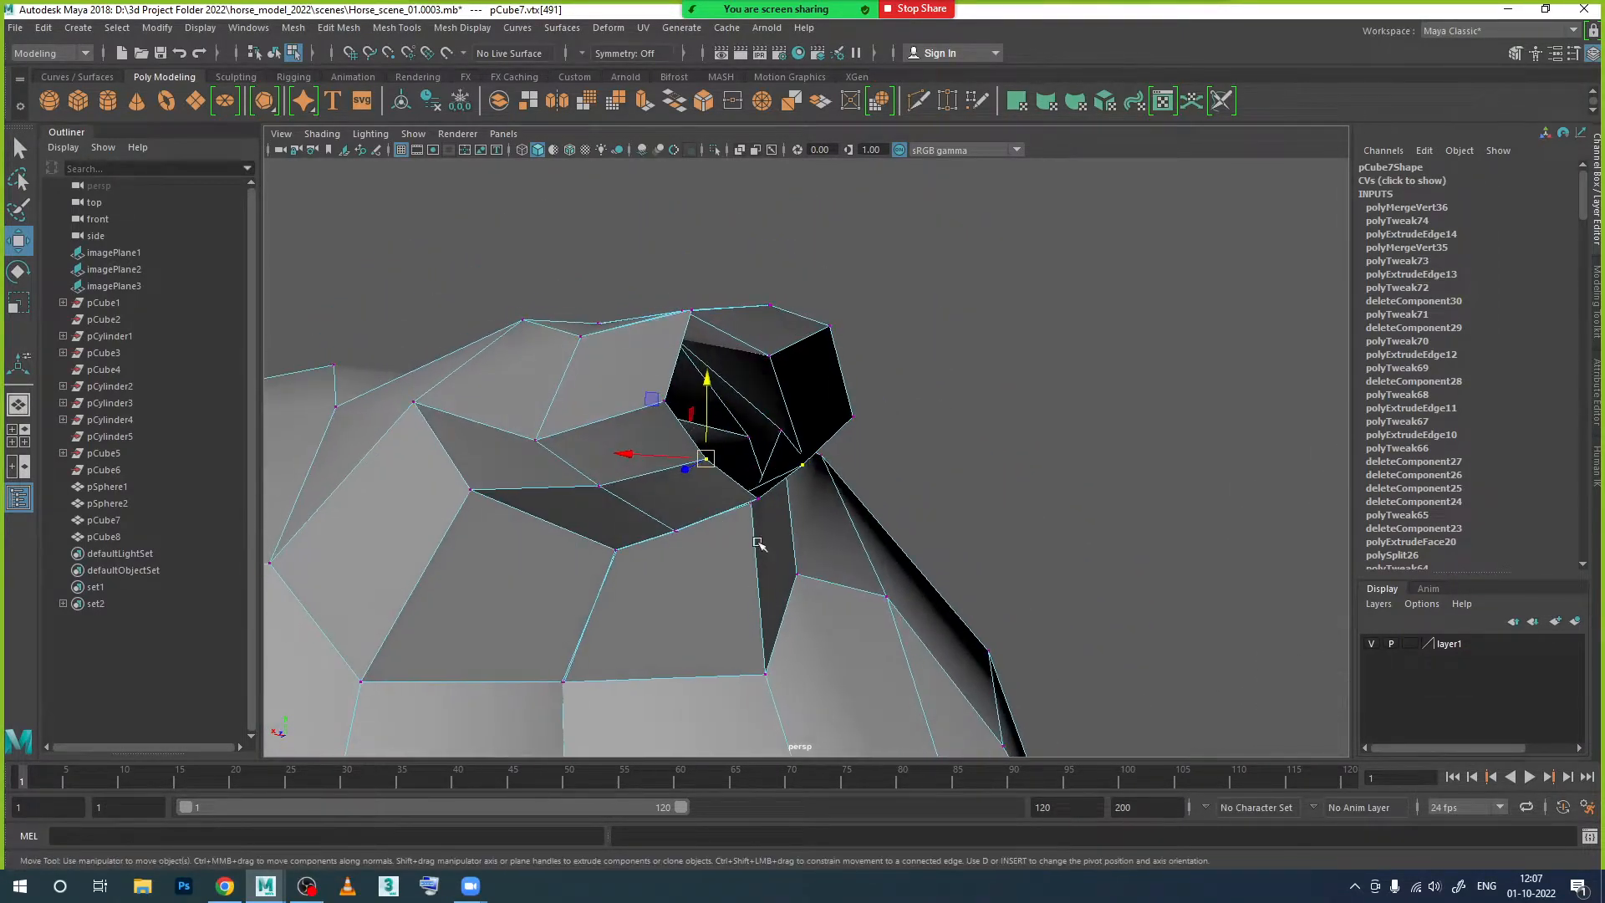
{"action": "left_click", "coordinate": [760, 501]}
{"action": "key", "text": "ctrl+z"}
{"action": "left_click_drag", "start_coordinate": [761, 450], "coordinate": [760, 441]}
Step: Lower the upper side vertex of the tail's end rim slightly
{"action": "left_click_drag", "start_coordinate": [787, 544], "coordinate": [682, 448], "text": "alt"}
{"action": "left_click", "coordinate": [680, 366]}
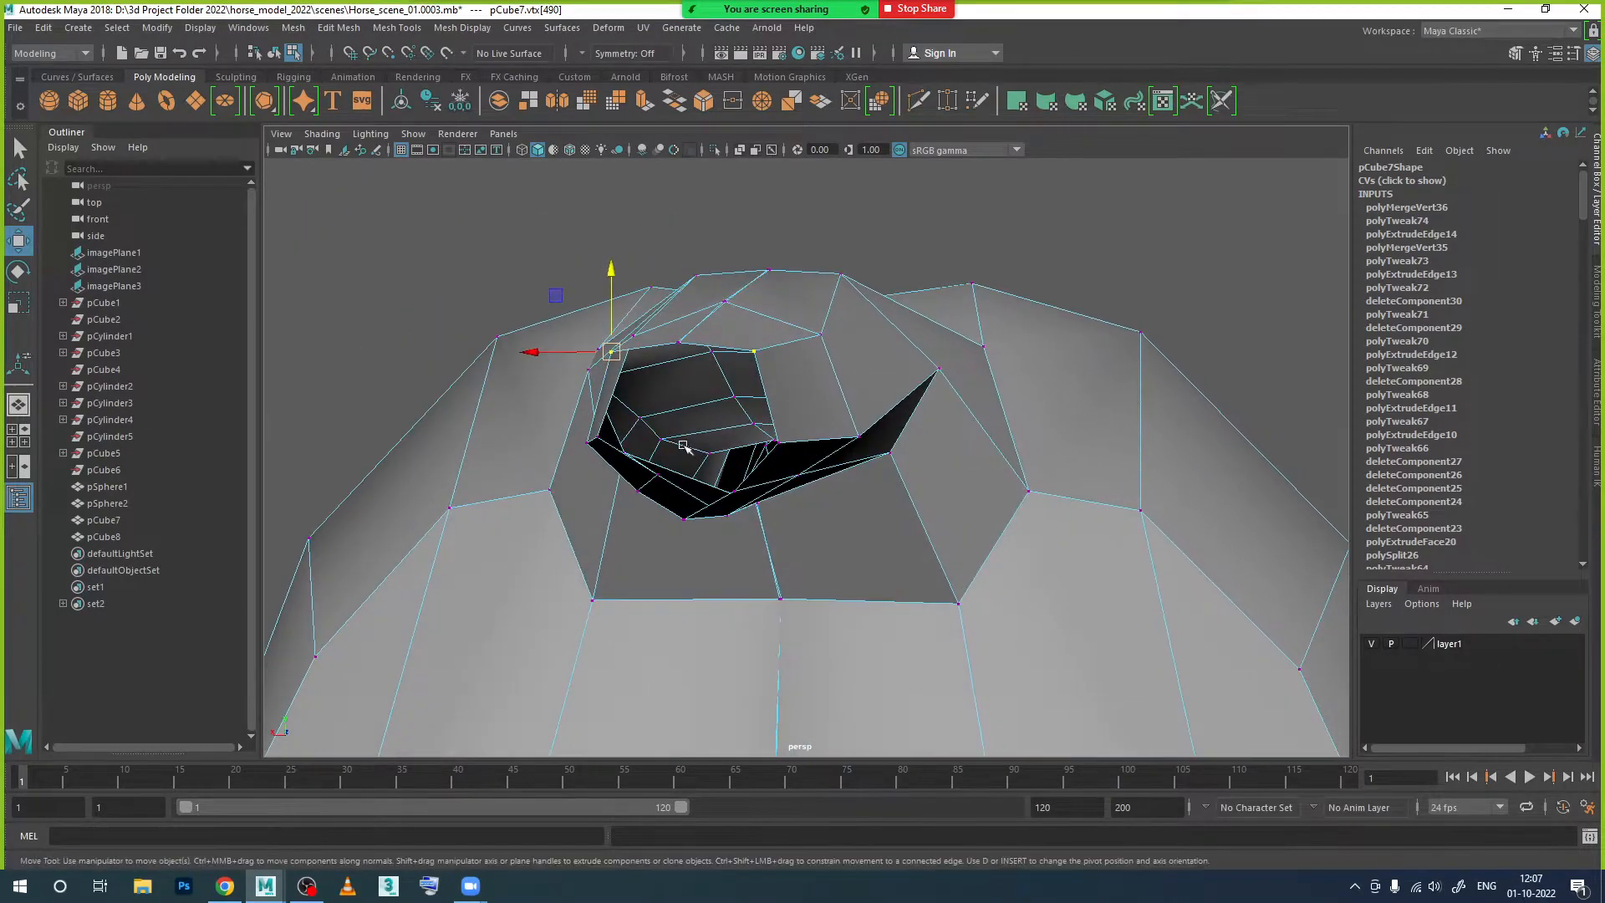
{"action": "left_click_drag", "start_coordinate": [569, 357], "coordinate": [620, 329]}
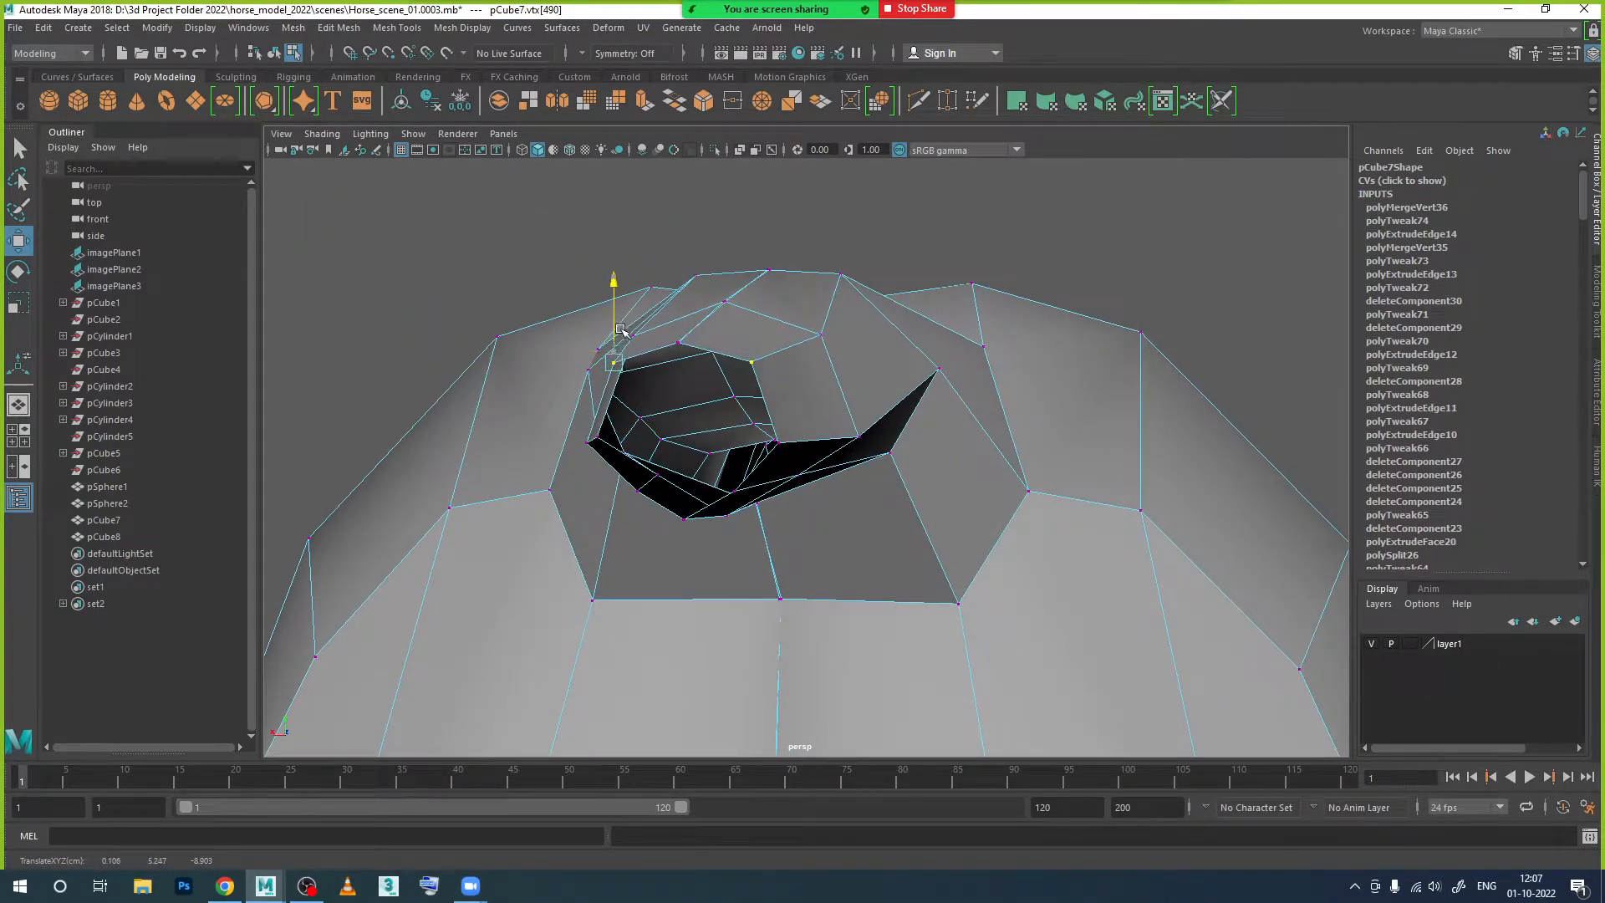
Step: Extrude the edges around the tail's open end outward and down by about 0.448 to add another section
{"action": "left_click_drag", "start_coordinate": [668, 473], "coordinate": [806, 495], "text": "alt"}
{"action": "right_click_drag", "start_coordinate": [925, 469], "coordinate": [919, 370]}
{"action": "left_click", "coordinate": [894, 423]}
{"action": "left_click", "coordinate": [1058, 519]}
{"action": "left_click", "coordinate": [847, 528]}
{"action": "left_click_drag", "start_coordinate": [848, 550], "coordinate": [815, 599], "text": "alt"}
{"action": "left_click_drag", "start_coordinate": [836, 386], "coordinate": [838, 410]}
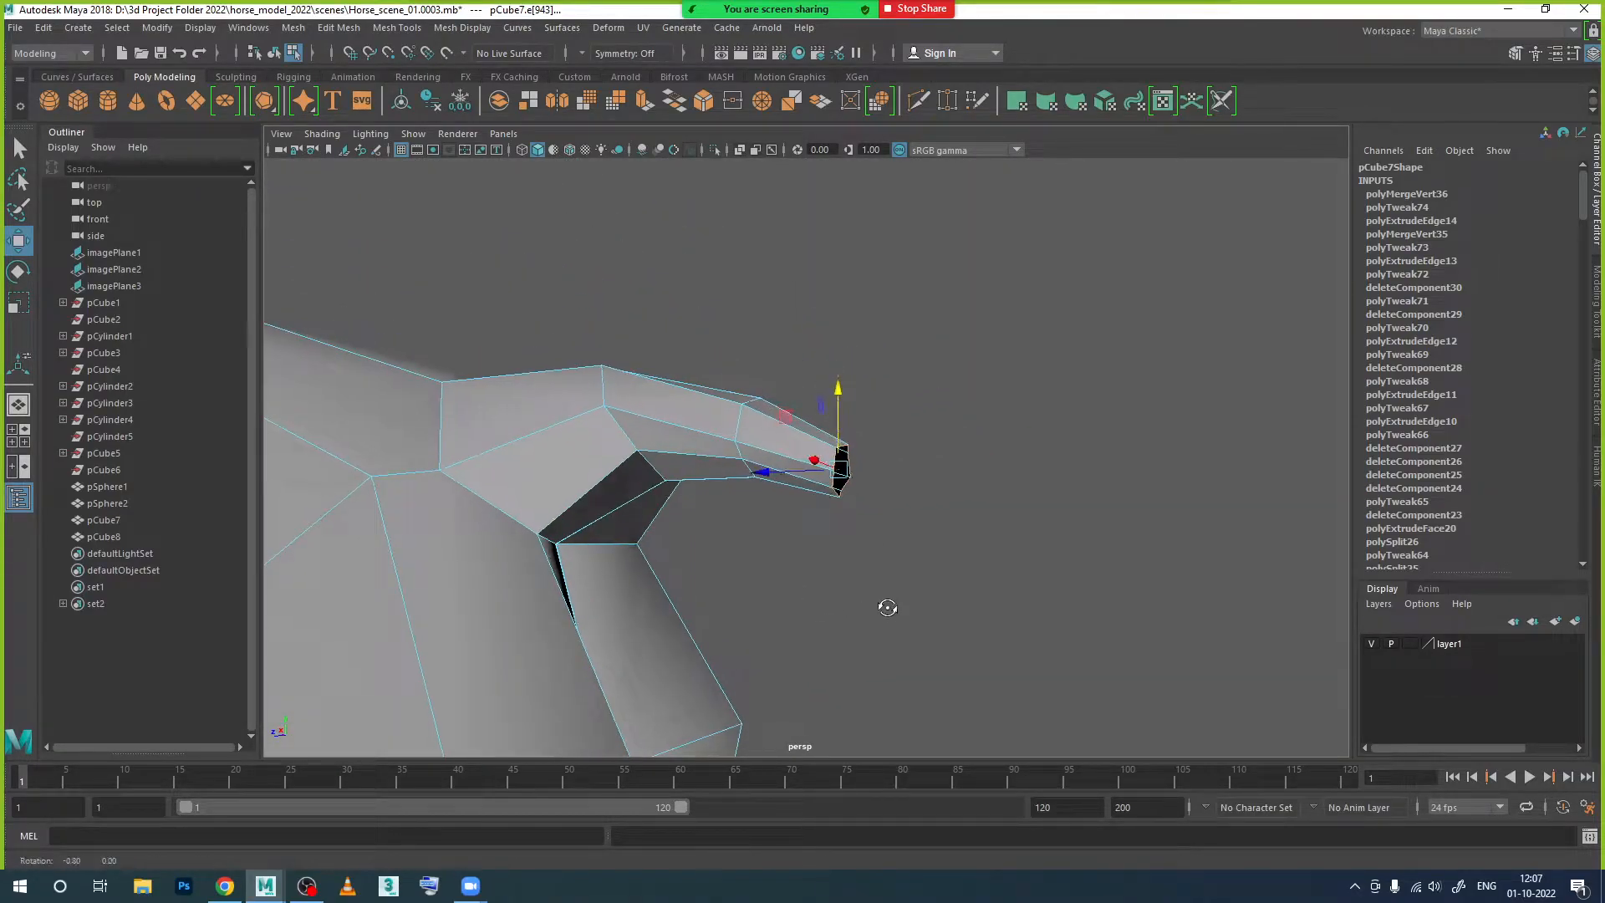
{"action": "left_click_drag", "start_coordinate": [885, 609], "coordinate": [960, 619], "text": "alt"}
{"action": "key", "text": "e"}
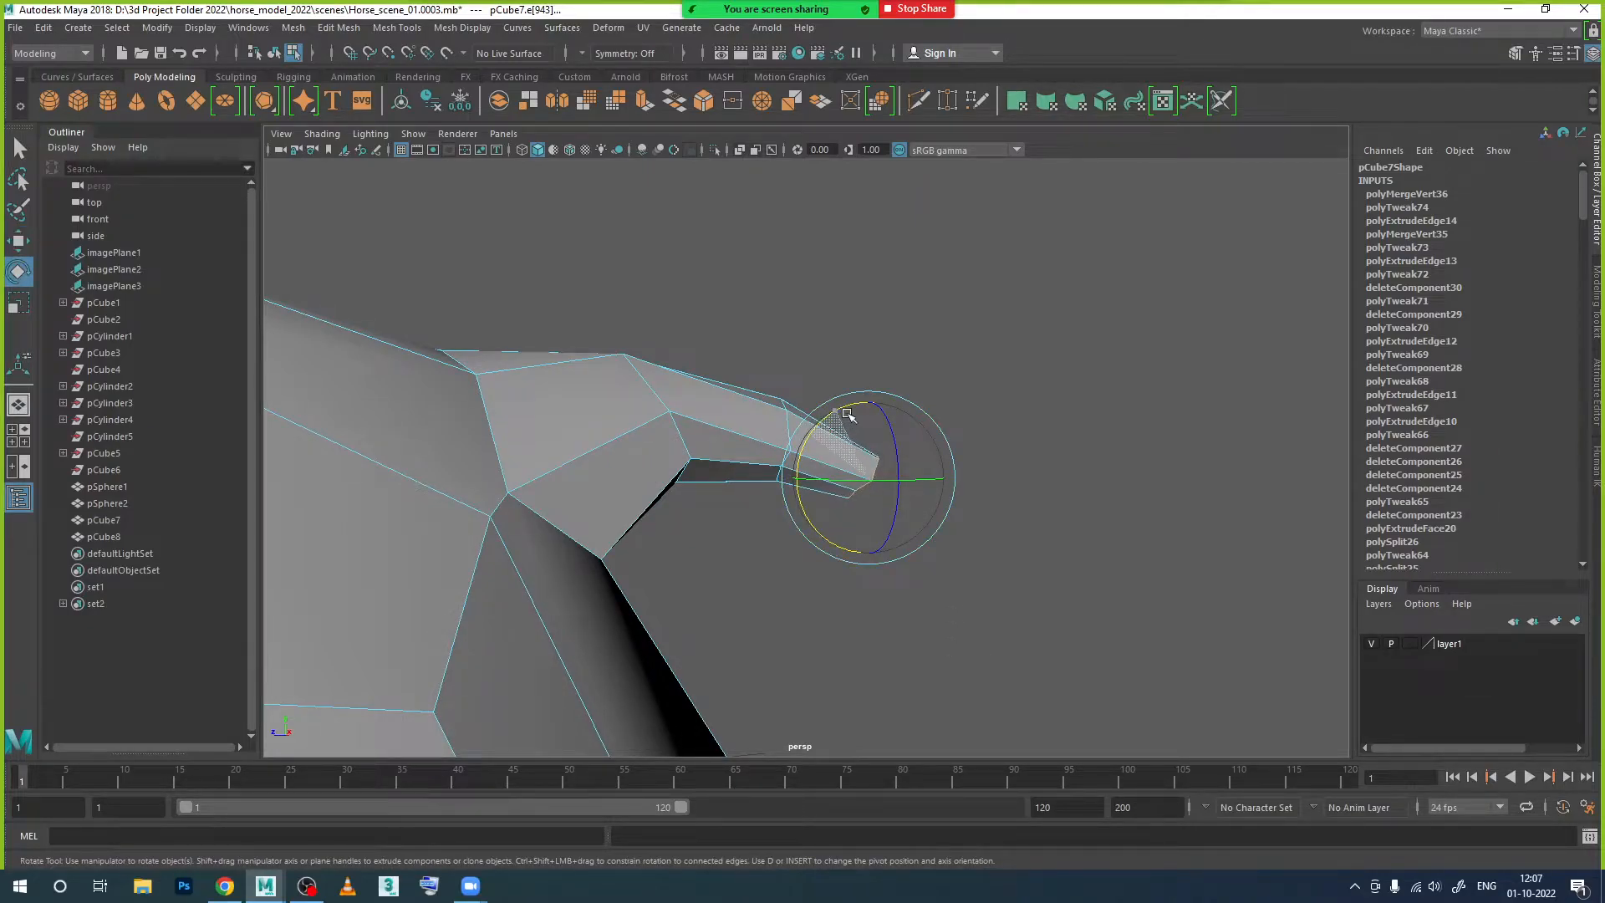
{"action": "left_click_drag", "start_coordinate": [914, 545], "coordinate": [846, 596], "text": "alt"}
{"action": "left_click", "coordinate": [646, 102]}
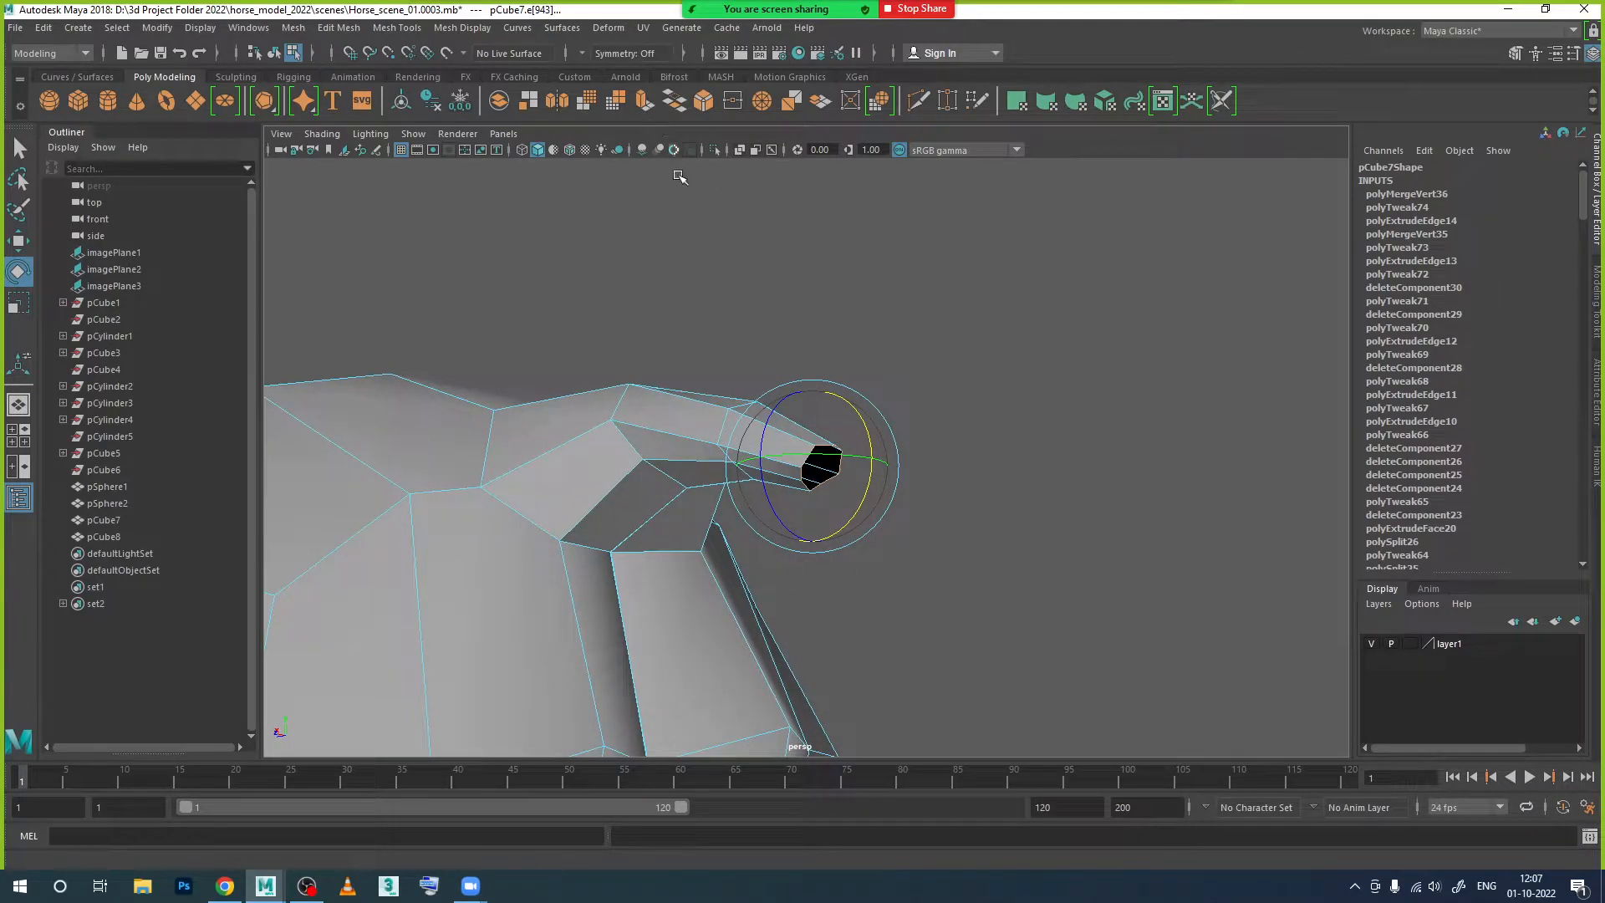
{"action": "left_click_drag", "start_coordinate": [844, 474], "coordinate": [888, 511]}
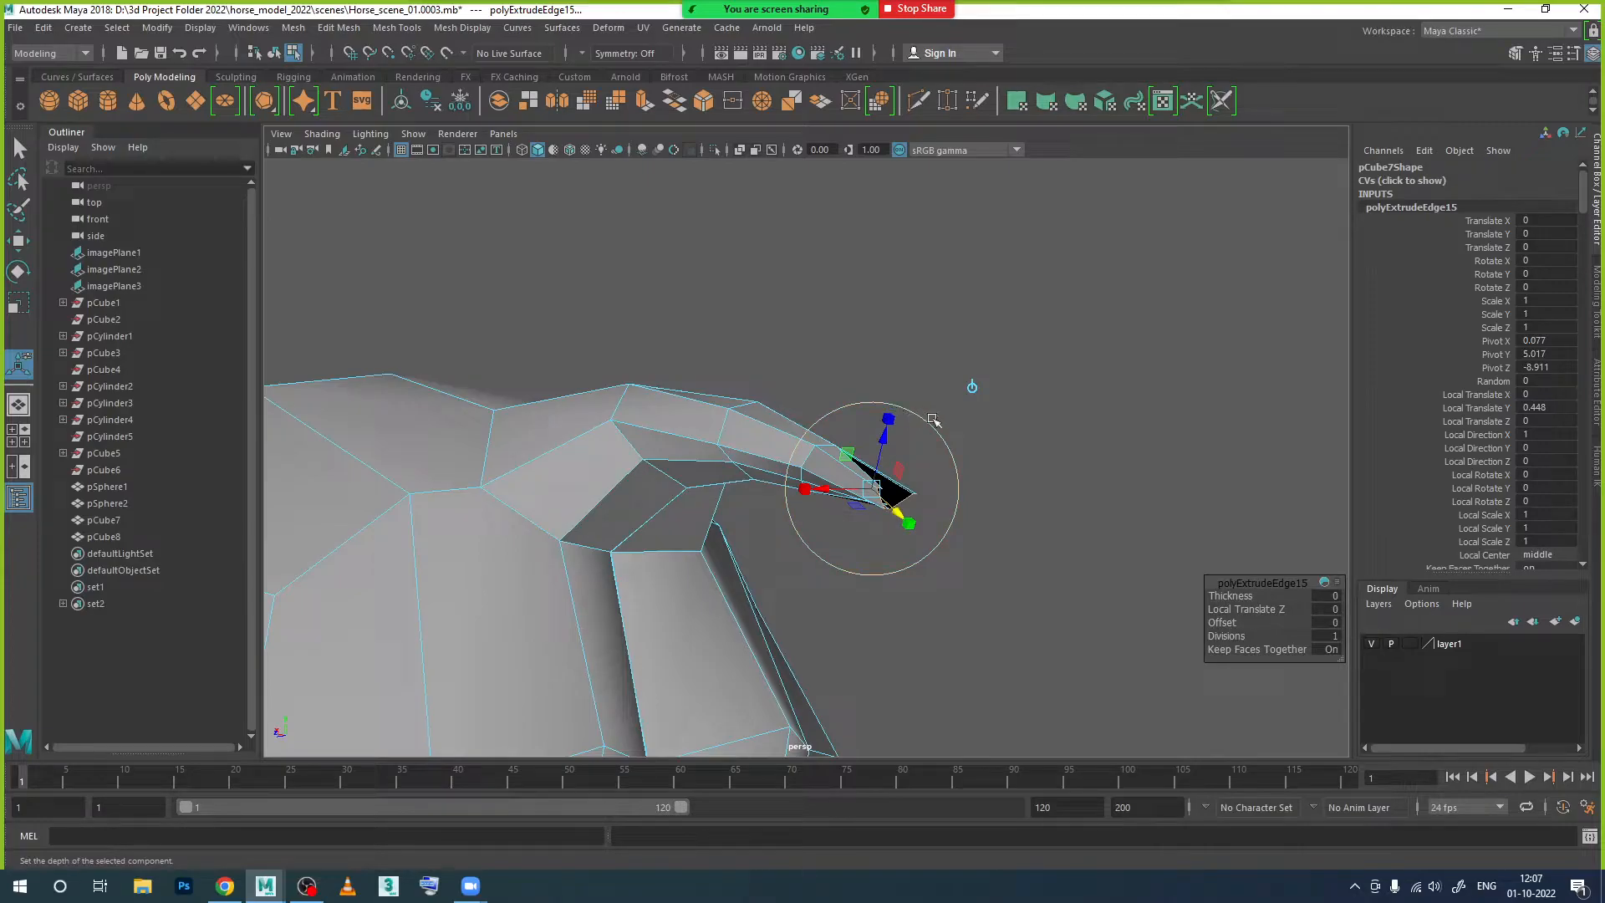
Step: Scale the extruded end rim by 1.8 and shift it 0.047 along X
{"action": "left_click", "coordinate": [972, 389]}
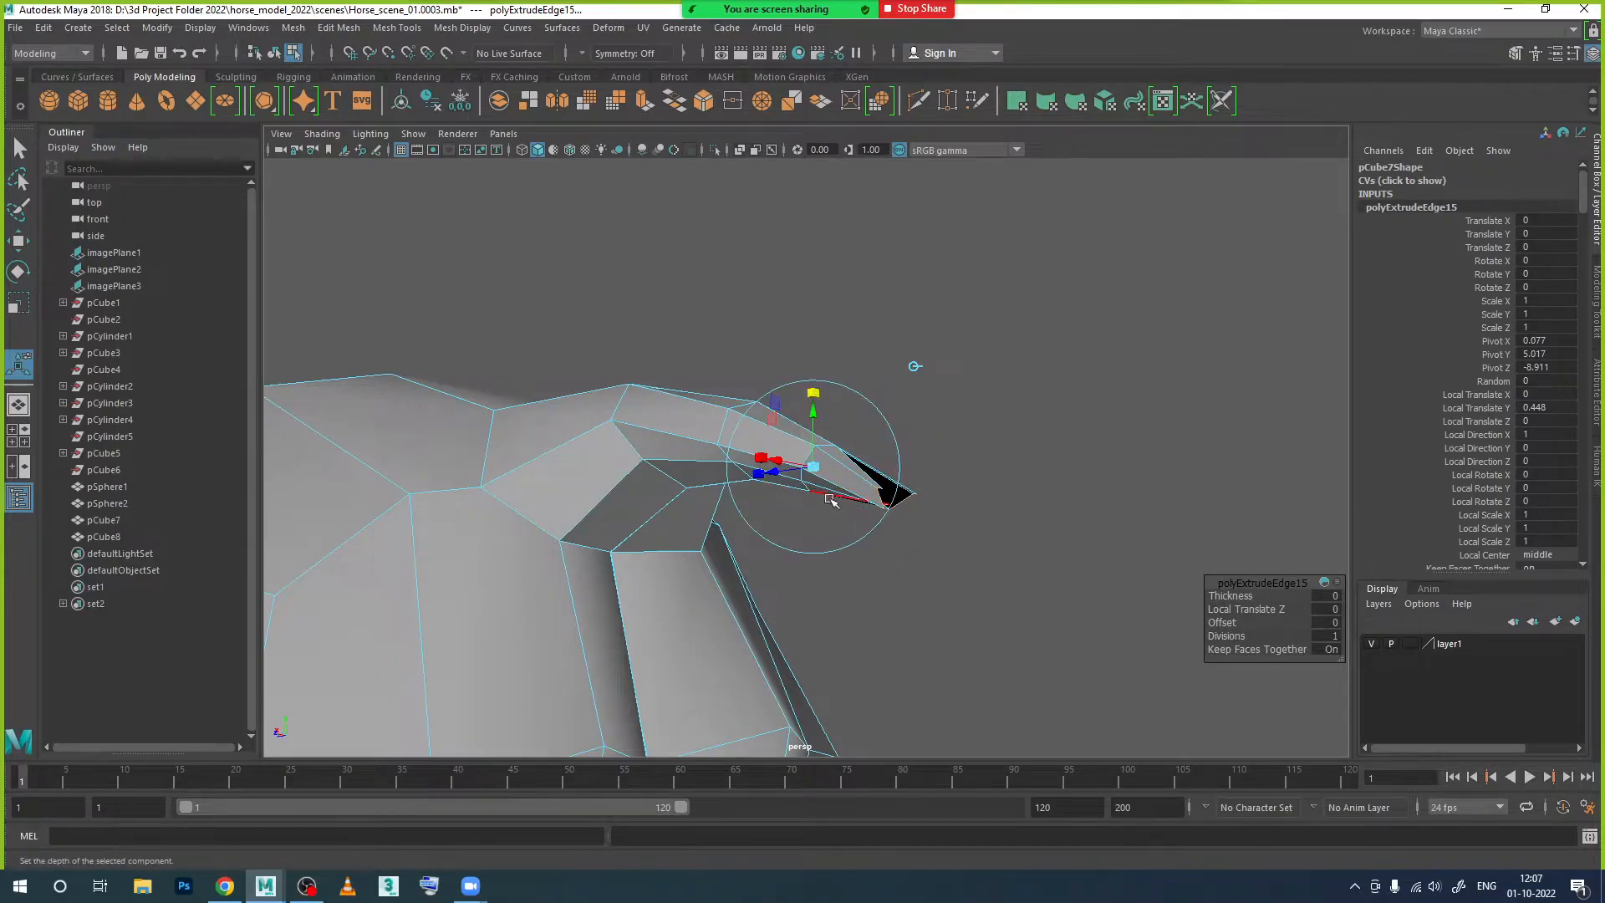
{"action": "left_click_drag", "start_coordinate": [818, 468], "coordinate": [874, 466]}
{"action": "left_click_drag", "start_coordinate": [932, 537], "coordinate": [837, 531], "text": "alt"}
{"action": "left_click_drag", "start_coordinate": [698, 459], "coordinate": [727, 586]}
{"action": "left_click_drag", "start_coordinate": [622, 434], "coordinate": [674, 445]}
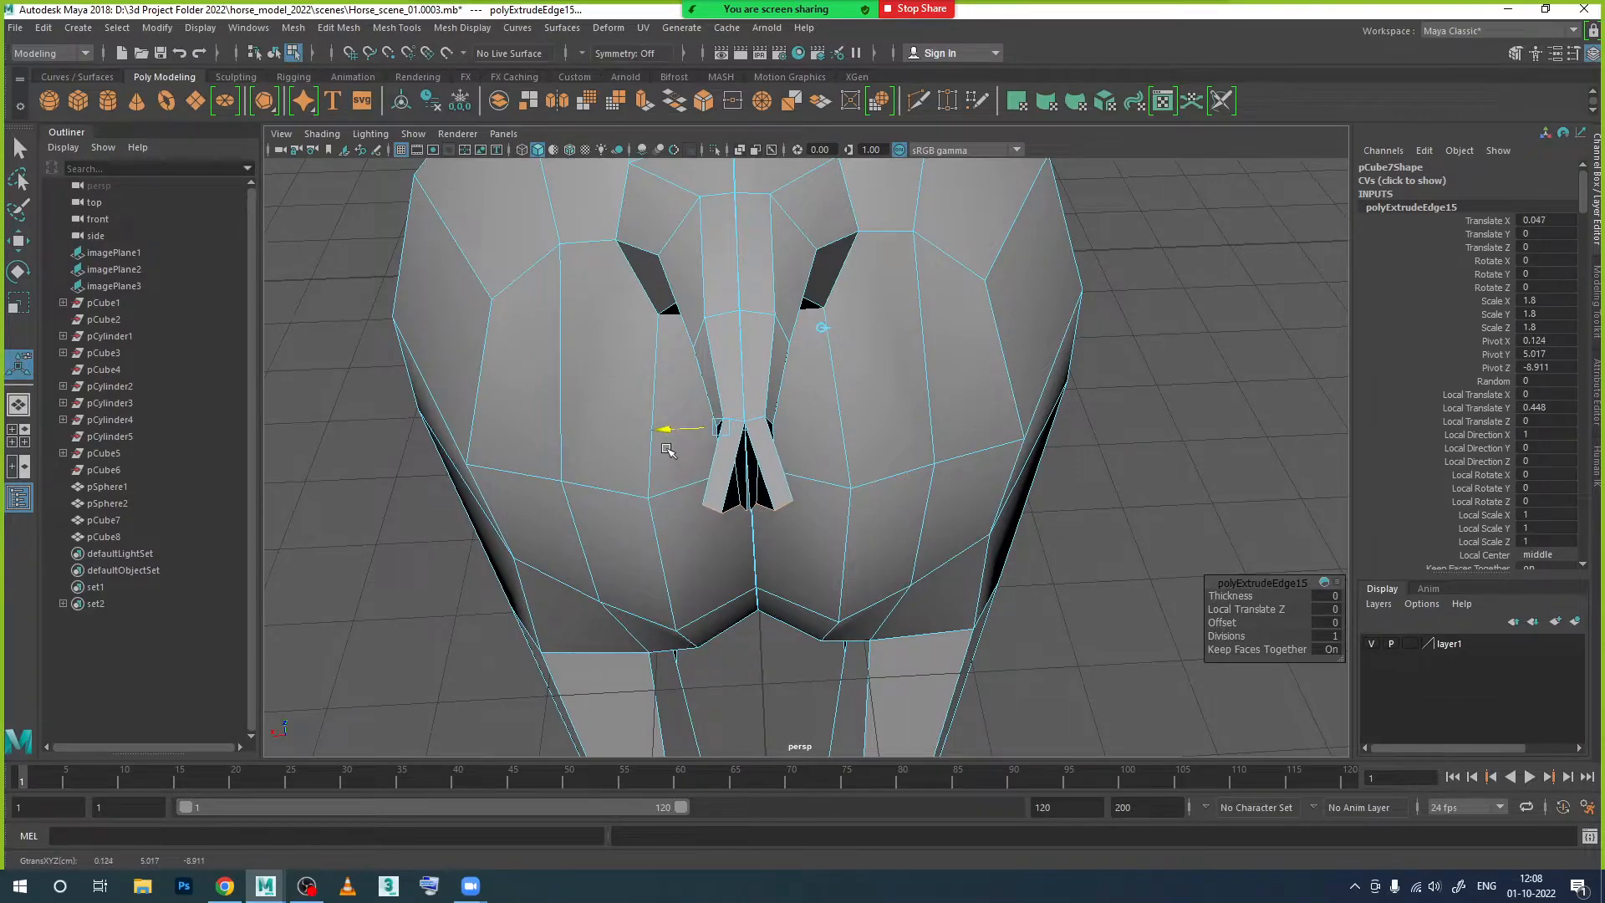
Step: Reposition the end vertices of the new tail section individually to reshape its rim toward the centre line
{"action": "left_click_drag", "start_coordinate": [667, 450], "coordinate": [750, 430], "text": "alt"}
{"action": "right_click_drag", "start_coordinate": [768, 402], "coordinate": [704, 408]}
{"action": "left_click", "coordinate": [678, 414]}
{"action": "key", "text": "w"}
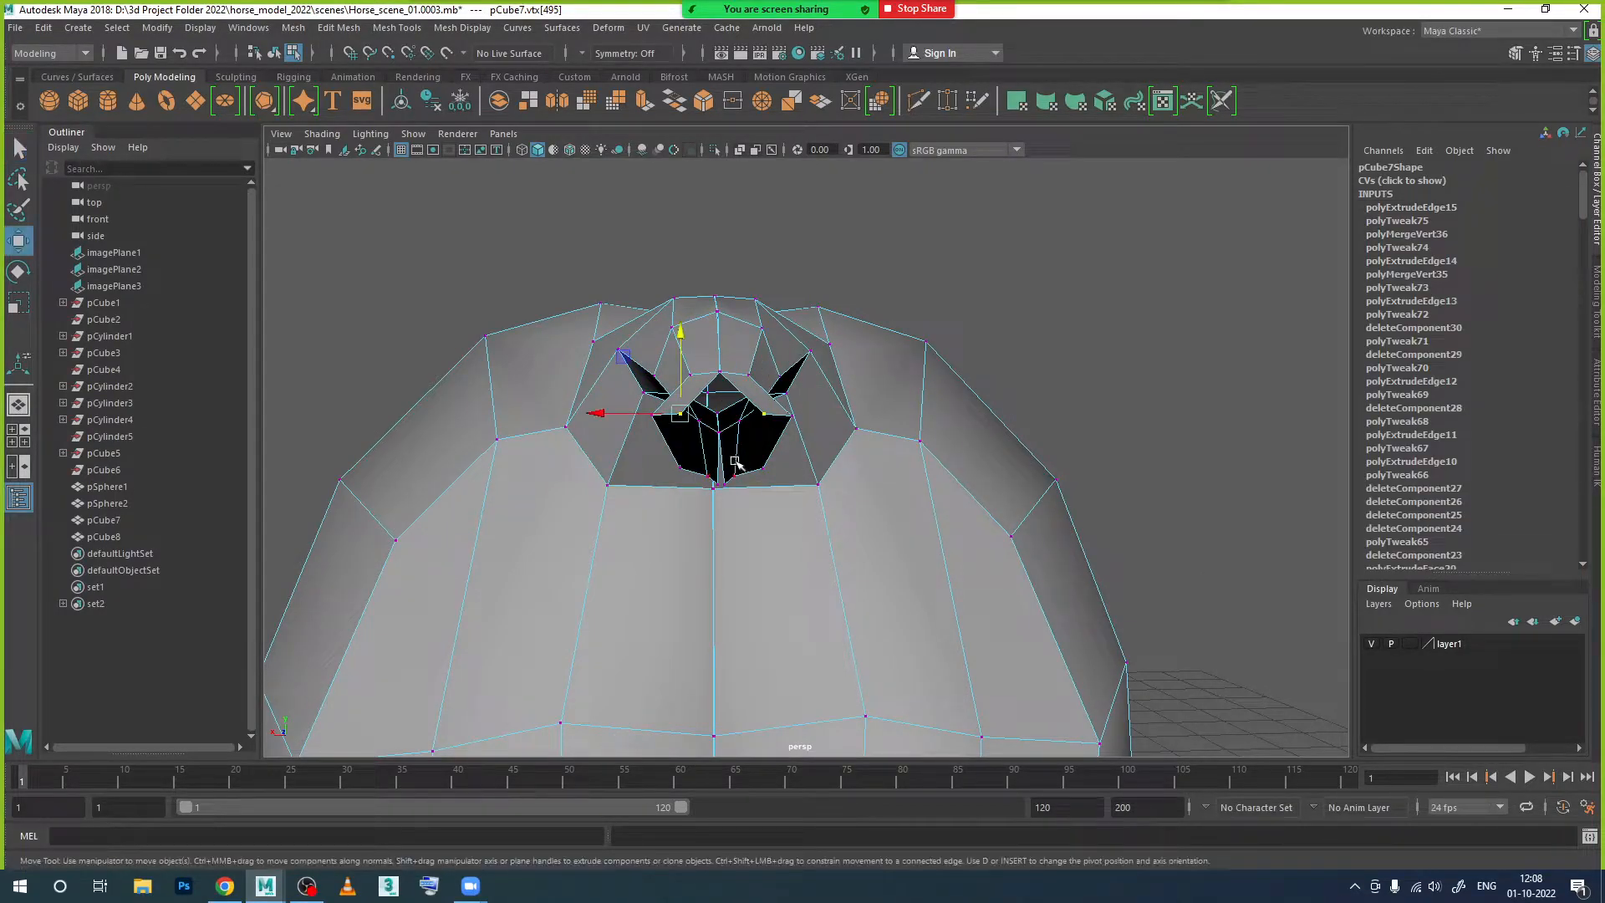
{"action": "left_click_drag", "start_coordinate": [619, 422], "coordinate": [742, 357]}
{"action": "left_click", "coordinate": [652, 416]}
{"action": "left_click", "coordinate": [731, 295]}
{"action": "left_click_drag", "start_coordinate": [700, 275], "coordinate": [724, 411]}
{"action": "left_click_drag", "start_coordinate": [743, 336], "coordinate": [847, 503]}
Step: Angle the whole end ring of tail vertices downward, lowering it and moving it toward the body
{"action": "left_click_drag", "start_coordinate": [980, 369], "coordinate": [781, 545]}
{"action": "key", "text": "r"}
{"action": "left_click_drag", "start_coordinate": [955, 534], "coordinate": [871, 534], "text": "alt"}
{"action": "left_click_drag", "start_coordinate": [809, 441], "coordinate": [862, 506]}
{"action": "middle_click_drag", "start_coordinate": [863, 506], "coordinate": [855, 502], "text": "alt"}
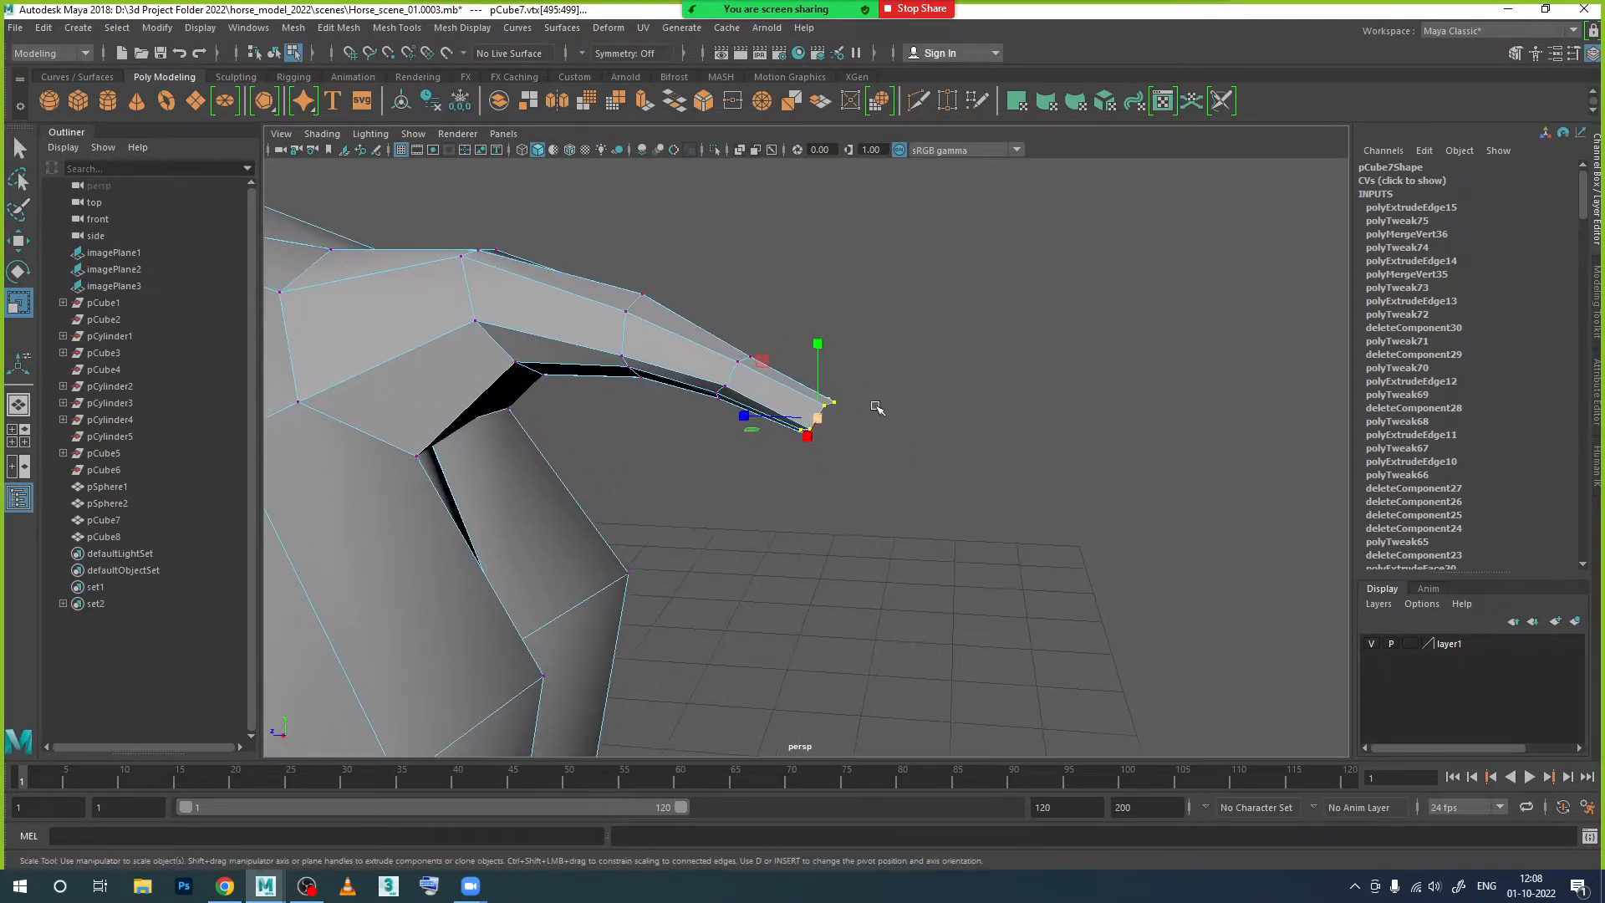
{"action": "key", "text": "e"}
{"action": "left_click_drag", "start_coordinate": [867, 365], "coordinate": [882, 430]}
{"action": "middle_click_drag", "start_coordinate": [888, 521], "coordinate": [786, 490], "text": "alt"}
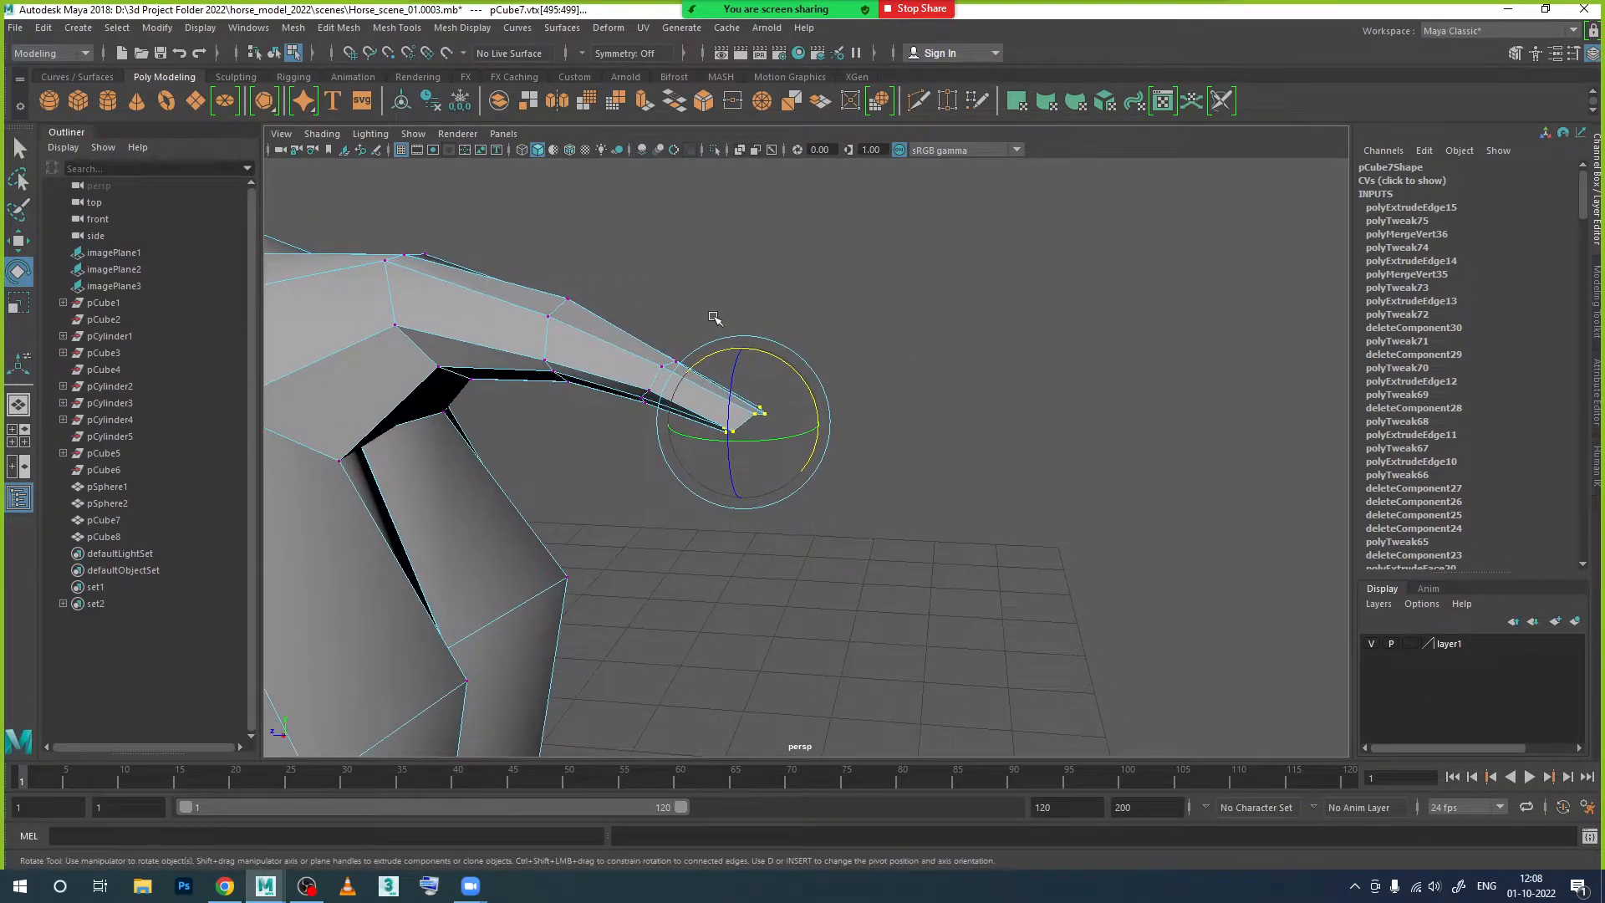
{"action": "key", "text": "w"}
{"action": "left_click_drag", "start_coordinate": [745, 374], "coordinate": [733, 411]}
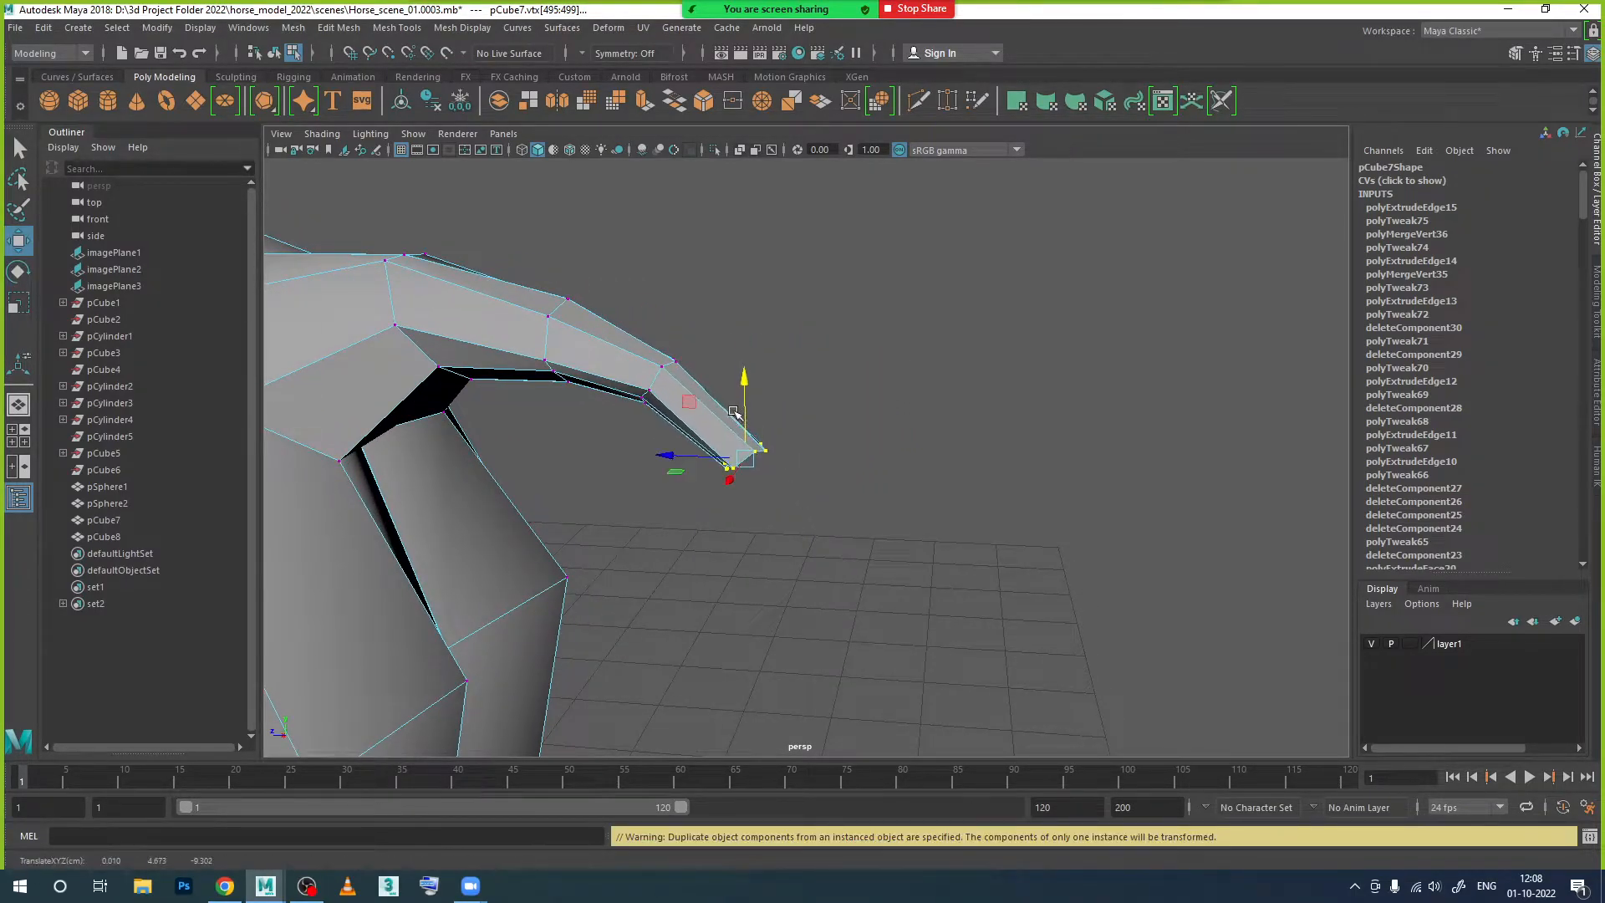
{"action": "left_click_drag", "start_coordinate": [698, 462], "coordinate": [670, 463]}
Step: Move the two vertex rings before the tail's end toward the body to smooth the tail's curve
{"action": "left_click_drag", "start_coordinate": [703, 311], "coordinate": [698, 343]}
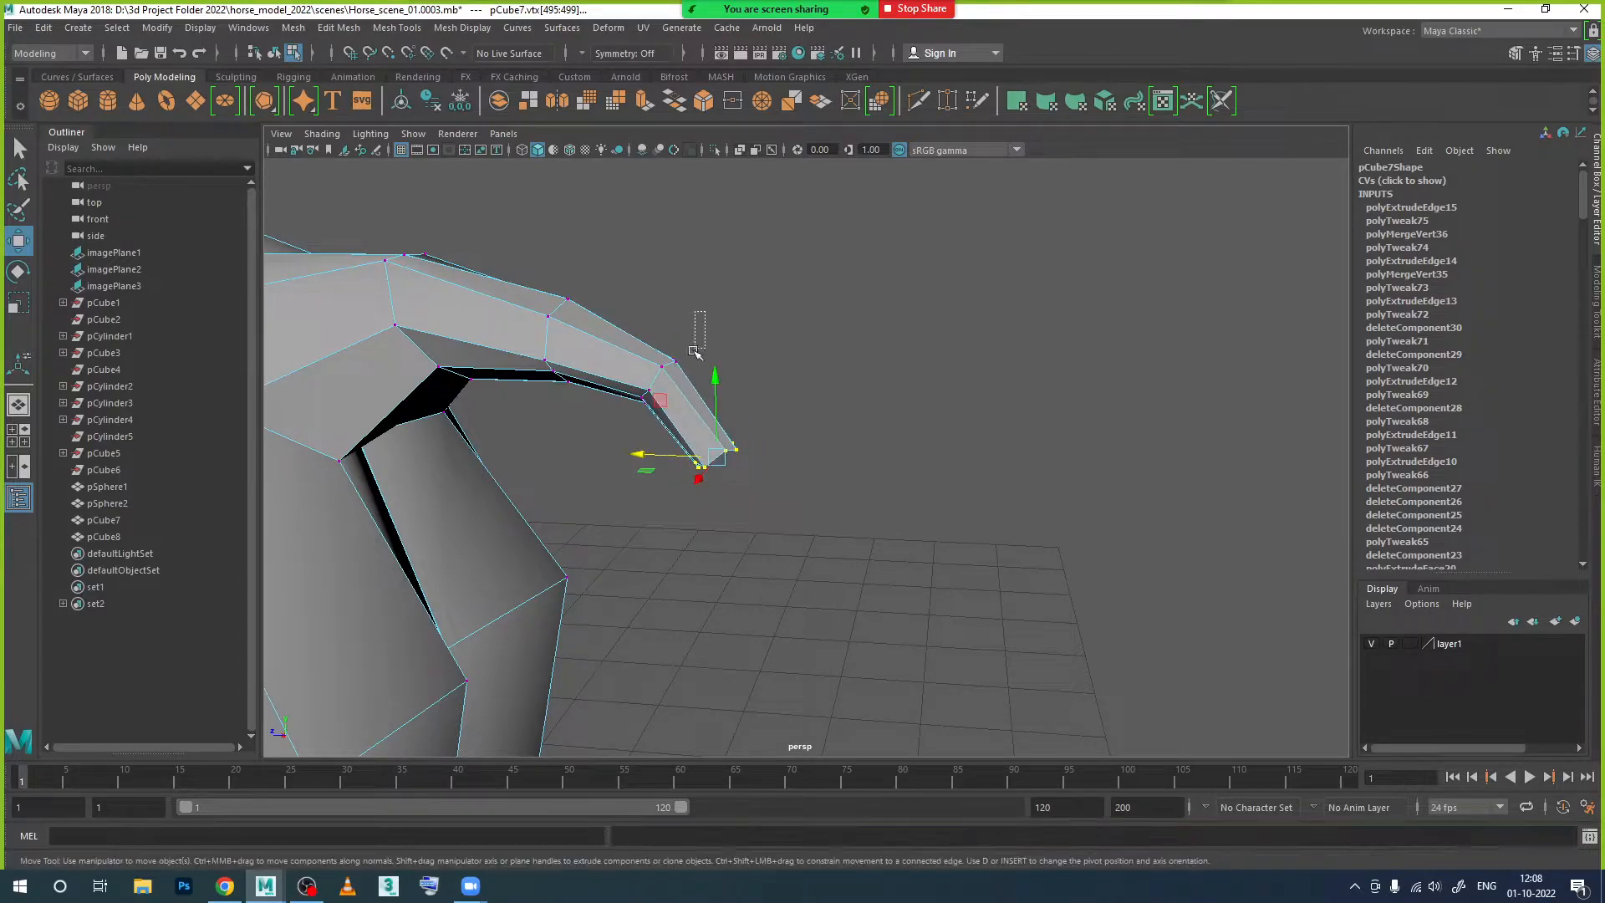
{"action": "left_click_drag", "start_coordinate": [634, 422], "coordinate": [628, 429]}
{"action": "mouse_move", "coordinate": [657, 333]}
{"action": "left_mouse_down"}
{"action": "mouse_move", "coordinate": [617, 436]}
{"action": "mouse_move", "coordinate": [587, 405]}
{"action": "mouse_move", "coordinate": [634, 341]}
{"action": "left_mouse_up"}
{"action": "left_click_drag", "start_coordinate": [598, 264], "coordinate": [557, 431]}
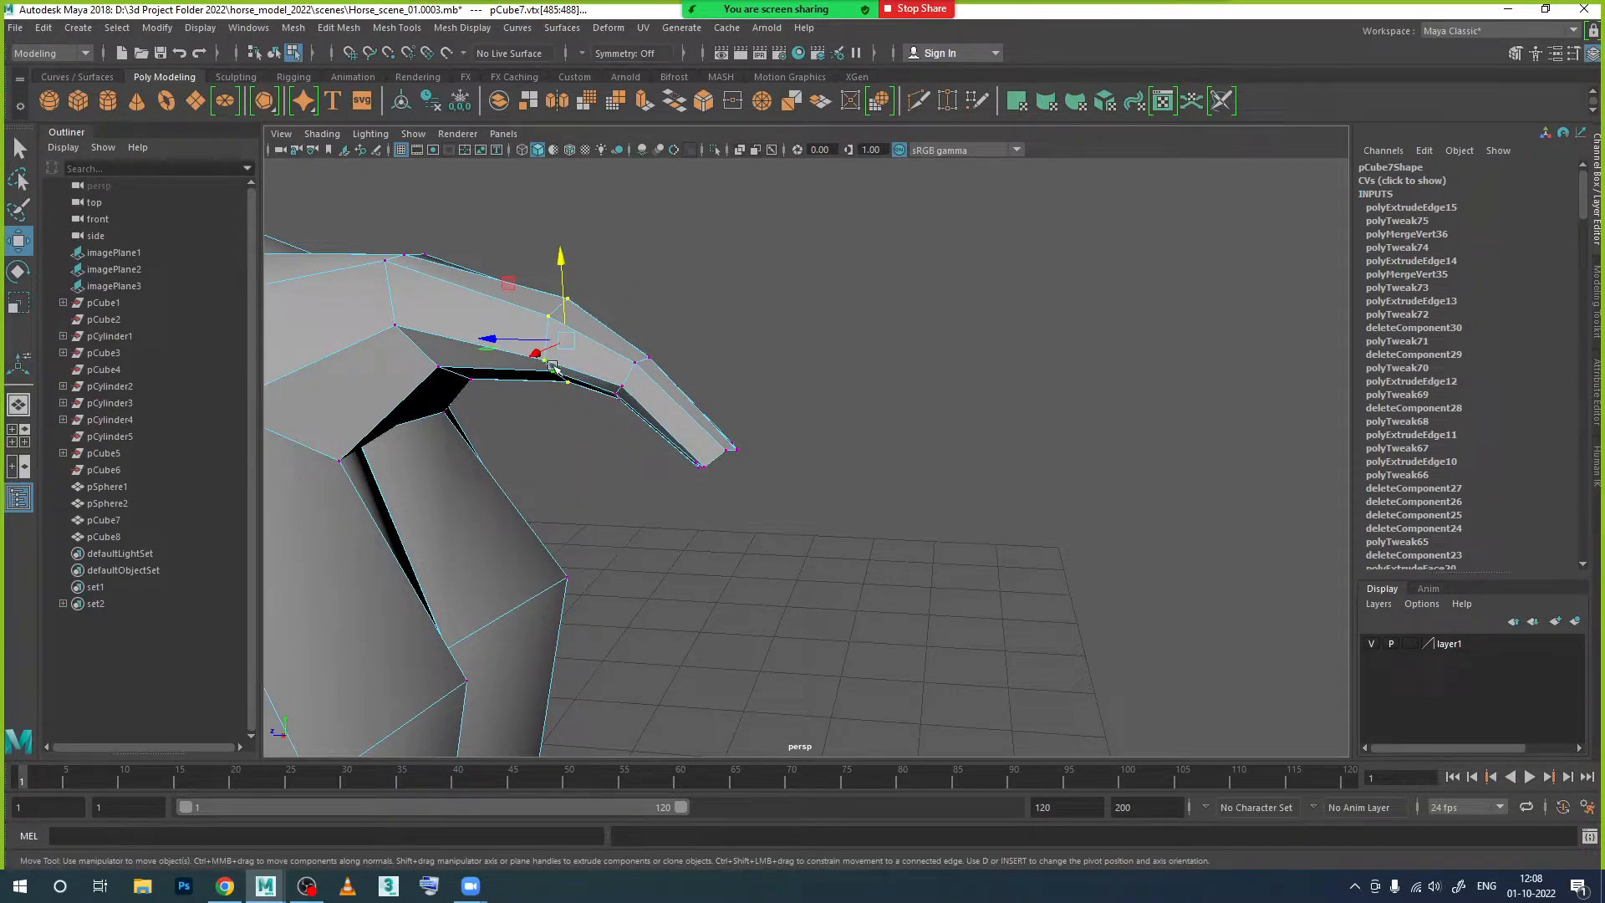
{"action": "left_click_drag", "start_coordinate": [510, 333], "coordinate": [526, 282]}
{"action": "left_click_drag", "start_coordinate": [534, 418], "coordinate": [581, 399], "text": "alt"}
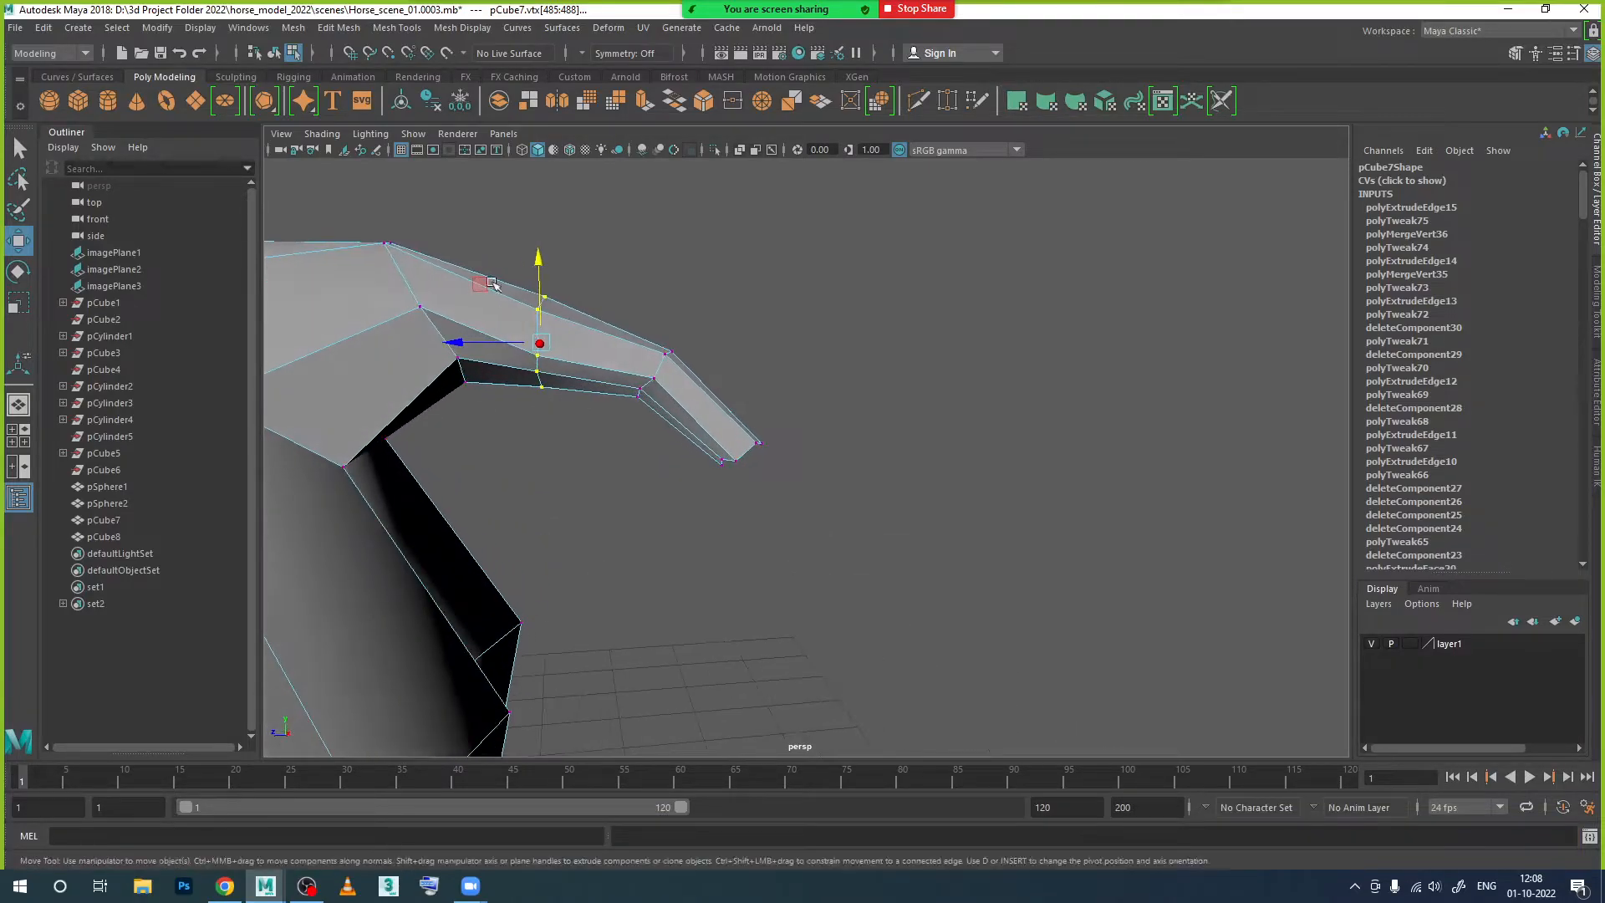
Step: Move the tail's base ring of vertices toward the body, and rotate it and the next ring to follow the curve
{"action": "left_click_drag", "start_coordinate": [508, 212], "coordinate": [367, 428]}
{"action": "left_click_drag", "start_coordinate": [601, 486], "coordinate": [847, 458], "text": "alt"}
{"action": "middle_click_drag", "start_coordinate": [527, 457], "coordinate": [737, 404], "text": "alt"}
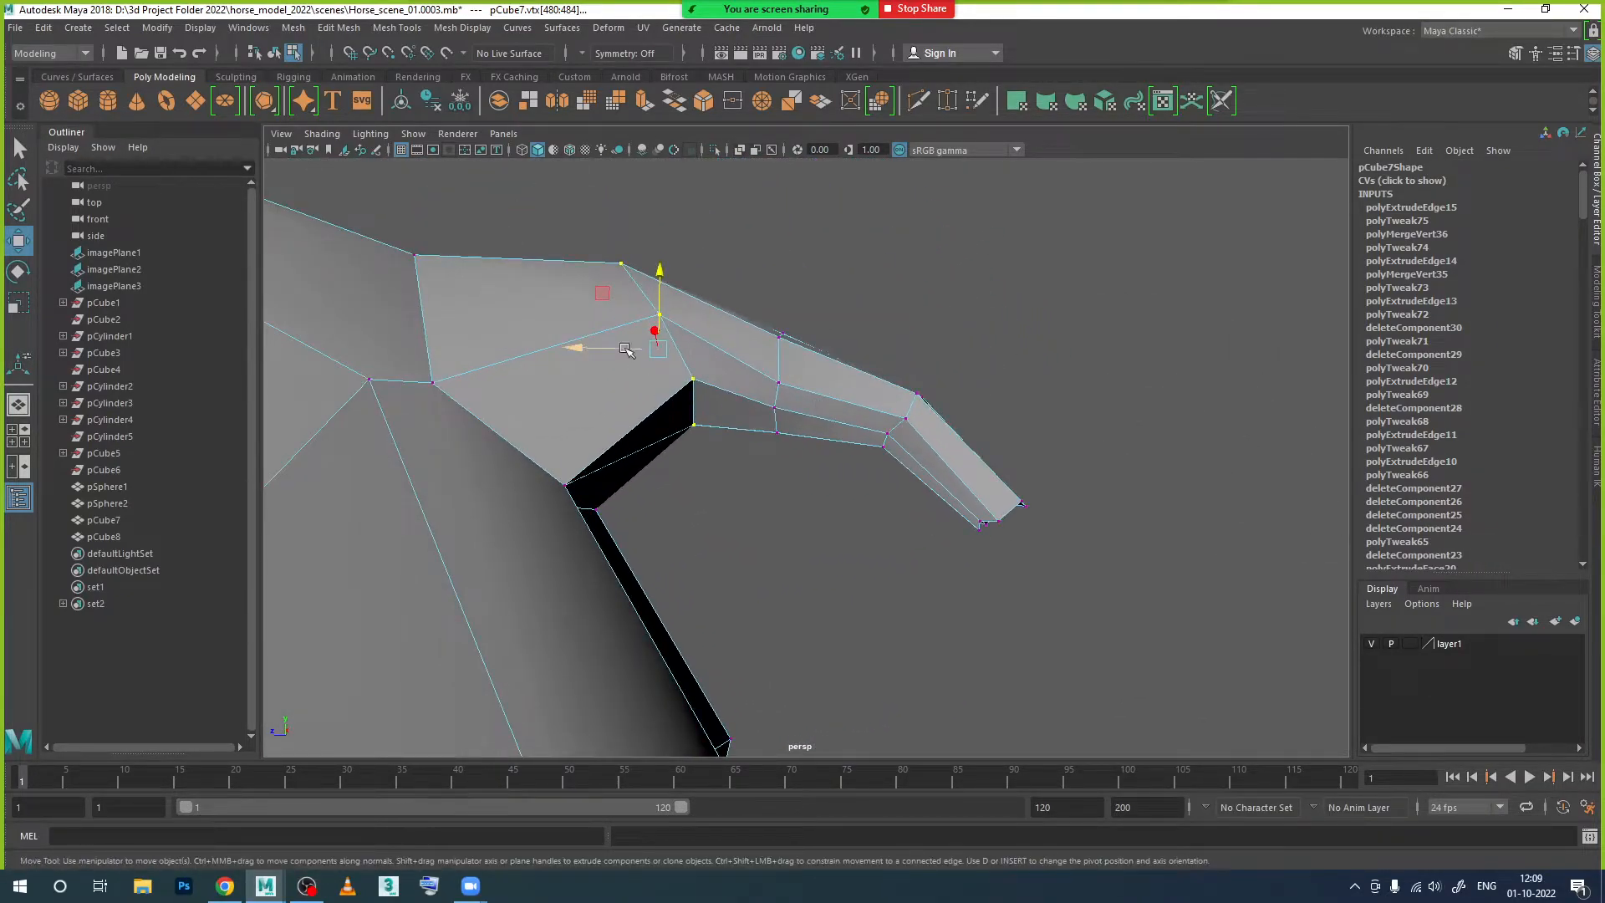
{"action": "left_click_drag", "start_coordinate": [626, 349], "coordinate": [609, 348]}
{"action": "key", "text": "e"}
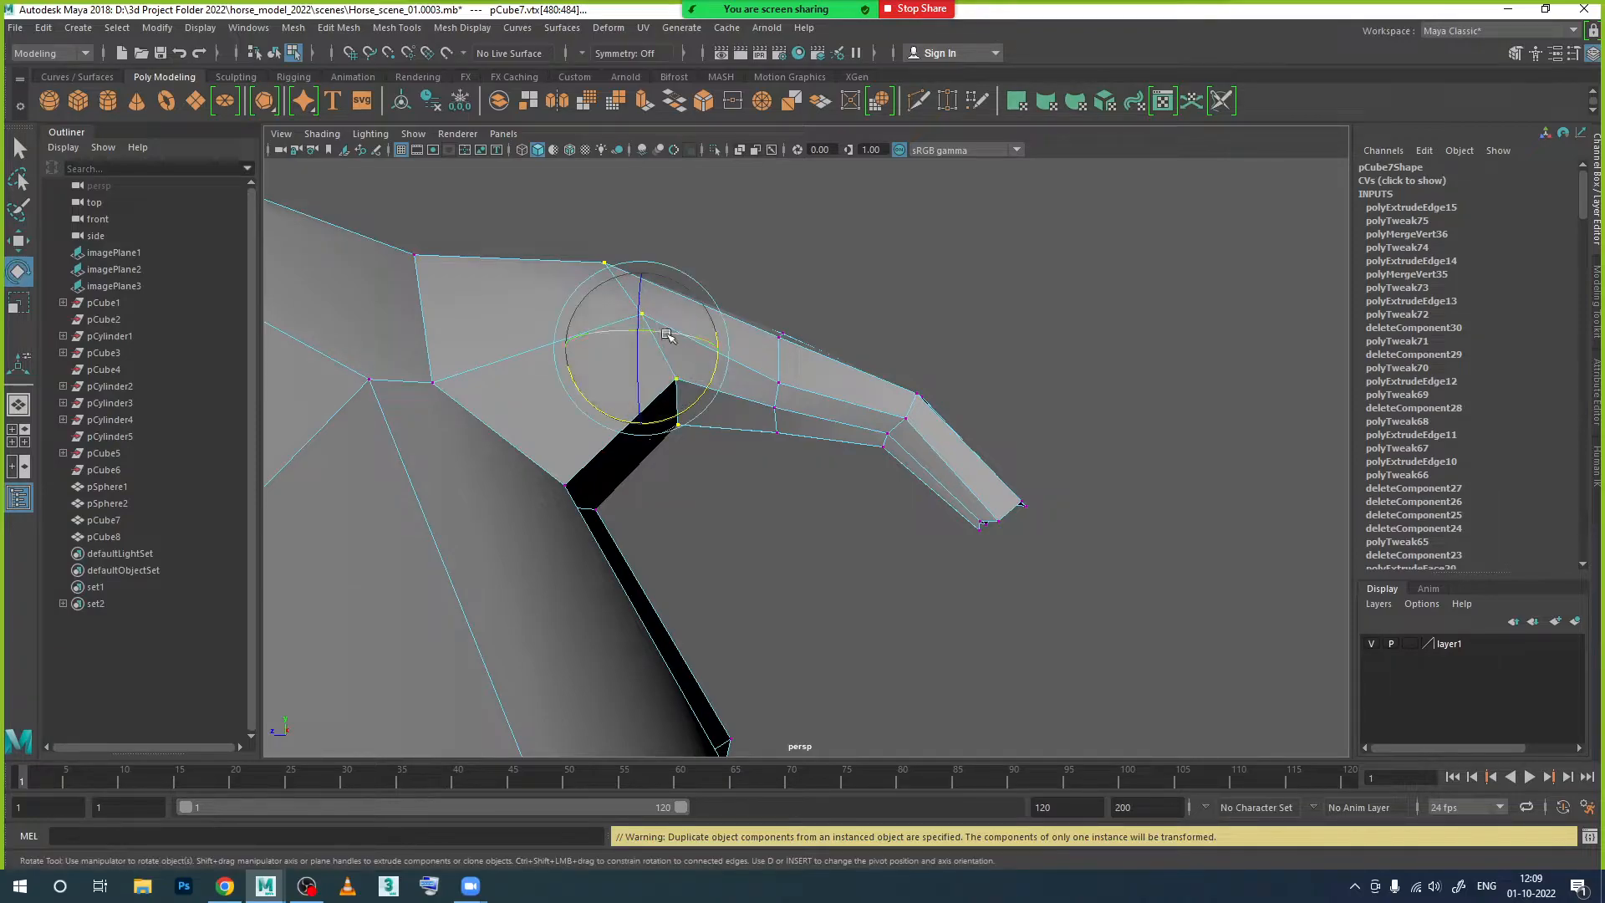
{"action": "left_click_drag", "start_coordinate": [715, 382], "coordinate": [708, 398]}
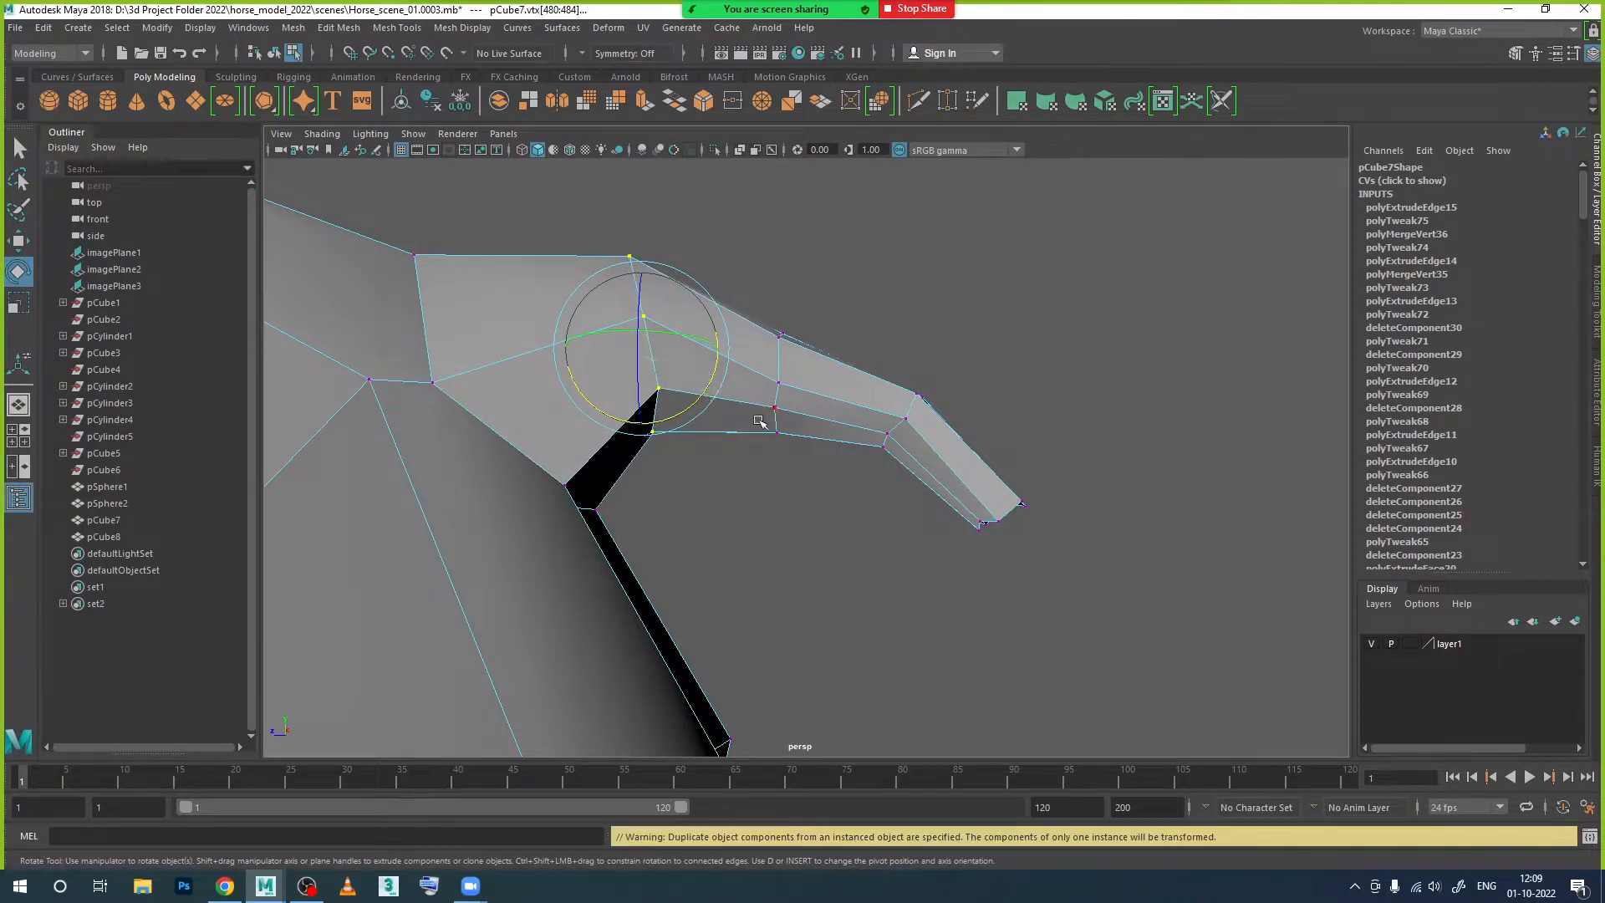
{"action": "left_click_drag", "start_coordinate": [836, 304], "coordinate": [731, 493]}
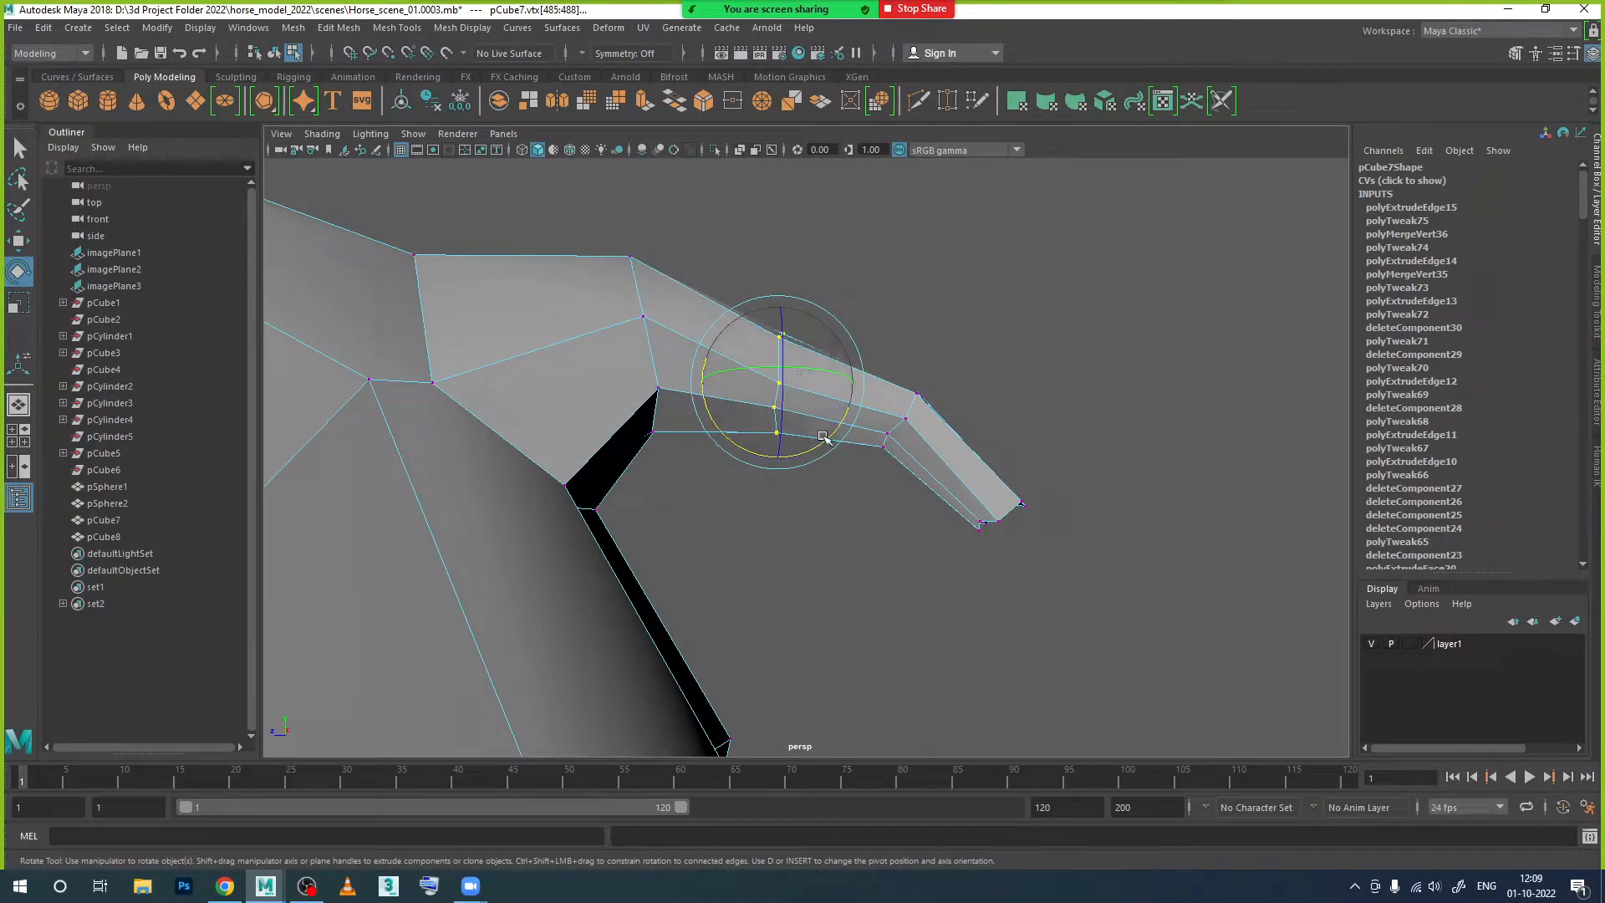
{"action": "left_click_drag", "start_coordinate": [831, 430], "coordinate": [818, 447]}
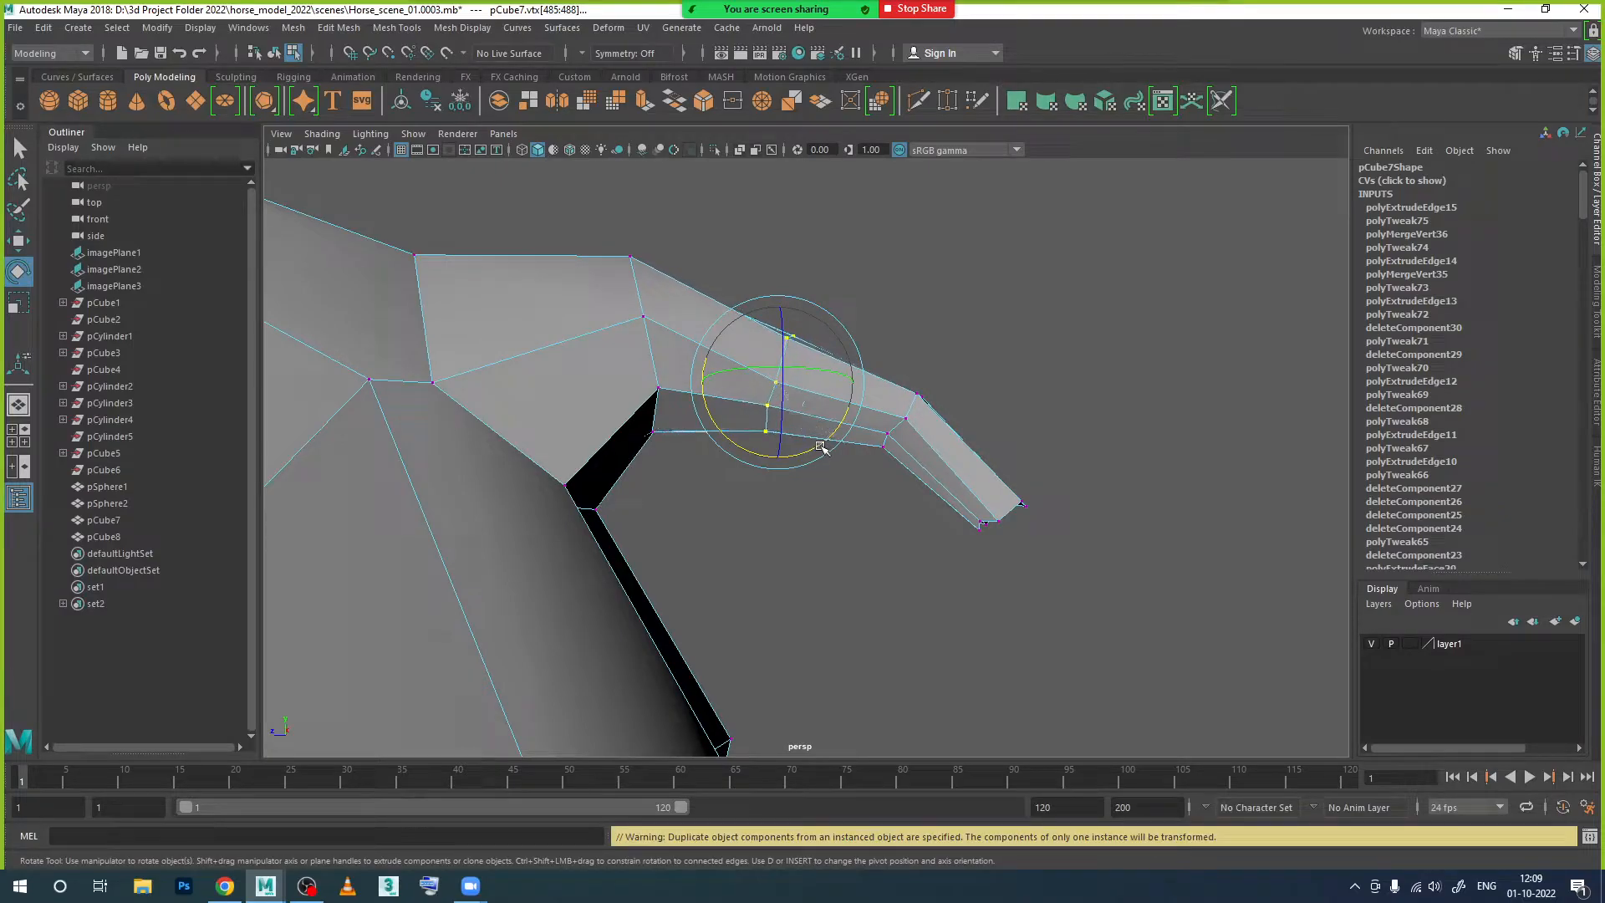
Step: Move the vertex ring before the tail's tip down and toward the body, and rotate it slightly
{"action": "left_click_drag", "start_coordinate": [975, 359], "coordinate": [872, 467]}
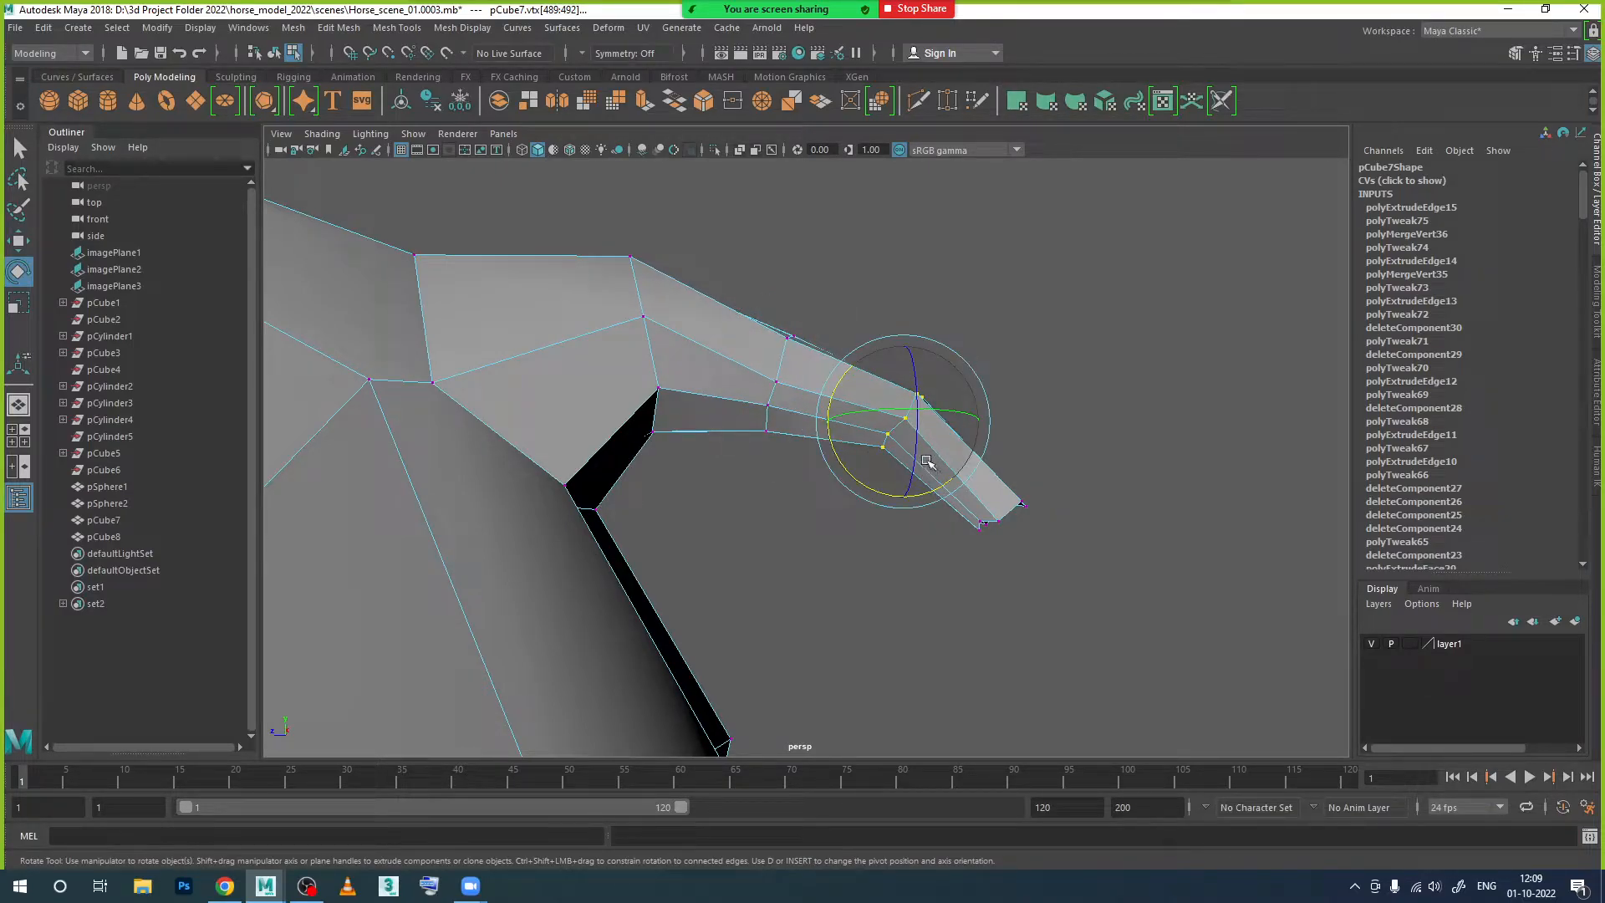
{"action": "key", "text": "w"}
{"action": "left_click_drag", "start_coordinate": [896, 378], "coordinate": [838, 457]}
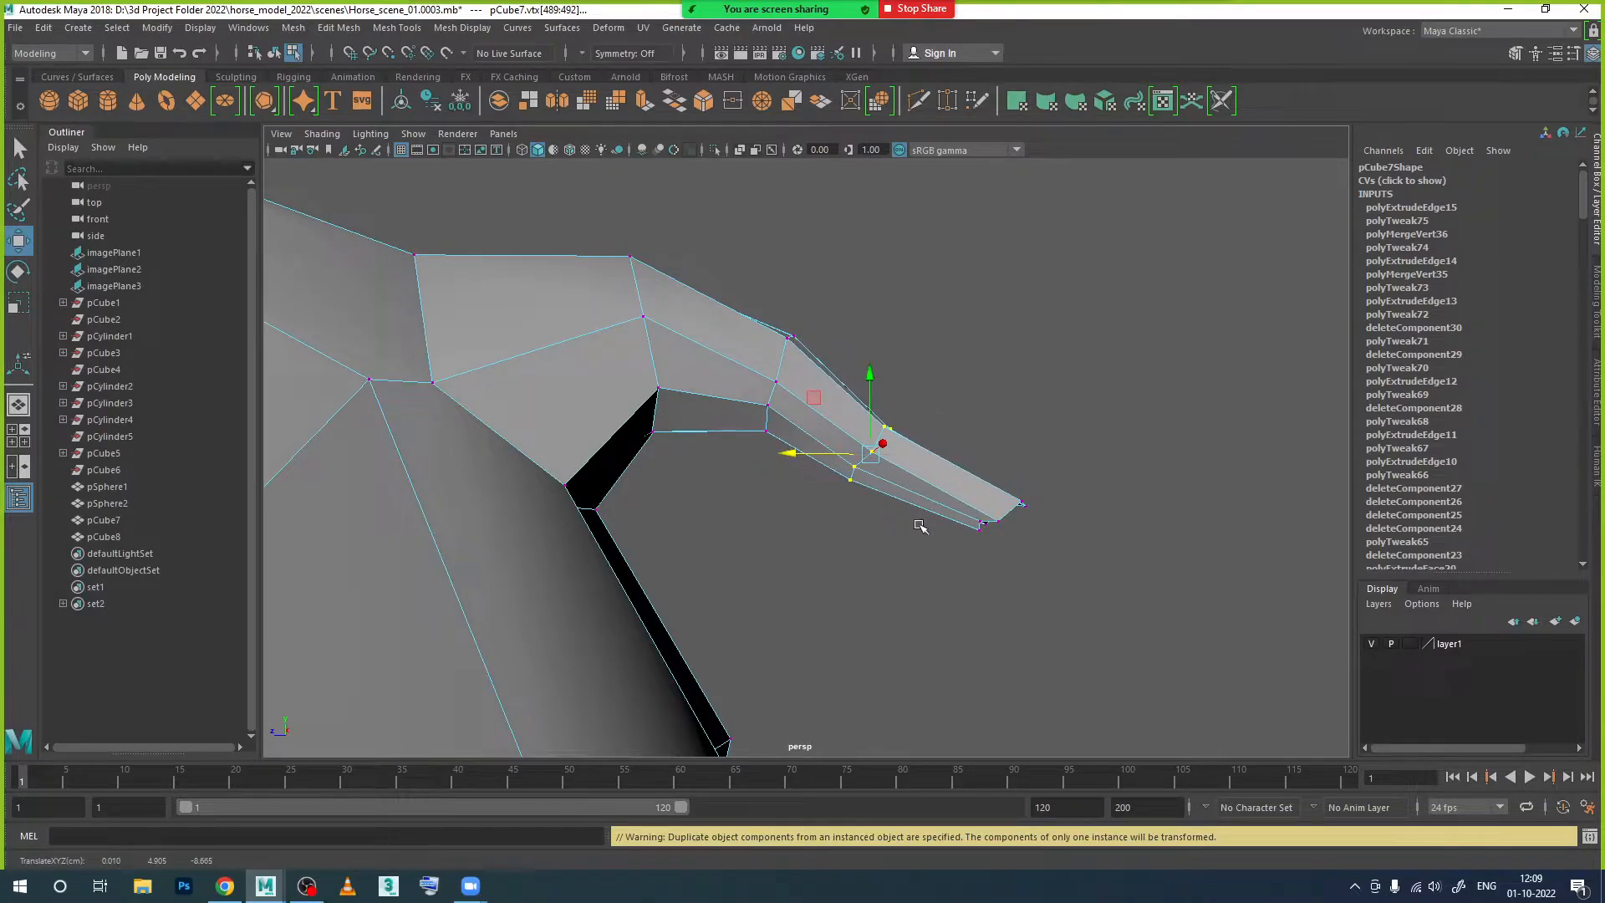
{"action": "key", "text": "e"}
{"action": "left_click_drag", "start_coordinate": [805, 428], "coordinate": [807, 417]}
Step: Move the tail's end vertex ring down and toward the body so the tip droops
{"action": "left_click_drag", "start_coordinate": [1081, 478], "coordinate": [937, 582]}
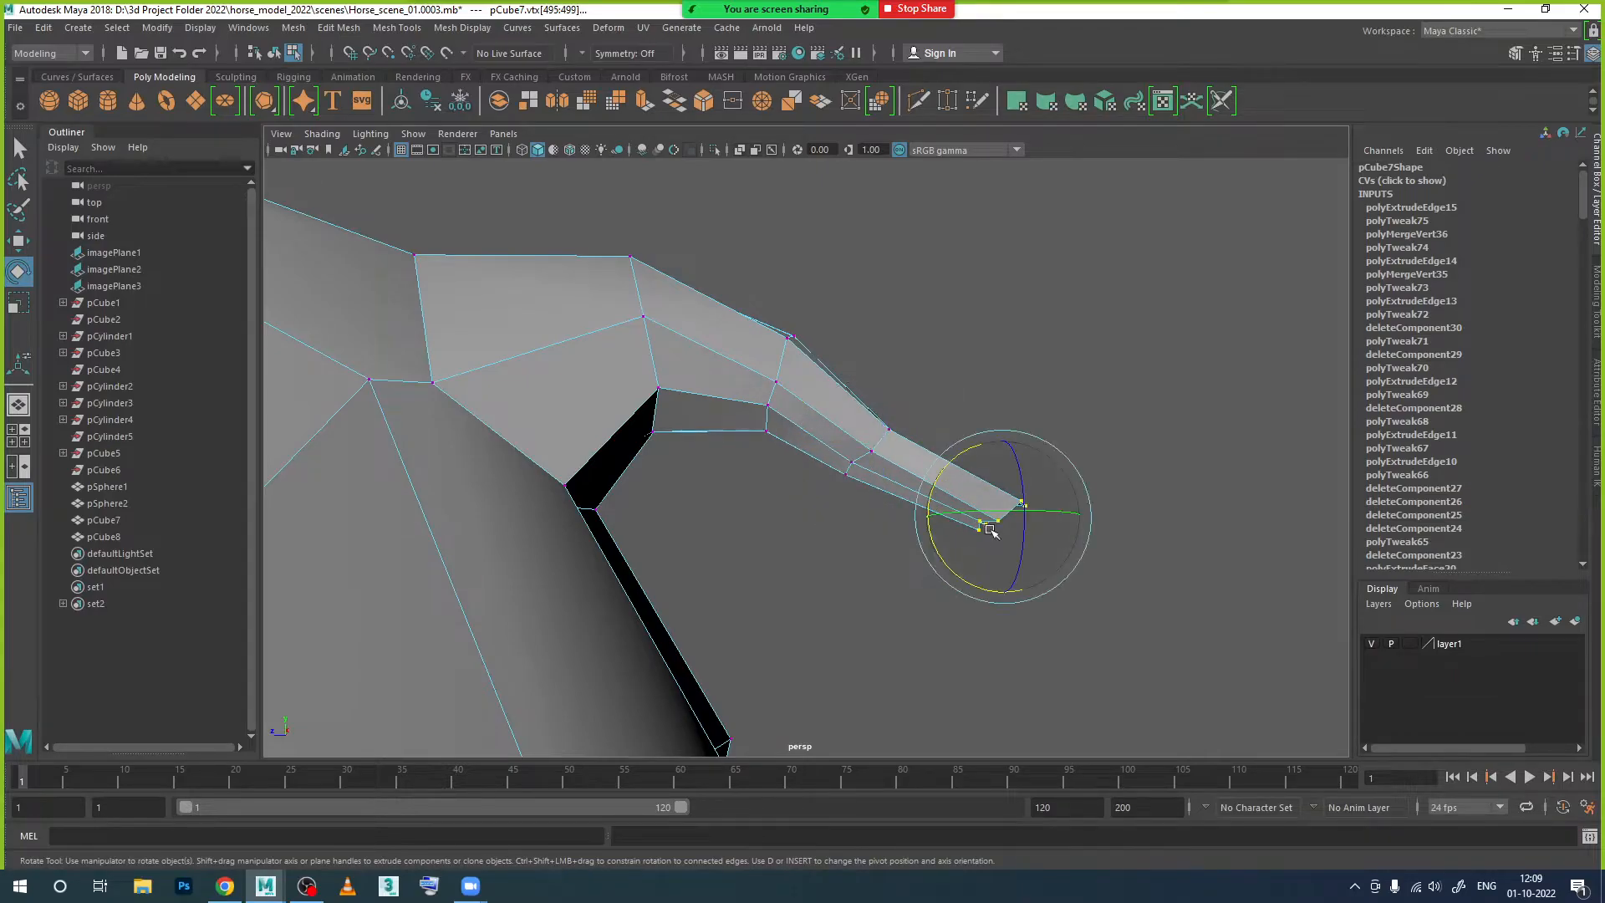
{"action": "key", "text": "w"}
{"action": "left_click_drag", "start_coordinate": [999, 511], "coordinate": [910, 565]}
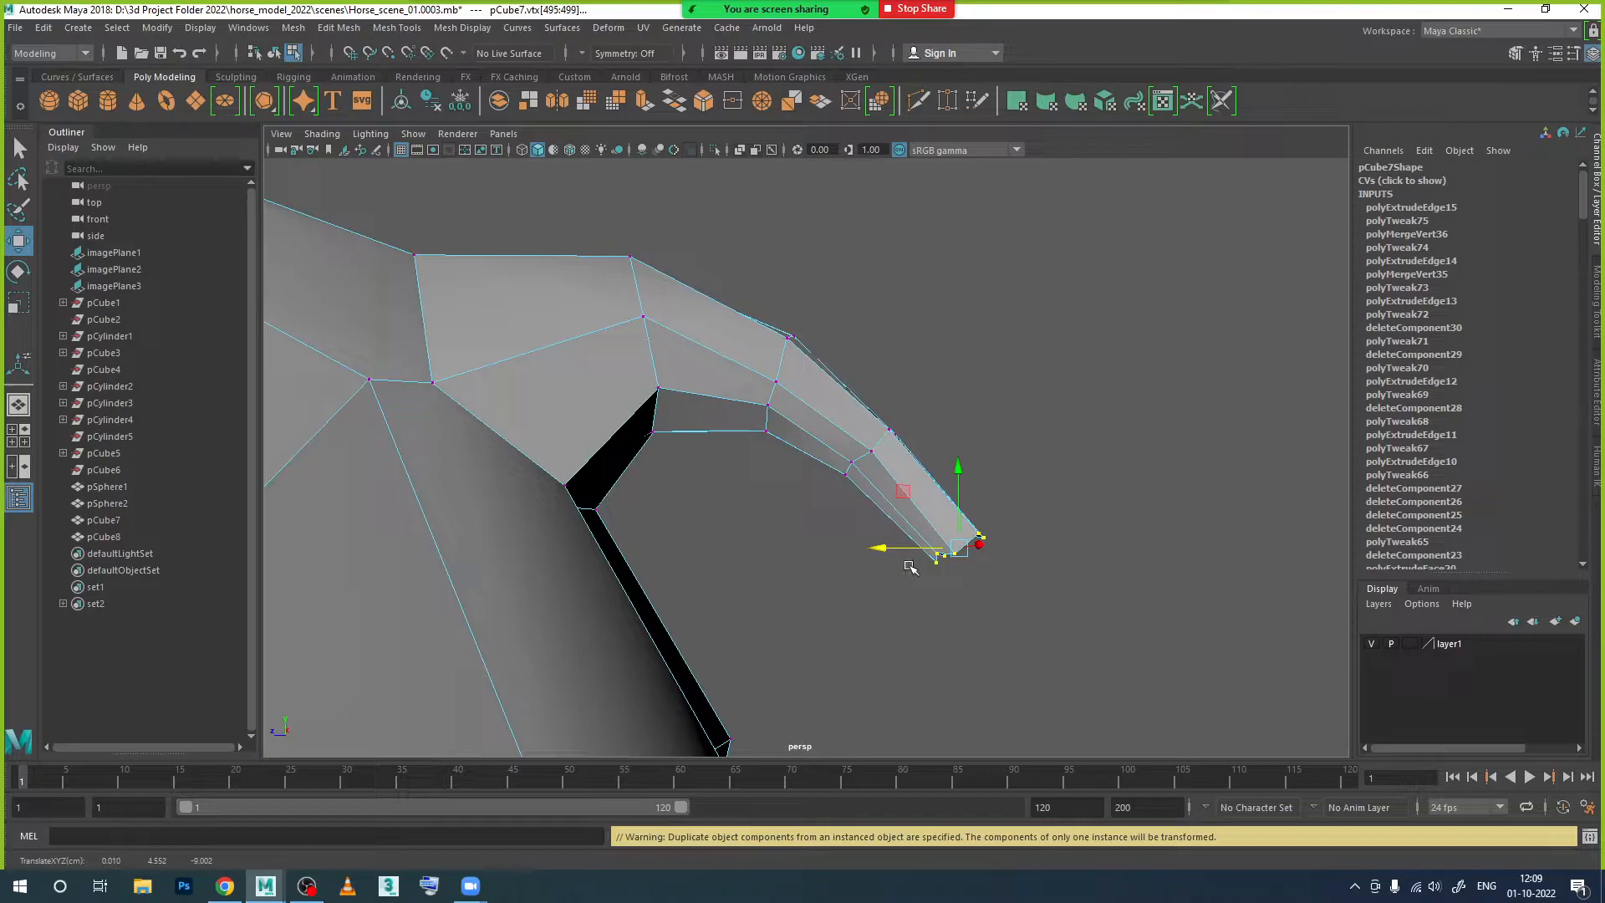
{"action": "key", "text": "r"}
{"action": "key", "text": "e"}
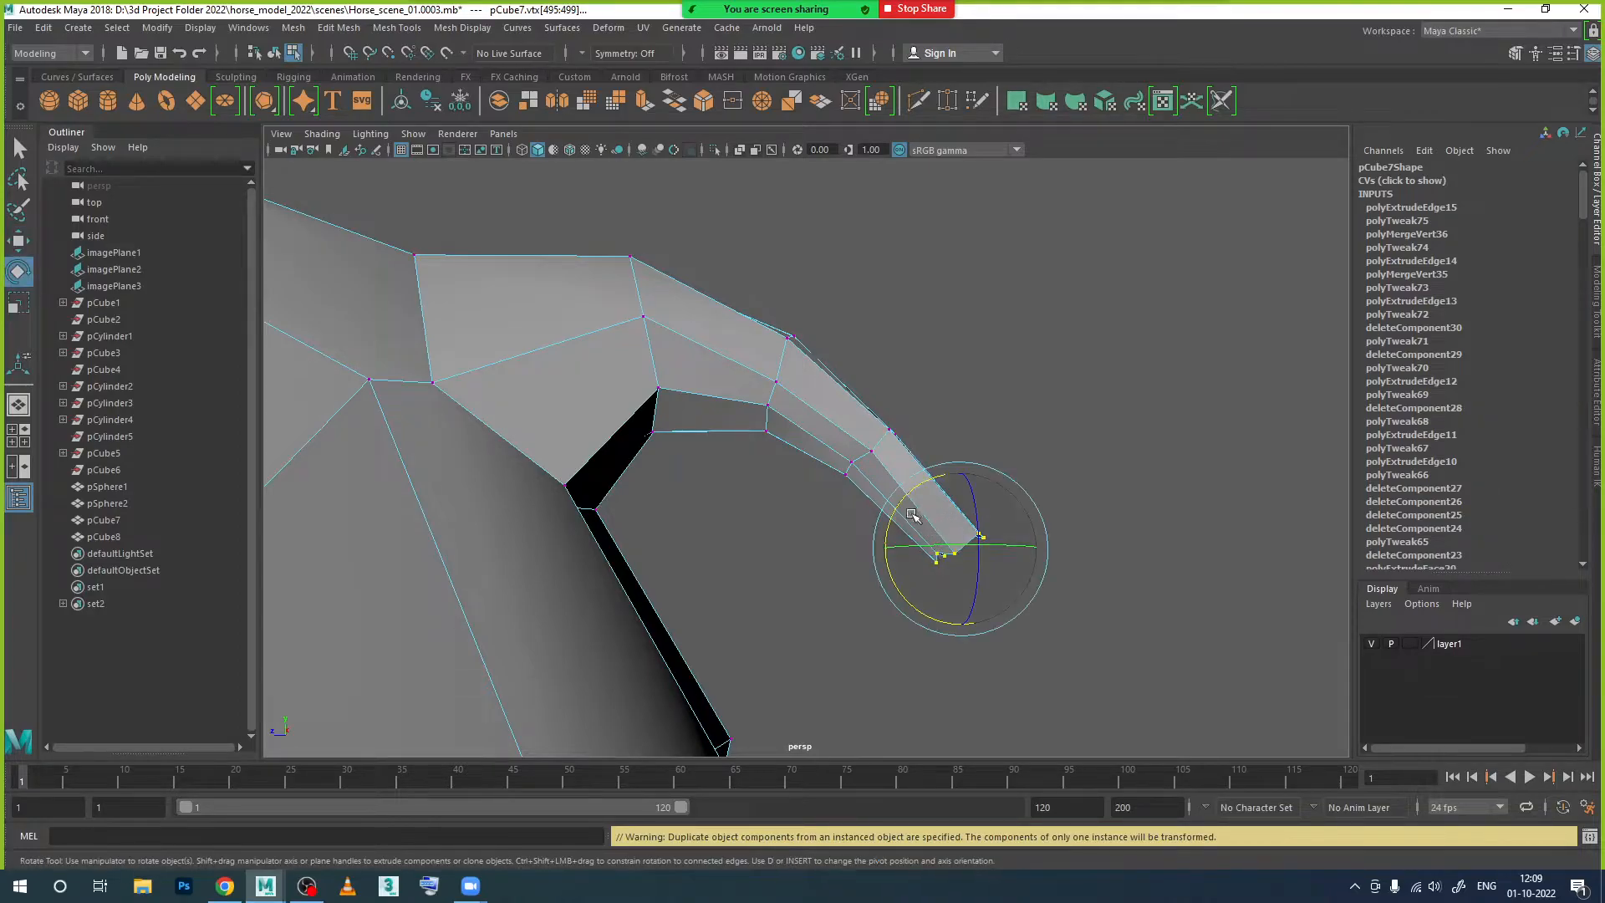
Step: Return to object selection, show both halves of the horse in smooth preview, and inspect the tail's shape
{"action": "left_click_drag", "start_coordinate": [1018, 587], "coordinate": [694, 411], "text": "alt"}
{"action": "right_click", "coordinate": [692, 410]}
{"action": "right_click_drag", "start_coordinate": [693, 409], "coordinate": [870, 544]}
{"action": "middle_click_drag", "start_coordinate": [866, 534], "coordinate": [1014, 454], "text": "alt"}
{"action": "right_click_drag", "start_coordinate": [1014, 454], "coordinate": [870, 530], "text": "alt"}
{"action": "left_click_drag", "start_coordinate": [870, 530], "coordinate": [799, 463], "text": "alt"}
{"action": "left_click", "coordinate": [785, 439]}
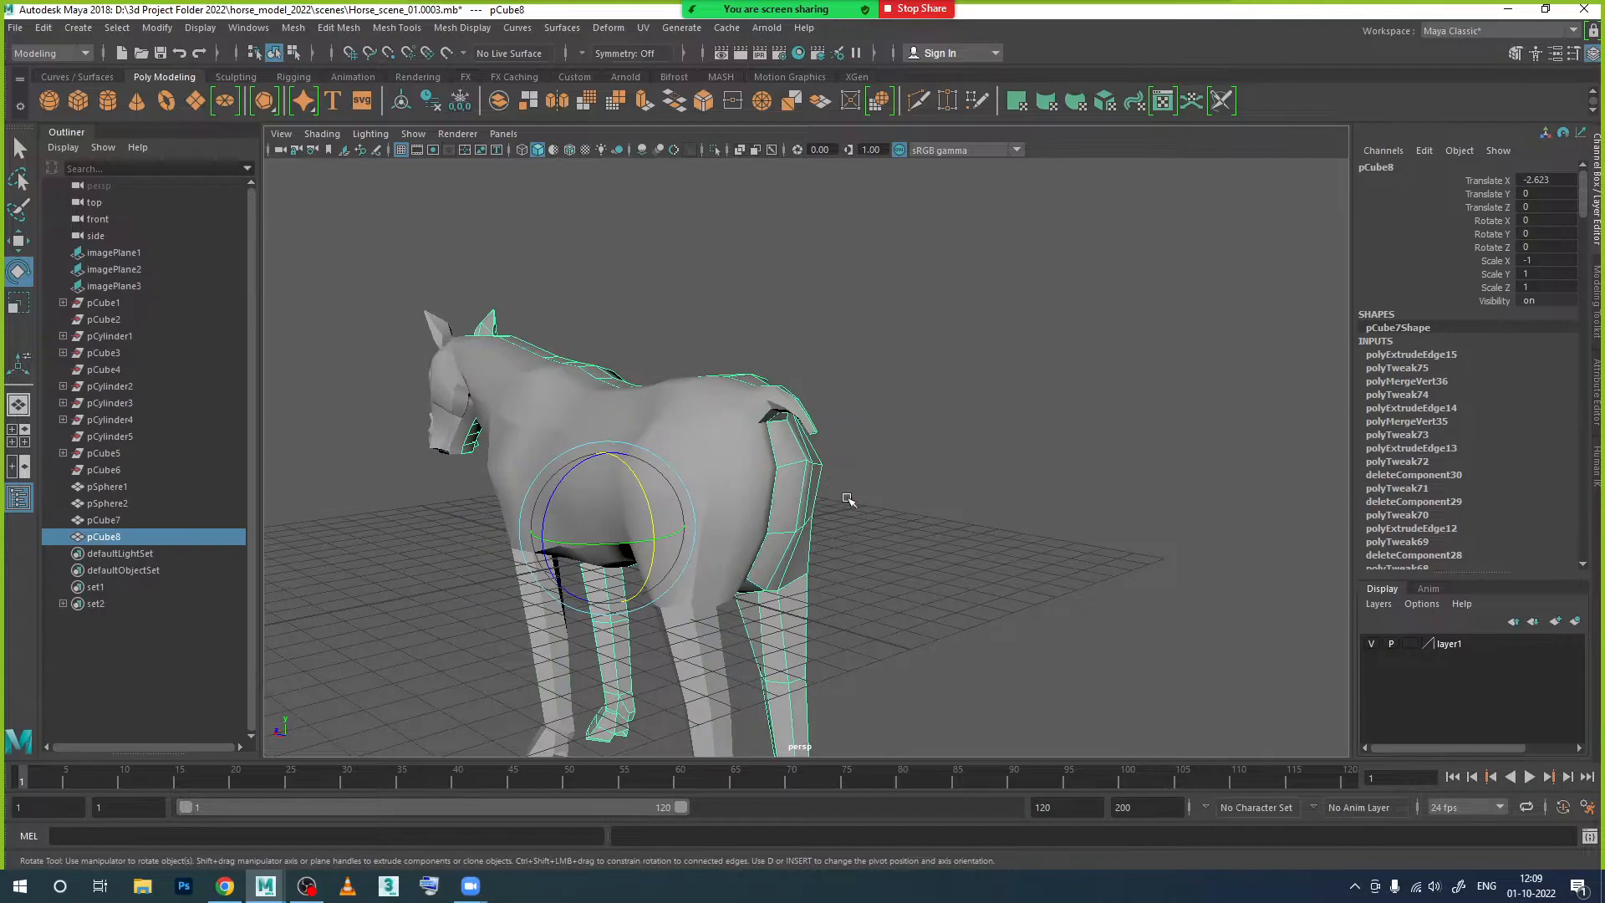
{"action": "left_click", "coordinate": [740, 485]}
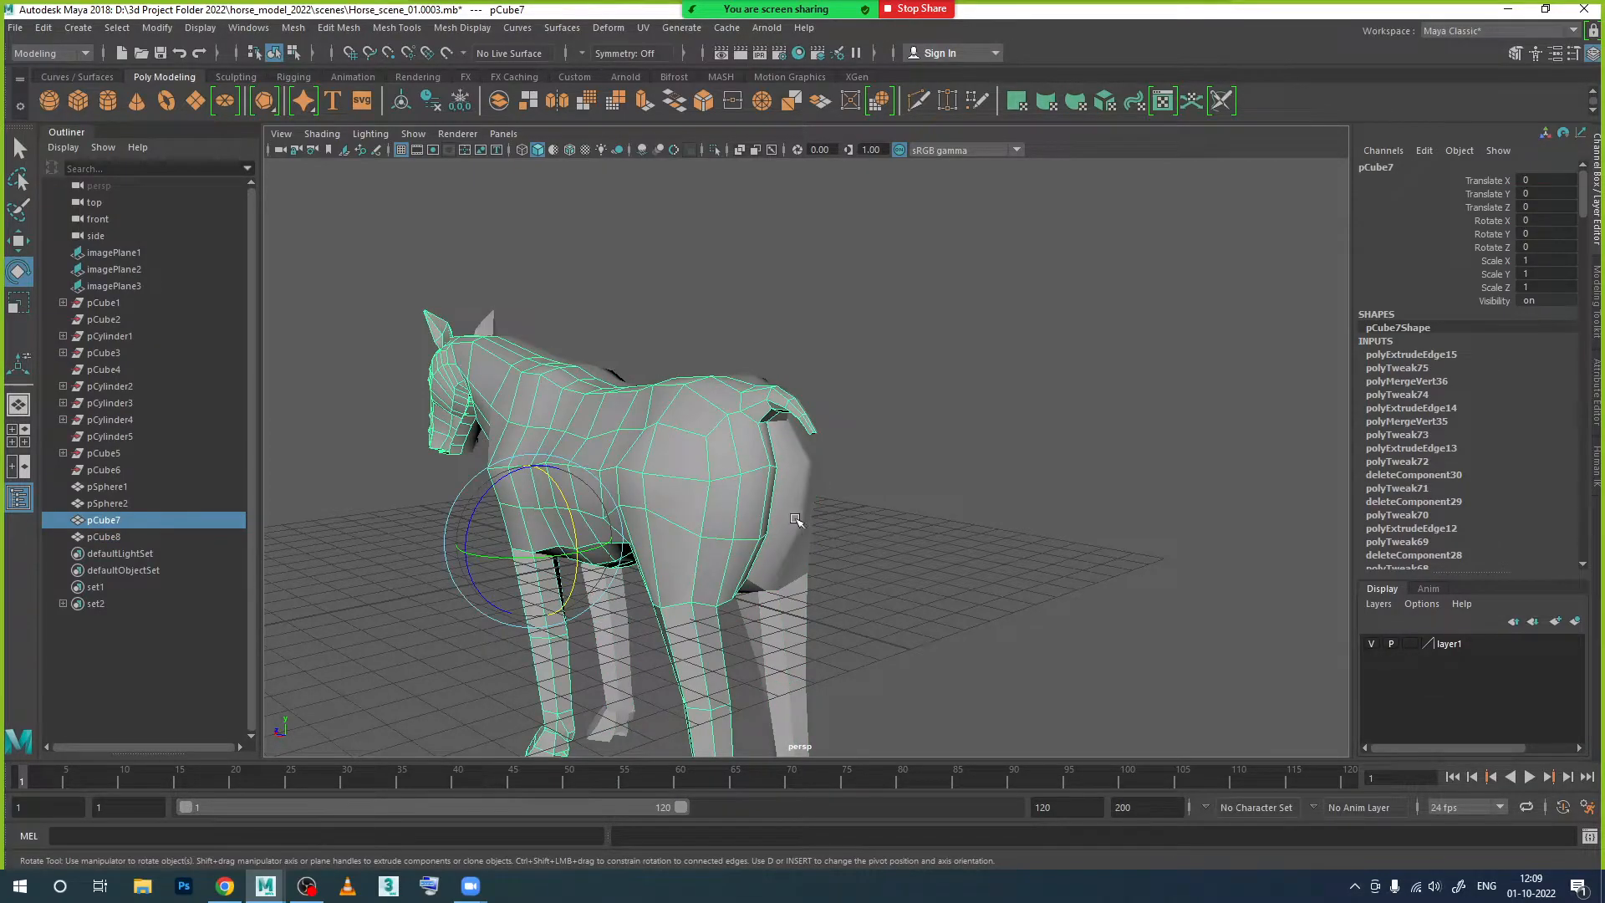
{"action": "left_click", "coordinate": [878, 548]}
{"action": "mouse_move", "coordinate": [881, 555]}
{"action": "left_mouse_down", "text": "alt"}
{"action": "mouse_move", "coordinate": [825, 563]}
{"action": "mouse_move", "coordinate": [963, 599]}
{"action": "mouse_move", "coordinate": [887, 537]}
{"action": "left_mouse_up", "text": "alt"}
{"action": "scroll", "coordinate": [876, 520], "scroll_direction": "up", "scroll_amount": 5}
{"action": "middle_click_drag", "start_coordinate": [864, 443], "coordinate": [851, 512], "text": "alt"}
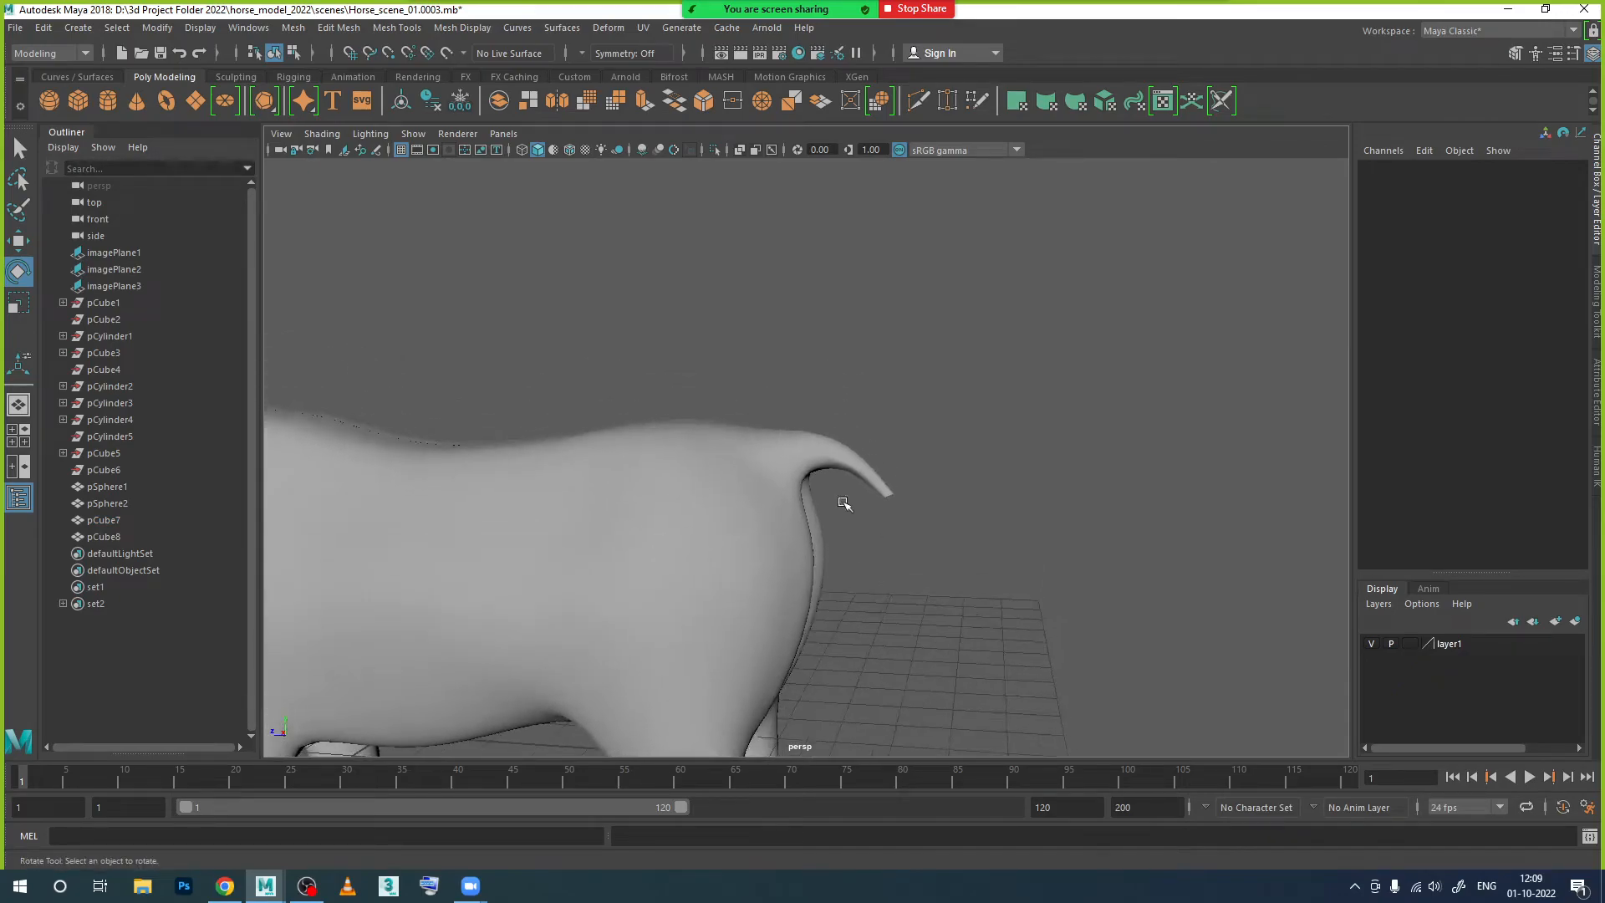
{"action": "scroll", "coordinate": [851, 512], "scroll_direction": "down", "scroll_amount": 10}
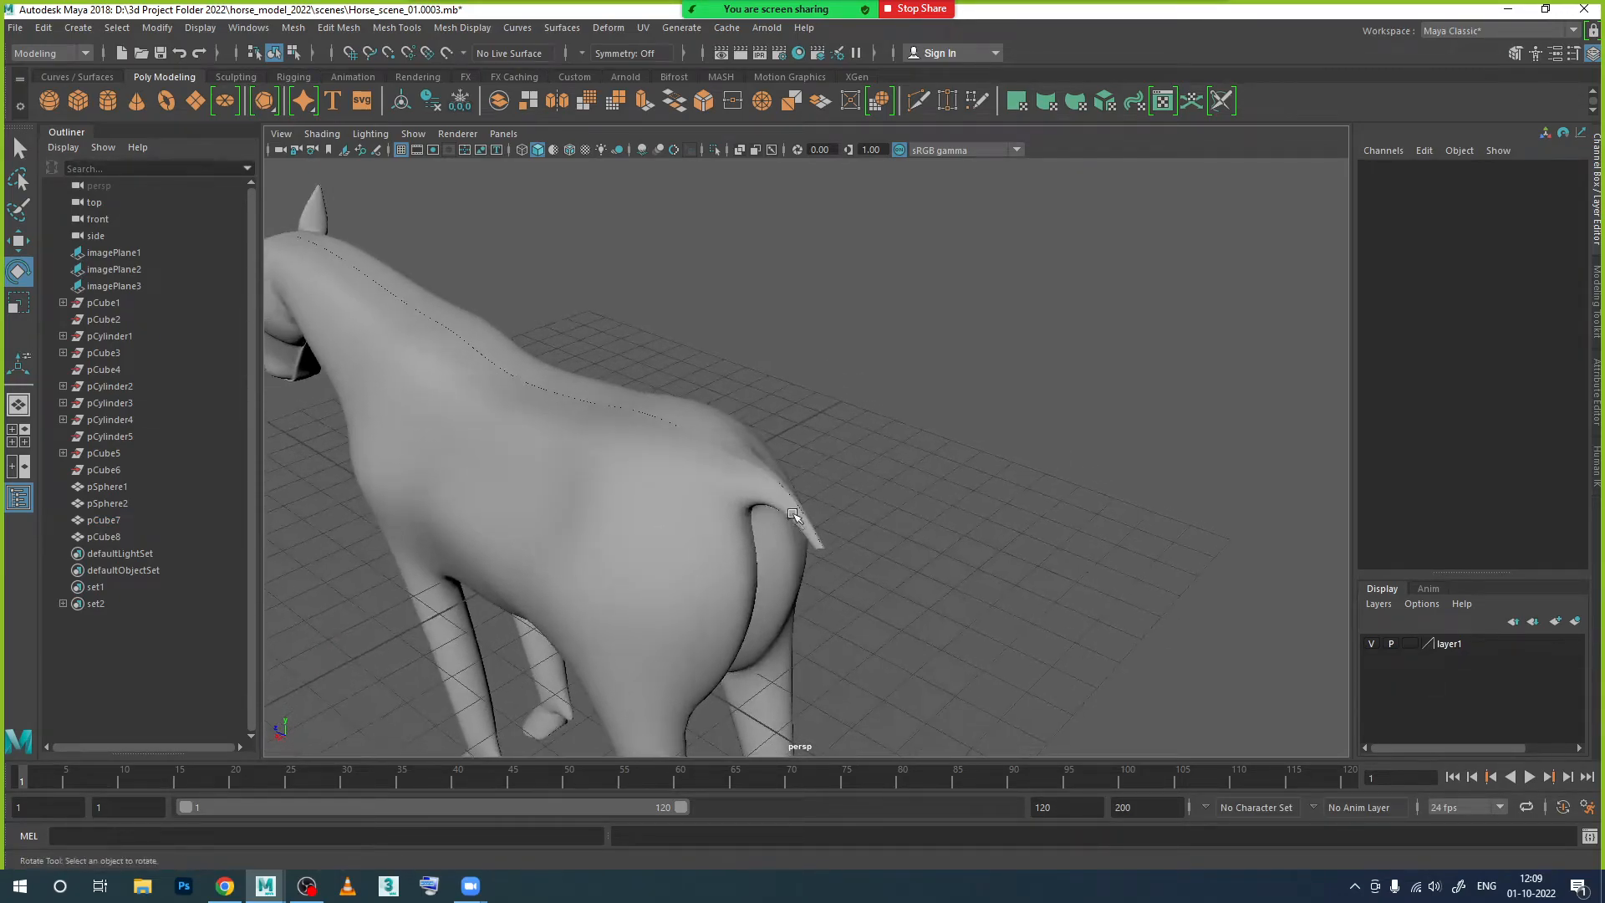
Step: Select the edge loop around the middle of the tail on one half of the horse and scale it
{"action": "left_click", "coordinate": [792, 513]}
{"action": "left_click_drag", "start_coordinate": [837, 581], "coordinate": [760, 501], "text": "alt"}
{"action": "scroll", "coordinate": [760, 500], "scroll_direction": "up", "scroll_amount": 8}
{"action": "right_click_drag", "start_coordinate": [811, 423], "coordinate": [809, 393]}
{"action": "left_click", "coordinate": [817, 427]}
{"action": "left_click_drag", "start_coordinate": [816, 426], "coordinate": [805, 544], "text": "alt"}
{"action": "key", "text": "r"}
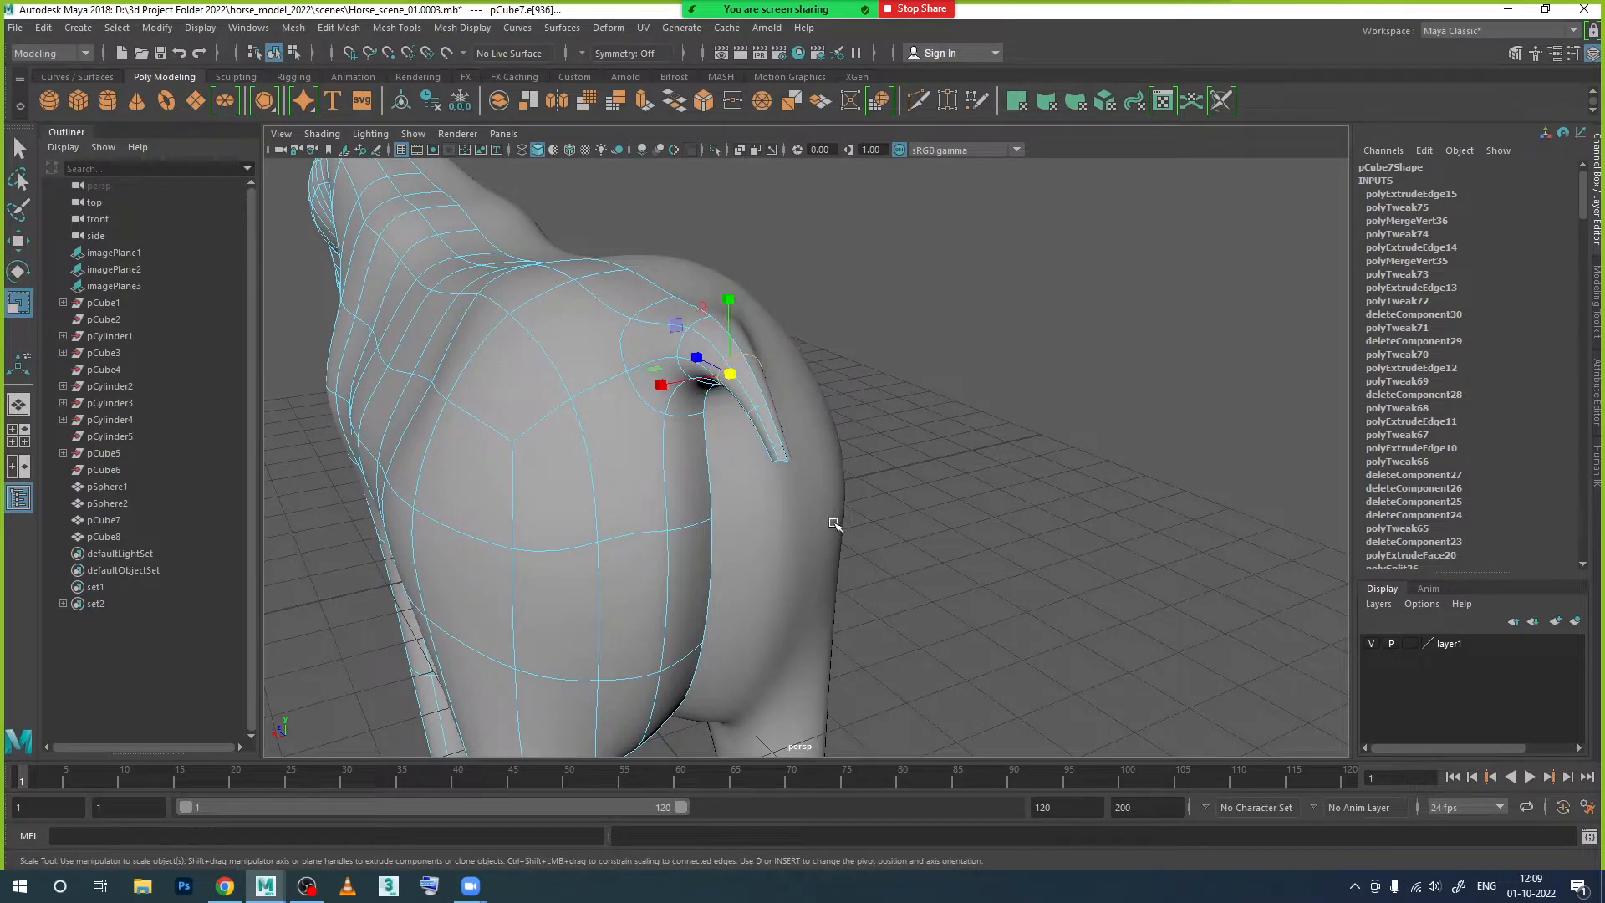
{"action": "left_click_drag", "start_coordinate": [734, 389], "coordinate": [767, 412]}
Step: Move the tail's two middle edge loops sideways, away from the center seam, to thicken the tail
{"action": "double_click", "coordinate": [759, 404]}
{"action": "left_click_drag", "start_coordinate": [835, 512], "coordinate": [770, 515], "text": "alt"}
{"action": "scroll", "coordinate": [761, 500], "scroll_direction": "up", "scroll_amount": 1}
{"action": "middle_click_drag", "start_coordinate": [760, 499], "coordinate": [888, 488], "text": "alt"}
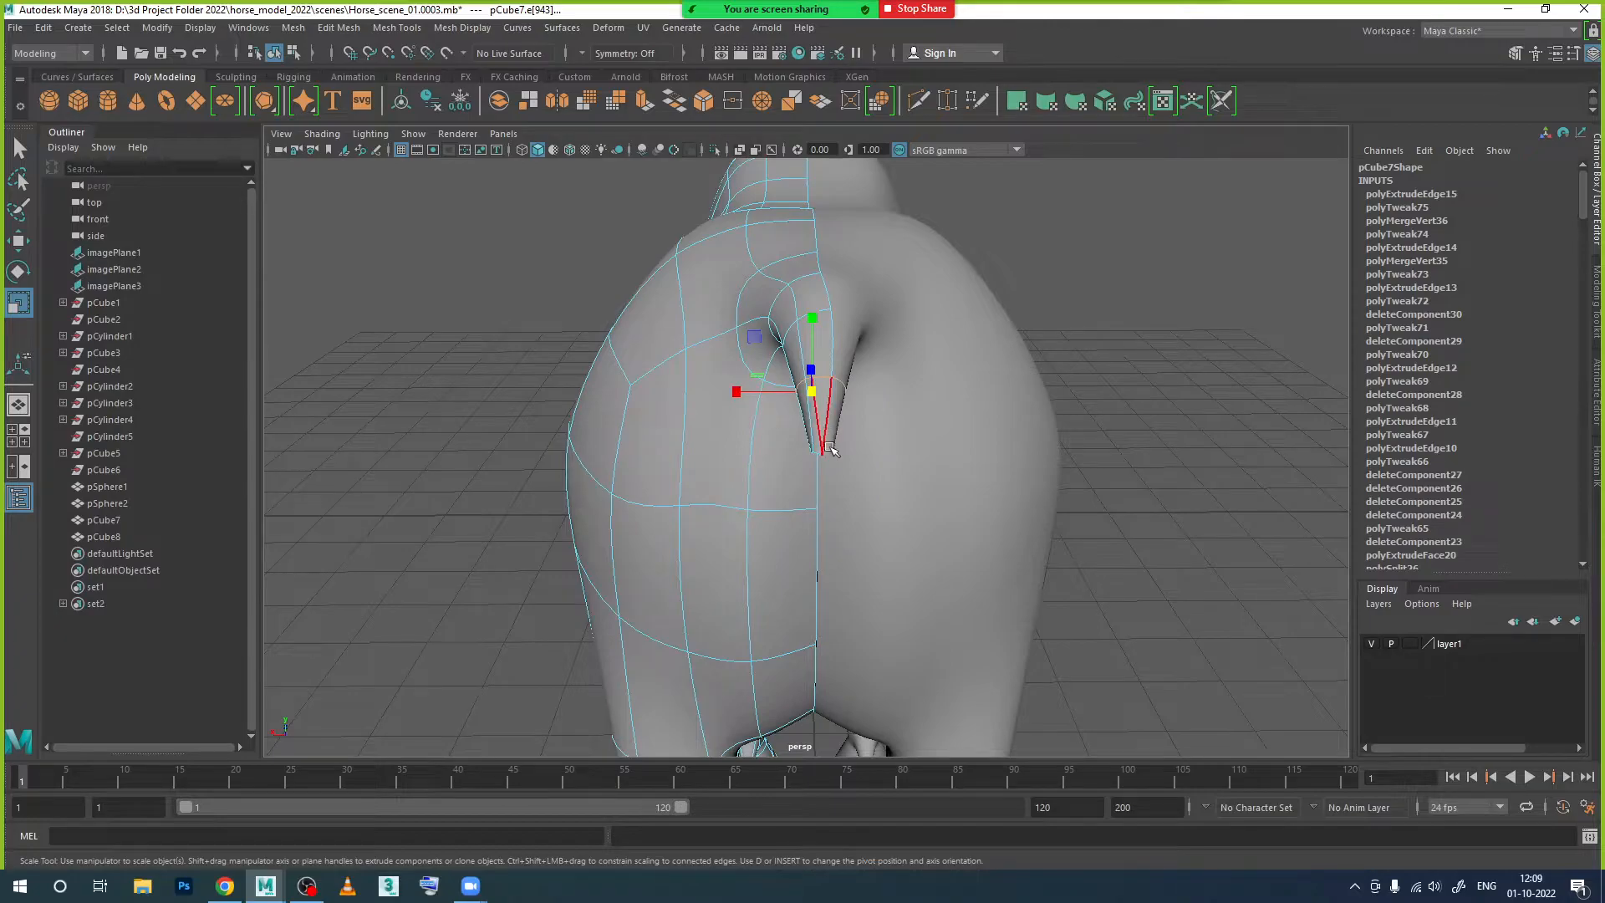
{"action": "key", "text": "w"}
{"action": "left_click_drag", "start_coordinate": [753, 392], "coordinate": [737, 393]}
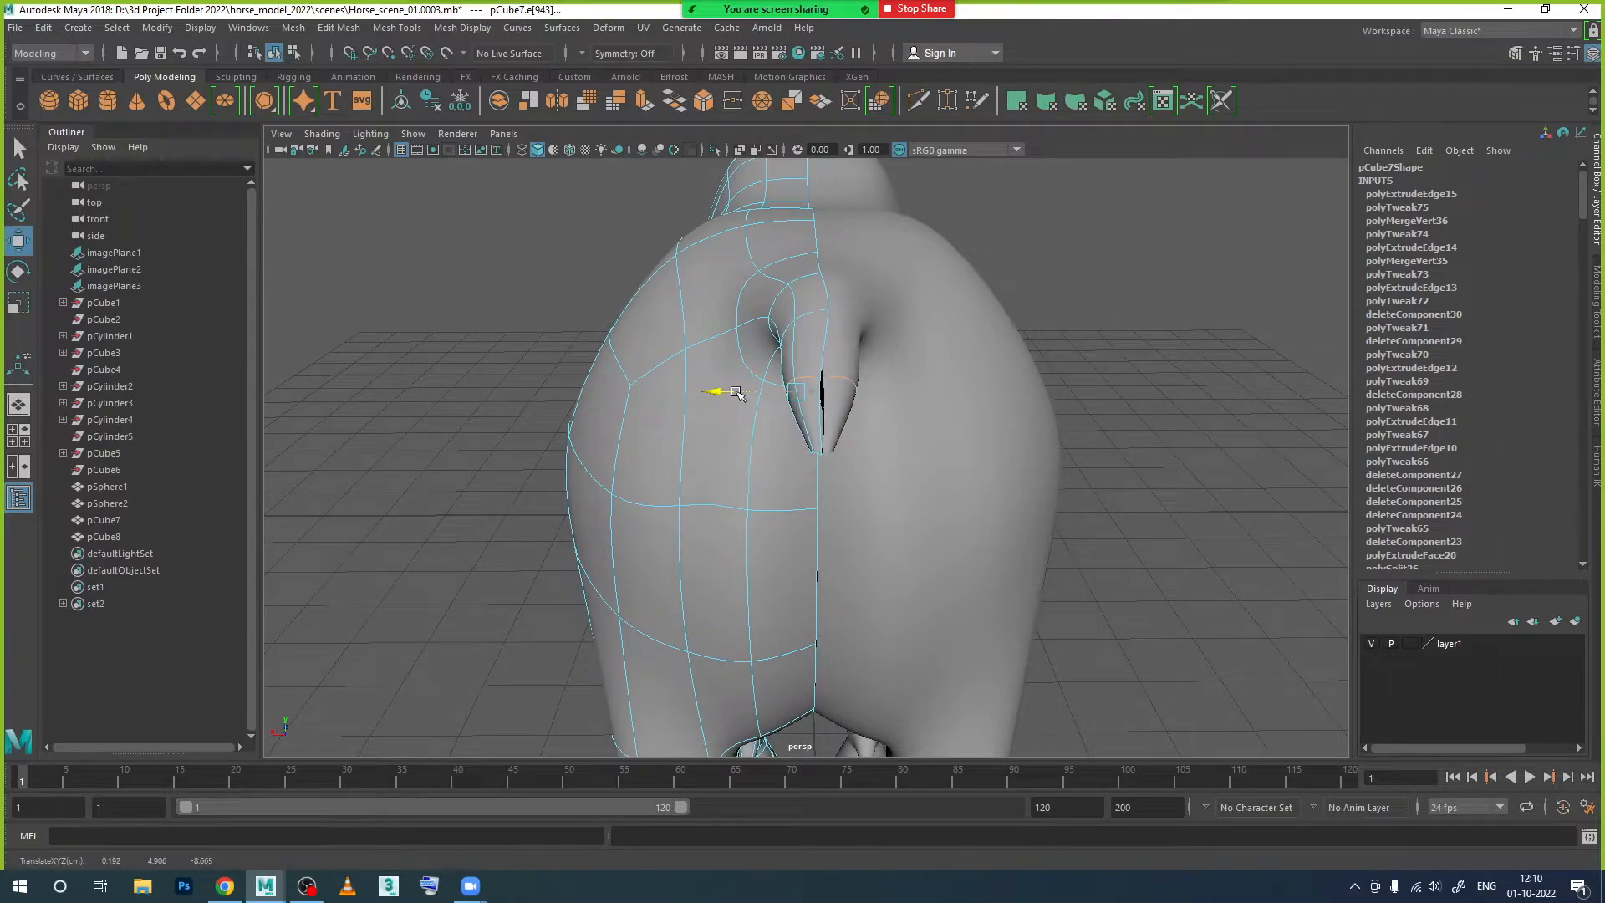
{"action": "left_click", "coordinate": [801, 325]}
{"action": "left_click_drag", "start_coordinate": [767, 346], "coordinate": [757, 349]}
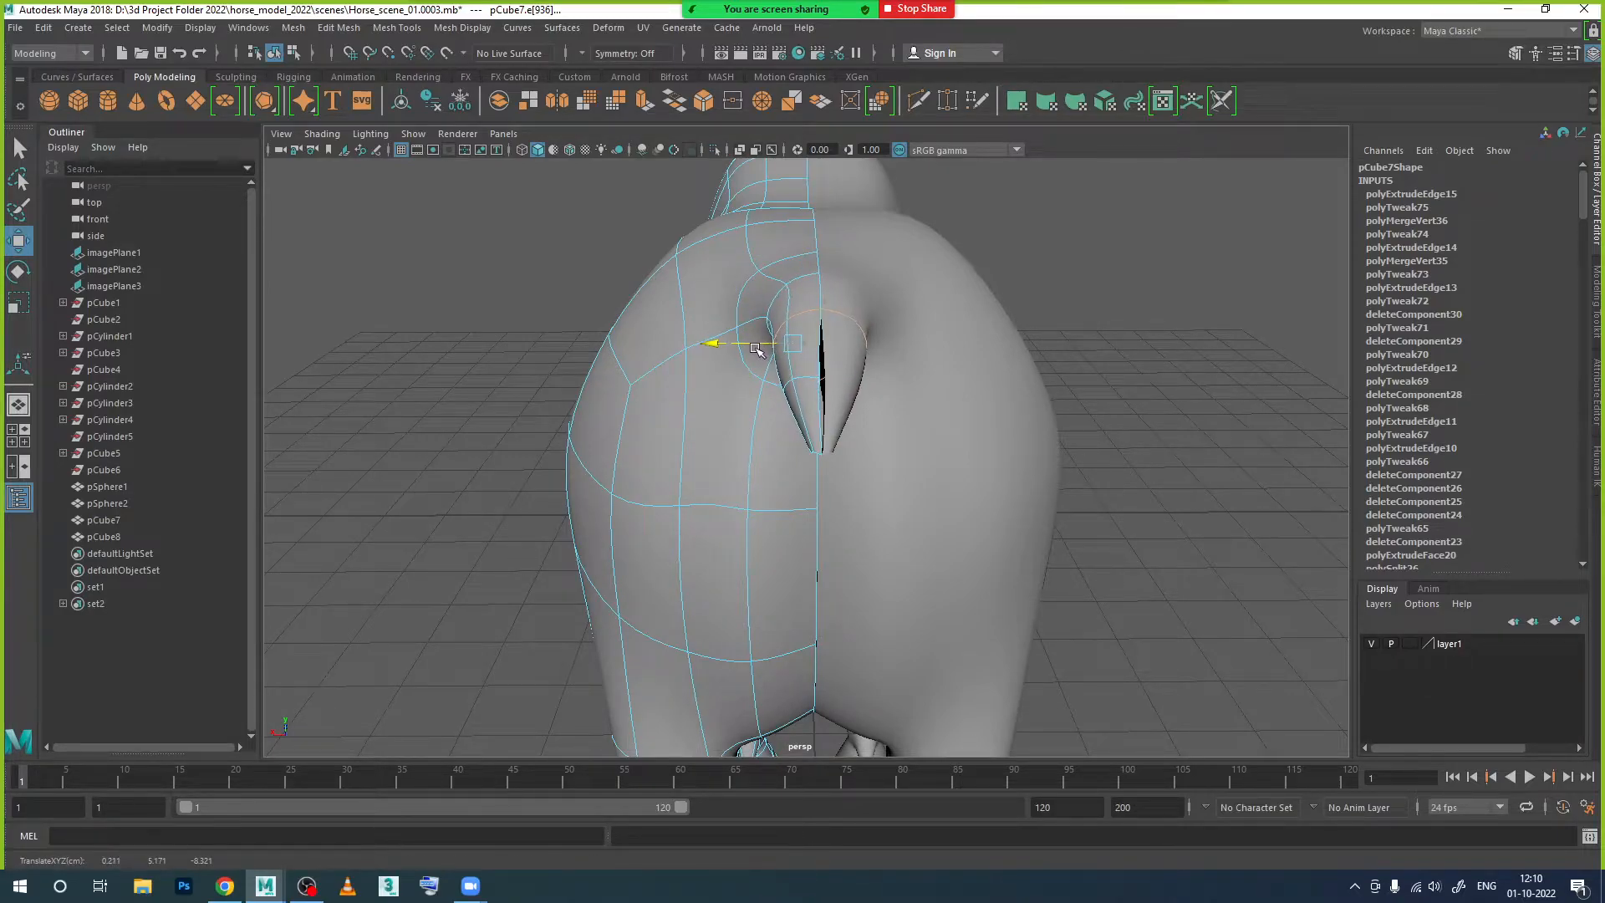
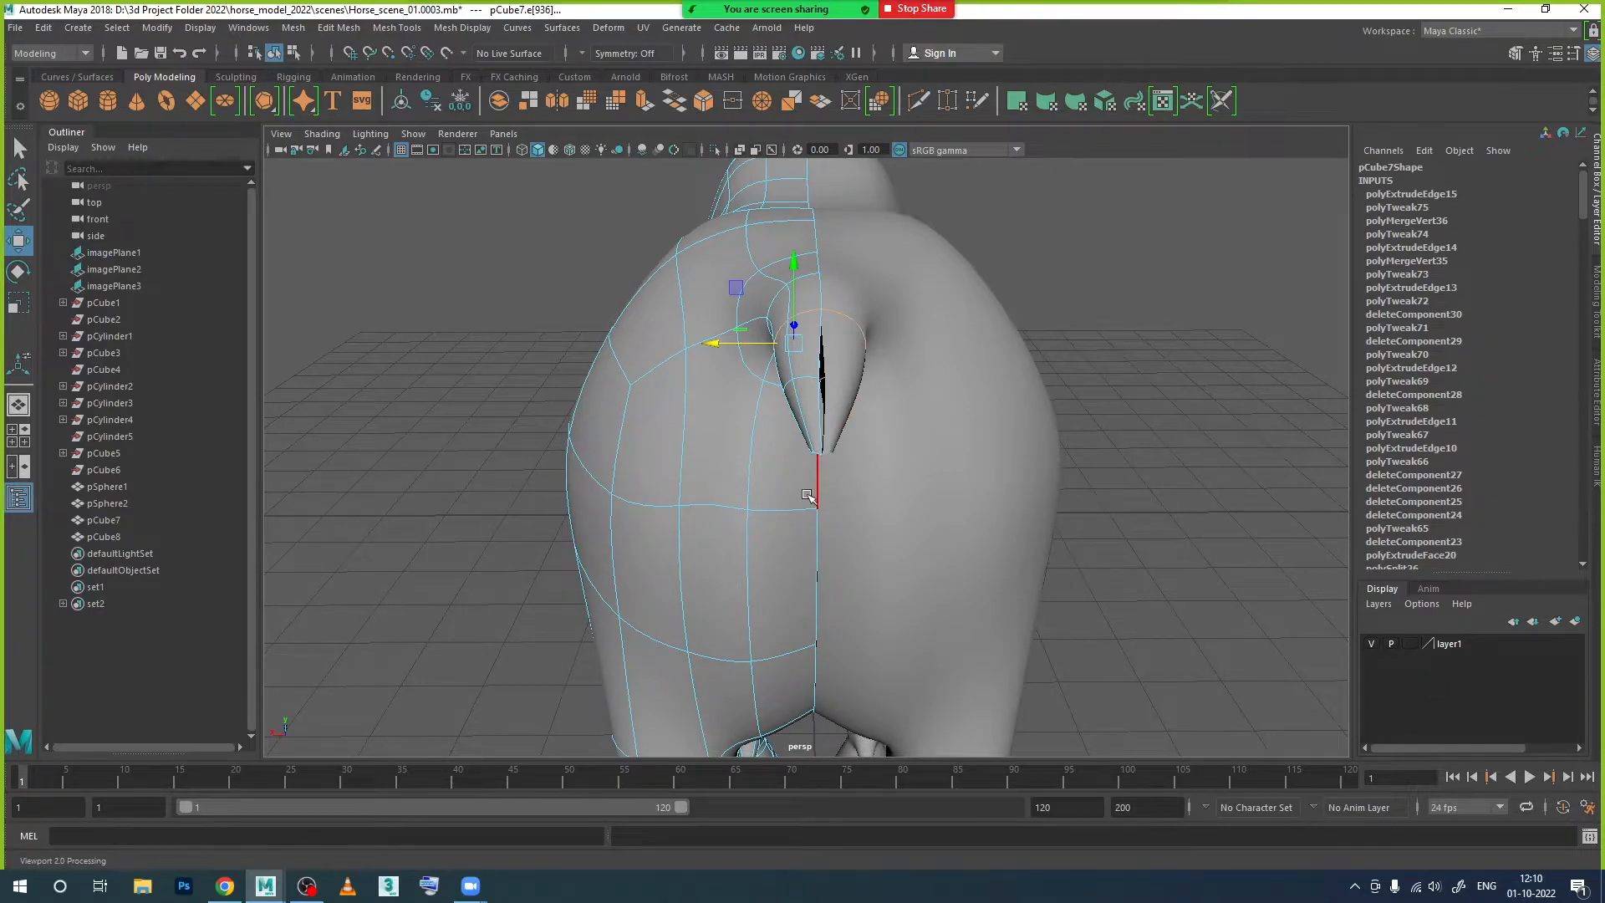
Step: Raise the upper center vertex at the open end of the tail
{"action": "scroll", "coordinate": [815, 480], "scroll_direction": "up", "scroll_amount": 5}
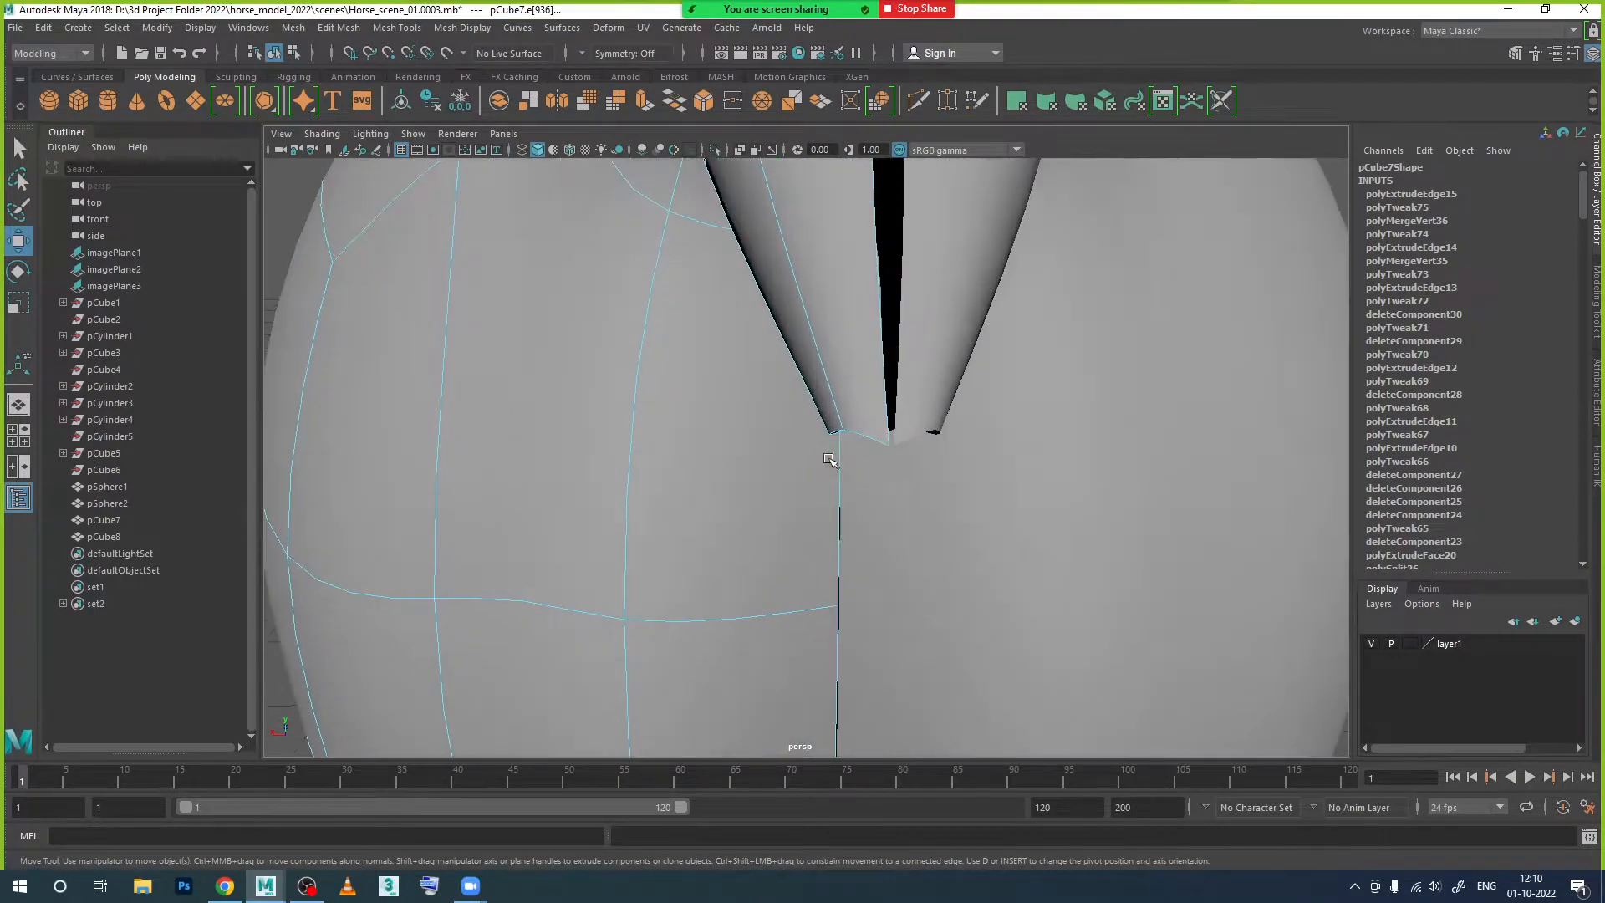
{"action": "right_click_drag", "start_coordinate": [902, 458], "coordinate": [815, 414]}
{"action": "left_click", "coordinate": [891, 445]}
{"action": "left_click_drag", "start_coordinate": [891, 402], "coordinate": [894, 335]}
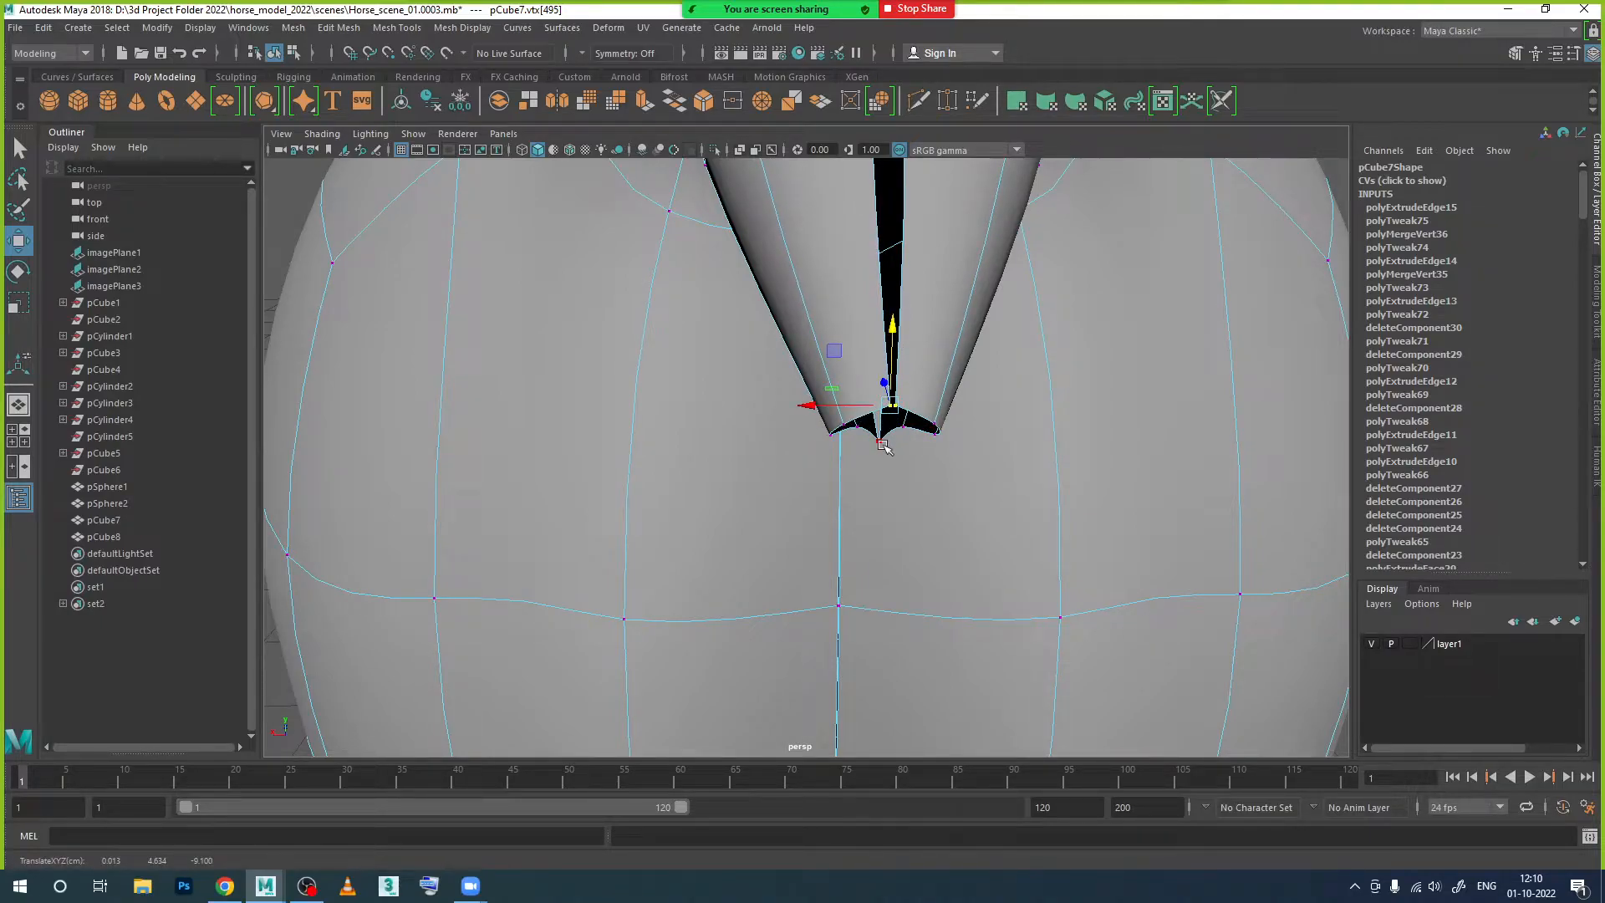
Step: Move the upper center vertices along the tail's middle sideways onto the seam to close the gap between the halves
{"action": "right_click_drag", "start_coordinate": [917, 399], "coordinate": [970, 378]}
{"action": "scroll", "coordinate": [967, 390], "scroll_direction": "down", "scroll_amount": 2}
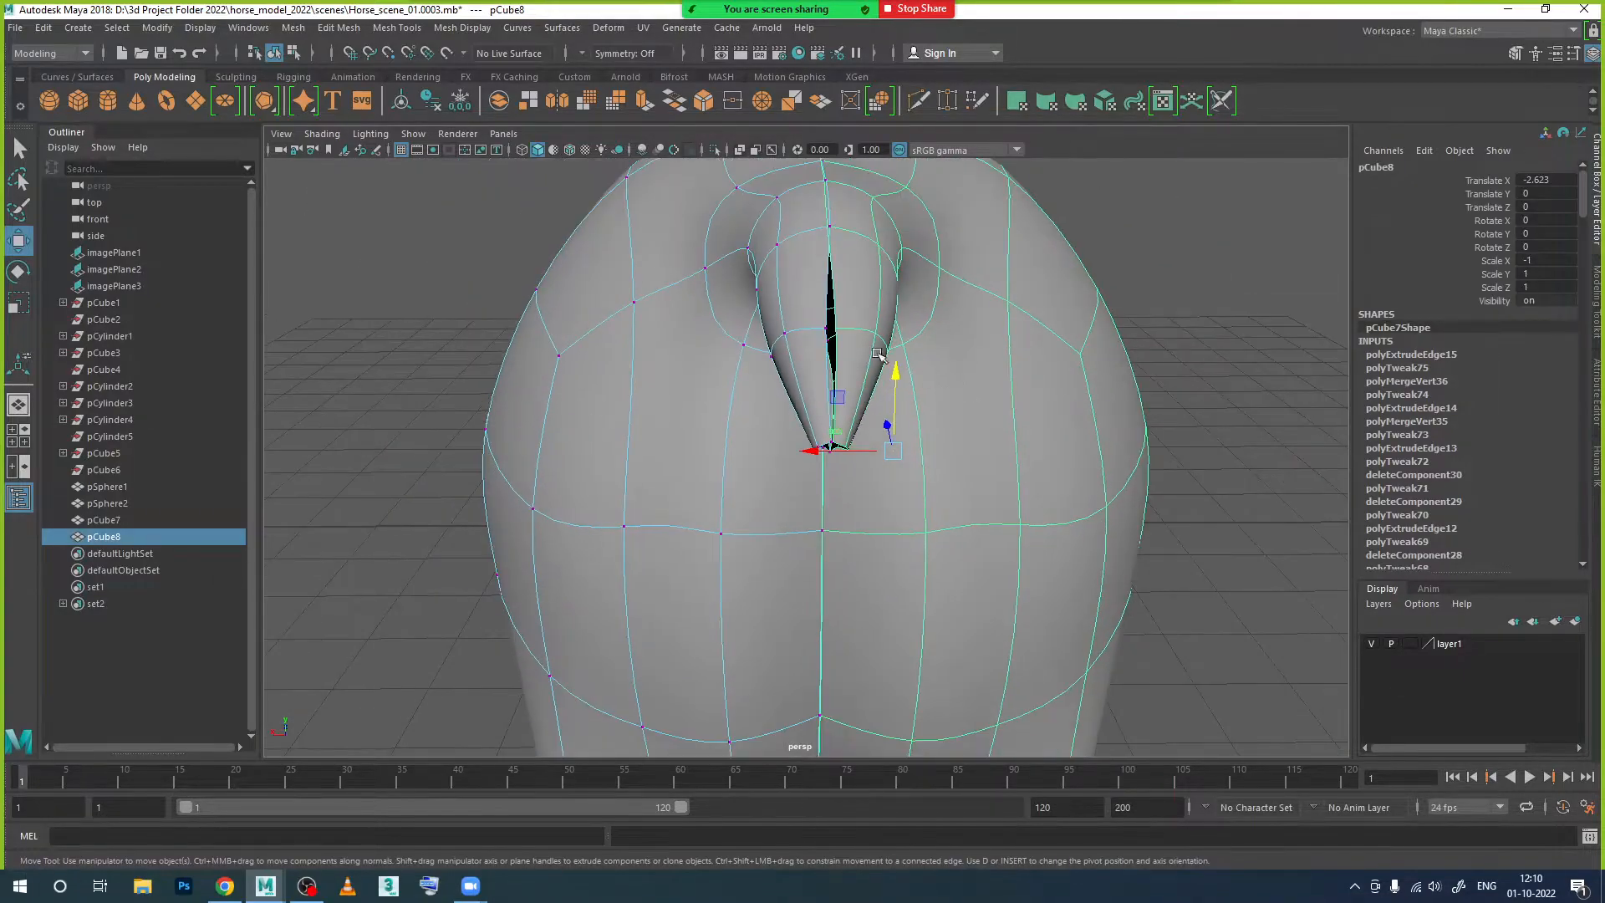
{"action": "left_click", "coordinate": [823, 330]}
{"action": "left_click_drag", "start_coordinate": [746, 335], "coordinate": [756, 330]}
{"action": "left_click", "coordinate": [832, 222]}
{"action": "left_click_drag", "start_coordinate": [796, 226], "coordinate": [792, 224]}
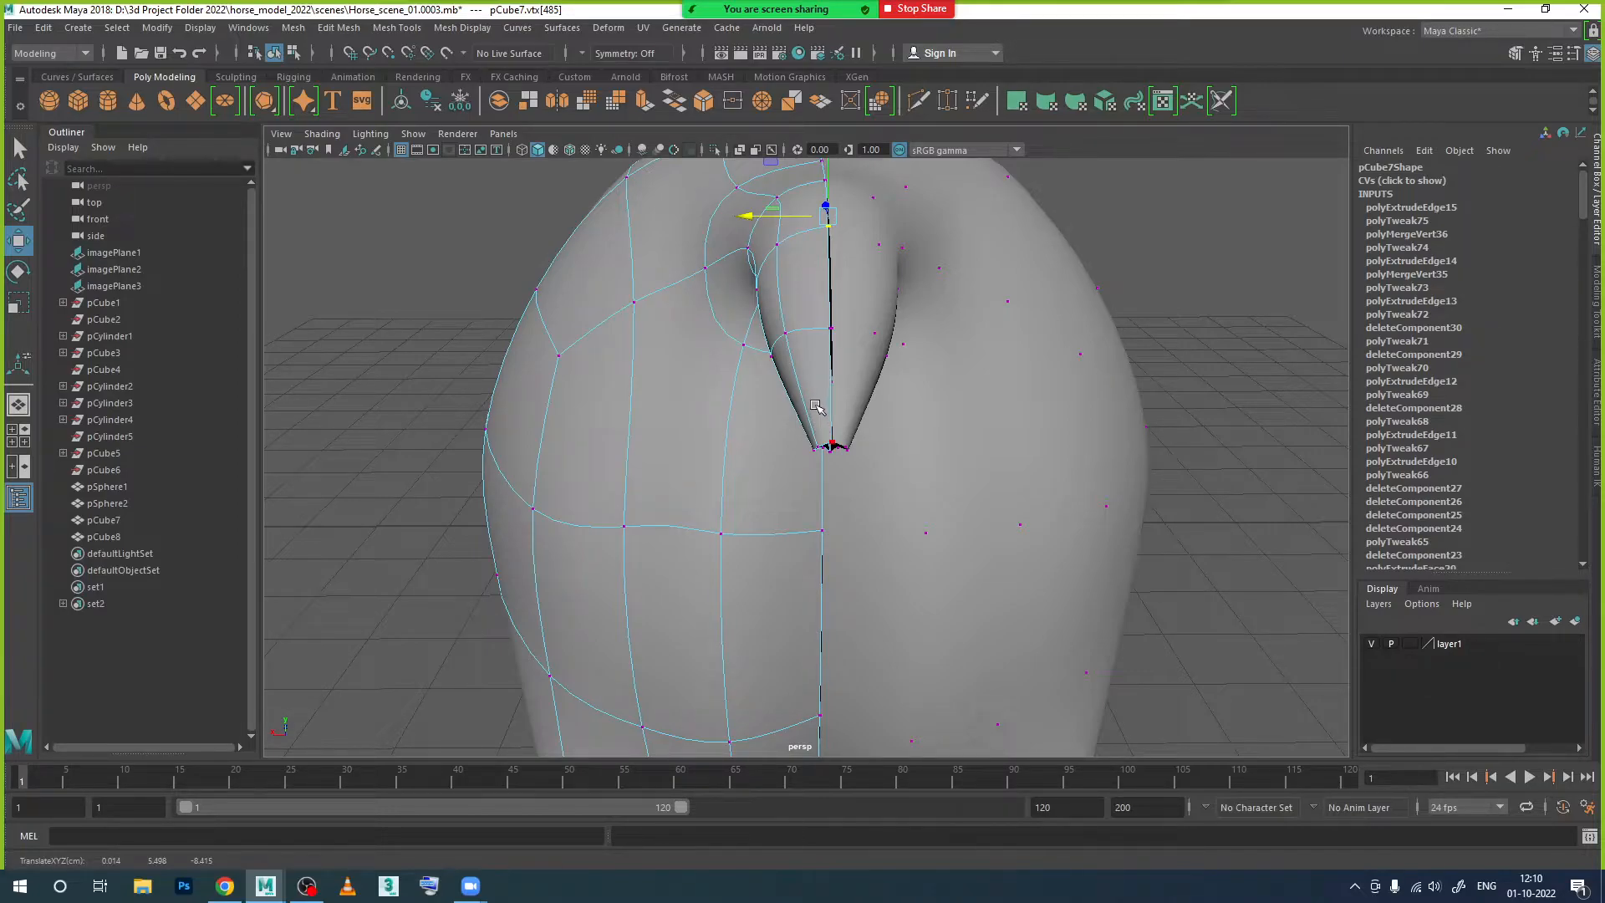
Step: Select the vertex ring at the tail's open end and scale it wider sideways
{"action": "left_click_drag", "start_coordinate": [846, 435], "coordinate": [842, 306], "text": "alt"}
{"action": "scroll", "coordinate": [844, 306], "scroll_direction": "up", "scroll_amount": 5}
{"action": "middle_click_drag", "start_coordinate": [861, 308], "coordinate": [886, 504], "text": "alt"}
{"action": "left_click_drag", "start_coordinate": [998, 312], "coordinate": [858, 436]}
{"action": "mouse_move", "coordinate": [858, 438]}
{"action": "left_mouse_down", "text": "alt"}
{"action": "mouse_move", "coordinate": [877, 466]}
{"action": "mouse_move", "coordinate": [863, 468]}
{"action": "left_mouse_up", "text": "alt"}
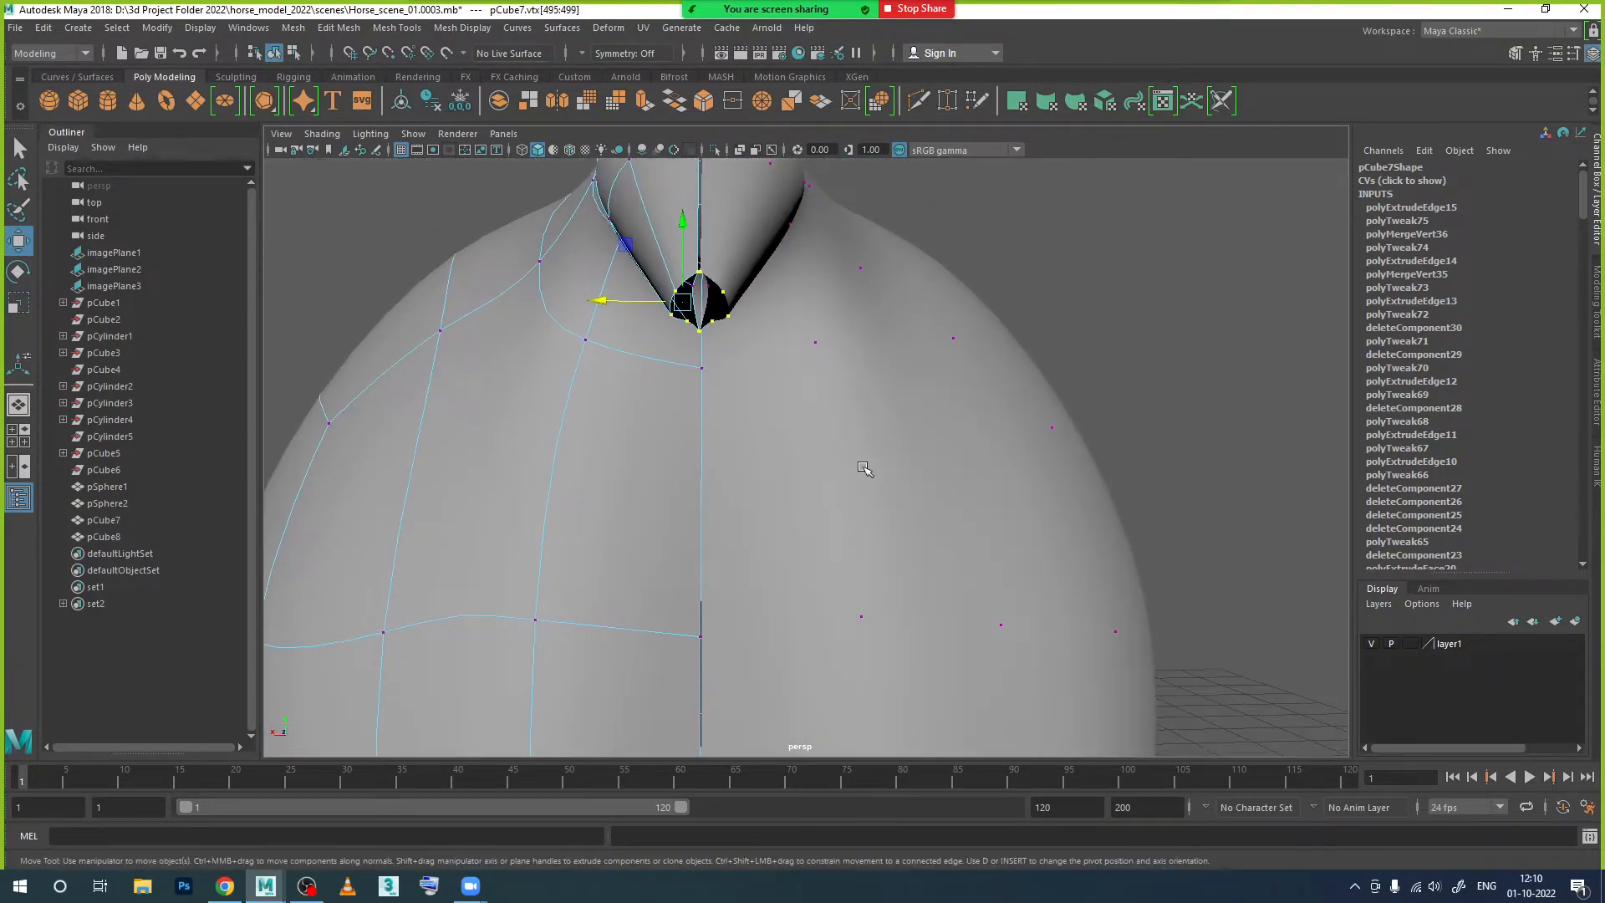
{"action": "key", "text": "r"}
{"action": "left_click_drag", "start_coordinate": [688, 305], "coordinate": [565, 300]}
Step: Move the tail's end edge loop sideways away from the seam and turn off the smooth preview
{"action": "right_click_drag", "start_coordinate": [858, 283], "coordinate": [807, 280]}
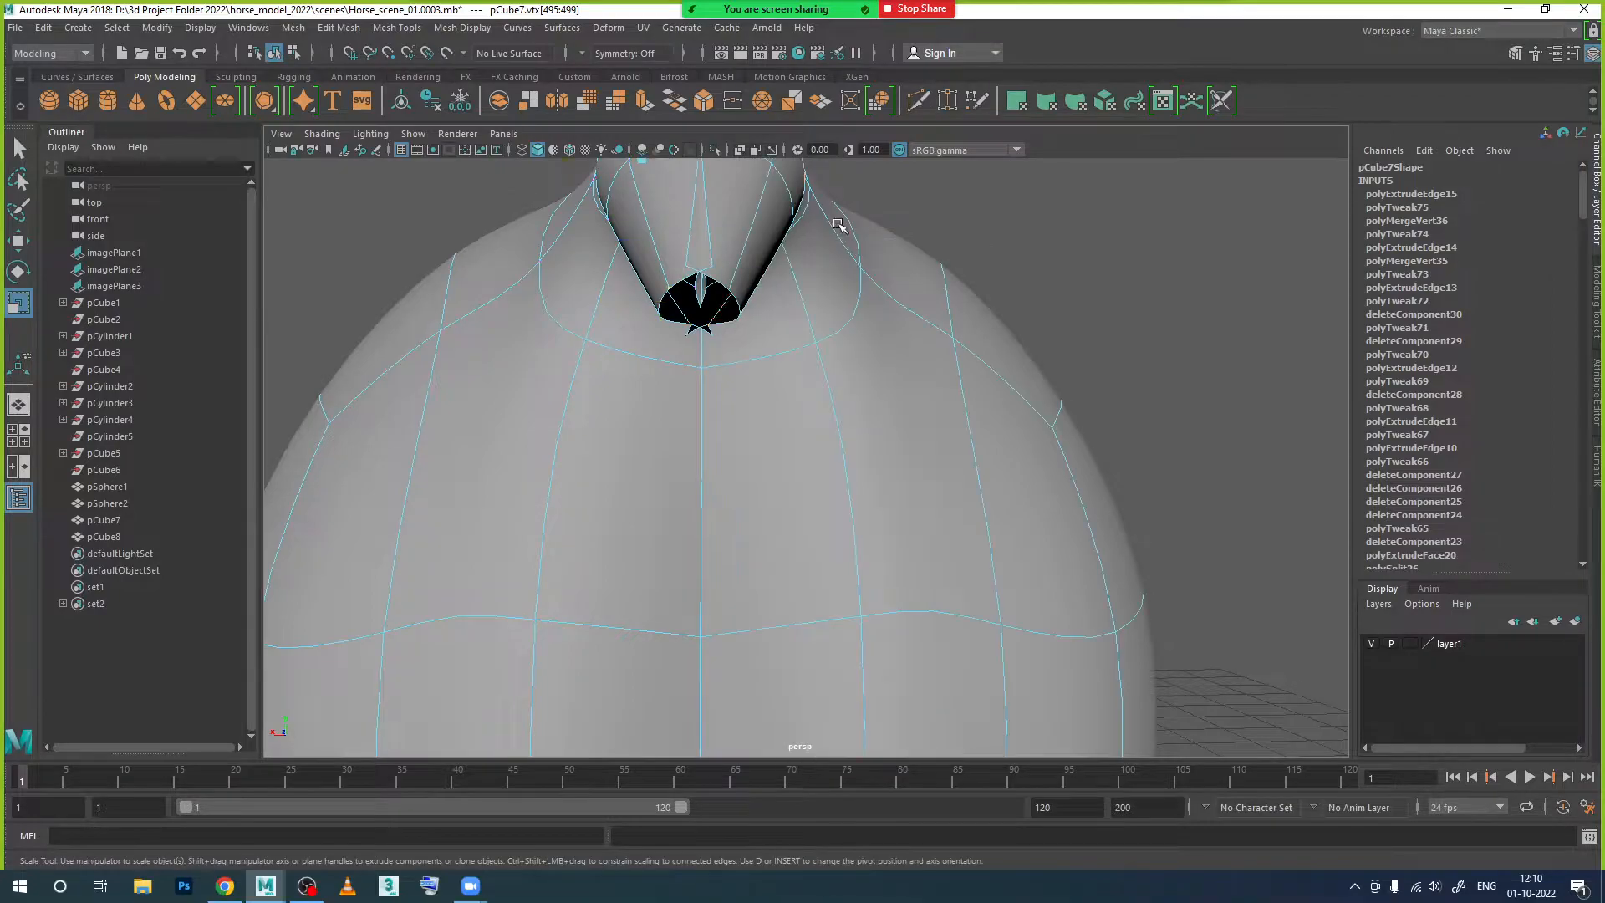
{"action": "double_click", "coordinate": [681, 281]}
{"action": "left_click_drag", "start_coordinate": [685, 366], "coordinate": [673, 310], "text": "alt"}
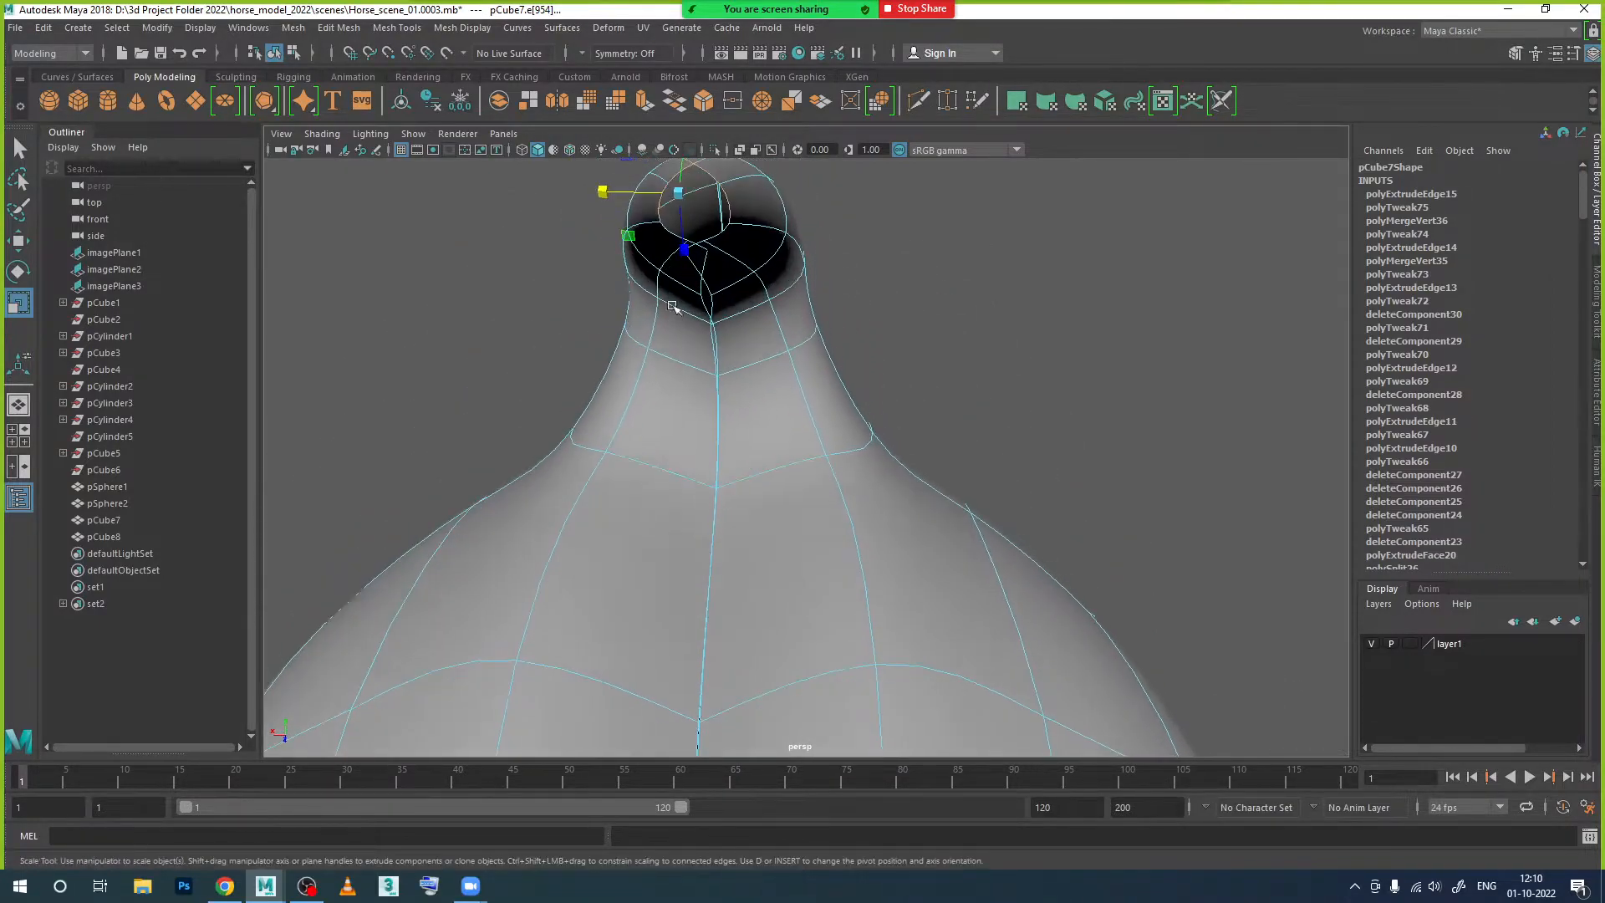
{"action": "double_click", "coordinate": [690, 289]}
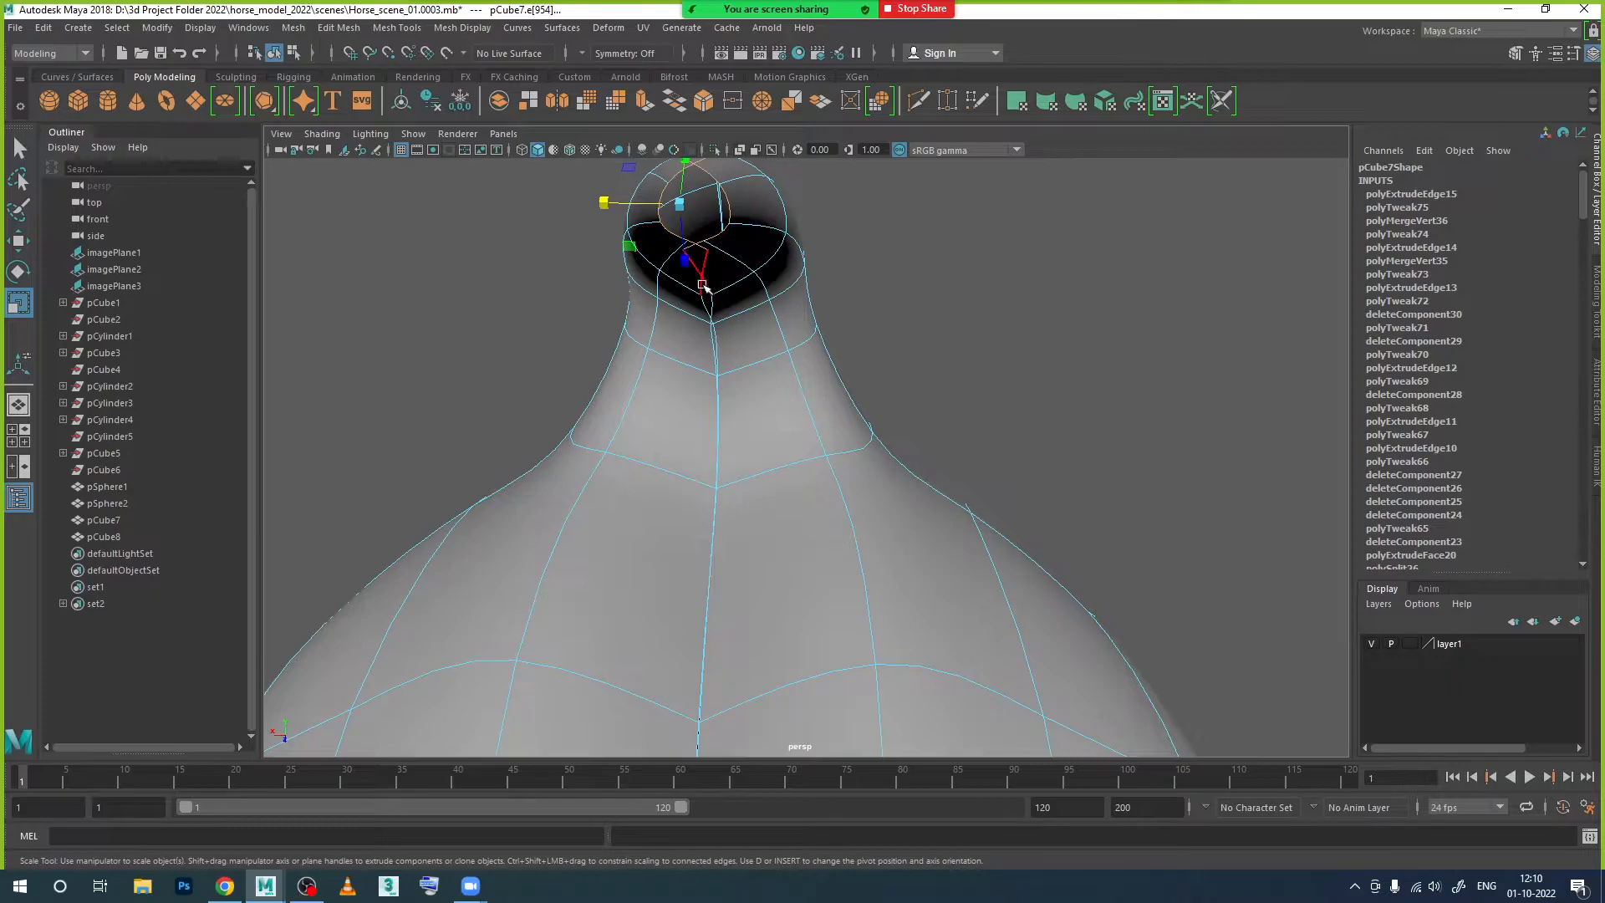
{"action": "key", "text": "w"}
{"action": "left_click_drag", "start_coordinate": [610, 204], "coordinate": [596, 207]}
{"action": "key", "text": "1"}
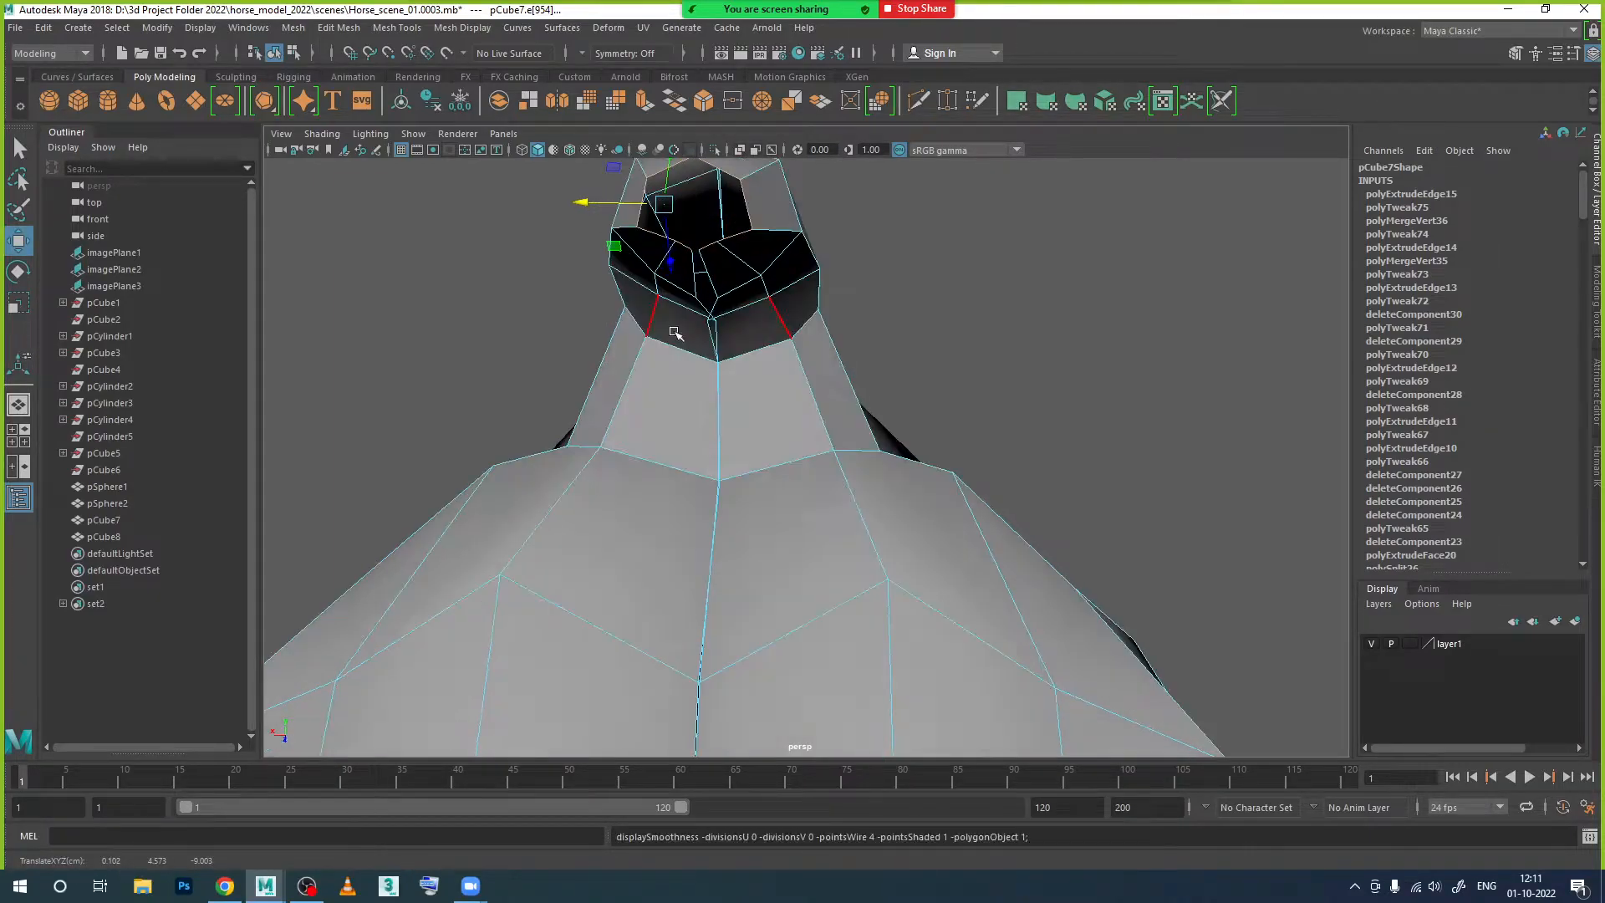
Step: Move the center vertices on the tail's underside and end sideways back onto the seam
{"action": "right_click_drag", "start_coordinate": [676, 331], "coordinate": [602, 298], "text": "alt"}
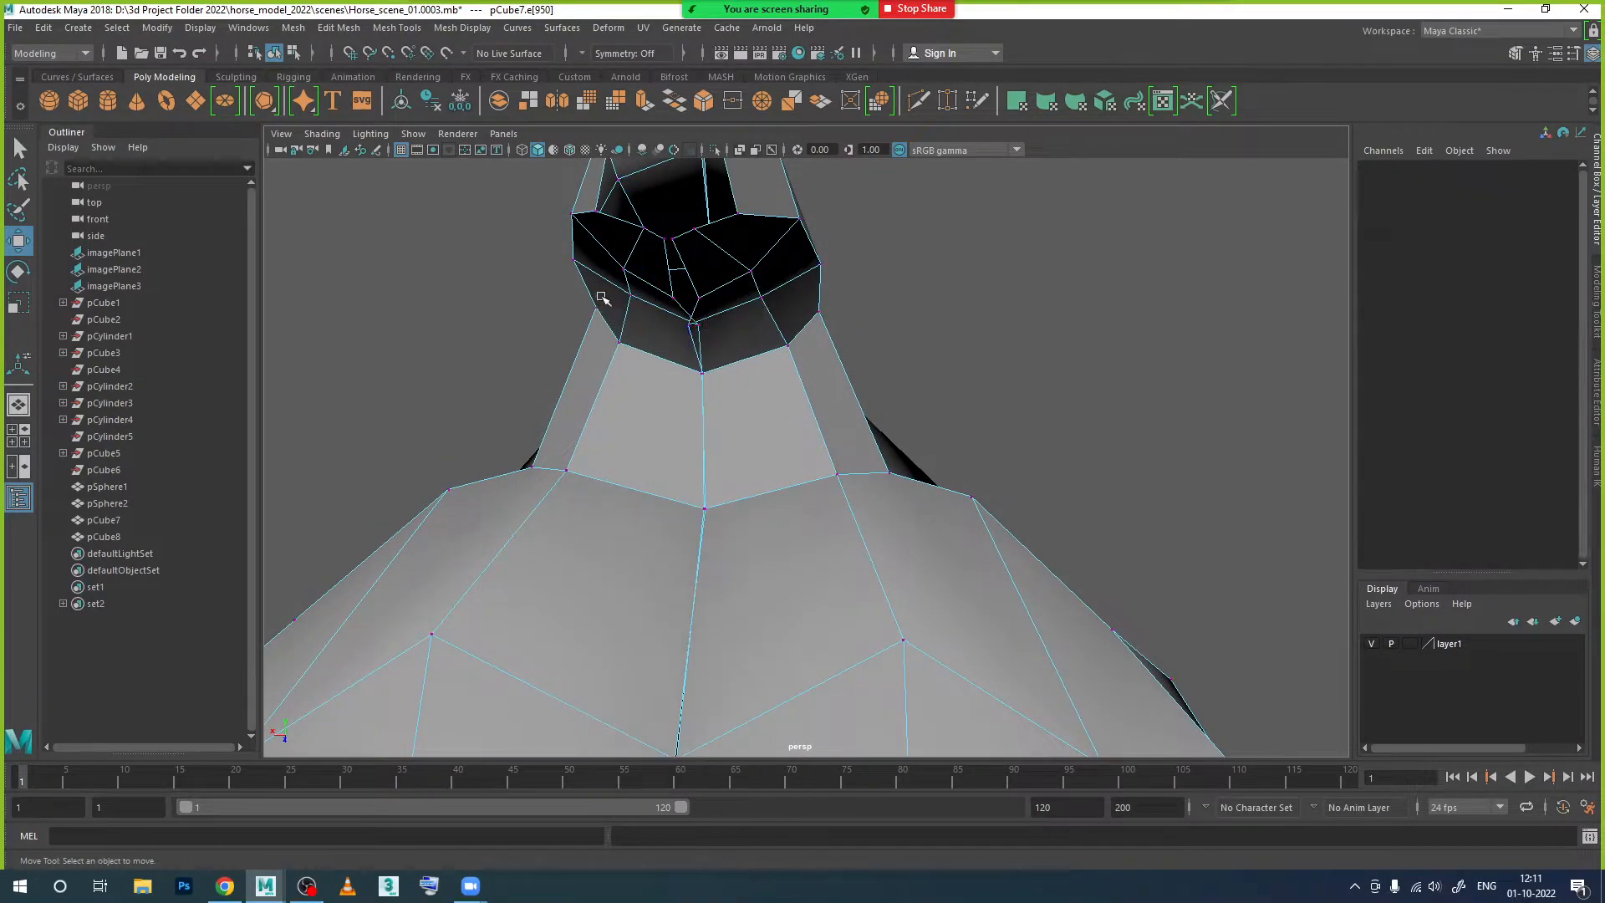
{"action": "left_click", "coordinate": [673, 300]}
{"action": "left_click_drag", "start_coordinate": [625, 299], "coordinate": [638, 299]}
{"action": "left_click", "coordinate": [692, 327]}
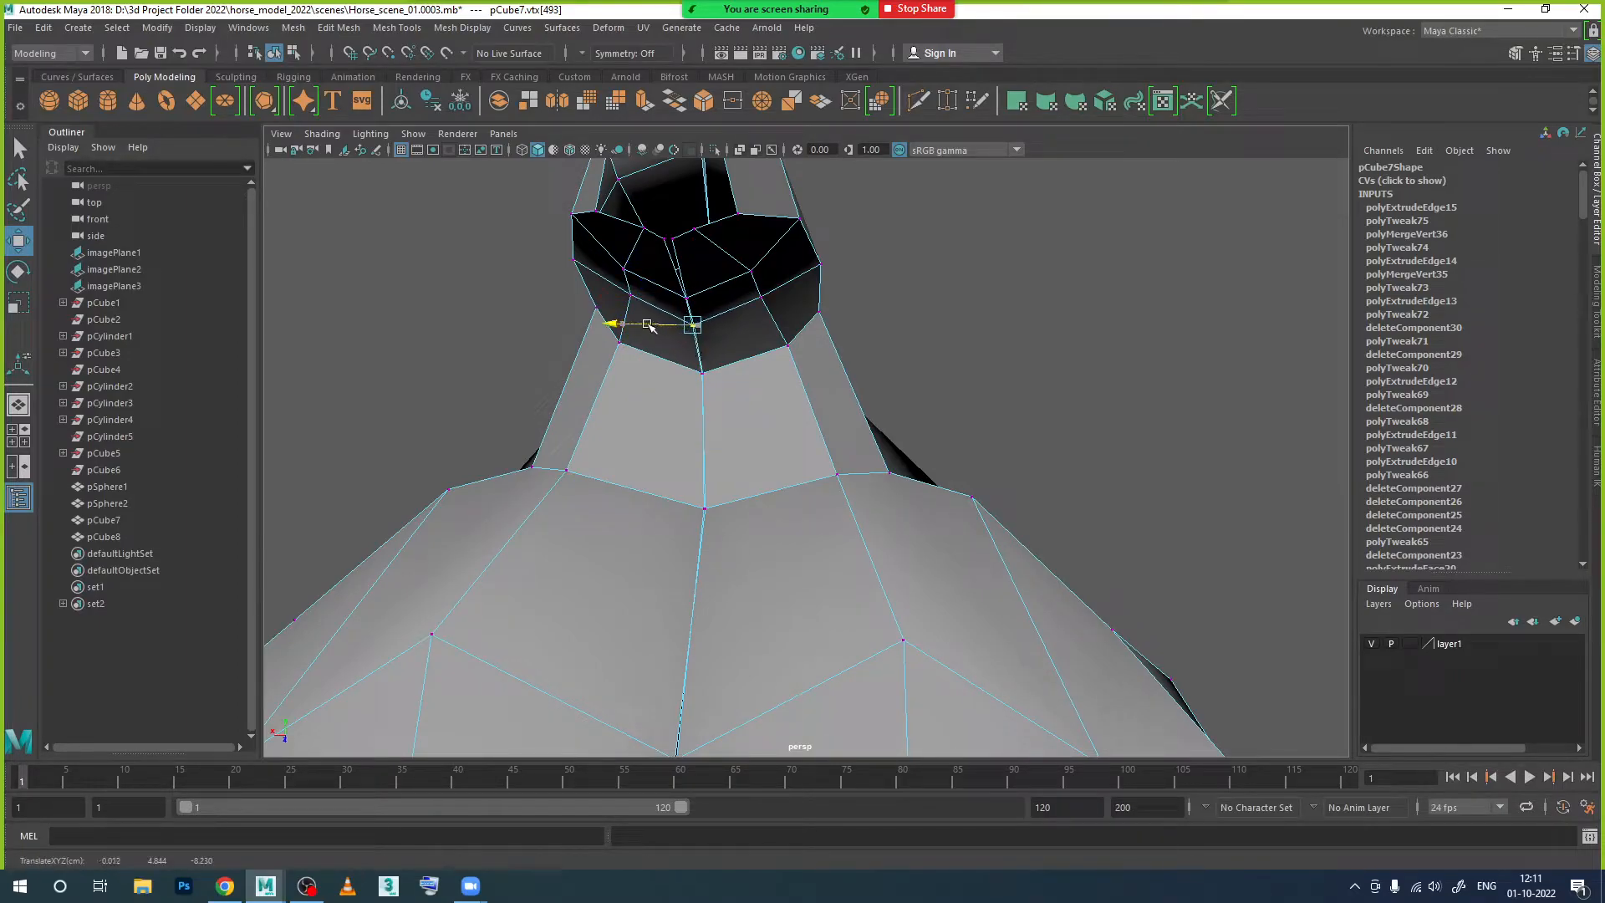
{"action": "left_click", "coordinate": [672, 240]}
{"action": "left_click", "coordinate": [636, 247]}
{"action": "left_click", "coordinate": [671, 243]}
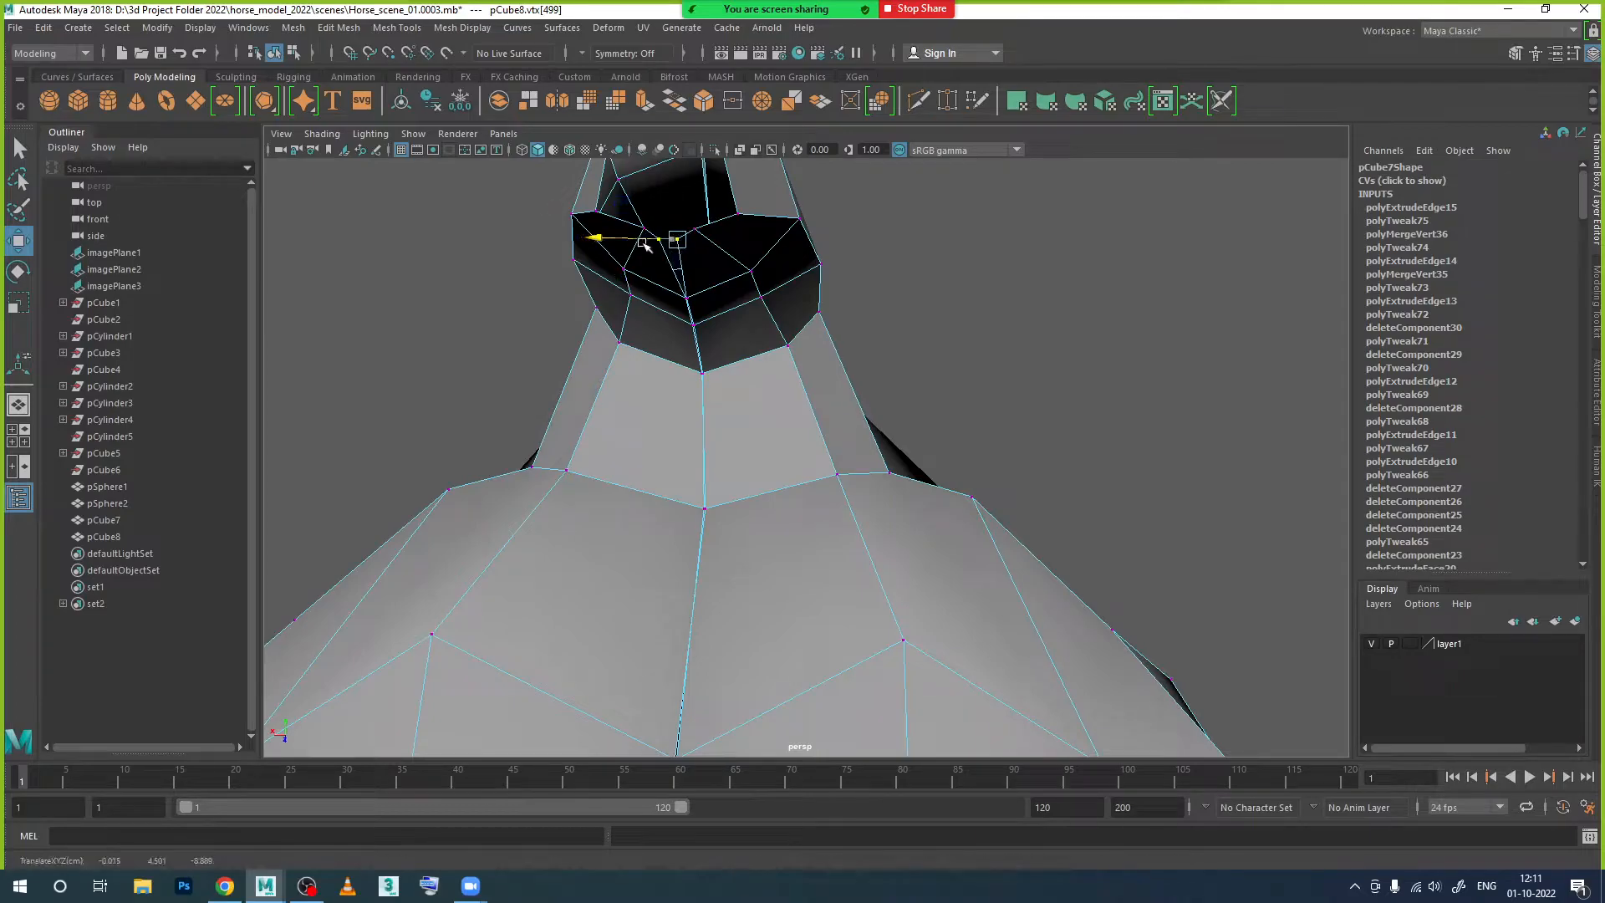
Step: Align the upper center vertex of the tail's end with the seam and check the tail's profile from the side
{"action": "left_click_drag", "start_coordinate": [640, 244], "coordinate": [786, 323], "text": "alt"}
{"action": "scroll", "coordinate": [786, 324], "scroll_direction": "down", "scroll_amount": 5}
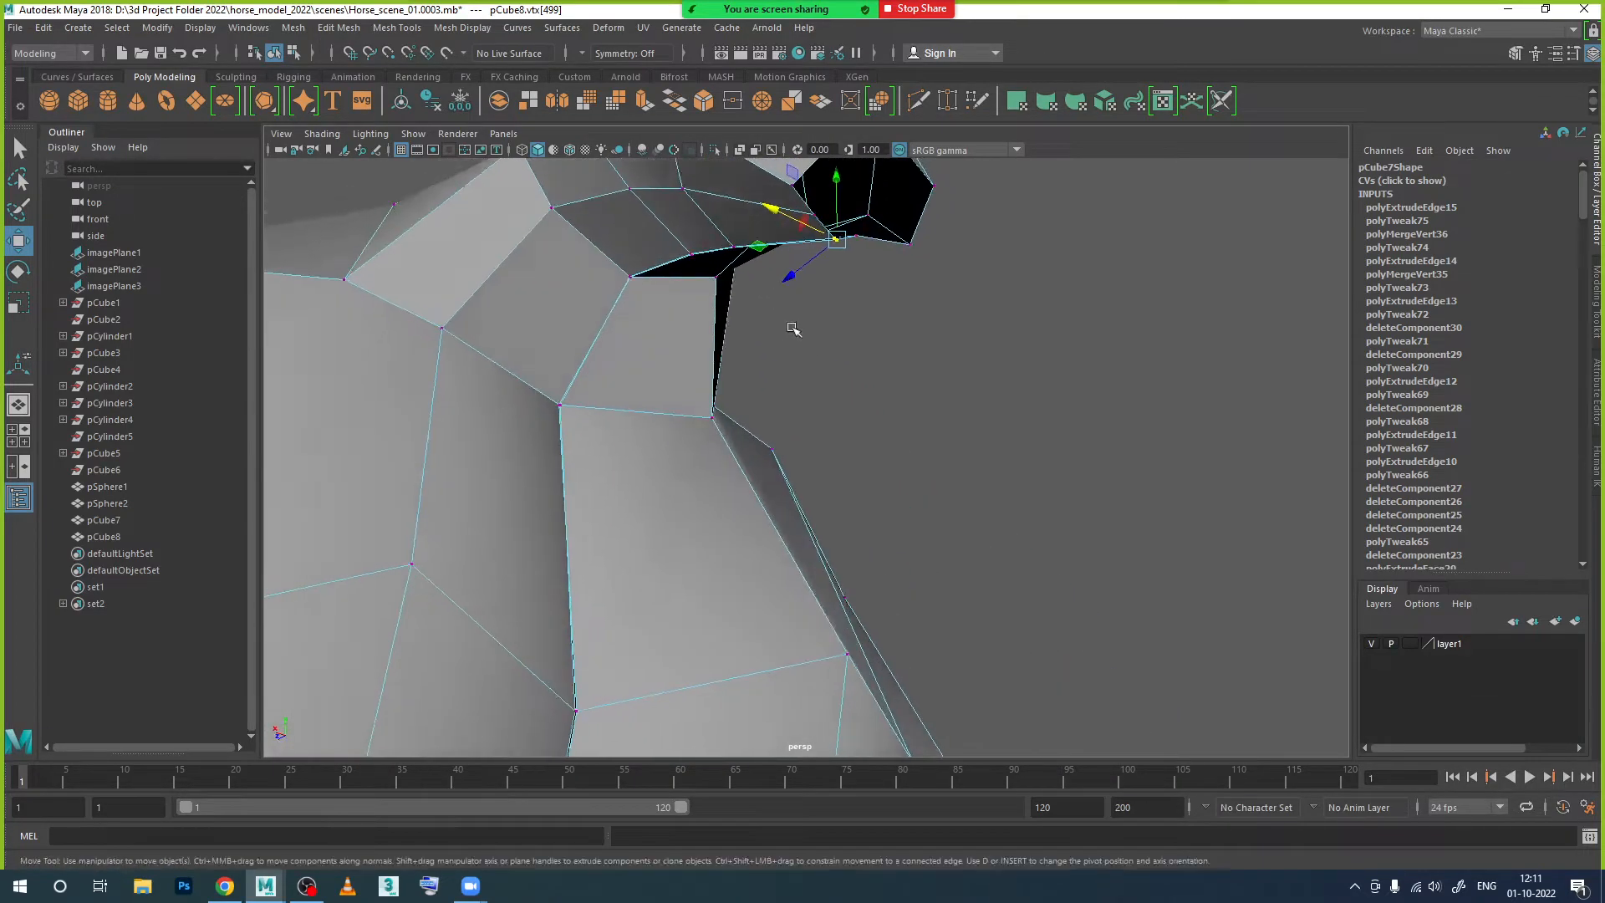
{"action": "left_click_drag", "start_coordinate": [826, 398], "coordinate": [805, 474], "text": "alt"}
{"action": "left_click", "coordinate": [764, 464]}
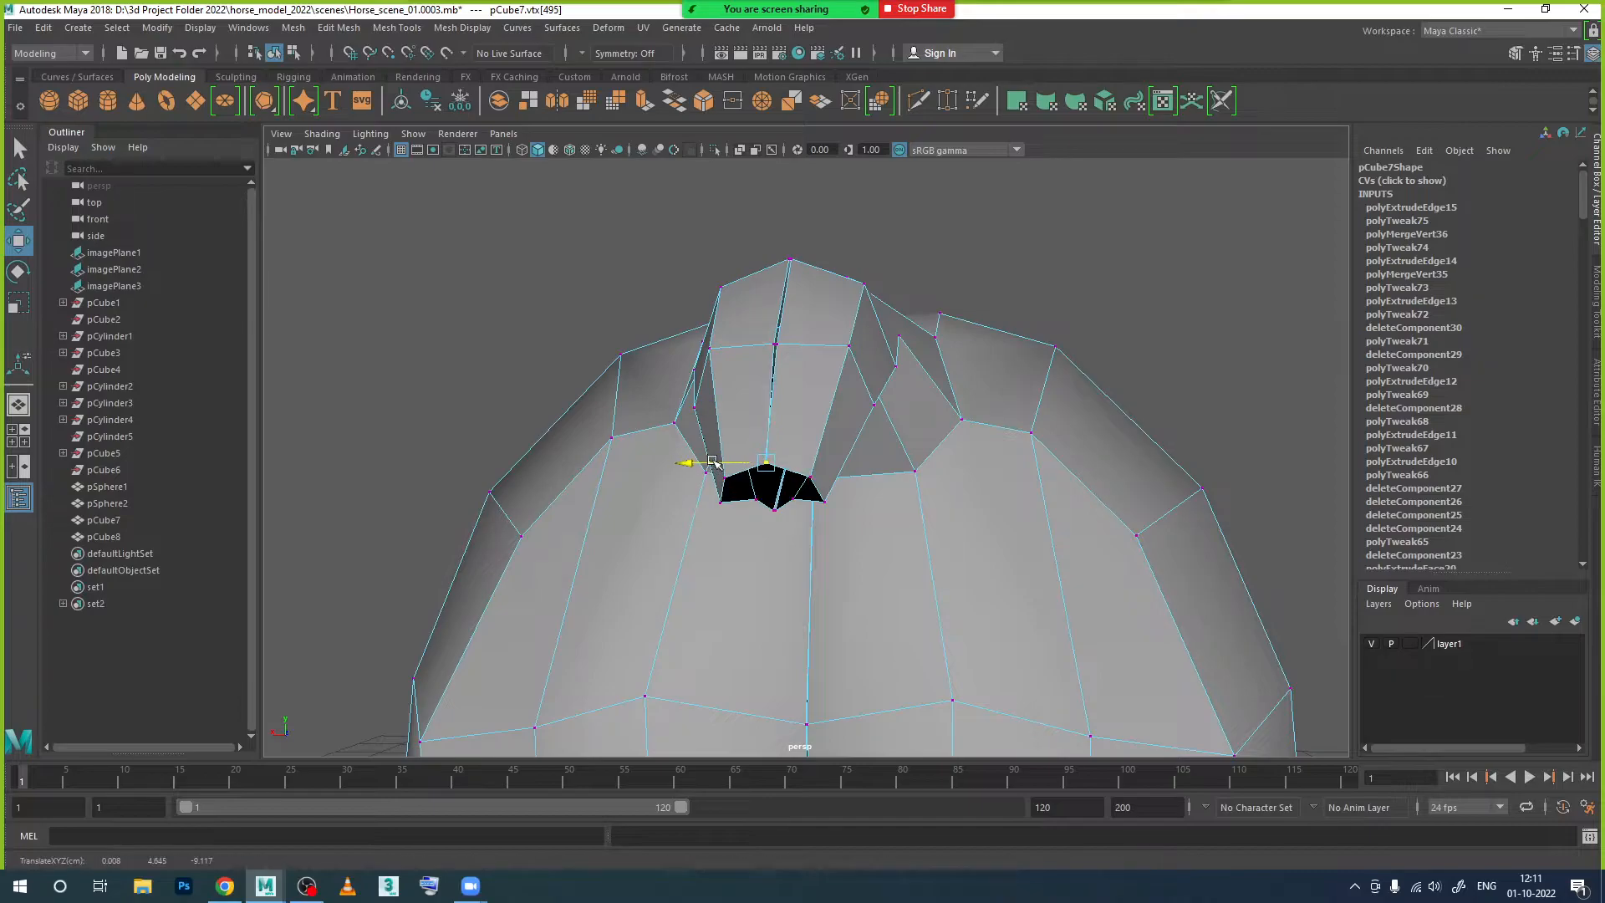
{"action": "scroll", "coordinate": [711, 465], "scroll_direction": "down", "scroll_amount": 4}
{"action": "left_click_drag", "start_coordinate": [712, 466], "coordinate": [839, 402], "text": "alt"}
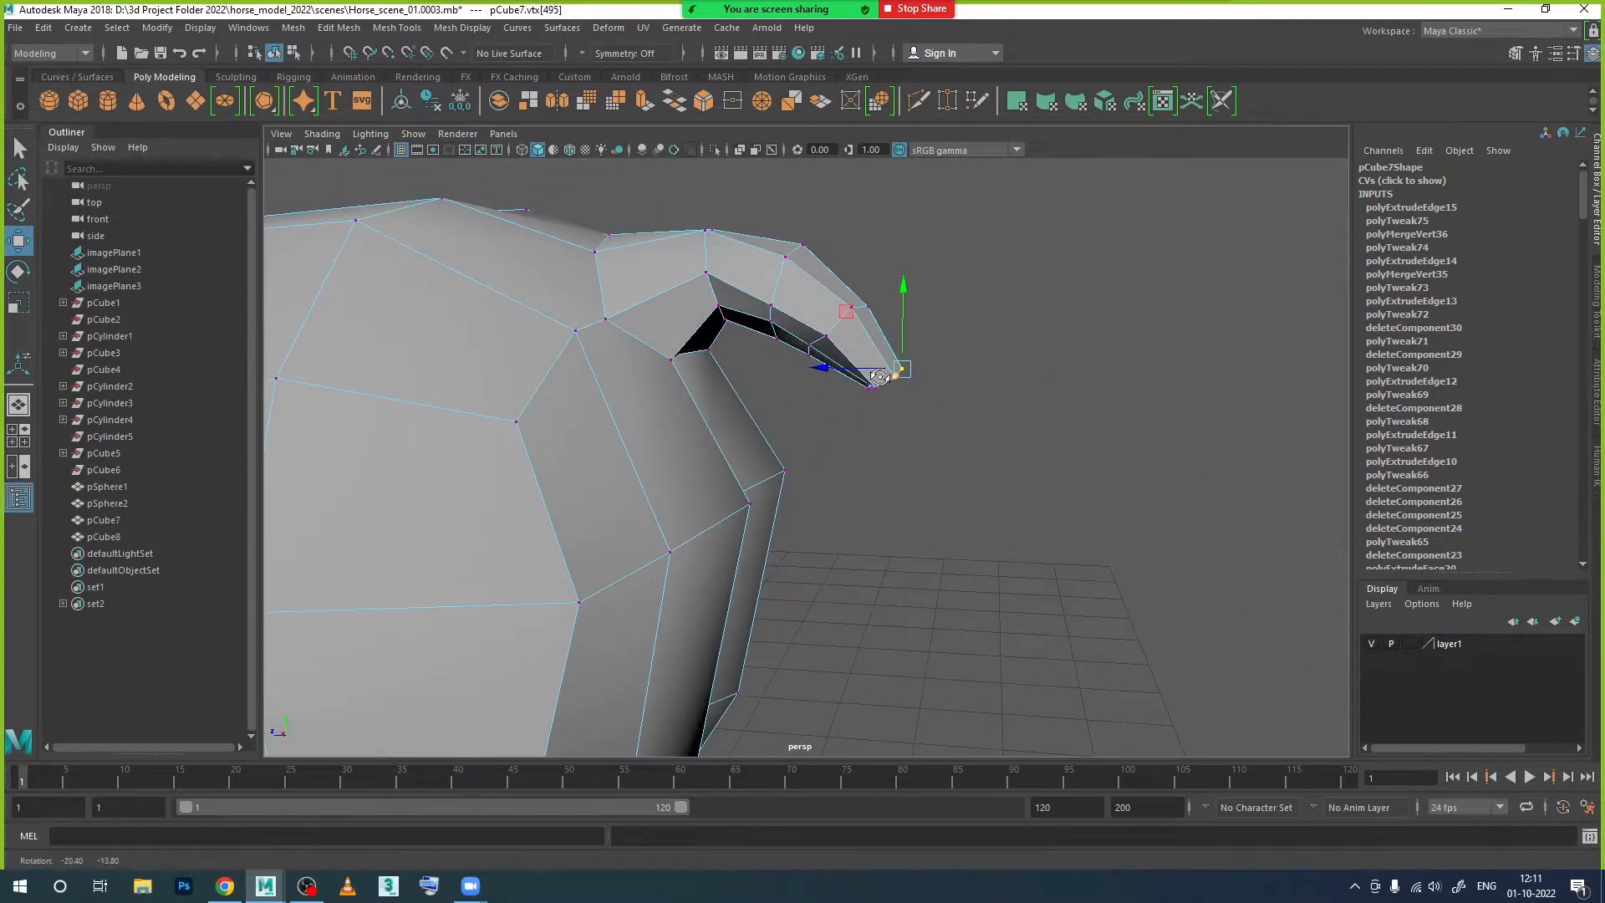
{"action": "left_click", "coordinate": [808, 260]}
{"action": "left_click", "coordinate": [803, 248]}
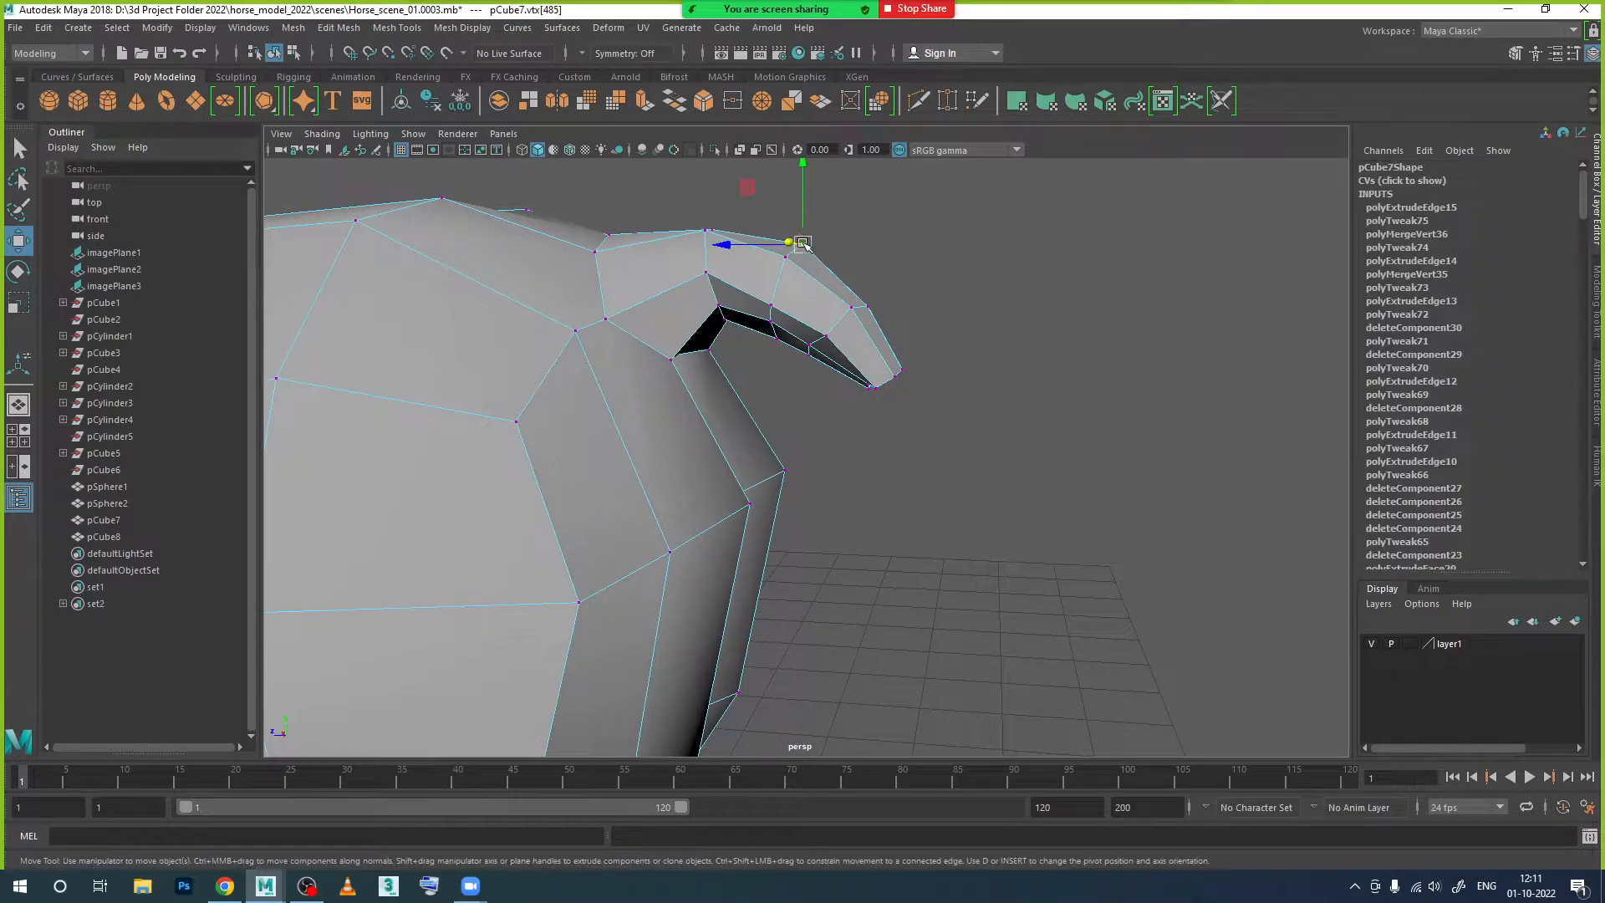
{"action": "scroll", "coordinate": [944, 372], "scroll_direction": "down", "scroll_amount": 3}
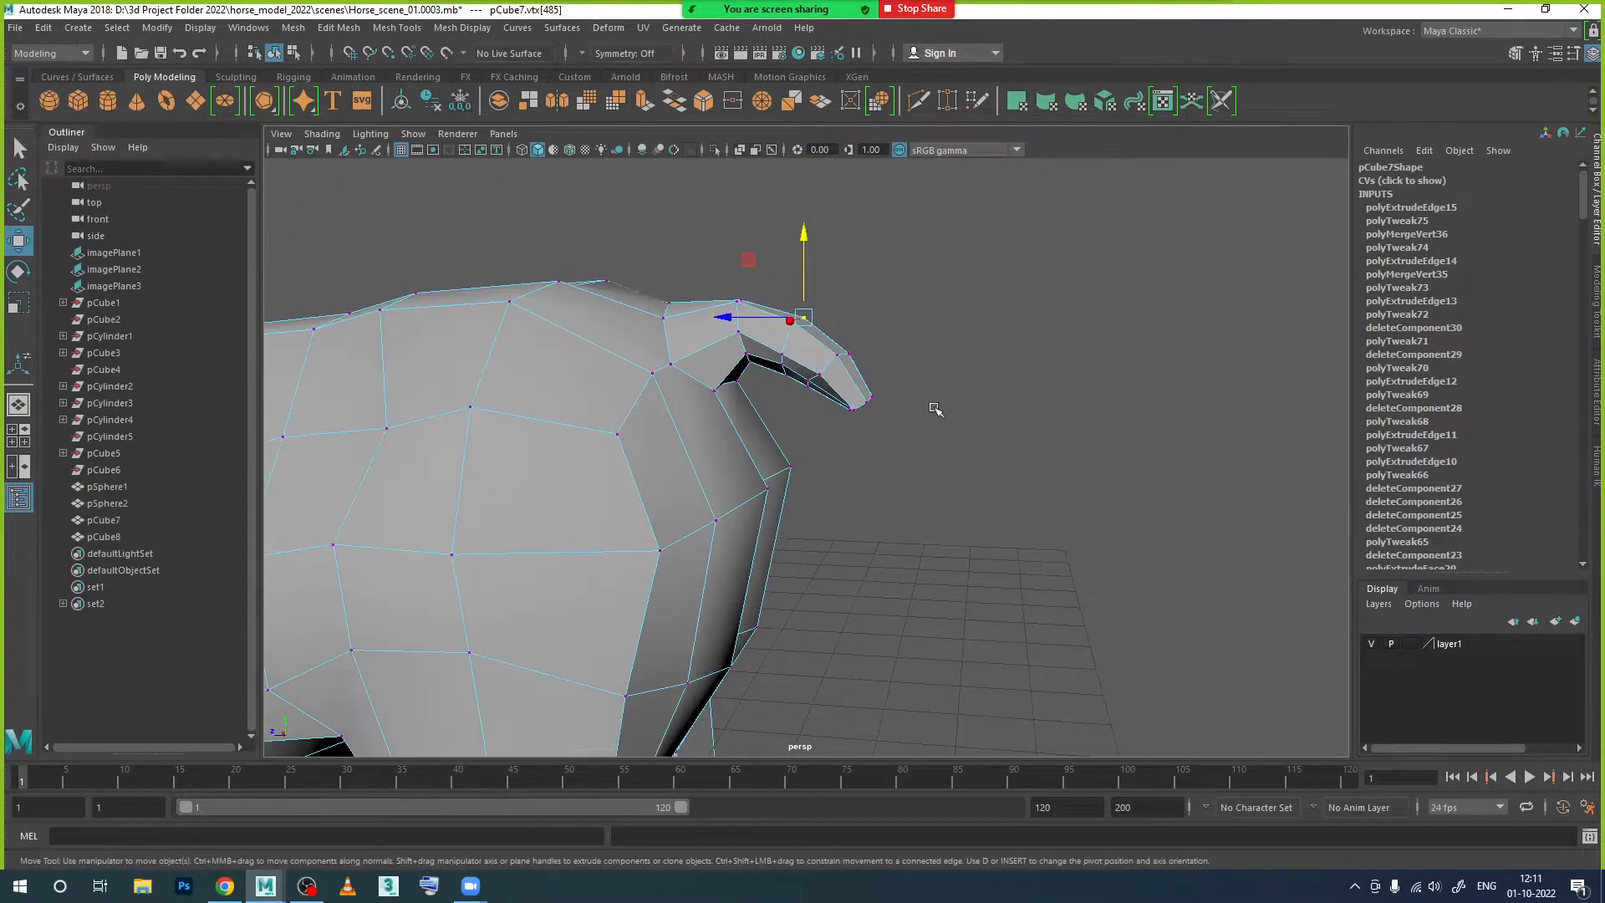
{"action": "left_click_drag", "start_coordinate": [935, 407], "coordinate": [764, 493], "text": "alt"}
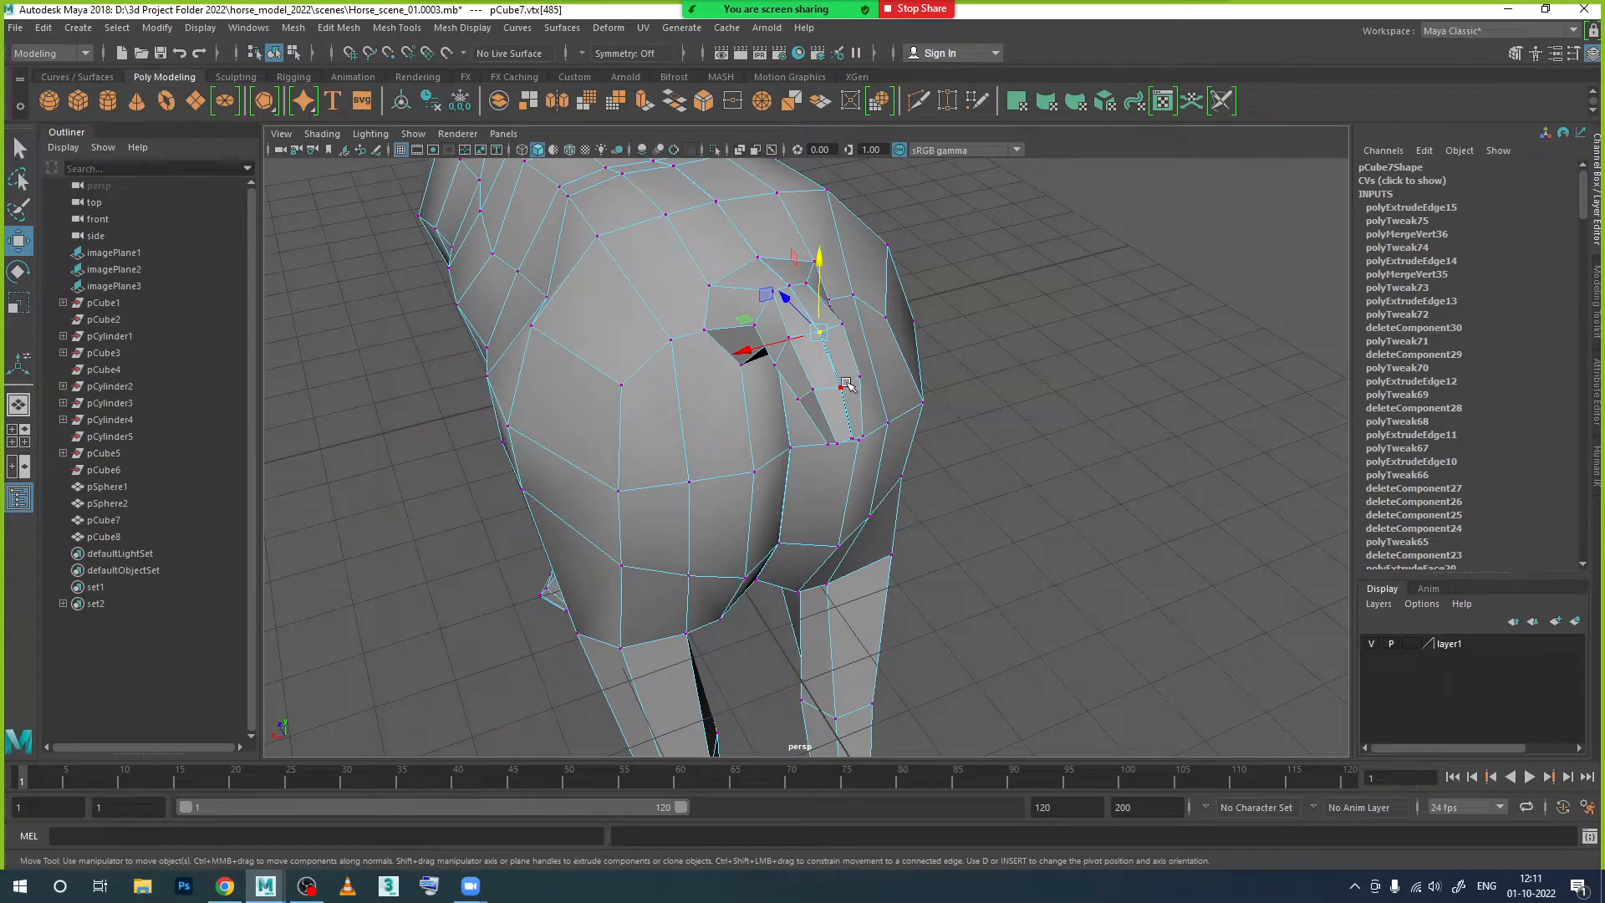
Step: Return to object selection and delete the mirrored half of the horse
{"action": "right_click_drag", "start_coordinate": [841, 373], "coordinate": [913, 351]}
{"action": "left_click", "coordinate": [692, 481]}
{"action": "right_click_drag", "start_coordinate": [756, 469], "coordinate": [830, 377]}
{"action": "left_click", "coordinate": [845, 516]}
{"action": "left_click", "coordinate": [1020, 564]}
{"action": "left_click", "coordinate": [874, 508]}
{"action": "key", "text": "Delete"}
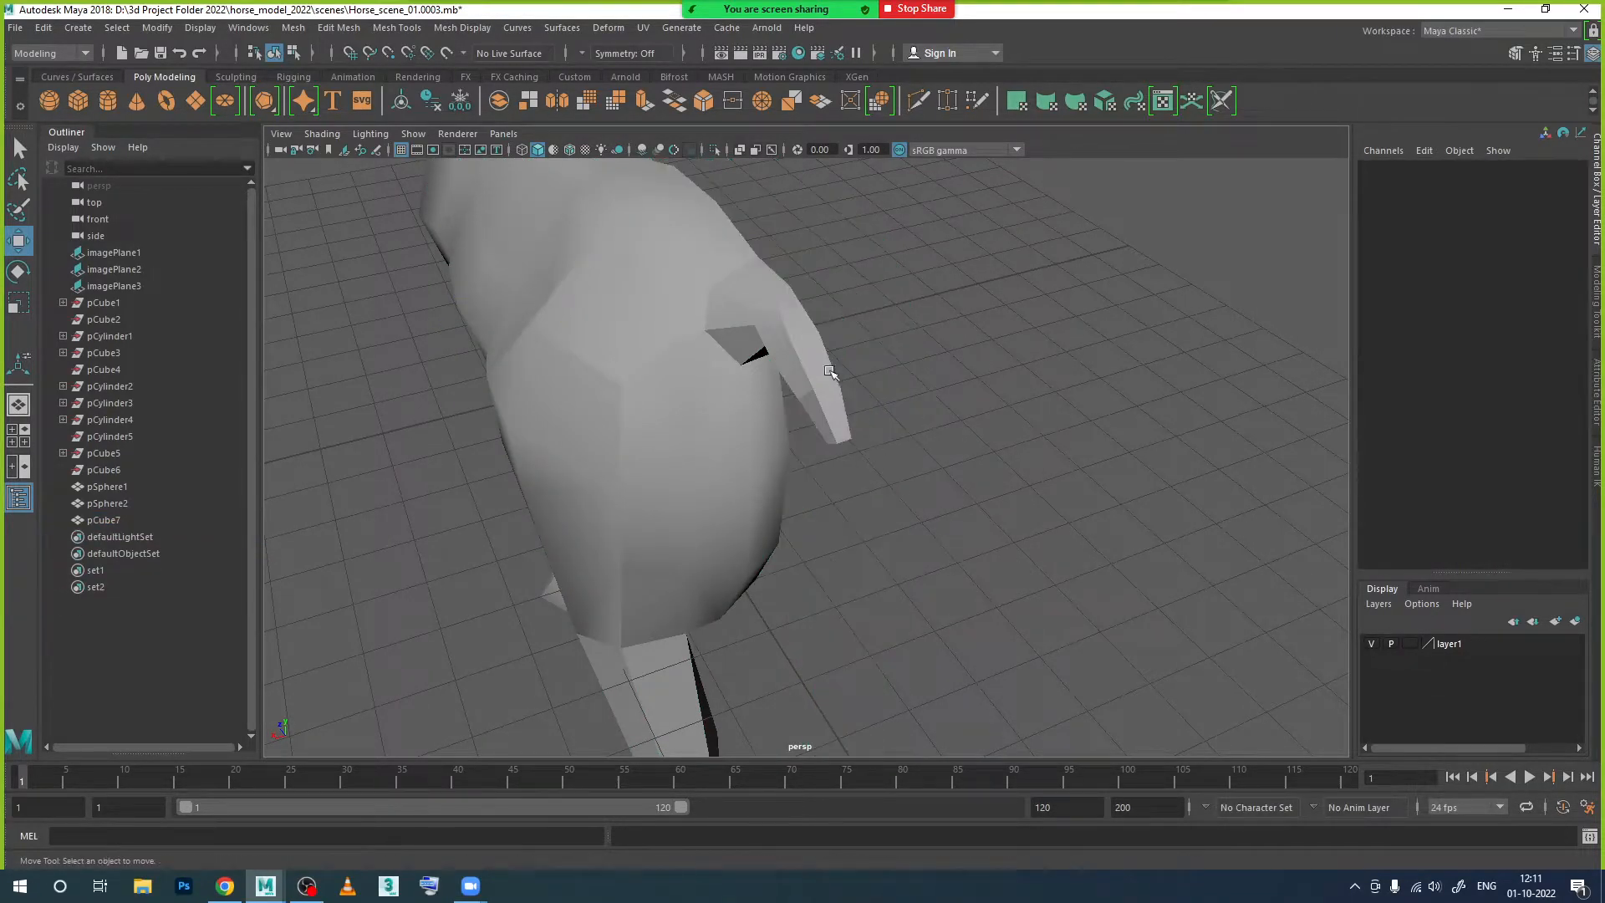
Step: Reposition the vertices around the tail's base on the remaining half of the horse
{"action": "left_click_drag", "start_coordinate": [845, 431], "coordinate": [854, 476], "text": "alt"}
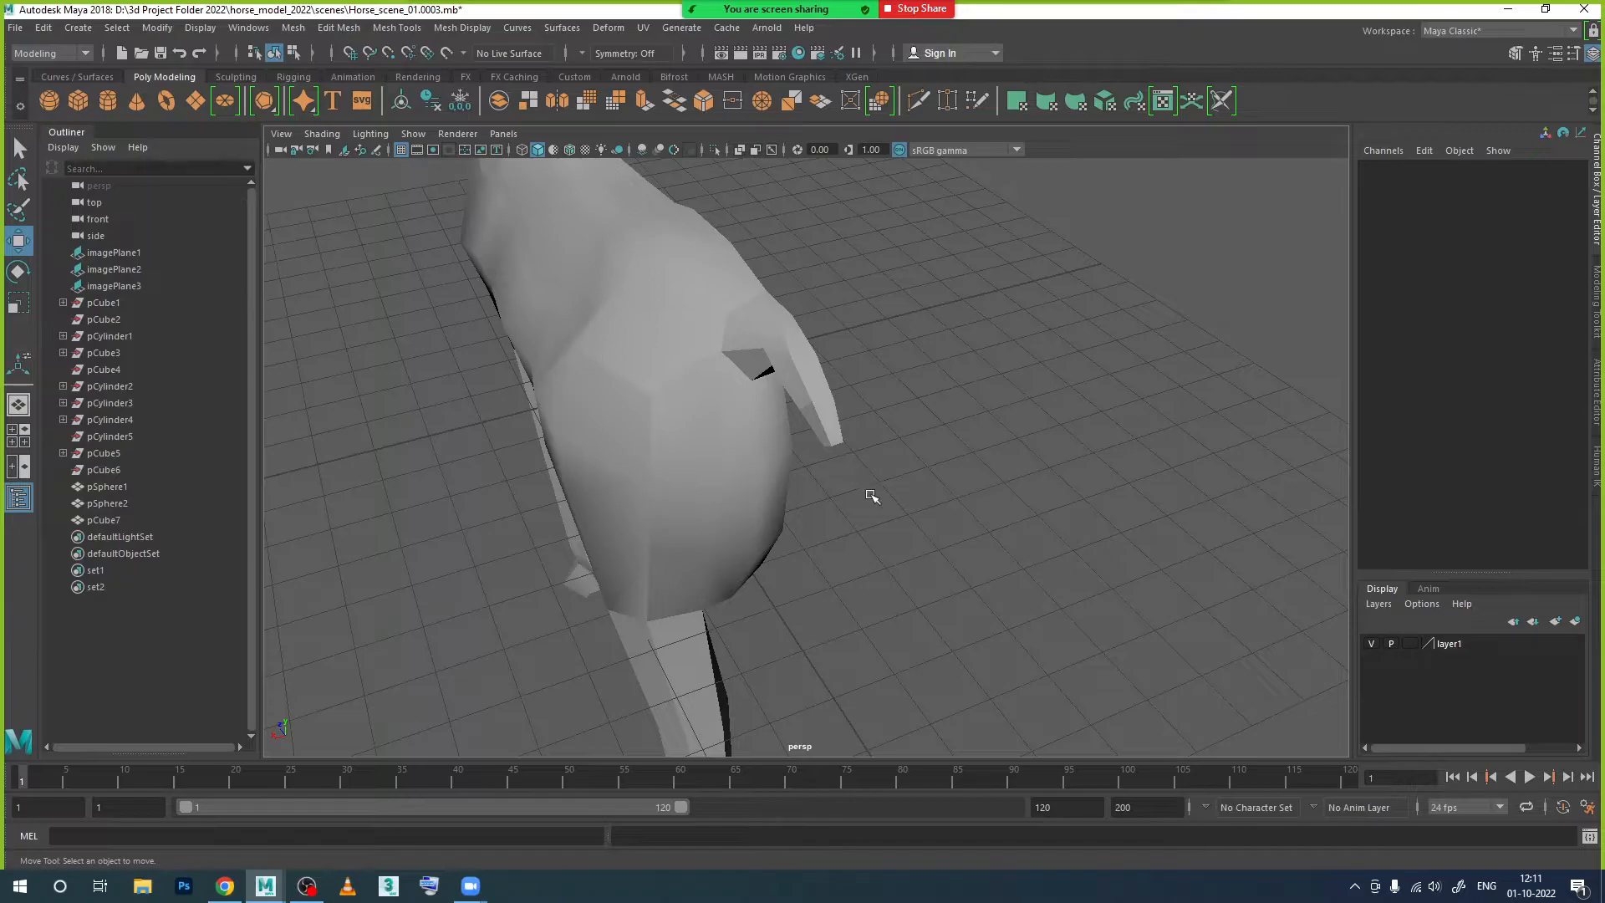
{"action": "left_click_drag", "start_coordinate": [772, 466], "coordinate": [826, 390], "text": "alt"}
{"action": "left_click", "coordinate": [827, 371]}
{"action": "right_click_drag", "start_coordinate": [828, 370], "coordinate": [738, 345]}
{"action": "left_click_drag", "start_coordinate": [784, 357], "coordinate": [788, 390], "text": "alt"}
{"action": "left_click", "coordinate": [779, 278]}
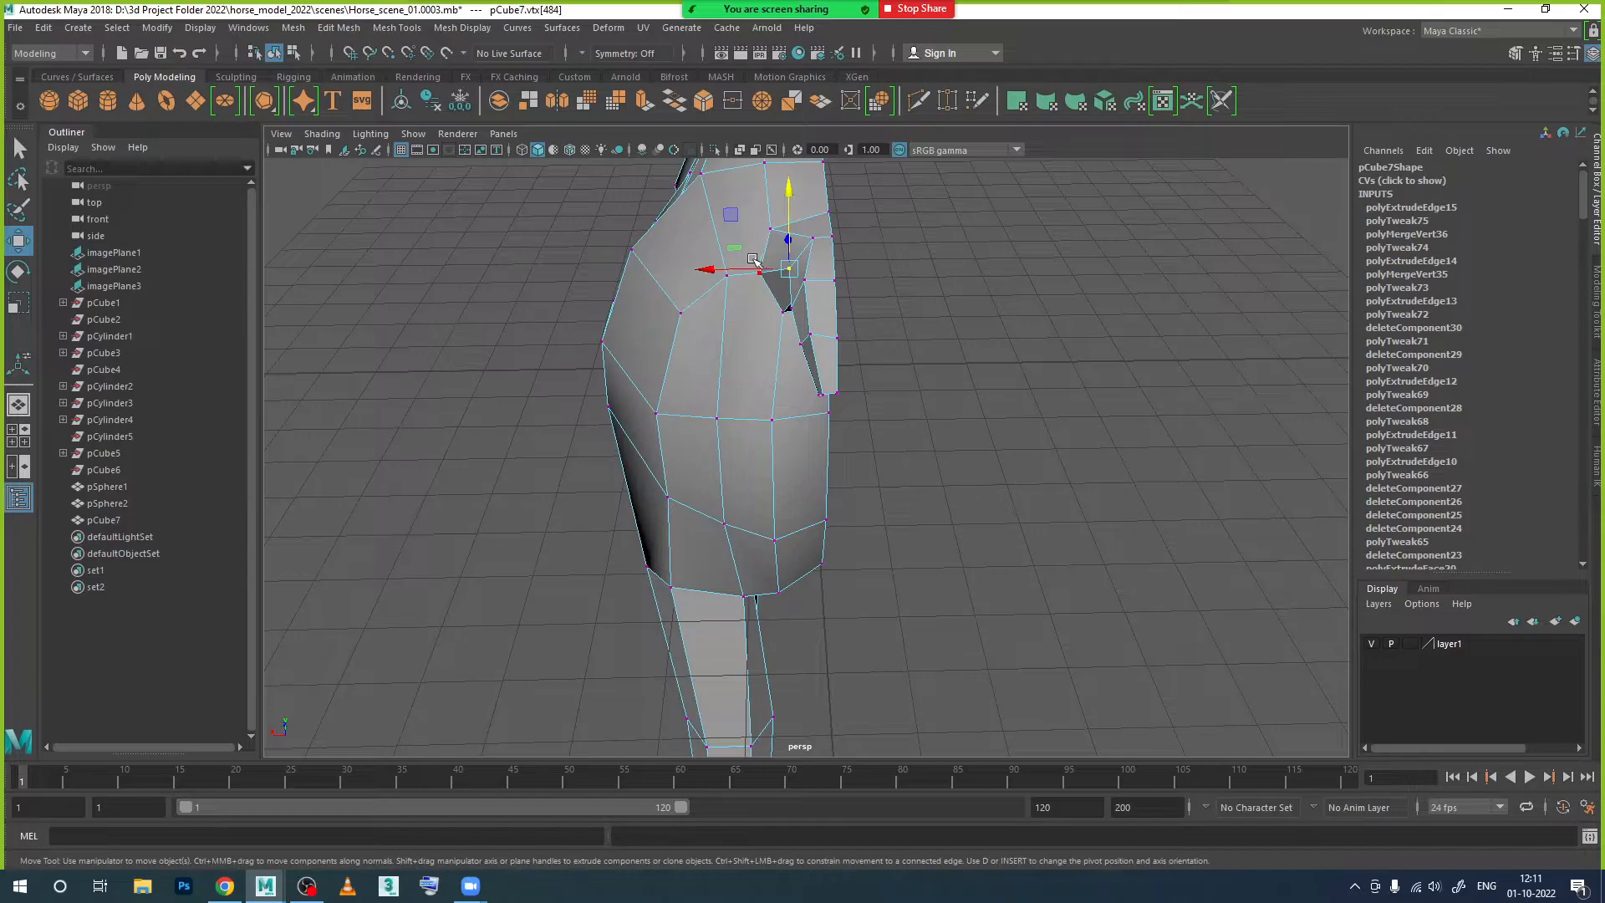
{"action": "left_click", "coordinate": [759, 284]}
{"action": "left_click", "coordinate": [790, 274]}
{"action": "left_click_drag", "start_coordinate": [757, 270], "coordinate": [717, 332]}
{"action": "left_click", "coordinate": [817, 243]}
{"action": "left_click", "coordinate": [709, 233]}
{"action": "middle_click_drag", "start_coordinate": [710, 230], "coordinate": [753, 477], "text": "alt"}
{"action": "left_click_drag", "start_coordinate": [691, 410], "coordinate": [718, 384]}
Step: Adjust the outer vertices on the tail's underside and open end to round out its shape
{"action": "middle_click_drag", "start_coordinate": [803, 432], "coordinate": [797, 433], "text": "alt"}
{"action": "left_click_drag", "start_coordinate": [797, 432], "coordinate": [849, 444], "text": "alt"}
{"action": "middle_click_drag", "start_coordinate": [868, 503], "coordinate": [867, 409], "text": "alt"}
{"action": "left_click_drag", "start_coordinate": [867, 409], "coordinate": [695, 386], "text": "alt"}
{"action": "left_click", "coordinate": [847, 332]}
{"action": "left_click", "coordinate": [791, 305]}
{"action": "left_click", "coordinate": [647, 319]}
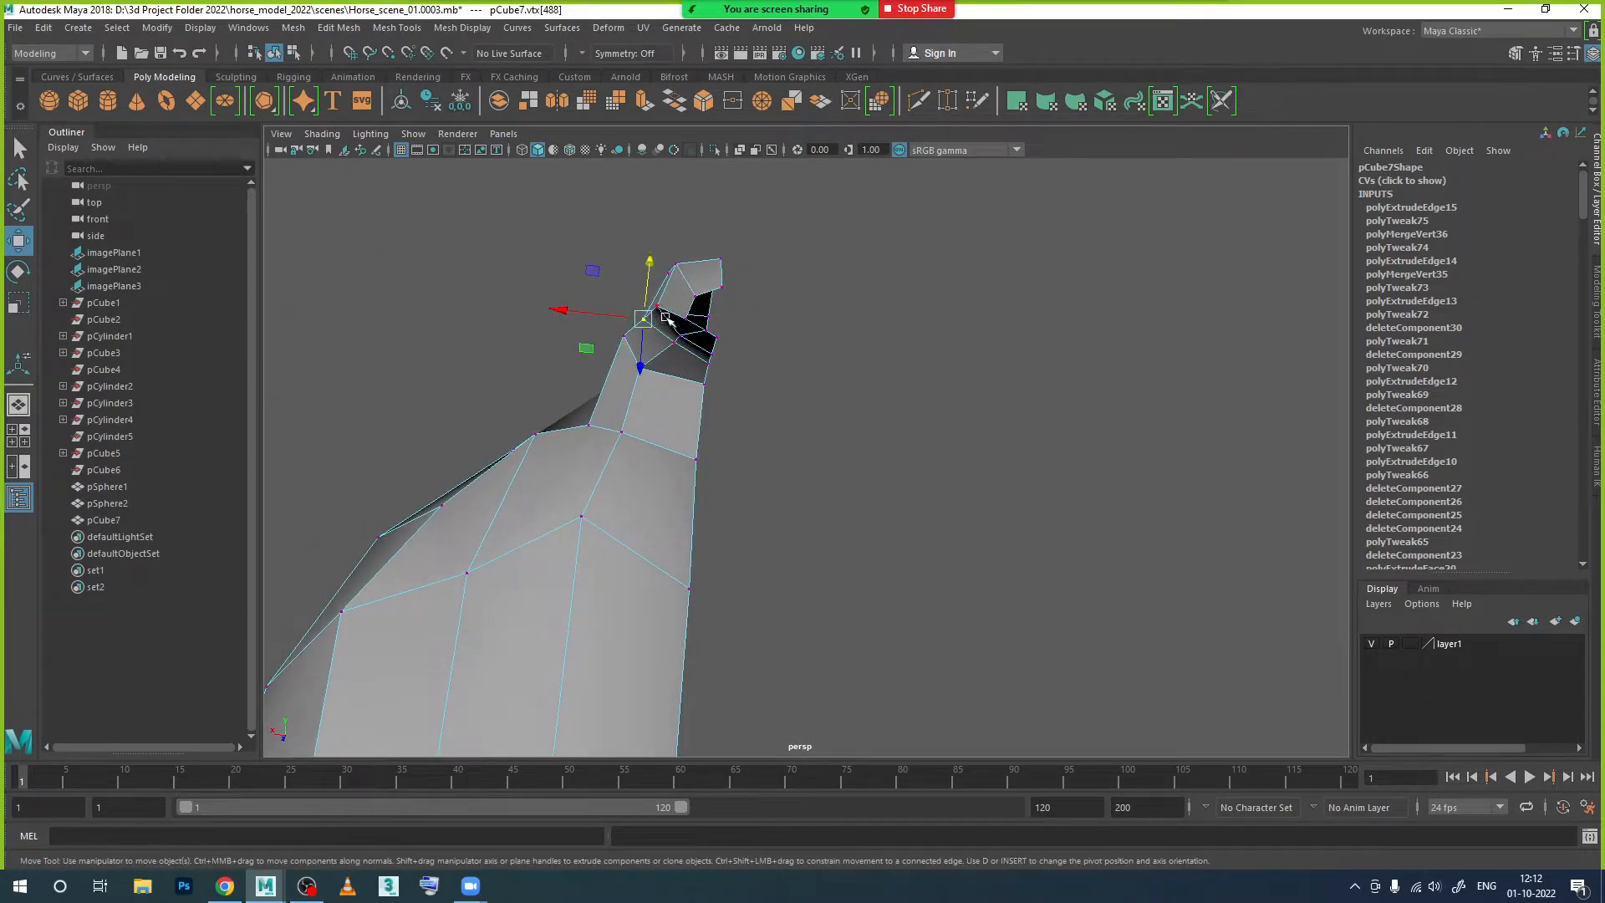
{"action": "left_click", "coordinate": [690, 321]}
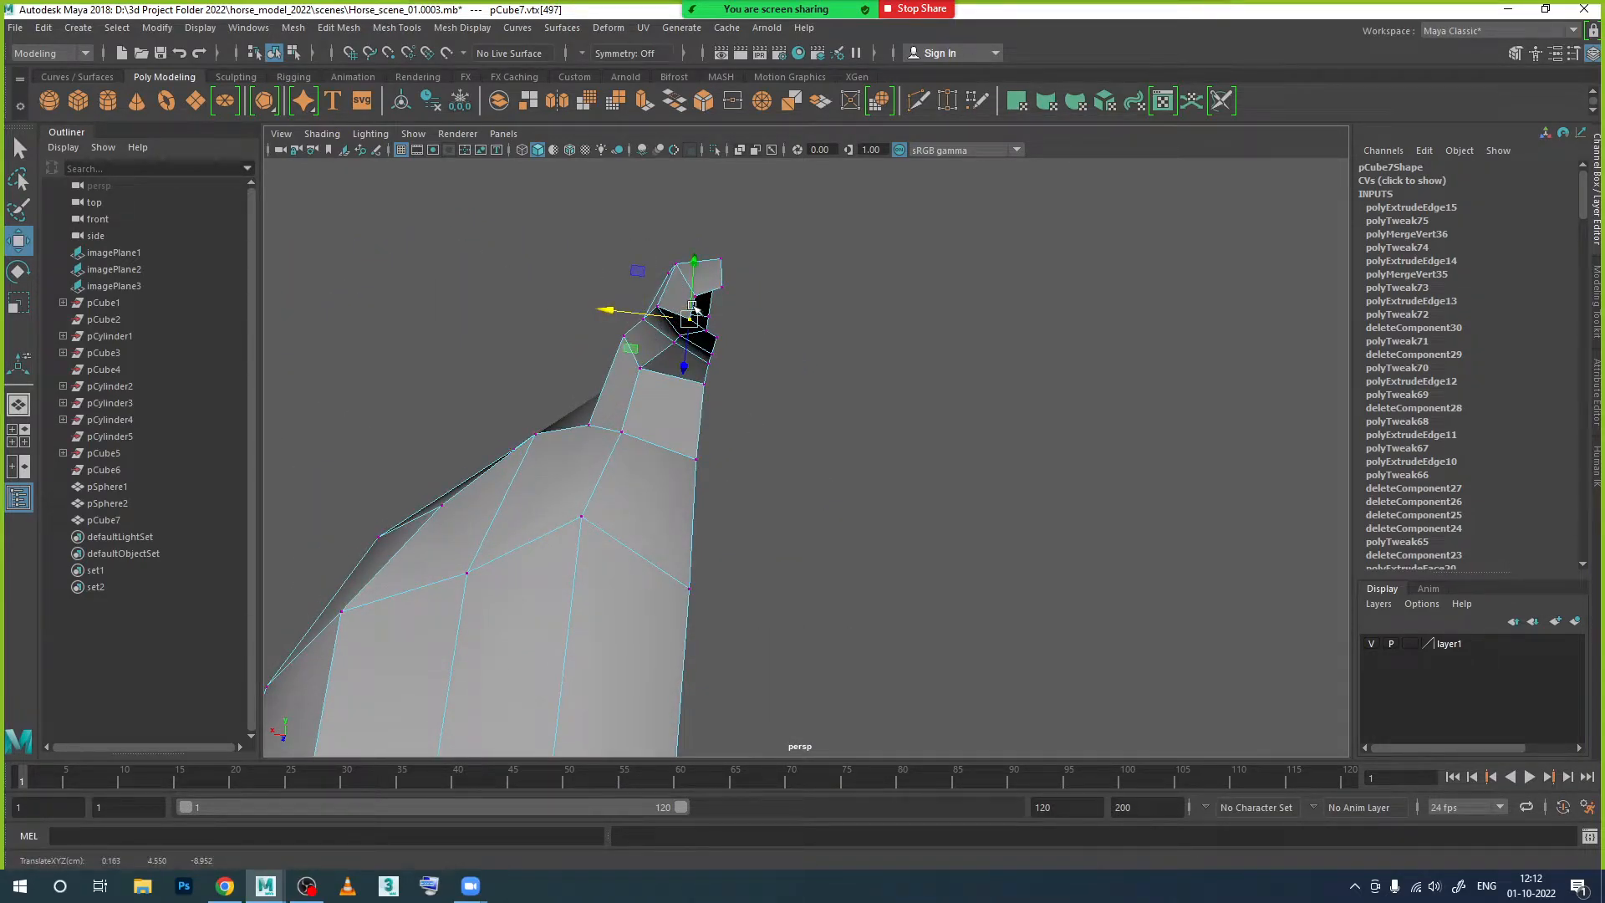
{"action": "left_click", "coordinate": [700, 277]}
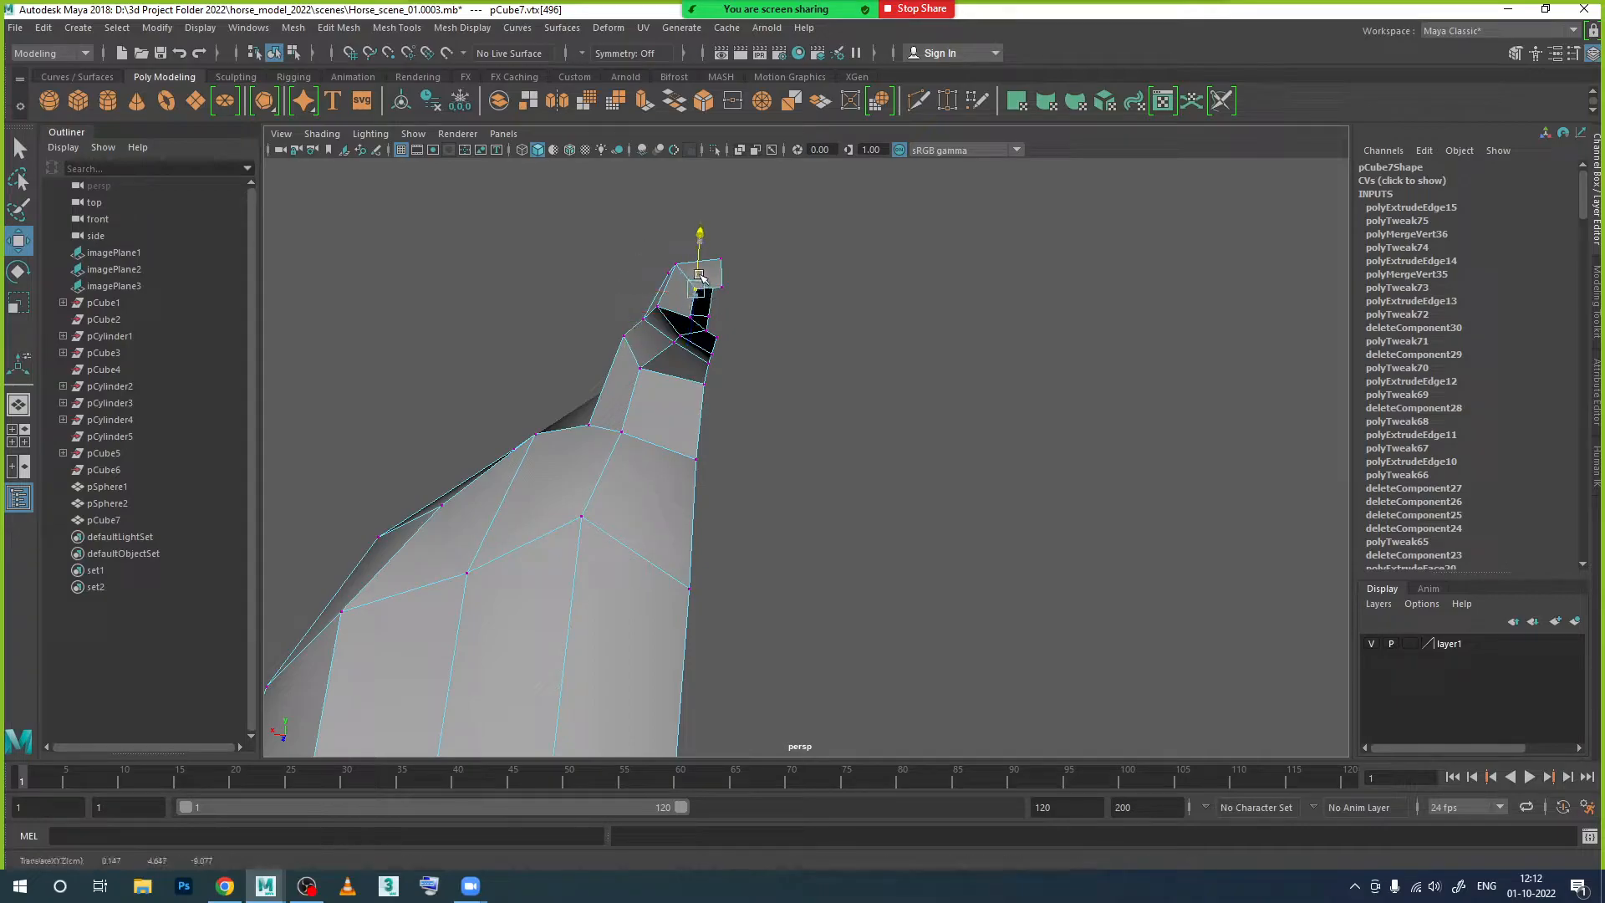
{"action": "left_click_drag", "start_coordinate": [650, 289], "coordinate": [654, 285]}
Step: Extrude the edges at the tail's open end outward along its curve by about 0.06 in local Y
{"action": "left_click_drag", "start_coordinate": [706, 368], "coordinate": [928, 377], "text": "alt"}
{"action": "right_click_drag", "start_coordinate": [919, 338], "coordinate": [918, 307]}
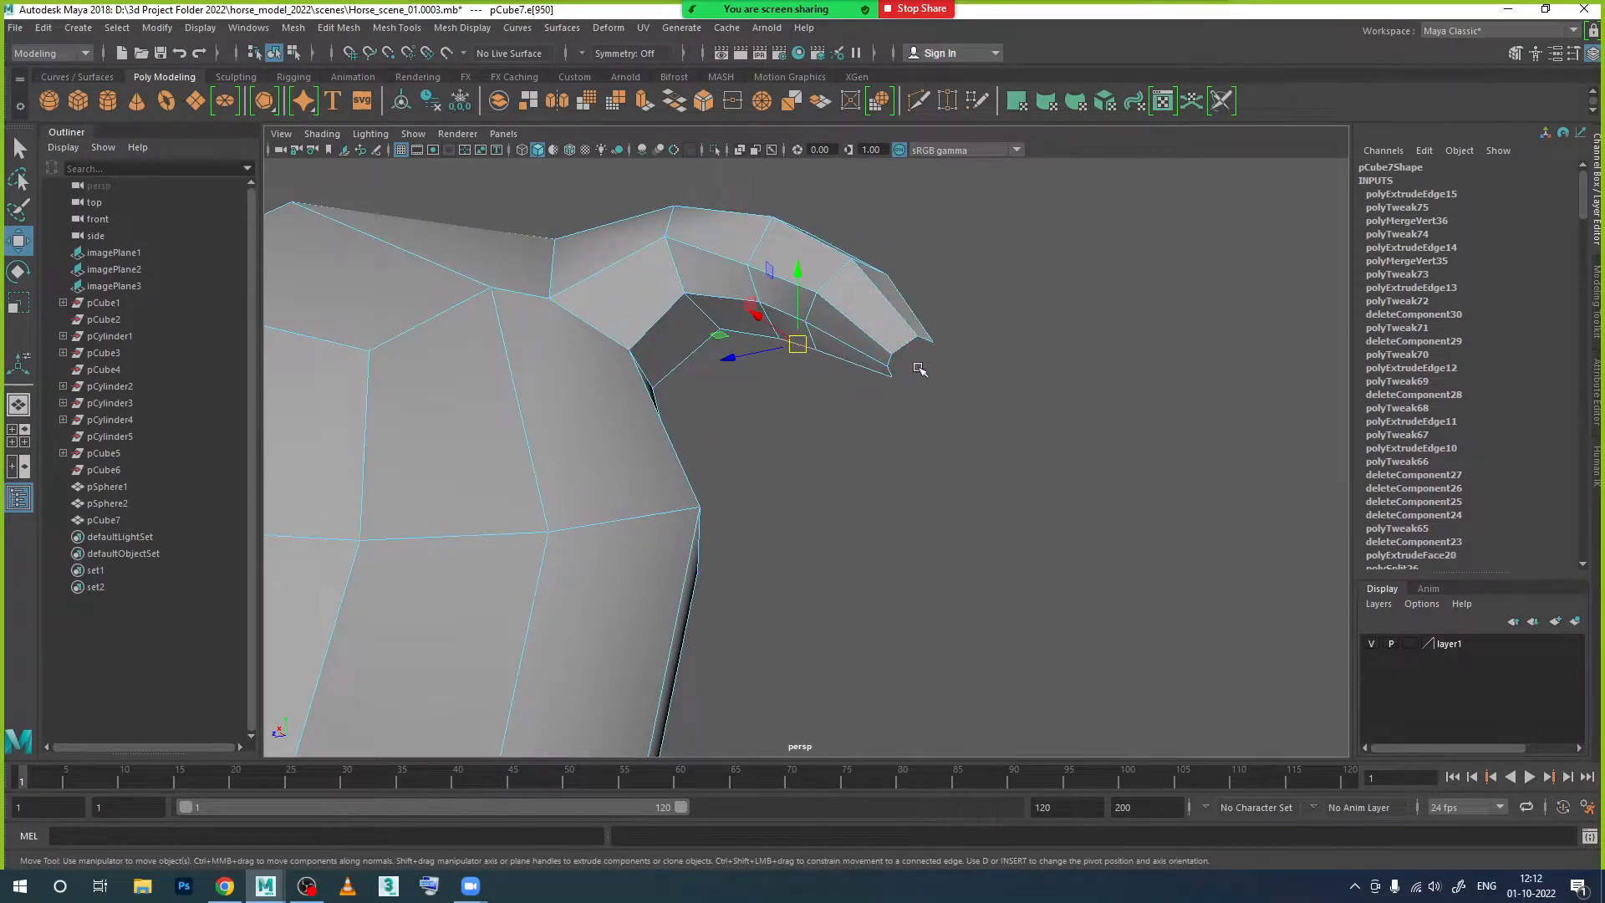
{"action": "left_click", "coordinate": [922, 349]}
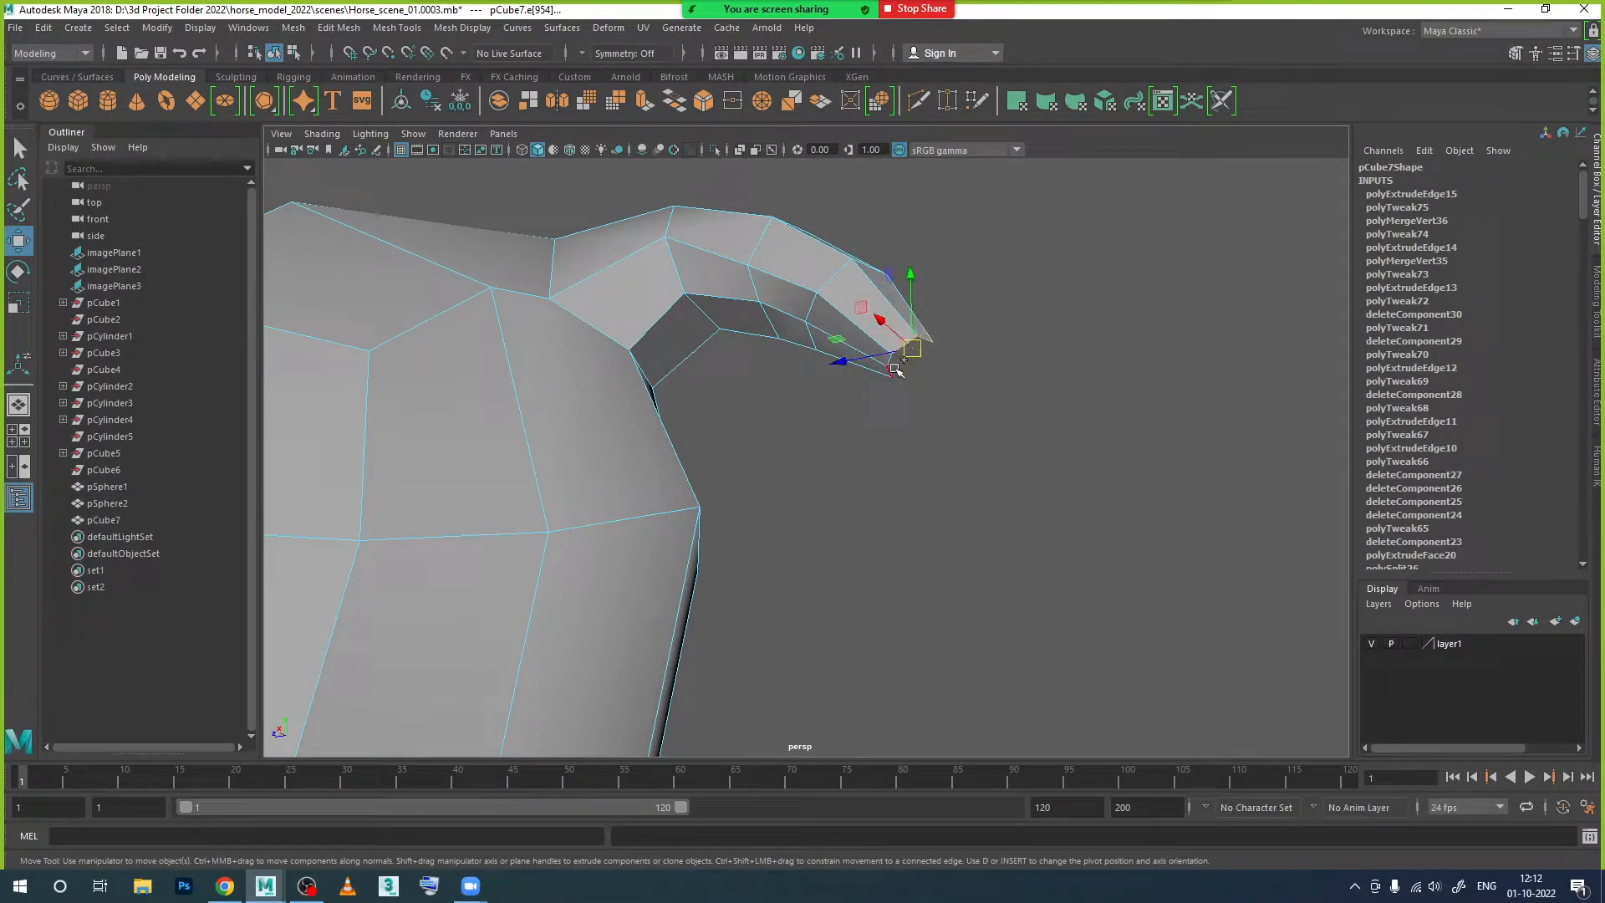
{"action": "scroll", "coordinate": [910, 359], "scroll_direction": "up", "scroll_amount": 2}
{"action": "scroll", "coordinate": [913, 361], "scroll_direction": "up", "scroll_amount": 2}
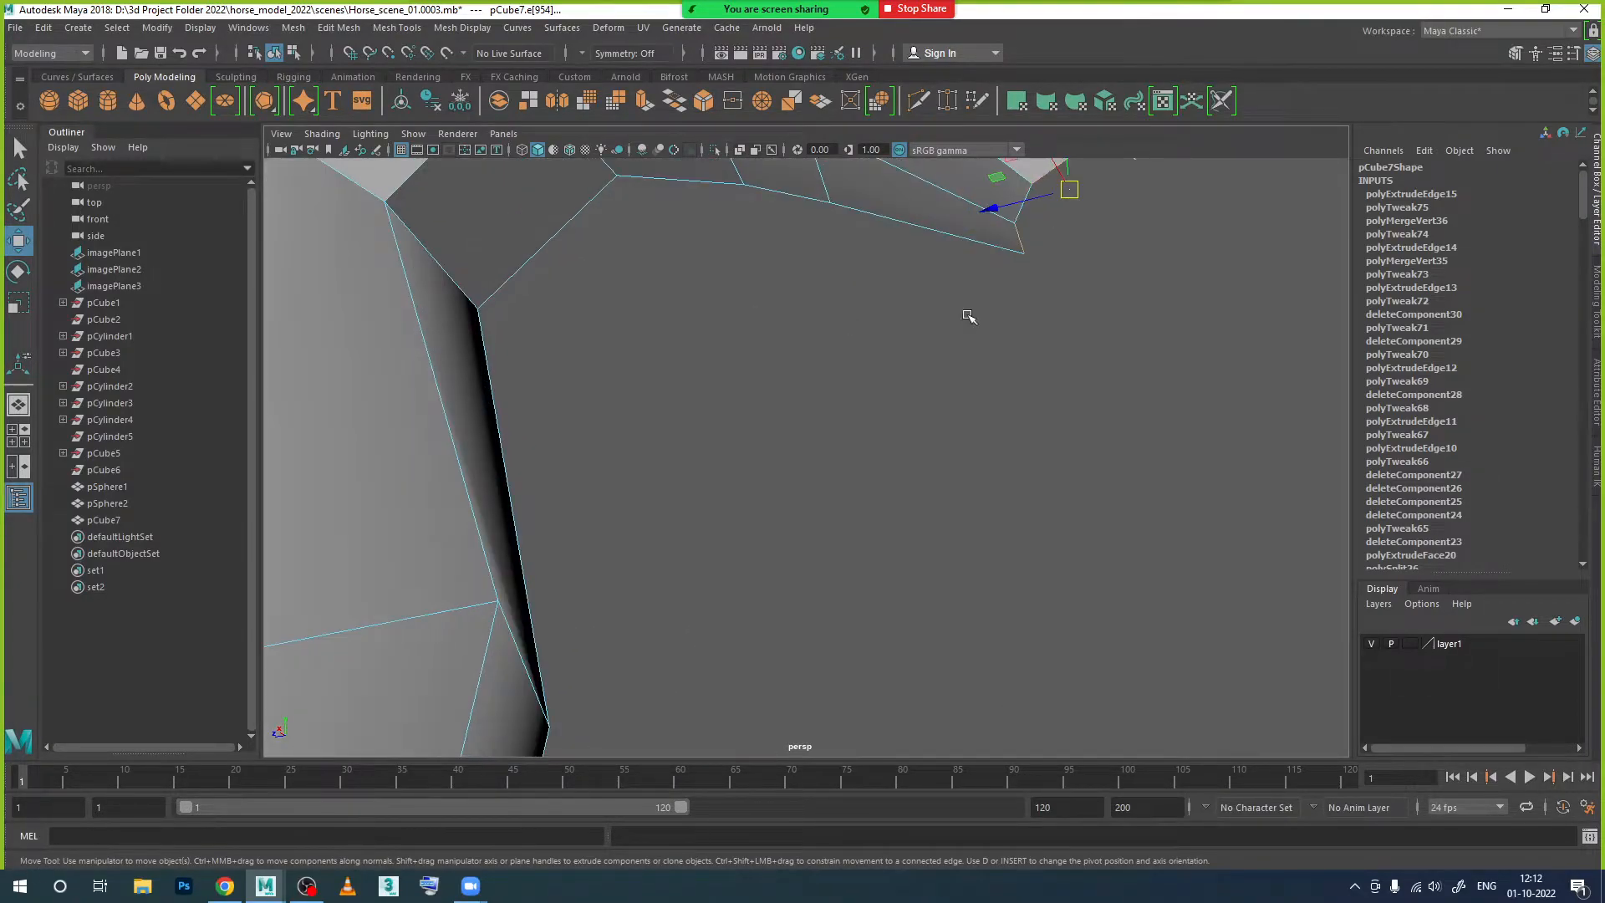
{"action": "scroll", "coordinate": [1046, 313], "scroll_direction": "down", "scroll_amount": 3}
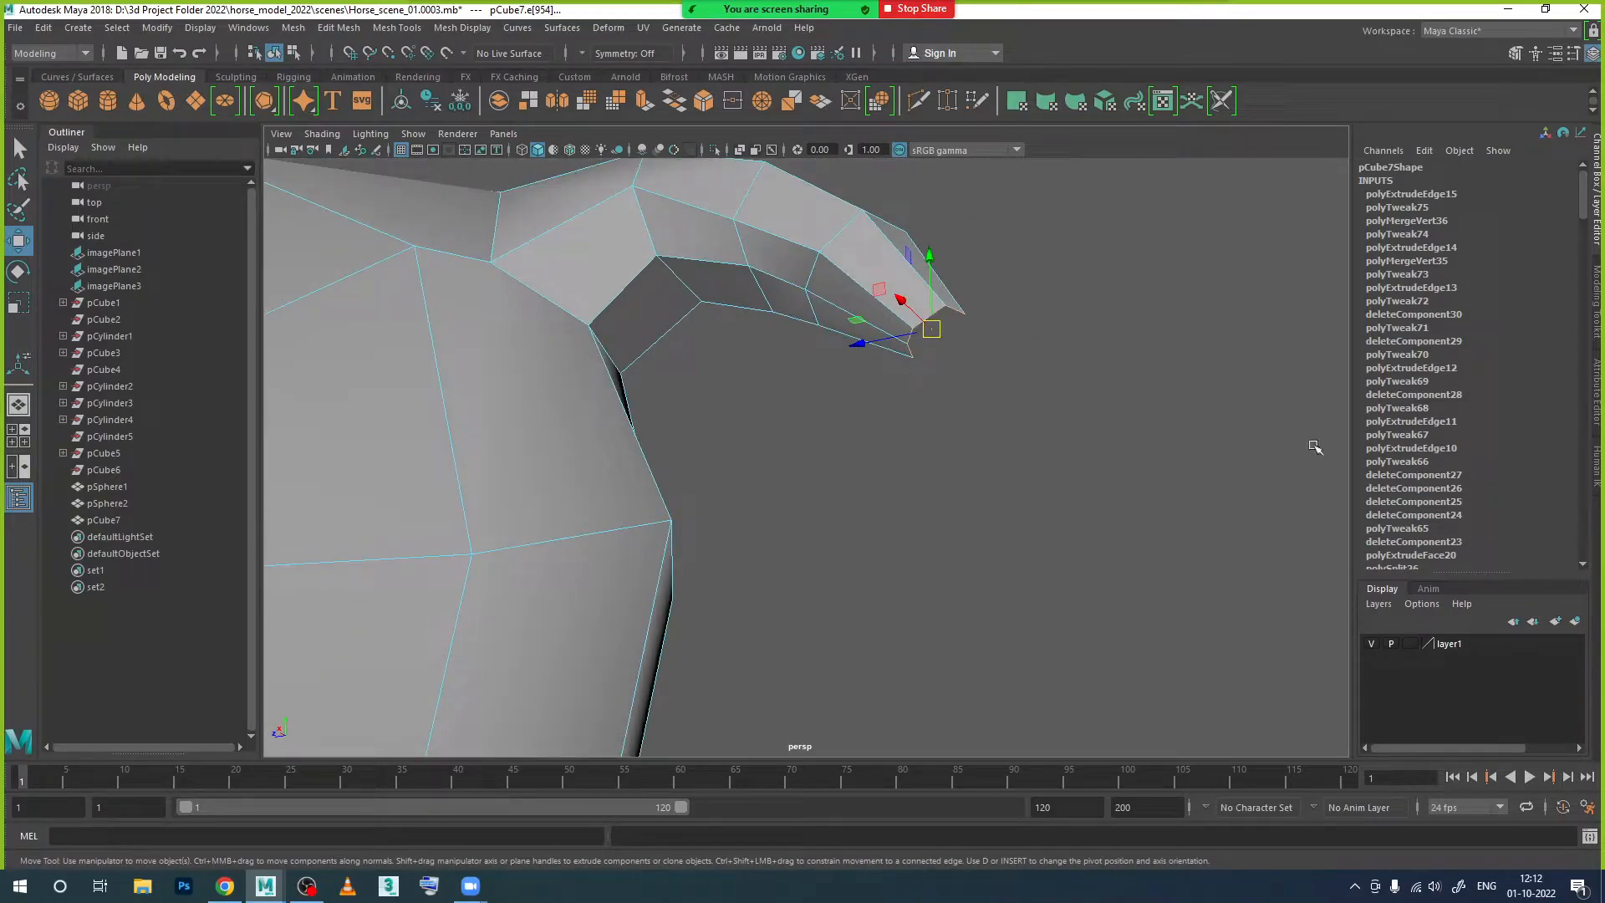
{"action": "left_click", "coordinate": [641, 102]}
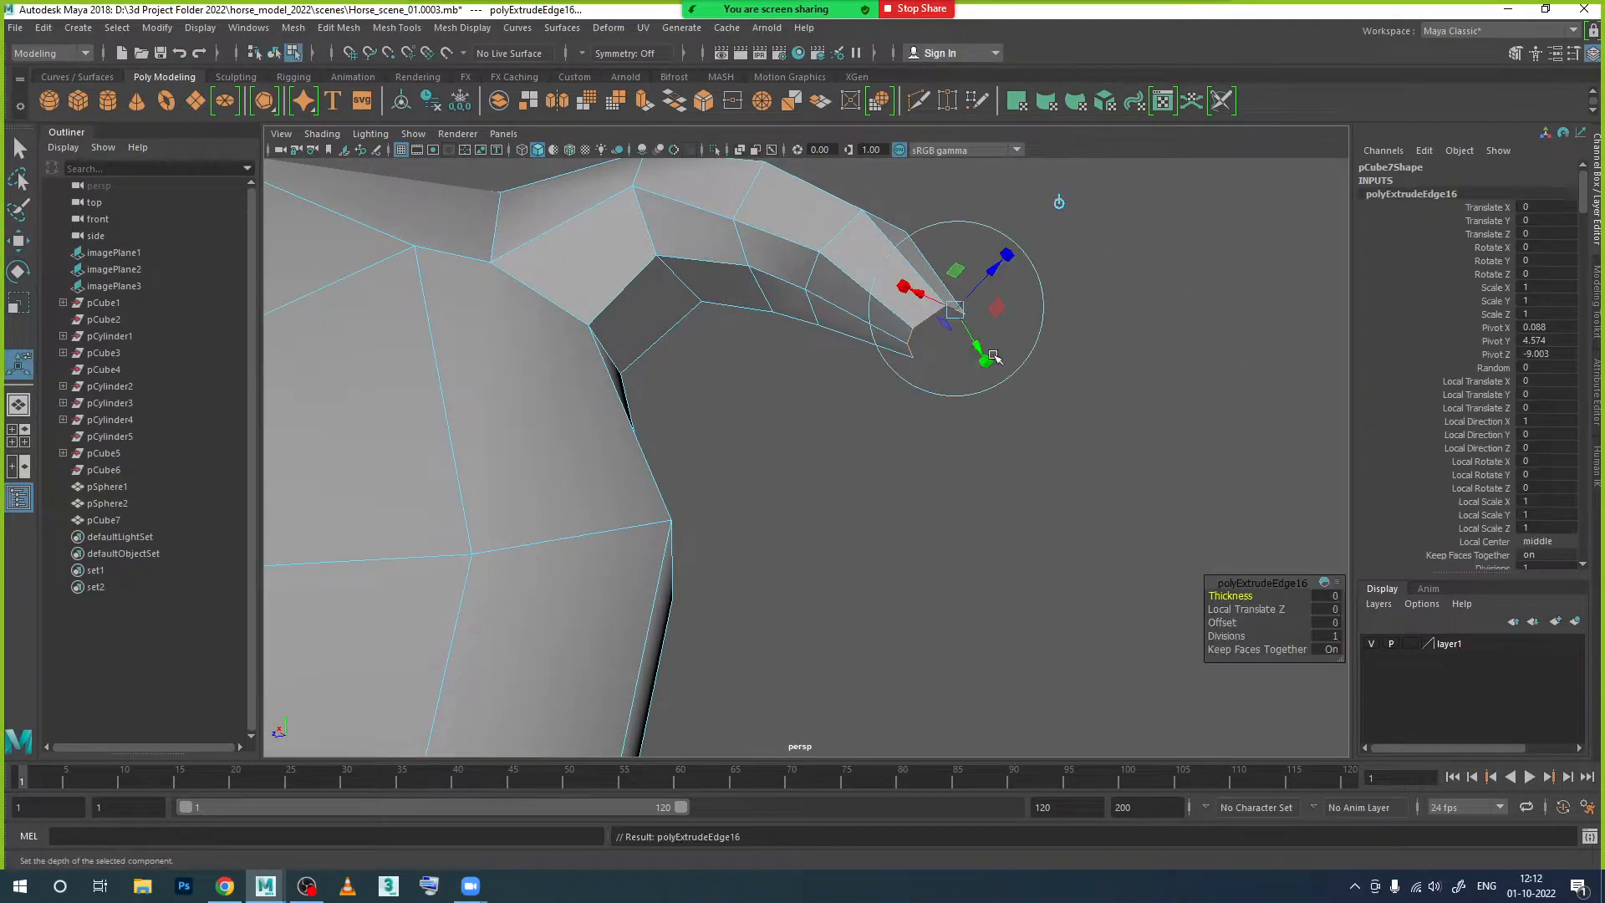
{"action": "left_click_drag", "start_coordinate": [968, 356], "coordinate": [975, 389]}
{"action": "key", "text": "w"}
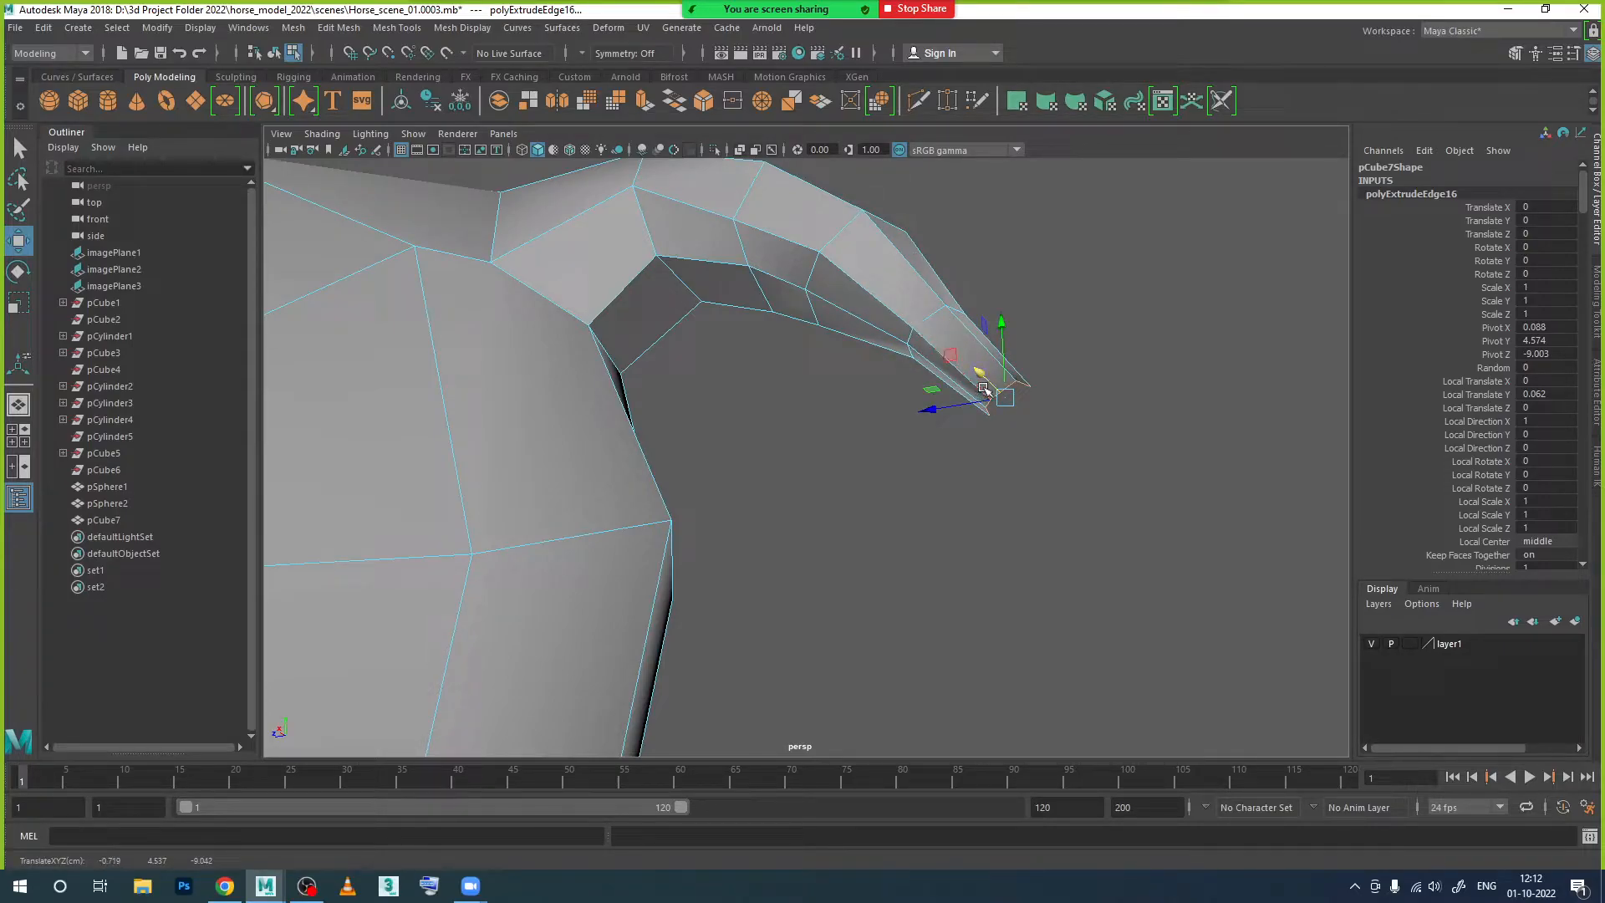
Step: Move the extruded edges at the tail's open end outward and bring them back in line with the horse's center
{"action": "left_click_drag", "start_coordinate": [986, 386], "coordinate": [1158, 548]}
{"action": "middle_click_drag", "start_coordinate": [1158, 547], "coordinate": [1053, 473], "text": "alt"}
{"action": "left_click_drag", "start_coordinate": [1053, 473], "coordinate": [934, 482], "text": "alt"}
{"action": "scroll", "coordinate": [956, 449], "scroll_direction": "down", "scroll_amount": 3}
{"action": "scroll", "coordinate": [933, 482], "scroll_direction": "down", "scroll_amount": 3}
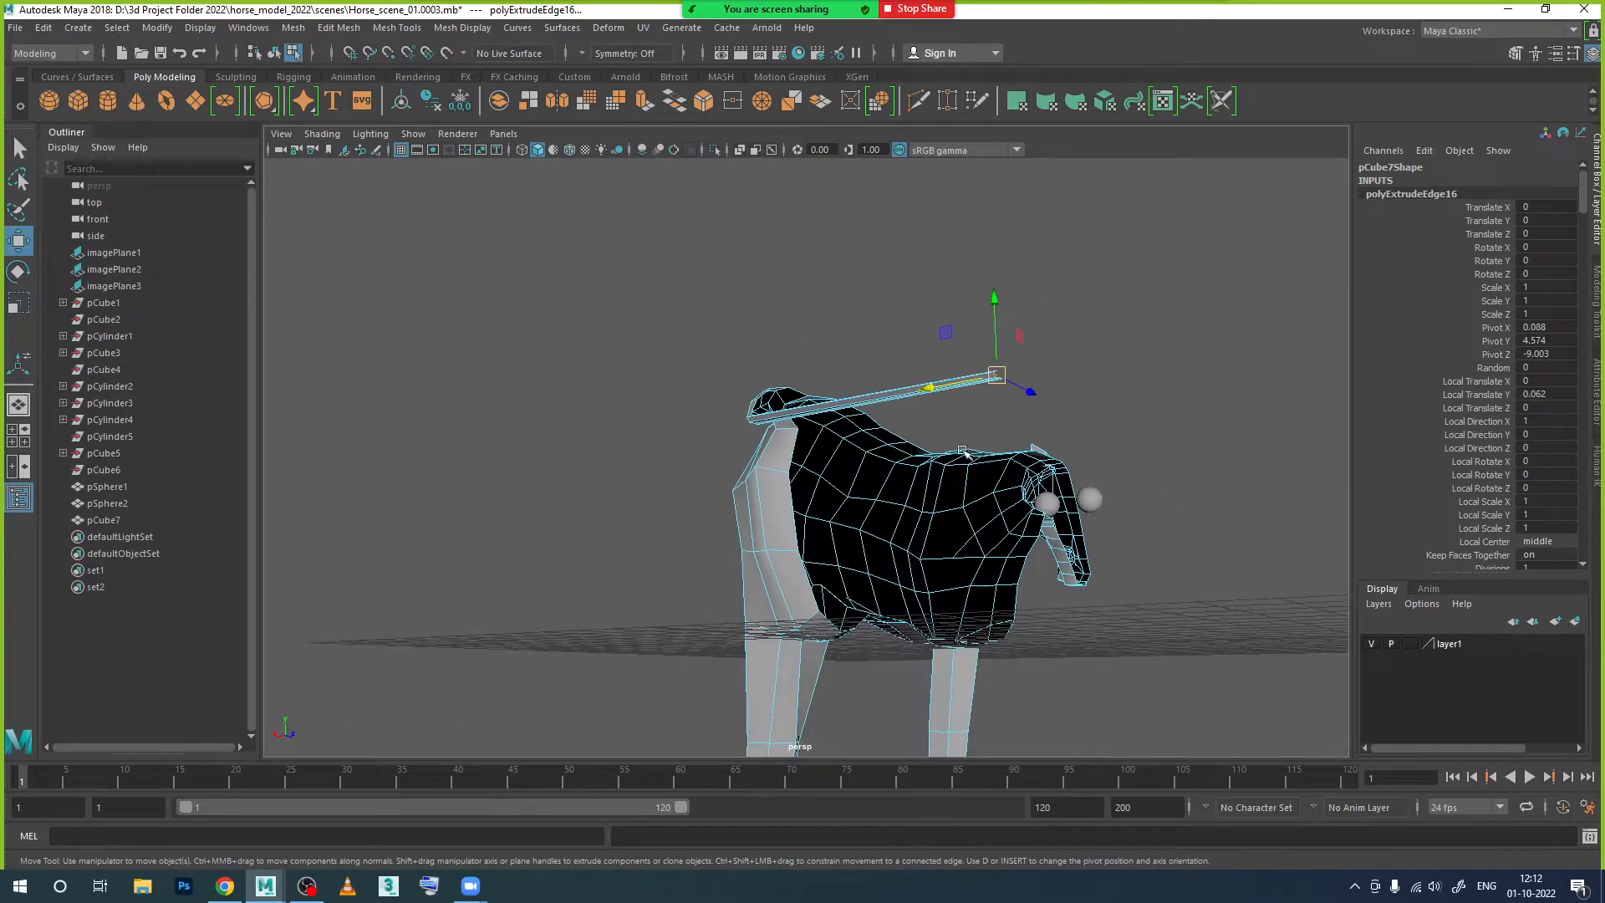
{"action": "left_click_drag", "start_coordinate": [995, 375], "coordinate": [755, 426]}
{"action": "left_click_drag", "start_coordinate": [751, 482], "coordinate": [969, 535], "text": "alt"}
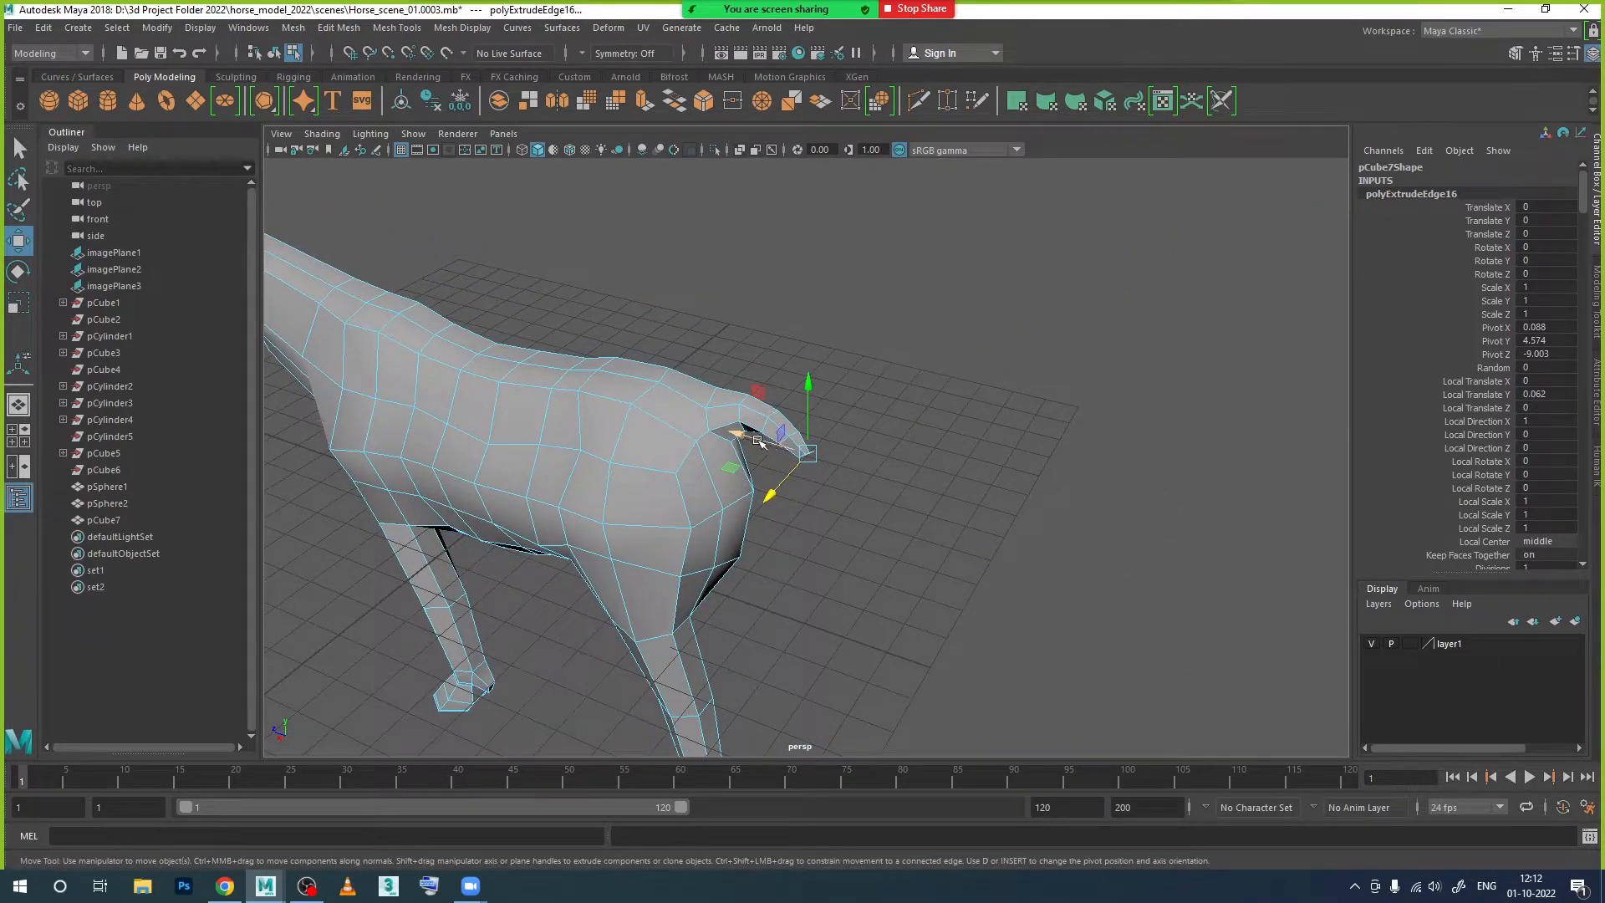
Step: Lower the tail's open end into a long hanging section behind the hind leg and scale the end edges slightly
{"action": "left_click_drag", "start_coordinate": [811, 405], "coordinate": [773, 535]}
{"action": "middle_click_drag", "start_coordinate": [807, 540], "coordinate": [802, 393], "text": "alt"}
{"action": "scroll", "coordinate": [804, 431], "scroll_direction": "up", "scroll_amount": 5}
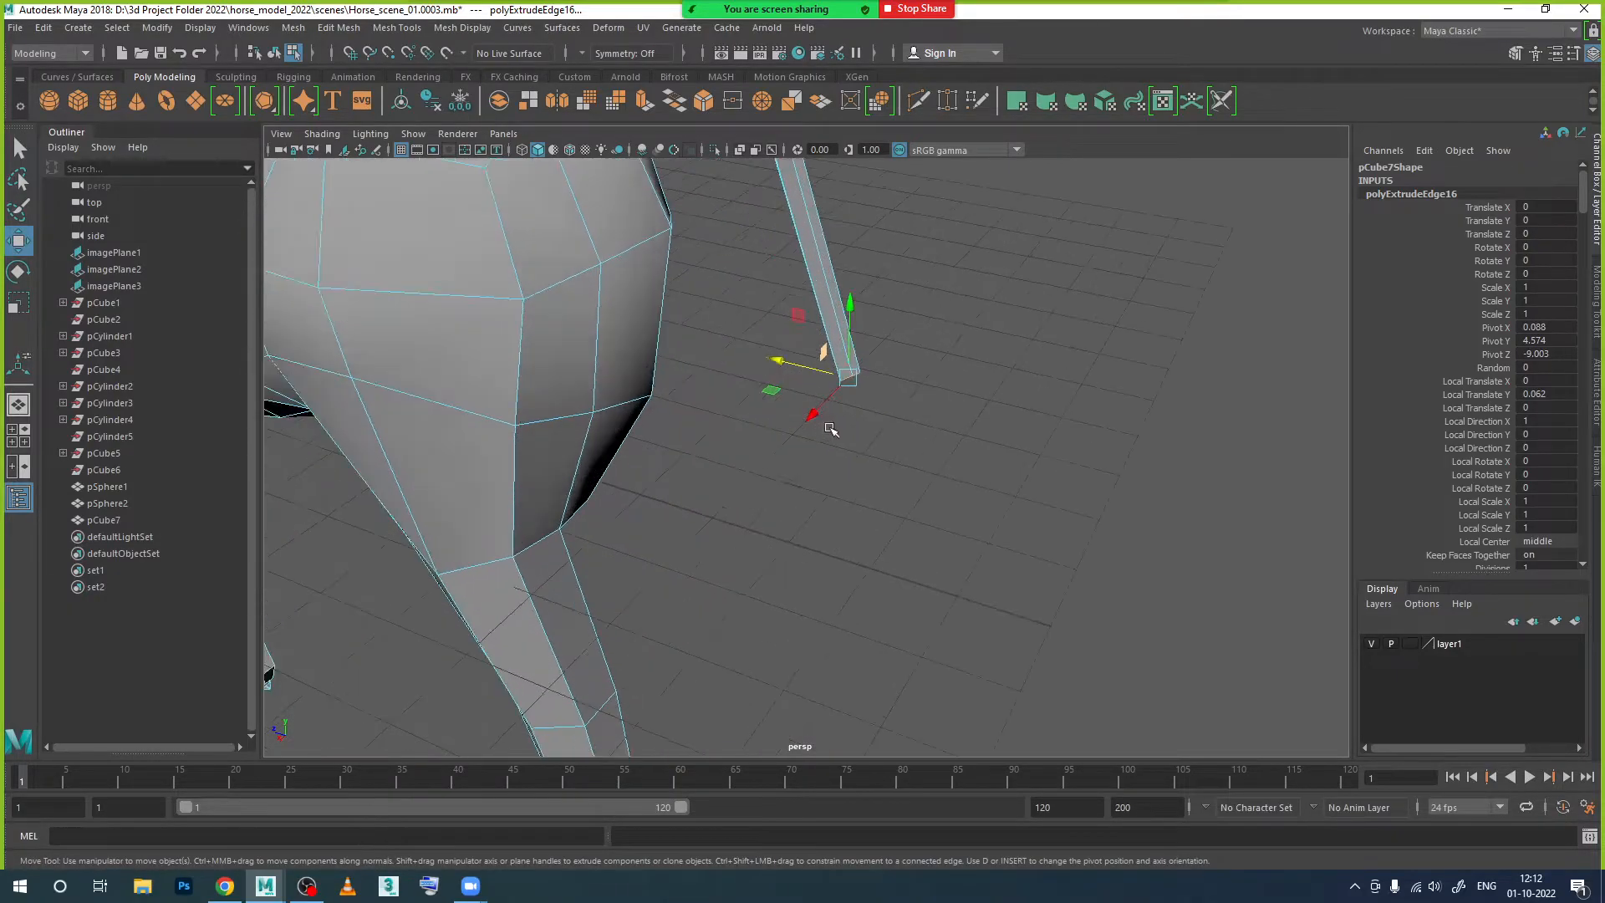
{"action": "left_click_drag", "start_coordinate": [848, 332], "coordinate": [803, 431]}
{"action": "scroll", "coordinate": [869, 455], "scroll_direction": "down", "scroll_amount": 4}
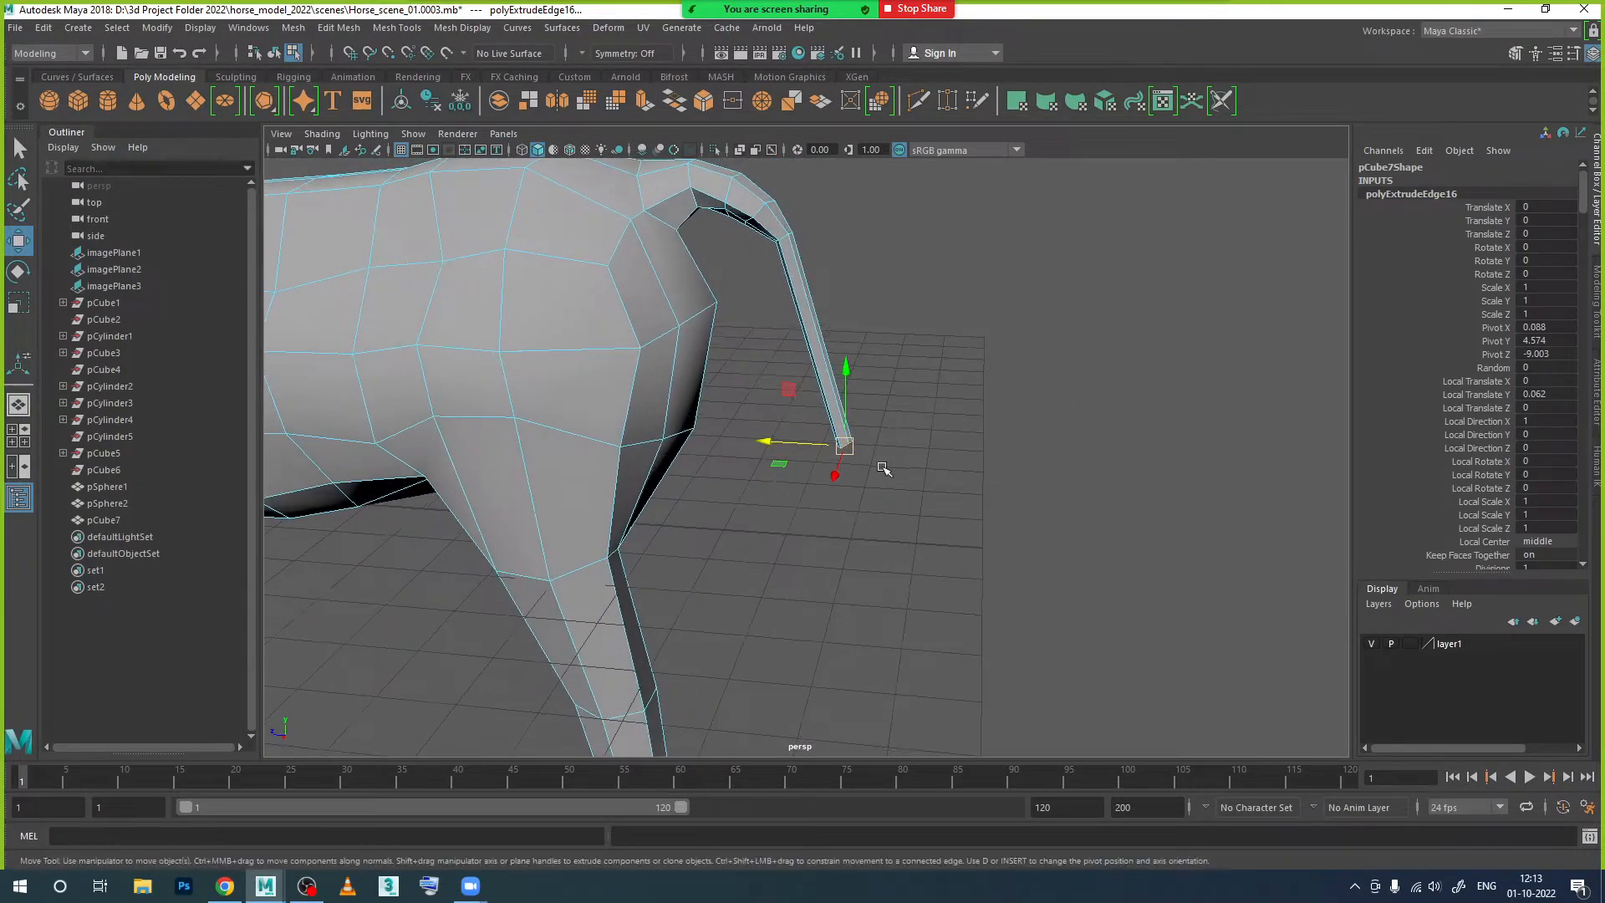
{"action": "key", "text": "r"}
{"action": "left_click_drag", "start_coordinate": [845, 446], "coordinate": [859, 450]}
Step: Adjust the vertices at the tail's bend and lower end, and return to object selection
{"action": "left_click_drag", "start_coordinate": [786, 244], "coordinate": [798, 373], "text": "alt"}
{"action": "middle_click_drag", "start_coordinate": [792, 359], "coordinate": [836, 379], "text": "alt"}
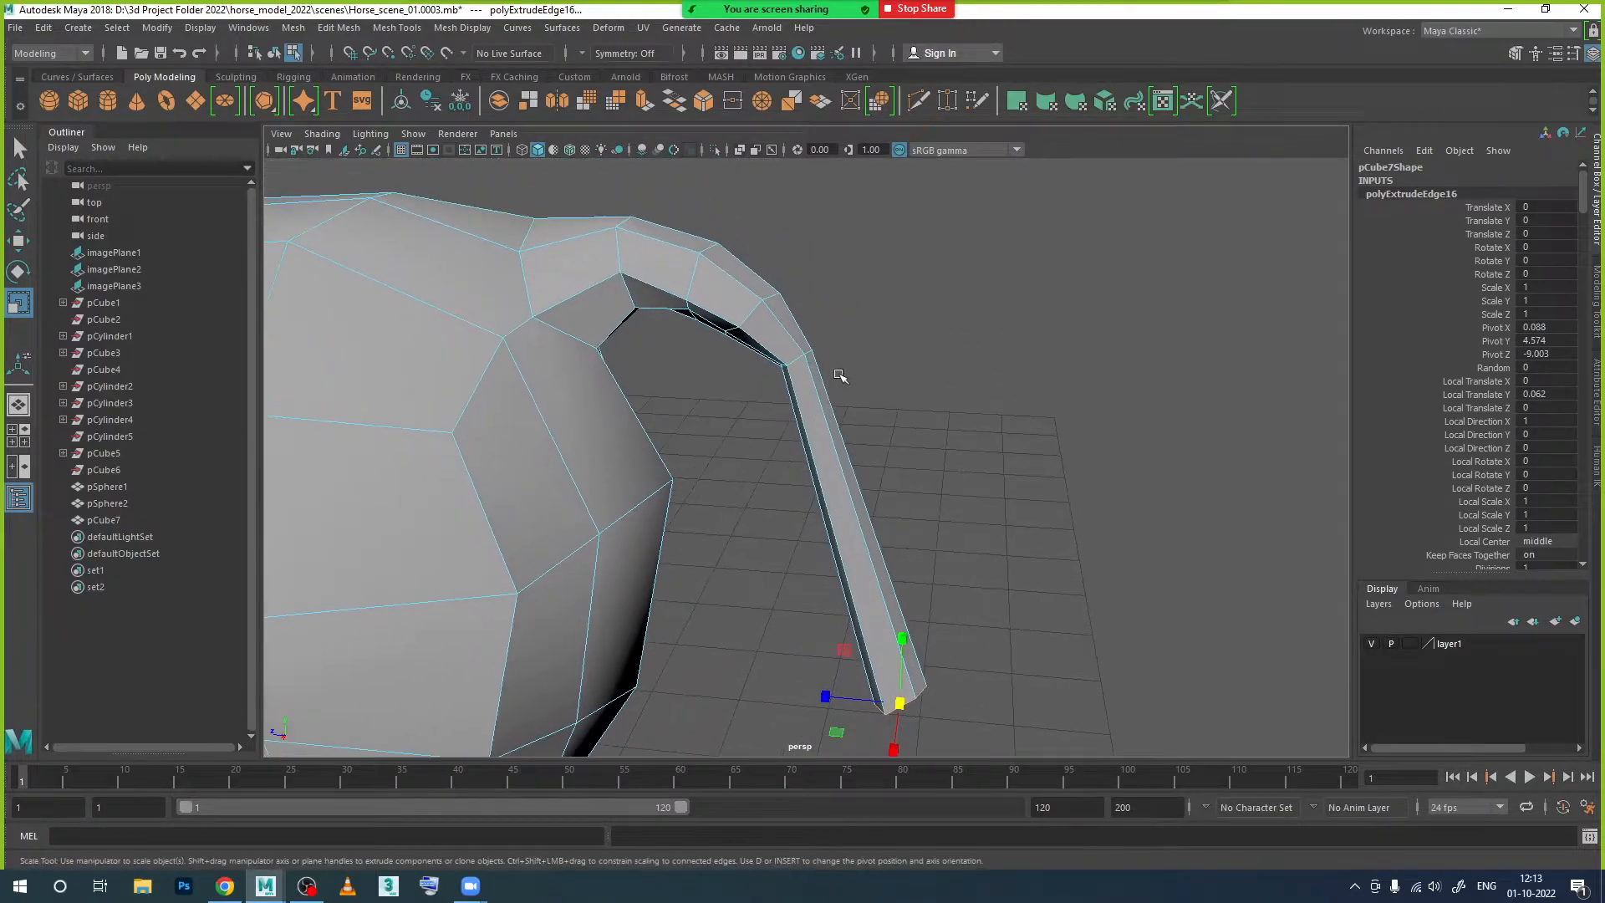
{"action": "left_click_drag", "start_coordinate": [844, 336], "coordinate": [813, 365]}
{"action": "left_click_drag", "start_coordinate": [831, 426], "coordinate": [817, 381], "text": "alt"}
{"action": "right_click_drag", "start_coordinate": [803, 362], "coordinate": [723, 364]}
{"action": "left_click_drag", "start_coordinate": [786, 361], "coordinate": [806, 423]}
{"action": "middle_click_drag", "start_coordinate": [816, 434], "coordinate": [788, 287], "text": "alt"}
{"action": "left_click_drag", "start_coordinate": [944, 482], "coordinate": [800, 578]}
{"action": "middle_click_drag", "start_coordinate": [730, 338], "coordinate": [735, 405], "text": "alt"}
{"action": "right_click_drag", "start_coordinate": [787, 404], "coordinate": [848, 378]}
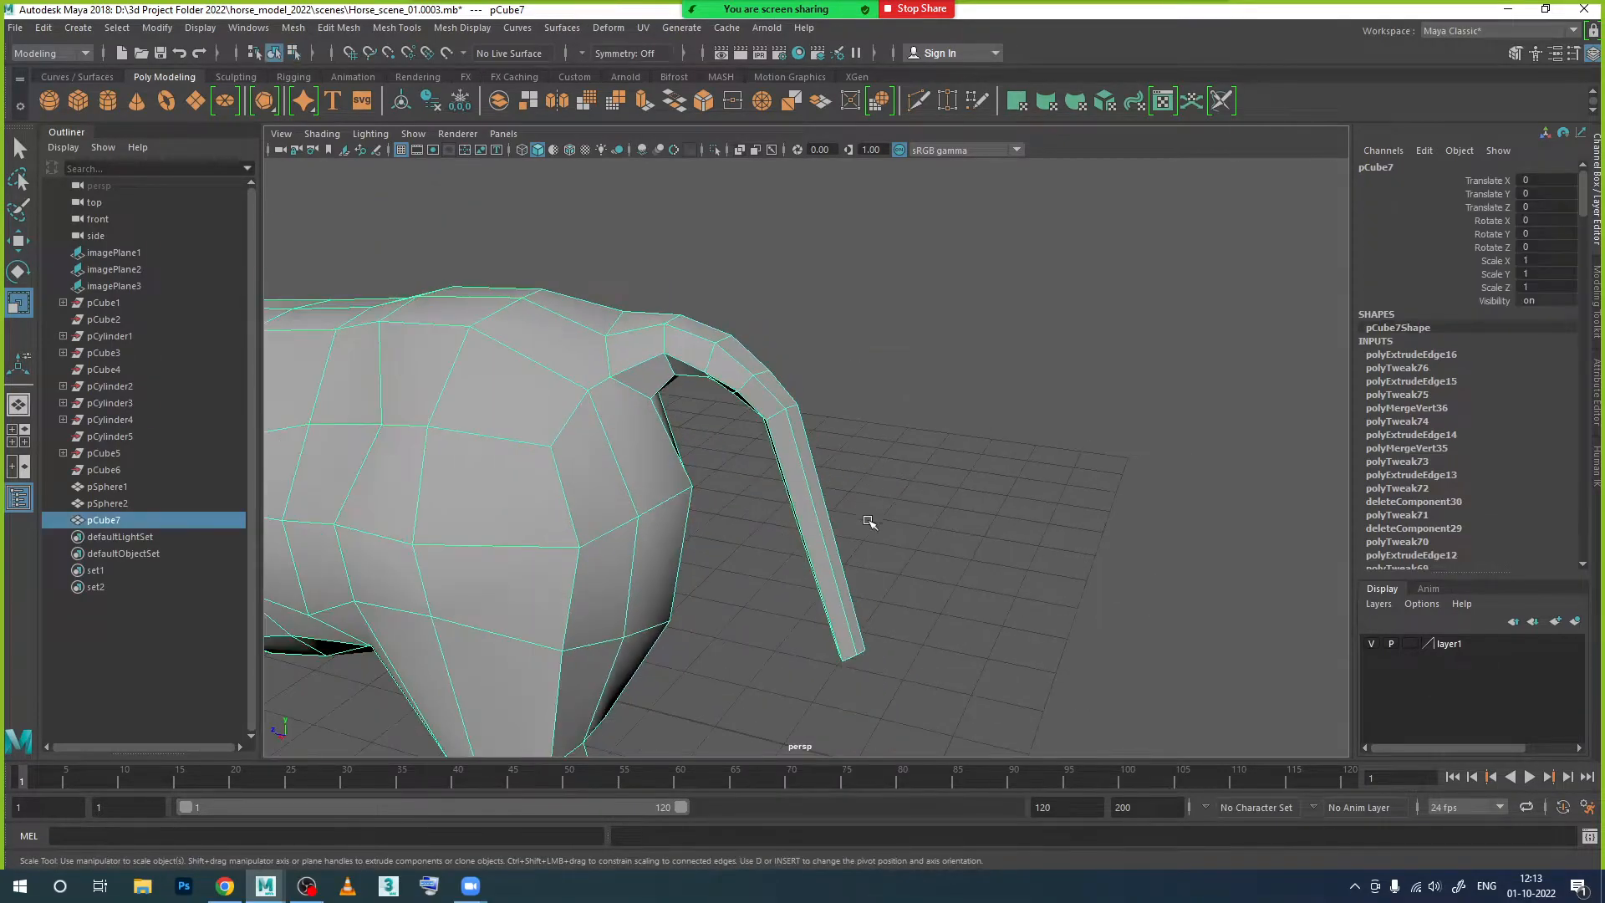
Step: Insert an edge loop across the middle of the long hanging tail section
{"action": "scroll", "coordinate": [910, 448], "scroll_direction": "up", "scroll_amount": 5}
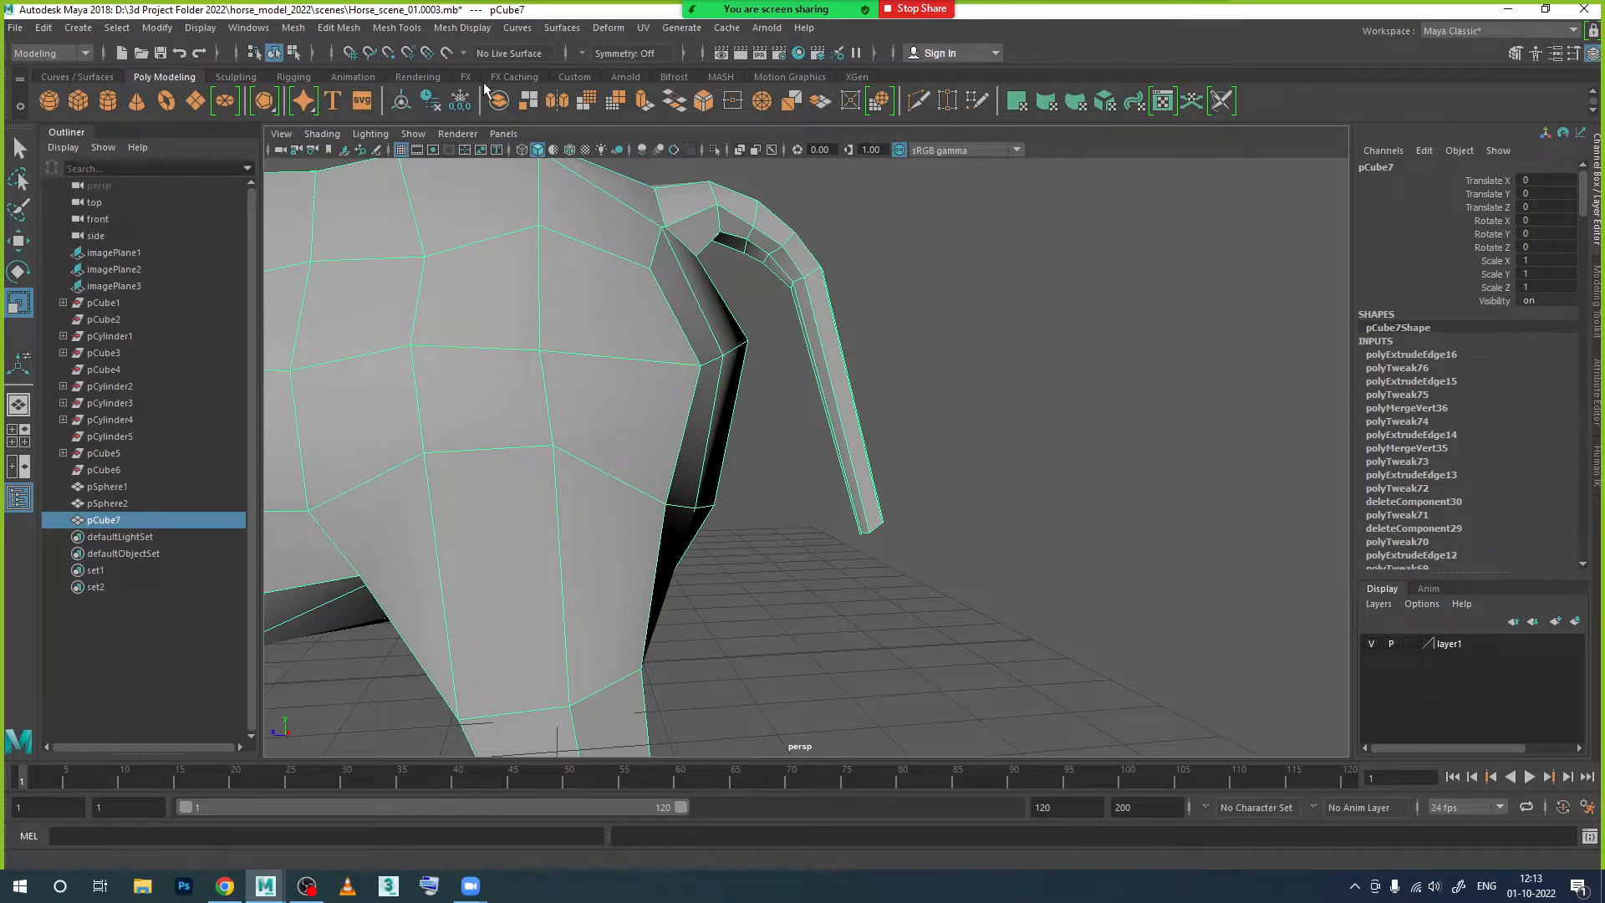
{"action": "left_click", "coordinate": [397, 28]}
{"action": "left_click", "coordinate": [430, 154]}
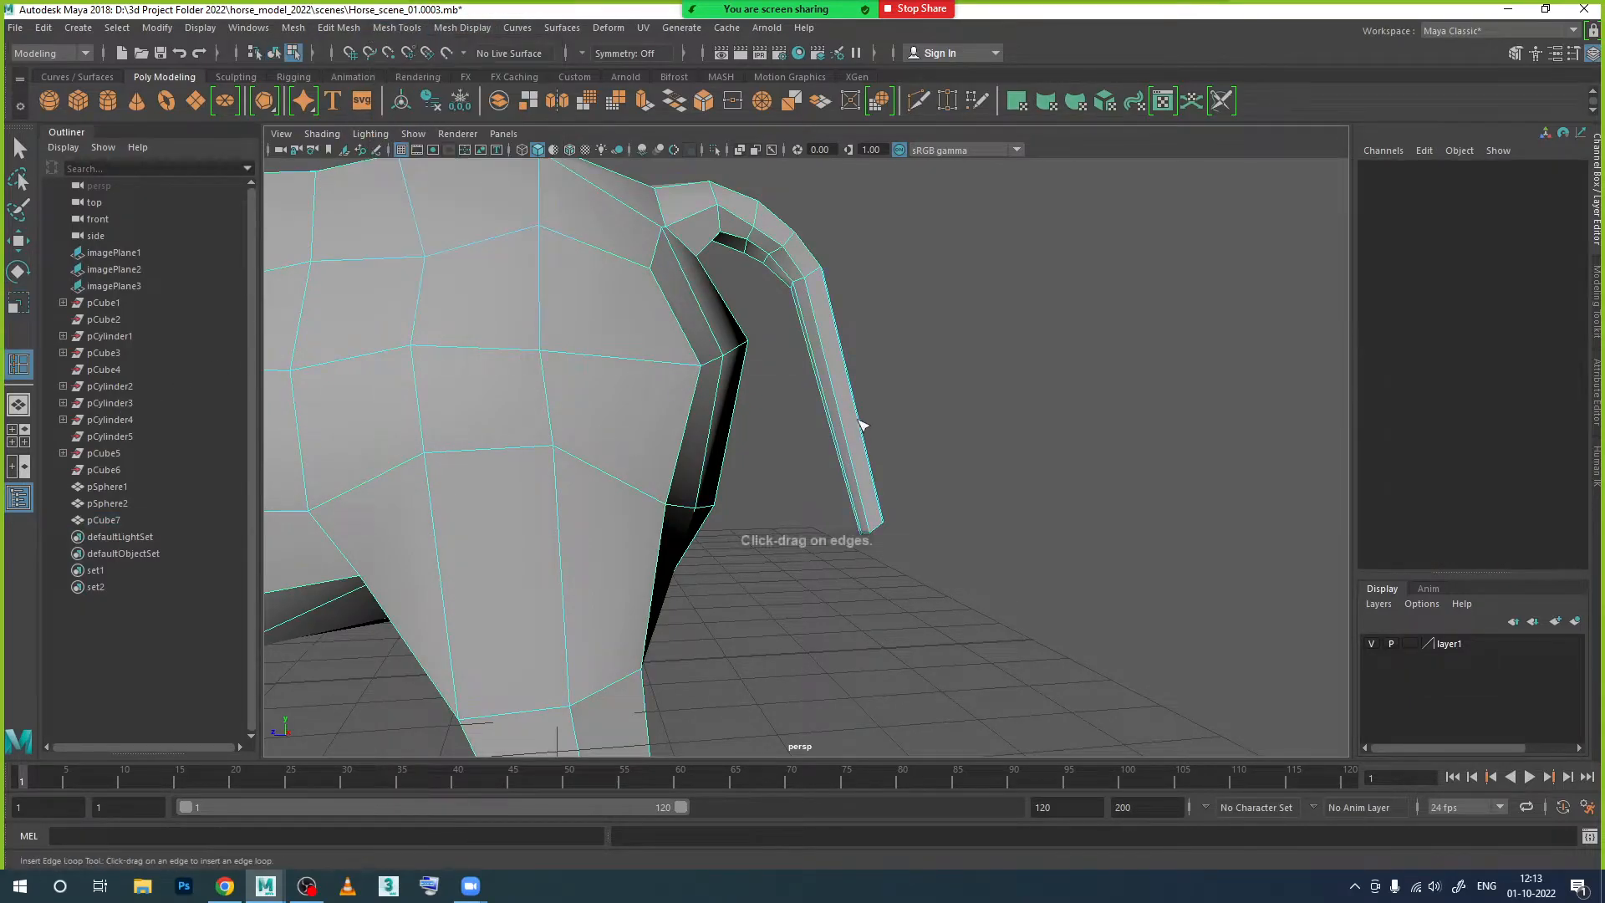
{"action": "left_click", "coordinate": [854, 397]}
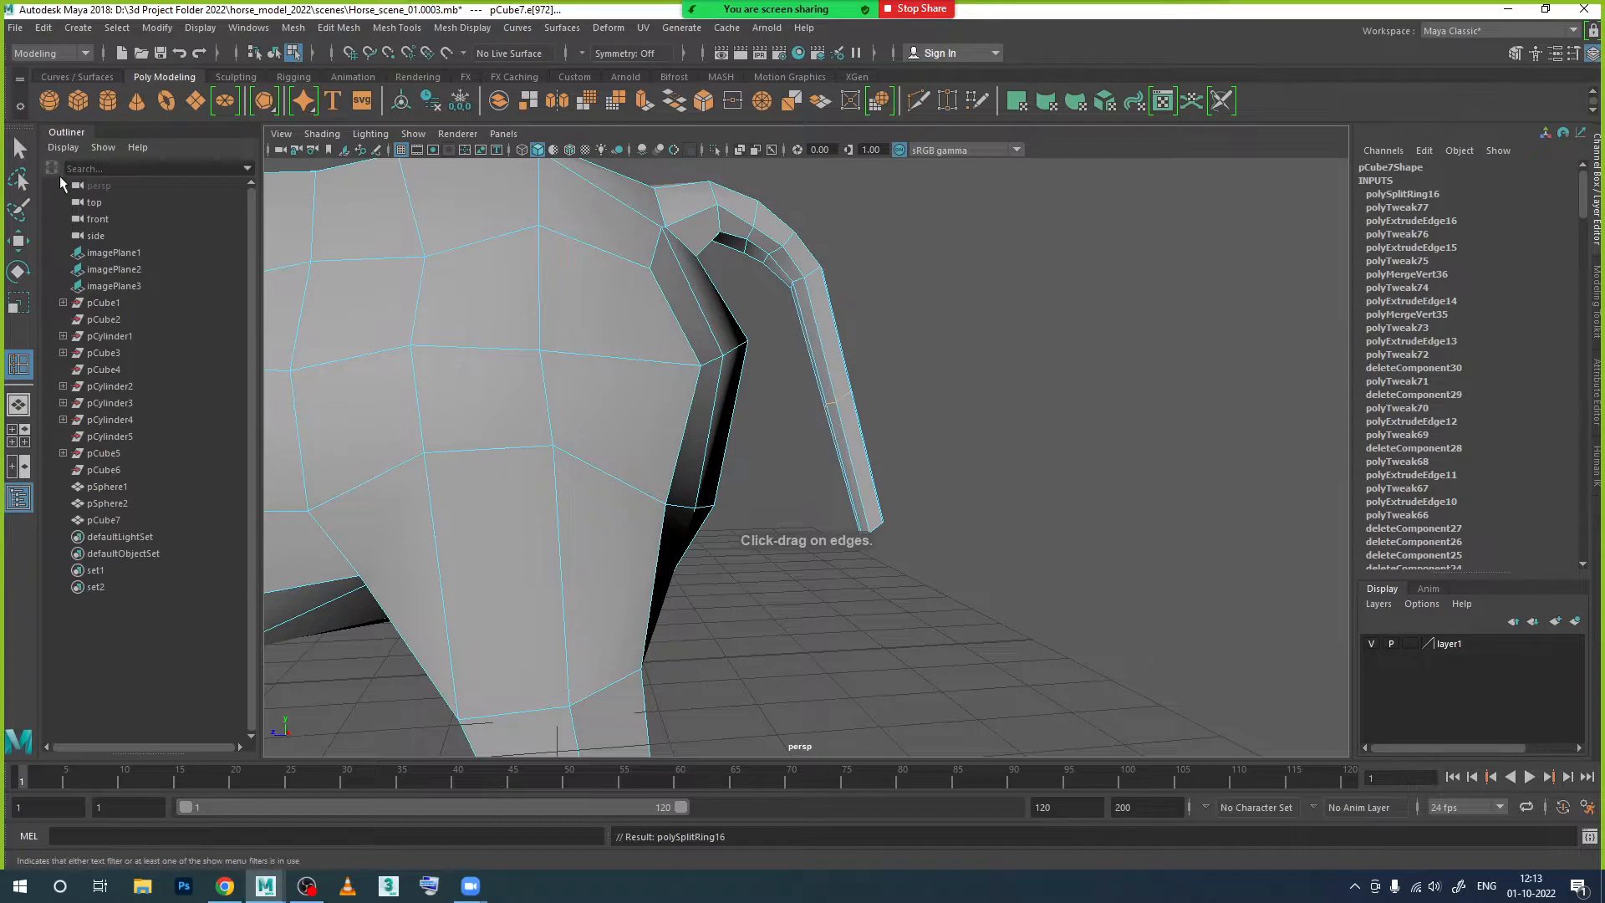
{"action": "left_click", "coordinate": [18, 240]}
{"action": "scroll", "coordinate": [909, 426], "scroll_direction": "up", "scroll_amount": 2}
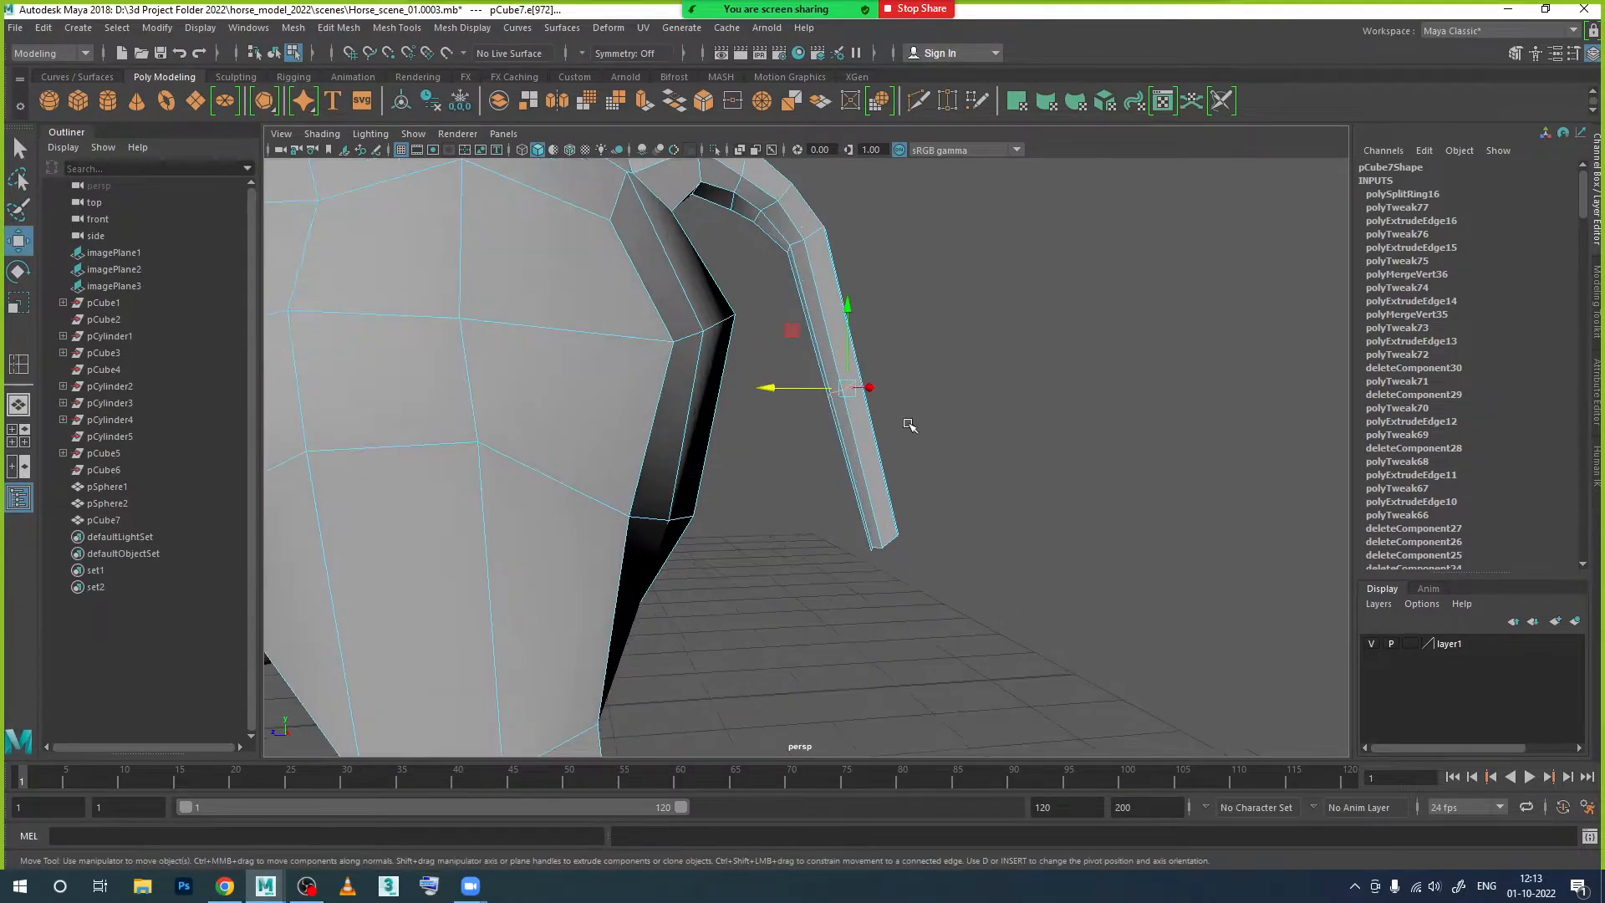
{"action": "left_click", "coordinate": [942, 493]}
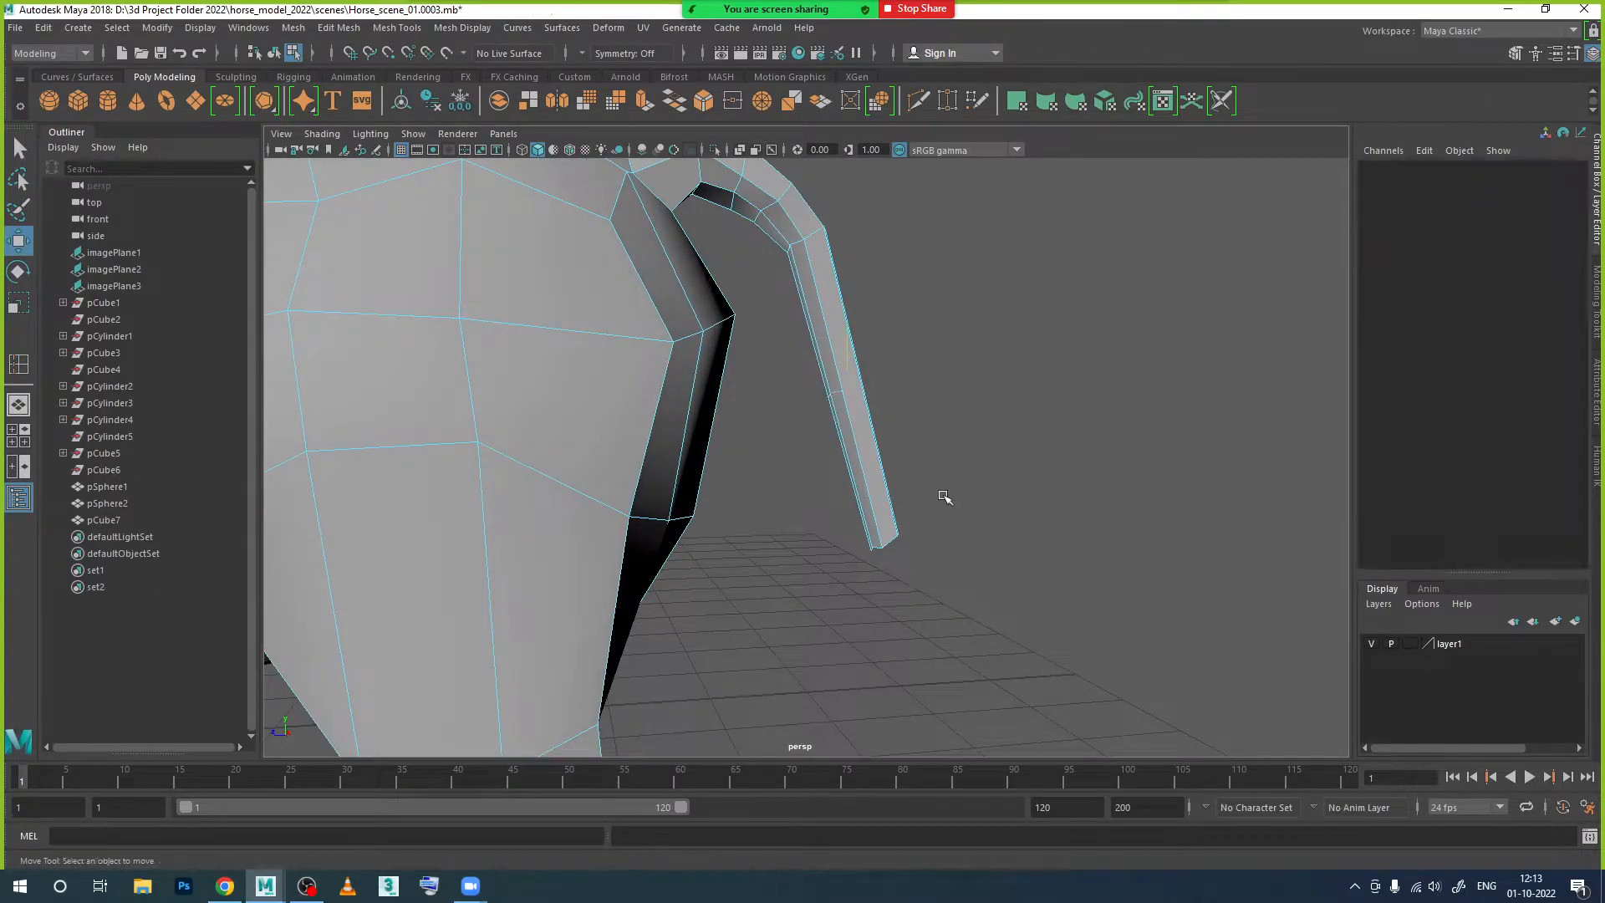
Step: Scale up the vertices at the tail's open end to flare the tip
{"action": "left_click", "coordinate": [890, 543]}
{"action": "left_click_drag", "start_coordinate": [952, 580], "coordinate": [849, 527], "text": "alt"}
{"action": "scroll", "coordinate": [903, 549], "scroll_direction": "down", "scroll_amount": 2}
{"action": "scroll", "coordinate": [926, 541], "scroll_direction": "up", "scroll_amount": 4}
{"action": "middle_click_drag", "start_coordinate": [925, 540], "coordinate": [904, 466], "text": "alt"}
{"action": "right_click_drag", "start_coordinate": [903, 467], "coordinate": [838, 433]}
{"action": "mouse_move", "coordinate": [971, 456]}
{"action": "left_mouse_down"}
{"action": "mouse_move", "coordinate": [875, 533]}
{"action": "mouse_move", "coordinate": [986, 491]}
{"action": "mouse_move", "coordinate": [924, 527]}
{"action": "mouse_move", "coordinate": [1000, 555]}
{"action": "mouse_move", "coordinate": [953, 543]}
{"action": "mouse_move", "coordinate": [880, 562]}
{"action": "left_mouse_up"}
{"action": "key", "text": "r"}
Step: Move the individual lower vertices of the flared tail tip to even out its outline
{"action": "left_click", "coordinate": [868, 553]}
{"action": "key", "text": "w"}
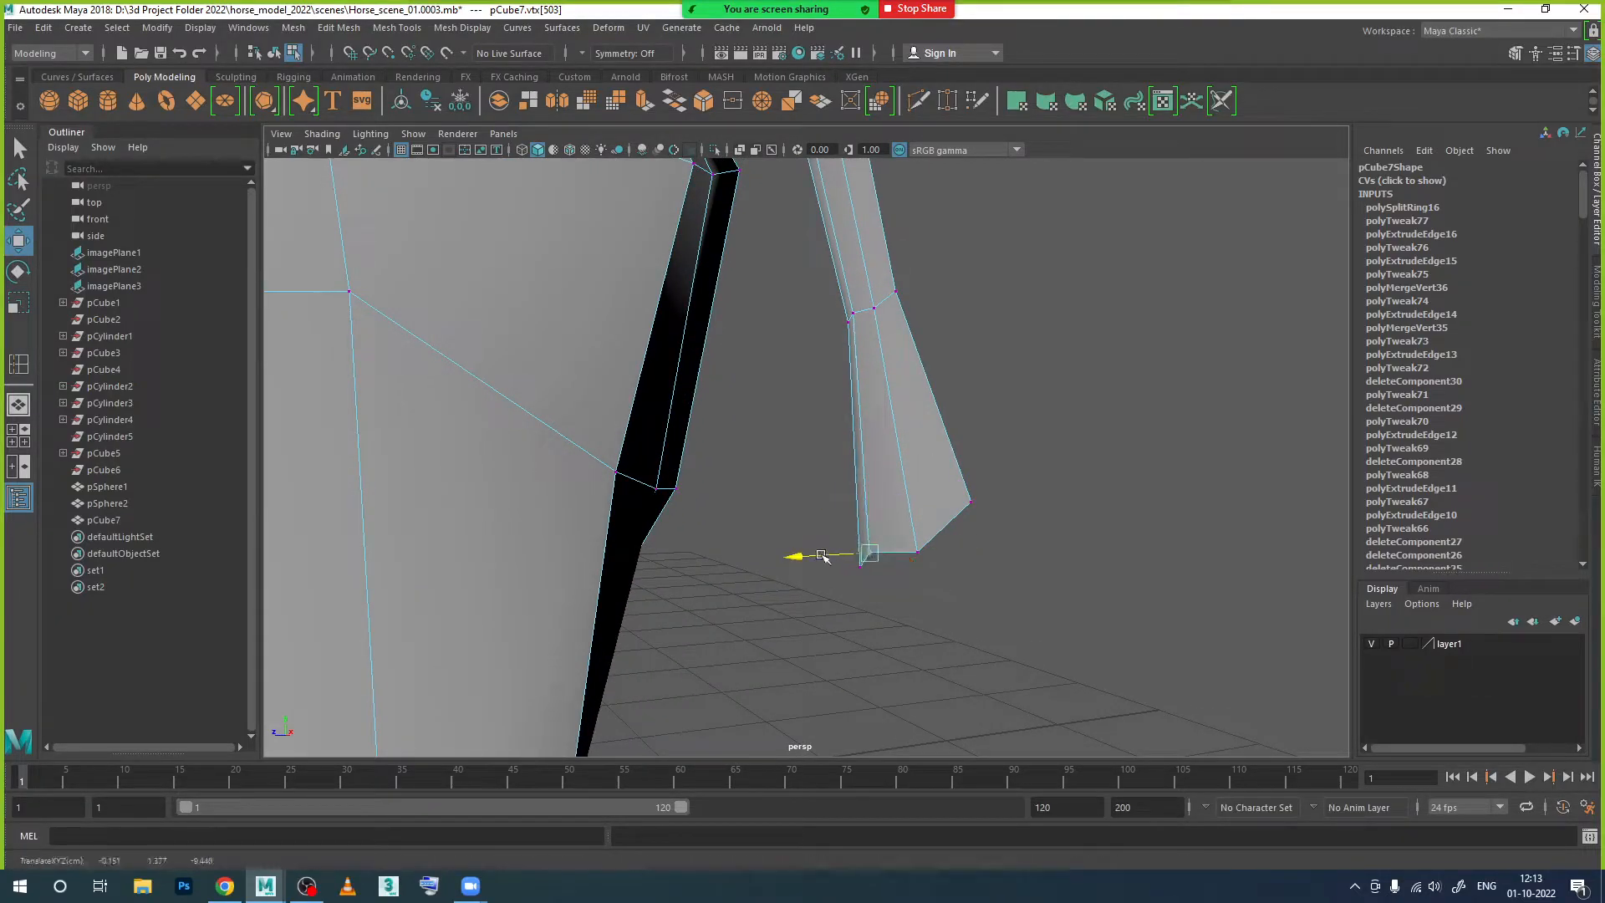
{"action": "left_click_drag", "start_coordinate": [878, 512], "coordinate": [880, 535]}
{"action": "left_click", "coordinate": [917, 553]}
{"action": "left_click", "coordinate": [861, 565]}
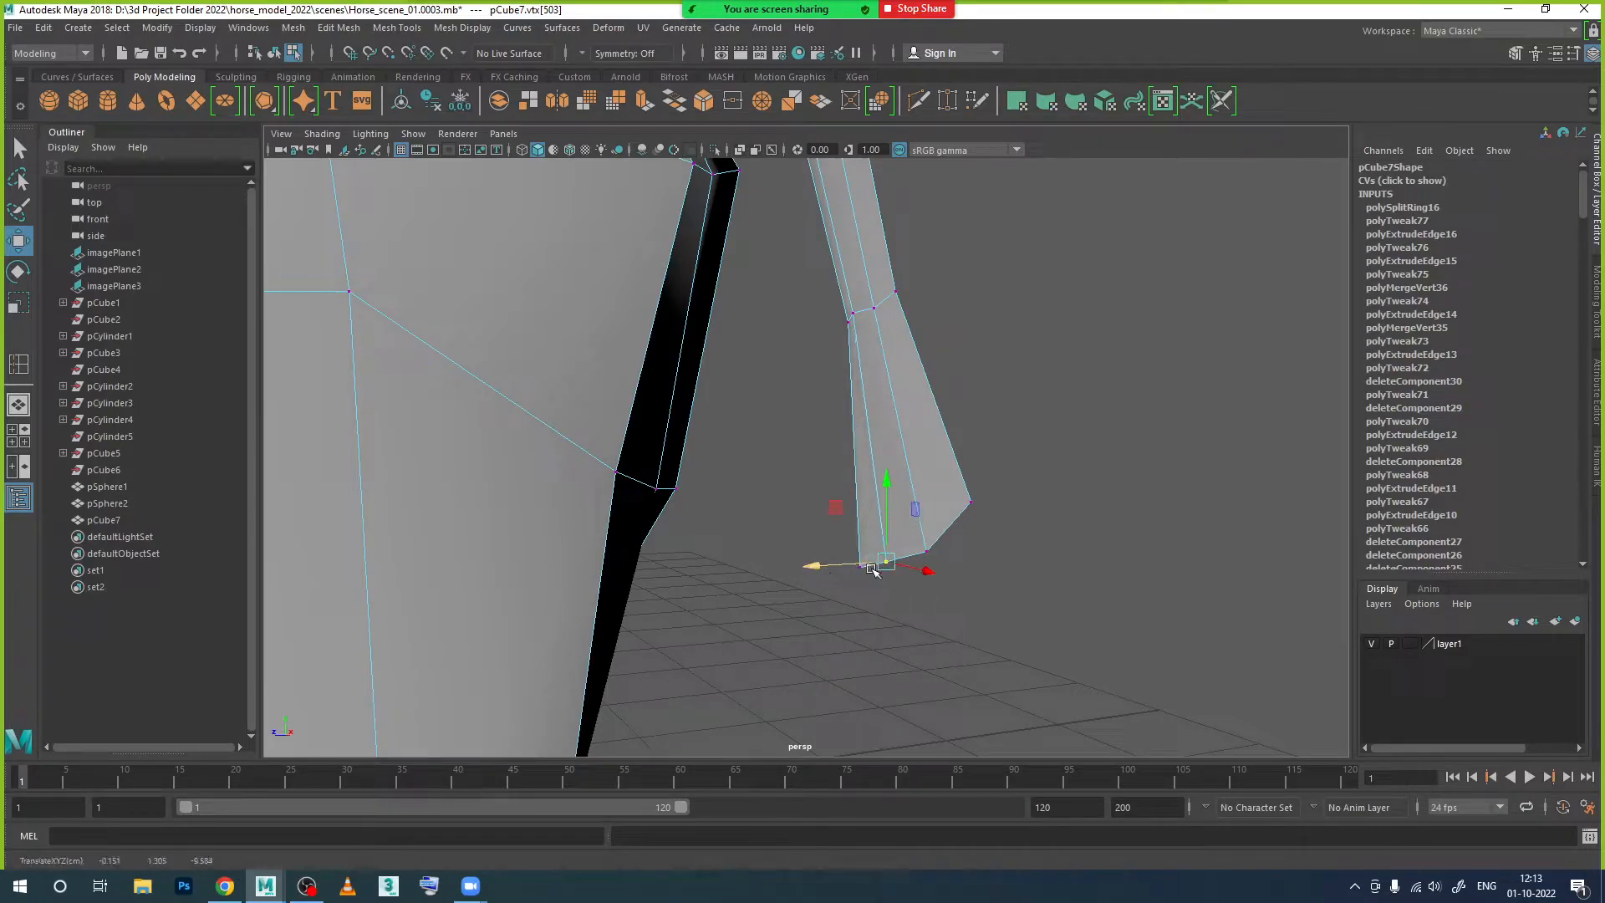
Step: Return to object selection and preview the horse with mesh smoothing from the rear and side
{"action": "scroll", "coordinate": [859, 568], "scroll_direction": "down", "scroll_amount": 10}
{"action": "right_click_drag", "start_coordinate": [811, 406], "coordinate": [866, 382]}
{"action": "scroll", "coordinate": [865, 383], "scroll_direction": "down", "scroll_amount": 3}
{"action": "left_click", "coordinate": [863, 452]}
{"action": "left_click_drag", "start_coordinate": [804, 488], "coordinate": [836, 416], "text": "alt"}
{"action": "left_click", "coordinate": [833, 446]}
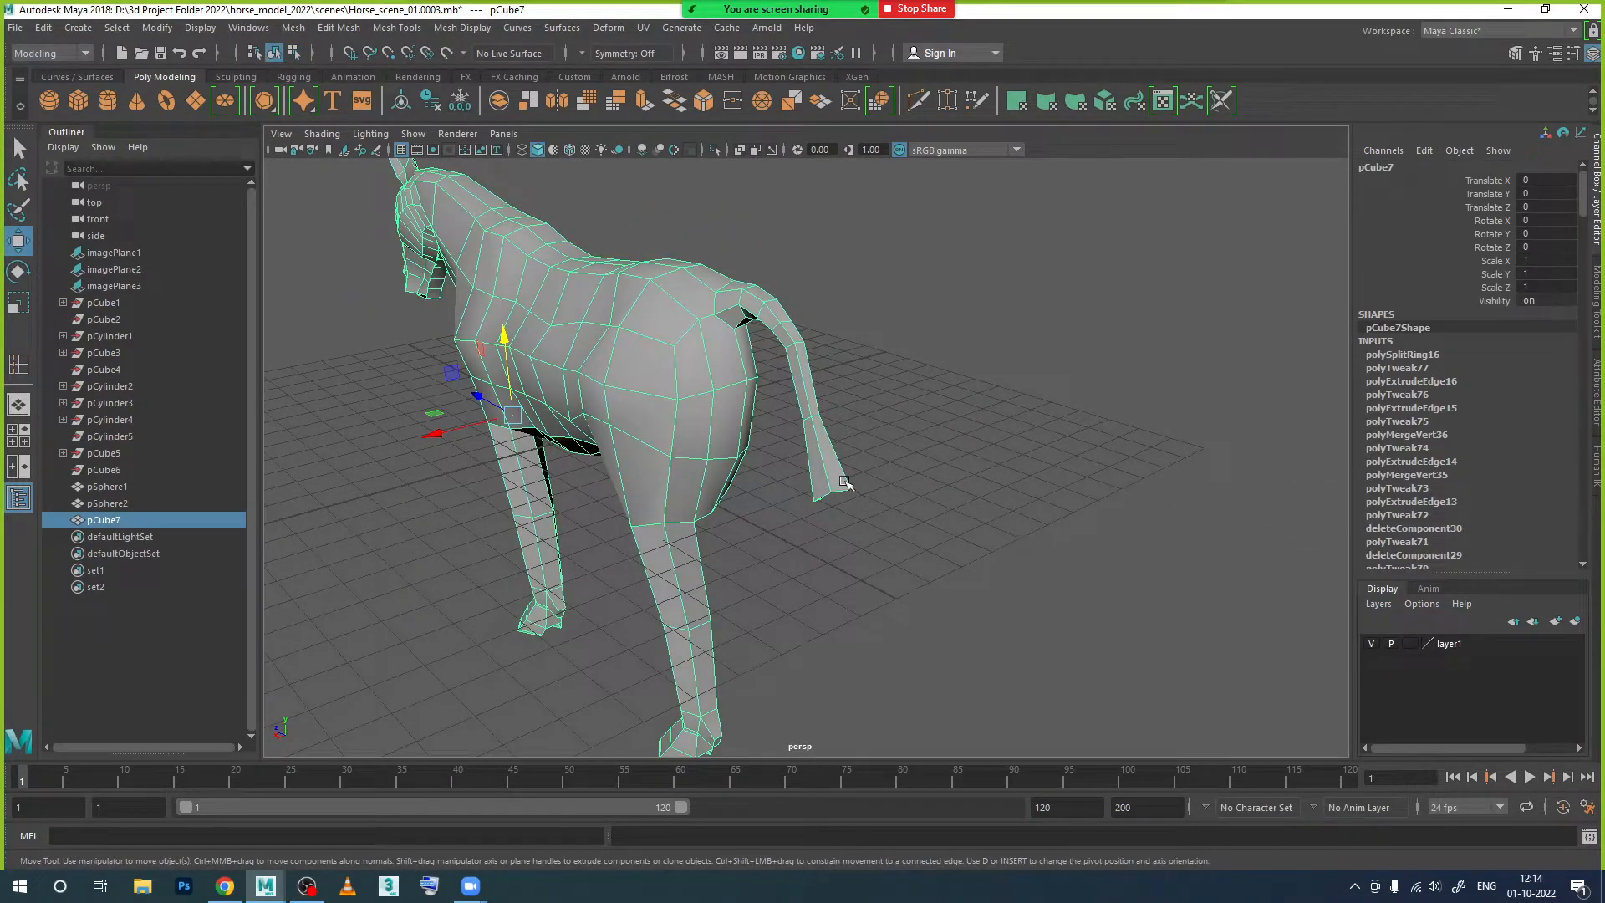
{"action": "left_click", "coordinate": [889, 498]}
{"action": "left_click_drag", "start_coordinate": [889, 498], "coordinate": [904, 543], "text": "alt"}
{"action": "scroll", "coordinate": [844, 468], "scroll_direction": "up", "scroll_amount": 5}
{"action": "mouse_move", "coordinate": [837, 445]}
{"action": "middle_mouse_down", "text": "alt"}
{"action": "mouse_move", "coordinate": [834, 520]}
{"action": "mouse_move", "coordinate": [839, 439]}
{"action": "middle_mouse_up", "text": "alt"}
{"action": "left_click", "coordinate": [778, 294]}
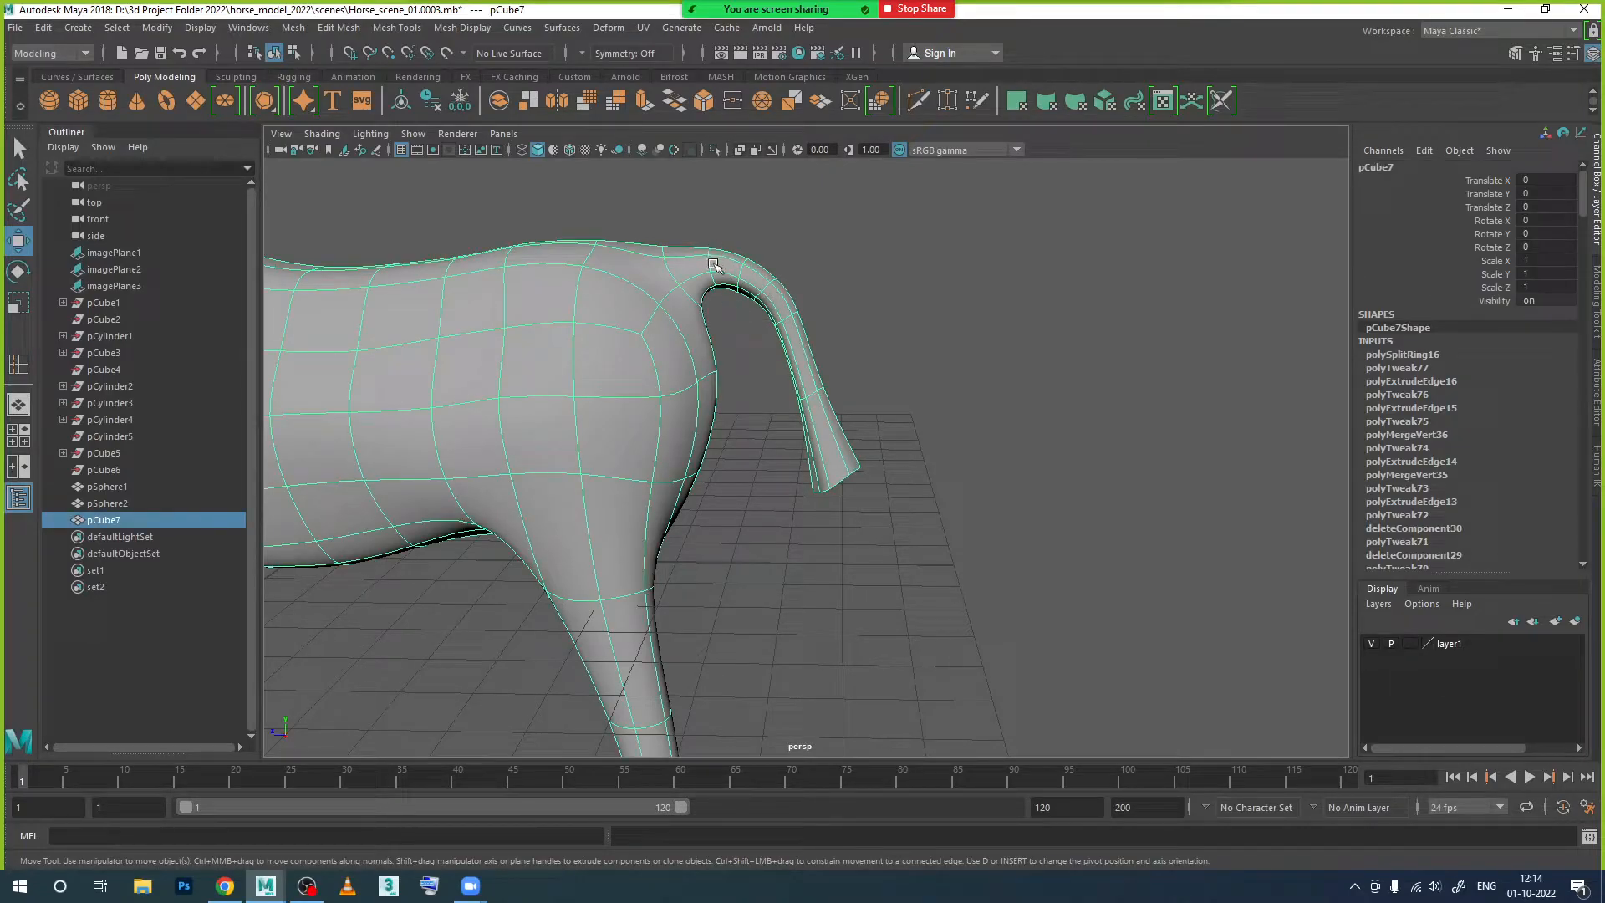
Step: Lower the edge loops just behind the tail's base using edge selection
{"action": "right_click_drag", "start_coordinate": [723, 249], "coordinate": [718, 209]}
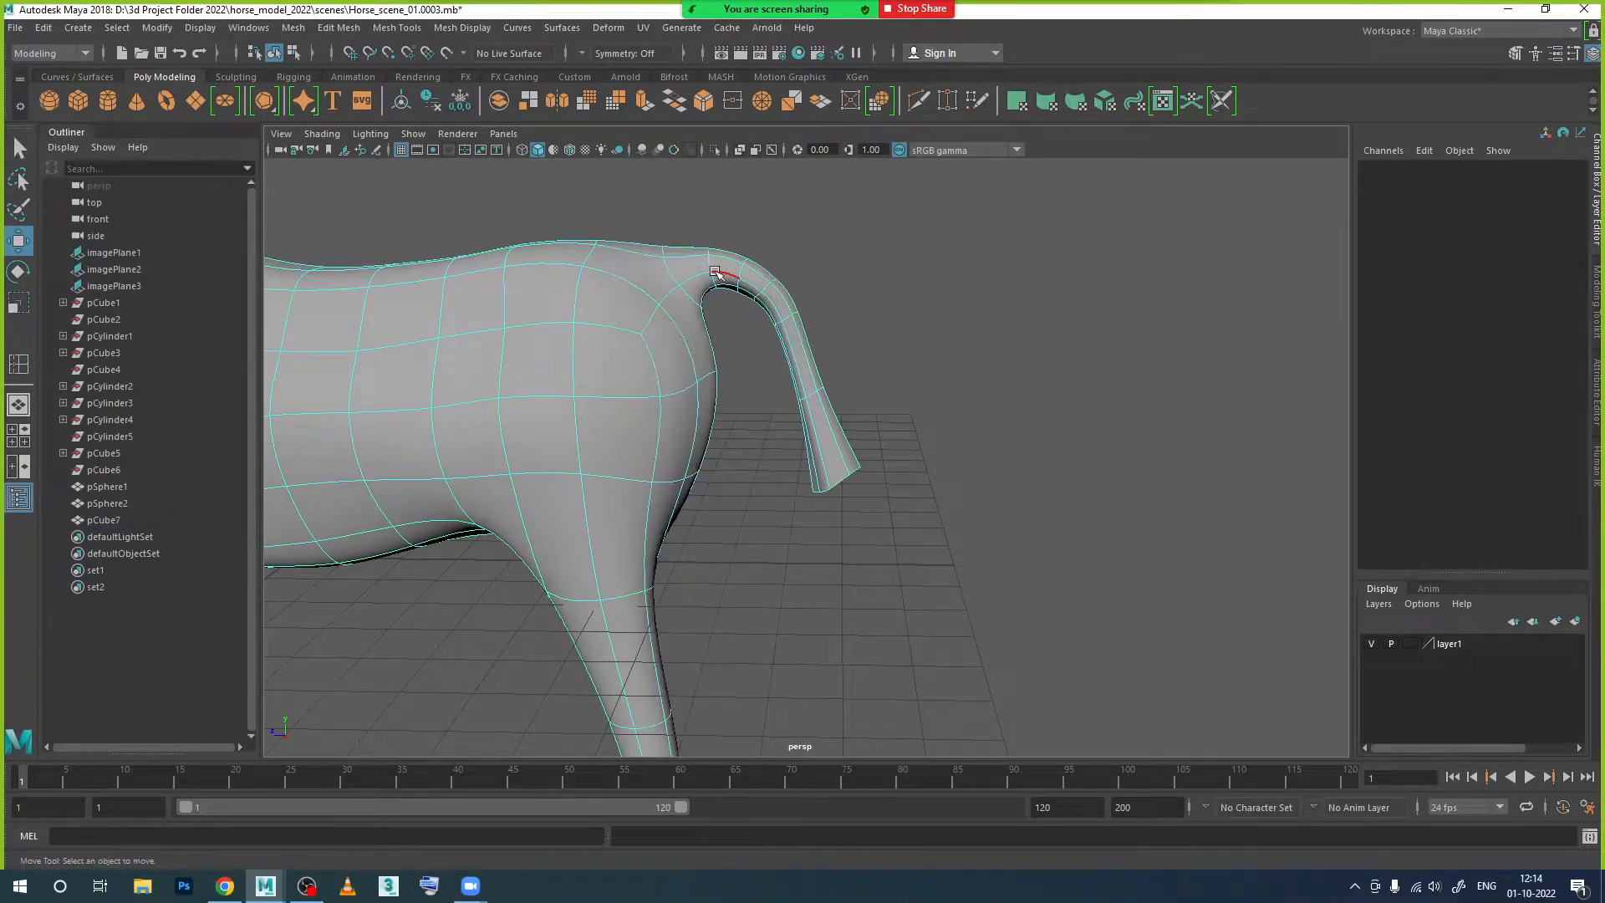
{"action": "left_click", "coordinate": [715, 271]}
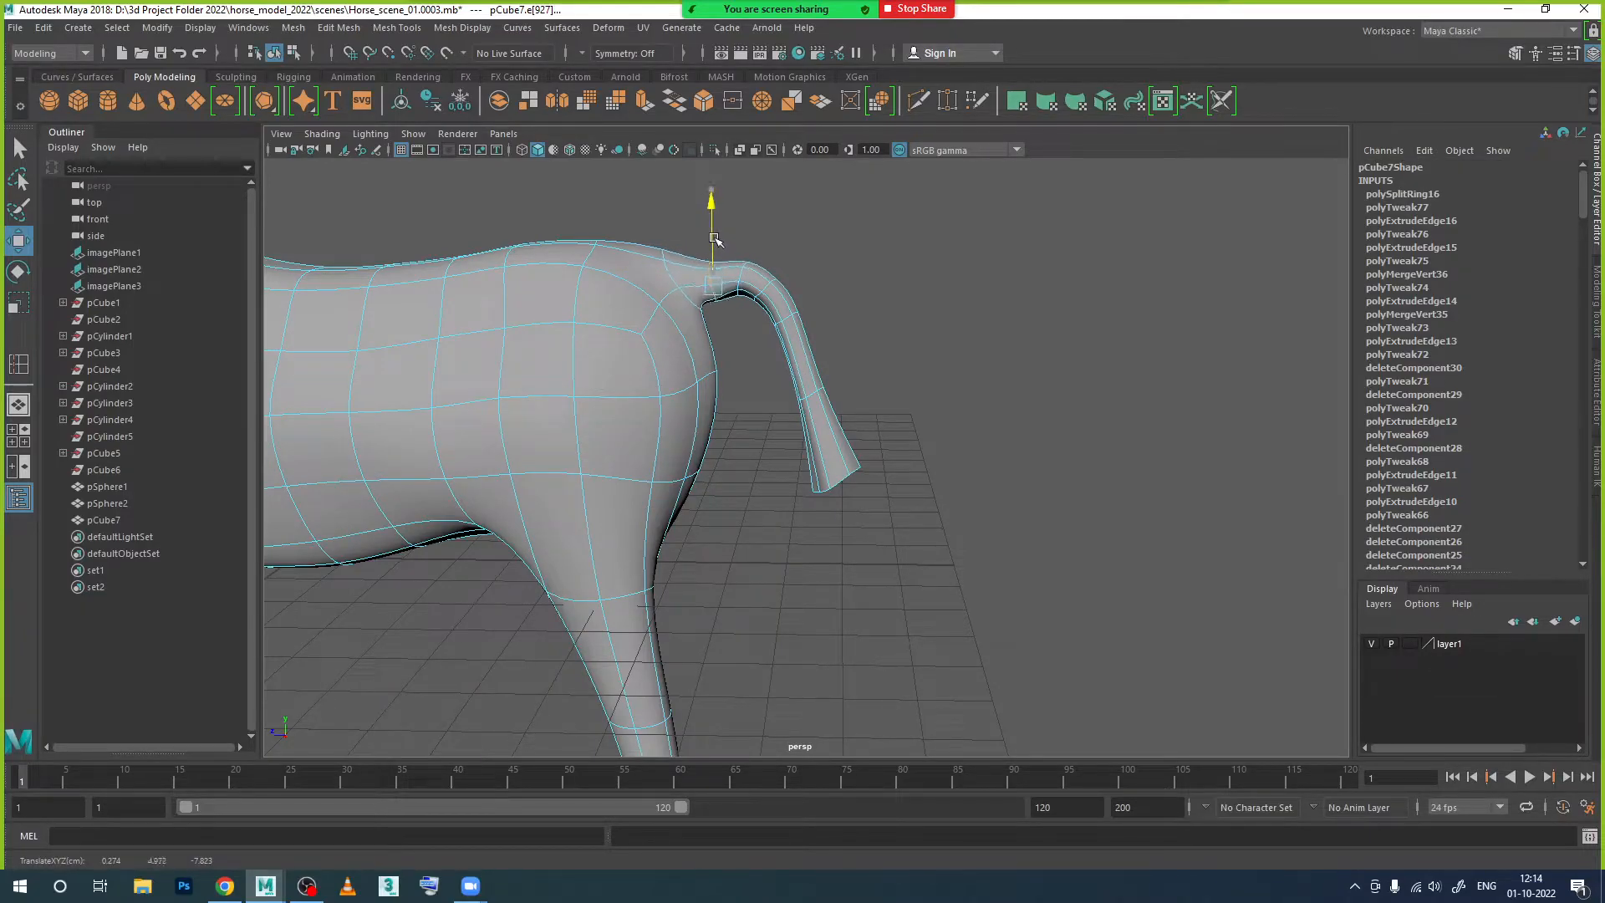
{"action": "left_click", "coordinate": [740, 253]}
{"action": "scroll", "coordinate": [745, 262], "scroll_direction": "up", "scroll_amount": 5}
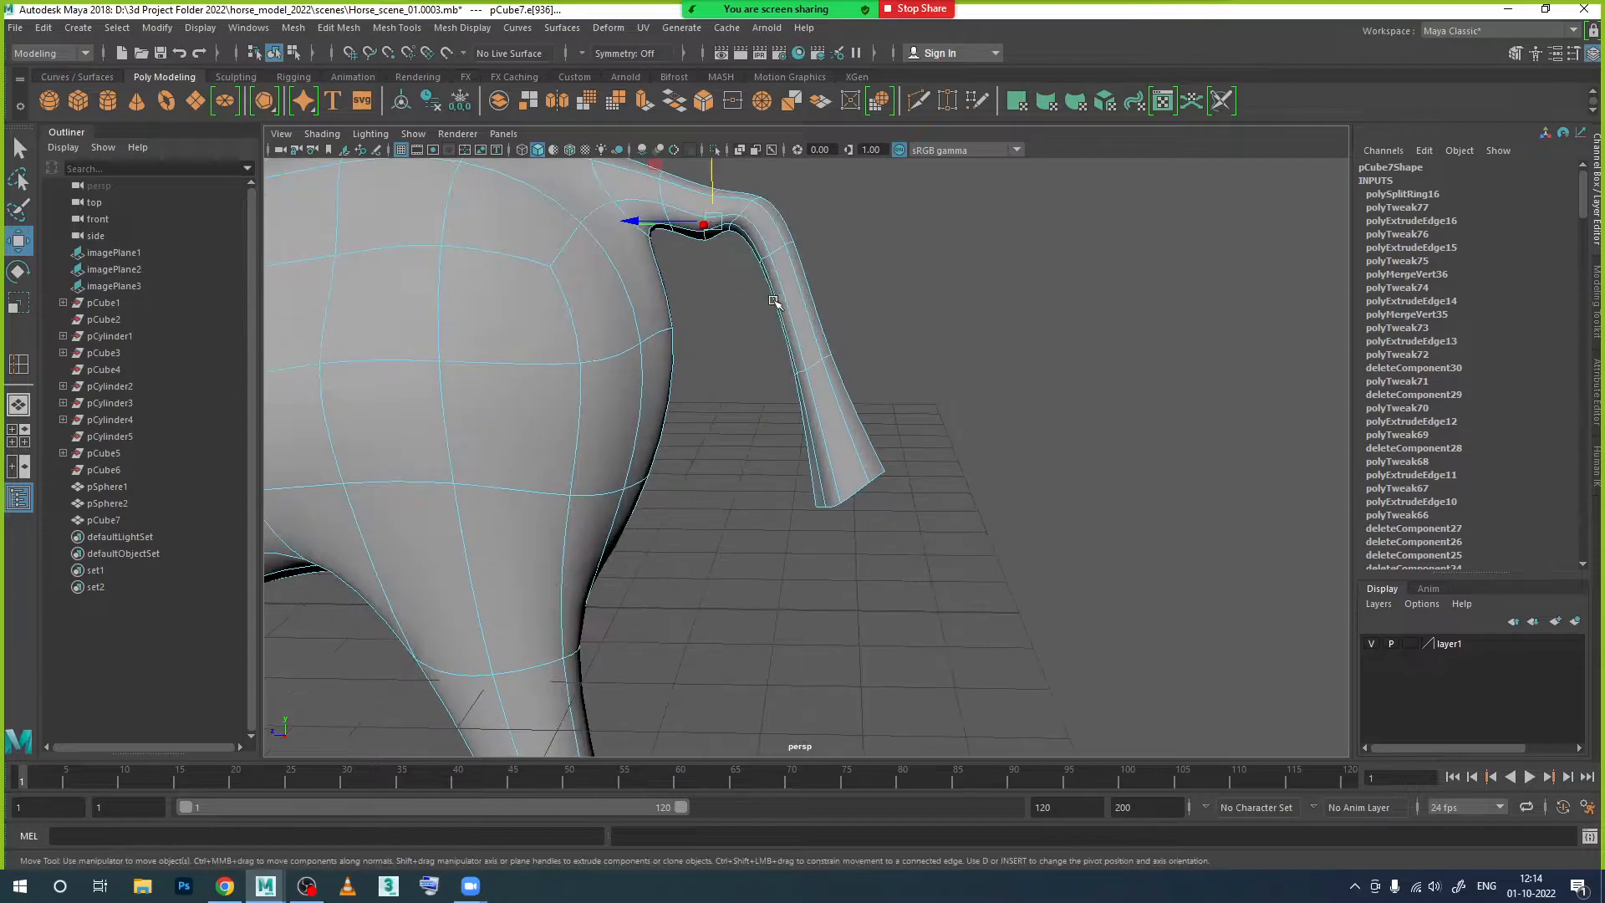
{"action": "left_click_drag", "start_coordinate": [725, 301], "coordinate": [769, 340], "text": "alt"}
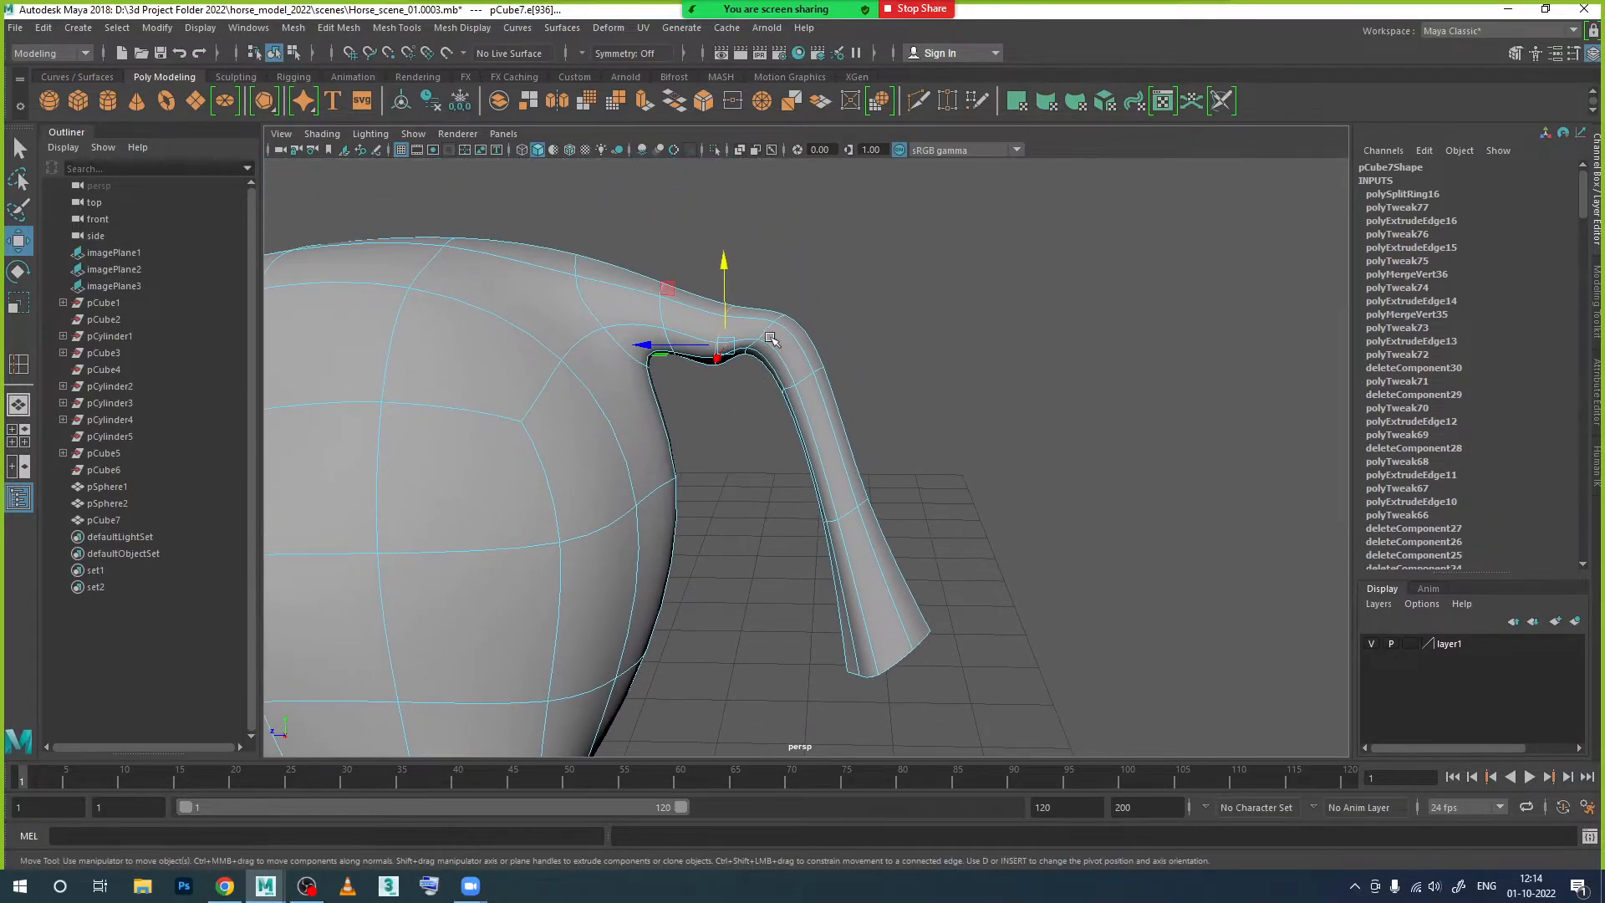
Step: Lower the edge loops around the tail's bend to form a smoother downward slope from the rump
{"action": "left_click", "coordinate": [775, 323]}
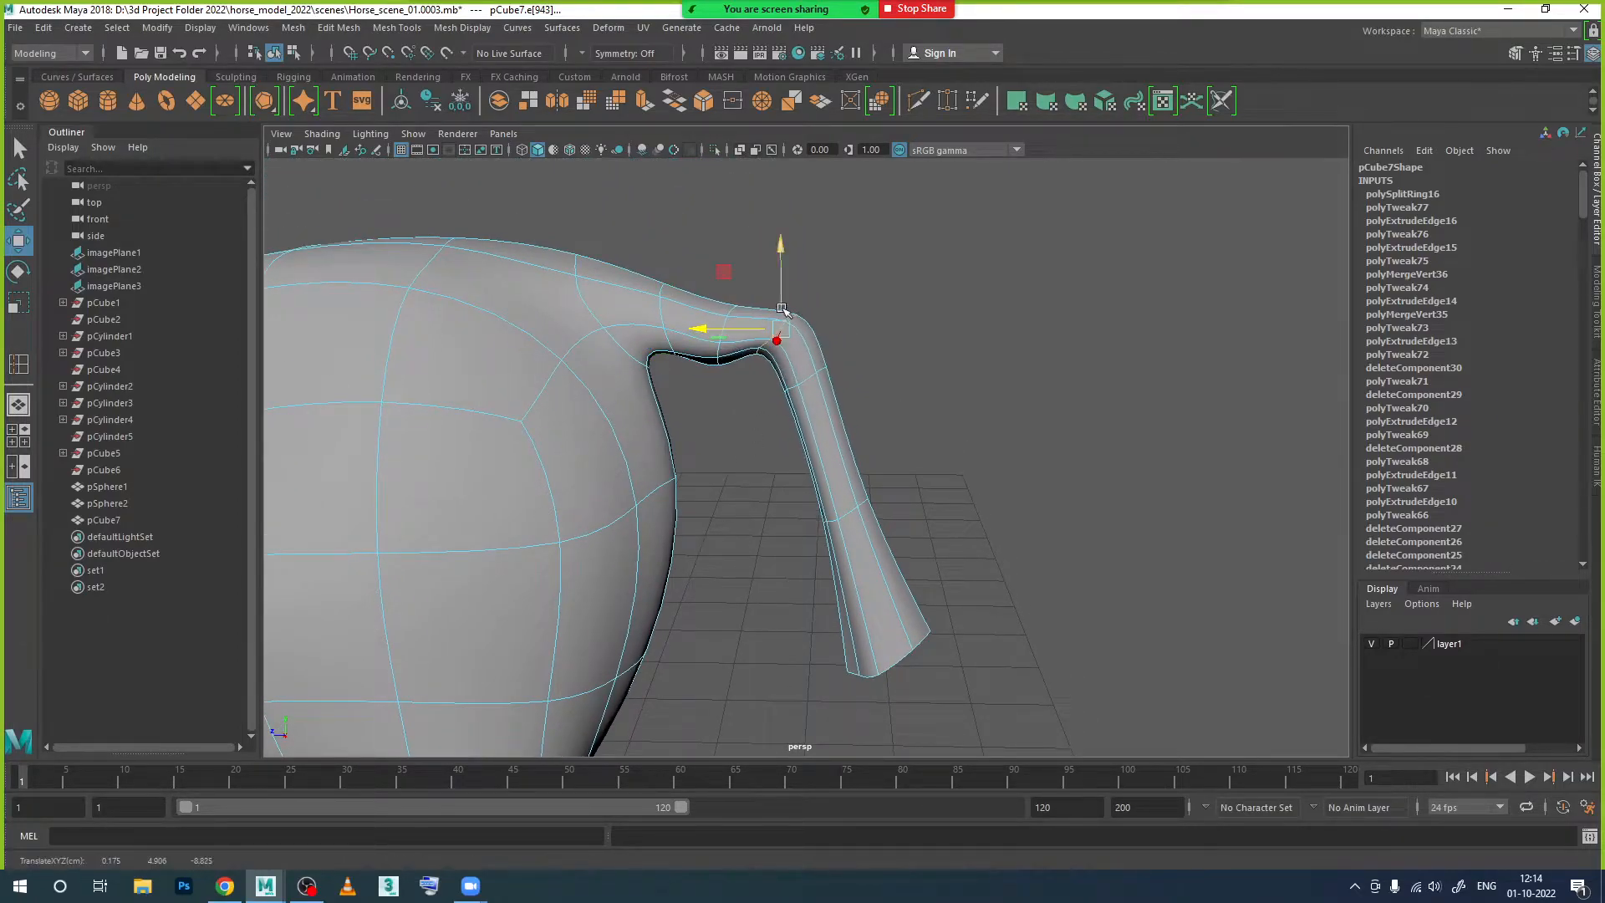
{"action": "left_click", "coordinate": [796, 350]}
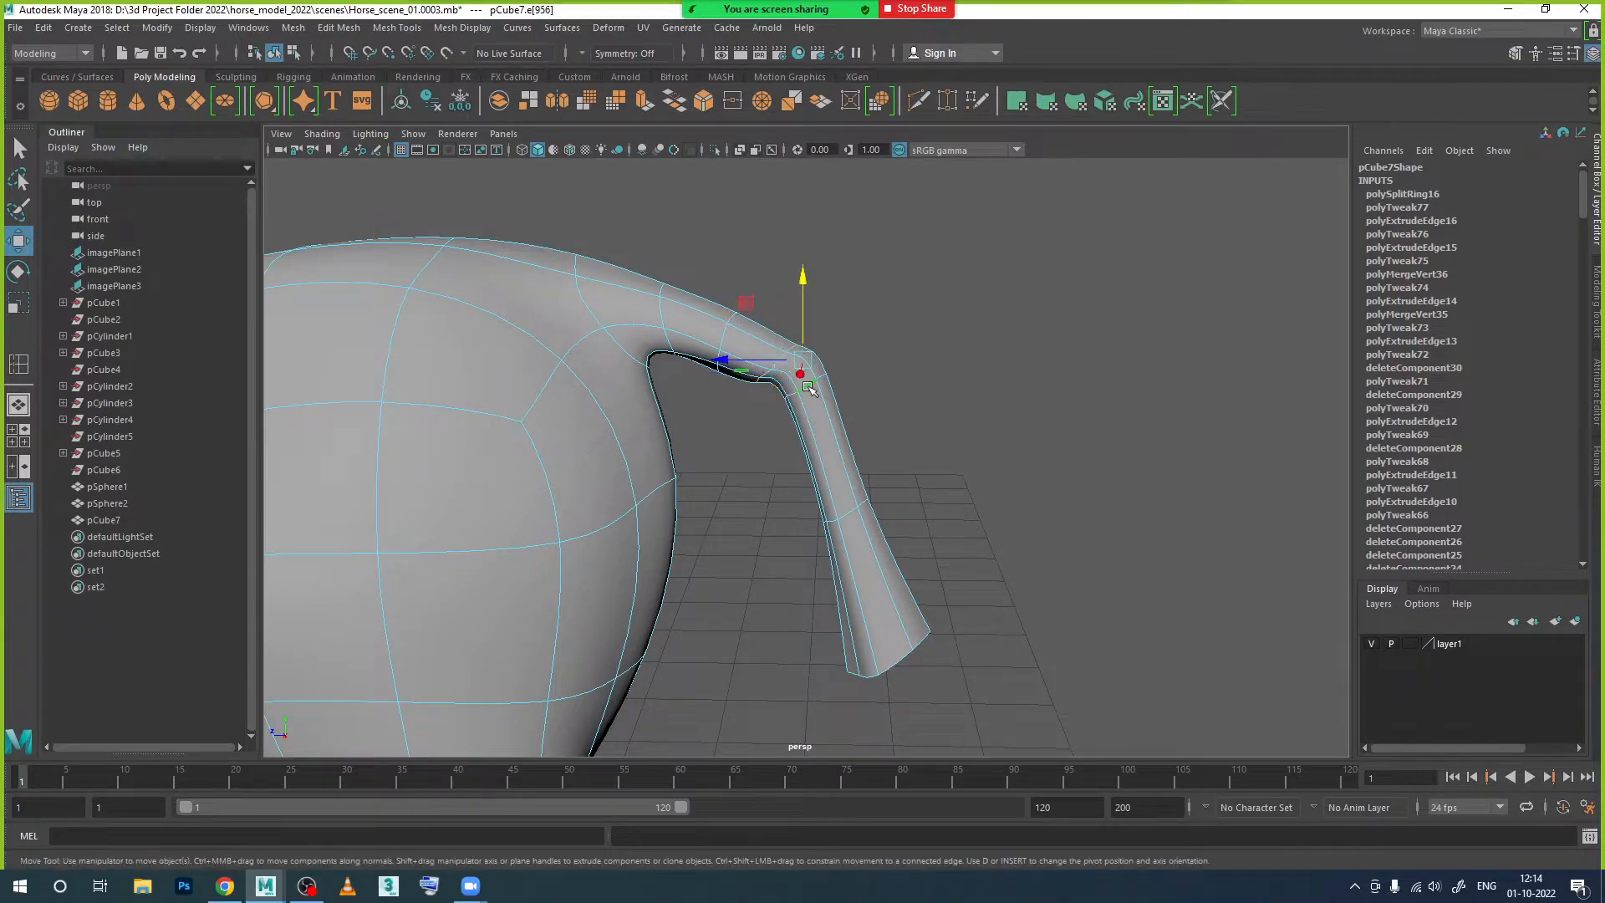
{"action": "left_click_drag", "start_coordinate": [800, 344], "coordinate": [775, 411]}
{"action": "left_click", "coordinate": [746, 399]}
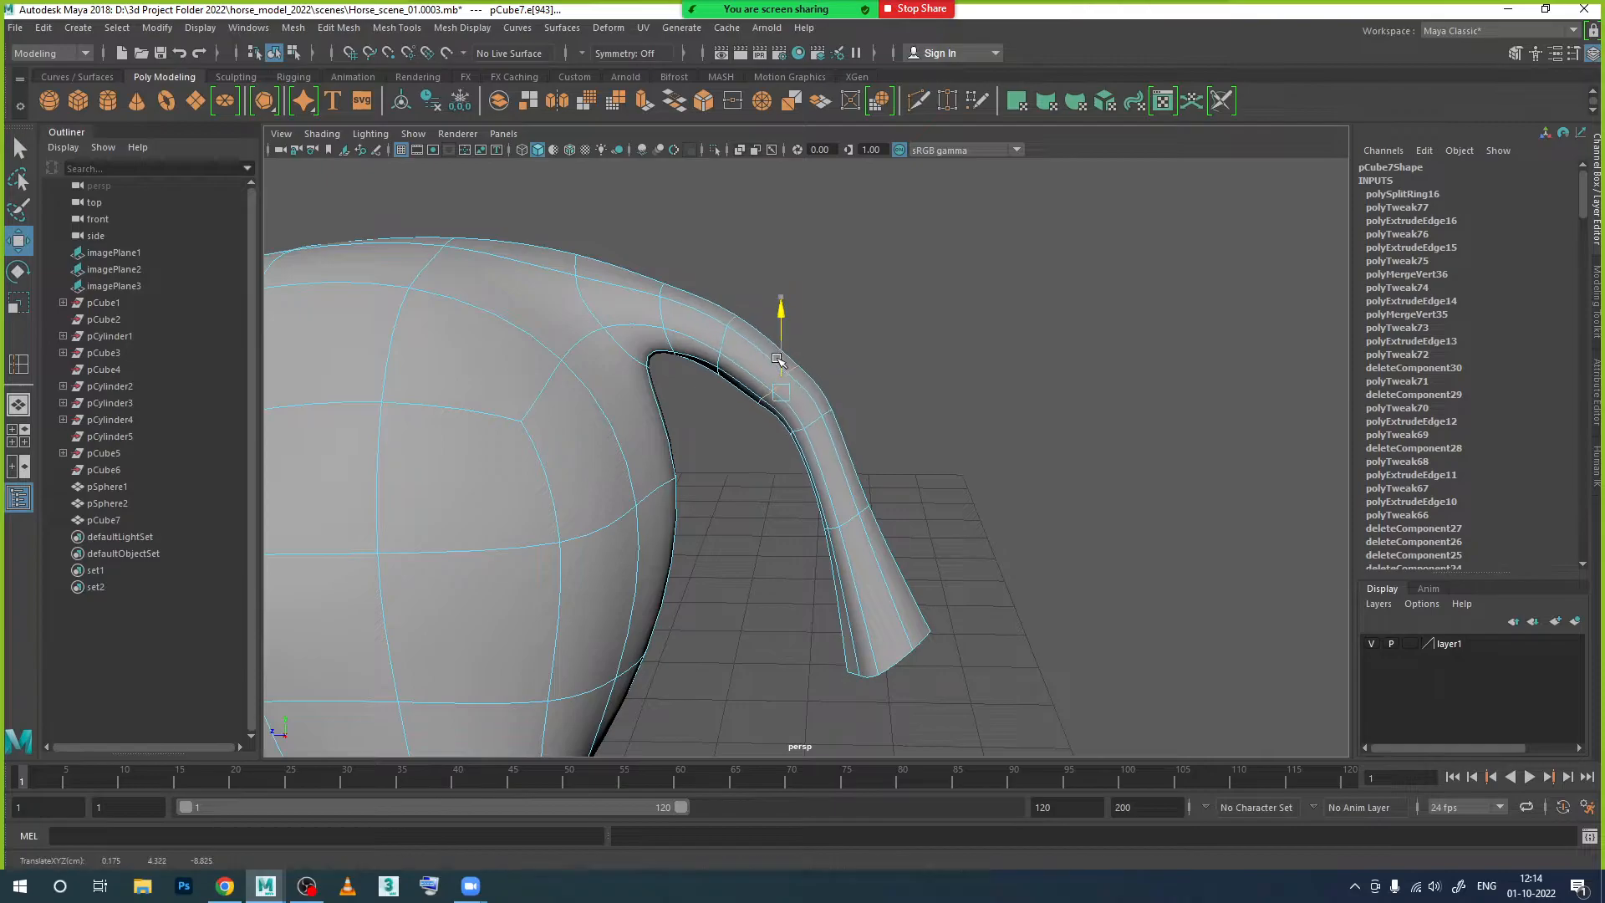
{"action": "left_click_drag", "start_coordinate": [737, 390], "coordinate": [716, 368]}
Step: Move the edge loop on the tail's upper arch toward the rump and rotate it to follow the curve
{"action": "left_click", "coordinate": [729, 331]}
{"action": "double_click", "coordinate": [723, 339]}
{"action": "left_click_drag", "start_coordinate": [690, 348], "coordinate": [681, 352]}
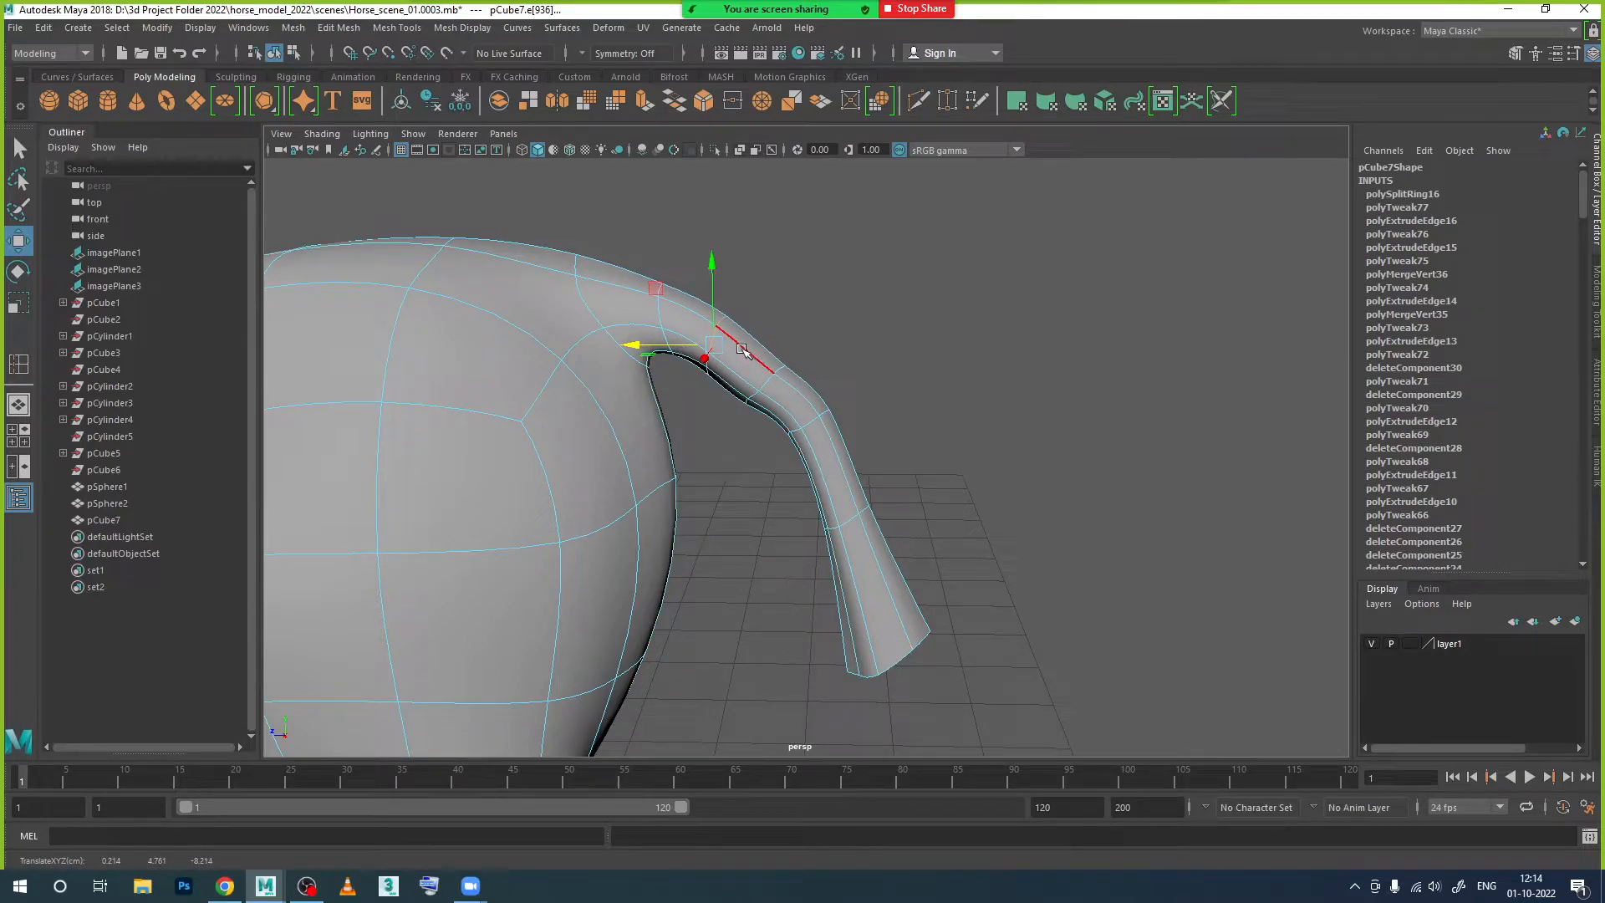
{"action": "key", "text": "e"}
{"action": "left_click_drag", "start_coordinate": [757, 290], "coordinate": [780, 323]}
Step: Rotate the edge loop just above the tail's bend and shift it toward the rump
{"action": "left_click", "coordinate": [765, 382]}
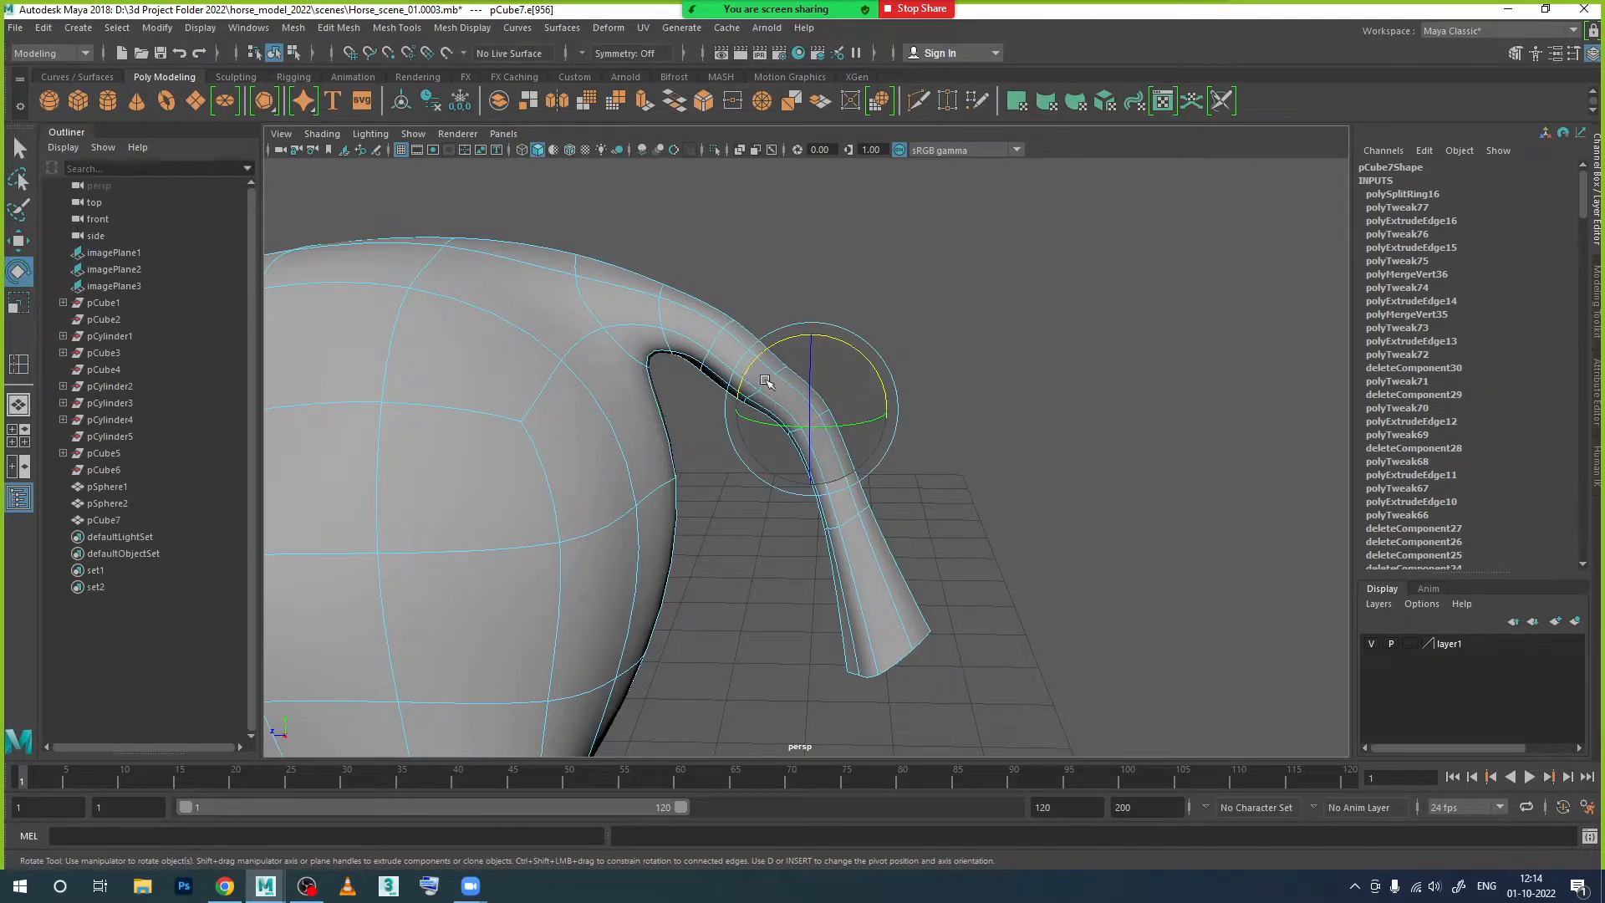
{"action": "left_click", "coordinate": [746, 480]}
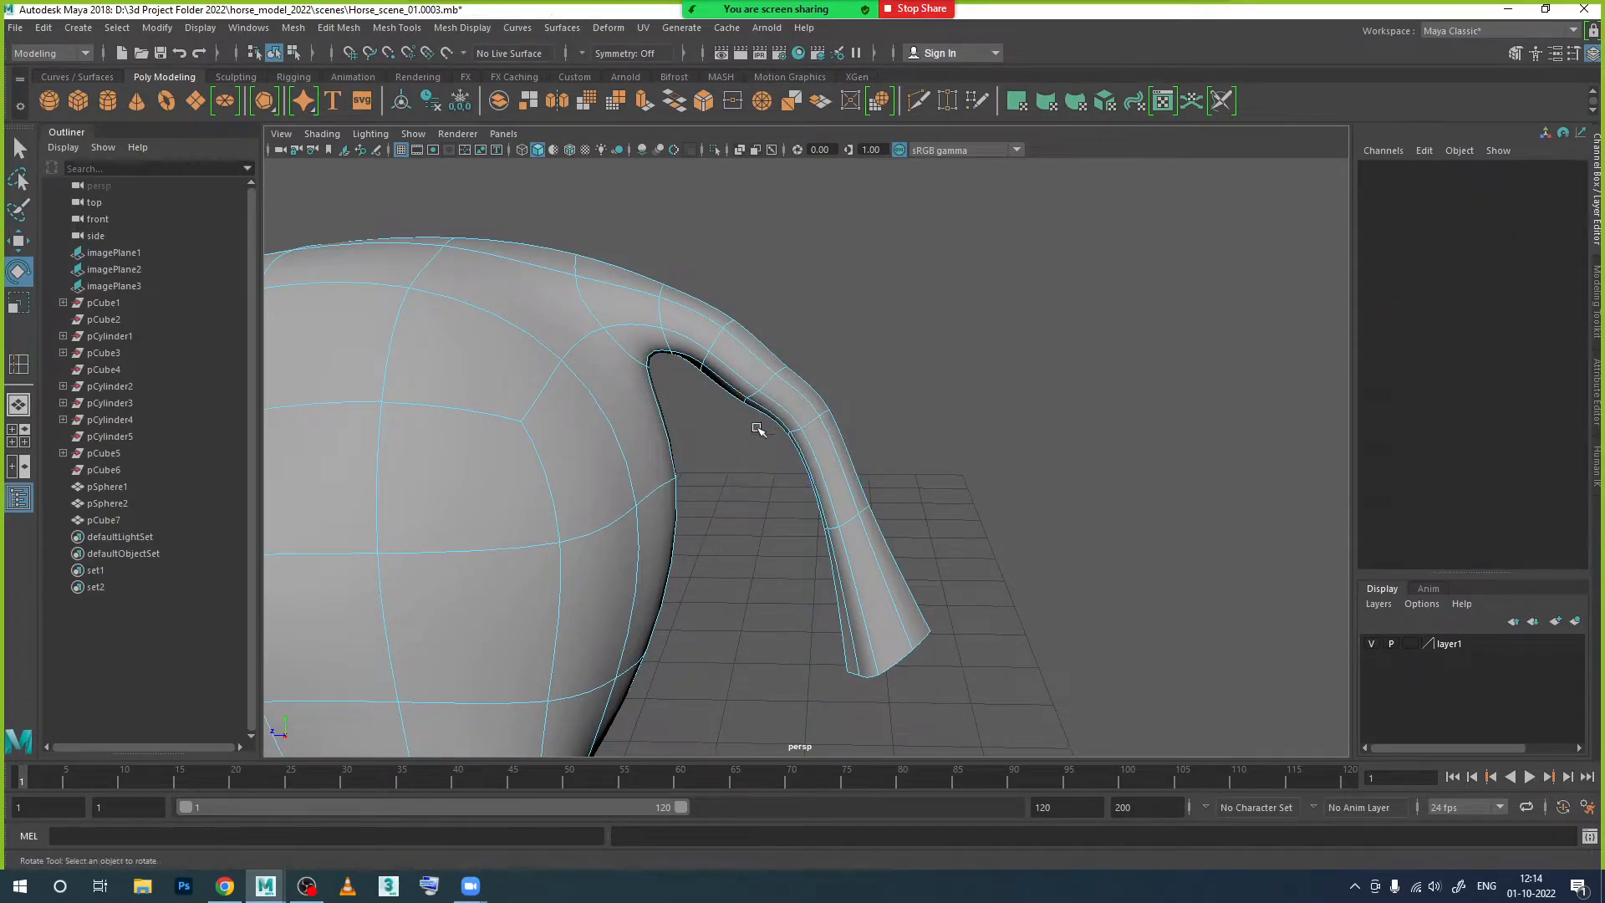
{"action": "left_click", "coordinate": [763, 375]}
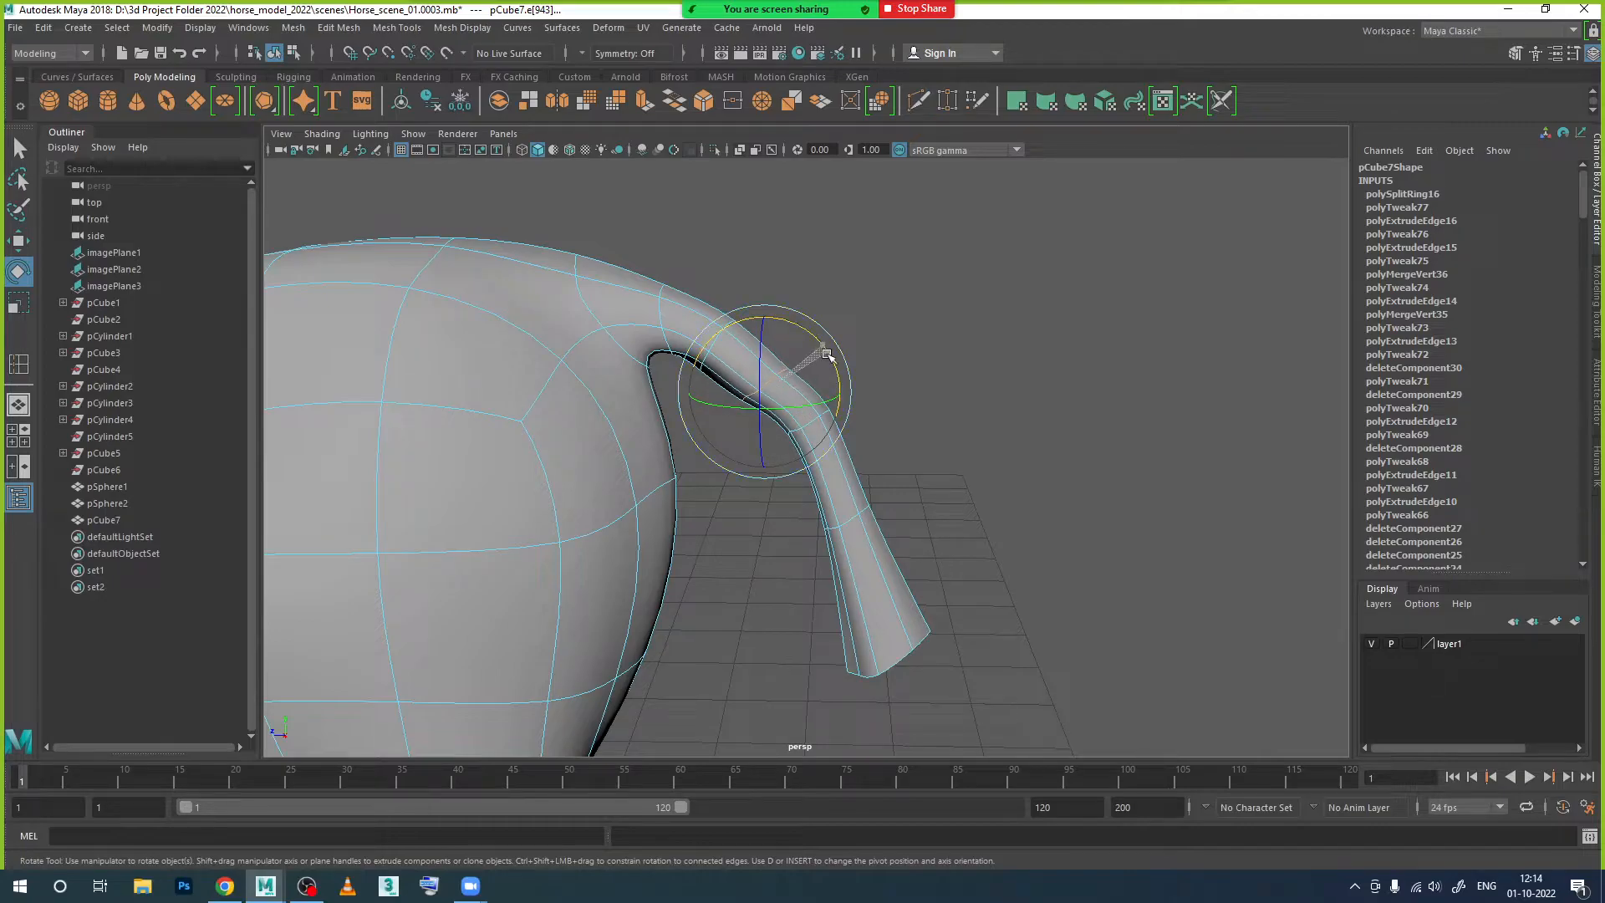
{"action": "key", "text": "w"}
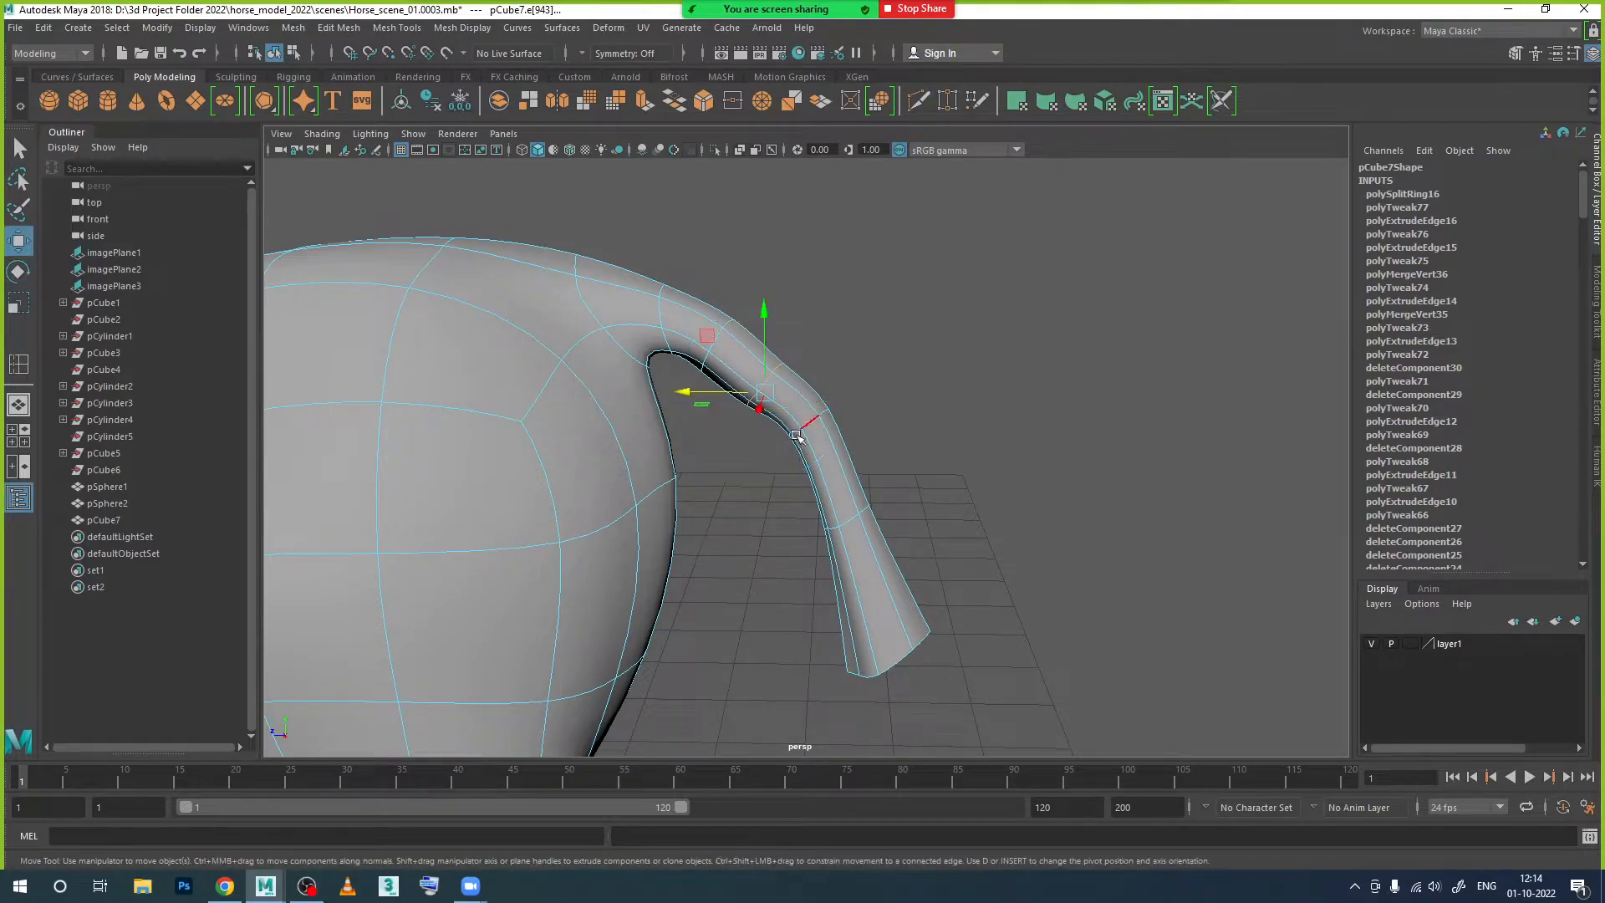
{"action": "left_click_drag", "start_coordinate": [706, 391], "coordinate": [817, 374]}
{"action": "key", "text": "e"}
{"action": "left_click", "coordinate": [872, 459]}
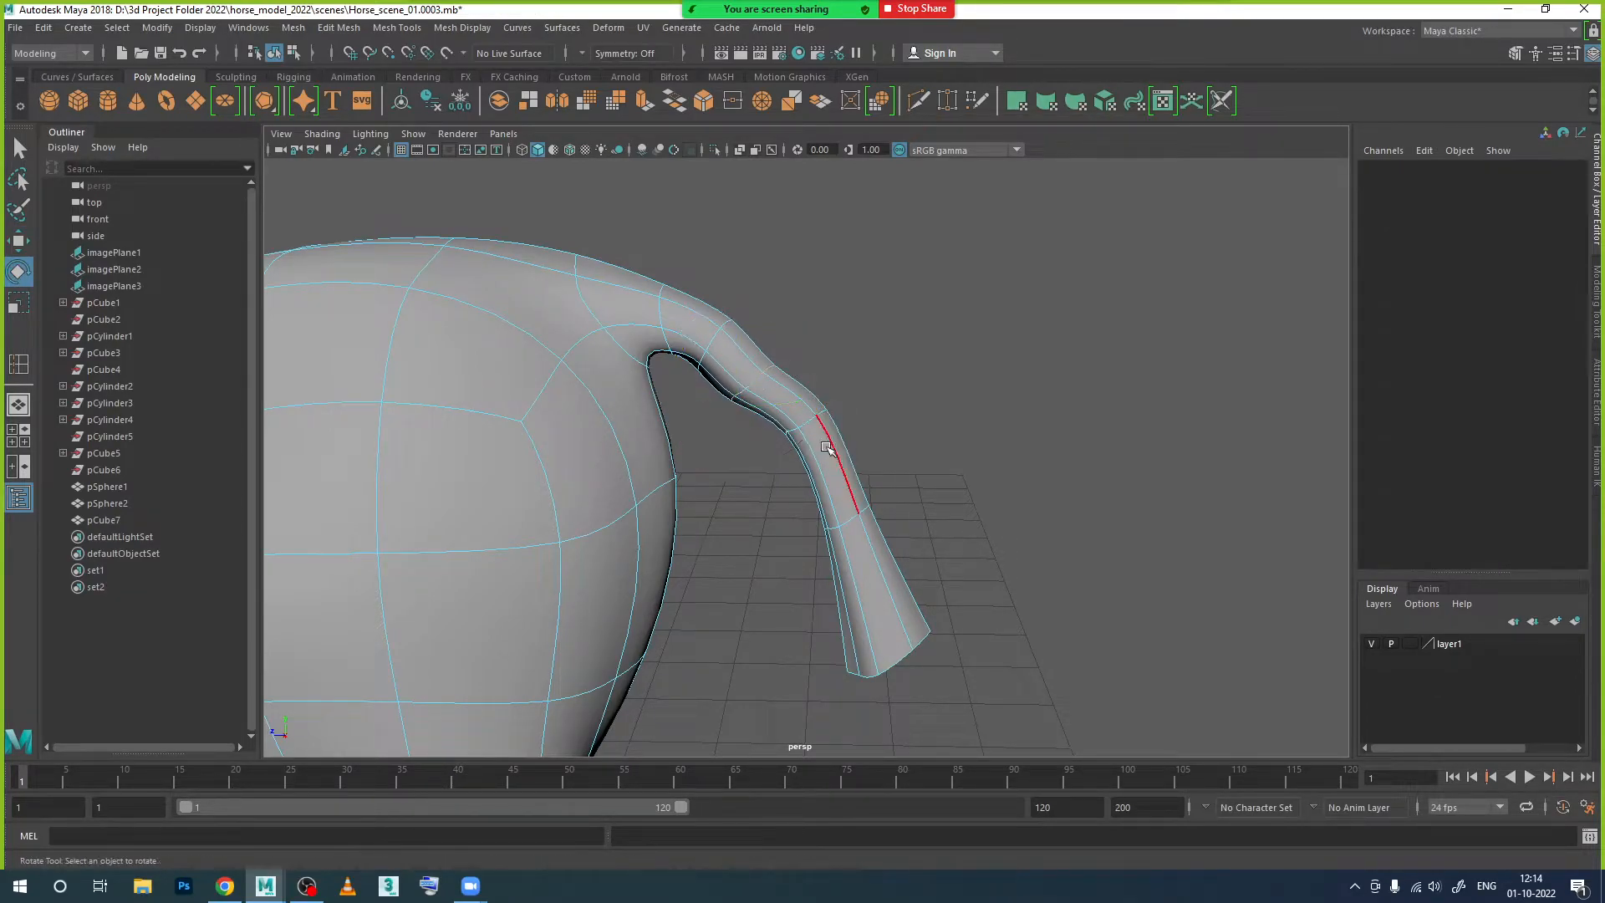
Step: Move the edge loop at the tail's bend down and toward the body, and rotate it along the curve
{"action": "left_click", "coordinate": [810, 424]}
{"action": "double_click", "coordinate": [811, 424]}
{"action": "key", "text": "w"}
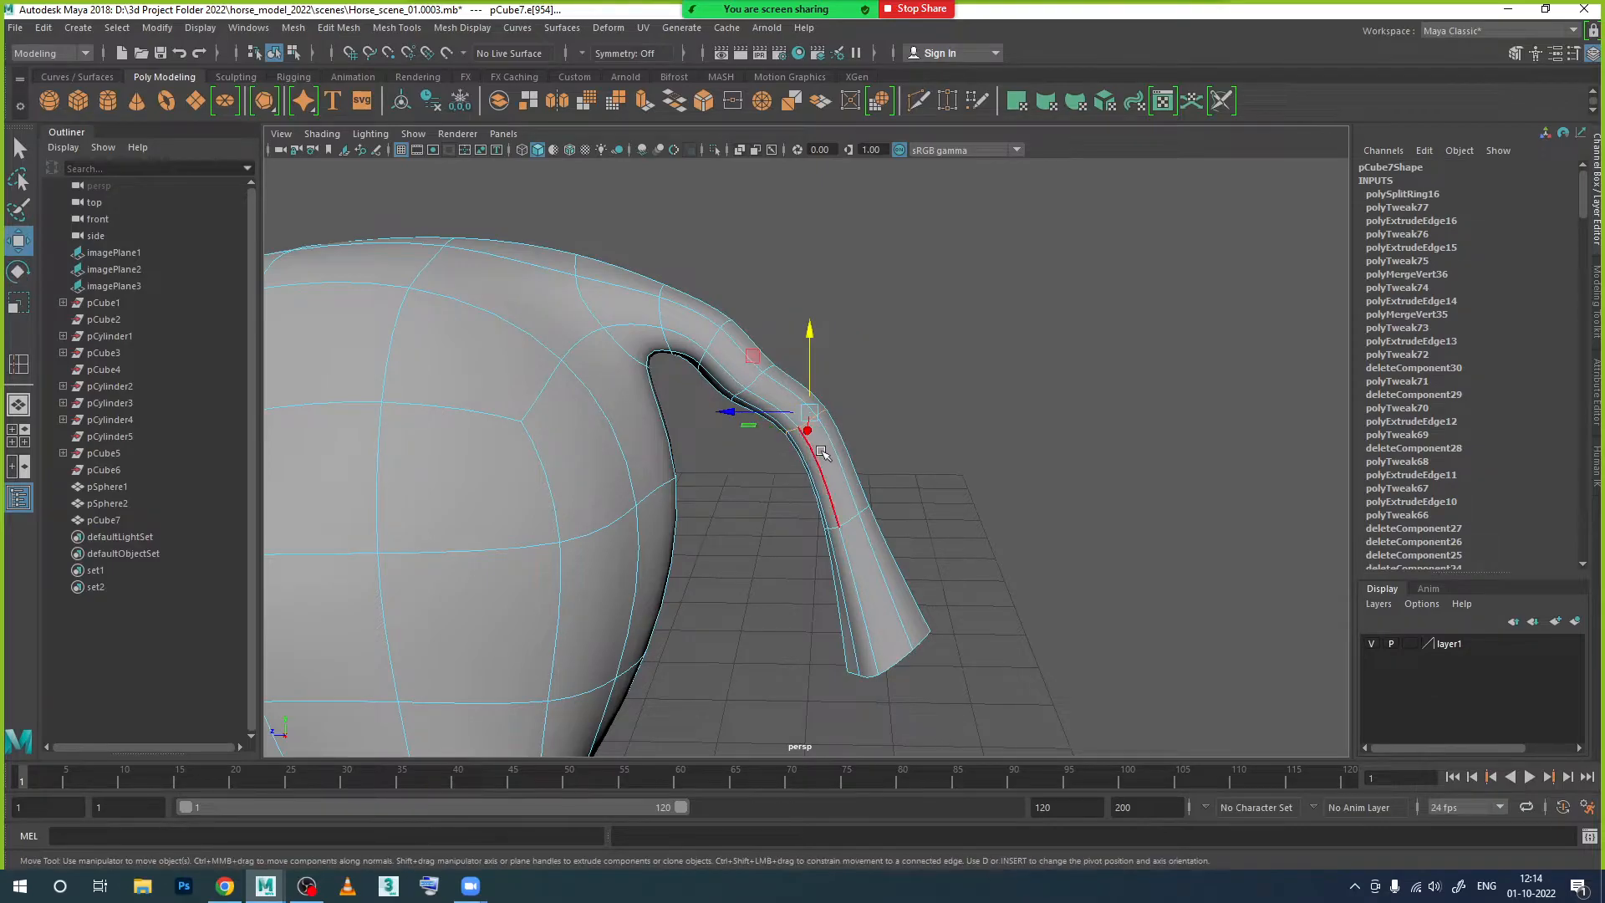
{"action": "left_click_drag", "start_coordinate": [763, 415], "coordinate": [746, 446]}
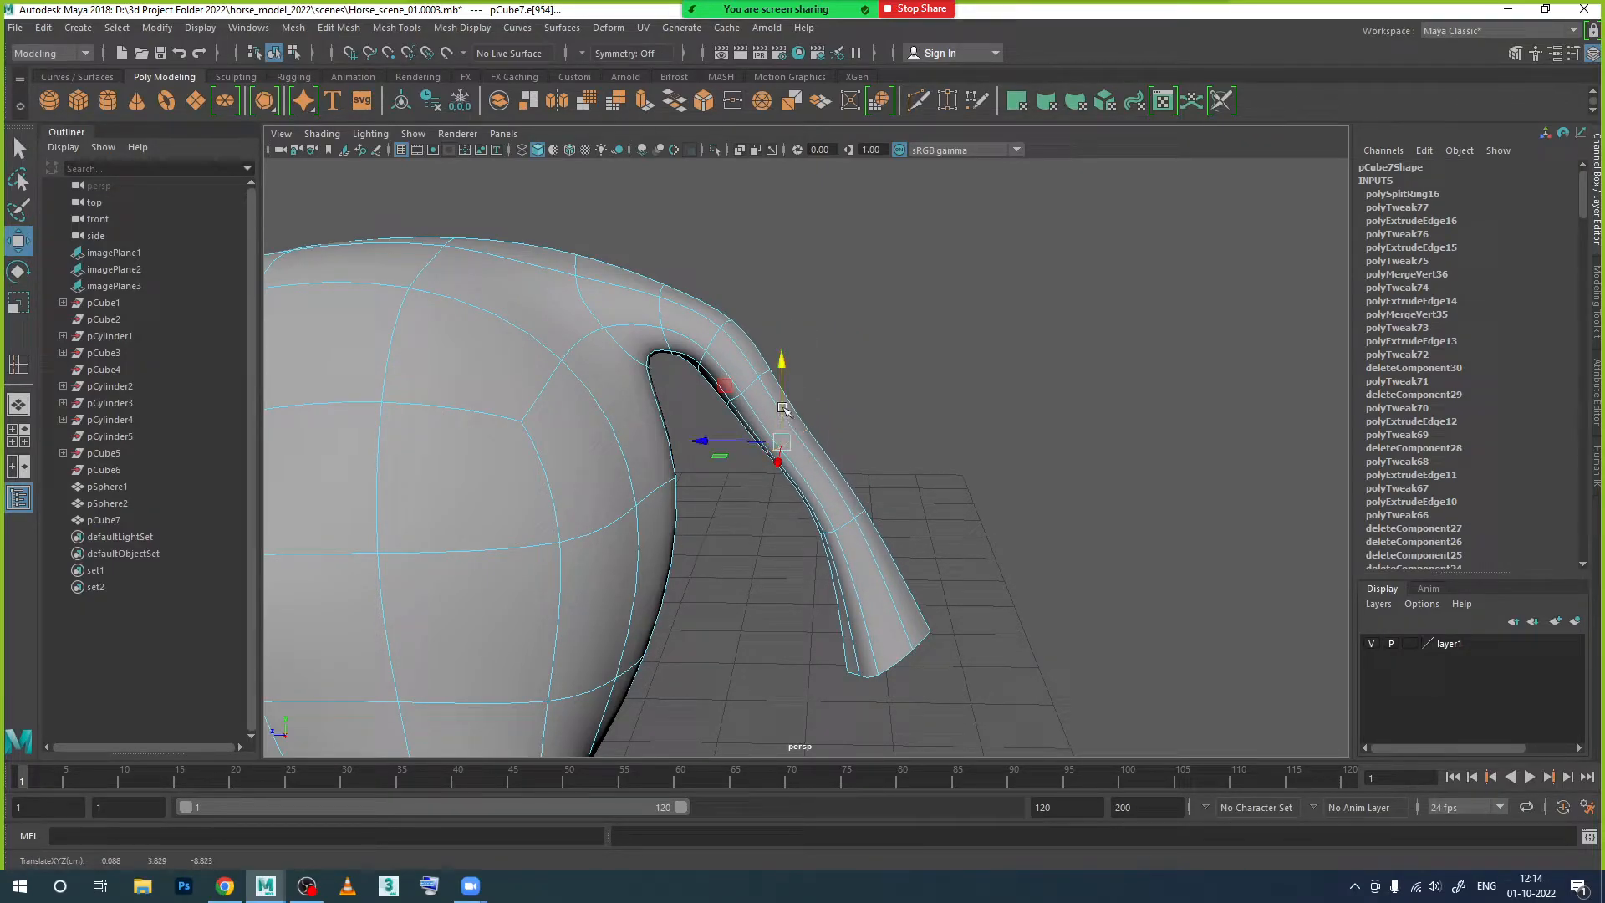
{"action": "key", "text": "e"}
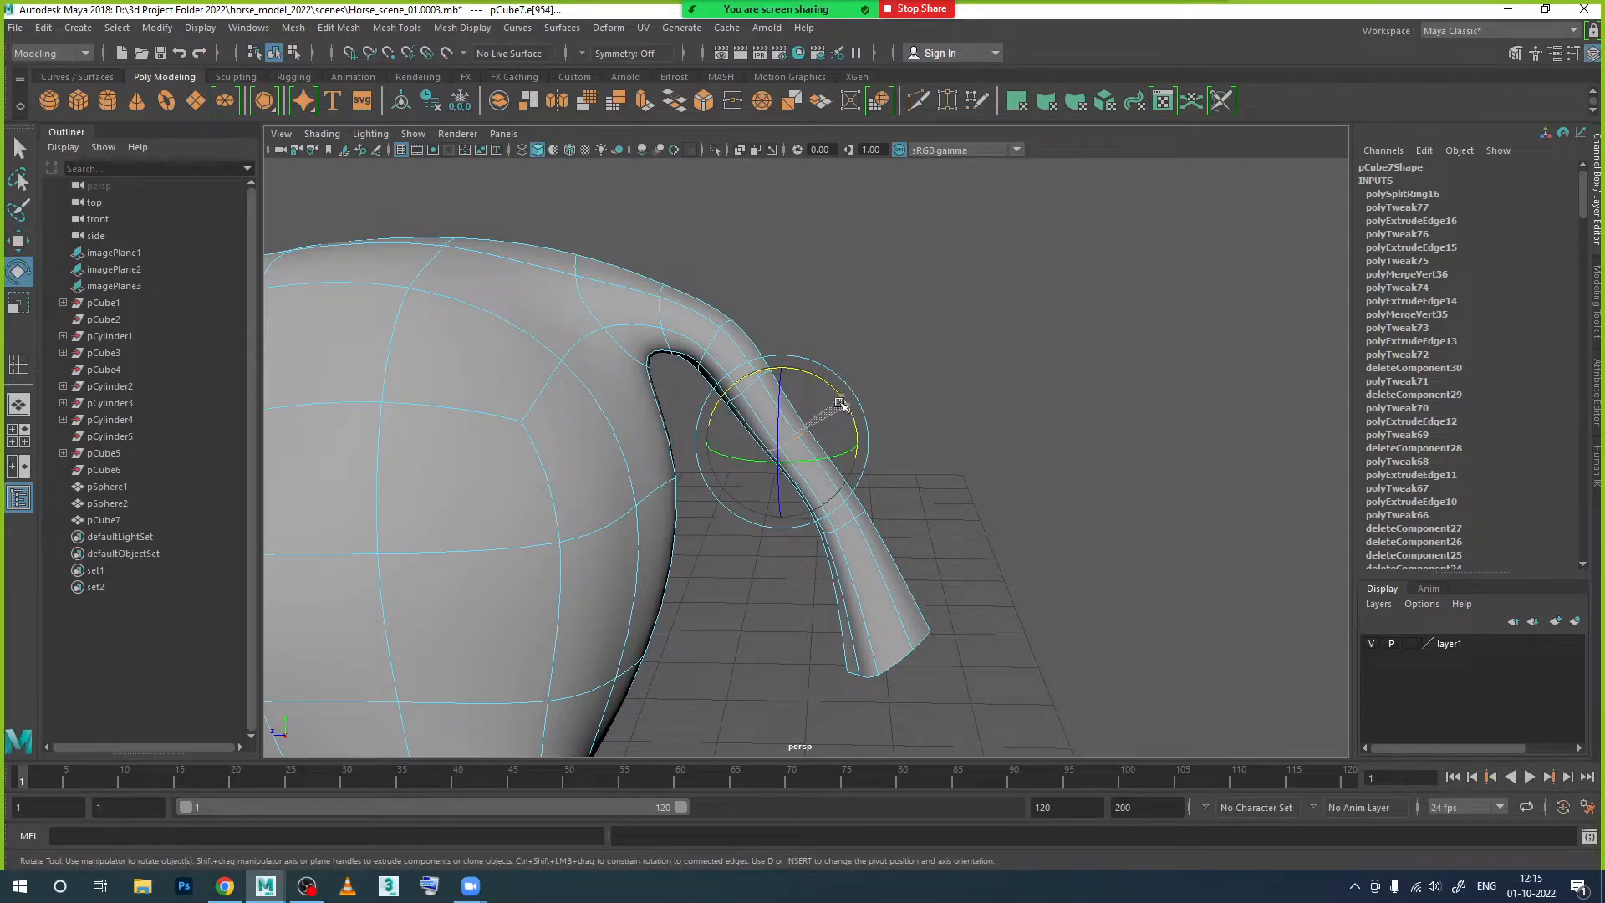
Step: Move the edge loop midway down the tail's hanging section horizontally toward the body
{"action": "double_click", "coordinate": [840, 531]}
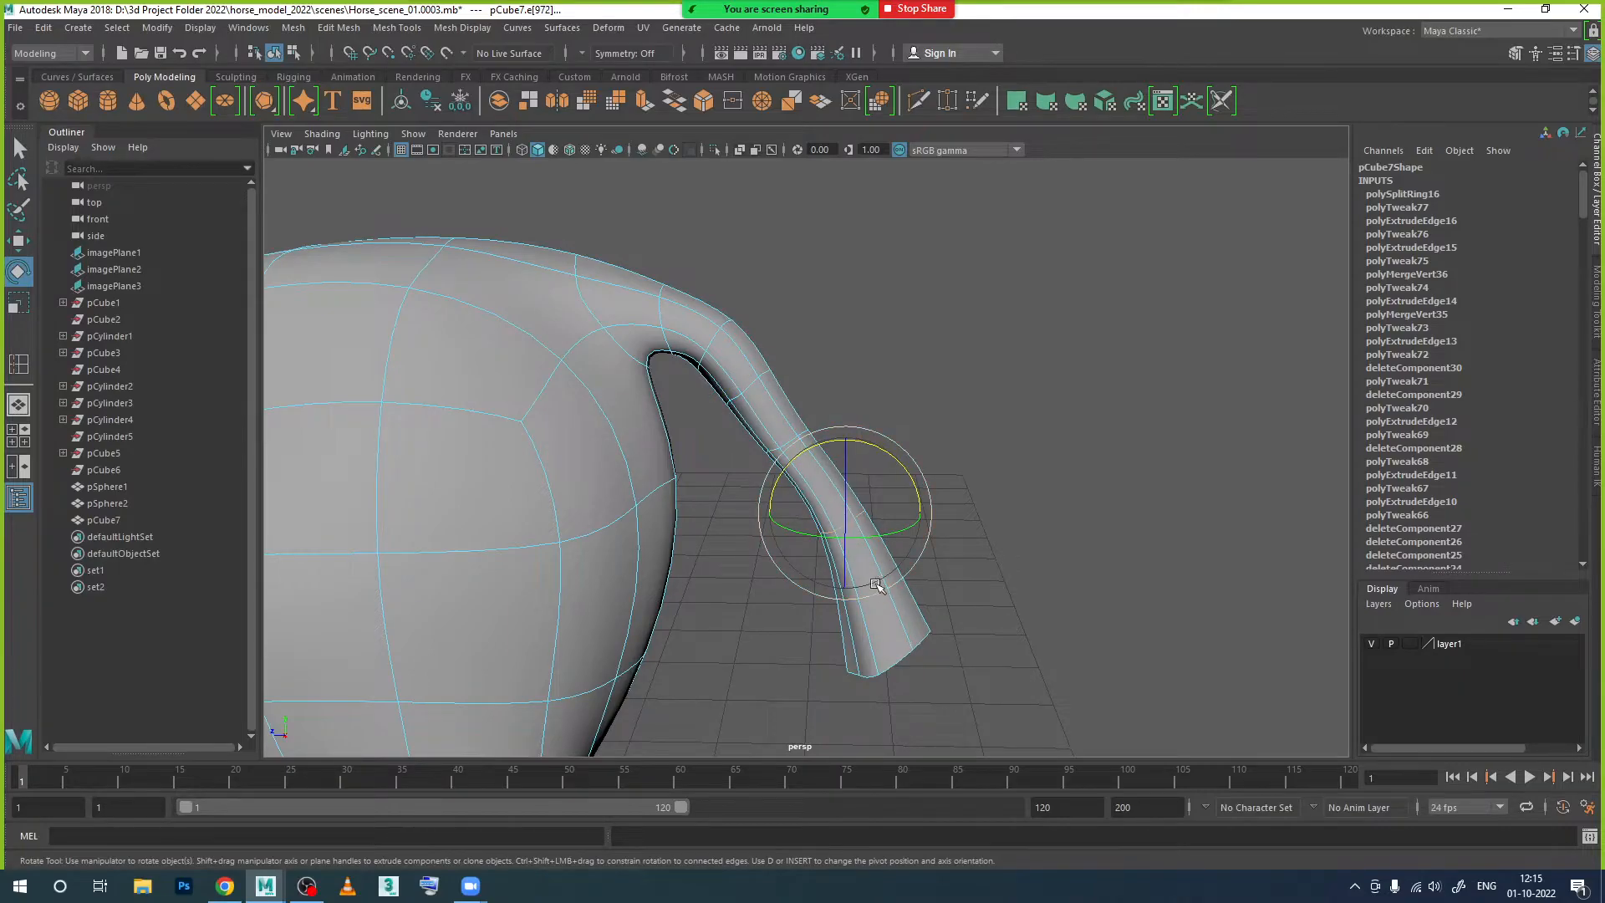
{"action": "key", "text": "w"}
{"action": "left_click_drag", "start_coordinate": [795, 525], "coordinate": [749, 522]}
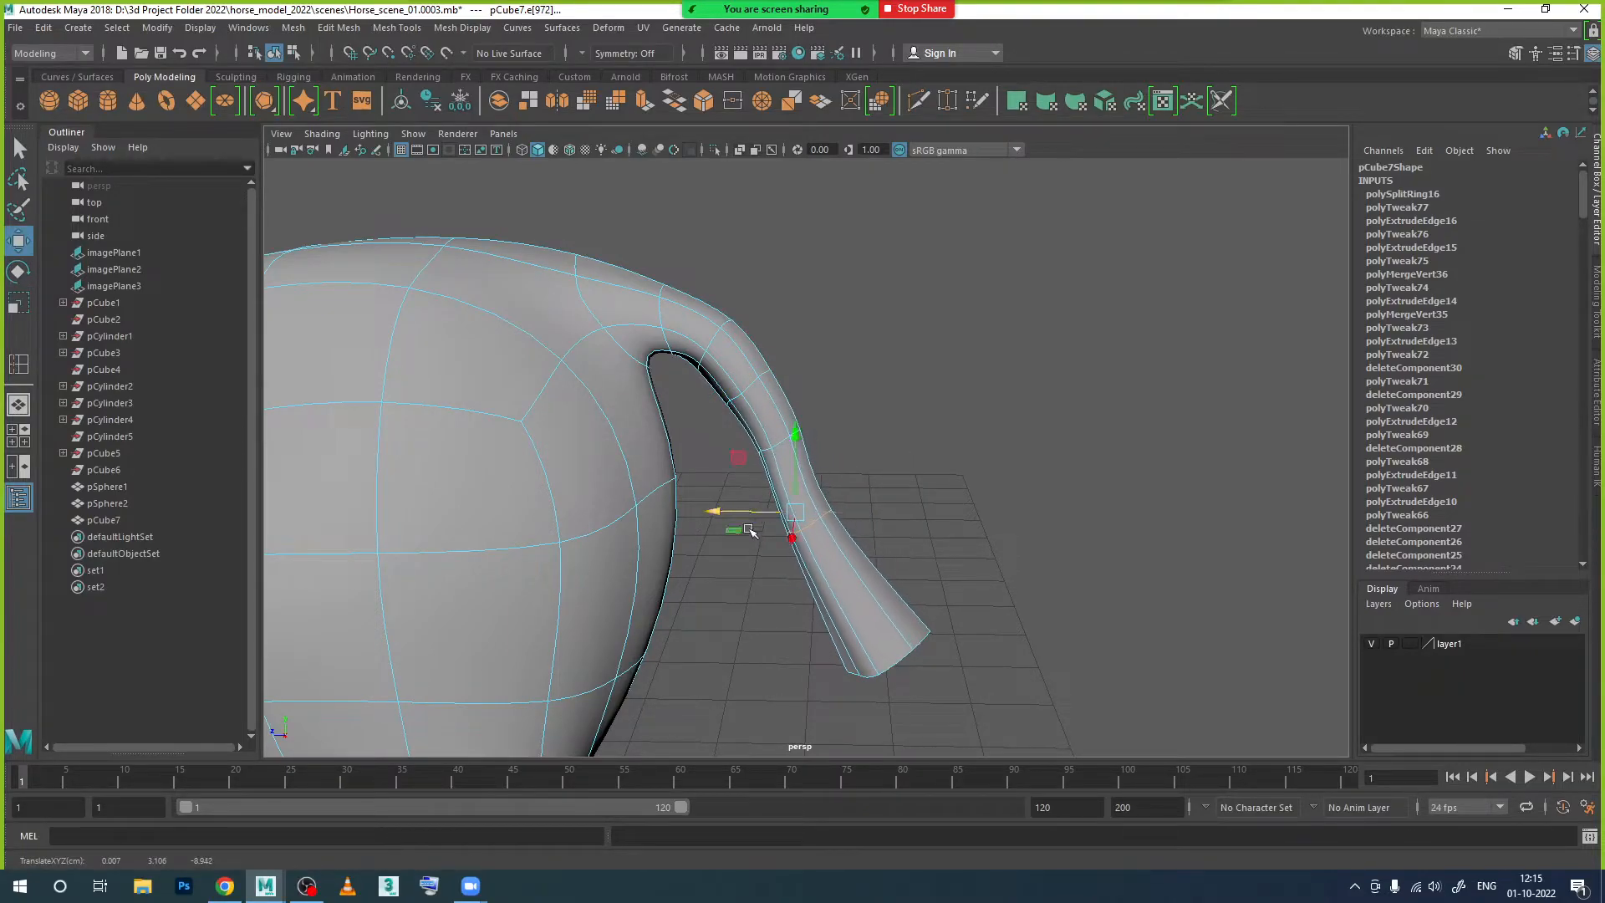
{"action": "key", "text": "e"}
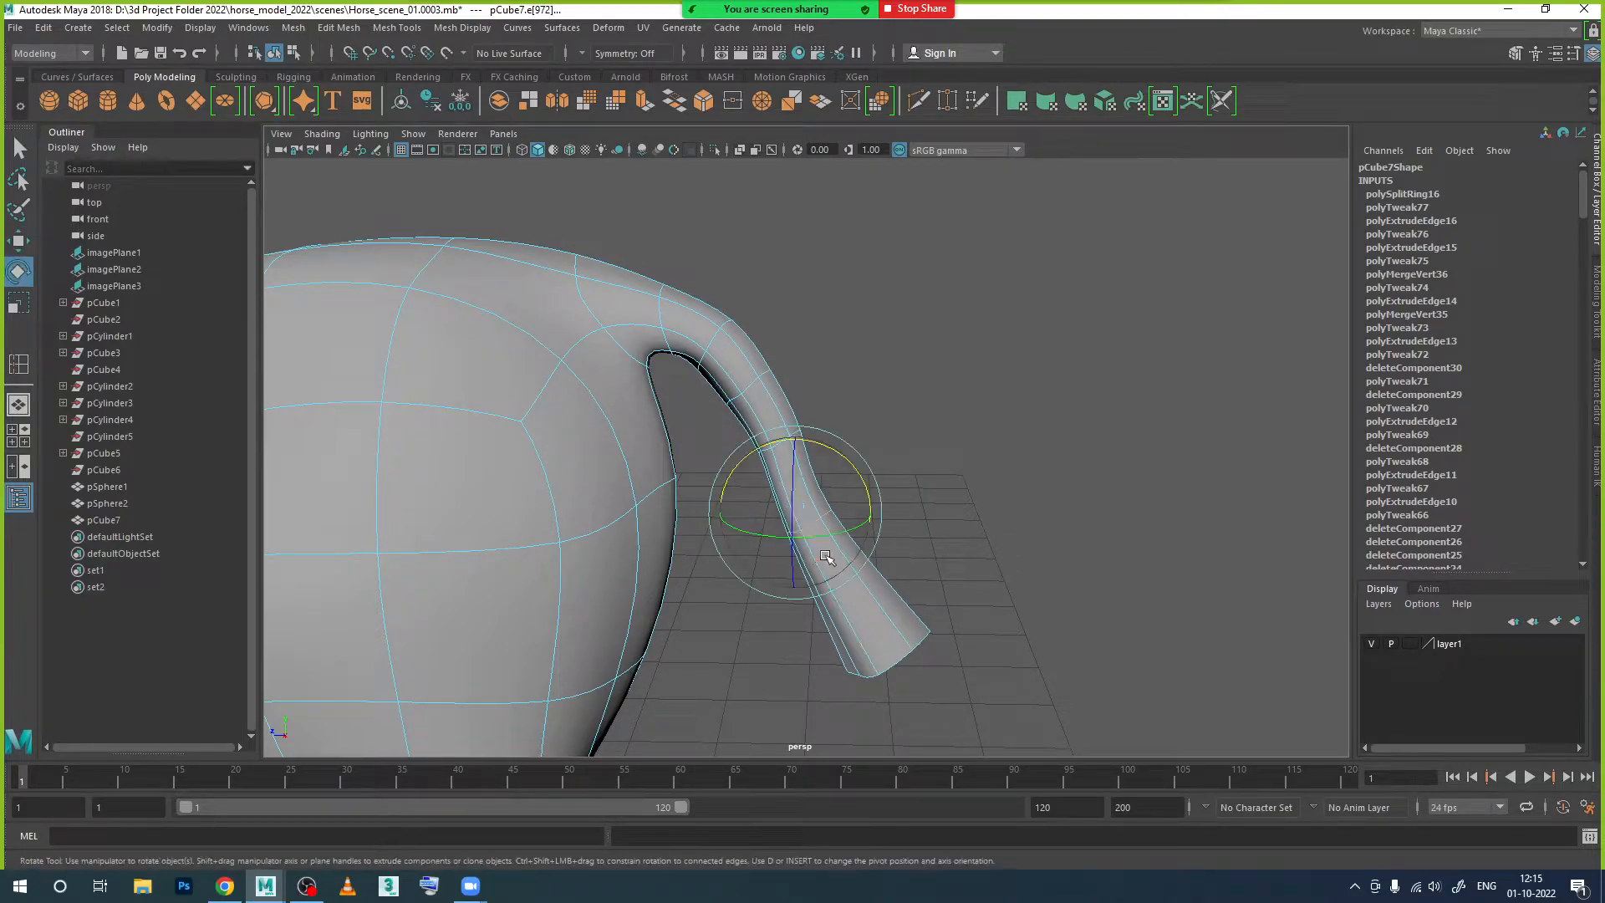
Step: Select all the vertices around the tail's open tip and move them horizontally toward the hind leg
{"action": "left_click", "coordinate": [898, 665]}
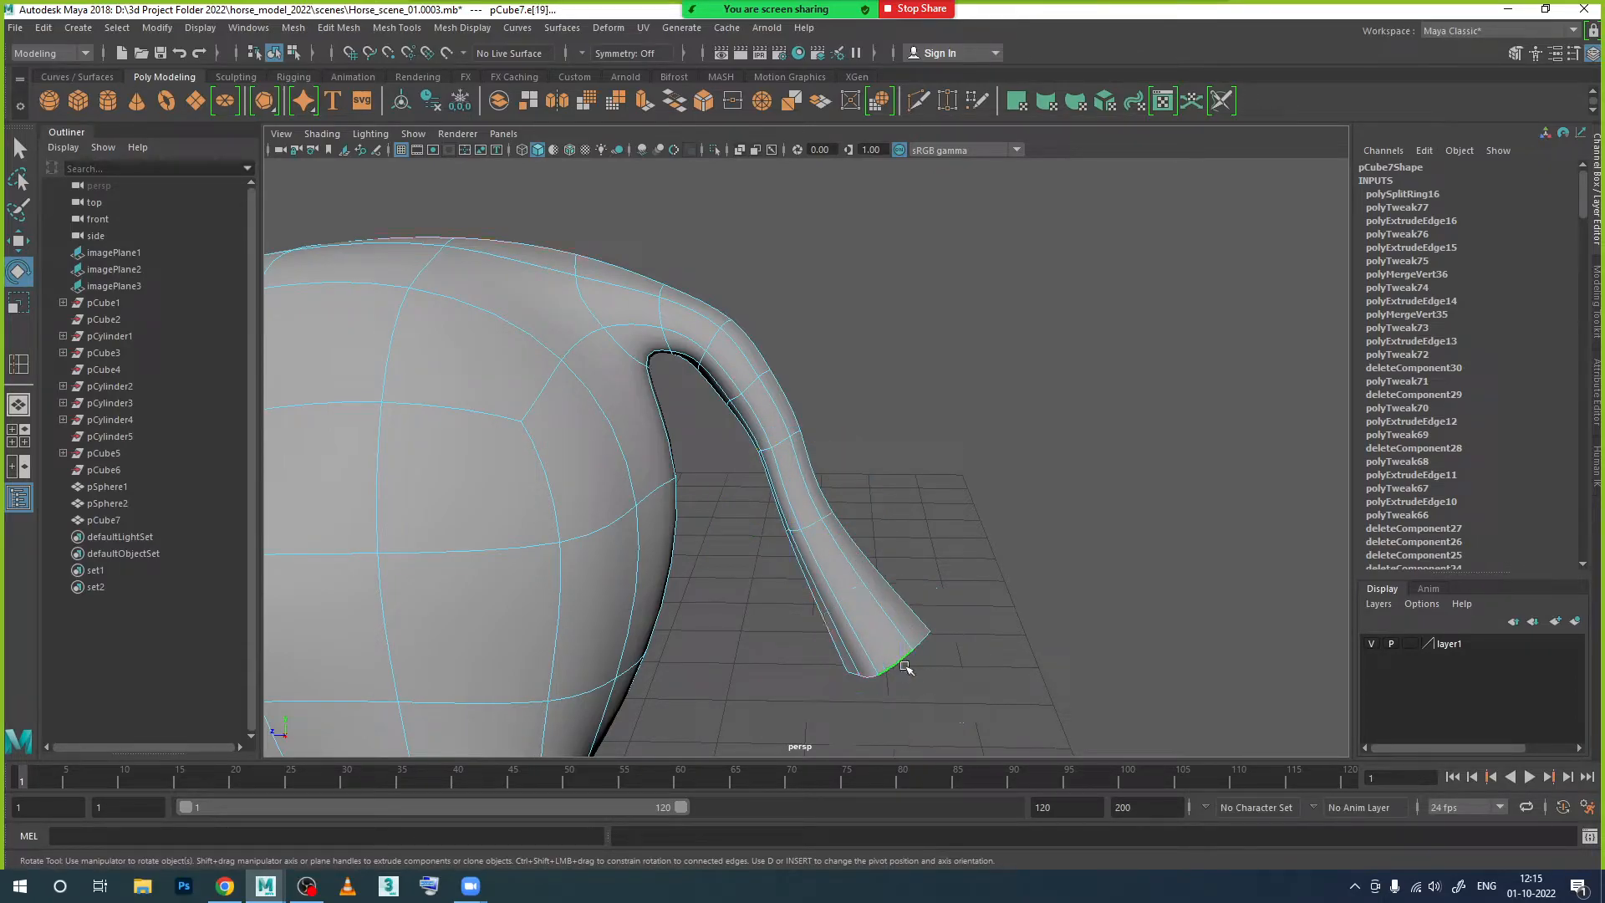
{"action": "left_click", "coordinate": [969, 709]}
{"action": "right_click_drag", "start_coordinate": [912, 652], "coordinate": [830, 399]}
{"action": "left_click_drag", "start_coordinate": [998, 578], "coordinate": [784, 750]}
{"action": "key", "text": "w"}
{"action": "left_click_drag", "start_coordinate": [837, 662], "coordinate": [743, 663]}
Step: Lower the tail tip's vertices, shift them slightly toward the hind leg and rotate them to level the end
{"action": "scroll", "coordinate": [757, 644], "scroll_direction": "down", "scroll_amount": 3}
{"action": "left_click_drag", "start_coordinate": [799, 557], "coordinate": [784, 649]}
{"action": "scroll", "coordinate": [784, 652], "scroll_direction": "down", "scroll_amount": 3}
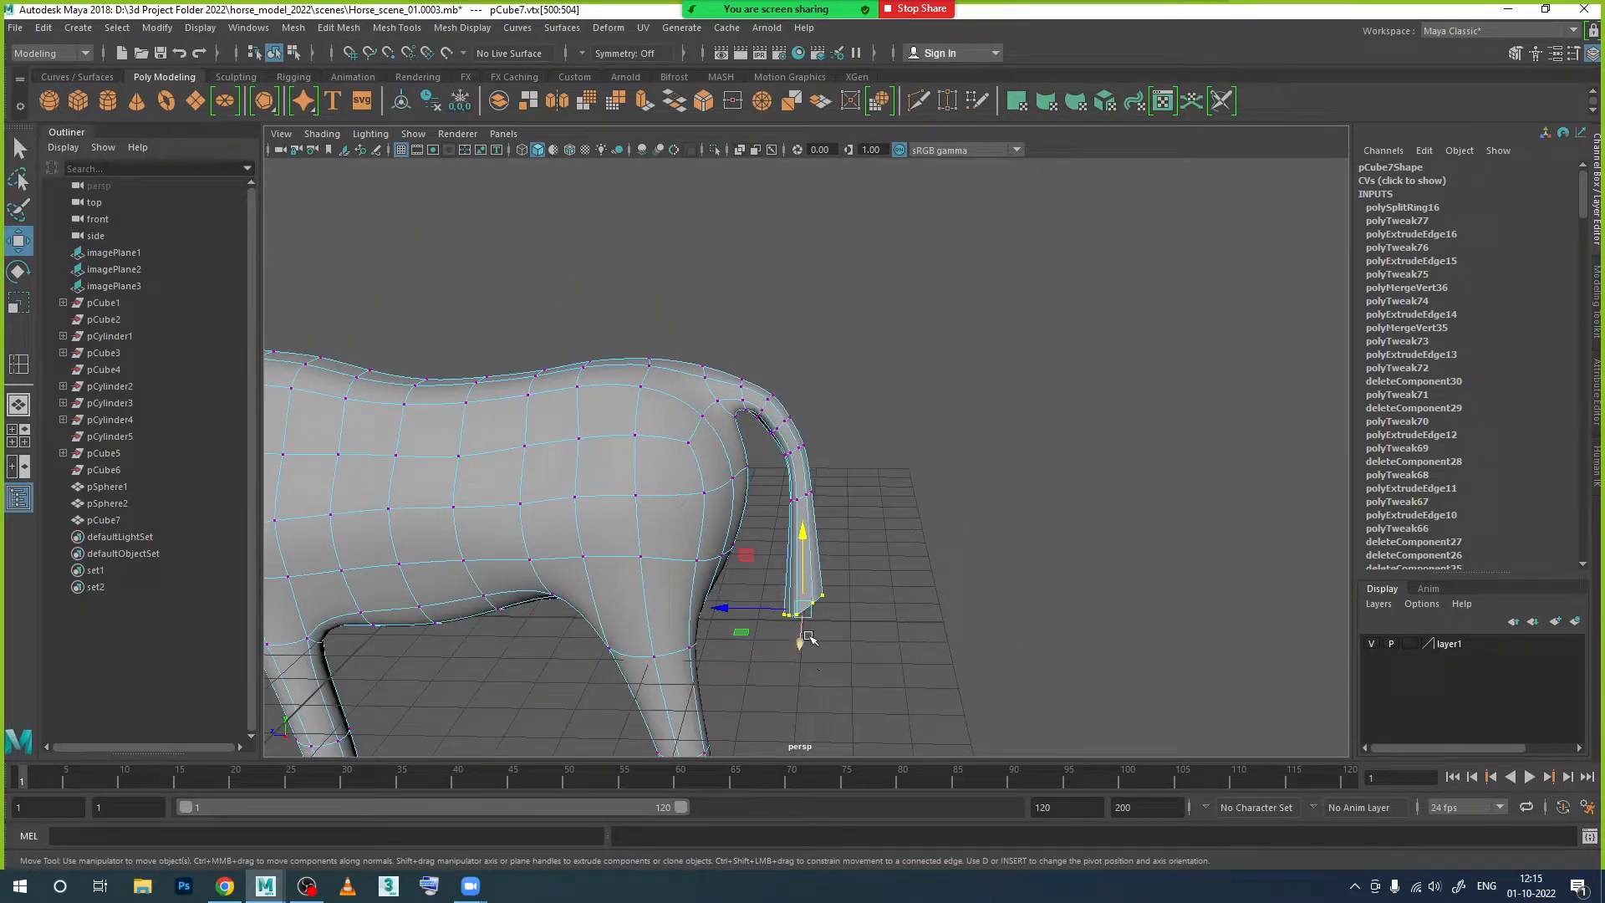
{"action": "left_click_drag", "start_coordinate": [756, 609], "coordinate": [740, 616]}
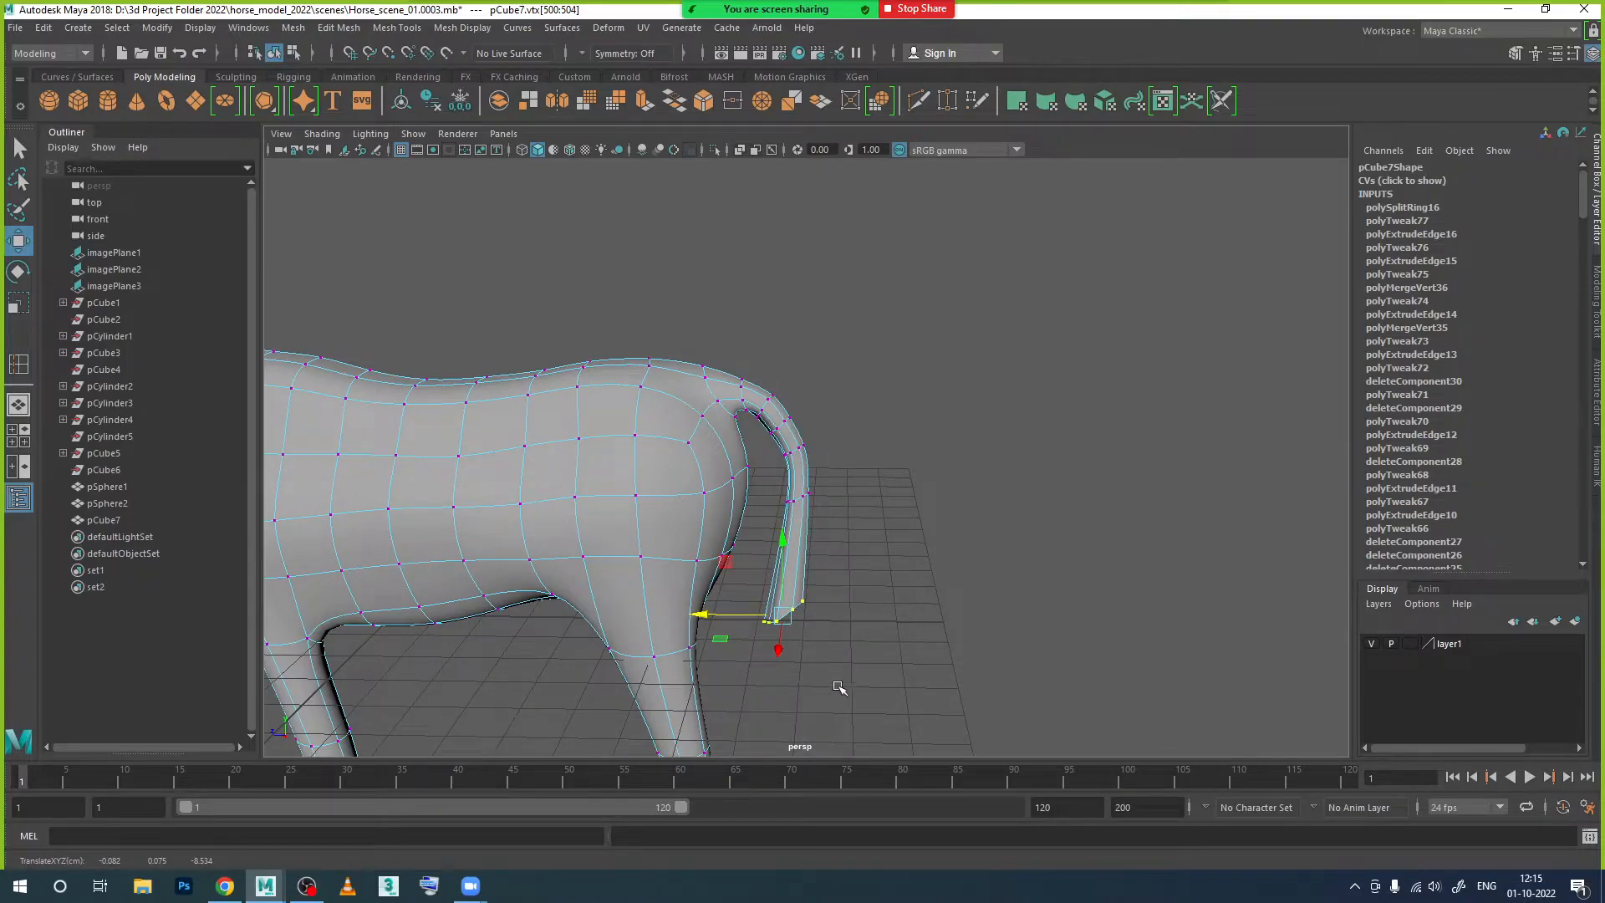
{"action": "key", "text": "e"}
{"action": "left_click_drag", "start_coordinate": [835, 577], "coordinate": [845, 625]}
{"action": "right_click_drag", "start_coordinate": [804, 401], "coordinate": [898, 397]}
{"action": "left_click", "coordinate": [926, 525]}
Step: Raise the edge loop at the tail's base slightly for a smoother transition from the rump
{"action": "right_click_drag", "start_coordinate": [928, 530], "coordinate": [870, 590], "text": "alt"}
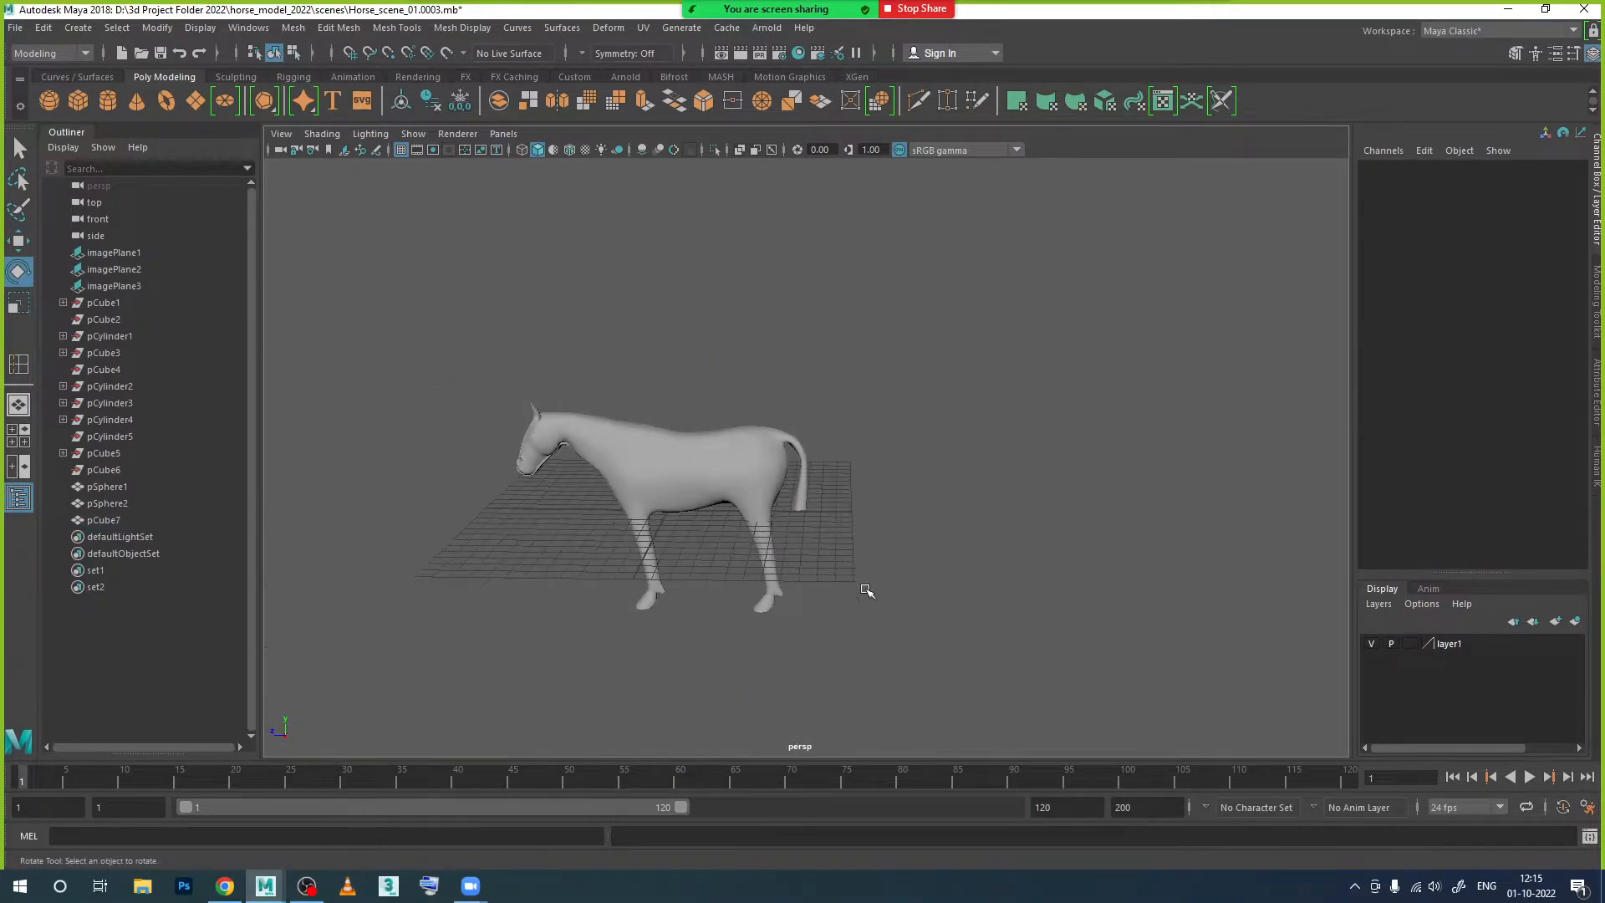
{"action": "left_click", "coordinate": [771, 495]}
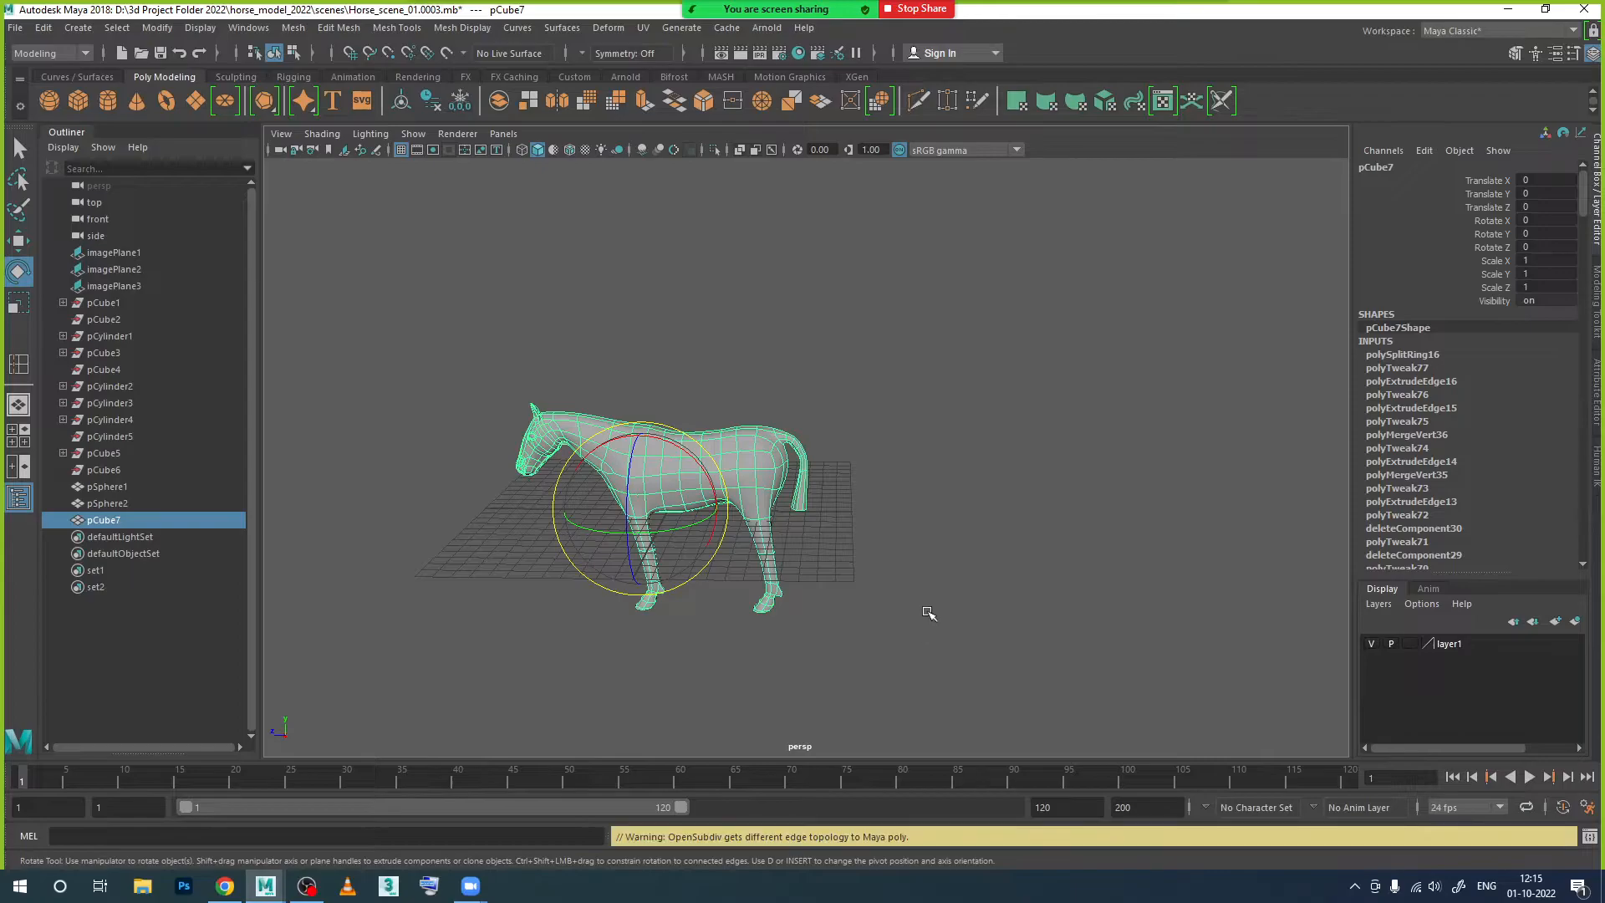
{"action": "left_click", "coordinate": [925, 614]}
{"action": "scroll", "coordinate": [794, 560], "scroll_direction": "up", "scroll_amount": 5}
{"action": "scroll", "coordinate": [783, 531], "scroll_direction": "up", "scroll_amount": 3}
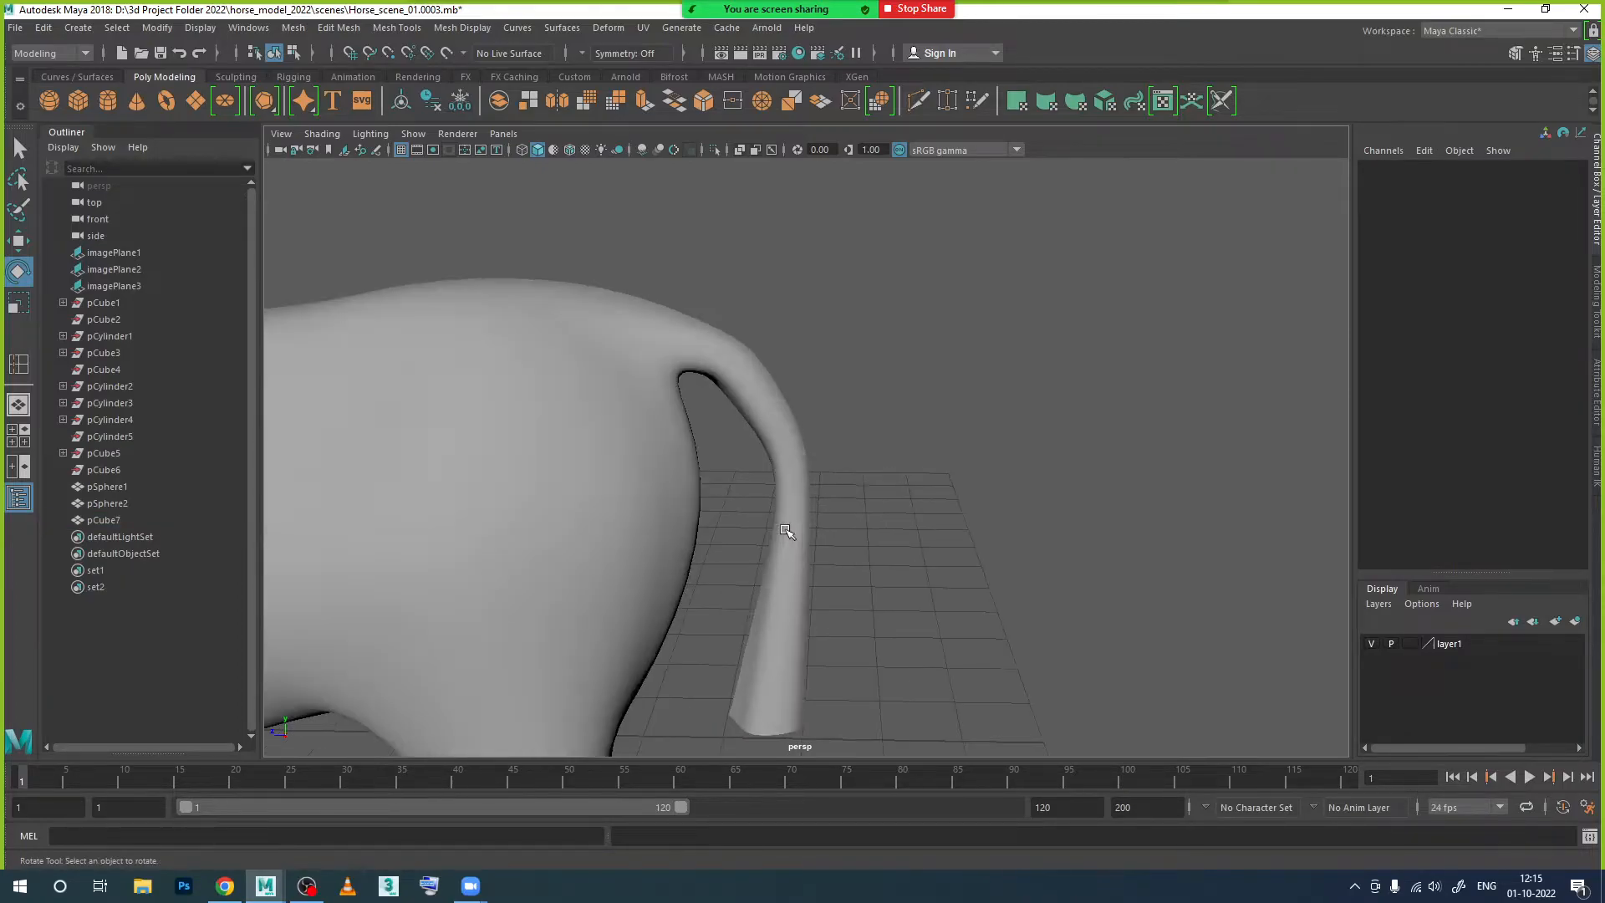
{"action": "scroll", "coordinate": [845, 501], "scroll_direction": "up", "scroll_amount": 4}
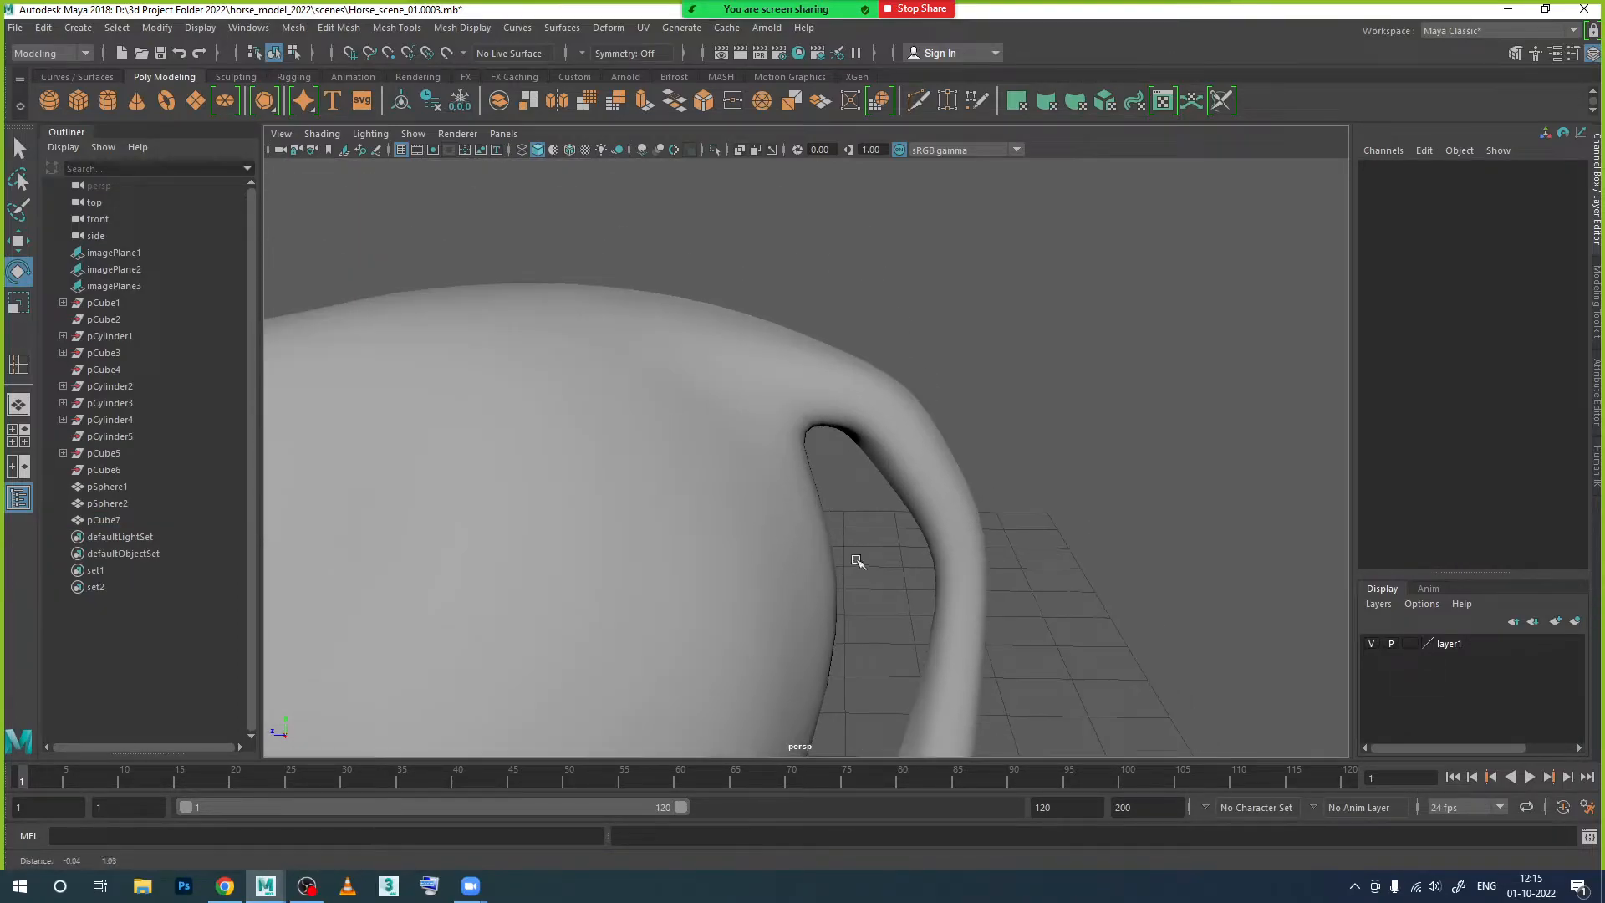
{"action": "left_click", "coordinate": [882, 421]}
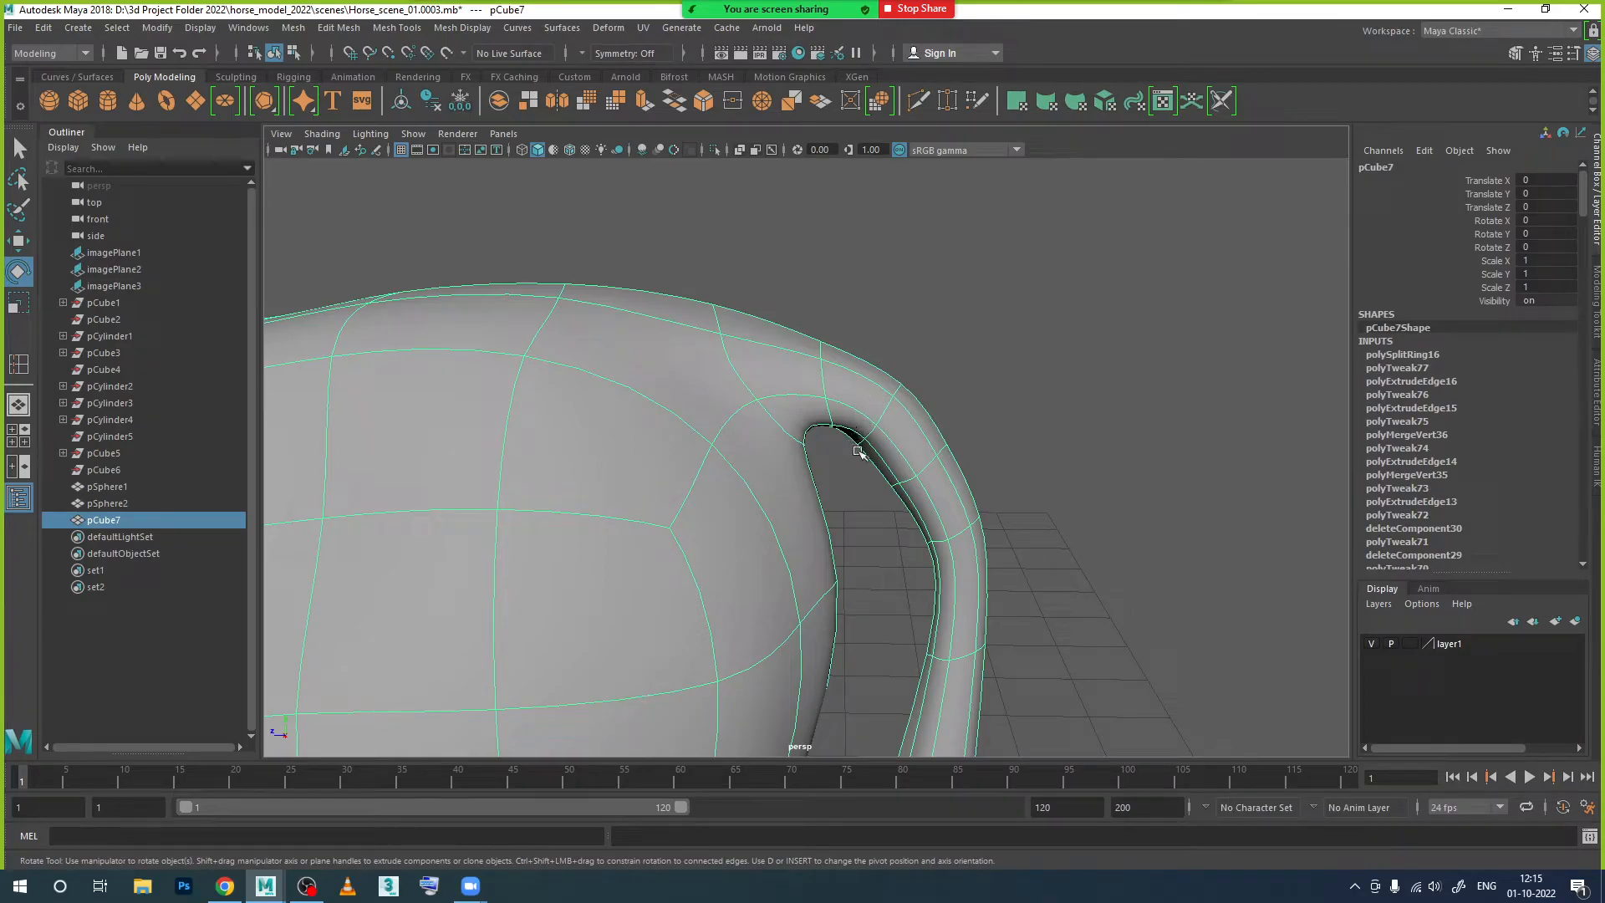
{"action": "right_click_drag", "start_coordinate": [818, 367], "coordinate": [816, 326]}
{"action": "left_click", "coordinate": [828, 386]}
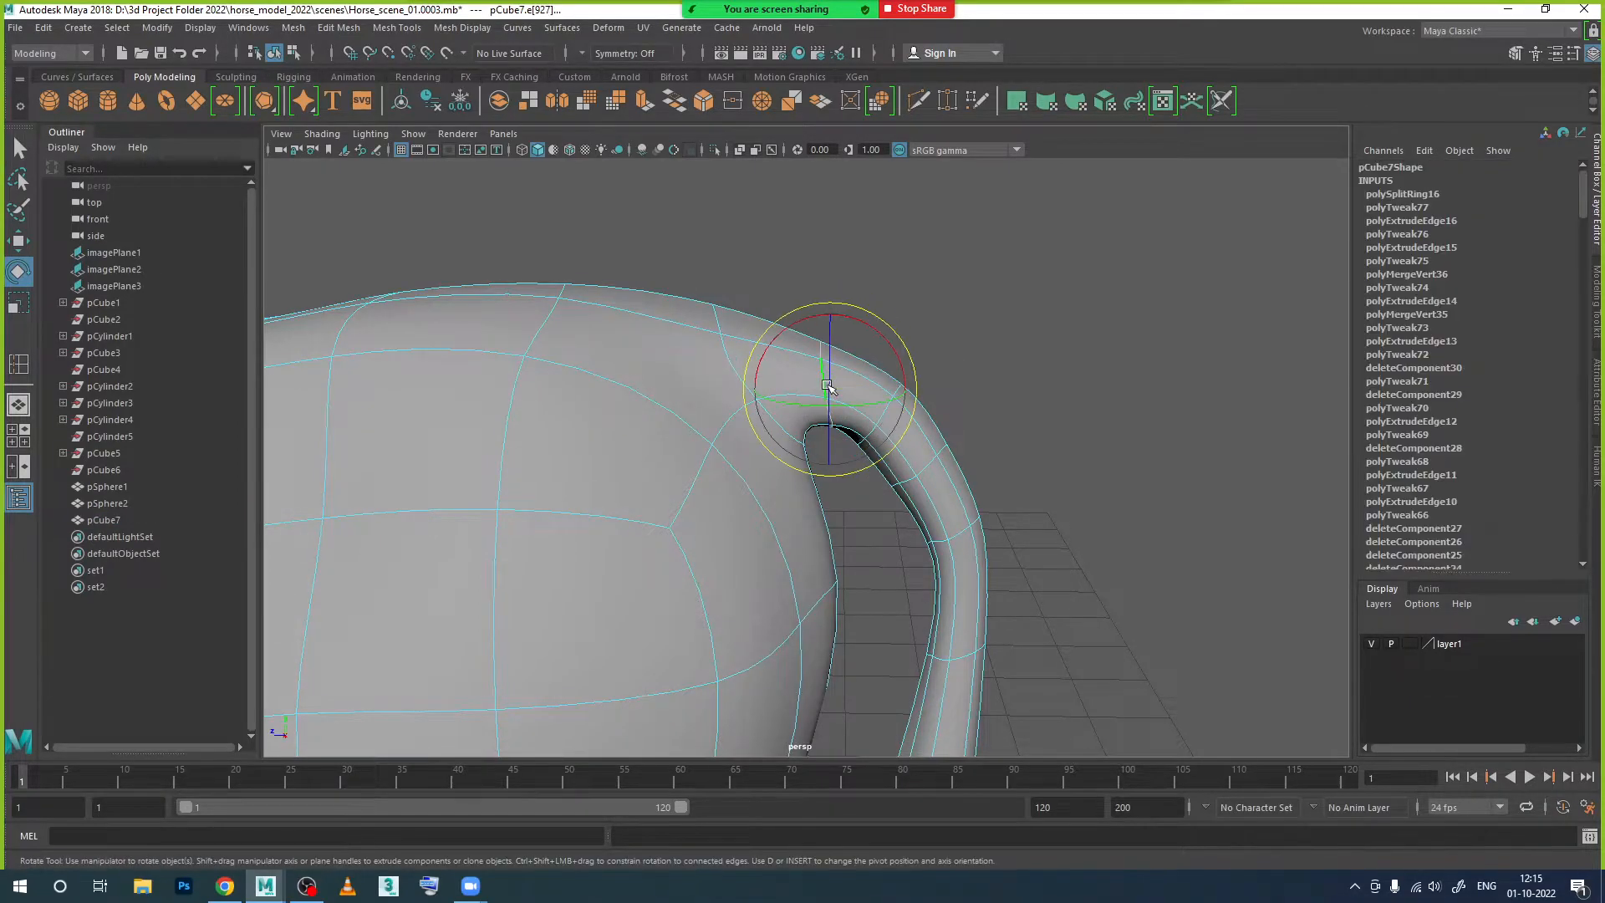
{"action": "key", "text": "w"}
{"action": "left_click_drag", "start_coordinate": [829, 330], "coordinate": [826, 315]}
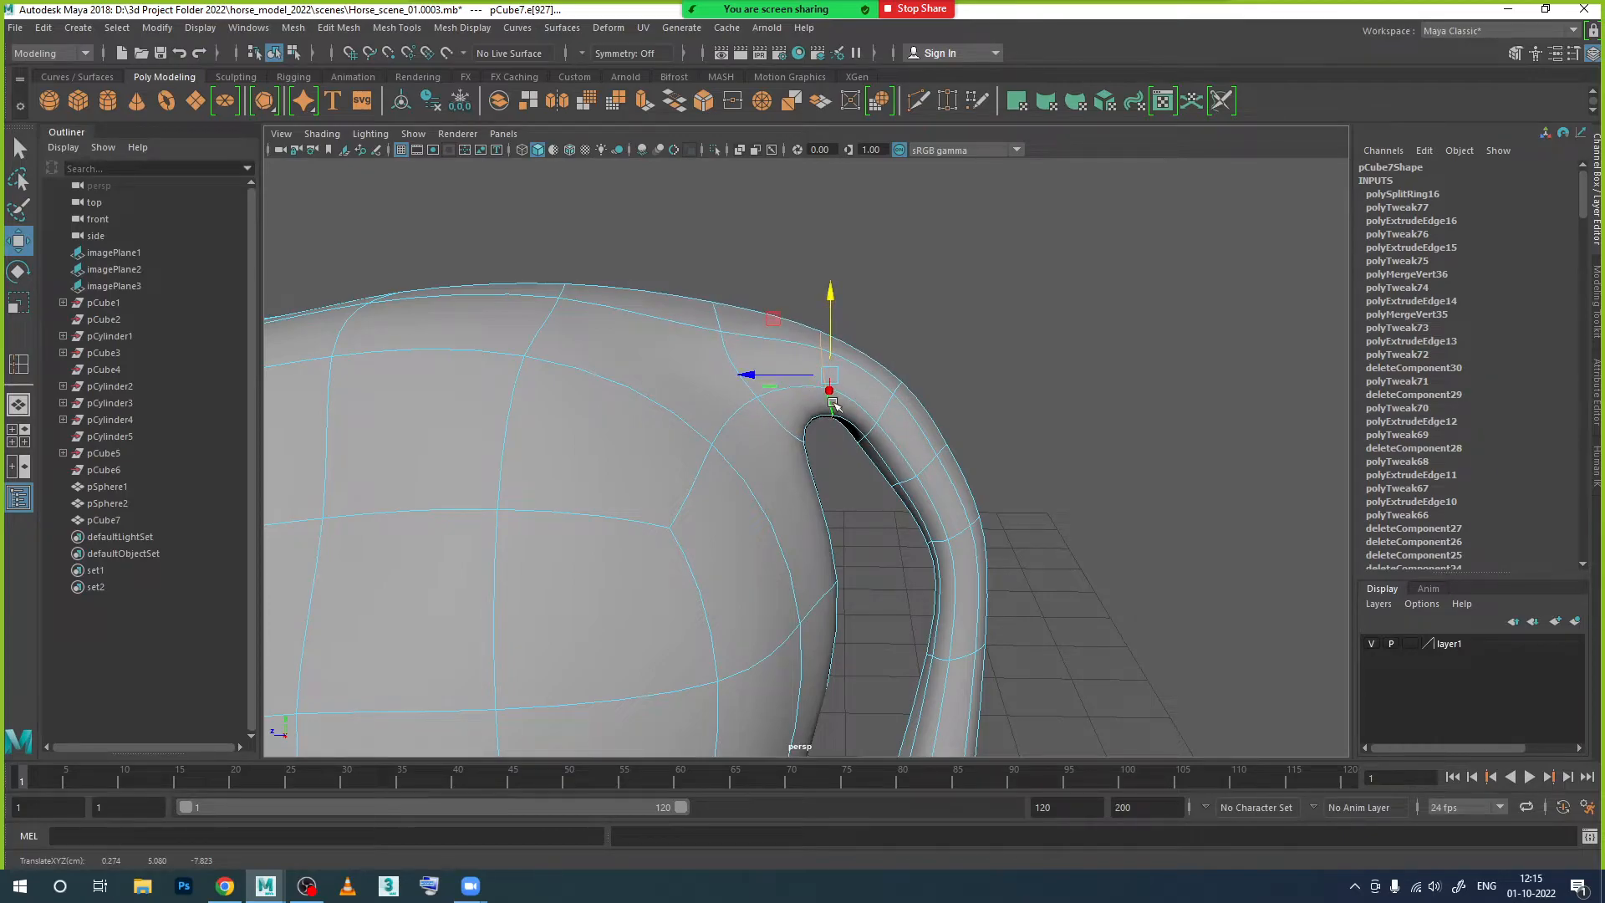
{"action": "key", "text": "e"}
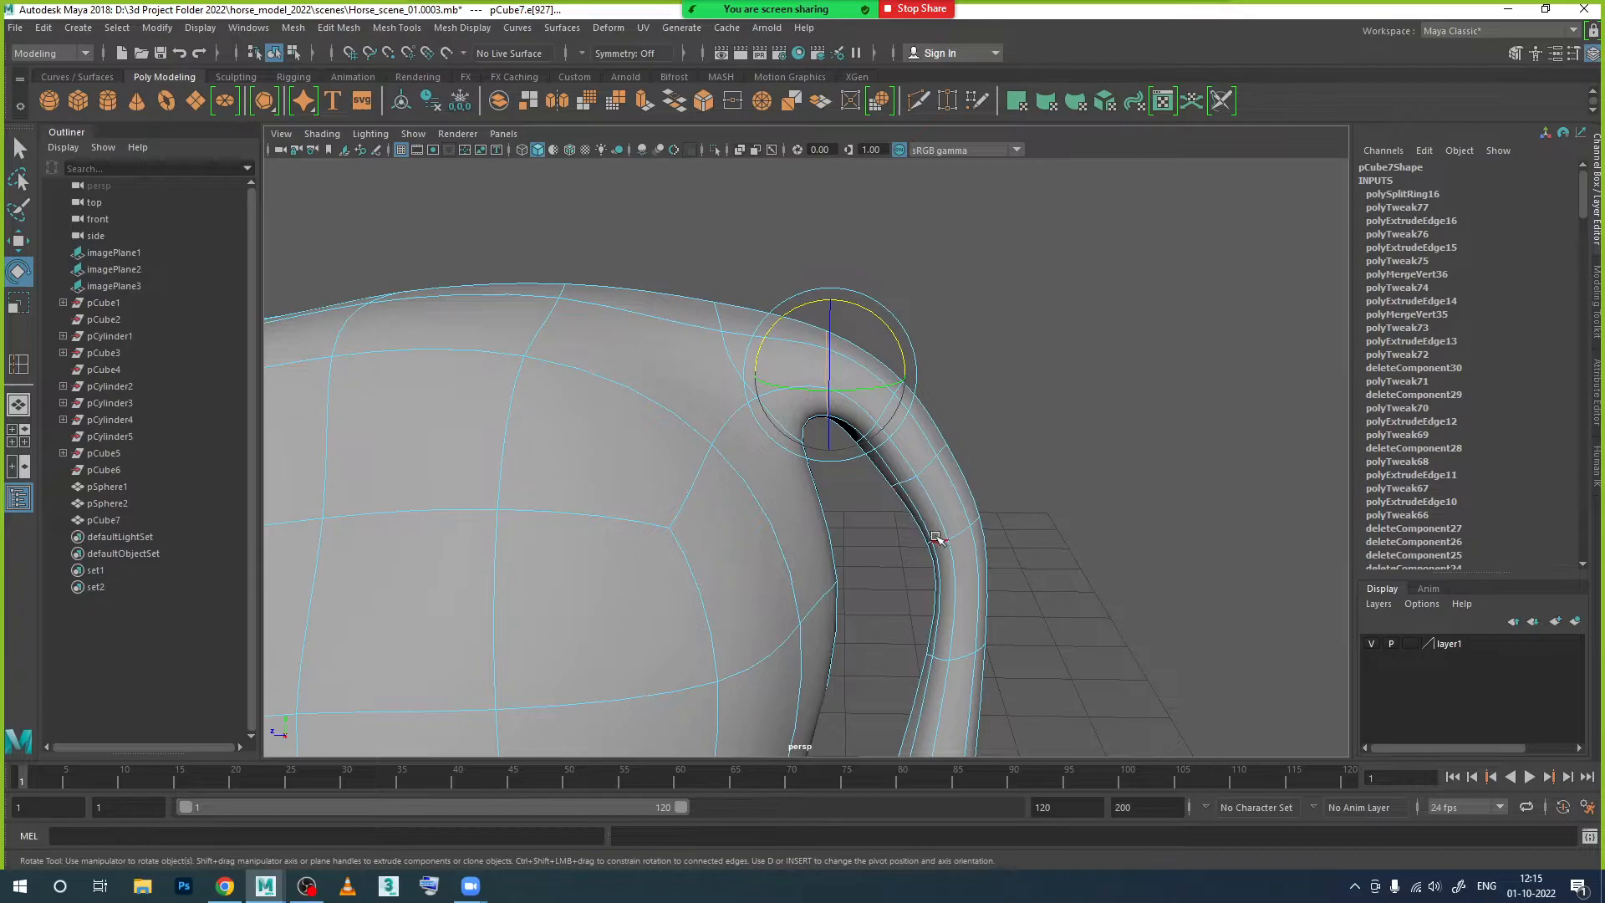
Step: Return to object mode and examine the tail's shape from the side and from behind
{"action": "right_click_drag", "start_coordinate": [935, 404], "coordinate": [938, 512]}
{"action": "right_click_drag", "start_coordinate": [1017, 390], "coordinate": [1017, 387]}
{"action": "left_click", "coordinate": [1060, 456]}
{"action": "scroll", "coordinate": [1066, 479], "scroll_direction": "down", "scroll_amount": 8}
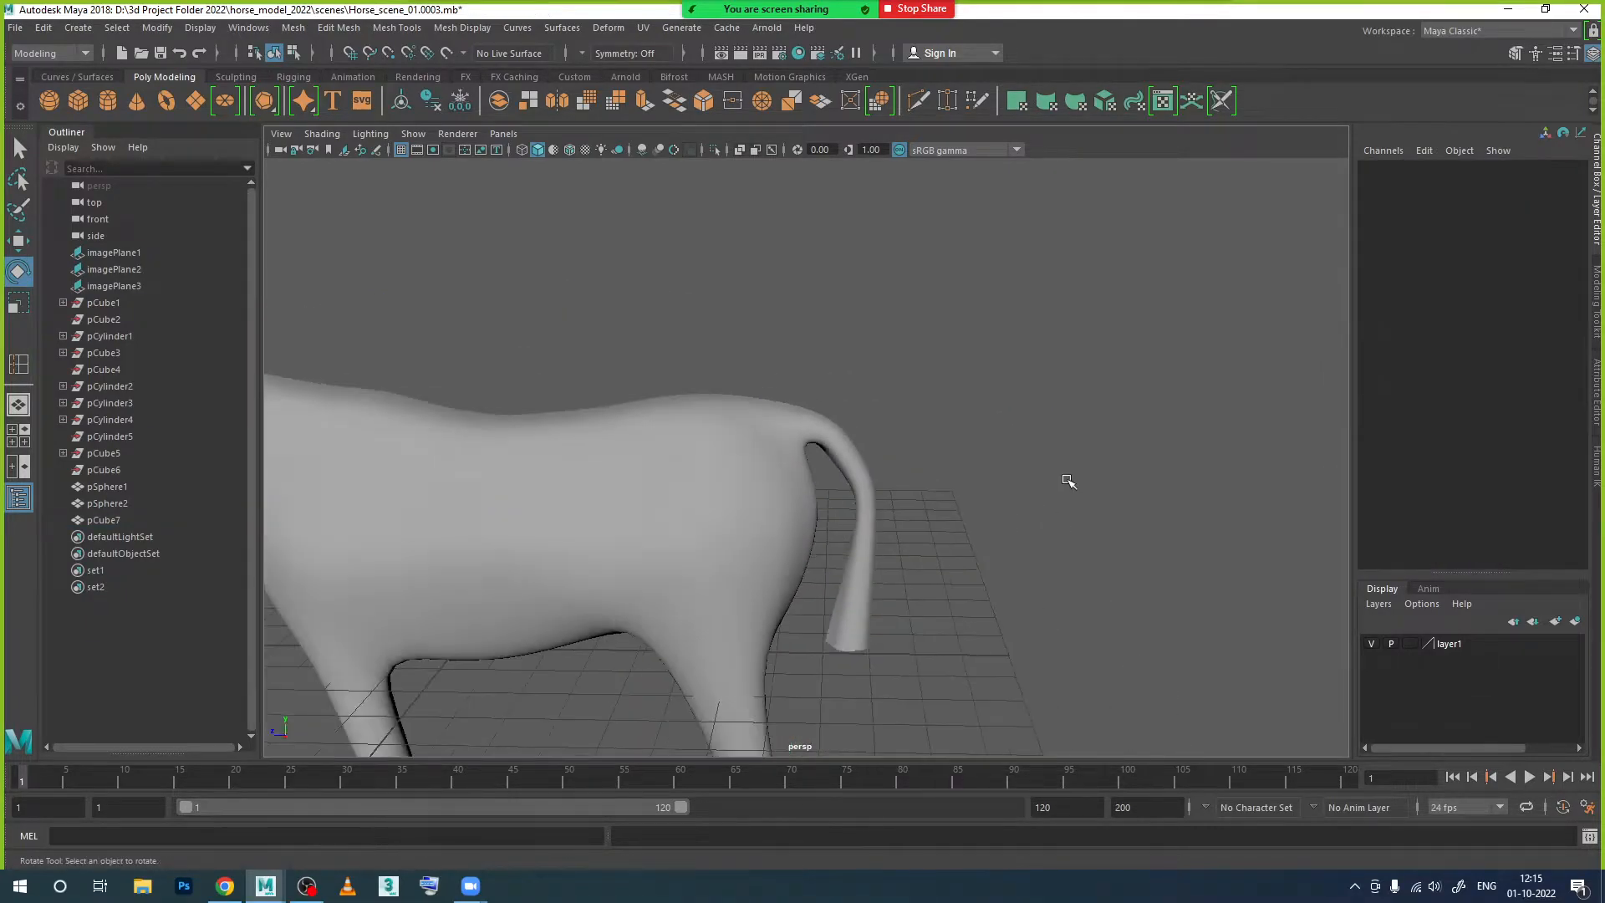
{"action": "scroll", "coordinate": [969, 577], "scroll_direction": "down", "scroll_amount": 5}
{"action": "left_click_drag", "start_coordinate": [939, 591], "coordinate": [874, 509], "text": "alt"}
{"action": "scroll", "coordinate": [883, 504], "scroll_direction": "up", "scroll_amount": 6}
{"action": "middle_click_drag", "start_coordinate": [886, 502], "coordinate": [889, 556], "text": "alt"}
Step: Create one mirrored instance of the horse half using Duplicate Special with Scale X -1
{"action": "left_click", "coordinate": [873, 491]}
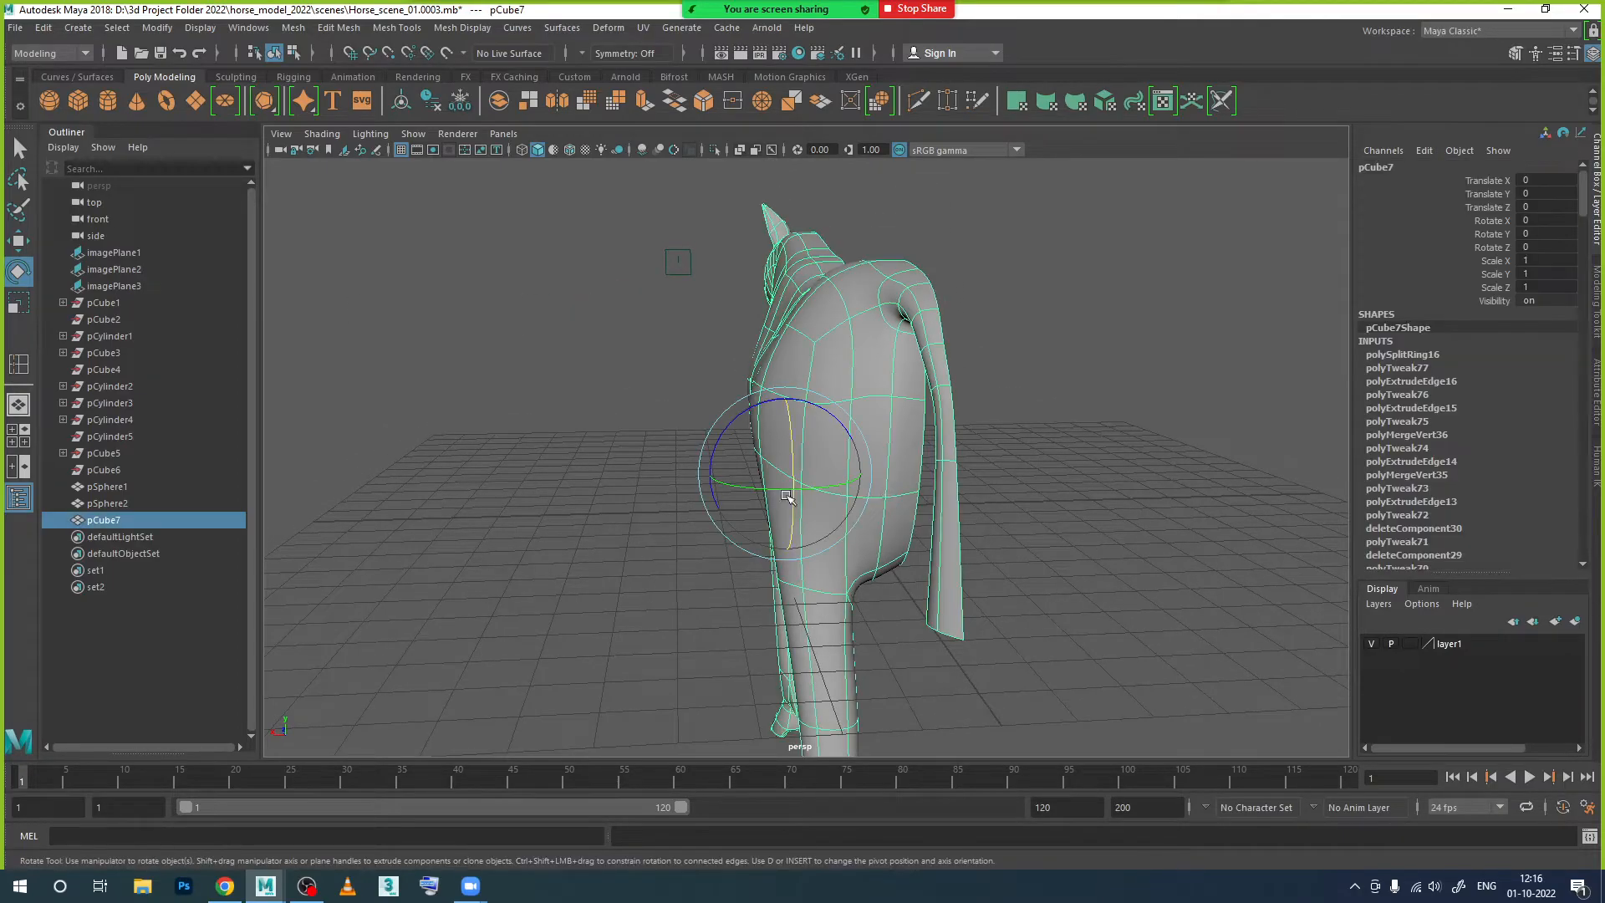
{"action": "scroll", "coordinate": [726, 502], "scroll_direction": "down", "scroll_amount": 5}
{"action": "left_click_drag", "start_coordinate": [718, 502], "coordinate": [806, 503], "text": "alt"}
{"action": "scroll", "coordinate": [752, 493], "scroll_direction": "down", "scroll_amount": 3}
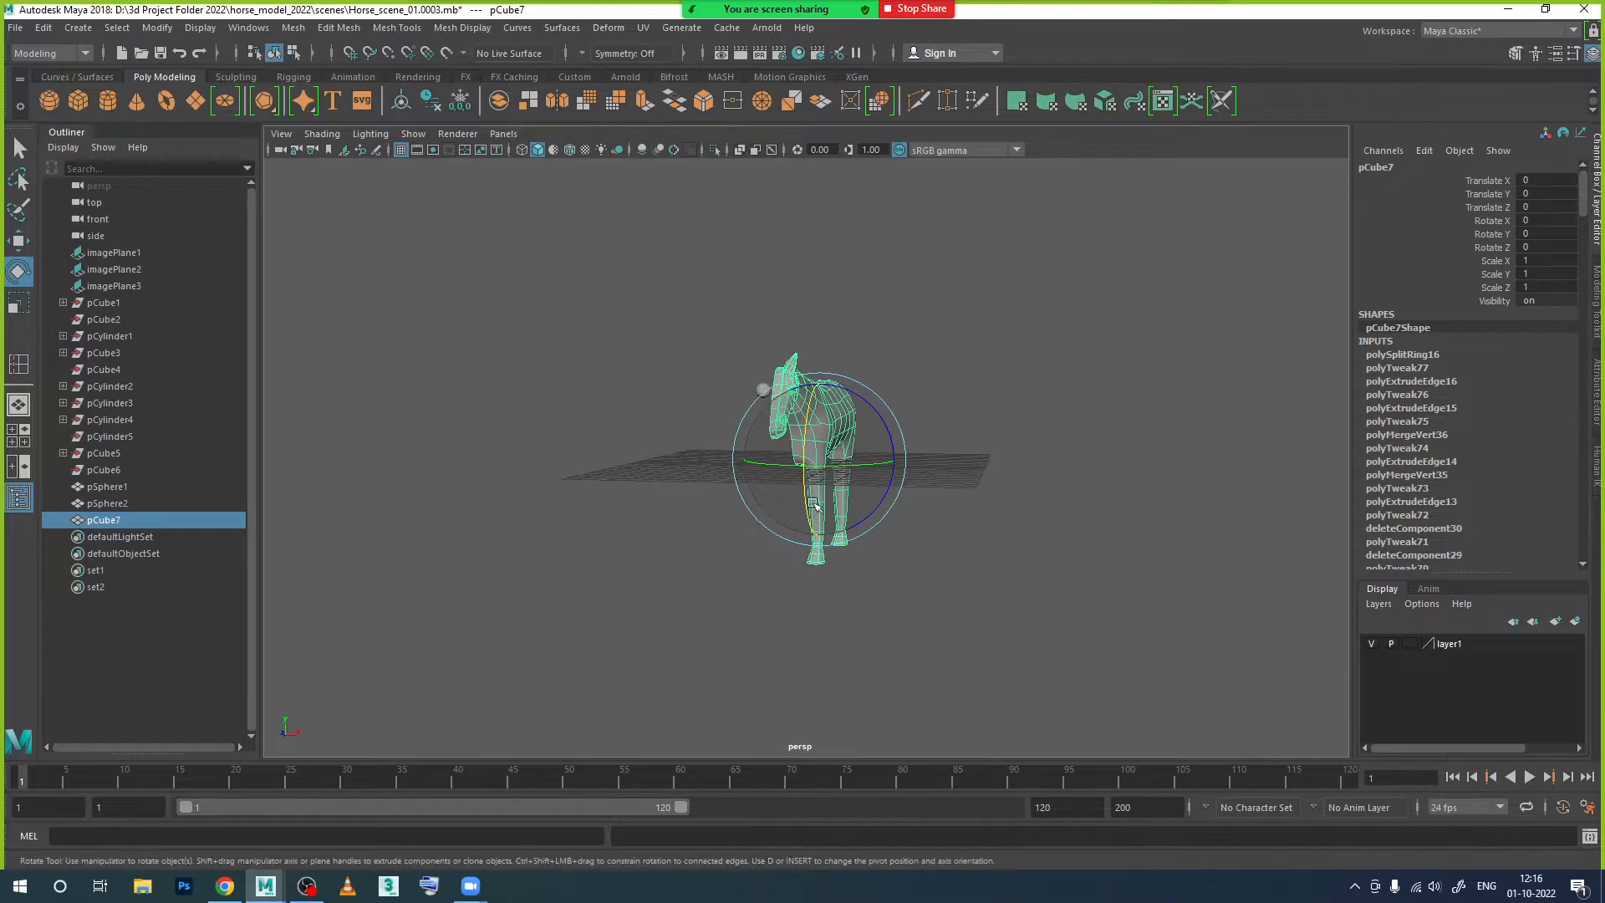
{"action": "left_click", "coordinate": [17, 240]}
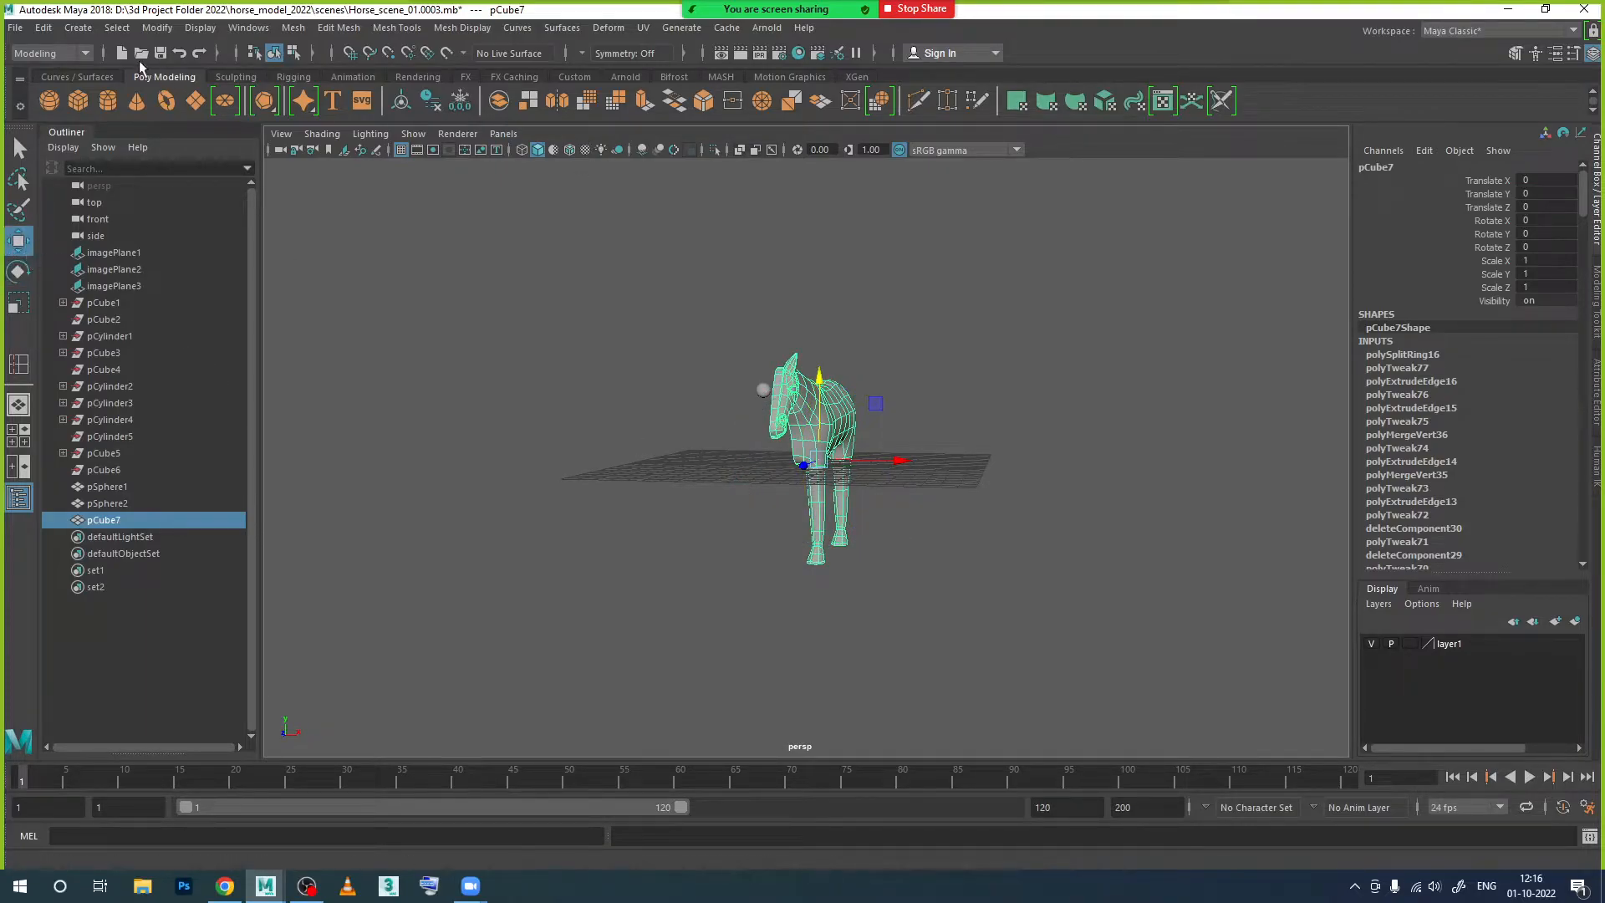
{"action": "left_click", "coordinate": [44, 27]}
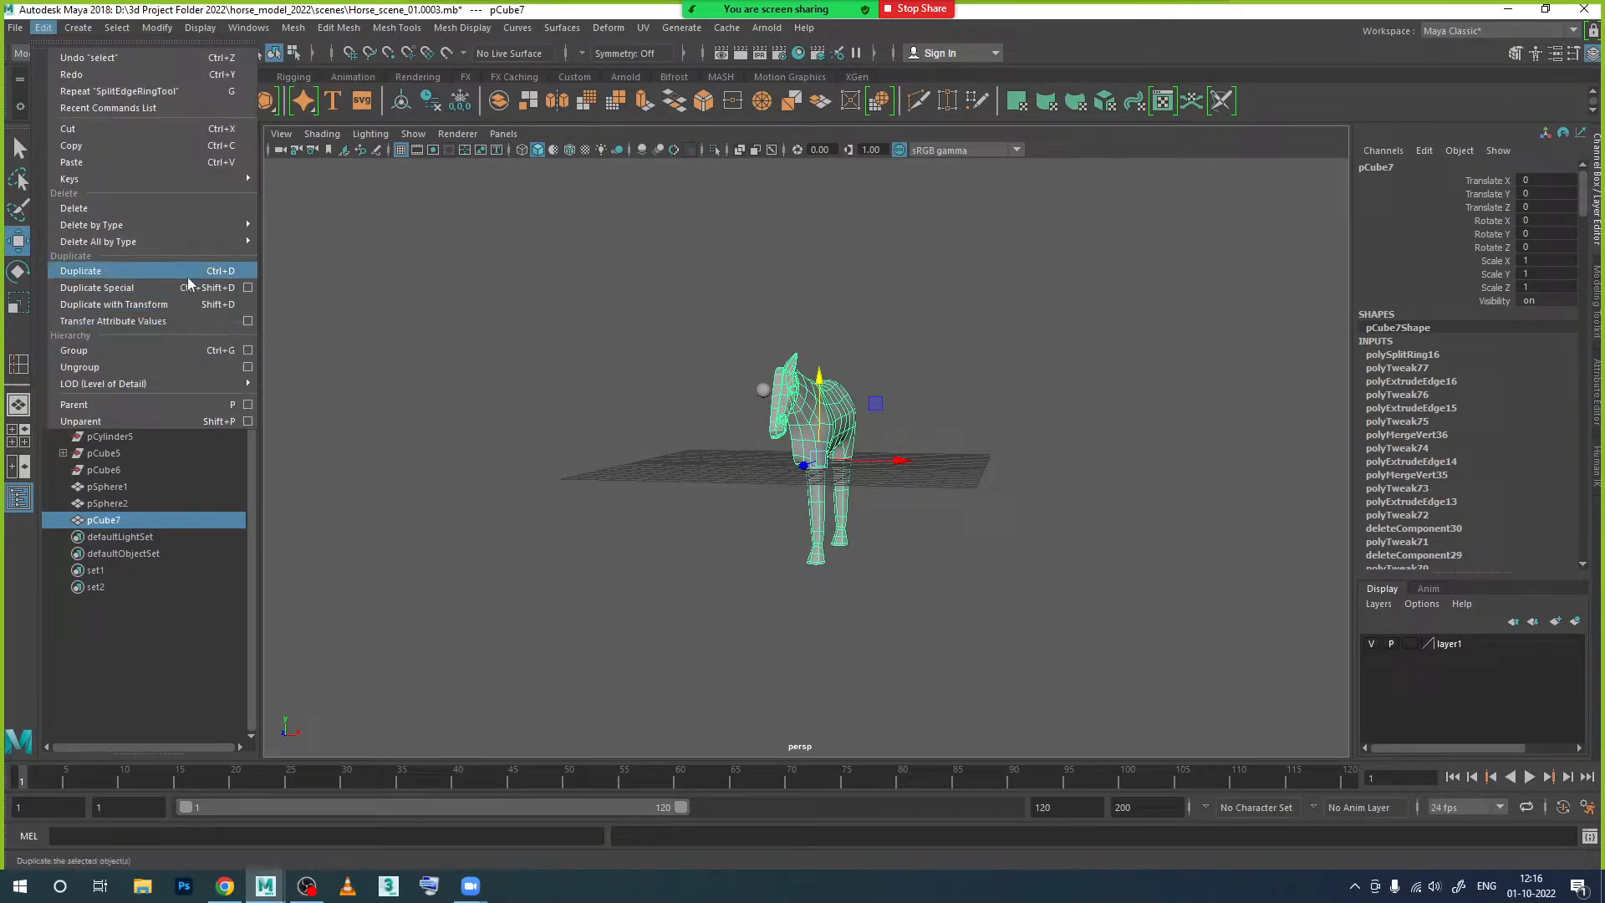
{"action": "left_click", "coordinate": [249, 288]}
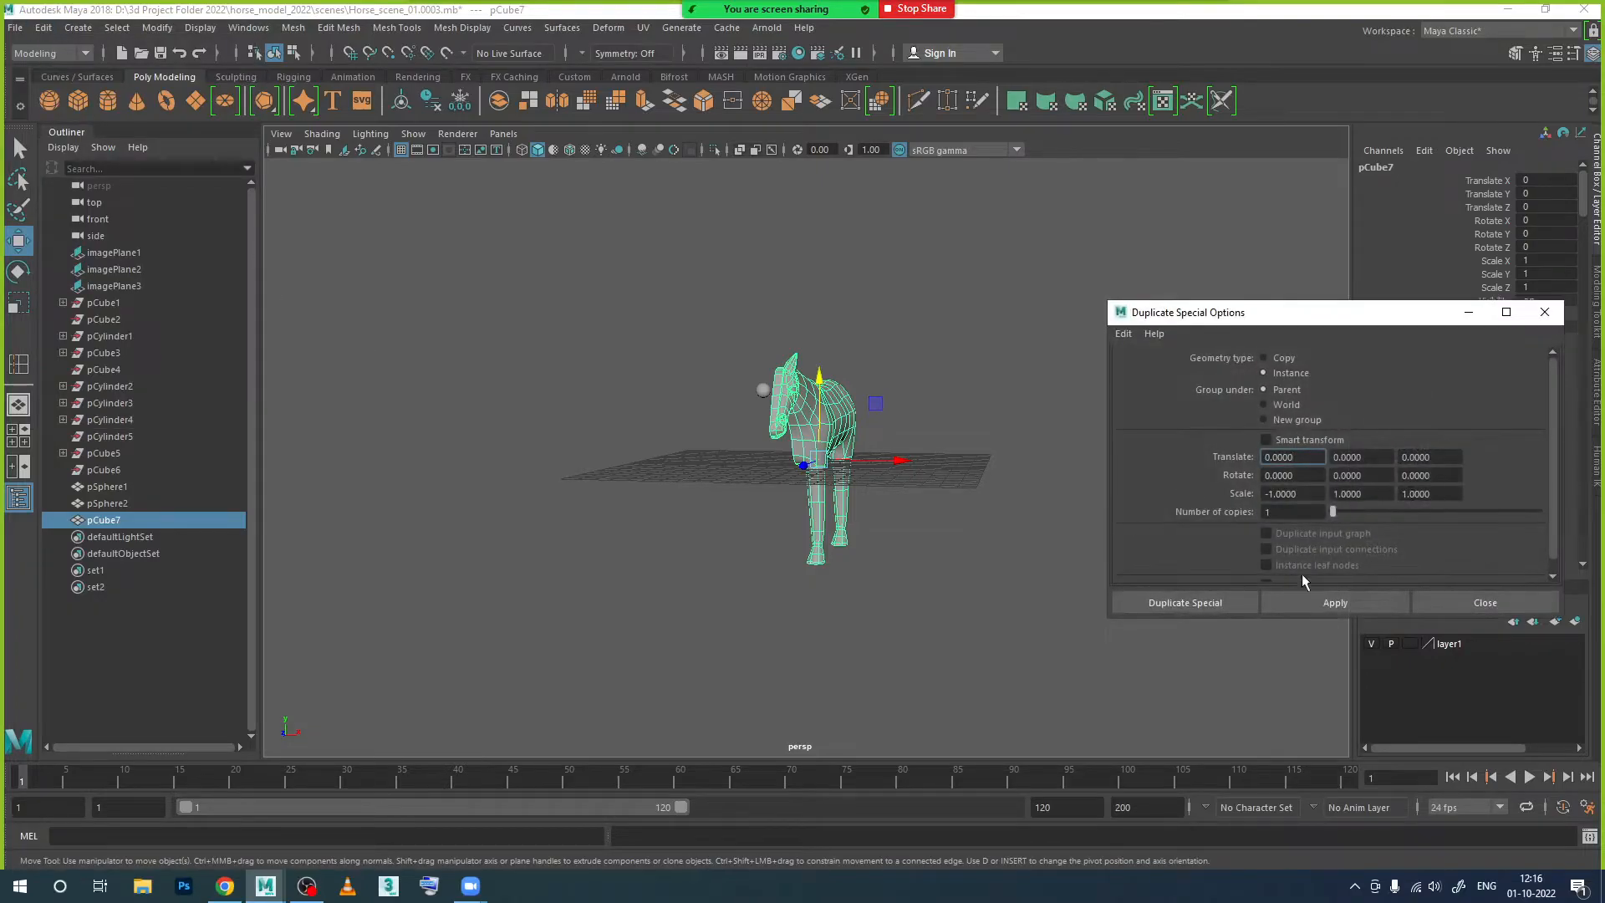
{"action": "left_click", "coordinate": [1327, 605]}
{"action": "left_click", "coordinate": [1471, 605]}
Step: Move the mirrored half along X to about -2.64 so it meets the original at the centre line
{"action": "left_click_drag", "start_coordinate": [899, 464], "coordinate": [807, 462]}
{"action": "scroll", "coordinate": [819, 370], "scroll_direction": "up", "scroll_amount": 4}
{"action": "scroll", "coordinate": [818, 370], "scroll_direction": "up", "scroll_amount": 3}
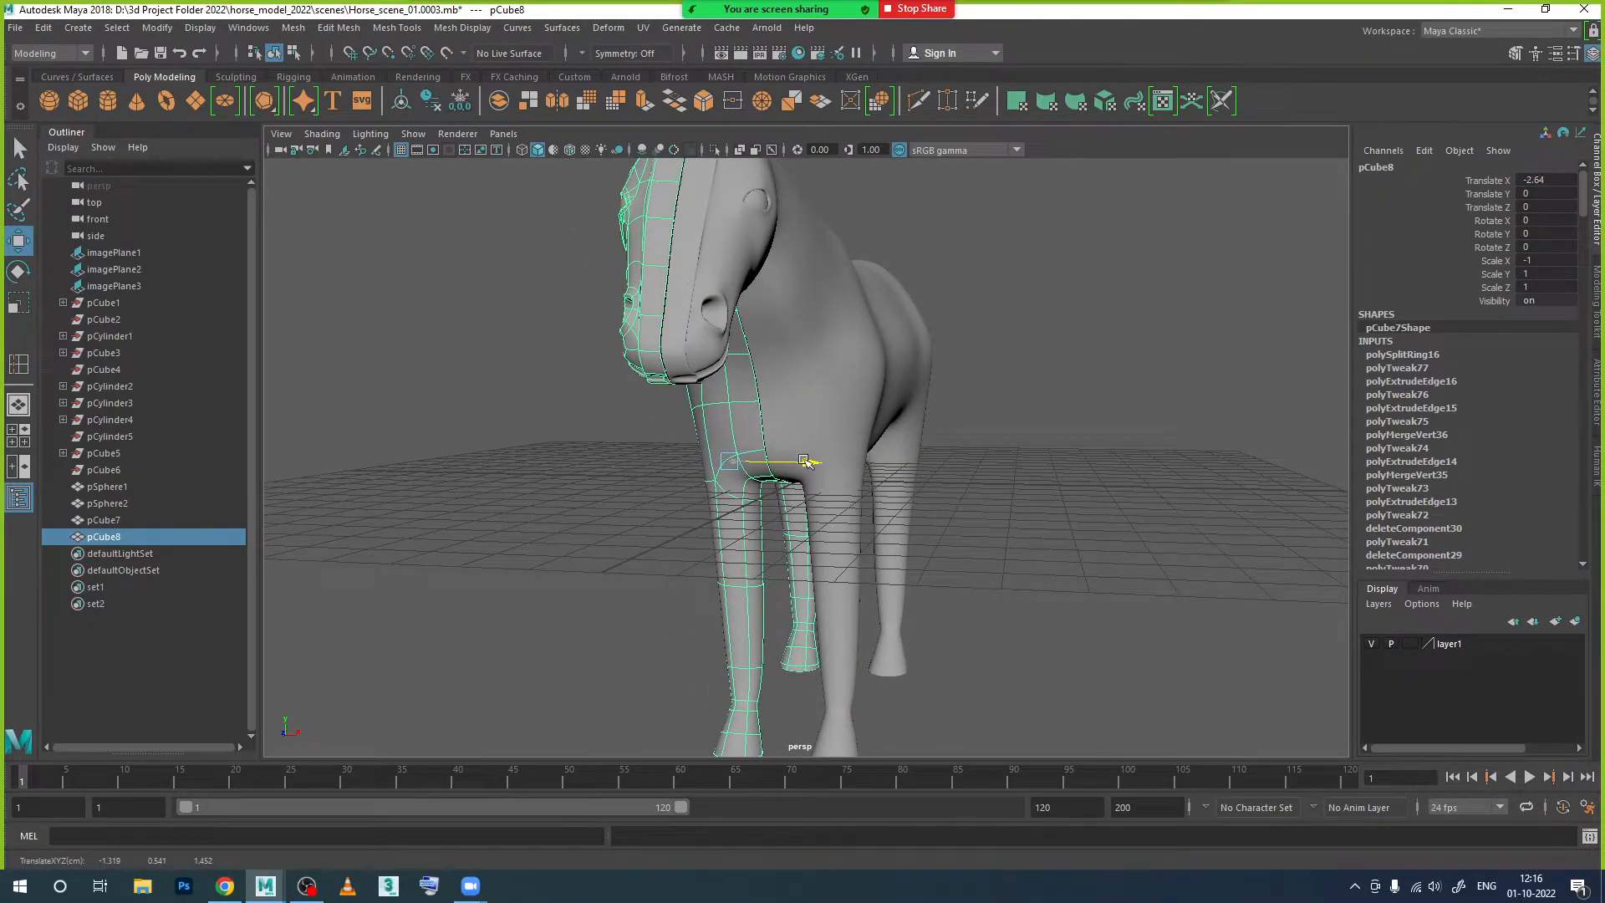
{"action": "left_click", "coordinate": [688, 468]}
{"action": "left_click_drag", "start_coordinate": [688, 468], "coordinate": [623, 582], "text": "alt"}
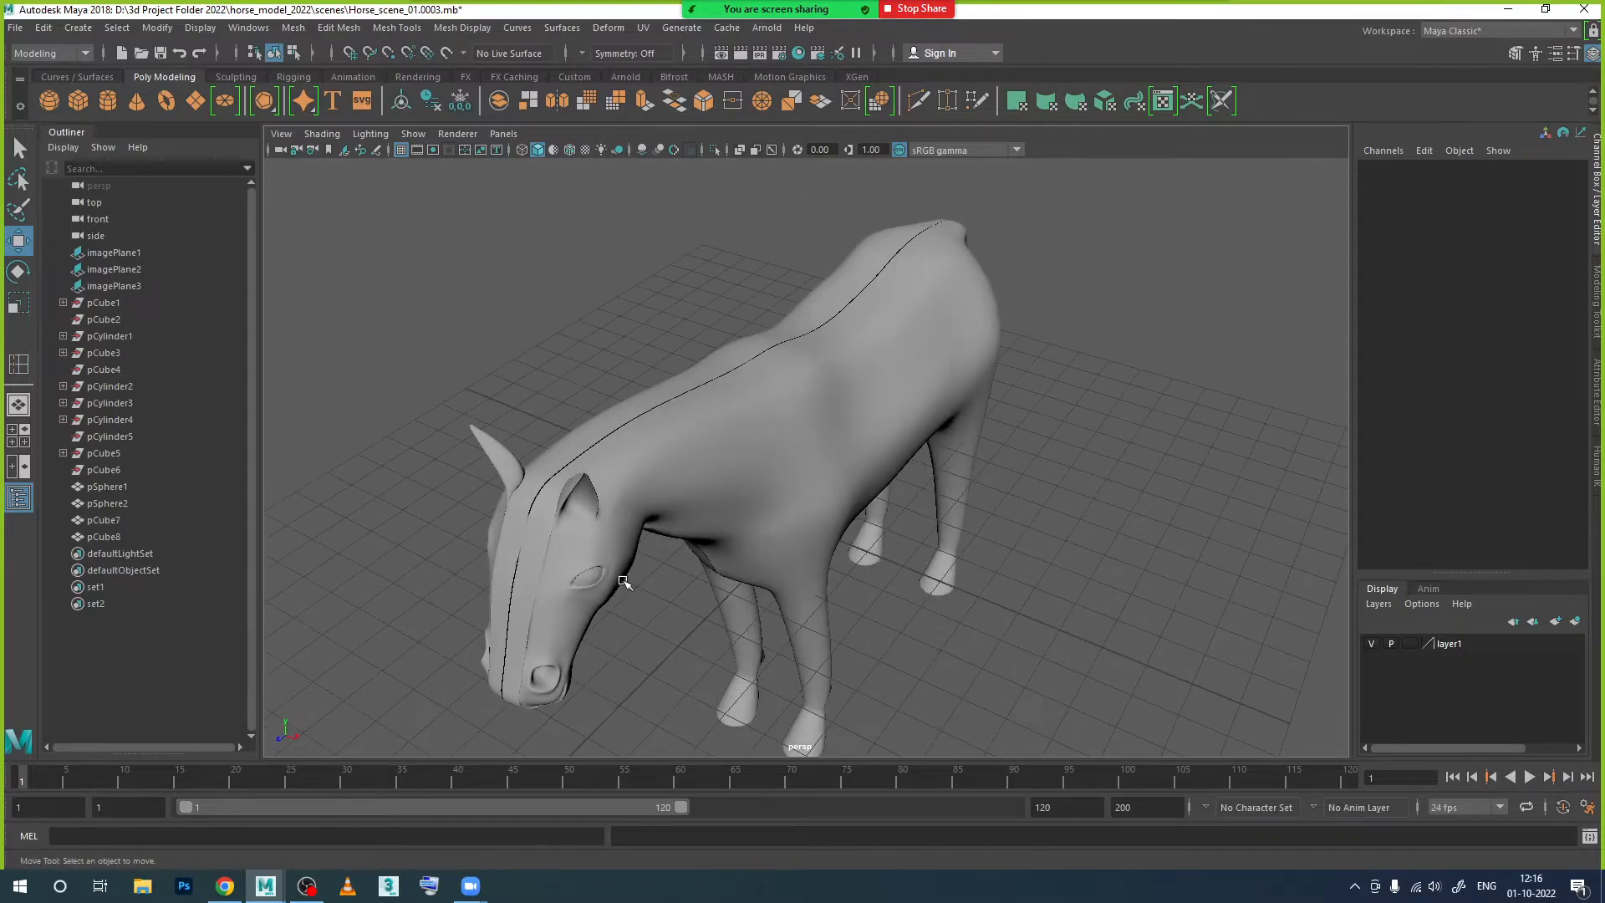
Step: Select the edge loop running down the face beside the centre line and move it toward the centre
{"action": "scroll", "coordinate": [623, 581], "scroll_direction": "up", "scroll_amount": 4}
{"action": "middle_click_drag", "start_coordinate": [621, 575], "coordinate": [743, 452], "text": "alt"}
{"action": "scroll", "coordinate": [647, 499], "scroll_direction": "up", "scroll_amount": 4}
{"action": "middle_click_drag", "start_coordinate": [638, 480], "coordinate": [775, 453], "text": "alt"}
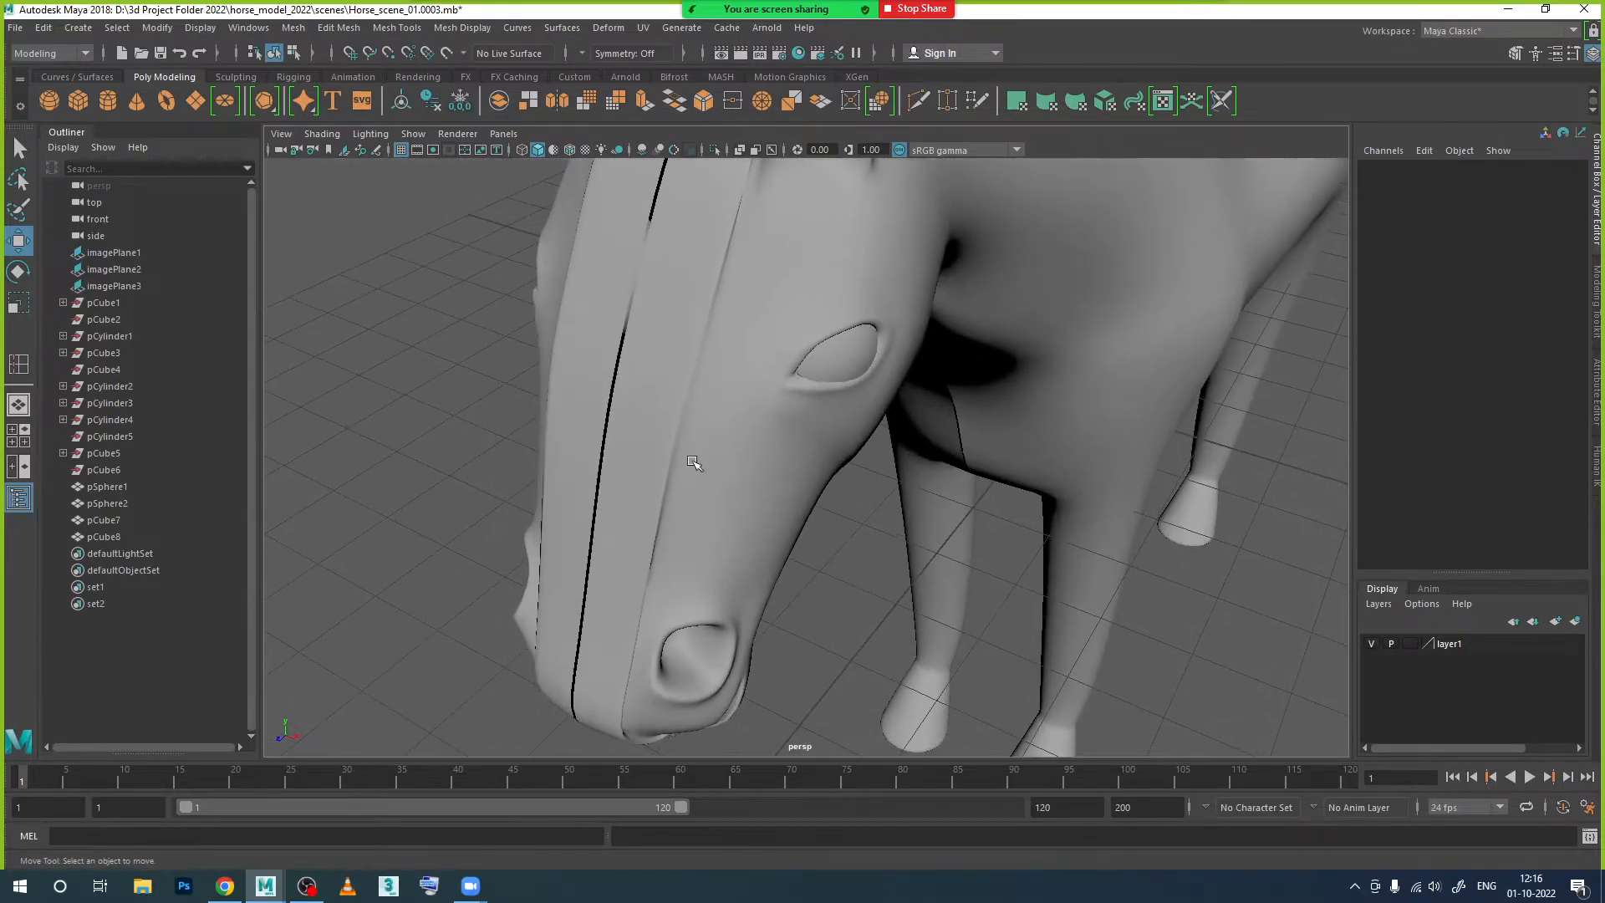
{"action": "left_click", "coordinate": [674, 449]}
{"action": "left_click_drag", "start_coordinate": [728, 501], "coordinate": [712, 482], "text": "alt"}
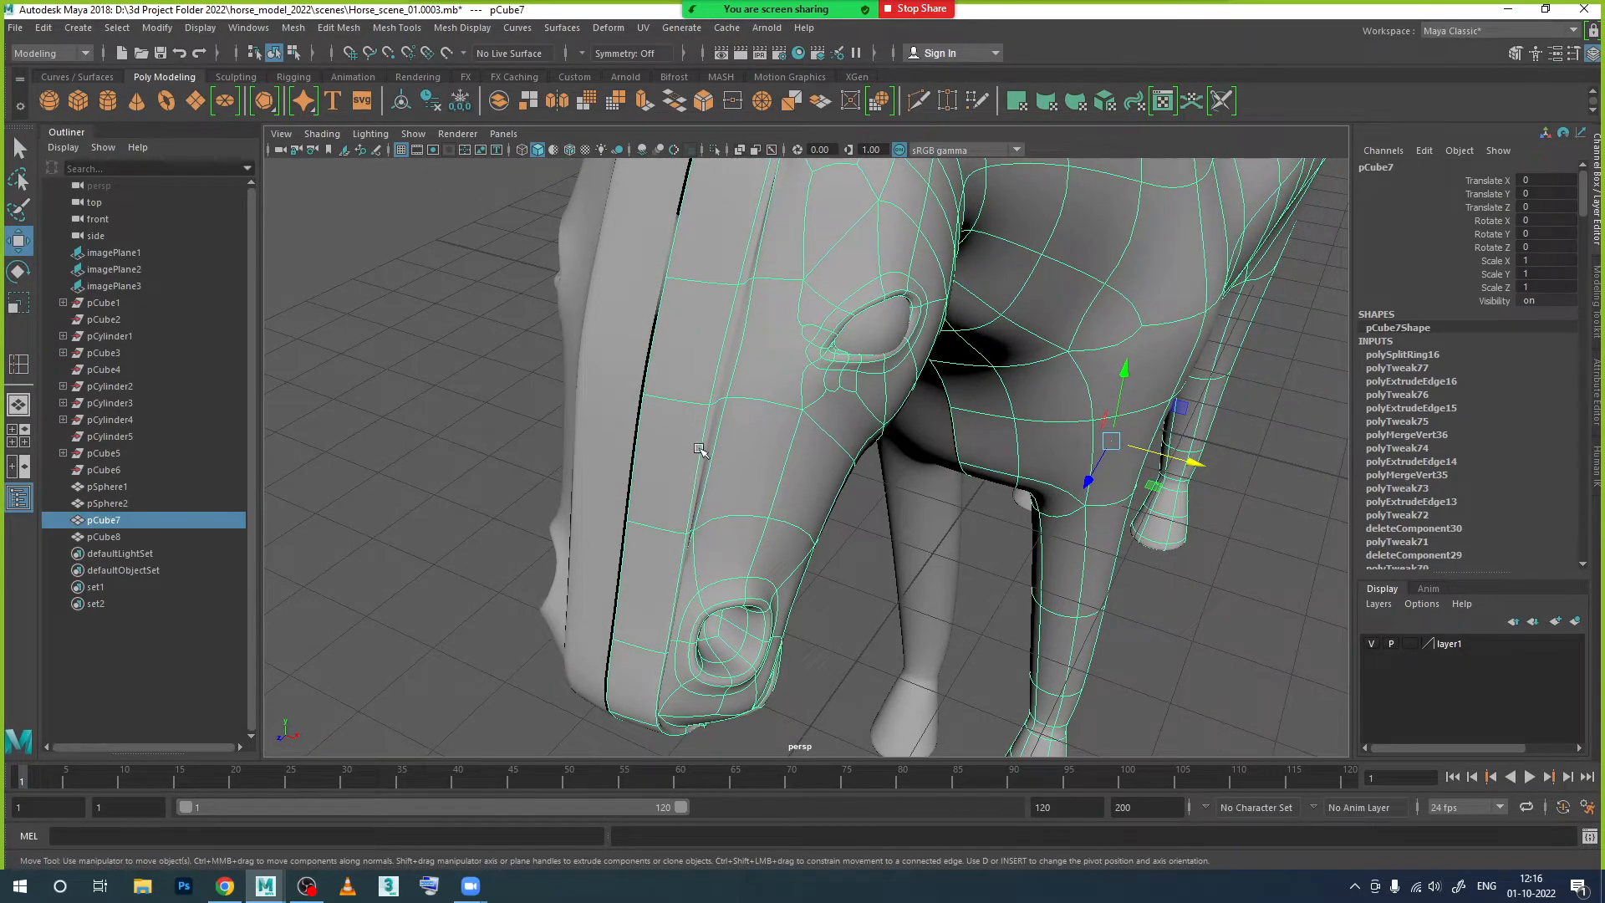
{"action": "right_click_drag", "start_coordinate": [699, 449], "coordinate": [699, 367]}
{"action": "double_click", "coordinate": [746, 359]}
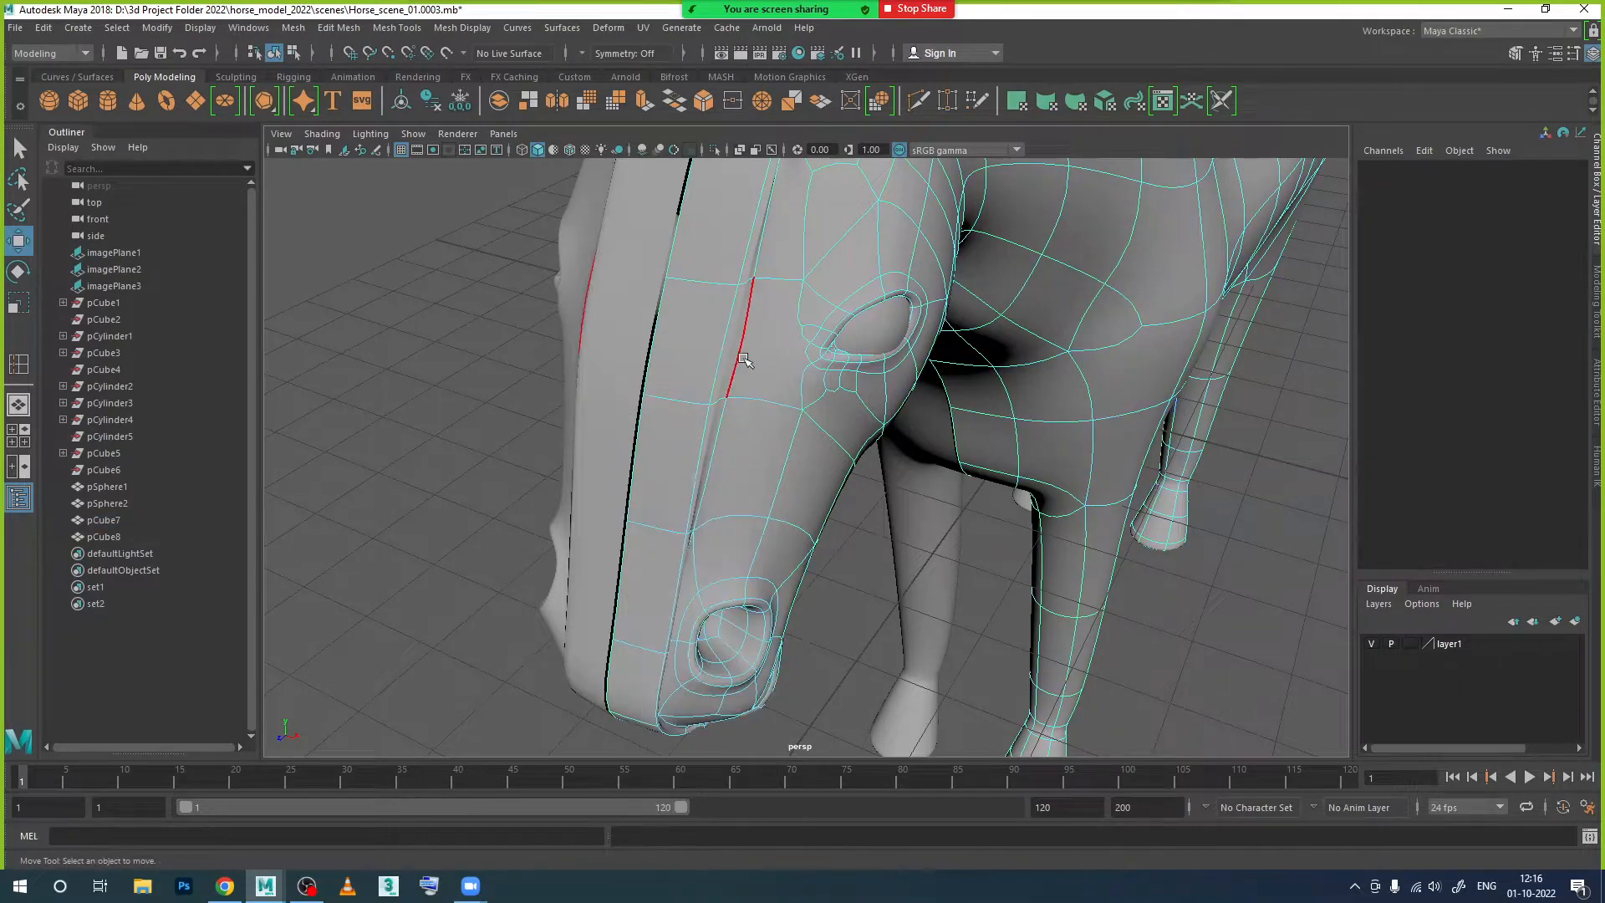
{"action": "double_click", "coordinate": [747, 359]}
{"action": "double_click", "coordinate": [681, 579]}
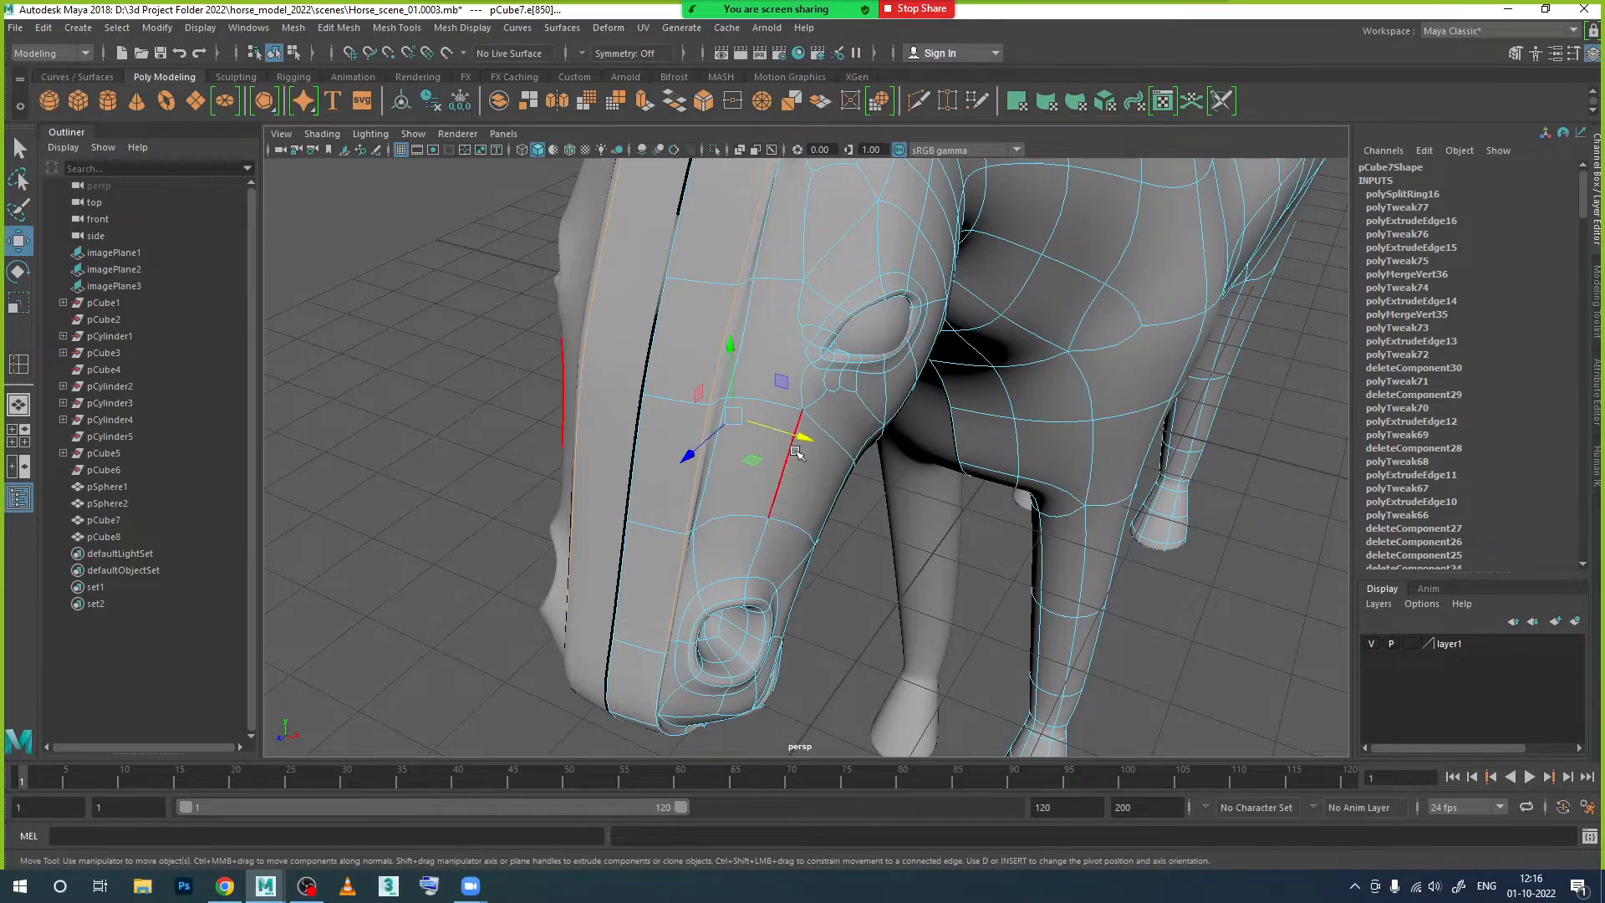
{"action": "left_click_drag", "start_coordinate": [800, 435], "coordinate": [737, 443]}
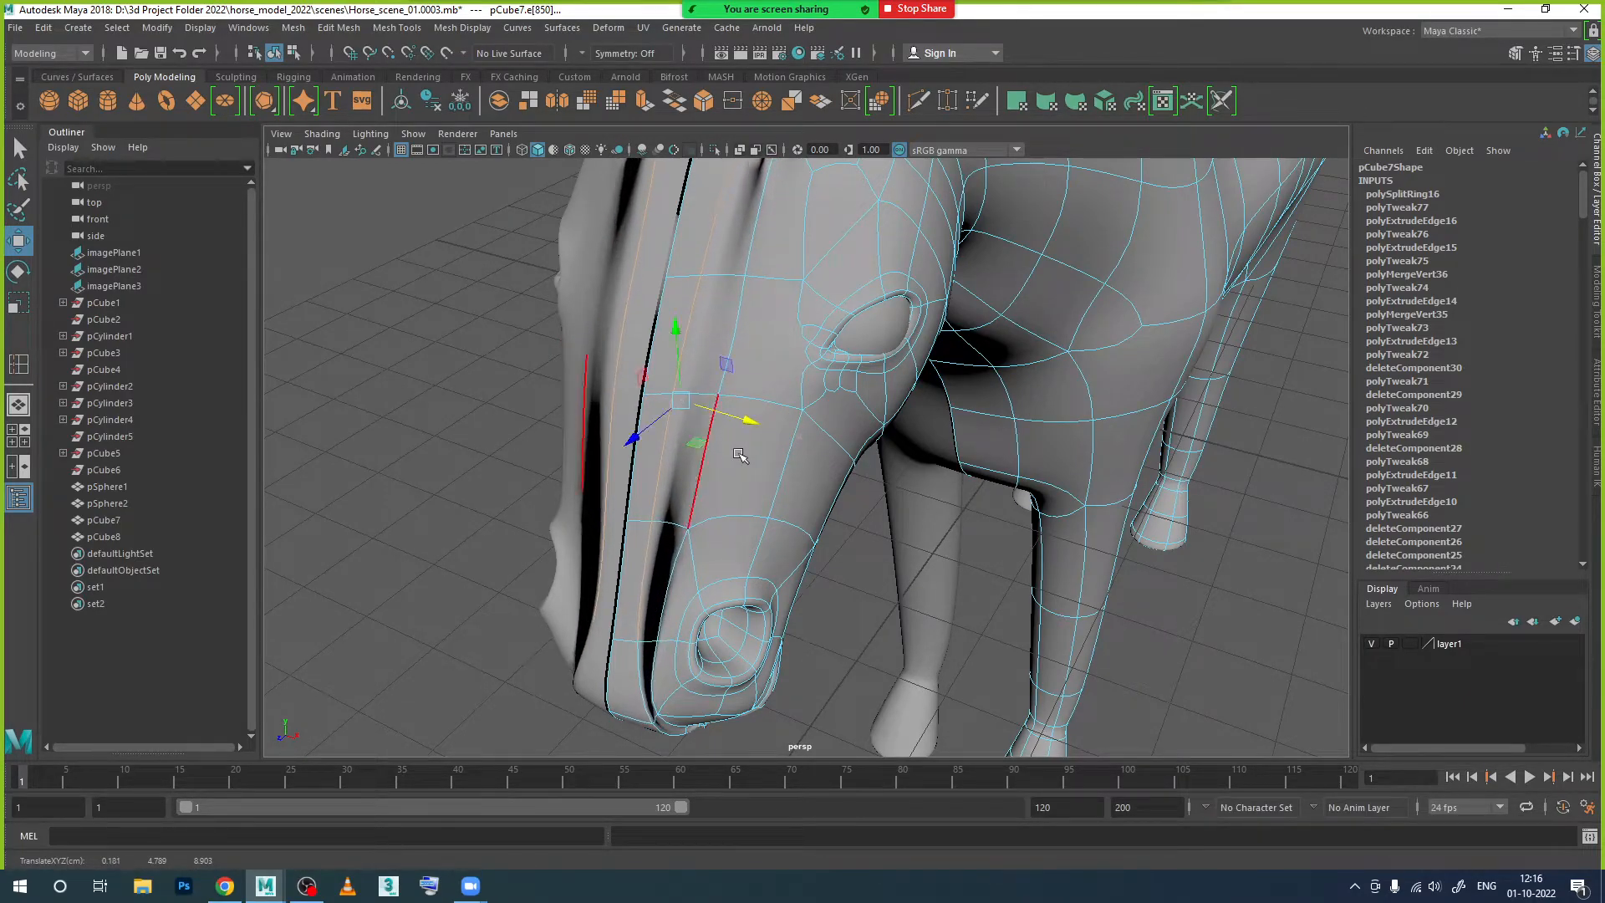
Step: Try to shift the edge at the front of the muzzle sideways along X
{"action": "scroll", "coordinate": [737, 485], "scroll_direction": "down", "scroll_amount": 3}
{"action": "left_click_drag", "start_coordinate": [719, 591], "coordinate": [748, 515], "text": "alt"}
{"action": "mouse_move", "coordinate": [749, 515]}
{"action": "middle_mouse_down", "text": "alt"}
{"action": "mouse_move", "coordinate": [752, 482]}
{"action": "mouse_move", "coordinate": [751, 544]}
{"action": "middle_mouse_up", "text": "alt"}
{"action": "left_click", "coordinate": [725, 457]}
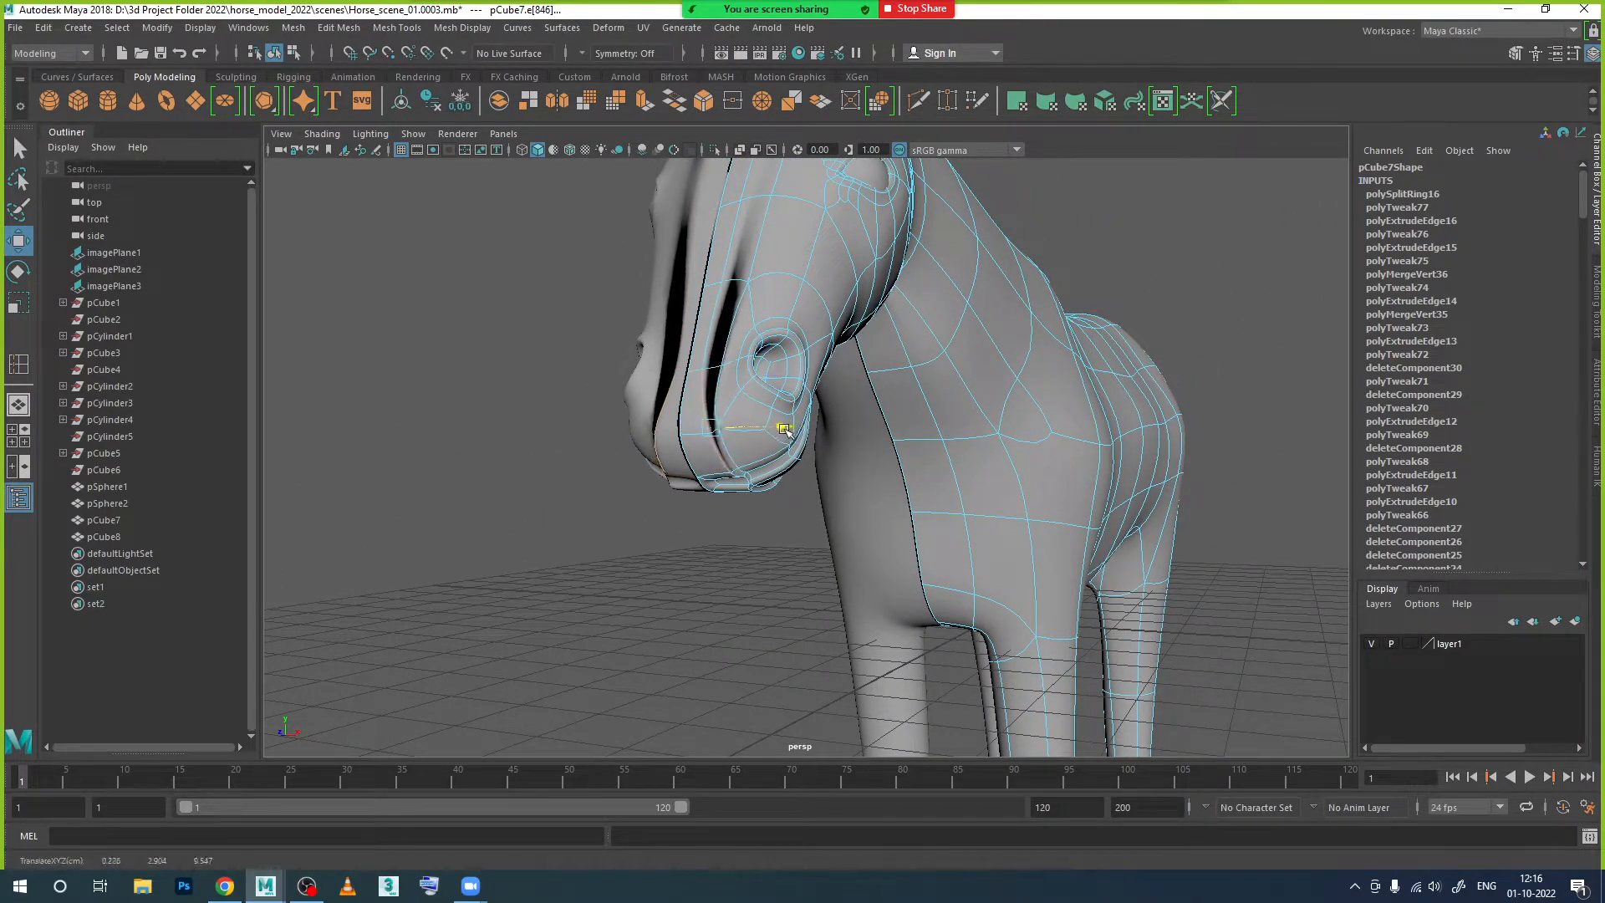
{"action": "left_click_drag", "start_coordinate": [786, 430], "coordinate": [659, 516], "text": "alt"}
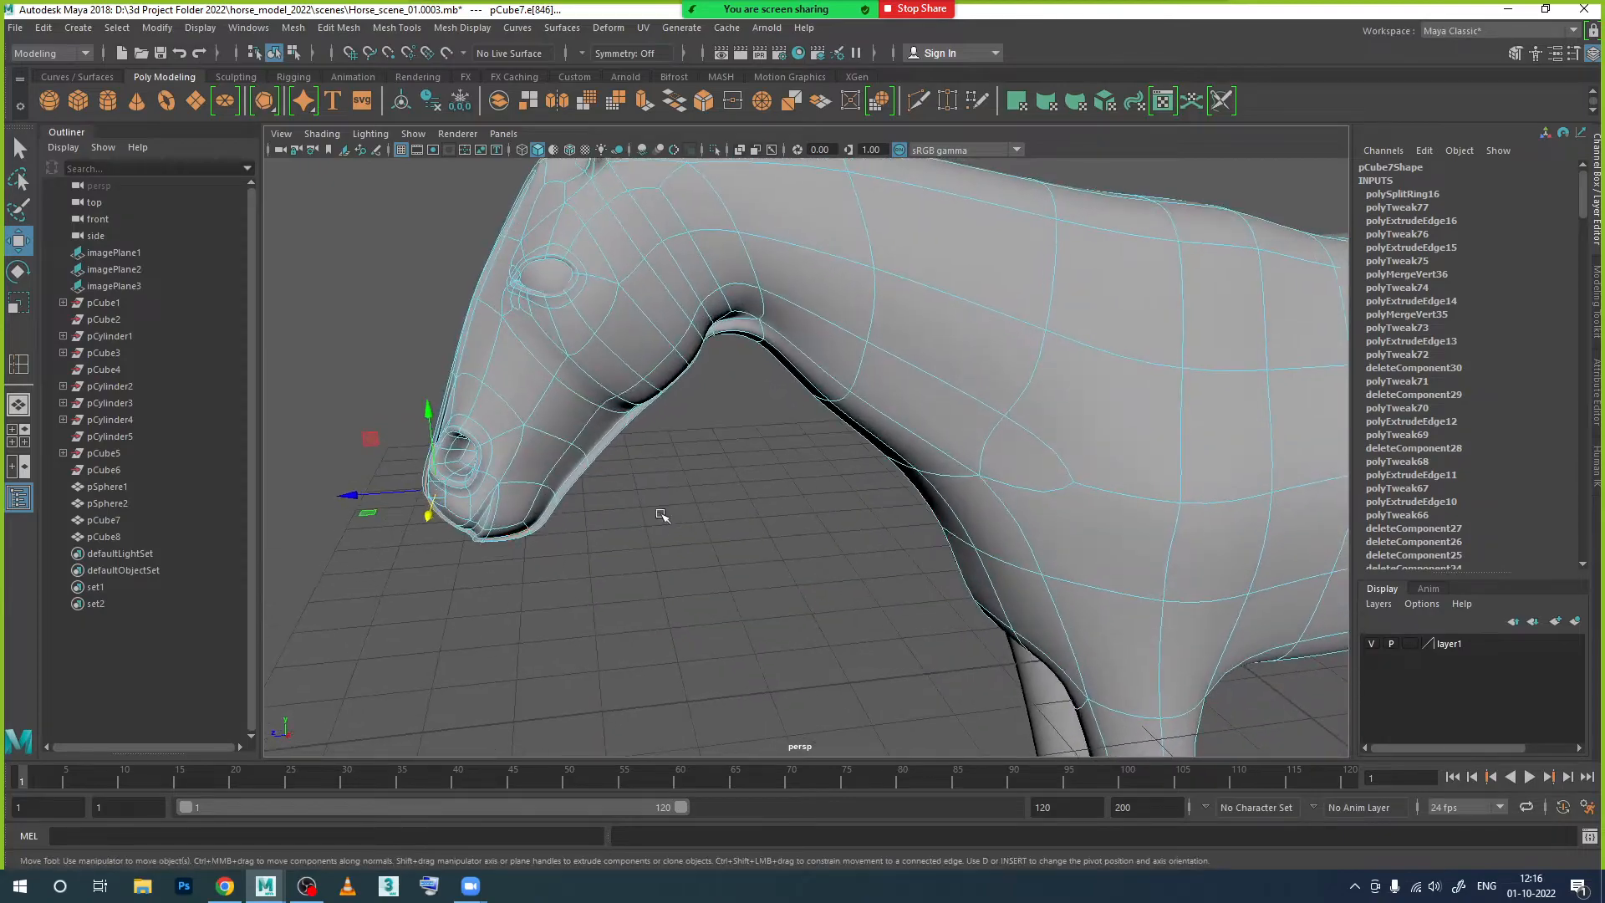
{"action": "middle_click_drag", "start_coordinate": [659, 516], "coordinate": [749, 473], "text": "alt"}
{"action": "scroll", "coordinate": [604, 470], "scroll_direction": "up", "scroll_amount": 4}
{"action": "scroll", "coordinate": [604, 473], "scroll_direction": "down", "scroll_amount": 3}
{"action": "left_click_drag", "start_coordinate": [603, 473], "coordinate": [736, 473], "text": "alt"}
{"action": "key", "text": "ctrl+z"}
Step: Shift the edge loop beside the centre line over the head and neck slightly toward the centre and return to object mode
{"action": "left_click", "coordinate": [908, 409]}
{"action": "scroll", "coordinate": [897, 415], "scroll_direction": "down", "scroll_amount": 2}
{"action": "left_click_drag", "start_coordinate": [901, 413], "coordinate": [894, 493], "text": "alt"}
{"action": "scroll", "coordinate": [888, 375], "scroll_direction": "up", "scroll_amount": 2}
{"action": "left_click_drag", "start_coordinate": [889, 375], "coordinate": [970, 405], "text": "alt"}
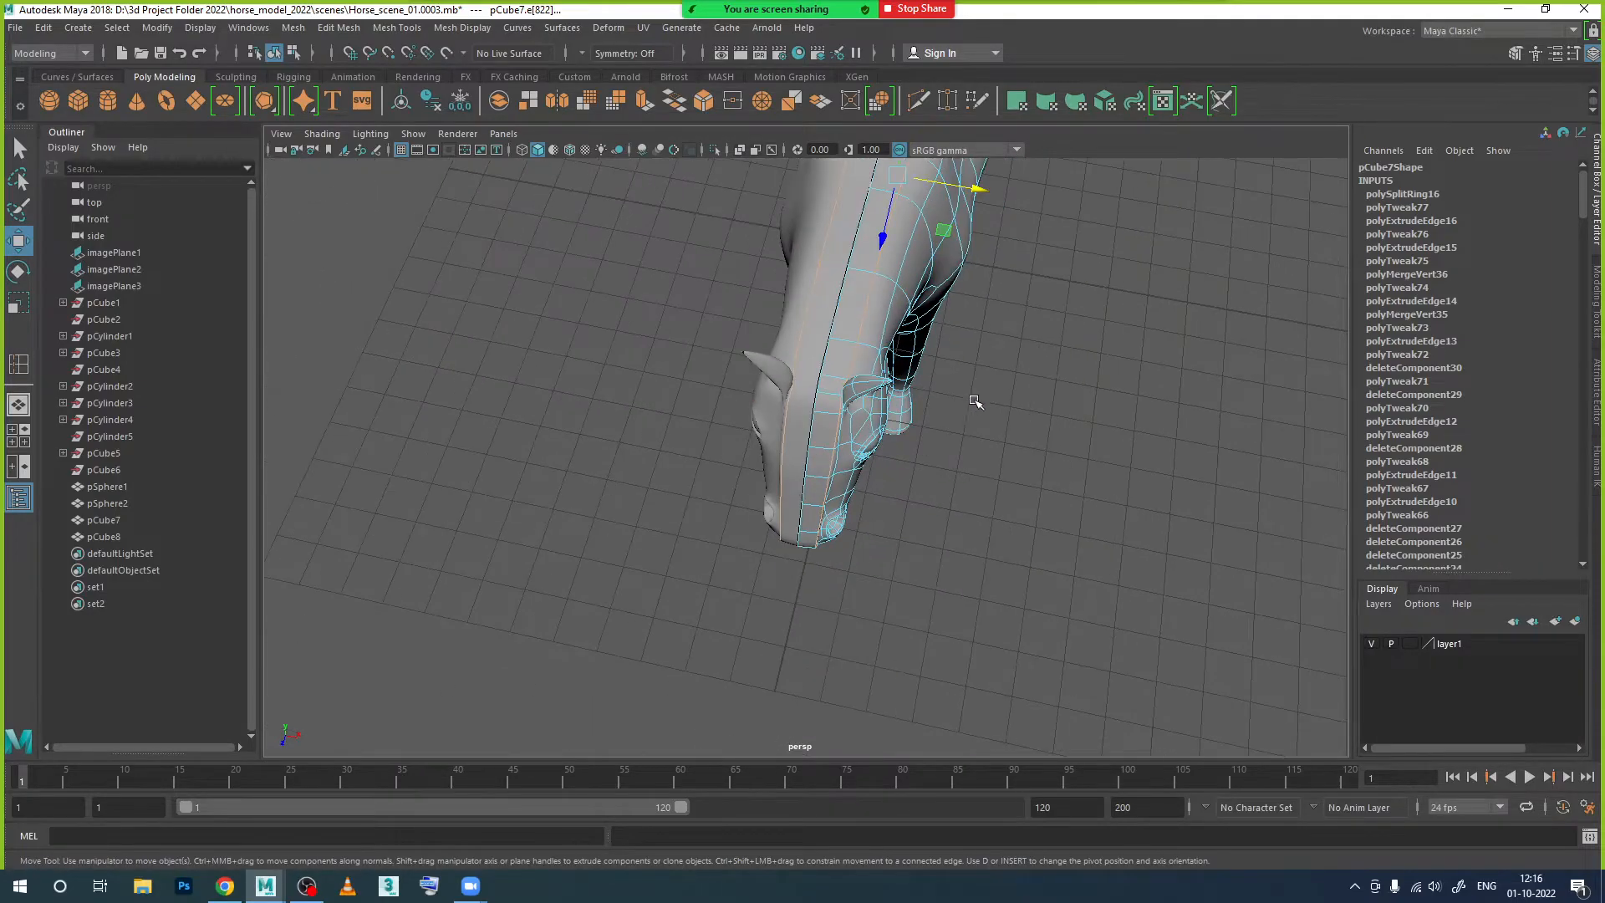
{"action": "left_click_drag", "start_coordinate": [980, 193], "coordinate": [969, 191]}
{"action": "left_click_drag", "start_coordinate": [958, 317], "coordinate": [791, 330], "text": "alt"}
{"action": "right_click_drag", "start_coordinate": [956, 359], "coordinate": [1040, 333]}
{"action": "left_click", "coordinate": [851, 506]}
{"action": "left_click_drag", "start_coordinate": [851, 506], "coordinate": [806, 465], "text": "alt"}
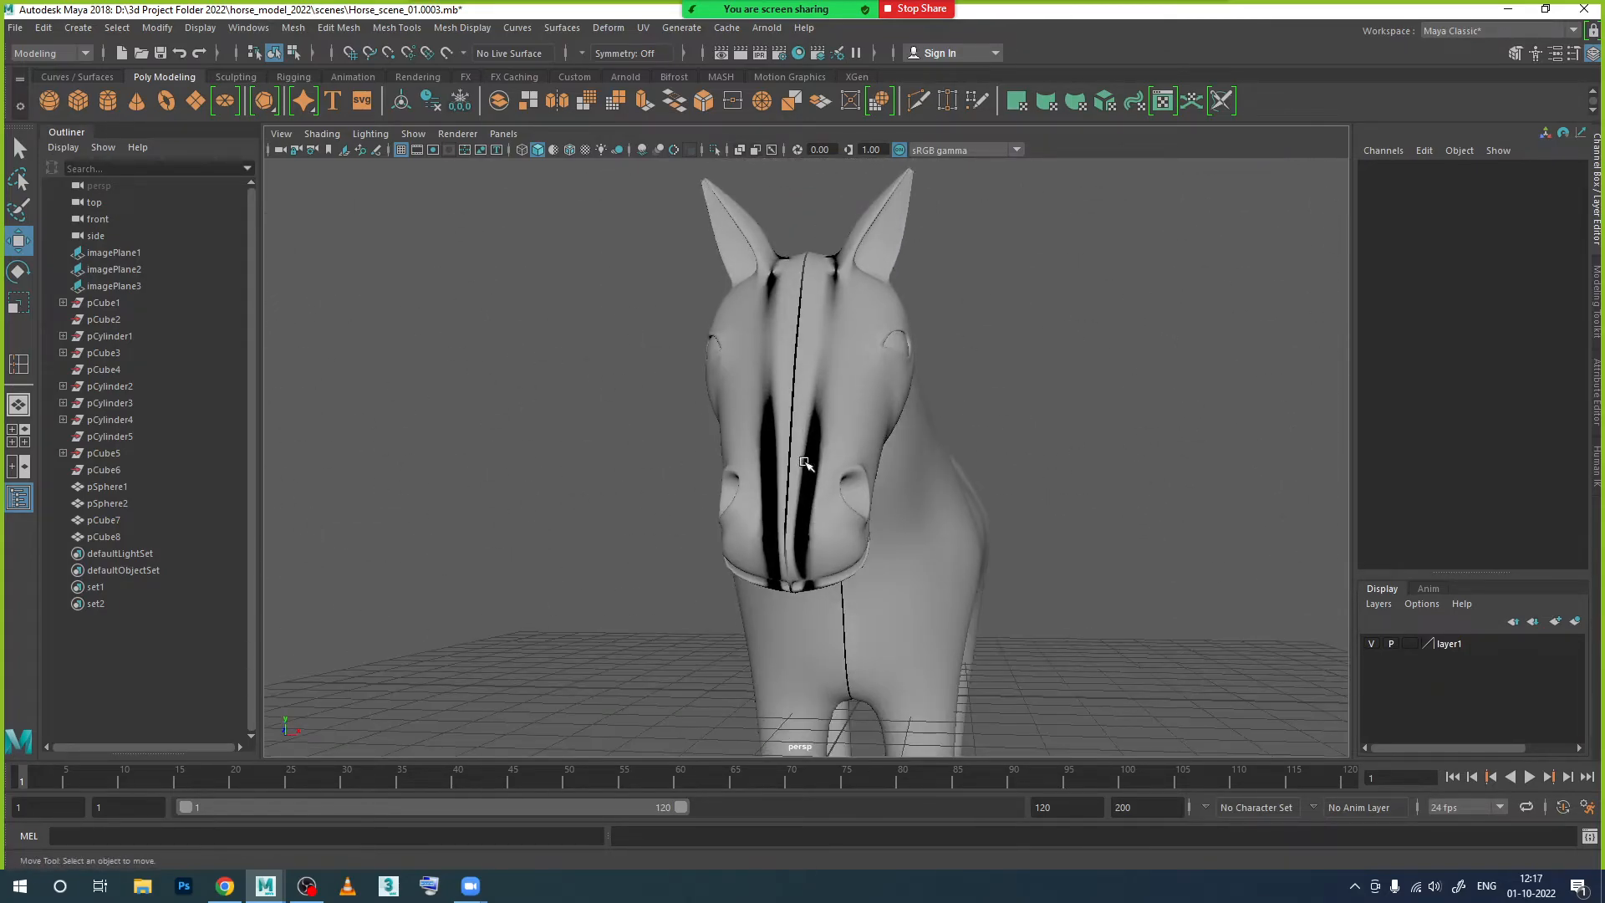
Step: Separate the mirrored half from the original along X to expose the inner edges of the head
{"action": "left_click", "coordinate": [772, 402]}
{"action": "left_click_drag", "start_coordinate": [866, 675], "coordinate": [1083, 519]}
{"action": "scroll", "coordinate": [936, 567], "scroll_direction": "up", "scroll_amount": 5}
{"action": "left_click_drag", "start_coordinate": [971, 573], "coordinate": [698, 465], "text": "alt"}
Step: Turn off smooth preview and move the nose-bridge vertex beside the nostril sideways along X
{"action": "left_click", "coordinate": [730, 424]}
{"action": "right_click_drag", "start_coordinate": [730, 425], "coordinate": [697, 435]}
{"action": "left_click", "coordinate": [750, 461]}
{"action": "left_click_drag", "start_coordinate": [751, 460], "coordinate": [769, 574], "text": "alt"}
{"action": "key", "text": "1"}
{"action": "left_click_drag", "start_coordinate": [810, 443], "coordinate": [824, 436]}
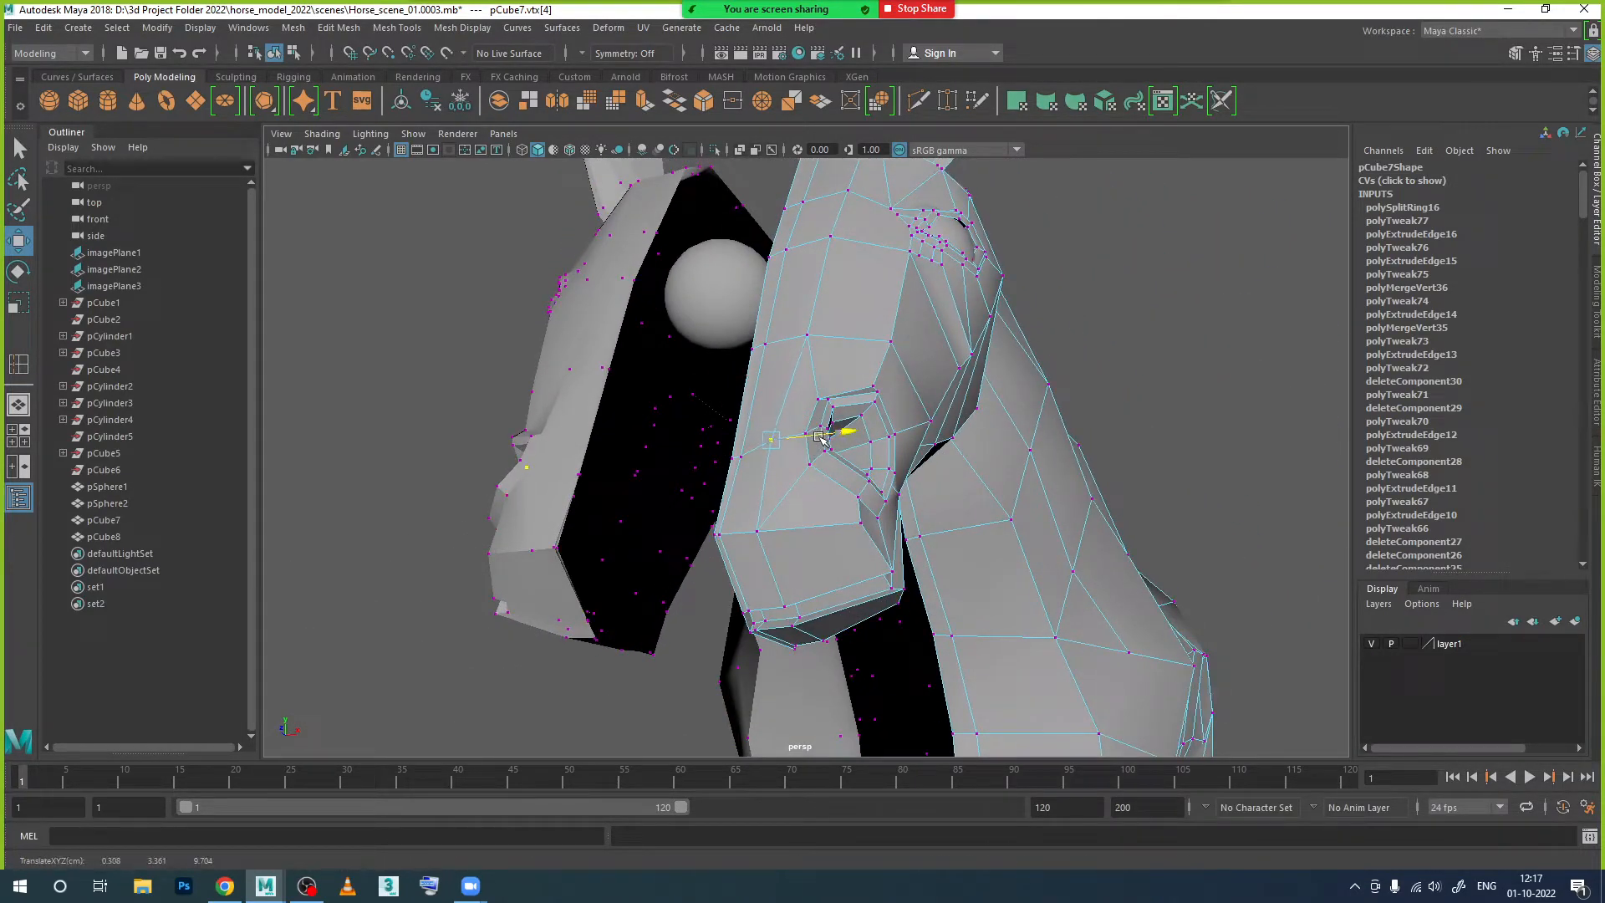
Step: Adjust the vertices above the nostril and along the nose's inner edge sideways to even out their spacing
{"action": "left_click", "coordinate": [809, 338]}
{"action": "left_click", "coordinate": [723, 534]}
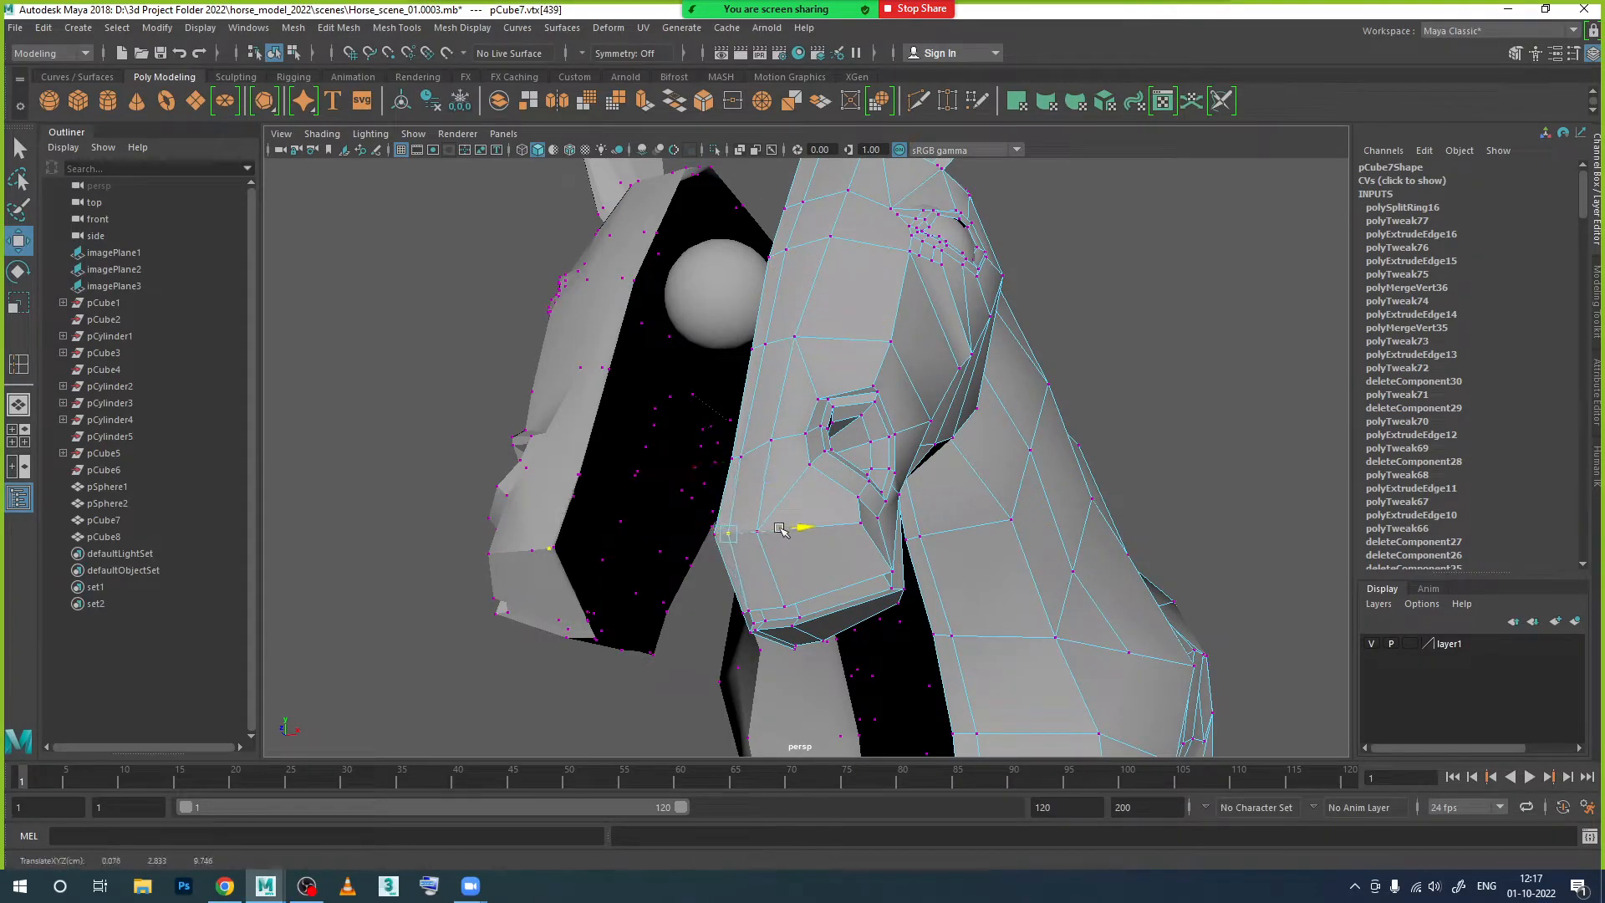
{"action": "left_click", "coordinate": [747, 453]}
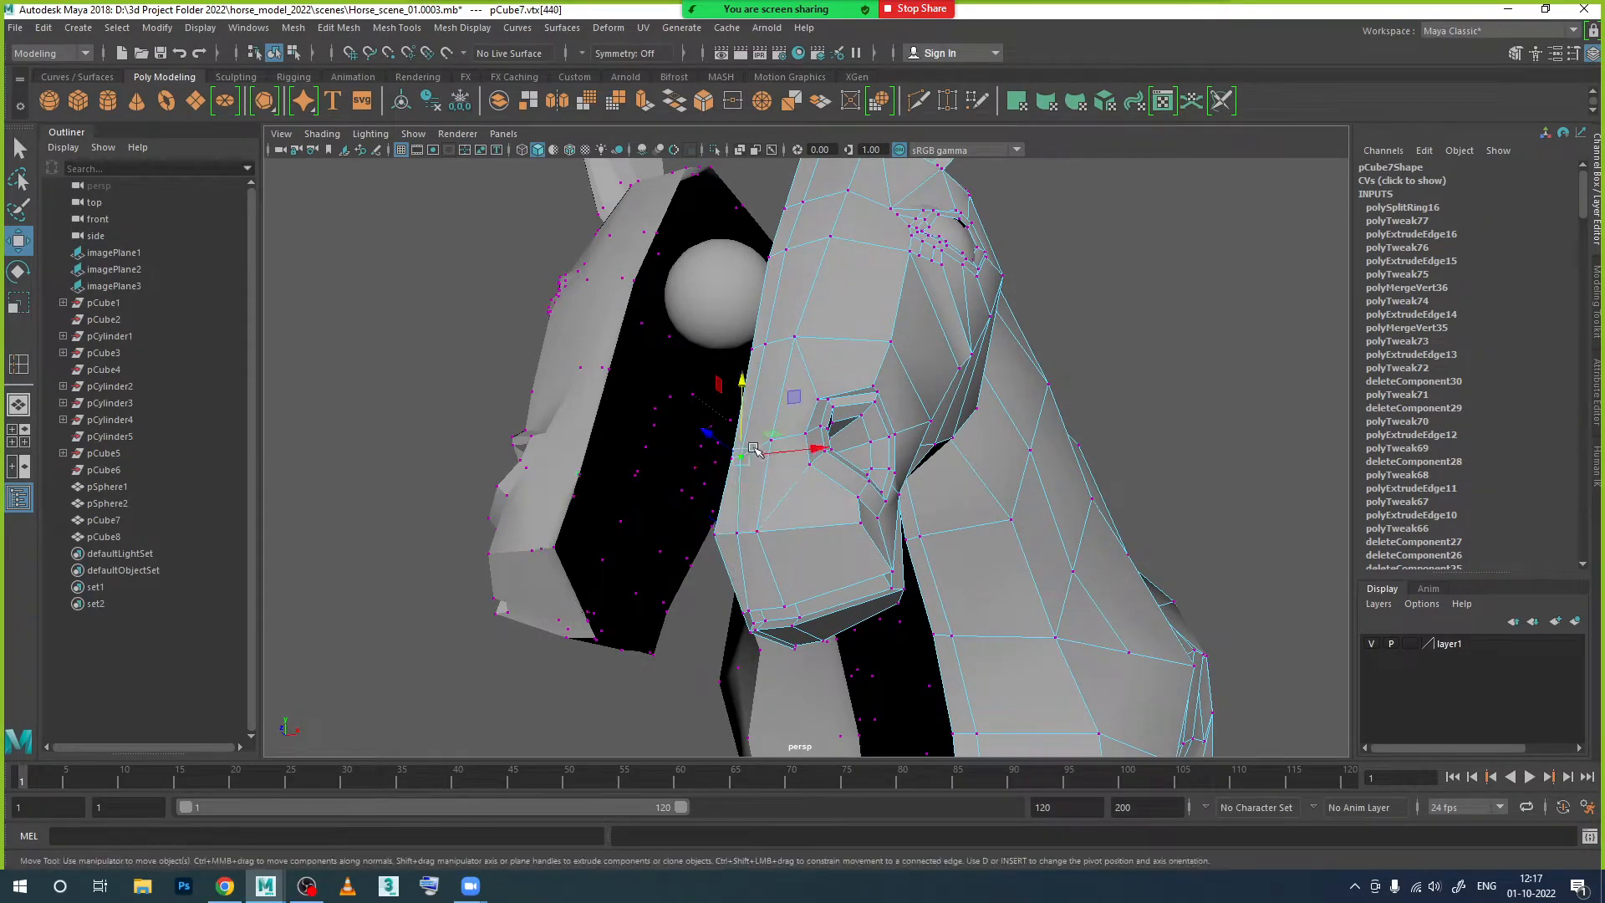
{"action": "left_click_drag", "start_coordinate": [791, 455], "coordinate": [807, 452]}
Step: Even out the vertices along the nose's inner edge and the front of the muzzle, and return to object mode
{"action": "left_click_drag", "start_coordinate": [792, 535], "coordinate": [758, 471], "text": "alt"}
{"action": "left_click_drag", "start_coordinate": [686, 327], "coordinate": [774, 376]}
{"action": "left_click", "coordinate": [735, 378]}
{"action": "left_click", "coordinate": [743, 336]}
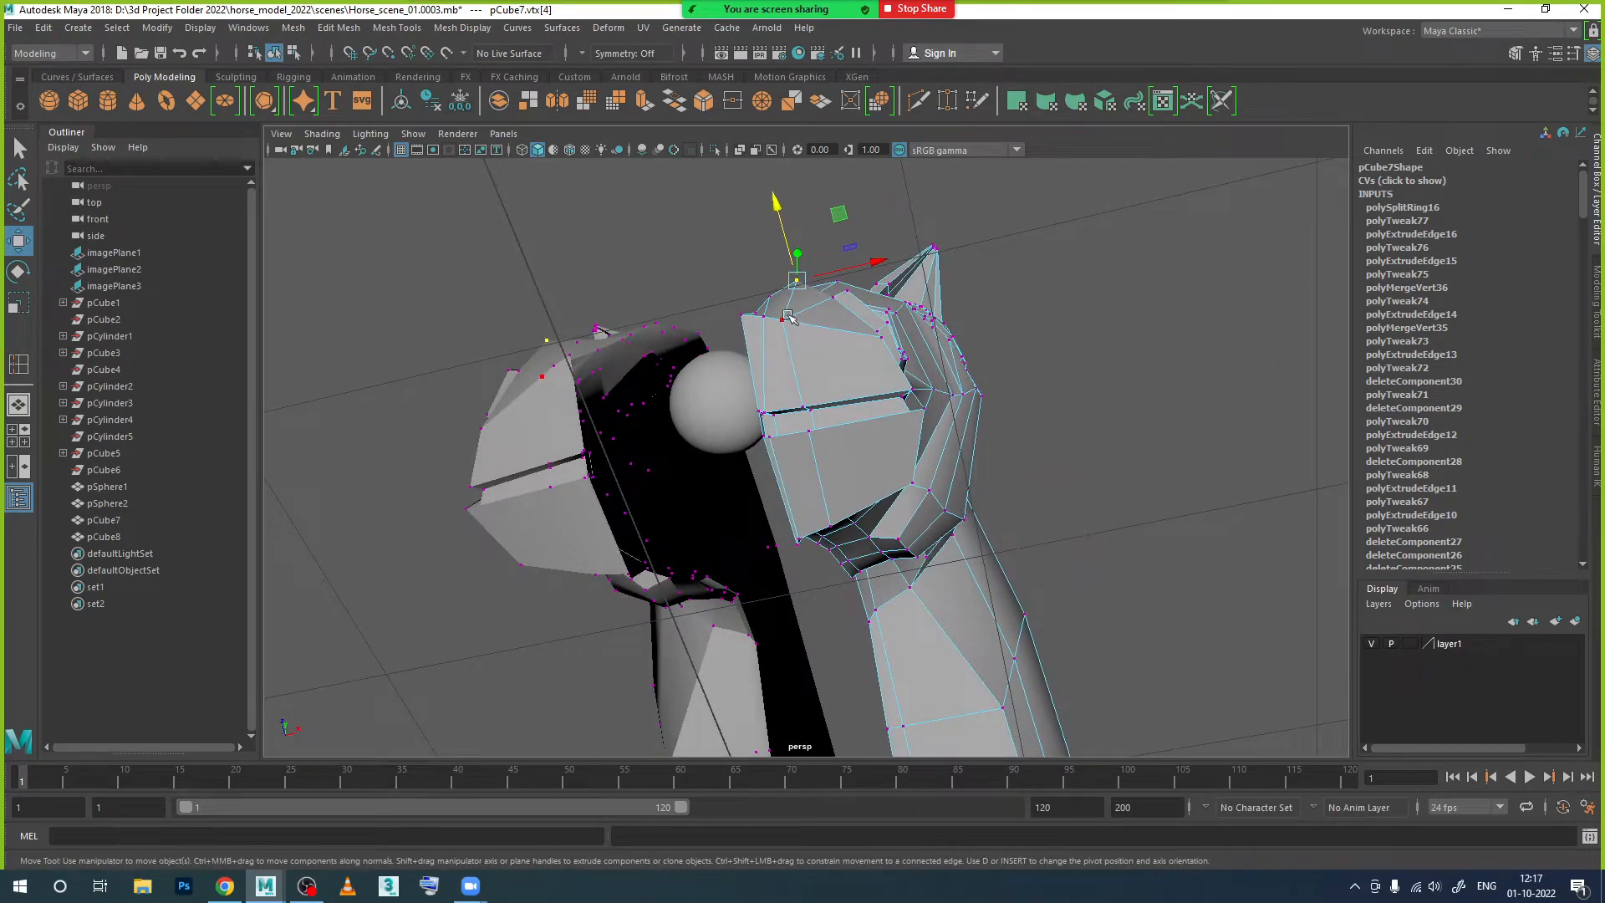
{"action": "left_click_drag", "start_coordinate": [789, 256], "coordinate": [846, 281]}
{"action": "left_click", "coordinate": [804, 313]}
{"action": "left_click_drag", "start_coordinate": [861, 364], "coordinate": [926, 288], "text": "alt"}
{"action": "left_click", "coordinate": [850, 316]}
{"action": "left_click_drag", "start_coordinate": [937, 403], "coordinate": [825, 497], "text": "alt"}
{"action": "right_click_drag", "start_coordinate": [845, 404], "coordinate": [926, 381]}
{"action": "scroll", "coordinate": [732, 472], "scroll_direction": "down", "scroll_amount": 5}
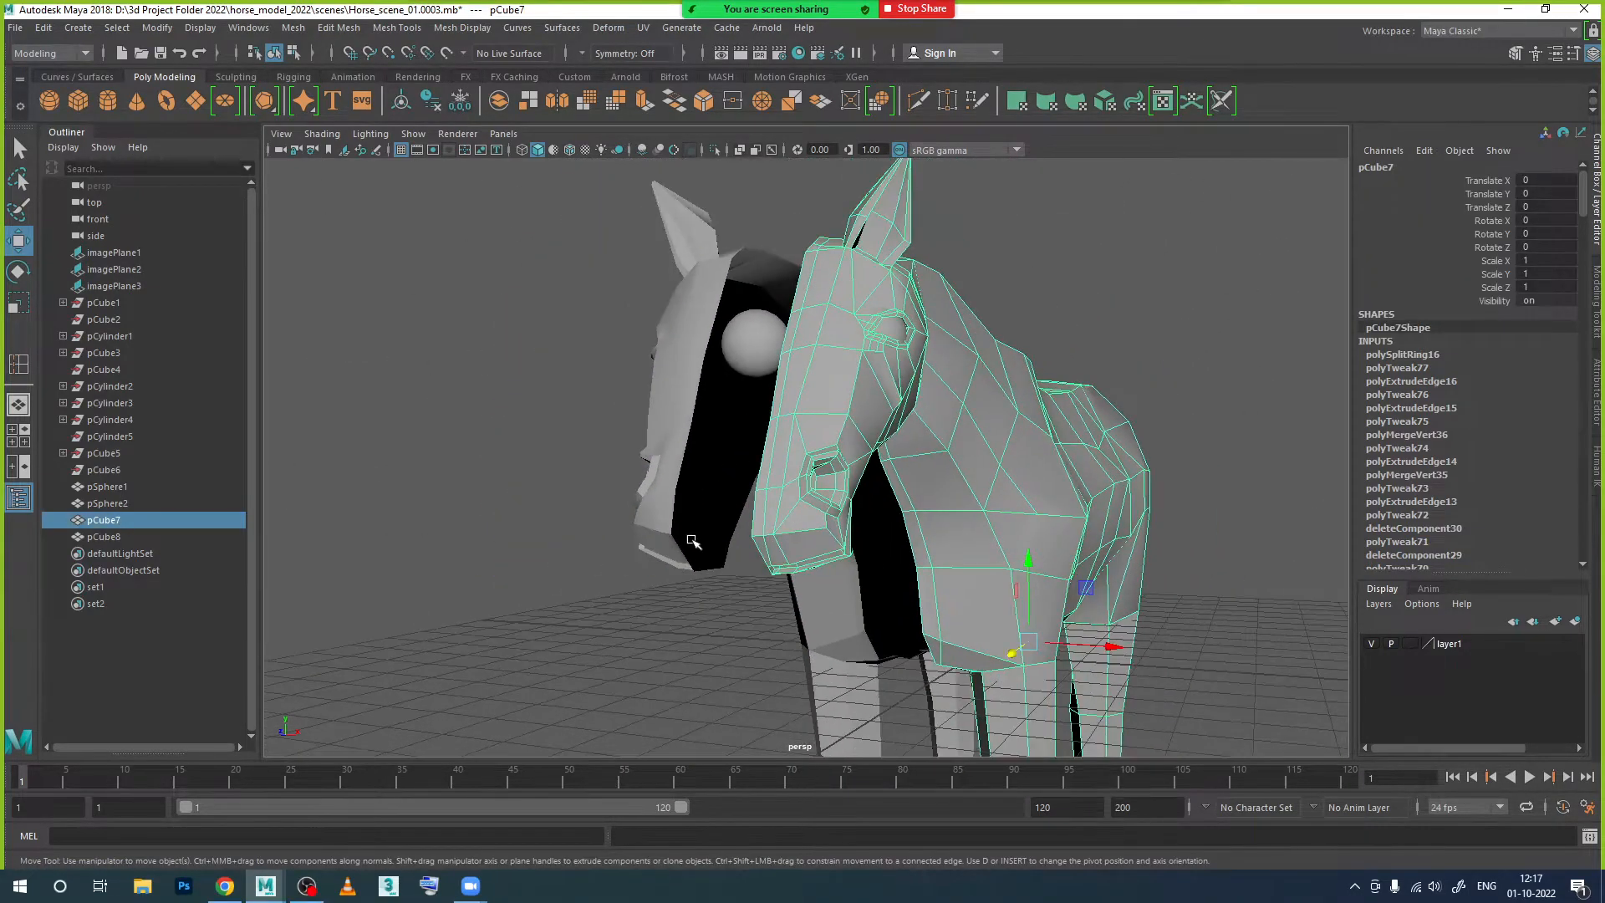
Step: Move the mirrored half back along X to meet the original, smooth-preview the body and clear the selection
{"action": "left_click", "coordinate": [725, 472]}
{"action": "scroll", "coordinate": [724, 472], "scroll_direction": "up", "scroll_amount": 3}
{"action": "left_click_drag", "start_coordinate": [915, 650], "coordinate": [972, 640]}
{"action": "left_click", "coordinate": [814, 665]}
{"action": "left_click_drag", "start_coordinate": [778, 671], "coordinate": [731, 687], "text": "alt"}
{"action": "left_click", "coordinate": [820, 554]}
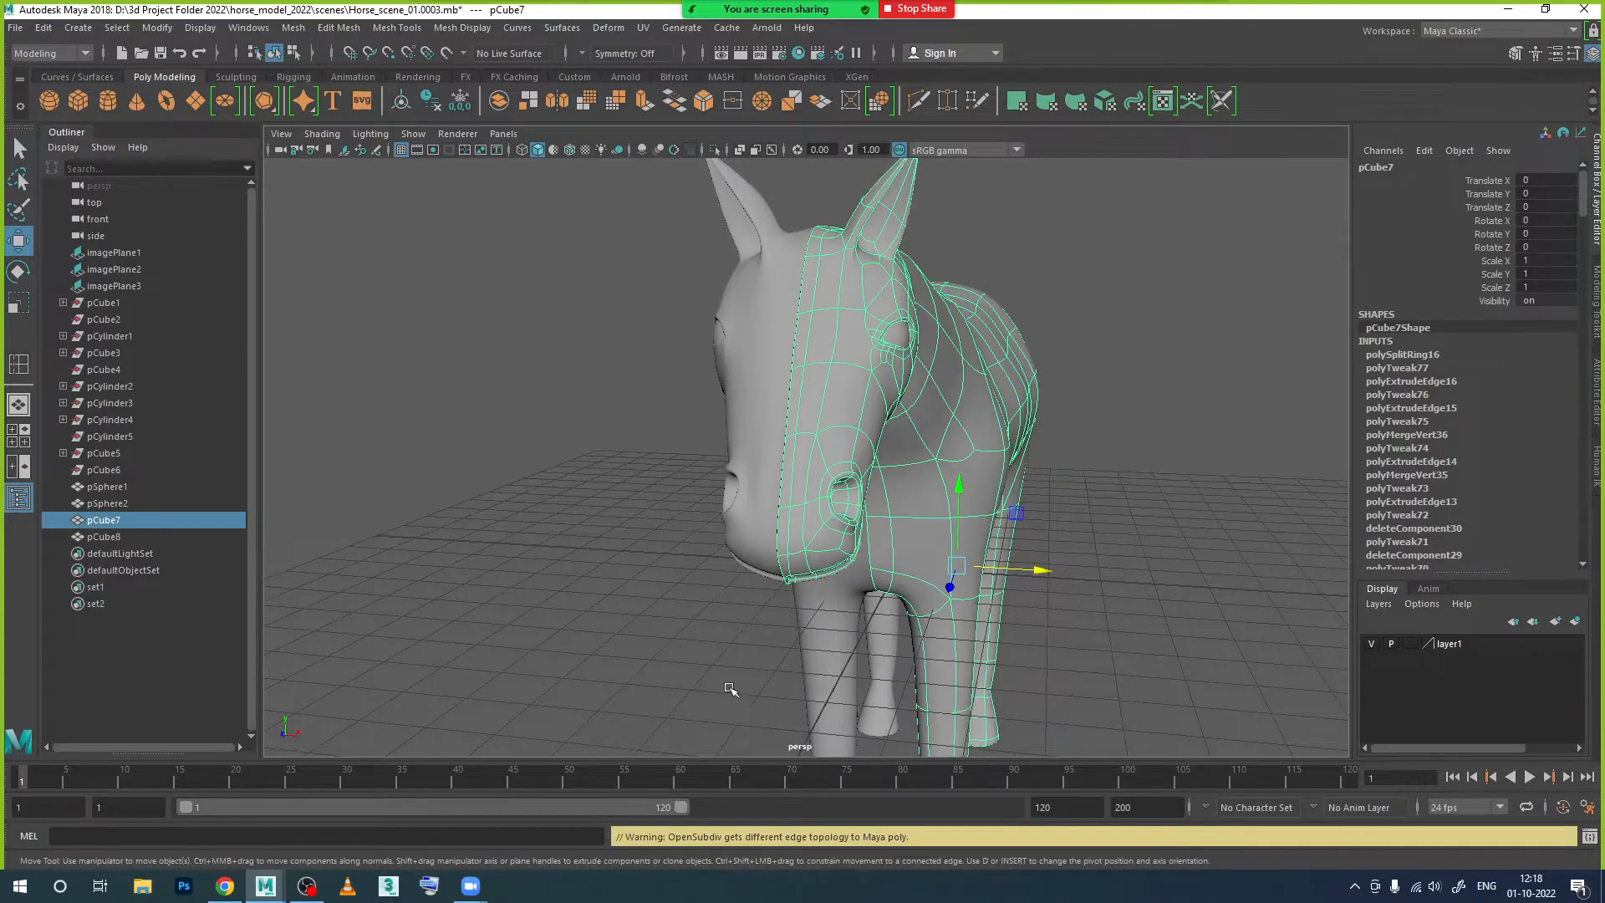
{"action": "left_click", "coordinate": [731, 687]}
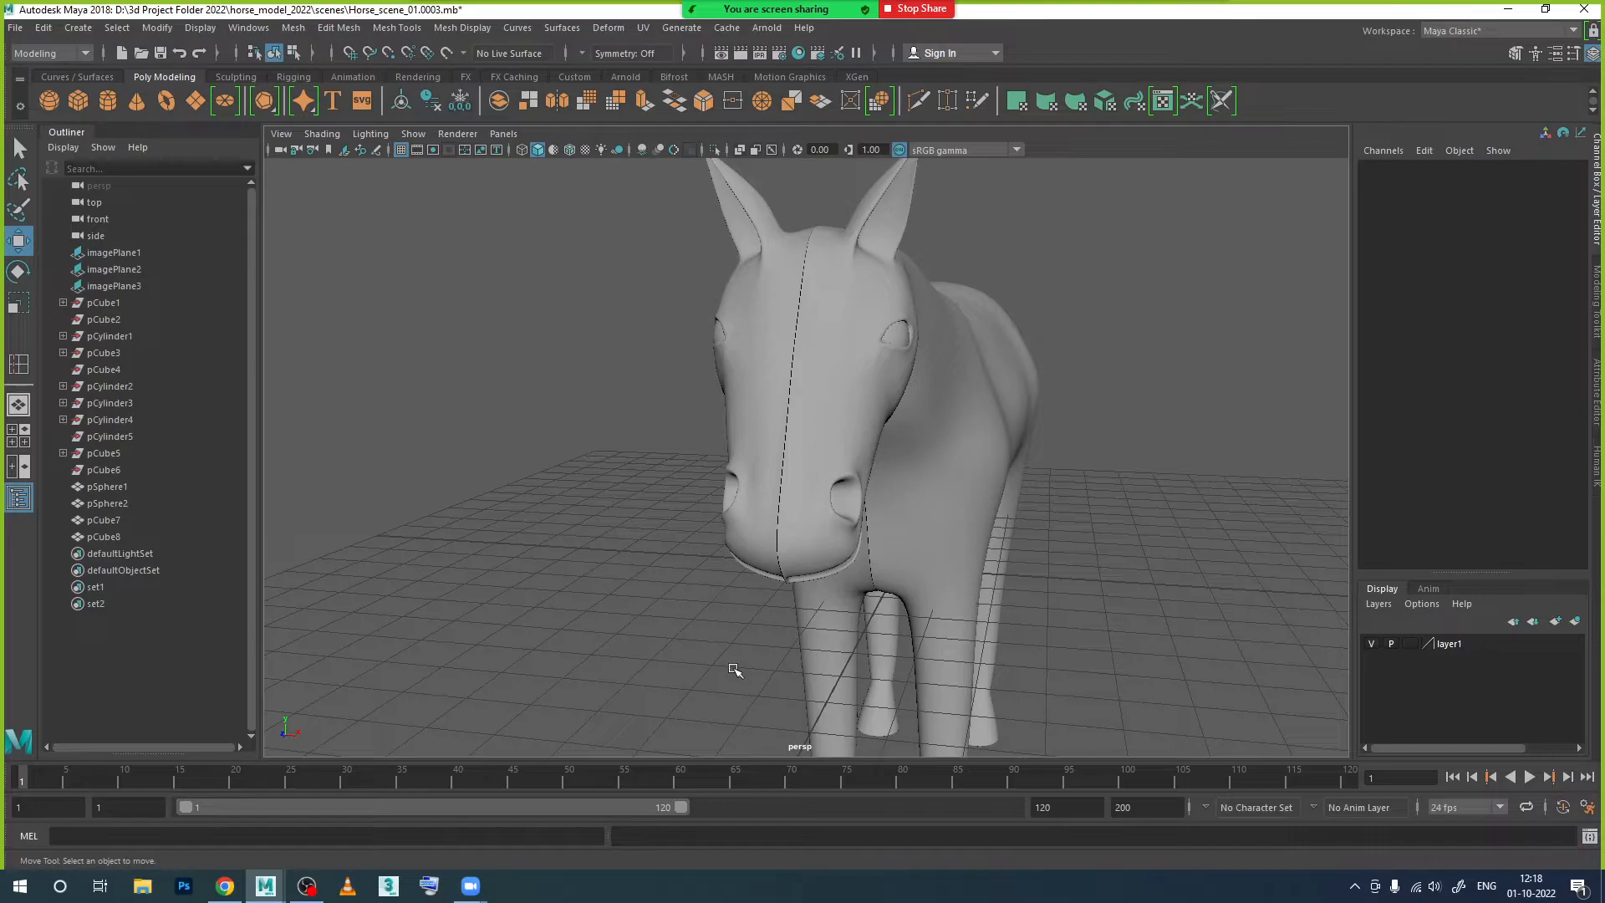
Step: Examine the smoothed horse from the side and the two tail halves from behind
{"action": "left_click_drag", "start_coordinate": [615, 630], "coordinate": [689, 611], "text": "alt"}
{"action": "scroll", "coordinate": [690, 611], "scroll_direction": "down", "scroll_amount": 4}
{"action": "middle_click_drag", "start_coordinate": [881, 634], "coordinate": [534, 584], "text": "alt"}
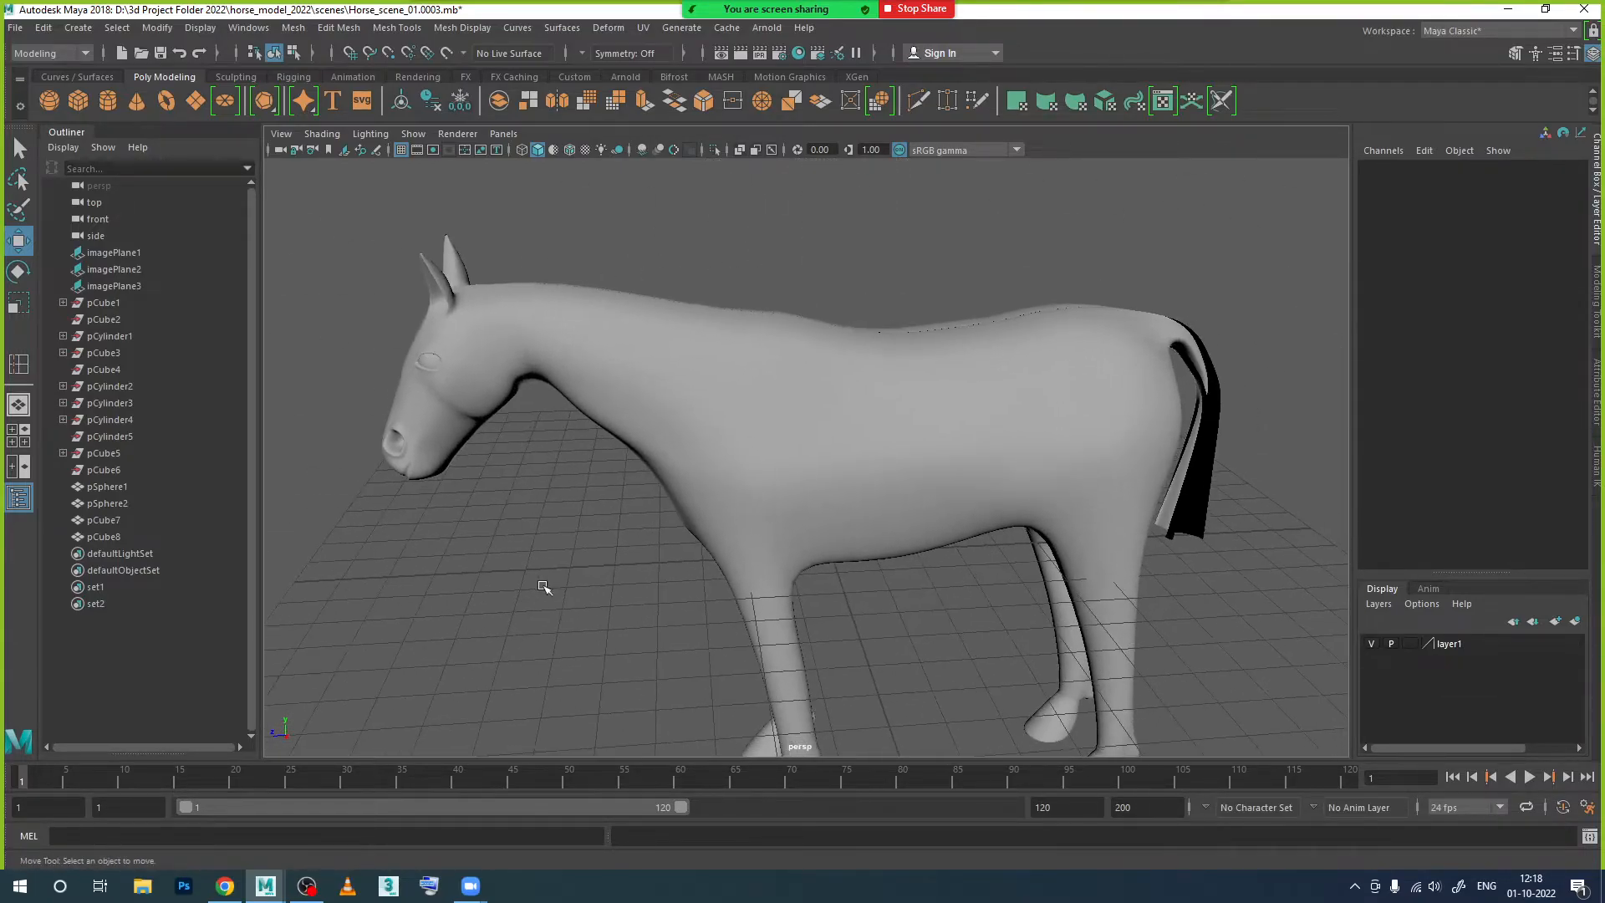
{"action": "scroll", "coordinate": [651, 584], "scroll_direction": "down", "scroll_amount": 2}
{"action": "middle_click_drag", "start_coordinate": [776, 658], "coordinate": [768, 571], "text": "alt"}
{"action": "mouse_move", "coordinate": [768, 570]}
{"action": "left_mouse_down", "text": "alt"}
{"action": "mouse_move", "coordinate": [795, 602]}
{"action": "mouse_move", "coordinate": [793, 565]}
{"action": "left_mouse_up", "text": "alt"}
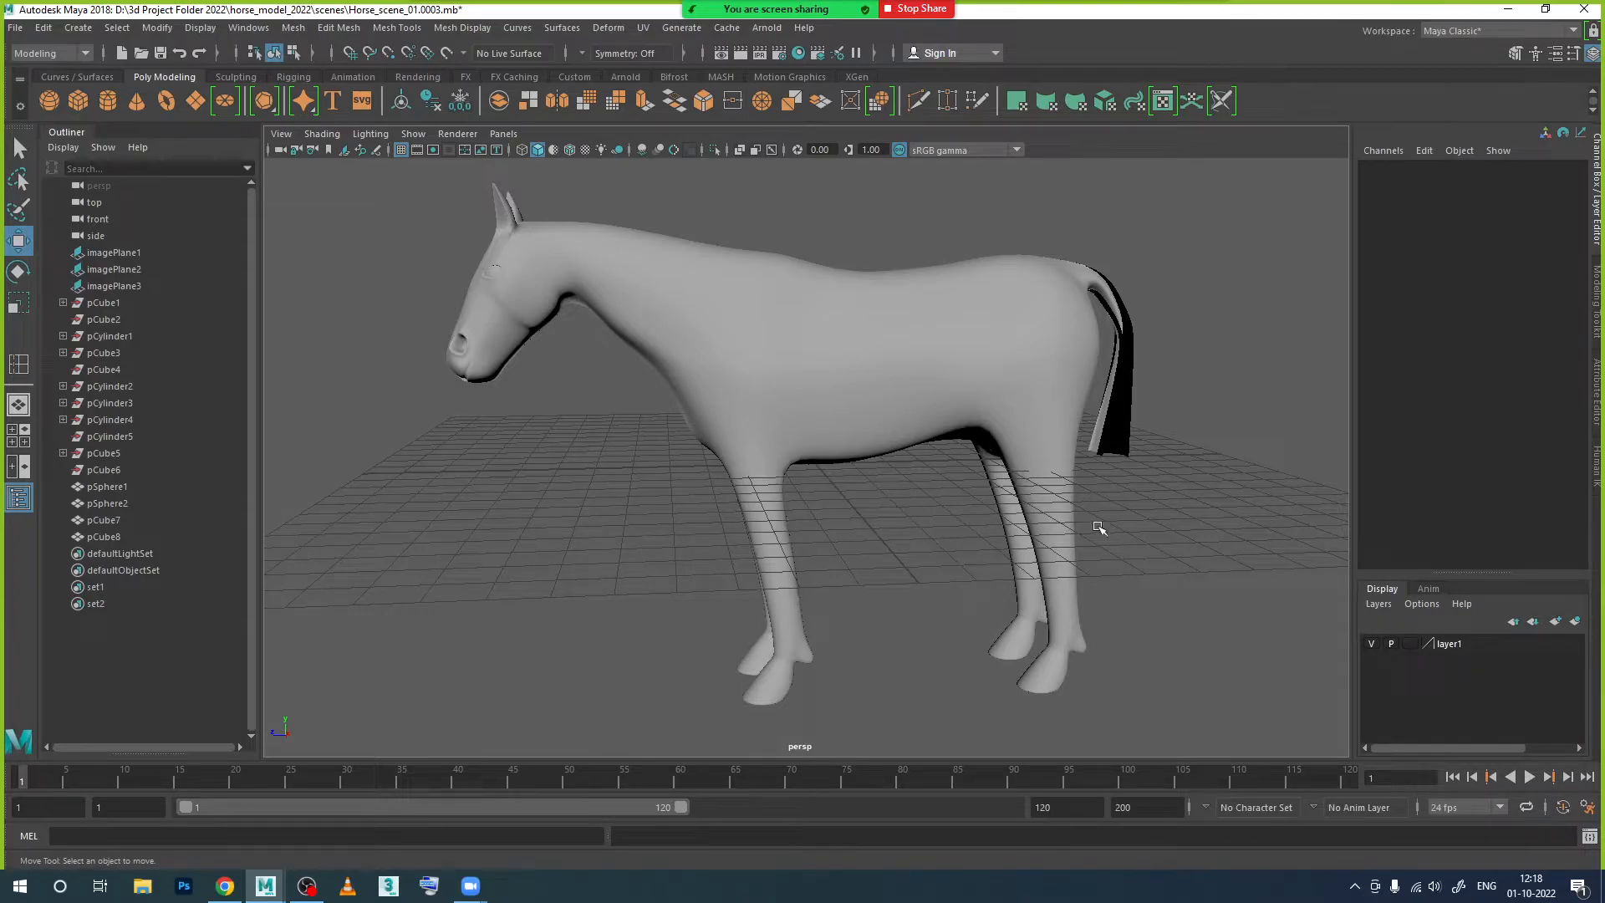
{"action": "left_click_drag", "start_coordinate": [1115, 560], "coordinate": [902, 567], "text": "alt"}
{"action": "middle_click_drag", "start_coordinate": [906, 568], "coordinate": [913, 512], "text": "alt"}
{"action": "left_click_drag", "start_coordinate": [913, 512], "coordinate": [929, 485], "text": "alt"}
{"action": "mouse_move", "coordinate": [931, 380]}
{"action": "left_mouse_down", "text": "alt"}
{"action": "mouse_move", "coordinate": [937, 418]}
{"action": "mouse_move", "coordinate": [927, 410]}
{"action": "left_mouse_up", "text": "alt"}
{"action": "scroll", "coordinate": [934, 440], "scroll_direction": "up", "scroll_amount": 2}
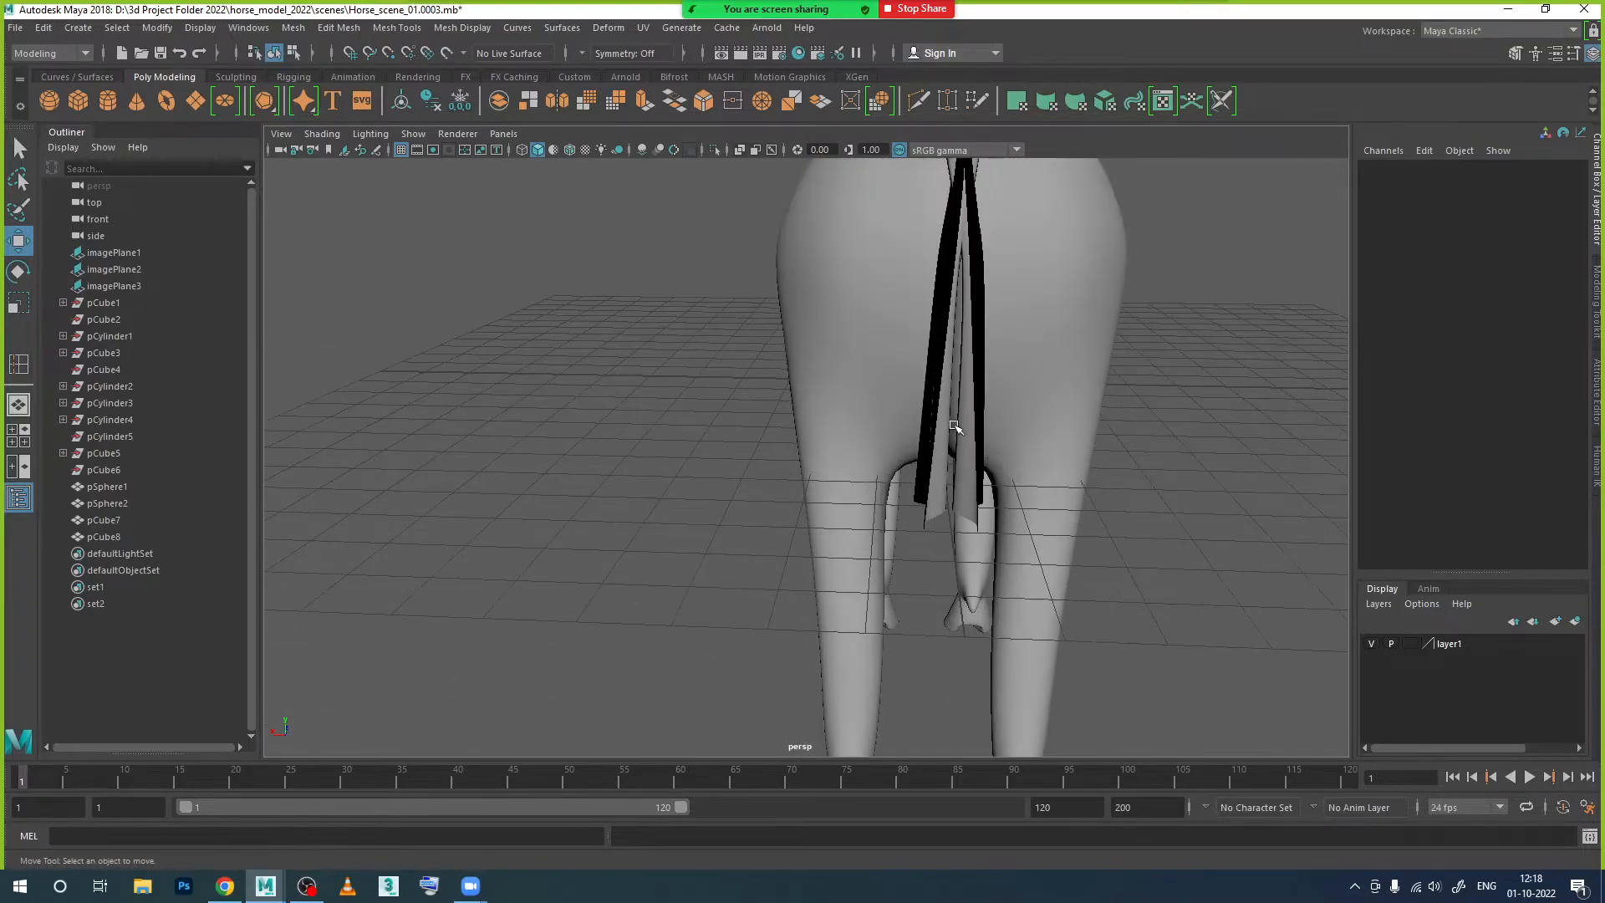
Step: Separate the mirrored half from the original along X and switch the original half to vertex editing
{"action": "scroll", "coordinate": [961, 430], "scroll_direction": "down", "scroll_amount": 2}
{"action": "left_click", "coordinate": [913, 441]}
{"action": "left_click_drag", "start_coordinate": [899, 388], "coordinate": [1090, 443]}
{"action": "left_click", "coordinate": [1085, 441]}
{"action": "right_click_drag", "start_coordinate": [1084, 403], "coordinate": [1030, 411]}
{"action": "left_click_drag", "start_coordinate": [1080, 518], "coordinate": [1101, 405], "text": "alt"}
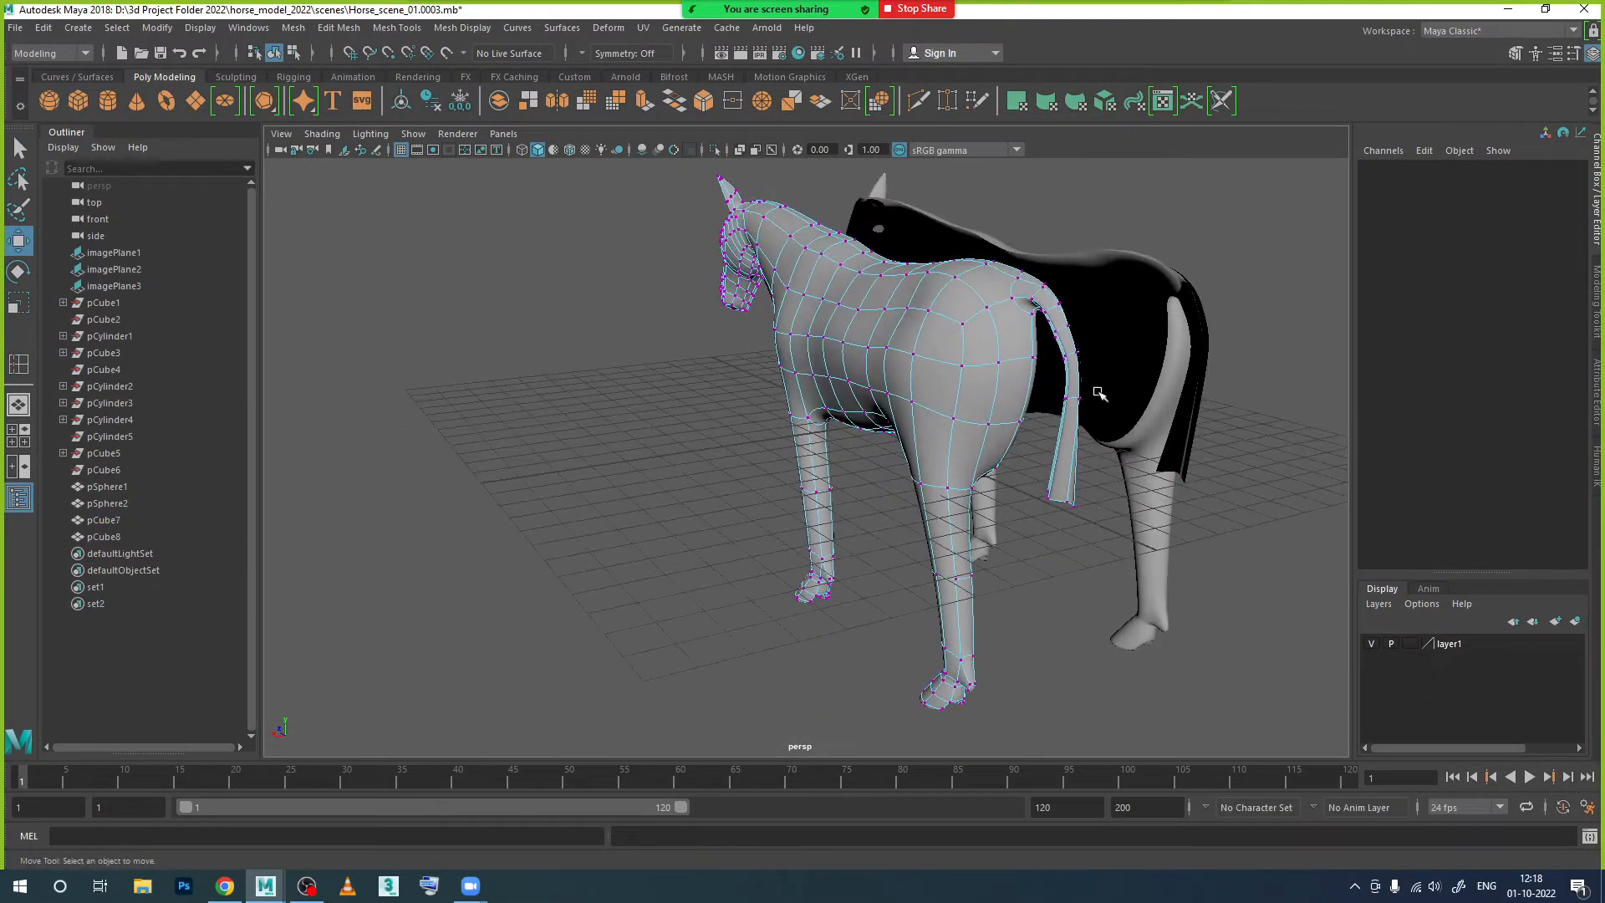
Step: Select the hanging tail's vertices and rotate them slightly so the lower end swings outward, and return to object mode
{"action": "left_click_drag", "start_coordinate": [1045, 519], "coordinate": [1025, 565]}
{"action": "left_click_drag", "start_coordinate": [885, 445], "coordinate": [869, 448]}
{"action": "left_click_drag", "start_coordinate": [934, 509], "coordinate": [905, 505], "text": "alt"}
{"action": "left_click_drag", "start_coordinate": [779, 453], "coordinate": [789, 453]}
{"action": "left_click_drag", "start_coordinate": [881, 498], "coordinate": [911, 500], "text": "alt"}
{"action": "scroll", "coordinate": [917, 529], "scroll_direction": "up", "scroll_amount": 3}
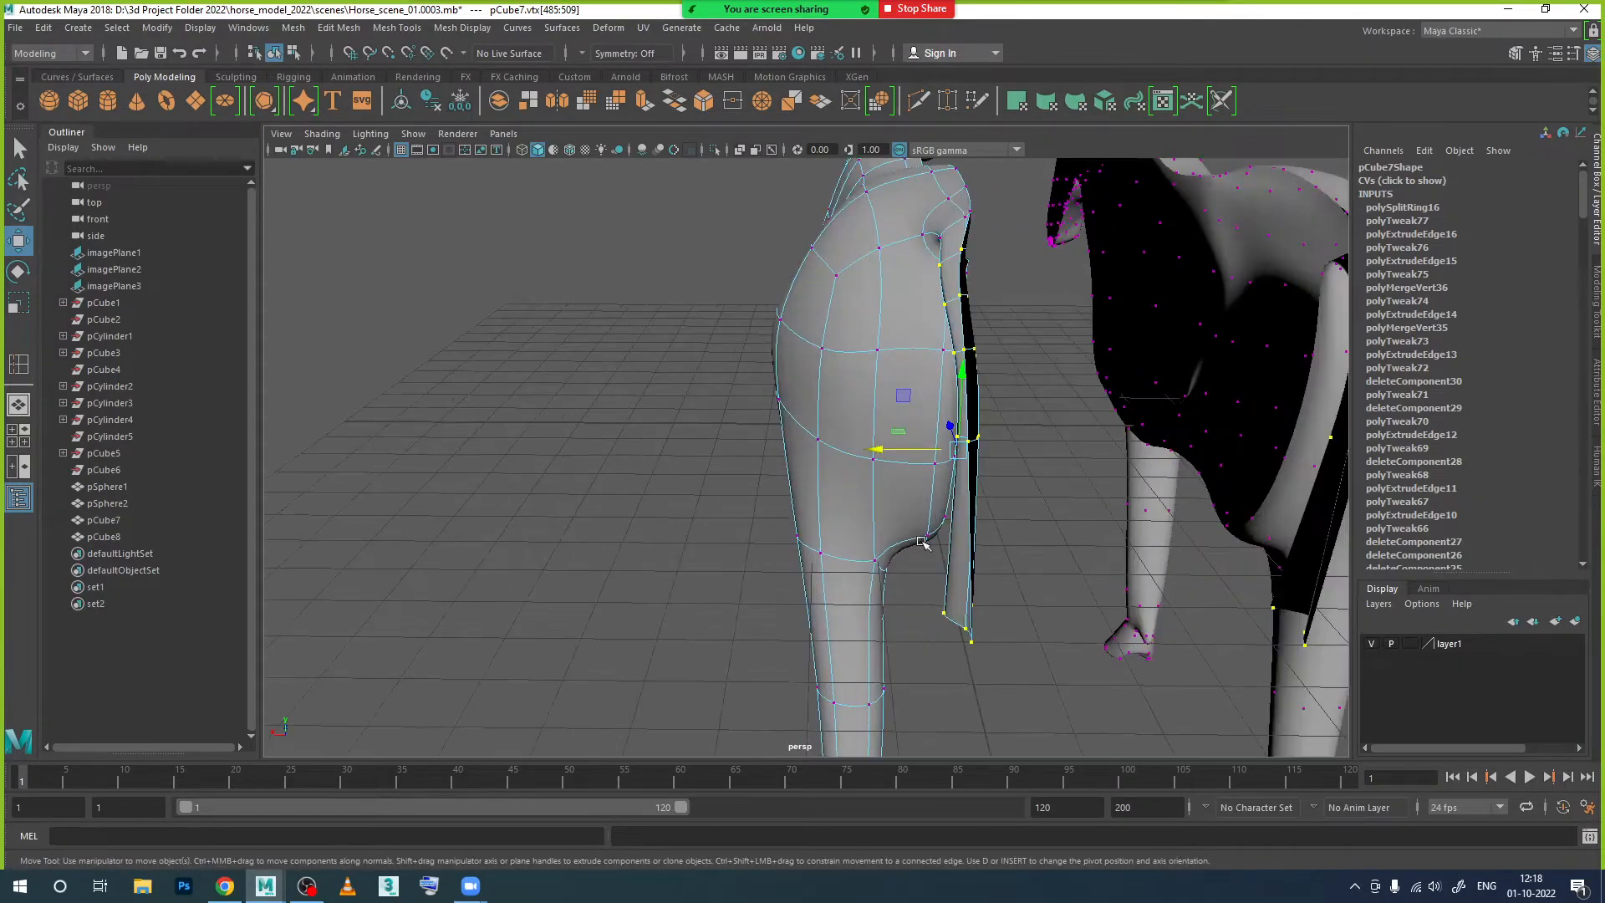
{"action": "key", "text": "e"}
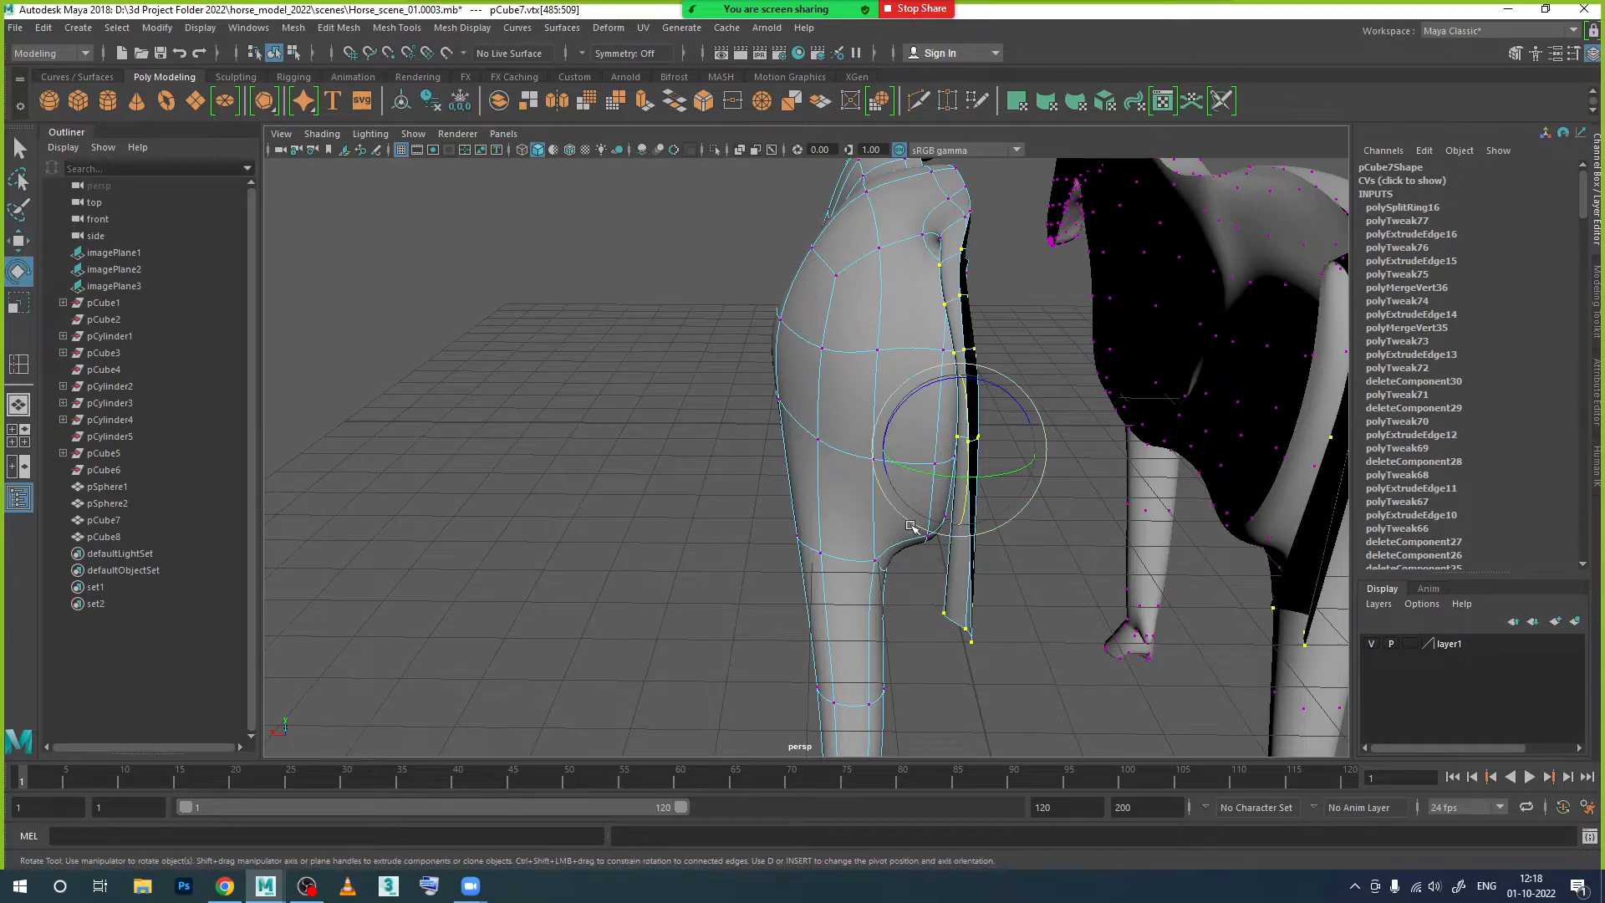
{"action": "left_click_drag", "start_coordinate": [896, 411], "coordinate": [899, 408]}
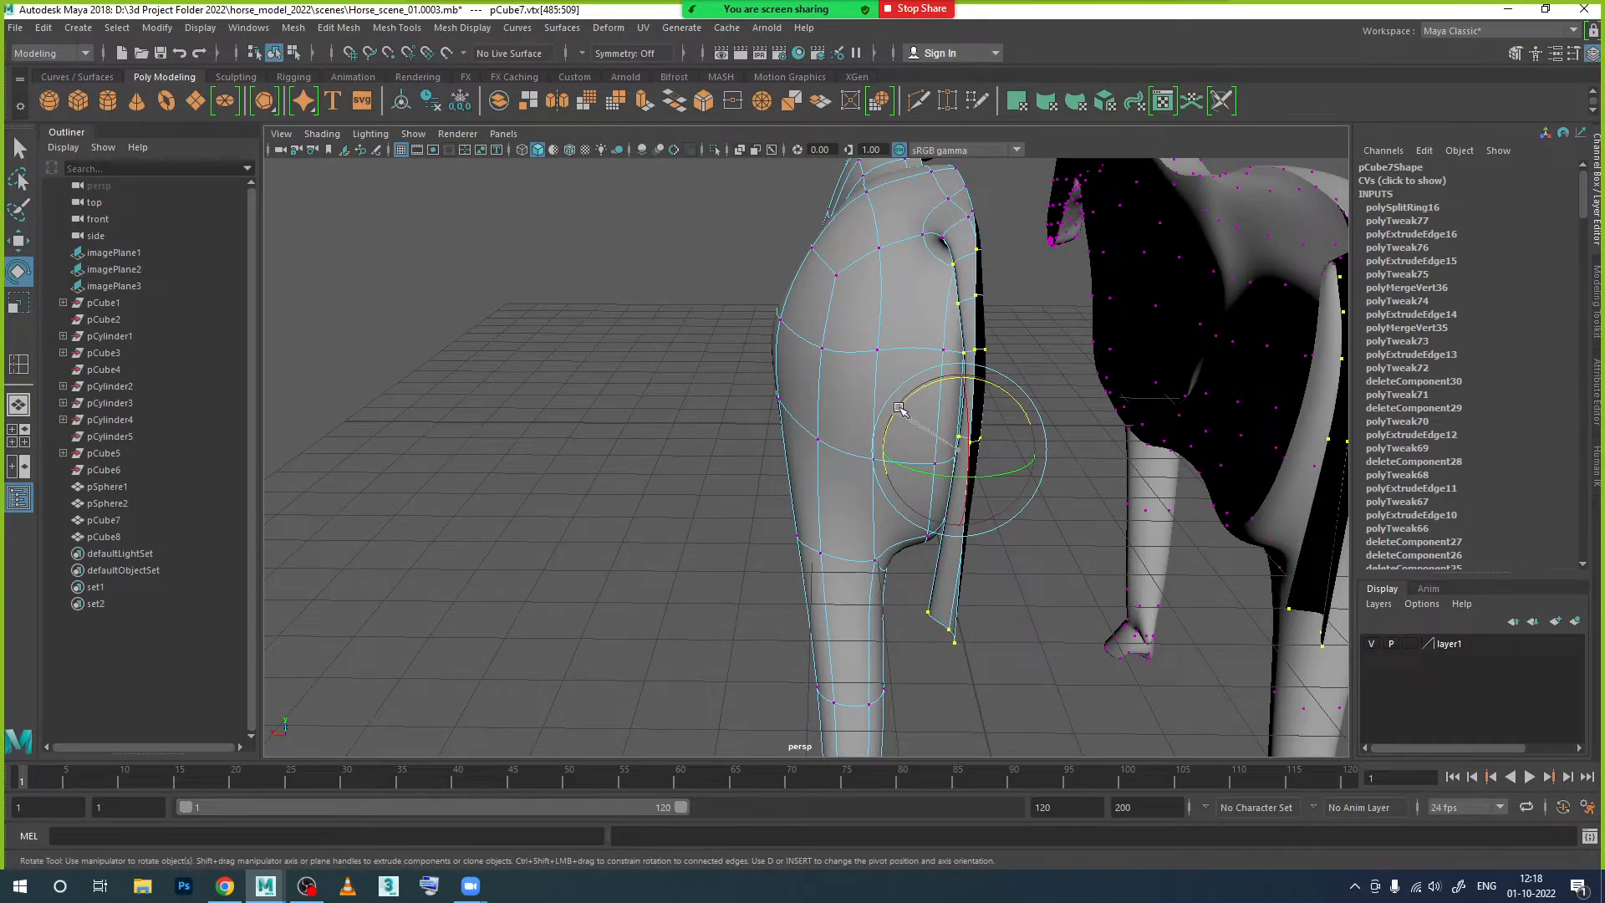
{"action": "right_click_drag", "start_coordinate": [972, 391], "coordinate": [1019, 369]}
{"action": "scroll", "coordinate": [1044, 443], "scroll_direction": "down", "scroll_amount": 5}
{"action": "left_click", "coordinate": [935, 527]}
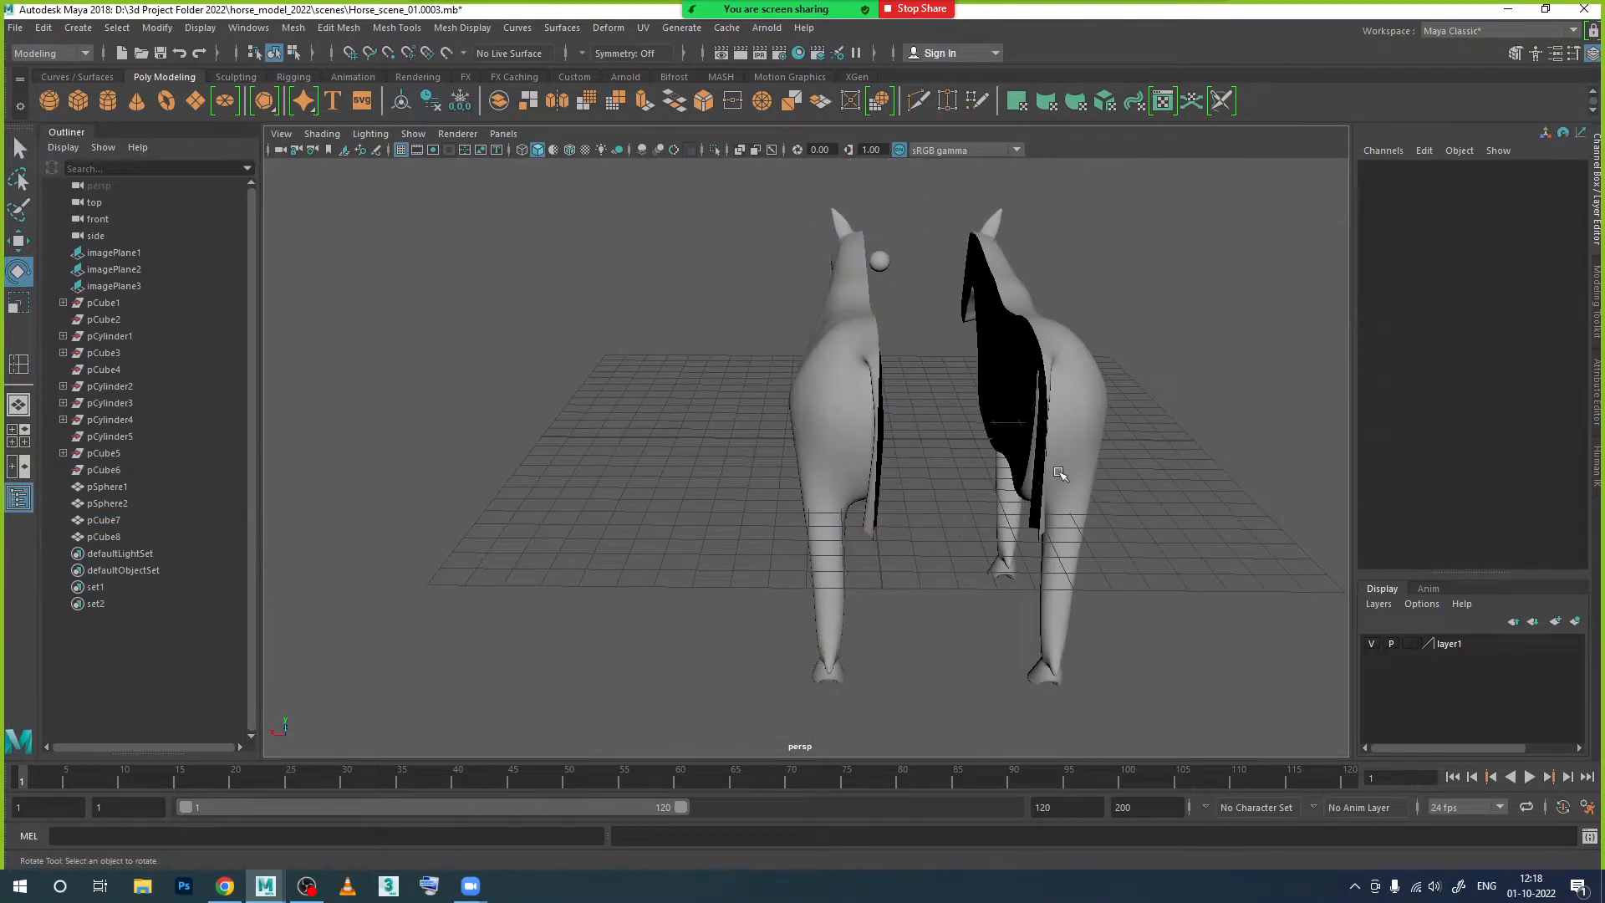
Step: Slide the mirrored half back against the original along X and inspect how the tail halves meet
{"action": "left_click", "coordinate": [1059, 475]}
{"action": "key", "text": "w"}
{"action": "left_click_drag", "start_coordinate": [945, 416], "coordinate": [825, 438]}
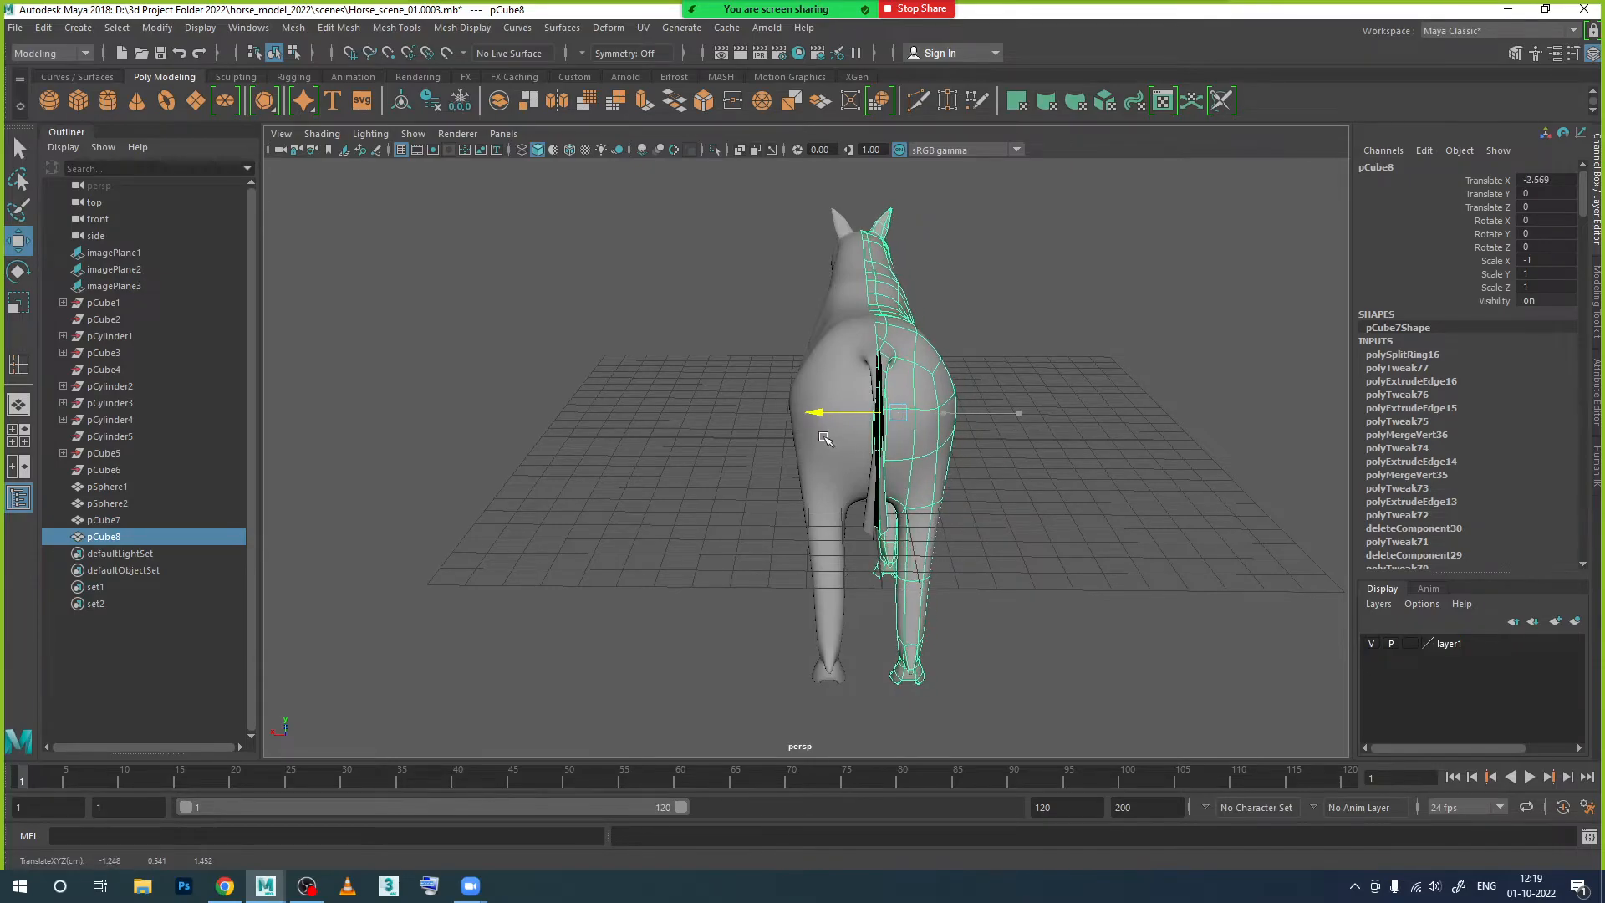
{"action": "left_click", "coordinate": [966, 457]}
{"action": "scroll", "coordinate": [898, 443], "scroll_direction": "up", "scroll_amount": 4}
{"action": "left_click_drag", "start_coordinate": [924, 503], "coordinate": [1013, 516], "text": "alt"}
{"action": "scroll", "coordinate": [1150, 455], "scroll_direction": "up", "scroll_amount": 3}
{"action": "middle_click_drag", "start_coordinate": [1118, 460], "coordinate": [1013, 444], "text": "alt"}
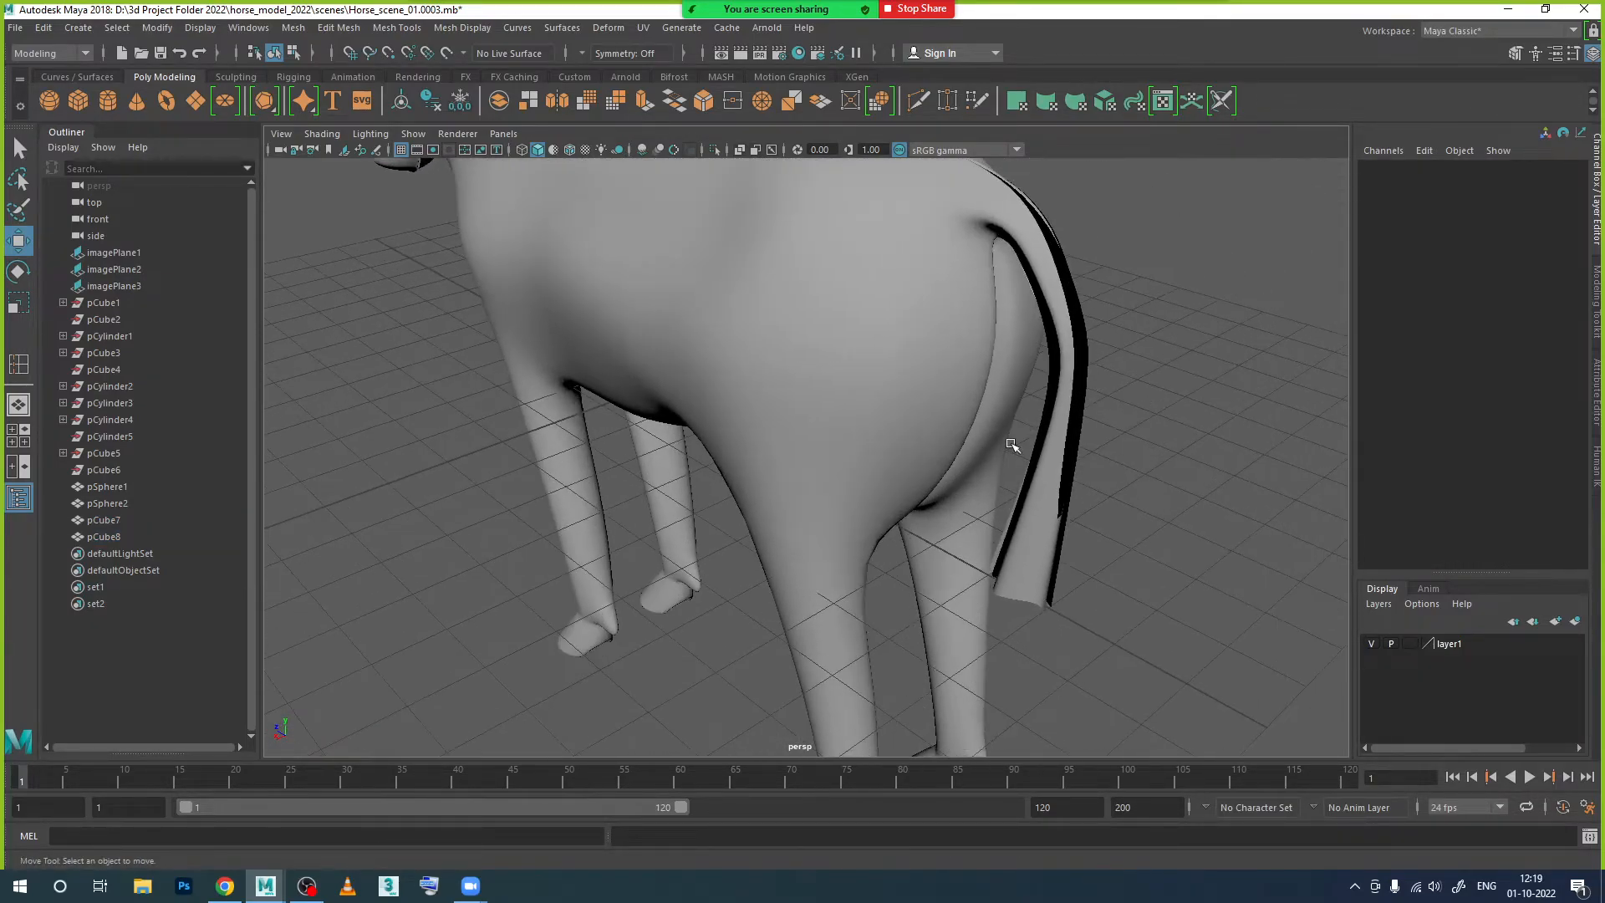
{"action": "scroll", "coordinate": [1007, 448], "scroll_direction": "up", "scroll_amount": 1}
{"action": "left_click_drag", "start_coordinate": [1052, 500], "coordinate": [1006, 477], "text": "alt"}
Step: Move the original half away from the mirrored one along X to a Translate X of 3.127
{"action": "left_click", "coordinate": [946, 465]}
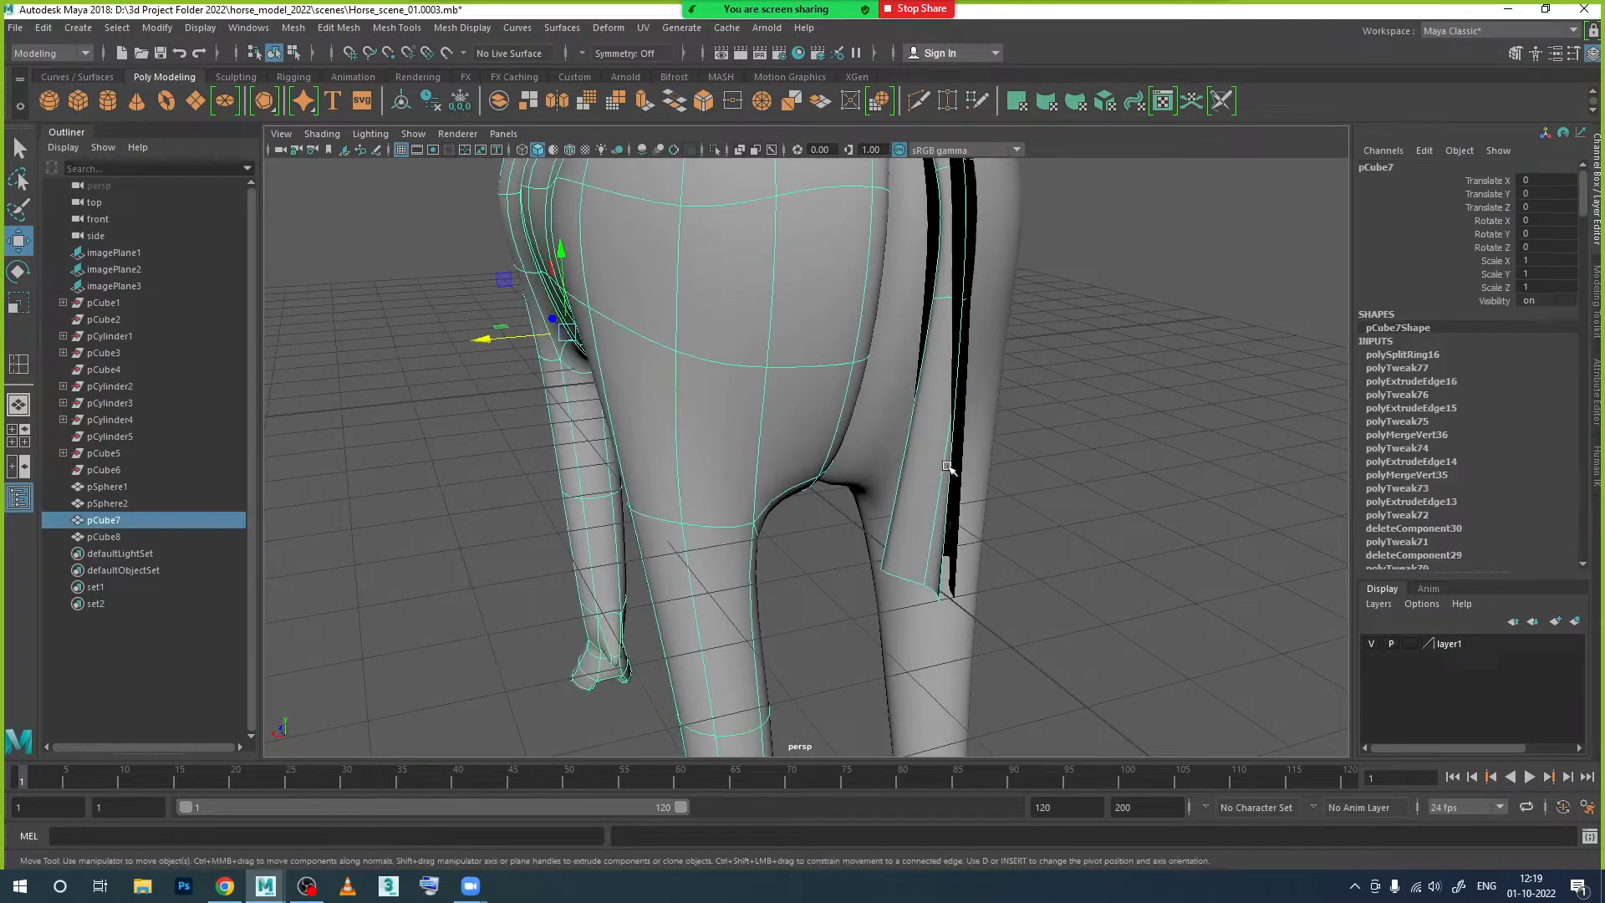
{"action": "left_click_drag", "start_coordinate": [484, 339], "coordinate": [468, 343]}
{"action": "left_click_drag", "start_coordinate": [553, 401], "coordinate": [617, 410], "text": "alt"}
{"action": "left_click_drag", "start_coordinate": [631, 419], "coordinate": [612, 446], "text": "alt"}
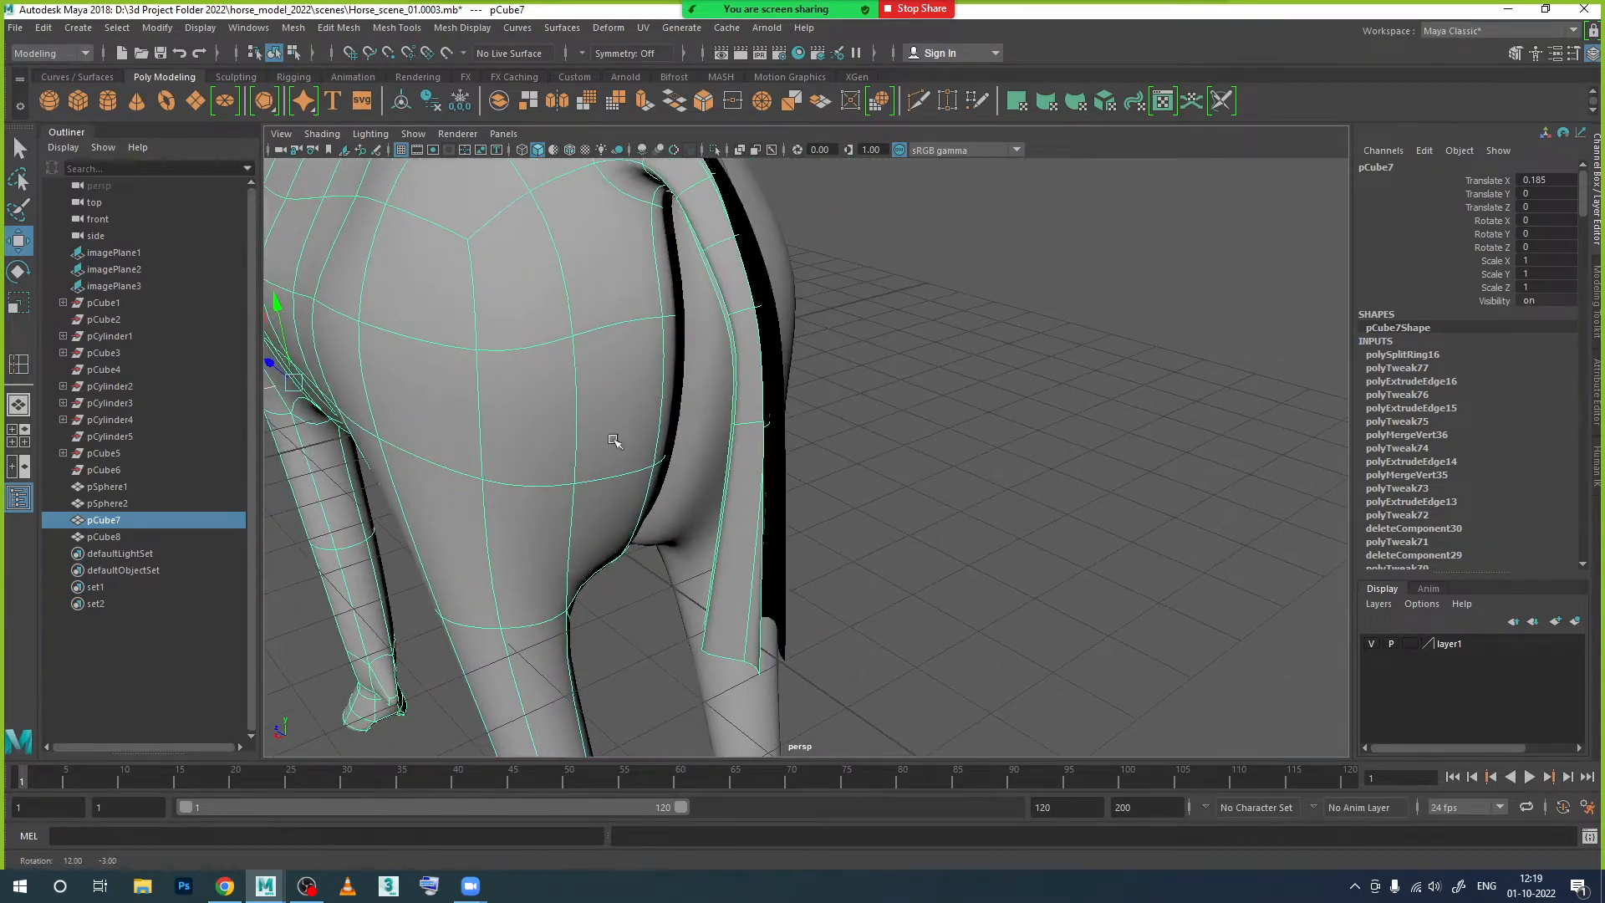
{"action": "left_click_drag", "start_coordinate": [714, 416], "coordinate": [655, 372], "text": "alt"}
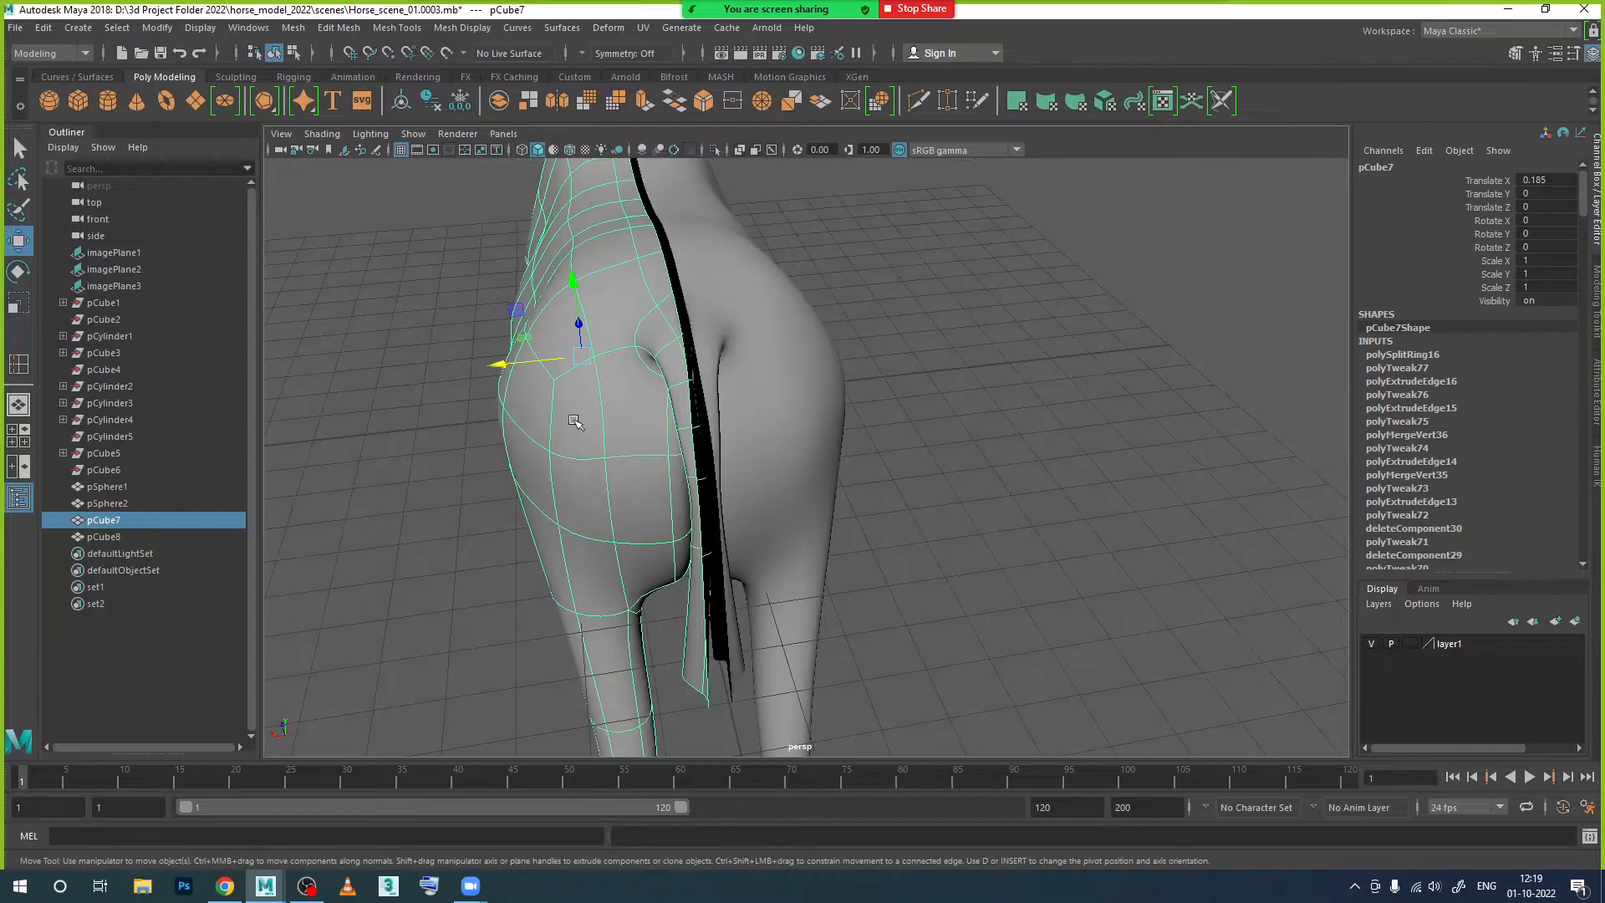
{"action": "left_click_drag", "start_coordinate": [512, 348], "coordinate": [457, 331]}
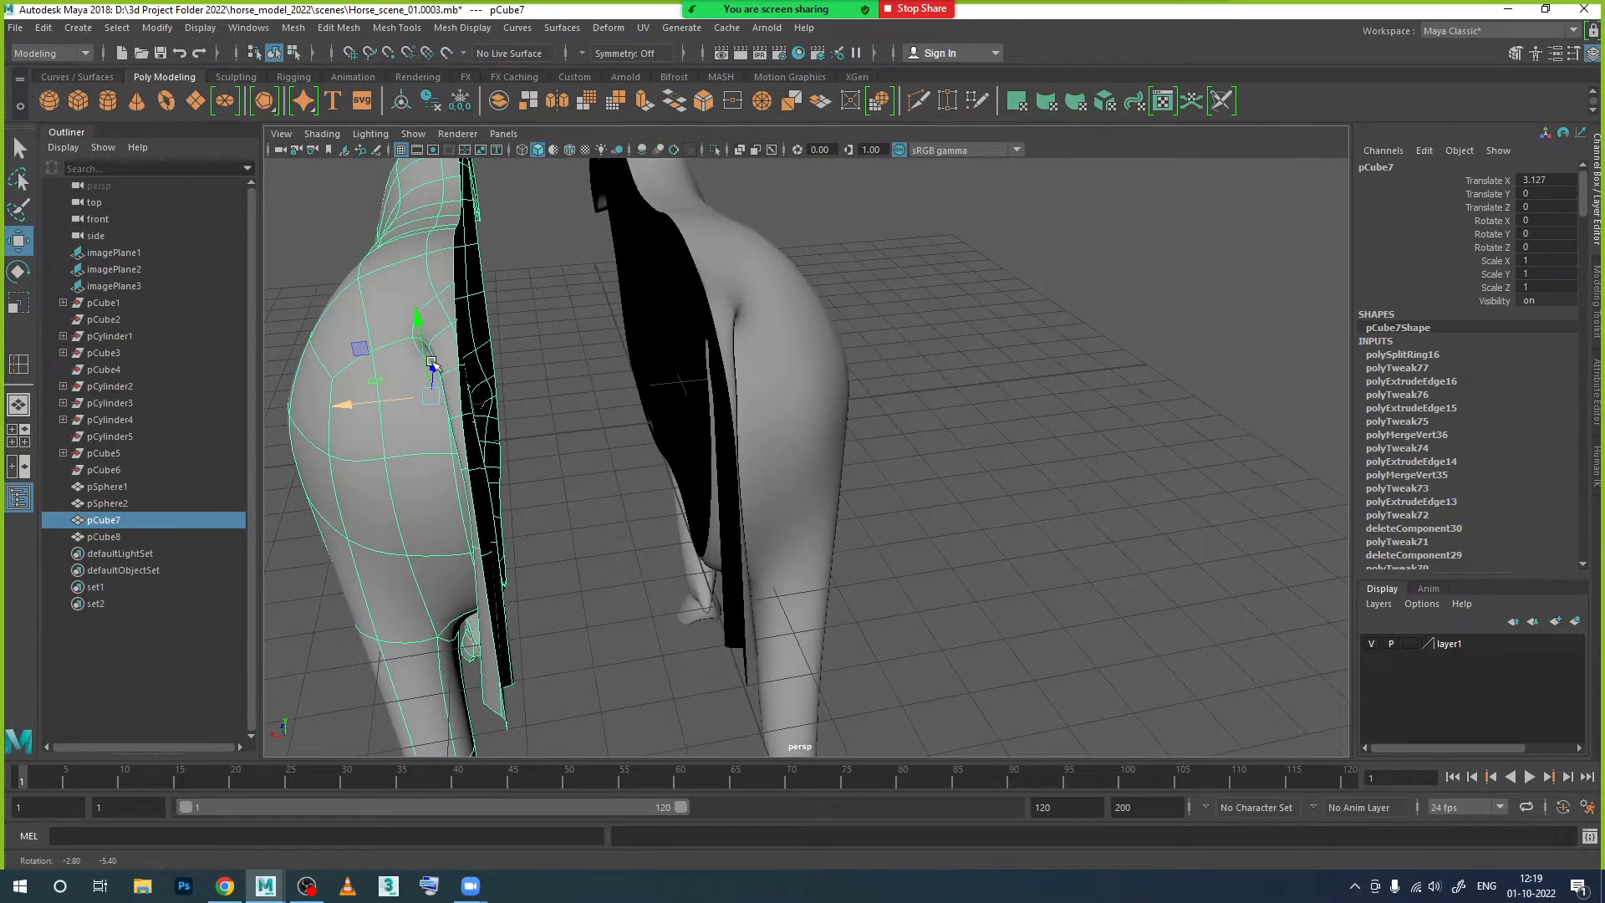
Step: Select the original half's open border edge loop, flatten it by scaling along X and shift it toward the centre
{"action": "right_click_drag", "start_coordinate": [457, 305], "coordinate": [460, 266]}
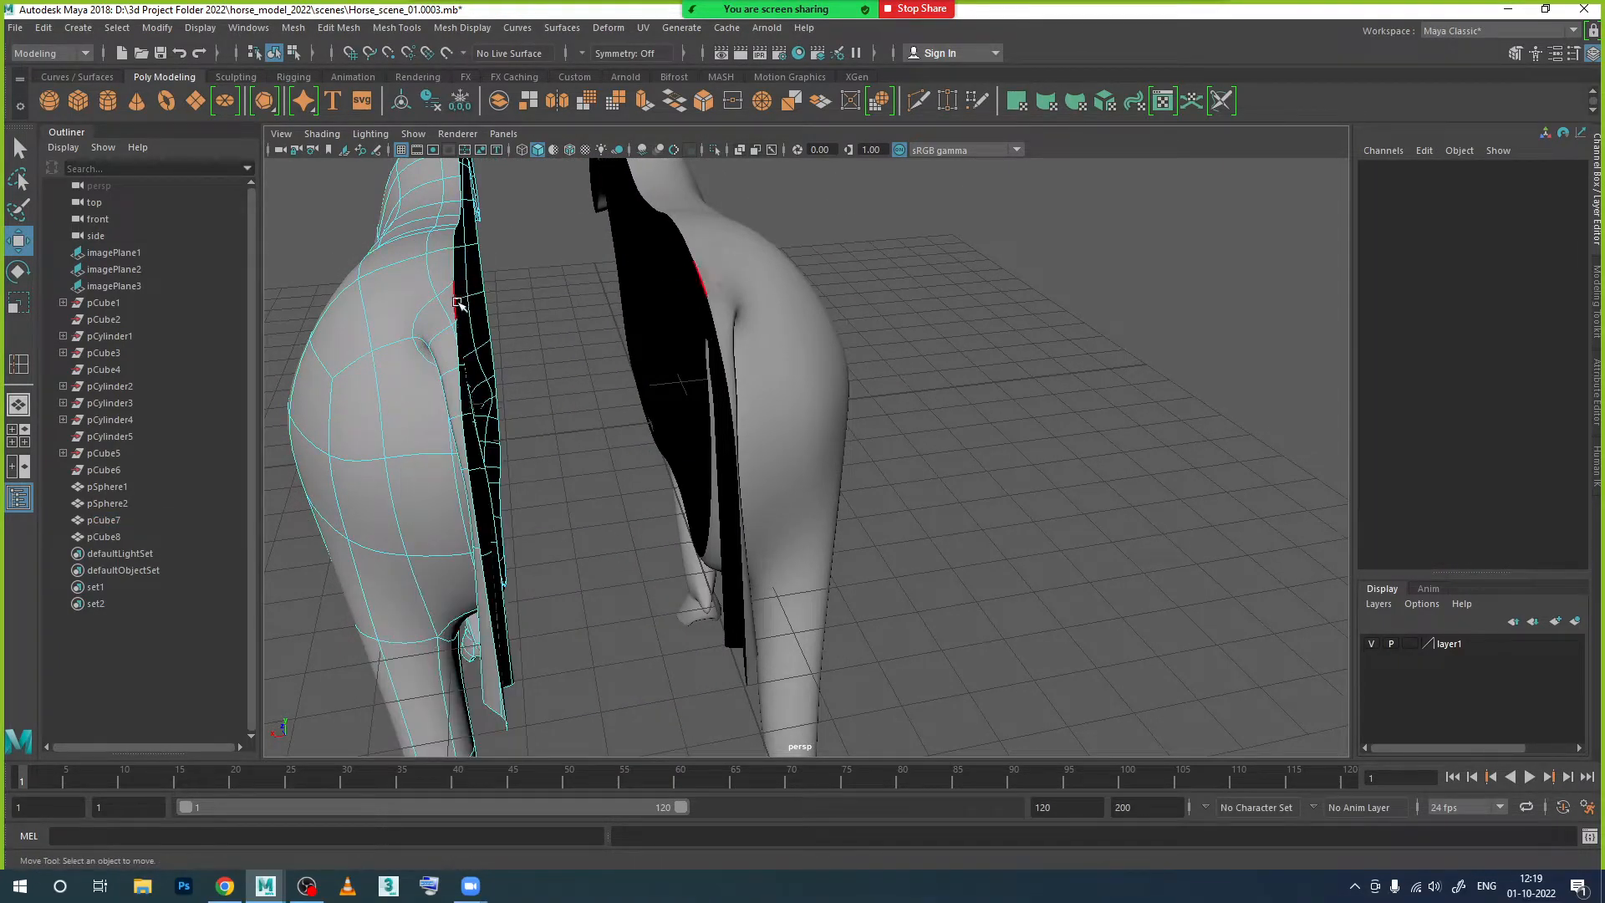
{"action": "left_click", "coordinate": [459, 305]}
{"action": "left_click_drag", "start_coordinate": [459, 305], "coordinate": [646, 571], "text": "alt"}
{"action": "key", "text": "r"}
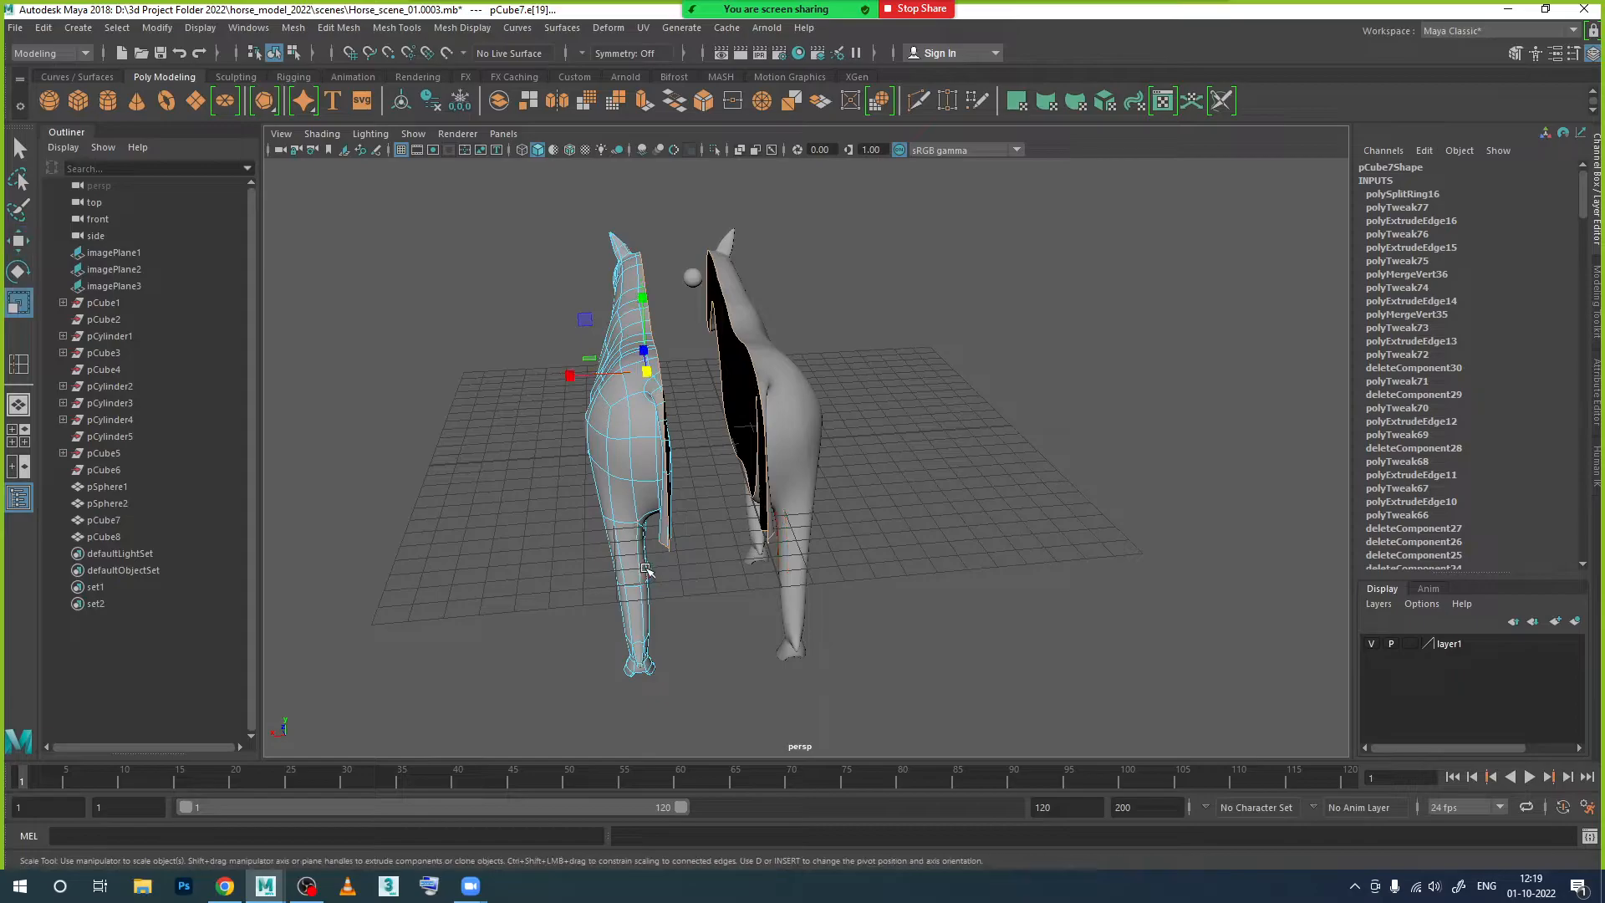
{"action": "left_click_drag", "start_coordinate": [571, 389], "coordinate": [602, 391]}
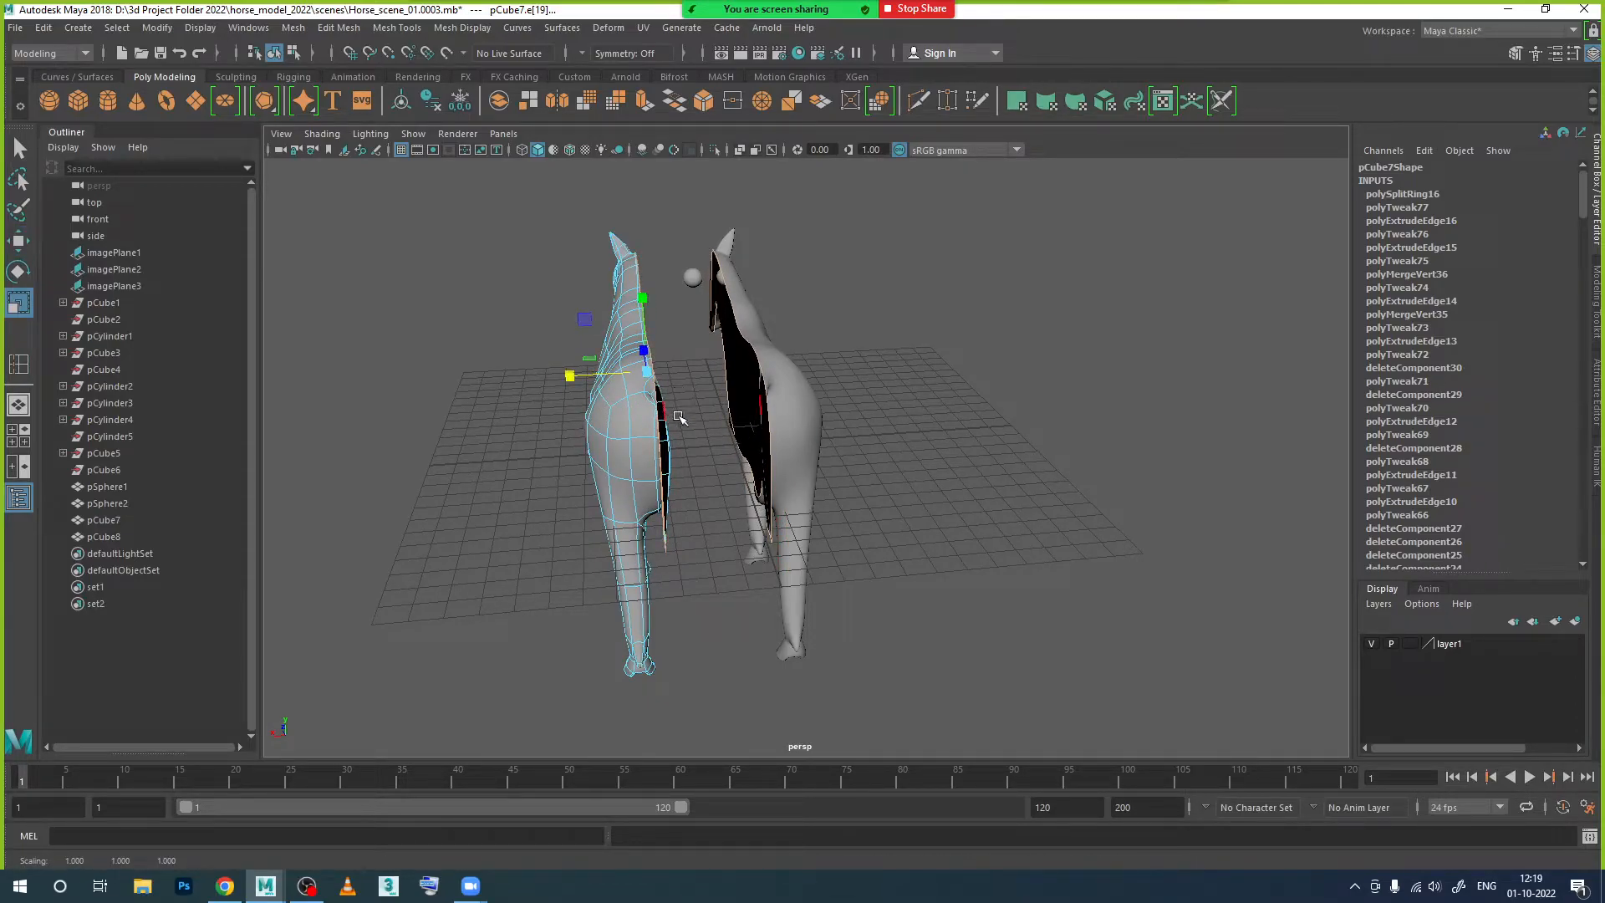
{"action": "key", "text": "w"}
{"action": "left_click_drag", "start_coordinate": [571, 375], "coordinate": [578, 377]}
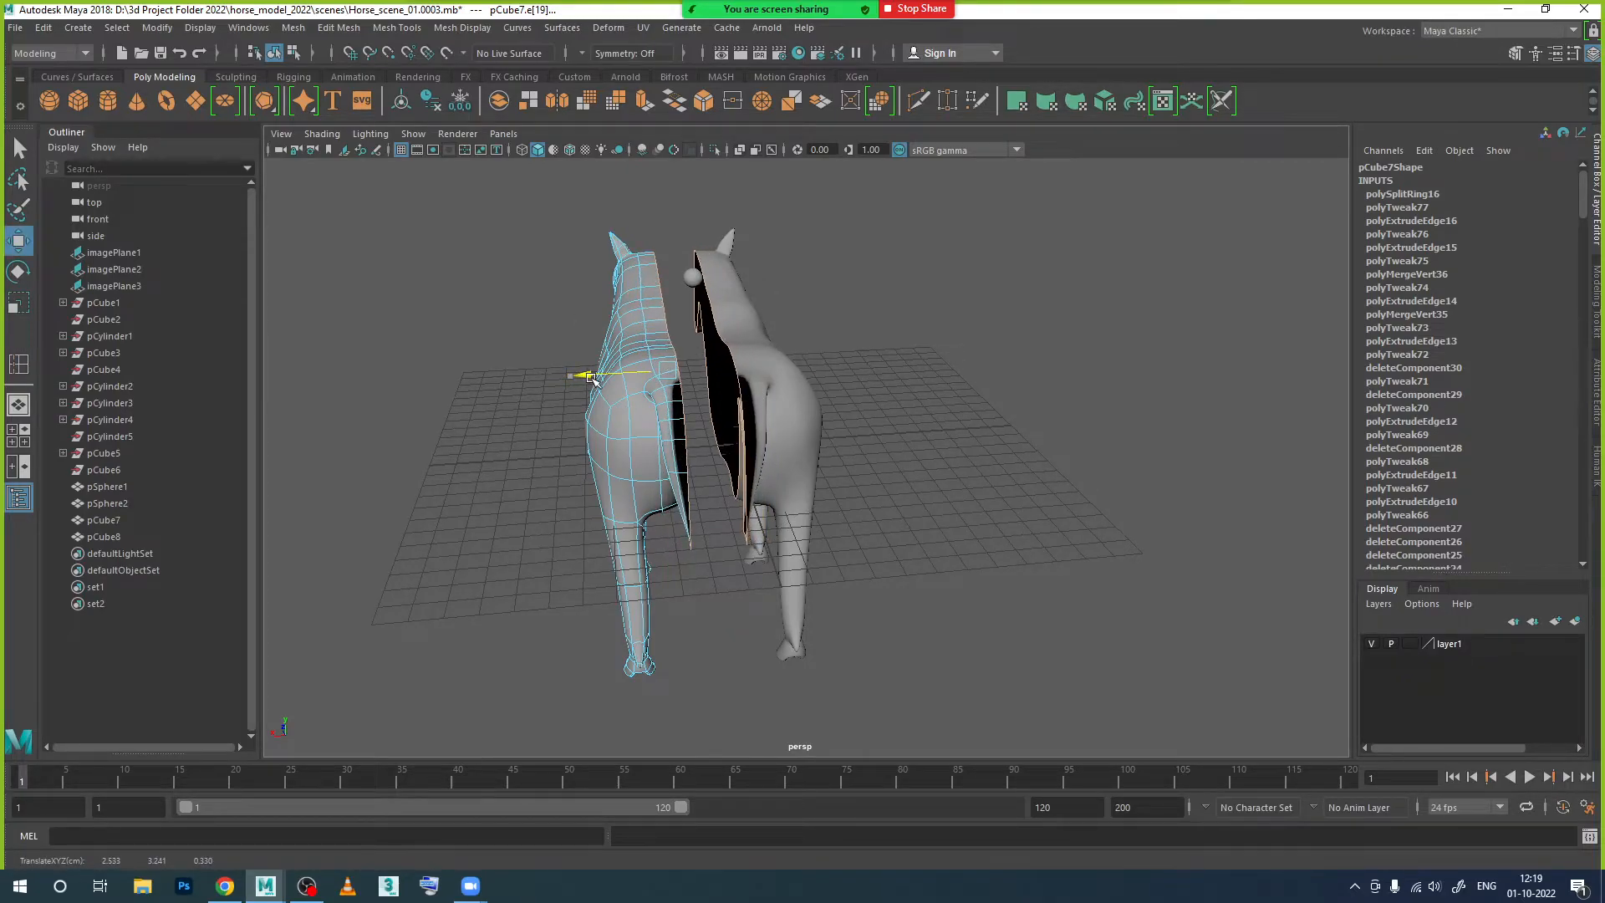
Step: Shift an edge along the lower part of the tail sideways along X
{"action": "left_click_drag", "start_coordinate": [640, 496], "coordinate": [698, 401], "text": "alt"}
{"action": "scroll", "coordinate": [709, 398], "scroll_direction": "up", "scroll_amount": 5}
{"action": "middle_click_drag", "start_coordinate": [710, 398], "coordinate": [745, 462], "text": "alt"}
{"action": "scroll", "coordinate": [663, 461], "scroll_direction": "up", "scroll_amount": 2}
{"action": "scroll", "coordinate": [745, 462], "scroll_direction": "down", "scroll_amount": 4}
{"action": "left_click_drag", "start_coordinate": [722, 496], "coordinate": [682, 533], "text": "alt"}
{"action": "left_click_drag", "start_coordinate": [713, 544], "coordinate": [681, 539], "text": "alt"}
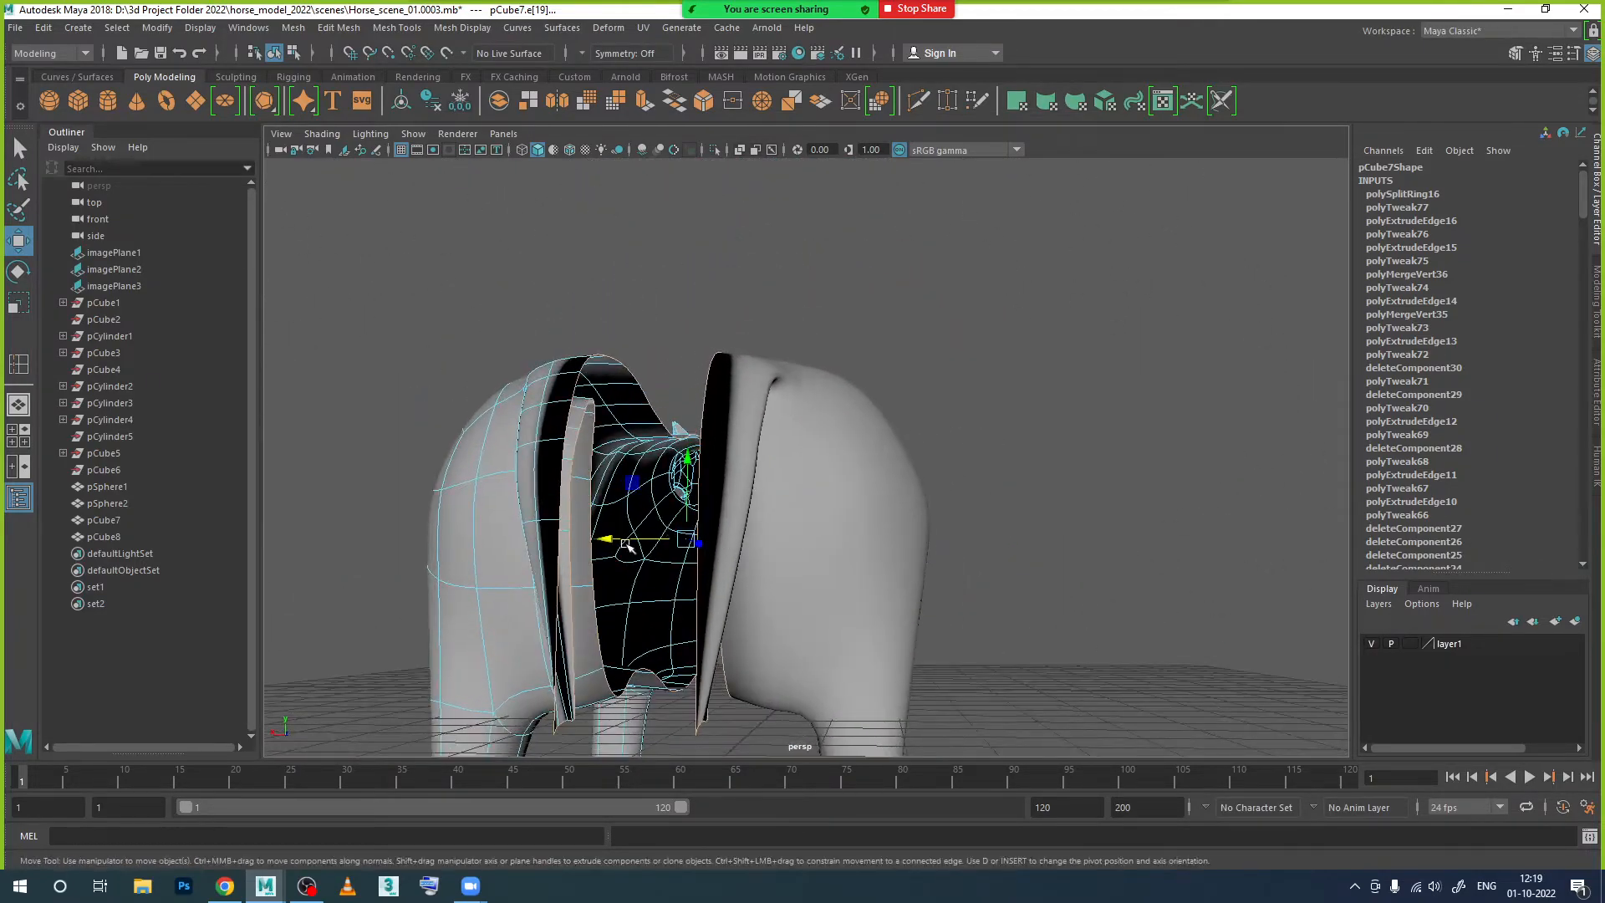
{"action": "right_click_drag", "start_coordinate": [551, 535], "coordinate": [595, 545], "text": "alt"}
{"action": "middle_click_drag", "start_coordinate": [587, 545], "coordinate": [600, 501], "text": "alt"}
{"action": "left_click_drag", "start_coordinate": [602, 497], "coordinate": [673, 562], "text": "alt"}
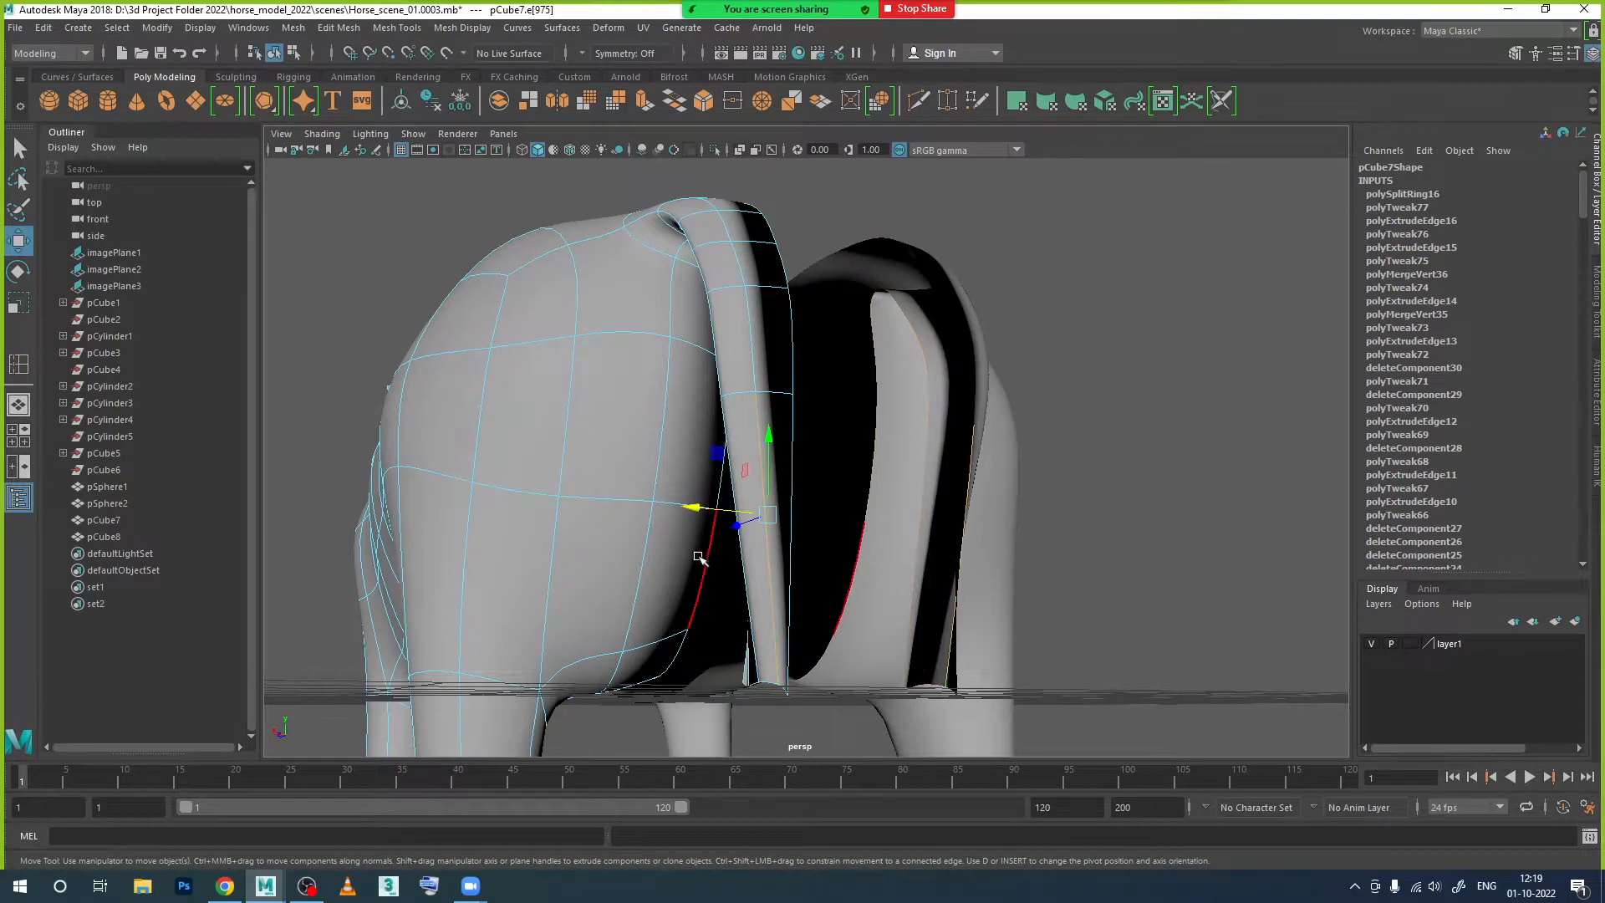
{"action": "left_click_drag", "start_coordinate": [714, 511], "coordinate": [703, 514]}
{"action": "left_click_drag", "start_coordinate": [752, 594], "coordinate": [662, 493], "text": "alt"}
{"action": "scroll", "coordinate": [821, 632], "scroll_direction": "up", "scroll_amount": 2}
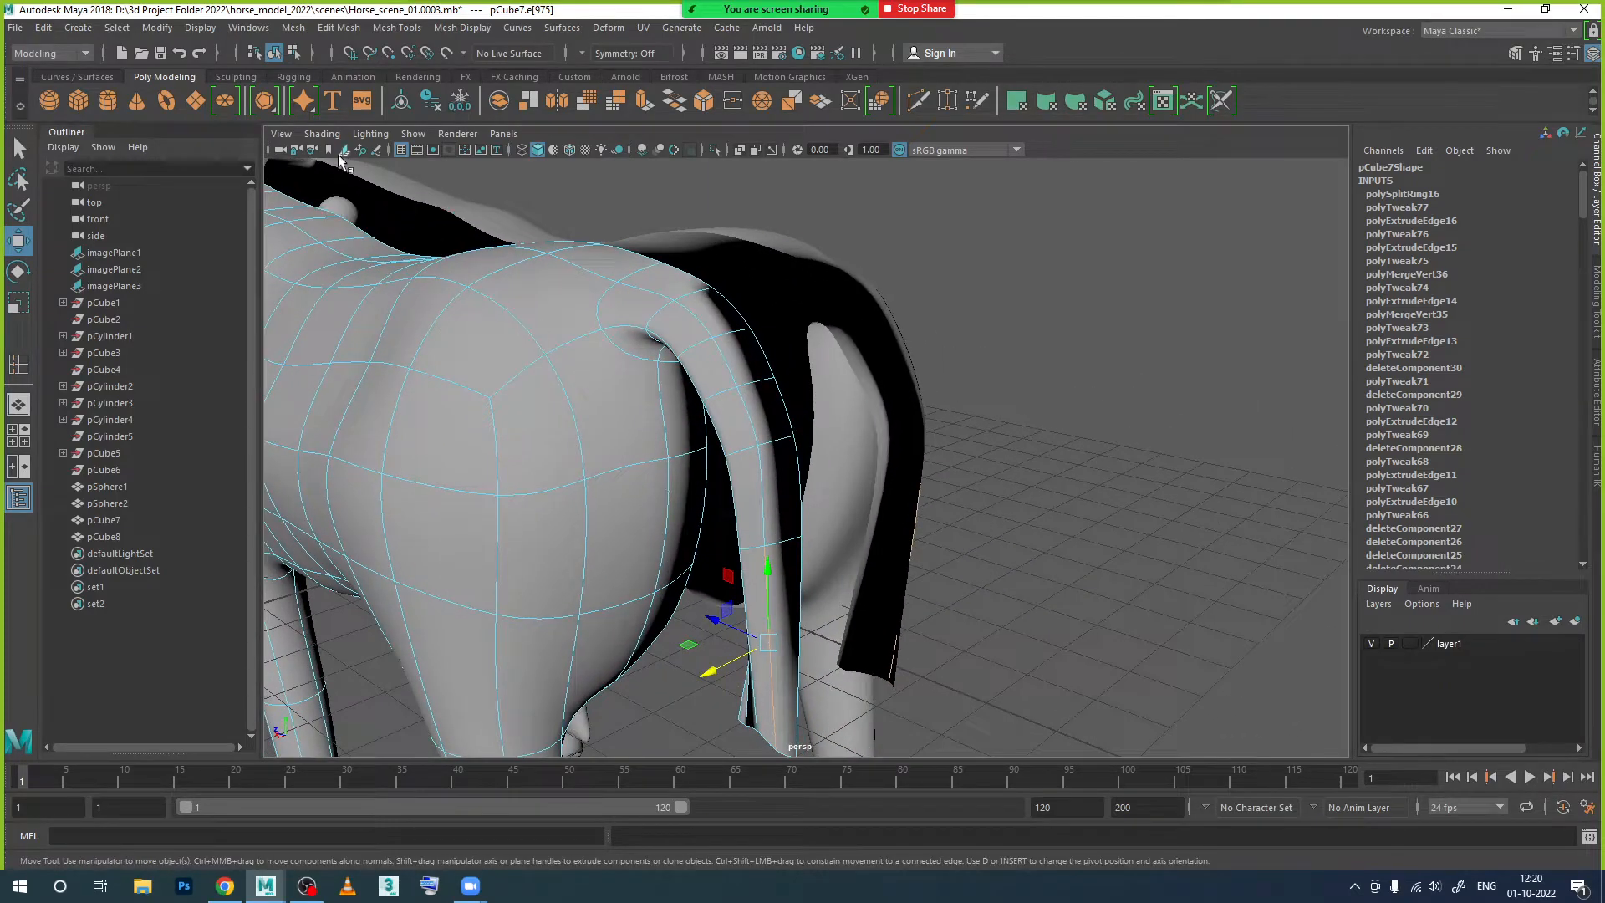
Step: Turn on two-sided lighting for the viewport and reselect the original half as an object
{"action": "left_click", "coordinate": [364, 138]}
{"action": "left_click", "coordinate": [394, 254]}
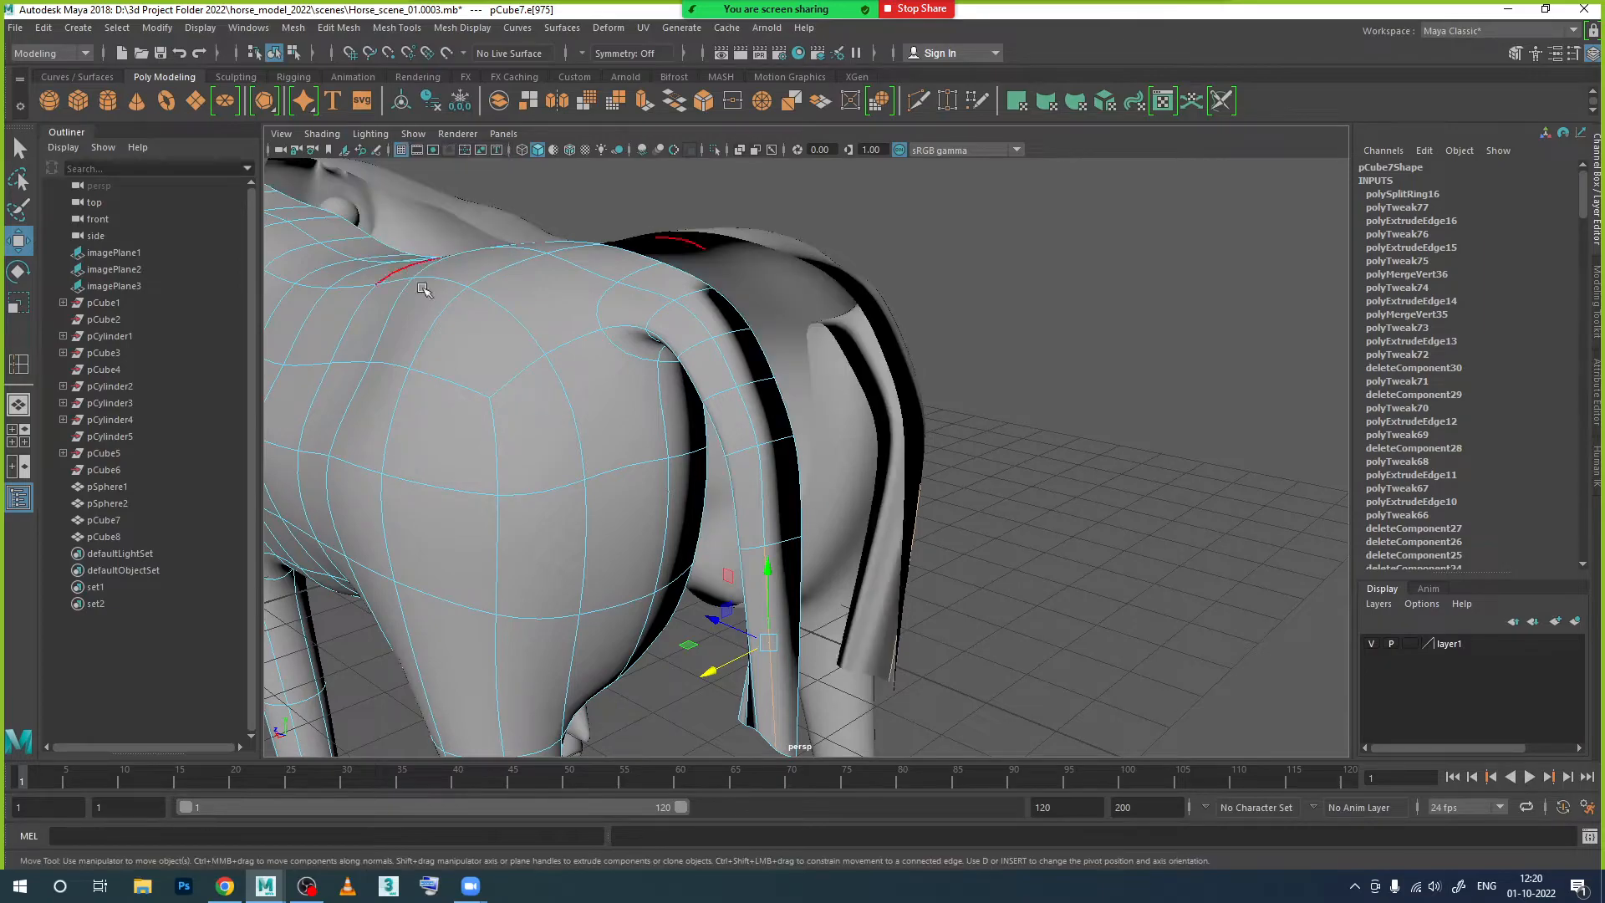
{"action": "scroll", "coordinate": [612, 437], "scroll_direction": "down", "scroll_amount": 4}
{"action": "left_click_drag", "start_coordinate": [612, 438], "coordinate": [558, 453], "text": "alt"}
{"action": "left_click", "coordinate": [786, 350]}
{"action": "left_click_drag", "start_coordinate": [660, 423], "coordinate": [551, 473], "text": "alt"}
{"action": "left_click", "coordinate": [614, 435]}
{"action": "scroll", "coordinate": [602, 401], "scroll_direction": "up", "scroll_amount": 5}
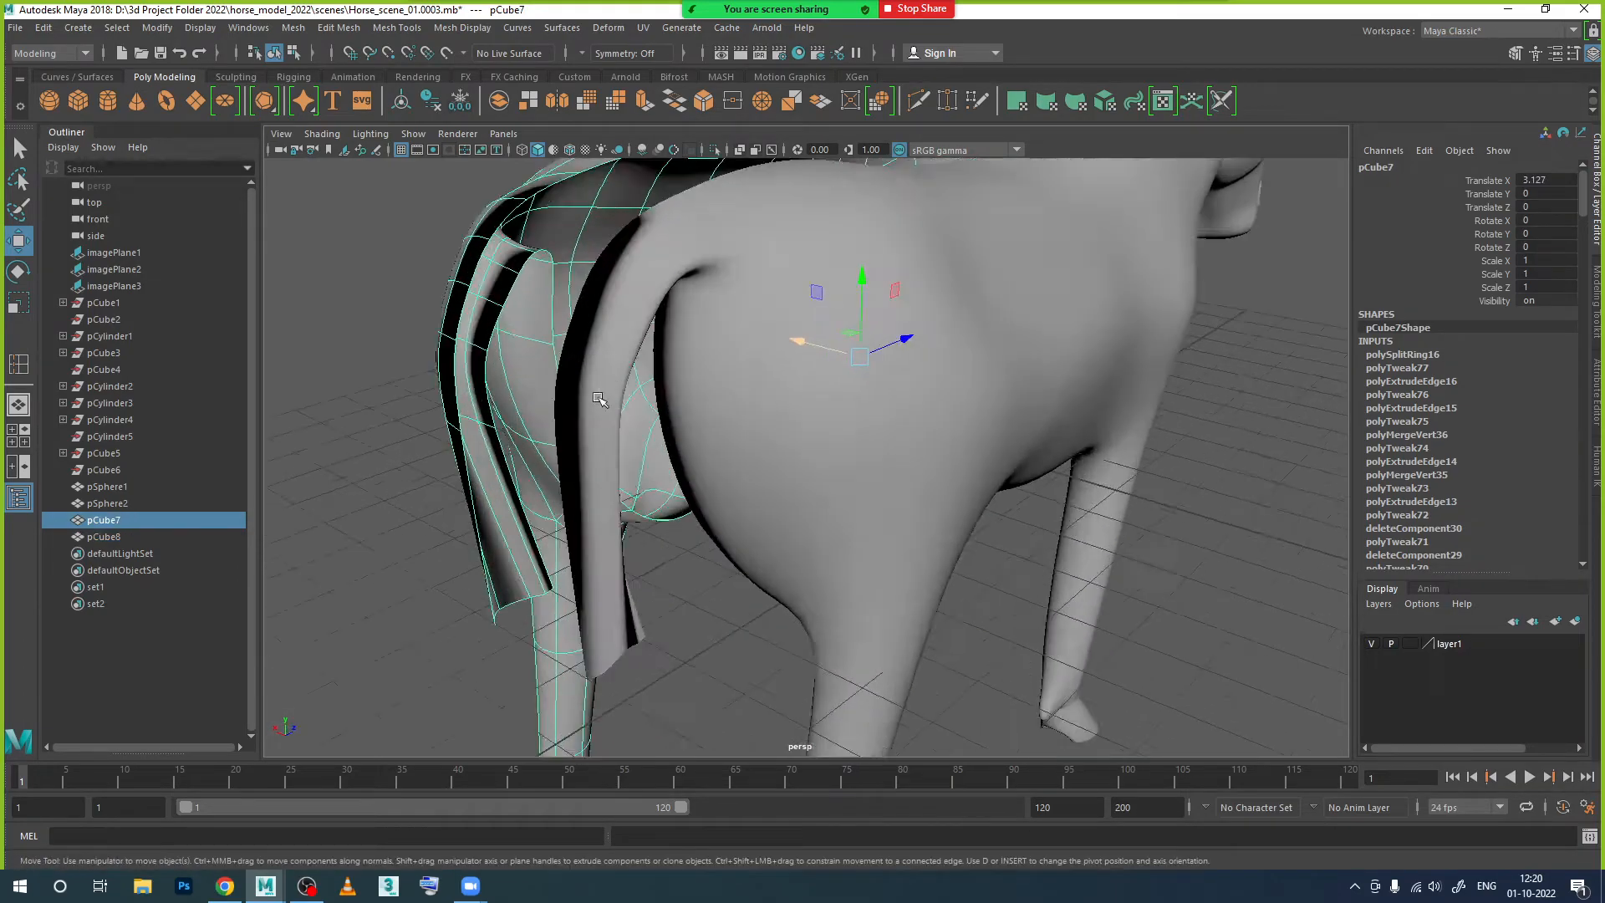
Step: Turn off smooth preview and shift the vertices at the tail's lower end and underside outward along X
{"action": "middle_click_drag", "start_coordinate": [485, 414], "coordinate": [489, 455], "text": "alt"}
{"action": "left_click_drag", "start_coordinate": [488, 455], "coordinate": [559, 274], "text": "alt"}
{"action": "key", "text": "1"}
{"action": "middle_click_drag", "start_coordinate": [375, 536], "coordinate": [502, 408], "text": "alt"}
{"action": "right_click_drag", "start_coordinate": [502, 405], "coordinate": [425, 405]}
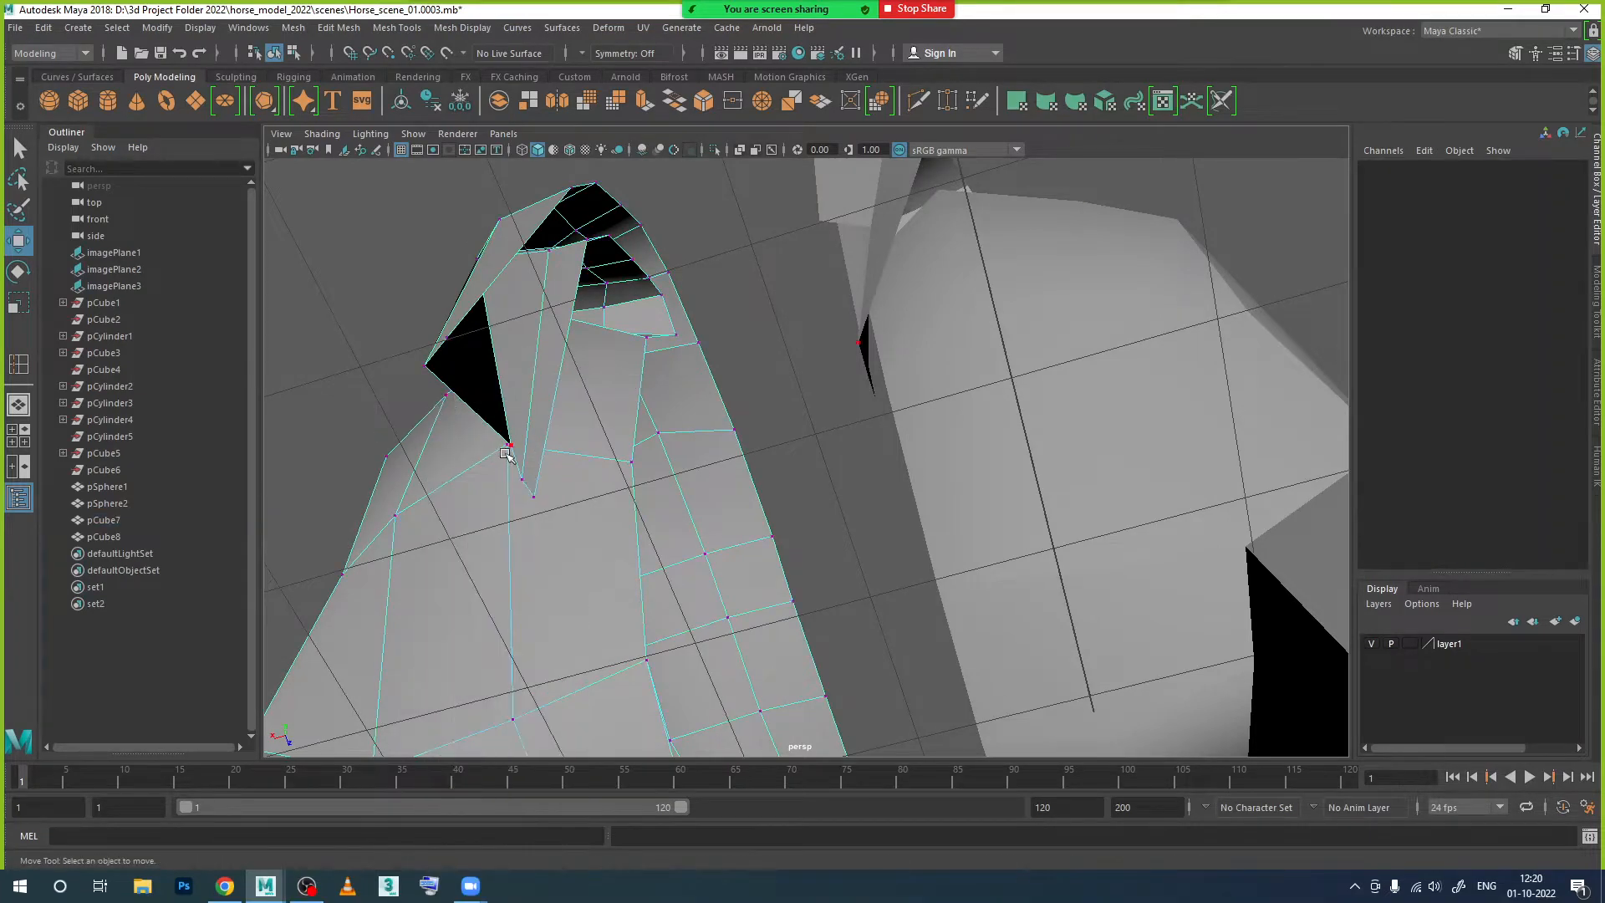
{"action": "left_click", "coordinate": [506, 450]}
{"action": "left_click_drag", "start_coordinate": [469, 457], "coordinate": [428, 475]}
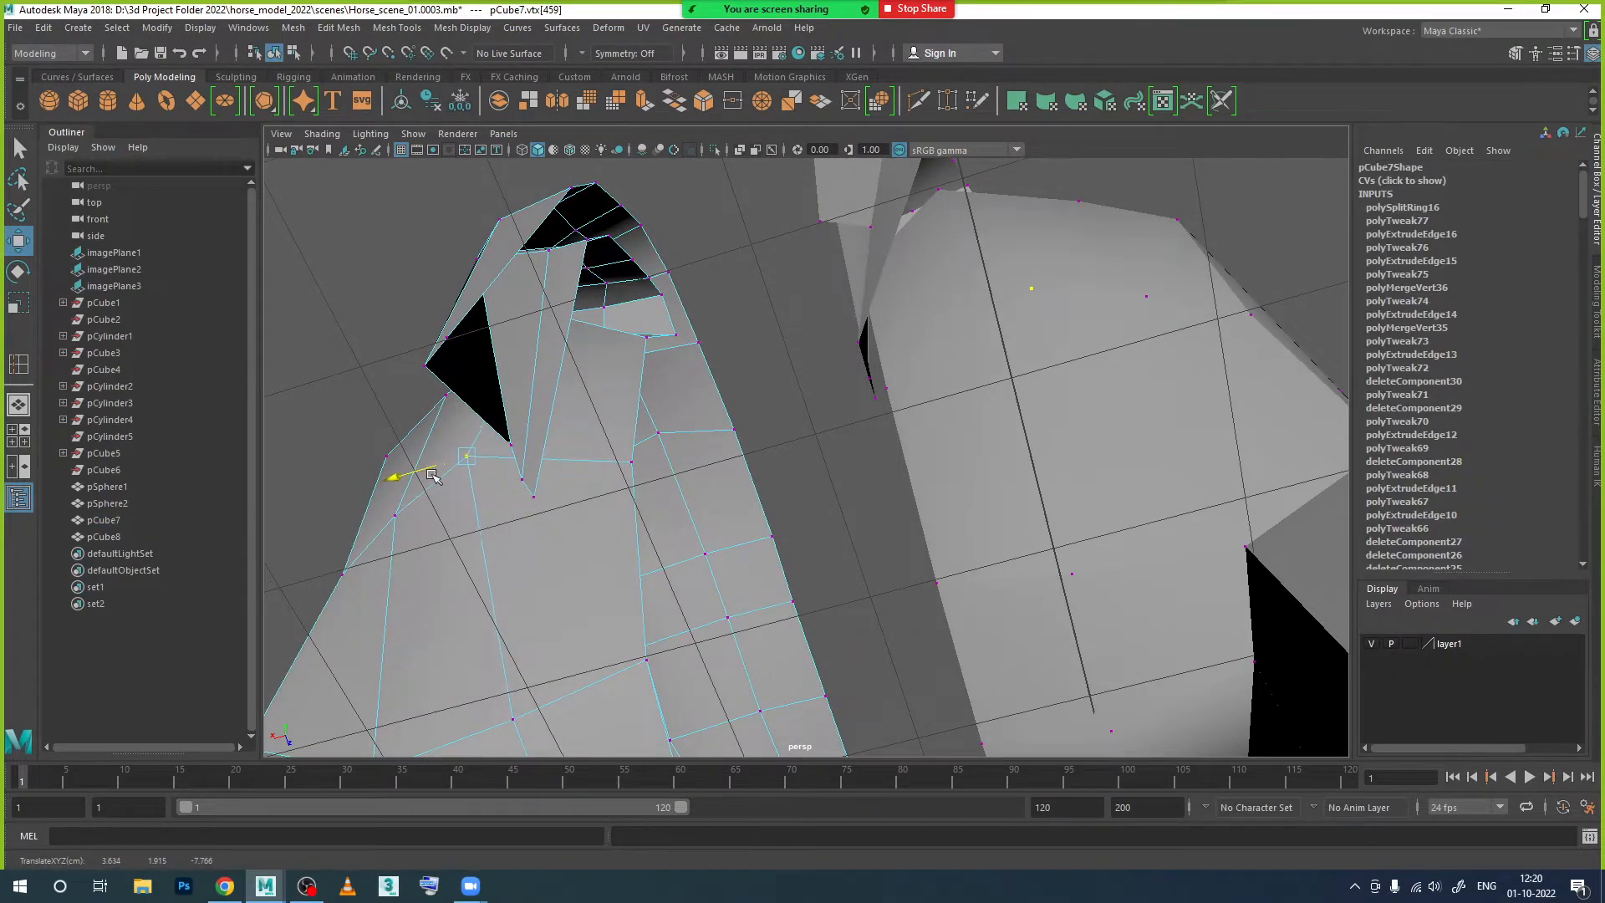
{"action": "left_click", "coordinate": [512, 447]}
{"action": "left_click_drag", "start_coordinate": [485, 454], "coordinate": [663, 579]}
{"action": "middle_click_drag", "start_coordinate": [669, 578], "coordinate": [468, 415], "text": "alt"}
{"action": "left_click_drag", "start_coordinate": [660, 594], "coordinate": [688, 480]}
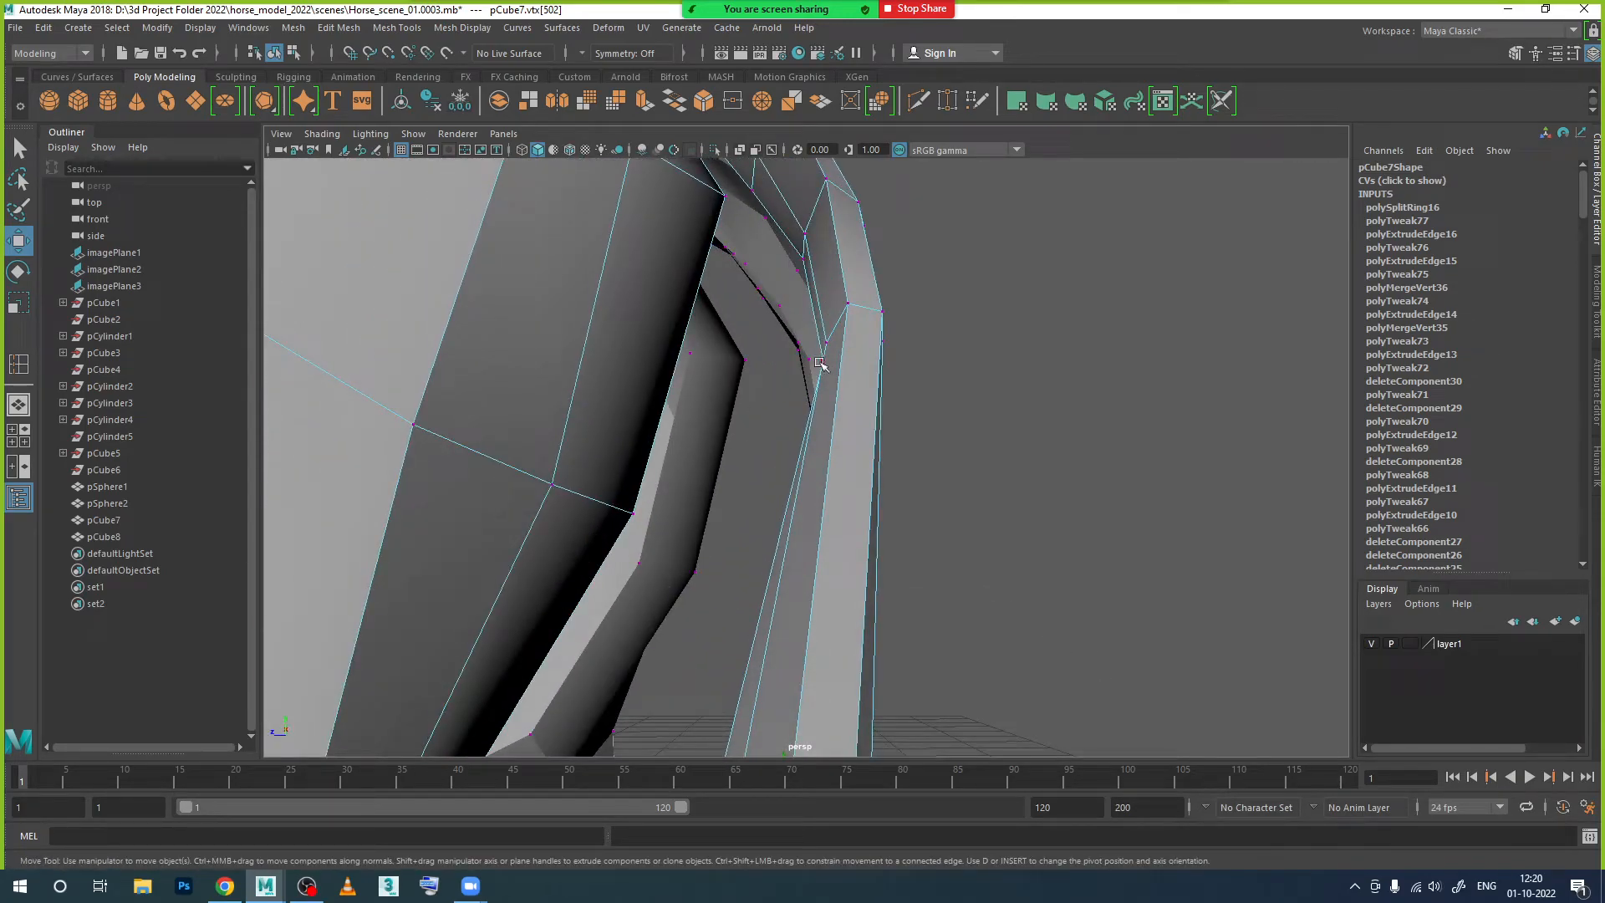
Step: Shift the vertices along the tail's middle edge sideways along X from the bend down to the tip
{"action": "left_click_drag", "start_coordinate": [791, 348], "coordinate": [771, 352]}
{"action": "left_click_drag", "start_coordinate": [794, 411], "coordinate": [622, 395], "text": "alt"}
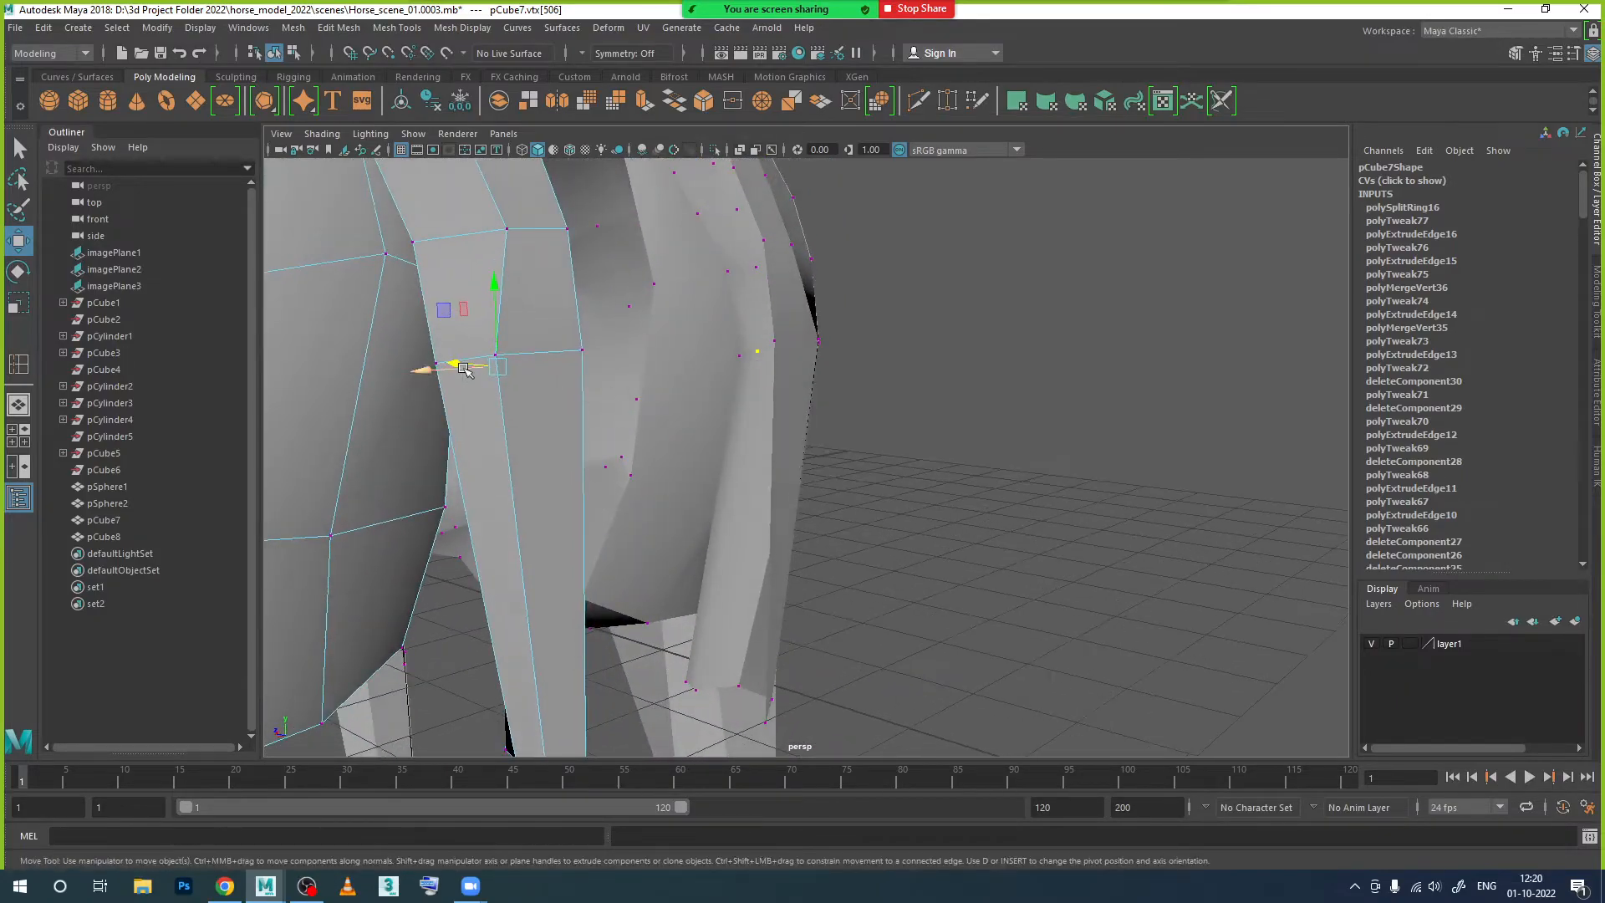
{"action": "left_click_drag", "start_coordinate": [458, 363], "coordinate": [412, 361], "text": "alt"}
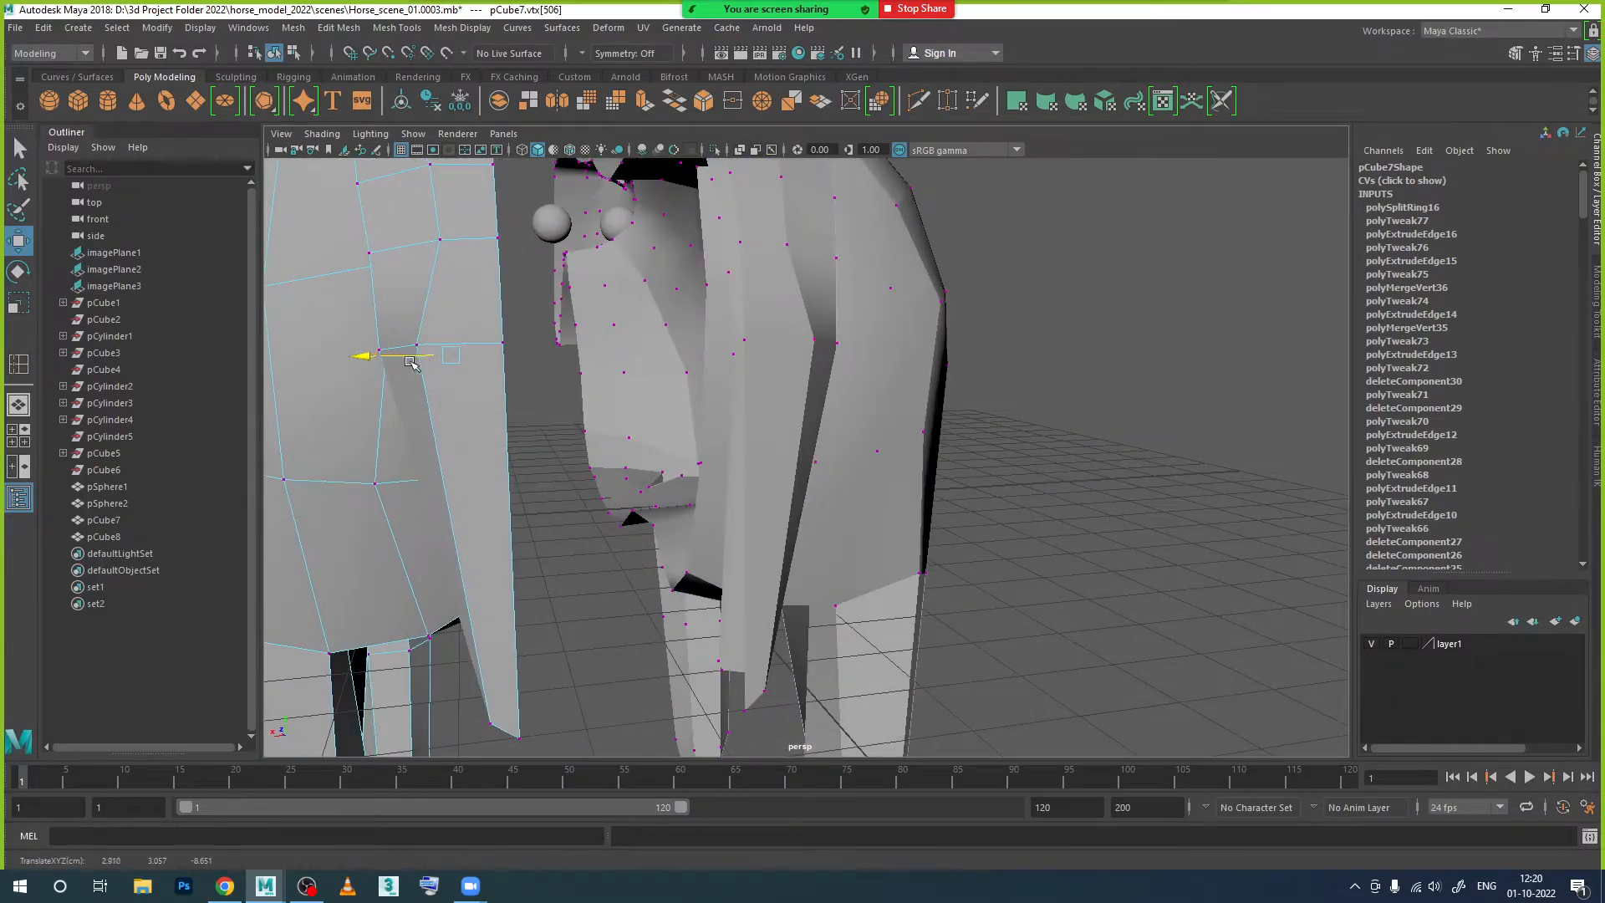
{"action": "left_click", "coordinate": [436, 242]}
{"action": "left_click_drag", "start_coordinate": [402, 244], "coordinate": [377, 253]}
{"action": "middle_click_drag", "start_coordinate": [459, 369], "coordinate": [469, 326], "text": "alt"}
{"action": "left_click_drag", "start_coordinate": [468, 326], "coordinate": [384, 502], "text": "alt"}
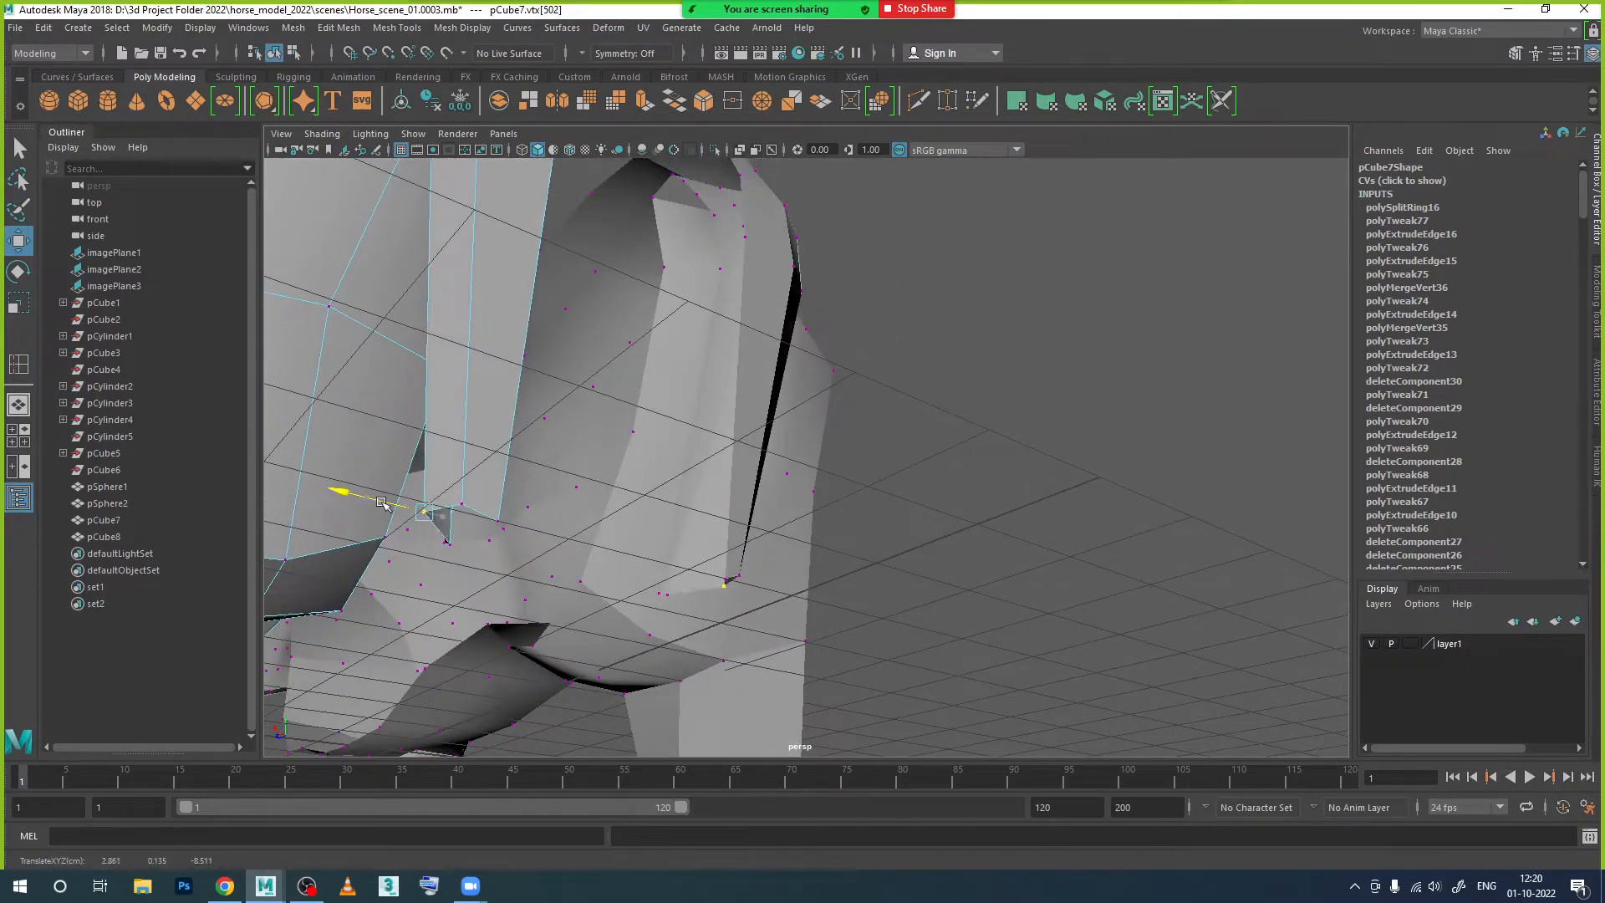
Step: Shift individual vertices on the tail's underside and inner edge sideways along X to even out its width
{"action": "mouse_move", "coordinate": [441, 552]}
{"action": "left_mouse_down", "text": "alt"}
{"action": "mouse_move", "coordinate": [519, 412]}
{"action": "mouse_move", "coordinate": [451, 500]}
{"action": "mouse_move", "coordinate": [466, 524]}
{"action": "mouse_move", "coordinate": [423, 537]}
{"action": "left_mouse_up", "text": "alt"}
{"action": "left_click", "coordinate": [435, 489]}
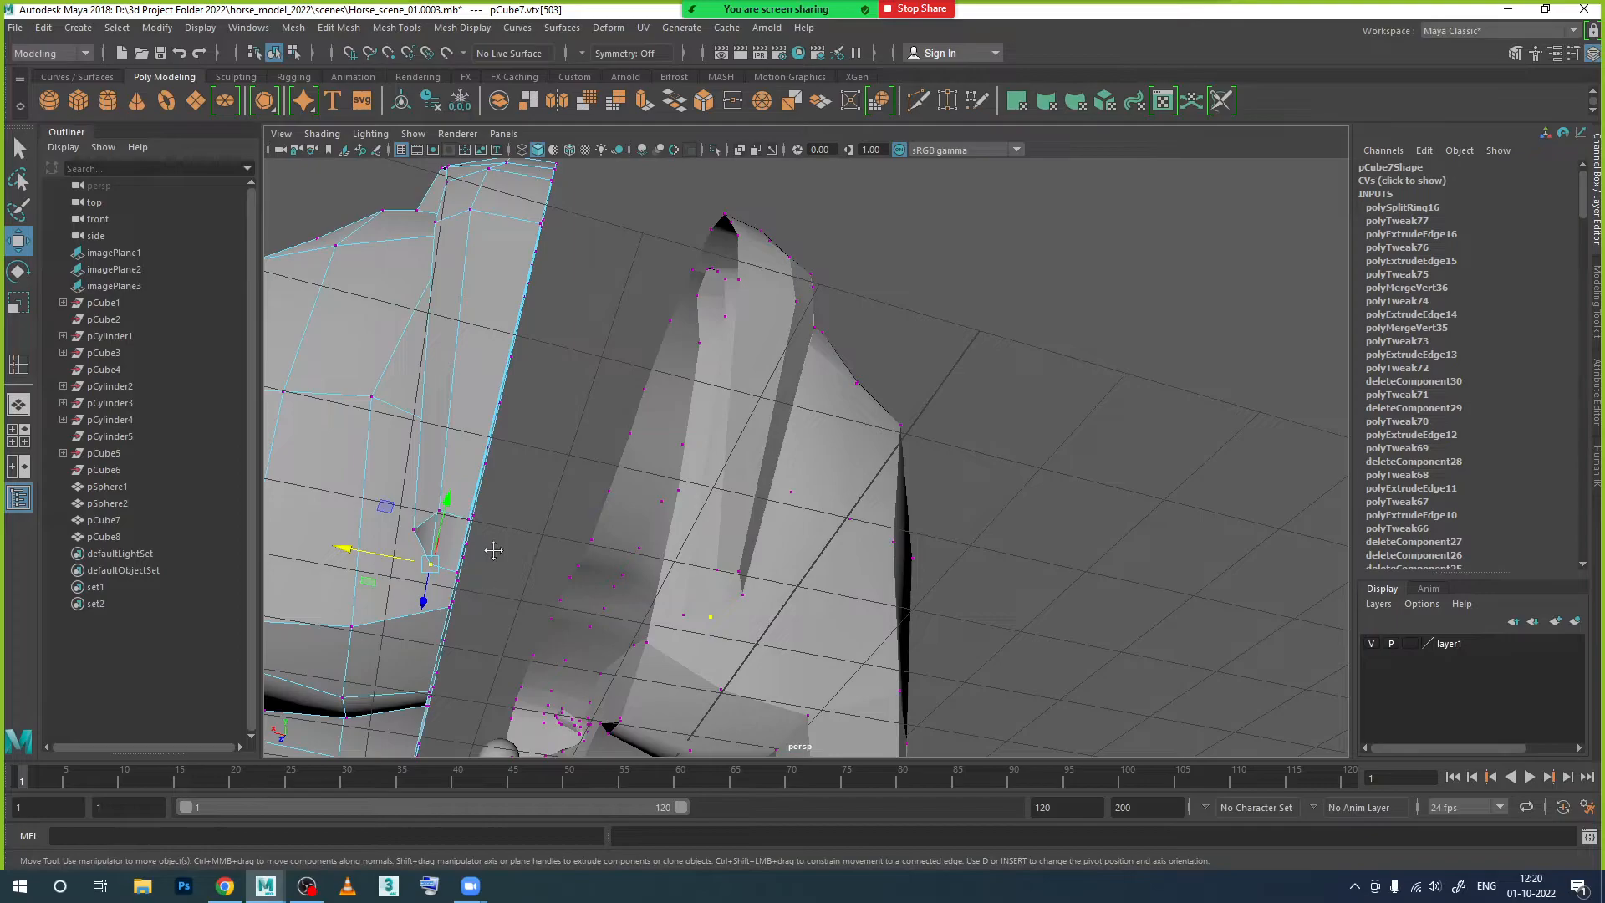
{"action": "left_click_drag", "start_coordinate": [535, 457], "coordinate": [620, 488], "text": "alt"}
{"action": "left_click", "coordinate": [645, 465]}
{"action": "left_click_drag", "start_coordinate": [502, 461], "coordinate": [597, 451], "text": "alt"}
{"action": "left_click_drag", "start_coordinate": [631, 396], "coordinate": [618, 395]}
{"action": "left_click_drag", "start_coordinate": [695, 459], "coordinate": [700, 420], "text": "alt"}
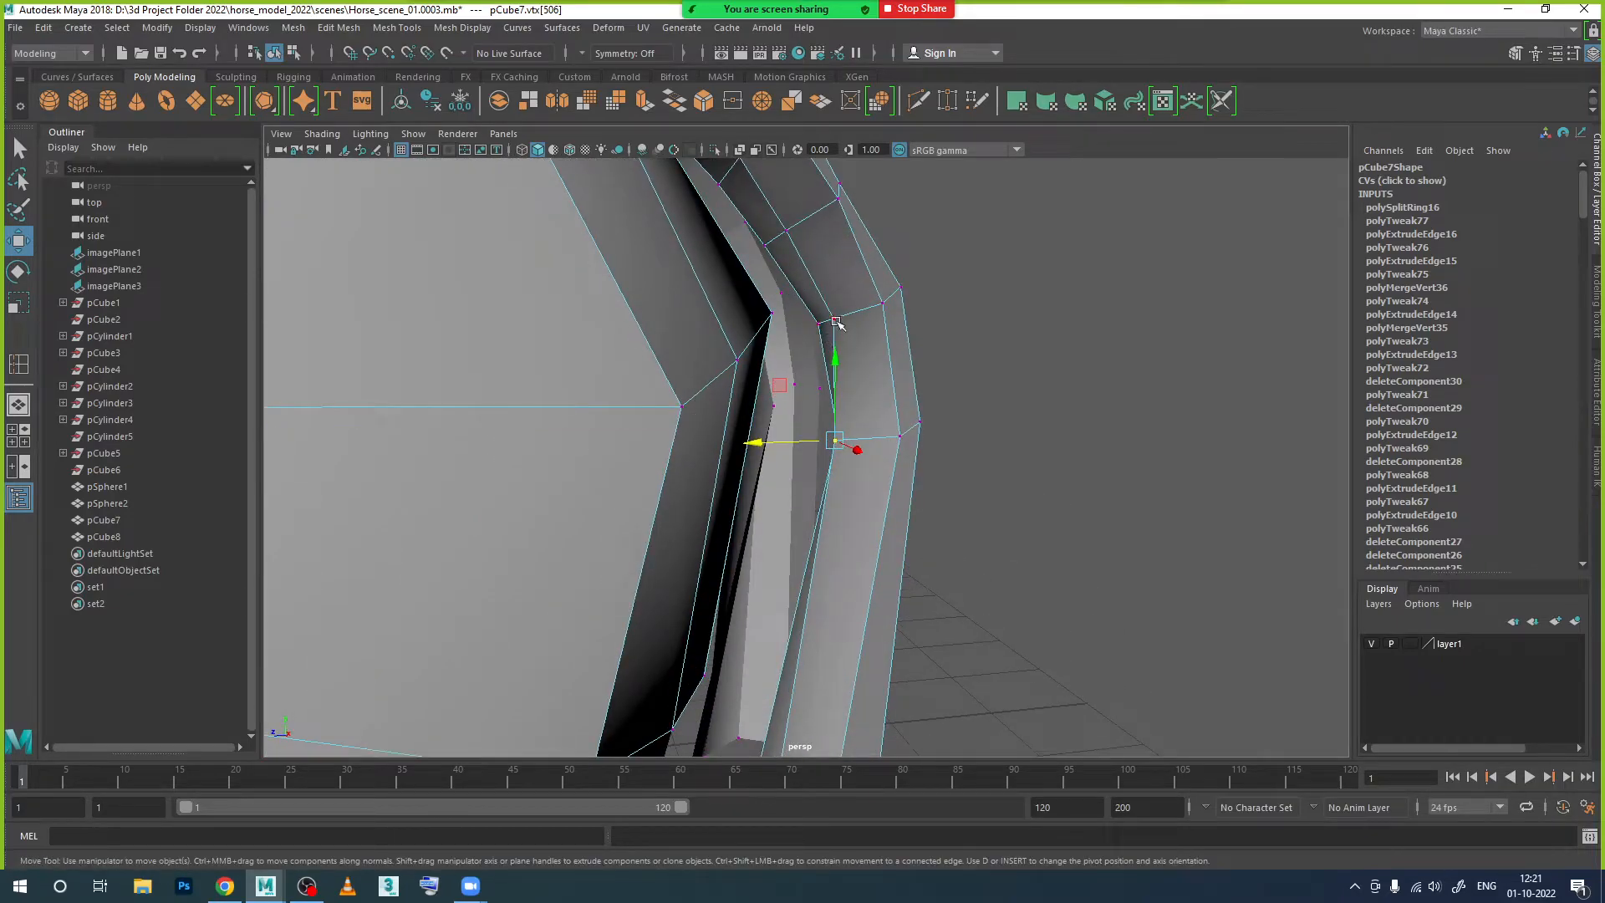
Step: Shift the vertices around the tail's bend and along its upper back surface slightly along X
{"action": "left_click_drag", "start_coordinate": [860, 393], "coordinate": [843, 400], "text": "alt"}
{"action": "left_click_drag", "start_coordinate": [742, 325], "coordinate": [724, 329]}
{"action": "left_click_drag", "start_coordinate": [728, 359], "coordinate": [466, 465], "text": "alt"}
{"action": "scroll", "coordinate": [452, 414], "scroll_direction": "down", "scroll_amount": 5}
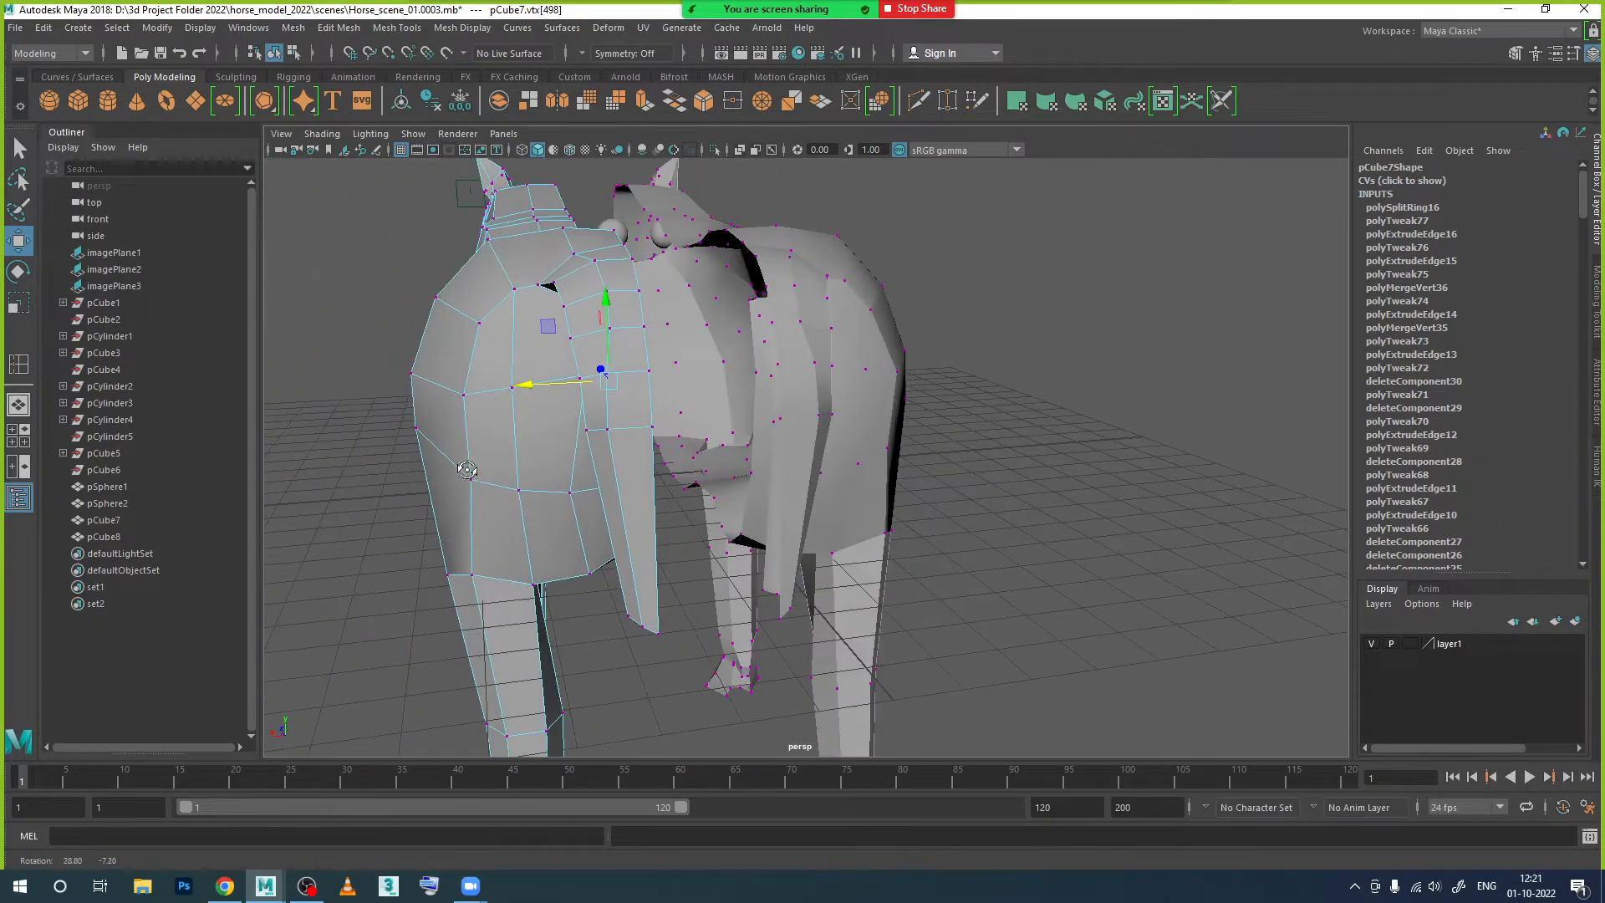
{"action": "left_click_drag", "start_coordinate": [571, 437], "coordinate": [572, 437]}
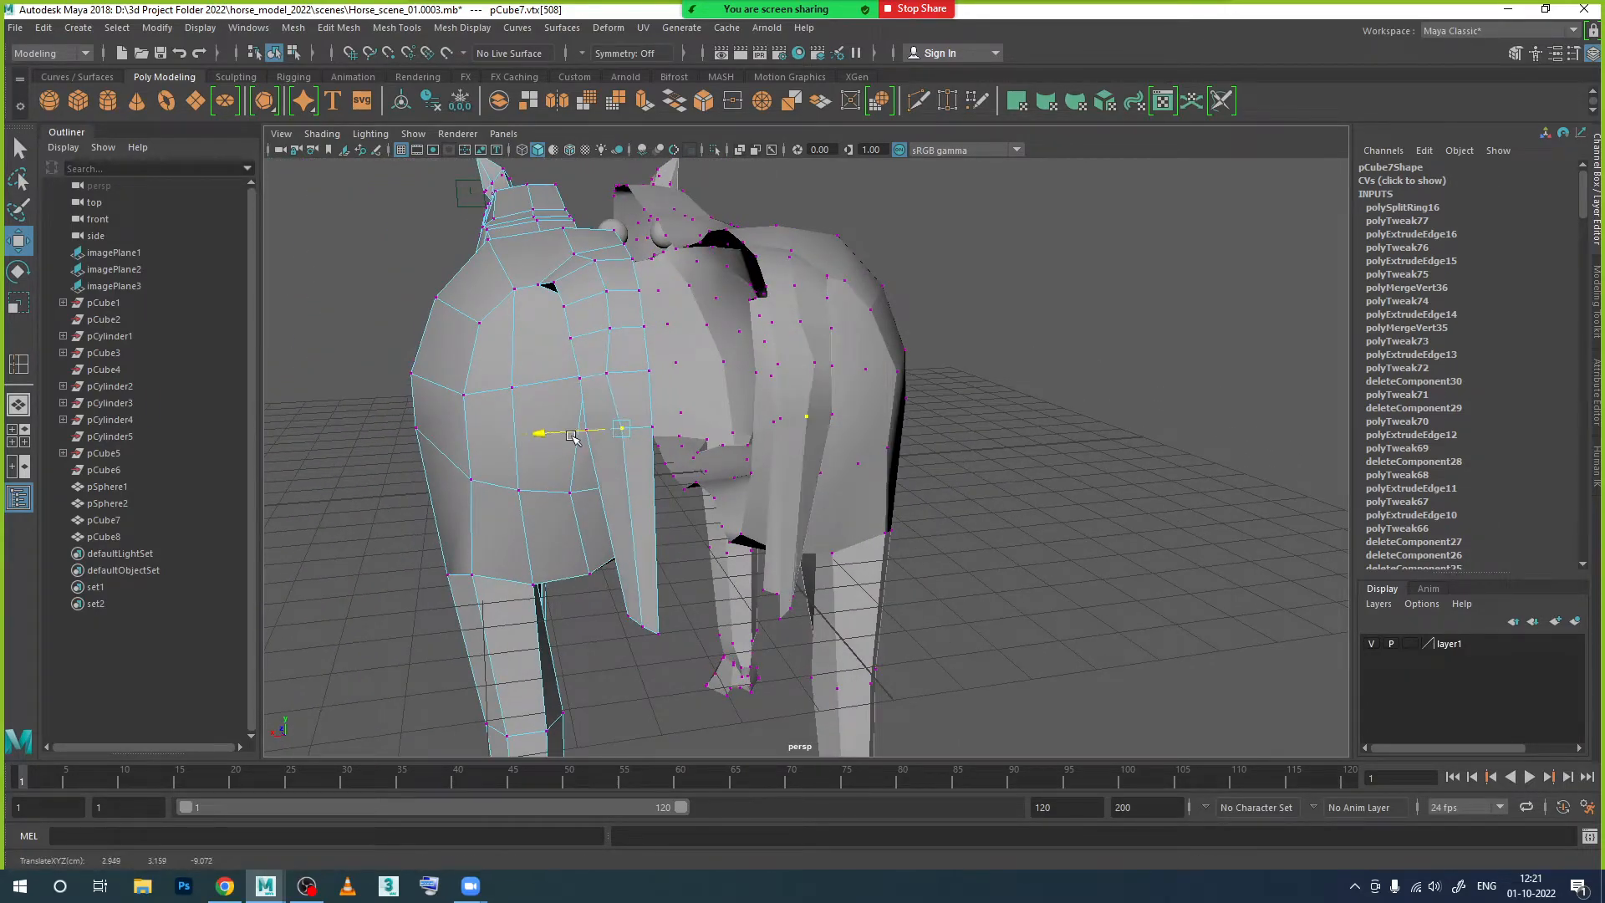
{"action": "left_click", "coordinate": [611, 374]}
{"action": "left_click_drag", "start_coordinate": [568, 373], "coordinate": [567, 374]}
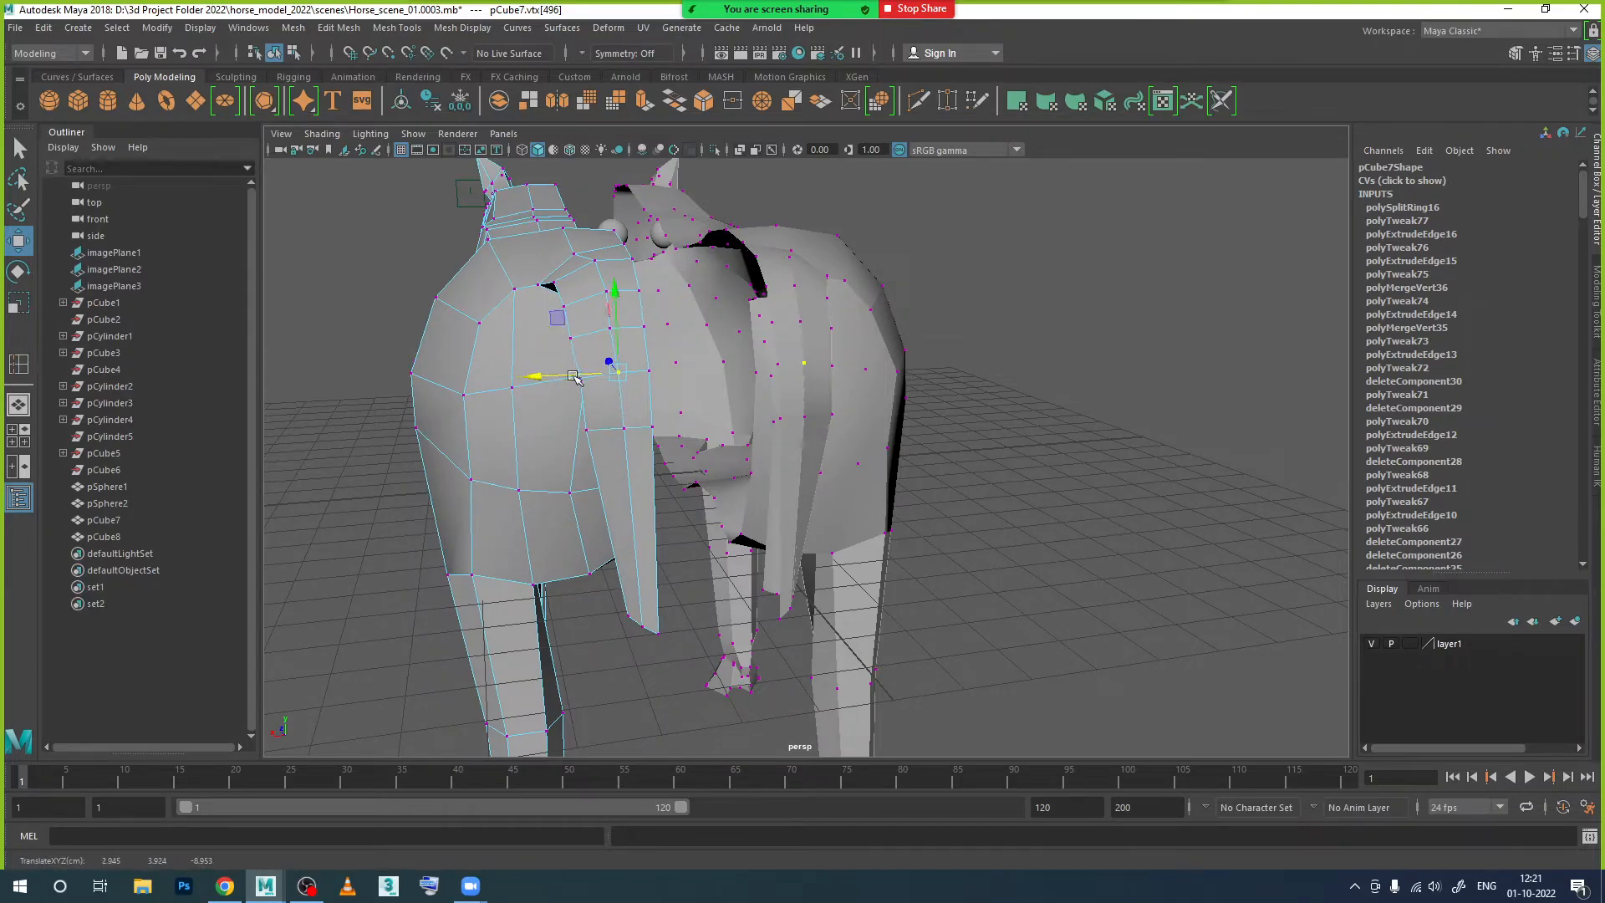
Step: Return to object mode and move the mirrored half along X until it meets the original half at the tail
{"action": "left_click_drag", "start_coordinate": [691, 473], "coordinate": [661, 474], "text": "alt"}
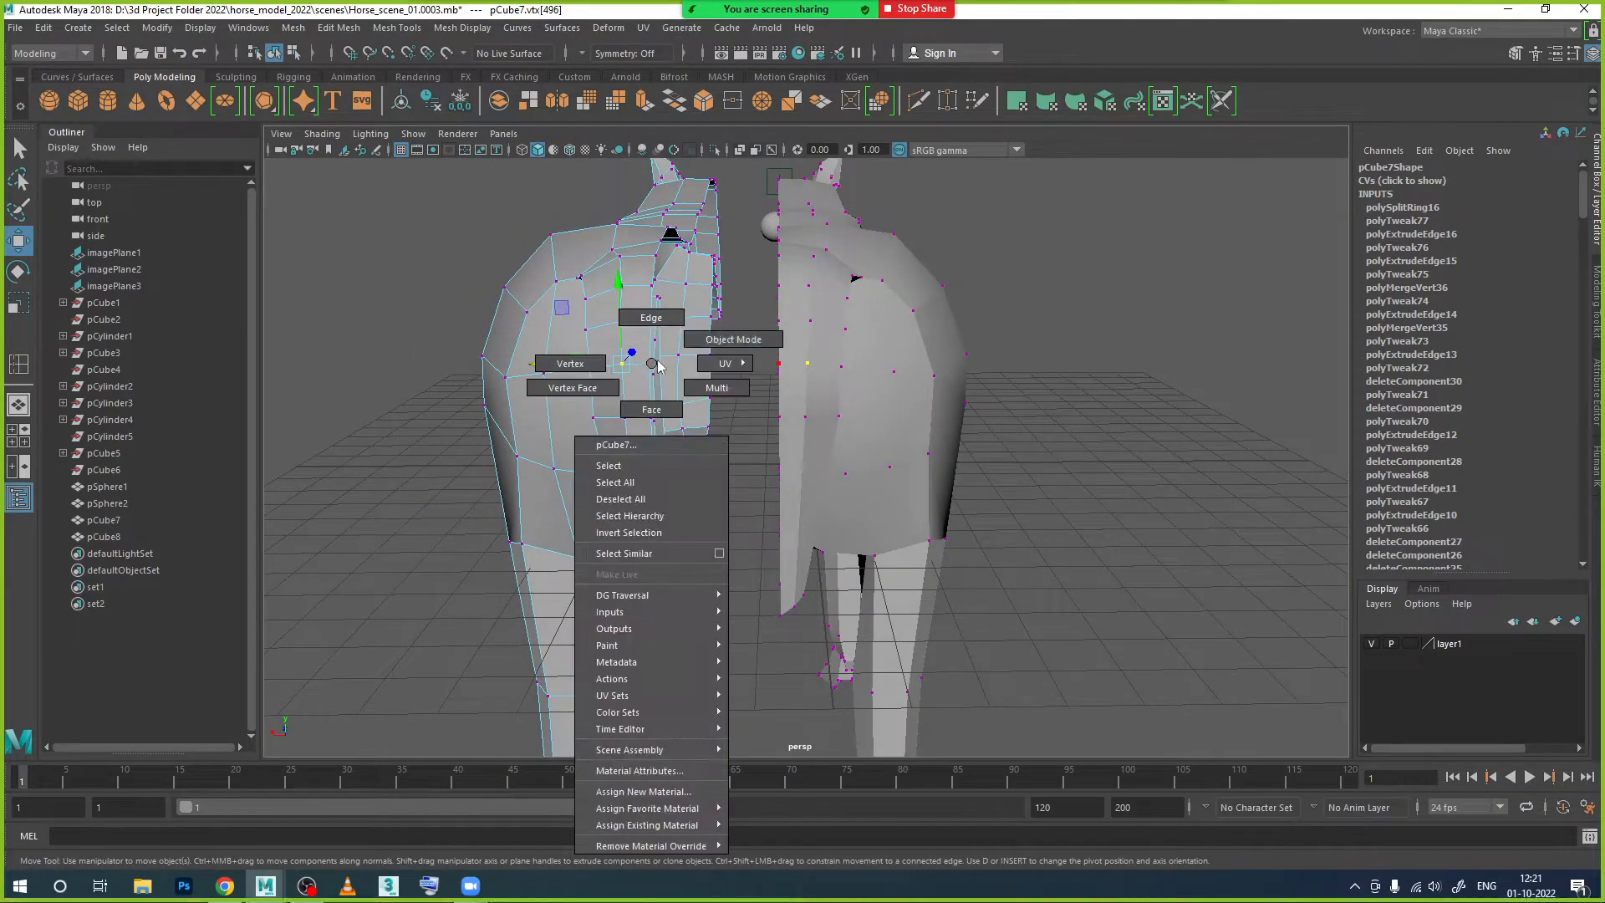
{"action": "right_click_drag", "start_coordinate": [653, 363], "coordinate": [731, 341]}
{"action": "left_click", "coordinate": [1003, 434]}
{"action": "left_click", "coordinate": [871, 433]}
{"action": "left_click_drag", "start_coordinate": [782, 429], "coordinate": [712, 427]}
{"action": "left_click", "coordinate": [872, 482]}
{"action": "mouse_move", "coordinate": [809, 559]}
{"action": "left_mouse_down", "text": "alt"}
{"action": "mouse_move", "coordinate": [835, 549]}
{"action": "mouse_move", "coordinate": [800, 540]}
{"action": "left_mouse_up", "text": "alt"}
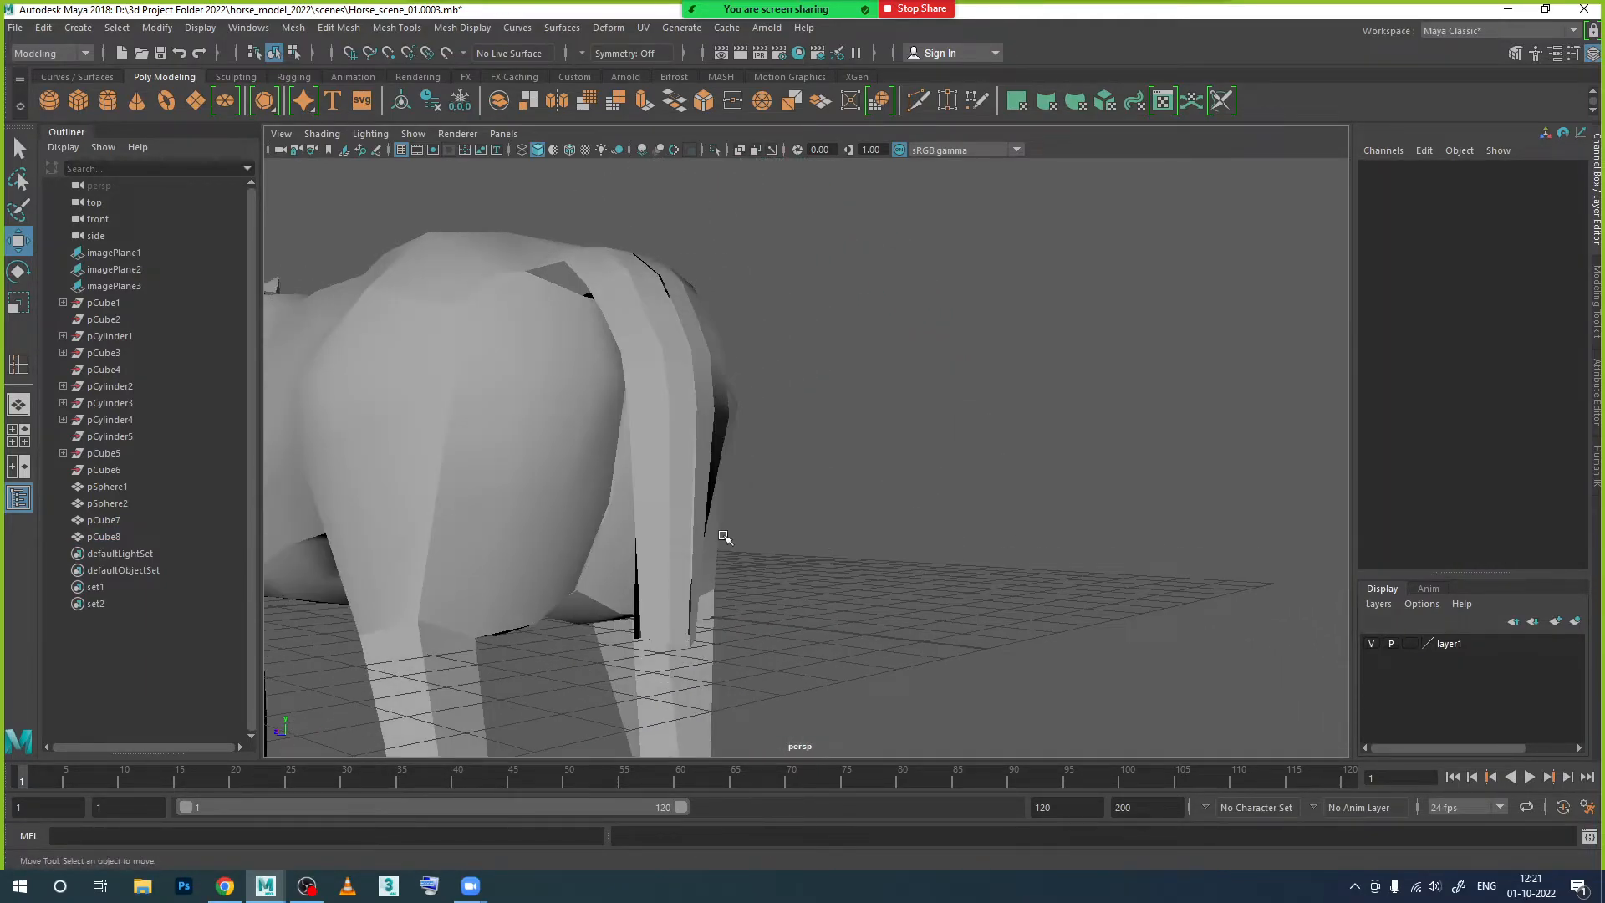
Step: Turn on smooth mesh preview for both the original half and the mirrored half
{"action": "left_click", "coordinate": [553, 488]}
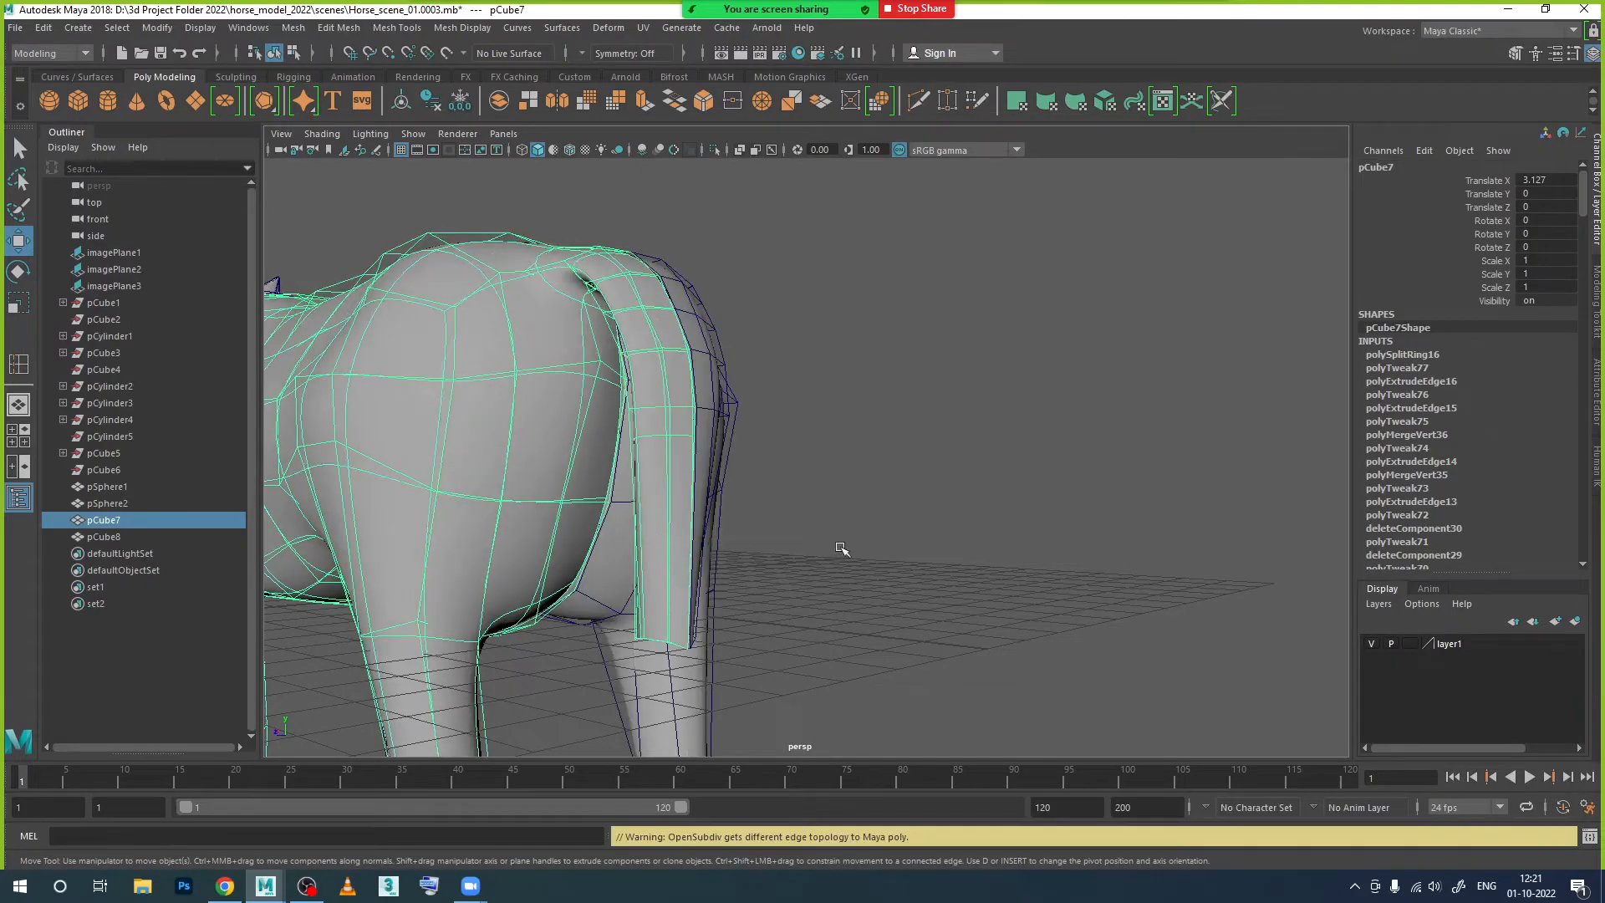
{"action": "left_click", "coordinate": [841, 552]}
{"action": "left_click", "coordinate": [587, 524]}
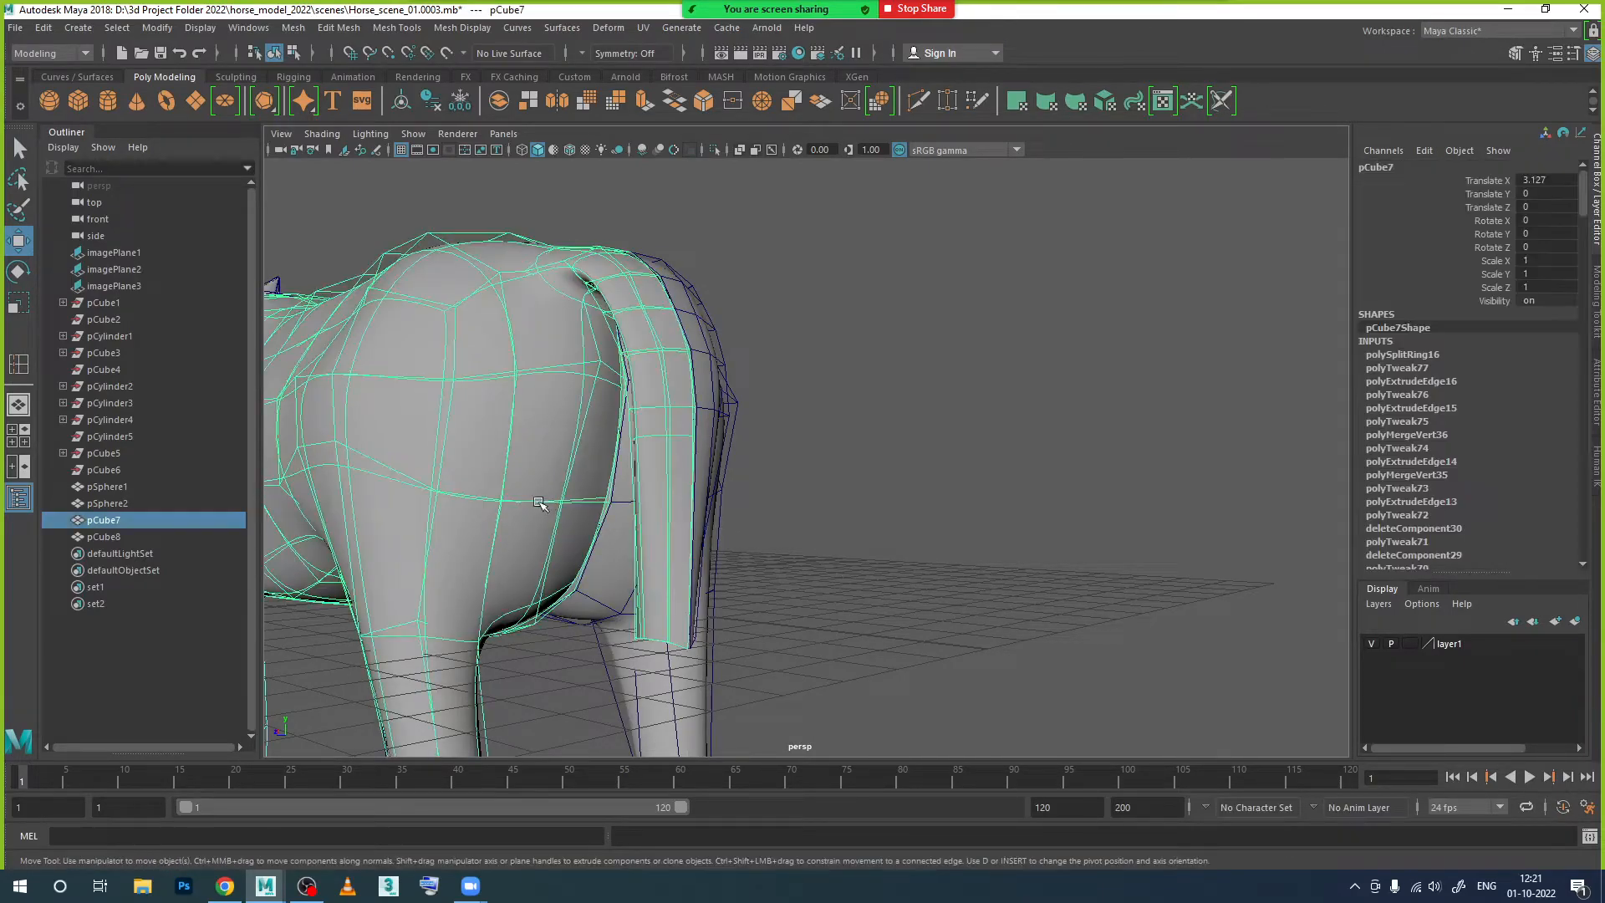
{"action": "left_click", "coordinate": [878, 562]}
{"action": "left_click_drag", "start_coordinate": [877, 562], "coordinate": [687, 416], "text": "alt"}
{"action": "left_click", "coordinate": [687, 404]}
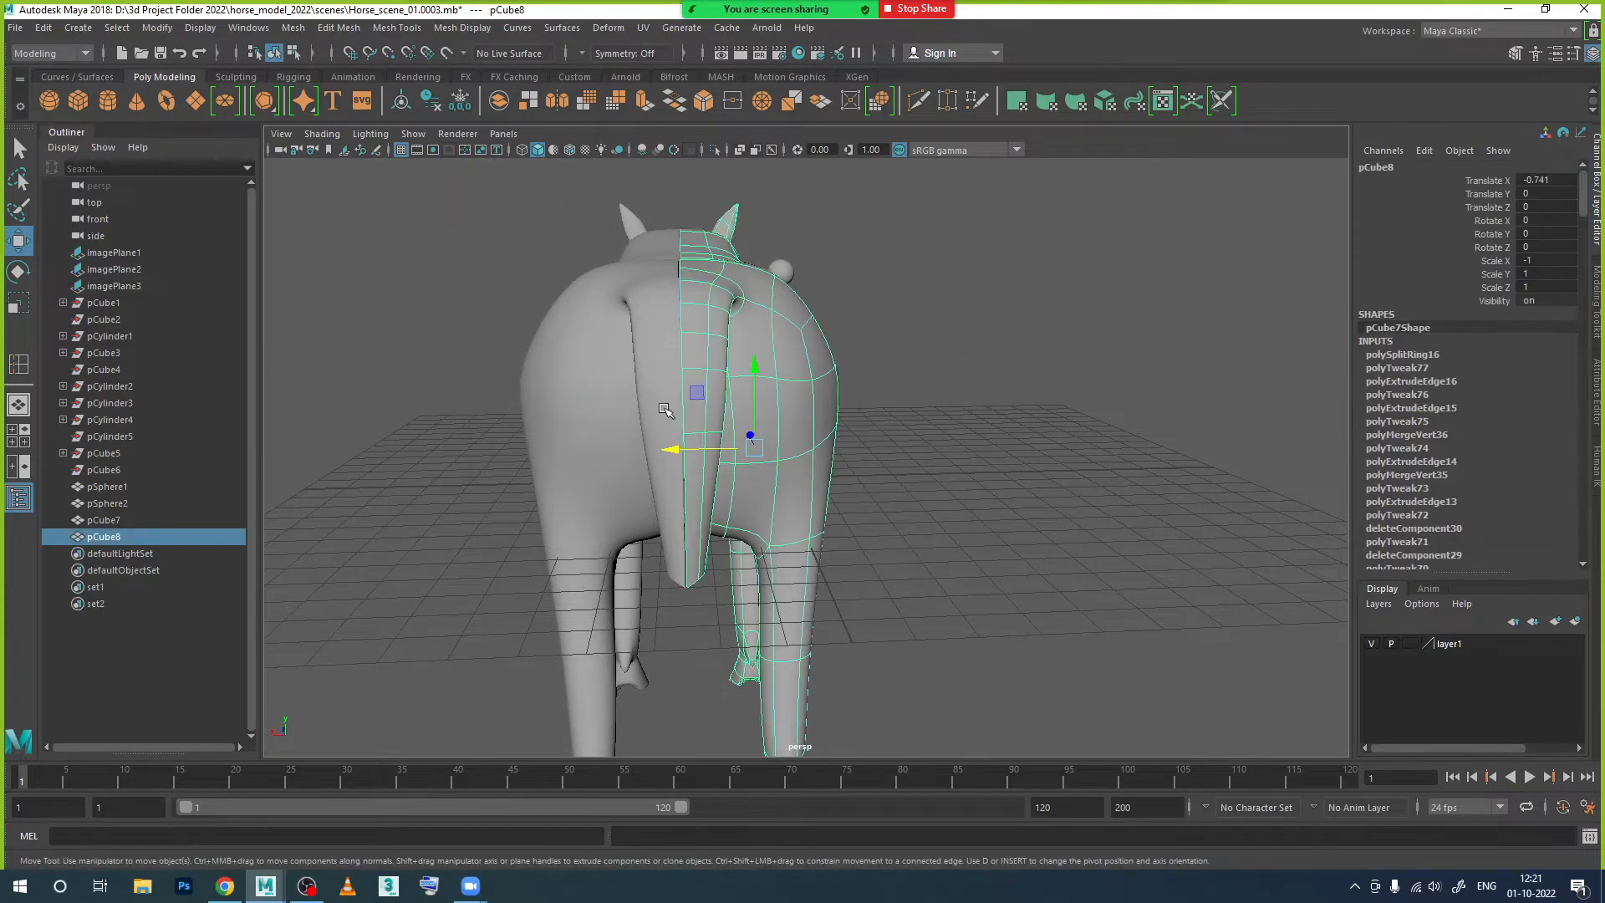
Step: Select the row of vertices across the tail just below the bend and shift it inward along X
{"action": "right_click", "coordinate": [660, 399]}
{"action": "right_click_drag", "start_coordinate": [590, 399], "coordinate": [585, 399]}
{"action": "scroll", "coordinate": [644, 435], "scroll_direction": "down", "scroll_amount": 2}
{"action": "left_click_drag", "start_coordinate": [644, 443], "coordinate": [711, 448], "text": "alt"}
{"action": "scroll", "coordinate": [764, 423], "scroll_direction": "up", "scroll_amount": 2}
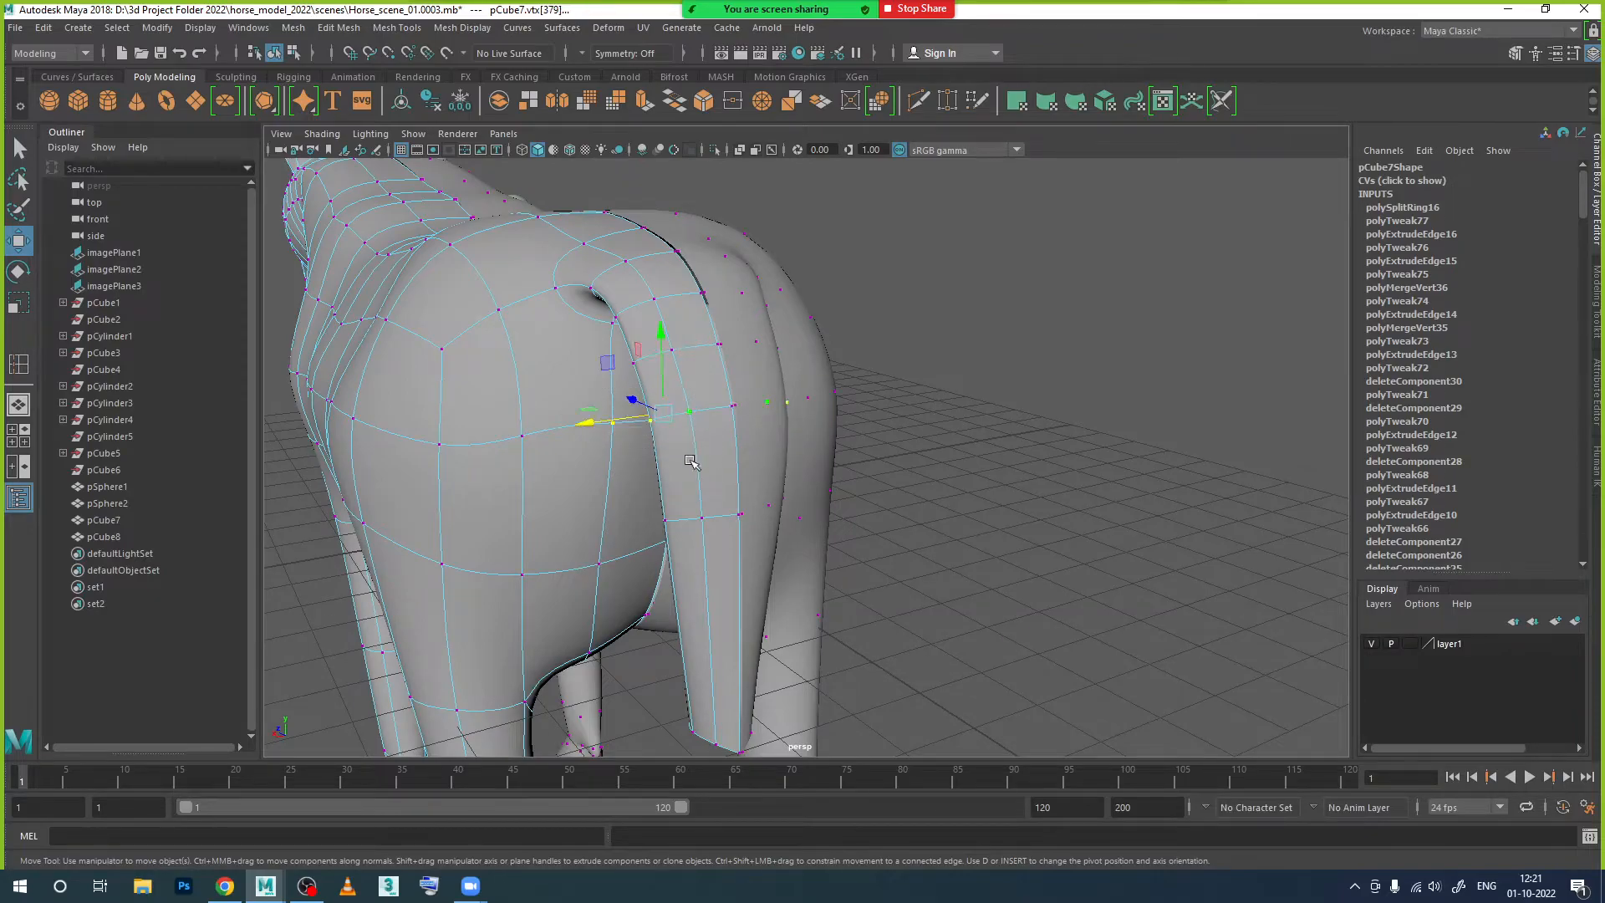
{"action": "left_click_drag", "start_coordinate": [619, 485], "coordinate": [637, 336], "text": "alt"}
{"action": "left_click_drag", "start_coordinate": [723, 432], "coordinate": [724, 433]}
{"action": "left_click_drag", "start_coordinate": [724, 433], "coordinate": [611, 445], "text": "alt"}
{"action": "left_click_drag", "start_coordinate": [560, 365], "coordinate": [568, 365]}
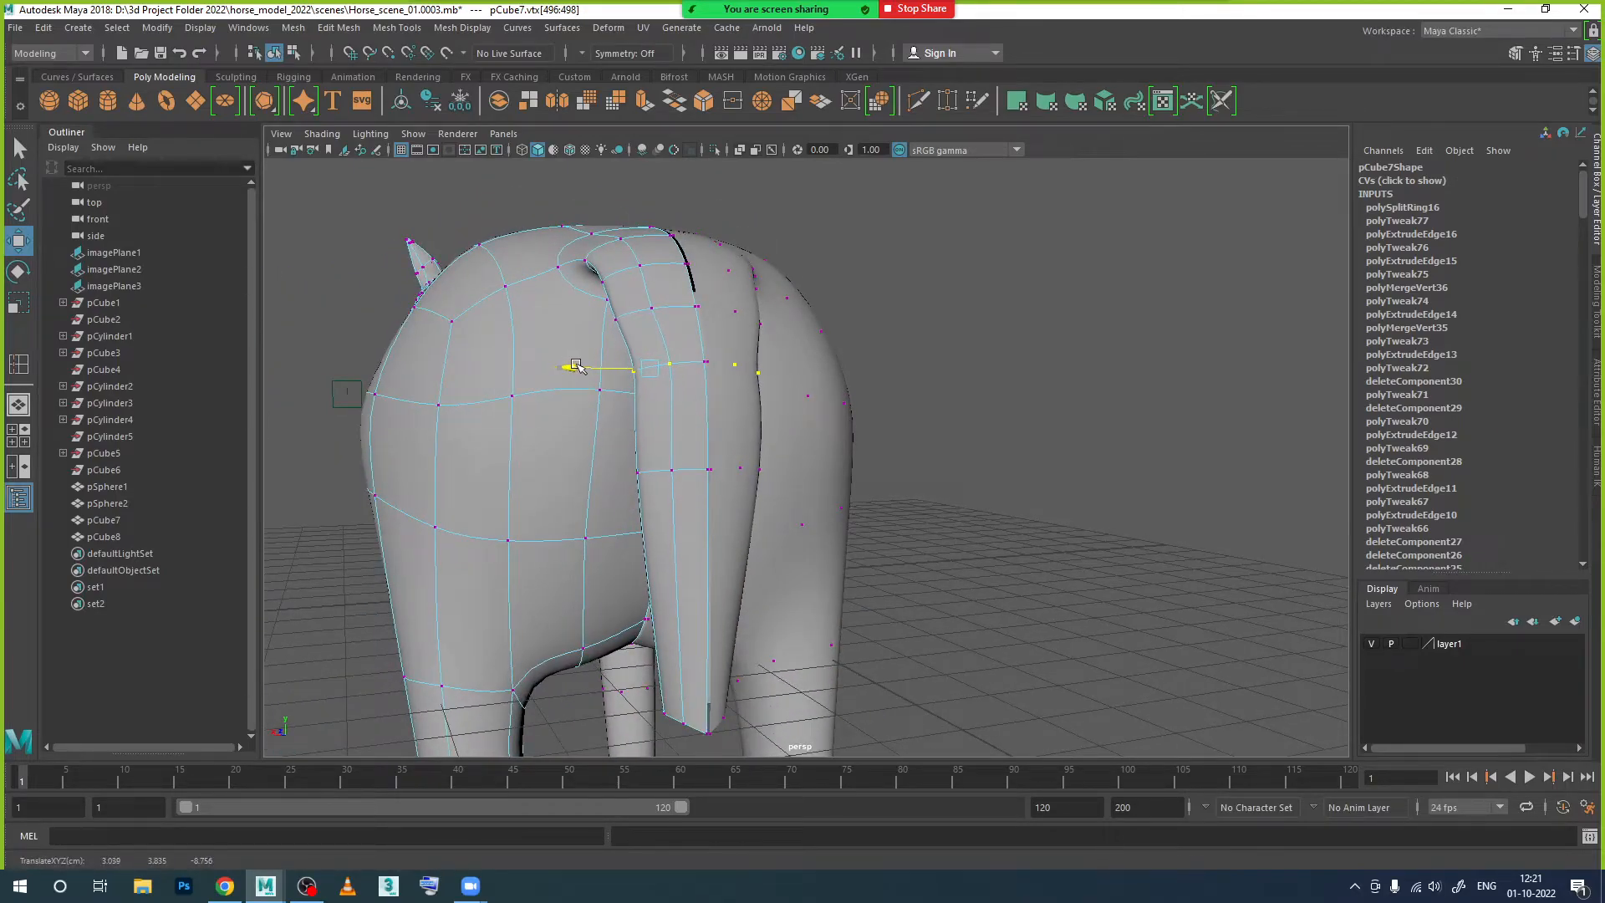
Step: Shift the next lower row of tail vertices inward along X to narrow the middle of the tail
{"action": "left_click_drag", "start_coordinate": [660, 521], "coordinate": [717, 481], "text": "alt"}
{"action": "left_click_drag", "start_coordinate": [718, 507], "coordinate": [668, 510], "text": "alt"}
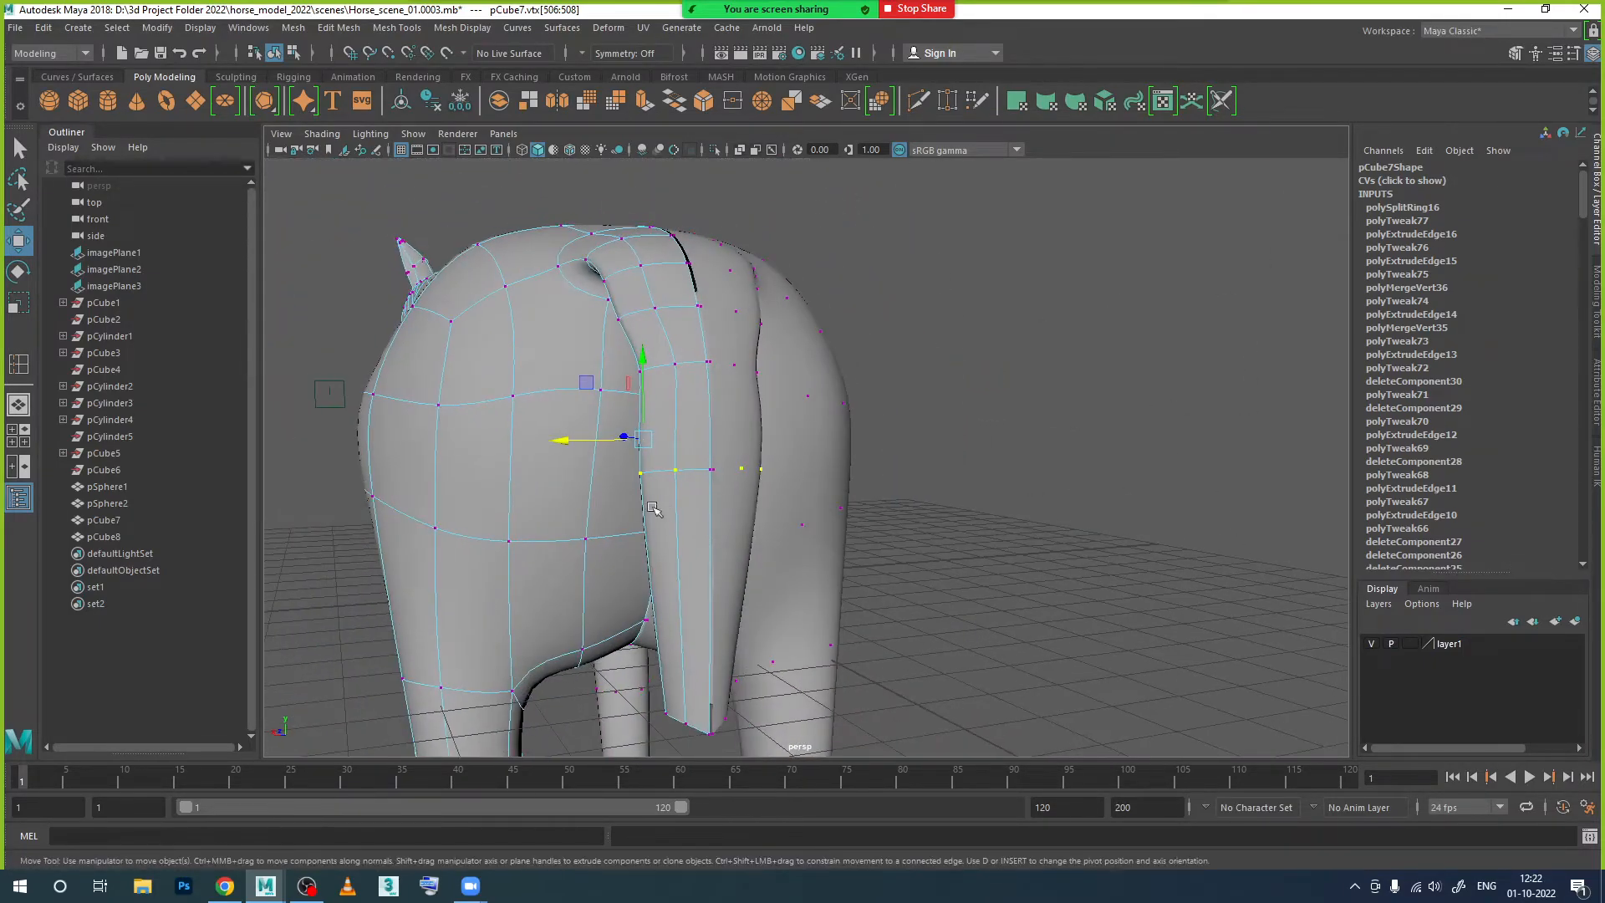
{"action": "left_click_drag", "start_coordinate": [562, 439], "coordinate": [571, 441]}
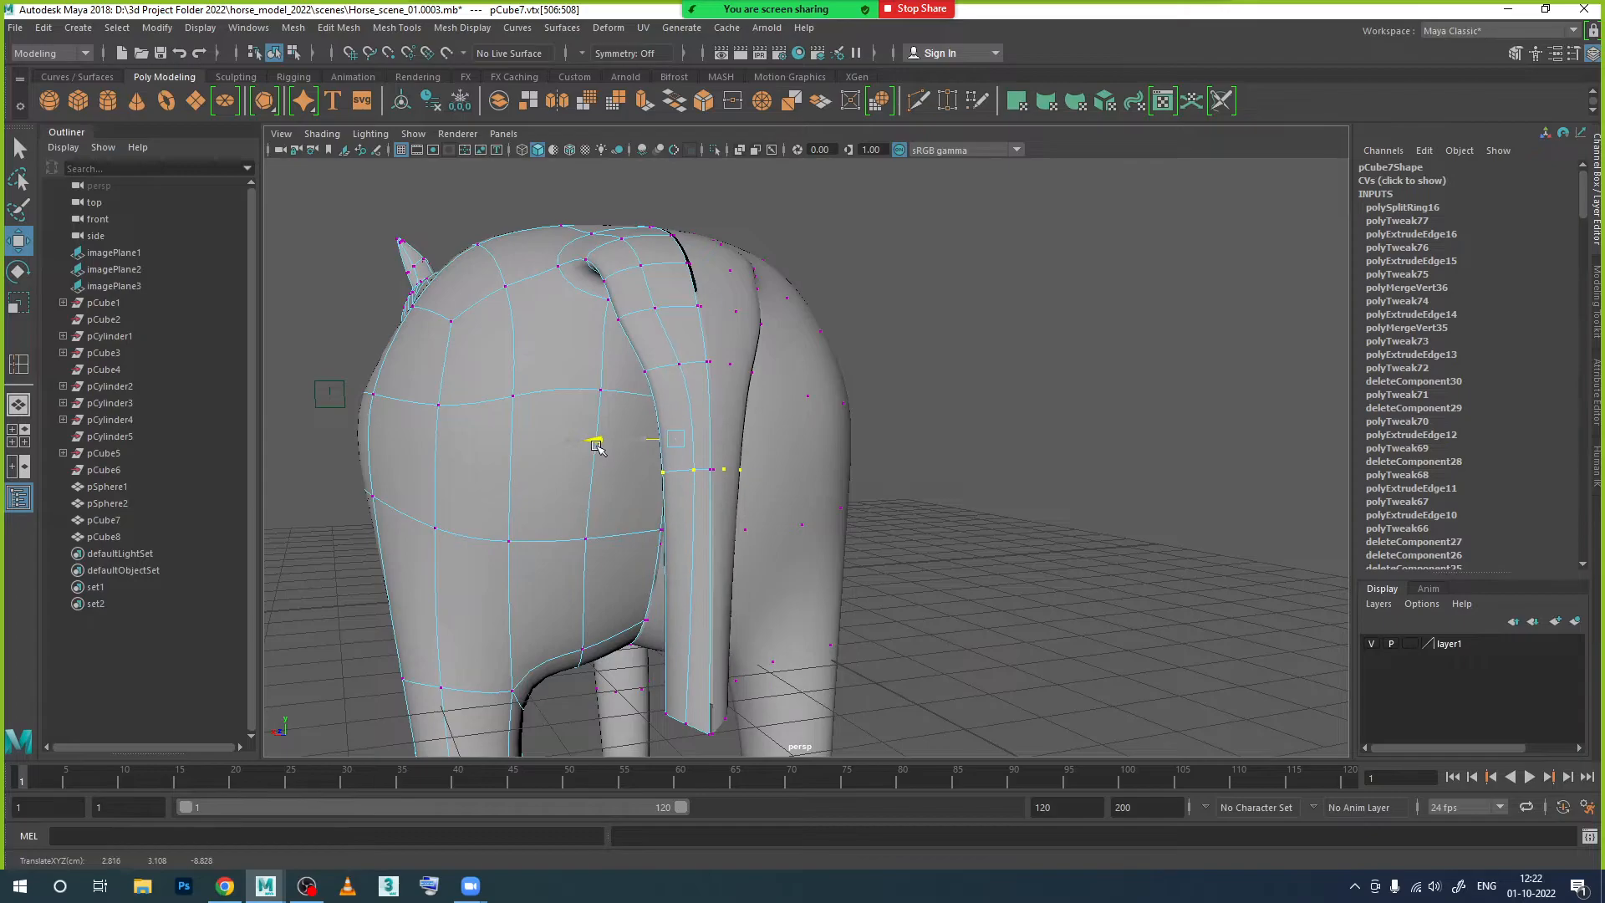
{"action": "middle_click_drag", "start_coordinate": [677, 596], "coordinate": [705, 512], "text": "alt"}
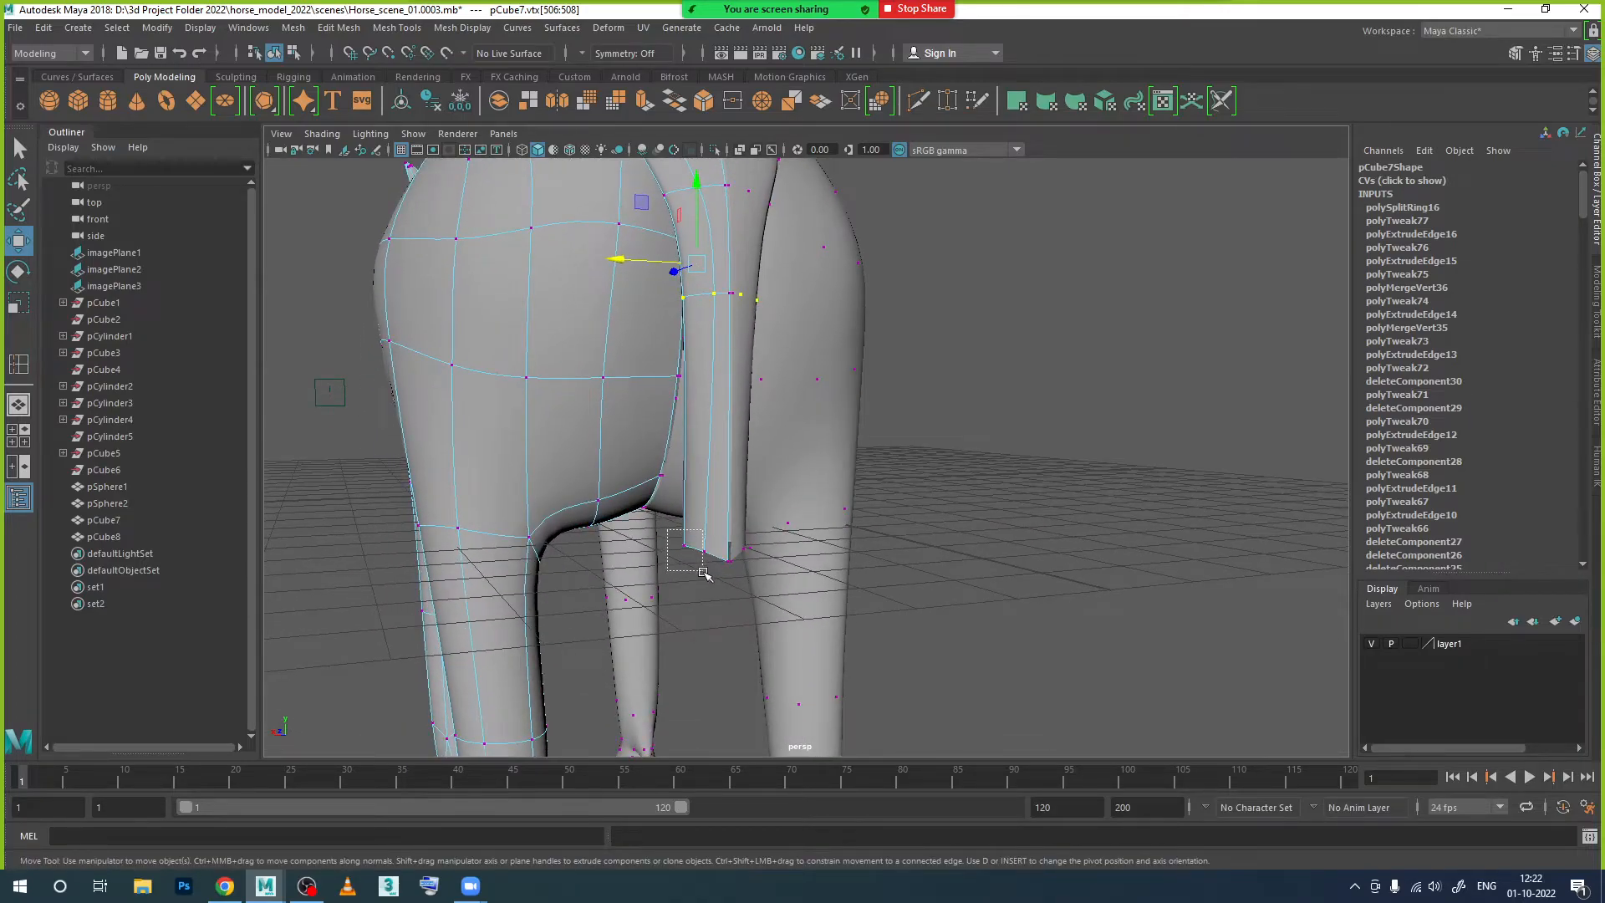
{"action": "left_click_drag", "start_coordinate": [714, 578], "coordinate": [721, 317], "text": "alt"}
{"action": "left_click_drag", "start_coordinate": [720, 317], "coordinate": [517, 194], "text": "alt"}
Step: Reshape the top of the tail's bend by moving its outer vertices along Z and Y
{"action": "left_click_drag", "start_coordinate": [812, 351], "coordinate": [727, 485], "text": "alt"}
{"action": "left_click", "coordinate": [706, 427]}
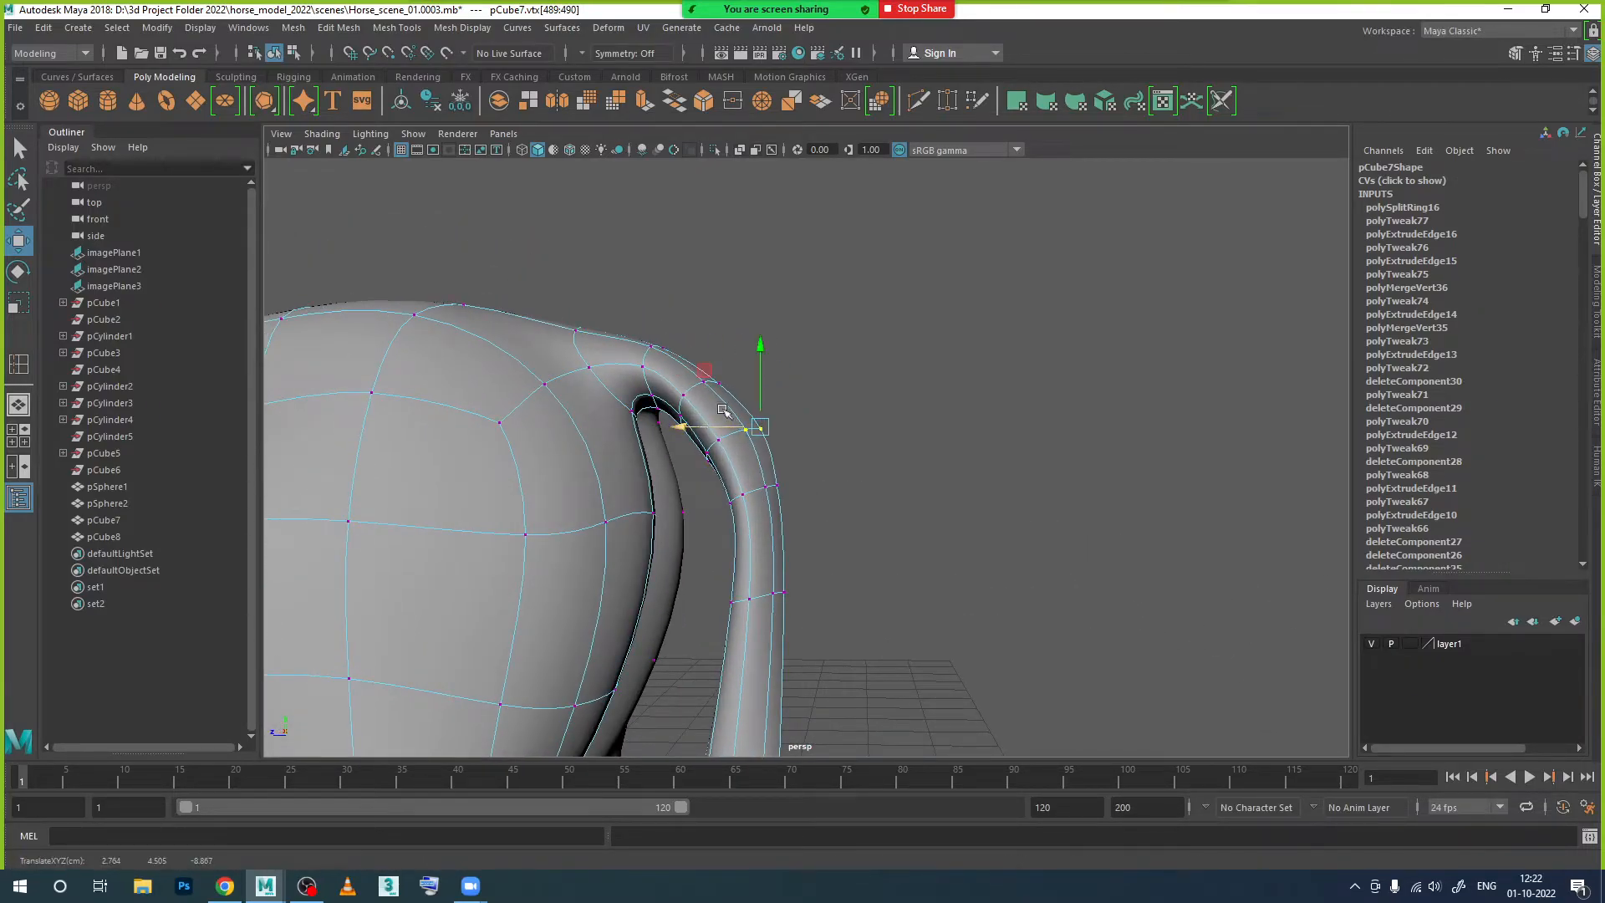
{"action": "left_click_drag", "start_coordinate": [760, 389], "coordinate": [761, 457]}
{"action": "left_click_drag", "start_coordinate": [783, 362], "coordinate": [769, 421]}
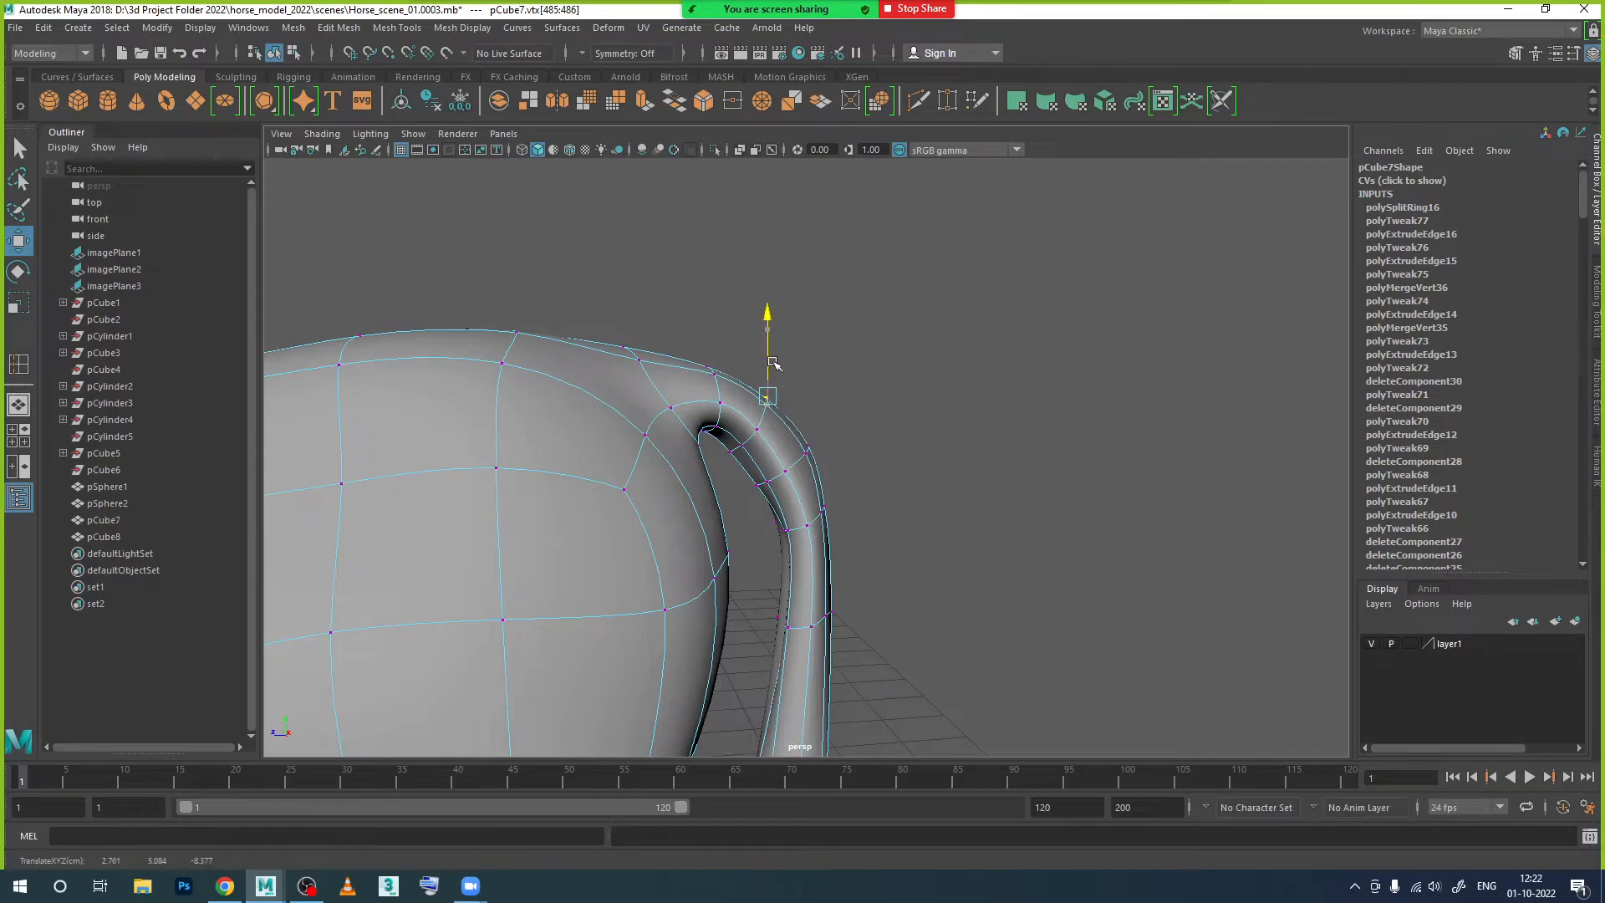
{"action": "middle_click_drag", "start_coordinate": [740, 490], "coordinate": [760, 466], "text": "alt"}
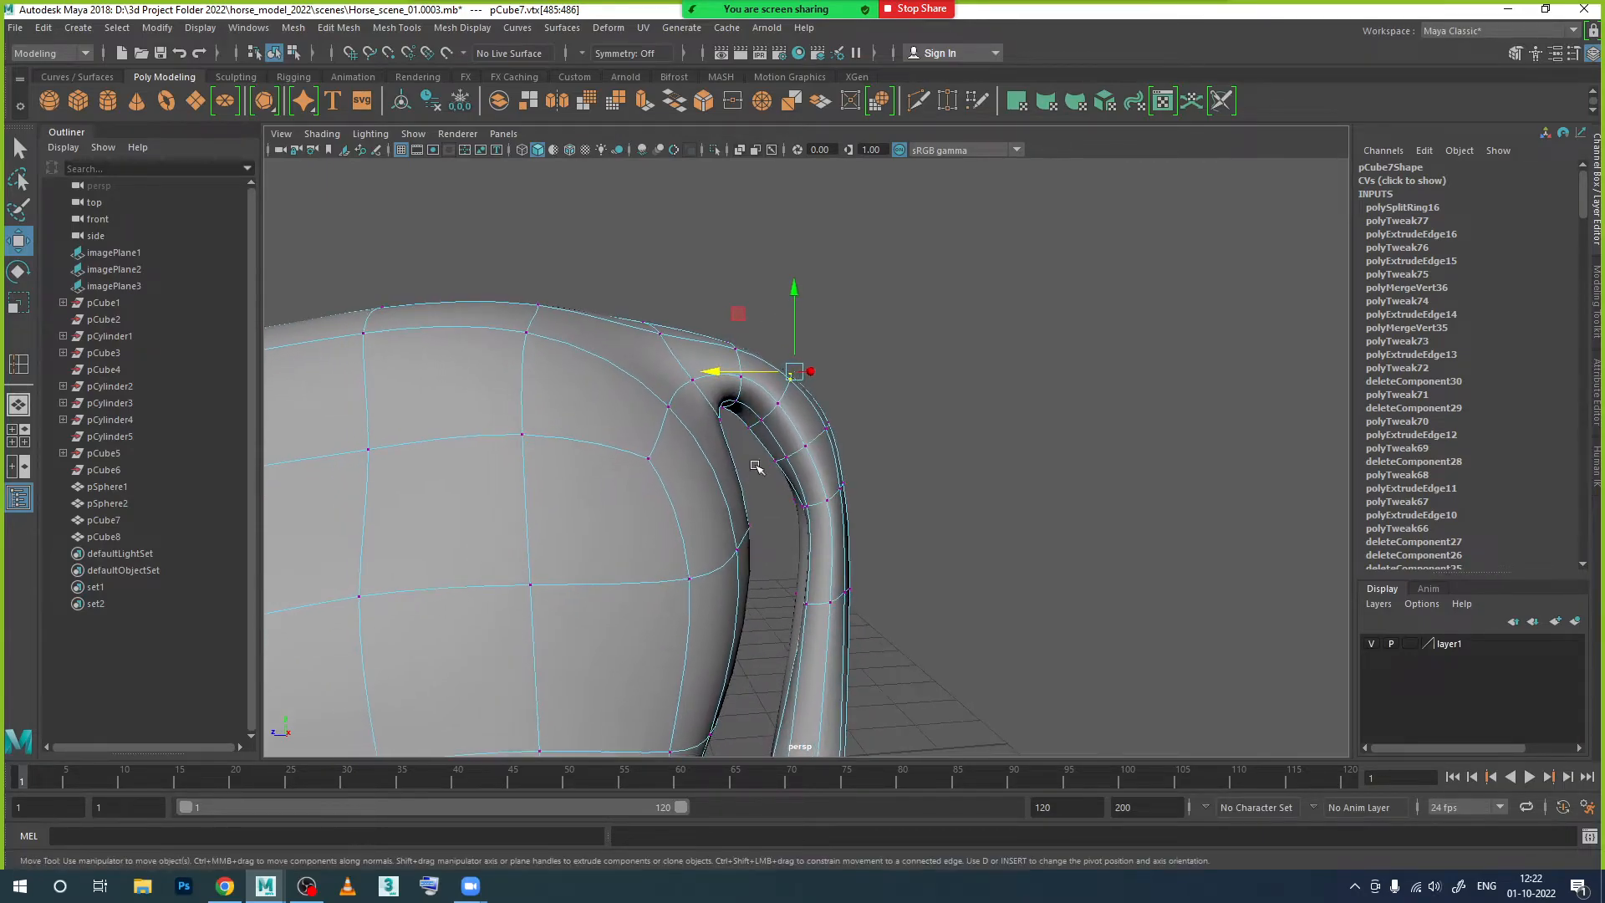
Step: Smooth the tail's side profile by moving the outer vertices at its base and below the bend along Z
{"action": "left_click_drag", "start_coordinate": [727, 303], "coordinate": [734, 296]}
{"action": "mouse_move", "coordinate": [751, 405]}
{"action": "left_mouse_down", "text": "alt"}
{"action": "mouse_move", "coordinate": [722, 448]}
{"action": "mouse_move", "coordinate": [743, 395]}
{"action": "left_mouse_up", "text": "alt"}
{"action": "left_click_drag", "start_coordinate": [825, 479], "coordinate": [776, 530]}
{"action": "left_click_drag", "start_coordinate": [749, 467], "coordinate": [757, 467]}
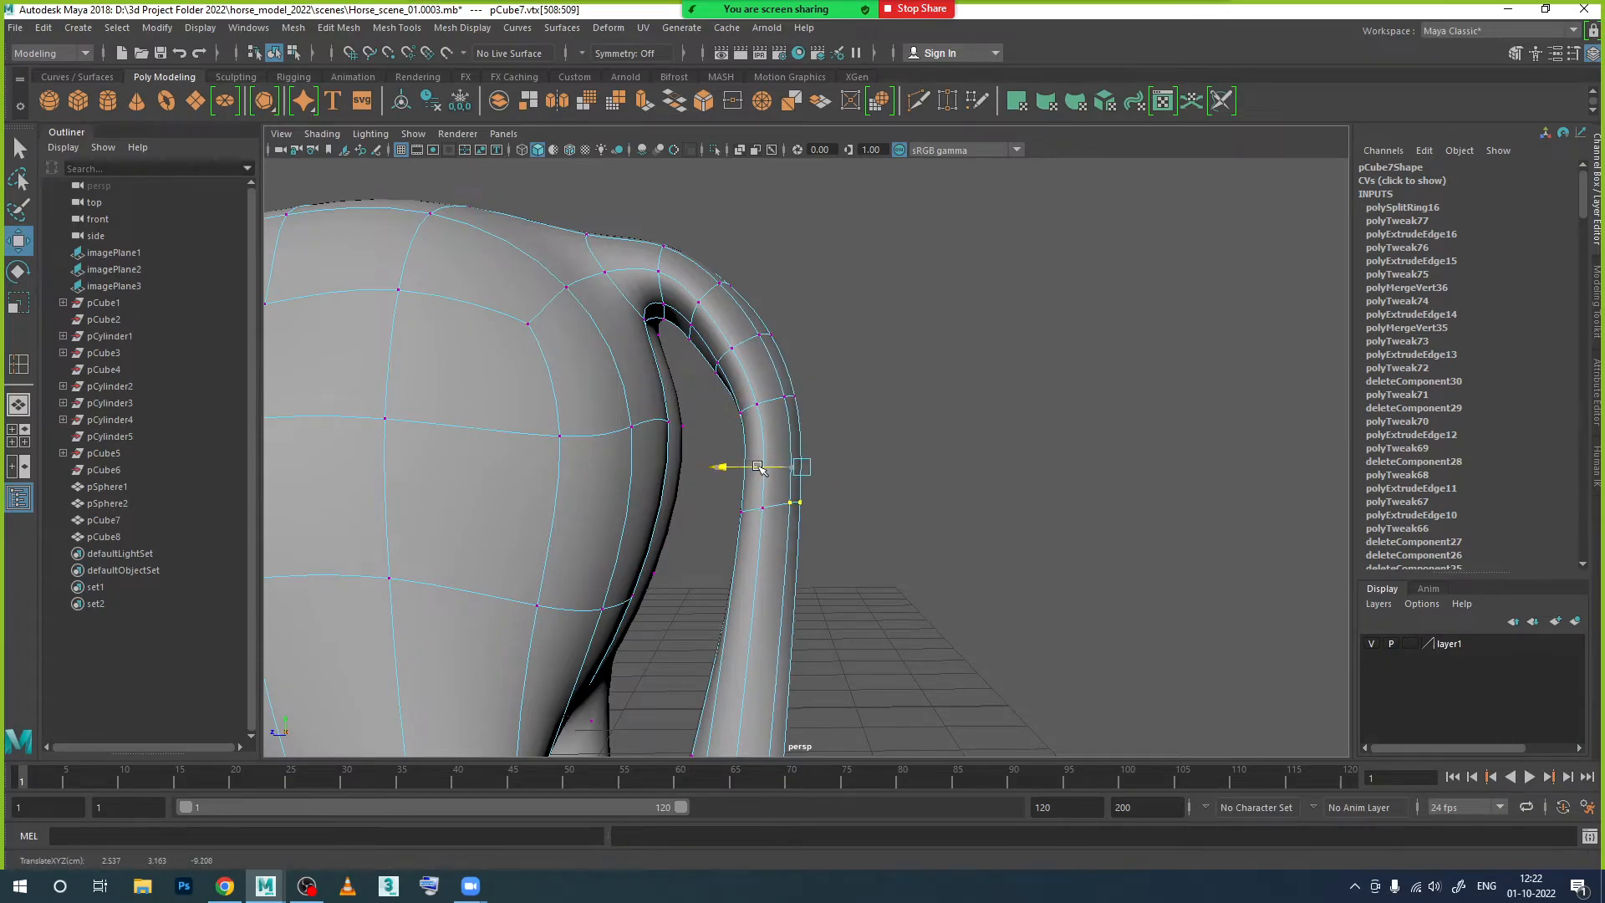
Step: Return to object mode and inspect the smoothed tail and rump from several sides
{"action": "scroll", "coordinate": [792, 510], "scroll_direction": "down", "scroll_amount": 5}
{"action": "left_click_drag", "start_coordinate": [818, 535], "coordinate": [708, 577], "text": "alt"}
{"action": "right_click_drag", "start_coordinate": [727, 404], "coordinate": [843, 373]}
{"action": "left_click", "coordinate": [855, 459]}
{"action": "scroll", "coordinate": [888, 497], "scroll_direction": "down", "scroll_amount": 5}
{"action": "left_click_drag", "start_coordinate": [889, 533], "coordinate": [609, 548], "text": "alt"}
{"action": "scroll", "coordinate": [717, 504], "scroll_direction": "up", "scroll_amount": 5}
{"action": "scroll", "coordinate": [717, 504], "scroll_direction": "up", "scroll_amount": 3}
{"action": "scroll", "coordinate": [802, 452], "scroll_direction": "up", "scroll_amount": 5}
{"action": "middle_click_drag", "start_coordinate": [819, 480], "coordinate": [753, 553], "text": "alt"}
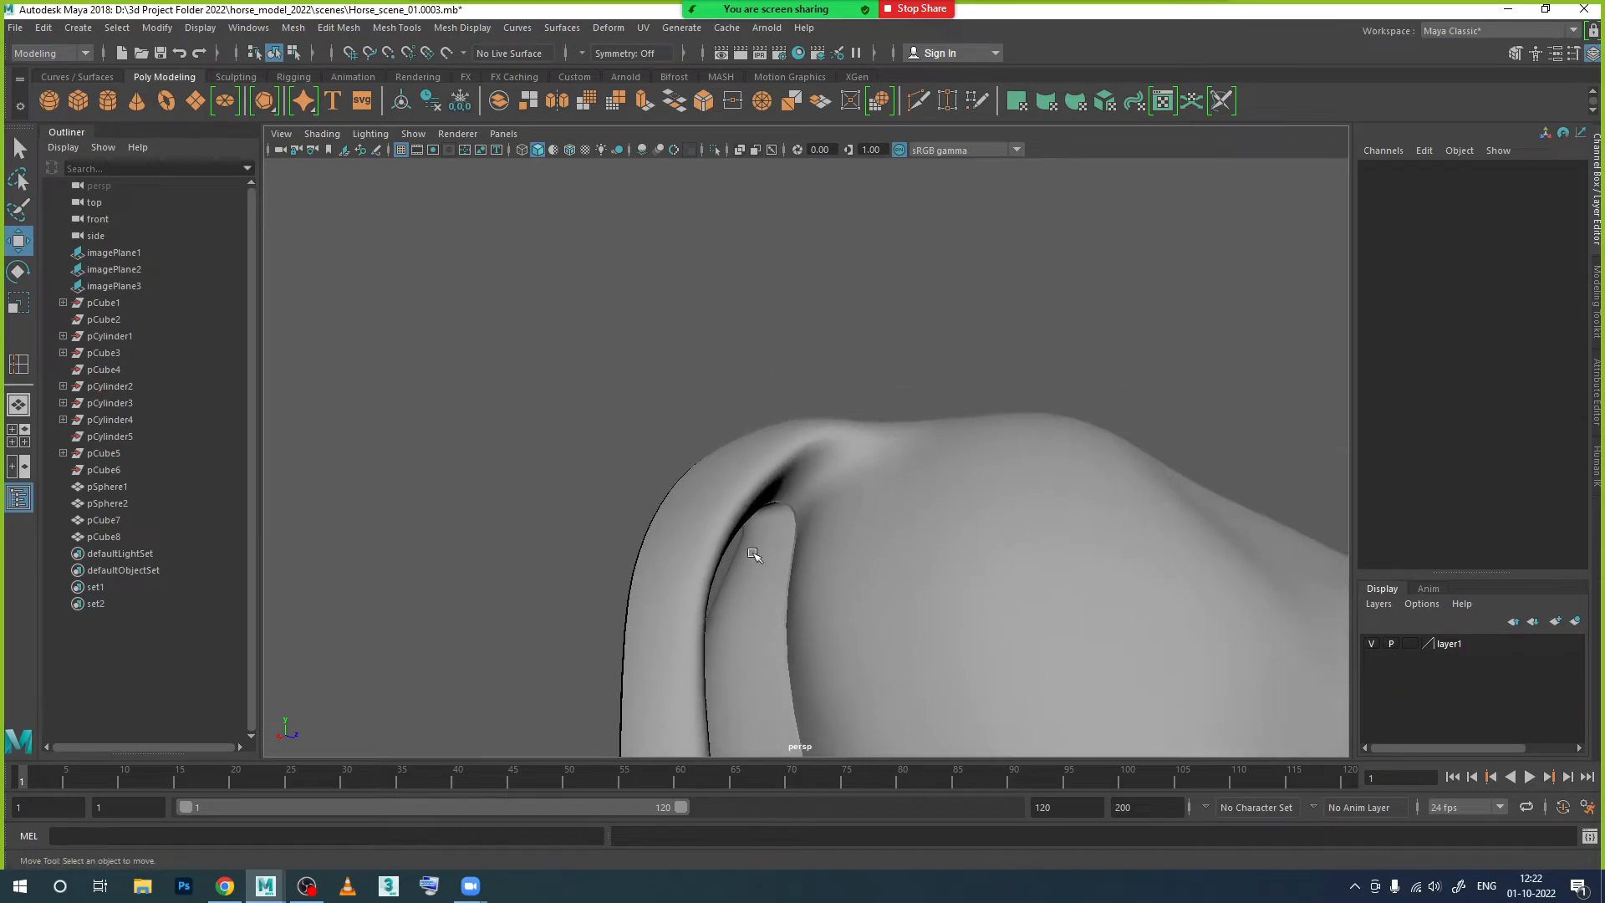
{"action": "left_click", "coordinate": [828, 491]}
{"action": "scroll", "coordinate": [829, 493], "scroll_direction": "down", "scroll_amount": 5}
{"action": "left_click_drag", "start_coordinate": [829, 494], "coordinate": [880, 565], "text": "alt"}
{"action": "middle_click_drag", "start_coordinate": [881, 566], "coordinate": [560, 409], "text": "alt"}
{"action": "left_click_drag", "start_coordinate": [560, 410], "coordinate": [889, 511], "text": "alt"}
{"action": "scroll", "coordinate": [746, 553], "scroll_direction": "up", "scroll_amount": 4}
Step: Adjust single vertices on the outer curve at the tail's base to round its transition into the rump
{"action": "left_click_drag", "start_coordinate": [719, 501], "coordinate": [737, 460], "text": "alt"}
{"action": "left_click", "coordinate": [689, 490]}
{"action": "right_click_drag", "start_coordinate": [735, 405], "coordinate": [660, 406]}
{"action": "left_click", "coordinate": [750, 436]}
{"action": "left_click_drag", "start_coordinate": [745, 512], "coordinate": [771, 421], "text": "alt"}
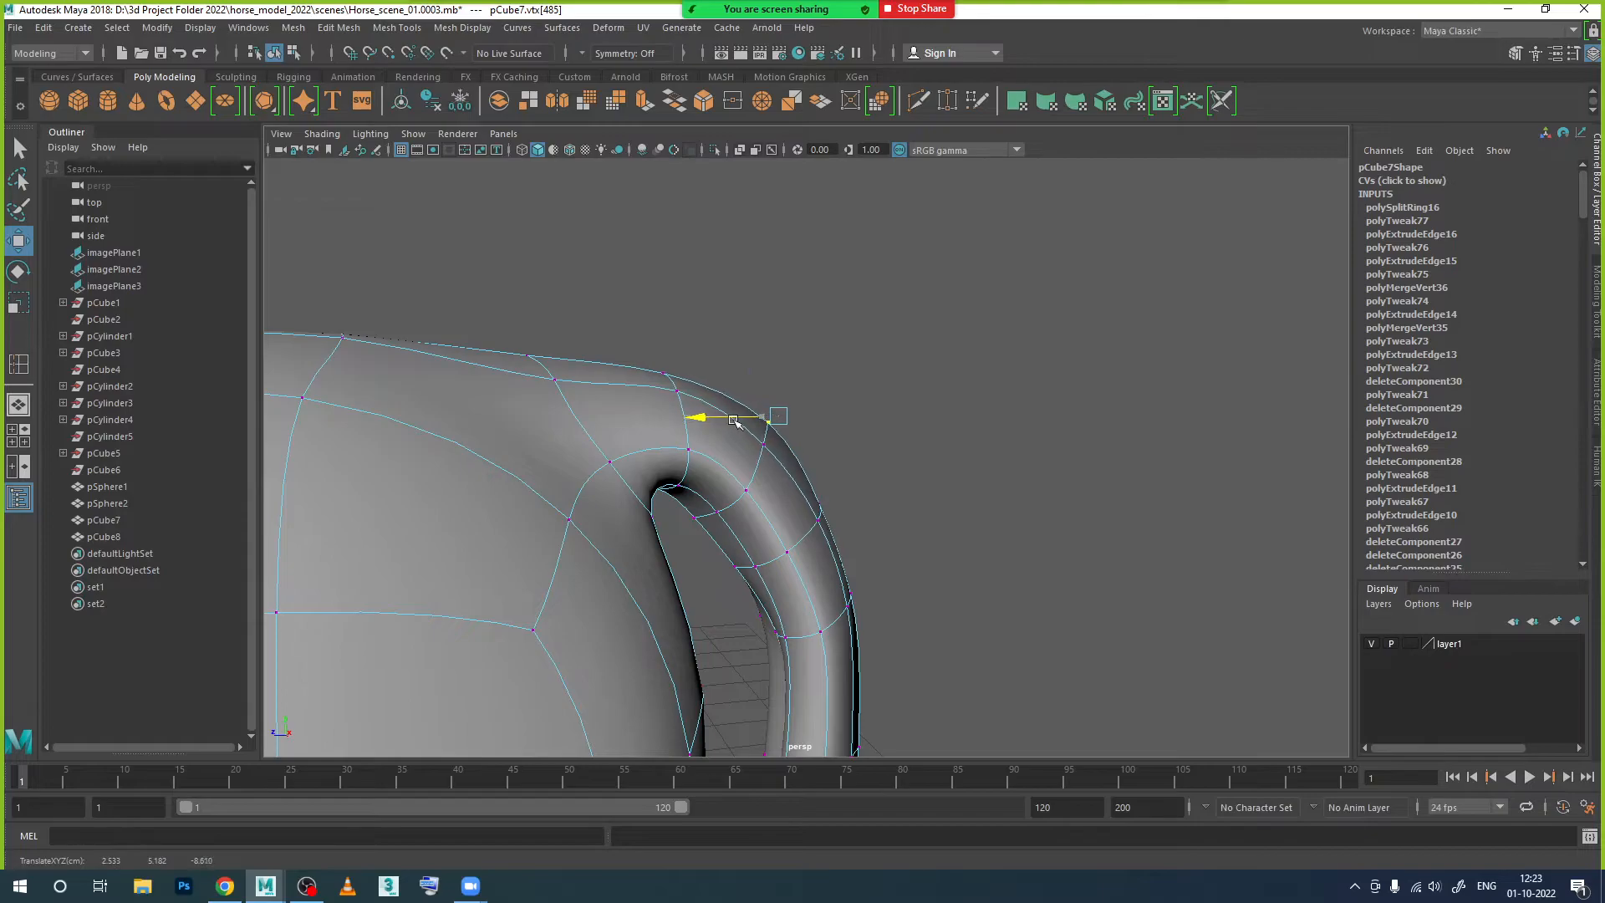
{"action": "left_click", "coordinate": [764, 446]}
{"action": "left_click_drag", "start_coordinate": [765, 449], "coordinate": [891, 506], "text": "alt"}
{"action": "left_click_drag", "start_coordinate": [841, 634], "coordinate": [853, 572], "text": "alt"}
{"action": "left_click", "coordinate": [832, 487]}
{"action": "left_click_drag", "start_coordinate": [897, 495], "coordinate": [888, 495]}
{"action": "scroll", "coordinate": [895, 600], "scroll_direction": "down", "scroll_amount": 5}
Step: Adjust the vertices along the tail's side edge near its base as seen from behind
{"action": "left_click_drag", "start_coordinate": [901, 609], "coordinate": [675, 620], "text": "alt"}
{"action": "left_click", "coordinate": [739, 453]}
{"action": "left_click_drag", "start_coordinate": [649, 441], "coordinate": [739, 474]}
{"action": "left_click", "coordinate": [765, 426]}
{"action": "left_click", "coordinate": [761, 448]}
{"action": "left_click", "coordinate": [722, 481]}
{"action": "left_click", "coordinate": [759, 497]}
{"action": "left_click", "coordinate": [739, 515]}
{"action": "left_click", "coordinate": [744, 565]}
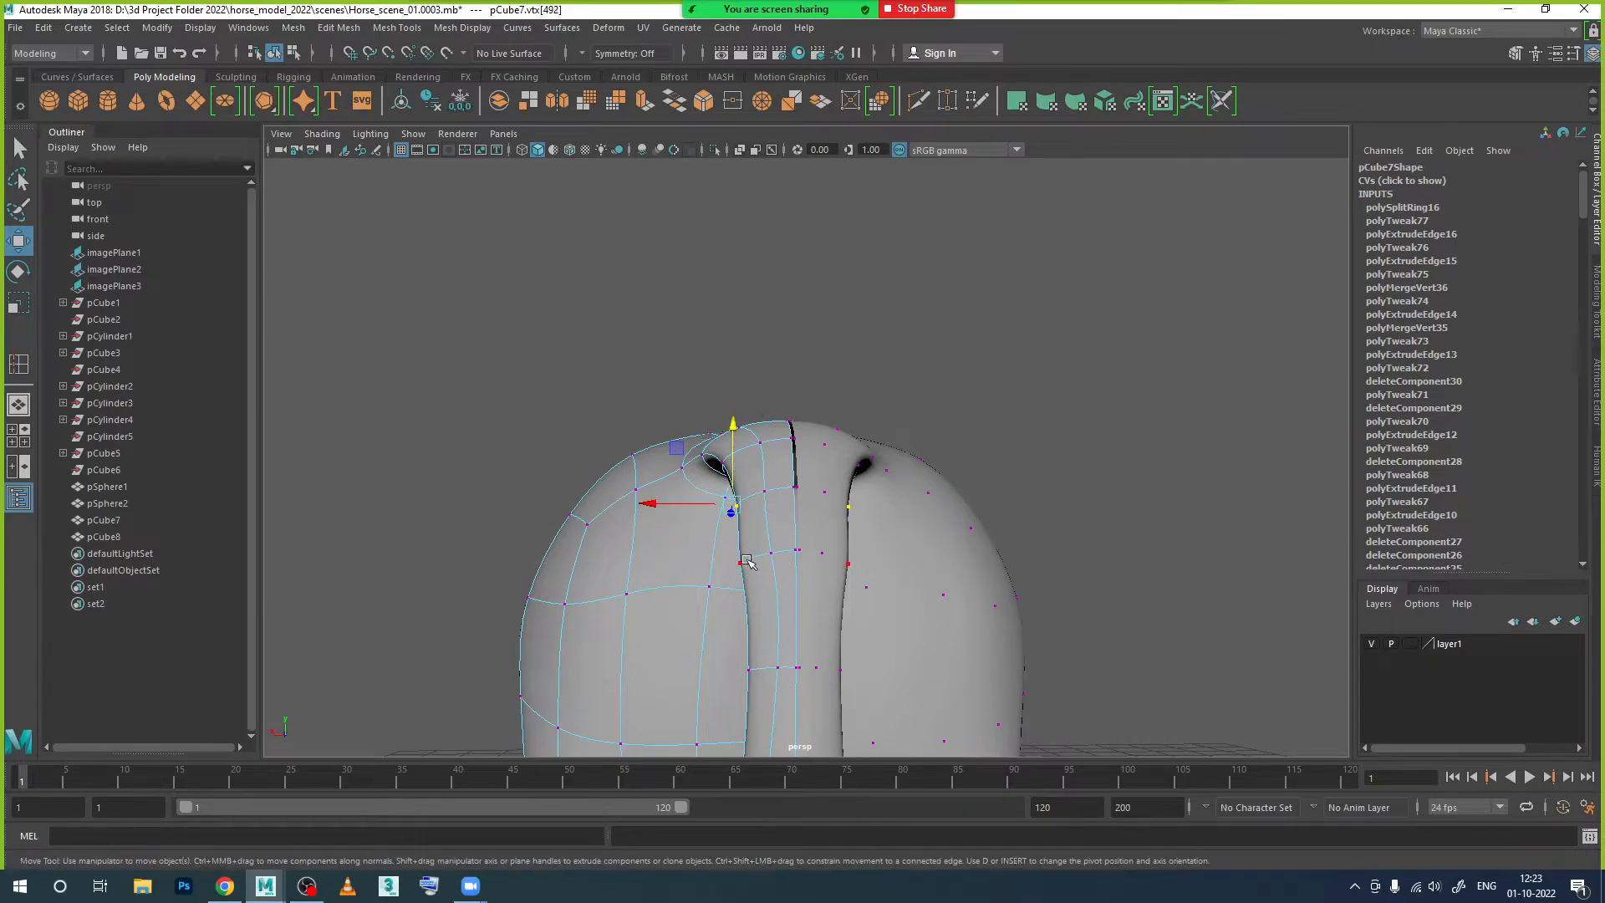
{"action": "left_click_drag", "start_coordinate": [693, 558], "coordinate": [848, 520]}
{"action": "scroll", "coordinate": [718, 585], "scroll_direction": "down", "scroll_amount": 2}
Step: Return to object mode and review the whole smoothed horse, including the tail's side profile
{"action": "right_click_drag", "start_coordinate": [810, 505], "coordinate": [894, 381]}
{"action": "left_click", "coordinate": [917, 437]}
{"action": "scroll", "coordinate": [919, 468], "scroll_direction": "down", "scroll_amount": 10}
{"action": "left_click_drag", "start_coordinate": [844, 538], "coordinate": [927, 590], "text": "alt"}
{"action": "scroll", "coordinate": [808, 466], "scroll_direction": "up", "scroll_amount": 6}
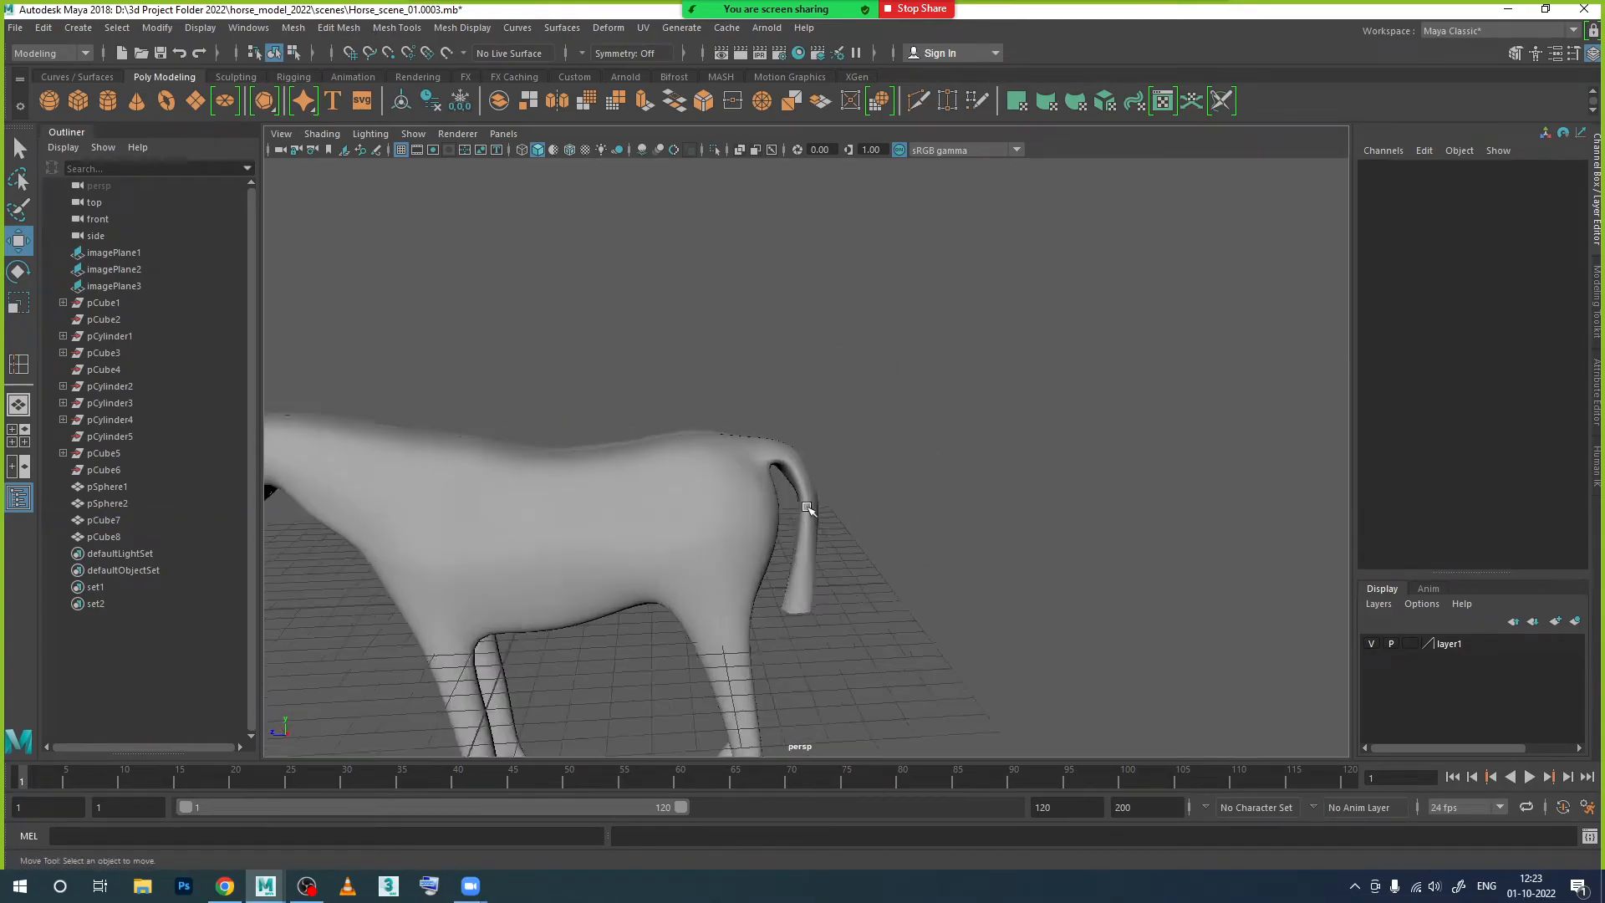
{"action": "scroll", "coordinate": [807, 466], "scroll_direction": "down", "scroll_amount": 4}
{"action": "left_click_drag", "start_coordinate": [760, 498], "coordinate": [880, 420], "text": "alt"}
{"action": "left_click", "coordinate": [1014, 519]}
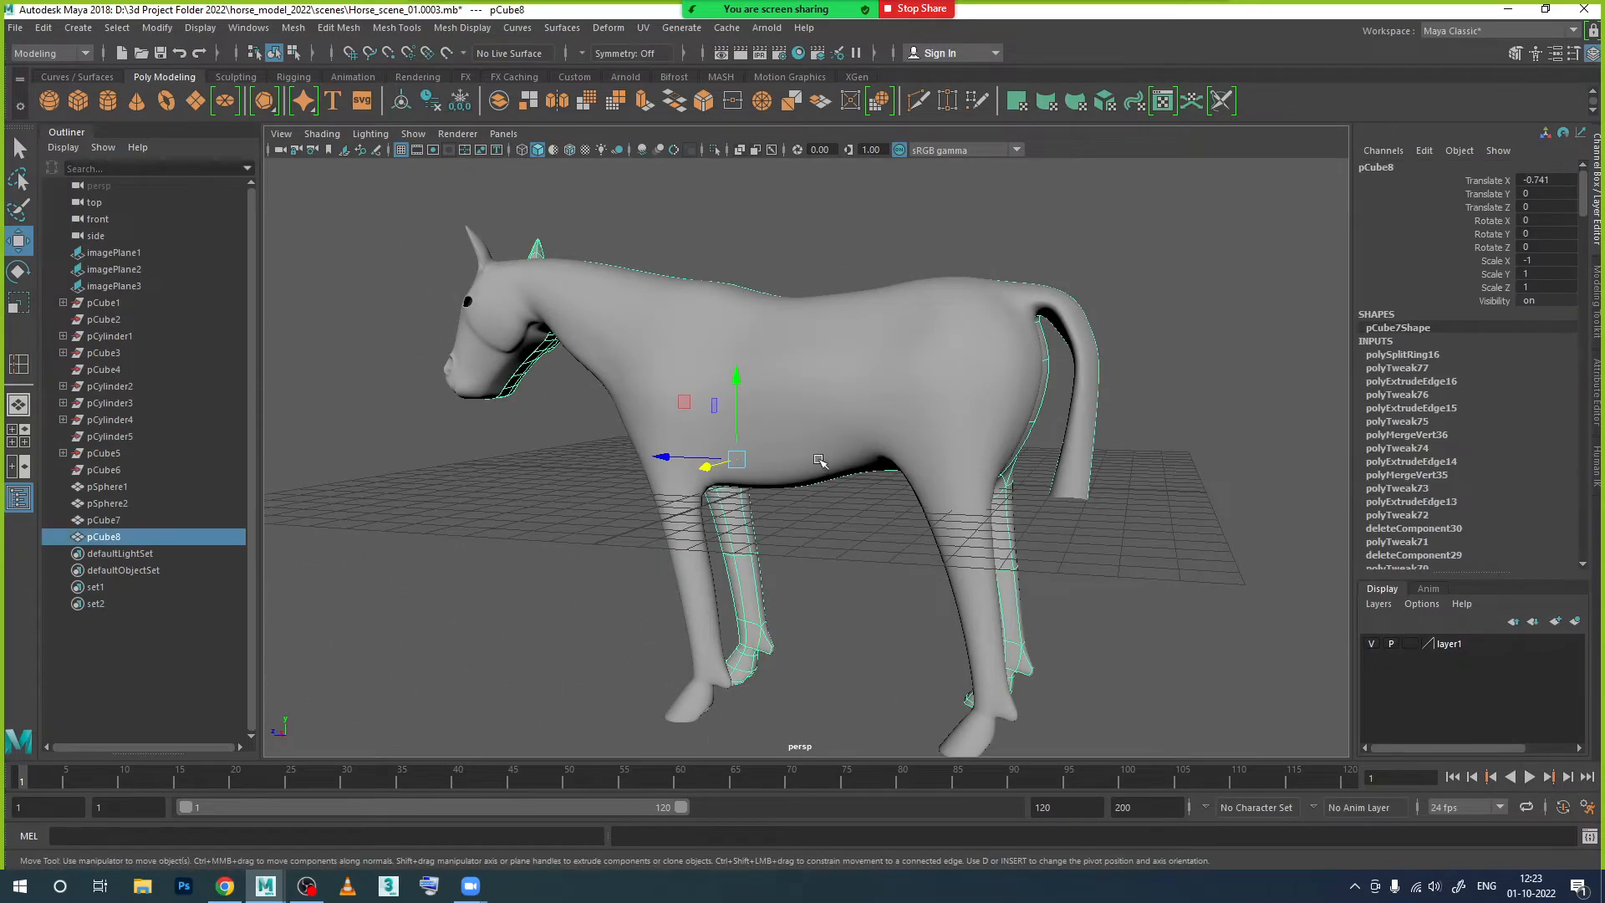
{"action": "left_click", "coordinate": [1034, 540]}
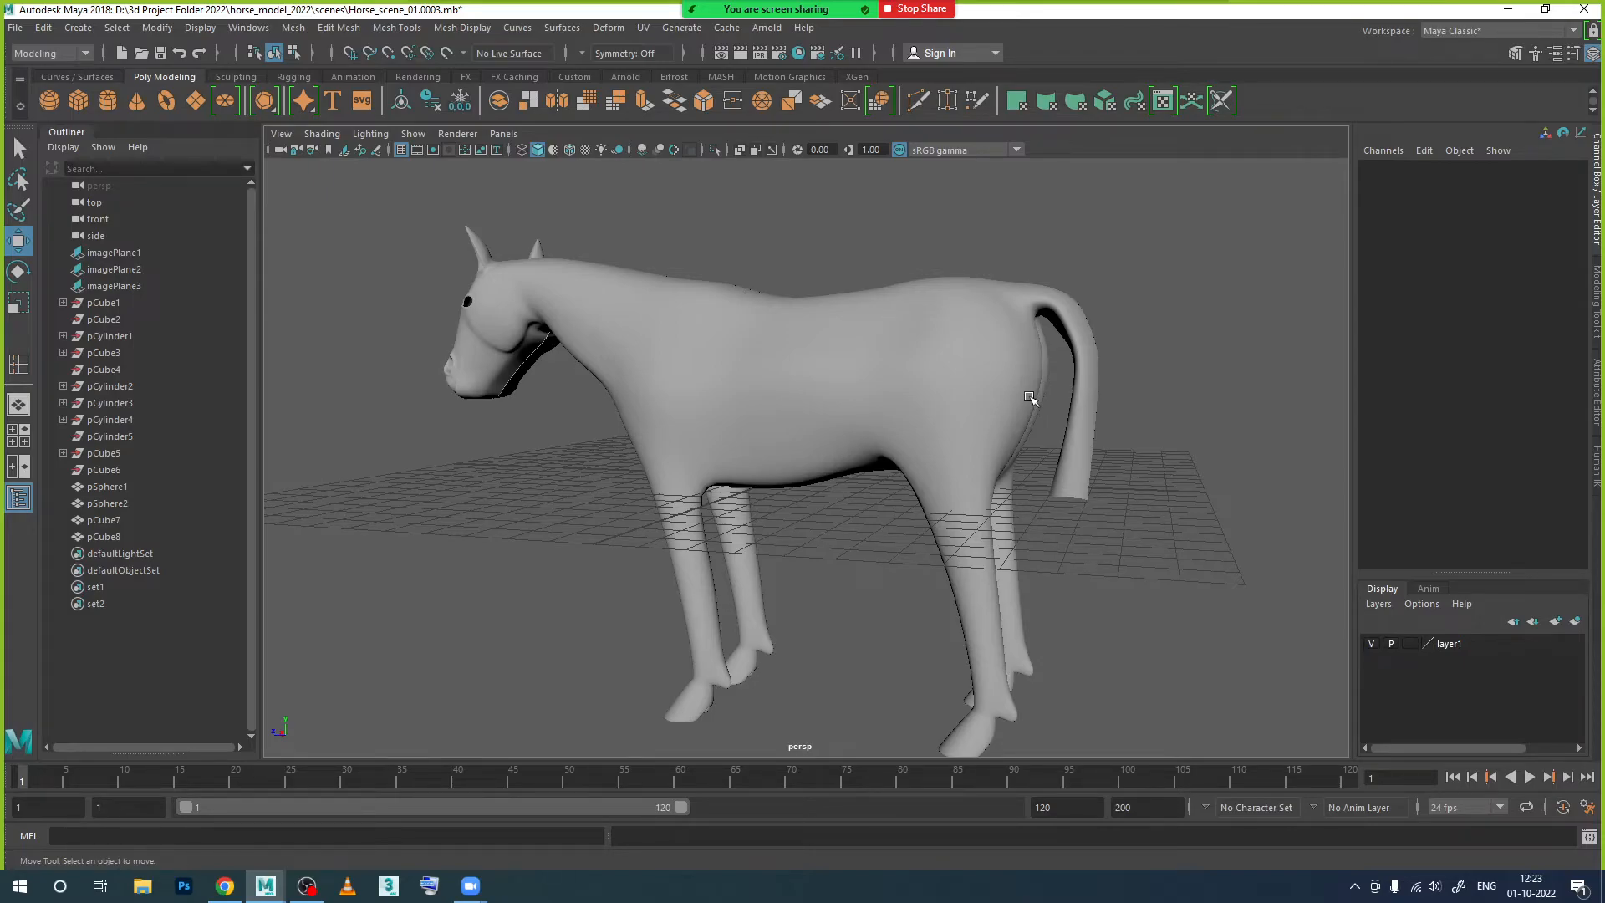
Step: Scale the original half along X to about 0.777 to make the horse narrower
{"action": "left_click_drag", "start_coordinate": [723, 373], "coordinate": [861, 504], "text": "alt"}
{"action": "left_click", "coordinate": [782, 429]}
{"action": "key", "text": "r"}
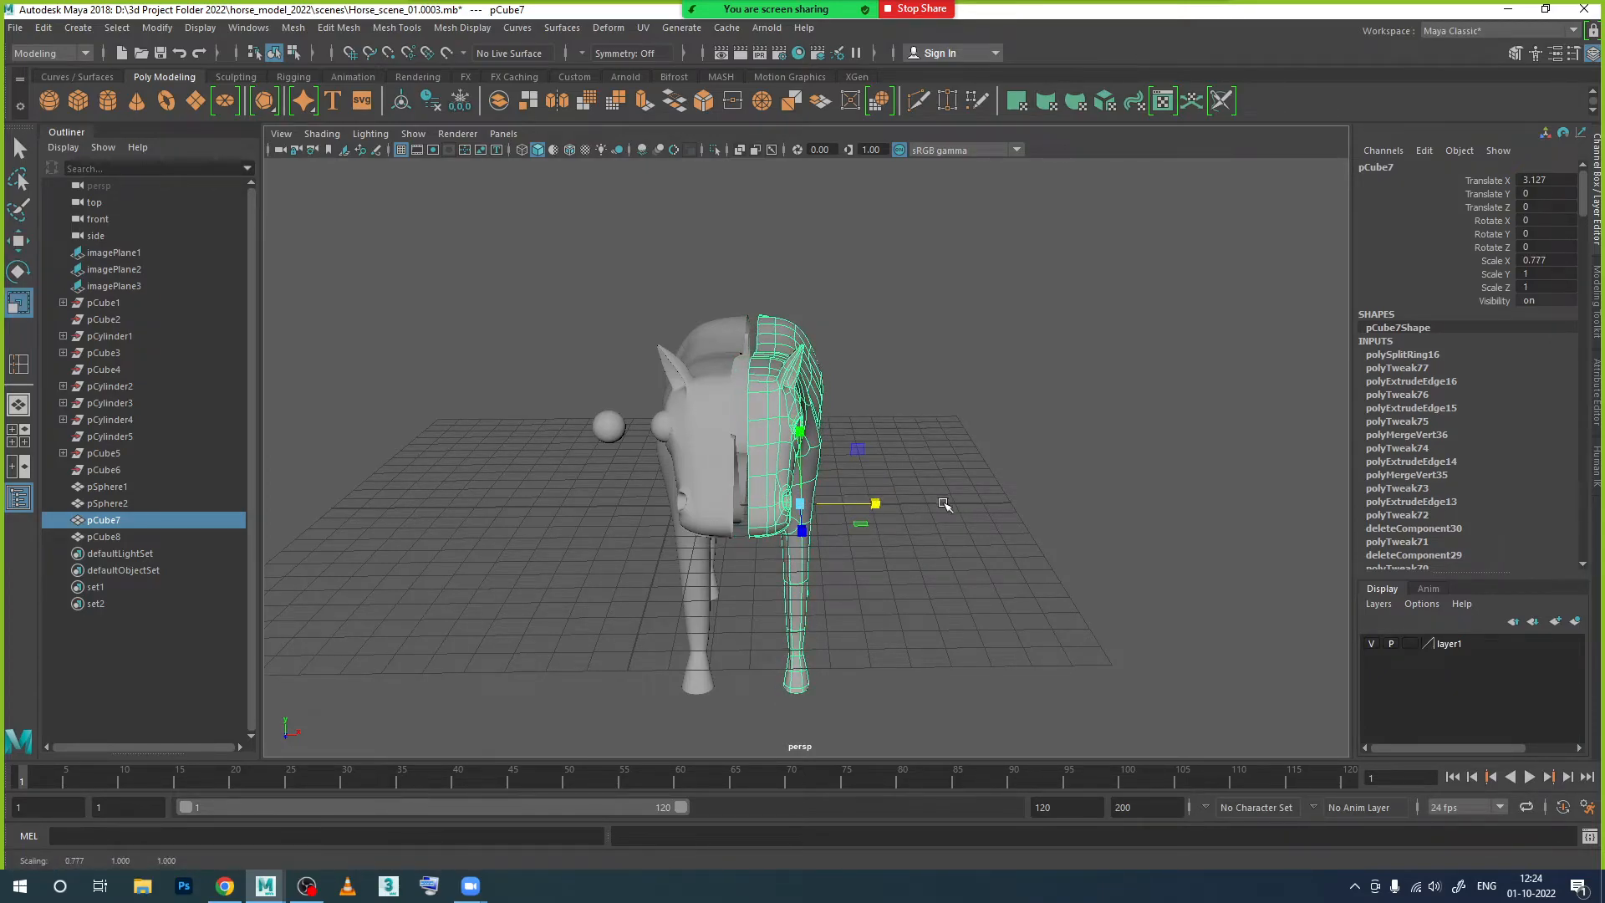
{"action": "left_click", "coordinate": [19, 241]}
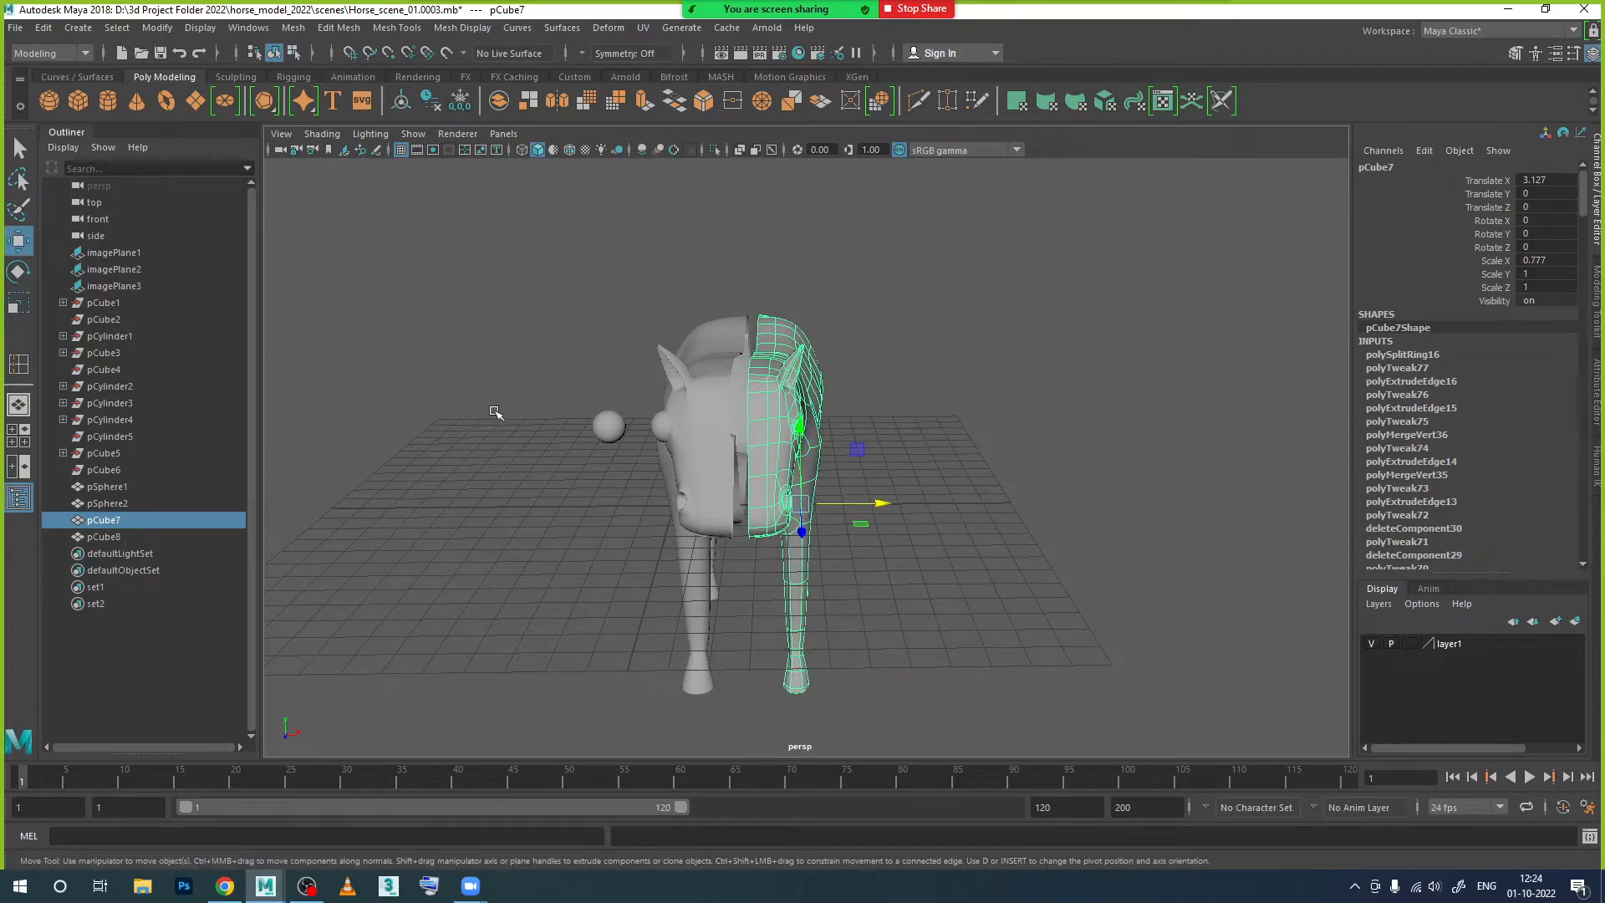
Step: Delete the mirrored half of the horse
{"action": "left_click", "coordinate": [508, 416]}
{"action": "left_click", "coordinate": [724, 495]}
{"action": "key", "text": "Delete"}
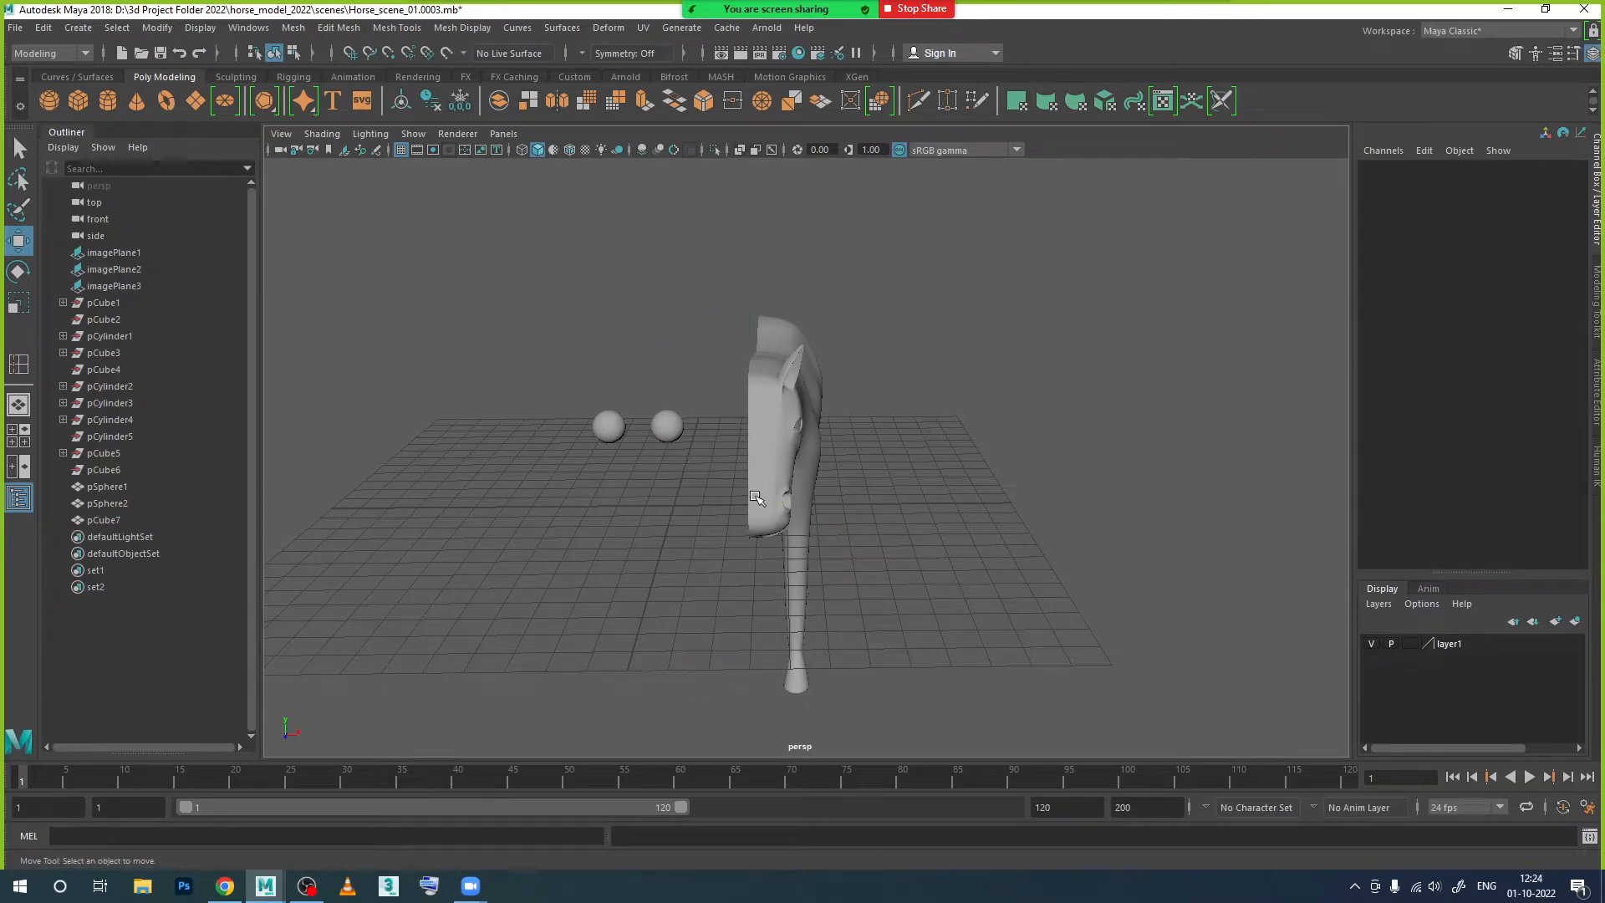
Step: Move the original half along X to about -0.095, near the grid centre
{"action": "left_click", "coordinate": [758, 497]}
{"action": "left_click_drag", "start_coordinate": [863, 507], "coordinate": [768, 510]}
{"action": "left_click", "coordinate": [766, 508]}
{"action": "left_click", "coordinate": [683, 482]}
{"action": "left_click", "coordinate": [850, 561]}
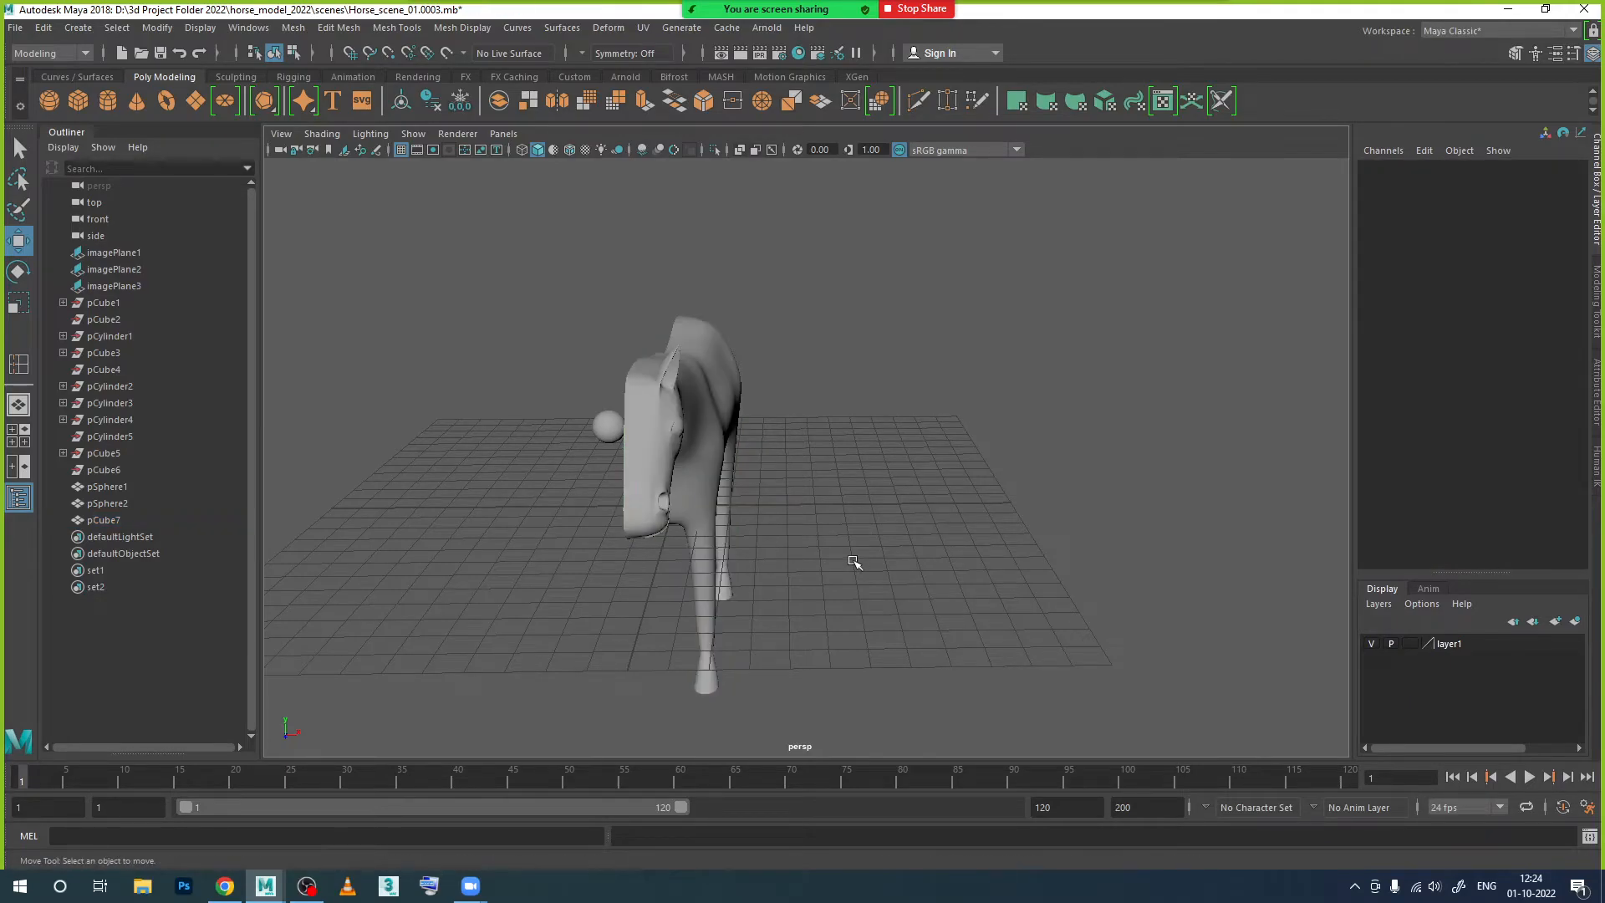
Step: Try to create a mirrored instance with Duplicate Special using an X scale of -1
{"action": "left_click", "coordinate": [43, 27]}
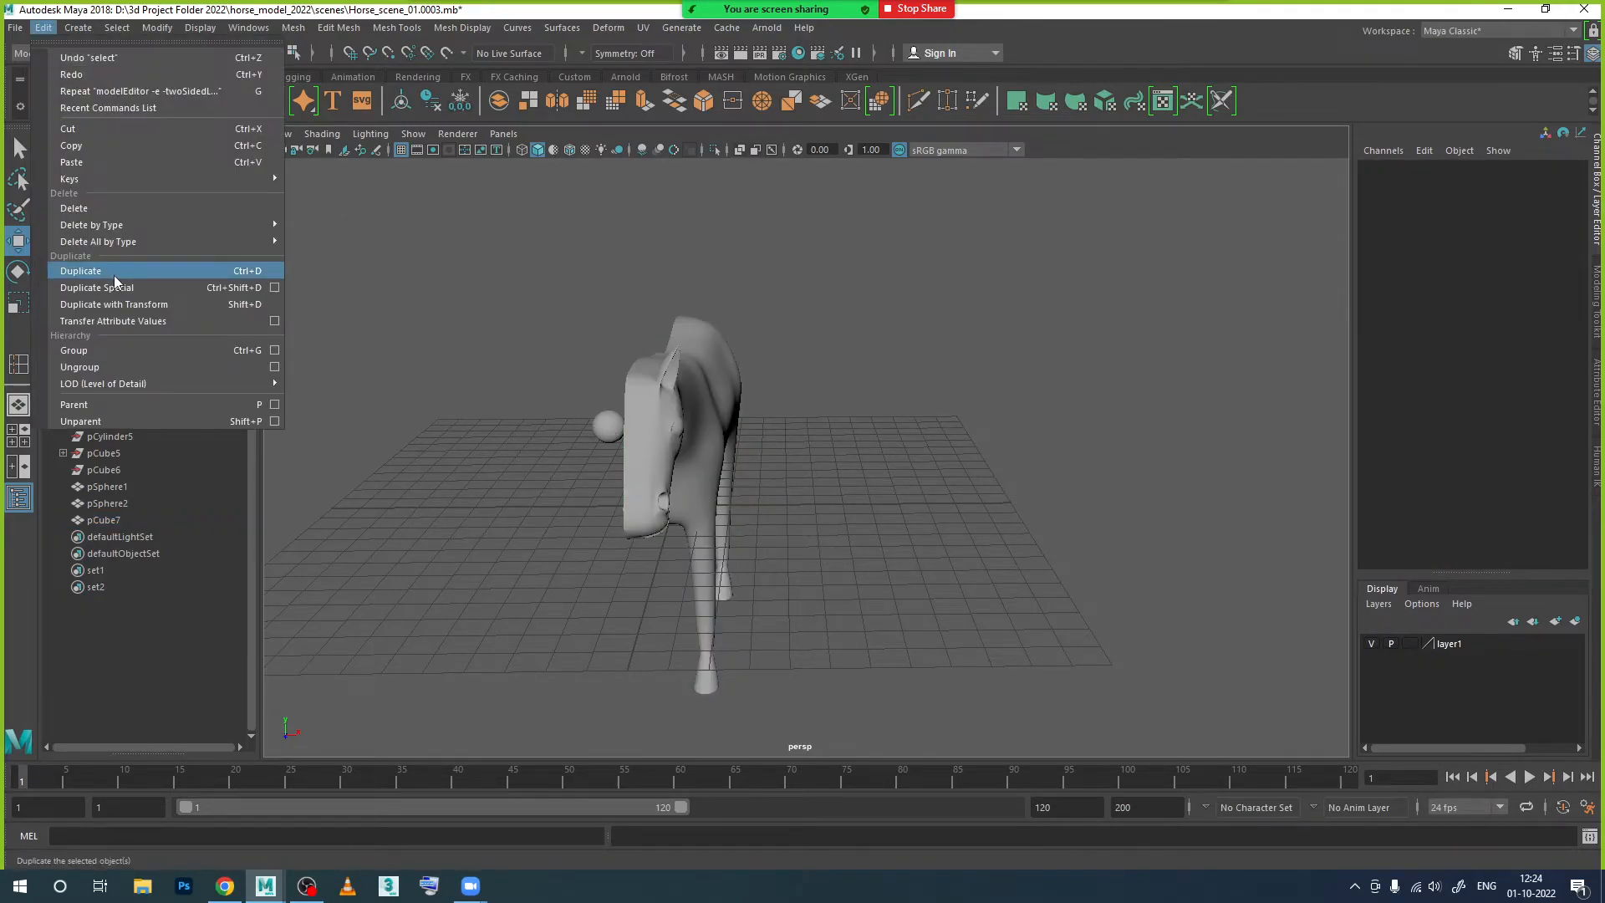
{"action": "left_click", "coordinate": [274, 287]}
{"action": "left_click", "coordinate": [1310, 599]}
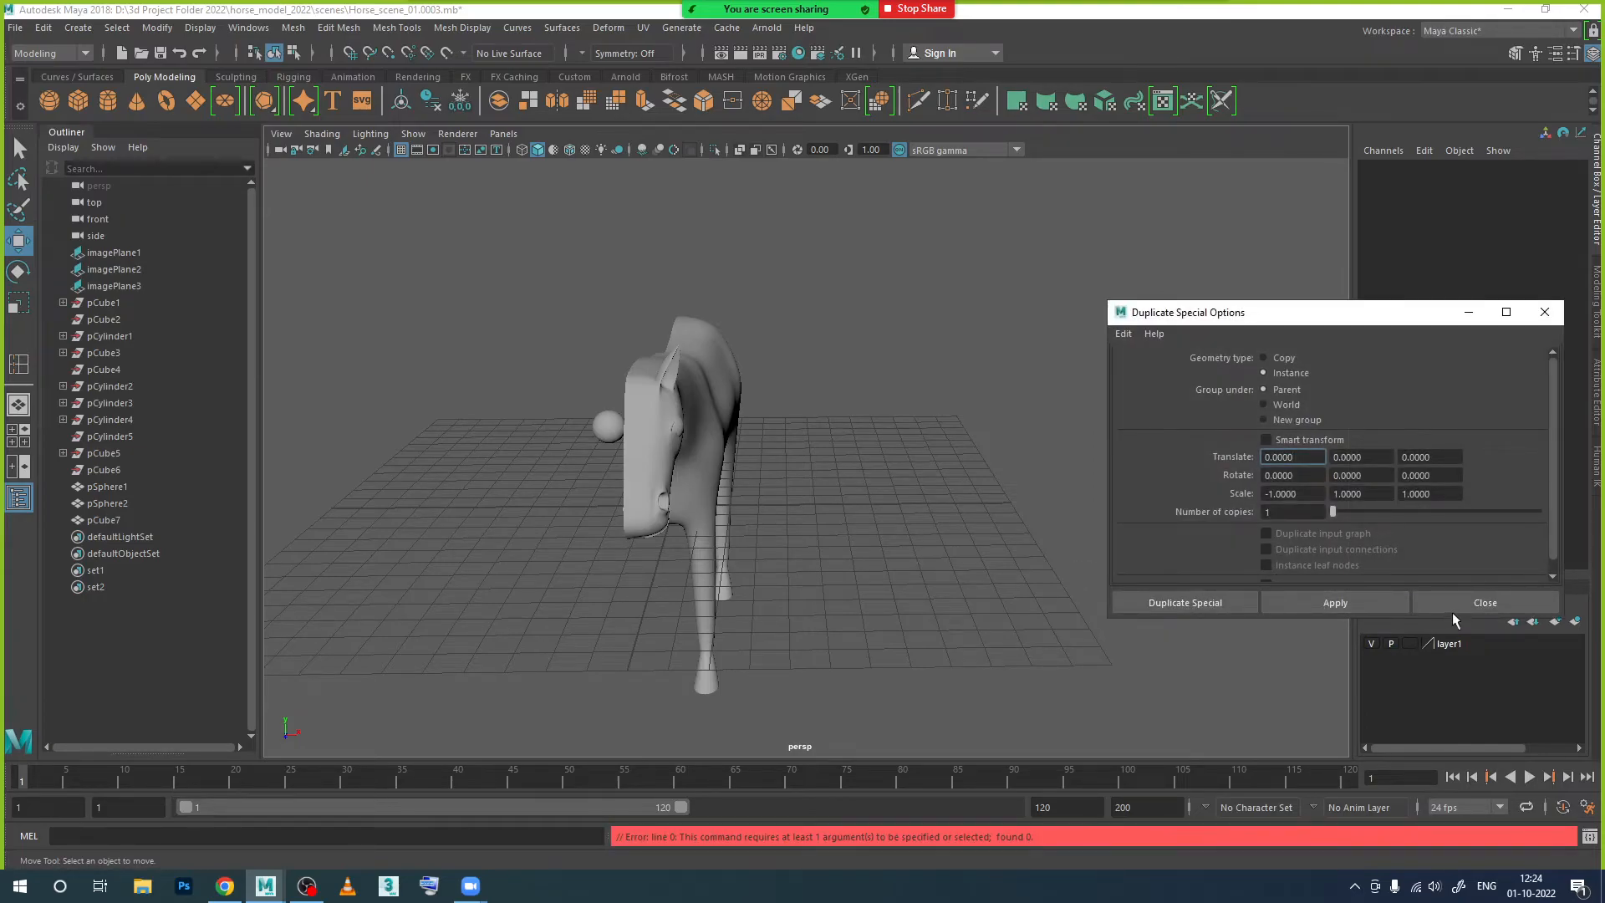
{"action": "left_click", "coordinate": [1446, 603]}
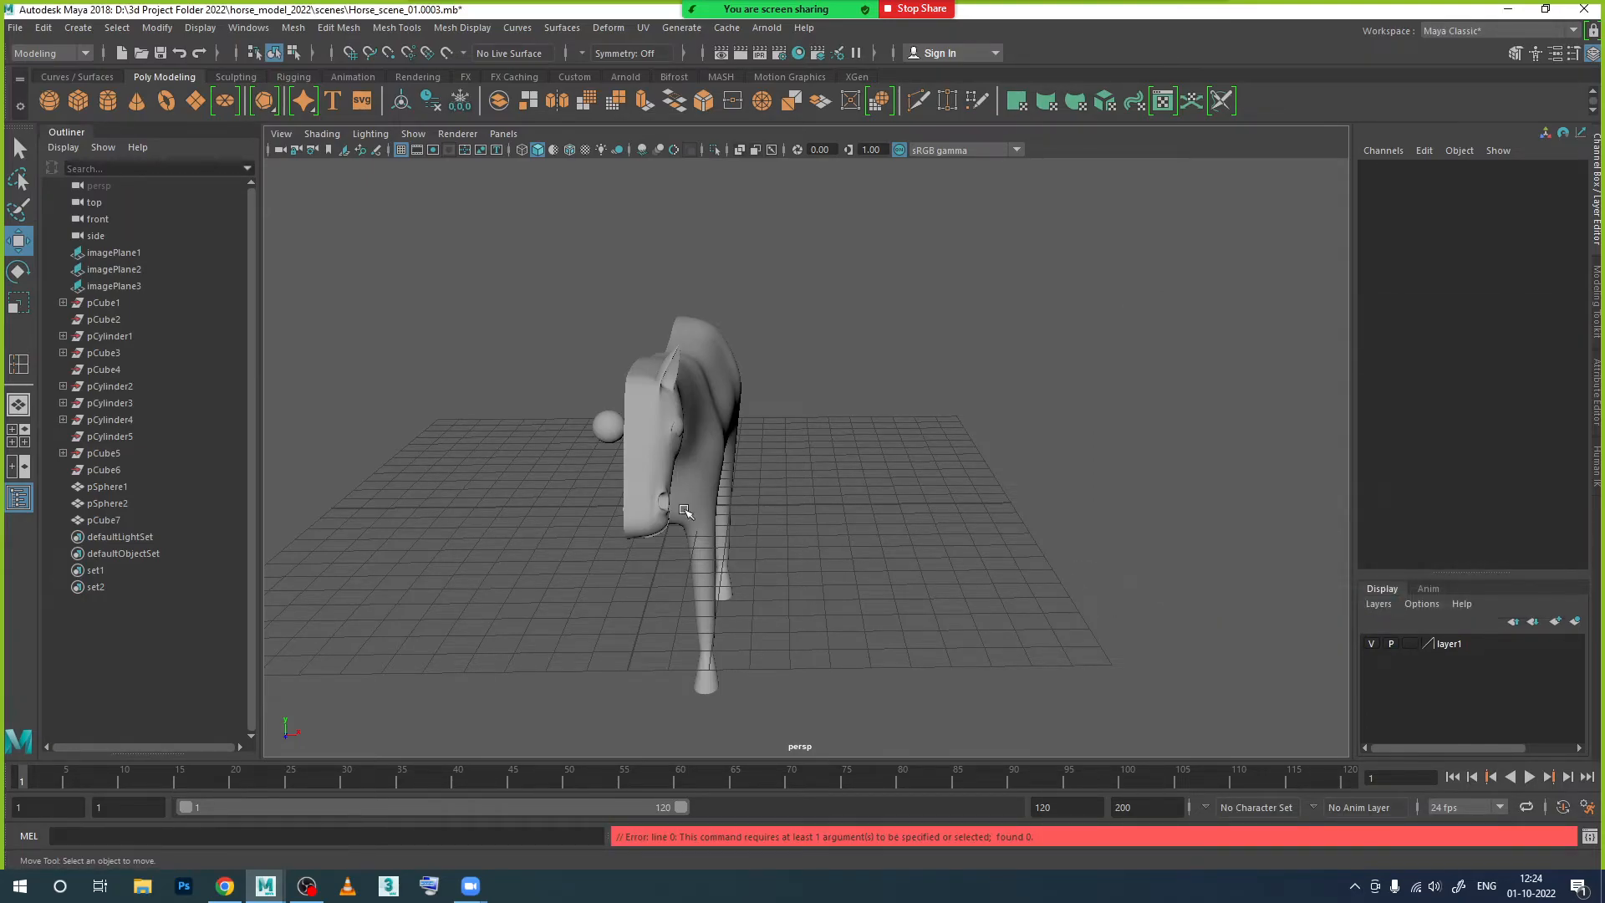
Step: Duplicate the original half as an instance scaled -1 in X and move it along X to about -3.11, against the original
{"action": "left_click", "coordinate": [687, 512]}
{"action": "left_click", "coordinate": [43, 28]}
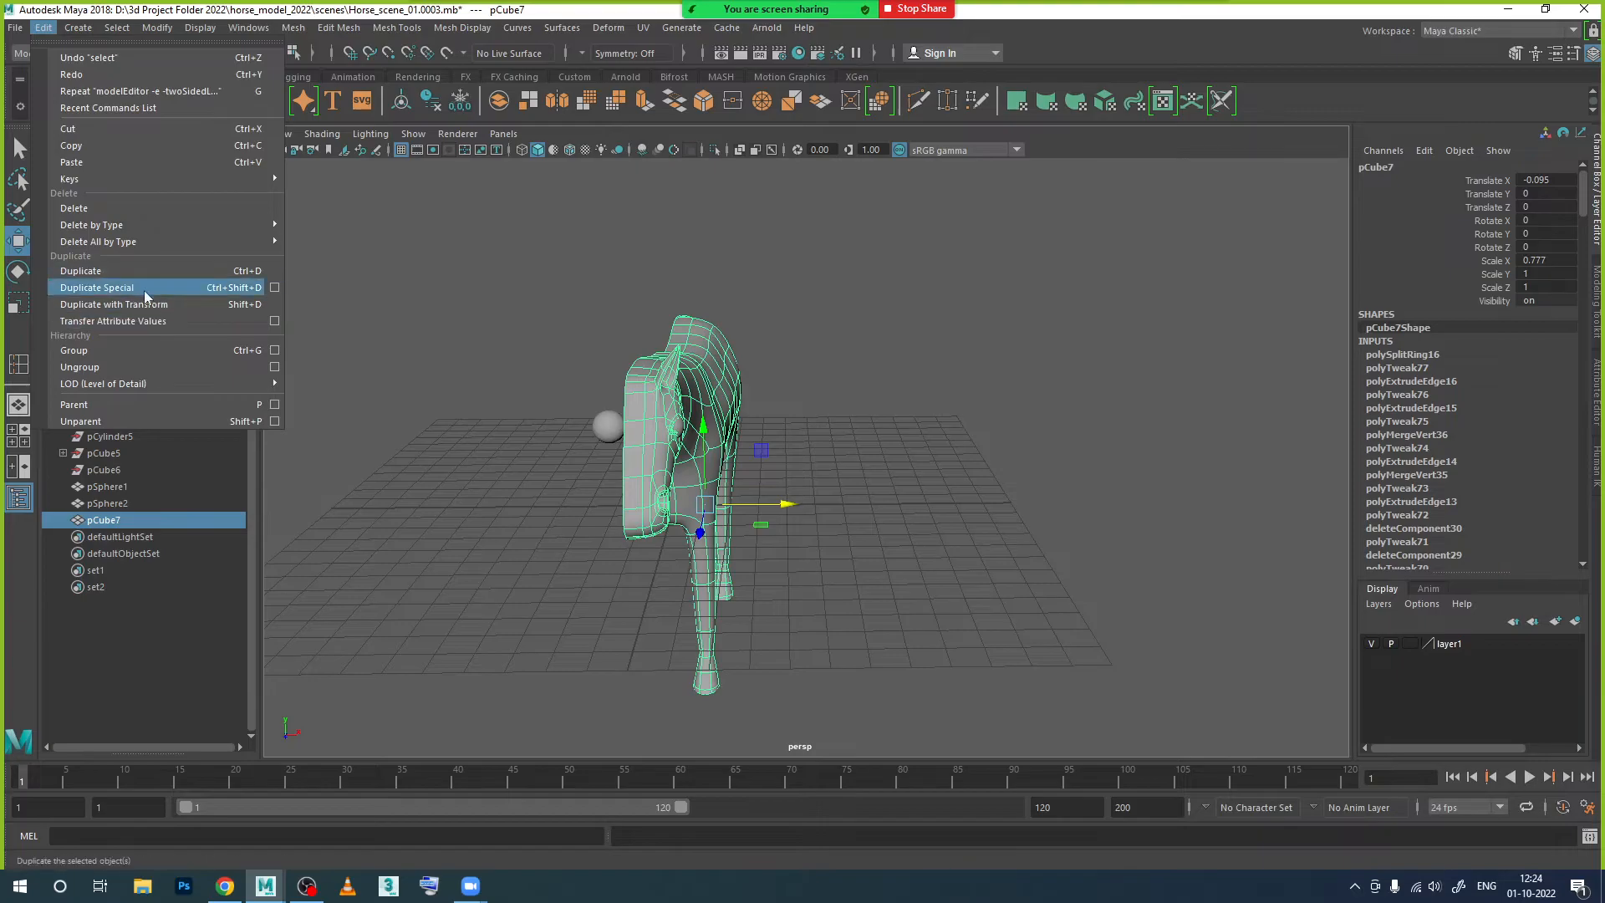
{"action": "left_click", "coordinate": [274, 288]}
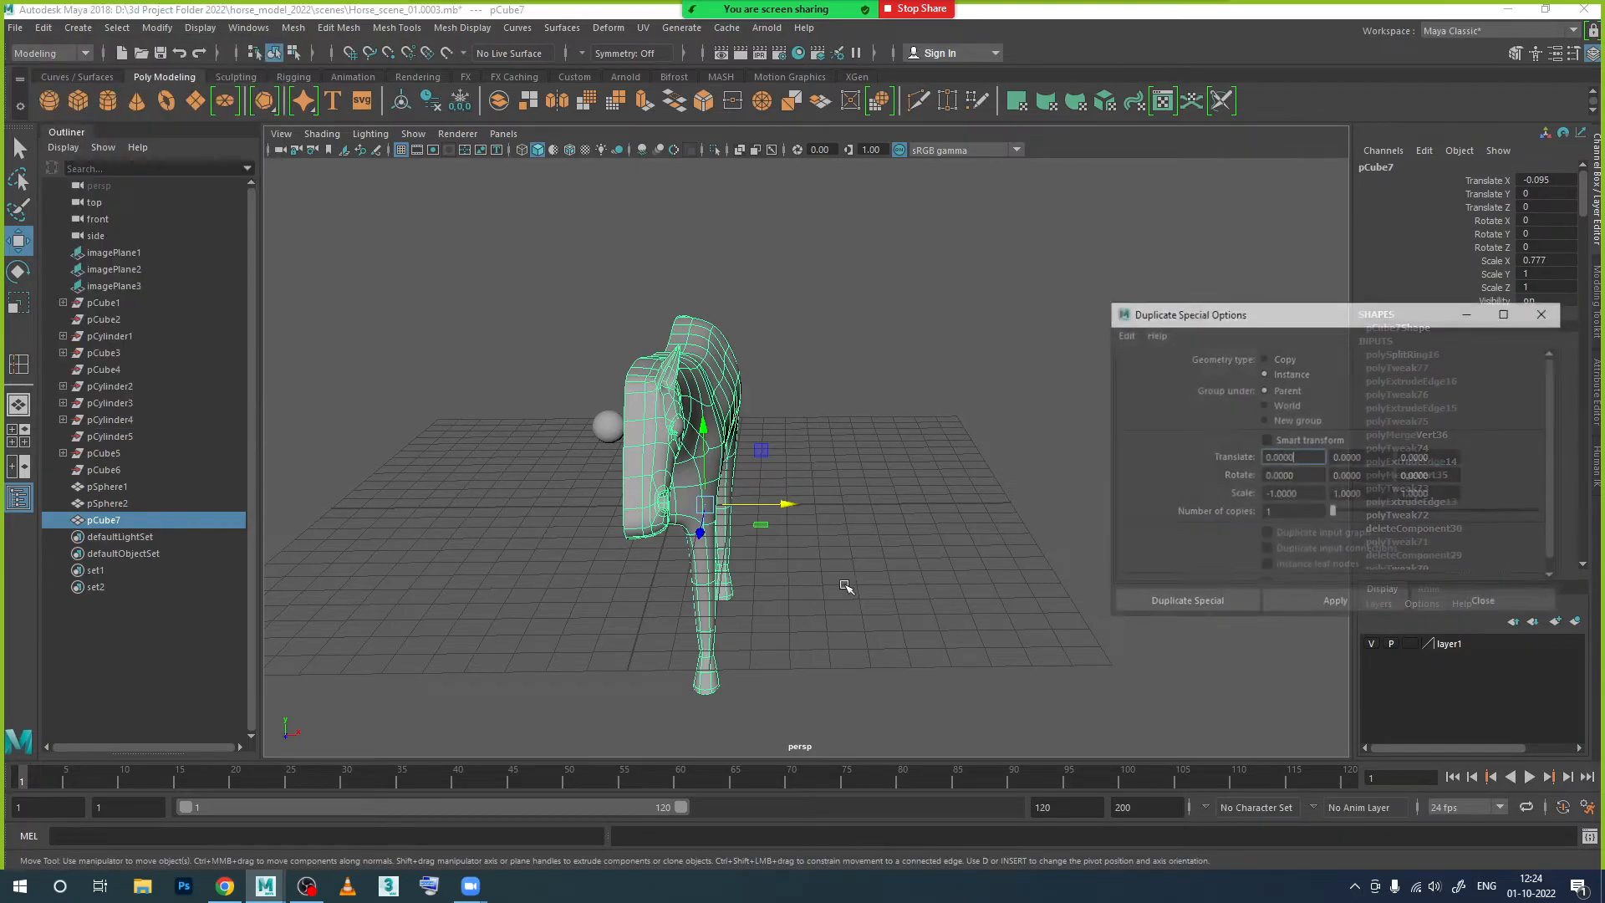
{"action": "left_click", "coordinate": [1317, 598]}
{"action": "left_click", "coordinate": [1475, 598]}
{"action": "left_click_drag", "start_coordinate": [784, 504], "coordinate": [698, 509]}
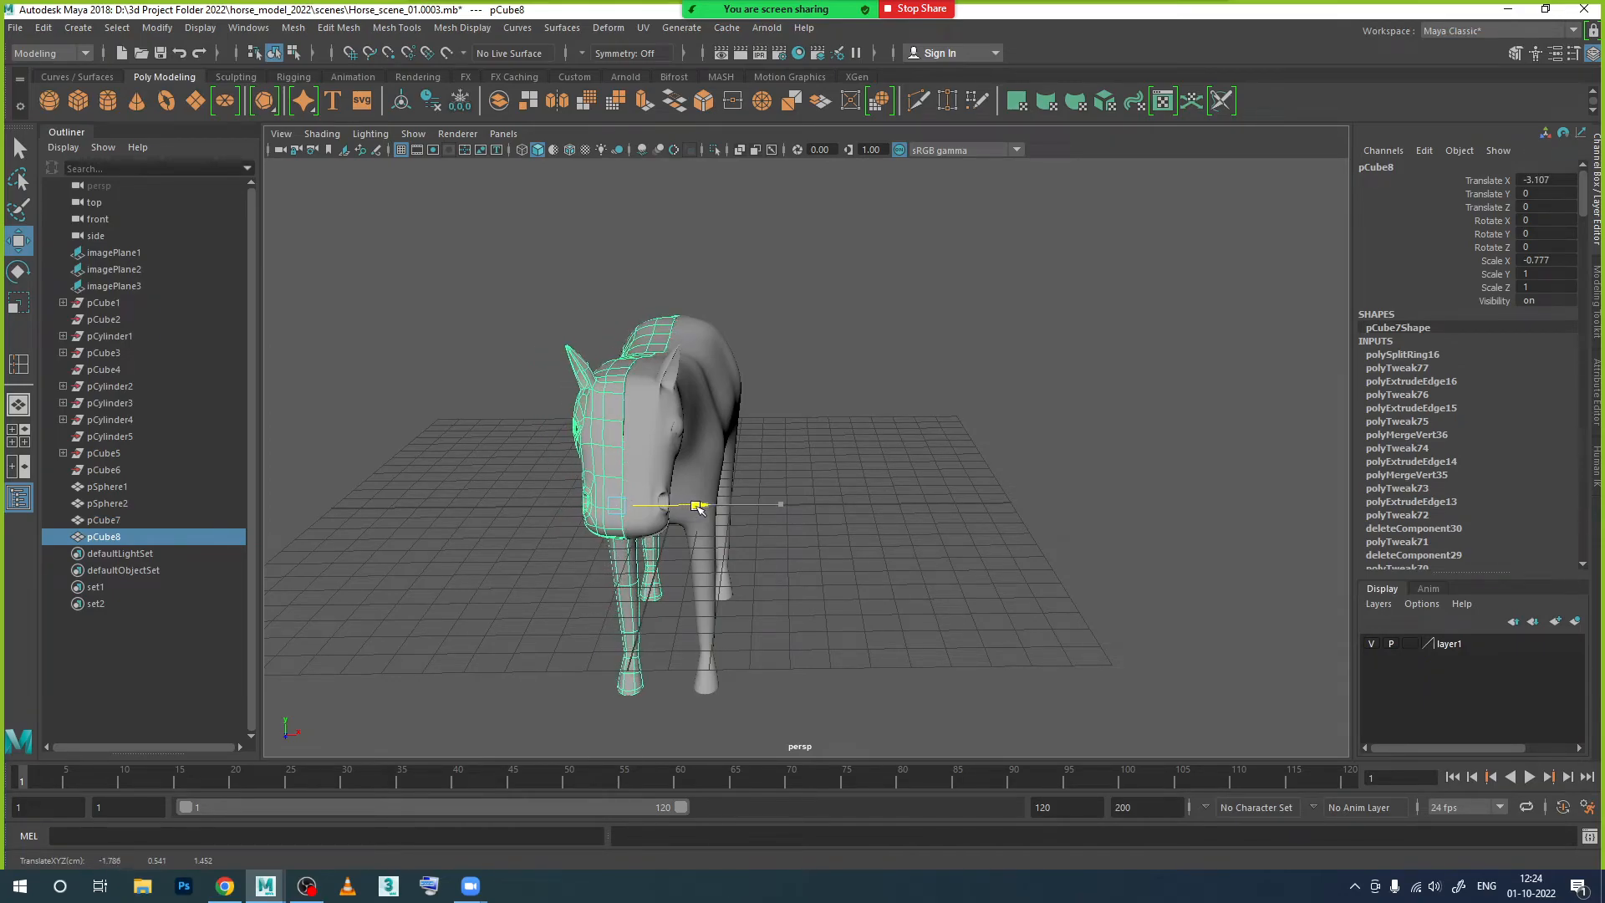
Step: Examine the seam between the original and mirrored halves along the horse's face and chest
{"action": "left_click", "coordinate": [802, 494]}
{"action": "left_click_drag", "start_coordinate": [710, 587], "coordinate": [766, 469], "text": "alt"}
{"action": "scroll", "coordinate": [767, 501], "scroll_direction": "up", "scroll_amount": 7}
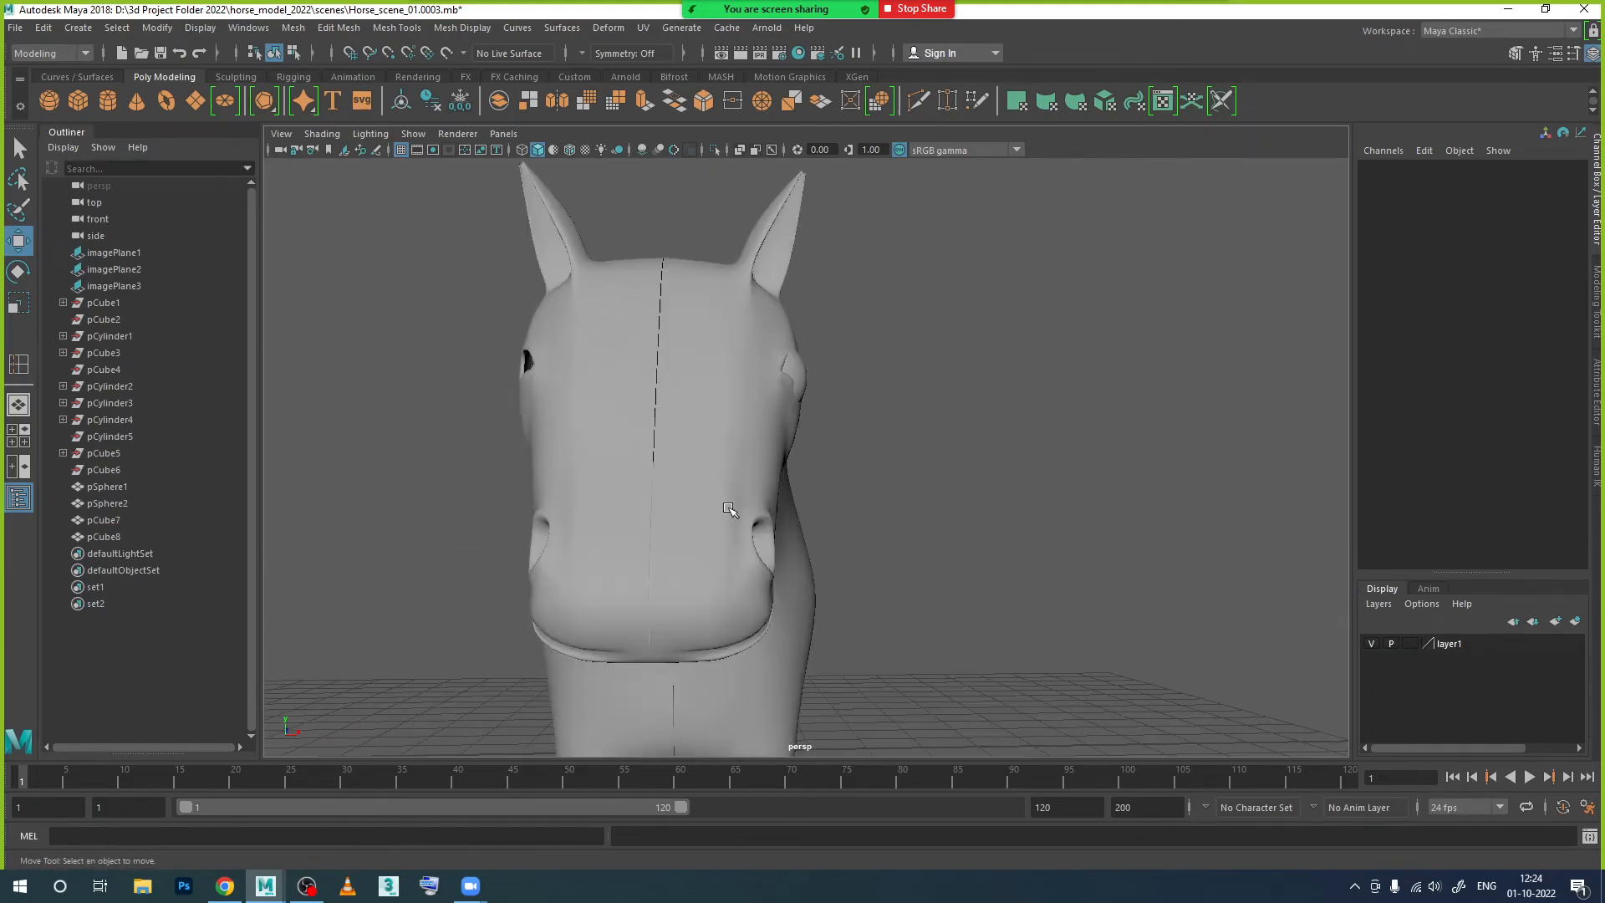
{"action": "middle_click_drag", "start_coordinate": [724, 500], "coordinate": [754, 435], "text": "alt"}
{"action": "scroll", "coordinate": [754, 436], "scroll_direction": "down", "scroll_amount": 5}
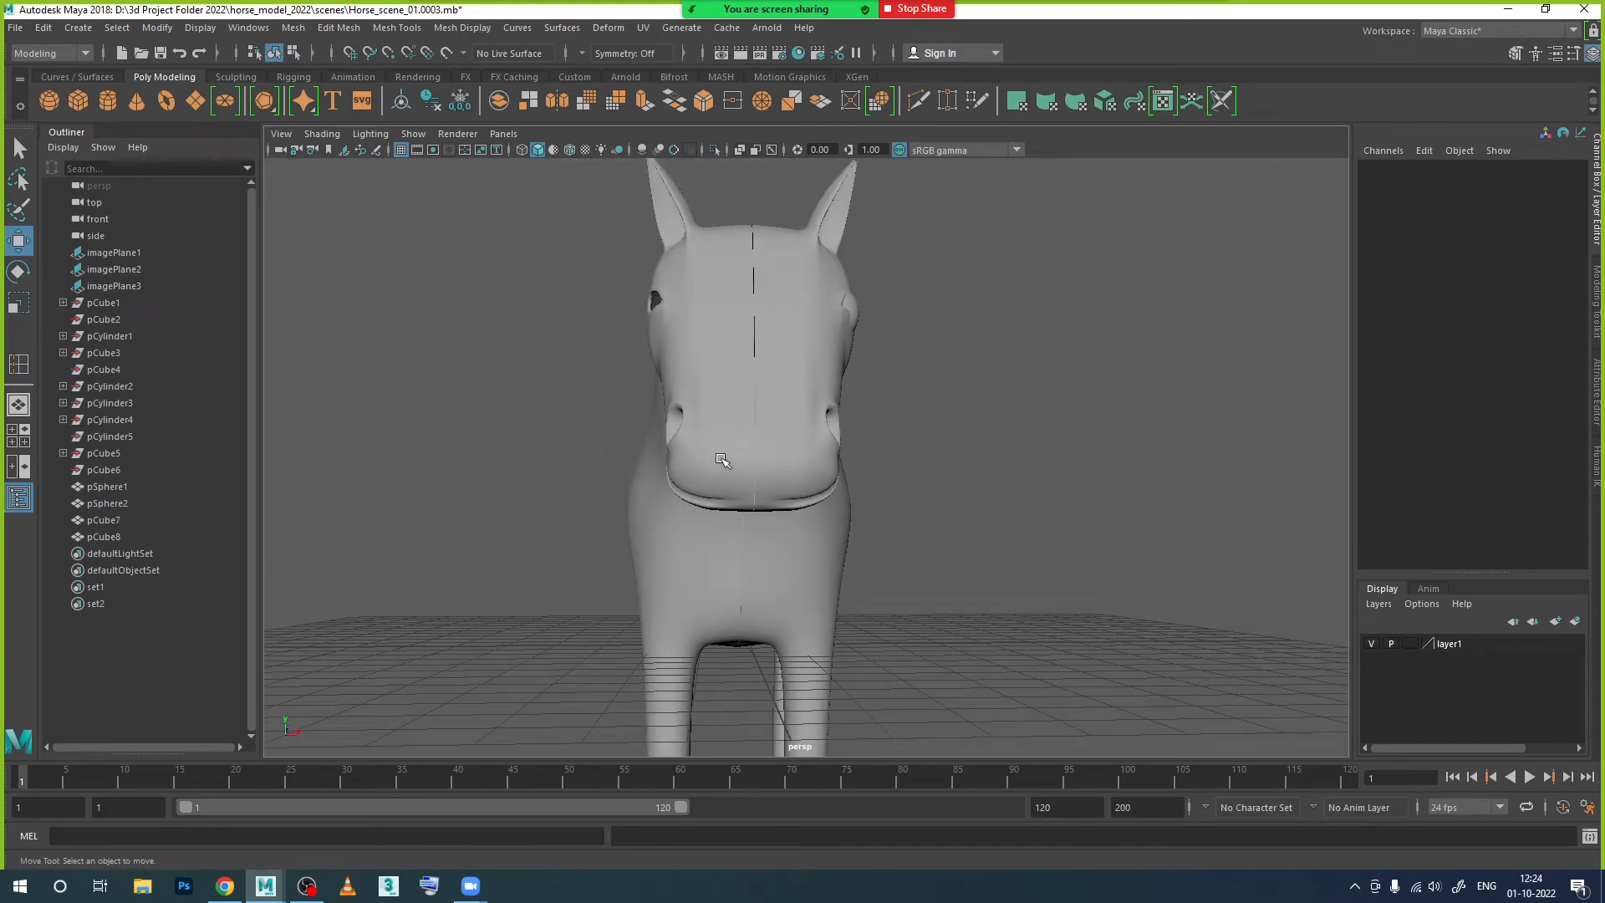
{"action": "left_click", "coordinate": [741, 423]}
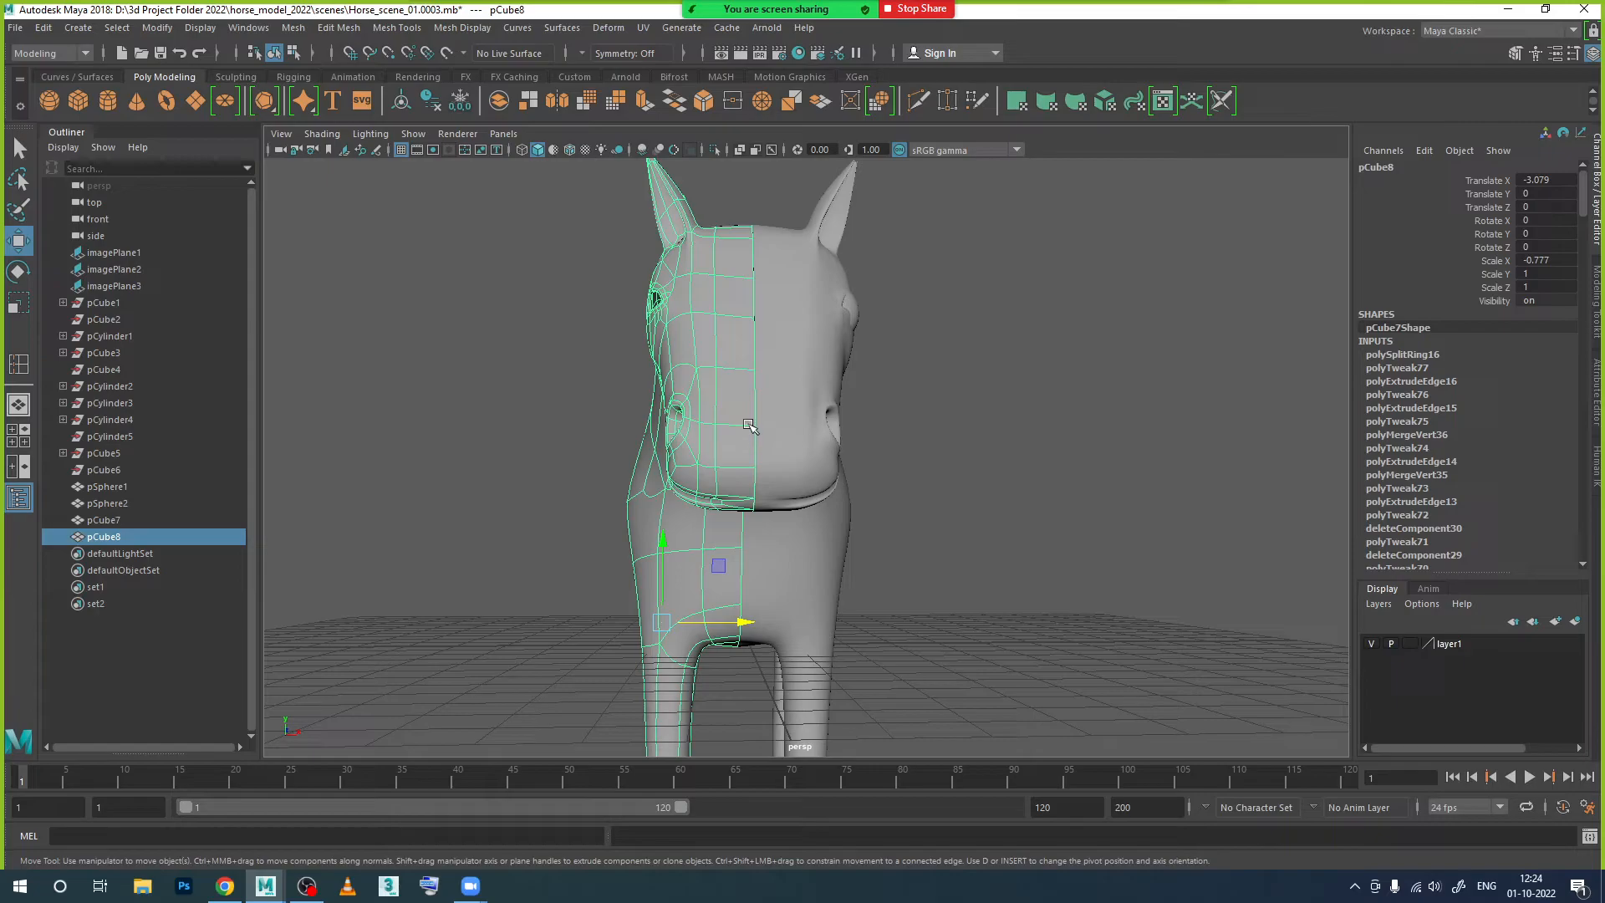
{"action": "scroll", "coordinate": [741, 448], "scroll_direction": "down", "scroll_amount": 5}
{"action": "middle_click_drag", "start_coordinate": [741, 487], "coordinate": [678, 482], "text": "alt"}
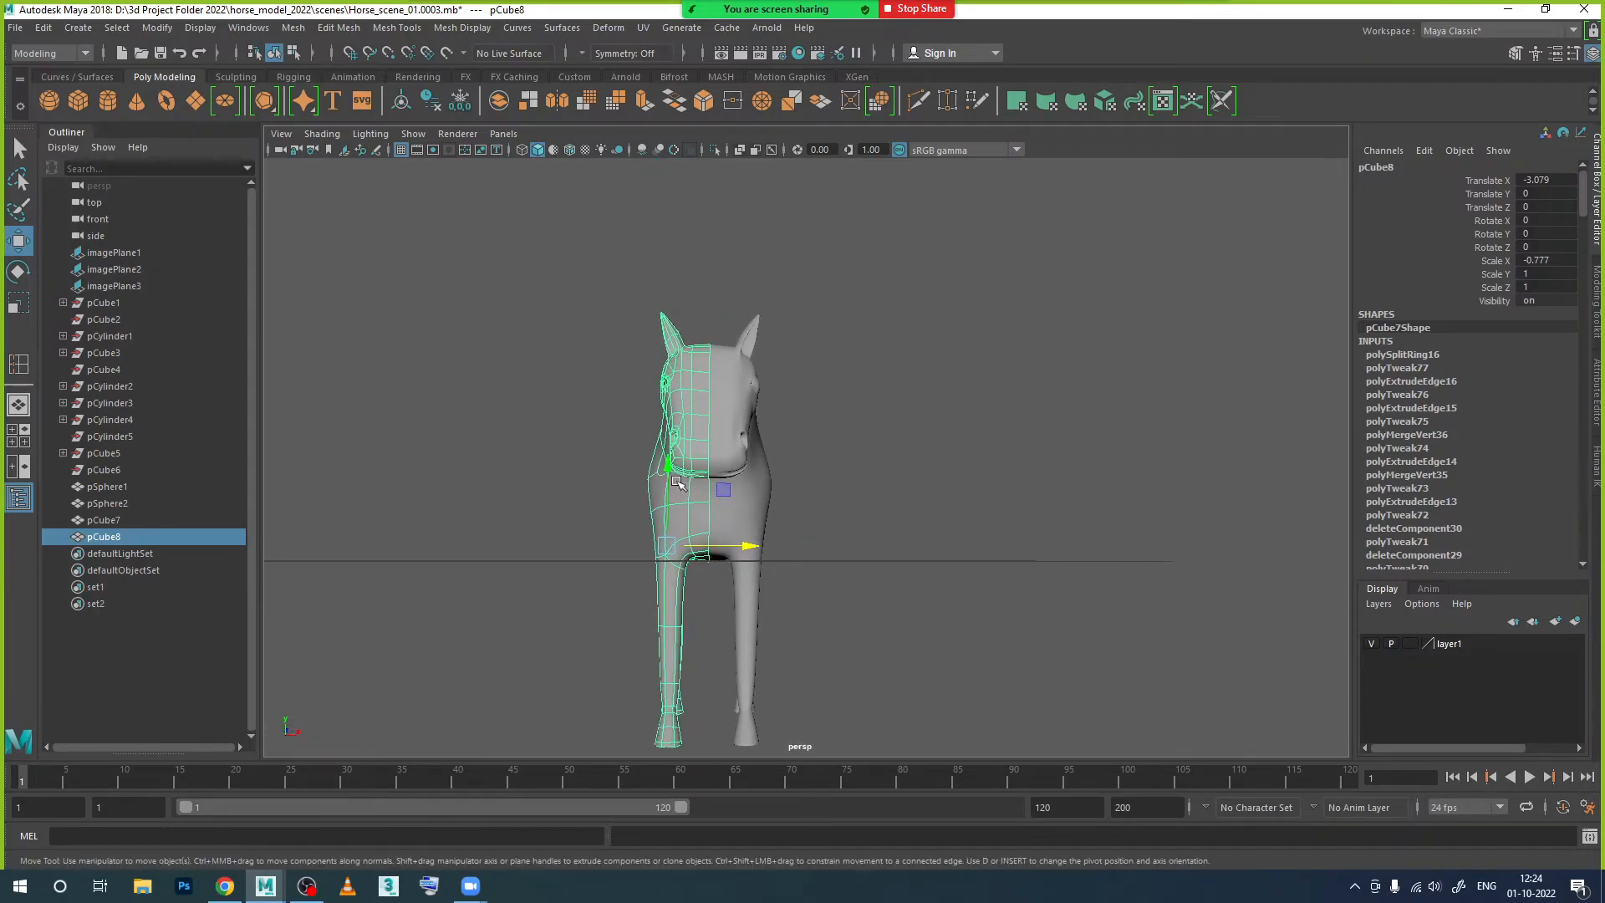
Step: Select the vertices along the original half's centreline, leaving out the tail's off-centre vertices as seen from above
{"action": "right_click_drag", "start_coordinate": [747, 435], "coordinate": [776, 372]}
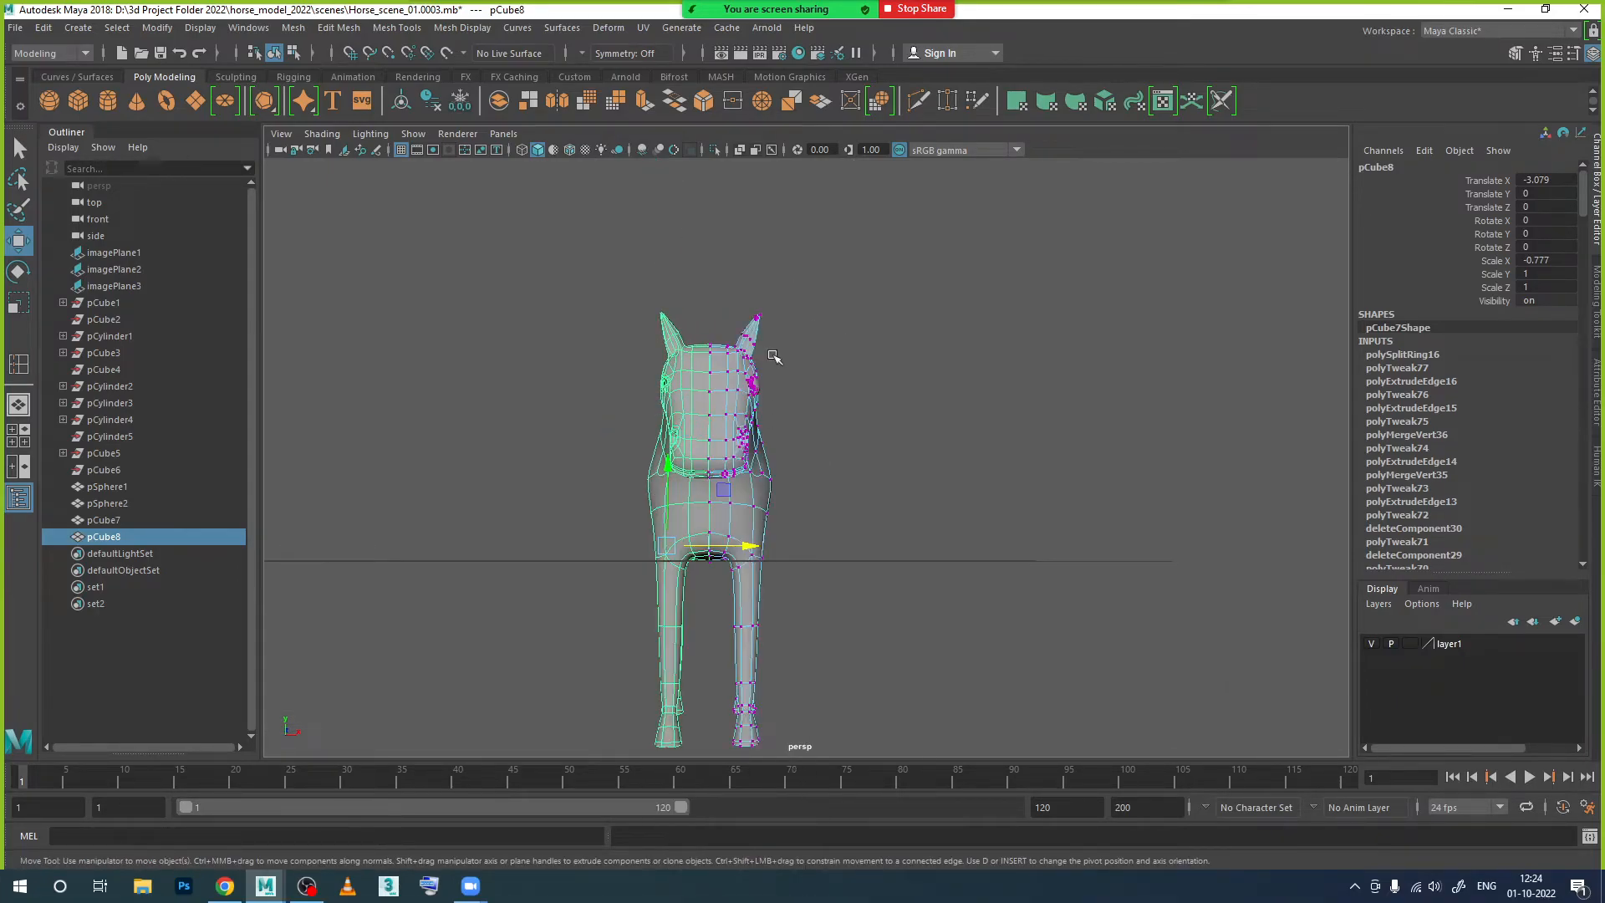
{"action": "left_click_drag", "start_coordinate": [694, 284], "coordinate": [720, 647]}
{"action": "left_click_drag", "start_coordinate": [747, 327], "coordinate": [760, 436], "text": "alt"}
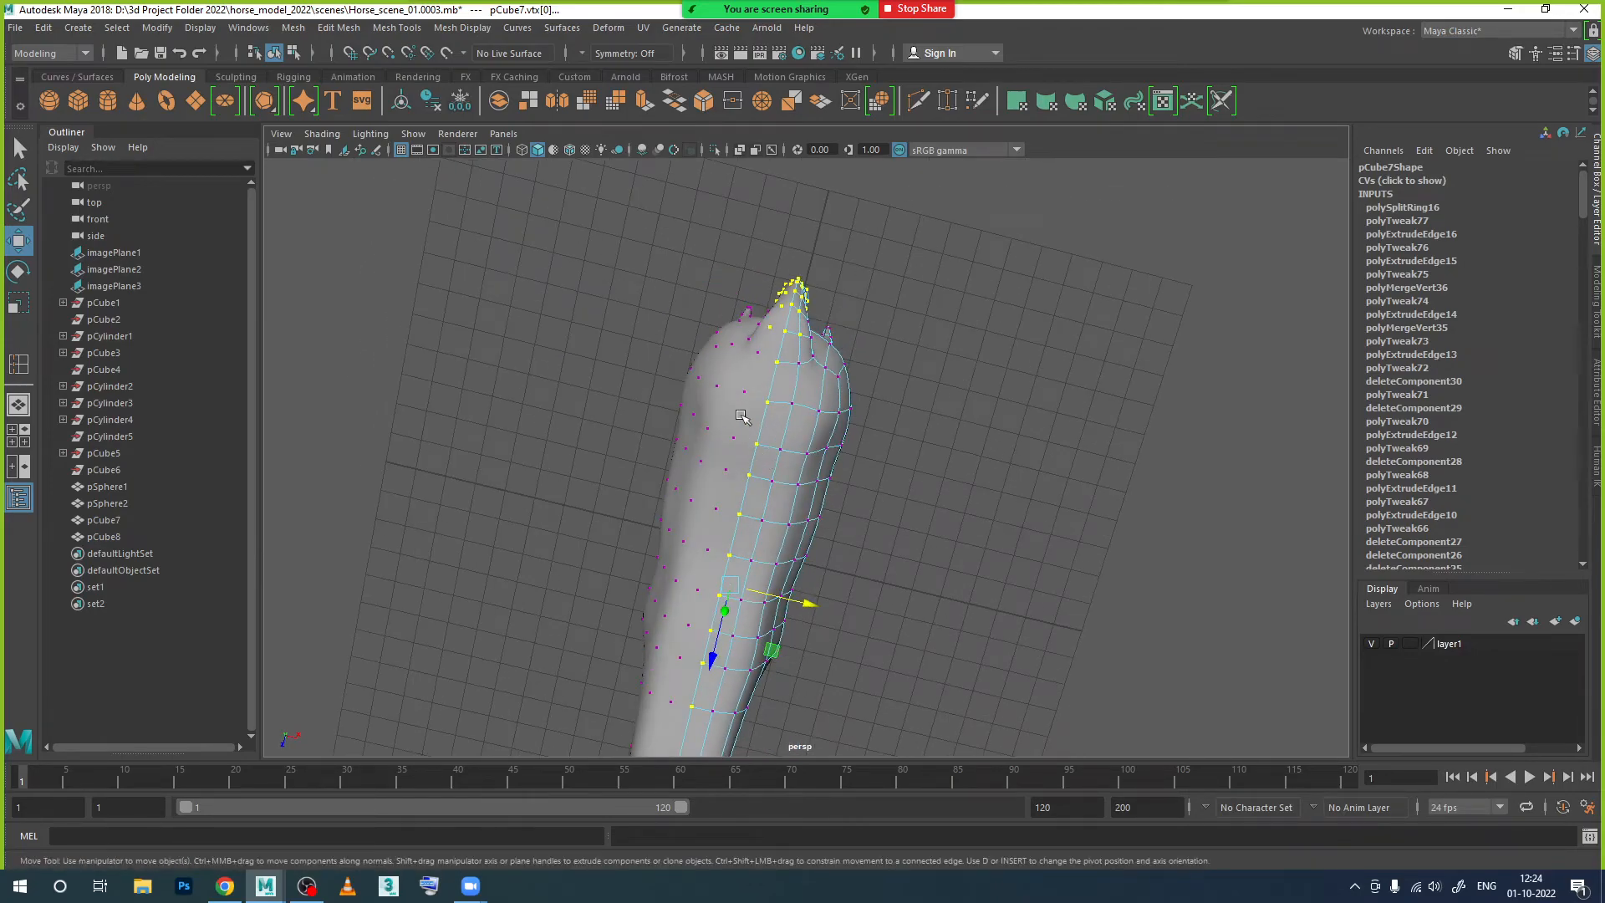
{"action": "key", "text": "space"}
{"action": "key", "text": "space"}
{"action": "scroll", "coordinate": [696, 397], "scroll_direction": "up", "scroll_amount": 10}
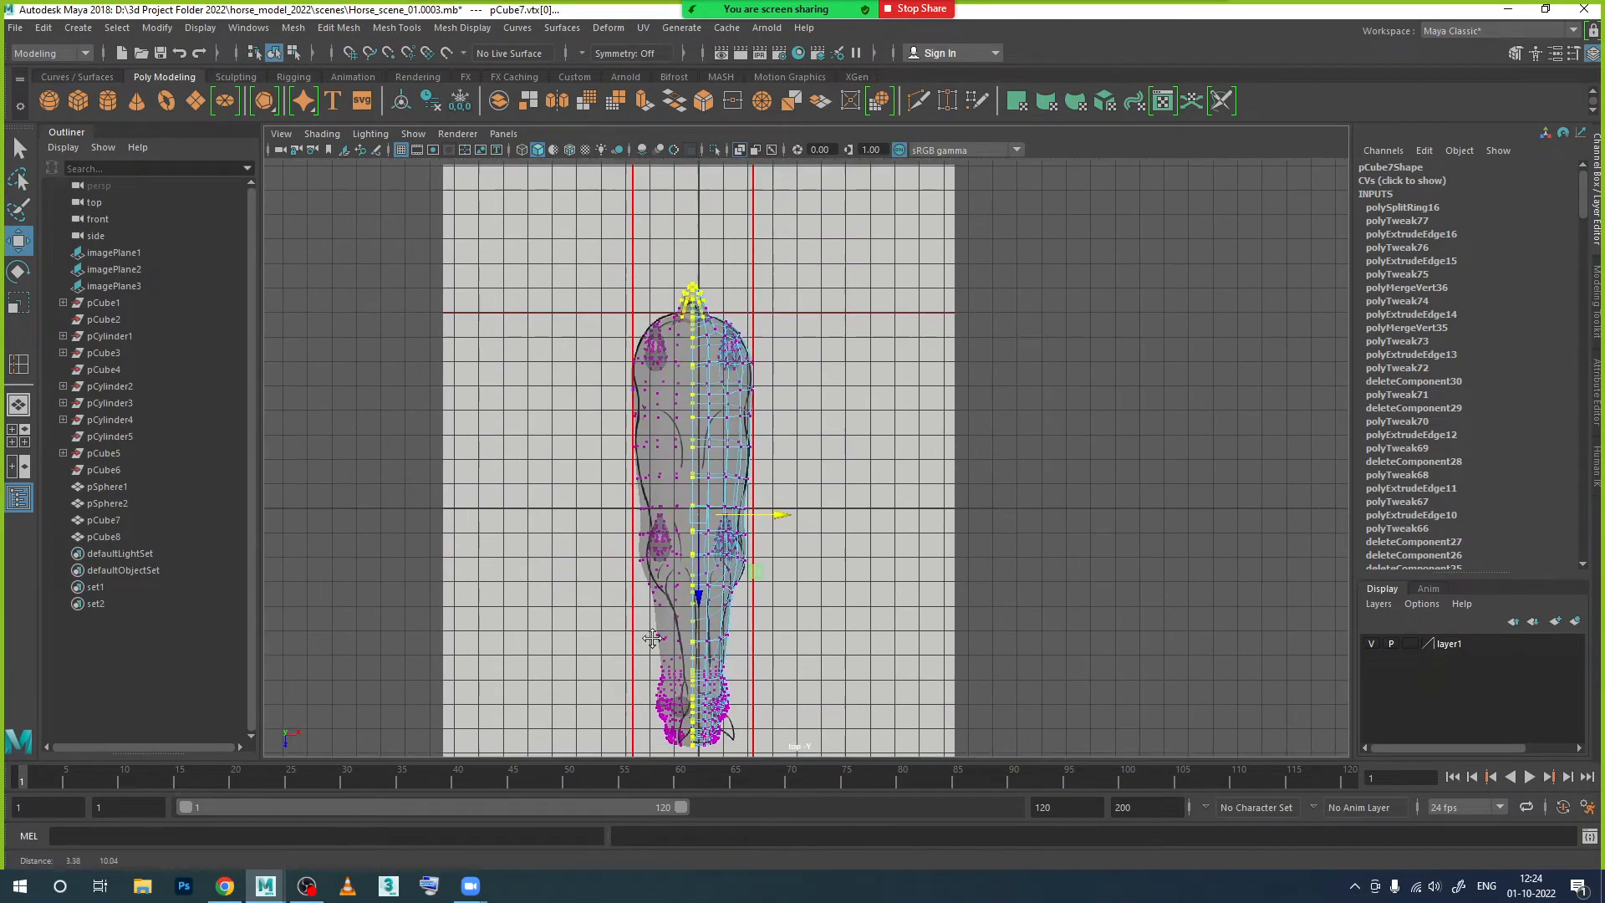
{"action": "scroll", "coordinate": [628, 468], "scroll_direction": "up", "scroll_amount": 2}
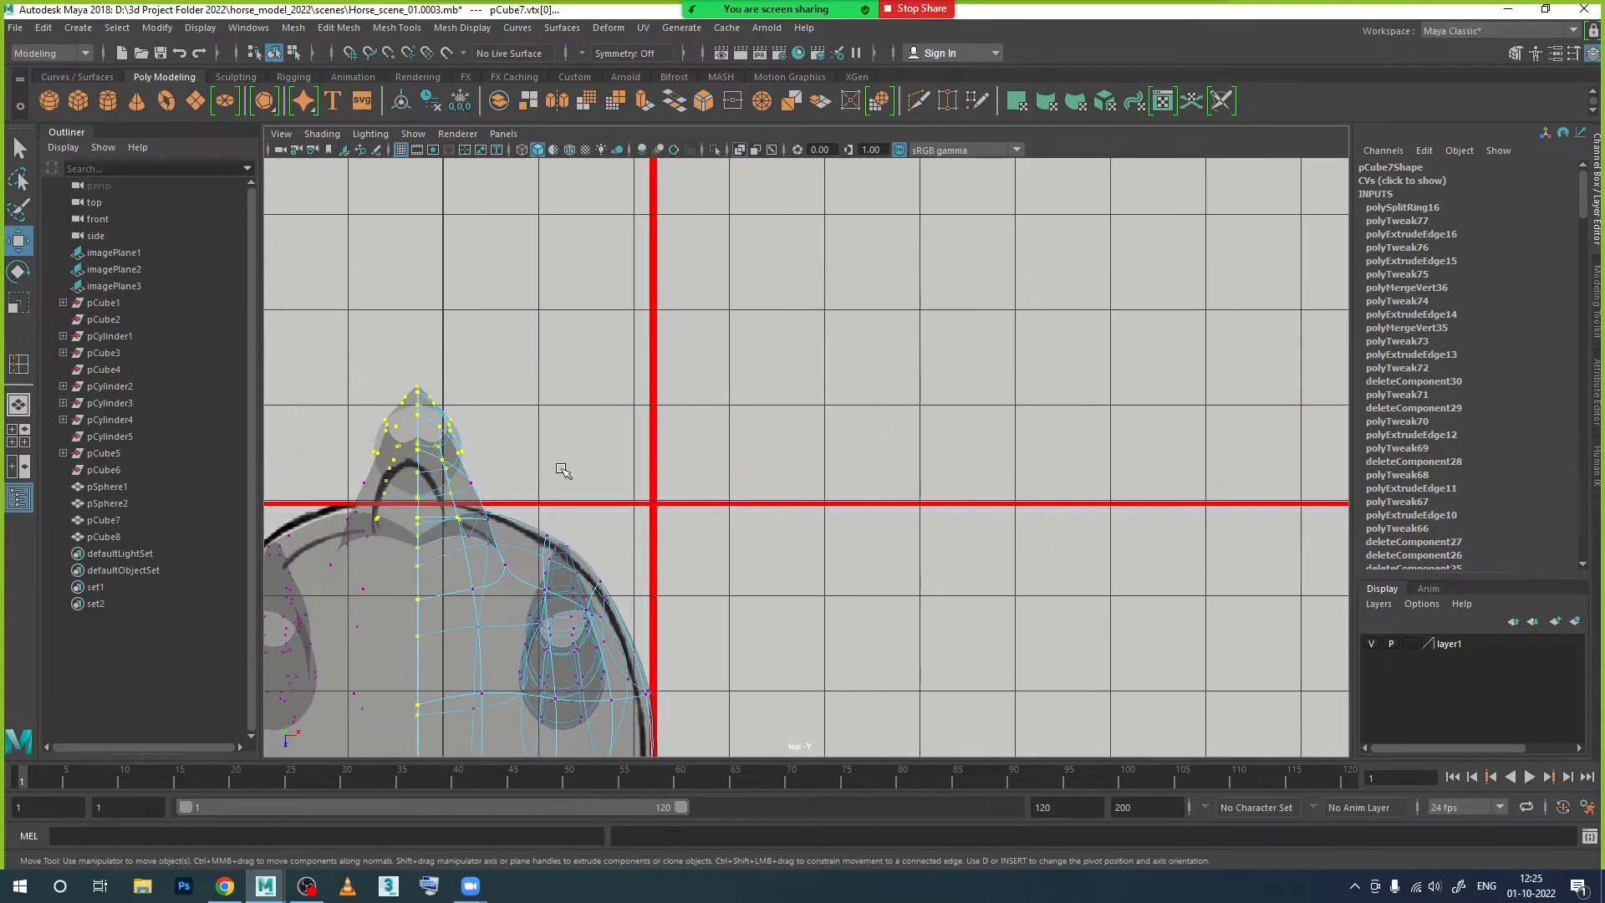
{"action": "middle_click_drag", "start_coordinate": [562, 469], "coordinate": [687, 450], "text": "alt"}
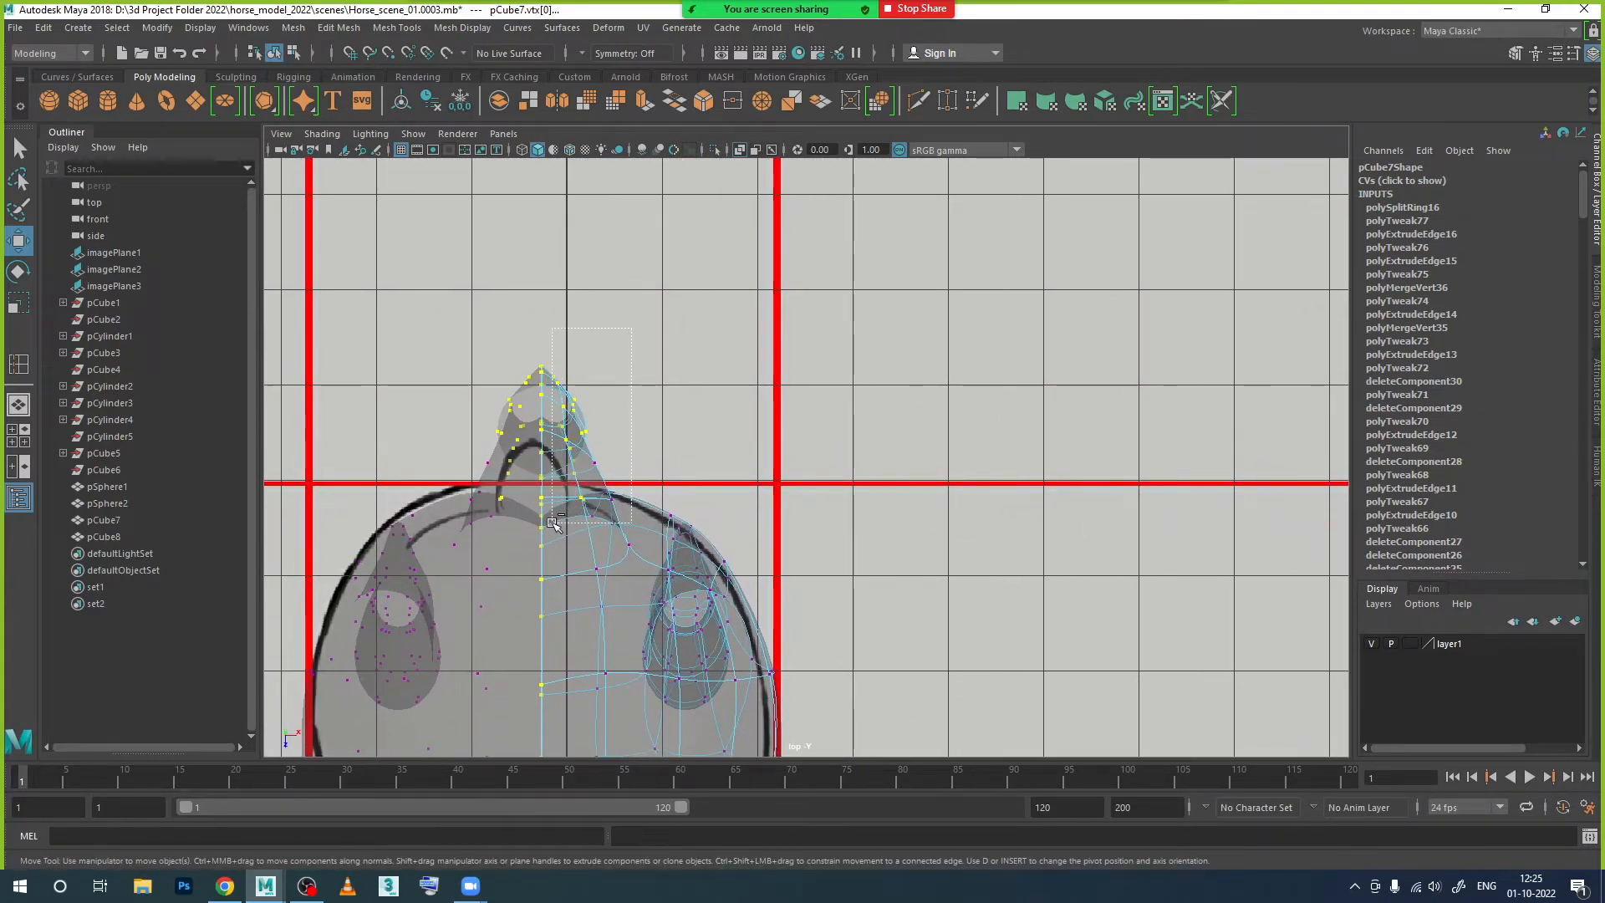
{"action": "scroll", "coordinate": [658, 560], "scroll_direction": "down", "scroll_amount": 2}
Step: Check the selected centreline vertices around the tail and rump from the side and from behind
{"action": "key", "text": "space"}
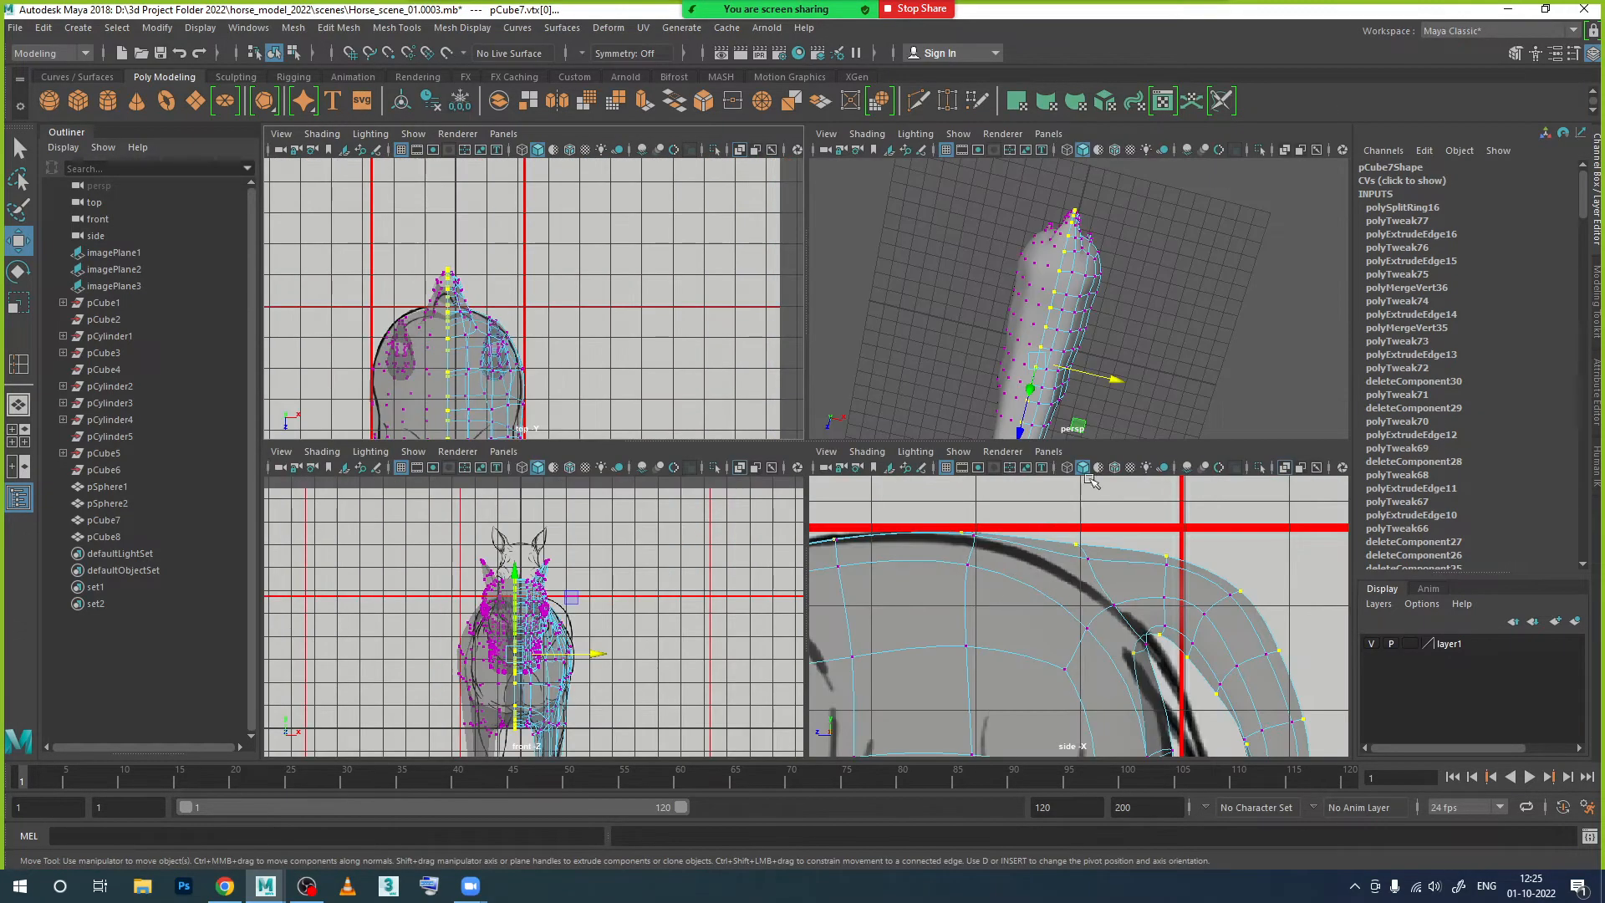
{"action": "key", "text": "space"}
{"action": "scroll", "coordinate": [860, 644], "scroll_direction": "down", "scroll_amount": 2}
{"action": "scroll", "coordinate": [895, 607], "scroll_direction": "down", "scroll_amount": 2}
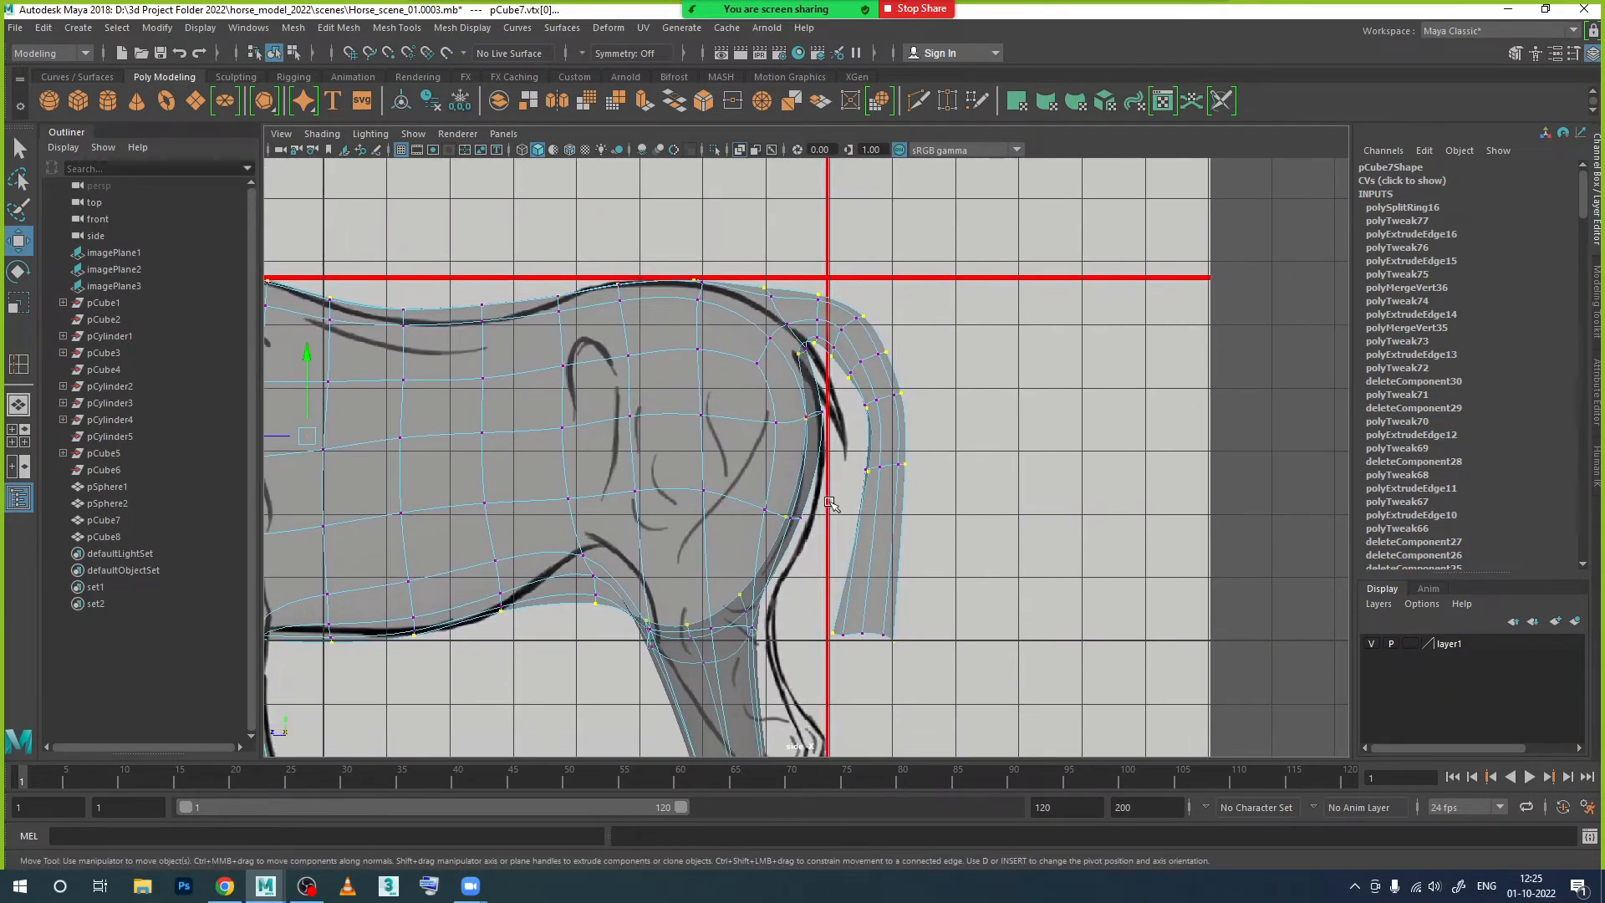
{"action": "left_click_drag", "start_coordinate": [961, 585], "coordinate": [1003, 572], "text": "alt"}
{"action": "key", "text": "space"}
{"action": "key", "text": "space"}
{"action": "left_click_drag", "start_coordinate": [1017, 379], "coordinate": [735, 379], "text": "alt"}
{"action": "scroll", "coordinate": [856, 444], "scroll_direction": "down", "scroll_amount": 3}
{"action": "middle_click_drag", "start_coordinate": [856, 447], "coordinate": [818, 616], "text": "alt"}
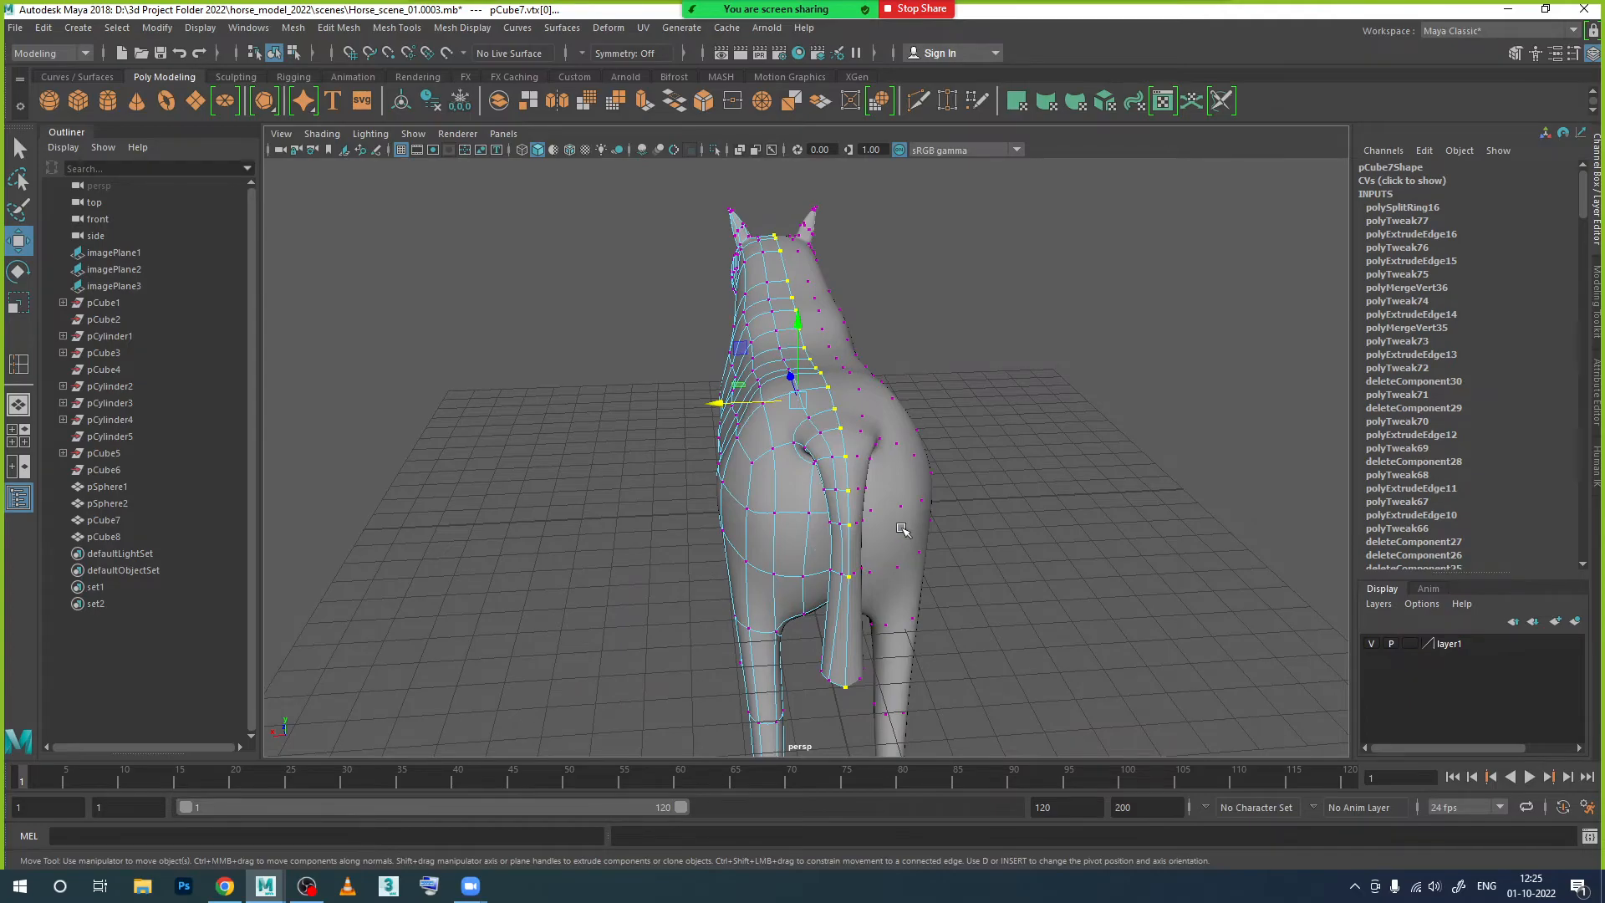
{"action": "left_click_drag", "start_coordinate": [904, 679], "coordinate": [888, 500], "text": "alt"}
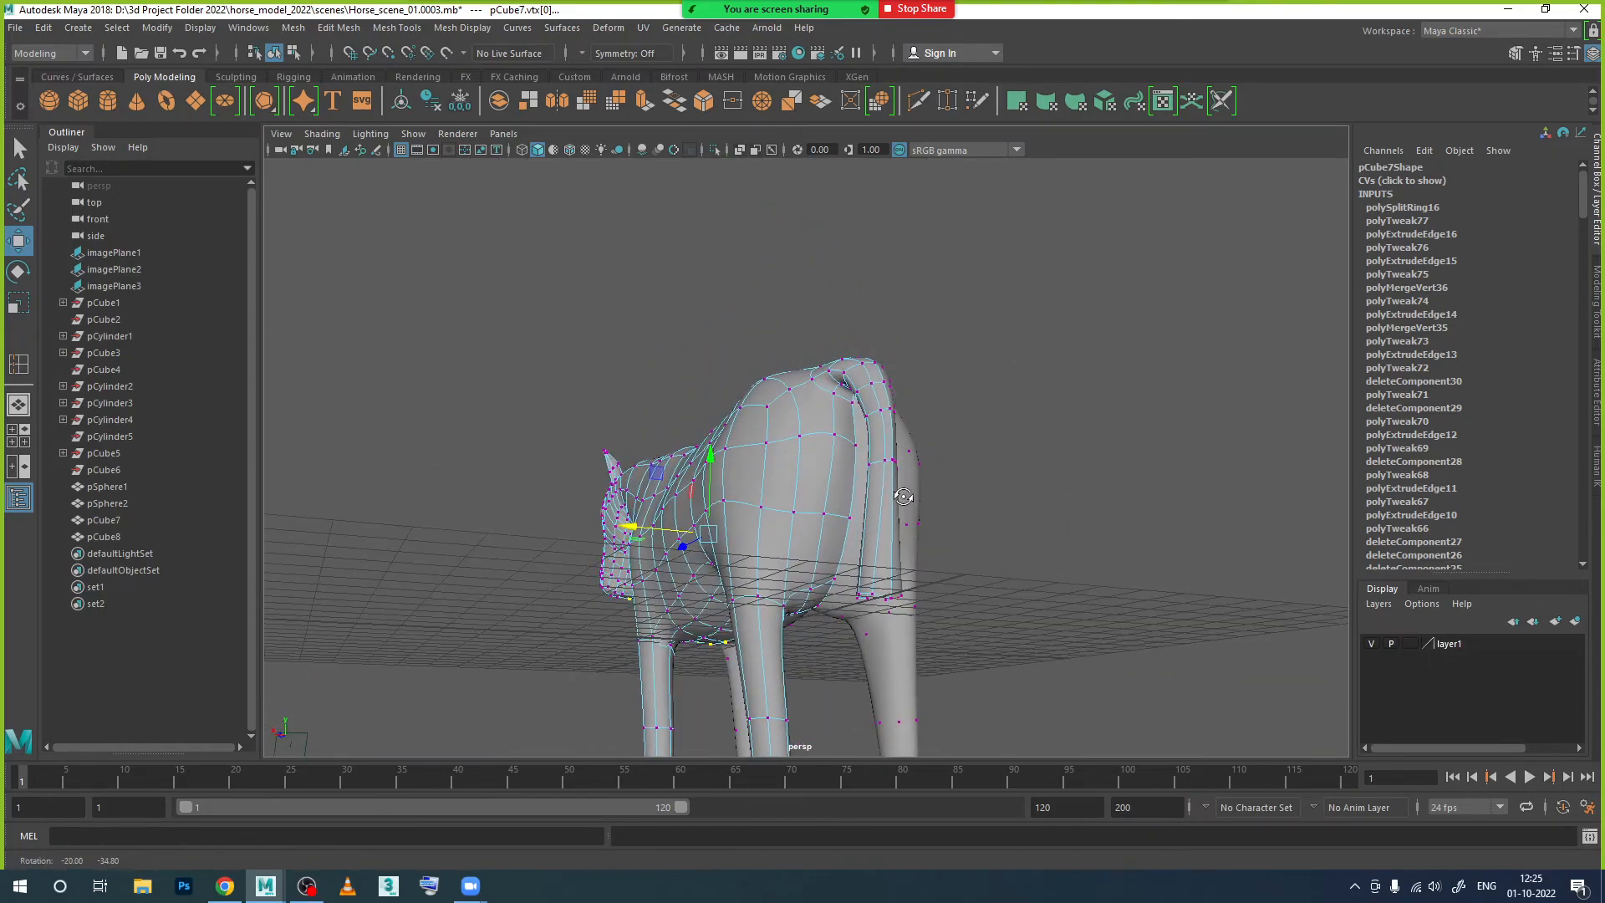
Step: Add the rump's centreline vertices beneath the tail to the selection and shift the seam vertices slightly along X
{"action": "left_click", "coordinate": [855, 444], "text": "shift"}
{"action": "left_click_drag", "start_coordinate": [846, 605], "coordinate": [848, 567], "text": "alt"}
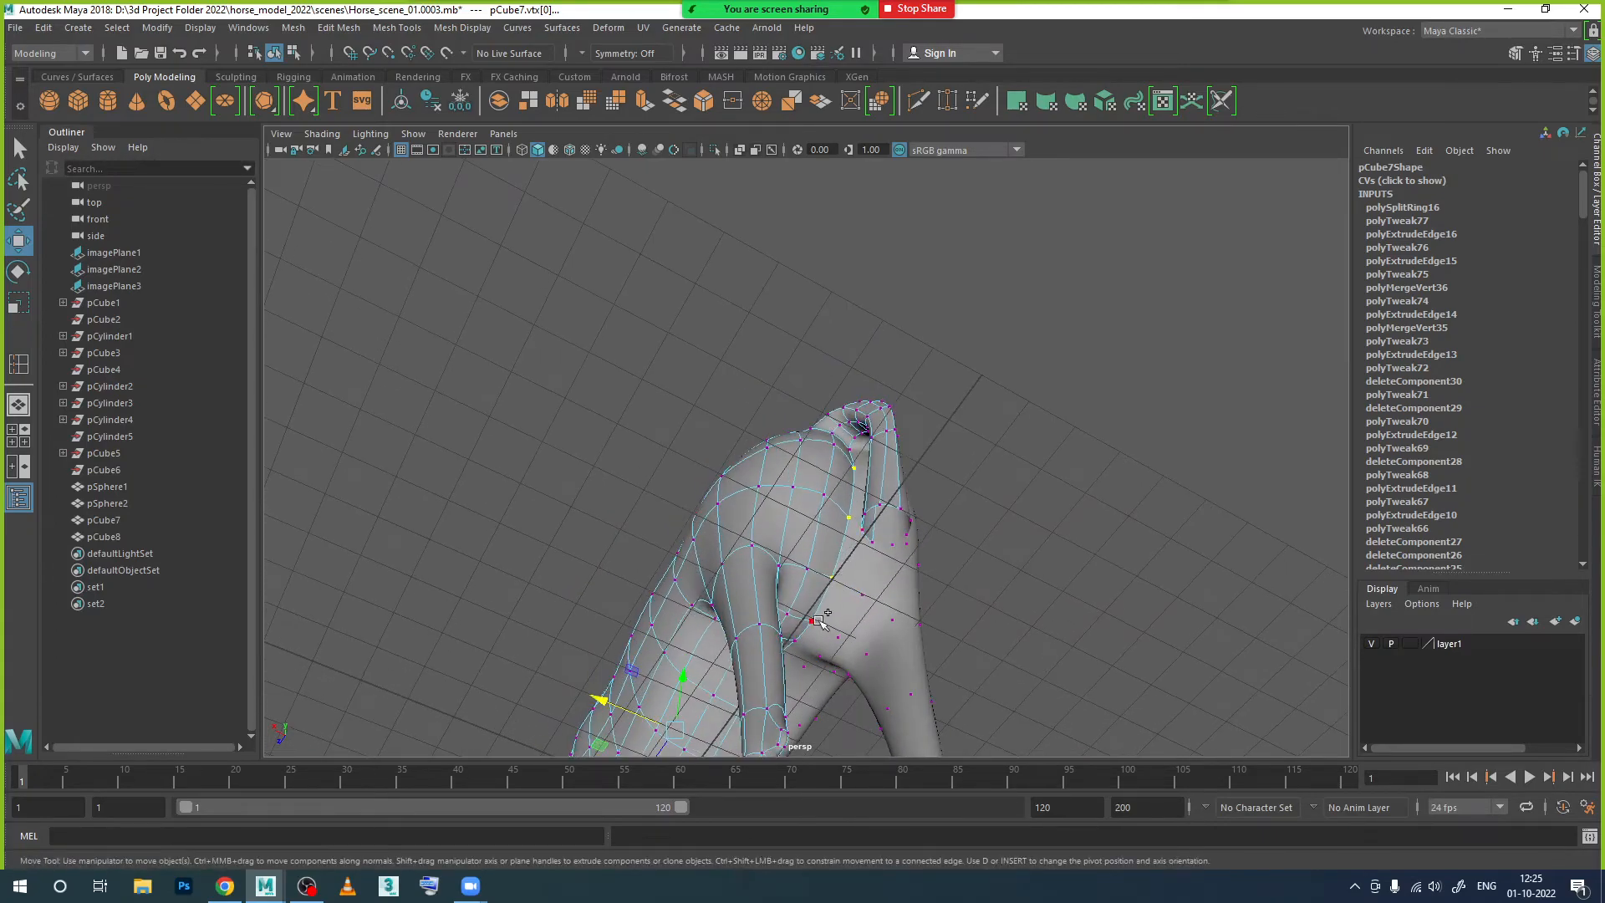
{"action": "left_click_drag", "start_coordinate": [812, 666], "coordinate": [799, 552], "text": "alt"}
{"action": "left_click_drag", "start_coordinate": [740, 358], "coordinate": [975, 448]}
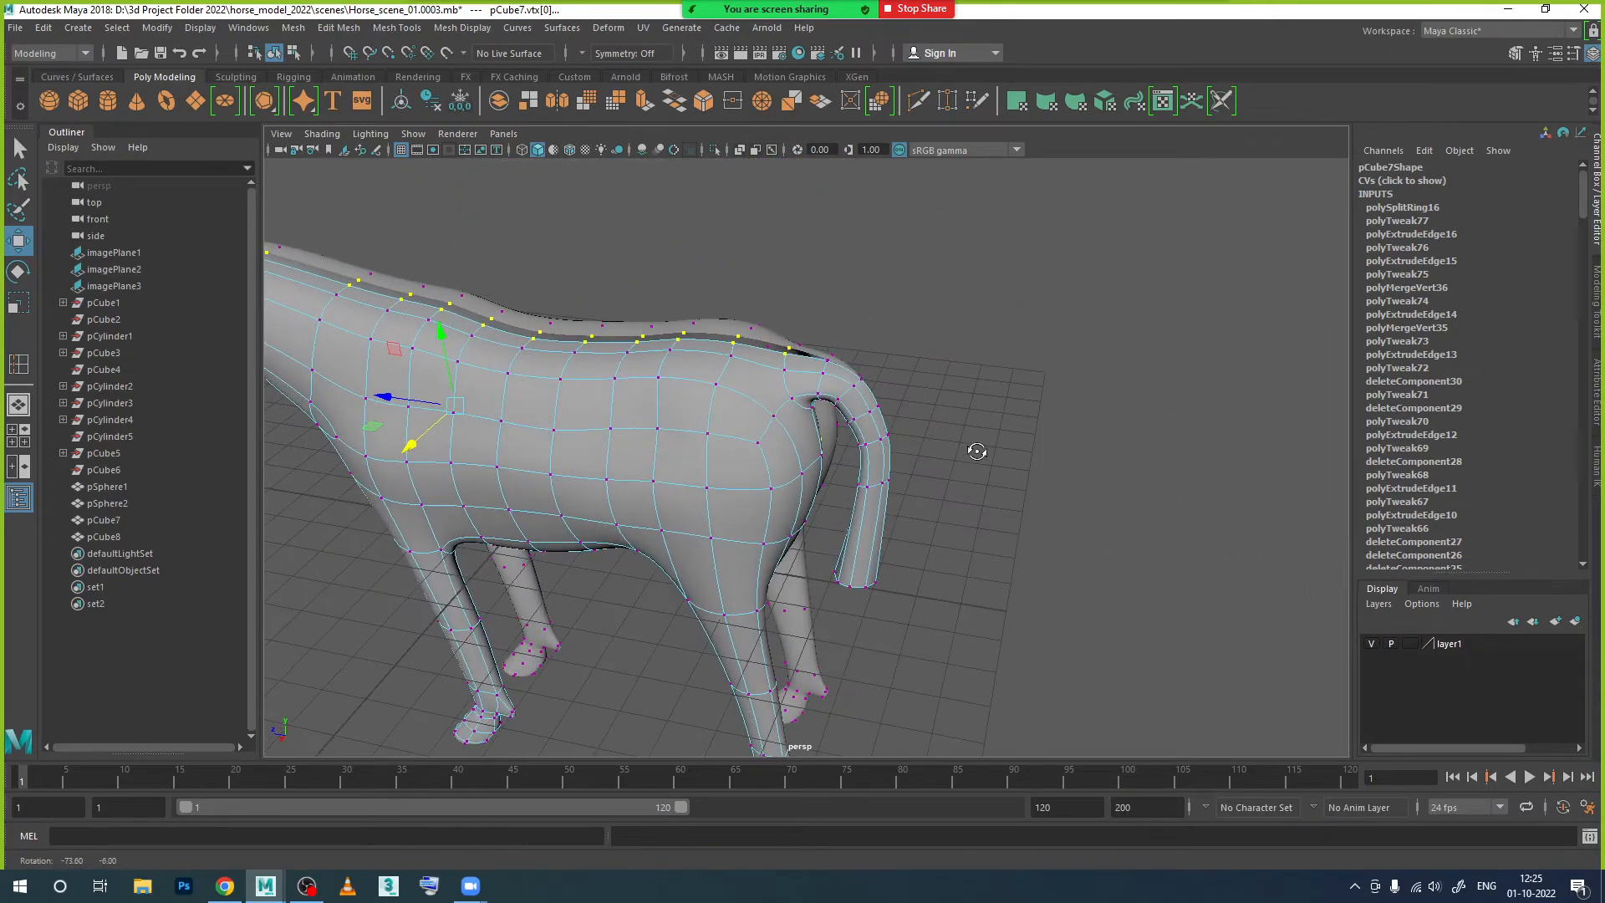
Step: Select all the tail's vertices on the original half, including its base ring, and shift them along X in line with the body seam
{"action": "left_click_drag", "start_coordinate": [1004, 330], "coordinate": [826, 632]}
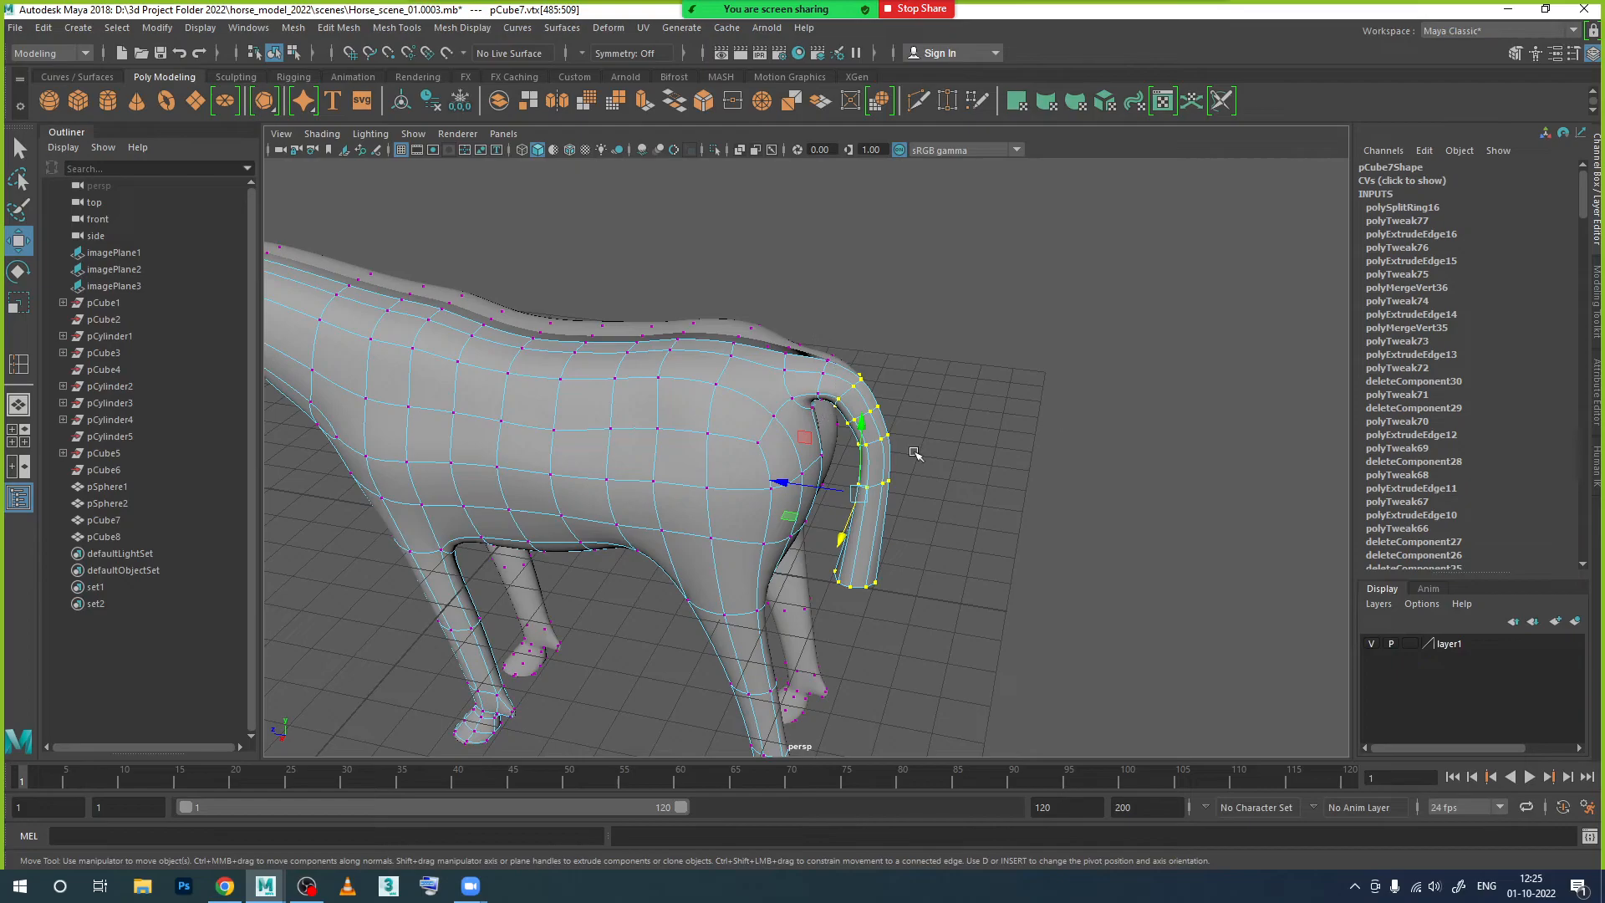
{"action": "left_click_drag", "start_coordinate": [817, 407], "coordinate": [819, 410], "text": "shift"}
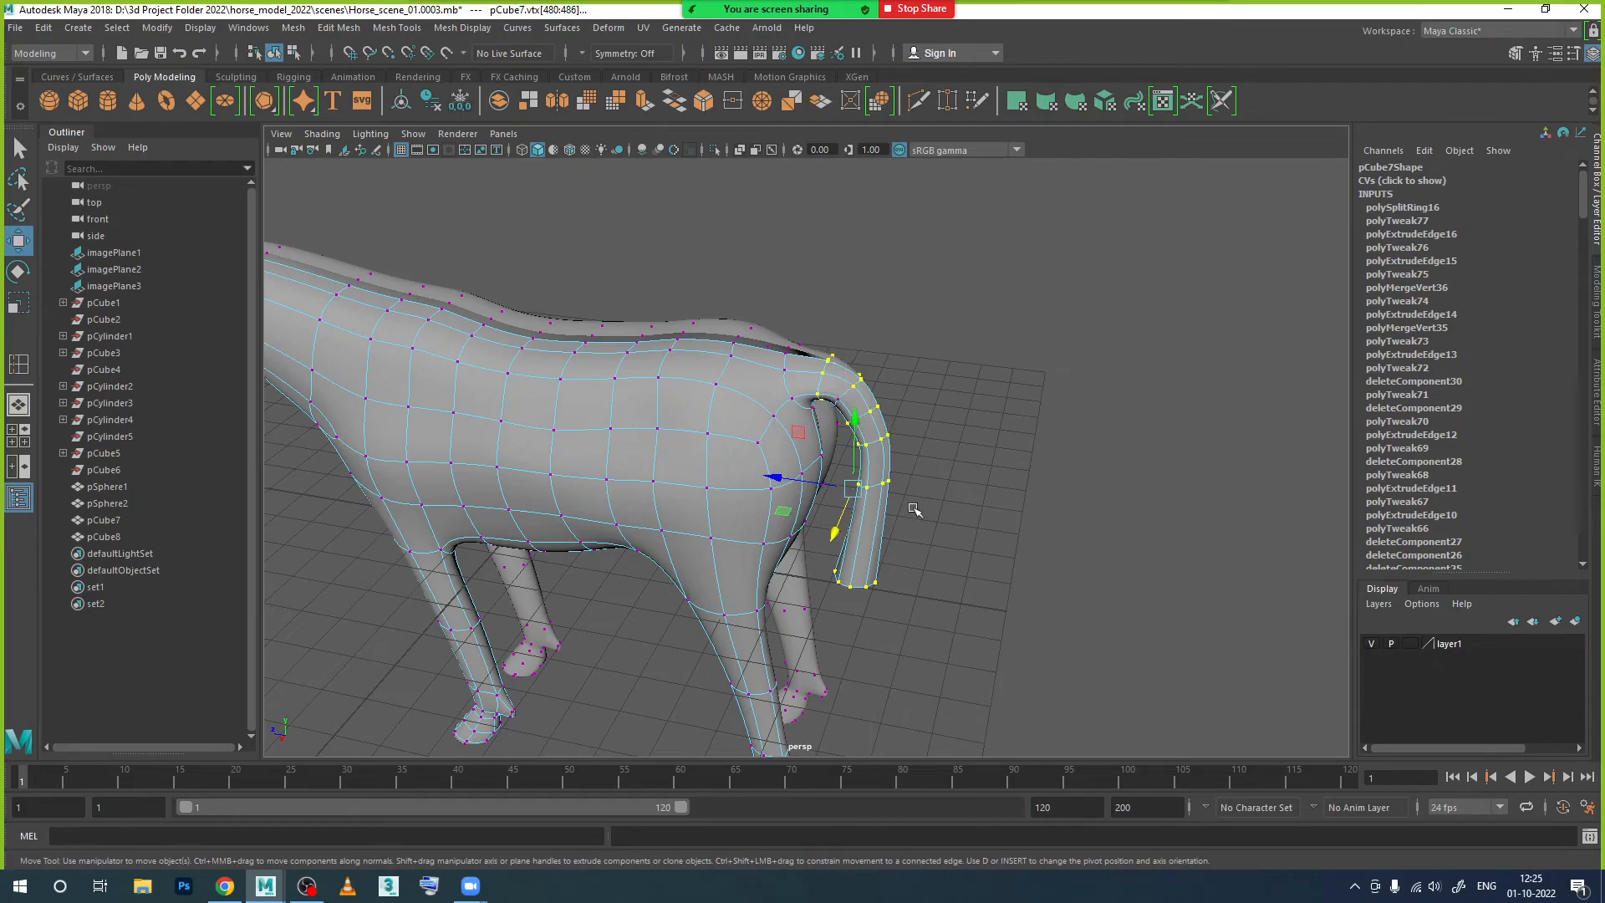
{"action": "left_click_drag", "start_coordinate": [913, 509], "coordinate": [924, 477], "text": "alt"}
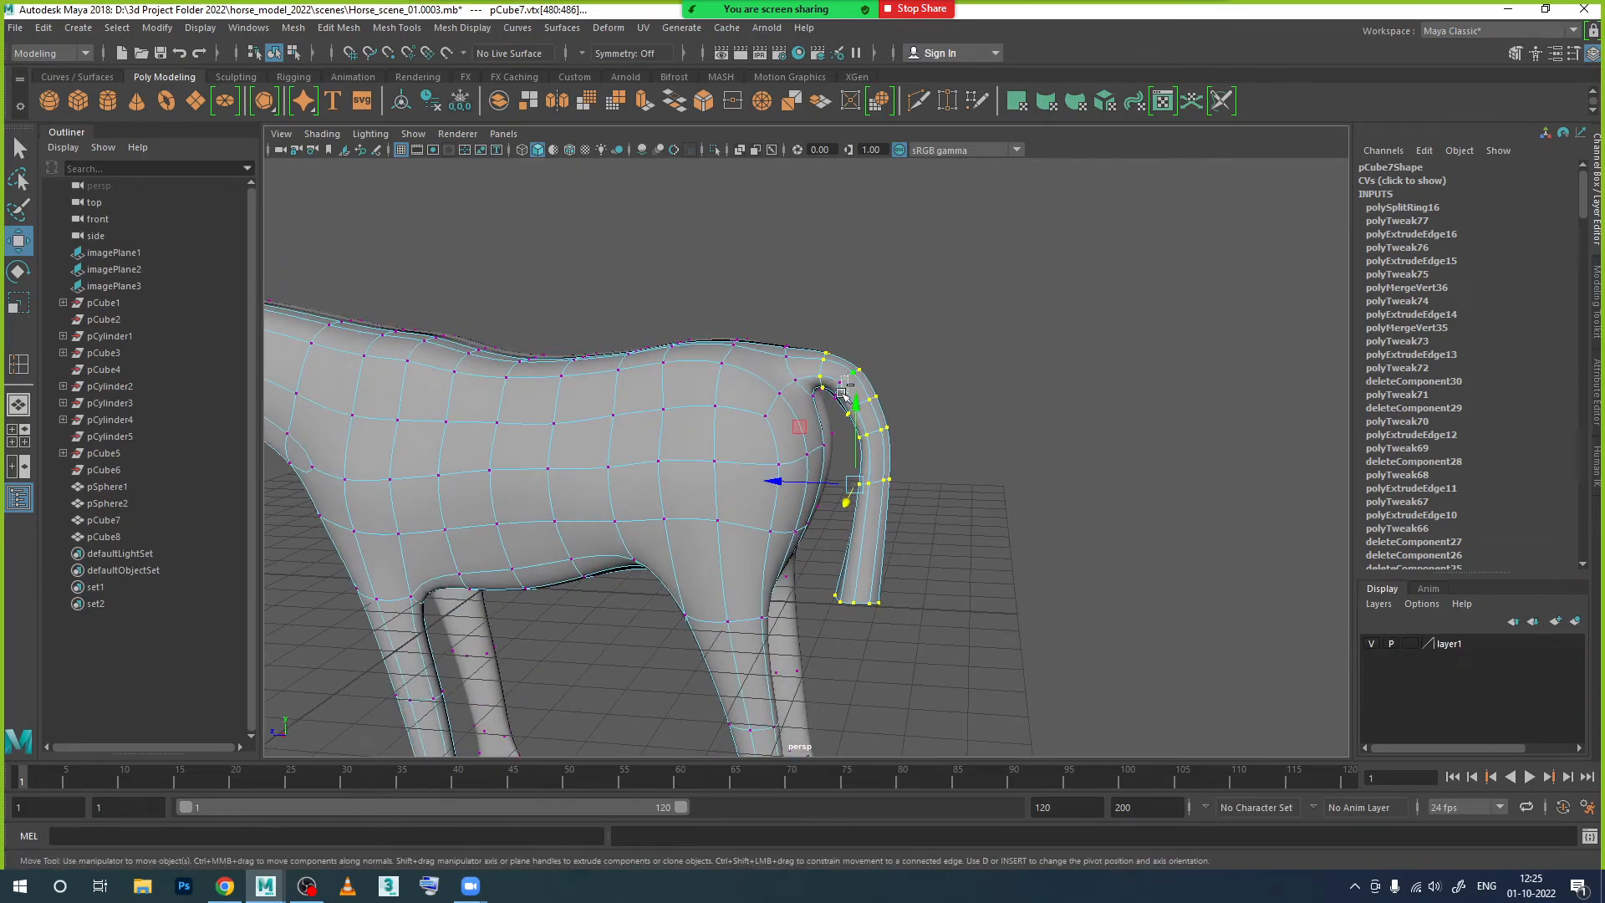
{"action": "left_click_drag", "start_coordinate": [930, 505], "coordinate": [827, 533], "text": "alt"}
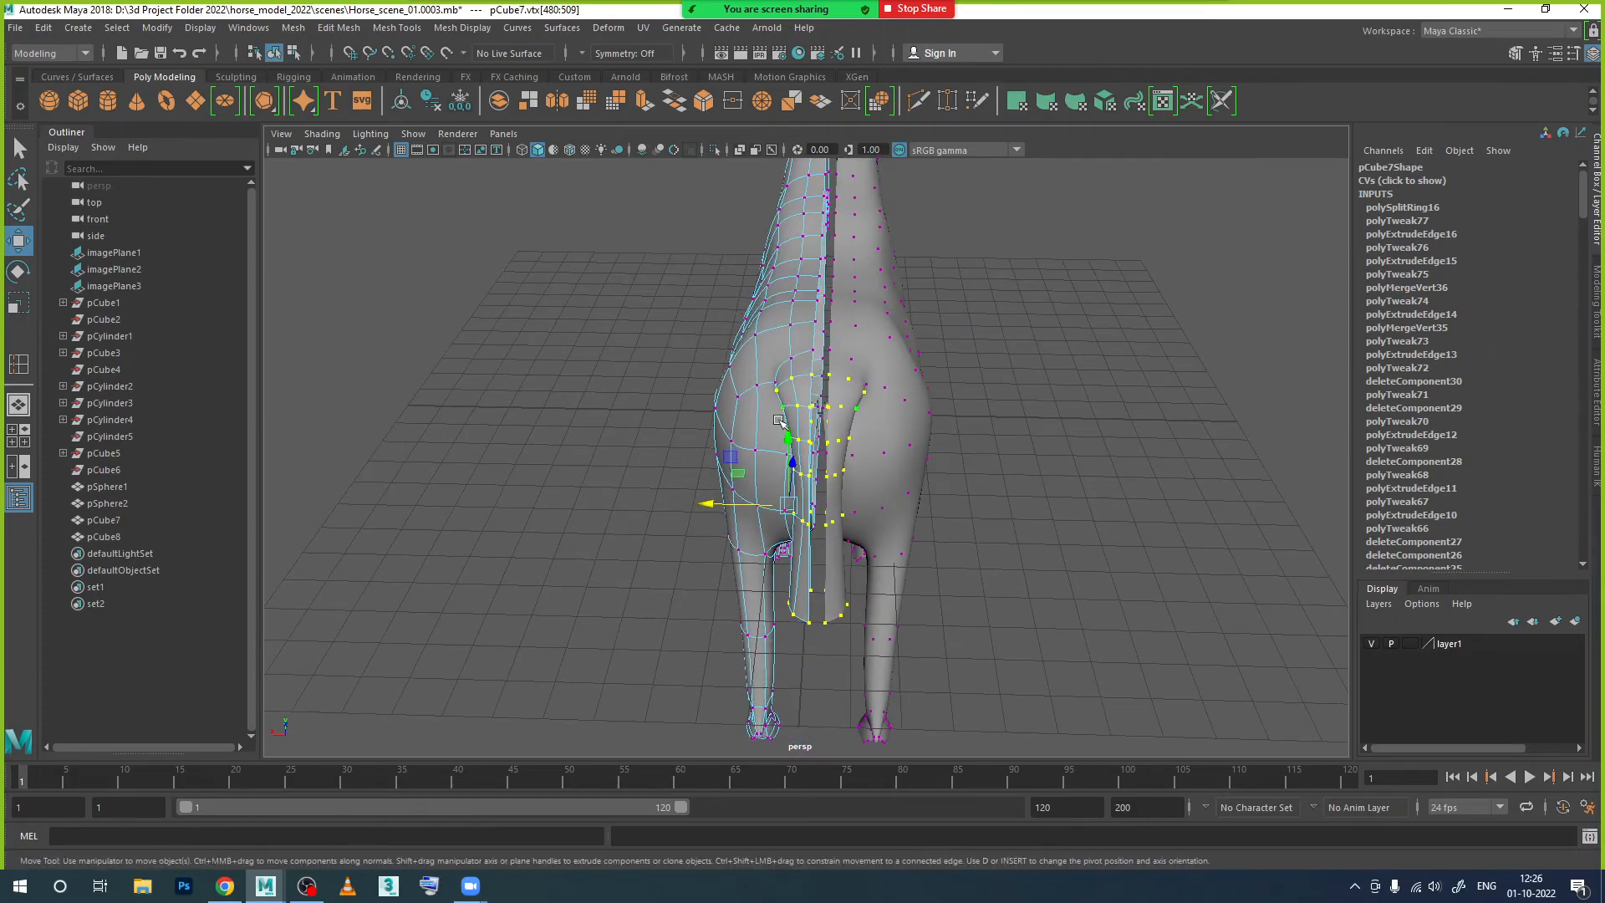
Step: Return to object mode and move the original half along X against the mirrored half, closing the gap along the back and tail
{"action": "right_click_drag", "start_coordinate": [778, 419], "coordinate": [662, 383]}
{"action": "left_click_drag", "start_coordinate": [702, 370], "coordinate": [732, 377]}
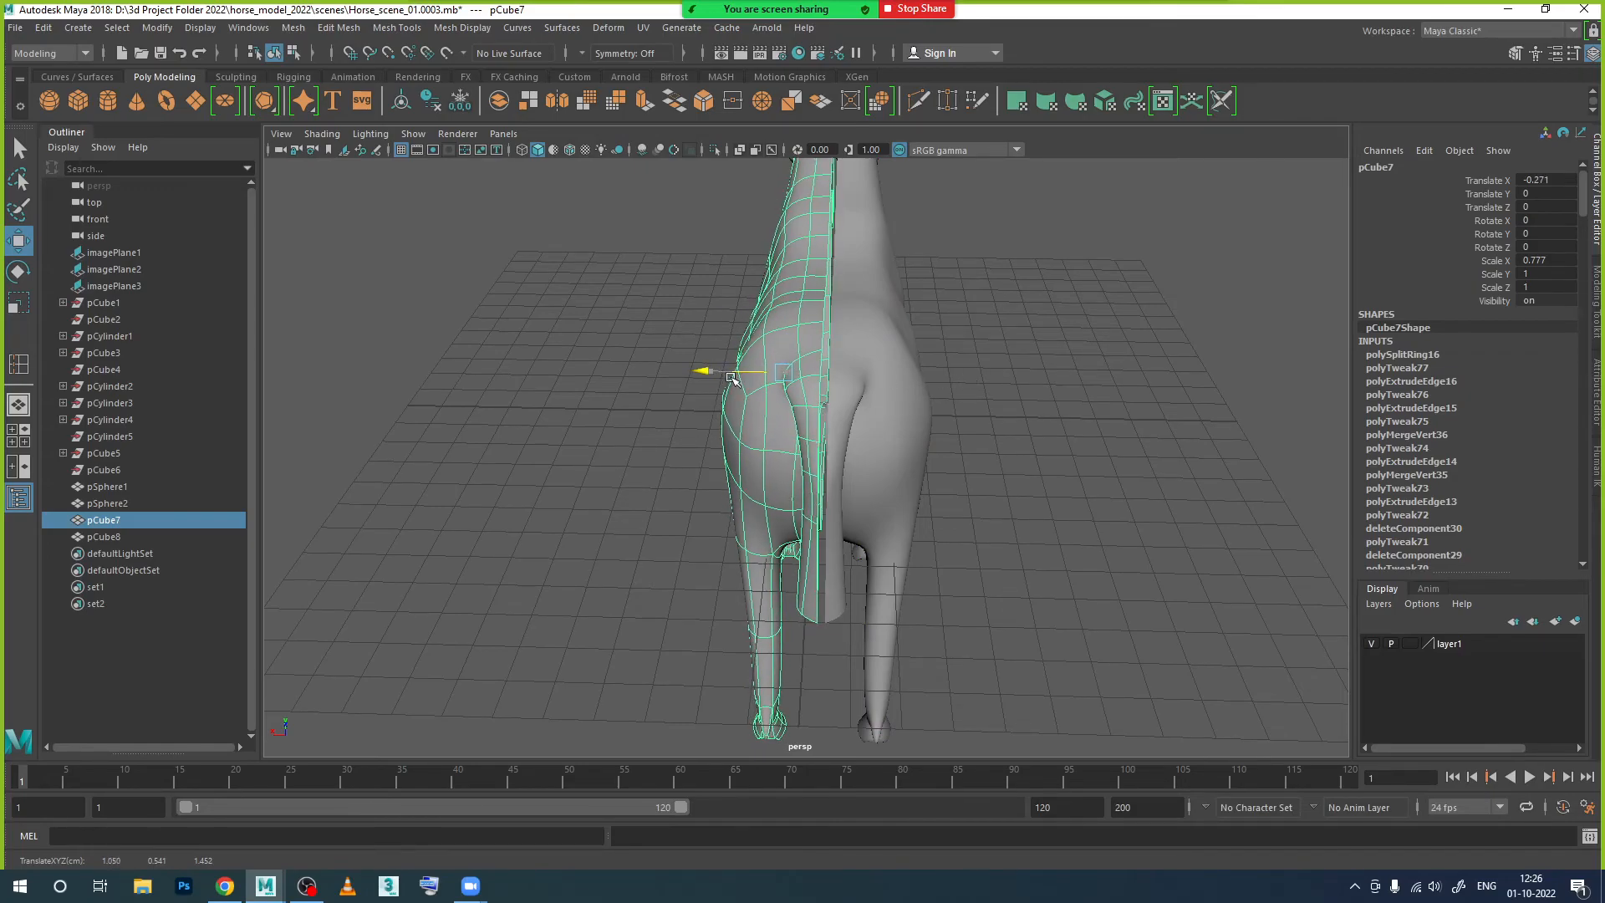
{"action": "left_click", "coordinate": [967, 340]}
{"action": "scroll", "coordinate": [878, 340], "scroll_direction": "up", "scroll_amount": 4}
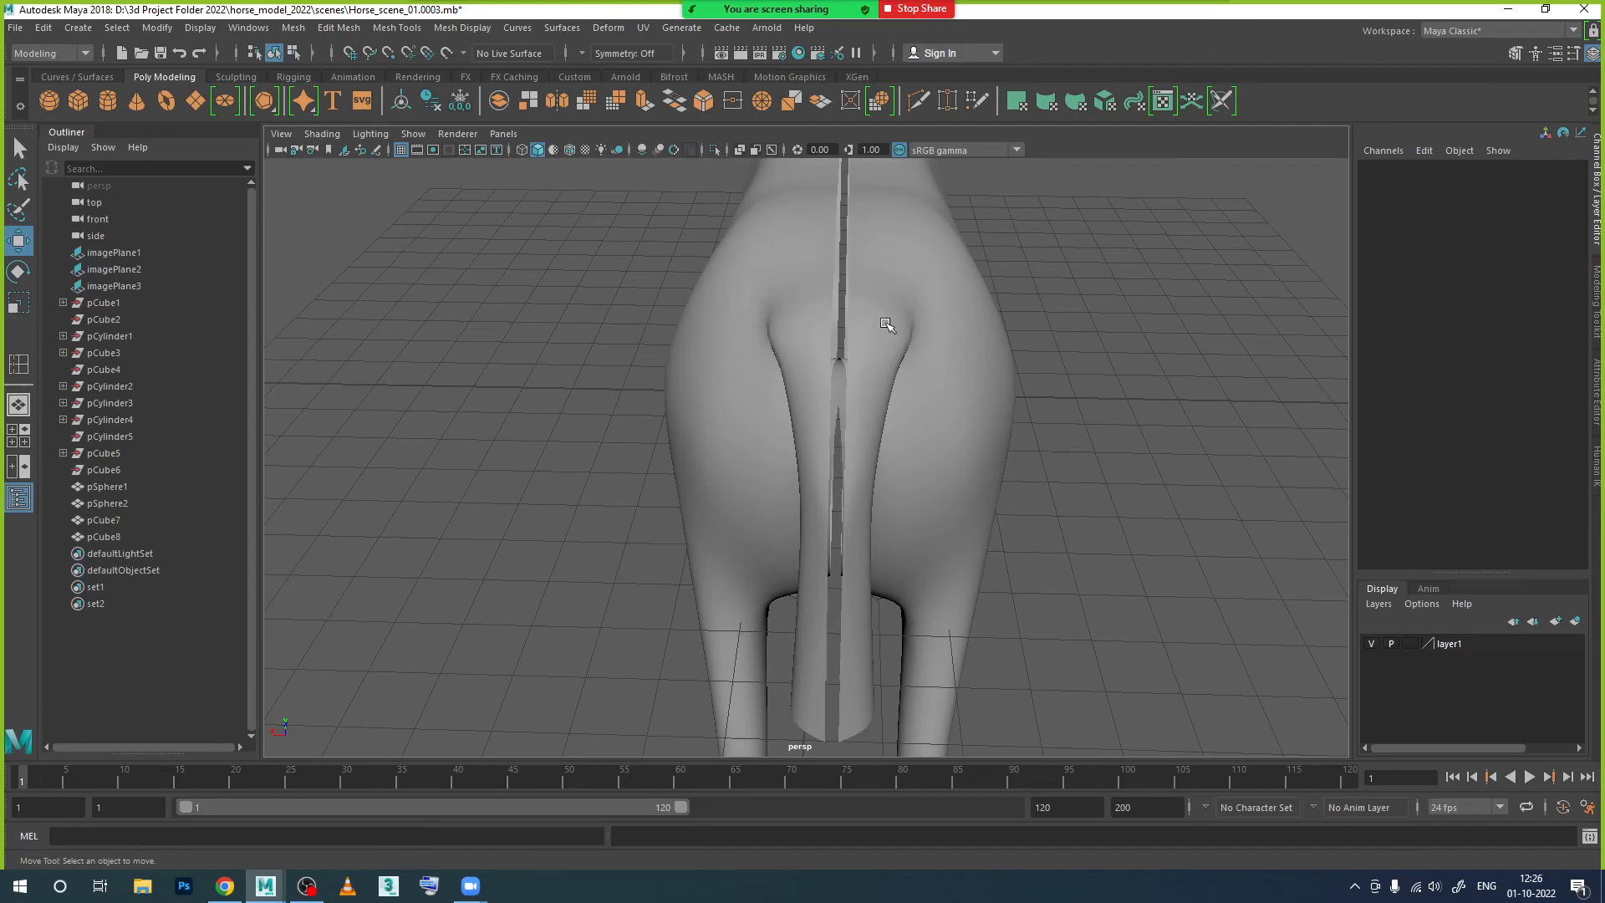
{"action": "left_click", "coordinate": [760, 357]}
{"action": "mouse_move", "coordinate": [699, 333]}
{"action": "left_mouse_down"}
{"action": "mouse_move", "coordinate": [684, 333]}
{"action": "mouse_move", "coordinate": [705, 334]}
{"action": "left_mouse_up"}
{"action": "scroll", "coordinate": [705, 333], "scroll_direction": "down", "scroll_amount": 2}
{"action": "left_click", "coordinate": [1100, 348]}
Step: Inspect the whole horse from behind, the side and the front for remaining gaps between the halves
{"action": "scroll", "coordinate": [1086, 359], "scroll_direction": "down", "scroll_amount": 3}
{"action": "left_click_drag", "start_coordinate": [1017, 444], "coordinate": [1128, 432], "text": "alt"}
{"action": "scroll", "coordinate": [1003, 434], "scroll_direction": "down", "scroll_amount": 4}
{"action": "middle_click_drag", "start_coordinate": [635, 431], "coordinate": [830, 437], "text": "alt"}
{"action": "left_click_drag", "start_coordinate": [831, 437], "coordinate": [991, 421], "text": "alt"}
{"action": "left_click_drag", "start_coordinate": [900, 454], "coordinate": [1055, 403], "text": "alt"}
{"action": "left_click", "coordinate": [760, 448]}
{"action": "left_click", "coordinate": [873, 454]}
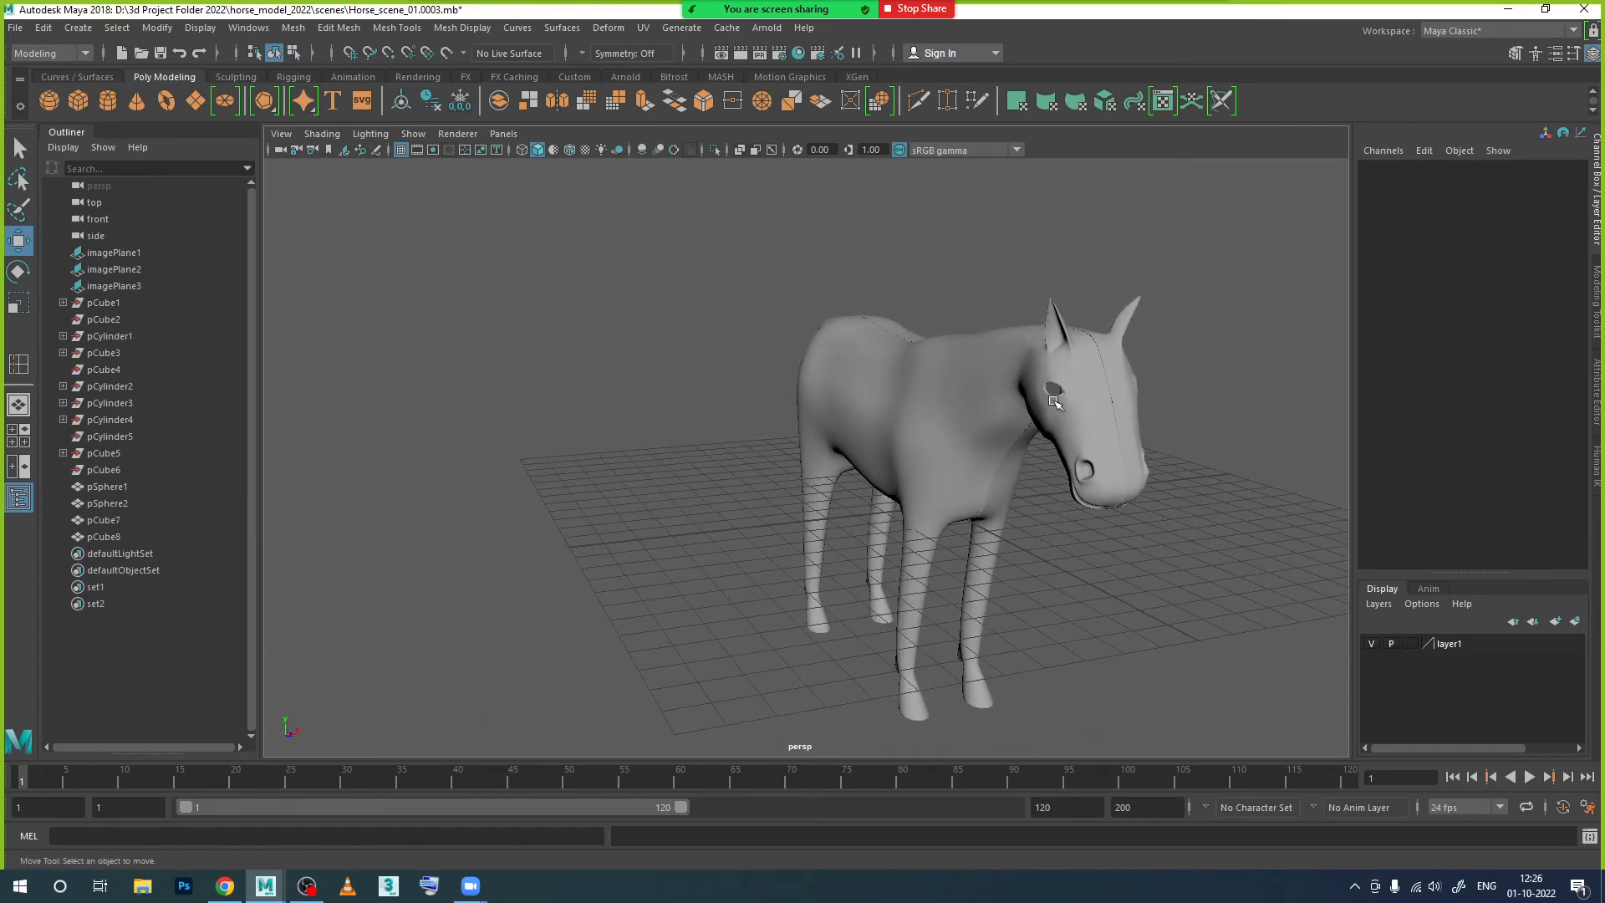
Step: Select only the eye sphere pSphere2 and move it along X to -1.263, towards the mirrored half's eye socket
{"action": "left_click_drag", "start_coordinate": [994, 308], "coordinate": [936, 477]}
{"action": "left_click", "coordinate": [1083, 461], "text": "shift"}
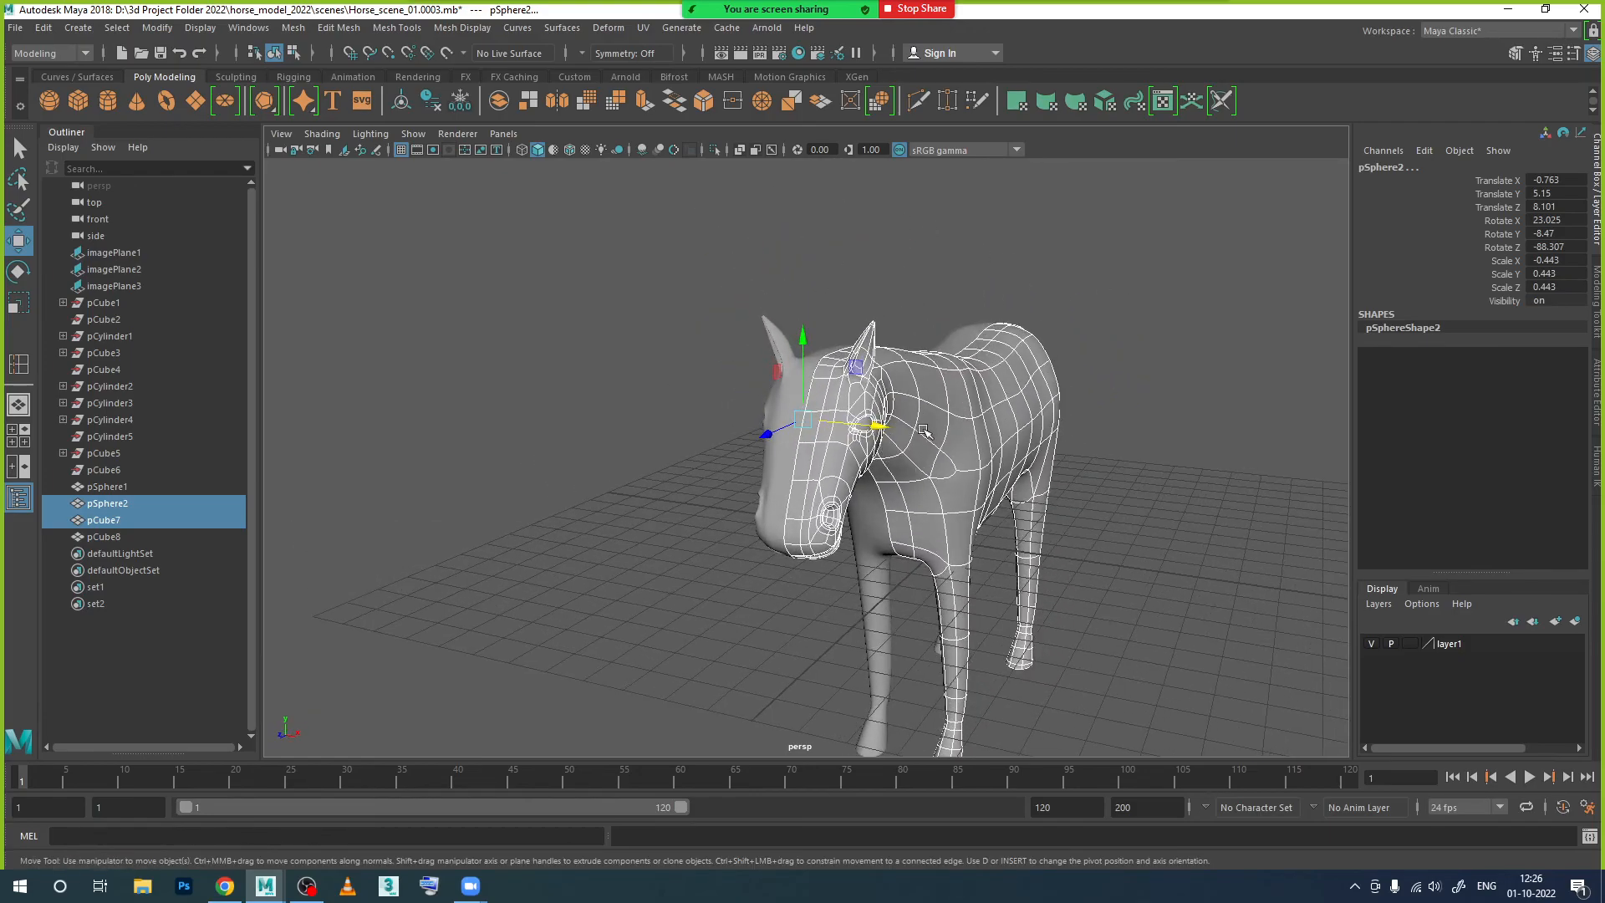
{"action": "left_click", "coordinate": [925, 433], "text": "shift"}
{"action": "left_click_drag", "start_coordinate": [909, 502], "coordinate": [1007, 493], "text": "alt"}
{"action": "left_click_drag", "start_coordinate": [1050, 413], "coordinate": [1026, 411]}
{"action": "left_click_drag", "start_coordinate": [1066, 476], "coordinate": [1012, 480], "text": "alt"}
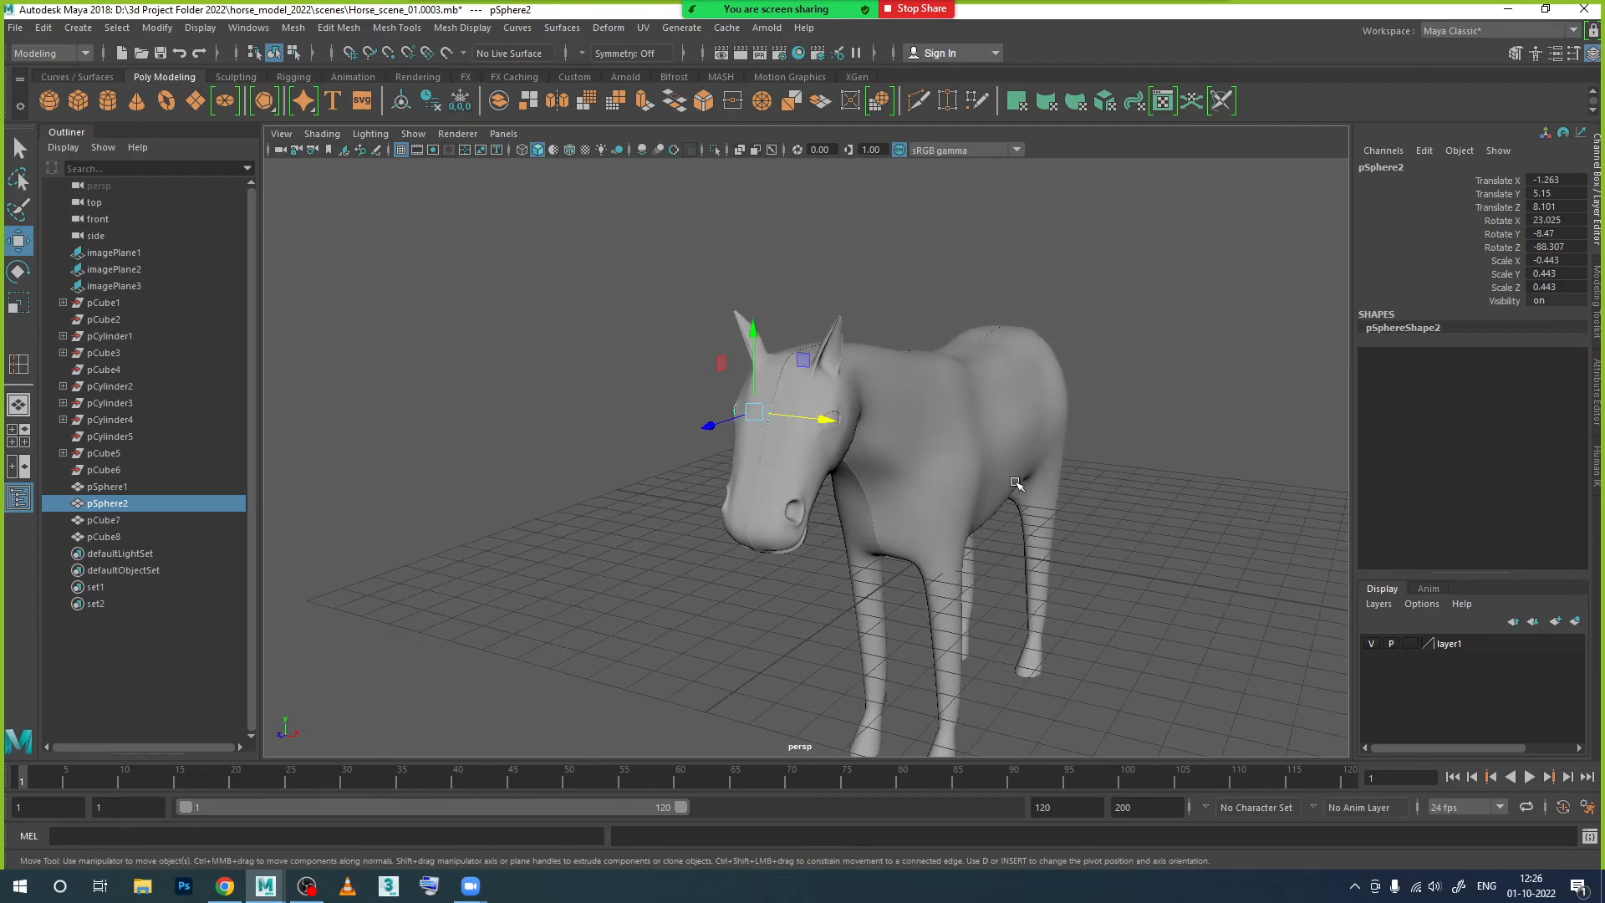
Step: Clear the selection and save the horse scene
{"action": "left_click", "coordinate": [1098, 500]}
{"action": "mouse_move", "coordinate": [983, 568]}
{"action": "left_mouse_down", "text": "alt"}
{"action": "mouse_move", "coordinate": [1139, 584]}
{"action": "mouse_move", "coordinate": [944, 469]}
{"action": "mouse_move", "coordinate": [888, 490]}
{"action": "mouse_move", "coordinate": [1001, 547]}
{"action": "left_mouse_up", "text": "alt"}
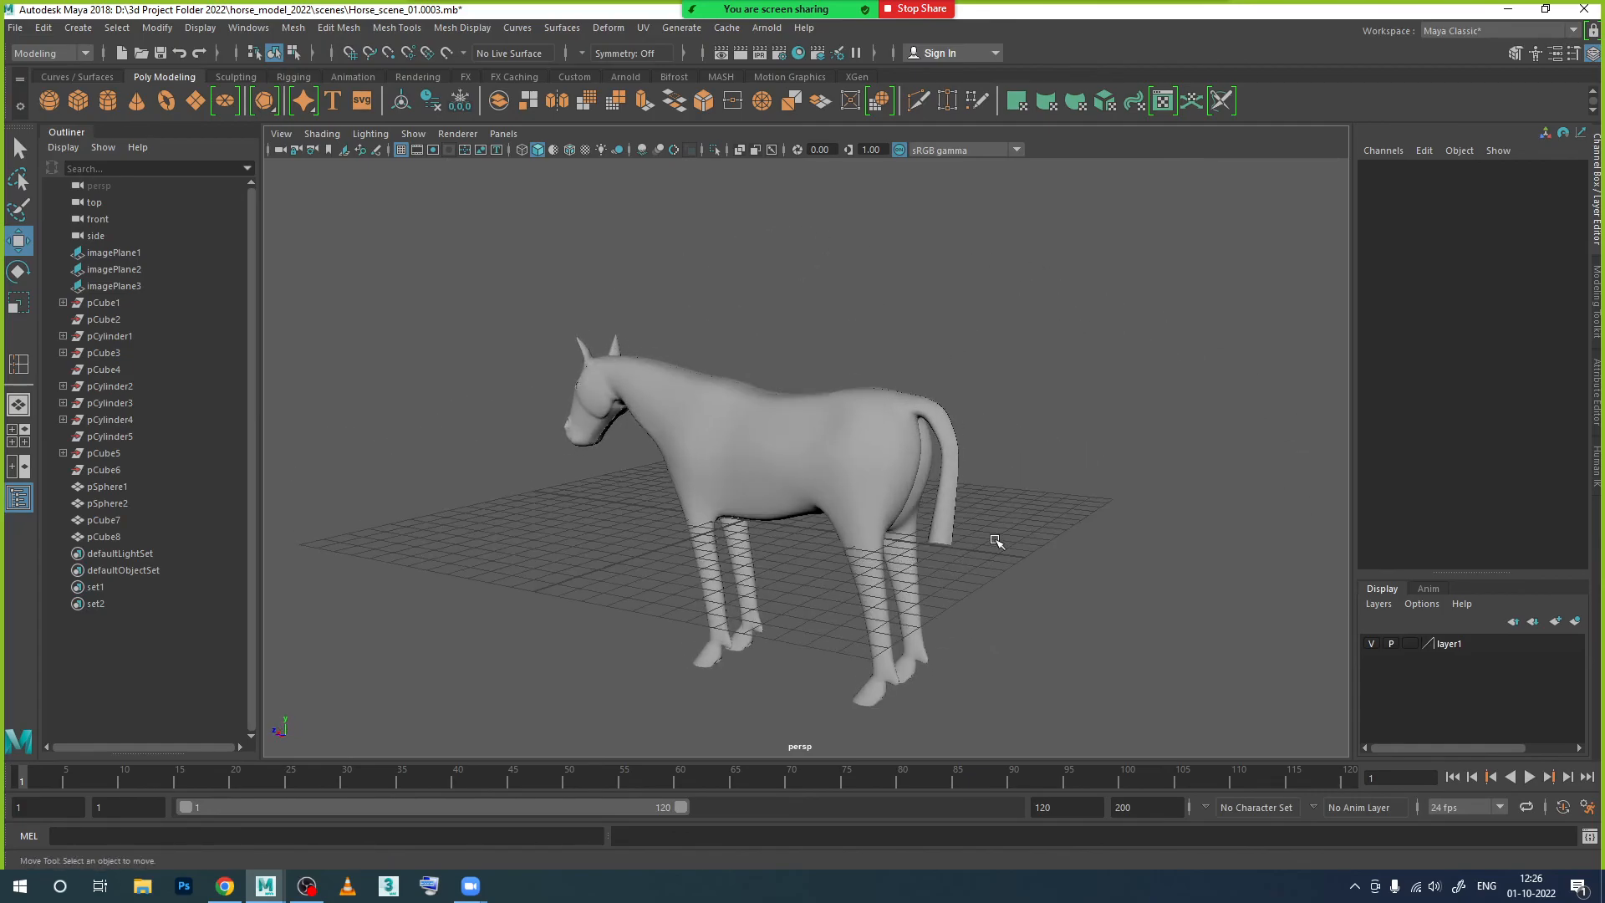
{"action": "key", "text": "ctrl+s"}
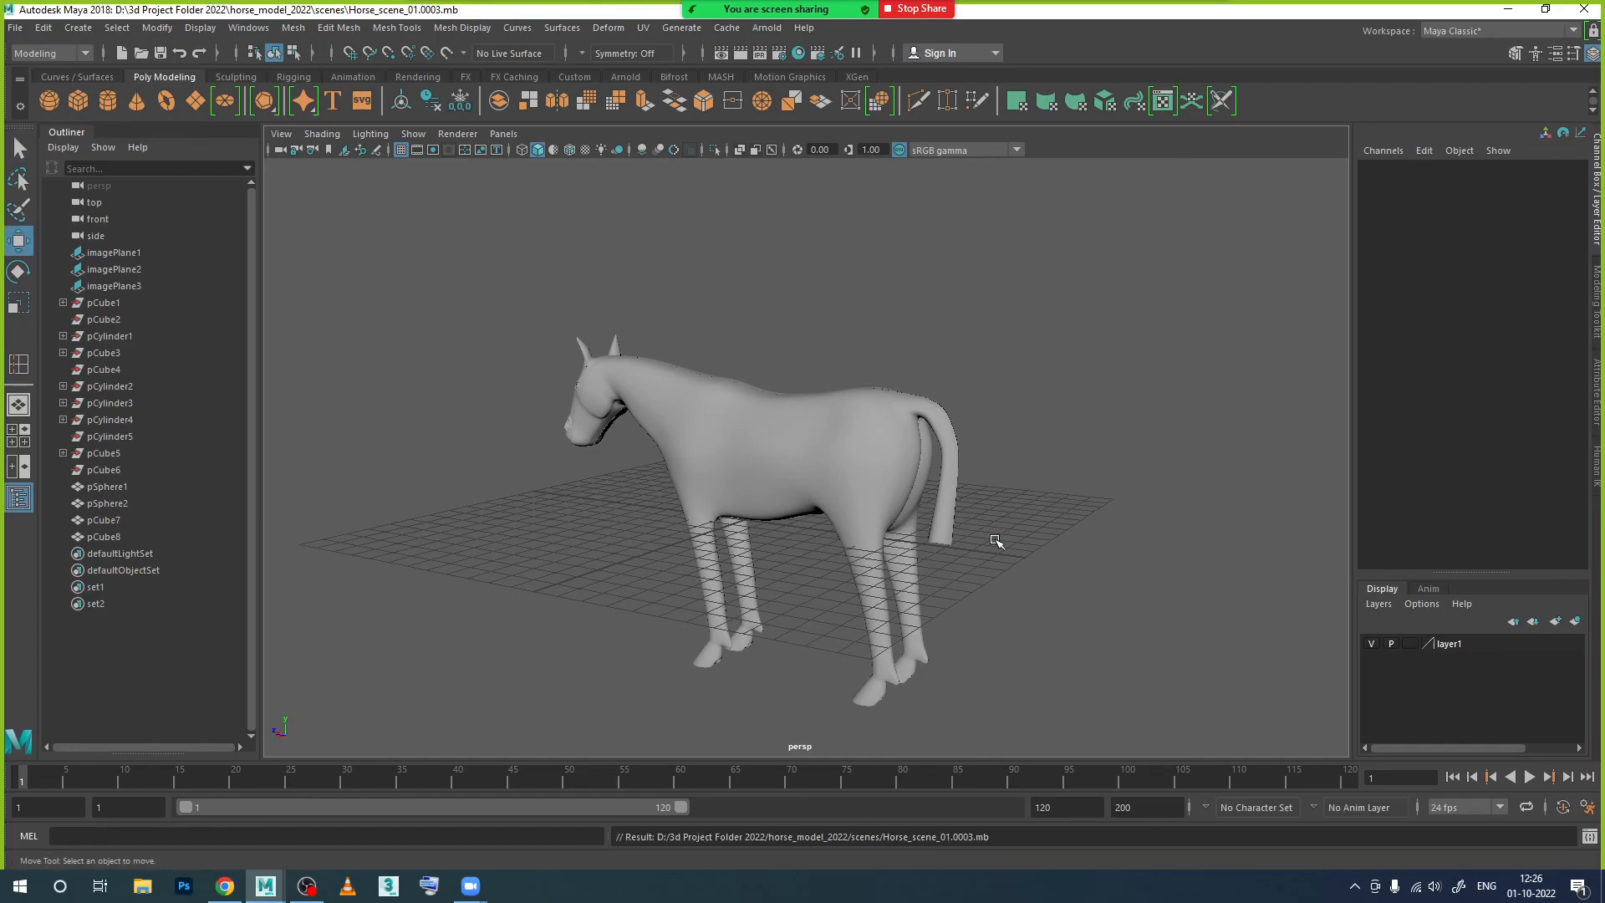